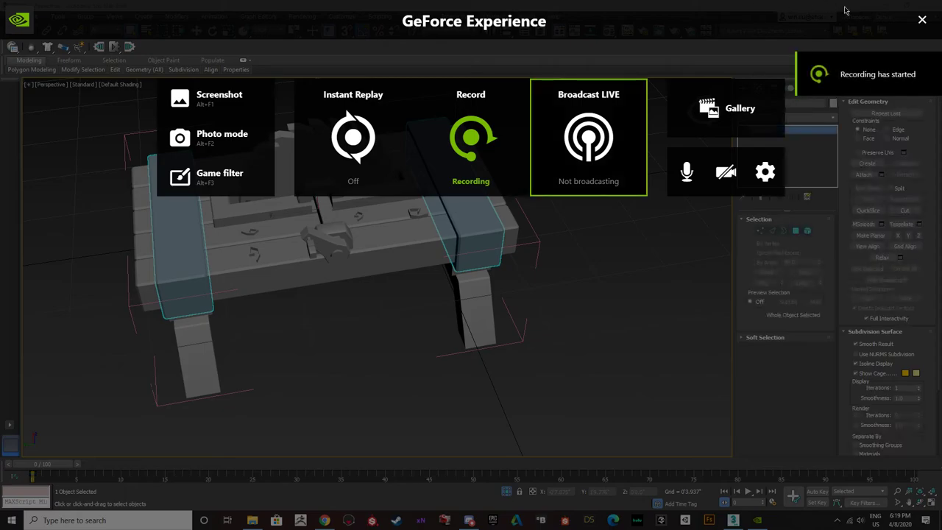
# - Close the recording overlay, select the crank handle on the saw table and turn on the edged faces display
pyautogui.click(922, 20)
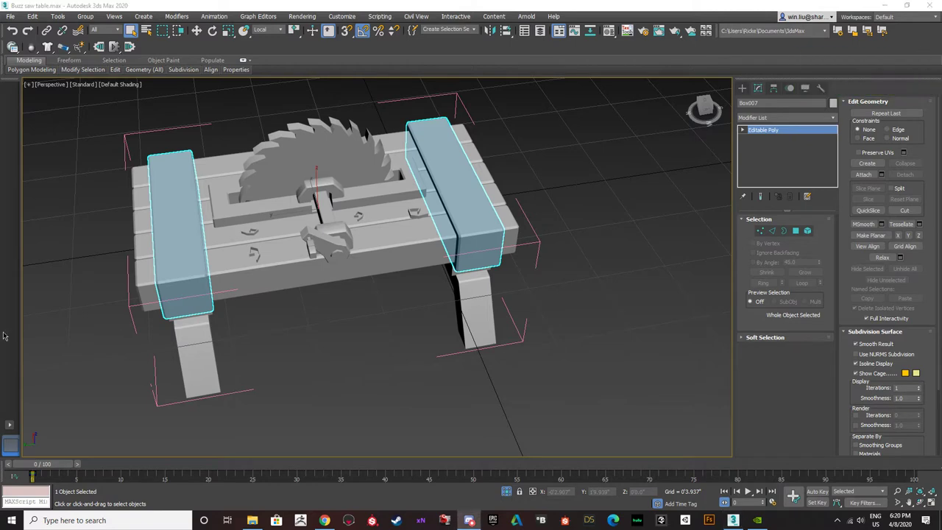
pyautogui.keyDown('alt'); pyautogui.moveTo(232, 265); pyautogui.dragTo(177, 307, button='middle'); pyautogui.keyUp('alt')
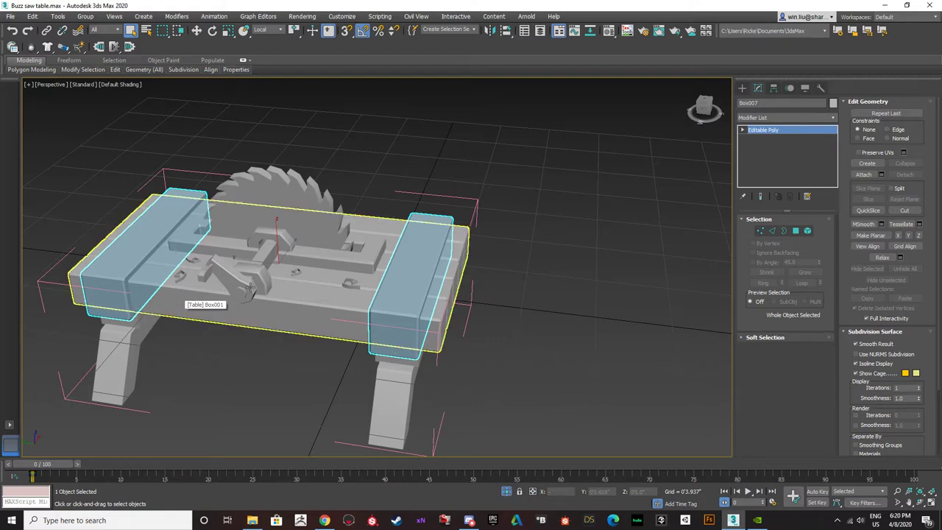
pyautogui.keyDown('alt'); pyautogui.moveTo(250, 290); pyautogui.dragTo(273, 353, button='middle'); pyautogui.keyUp('alt')
pyautogui.click(239, 307)
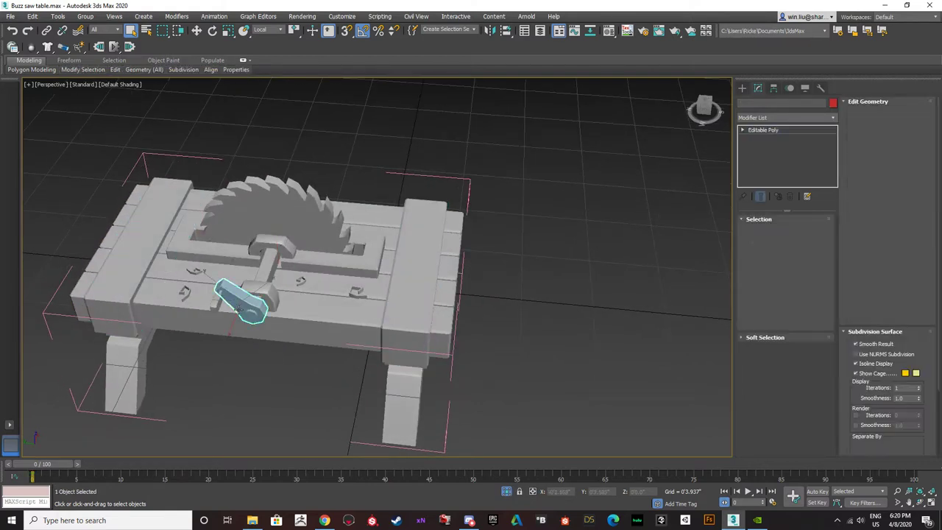
pyautogui.press('F4')
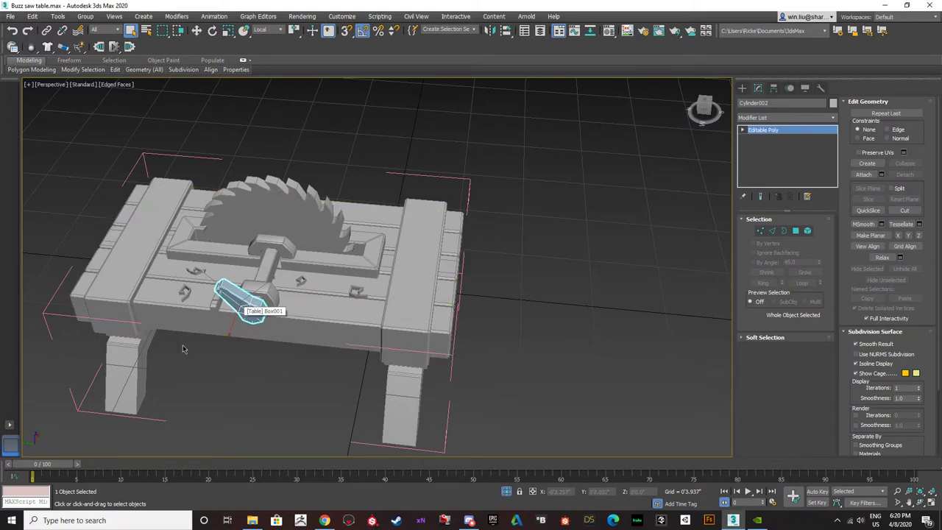
# - Examine the crank handle, its grip and the surrounding tabletop from several angles
pyautogui.keyDown('alt'); pyautogui.moveTo(184, 349); pyautogui.dragTo(156, 335, button='middle'); pyautogui.keyUp('alt')
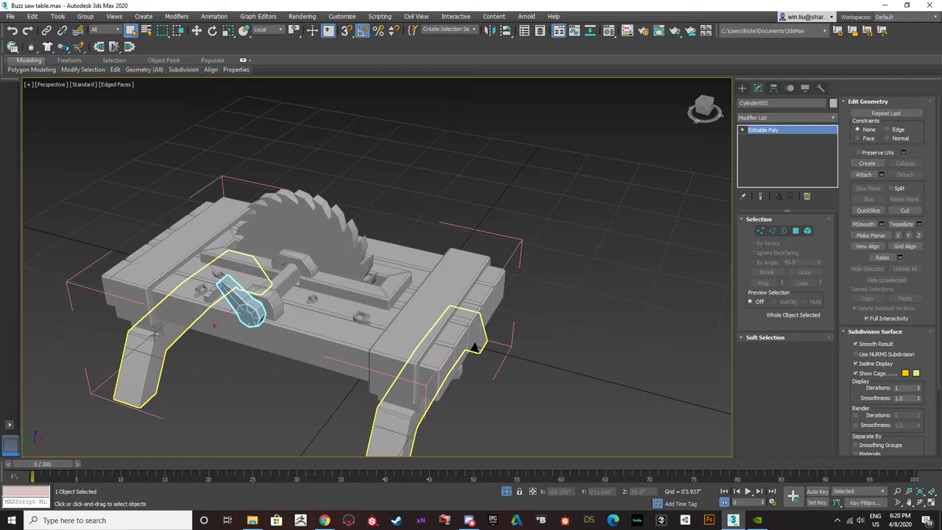
pyautogui.keyDown('alt'); pyautogui.moveTo(183, 317); pyautogui.dragTo(182, 314, button='middle'); pyautogui.keyUp('alt')
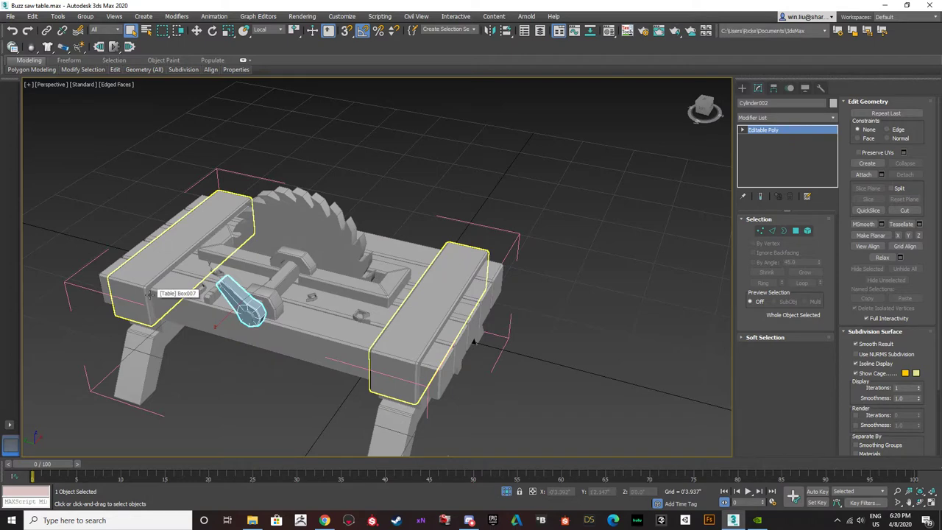
pyautogui.keyDown('alt'); pyautogui.moveTo(150, 294); pyautogui.dragTo(337, 358, button='middle'); pyautogui.keyUp('alt')
pyautogui.click(349, 326)
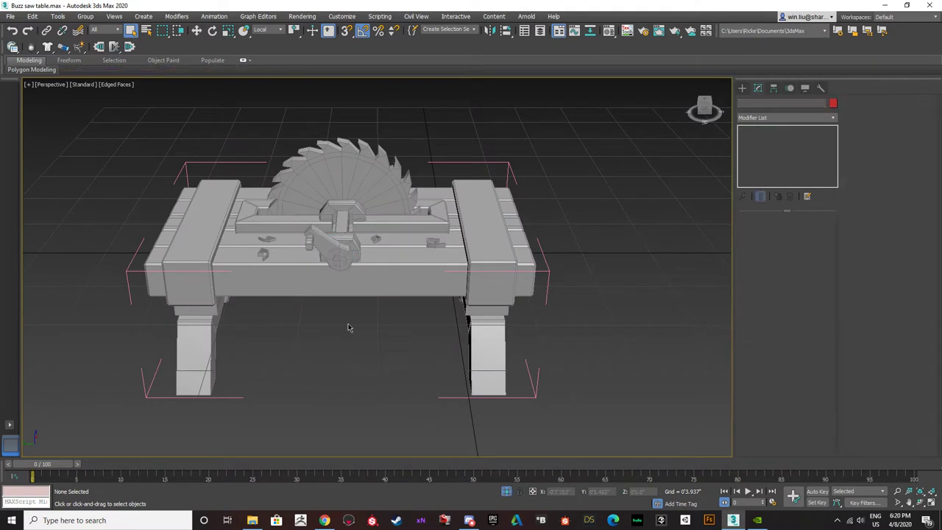
pyautogui.keyDown('alt'); pyautogui.moveTo(349, 327); pyautogui.dragTo(324, 254, button='middle'); pyautogui.keyUp('alt')
pyautogui.click(318, 248)
pyautogui.moveTo(331, 287)
pyautogui.keyDown('alt'); pyautogui.mouseDown(button='middle')
pyautogui.moveTo(243, 316)
pyautogui.moveTo(322, 291)
pyautogui.mouseUp(button='middle'); pyautogui.keyUp('alt')
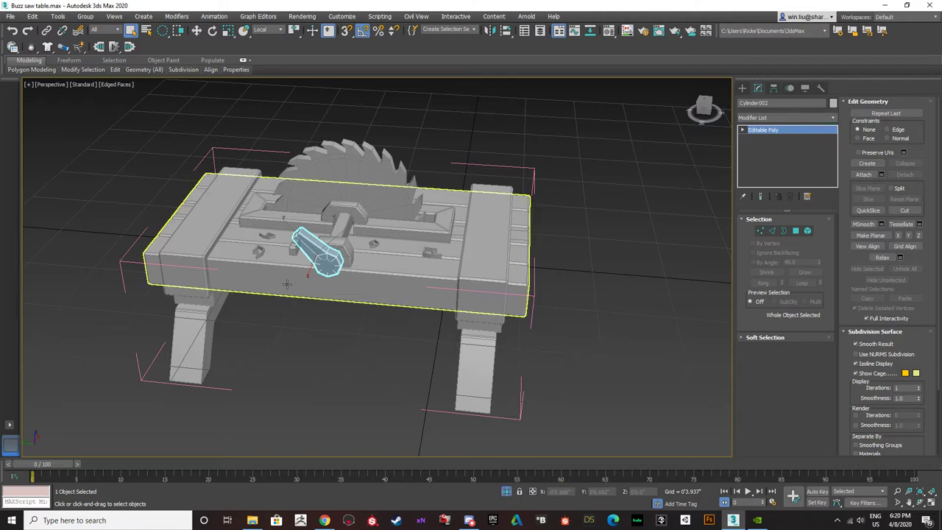
pyautogui.scroll(5, 291, 278)
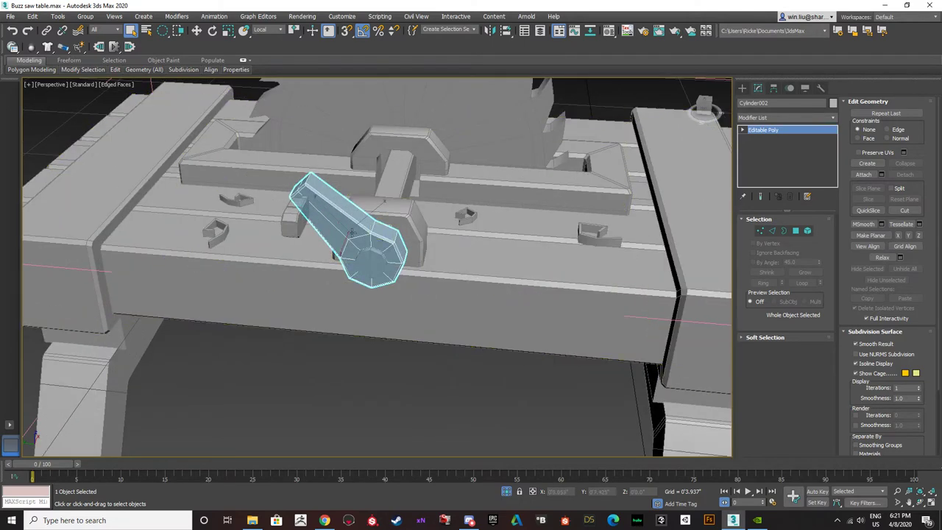
pyautogui.click(292, 218)
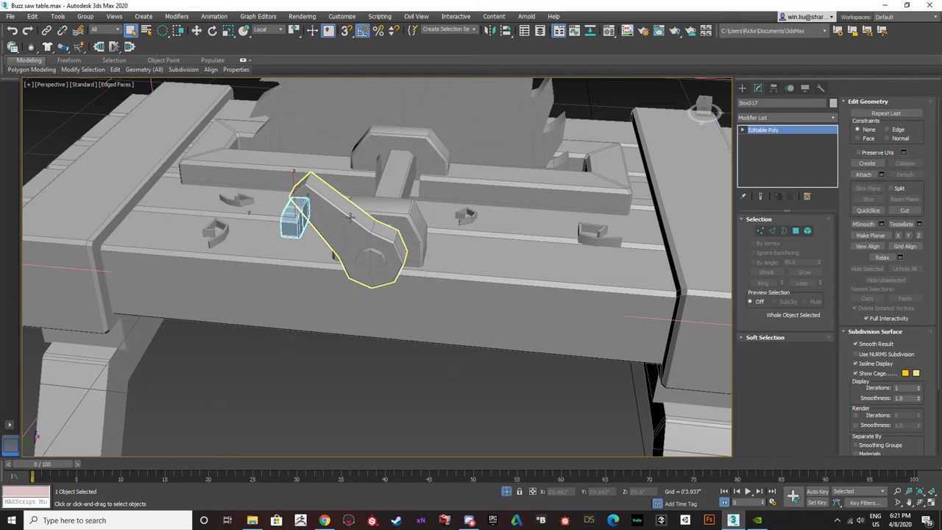
# - Try to snap the crank handle's pivot to the centre of its round hub for rotating the handle
pyautogui.click(352, 219)
pyautogui.press('e')
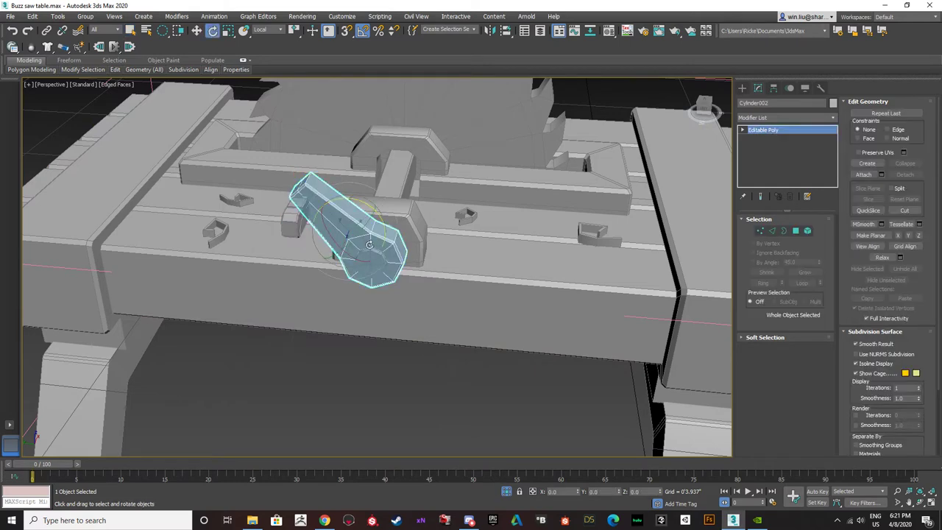
pyautogui.click(774, 89)
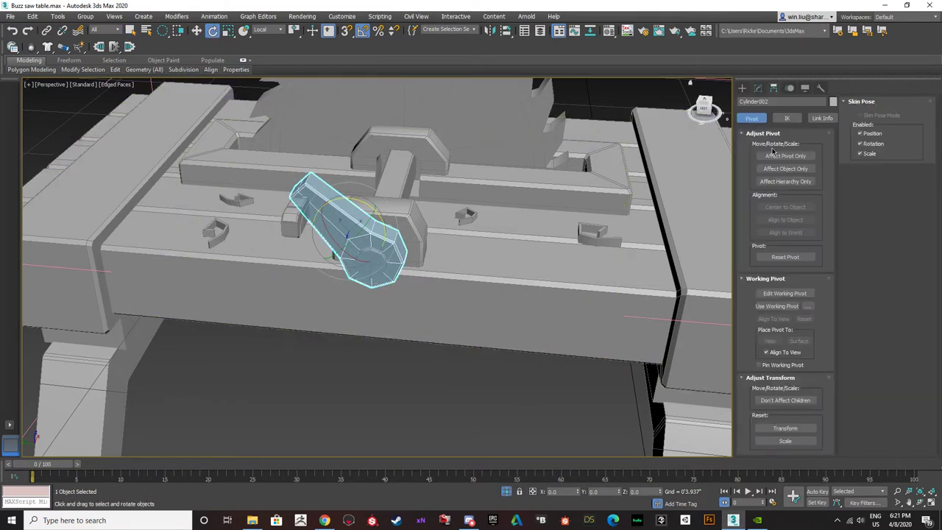
pyautogui.click(786, 155)
pyautogui.press('w')
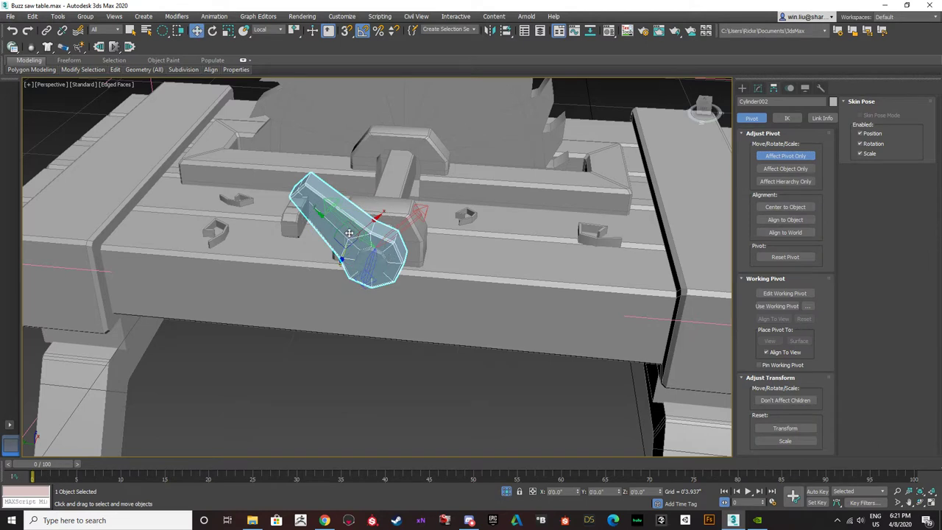
pyautogui.moveTo(351, 242); pyautogui.dragTo(374, 263)
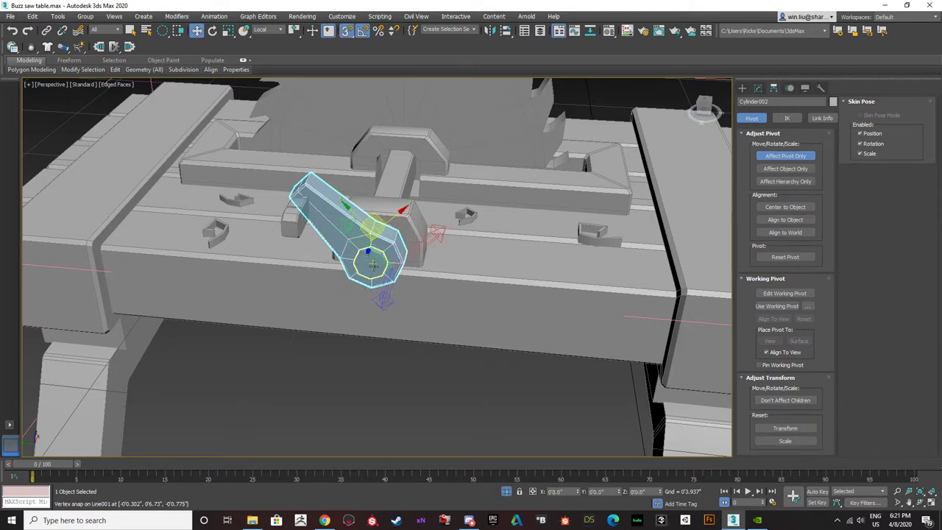
pyautogui.press('Insert')
pyautogui.press('e')
pyautogui.moveTo(389, 207); pyautogui.dragTo(336, 244)
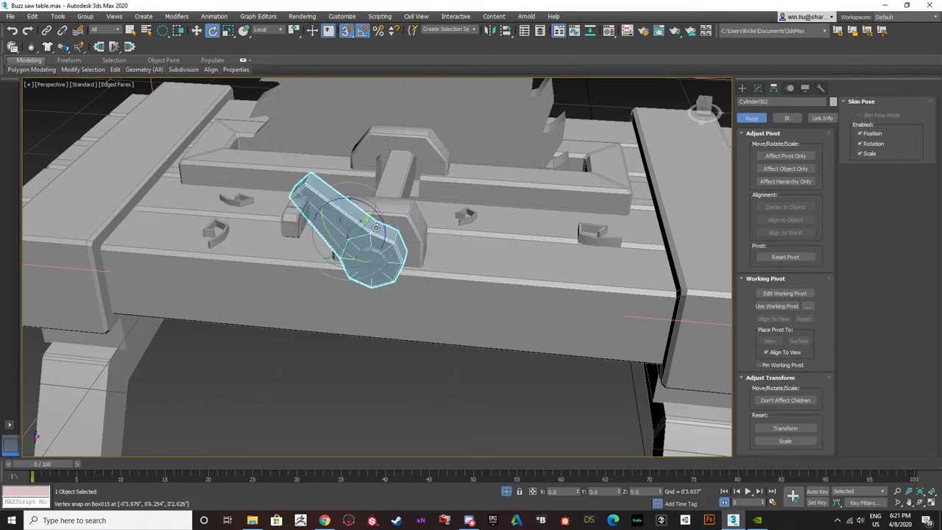
# - Examine the circular saw blade, its axle and its fit in the tabletop slot from several angles
pyautogui.scroll(-3, 324, 245)
pyautogui.scroll(2, 323, 245)
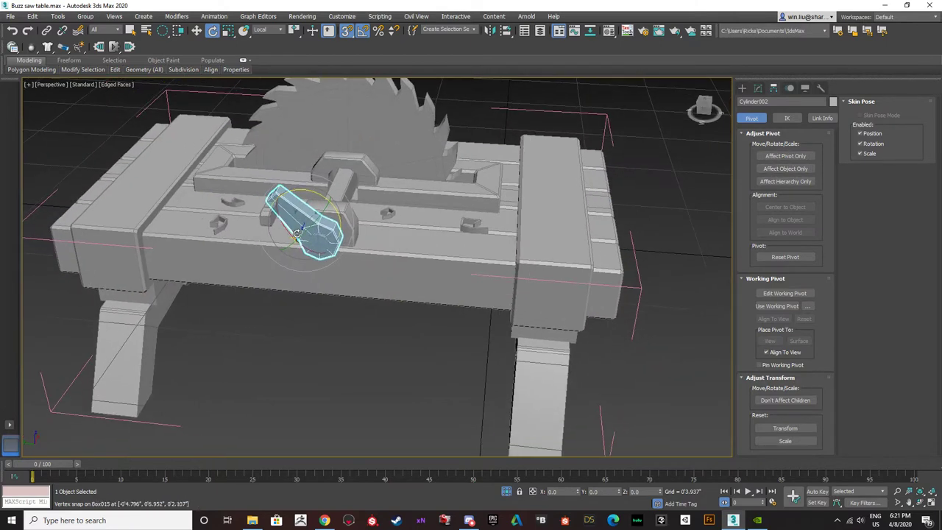
pyautogui.press('q')
pyautogui.keyDown('alt'); pyautogui.moveTo(328, 272); pyautogui.dragTo(366, 263, button='middle'); pyautogui.keyUp('alt')
pyautogui.click(297, 162)
pyautogui.press('e')
pyautogui.press('e')
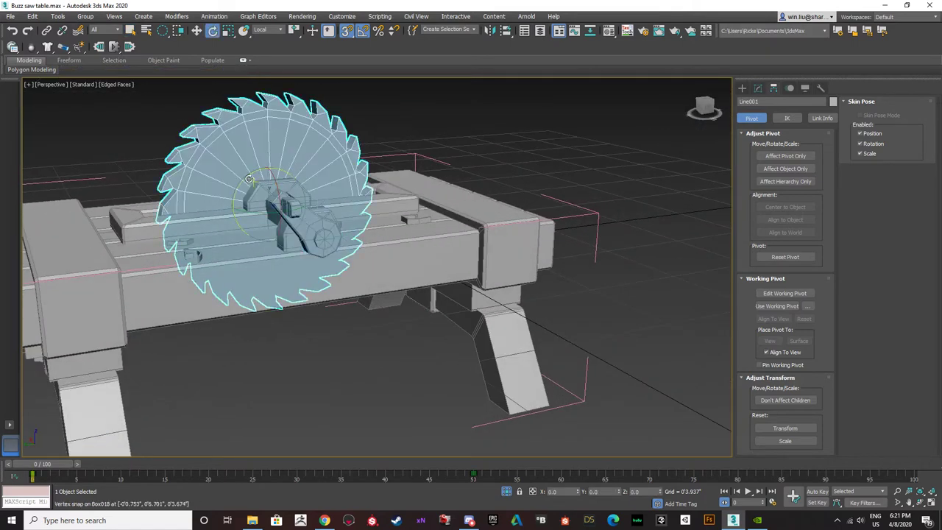
pyautogui.click(308, 359)
pyautogui.press('q')
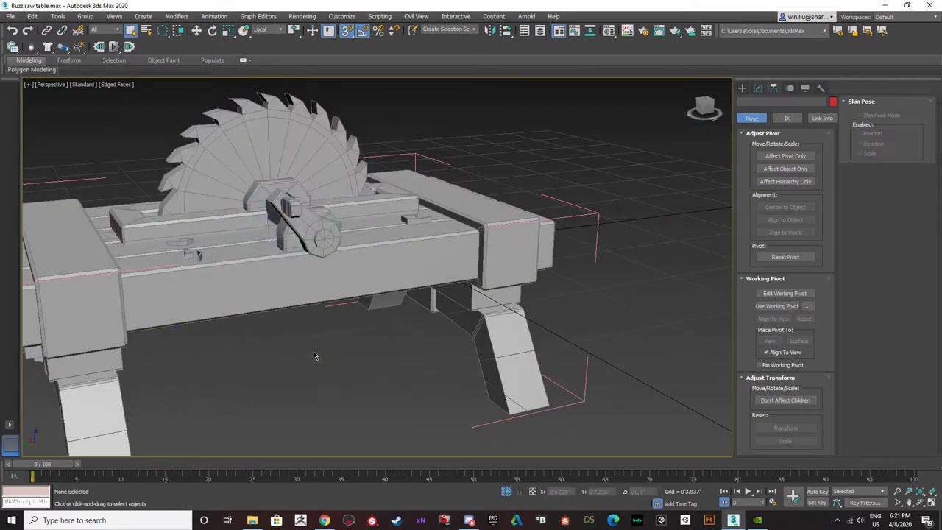
pyautogui.keyDown('alt'); pyautogui.moveTo(316, 356); pyautogui.dragTo(232, 348, button='middle'); pyautogui.keyUp('alt')
pyautogui.click(227, 207)
pyautogui.moveTo(227, 206); pyautogui.dragTo(256, 189, button='middle')
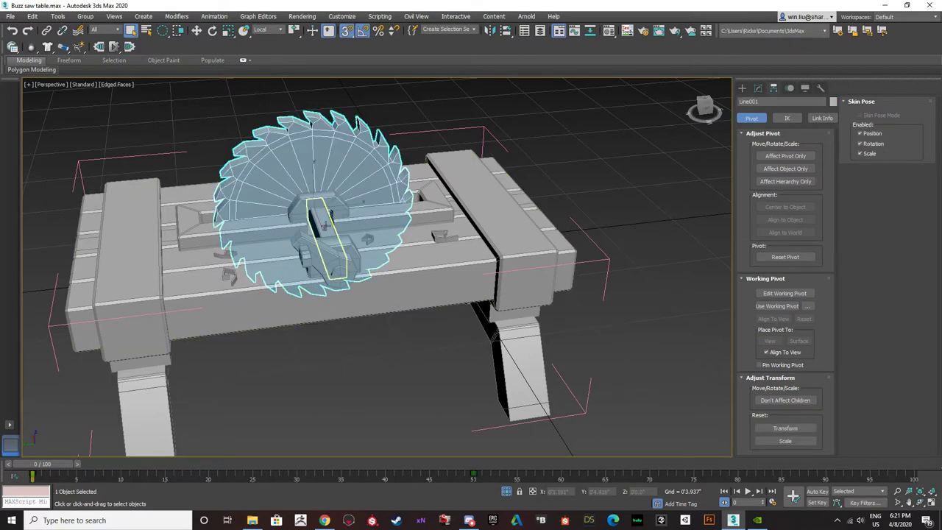
pyautogui.keyDown('alt'); pyautogui.moveTo(324, 235); pyautogui.dragTo(258, 335, button='middle'); pyautogui.keyUp('alt')
pyautogui.click(257, 335)
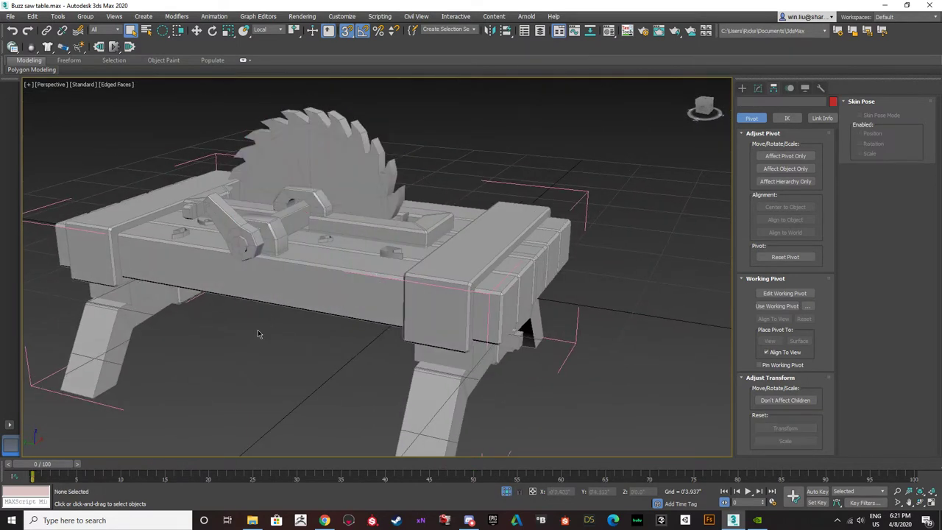
pyautogui.click(290, 169)
pyautogui.keyDown('alt'); pyautogui.moveTo(251, 242); pyautogui.dragTo(274, 243, button='middle'); pyautogui.keyUp('alt')
pyautogui.scroll(-6, 467, 337)
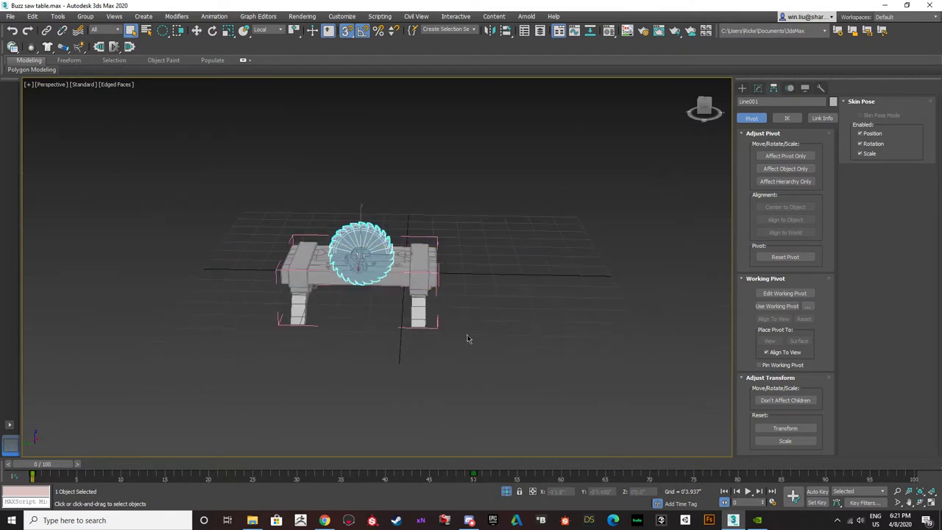
pyautogui.hotkey('ctrl', 'a')
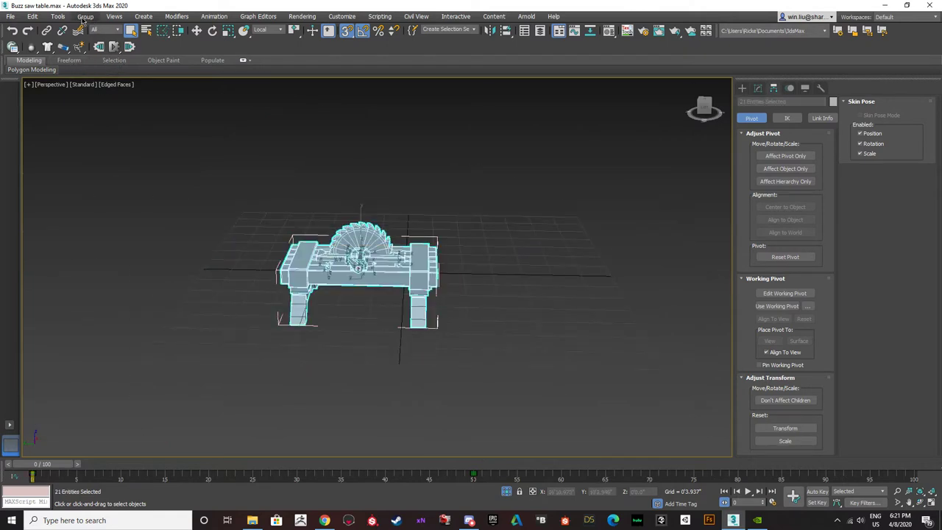
pyautogui.click(84, 17)
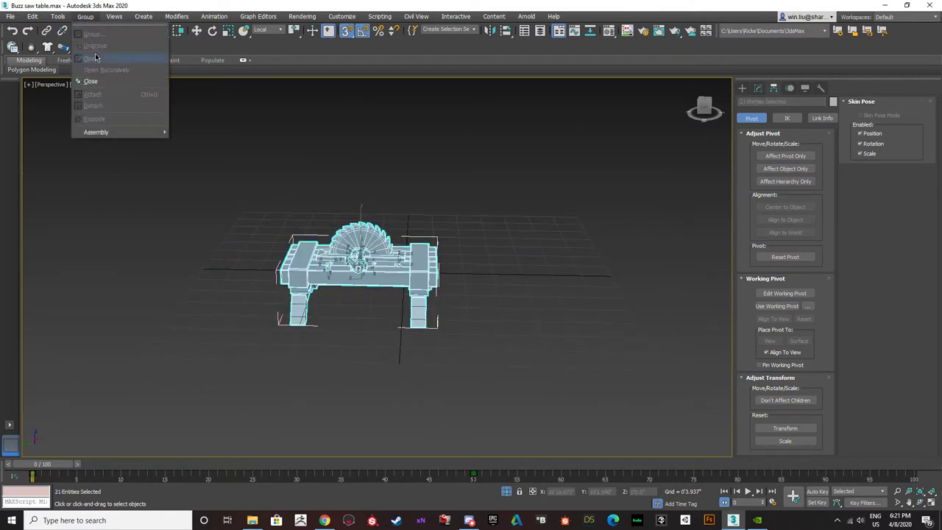
pyautogui.click(122, 119)
pyautogui.click(303, 263)
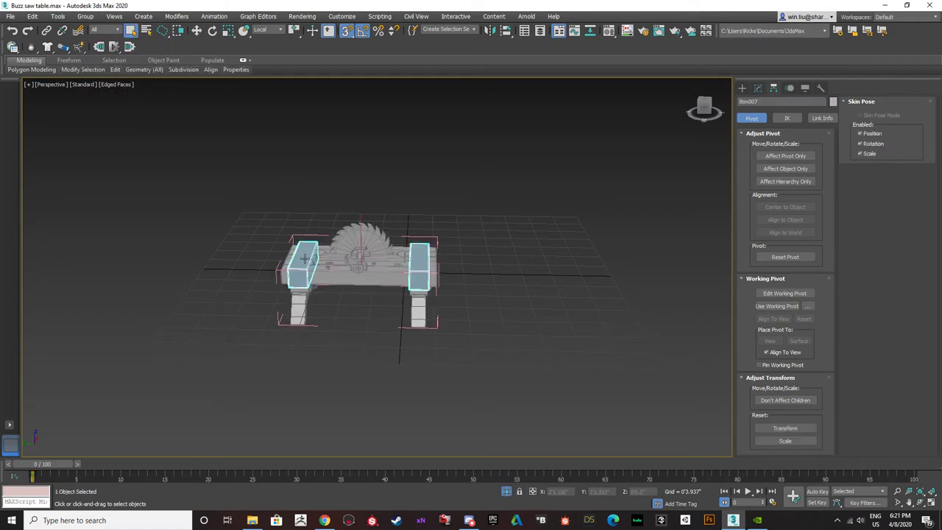
pyautogui.scroll(4, 305, 261)
pyautogui.click(90, 20)
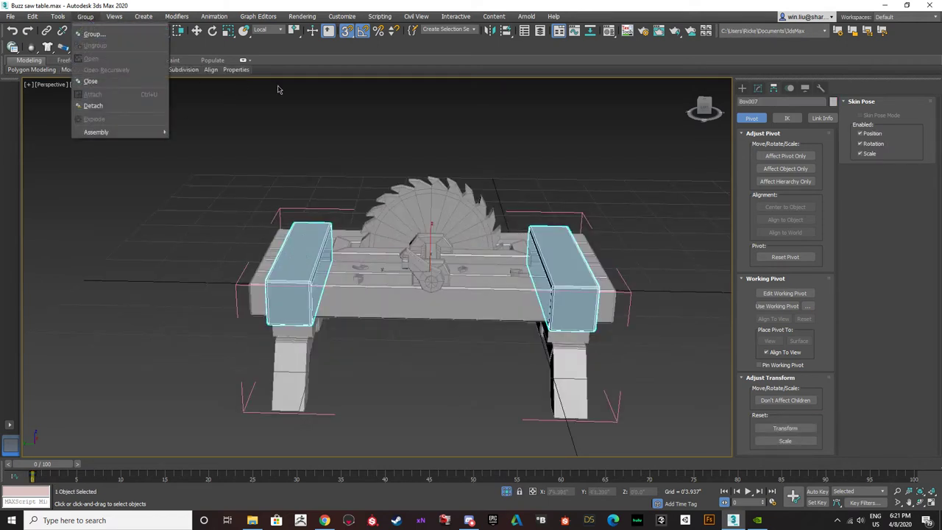
pyautogui.click(291, 235)
# - Select every part of the saw table and close all of the open groups
pyautogui.hotkey('ctrl', 'a')
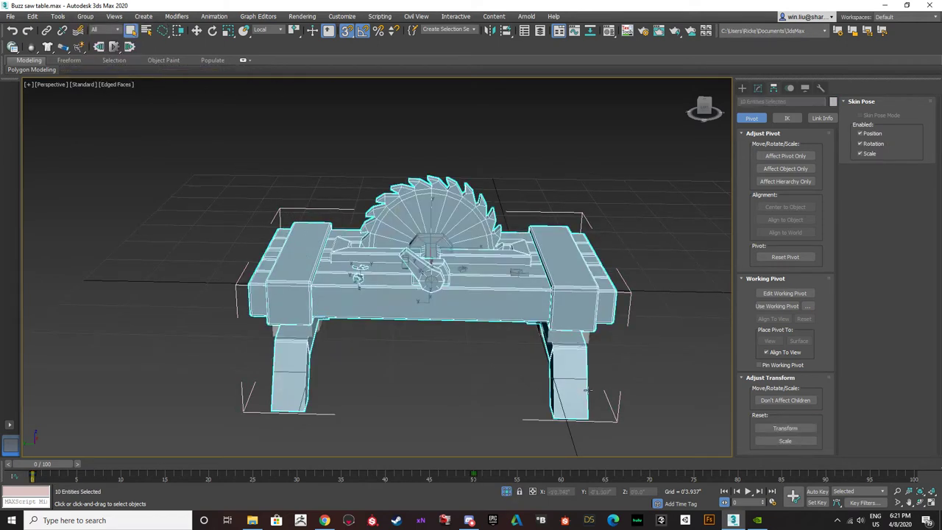
pyautogui.click(75, 17)
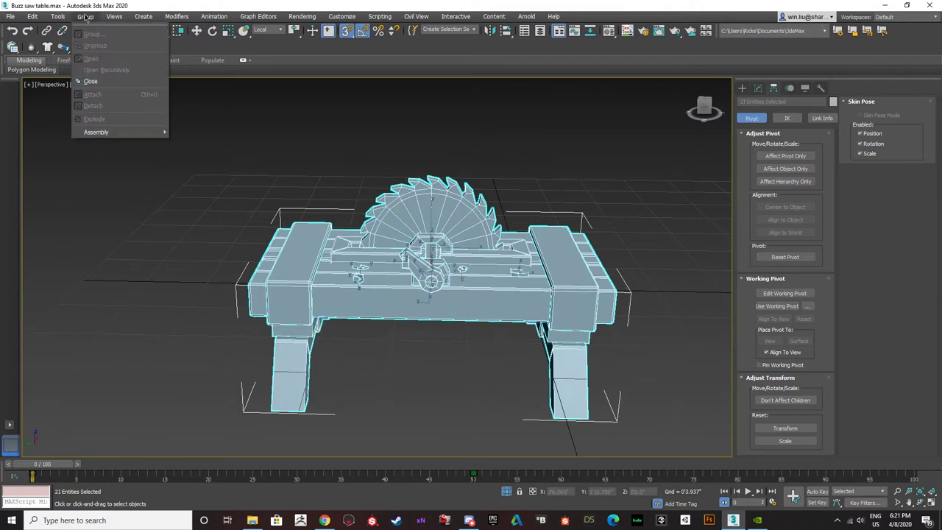
pyautogui.click(77, 79)
pyautogui.click(86, 17)
pyautogui.click(84, 81)
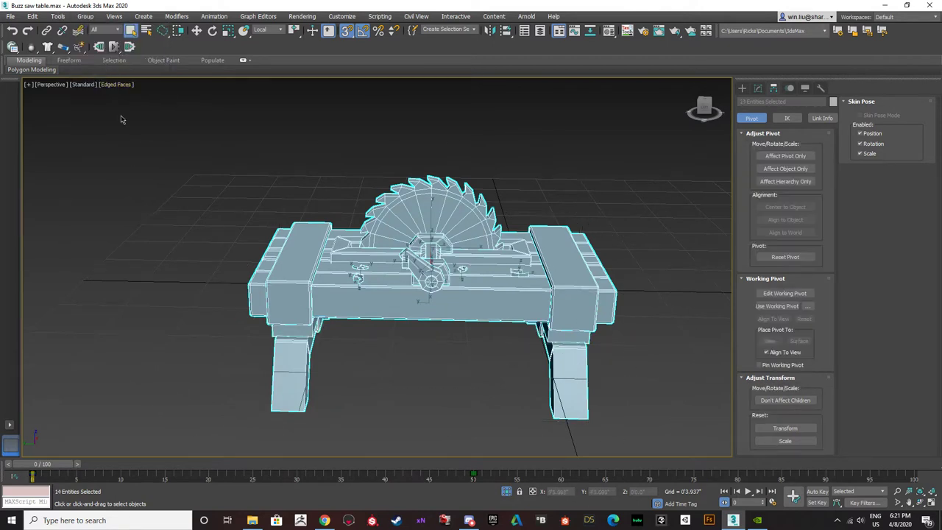
# - Select the Table group and ungroup it into its individual parts
pyautogui.click(168, 167)
pyautogui.click(293, 233)
pyautogui.scroll(3, 502, 213)
pyautogui.moveTo(502, 212)
pyautogui.keyDown('alt'); pyautogui.mouseDown(button='middle')
pyautogui.moveTo(472, 233)
pyautogui.moveTo(510, 215)
pyautogui.mouseUp(button='middle'); pyautogui.keyUp('alt')
pyautogui.click(85, 16)
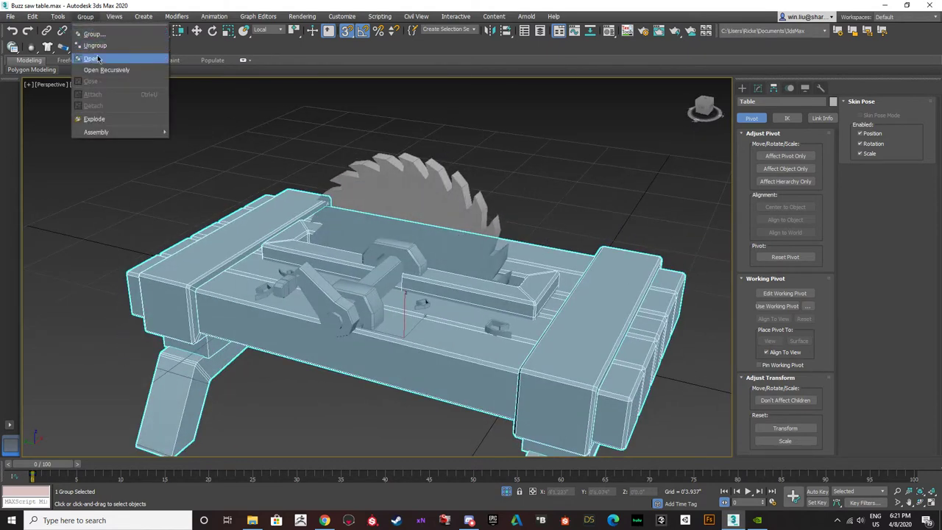
pyautogui.click(97, 58)
# - Check that the saw blade and the pair of crossbeams can each be selected as separate parts
pyautogui.click(359, 245)
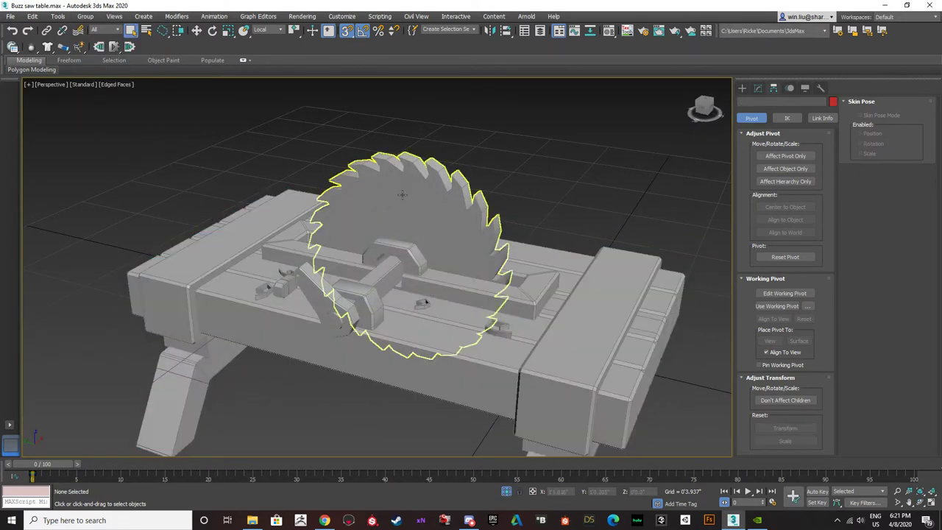
pyautogui.moveTo(359, 246)
pyautogui.keyDown('alt'); pyautogui.mouseDown(button='middle')
pyautogui.moveTo(378, 250)
pyautogui.moveTo(363, 258)
pyautogui.mouseUp(button='middle'); pyautogui.keyUp('alt')
pyautogui.keyDown('alt'); pyautogui.click(378, 250); pyautogui.keyUp('alt')
pyautogui.click(378, 250)
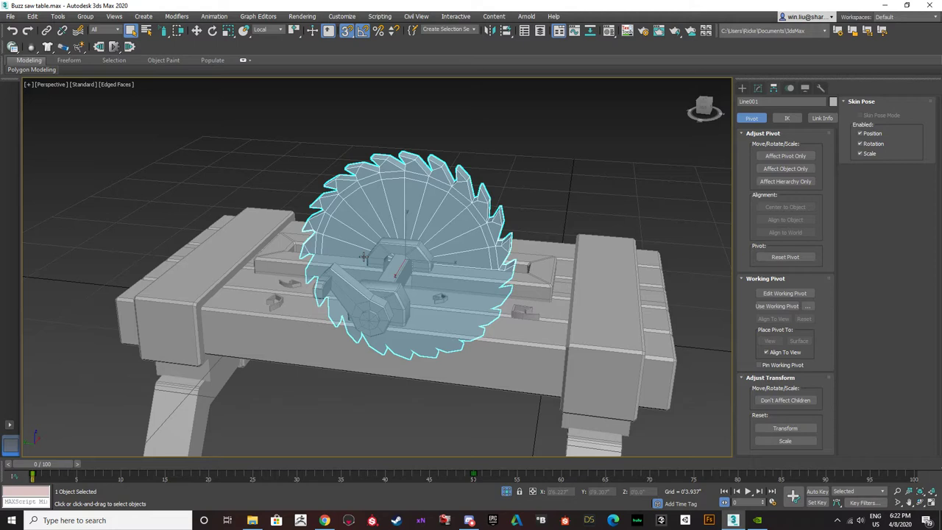
pyautogui.click(220, 273)
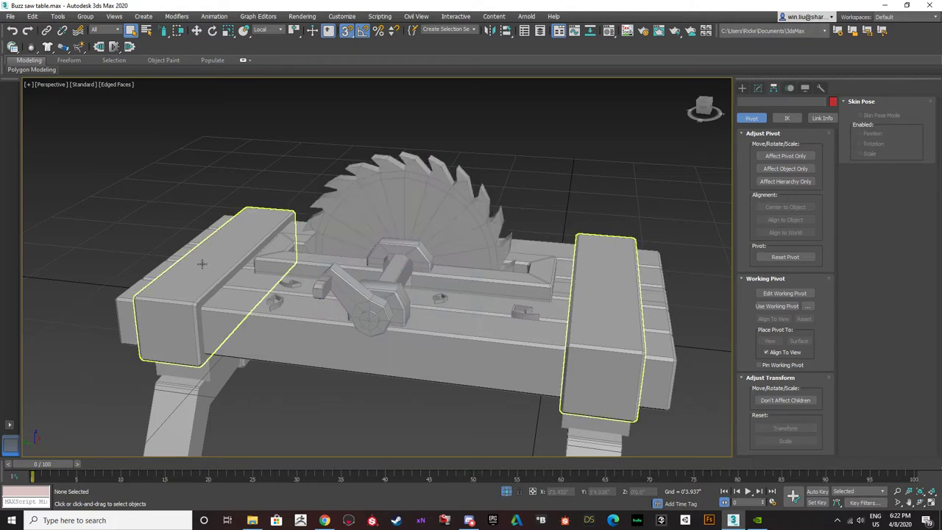
pyautogui.keyDown('alt'); pyautogui.moveTo(220, 272); pyautogui.dragTo(210, 265, button='middle'); pyautogui.keyUp('alt')
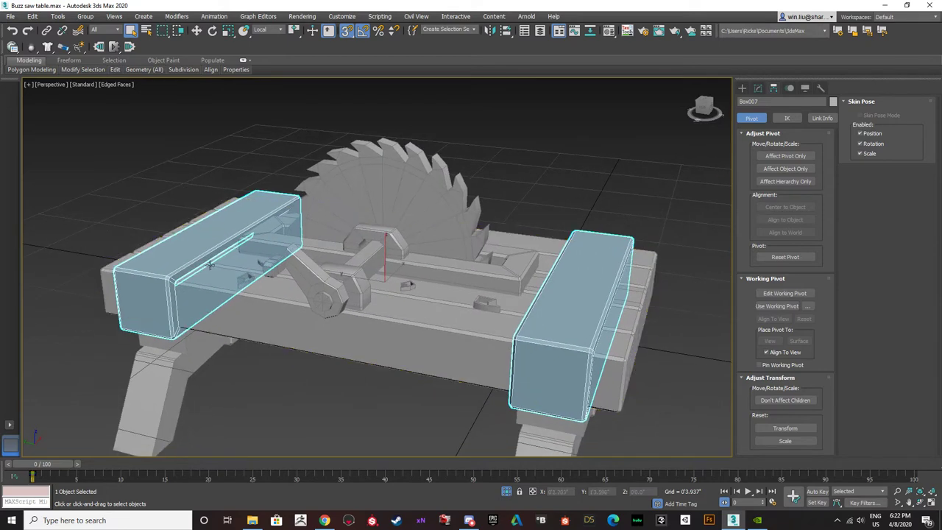
pyautogui.keyDown('alt'); pyautogui.moveTo(83, 231); pyautogui.dragTo(231, 273, button='middle'); pyautogui.keyUp('alt')
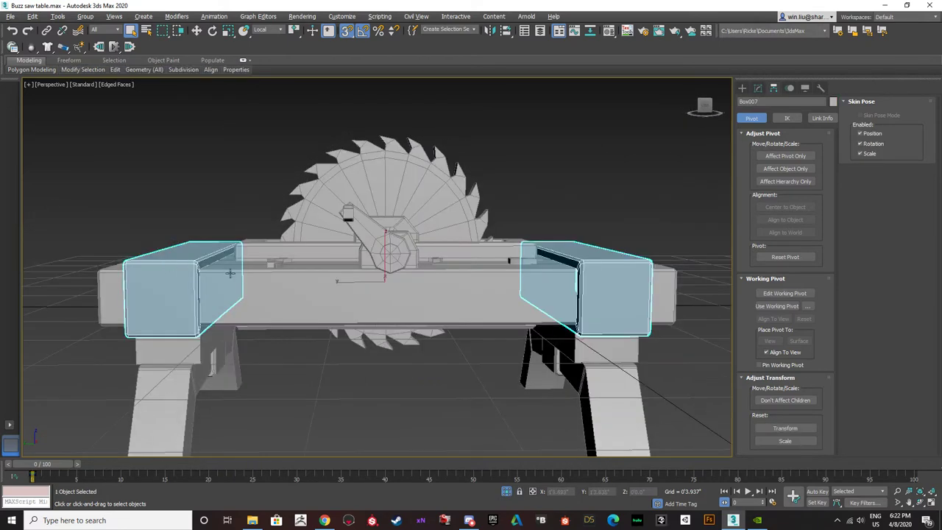
pyautogui.keyDown('ctrl'); pyautogui.click(238, 278); pyautogui.keyUp('ctrl')
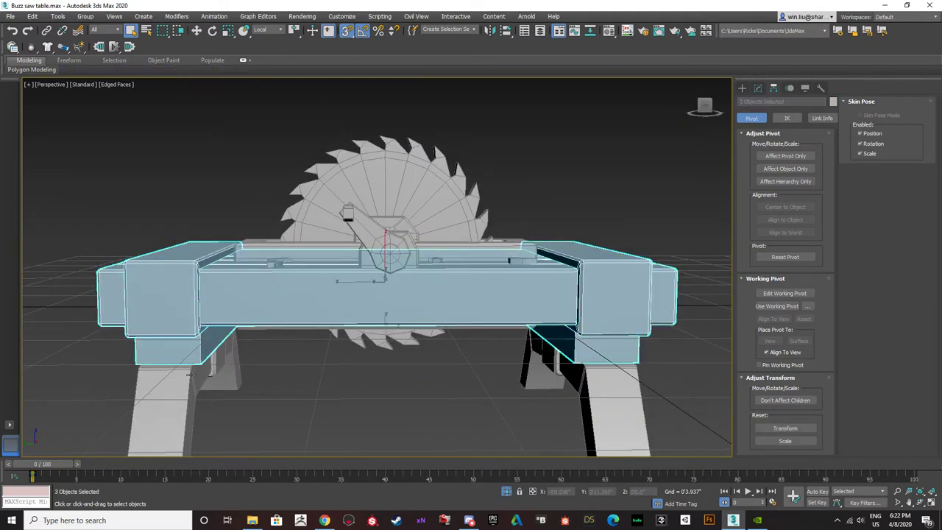
pyautogui.keyDown('ctrl'); pyautogui.click(196, 352); pyautogui.keyUp('ctrl')
pyautogui.keyDown('ctrl'); pyautogui.click(215, 361); pyautogui.keyUp('ctrl')
pyautogui.keyDown('alt'); pyautogui.moveTo(215, 361); pyautogui.dragTo(253, 355, button='middle'); pyautogui.keyUp('alt')
pyautogui.keyDown('ctrl'); pyautogui.click(273, 313); pyautogui.keyUp('ctrl')
pyautogui.keyDown('alt'); pyautogui.moveTo(284, 300); pyautogui.dragTo(309, 336, button='middle'); pyautogui.keyUp('alt')
pyautogui.keyDown('ctrl'); pyautogui.click(385, 241); pyautogui.keyUp('ctrl')
pyautogui.keyDown('alt'); pyautogui.moveTo(385, 240); pyautogui.dragTo(282, 373, button='middle'); pyautogui.keyUp('alt')
pyautogui.keyDown('ctrl'); pyautogui.click(325, 317); pyautogui.keyUp('ctrl')
pyautogui.click(282, 376)
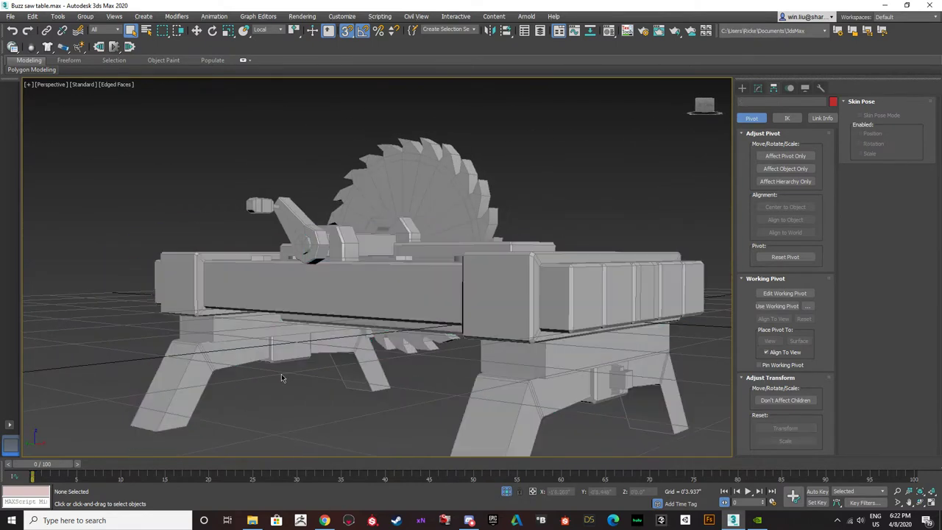
# - Attach the crossbeams and the tabletop planks to the support blocks beneath the tabletop
pyautogui.click(271, 329)
pyautogui.keyDown('alt'); pyautogui.moveTo(271, 329); pyautogui.dragTo(267, 358, button='middle'); pyautogui.keyUp('alt')
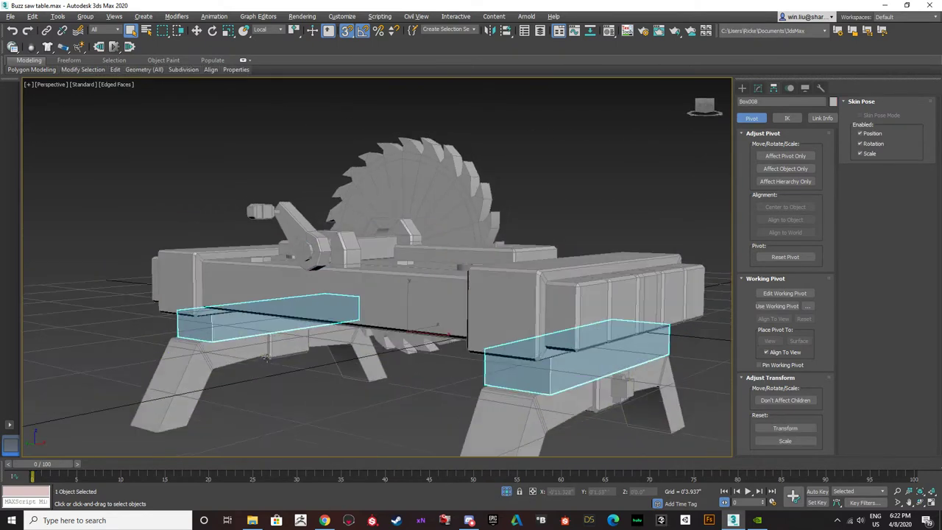
pyautogui.click(758, 89)
pyautogui.click(192, 278)
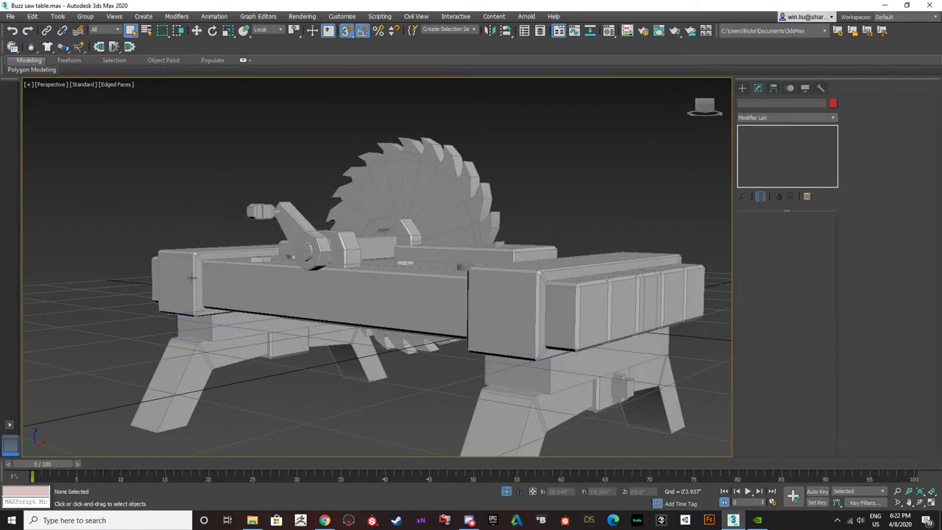
pyautogui.click(220, 329)
pyautogui.keyDown('alt'); pyautogui.moveTo(254, 300); pyautogui.dragTo(271, 297, button='middle'); pyautogui.keyUp('alt')
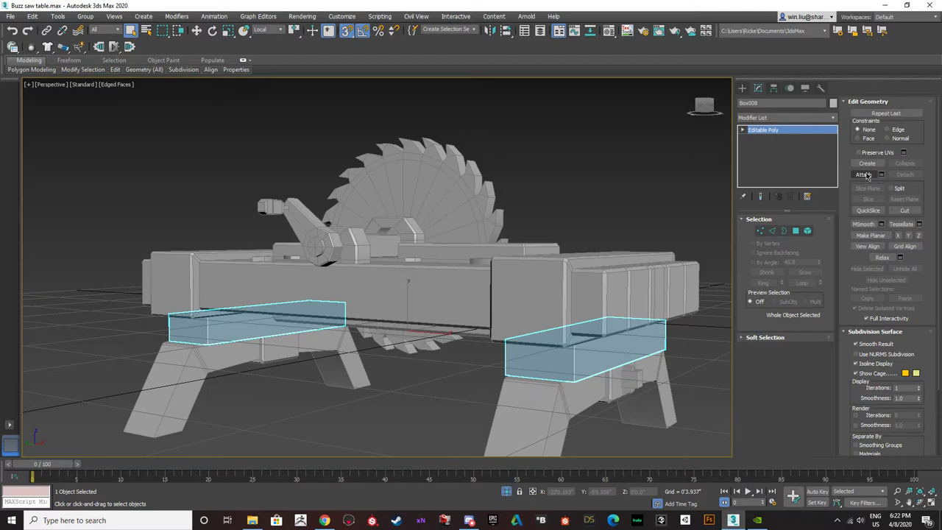
pyautogui.click(866, 175)
pyautogui.click(172, 287)
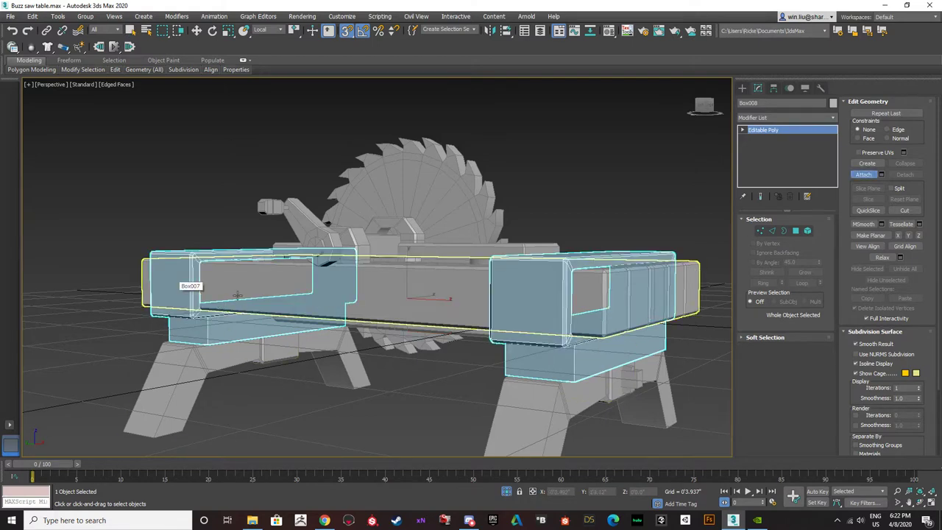
pyautogui.click(173, 286)
# - Attach the legs and remaining wooden table parts to the same mesh, leaving the blade and crank separate, and finish attaching
pyautogui.click(196, 382)
pyautogui.click(267, 354)
pyautogui.keyDown('alt'); pyautogui.moveTo(267, 355); pyautogui.dragTo(321, 377, button='middle'); pyautogui.keyUp('alt')
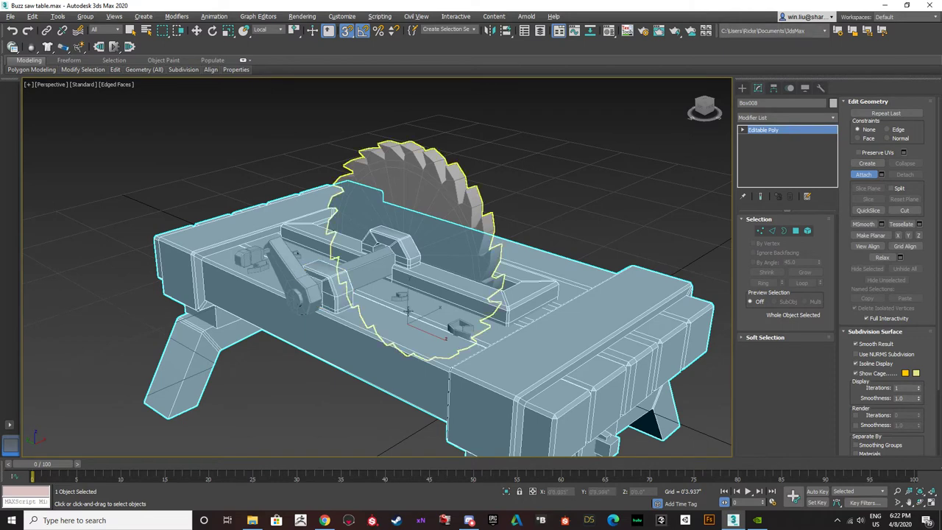
pyautogui.keyDown('alt'); pyautogui.moveTo(409, 311); pyautogui.dragTo(393, 321, button='middle'); pyautogui.keyUp('alt')
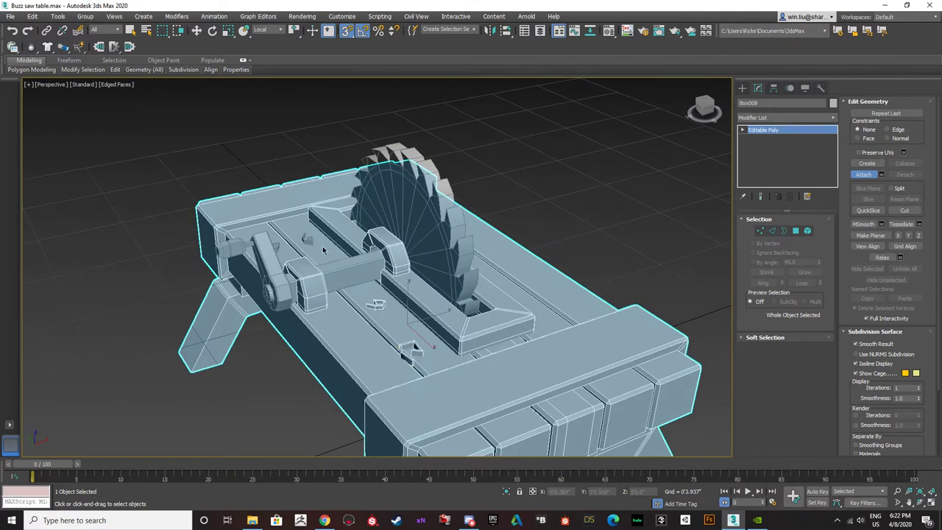
pyautogui.keyDown('alt'); pyautogui.moveTo(297, 249); pyautogui.dragTo(275, 251, button='middle'); pyautogui.keyUp('alt')
pyautogui.click(294, 219)
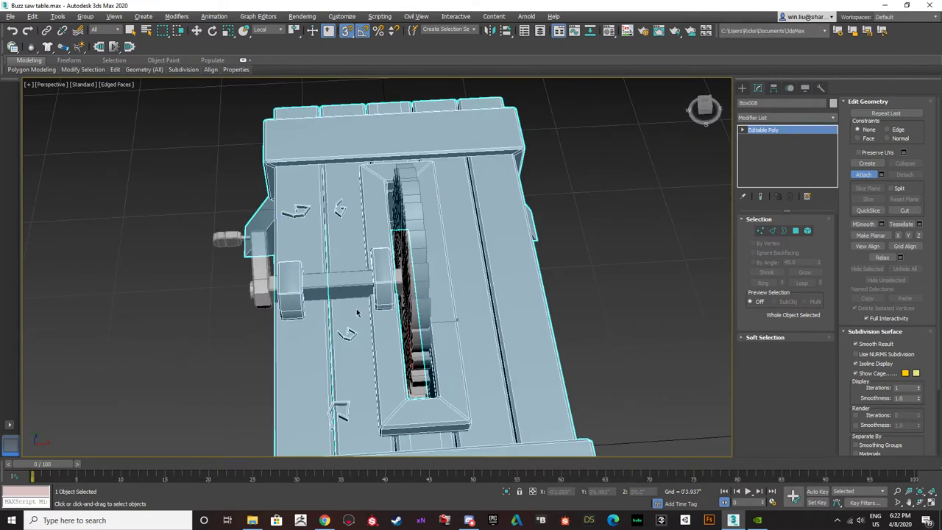
pyautogui.keyDown('alt'); pyautogui.moveTo(358, 311); pyautogui.dragTo(432, 320, button='middle'); pyautogui.keyUp('alt')
pyautogui.rightClick(385, 318)
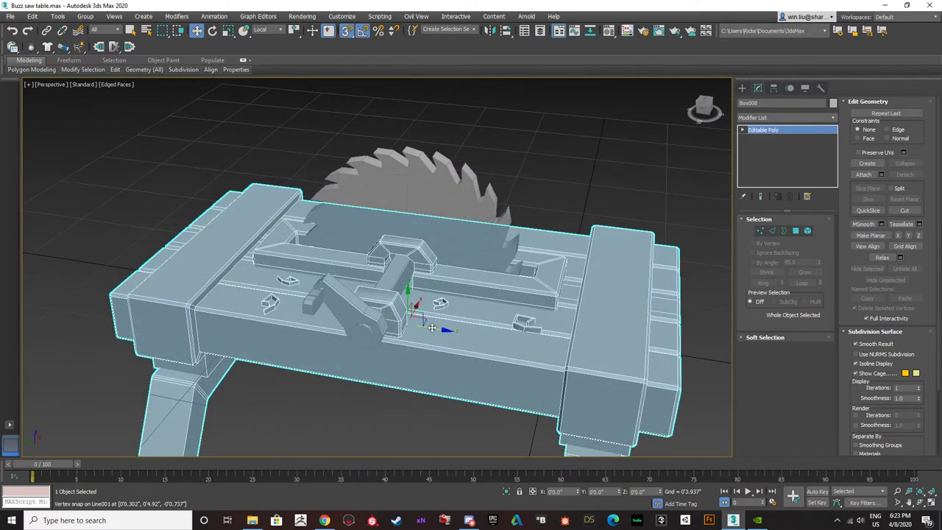
# - Move the combined table aside to test its separation from the blade and crank, and undo the move
pyautogui.moveTo(436, 324); pyautogui.dragTo(244, 306)
pyautogui.keyDown('alt'); pyautogui.moveTo(244, 305); pyautogui.dragTo(332, 298, button='middle'); pyautogui.keyUp('alt')
pyautogui.moveTo(331, 299); pyautogui.dragTo(207, 287)
pyautogui.moveTo(159, 317); pyautogui.dragTo(273, 332, button='middle')
pyautogui.scroll(-2, 273, 332)
pyautogui.hotkey('alt', 'z')
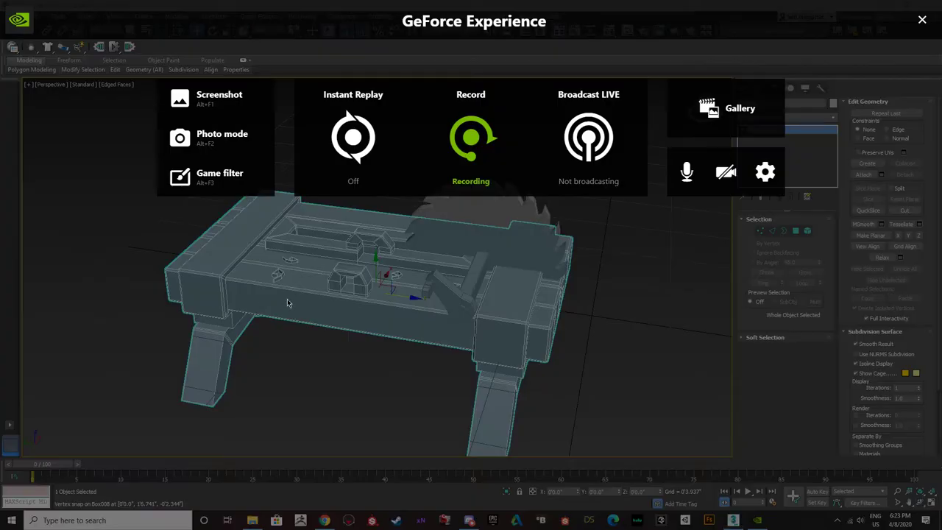
pyautogui.click(926, 24)
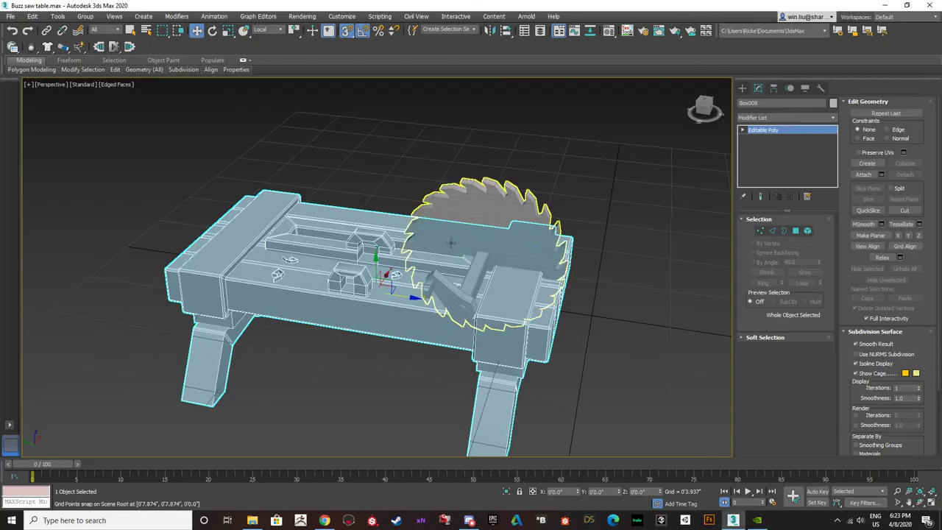
pyautogui.hotkey('ctrl', 'z')
pyautogui.click(373, 196)
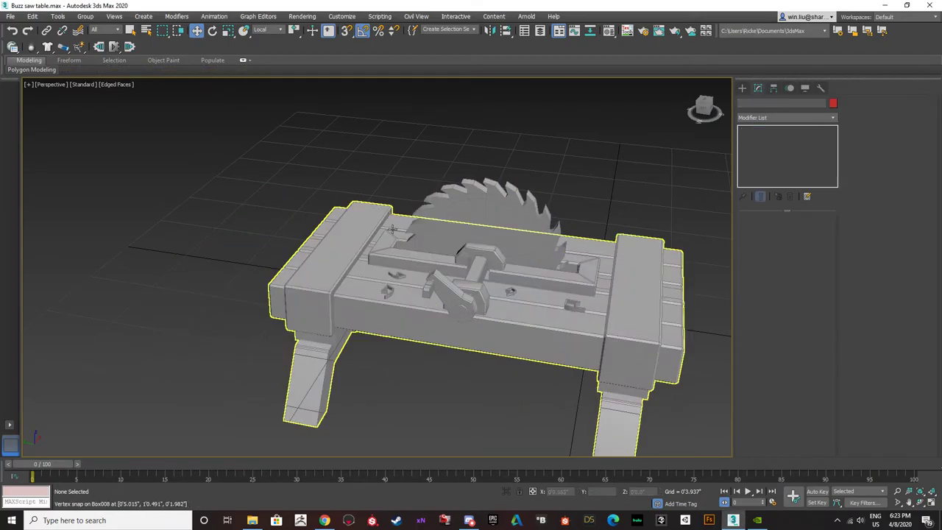
# - Add an Unwrap UVW modifier to the combined table mesh
pyautogui.moveTo(358, 285); pyautogui.dragTo(441, 259, button='middle')
pyautogui.click(330, 272)
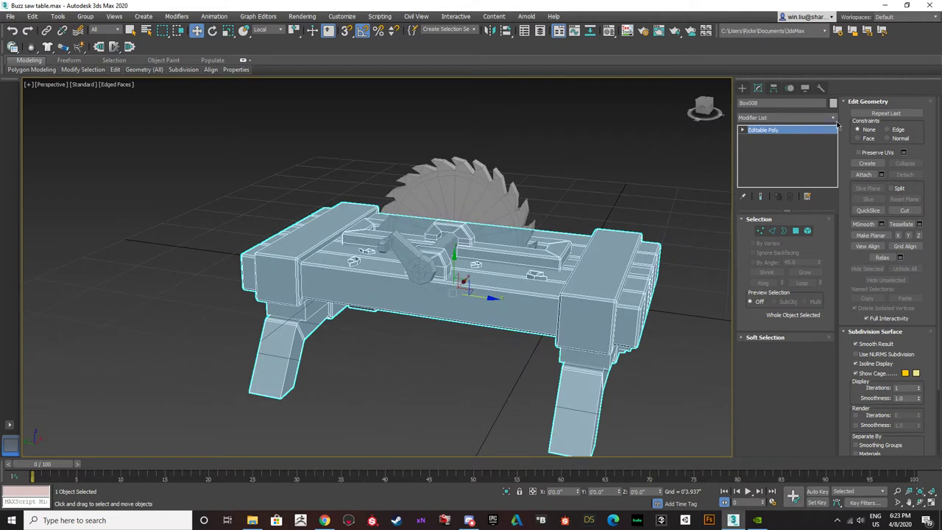
pyautogui.click(834, 120)
pyautogui.click(834, 119)
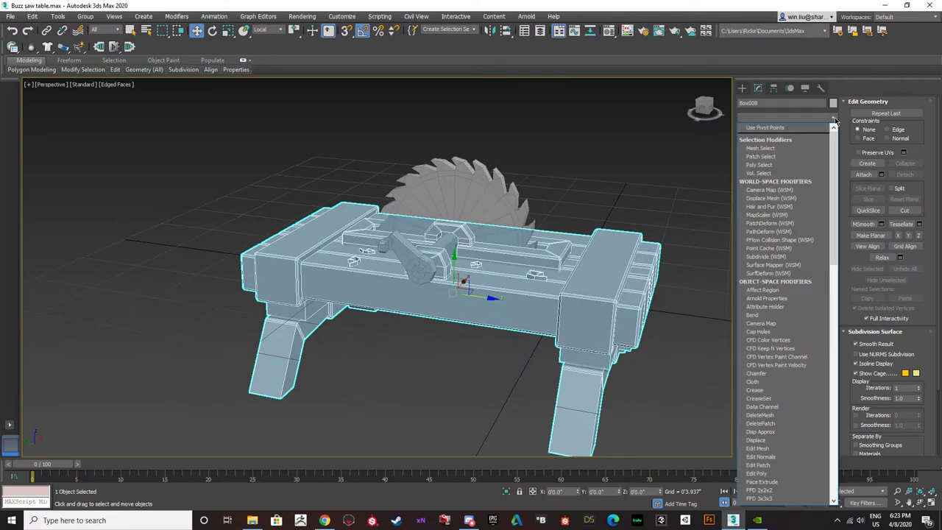
pyautogui.press('u')
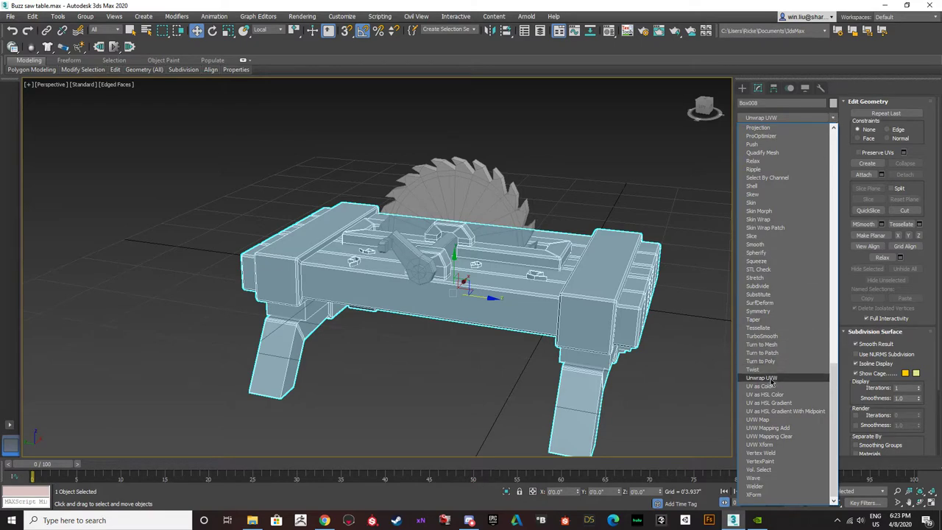
pyautogui.click(766, 378)
# - Open the UV editor, examine the table's existing UV layout, and close the editor
pyautogui.keyDown('alt'); pyautogui.moveTo(536, 313); pyautogui.dragTo(420, 315, button='middle'); pyautogui.keyUp('alt')
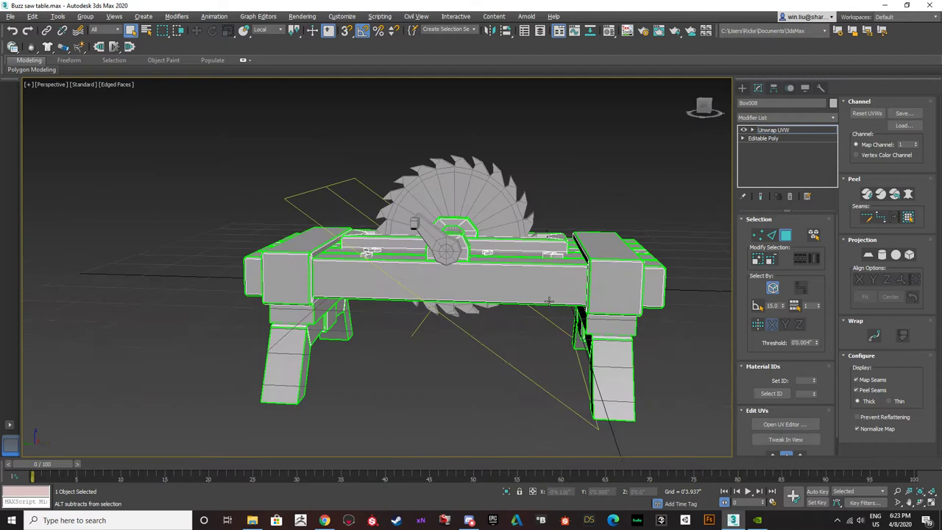
pyautogui.click(783, 425)
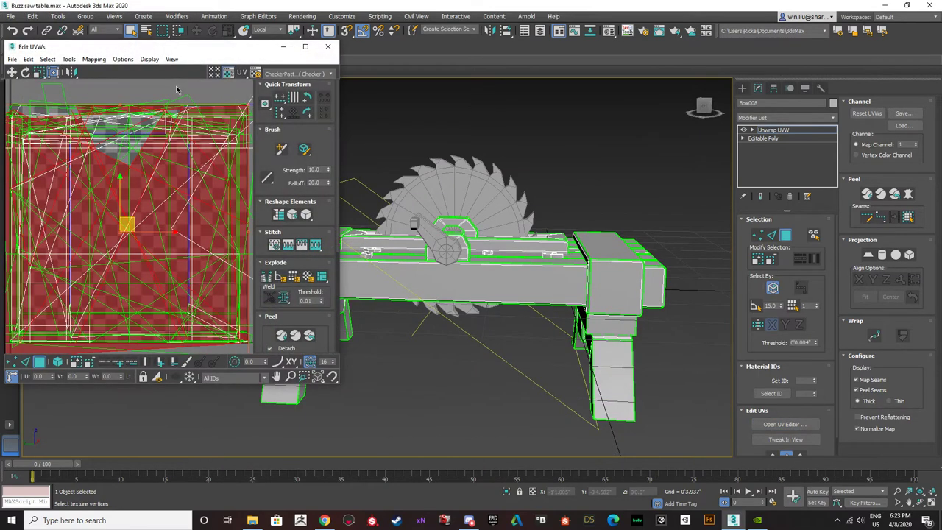
pyautogui.moveTo(170, 47); pyautogui.dragTo(325, 65)
pyautogui.scroll(-10, 280, 215)
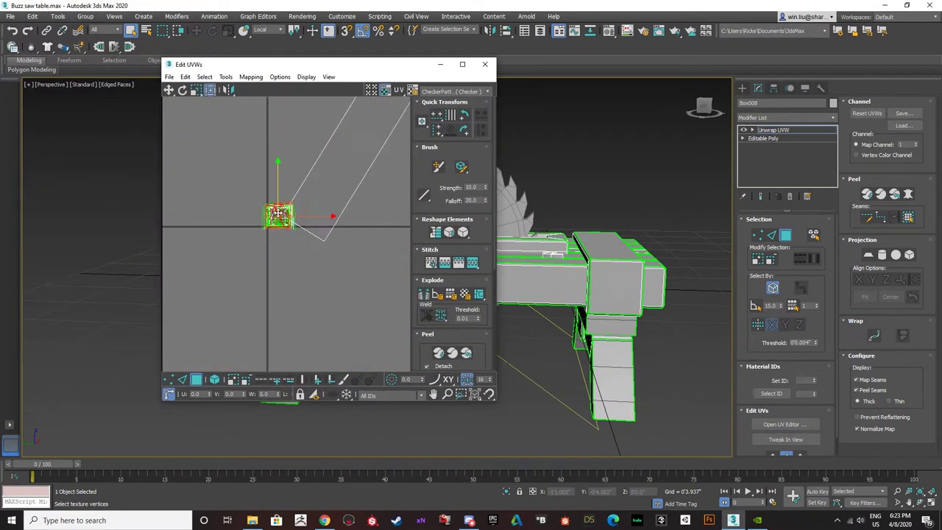
pyautogui.scroll(5, 278, 214)
pyautogui.scroll(-5, 278, 214)
pyautogui.scroll(6, 278, 214)
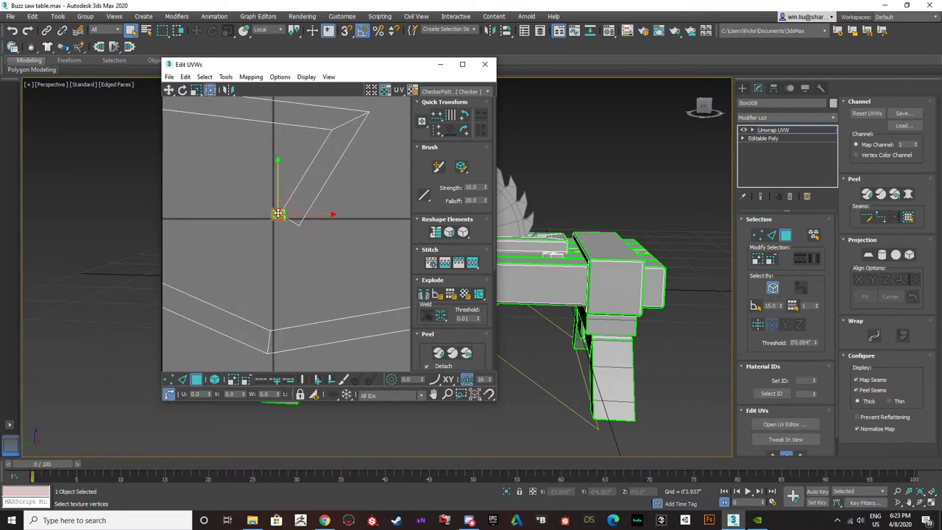
pyautogui.scroll(2, 278, 215)
pyautogui.click(279, 215)
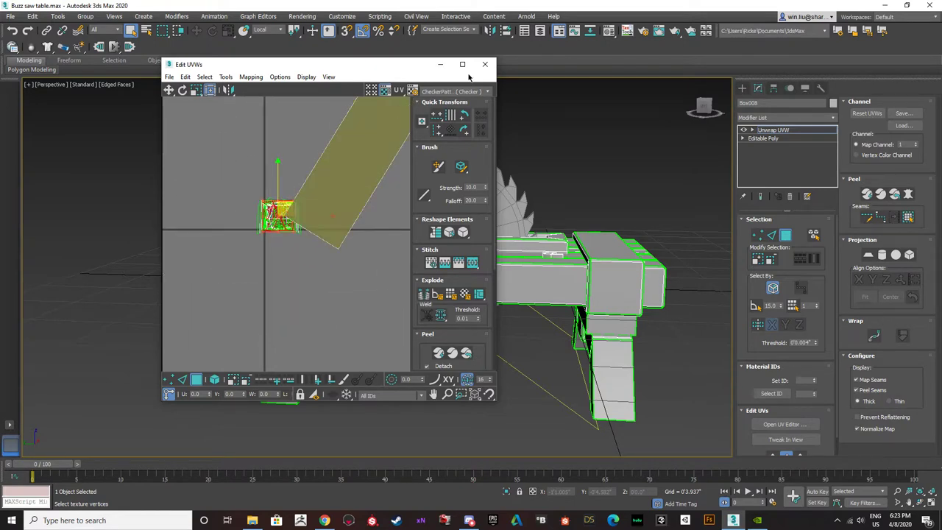
pyautogui.click(485, 64)
# - Examine the table's map seams from several angles and go through the vertex, edge and polygon selection levels of Unwrap UVW
pyautogui.keyDown('alt'); pyautogui.moveTo(462, 228); pyautogui.dragTo(542, 272, button='middle'); pyautogui.keyUp('alt')
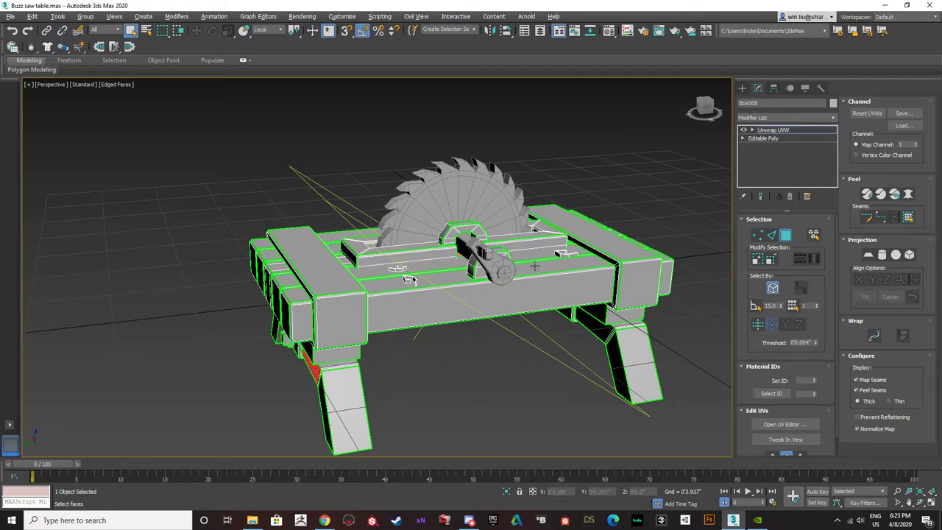
pyautogui.click(342, 288)
pyautogui.keyDown('alt'); pyautogui.moveTo(358, 294); pyautogui.dragTo(425, 364, button='middle'); pyautogui.keyUp('alt')
pyautogui.click(309, 298)
pyautogui.click(426, 362)
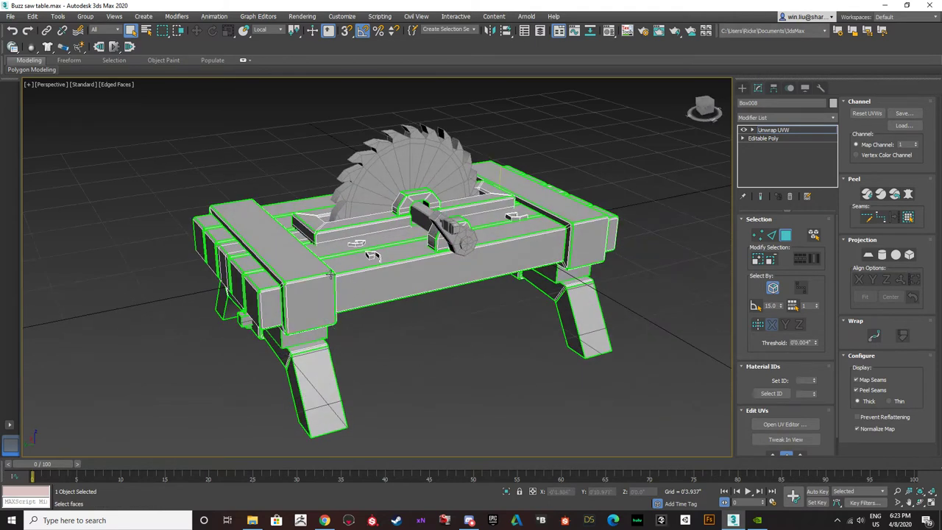
pyautogui.keyDown('alt'); pyautogui.moveTo(638, 274); pyautogui.dragTo(586, 276, button='middle'); pyautogui.keyUp('alt')
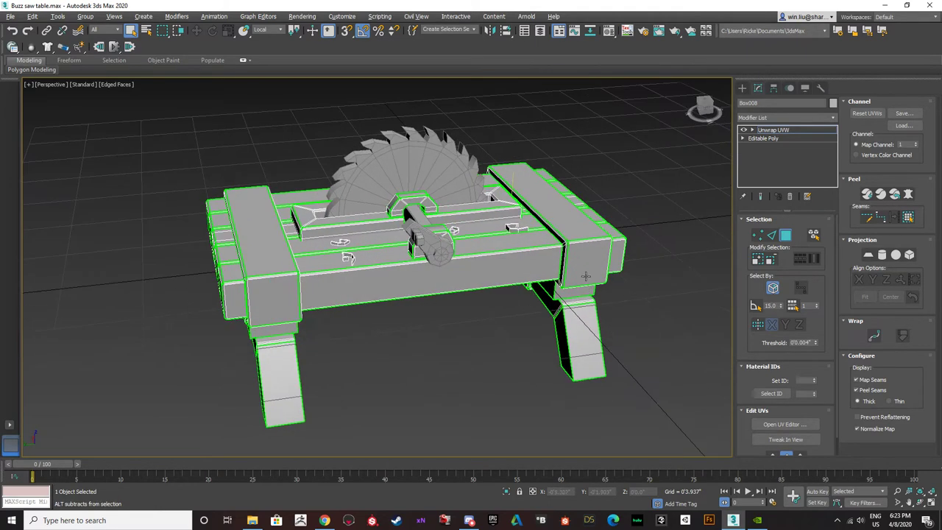
pyautogui.click(786, 235)
pyautogui.click(758, 236)
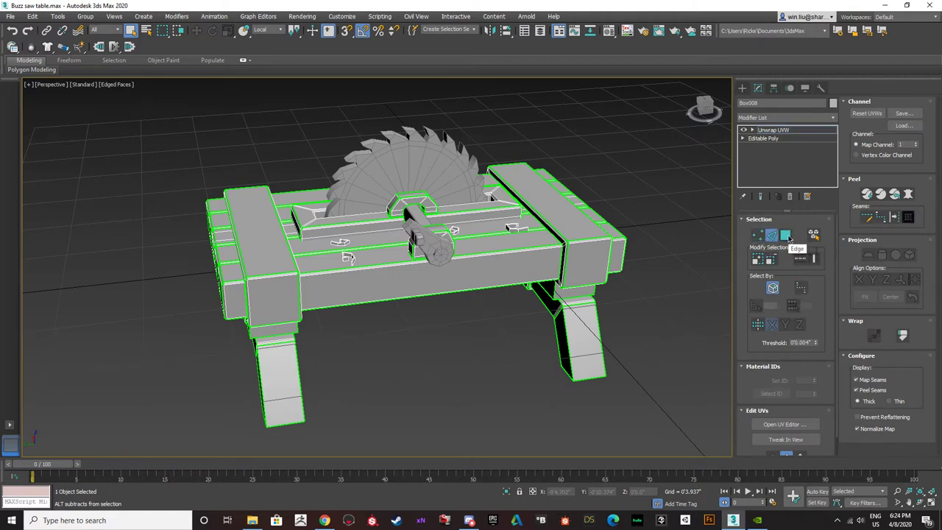
pyautogui.click(786, 236)
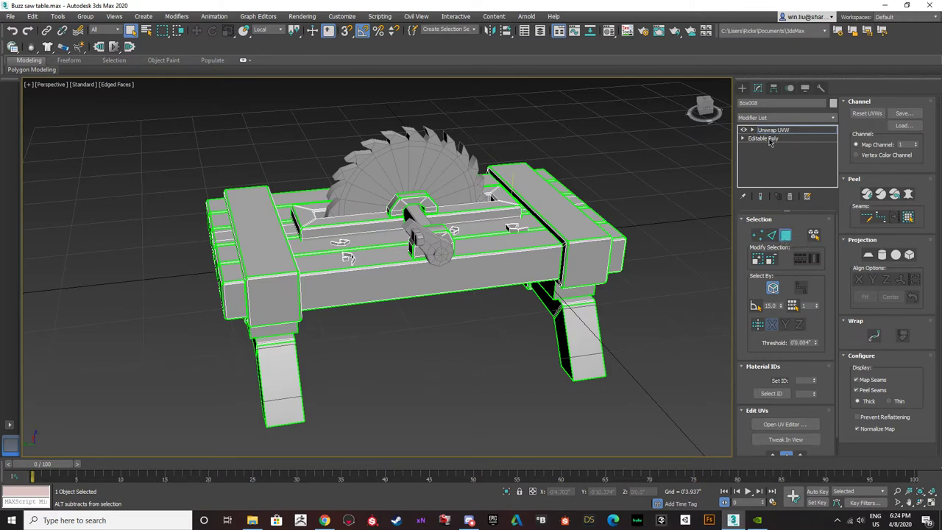
pyautogui.click(758, 235)
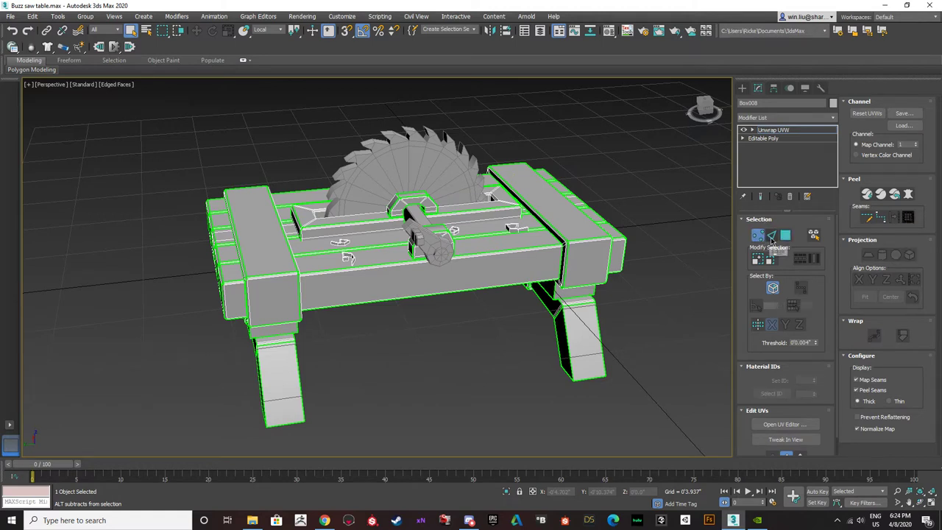
pyautogui.click(773, 235)
pyautogui.click(787, 236)
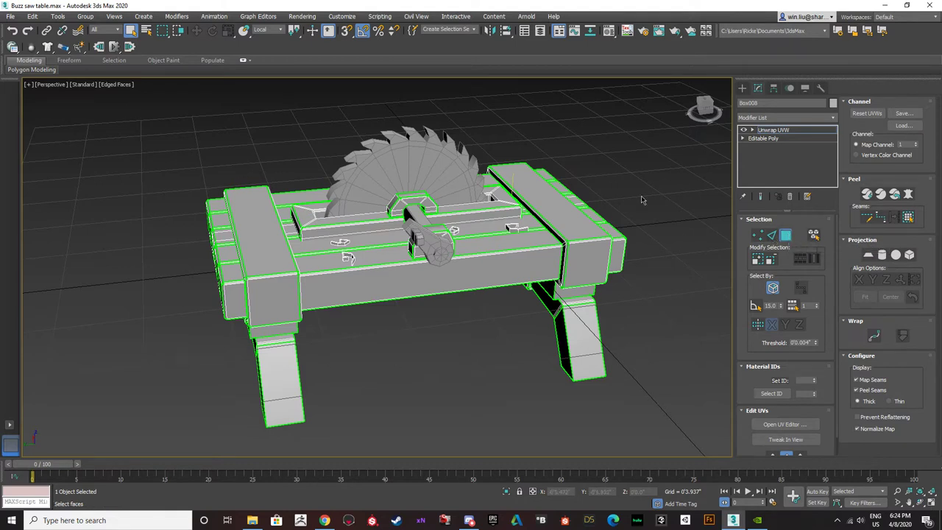
# - Turn on element selection at polygon level and select whole table pieces one at a time, including a crossbeam and a tabletop plank
pyautogui.click(814, 235)
pyautogui.click(600, 243)
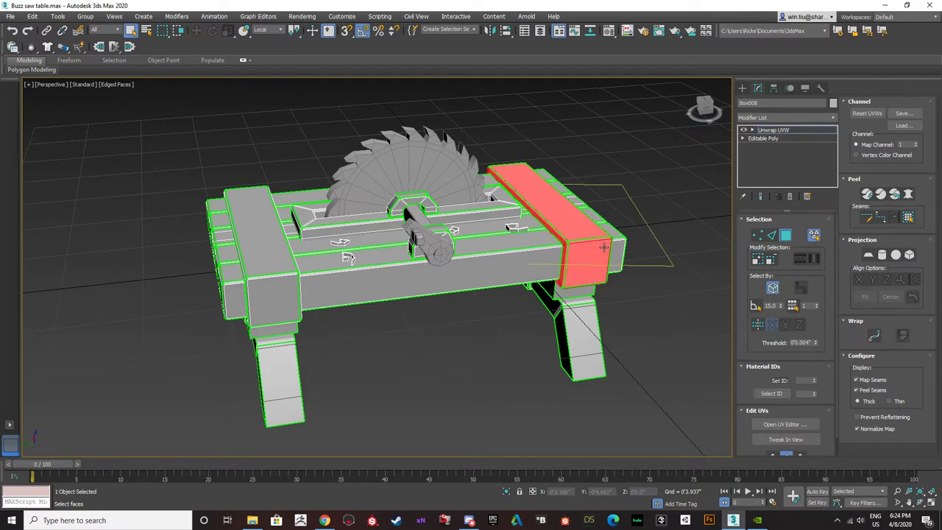
pyautogui.click(542, 251)
pyautogui.click(572, 219)
pyautogui.click(530, 220)
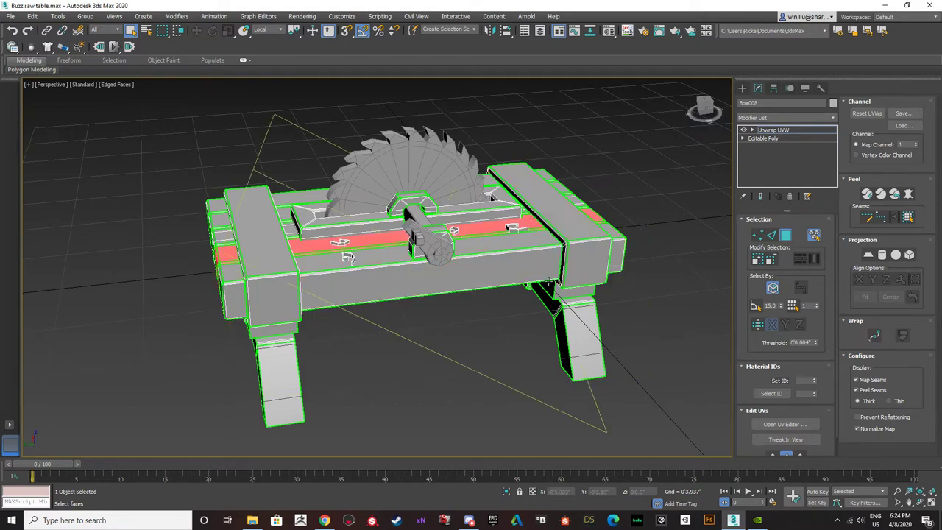
# - Select individual pieces of the table as whole polygon elements, including an end crossbeam and the front tabletop planks
pyautogui.click(548, 282)
pyautogui.click(568, 229)
pyautogui.scroll(5, 569, 241)
pyautogui.scroll(-2, 569, 241)
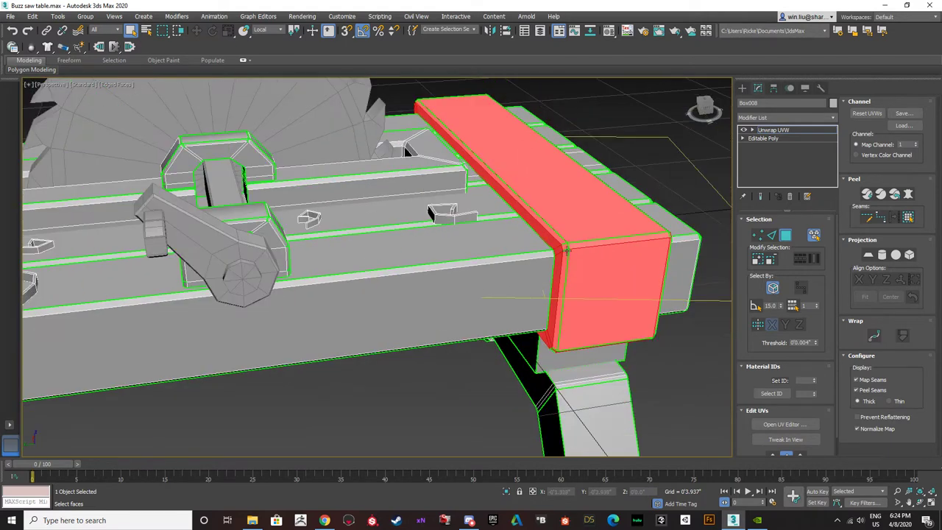
pyautogui.click(527, 244)
pyautogui.click(494, 203)
pyautogui.click(557, 246)
pyautogui.scroll(-3, 519, 243)
pyautogui.scroll(1, 519, 249)
pyautogui.click(518, 250)
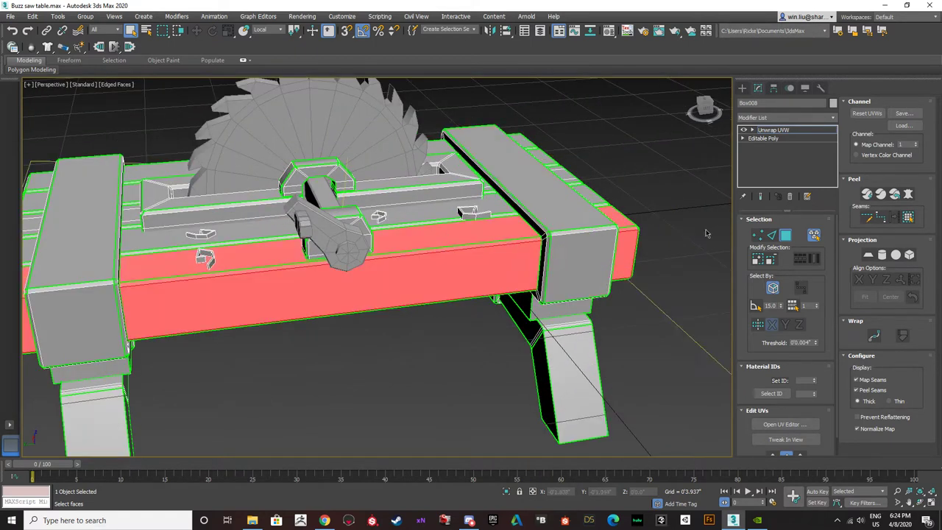
# - At edge level, select edges of the crossbeam and tabletop planks, first as whole elements and then with element selection off
pyautogui.click(773, 235)
pyautogui.click(539, 222)
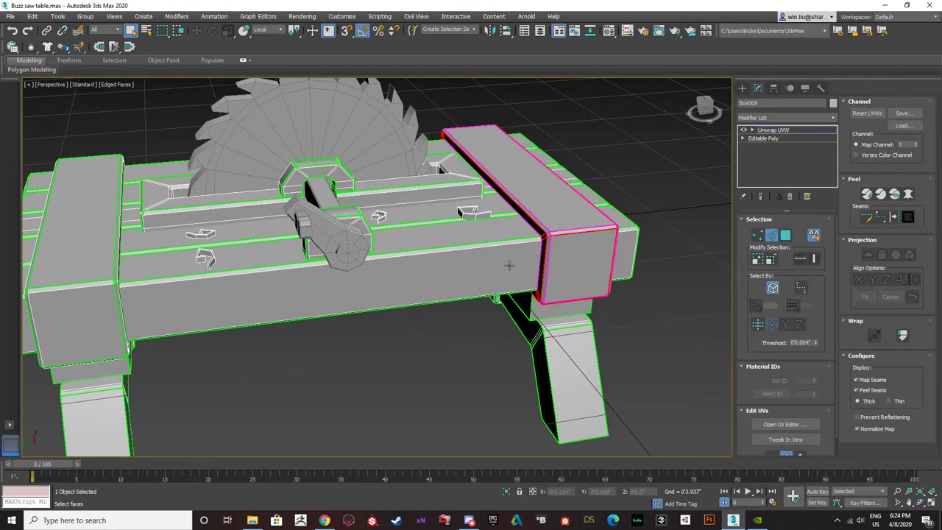
pyautogui.click(498, 243)
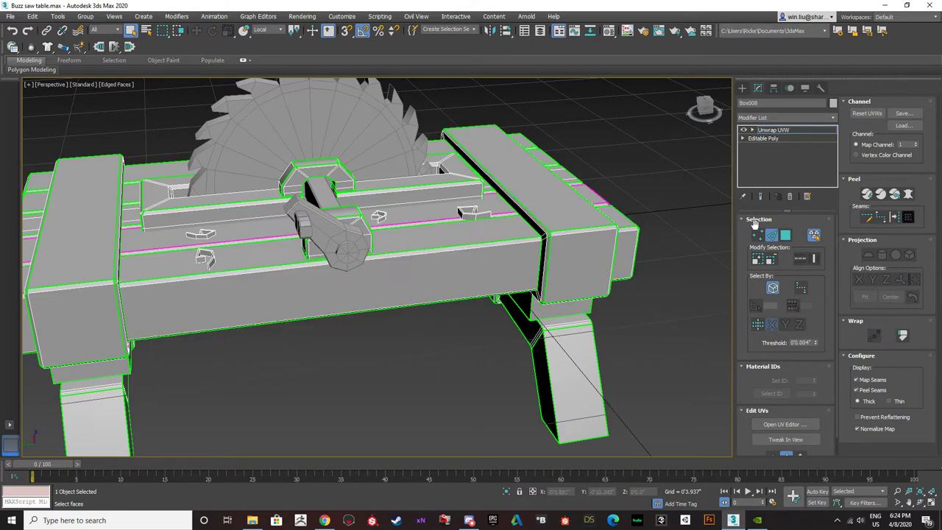
pyautogui.click(531, 219)
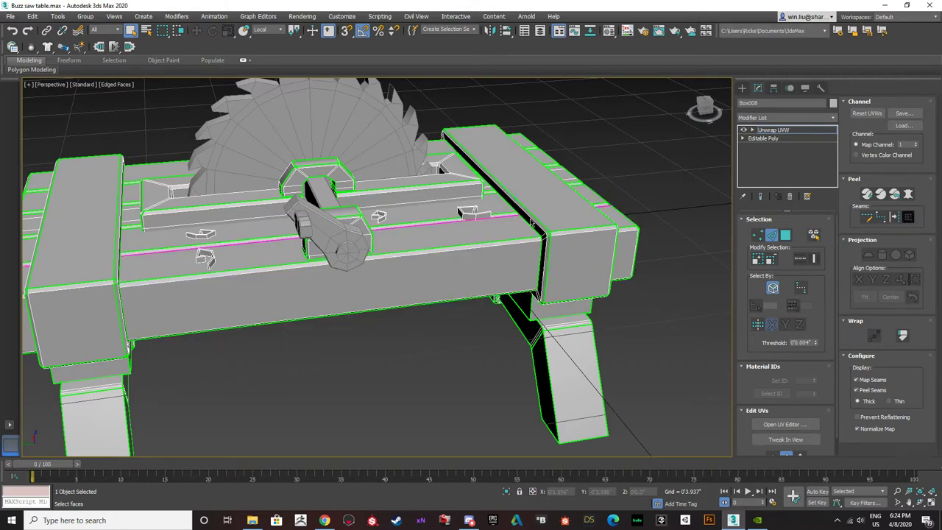
pyautogui.click(548, 256)
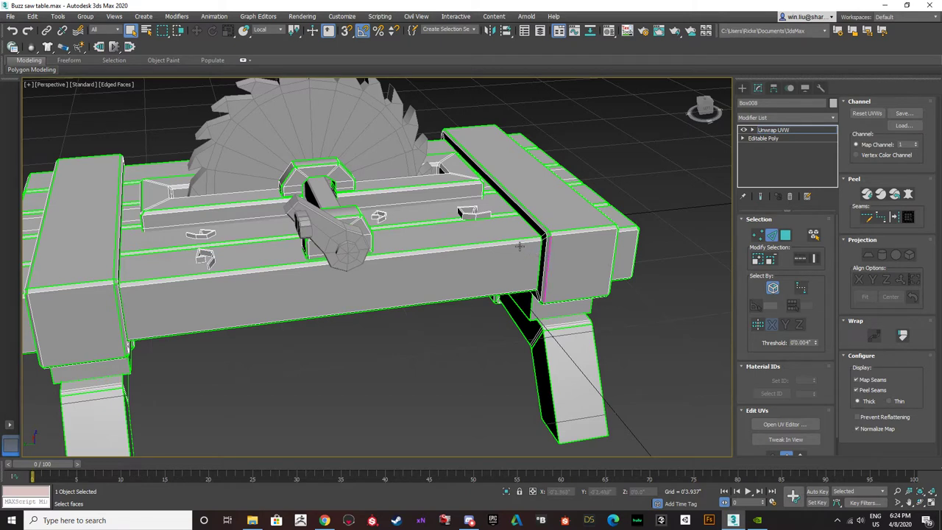
pyautogui.click(462, 246)
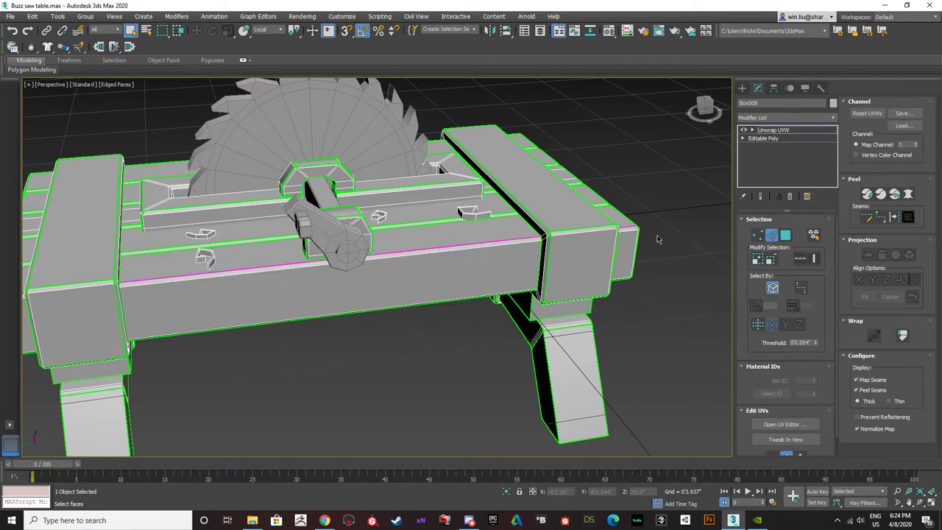
# - Turn element selection back on and select the whole front tabletop plank at polygon level
pyautogui.press('1')
pyautogui.click(814, 236)
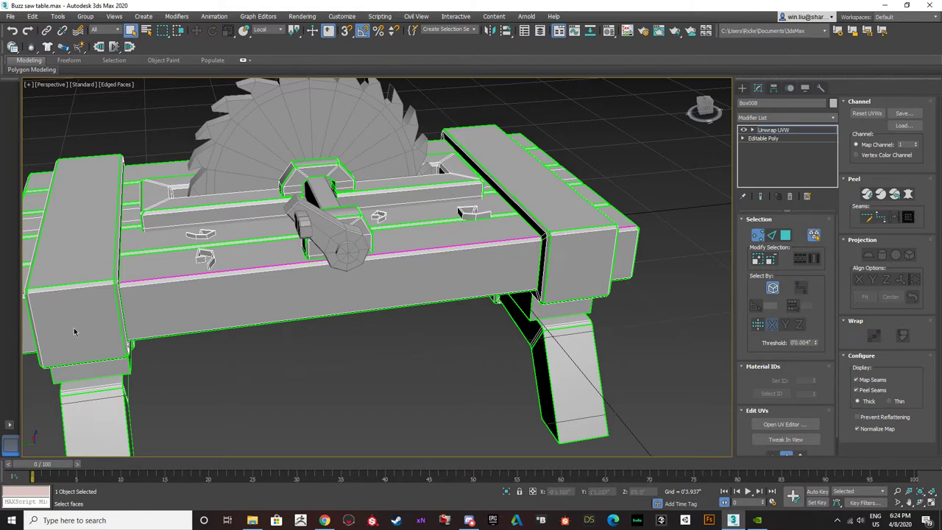
pyautogui.keyDown('alt'); pyautogui.moveTo(179, 302); pyautogui.dragTo(118, 317, button='middle'); pyautogui.keyUp('alt')
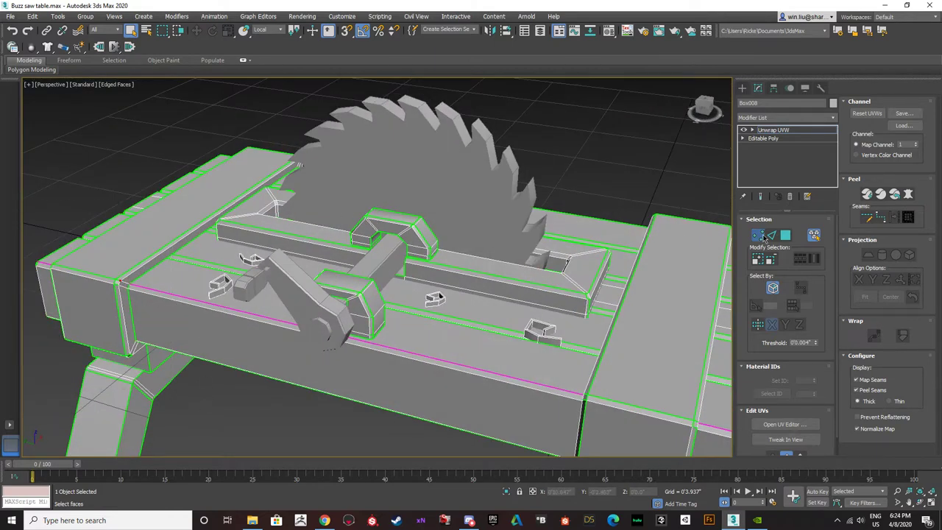
pyautogui.click(773, 235)
pyautogui.click(785, 235)
pyautogui.click(137, 236)
pyautogui.click(186, 275)
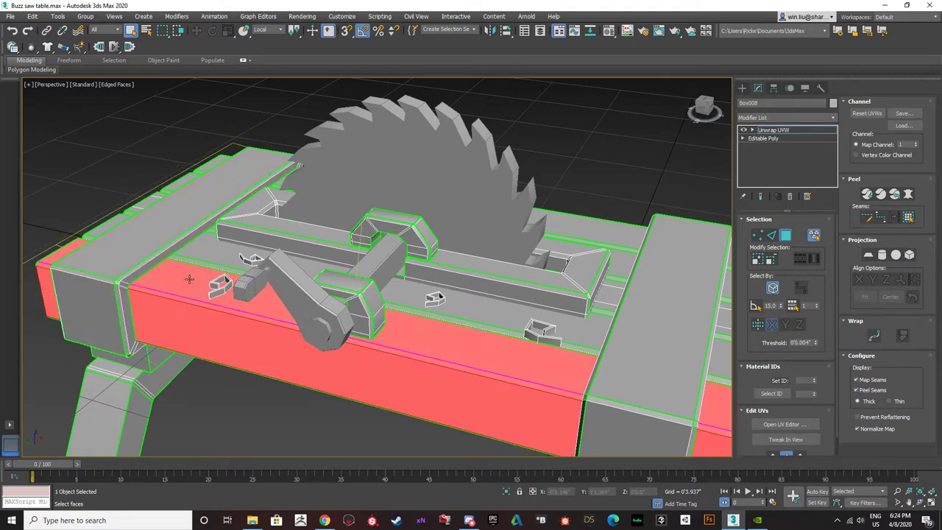
# - Extend the polygon selection over the table's planks, crossbeams and legs, including the small peg under the tabletop
pyautogui.moveTo(322, 274); pyautogui.dragTo(293, 185, button='middle')
pyautogui.scroll(-4, 375, 270)
pyautogui.moveTo(375, 270); pyautogui.dragTo(309, 210, button='middle')
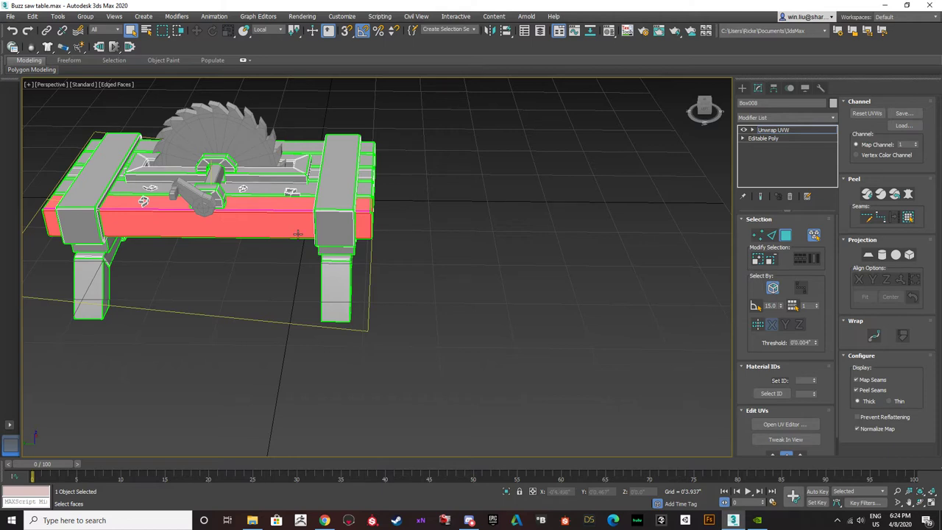
pyautogui.keyDown('ctrl'); pyautogui.moveTo(420, 328); pyautogui.dragTo(307, 109); pyautogui.keyUp('ctrl')
pyautogui.keyDown('alt'); pyautogui.moveTo(103, 284); pyautogui.dragTo(154, 210, button='middle'); pyautogui.keyUp('alt')
pyautogui.hotkey('ctrl', 'a')
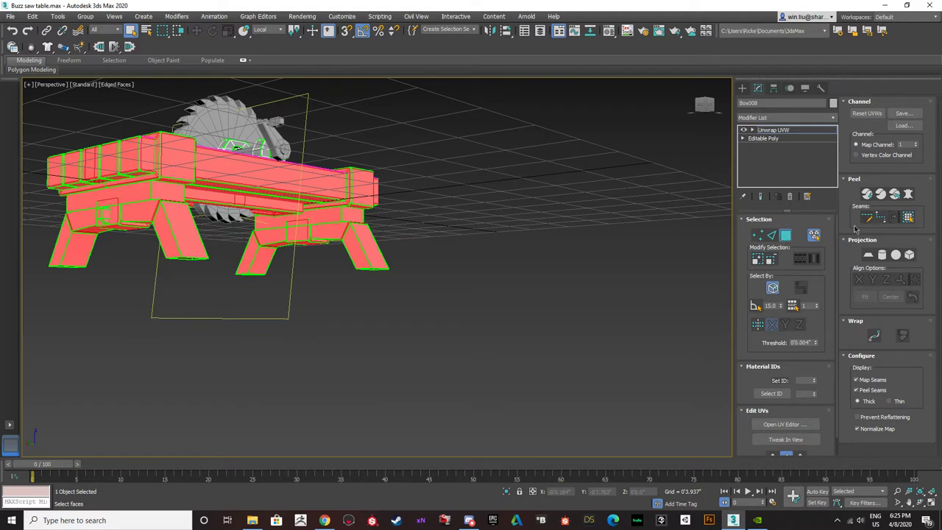
pyautogui.keyDown('alt'); pyautogui.moveTo(88, 239); pyautogui.dragTo(111, 236, button='middle'); pyautogui.keyUp('alt')
pyautogui.scroll(3, 110, 230)
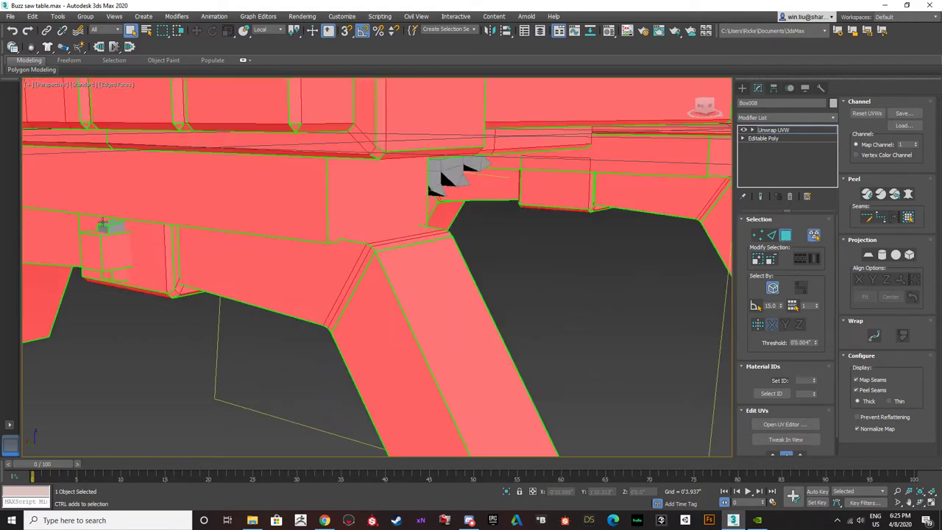
pyautogui.keyDown('alt'); pyautogui.click(107, 230); pyautogui.keyUp('alt')
pyautogui.scroll(-3, 107, 231)
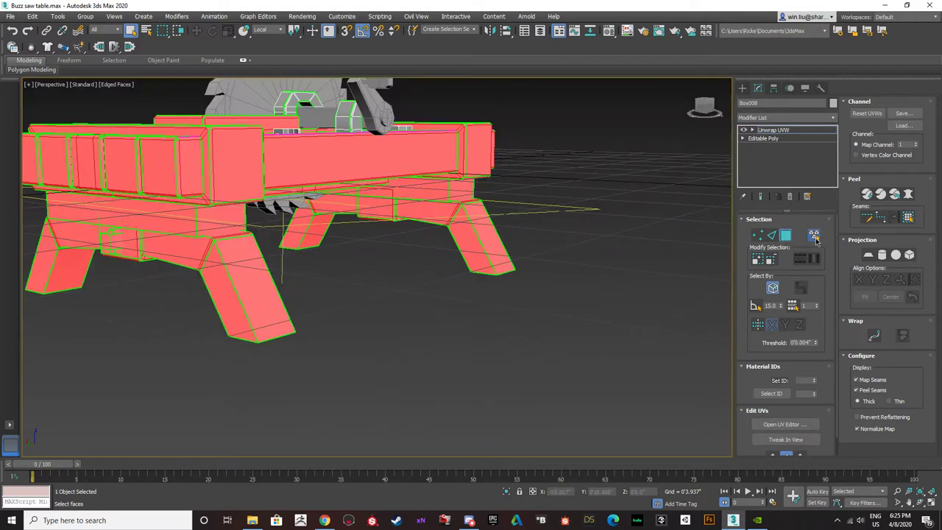
# - Add the remaining bent nail and the two axle brackets on the tabletop to the polygon selection
pyautogui.keyDown('alt'); pyautogui.moveTo(312, 316); pyautogui.dragTo(397, 272, button='middle'); pyautogui.keyUp('alt')
pyautogui.moveTo(382, 235)
pyautogui.keyDown('alt'); pyautogui.mouseDown(button='middle')
pyautogui.moveTo(390, 247)
pyautogui.moveTo(381, 217)
pyautogui.mouseUp(button='middle'); pyautogui.keyUp('alt')
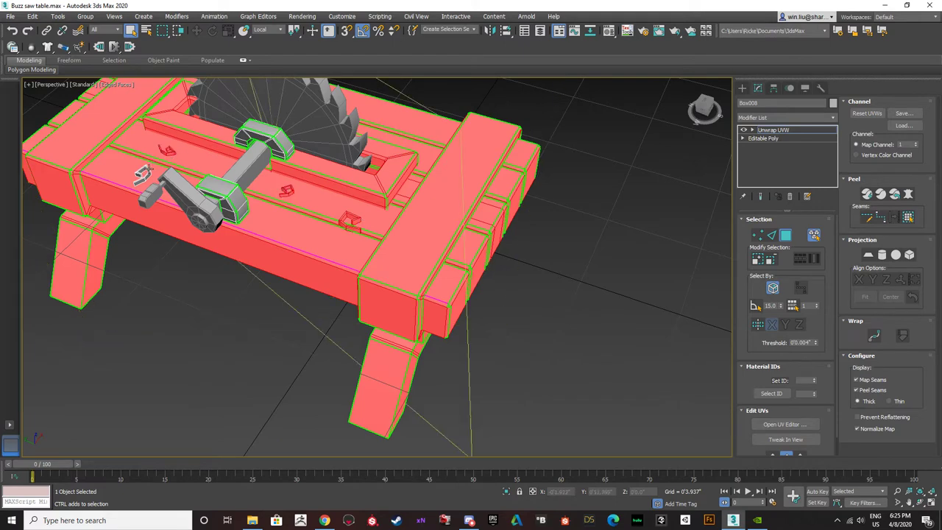
pyautogui.keyDown('ctrl'); pyautogui.click(148, 168); pyautogui.keyUp('ctrl')
pyautogui.keyDown('ctrl'); pyautogui.click(228, 190); pyautogui.keyUp('ctrl')
pyautogui.keyDown('ctrl'); pyautogui.click(276, 132); pyautogui.keyUp('ctrl')
# - Isolate the table mesh so that the saw blade and handle are hidden
pyautogui.scroll(-4, 275, 132)
pyautogui.keyDown('alt'); pyautogui.moveTo(275, 131); pyautogui.dragTo(243, 175, button='middle'); pyautogui.keyUp('alt')
pyautogui.rightClick(243, 175)
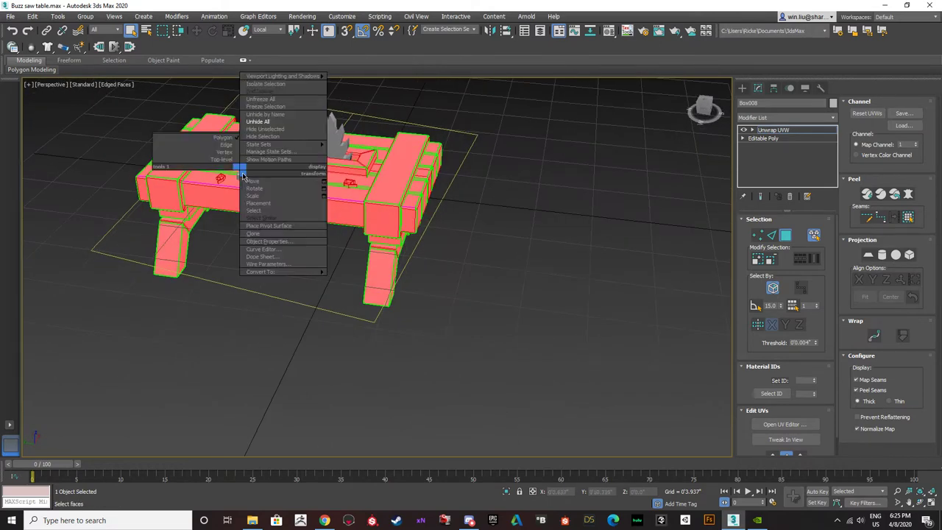
pyautogui.click(280, 85)
pyautogui.keyDown('alt'); pyautogui.moveTo(342, 214); pyautogui.dragTo(349, 240, button='middle'); pyautogui.keyUp('alt')
pyautogui.rightClick(347, 237)
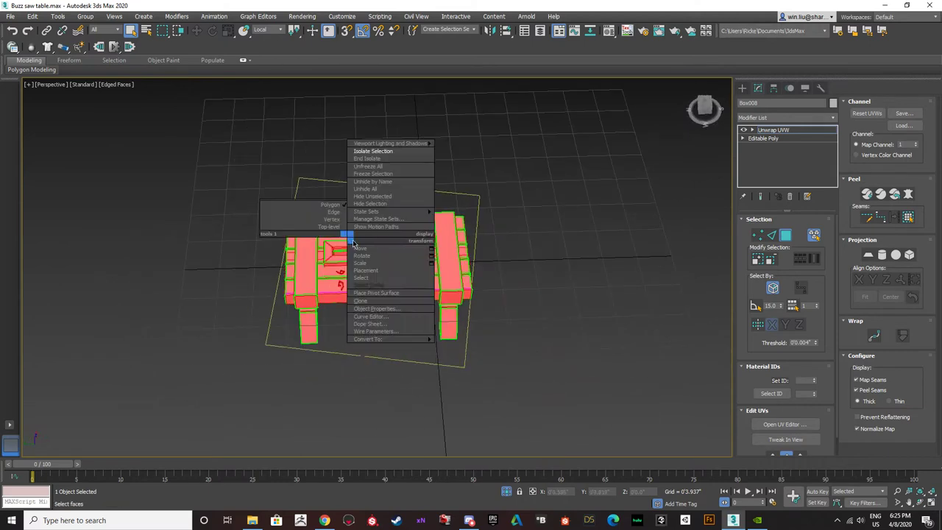
pyautogui.click(378, 152)
pyautogui.keyDown('alt'); pyautogui.moveTo(379, 192); pyautogui.dragTo(403, 274, button='middle'); pyautogui.keyUp('alt')
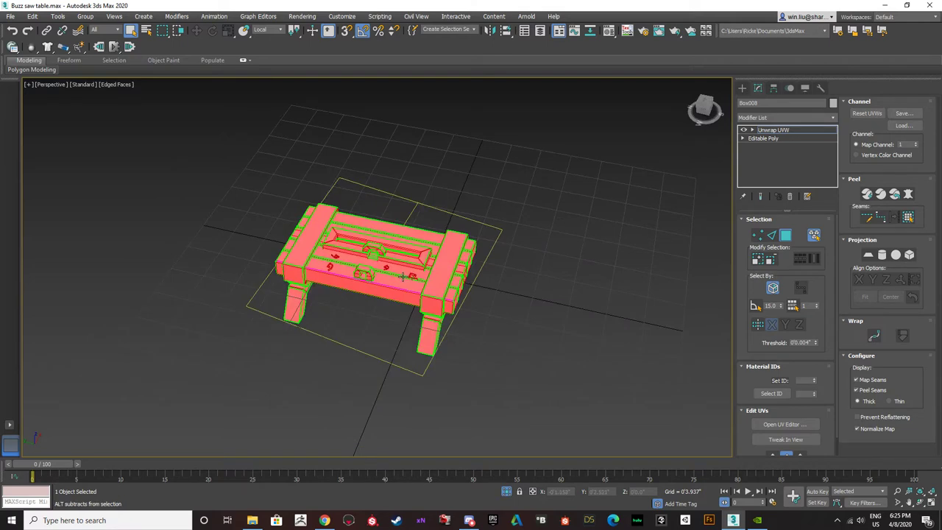
pyautogui.scroll(3, 381, 278)
pyautogui.scroll(-3, 381, 278)
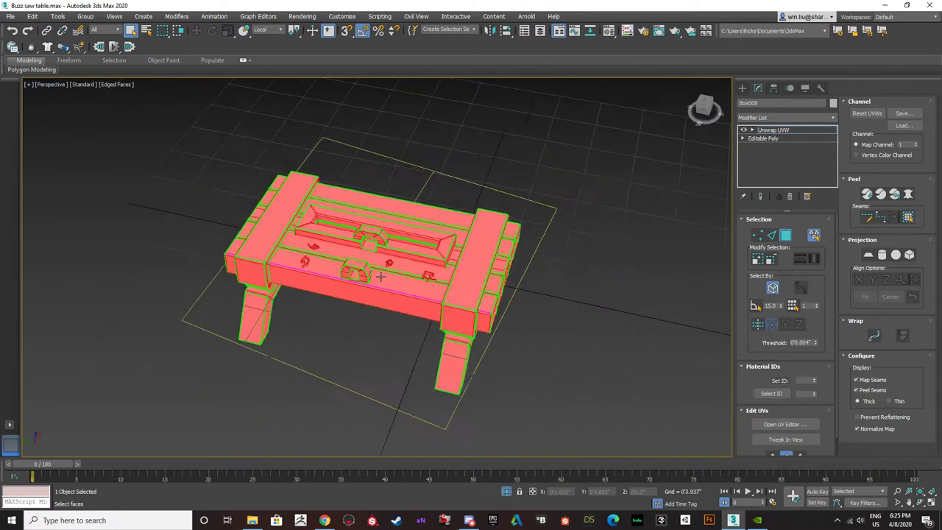
pyautogui.keyDown('alt'); pyautogui.moveTo(398, 295); pyautogui.dragTo(379, 290, button='middle'); pyautogui.keyUp('alt')
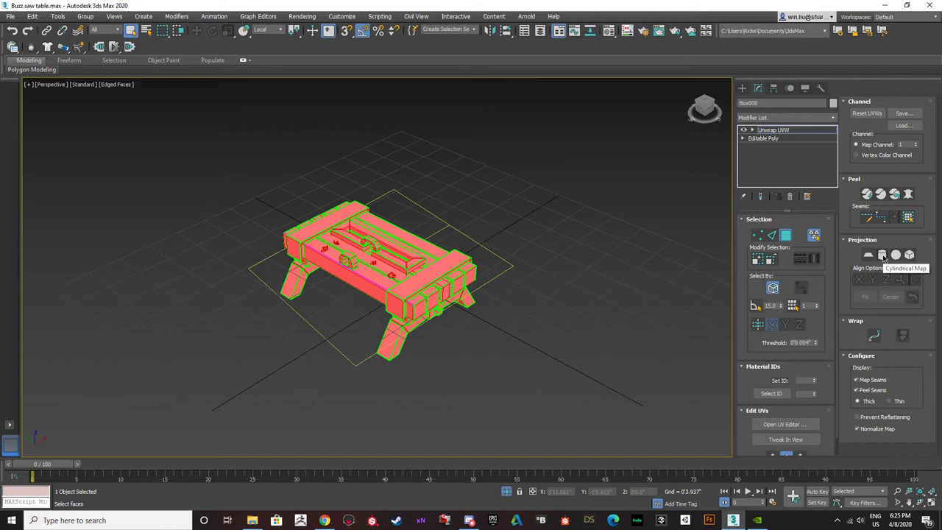
# - Try a cylindrical map projection on all selected table polygons
pyautogui.click(883, 254)
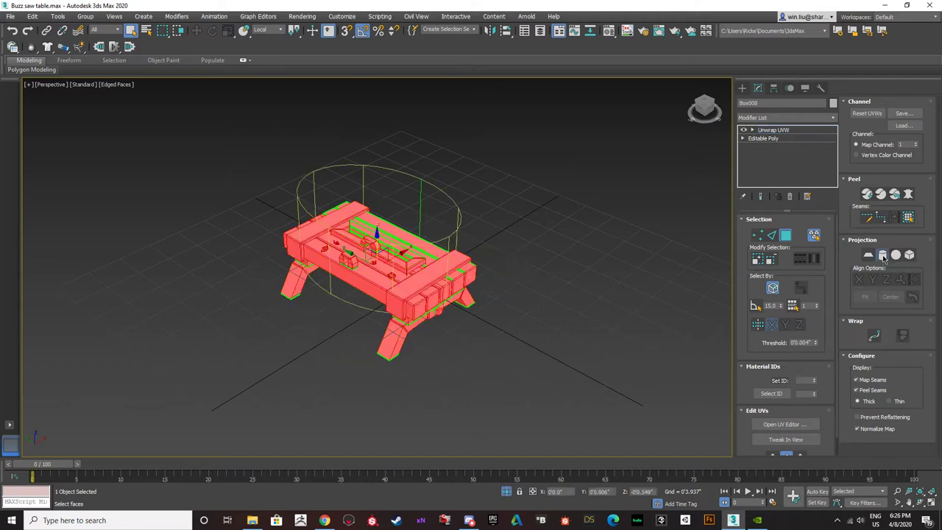
pyautogui.scroll(5, 410, 214)
pyautogui.scroll(-5, 410, 215)
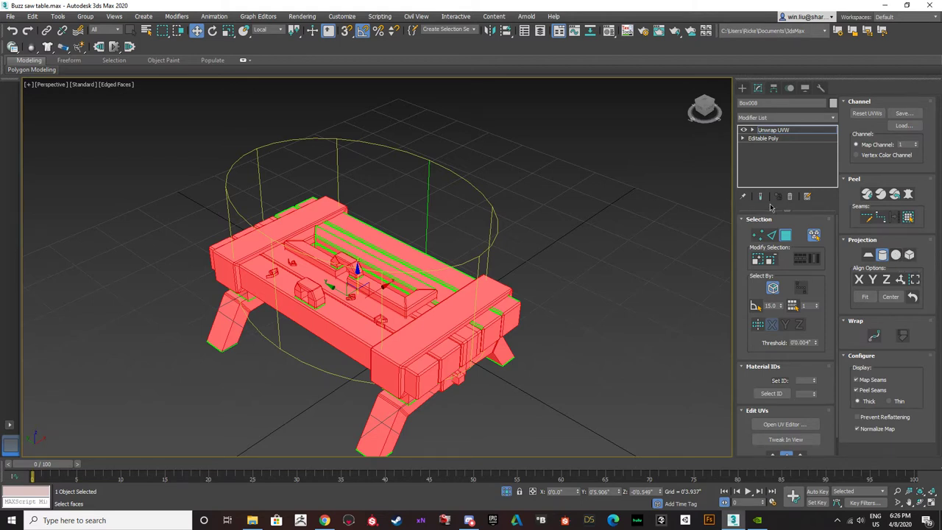
# - Try a spherical map, raise its gizmo above the table to about 1 ft 3.5 in in Z, and switch to a box map
pyautogui.click(899, 255)
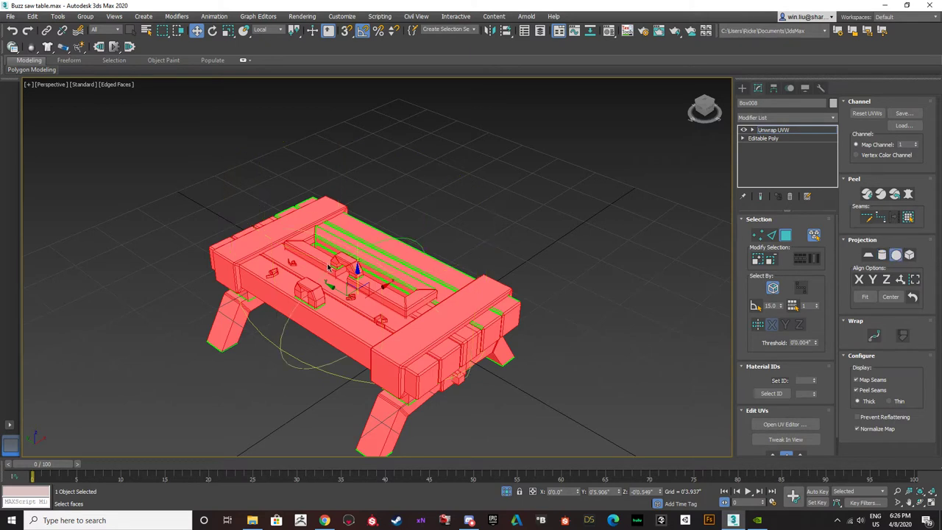
pyautogui.scroll(-3, 329, 268)
pyautogui.moveTo(343, 265); pyautogui.dragTo(343, 125)
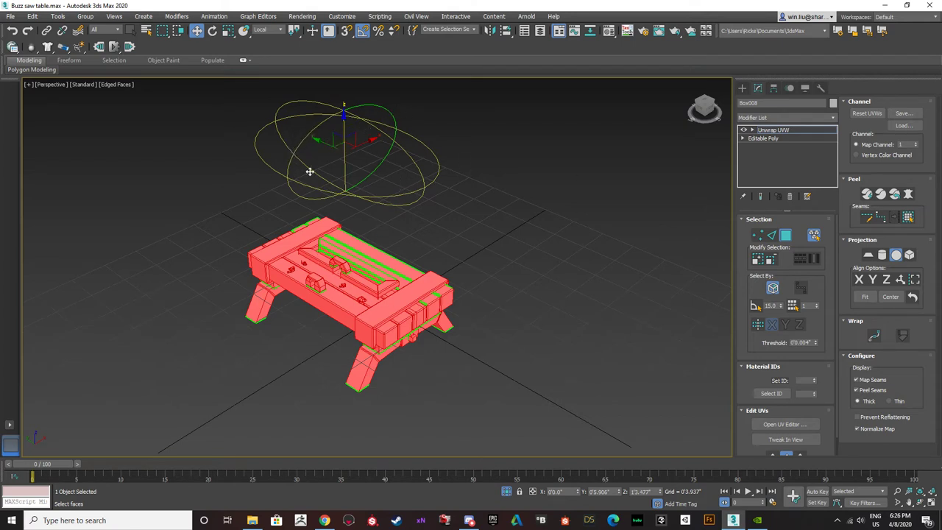
pyautogui.click(910, 255)
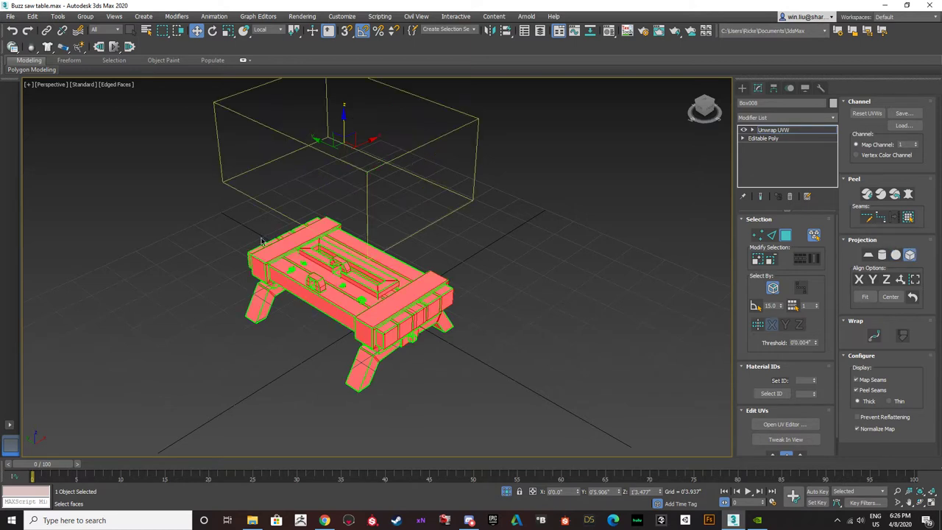
# - Apply a planar map to the selected polygons and lower its gizmo to about 4.2 in in Z, just above the tabletop
pyautogui.click(868, 255)
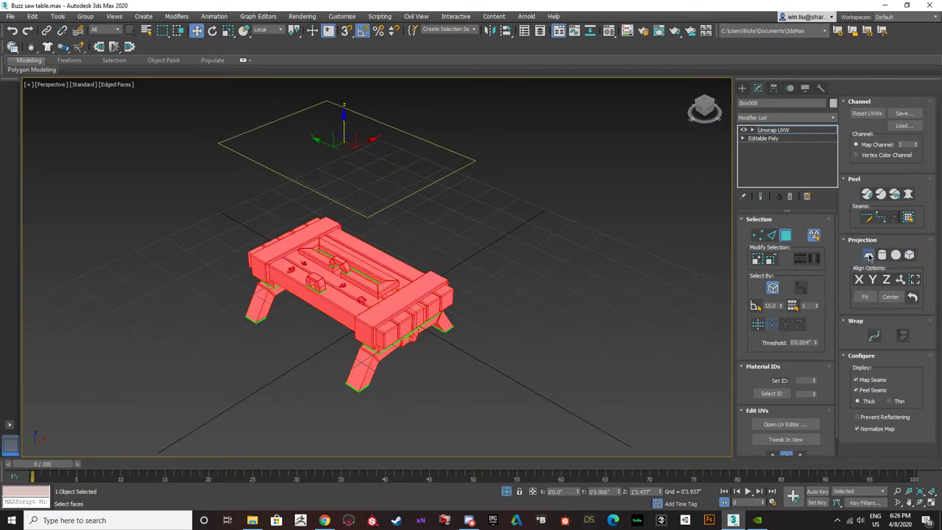
pyautogui.moveTo(339, 121); pyautogui.dragTo(345, 220)
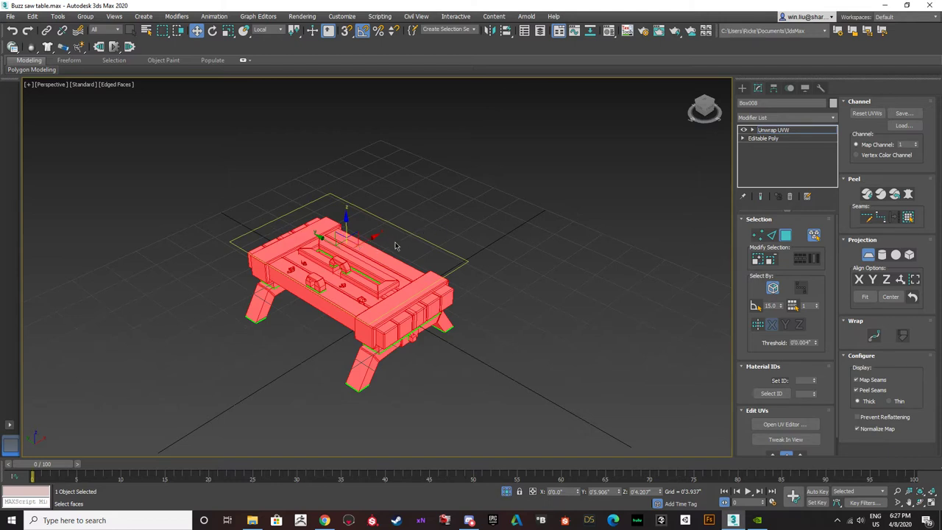
# - Align the planar map to the Y, Z and X axes in turn, checking the gizmo in the orthographic views
pyautogui.moveTo(395, 245); pyautogui.dragTo(315, 263, button='middle')
pyautogui.press('t')
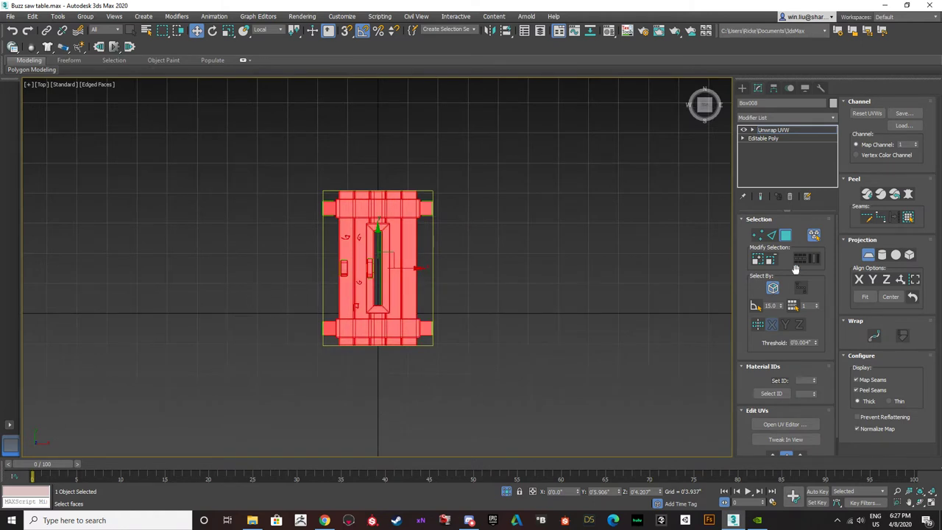
pyautogui.click(873, 284)
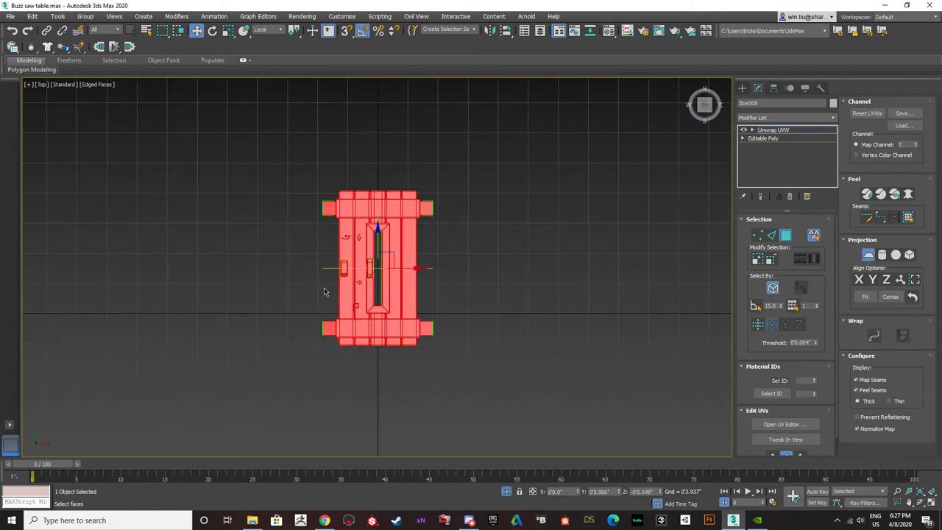
pyautogui.press('f')
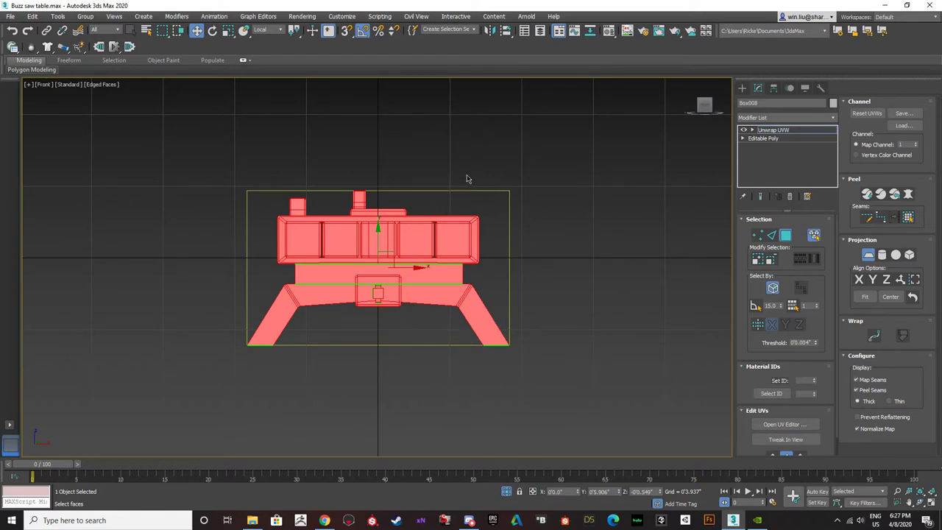
pyautogui.click(888, 280)
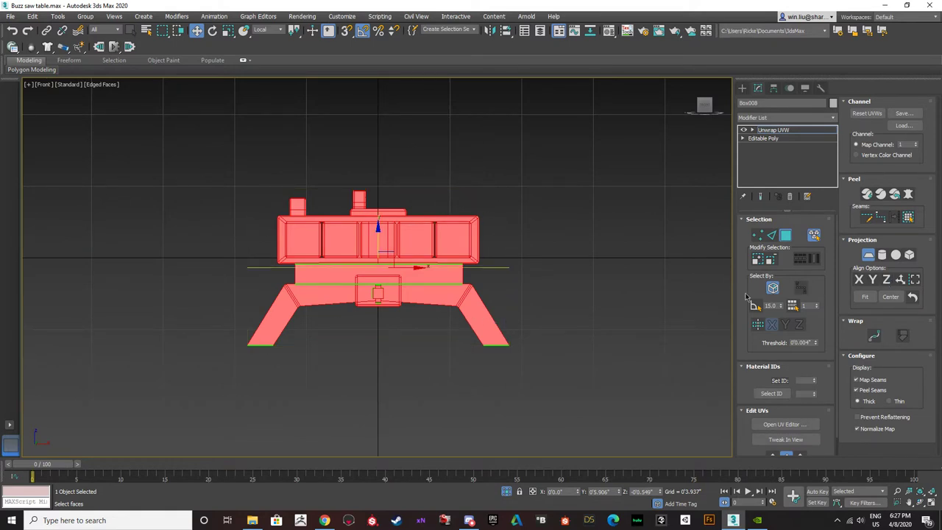
pyautogui.press('t')
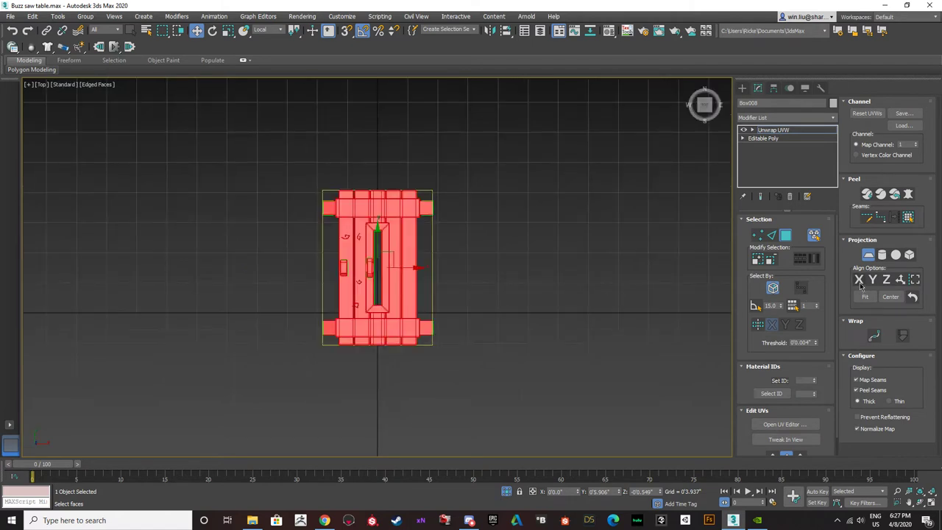
pyautogui.click(859, 281)
pyautogui.press('l')
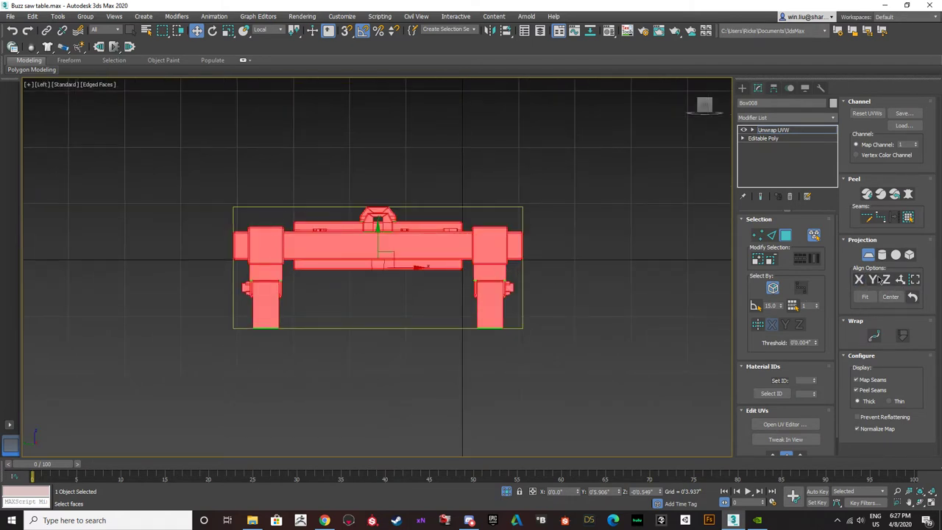
# - Align the planar map to the Z axis, check it from the top view, and open the UV editor
pyautogui.press('t')
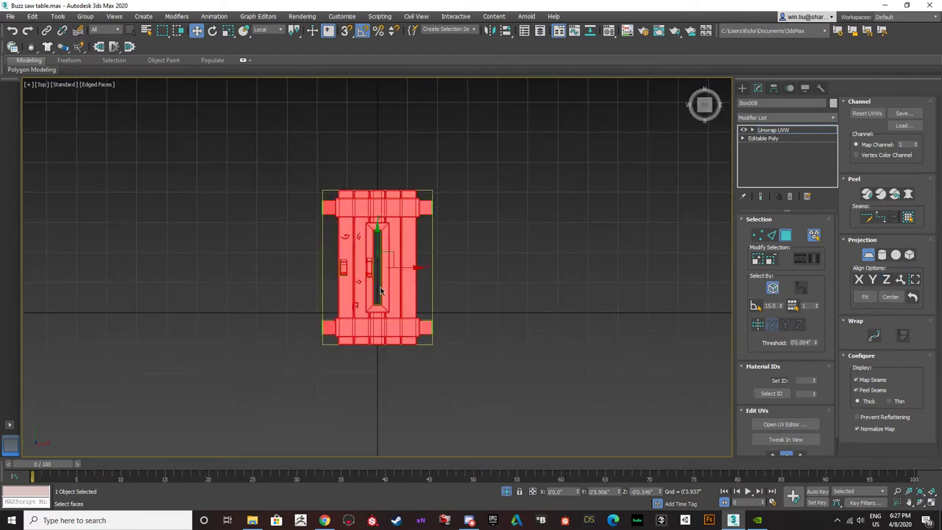
pyautogui.click(786, 425)
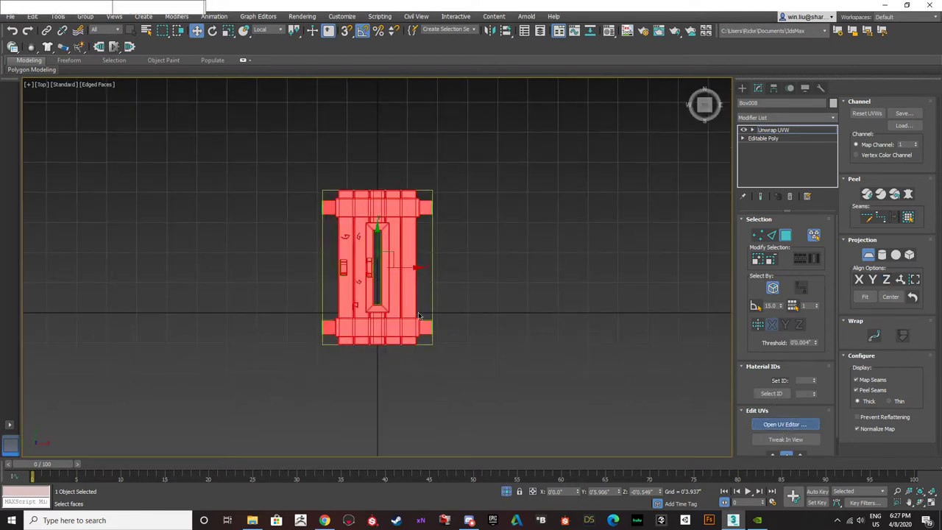
# - Move the UV editor window aside, try the planar map aligned to the X axis, and leave projection mode
pyautogui.scroll(9, 282, 217)
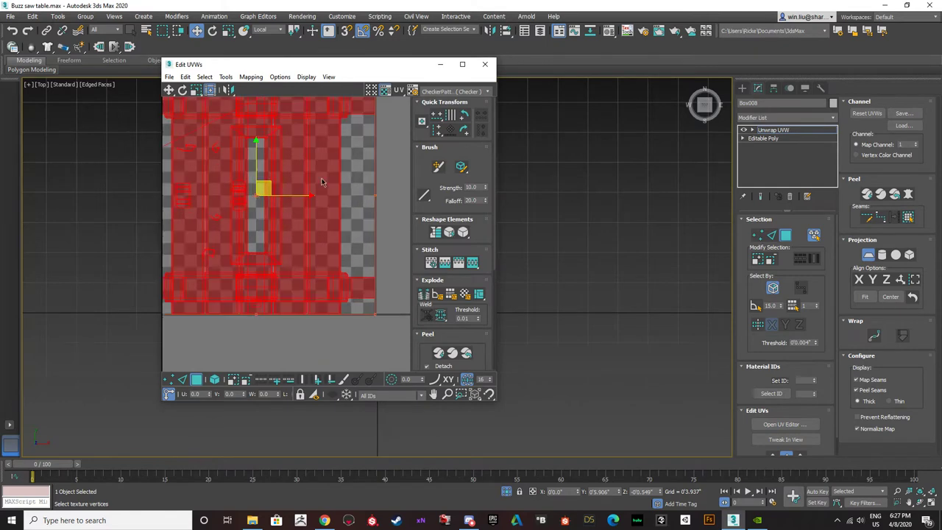
pyautogui.scroll(-1, 222, 243)
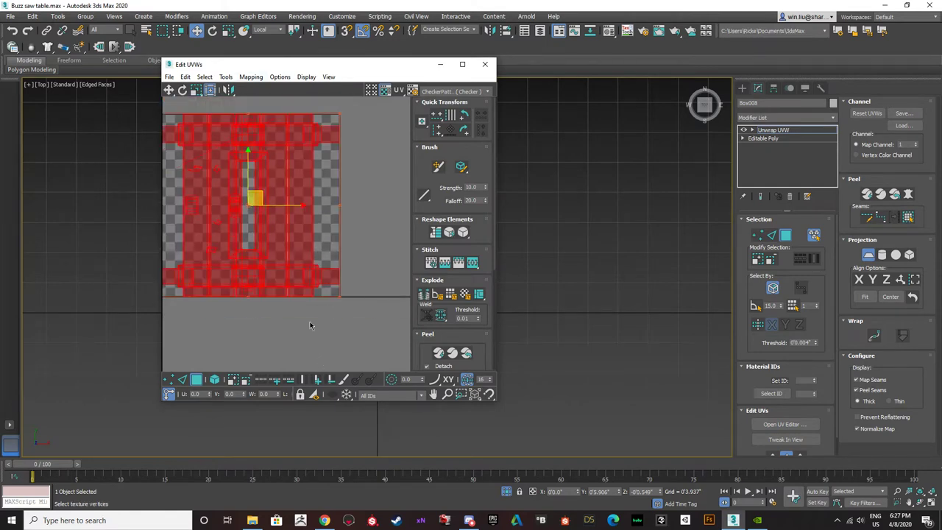
pyautogui.moveTo(336, 71); pyautogui.dragTo(265, 128)
pyautogui.click(868, 254)
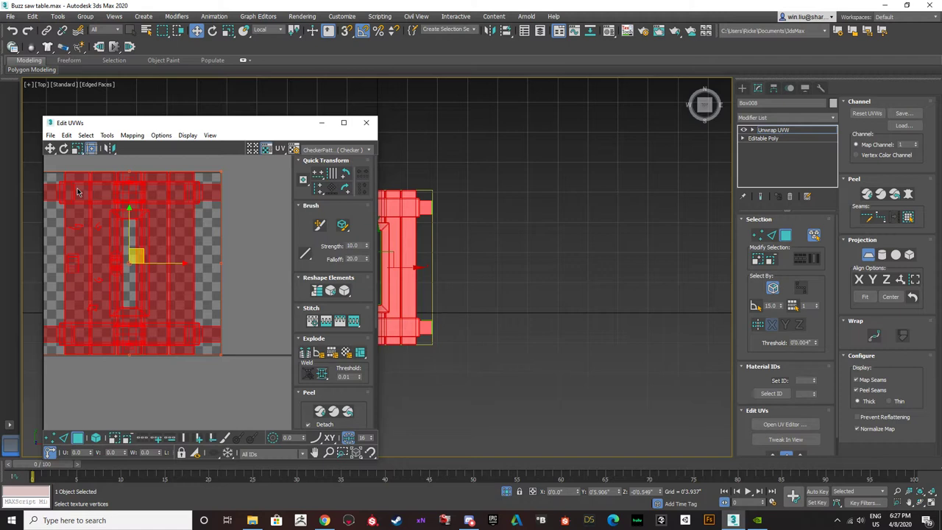
pyautogui.click(859, 279)
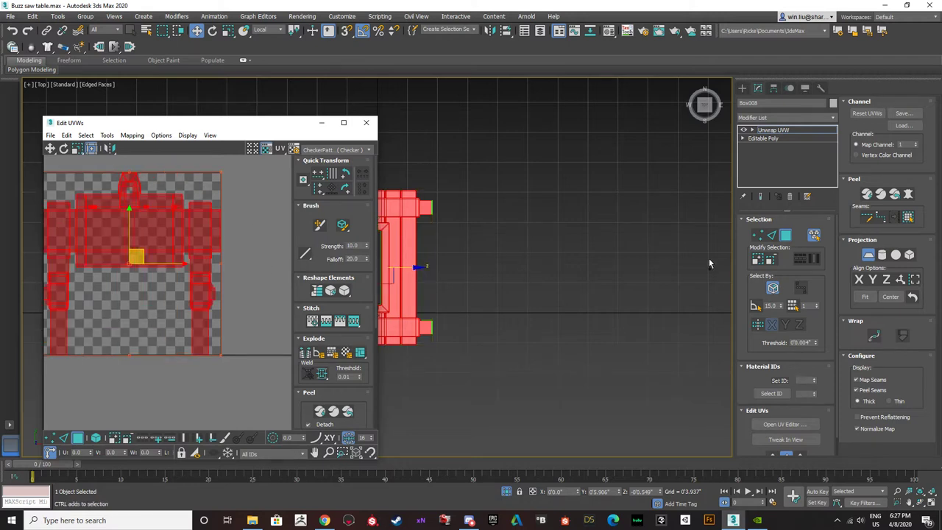
pyautogui.click(867, 256)
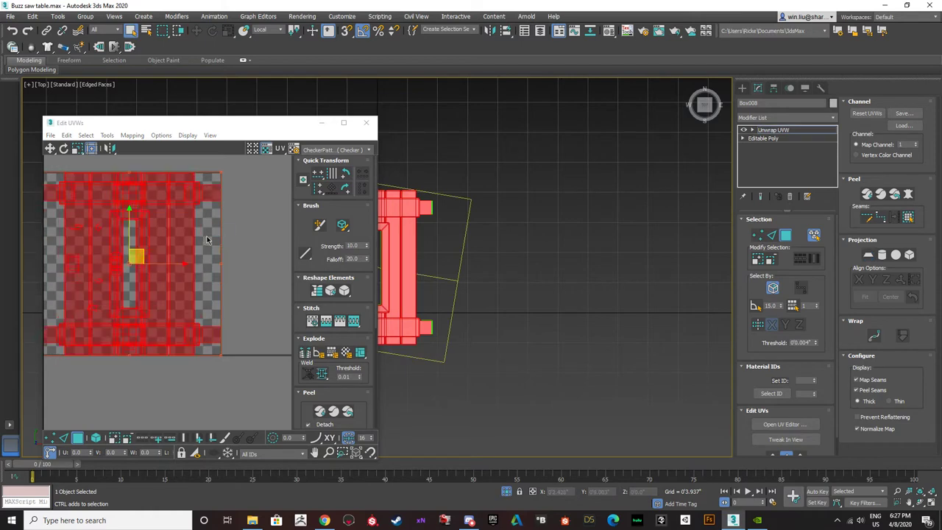
# - Undo the planar mapping back to the original overlapping UV layout
pyautogui.hotkey('ctrl', 'z')
pyautogui.hotkey('ctrl', 'z')
pyautogui.hotkey('ctrl', 'z')
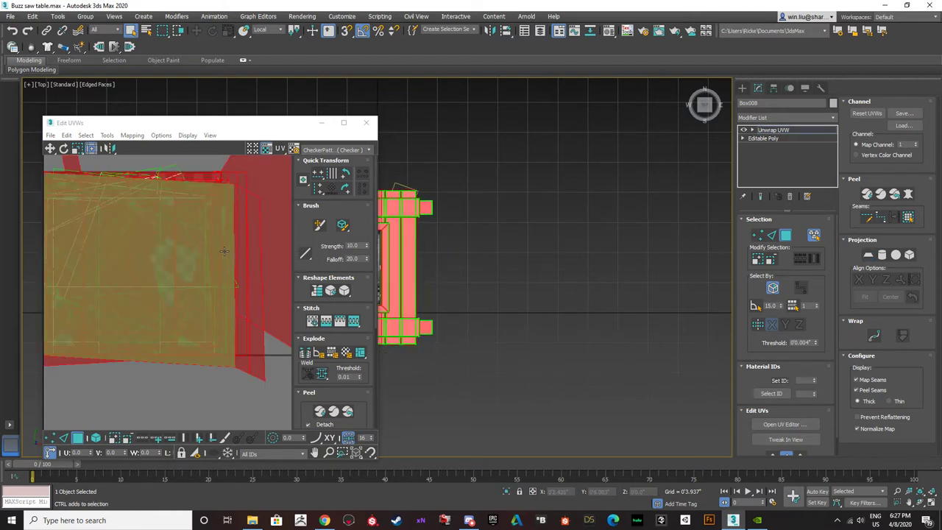
pyautogui.scroll(-5, 156, 354)
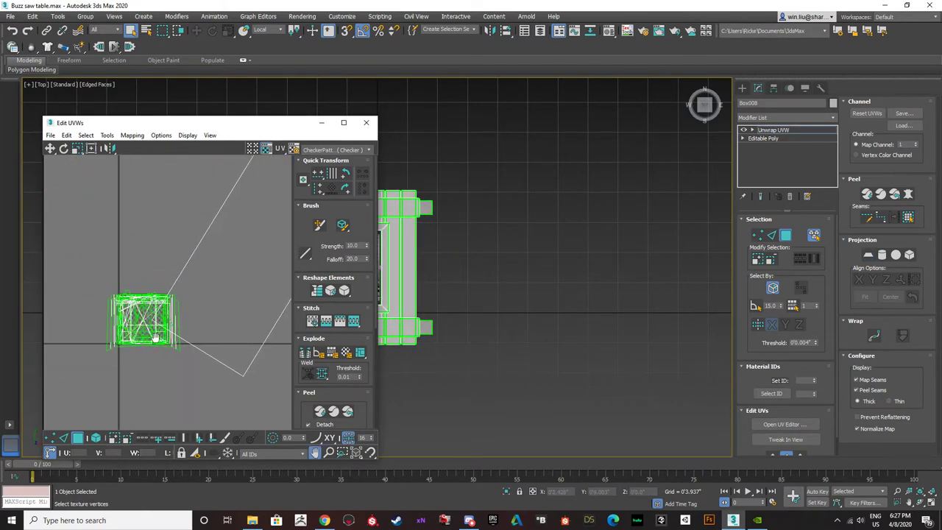
# - Try pulling several overlapping faces out of the tangled UV cluster one by one
pyautogui.moveTo(155, 337); pyautogui.dragTo(153, 326, button='middle')
pyautogui.moveTo(153, 328); pyautogui.dragTo(136, 203)
pyautogui.moveTo(129, 304); pyautogui.dragTo(86, 212)
pyautogui.moveTo(126, 294); pyautogui.dragTo(63, 226)
pyautogui.moveTo(134, 298); pyautogui.dragTo(112, 255)
pyautogui.moveTo(138, 310); pyautogui.dragTo(129, 309)
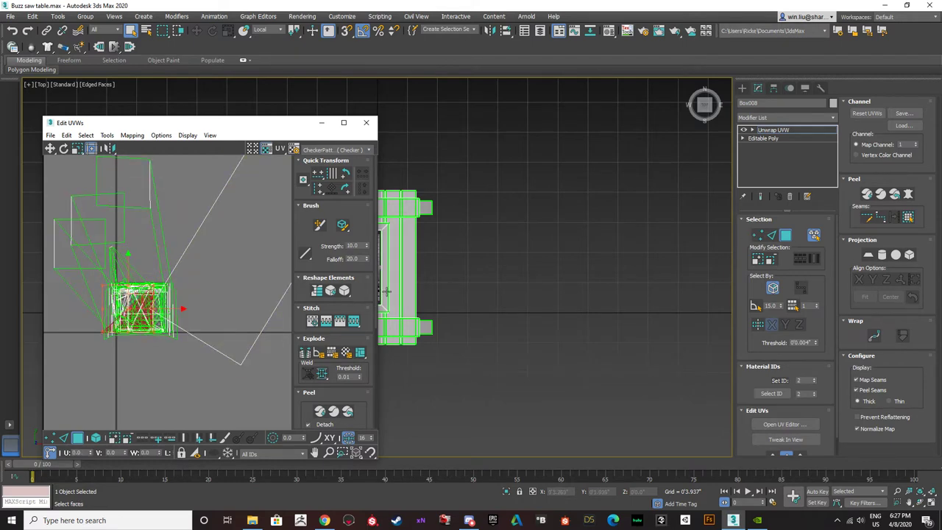
# - Select all polygons of the wooden table mesh and isolate it from the saw parts
pyautogui.scroll(-2, 387, 292)
pyautogui.moveTo(426, 291); pyautogui.dragTo(530, 274, button='middle')
pyautogui.hotkey('ctrl', 'a')
pyautogui.scroll(3, 476, 255)
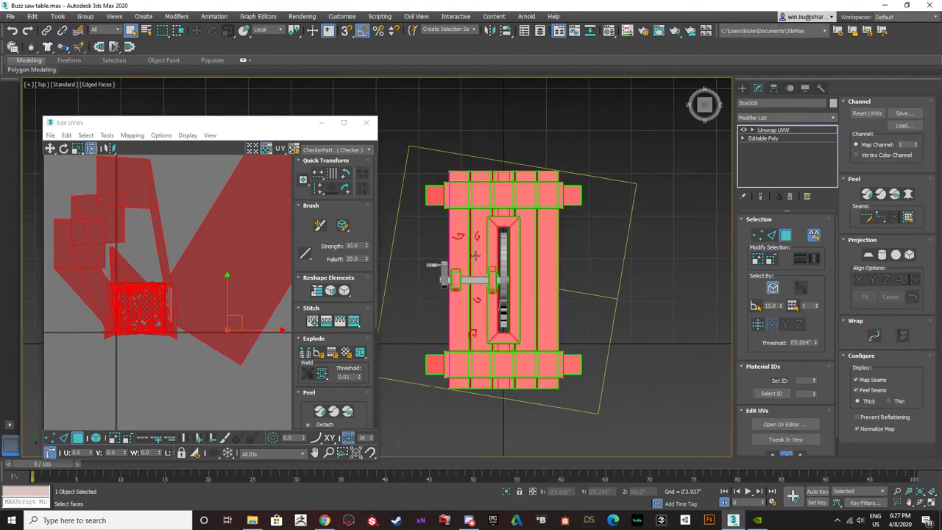
pyautogui.rightClick(426, 233)
pyautogui.click(476, 151)
pyautogui.moveTo(498, 248); pyautogui.dragTo(617, 230, button='middle')
# - Apply a planar map aligned to the Z axis to all selected polygons and exit the projection
pyautogui.click(869, 256)
pyautogui.click(886, 280)
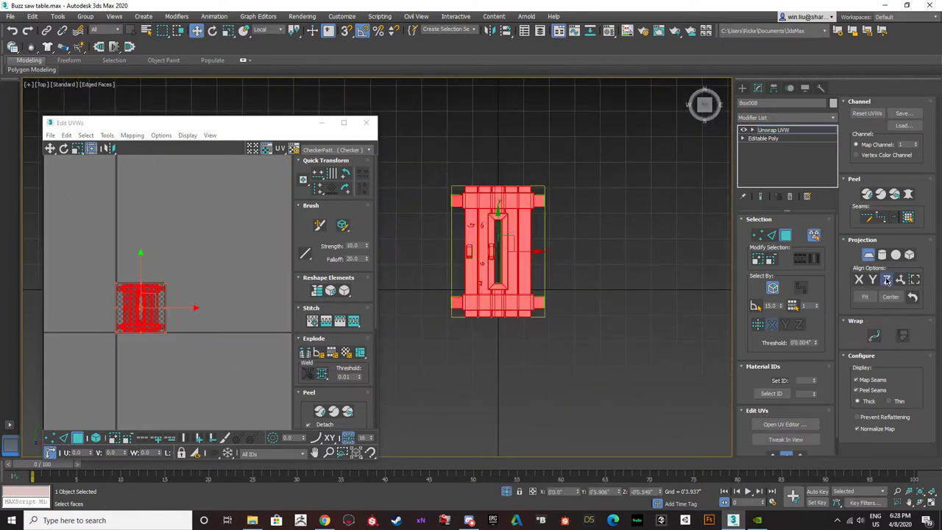
pyautogui.click(869, 255)
pyautogui.scroll(4, 109, 315)
pyautogui.scroll(2, 125, 315)
pyautogui.moveTo(159, 310); pyautogui.dragTo(77, 307, button='middle')
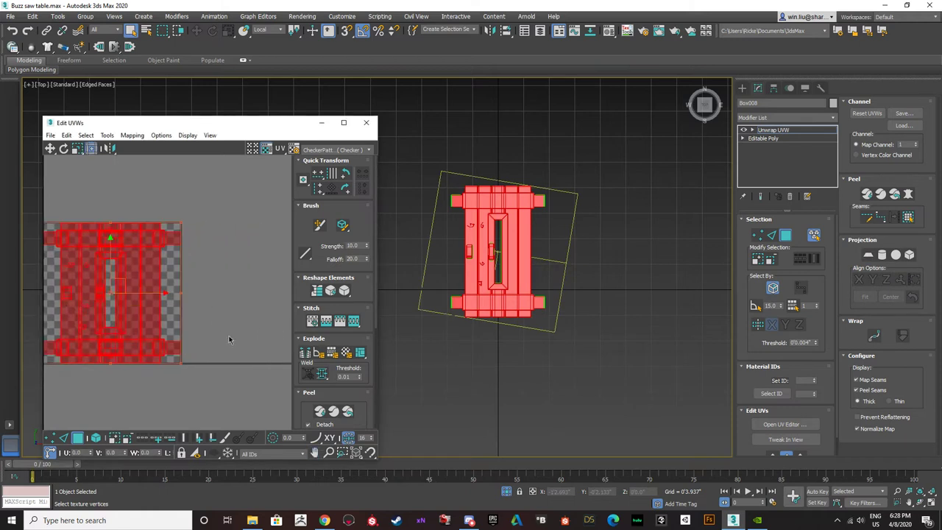
# - Try moving individual planks and small details out of the stacked UV layout using element selection
pyautogui.click(227, 232)
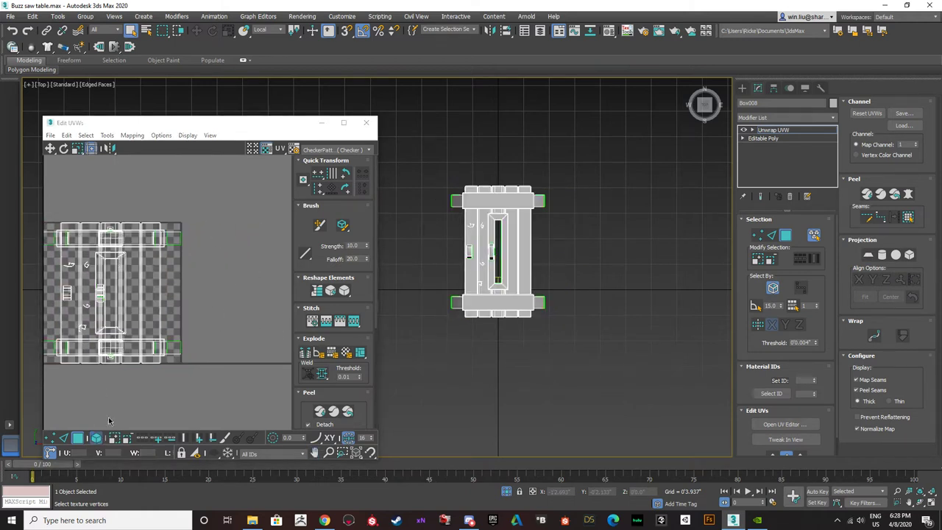
pyautogui.click(131, 323)
pyautogui.moveTo(131, 299); pyautogui.dragTo(275, 299)
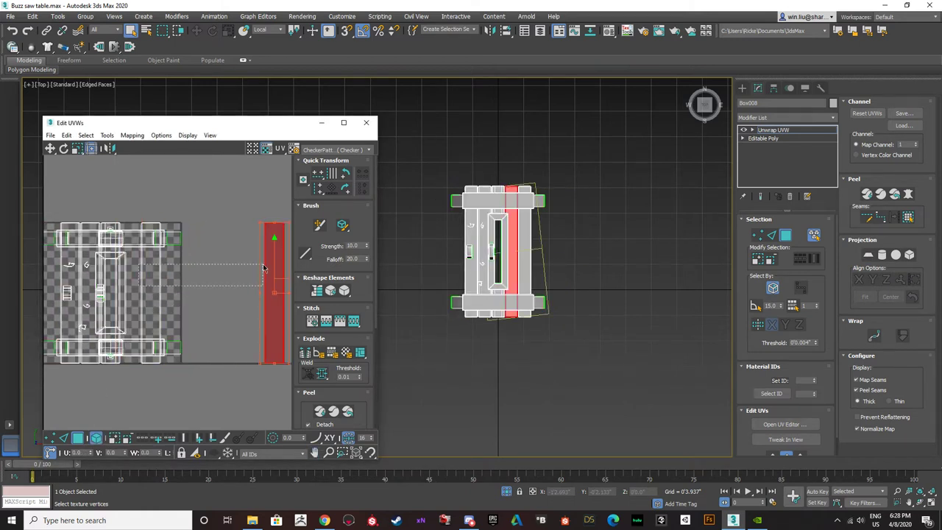
pyautogui.click(152, 286)
pyautogui.moveTo(154, 284); pyautogui.dragTo(292, 281)
pyautogui.moveTo(112, 250); pyautogui.dragTo(293, 251)
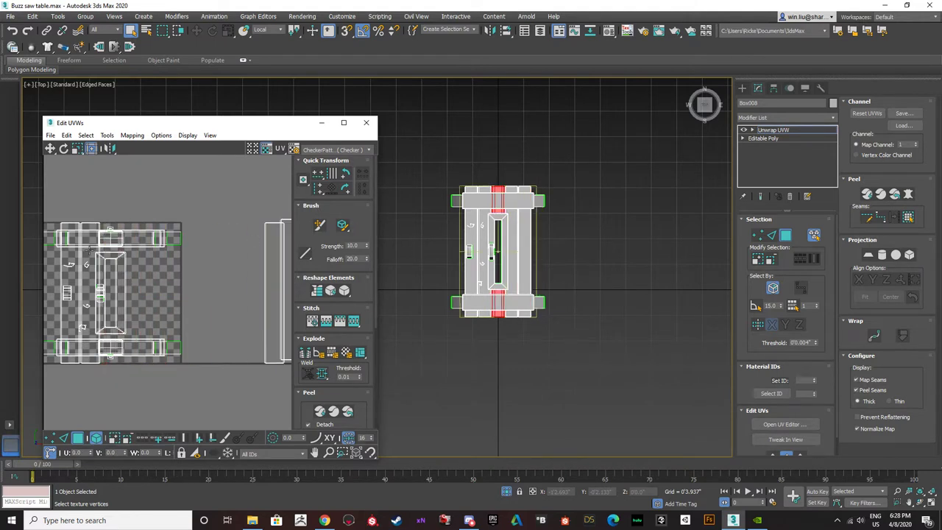
pyautogui.click(78, 266)
pyautogui.moveTo(85, 266); pyautogui.dragTo(85, 153)
pyautogui.click(70, 263)
pyautogui.moveTo(70, 264); pyautogui.dragTo(52, 297)
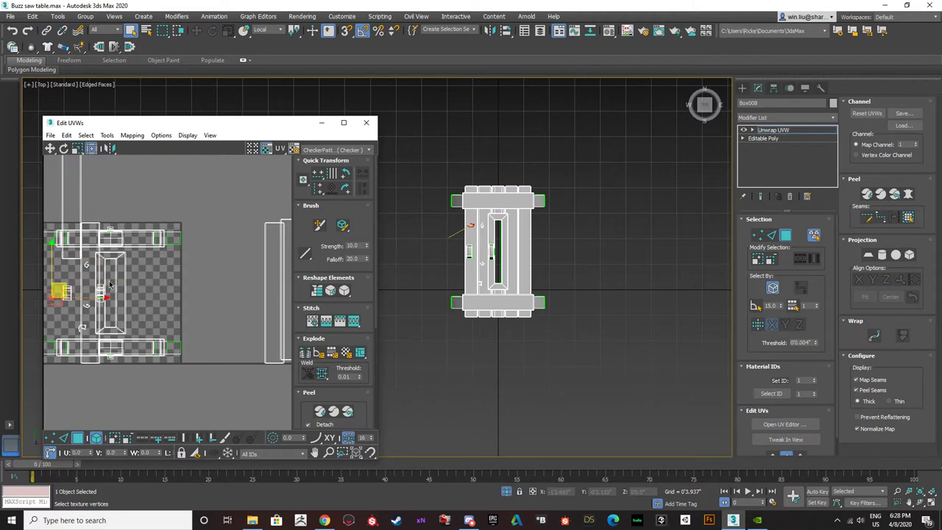
# - Undo the moves of the separated planks and details in the UV layout
pyautogui.hotkey('ctrl', 'z')
pyautogui.hotkey('ctrl', 'z')
pyautogui.hotkey('ctrl', 'z')
pyautogui.hotkey('ctrl', 'z')
pyautogui.hotkey('ctrl', 'z')
pyautogui.hotkey('ctrl', 'z')
pyautogui.hotkey('ctrl', 'z')
pyautogui.hotkey('ctrl', 'z')
pyautogui.hotkey('ctrl', 'z')
pyautogui.hotkey('ctrl', 'z')
pyautogui.hotkey('ctrl', 'z')
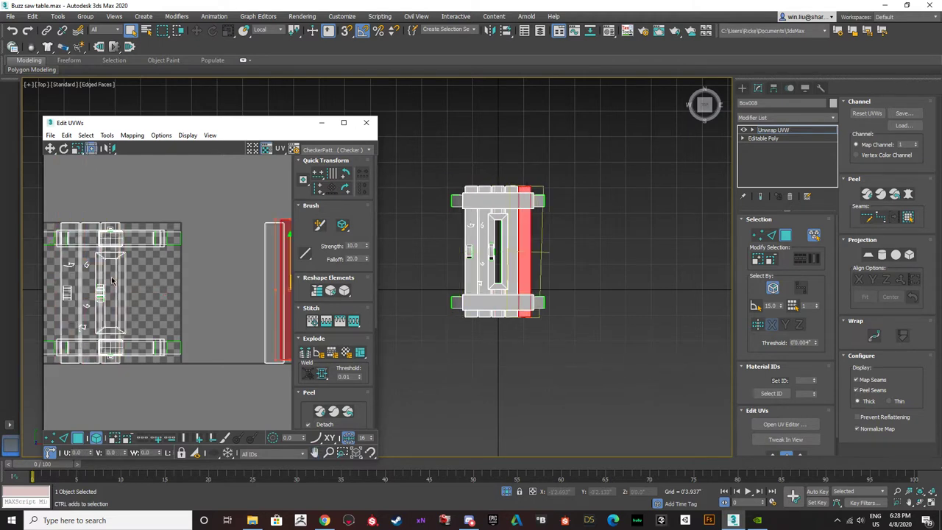
# - Select all UV polygons and turn the planar projection on and off again for the whole table
pyautogui.hotkey('ctrl', 'a')
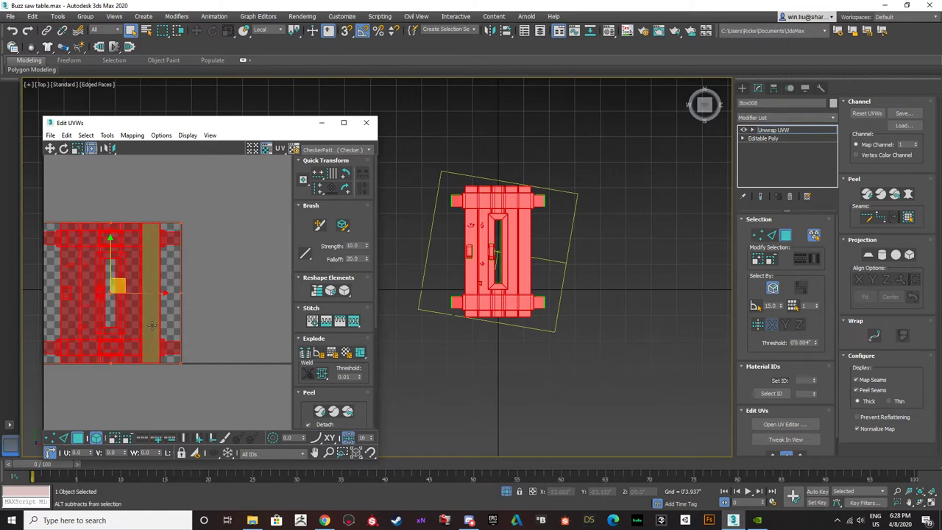
pyautogui.click(869, 255)
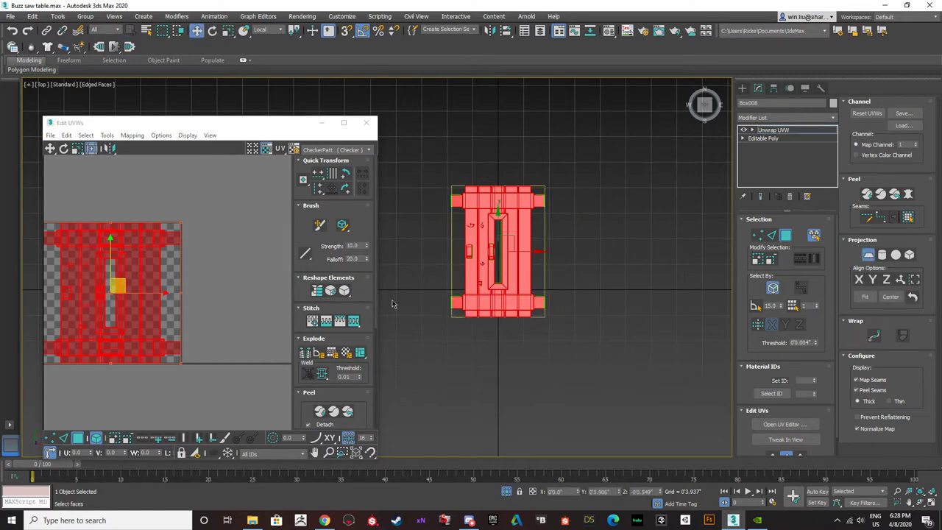
pyautogui.click(869, 255)
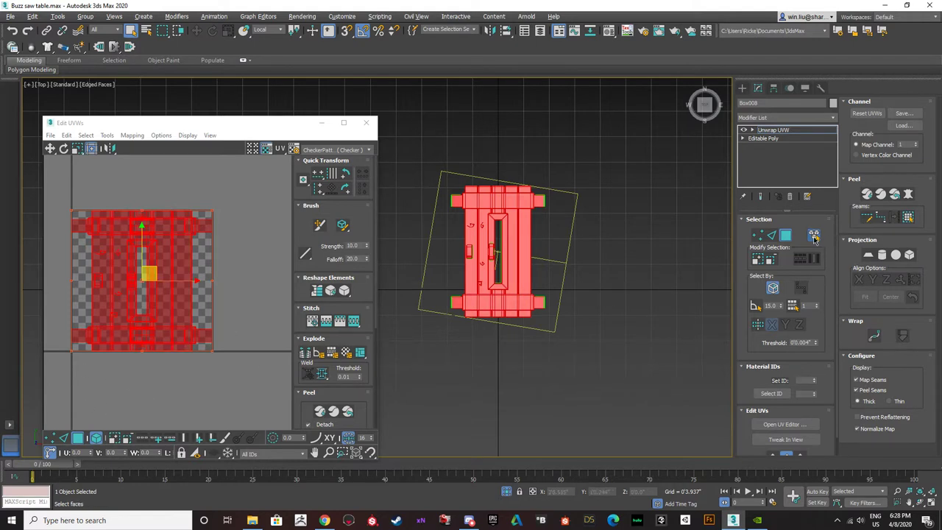
pyautogui.moveTo(82, 300); pyautogui.dragTo(103, 304, button='middle')
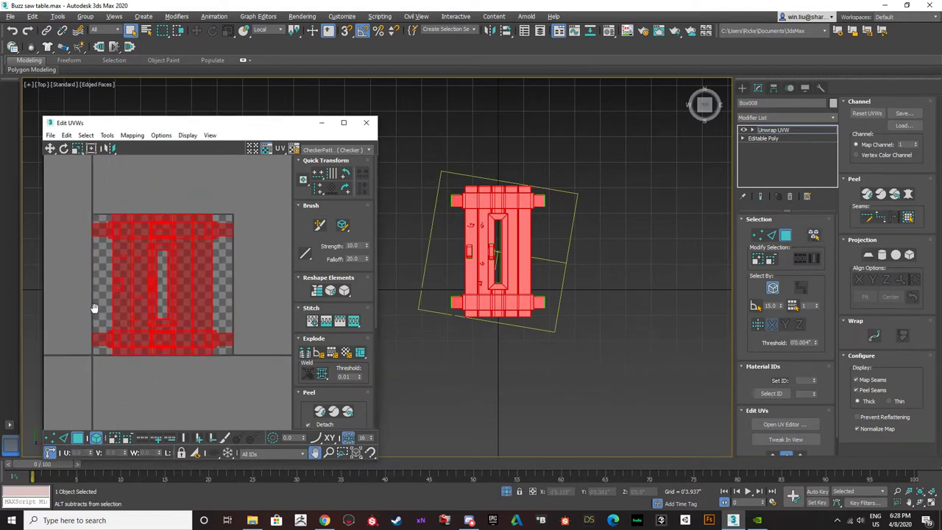
# - Close and reopen the UV editor, maximize its window, and restore it to a floating window over the viewport
pyautogui.click(370, 122)
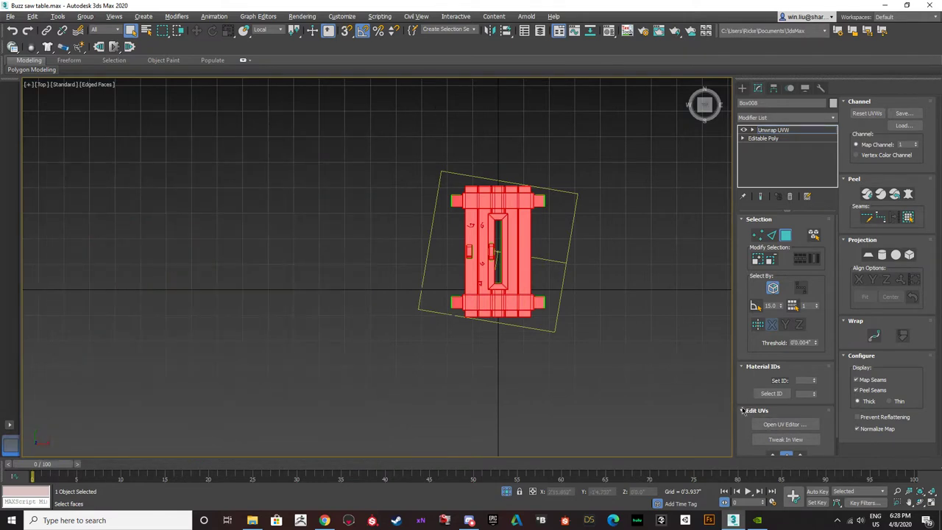
pyautogui.click(785, 426)
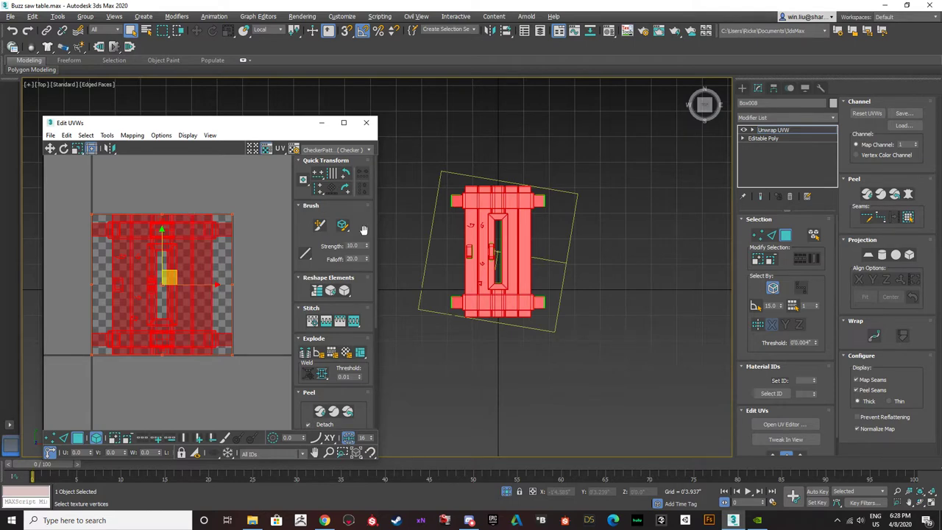
pyautogui.moveTo(200, 128); pyautogui.dragTo(414, 1)
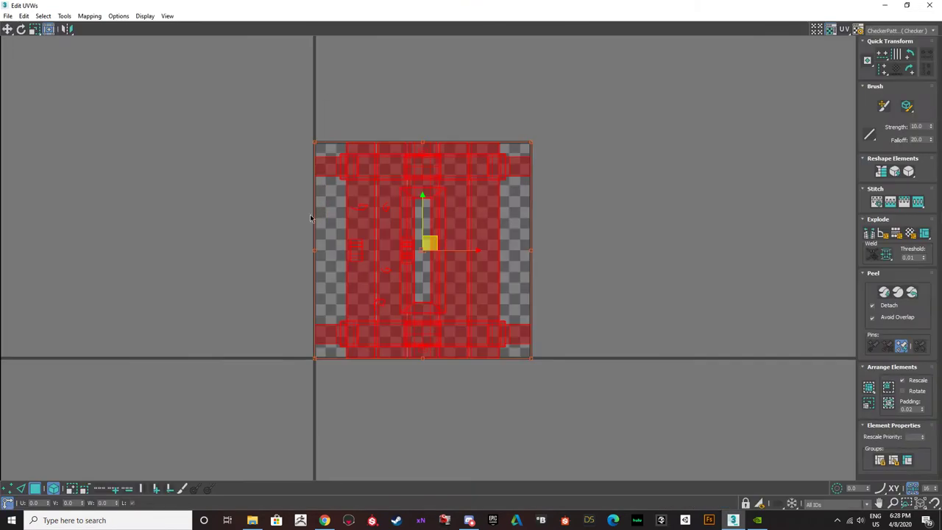
pyautogui.doubleClick(509, 8)
pyautogui.moveTo(368, 94); pyautogui.dragTo(175, 121)
pyautogui.scroll(-2, 208, 261)
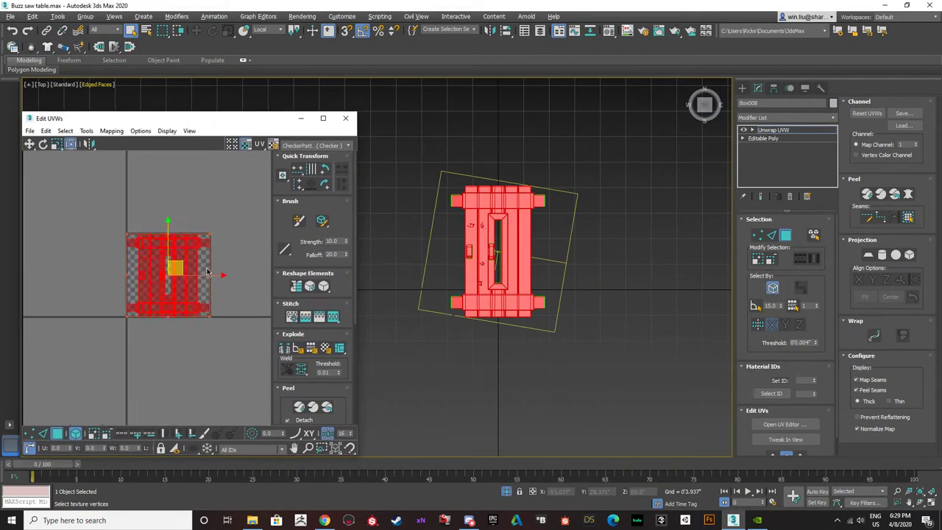
pyautogui.scroll(4, 209, 262)
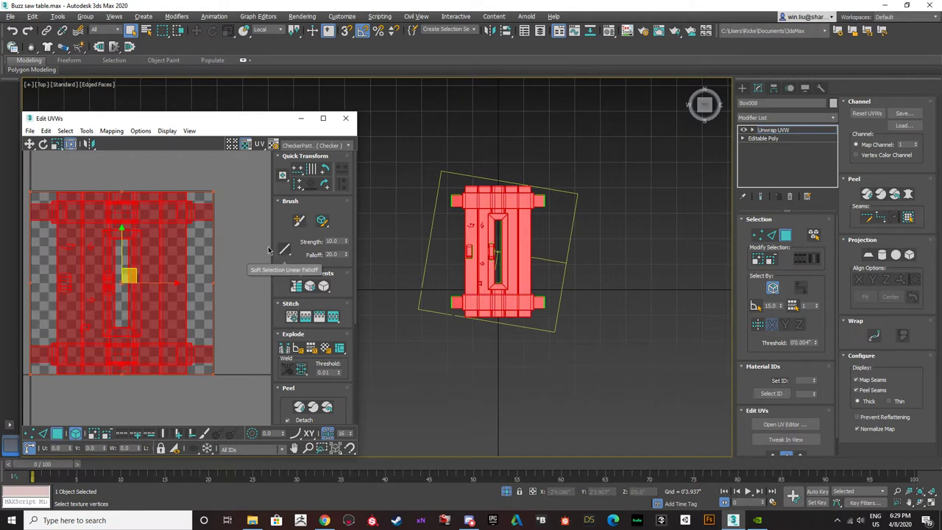
# - Clear the UV selection and switch the UV editor to vertex mode with element selection on
pyautogui.click(185, 181)
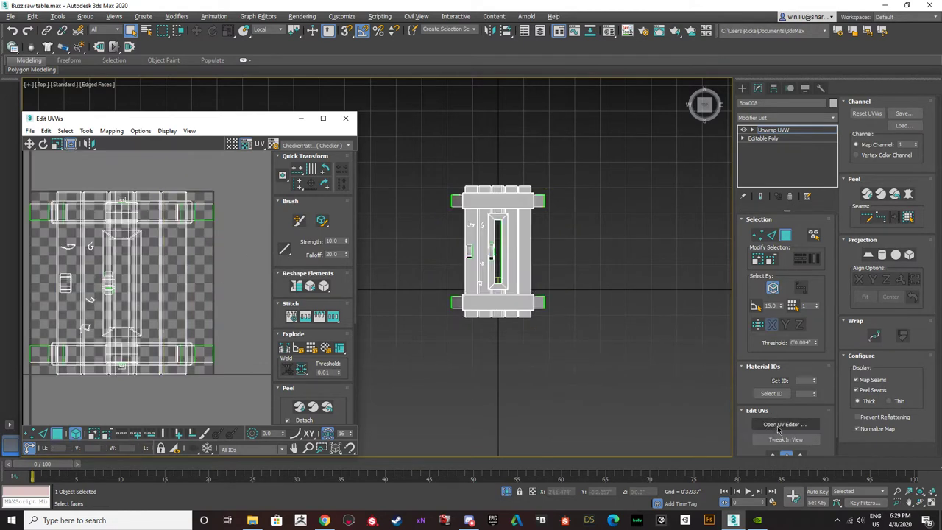
pyautogui.scroll(-2, 123, 234)
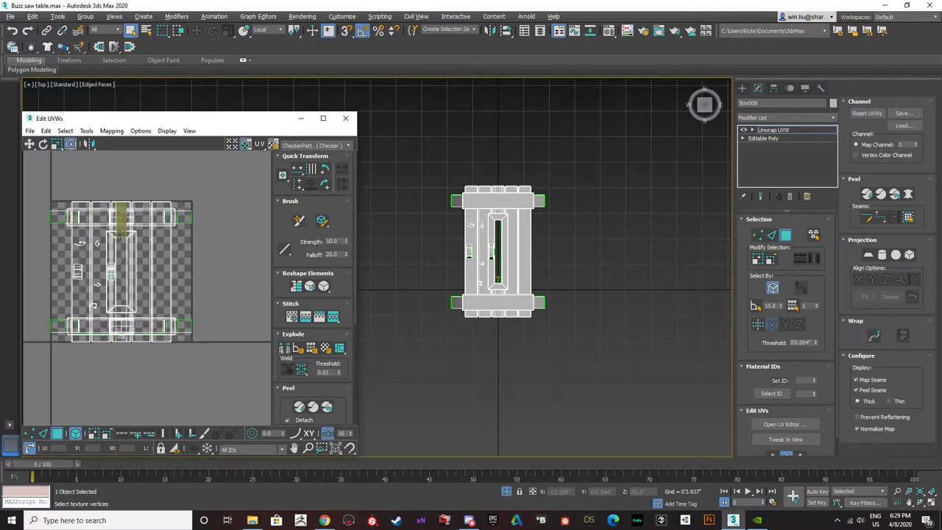
pyautogui.scroll(2, 136, 306)
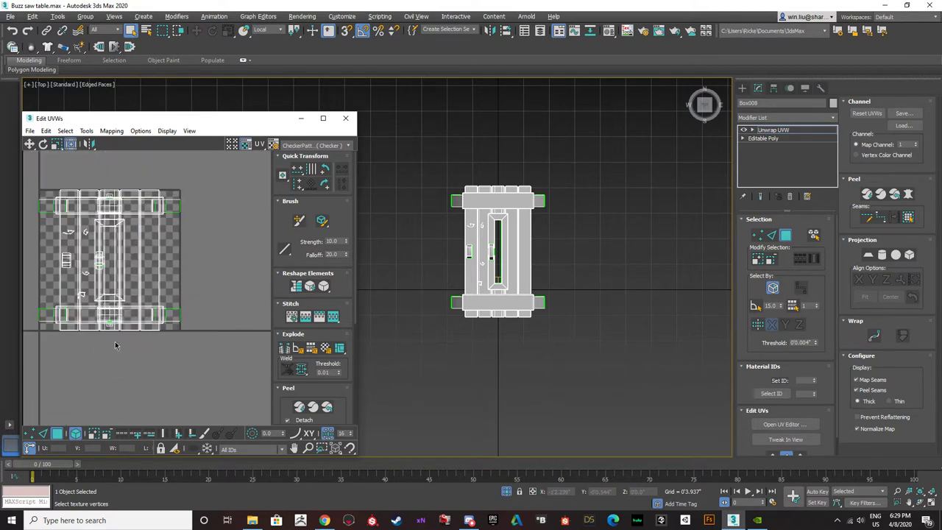
pyautogui.scroll(-2, 116, 343)
pyautogui.click(59, 434)
pyautogui.click(76, 434)
pyautogui.click(30, 433)
pyautogui.scroll(3, 66, 257)
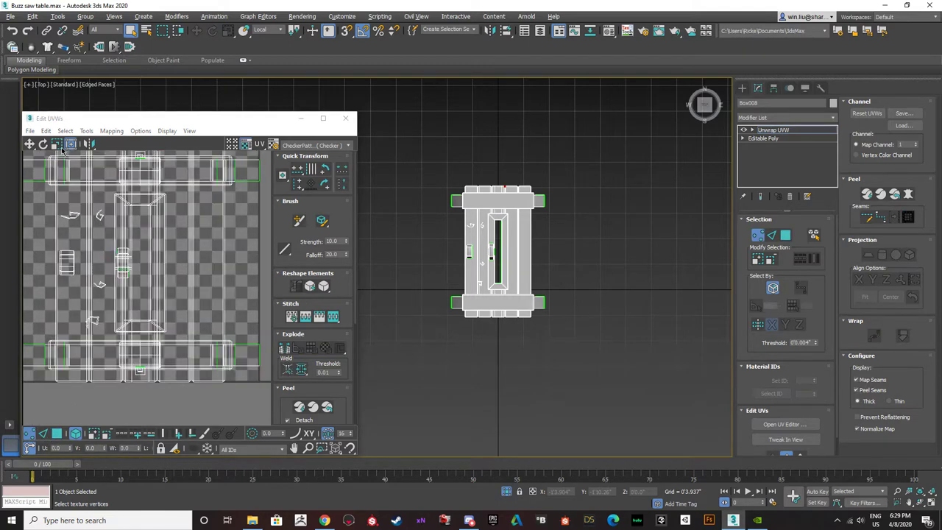
# - Try moving the leftmost plank by a corner vertex with element selection on, undo the move, and clear the selection
pyautogui.scroll(3, 54, 193)
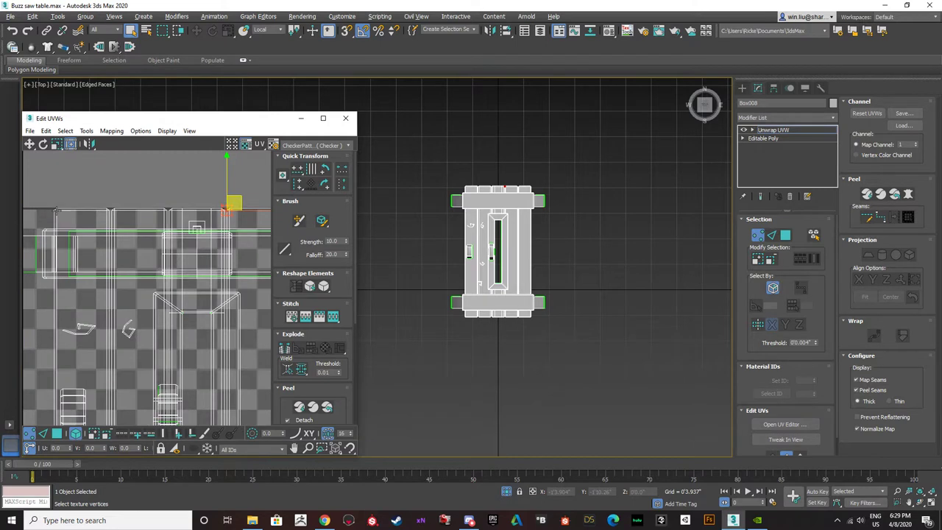
pyautogui.moveTo(57, 210); pyautogui.dragTo(73, 344)
pyautogui.middleClick(108, 319)
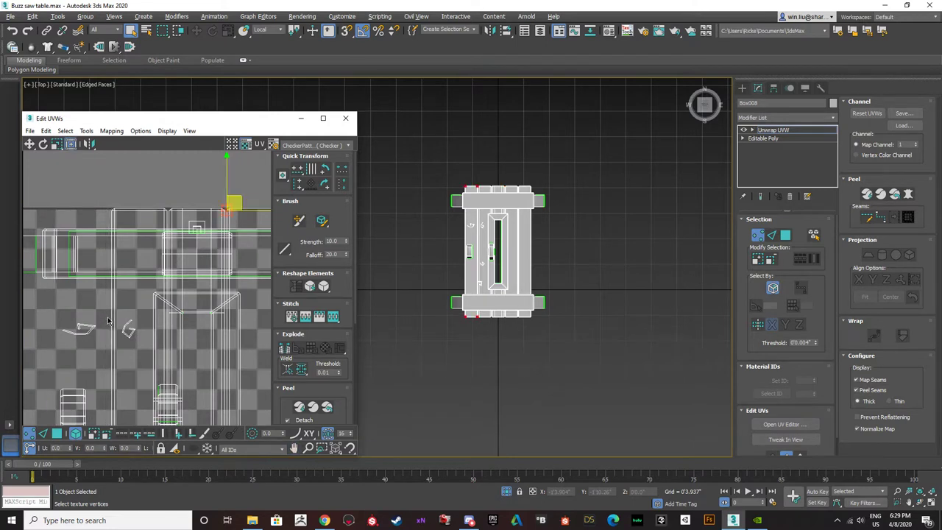
pyautogui.hotkey('ctrl', 'z')
pyautogui.click(61, 185)
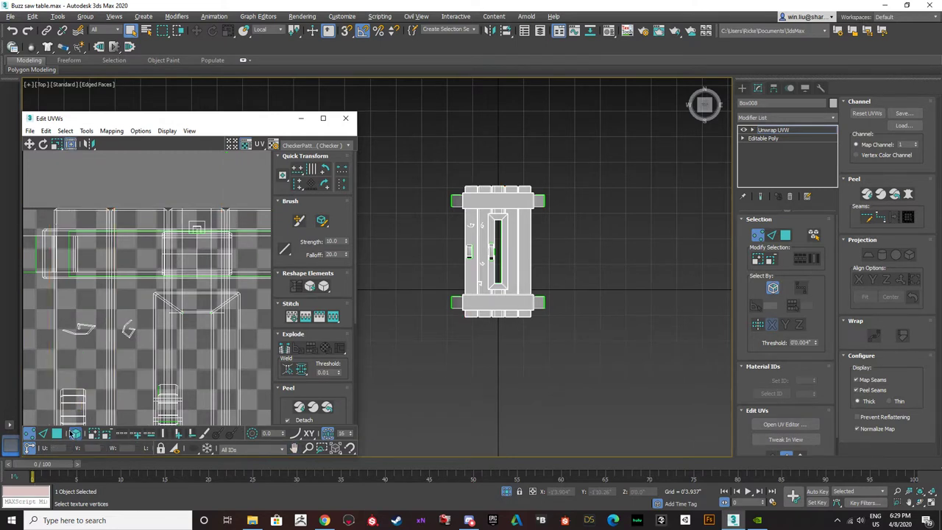
# - Turn off element selection, select the leftmost plank's upper-left corner vertex in the UV layout, and grow the selection
pyautogui.click(57, 210)
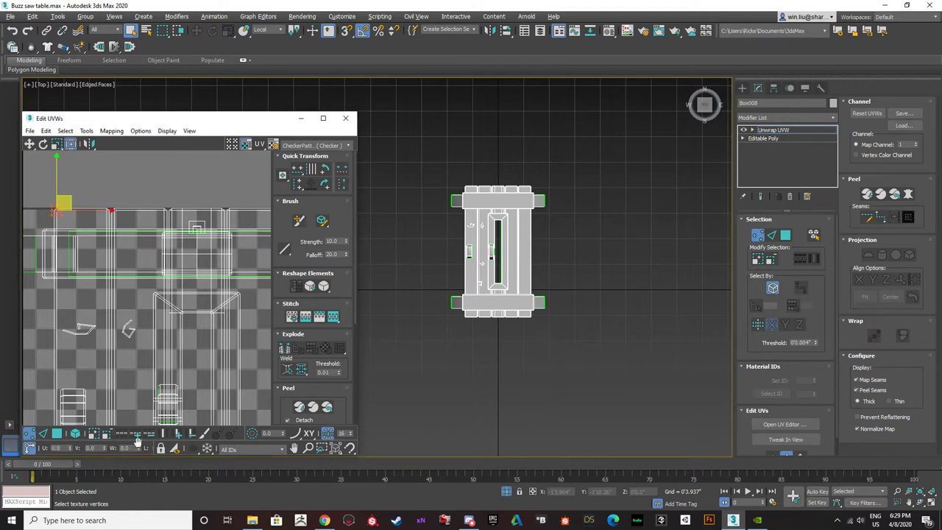
pyautogui.click(93, 437)
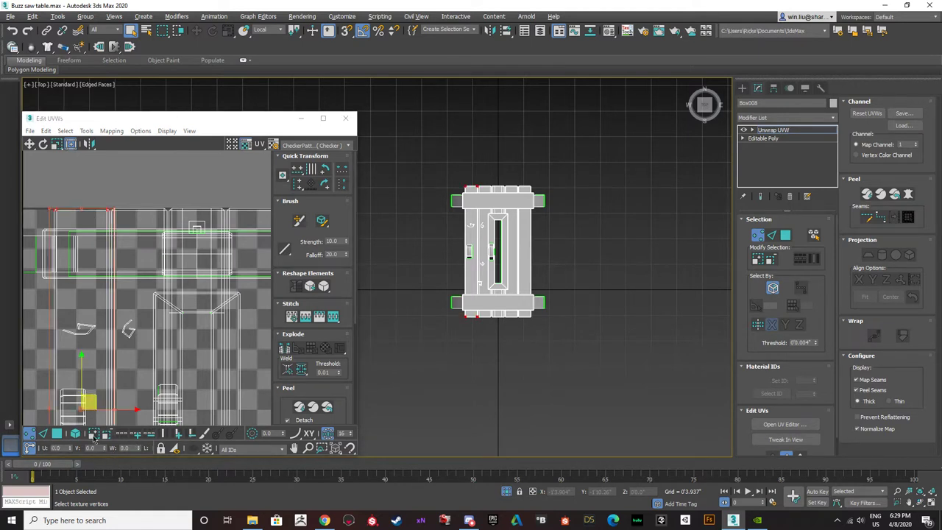
pyautogui.scroll(3, 111, 221)
pyautogui.scroll(3, 110, 187)
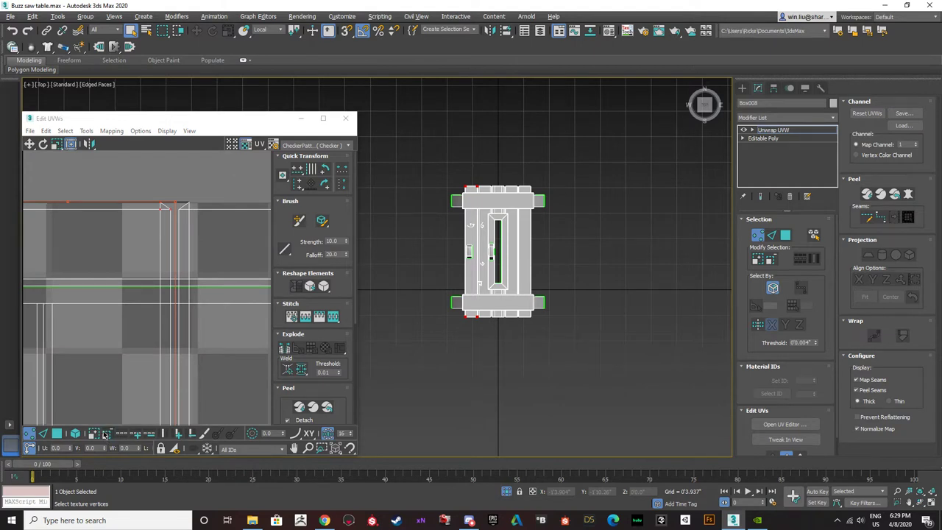
# - Reselect the leftmost plank's upper-left corner vertex in the UV layout, then try growing and shrinking the vertex selection
pyautogui.scroll(-3, 132, 278)
pyautogui.moveTo(122, 268); pyautogui.dragTo(166, 260, button='middle')
pyautogui.click(102, 166)
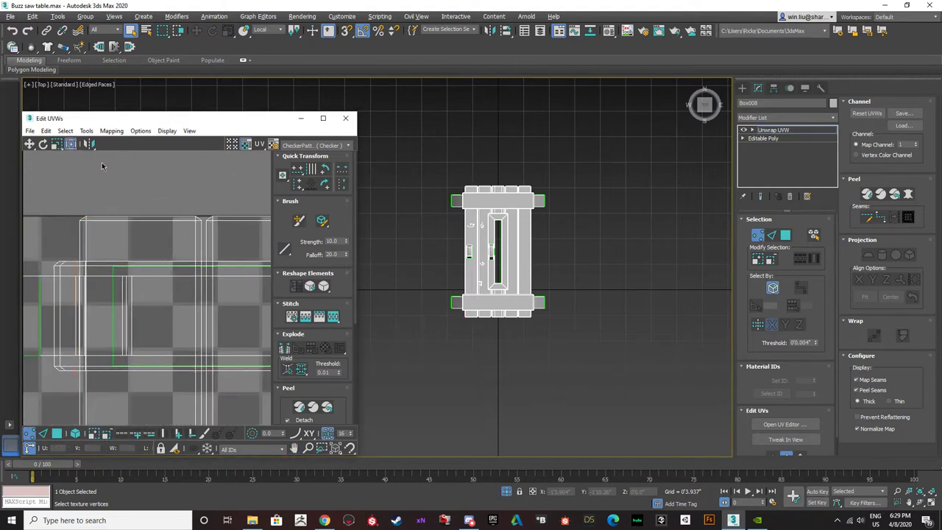
pyautogui.click(81, 218)
pyautogui.click(95, 435)
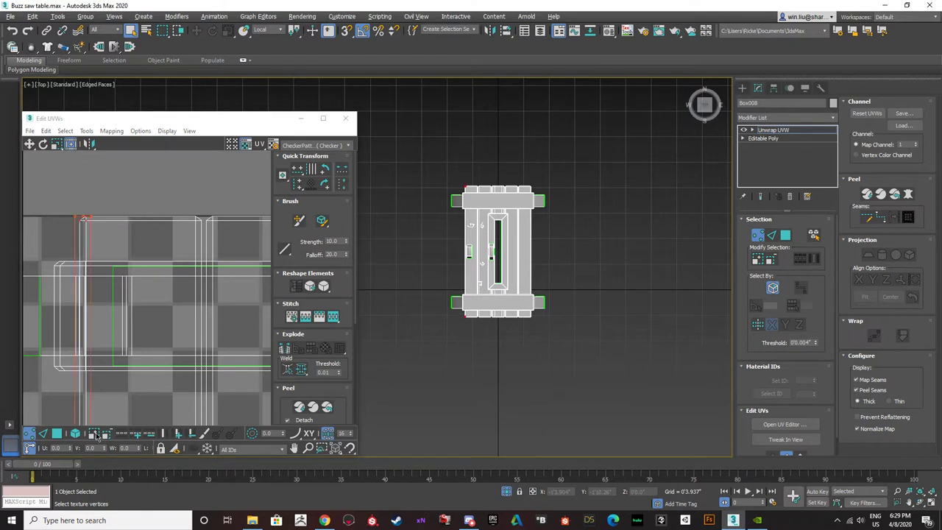
pyautogui.click(106, 435)
pyautogui.click(92, 435)
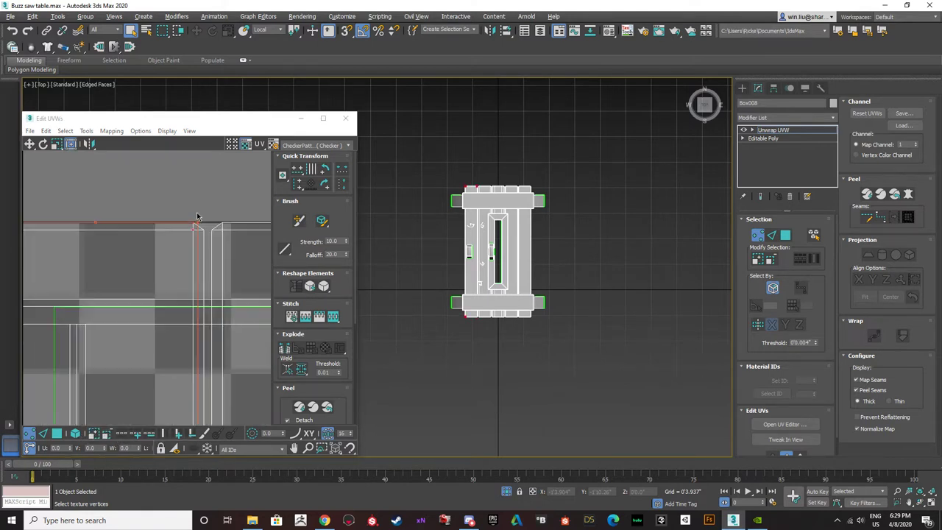
pyautogui.scroll(4, 196, 212)
pyautogui.scroll(-5, 167, 258)
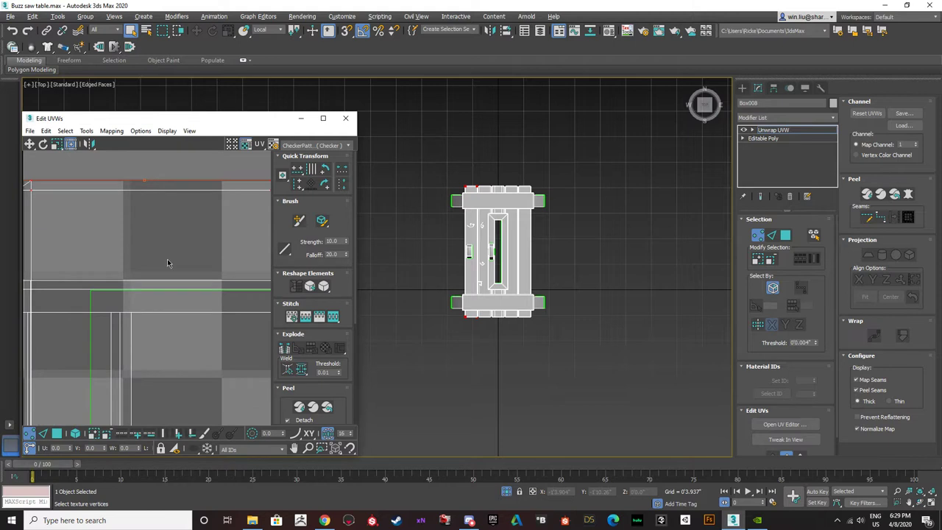
pyautogui.click(106, 435)
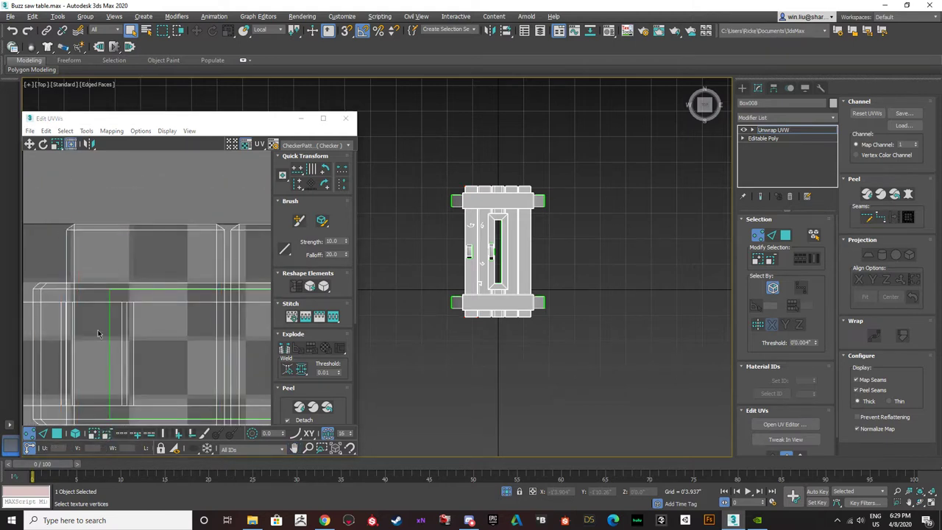
# - Switch the UV editor to edge mode, clear the selection, and select the leftmost plank's long left edge
pyautogui.scroll(-2, 92, 258)
pyautogui.moveTo(122, 268); pyautogui.dragTo(97, 201, button='middle')
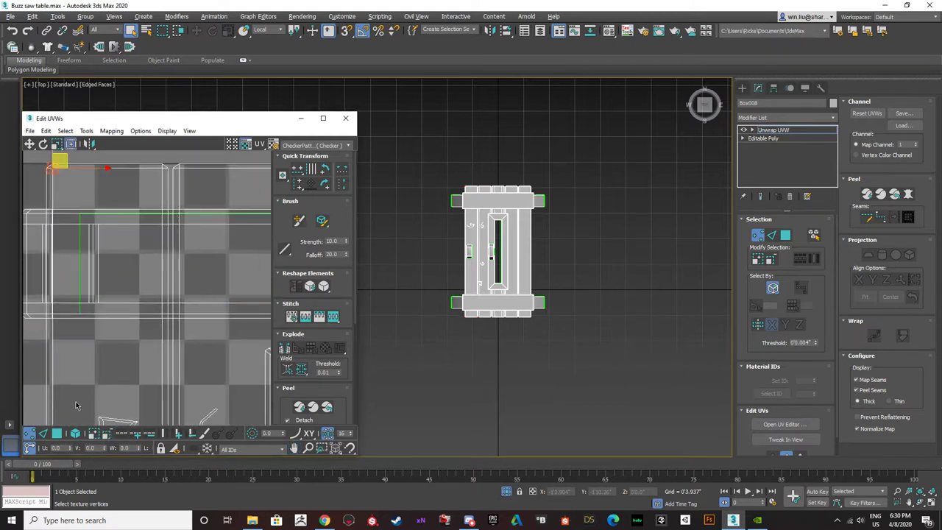
pyautogui.scroll(-1, 103, 272)
pyautogui.click(43, 434)
pyautogui.hotkey('ctrl', 'a')
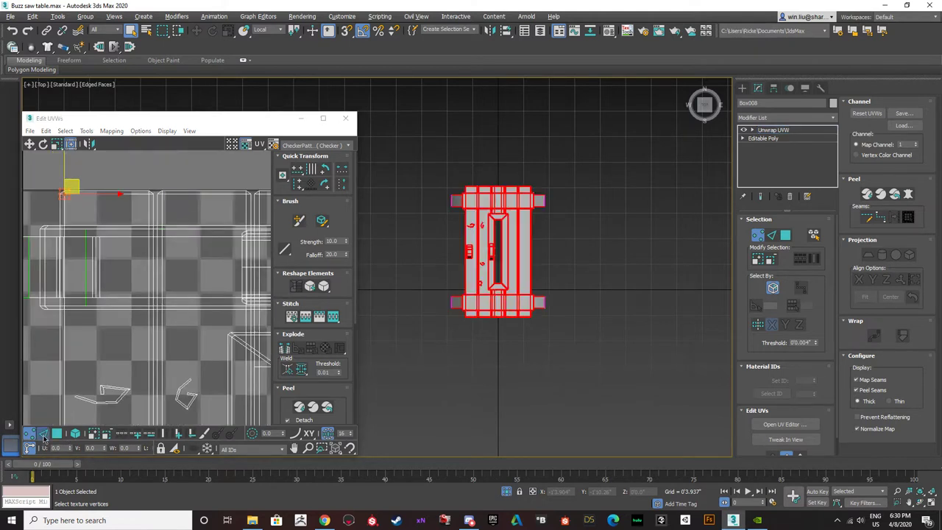
pyautogui.click(108, 182)
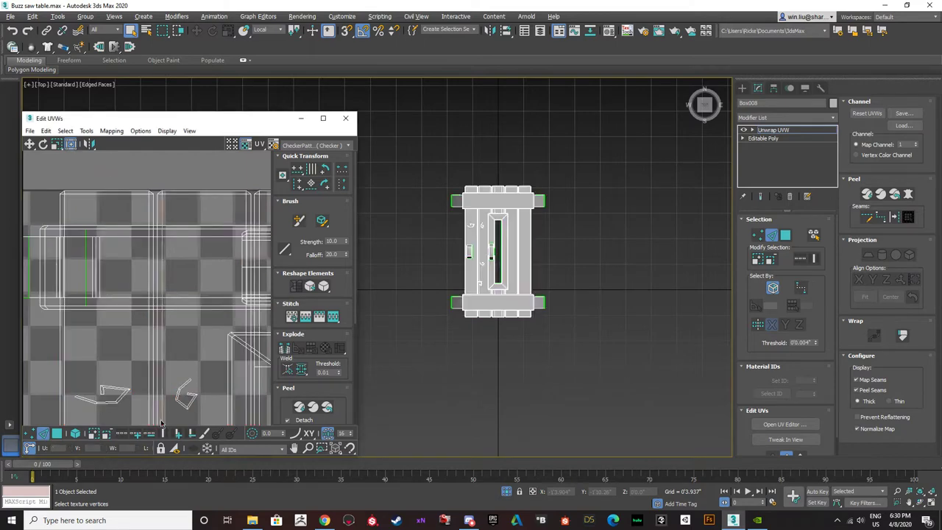
pyautogui.click(62, 243)
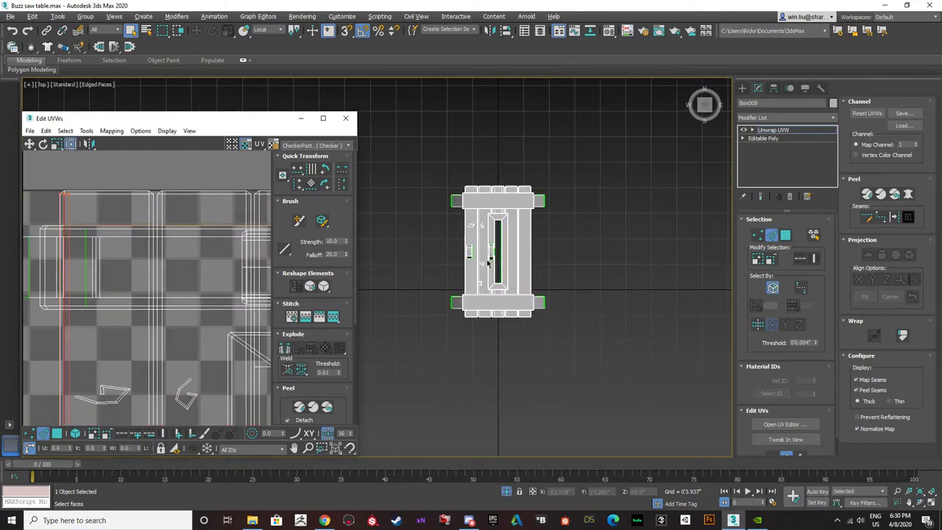
# - Extend the selected plank edge to its full loop with Loop UV and examine it on the model from below and from the end
pyautogui.scroll(5, 487, 261)
pyautogui.keyDown('alt'); pyautogui.moveTo(484, 310); pyautogui.dragTo(552, 204, button='middle'); pyautogui.keyUp('alt')
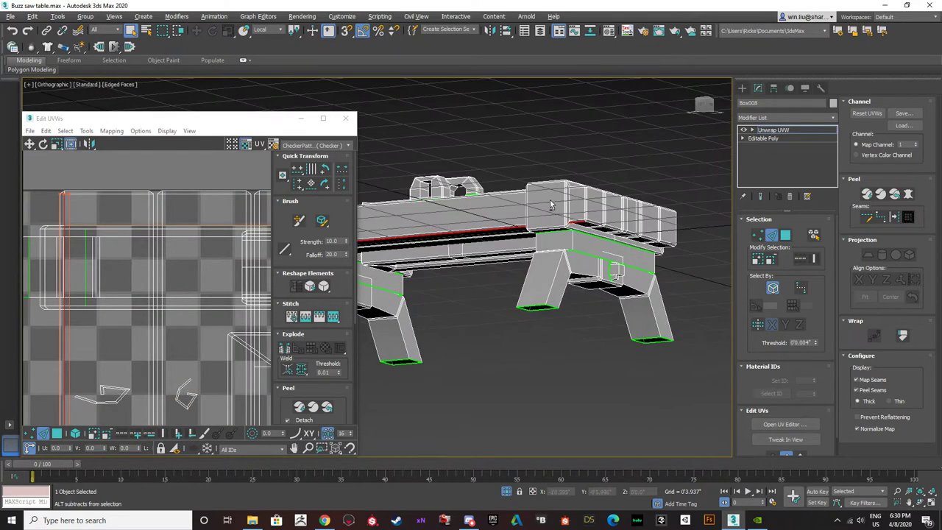
pyautogui.scroll(4, 494, 242)
pyautogui.keyDown('alt'); pyautogui.moveTo(494, 249); pyautogui.dragTo(491, 220, button='middle'); pyautogui.keyUp('alt')
pyautogui.moveTo(492, 221); pyautogui.dragTo(588, 204, button='middle')
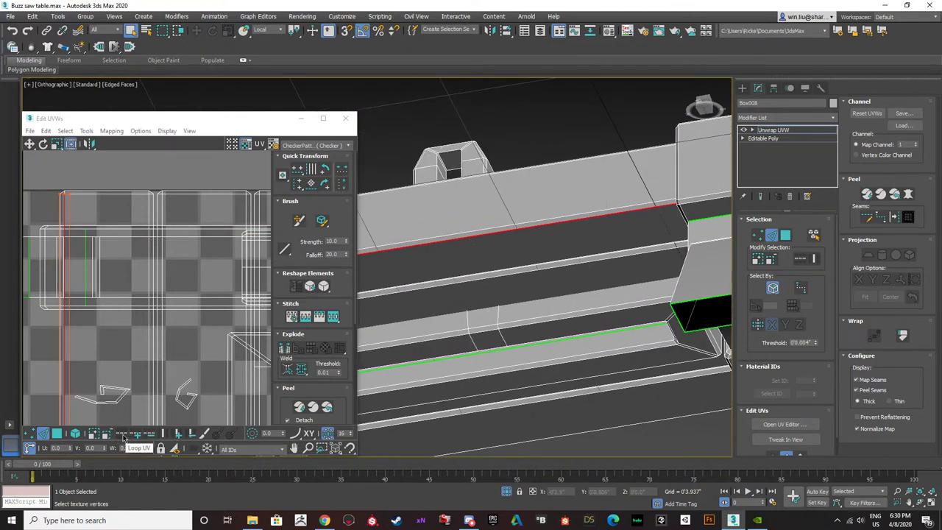
pyautogui.click(123, 437)
pyautogui.scroll(-4, 374, 232)
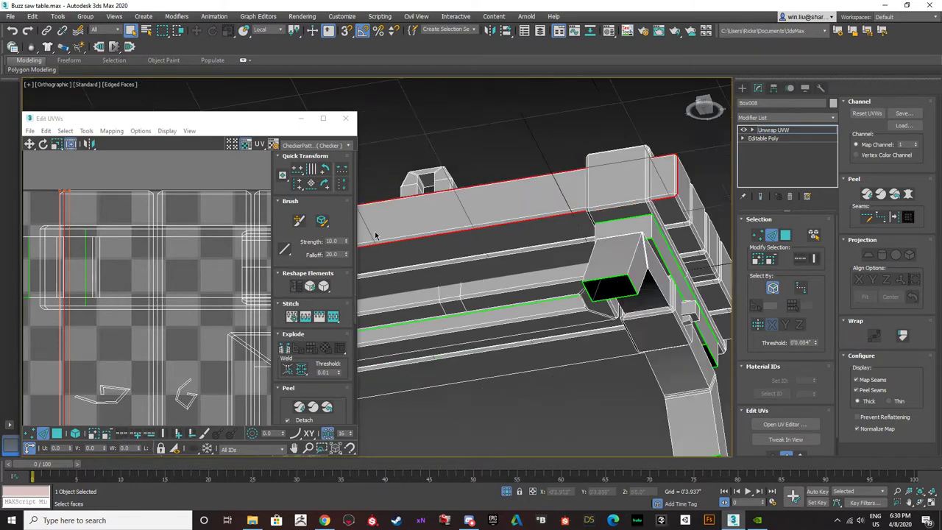
pyautogui.keyDown('alt'); pyautogui.moveTo(544, 224); pyautogui.dragTo(520, 253, button='middle'); pyautogui.keyUp('alt')
pyautogui.scroll(4, 556, 179)
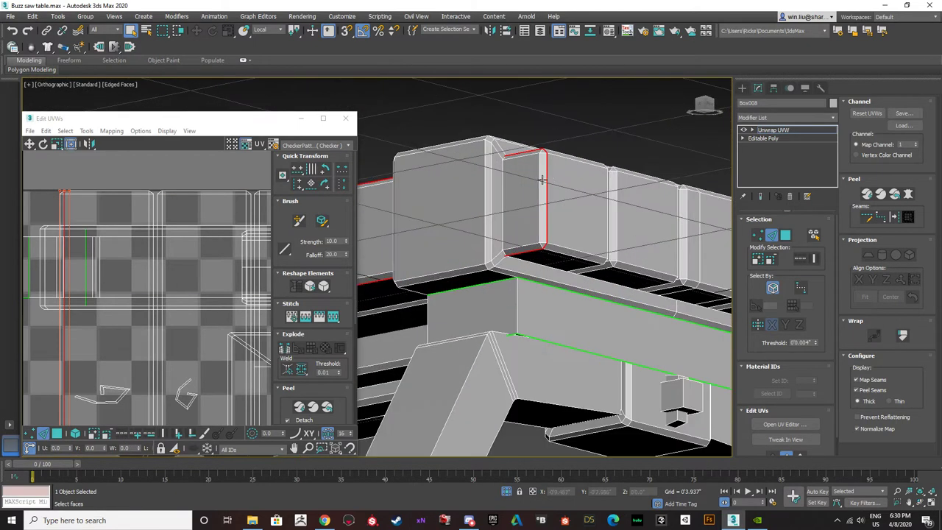
# - Undo the loop selection, then compare the UV loop and ring selection tools on the same plank edge
pyautogui.hotkey('ctrl', 'z')
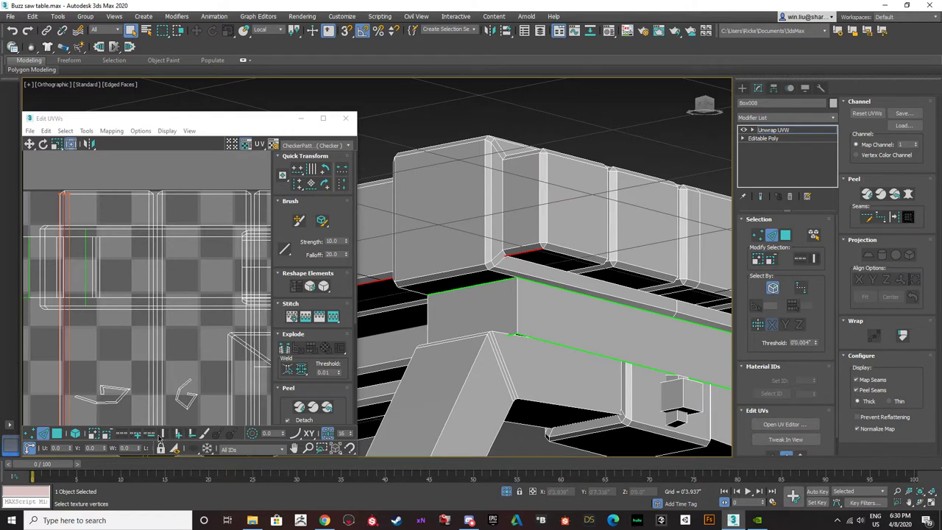
pyautogui.click(123, 437)
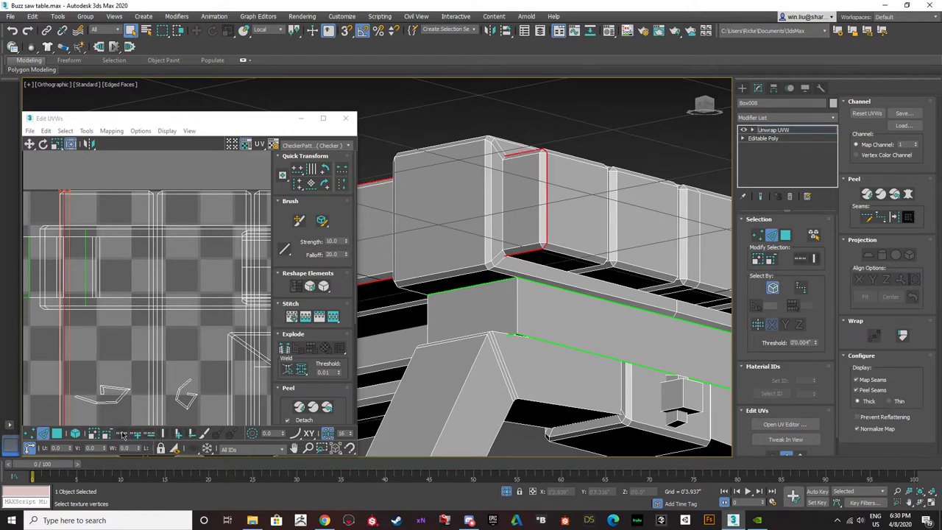
pyautogui.click(118, 305)
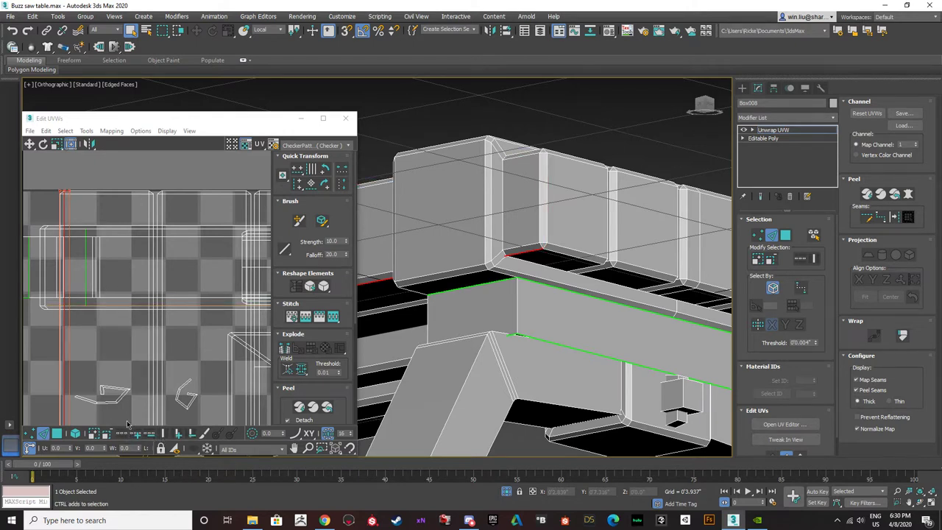
pyautogui.click(165, 434)
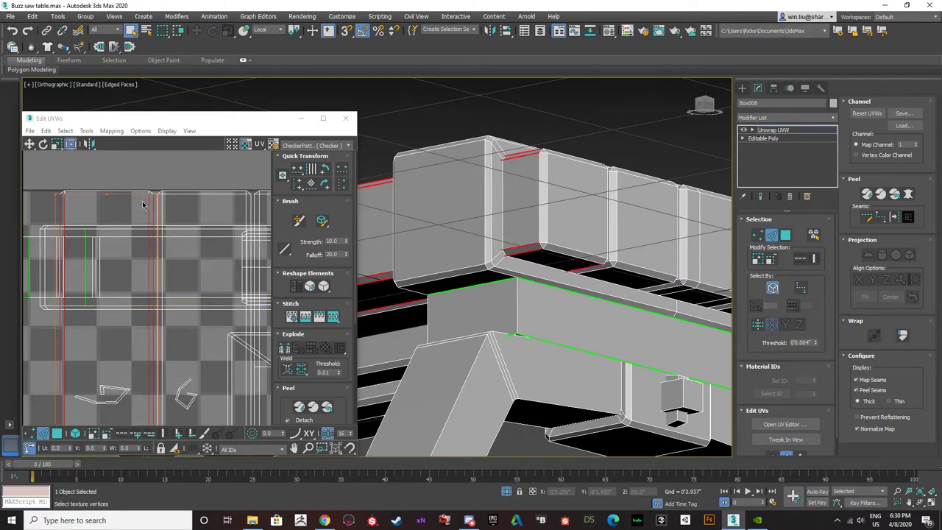
pyautogui.click(178, 435)
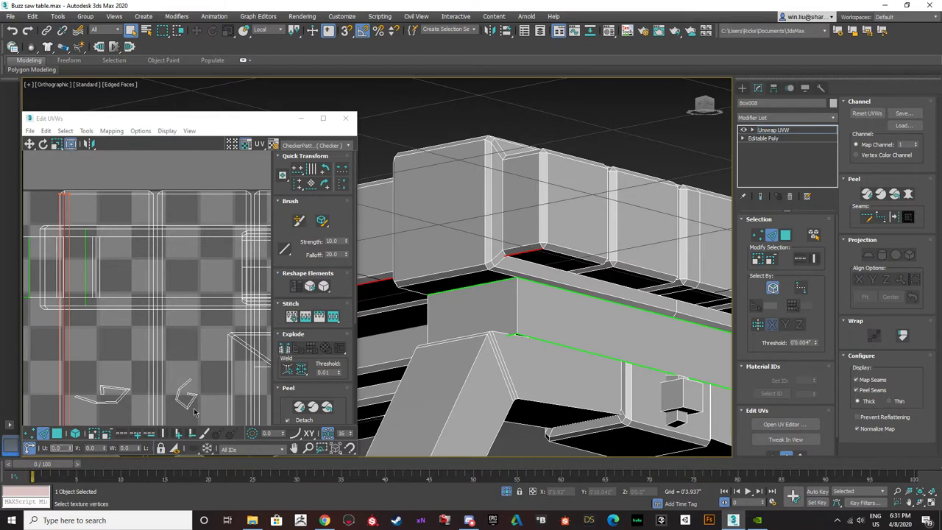
# - Switch the UV editor to polygon mode with element selection on and select the whole leftmost plank
pyautogui.click(57, 433)
pyautogui.click(75, 433)
pyautogui.click(70, 352)
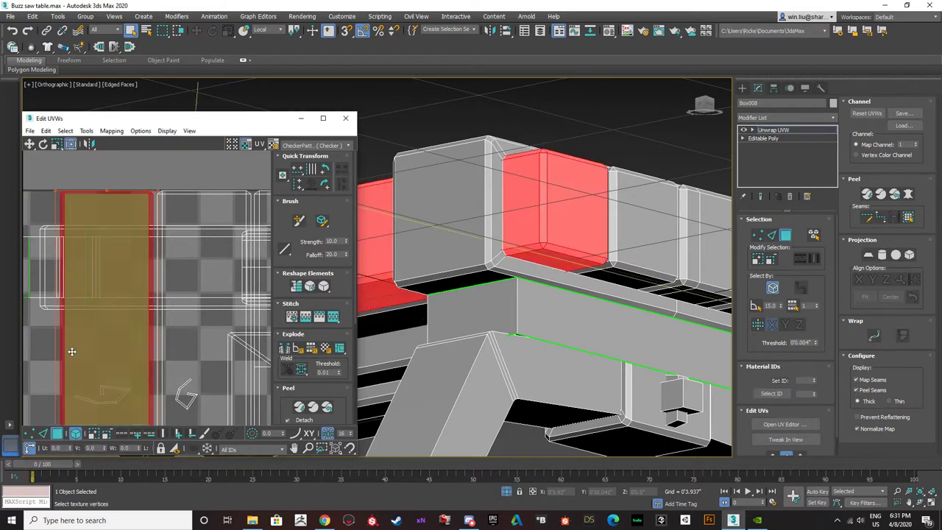
pyautogui.moveTo(74, 357)
pyautogui.mouseDown()
pyautogui.moveTo(33, 322)
pyautogui.moveTo(68, 342)
pyautogui.mouseUp()
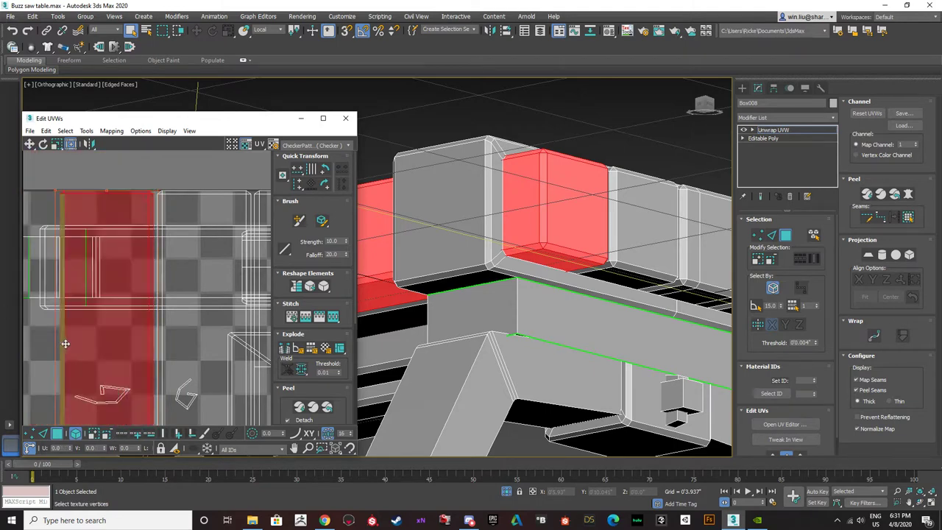
pyautogui.scroll(-5, 68, 342)
pyautogui.scroll(-2, 68, 342)
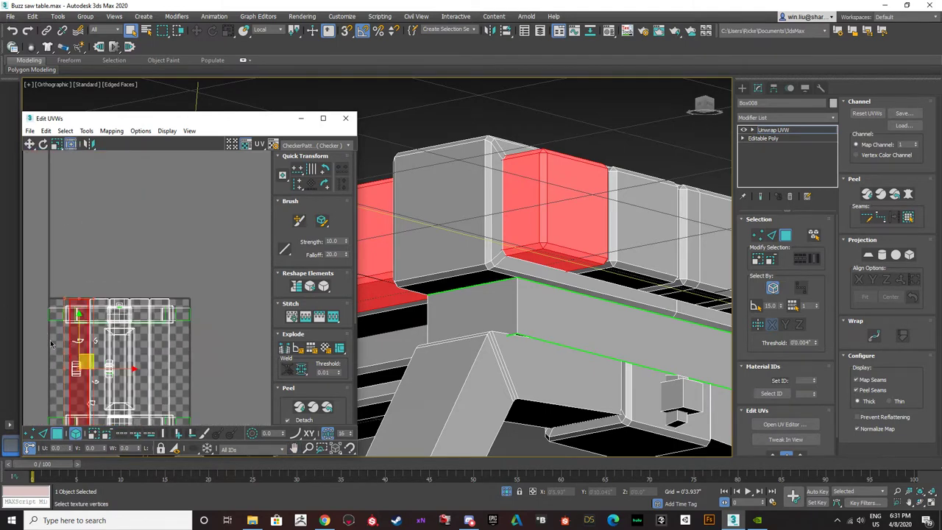
# - Move three plank elements out of the checker square into the empty UV space above and beside it, then clear the selection
pyautogui.click(97, 259)
pyautogui.moveTo(88, 323); pyautogui.dragTo(238, 217)
pyautogui.click(159, 339)
pyautogui.moveTo(159, 338); pyautogui.dragTo(147, 192)
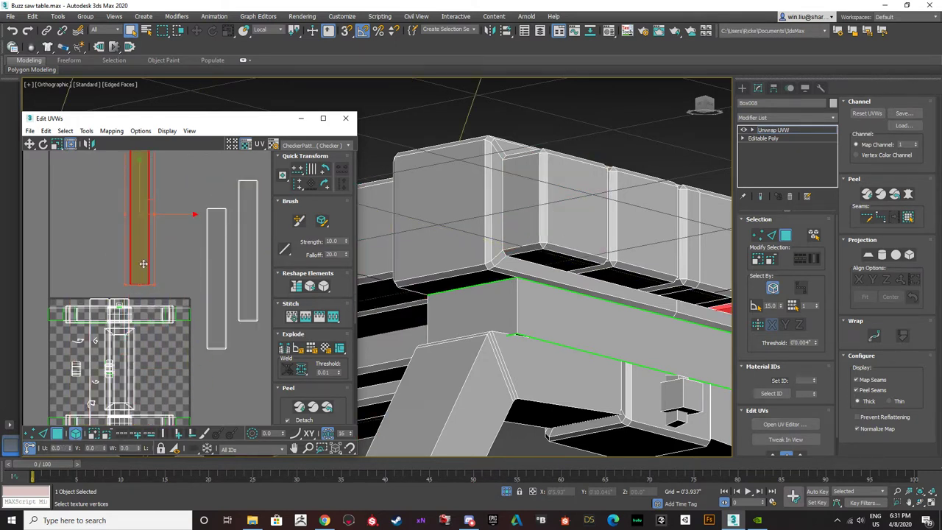
pyautogui.moveTo(143, 272); pyautogui.dragTo(143, 285)
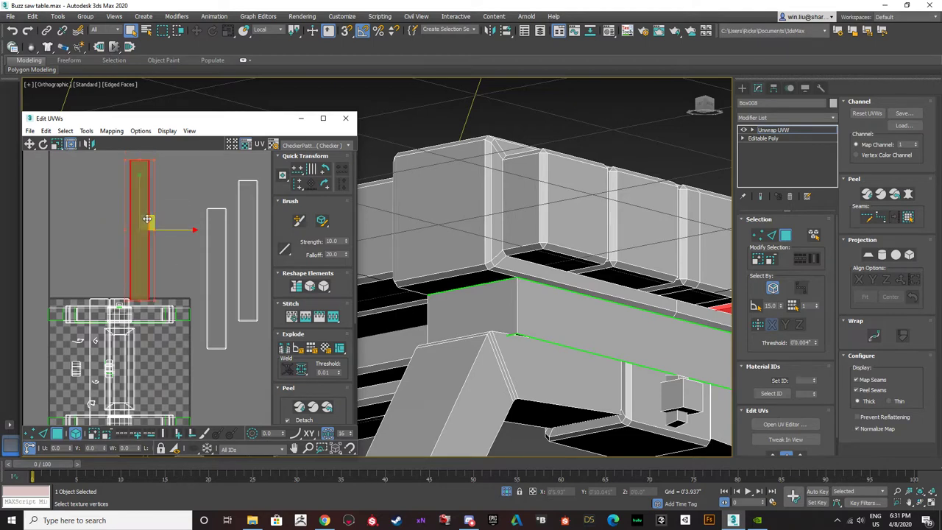
pyautogui.moveTo(149, 219); pyautogui.dragTo(170, 214)
pyautogui.click(187, 280)
pyautogui.scroll(-3, 77, 340)
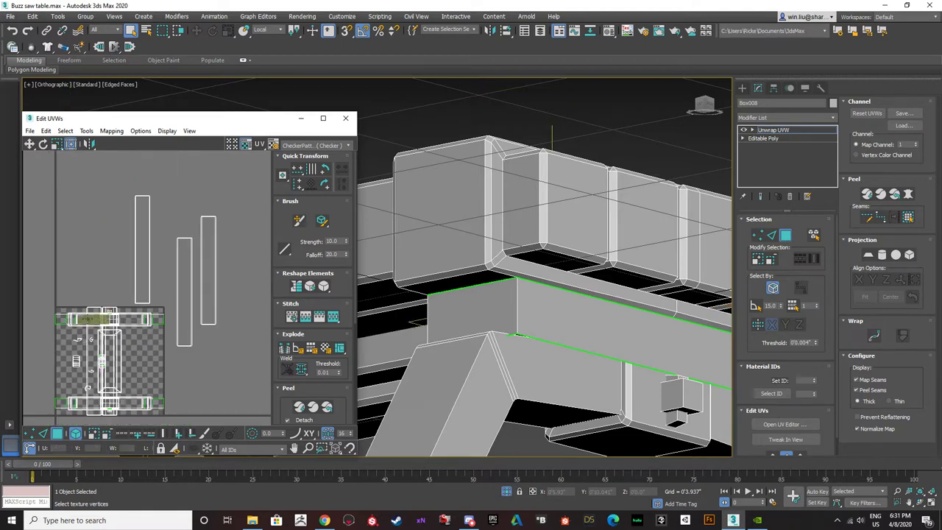
# - Select all UV elements and pack them into the checker square with Rescale on and 0.02 padding
pyautogui.moveTo(36, 220); pyautogui.dragTo(193, 401)
pyautogui.scroll(-4, 287, 397)
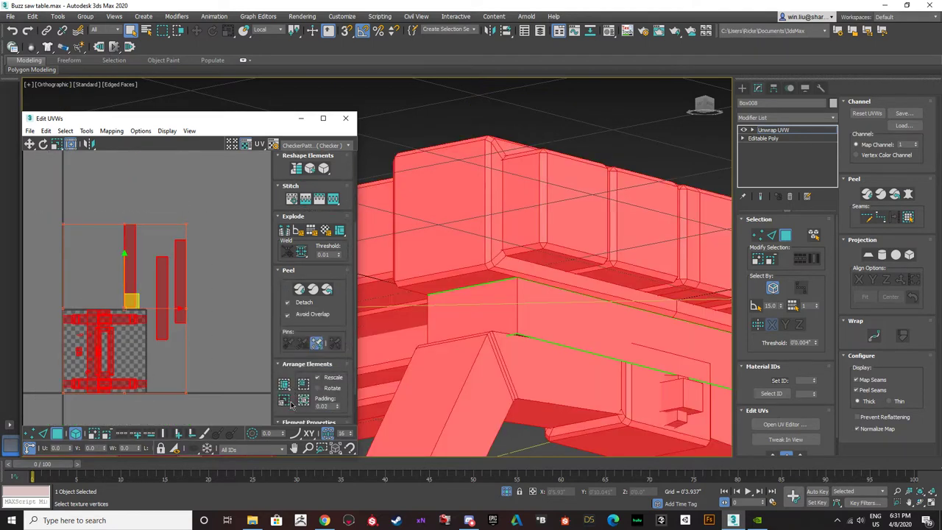
pyautogui.scroll(4, 132, 330)
# - Select the packed slot frame and the smaller elements around it one by one to identify their parts on the model
pyautogui.click(157, 329)
pyautogui.click(81, 316)
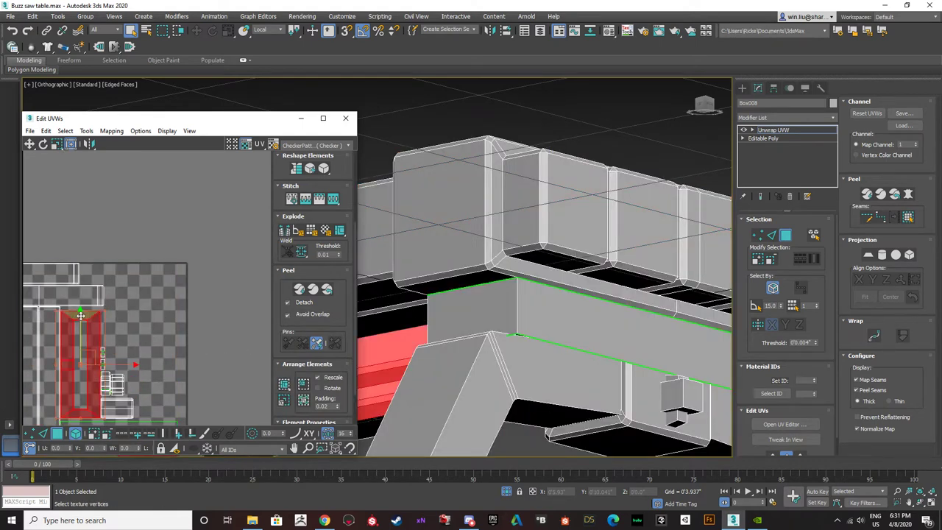
pyautogui.moveTo(151, 359); pyautogui.dragTo(233, 301, button='middle')
pyautogui.click(211, 394)
pyautogui.moveTo(211, 394); pyautogui.dragTo(143, 349, button='middle')
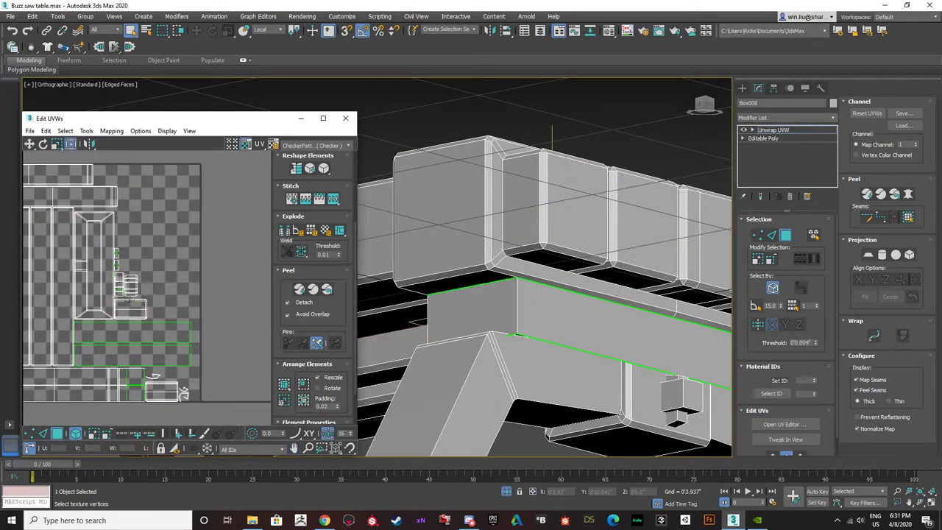
pyautogui.click(134, 311)
pyautogui.click(160, 389)
pyautogui.click(132, 384)
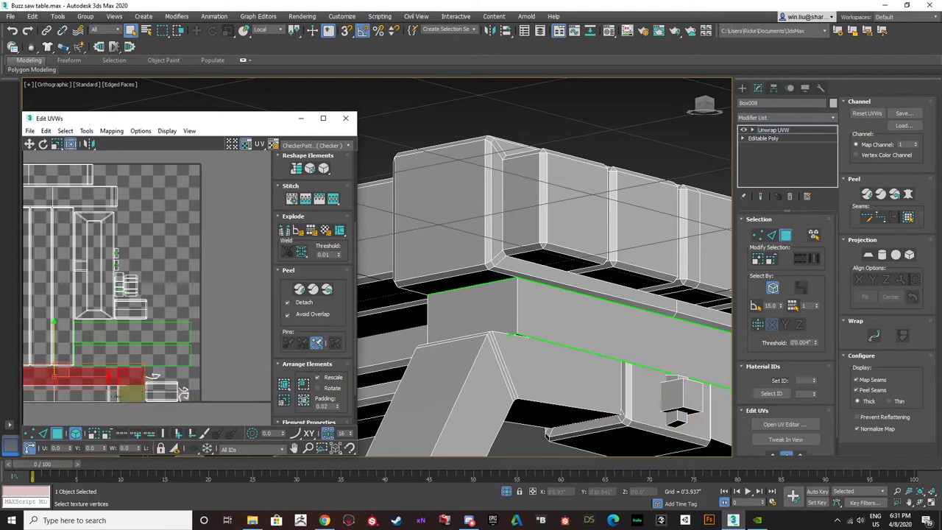
pyautogui.moveTo(132, 384); pyautogui.dragTo(223, 387, button='middle')
pyautogui.moveTo(116, 318); pyautogui.dragTo(136, 372, button='middle')
# - Select the packed planks, slot frame and lower elements one after another to check that each is separate
pyautogui.click(107, 307)
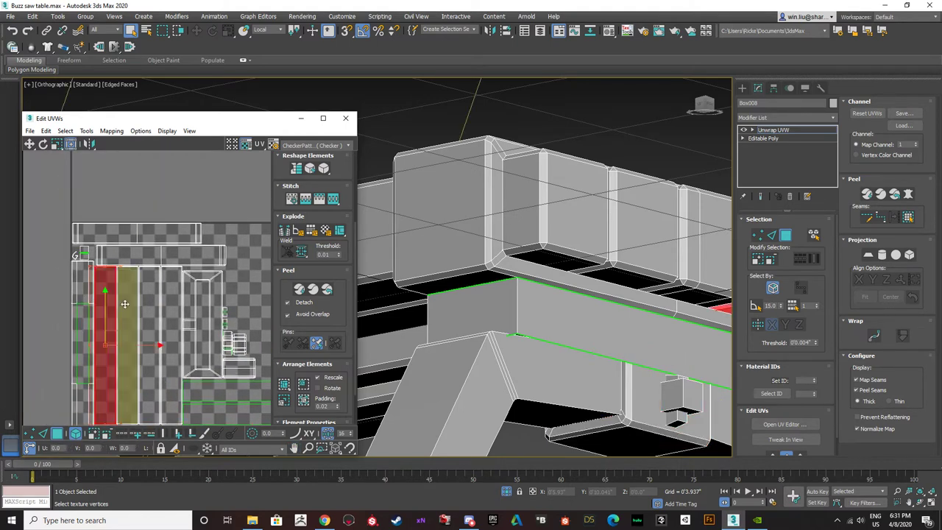
pyautogui.click(127, 303)
pyautogui.click(151, 303)
pyautogui.click(171, 303)
pyautogui.click(213, 308)
pyautogui.scroll(-3, 137, 355)
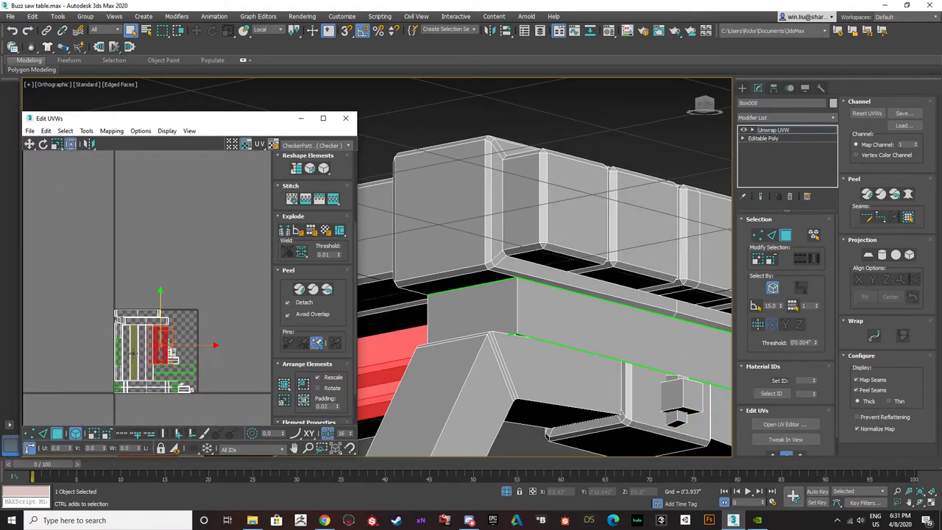
pyautogui.click(135, 351)
pyautogui.click(147, 385)
pyautogui.click(184, 388)
pyautogui.click(172, 358)
pyautogui.click(160, 345)
pyautogui.click(179, 335)
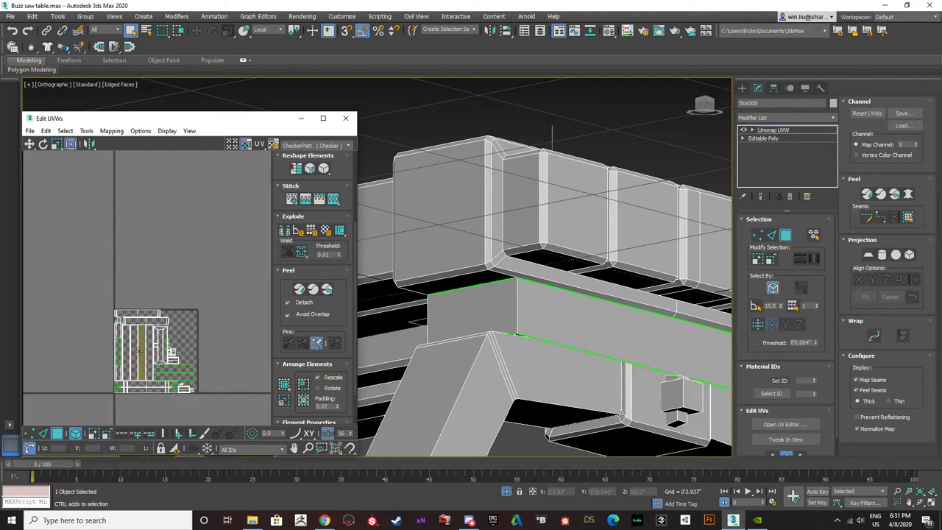
# - Undo the packing and the last plank move, then select all the UV elements
pyautogui.hotkey('ctrl', 'a')
pyautogui.hotkey('ctrl', 'z')
pyautogui.hotkey('ctrl', 'z')
pyautogui.hotkey('ctrl', 'z')
pyautogui.hotkey('ctrl', 'z')
pyautogui.hotkey('ctrl', 'z')
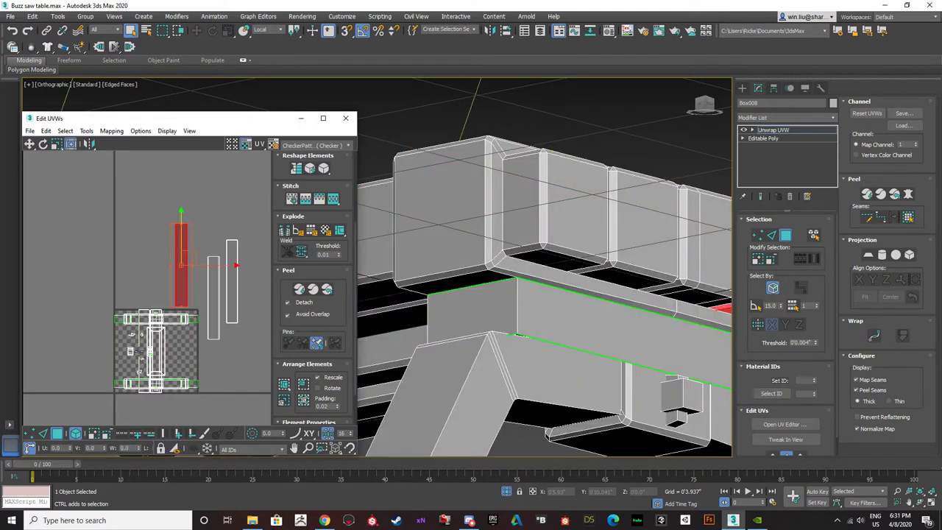
pyautogui.hotkey('ctrl', 'a')
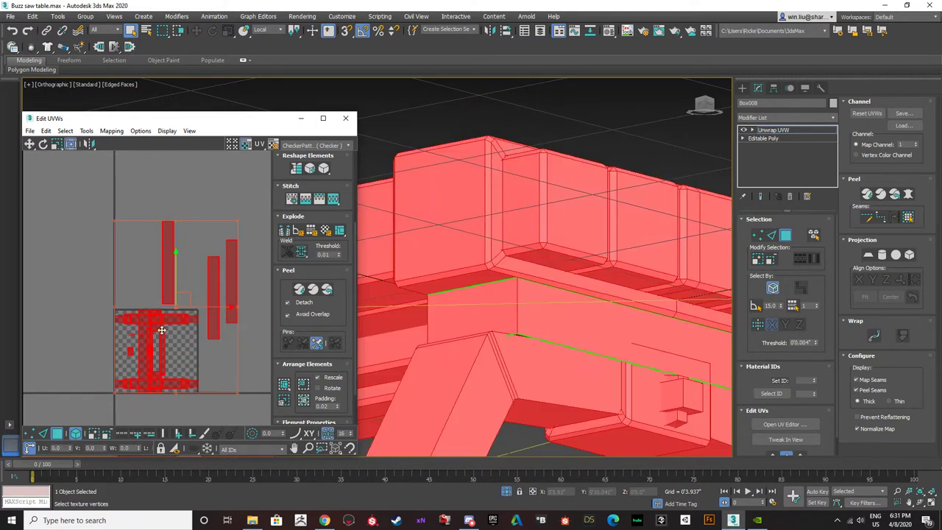
# - Select the lower crossbar element in the UV layout, try moving it upward, and undo the move
pyautogui.moveTo(89, 382); pyautogui.dragTo(92, 331, button='middle')
pyautogui.scroll(2, 129, 345)
pyautogui.click(129, 346)
pyautogui.moveTo(154, 324); pyautogui.dragTo(165, 308)
pyautogui.hotkey('ctrl', 'z')
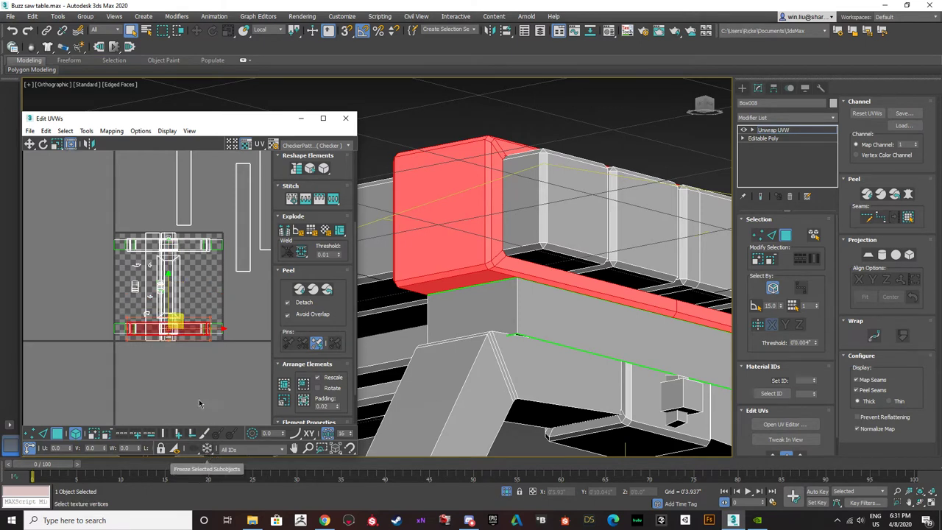
# - Try the UV editor's Pan, Zoom and Zoom To Region tools on the stacked elements, then return to the Move tool
pyautogui.click(293, 447)
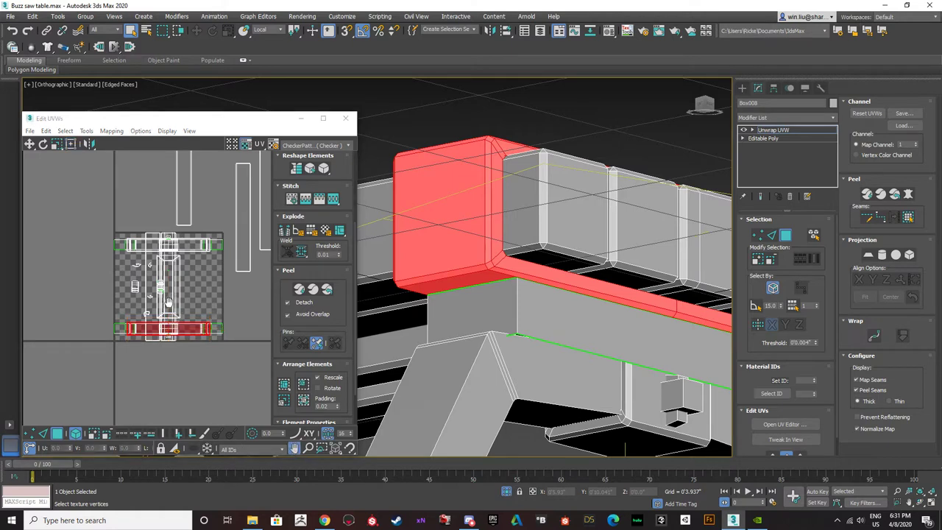
pyautogui.moveTo(200, 370); pyautogui.dragTo(186, 363)
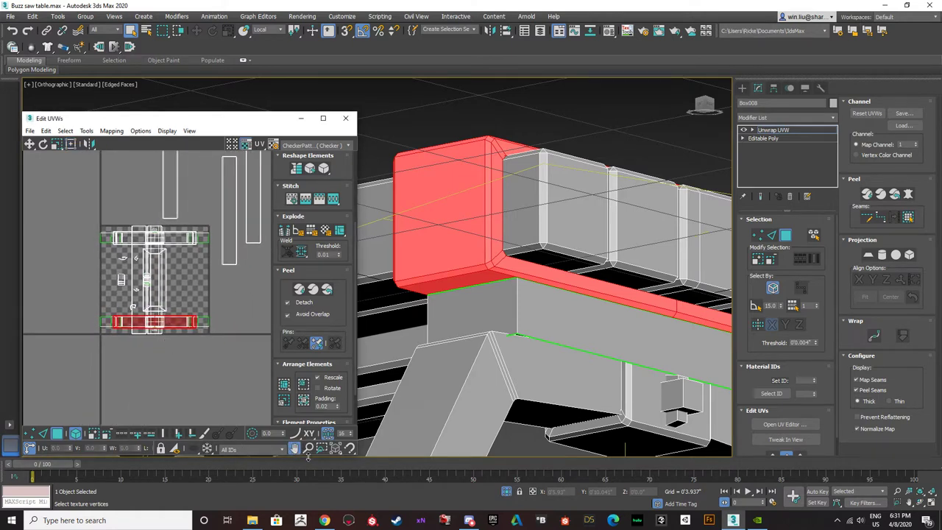
pyautogui.click(308, 447)
pyautogui.moveTo(121, 287)
pyautogui.mouseDown()
pyautogui.moveTo(145, 320)
pyautogui.moveTo(121, 289)
pyautogui.mouseUp()
pyautogui.moveTo(197, 166); pyautogui.dragTo(197, 150)
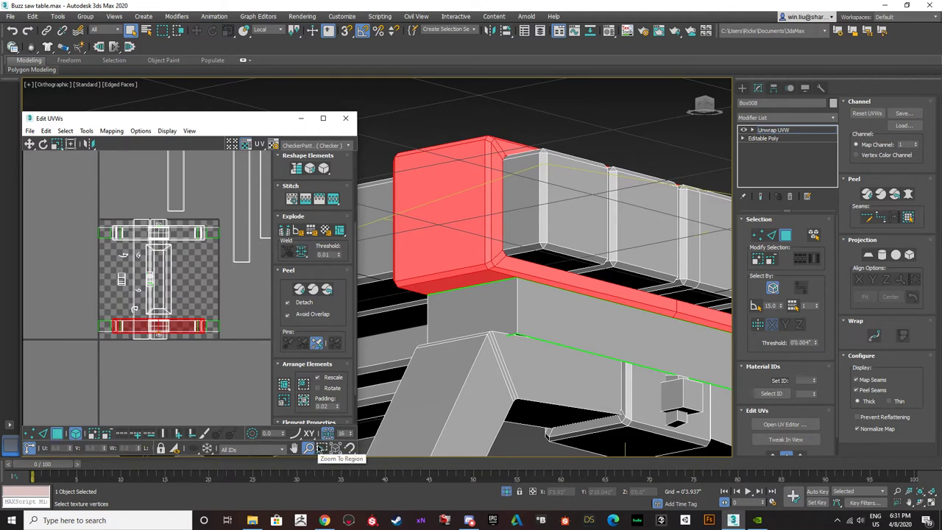
pyautogui.click(321, 448)
pyautogui.moveTo(44, 204); pyautogui.dragTo(155, 335)
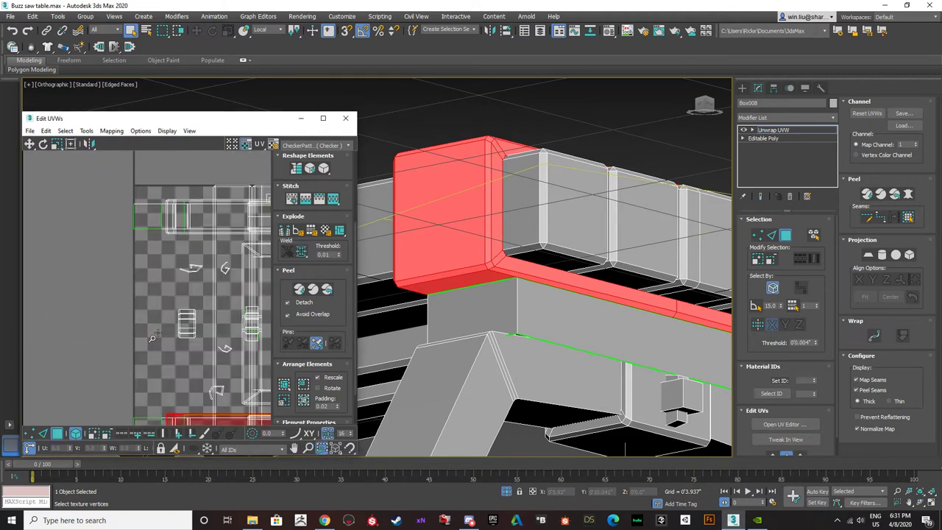
pyautogui.rightClick(145, 316)
pyautogui.scroll(-4, 145, 331)
pyautogui.moveTo(145, 331); pyautogui.dragTo(104, 310, button='middle')
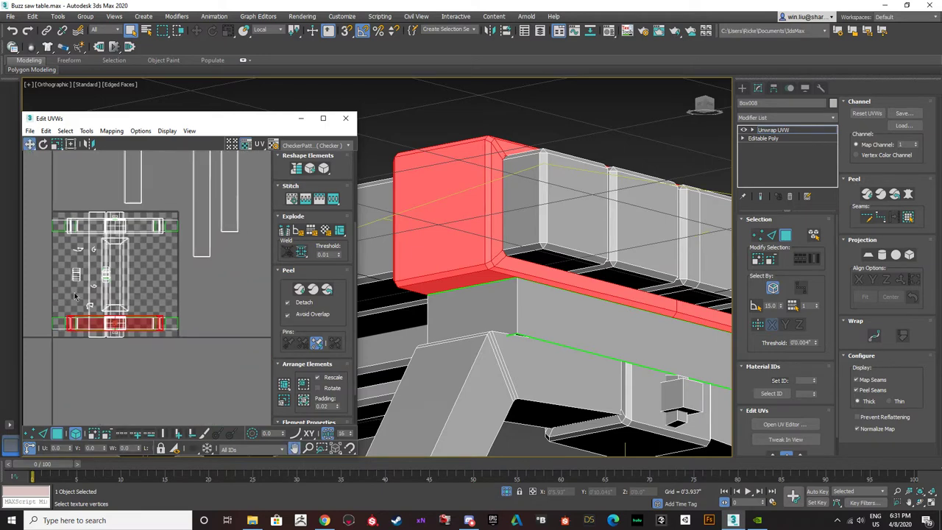
# - Examine the lower crossbar element up close and look over the Explode, Peel and Arrange Elements tools
pyautogui.scroll(4, 164, 343)
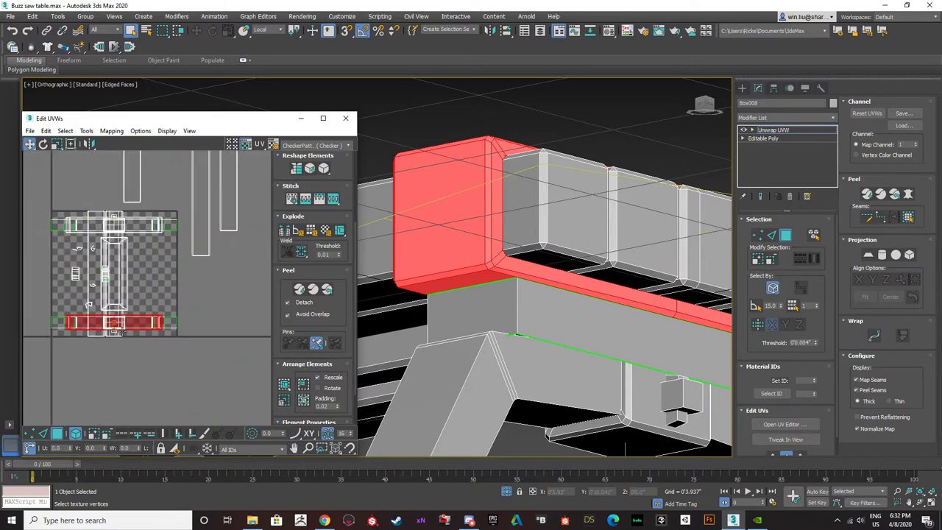
pyautogui.scroll(-2, 155, 346)
pyautogui.scroll(1, 147, 346)
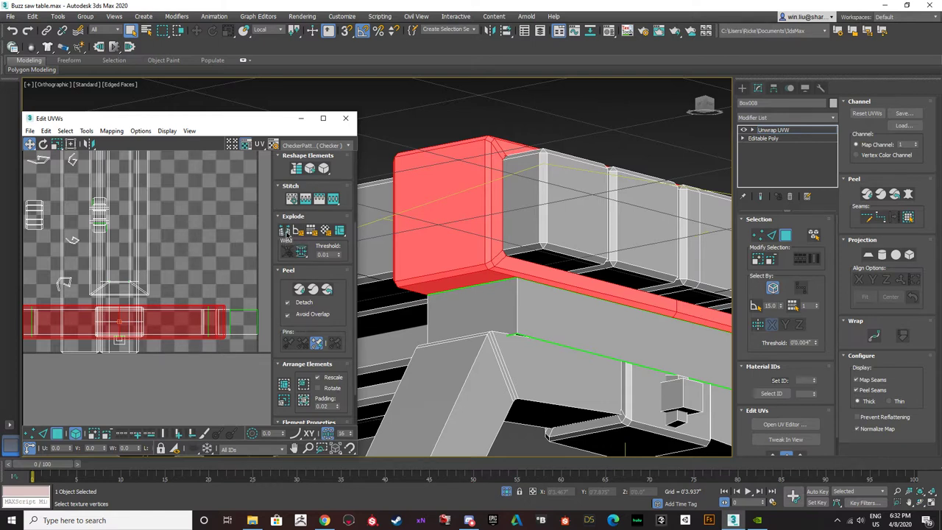
pyautogui.scroll(-2, 293, 312)
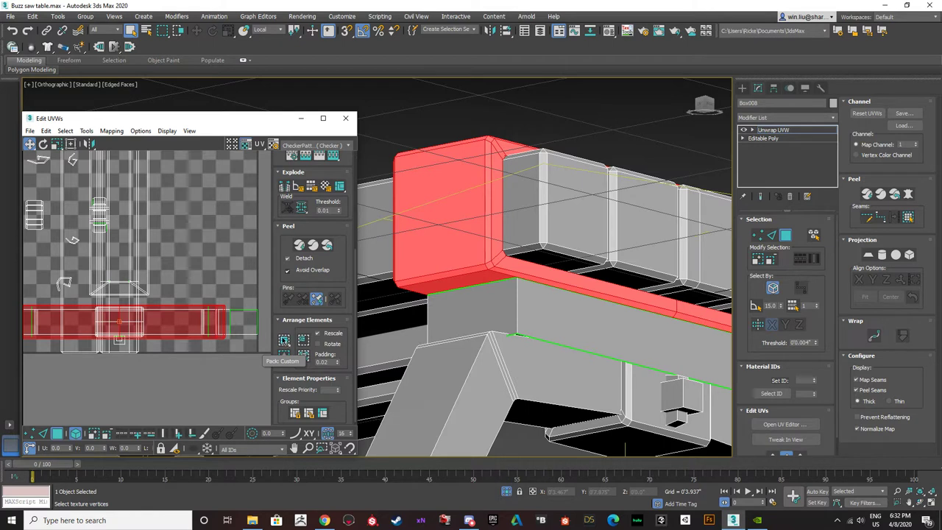
pyautogui.scroll(2, 290, 309)
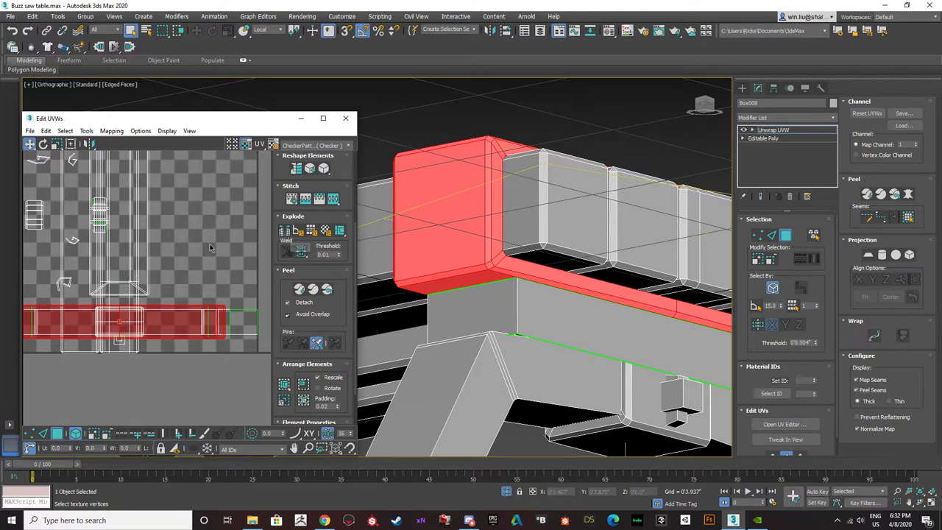
# - Select the support beam under the tabletop on the model to check its UV element, then clear the selection
pyautogui.click(228, 394)
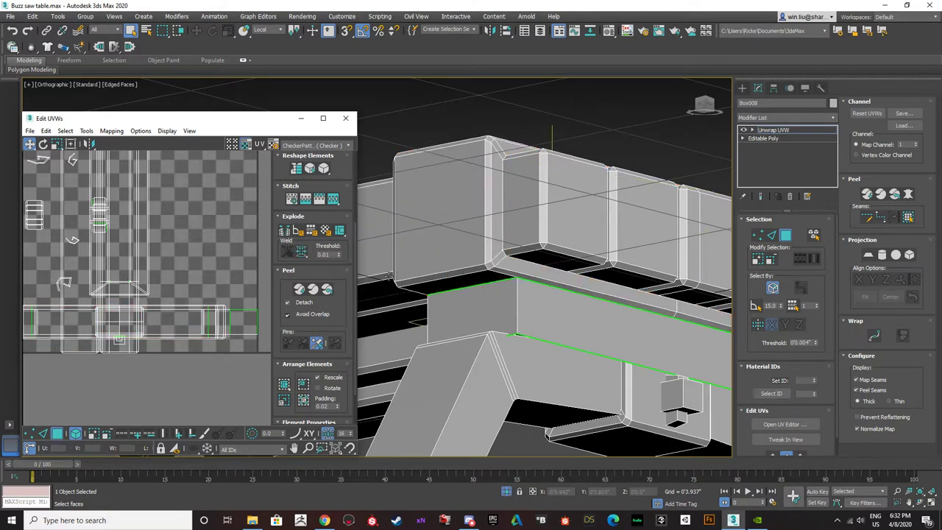
pyautogui.scroll(2, 456, 293)
pyautogui.click(462, 286)
pyautogui.keyDown('ctrl'); pyautogui.click(450, 306); pyautogui.keyUp('ctrl')
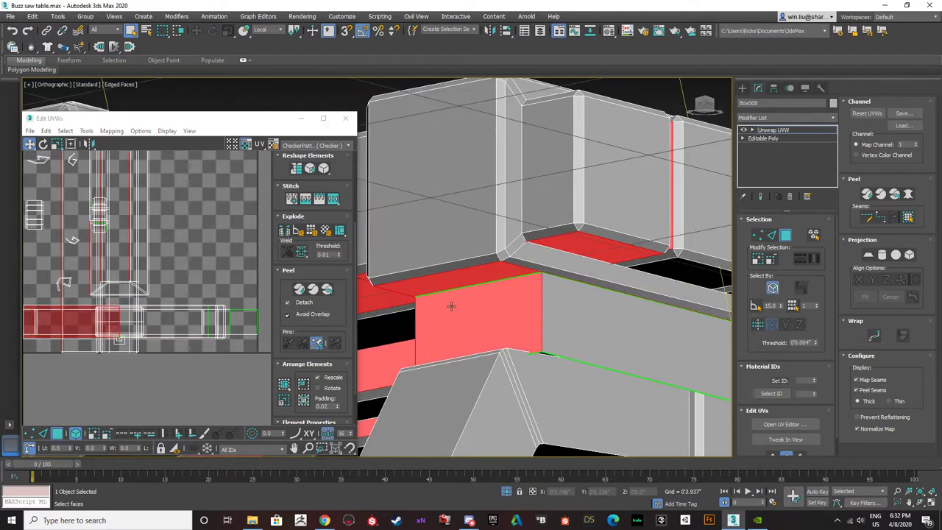
pyautogui.click(122, 408)
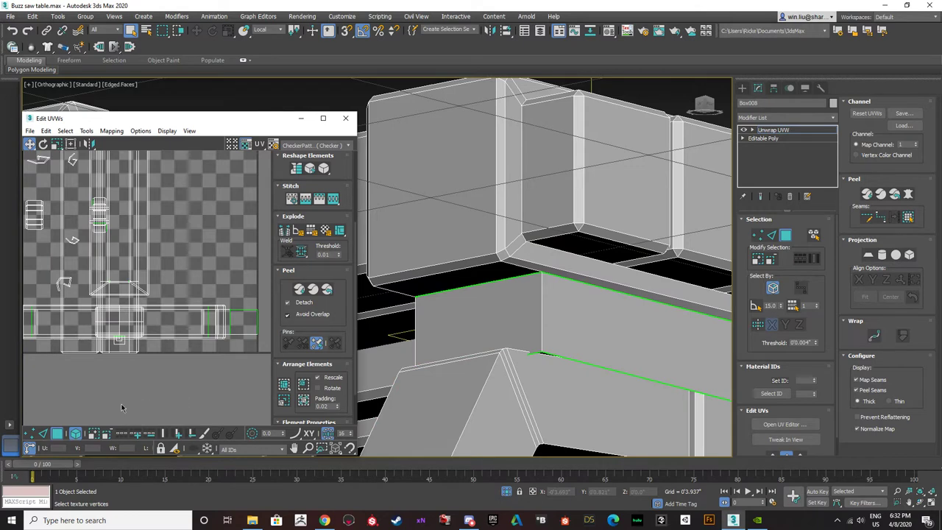
# - Move the leg frame's UV element out of the overlapping stack into the empty space beside the checker tile
pyautogui.click(235, 322)
pyautogui.moveTo(235, 321); pyautogui.dragTo(99, 219)
pyautogui.scroll(-2, 225, 249)
pyautogui.scroll(-2, 225, 250)
pyautogui.click(121, 249)
pyautogui.scroll(4, 102, 206)
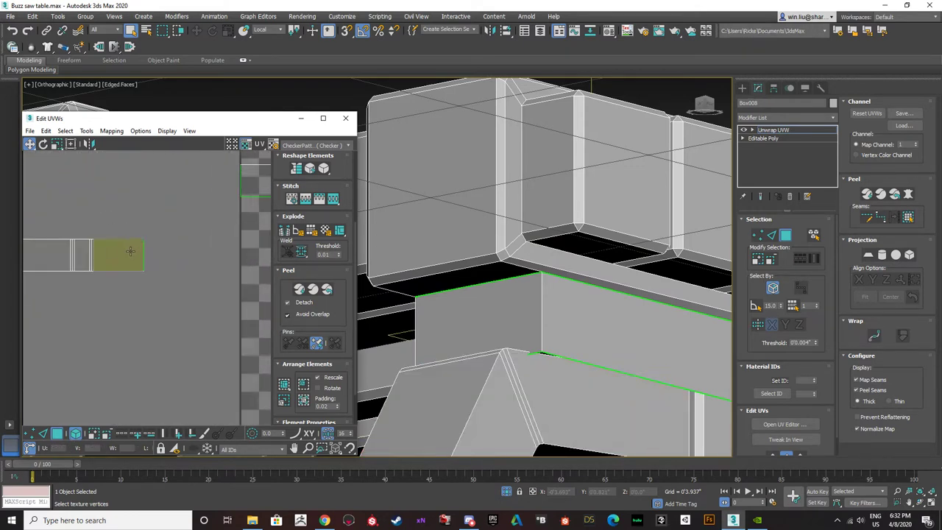
pyautogui.click(125, 257)
# - Clear the leg frame selection and examine the seams around the legs and their undersides on the model
pyautogui.scroll(-1, 391, 306)
pyautogui.scroll(-3, 456, 320)
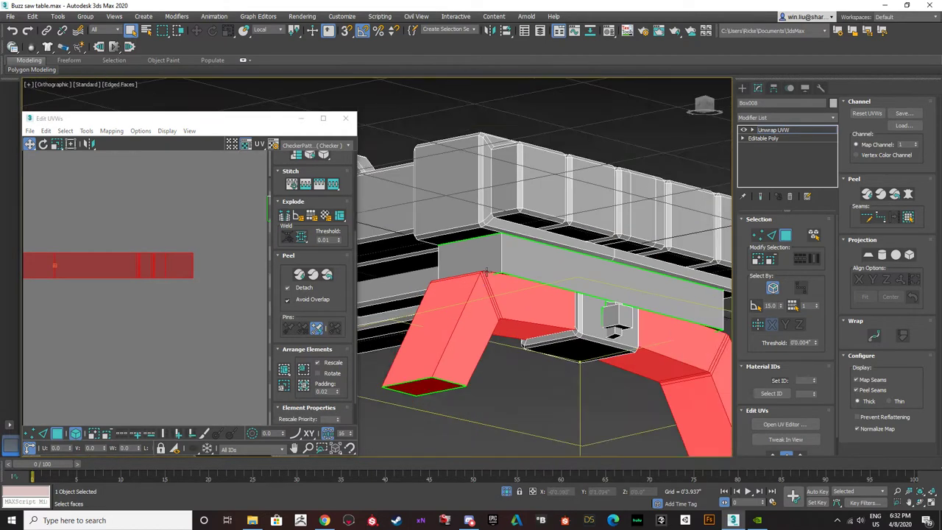
pyautogui.moveTo(444, 410); pyautogui.dragTo(462, 340, button='middle')
pyautogui.scroll(2, 461, 341)
pyautogui.click(461, 319)
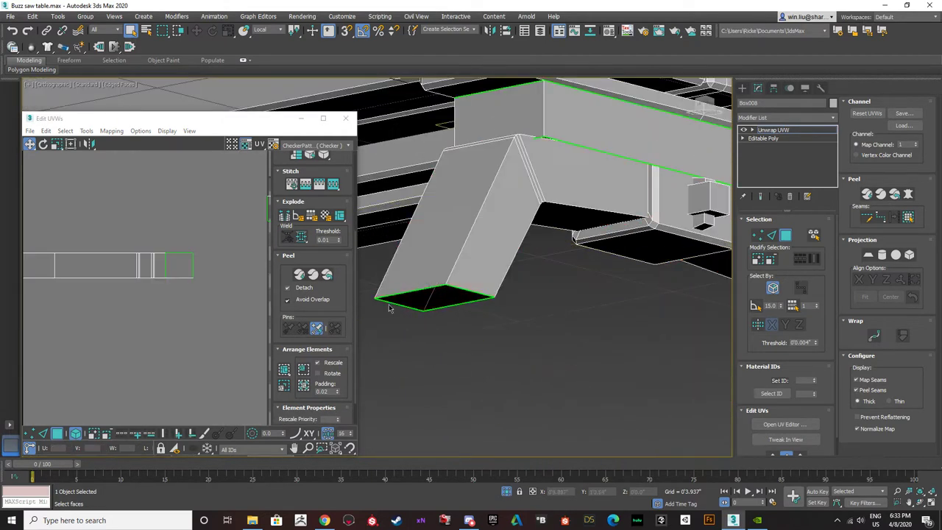
pyautogui.scroll(-4, 442, 311)
pyautogui.scroll(6, 460, 374)
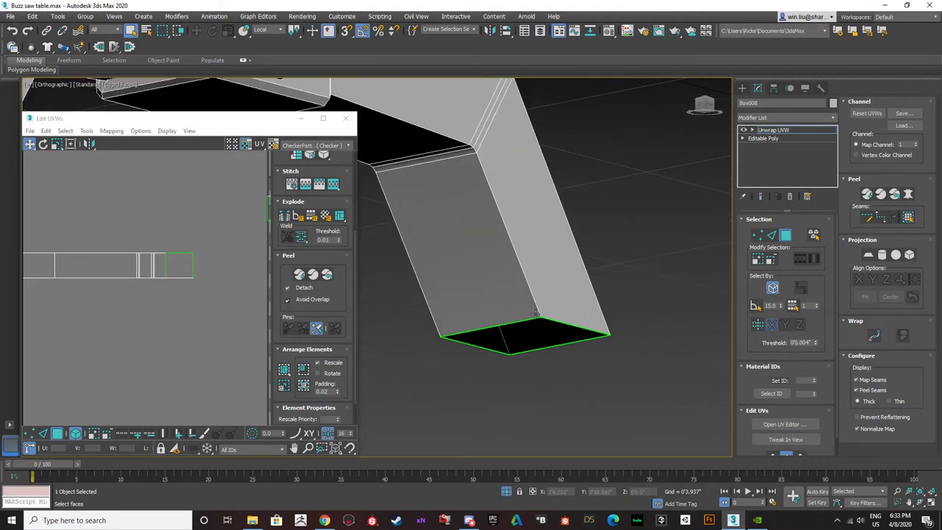
pyautogui.scroll(-5, 516, 315)
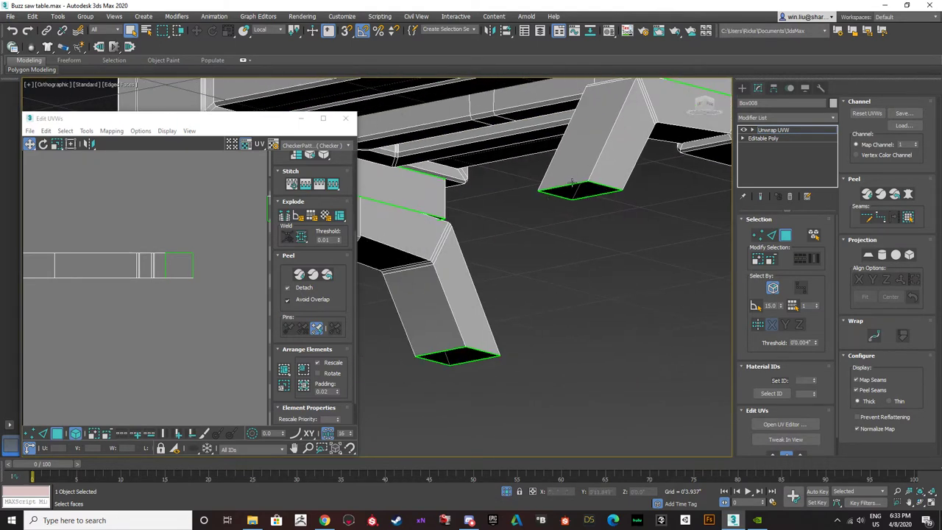
pyautogui.moveTo(369, 274); pyautogui.dragTo(508, 293, button='middle')
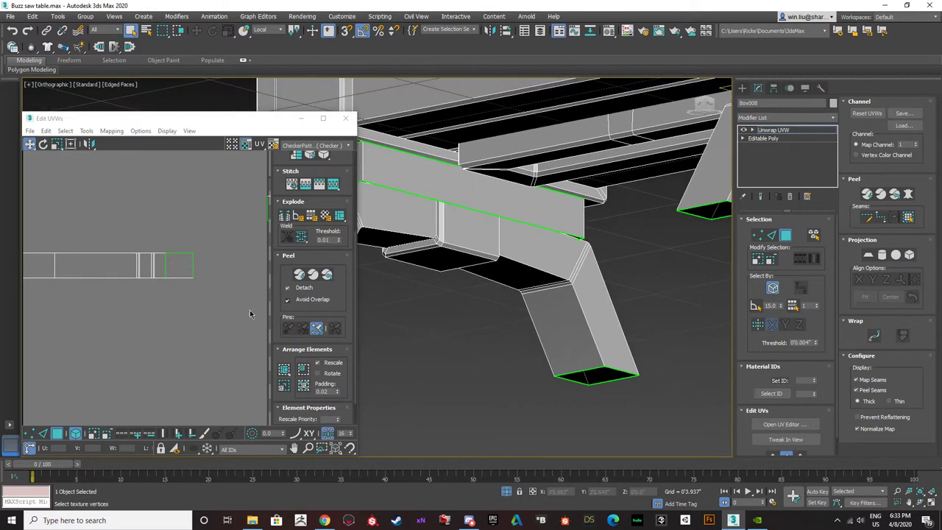
# - Switch to edge selection and pick the leg frame's lower inner edge on the model to locate it in the UV layout
pyautogui.click(42, 434)
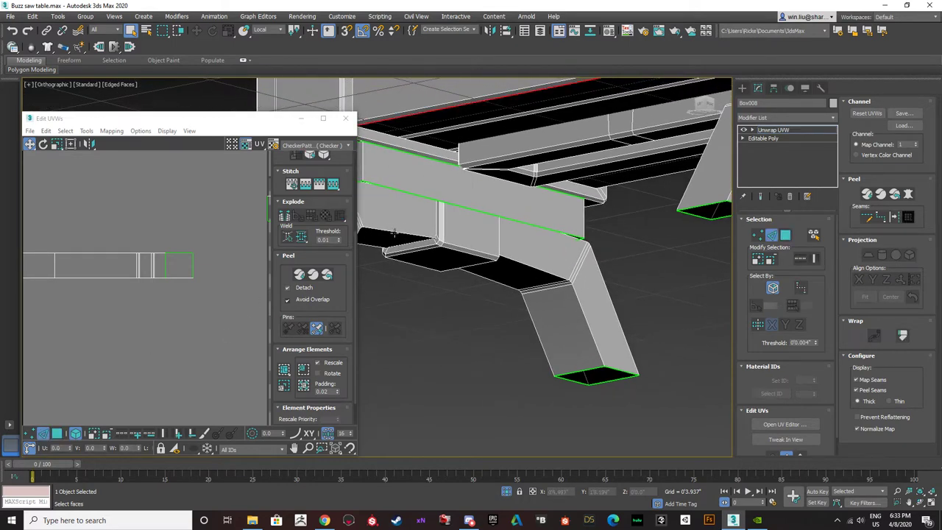
pyautogui.click(395, 233)
pyautogui.scroll(-3, 406, 266)
pyautogui.scroll(3, 616, 203)
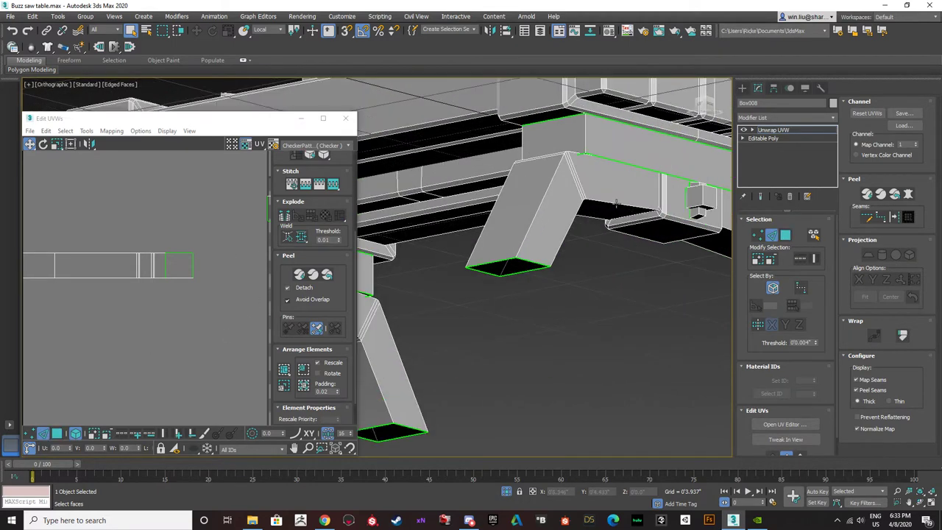
pyautogui.click(616, 204)
pyautogui.moveTo(130, 391); pyautogui.dragTo(243, 380, button='middle')
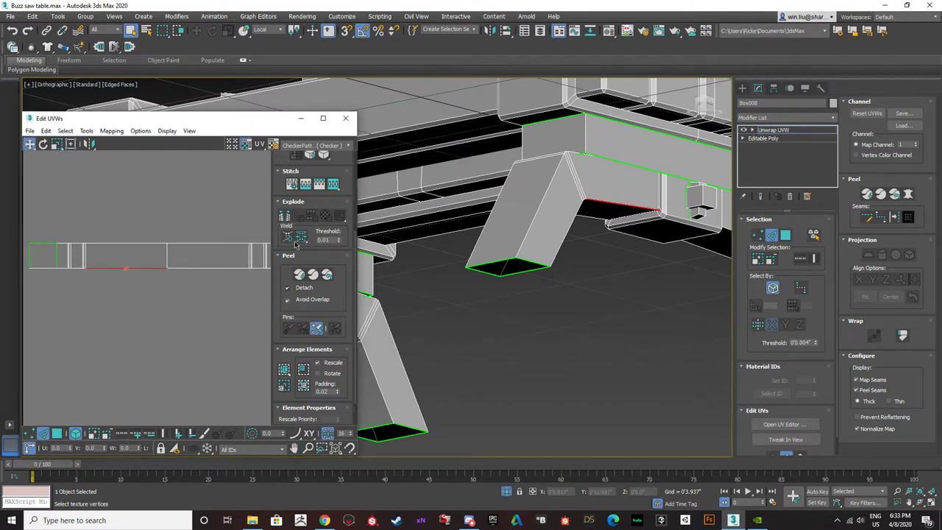
pyautogui.click(142, 333)
pyautogui.scroll(1, 177, 259)
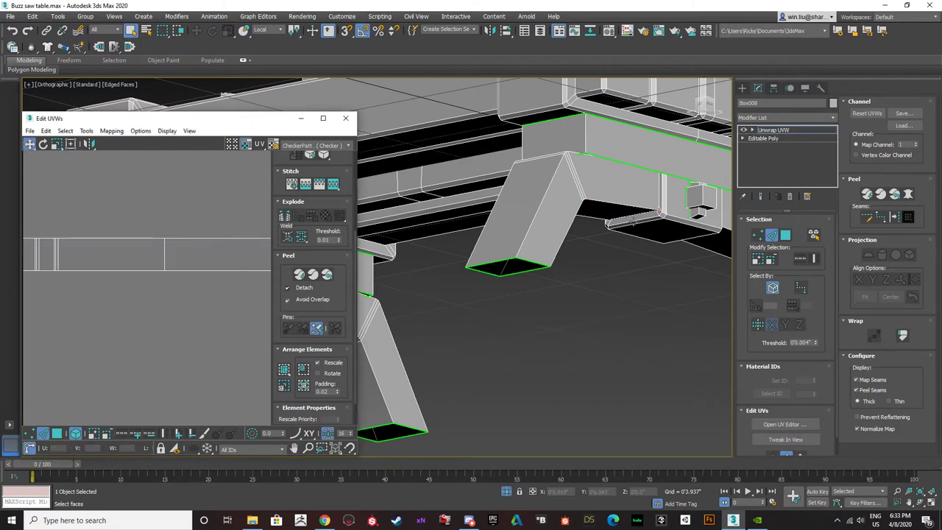
# - Select the full edge loop along the leg frame's lower inner side and break it into a seam
pyautogui.click(622, 205)
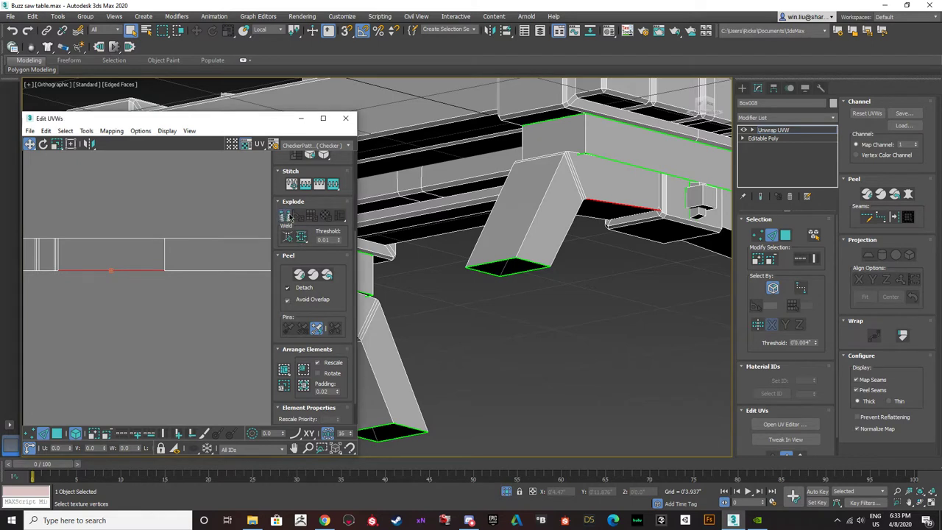
pyautogui.click(207, 354)
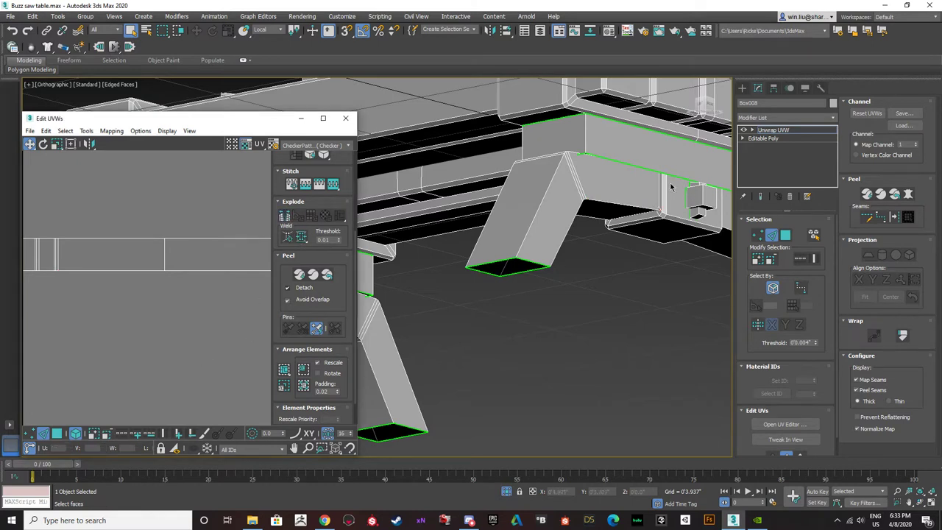
pyautogui.doubleClick(609, 201)
pyautogui.click(284, 215)
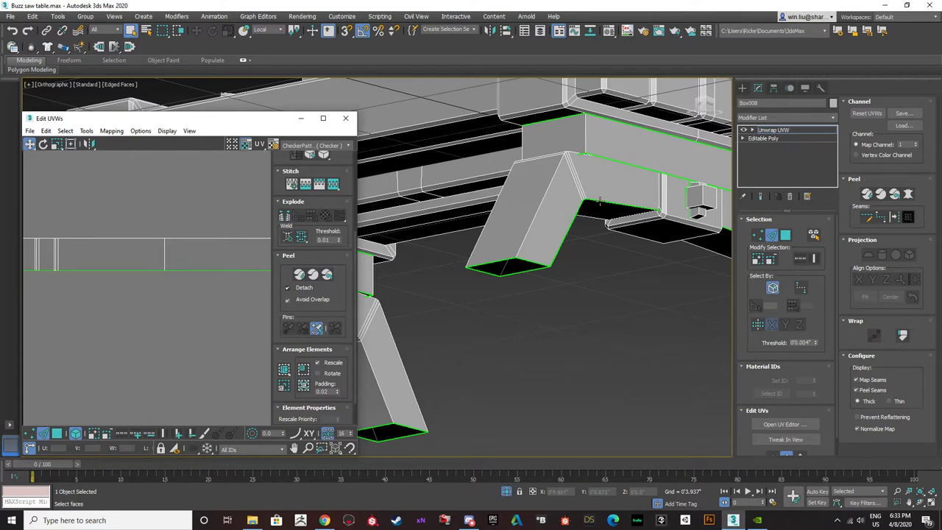
pyautogui.keyDown('alt'); pyautogui.moveTo(653, 216); pyautogui.dragTo(567, 226, button='middle'); pyautogui.keyUp('alt')
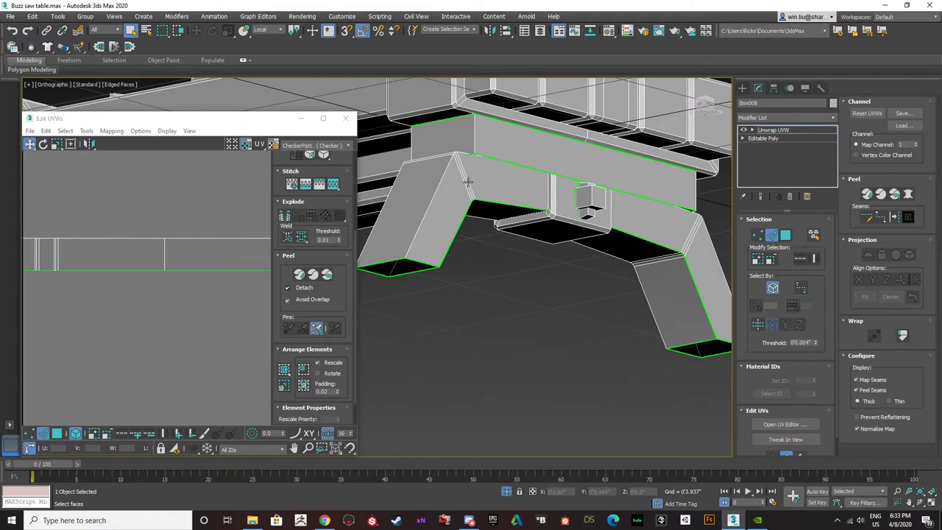
# - Turn off element selection and move the broken lower edge segment upward inside the leg frame's UV strip
pyautogui.click(156, 270)
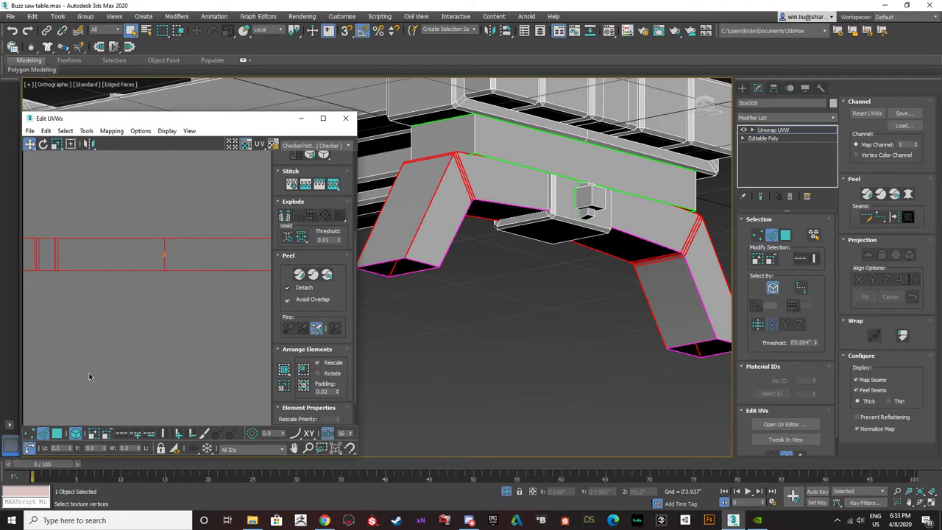
pyautogui.click(60, 408)
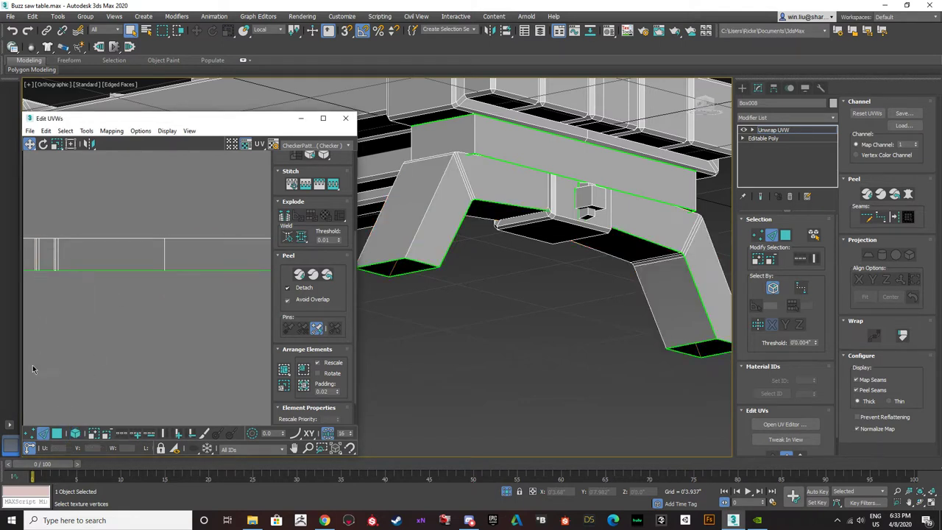
pyautogui.moveTo(101, 270); pyautogui.dragTo(104, 252)
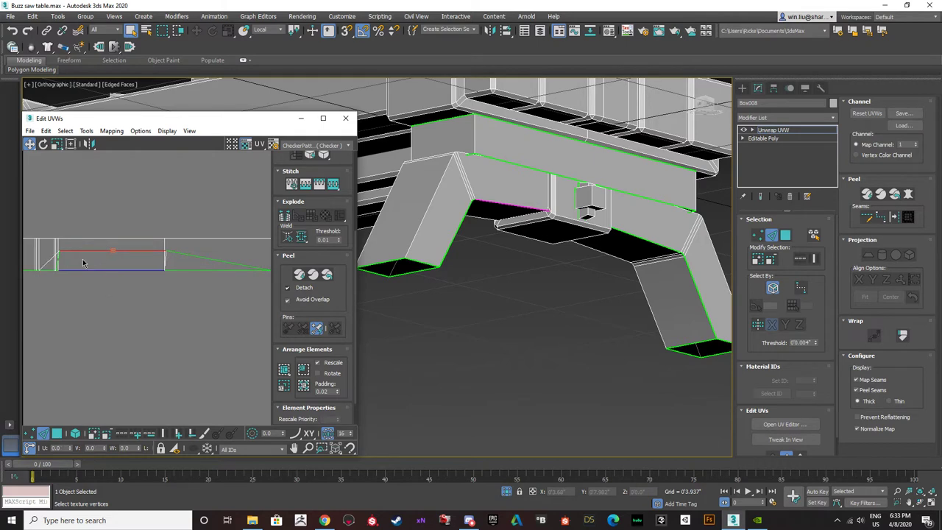
pyautogui.click(84, 288)
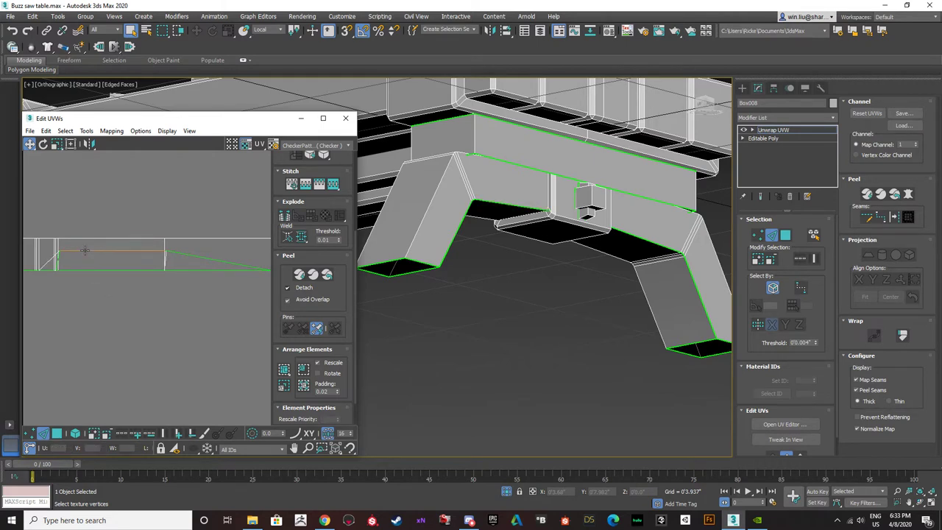
pyautogui.click(85, 251)
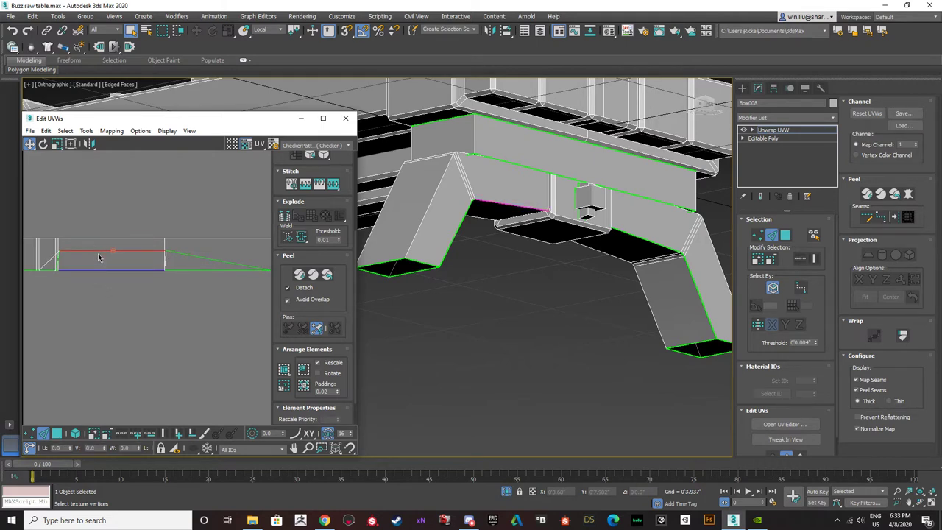
pyautogui.scroll(6, 537, 184)
pyautogui.scroll(3, 488, 198)
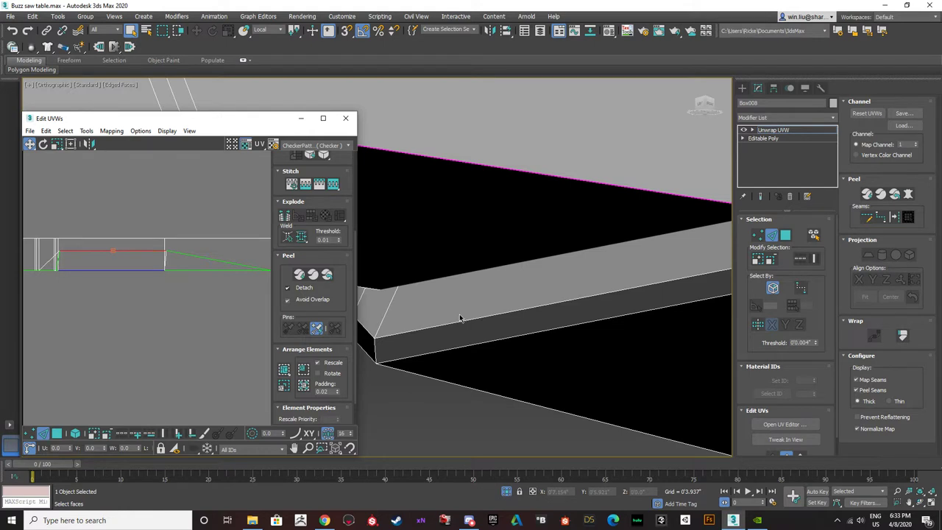
# - Move the raised edge segment partway back down toward its matching seam edge and reselect it
pyautogui.click(170, 258)
pyautogui.doubleClick(155, 252)
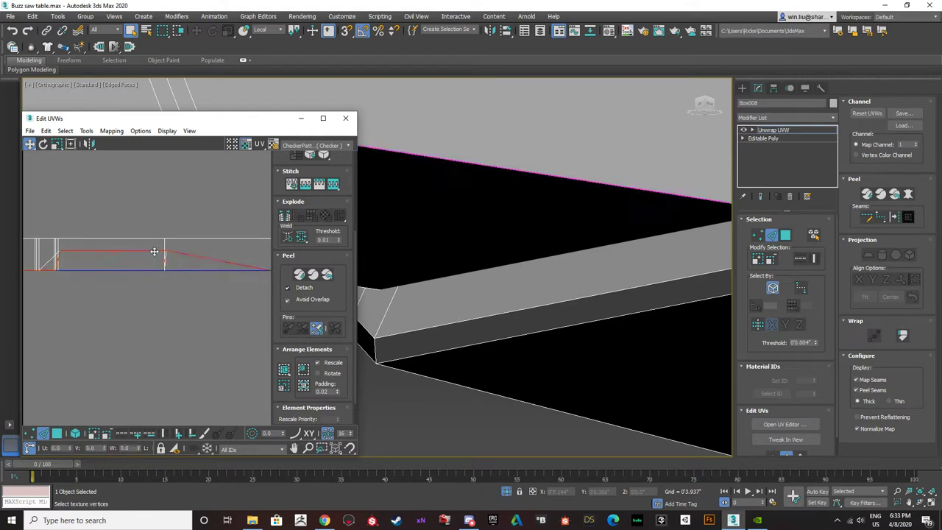
pyautogui.click(171, 300)
pyautogui.click(150, 251)
pyautogui.moveTo(148, 251); pyautogui.dragTo(148, 261)
pyautogui.click(146, 269)
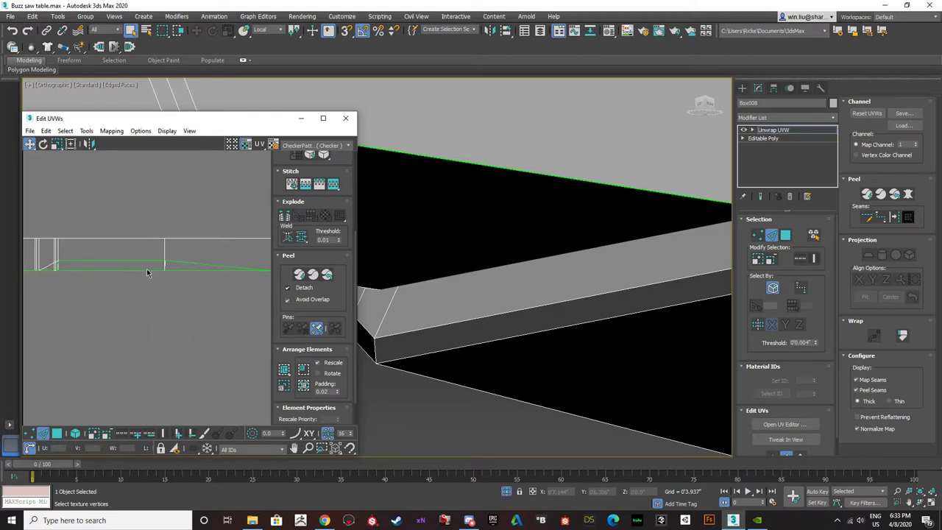
pyautogui.click(144, 259)
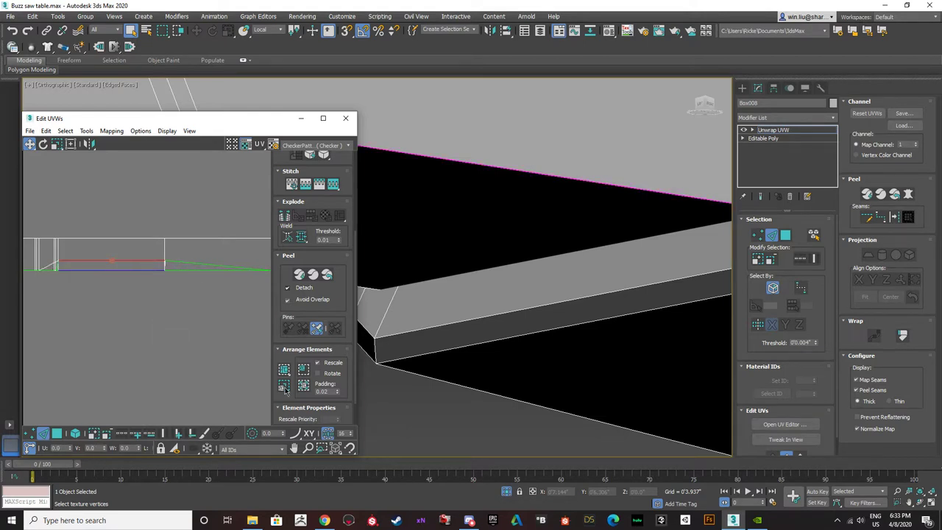
# - Stitch the raised lower edge segment back to its target seam in the leg frame's UV strip and clear the selection
pyautogui.scroll(2, 293, 258)
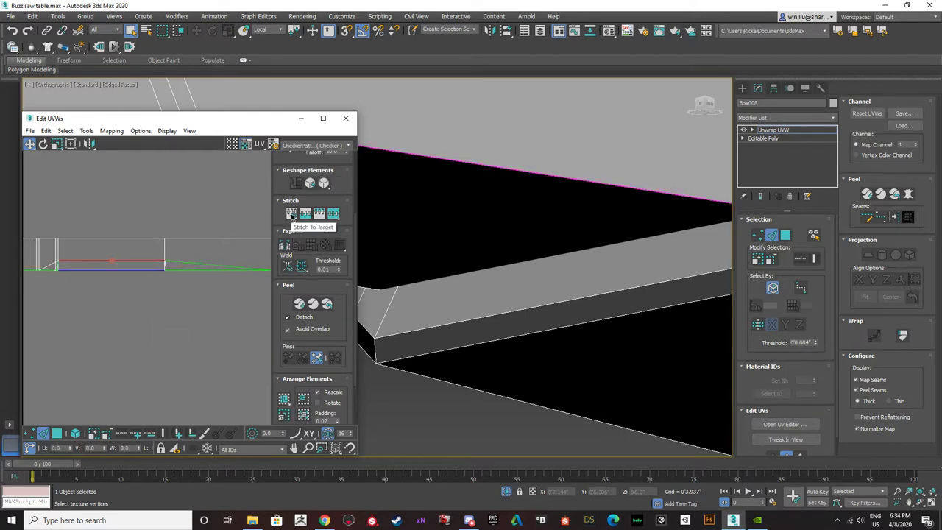
pyautogui.click(292, 214)
pyautogui.click(140, 322)
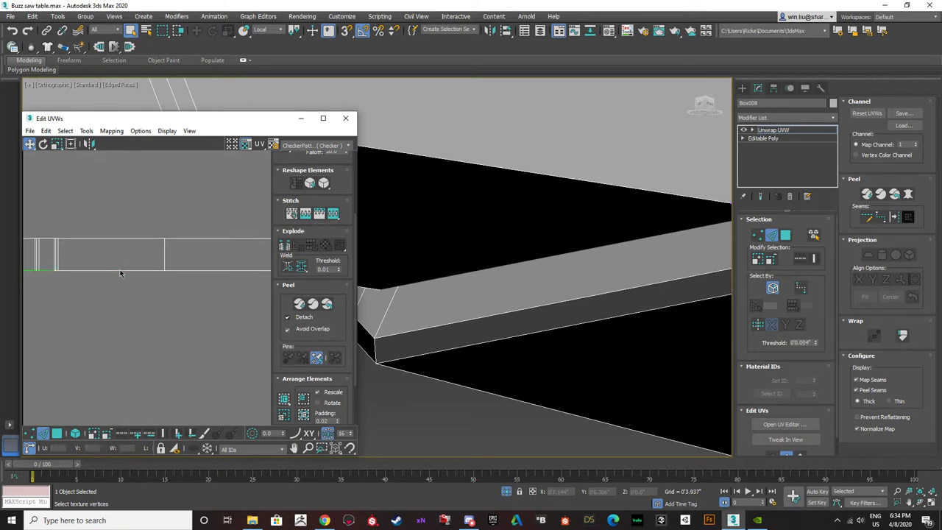
# - Select the leg frame's lower inner edge segment on the model again and break it into a seam
pyautogui.scroll(-6, 369, 261)
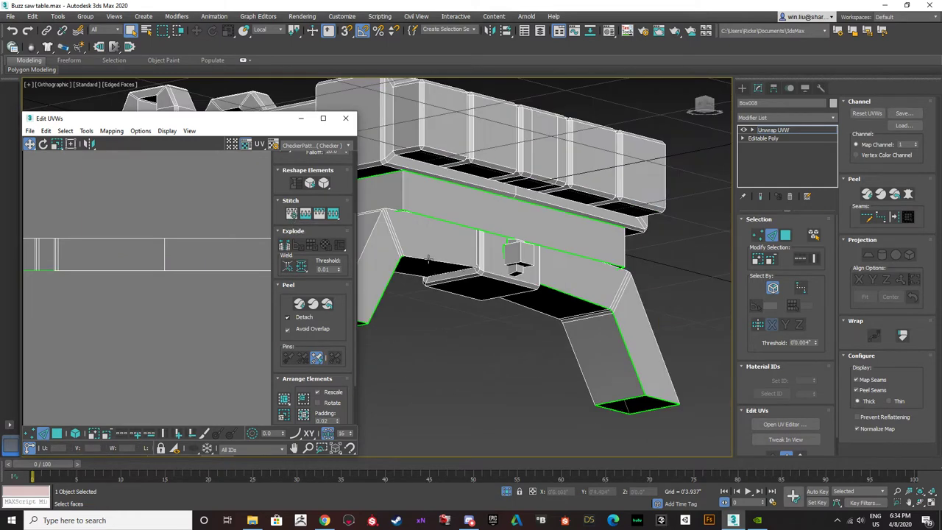
pyautogui.click(427, 260)
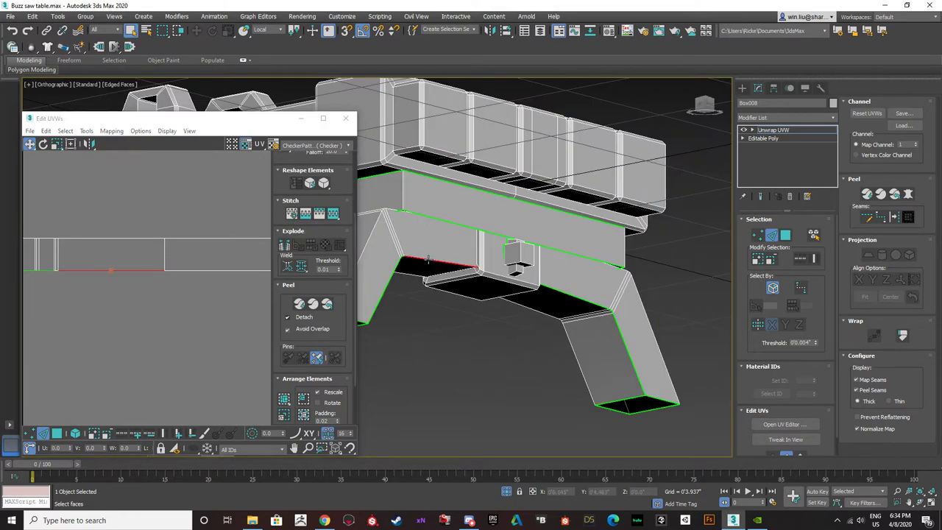
pyautogui.click(283, 246)
pyautogui.click(298, 215)
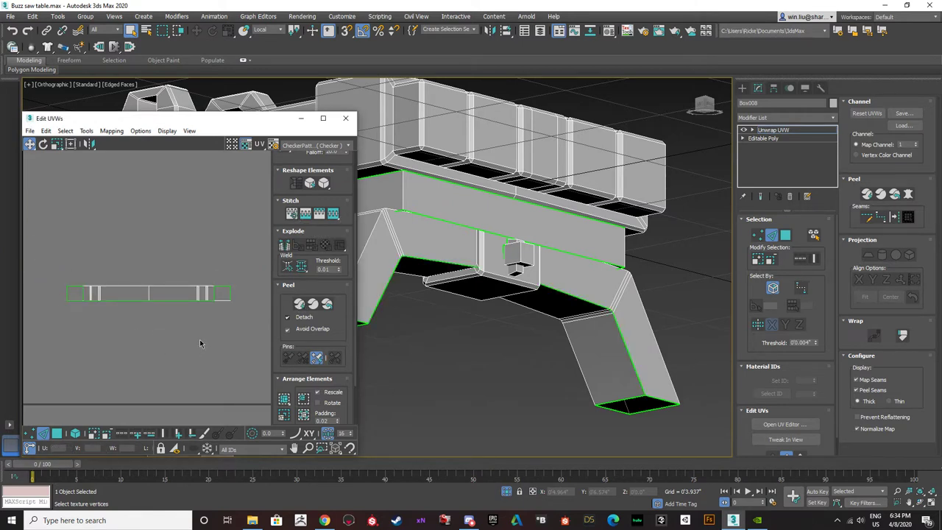
# - Examine the leg frame's lower inner edges and existing seams on the model from several angles
pyautogui.moveTo(460, 291); pyautogui.dragTo(474, 291, button='middle')
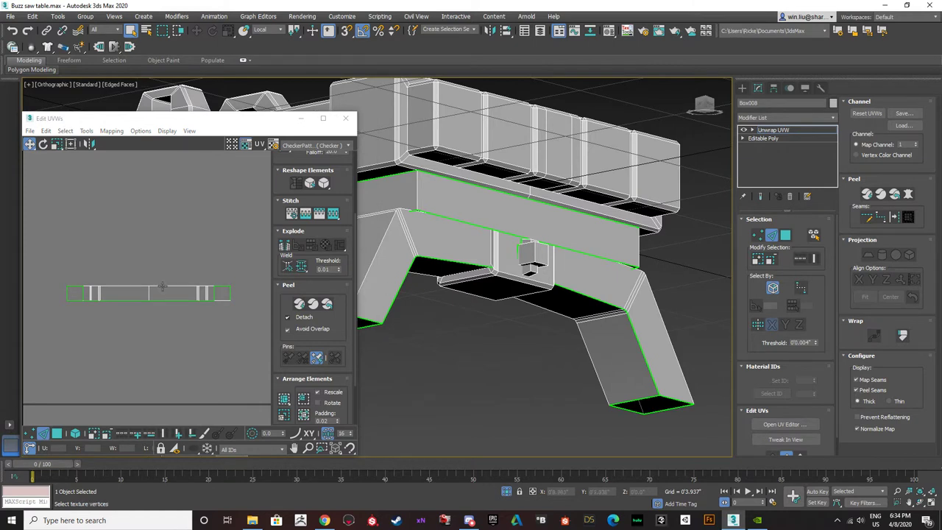
pyautogui.click(469, 520)
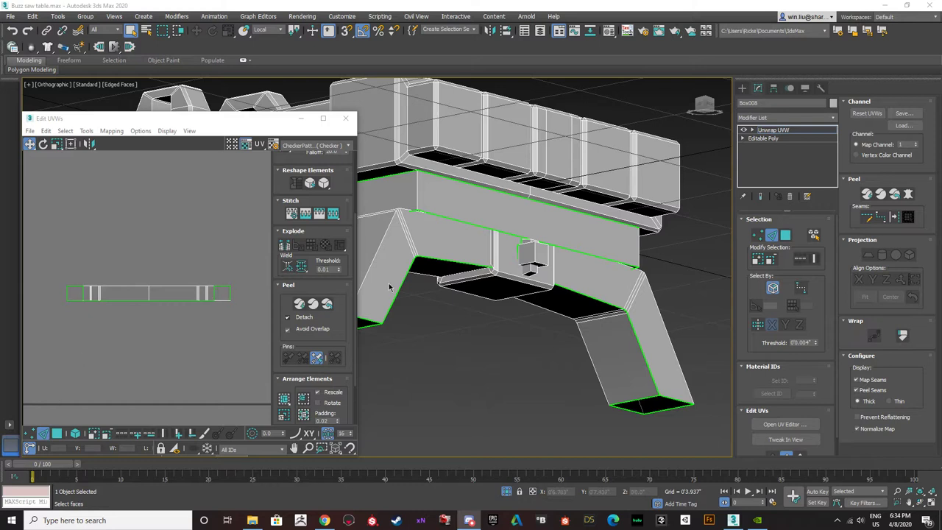
pyautogui.keyDown('alt'); pyautogui.moveTo(430, 273); pyautogui.dragTo(485, 287, button='middle'); pyautogui.keyUp('alt')
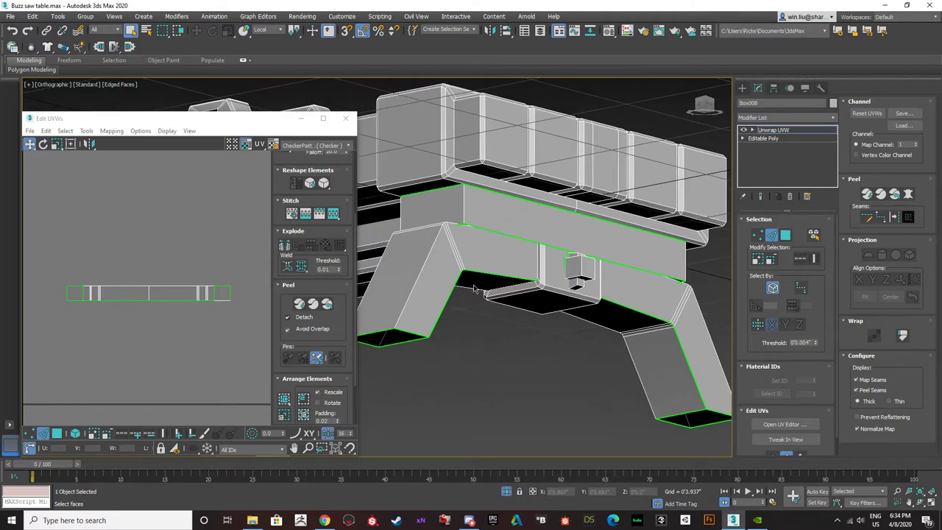
pyautogui.click(477, 276)
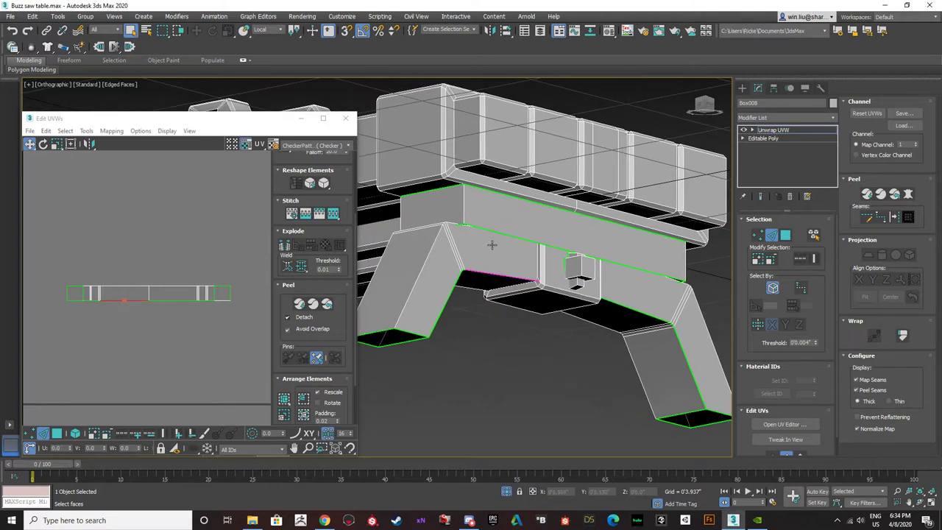
pyautogui.click(472, 313)
pyautogui.doubleClick(470, 271)
pyautogui.moveTo(465, 260); pyautogui.dragTo(453, 329, button='middle')
pyautogui.click(405, 262)
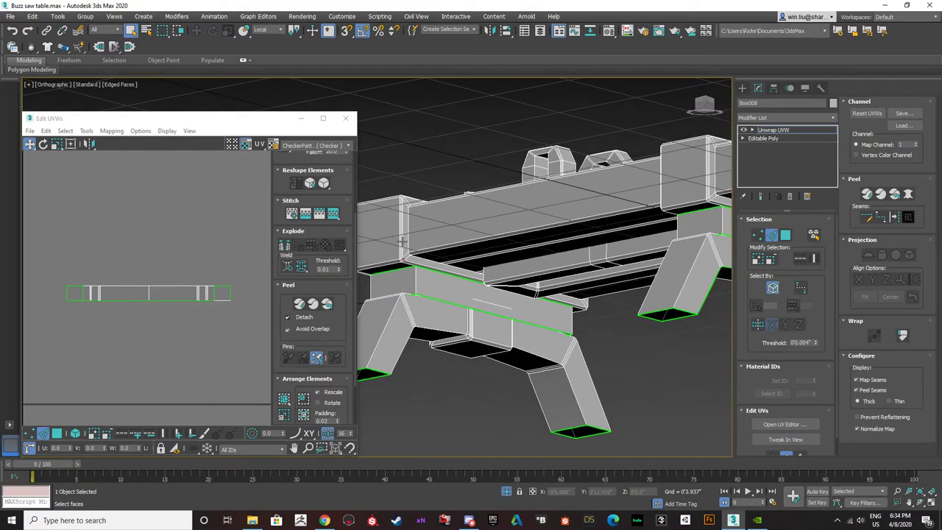
pyautogui.doubleClick(402, 242)
pyautogui.scroll(-2, 453, 283)
pyautogui.moveTo(479, 282); pyautogui.dragTo(476, 377, button='middle')
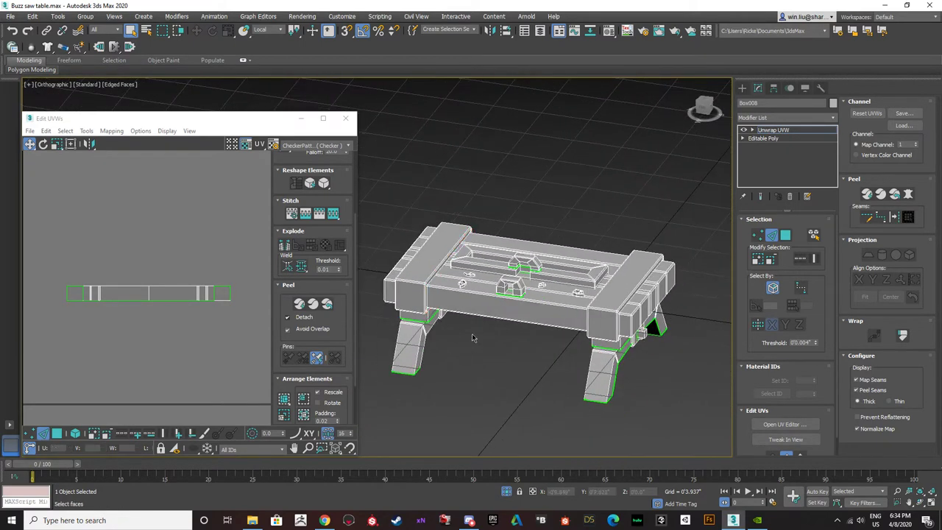
# - Switch to polygon selection by element and check the planks and leg frames for their matching UV shells
pyautogui.click(786, 235)
pyautogui.click(813, 235)
pyautogui.click(527, 307)
pyautogui.click(553, 286)
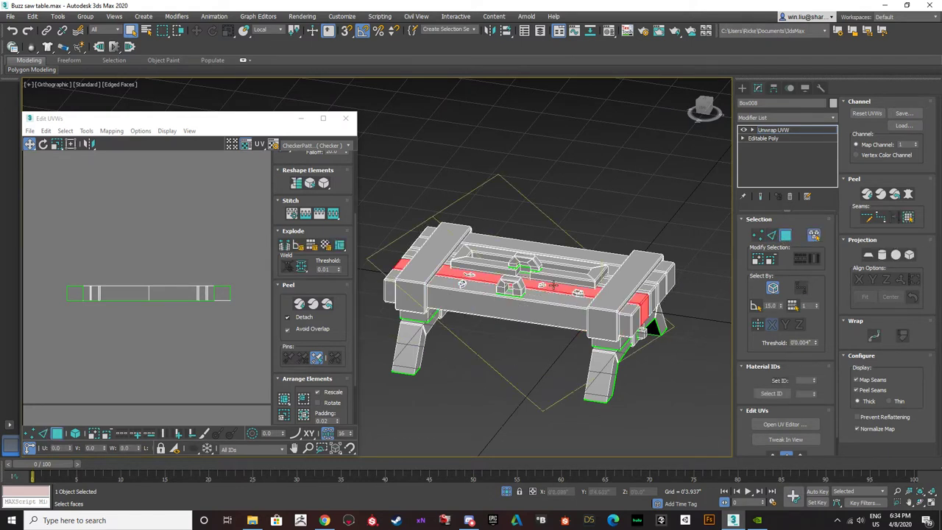
pyautogui.click(603, 280)
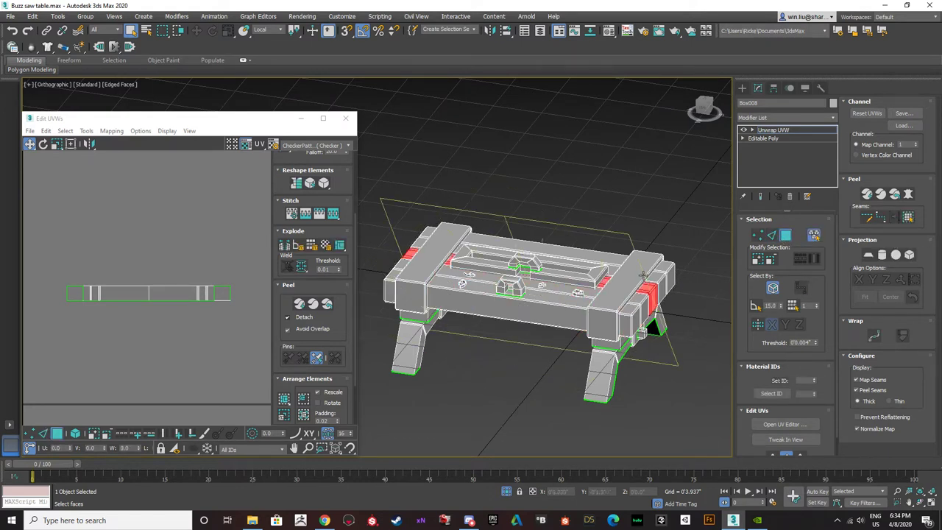
pyautogui.click(437, 260)
pyautogui.click(415, 344)
pyautogui.click(617, 359)
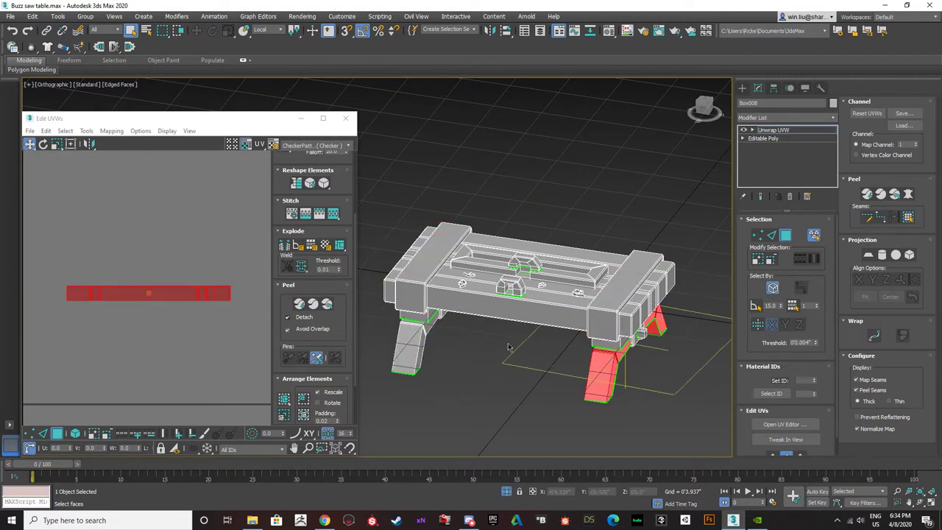
pyautogui.click(154, 256)
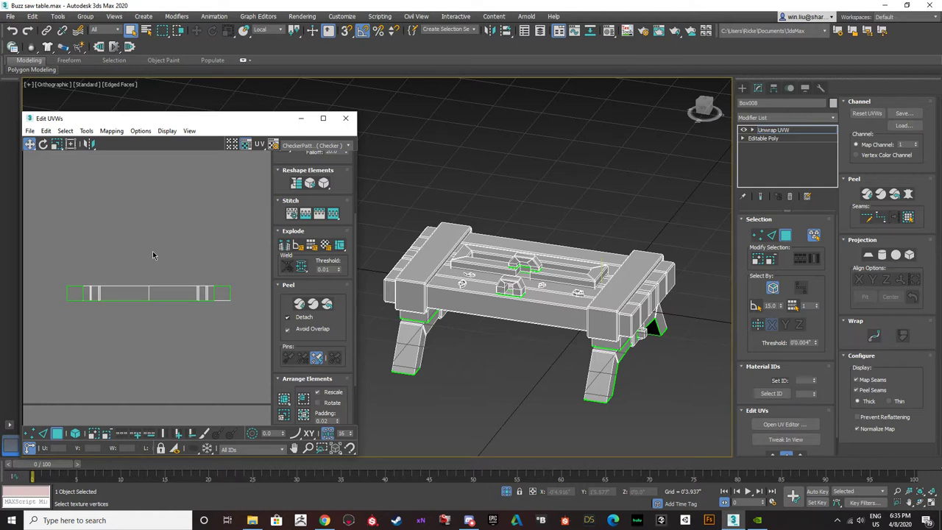
pyautogui.click(614, 355)
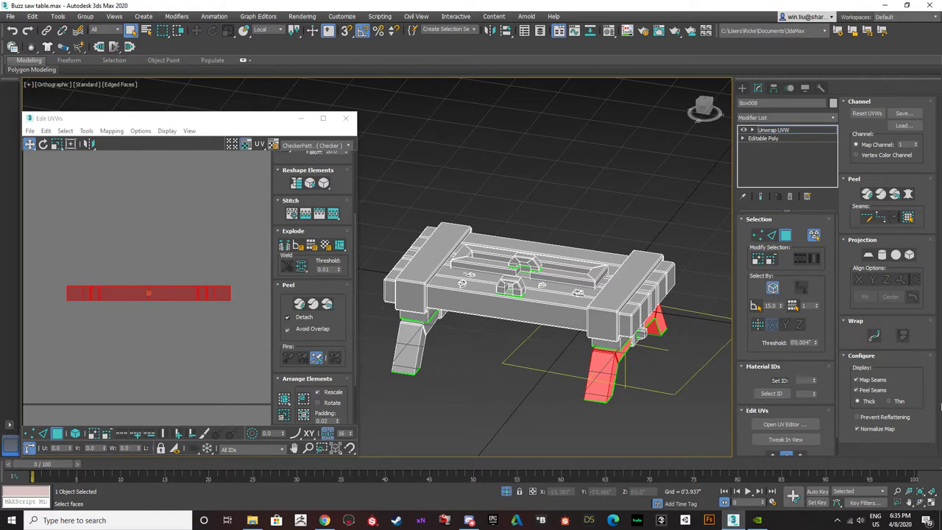
# - Select the leg frame's long corner edges along its upper and lower sides and break them into seams
pyautogui.keyDown('alt'); pyautogui.moveTo(535, 381); pyautogui.dragTo(432, 273, button='middle'); pyautogui.keyUp('alt')
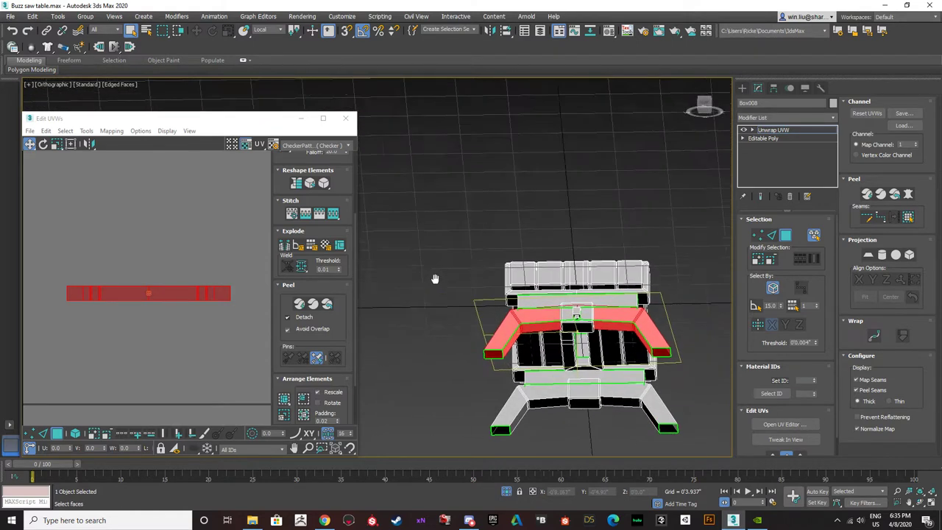
pyautogui.scroll(6, 505, 312)
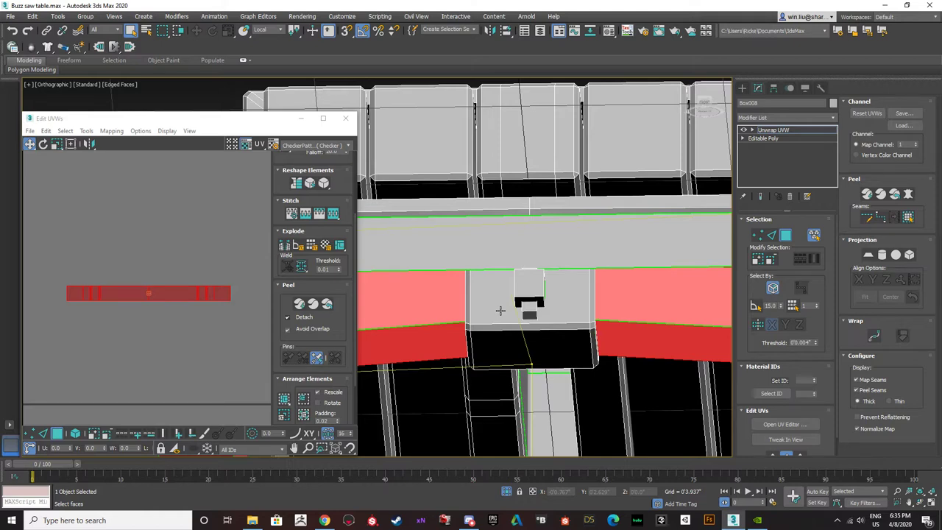
pyautogui.click(772, 235)
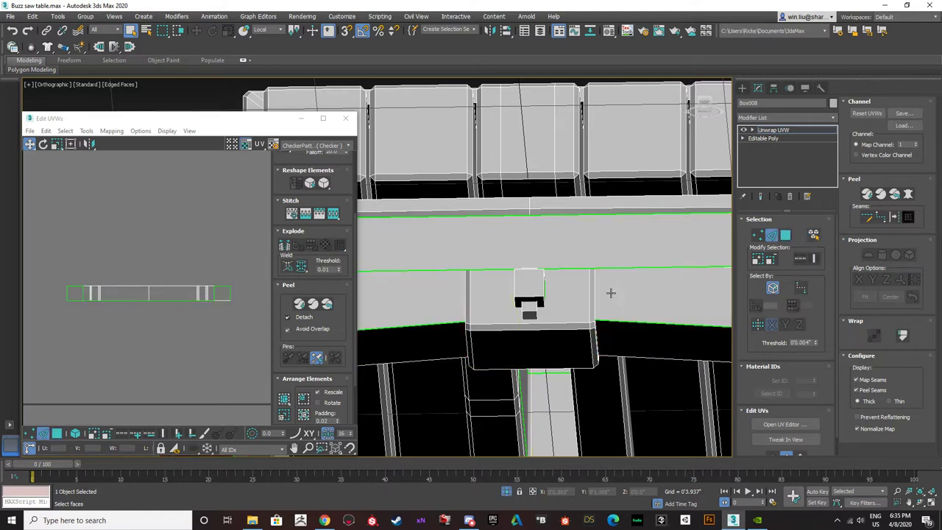
pyautogui.keyDown('alt'); pyautogui.moveTo(611, 293); pyautogui.dragTo(553, 268, button='middle'); pyautogui.keyUp('alt')
pyautogui.click(447, 260)
pyautogui.click(453, 289)
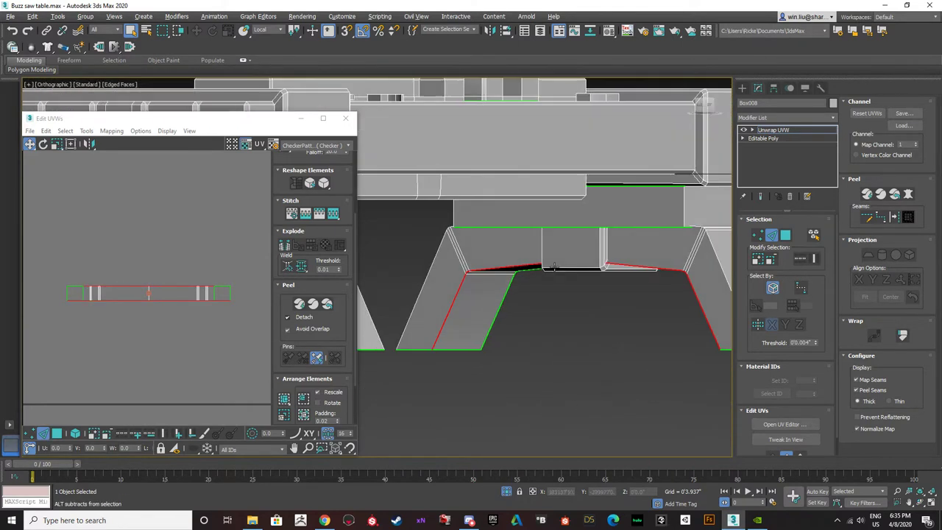
pyautogui.keyDown('ctrl'); pyautogui.click(715, 247); pyautogui.keyUp('ctrl')
pyautogui.keyDown('ctrl'); pyautogui.click(434, 263); pyautogui.keyUp('ctrl')
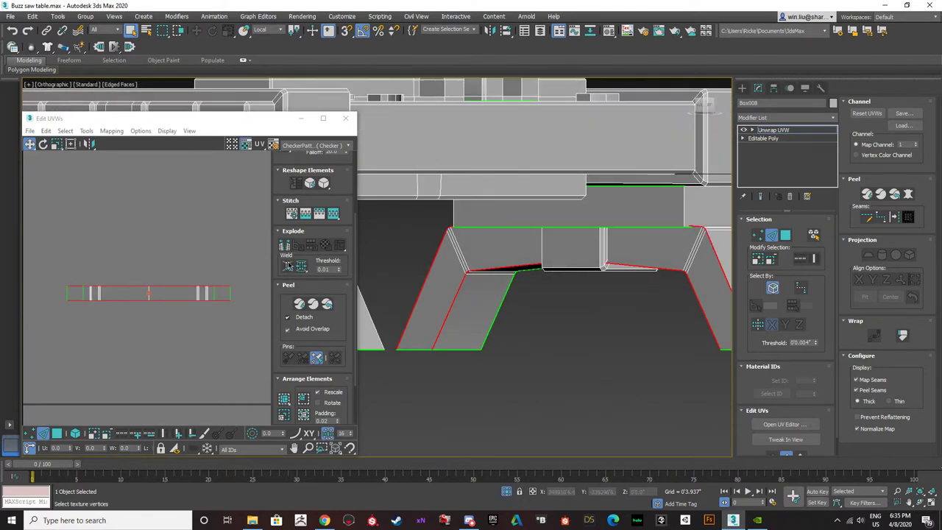
pyautogui.click(182, 349)
# - With polygon element selection on, move the leg frame's separated outer and inner strips above the remaining UV shells
pyautogui.click(56, 435)
pyautogui.click(75, 433)
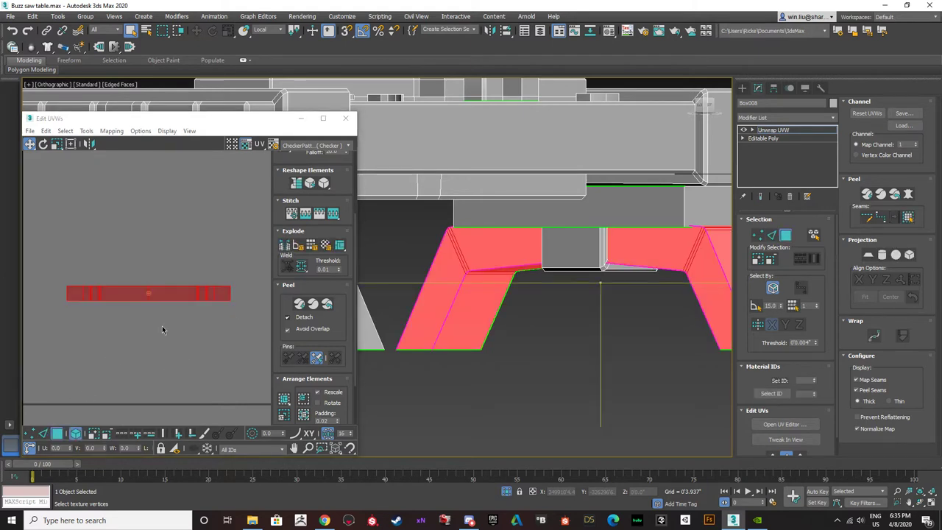
pyautogui.click(187, 328)
pyautogui.moveTo(166, 290); pyautogui.dragTo(167, 238)
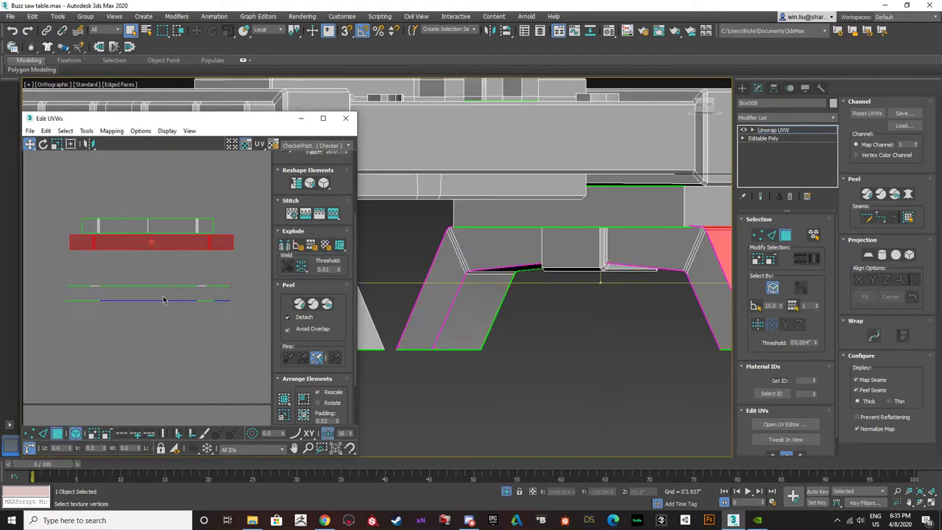
# - Select the two remaining side shells of the leg frame and relax them with Relax By Polygon Angles
pyautogui.moveTo(243, 313); pyautogui.dragTo(57, 274)
pyautogui.click(87, 130)
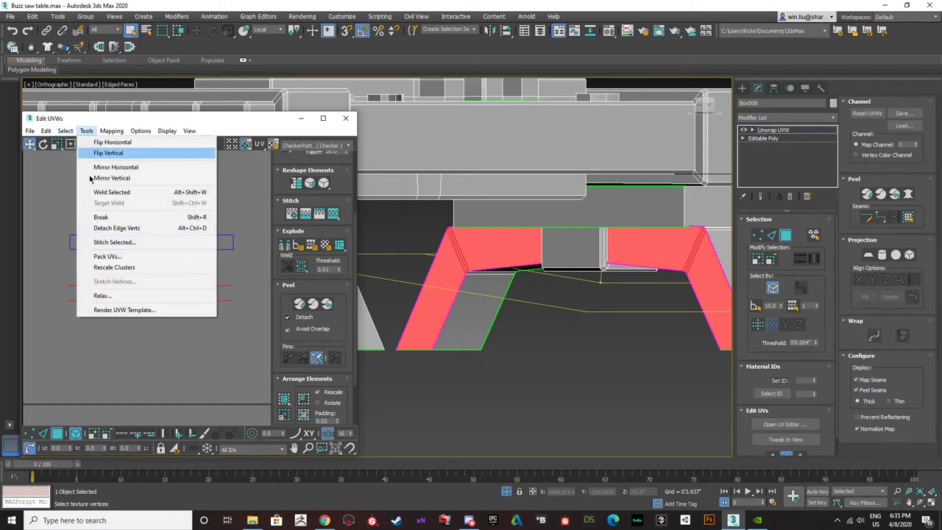
pyautogui.click(103, 295)
pyautogui.click(134, 203)
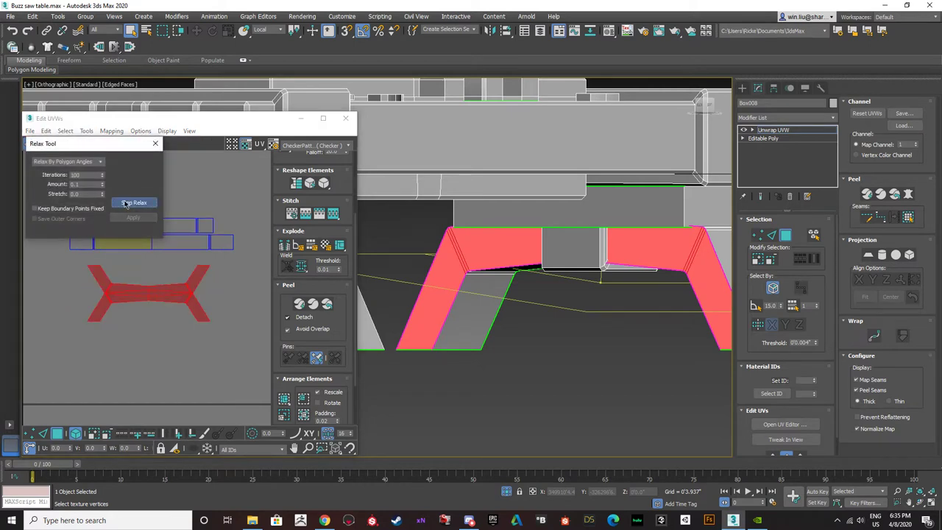
# - Separate the two overlapping side shells vertically and move the shorter inner strip above the longer strip
pyautogui.click(132, 331)
pyautogui.moveTo(124, 290)
pyautogui.mouseDown()
pyautogui.moveTo(130, 296)
pyautogui.moveTo(130, 272)
pyautogui.moveTo(125, 279)
pyautogui.mouseUp()
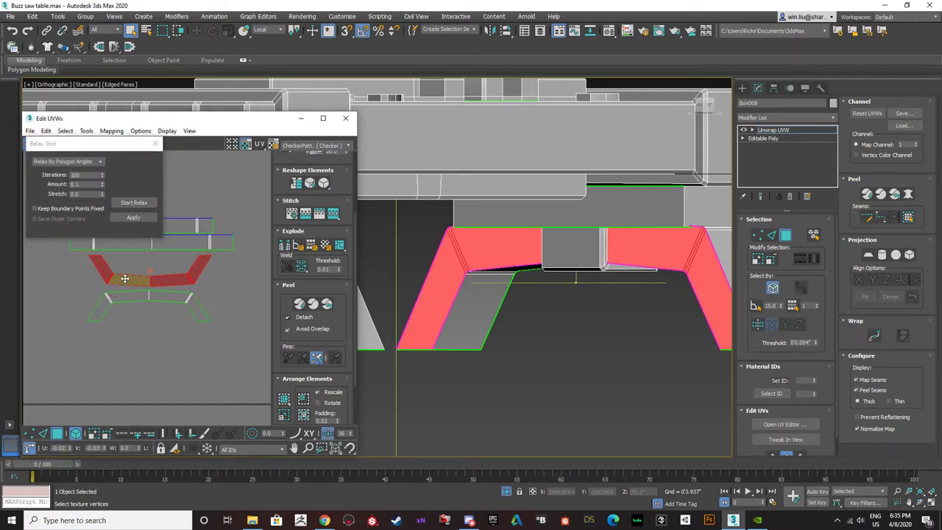
pyautogui.moveTo(144, 244); pyautogui.dragTo(126, 303, button='middle')
pyautogui.moveTo(129, 280); pyautogui.dragTo(130, 270)
# - Try Relax By Polygon Angles on the shorter inner strip and undo it
pyautogui.click(133, 217)
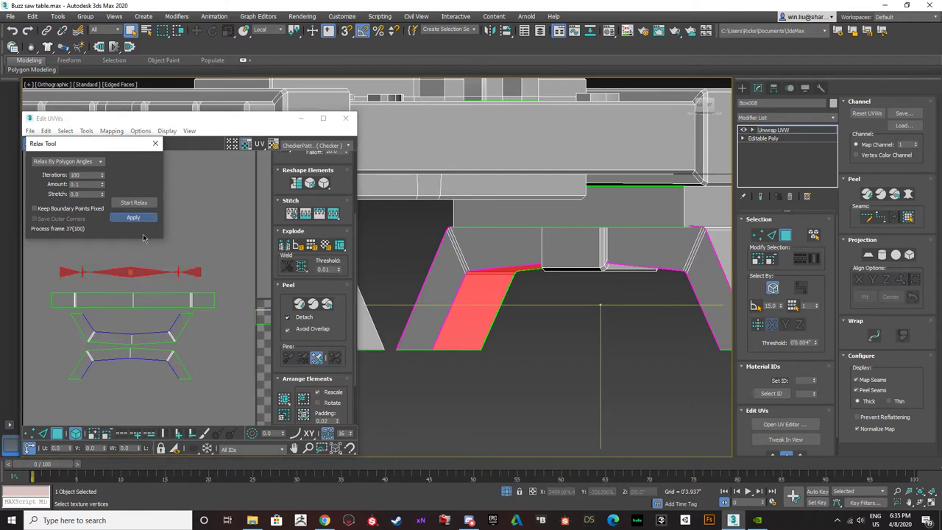
pyautogui.middleClick(184, 276)
pyautogui.hotkey('ctrl', 'z')
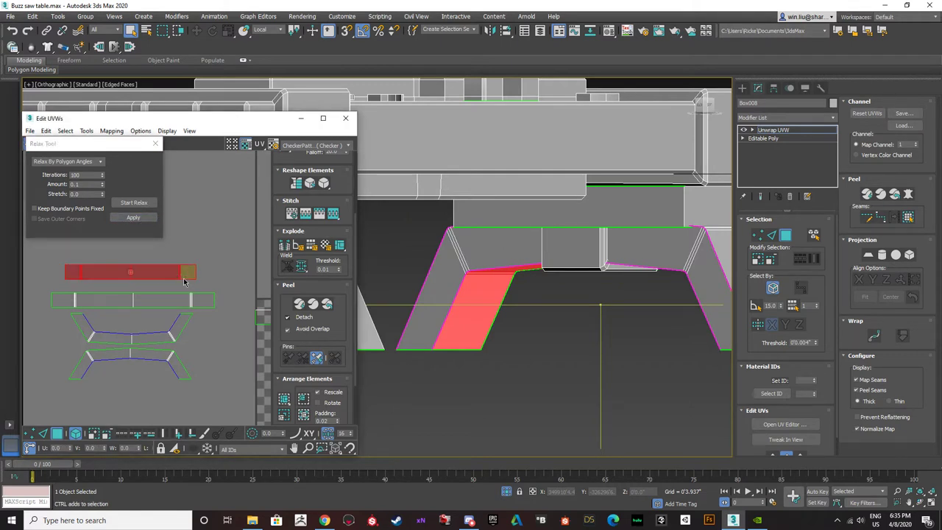
# - Switch to edge selection without elements and select the shorter strip's lower long edge to locate it on the model
pyautogui.click(176, 244)
pyautogui.scroll(3, 115, 274)
pyautogui.click(114, 274)
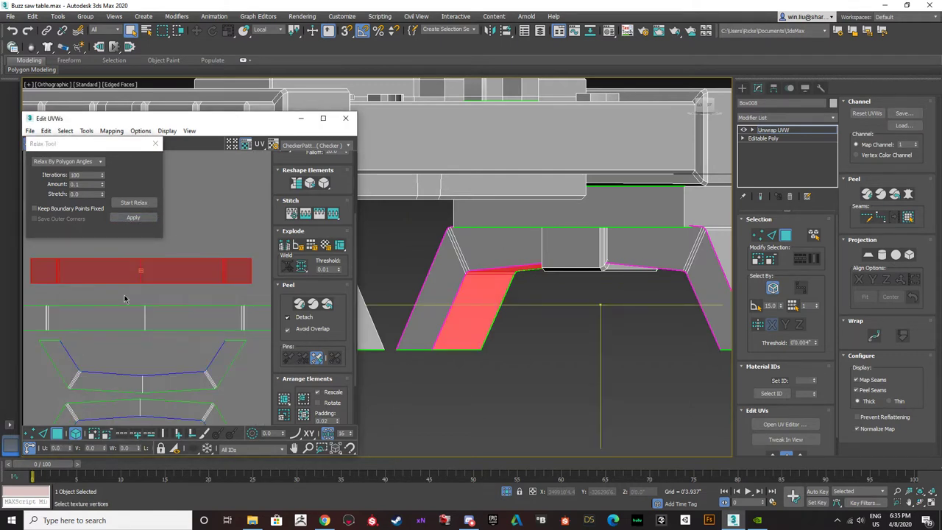
pyautogui.moveTo(126, 298); pyautogui.dragTo(168, 295, button='middle')
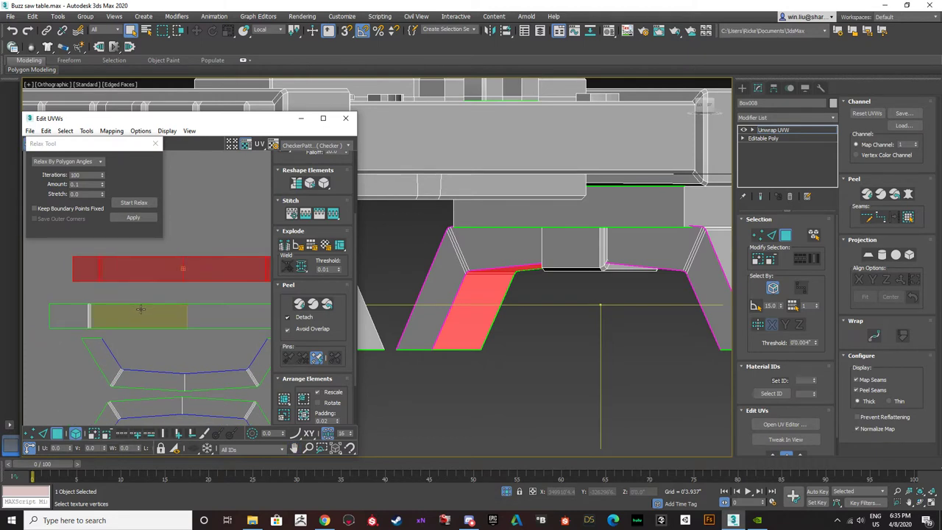
pyautogui.click(45, 434)
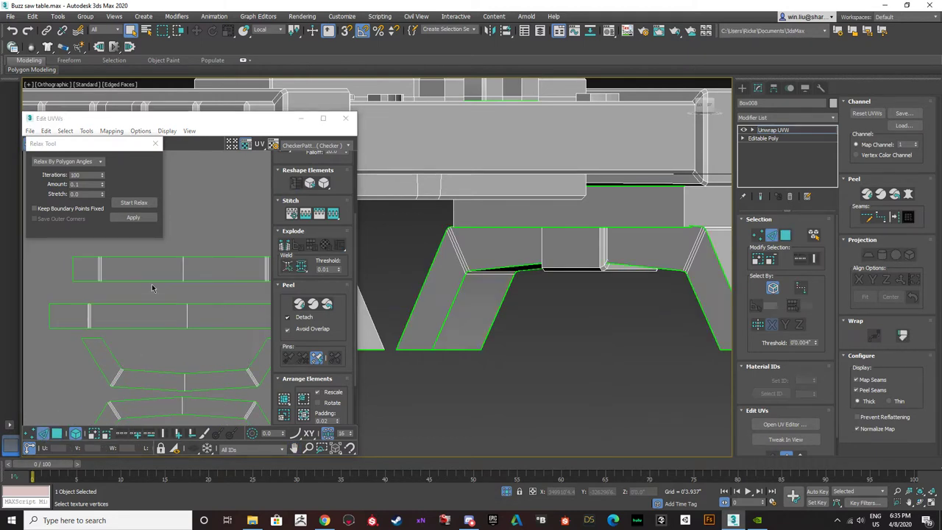
pyautogui.click(151, 276)
pyautogui.hotkey('ctrl', 'a')
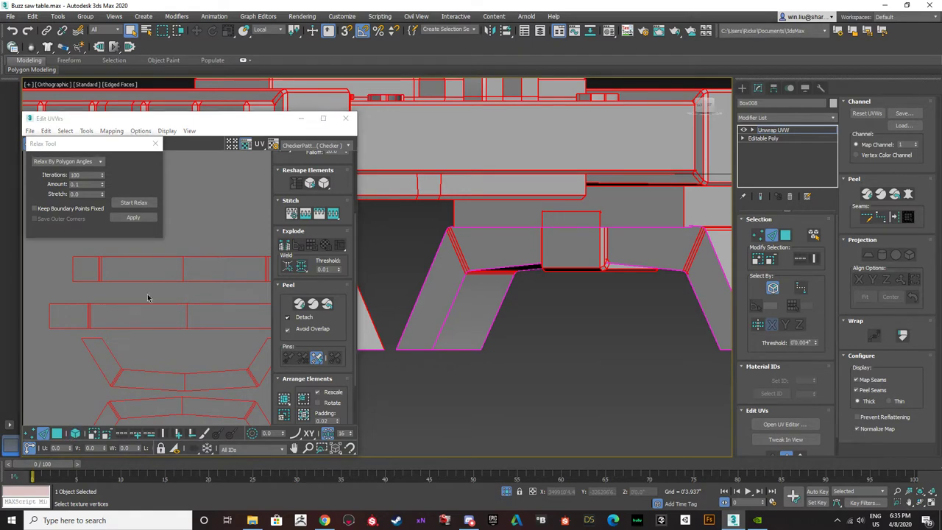
pyautogui.click(150, 288)
pyautogui.click(148, 281)
pyautogui.moveTo(155, 344); pyautogui.dragTo(153, 331, button='middle')
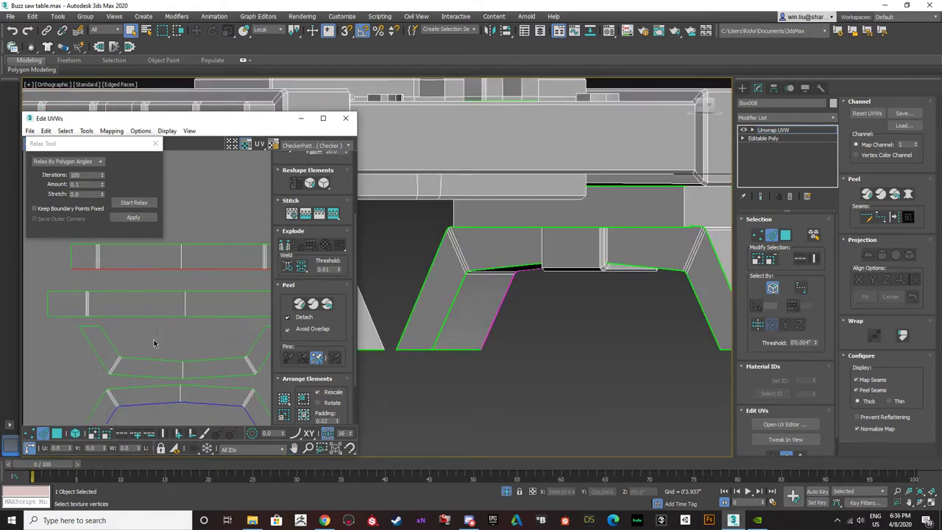
pyautogui.keyDown('alt'); pyautogui.moveTo(475, 294); pyautogui.dragTo(604, 177, button='middle'); pyautogui.keyUp('alt')
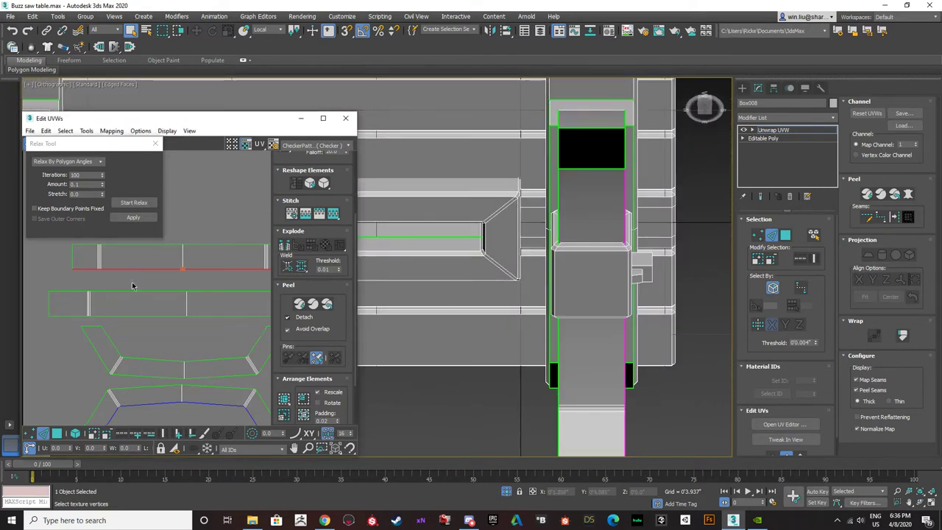
pyautogui.scroll(-1, 133, 287)
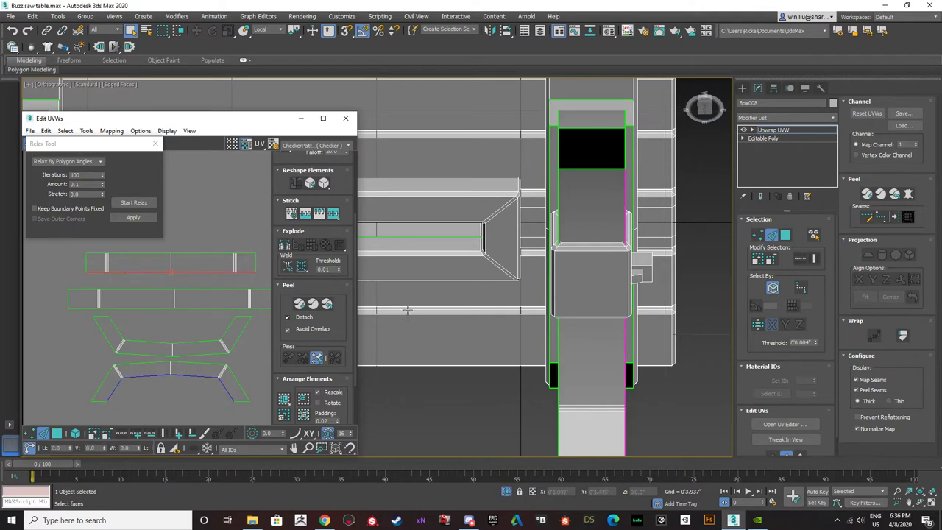
# - Select the leg frame's upper front edge on the model and the longer strip's lower long edge in the UVs to compare them
pyautogui.moveTo(486, 273); pyautogui.dragTo(448, 310, button='middle')
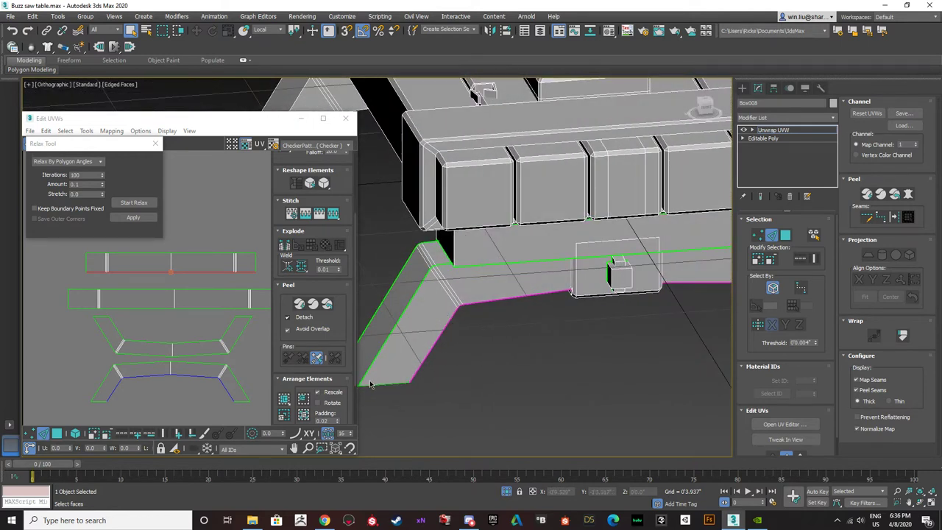
pyautogui.scroll(2, 435, 260)
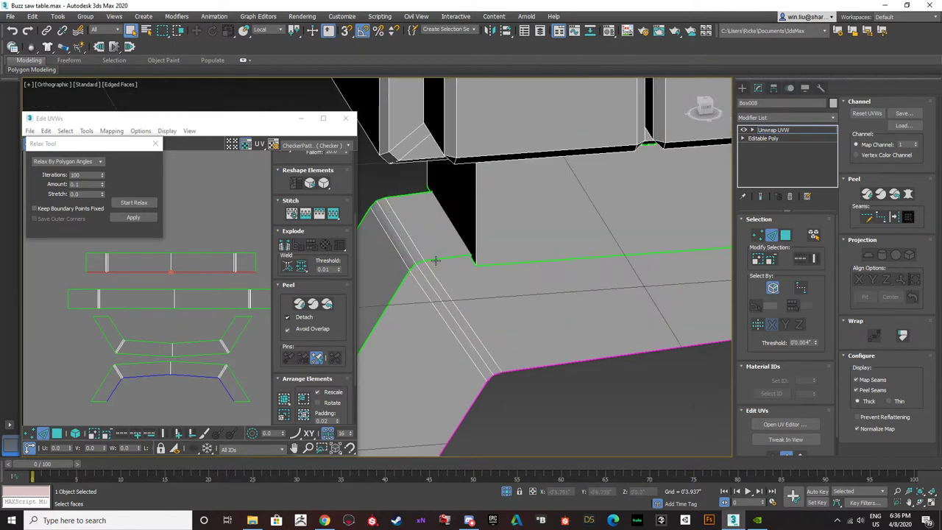
pyautogui.click(435, 259)
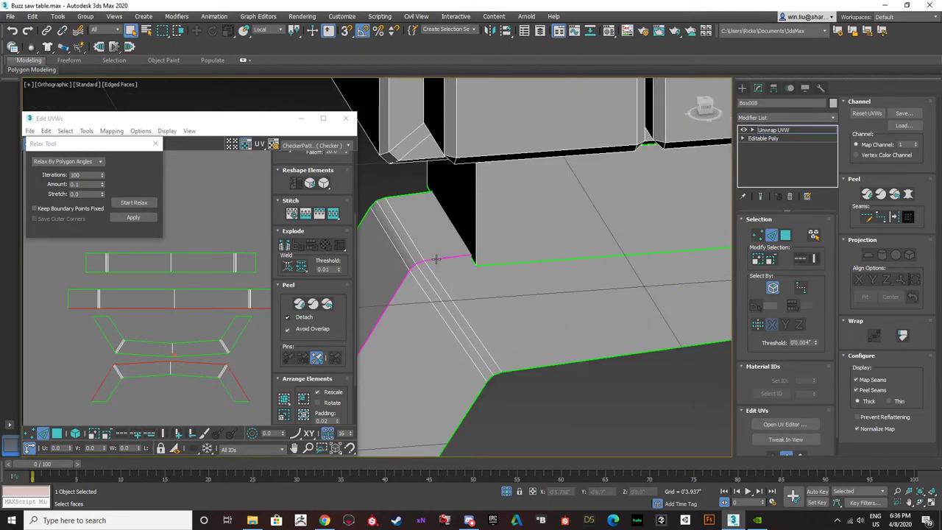
pyautogui.click(151, 327)
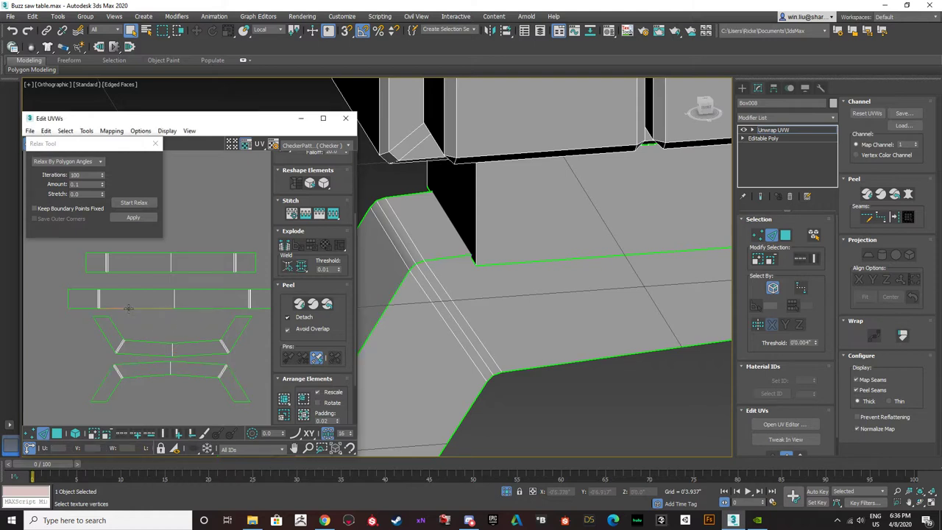
pyautogui.click(128, 308)
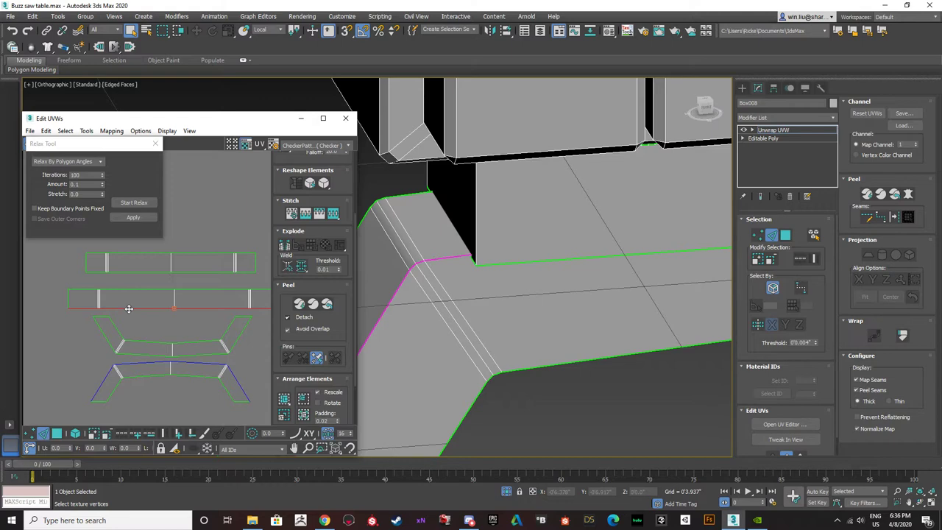
# - Select the leg frame's upper rear edge on the model to locate its matching edges in the UV layout
pyautogui.scroll(-5, 446, 315)
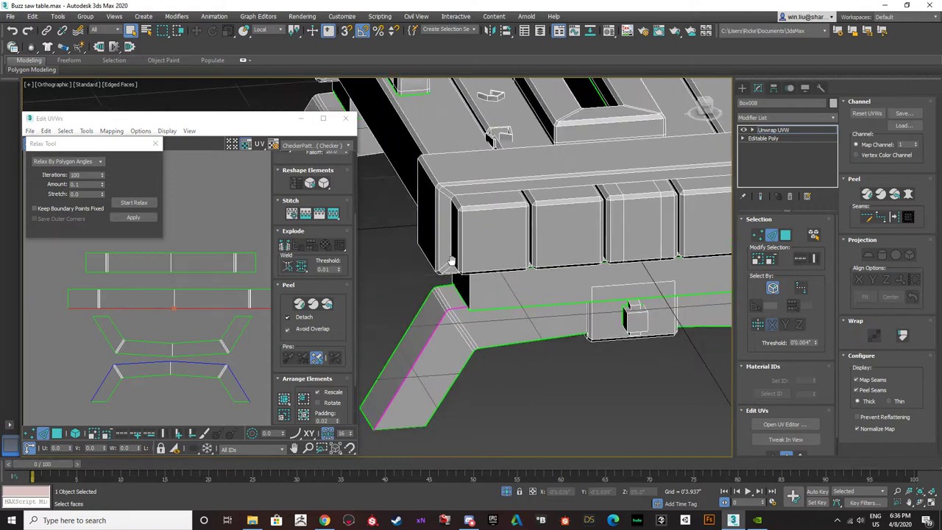
pyautogui.scroll(6, 419, 166)
pyautogui.scroll(-5, 469, 235)
pyautogui.moveTo(487, 415); pyautogui.dragTo(464, 273, button='middle')
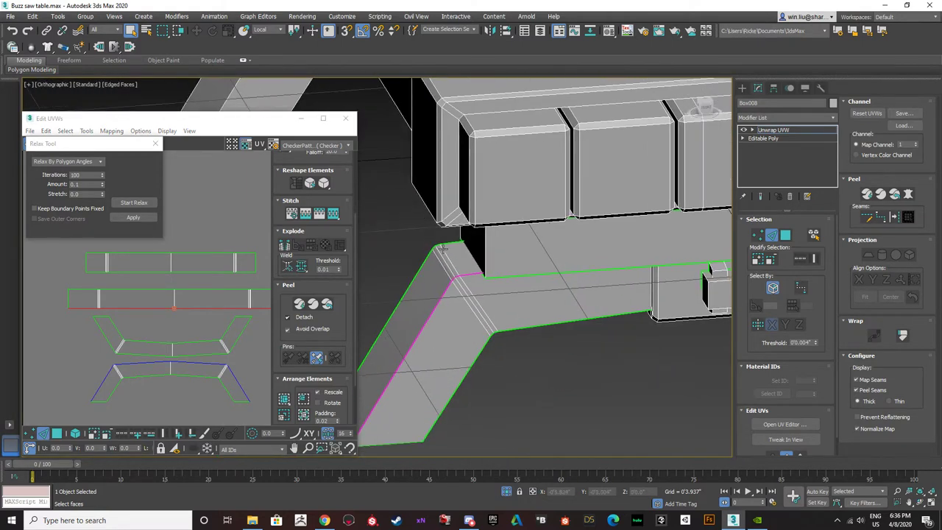
pyautogui.scroll(5, 464, 273)
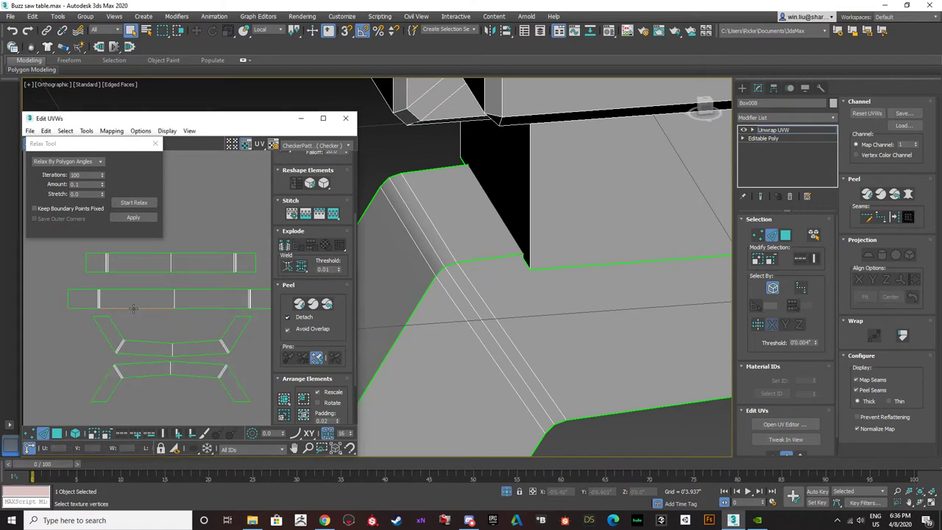
pyautogui.click(421, 171)
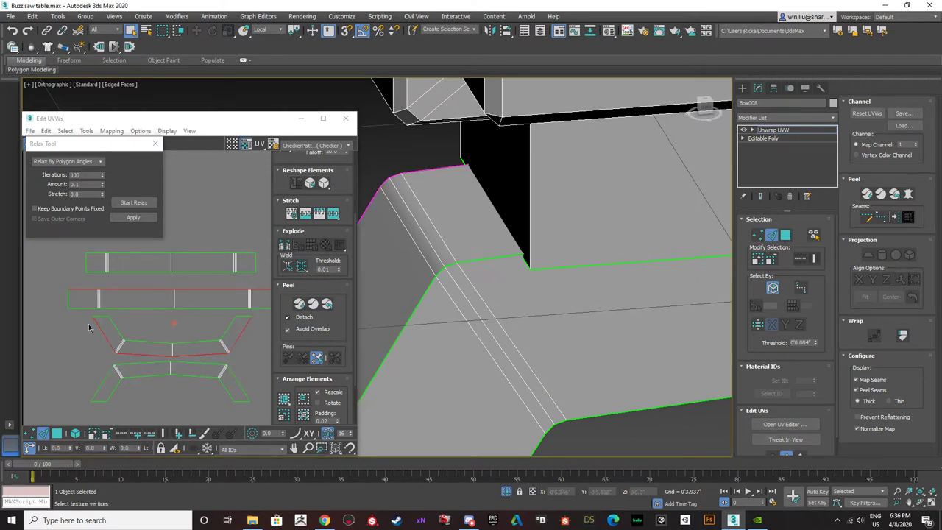
# - Select the long edges of the upper side shell and the longer strip in the UV layout to trace them on the model
pyautogui.click(121, 319)
pyautogui.click(126, 308)
pyautogui.click(153, 318)
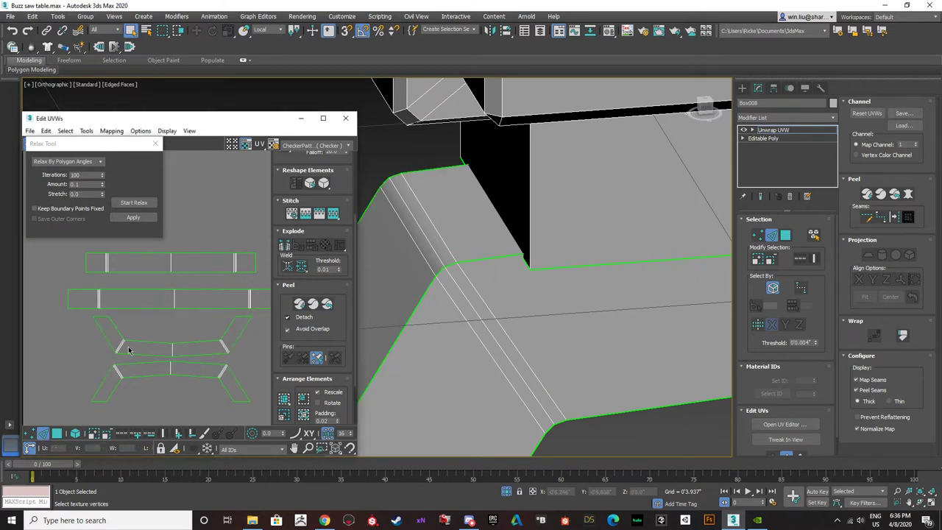
pyautogui.doubleClick(138, 354)
pyautogui.click(141, 324)
pyautogui.click(135, 308)
pyautogui.scroll(-4, 447, 286)
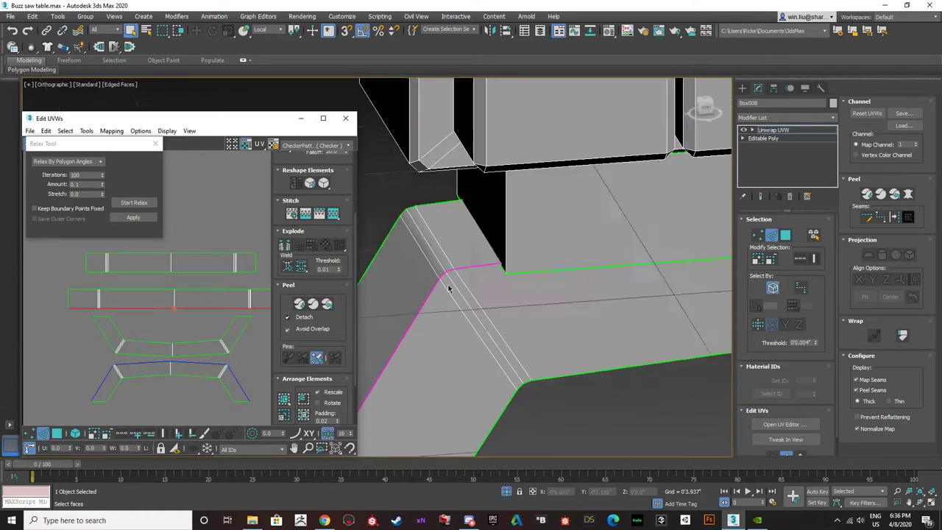
pyautogui.scroll(-2, 470, 309)
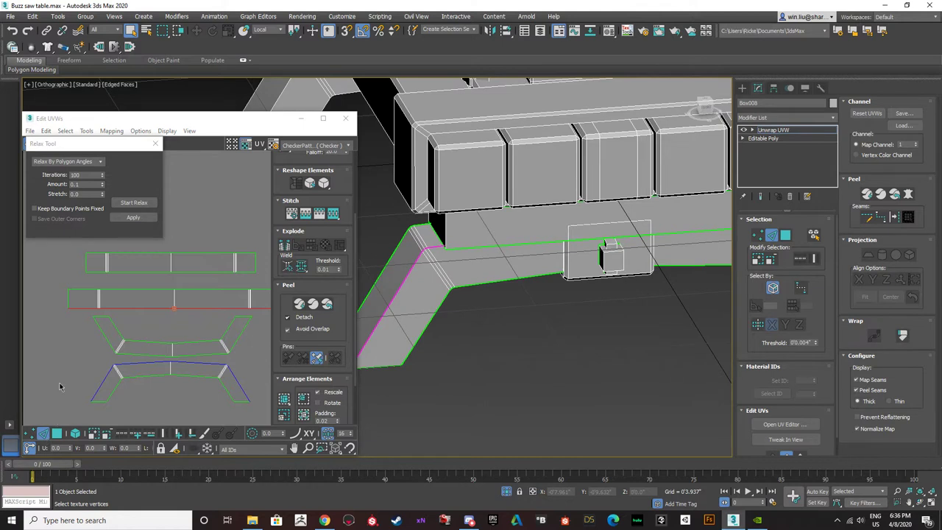
# - Undo the recent edge selections and return to face selection by element
pyautogui.click(110, 361)
pyautogui.hotkey('ctrl', 'z')
pyautogui.hotkey('ctrl', 'z')
pyautogui.hotkey('ctrl', 'z')
pyautogui.hotkey('ctrl', 'z')
pyautogui.hotkey('ctrl', 'z')
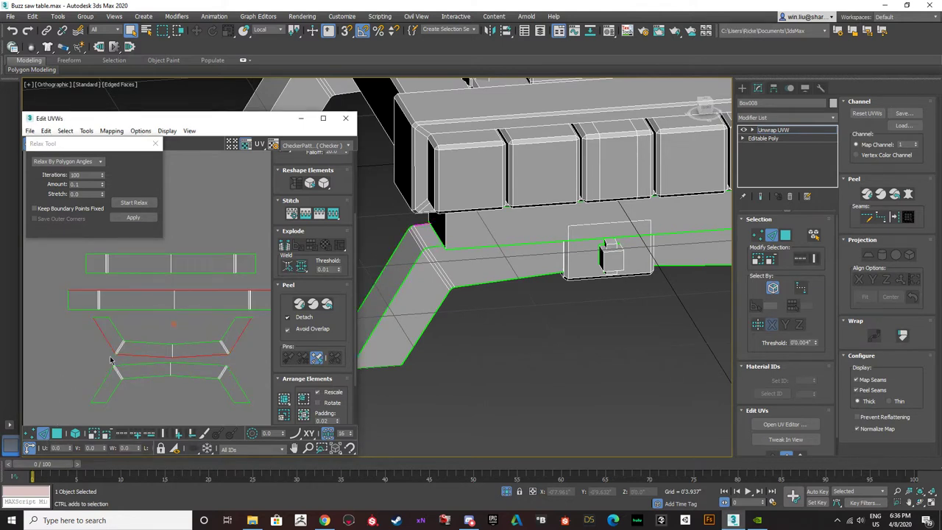
pyautogui.click(110, 359)
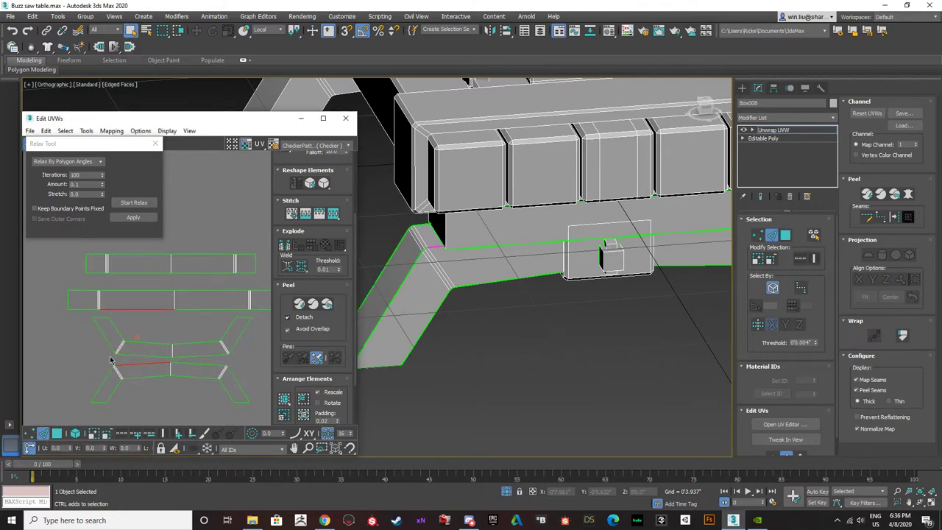
pyautogui.click(74, 433)
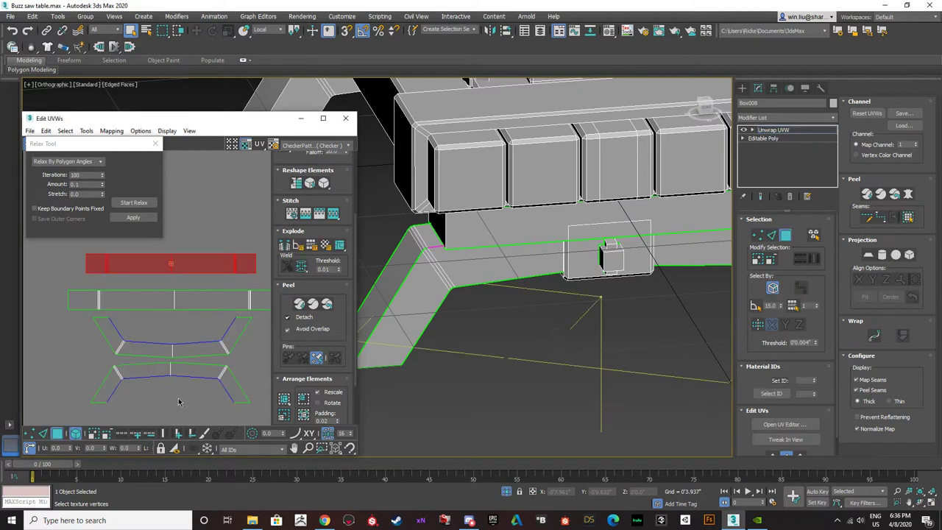
# - Planar-map the whole leg frame aligned to Z and move its shell clear of the other UVs
pyautogui.hotkey('ctrl', 'a')
pyautogui.click(868, 255)
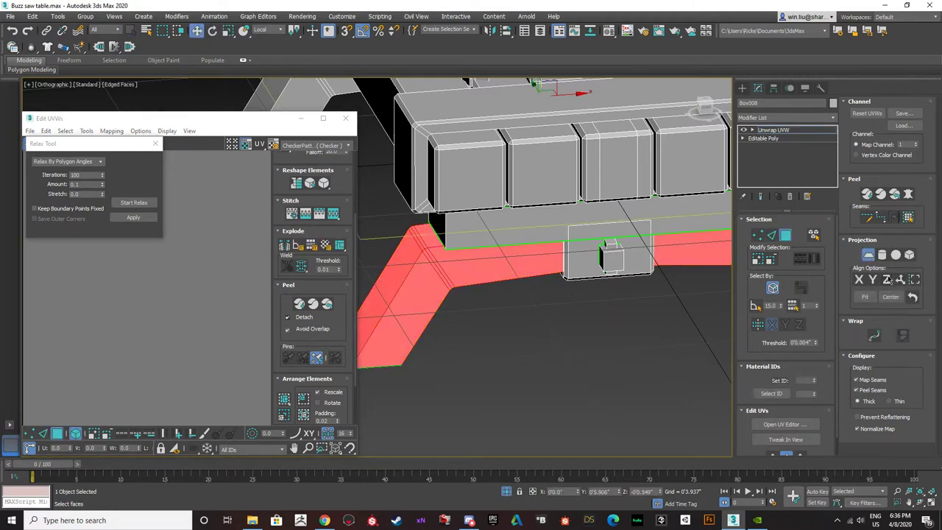
pyautogui.click(887, 280)
pyautogui.click(868, 255)
pyautogui.moveTo(258, 328); pyautogui.dragTo(77, 322, button='middle')
pyautogui.scroll(-3, 77, 322)
pyautogui.moveTo(108, 323); pyautogui.dragTo(258, 319)
pyautogui.click(505, 330)
# - Switch to edge selection and select the long lower front edge loop of the leg frame
pyautogui.moveTo(492, 290); pyautogui.dragTo(500, 298, button='middle')
pyautogui.click(773, 235)
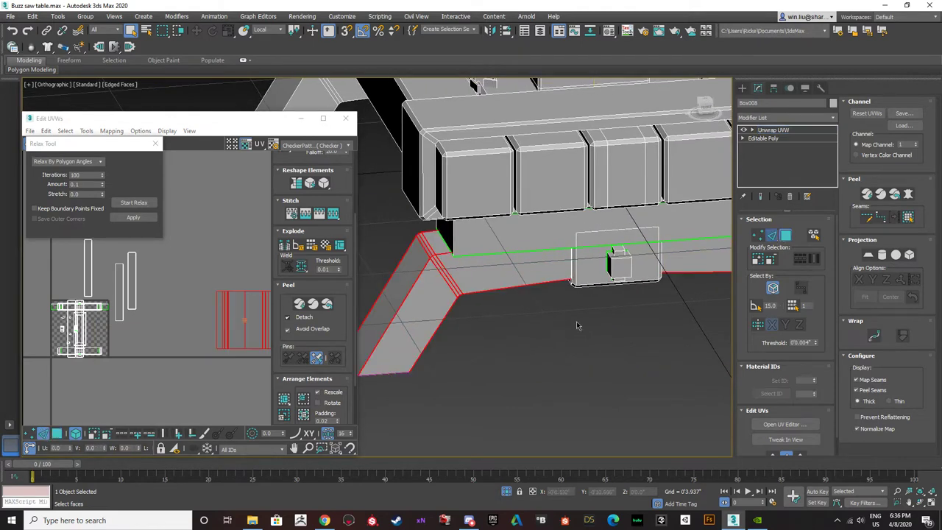
pyautogui.click(471, 324)
pyautogui.click(474, 292)
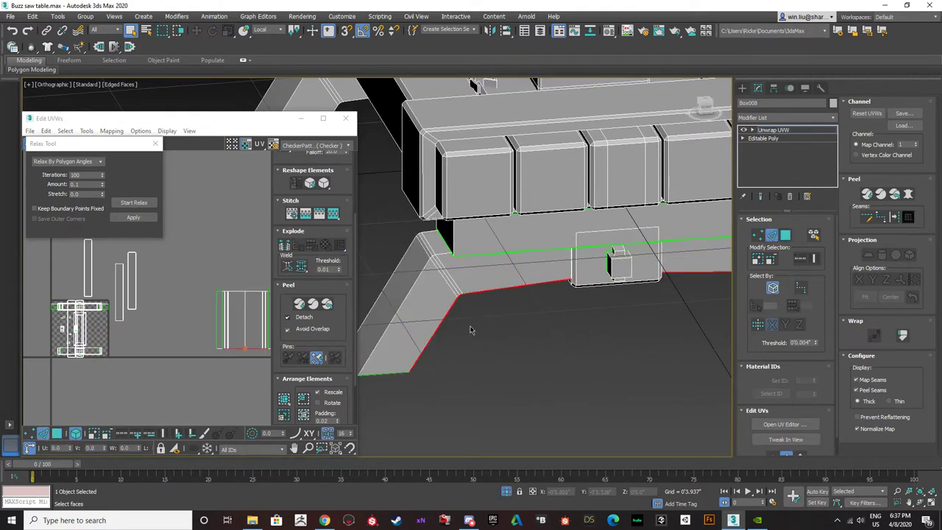
# - Examine the leg frame from below and in front to check where its long seam edges run
pyautogui.keyDown('alt'); pyautogui.moveTo(501, 329); pyautogui.dragTo(569, 265, button='middle'); pyautogui.keyUp('alt')
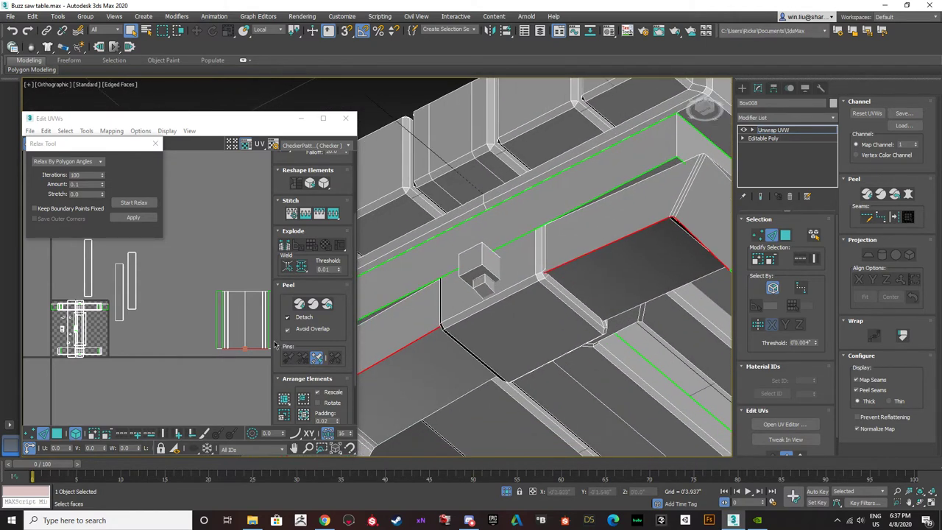
pyautogui.moveTo(261, 354); pyautogui.dragTo(186, 341, button='middle')
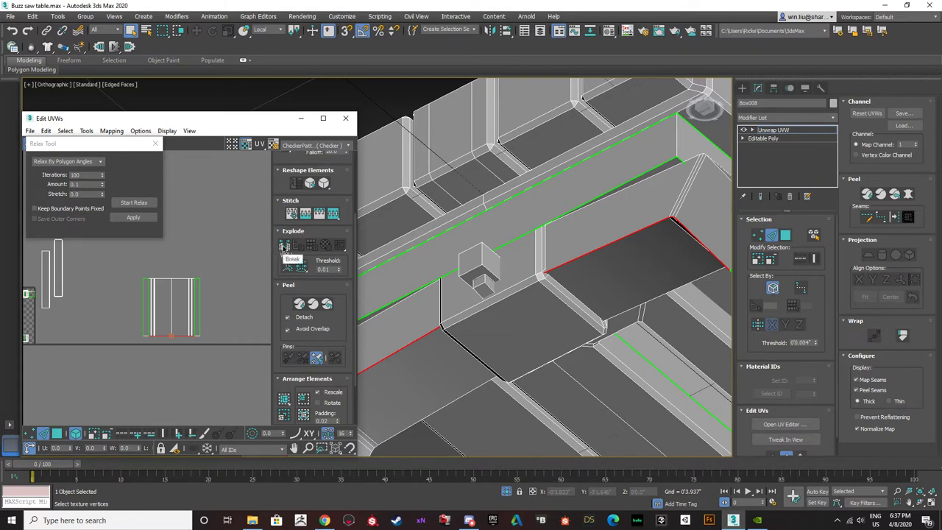
pyautogui.keyDown('alt'); pyautogui.moveTo(423, 338); pyautogui.dragTo(487, 329, button='middle'); pyautogui.keyUp('alt')
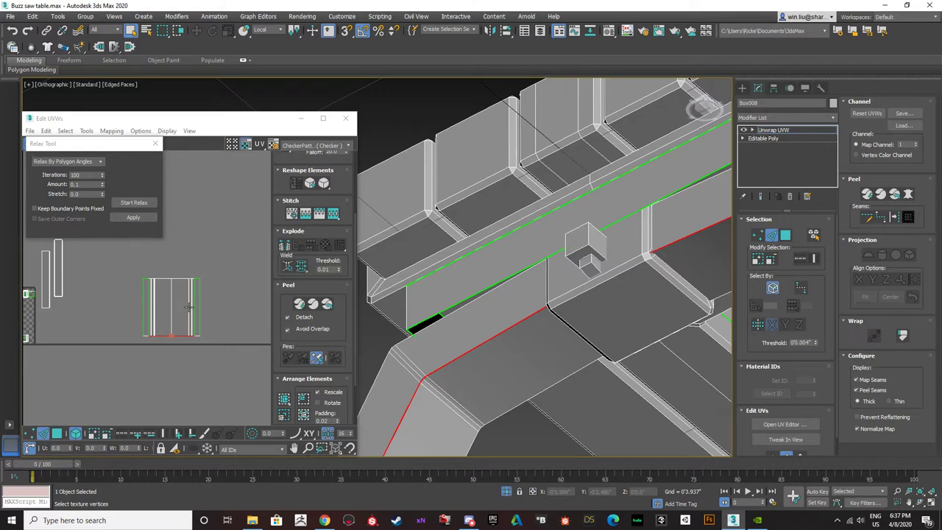
pyautogui.scroll(-3, 451, 333)
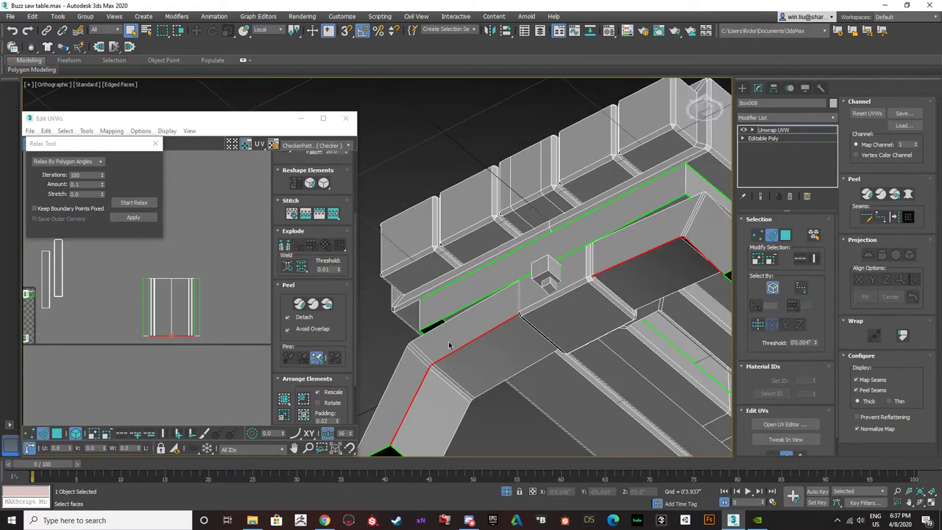
pyautogui.keyDown('alt'); pyautogui.moveTo(449, 345); pyautogui.dragTo(467, 309, button='middle'); pyautogui.keyUp('alt')
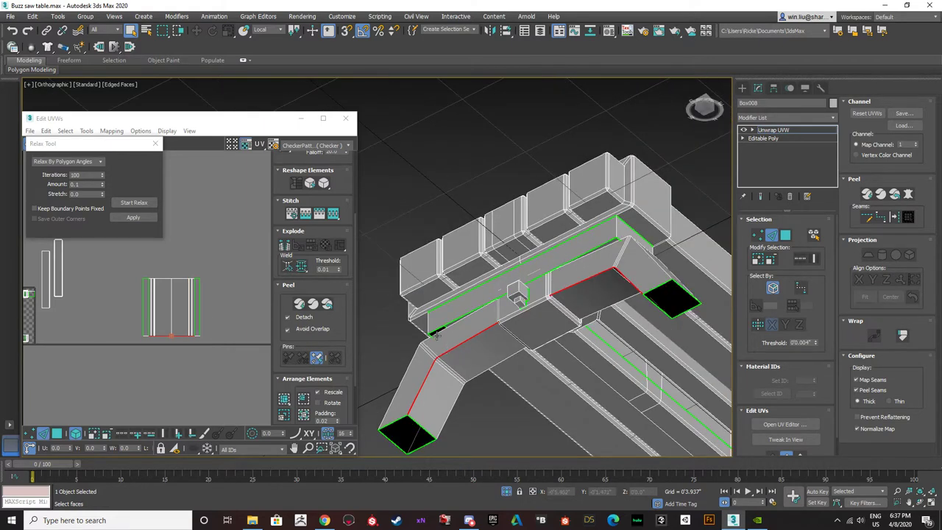
pyautogui.scroll(4, 436, 338)
pyautogui.keyDown('alt'); pyautogui.moveTo(425, 337); pyautogui.dragTo(542, 305, button='middle'); pyautogui.keyUp('alt')
pyautogui.scroll(-4, 486, 373)
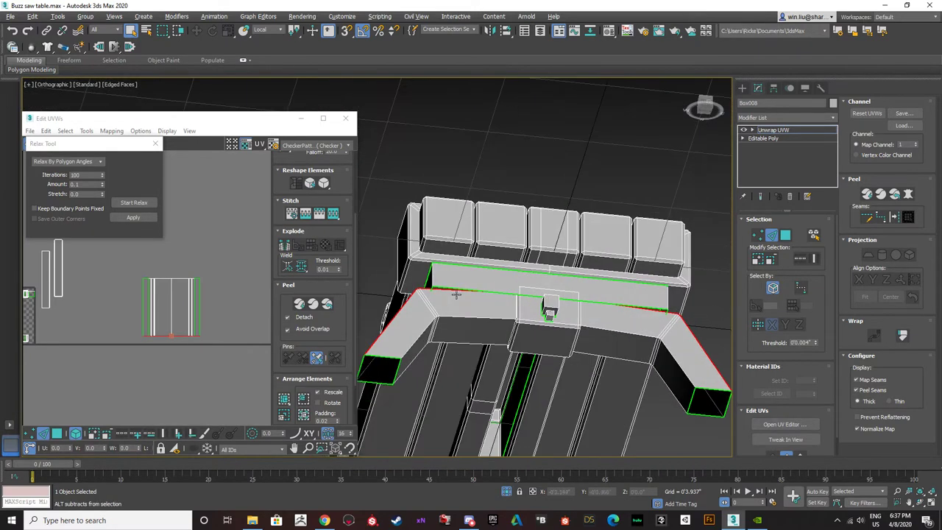
pyautogui.scroll(2, 543, 305)
pyautogui.keyDown('alt'); pyautogui.moveTo(452, 312); pyautogui.dragTo(482, 323, button='middle'); pyautogui.keyUp('alt')
pyautogui.scroll(-2, 505, 342)
pyautogui.scroll(3, 523, 370)
pyautogui.scroll(-3, 524, 370)
pyautogui.scroll(3, 481, 322)
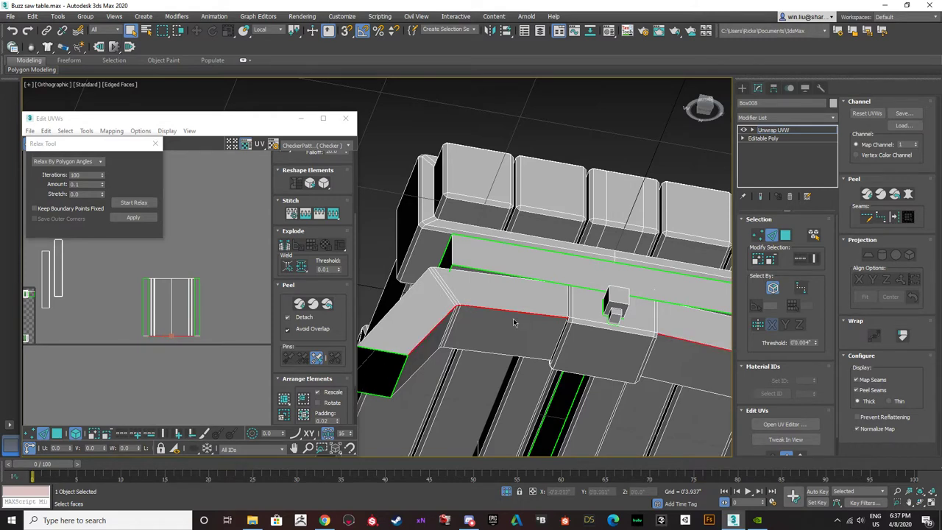
pyautogui.keyDown('alt'); pyautogui.moveTo(513, 321); pyautogui.dragTo(447, 326, button='middle'); pyautogui.keyUp('alt')
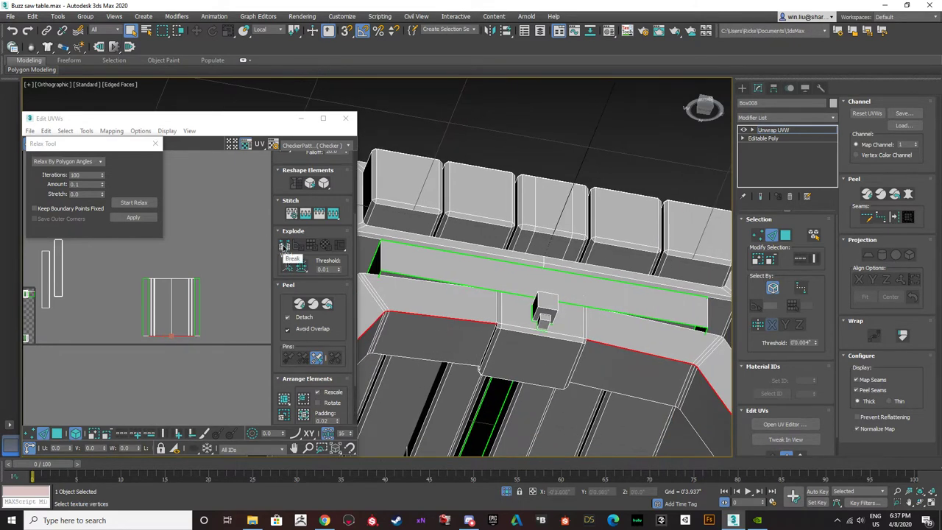
# - Break the leg frame's UVs along the selected lower front edge loop and shift the frame's shells slightly sideways
pyautogui.click(284, 248)
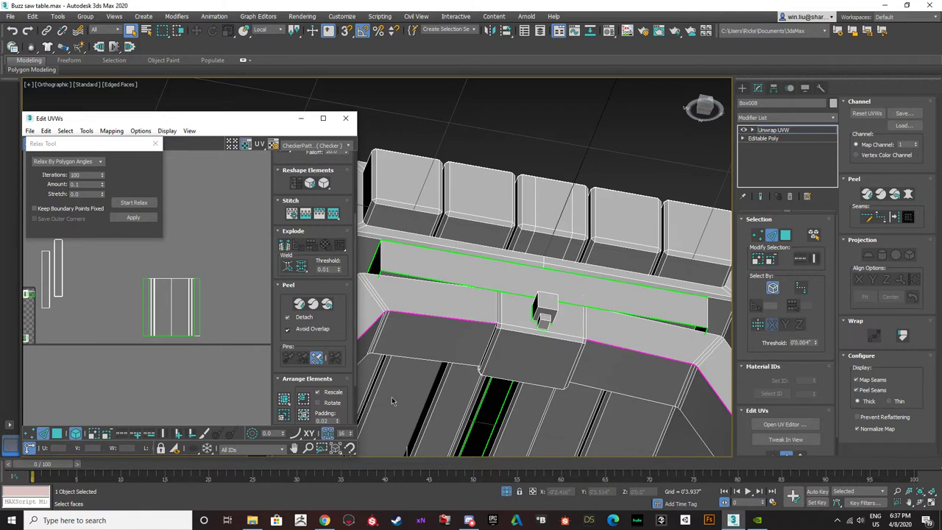
pyautogui.click(171, 327)
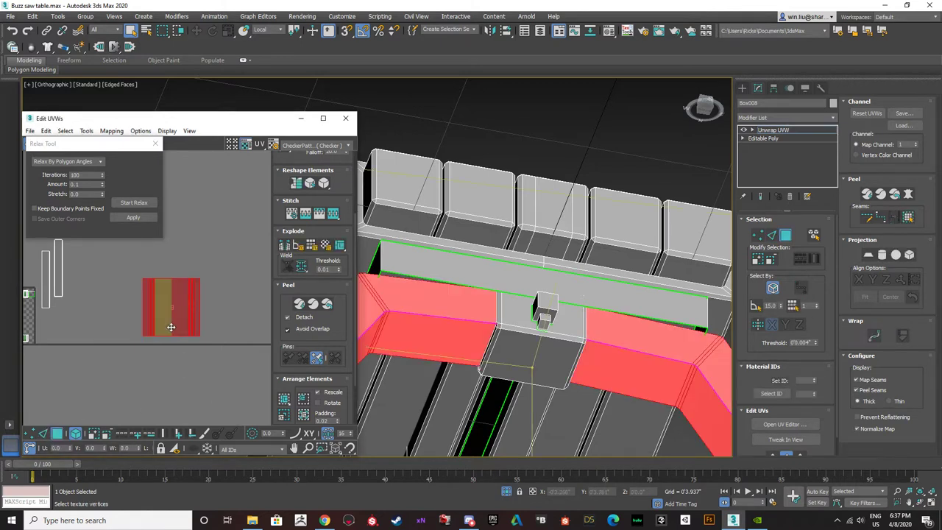
pyautogui.moveTo(171, 327); pyautogui.dragTo(204, 329)
pyautogui.click(180, 362)
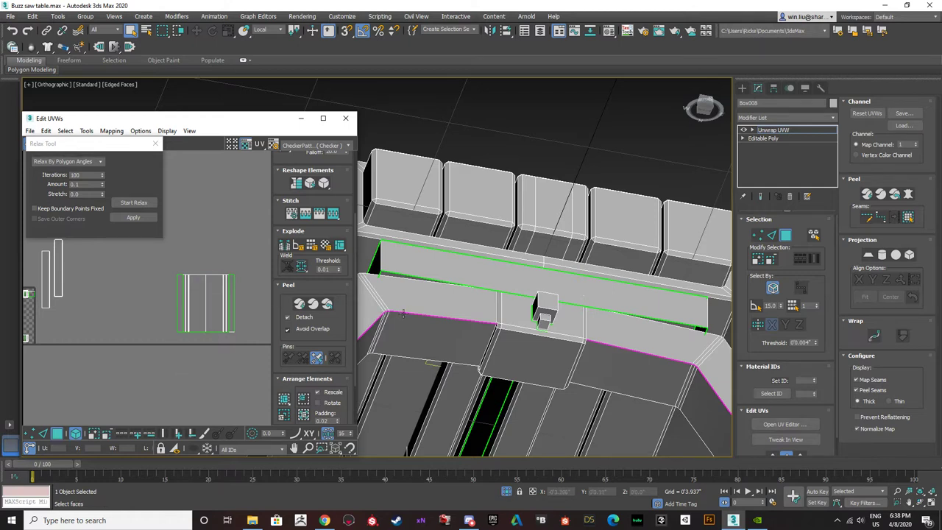
# - Close the Relax Tool dialog to uncover the UV editor's transform tools
pyautogui.moveTo(445, 322); pyautogui.dragTo(488, 306, button='middle')
pyautogui.scroll(-2, 420, 296)
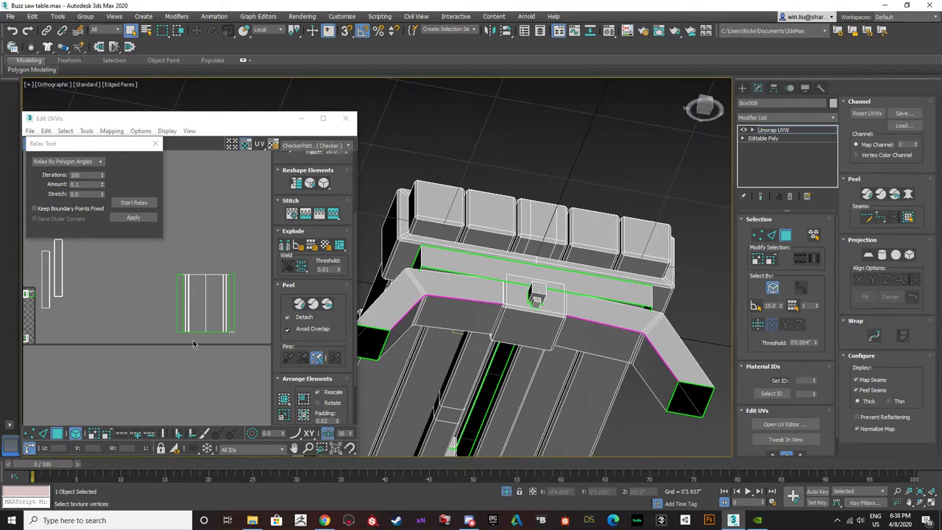
pyautogui.moveTo(193, 340); pyautogui.dragTo(183, 351, button='middle')
pyautogui.moveTo(114, 145); pyautogui.dragTo(249, 146)
pyautogui.click(290, 145)
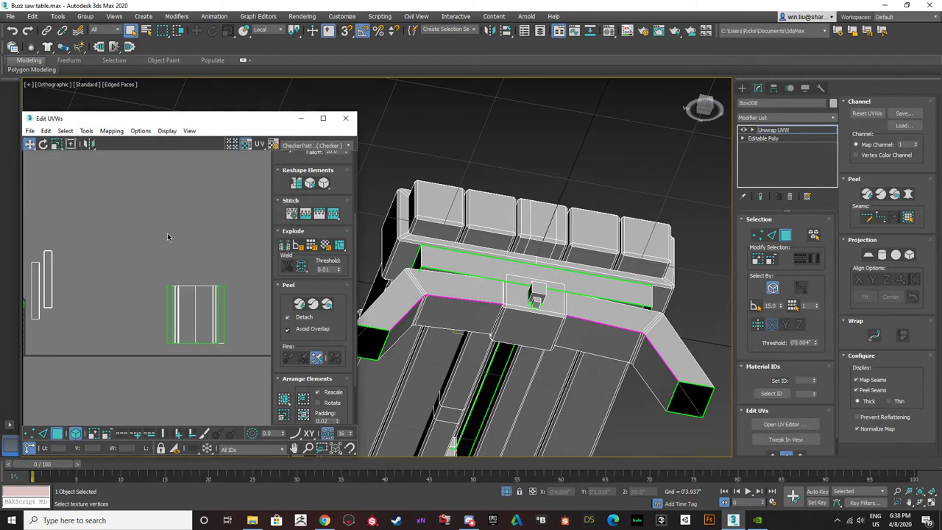
# - Select all of the leg frame's UV faces, move them slightly up in the layout, and reselect the frame's shell
pyautogui.scroll(-3, 170, 212)
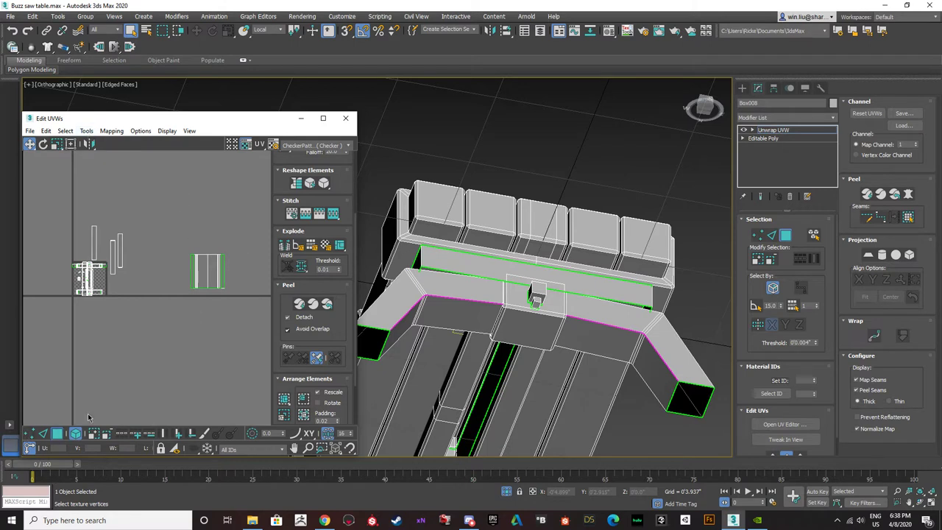
pyautogui.moveTo(228, 312); pyautogui.dragTo(153, 227)
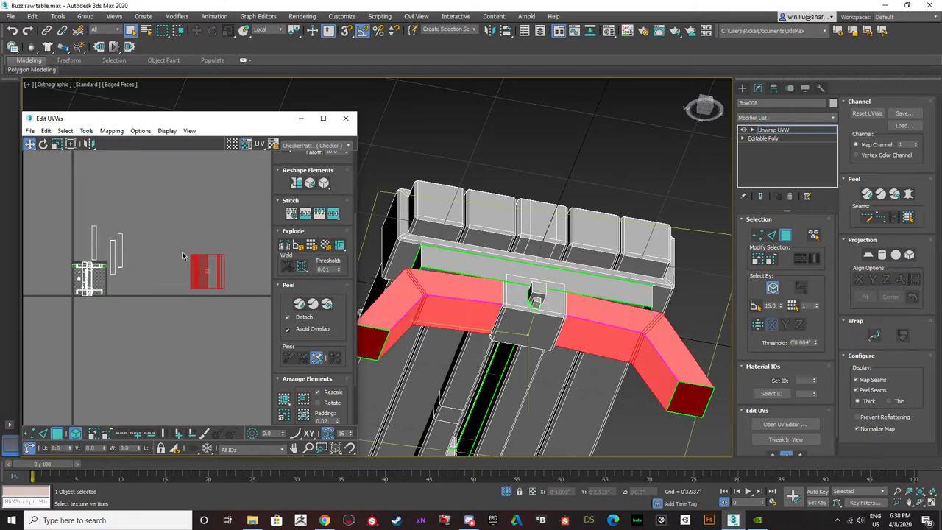
pyautogui.click(231, 265)
pyautogui.moveTo(204, 272); pyautogui.dragTo(210, 261)
pyautogui.click(219, 305)
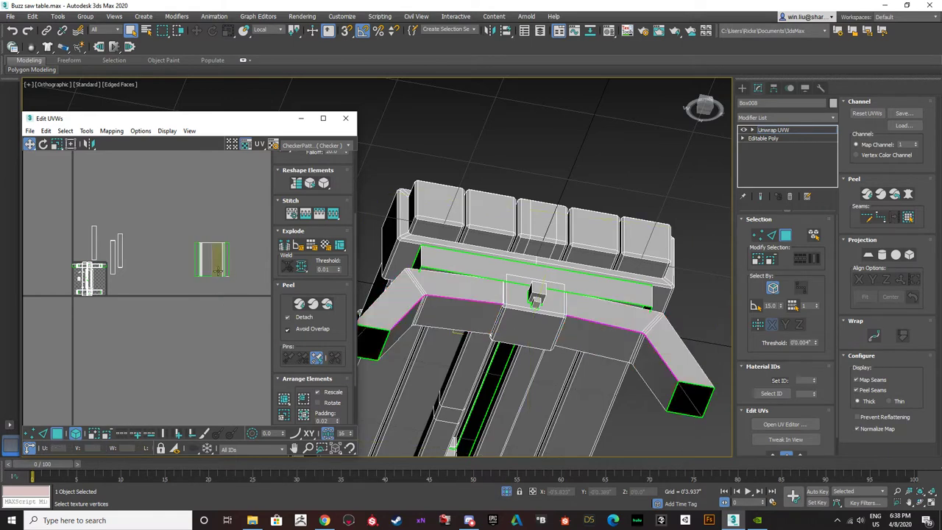
pyautogui.click(218, 270)
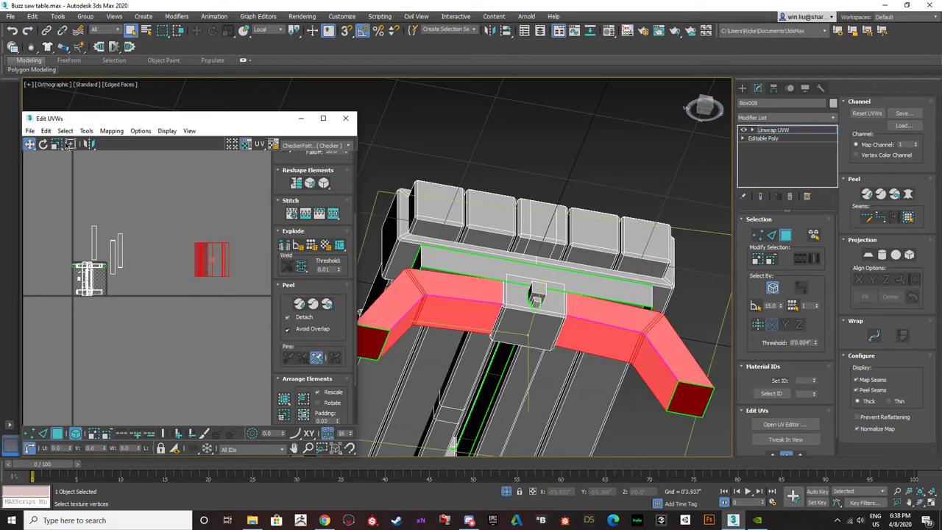
# - Open the Relax tool for the leg frame shell, move its dialog off the shell, and choose Relax By Polygon Angles
pyautogui.click(87, 131)
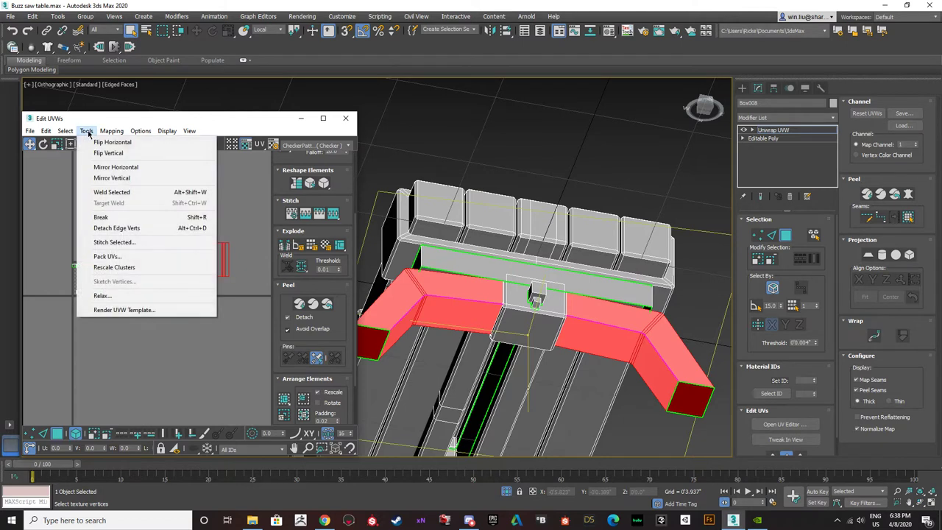
pyautogui.click(102, 296)
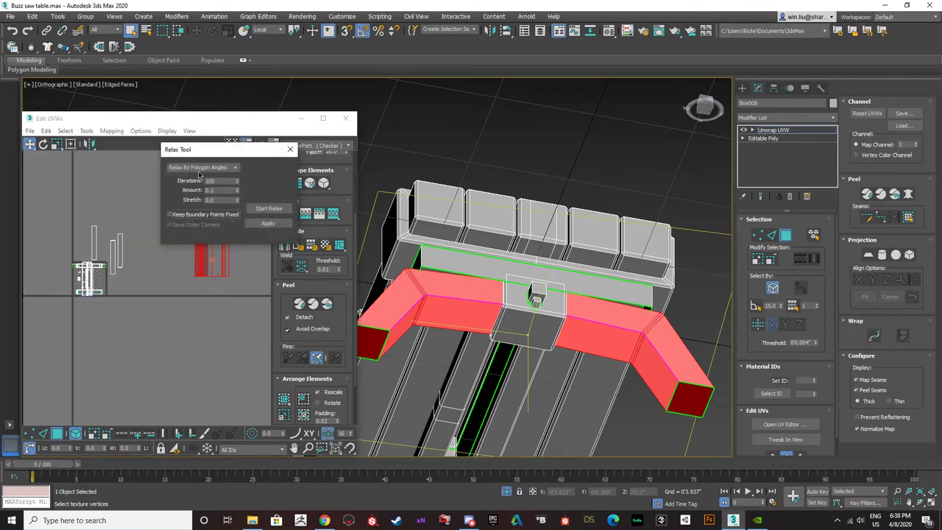
pyautogui.moveTo(214, 152); pyautogui.dragTo(276, 131)
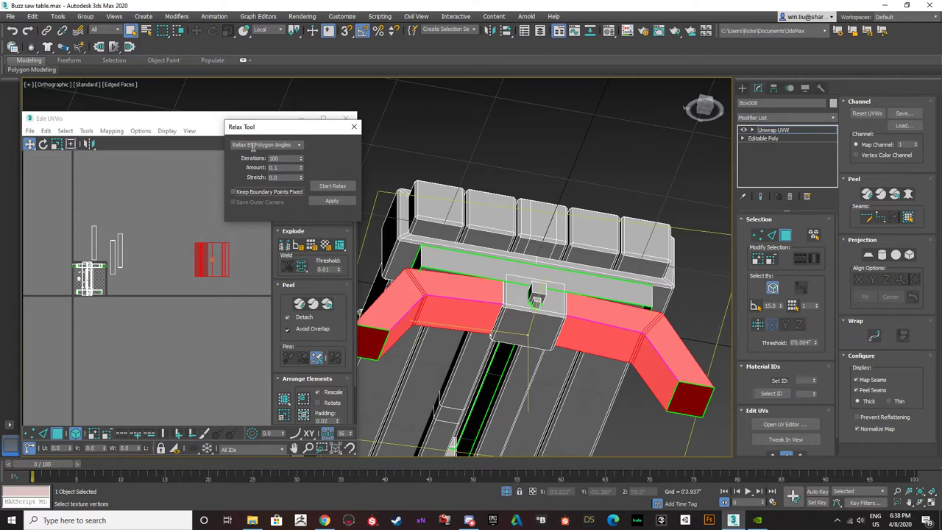
pyautogui.click(298, 146)
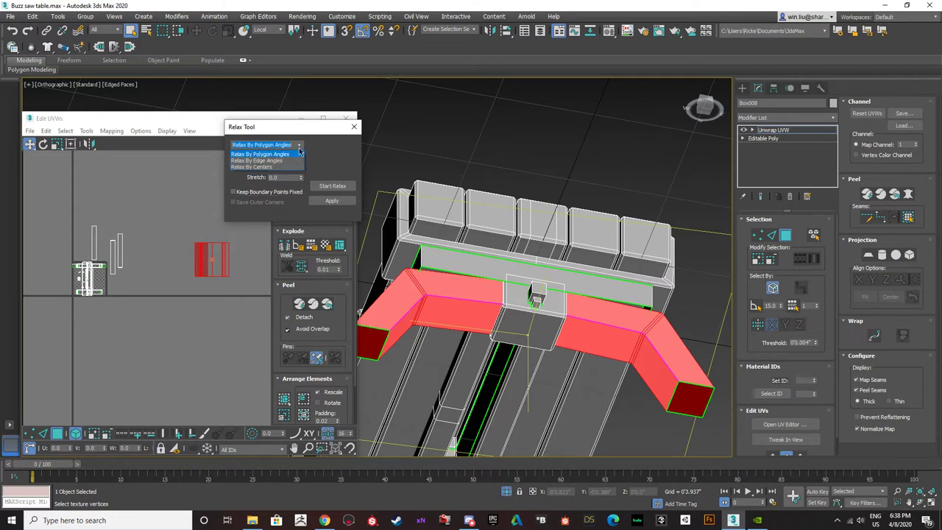
pyautogui.click(260, 161)
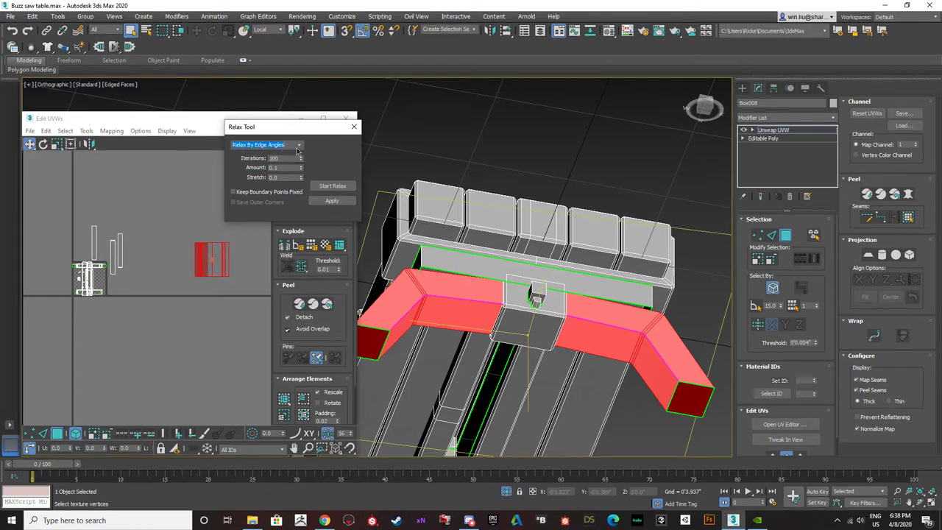
pyautogui.click(298, 147)
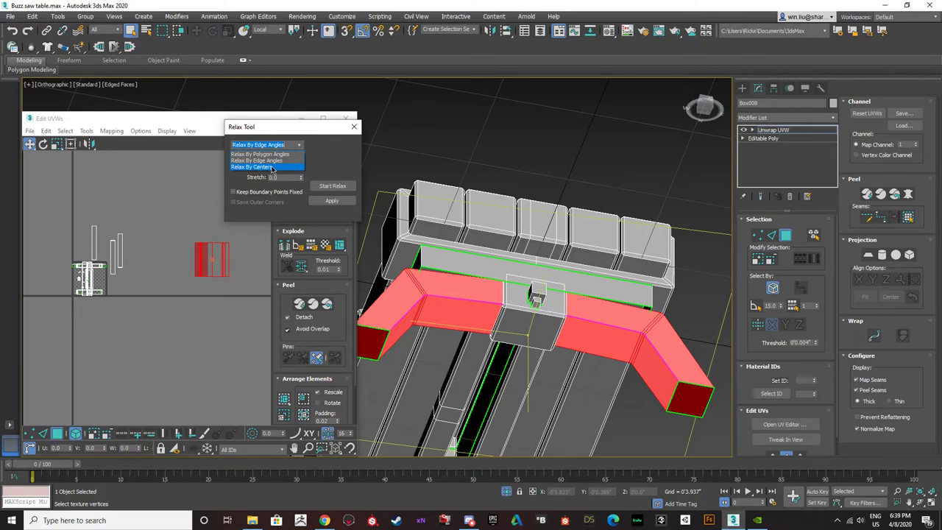
pyautogui.click(273, 154)
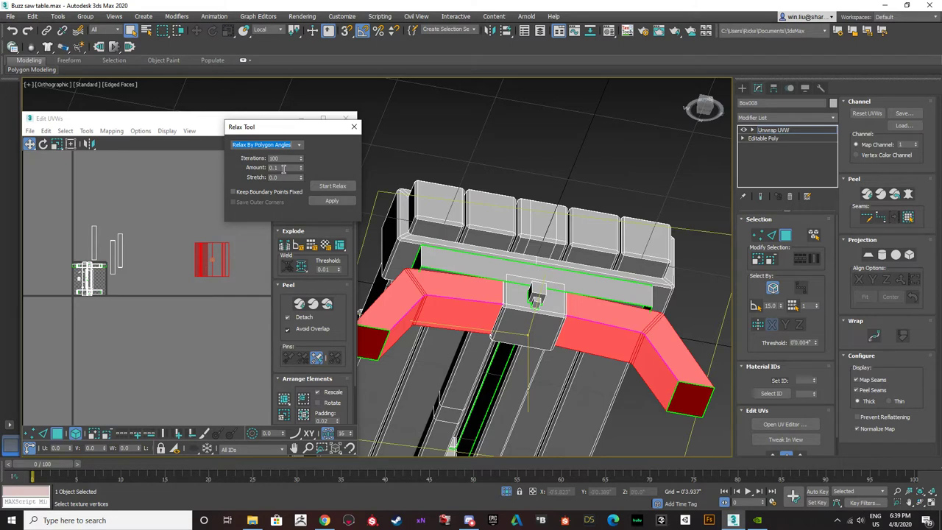
# - Reselect the whole leg frame shell and relax it by polygon angles with 100 iterations, amount 0.1 and stretch 0.0
pyautogui.moveTo(188, 239); pyautogui.dragTo(166, 247, button='middle')
pyautogui.click(409, 291)
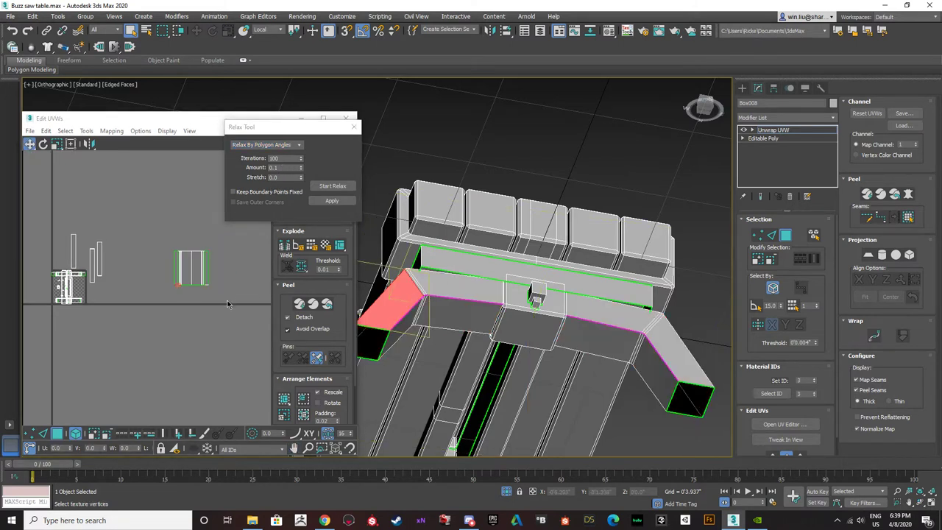
pyautogui.moveTo(162, 249); pyautogui.dragTo(224, 304)
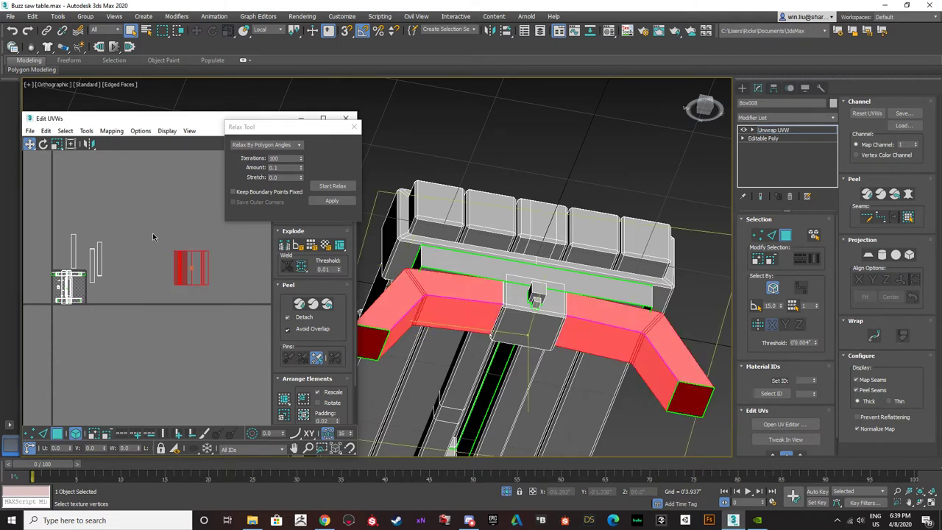
pyautogui.click(340, 186)
pyautogui.click(340, 186)
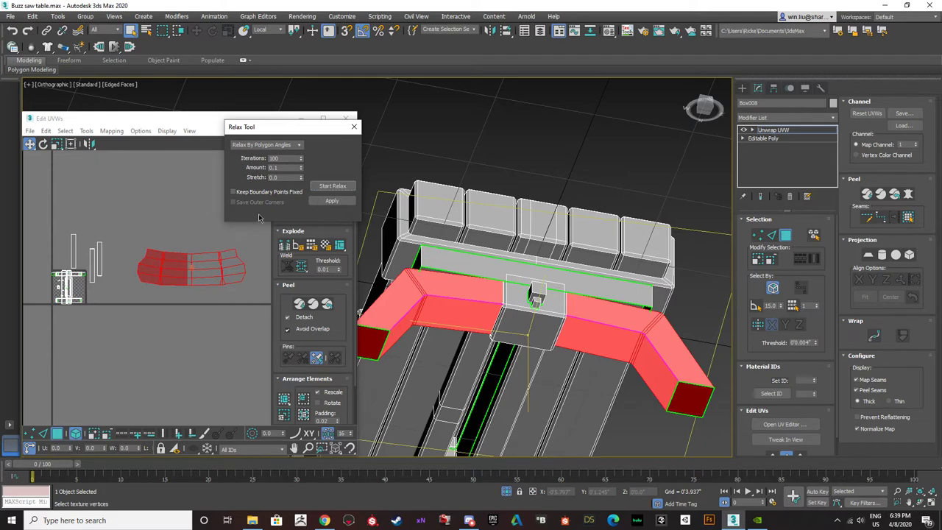
# - Zoom in on the relaxed leg frame shell and turn off element selection so that single UV faces can be picked
pyautogui.click(172, 239)
pyautogui.scroll(4, 165, 270)
pyautogui.scroll(-1, 164, 270)
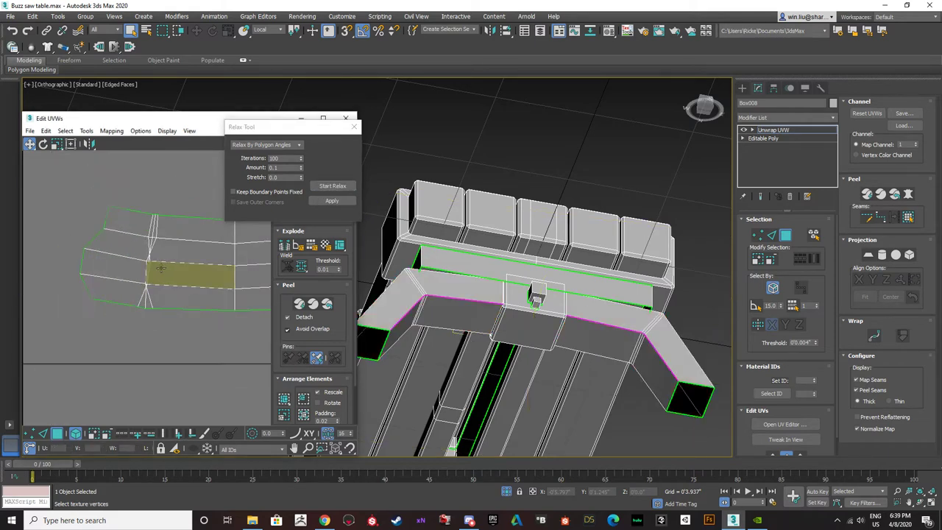
pyautogui.moveTo(159, 270); pyautogui.dragTo(89, 269, button='middle')
pyautogui.click(59, 432)
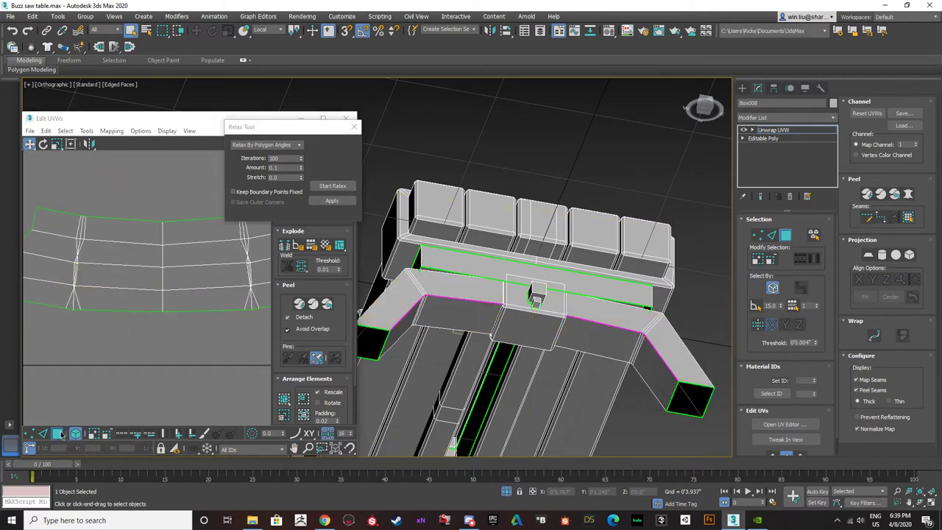
pyautogui.click(61, 436)
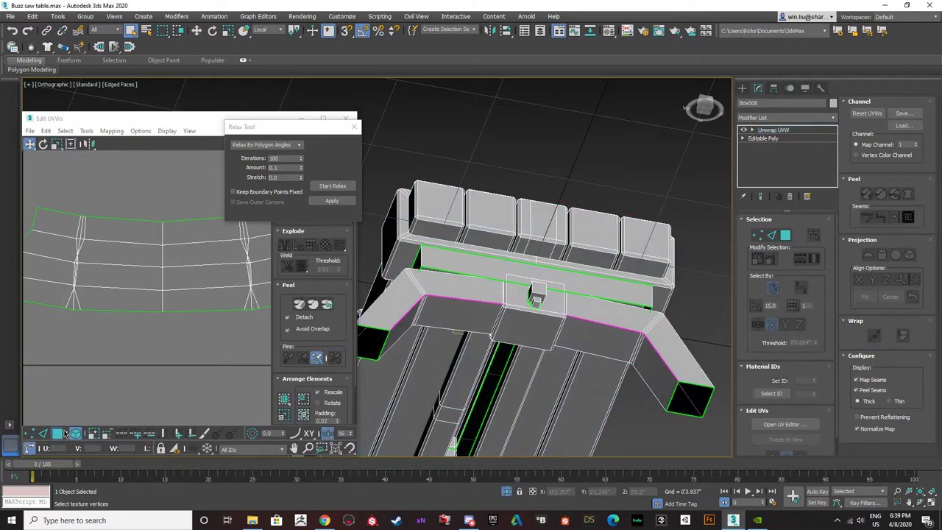
pyautogui.click(106, 300)
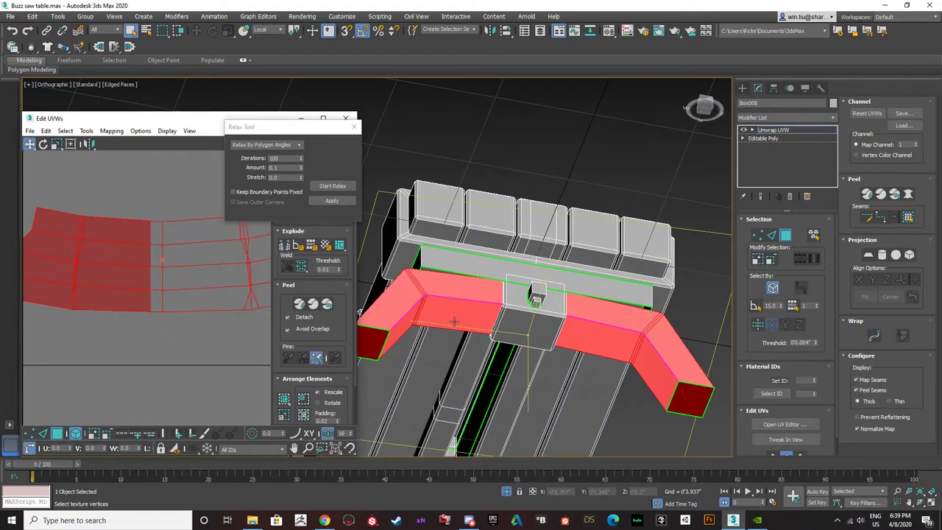
pyautogui.click(122, 361)
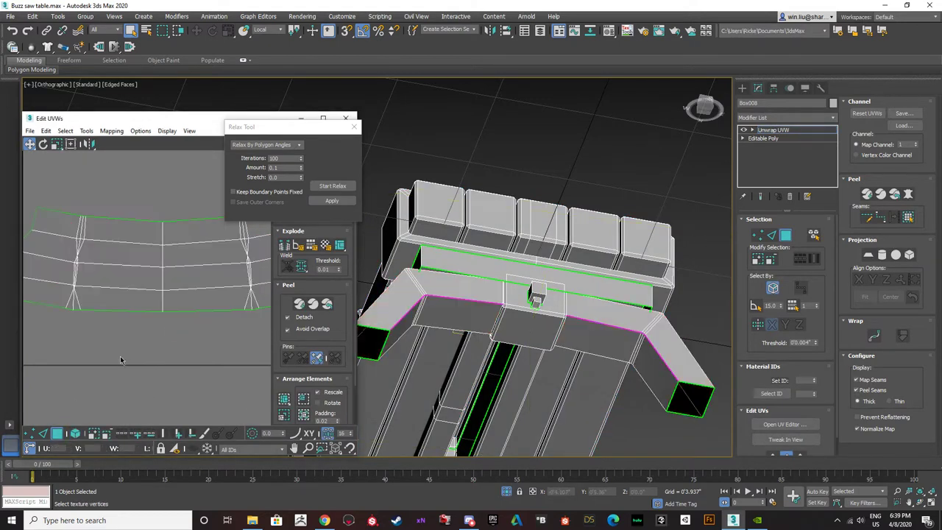
# - Pick individual UV faces along the relaxed shell to check which part of the leg frame each one covers
pyautogui.click(95, 299)
pyautogui.click(73, 301)
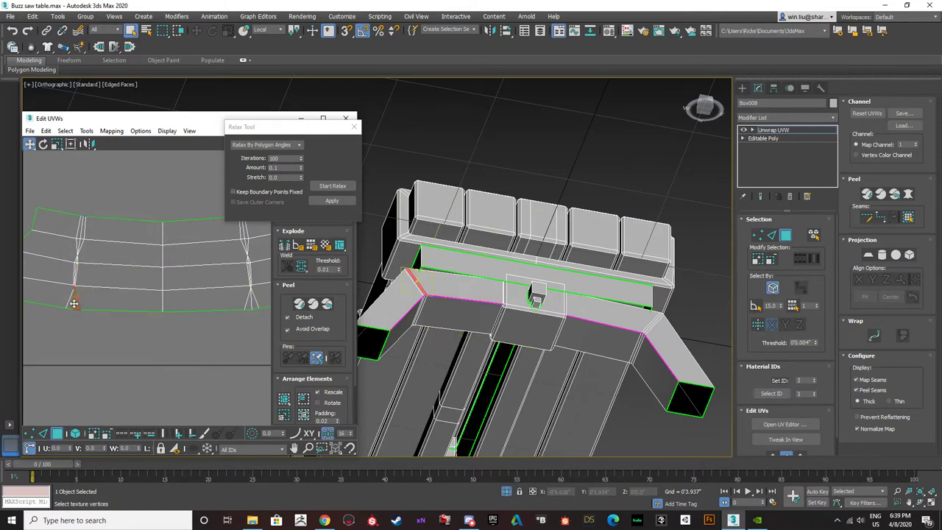
pyautogui.click(69, 301)
pyautogui.click(59, 299)
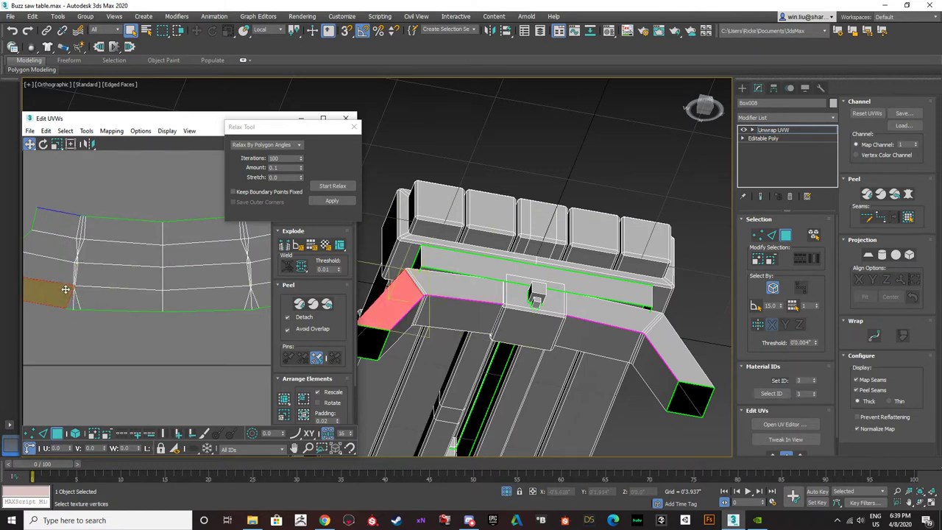
pyautogui.click(68, 280)
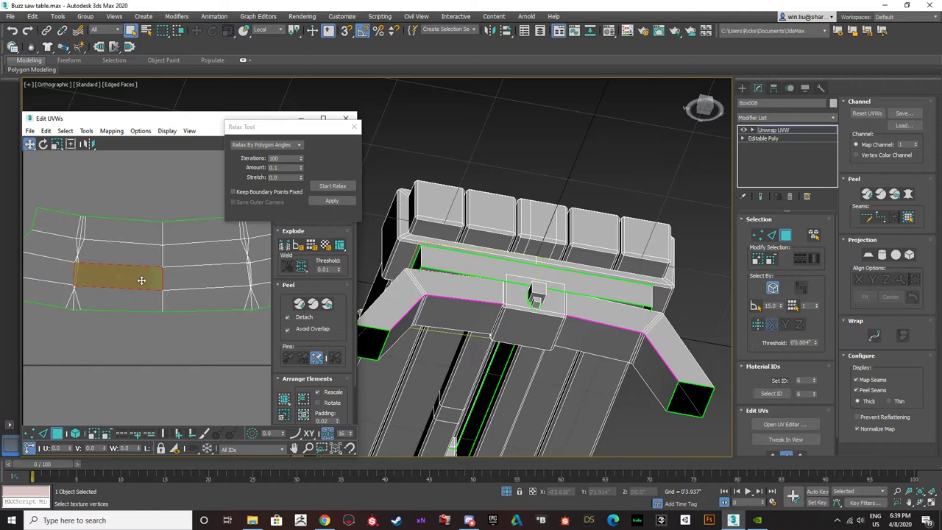
pyautogui.moveTo(203, 281); pyautogui.dragTo(20, 293, button='middle')
pyautogui.moveTo(156, 283); pyautogui.dragTo(280, 294, button='middle')
pyautogui.click(208, 290)
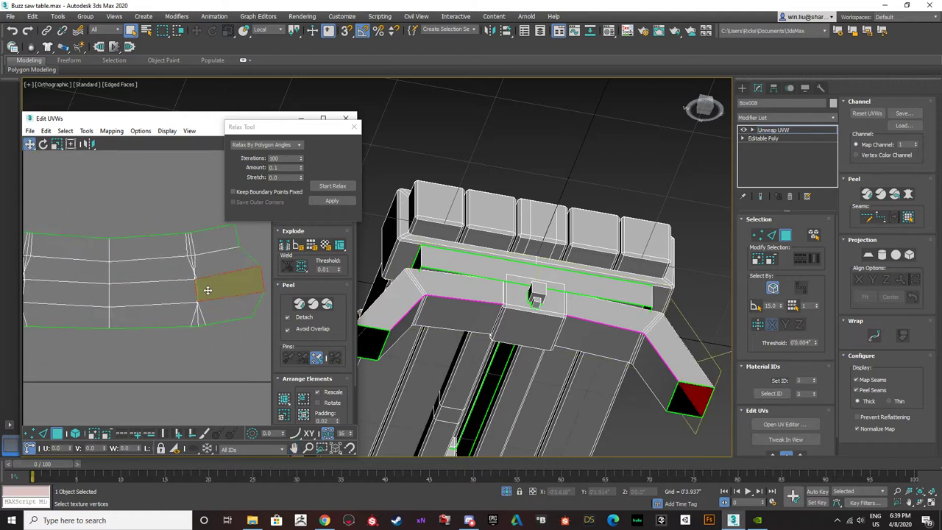
pyautogui.scroll(-1, 181, 288)
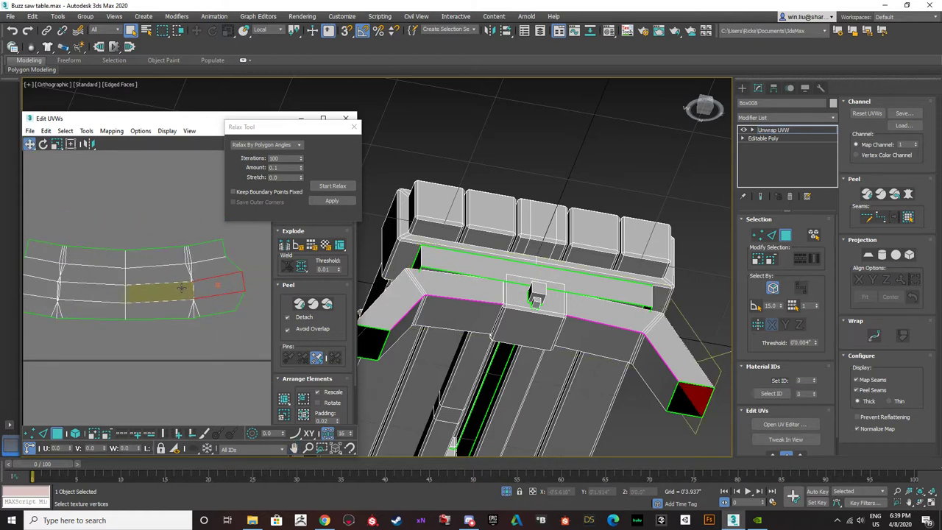
# - Move the crossed UV vertices at one bend of the leg frame shell sideways to untangle the narrow bevel strip
pyautogui.click(179, 222)
pyautogui.scroll(3, 184, 285)
pyautogui.scroll(1, 184, 284)
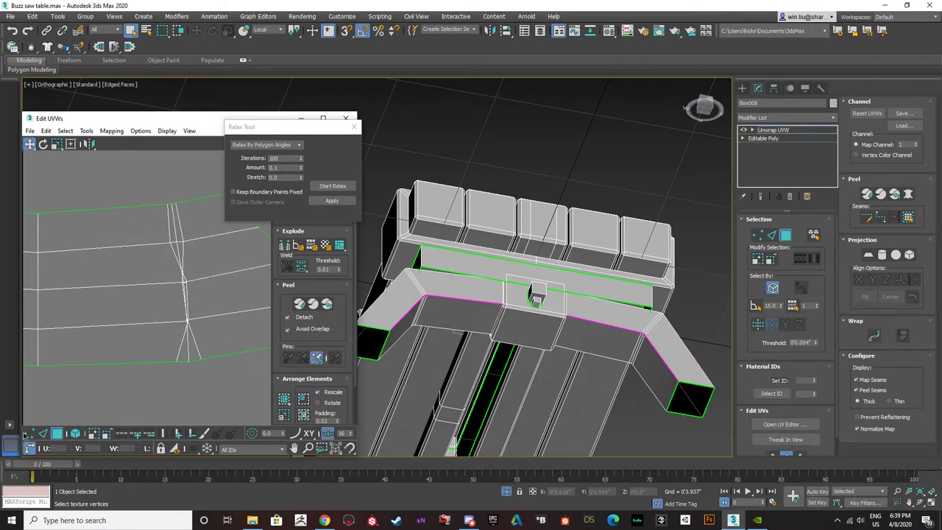
pyautogui.press('1')
pyautogui.scroll(3, 186, 281)
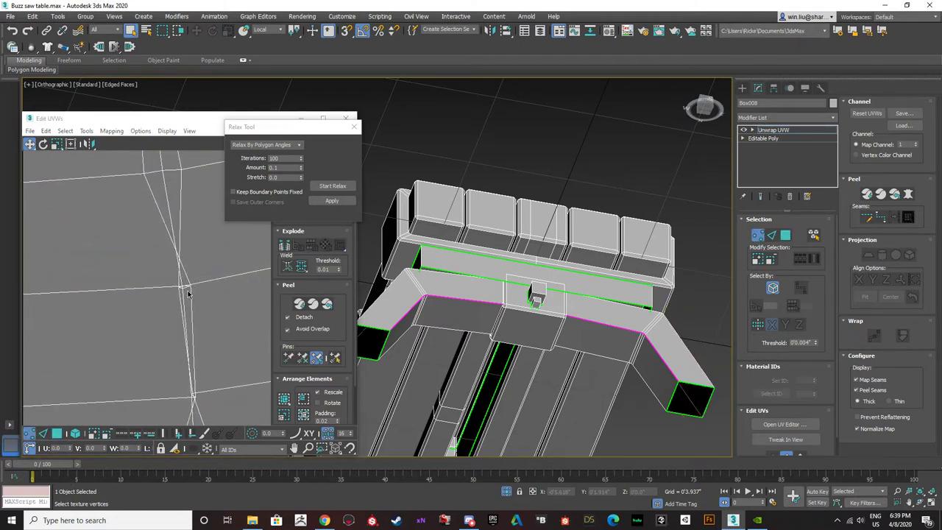
pyautogui.scroll(2, 191, 287)
pyautogui.scroll(3, 192, 279)
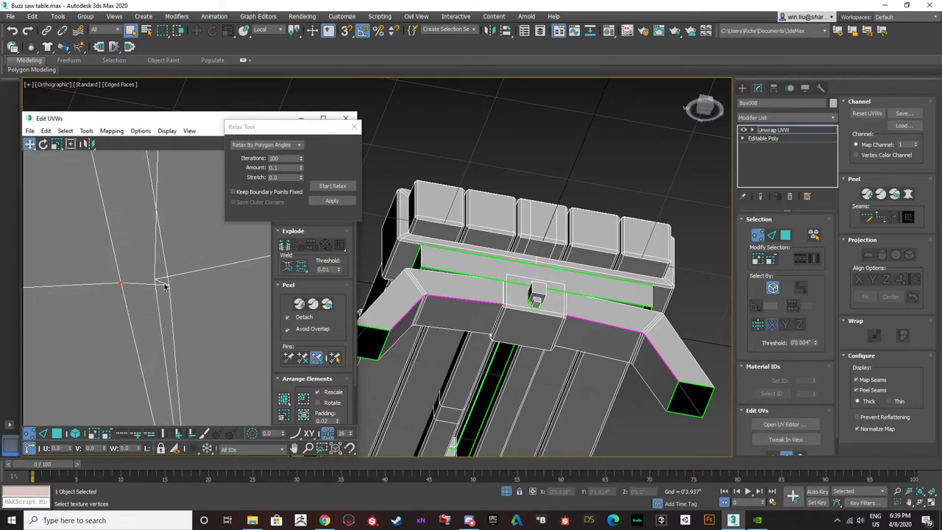
pyautogui.moveTo(156, 280); pyautogui.dragTo(203, 275)
pyautogui.scroll(-3, 186, 292)
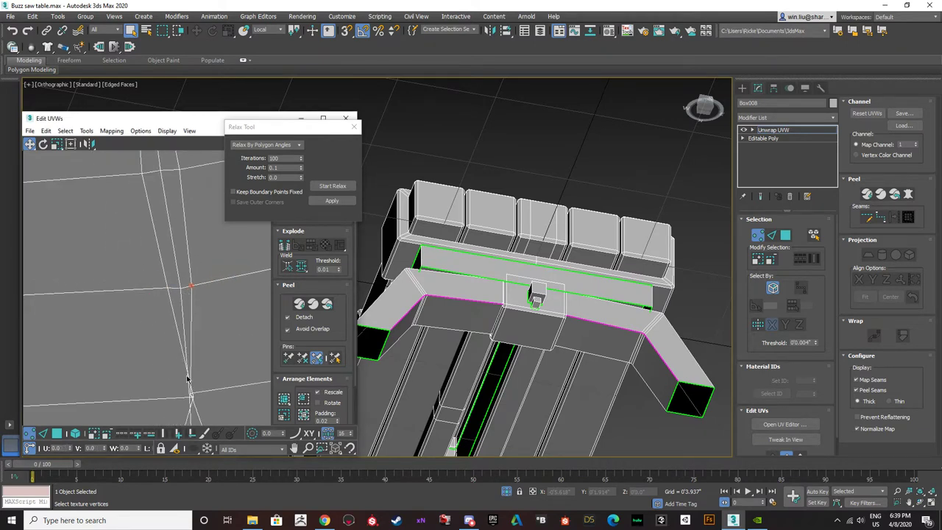
pyautogui.scroll(2, 190, 397)
pyautogui.moveTo(189, 396); pyautogui.dragTo(210, 391)
pyautogui.click(224, 352)
pyautogui.scroll(-4, 174, 367)
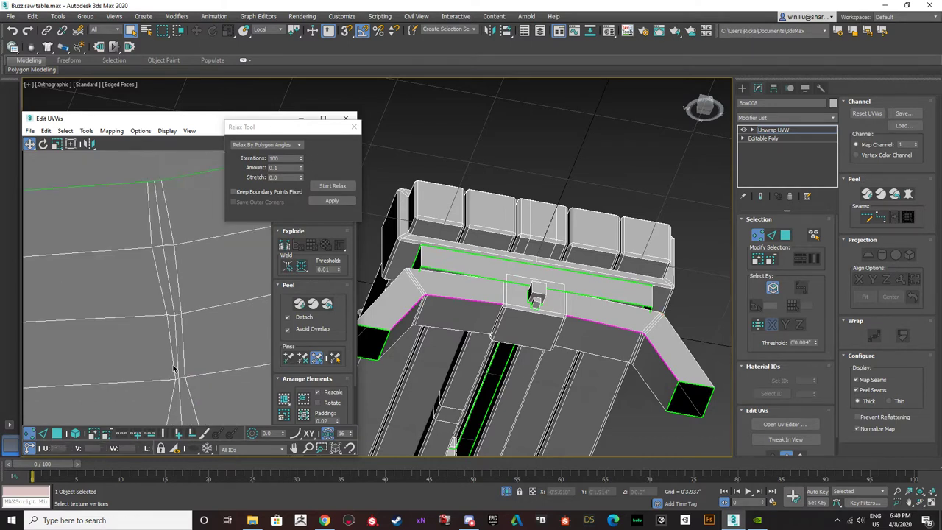
pyautogui.scroll(1, 173, 368)
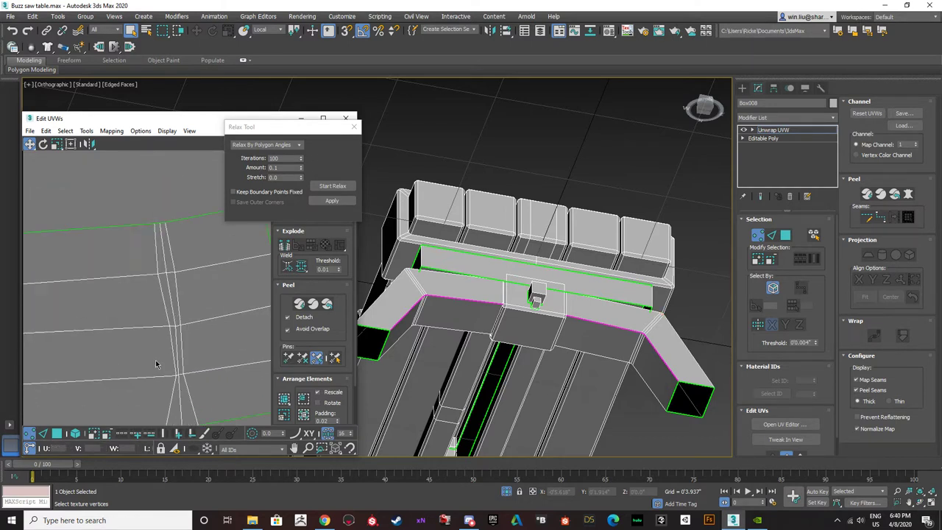
pyautogui.scroll(-2, 156, 364)
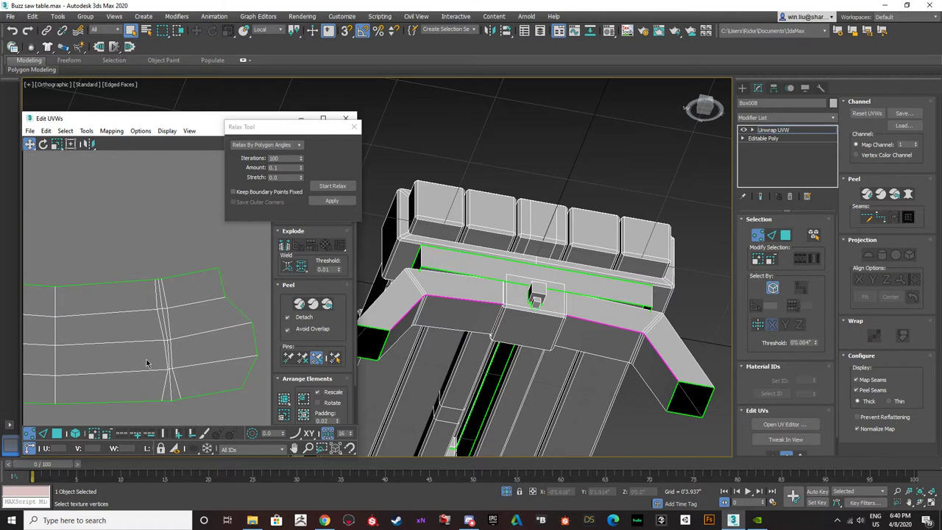
# - Switch to the desktop, open the downloaded numbered checker image in Photos, and enlarge it to inspect its resolution
pyautogui.click(325, 520)
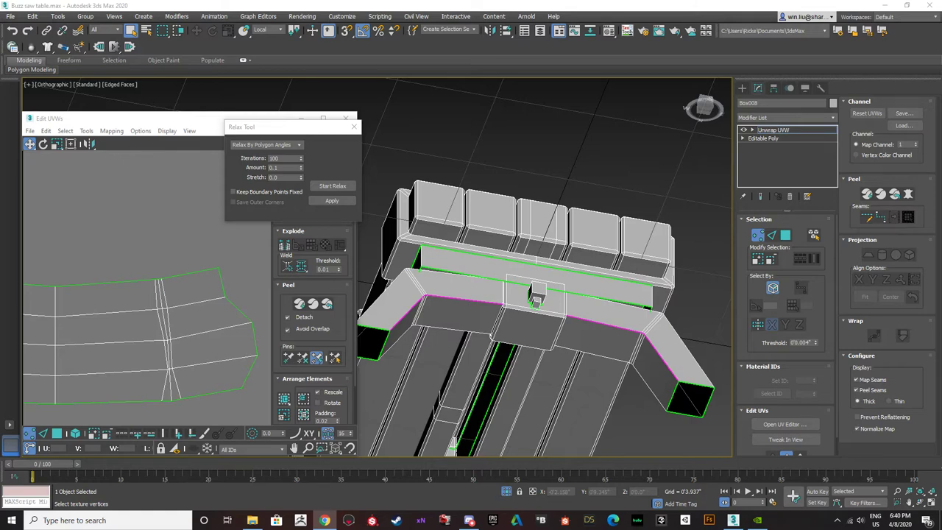
pyautogui.click(888, 6)
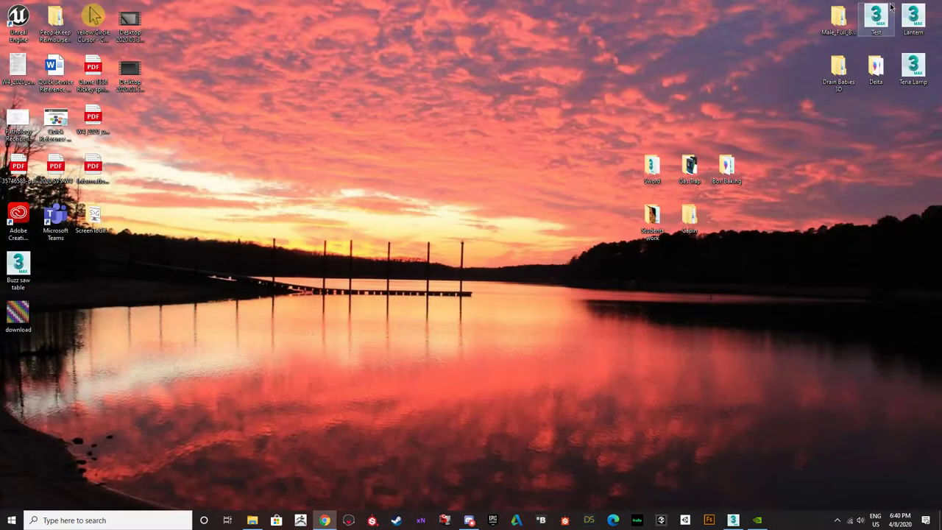
pyautogui.doubleClick(17, 313)
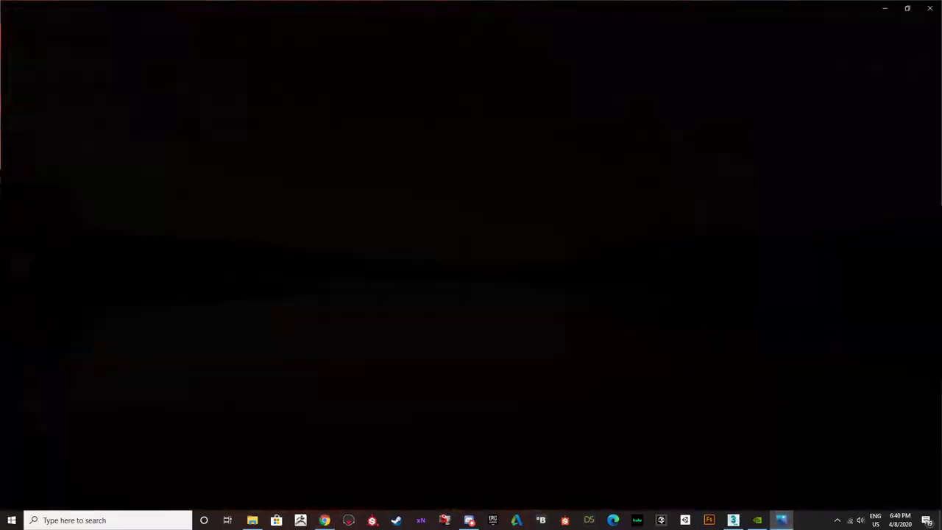
pyautogui.click(421, 28)
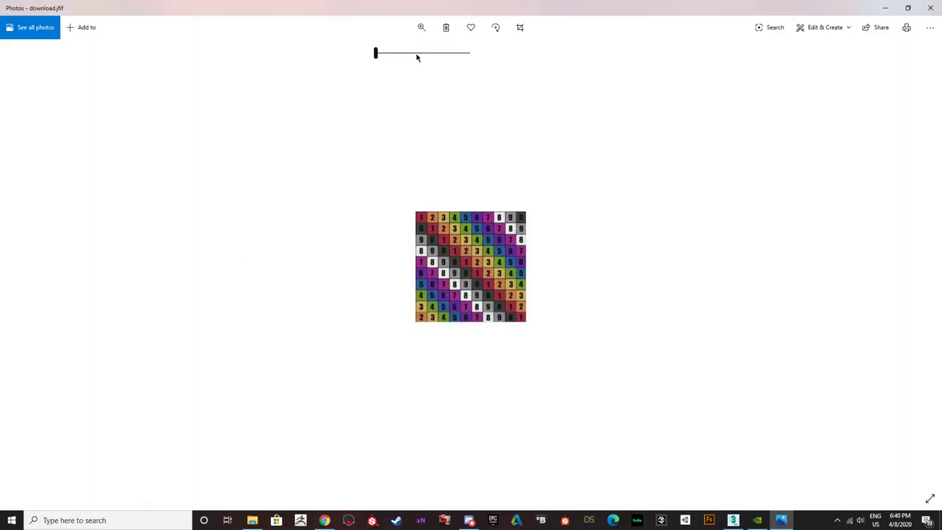
pyautogui.moveTo(416, 54); pyautogui.dragTo(465, 54)
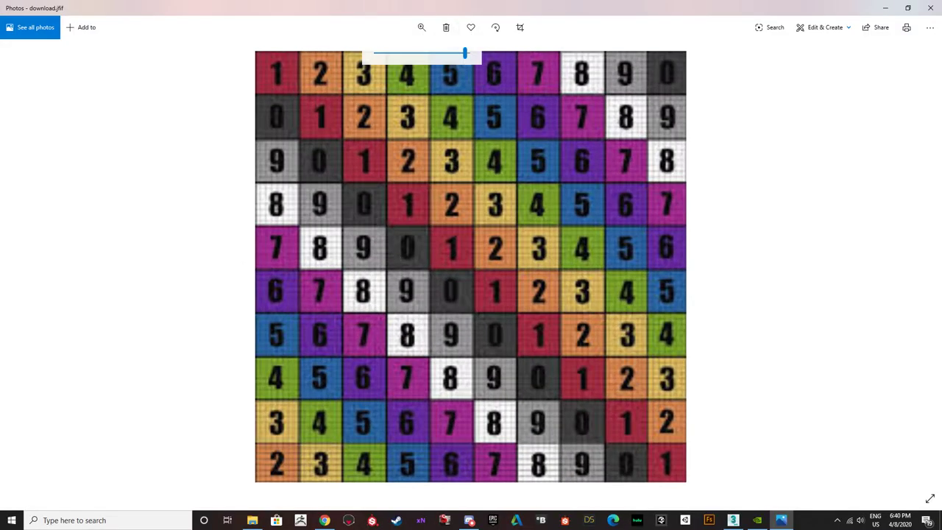
# - Close the enlarged checker image and delete the low-resolution download file from the desktop, keeping Uvrefmap_checkeredmap
pyautogui.click(325, 520)
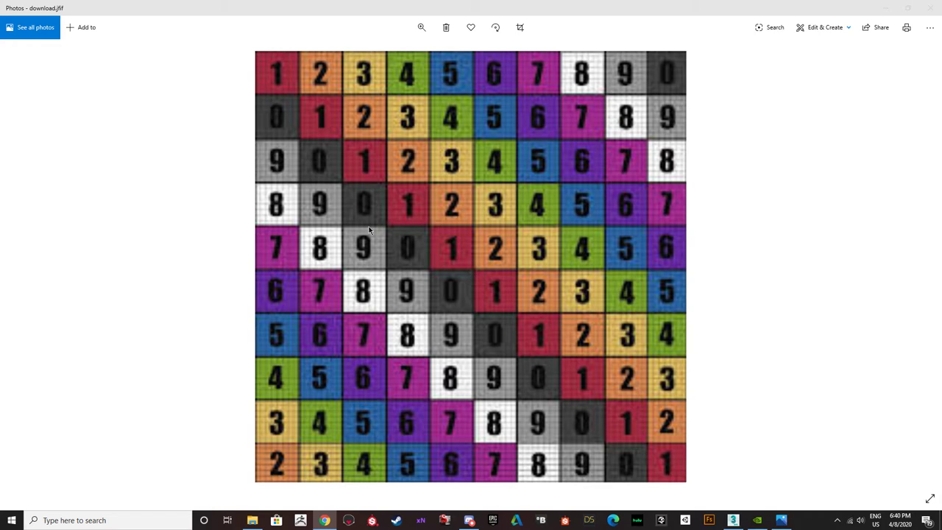
pyautogui.click(930, 8)
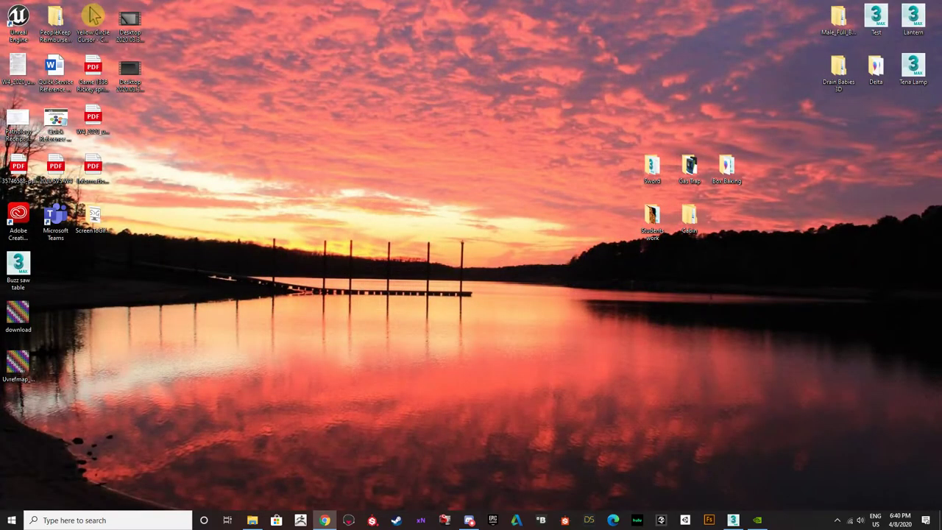
pyautogui.moveTo(513, 274); pyautogui.dragTo(508, 273)
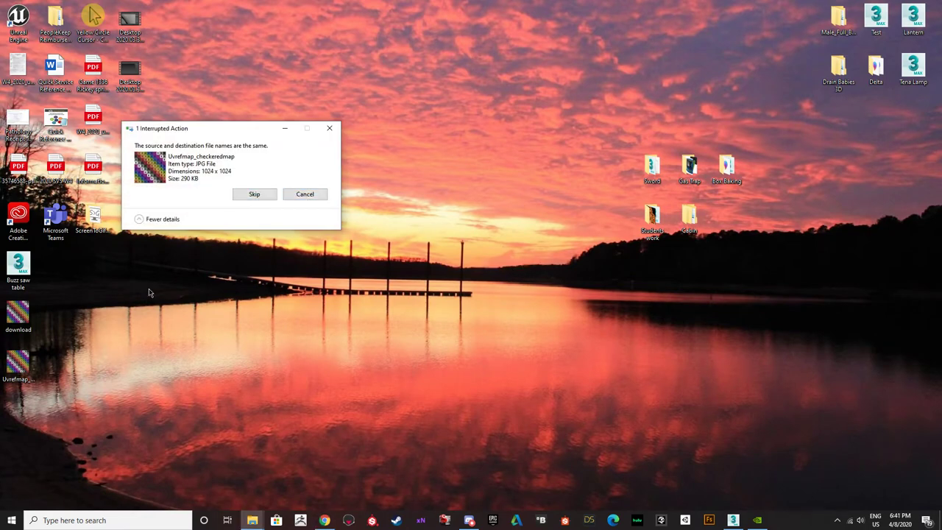
pyautogui.click(20, 364)
pyautogui.click(26, 313)
pyautogui.press('Delete')
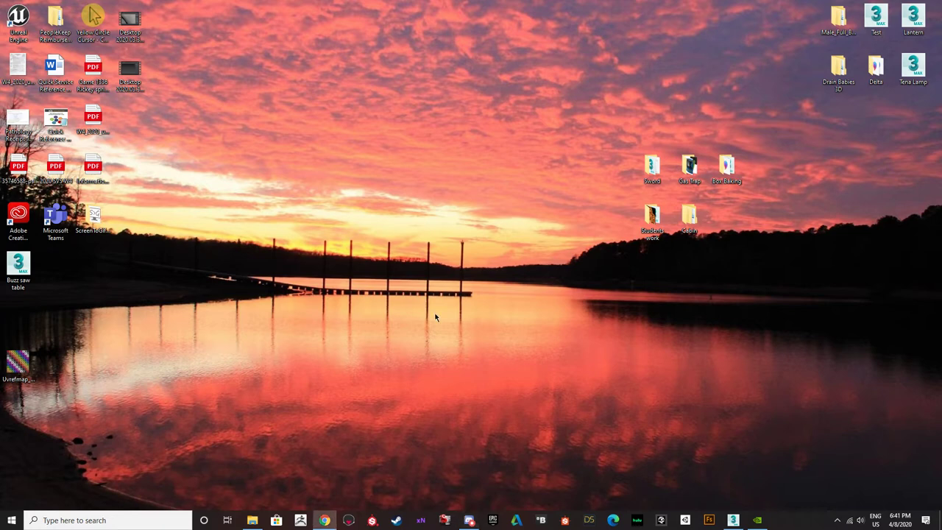
# - Switch back to 3ds Max, close the Relax Tool and the UV editor, and bring the whole tabletop into view
pyautogui.click(734, 521)
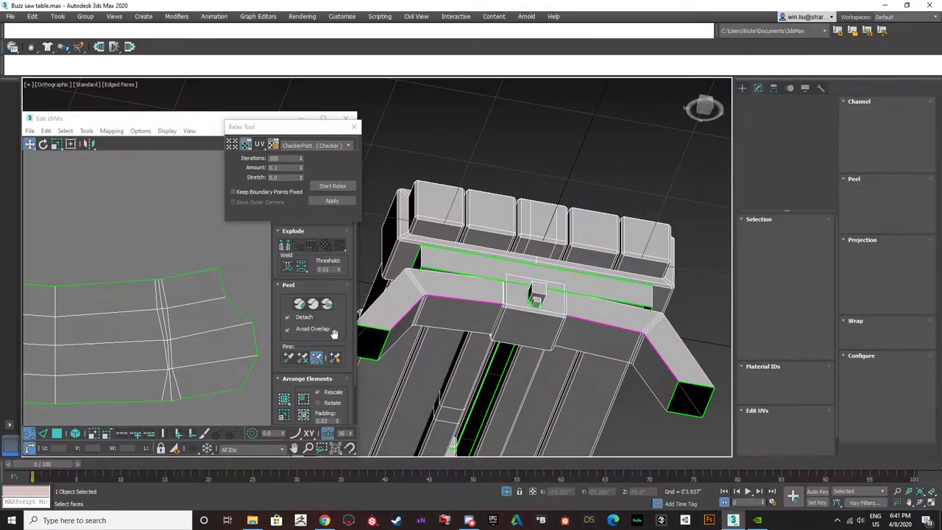
pyautogui.click(354, 129)
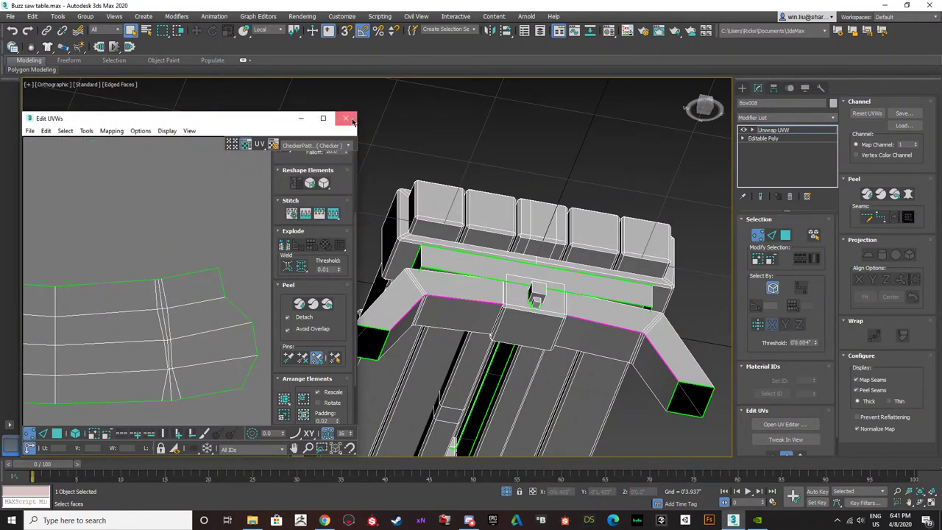
pyautogui.click(345, 119)
pyautogui.keyDown('alt'); pyautogui.moveTo(318, 236); pyautogui.dragTo(341, 212, button='middle'); pyautogui.keyUp('alt')
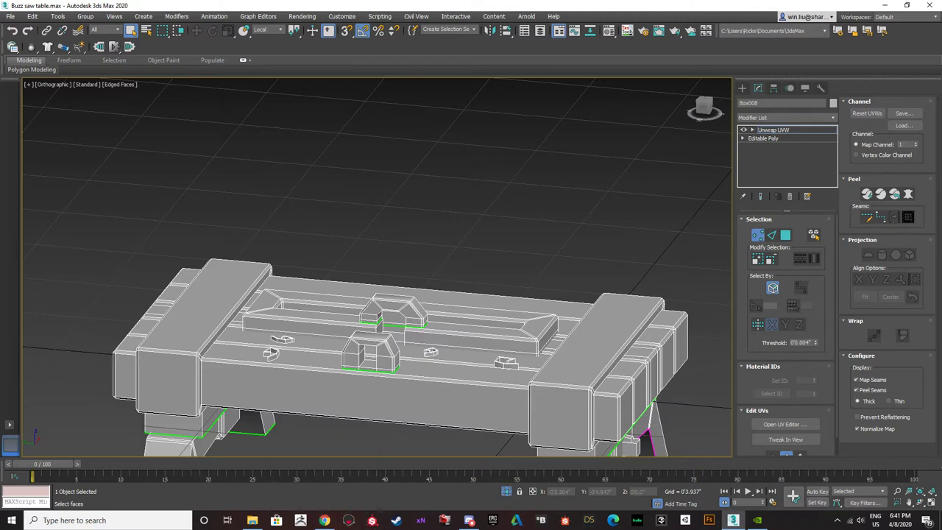
# - Open the Material Editor over a single maximized viewport and open the first material's diffuse map settings
pyautogui.click(469, 521)
pyautogui.press('m')
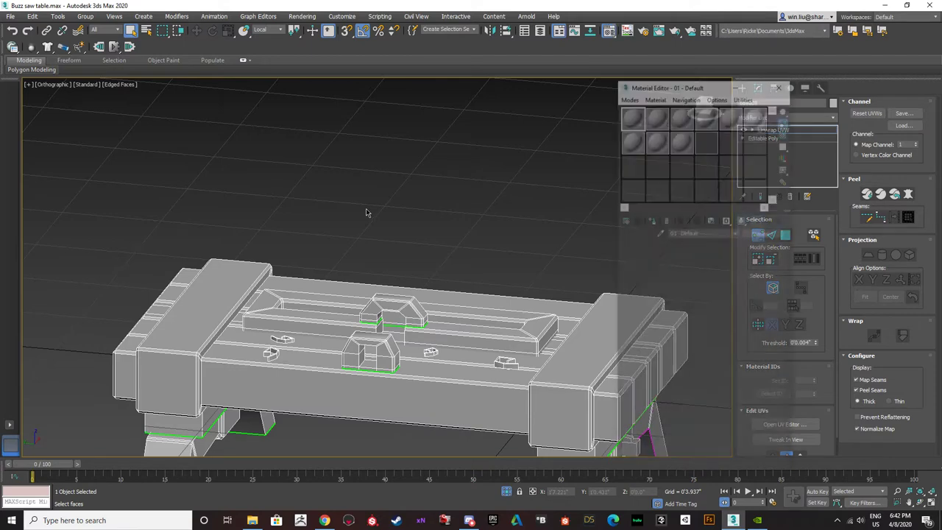
pyautogui.hotkey('alt', 'w')
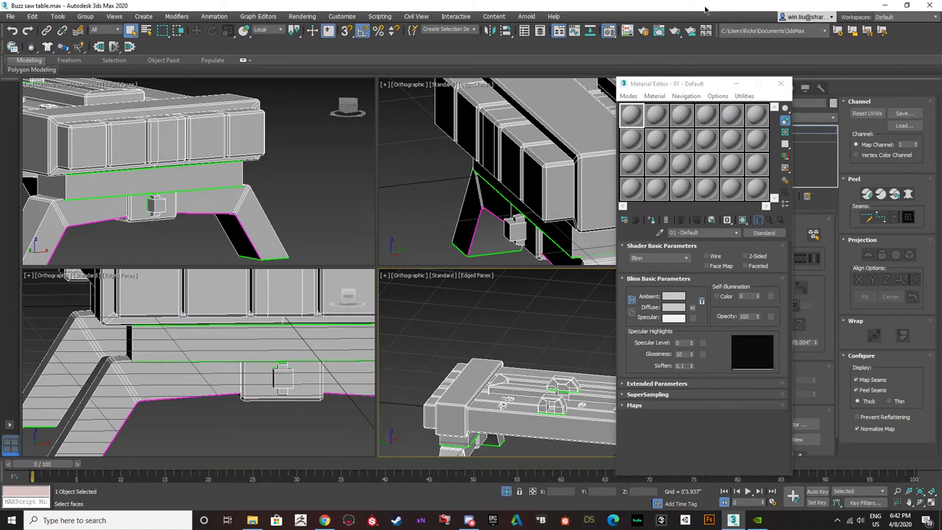
pyautogui.moveTo(694, 84); pyautogui.dragTo(694, 76)
pyautogui.moveTo(626, 80); pyautogui.dragTo(371, 67)
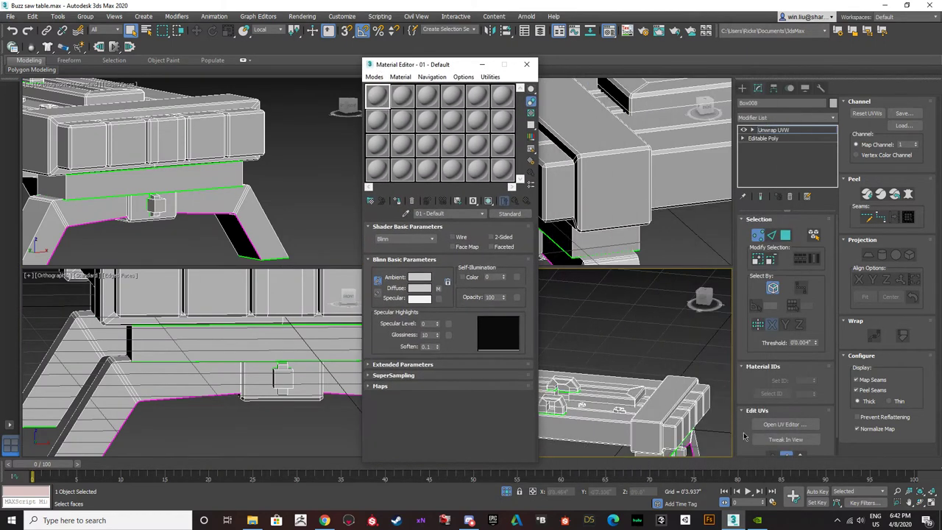
pyautogui.click(930, 502)
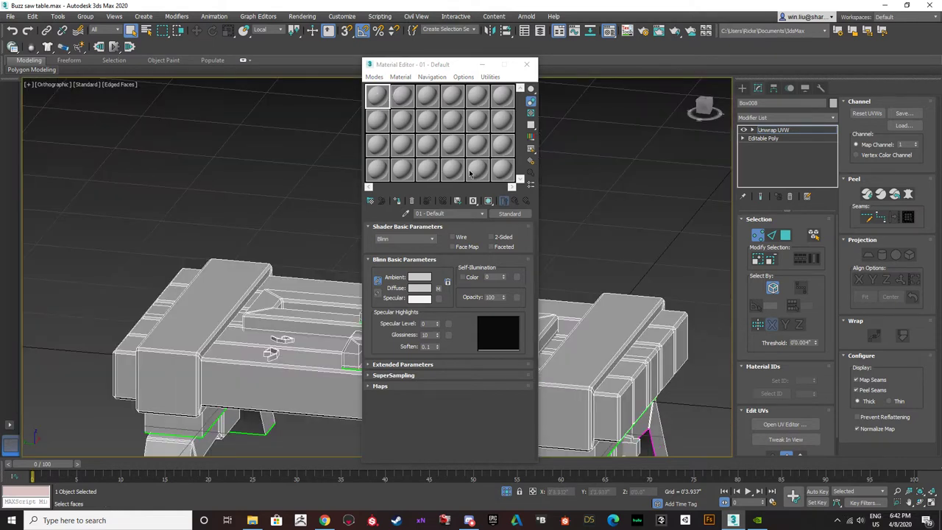
pyautogui.click(376, 100)
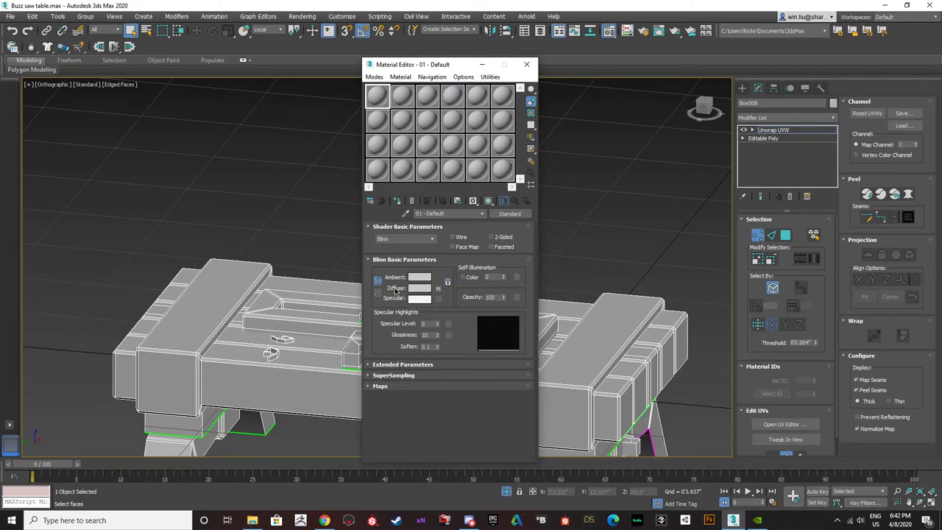
pyautogui.click(439, 291)
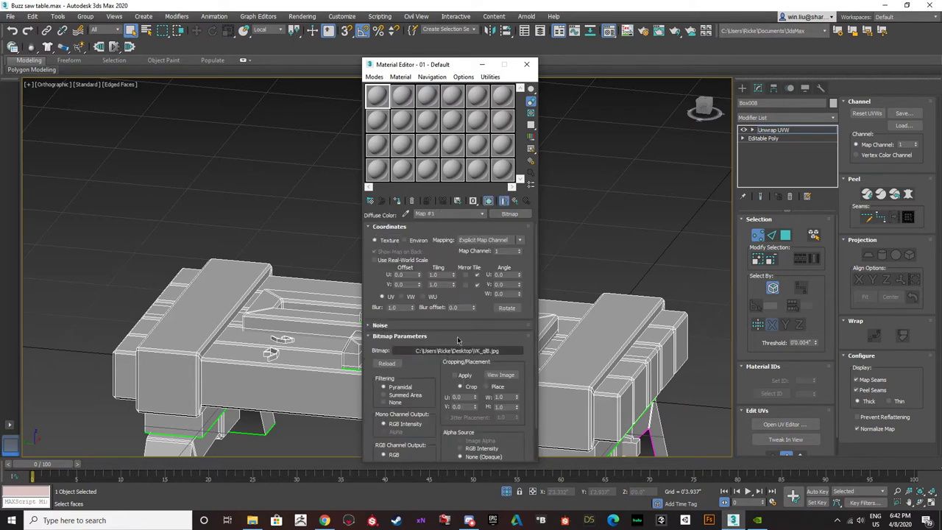
# - Give the second material Uvrefmap_checkeredmap from the desktop as its diffuse bitmap and show it on the table in the viewport
pyautogui.click(398, 97)
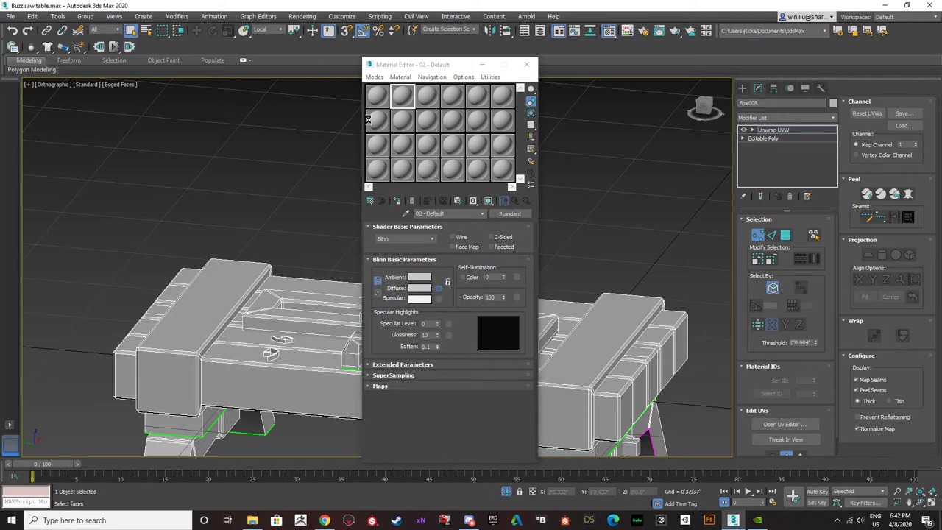
pyautogui.click(439, 288)
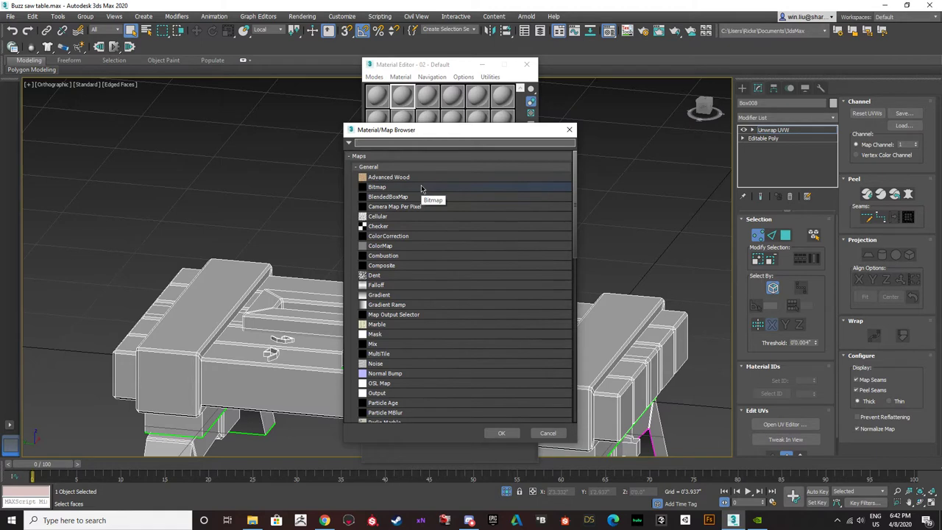
pyautogui.click(422, 188)
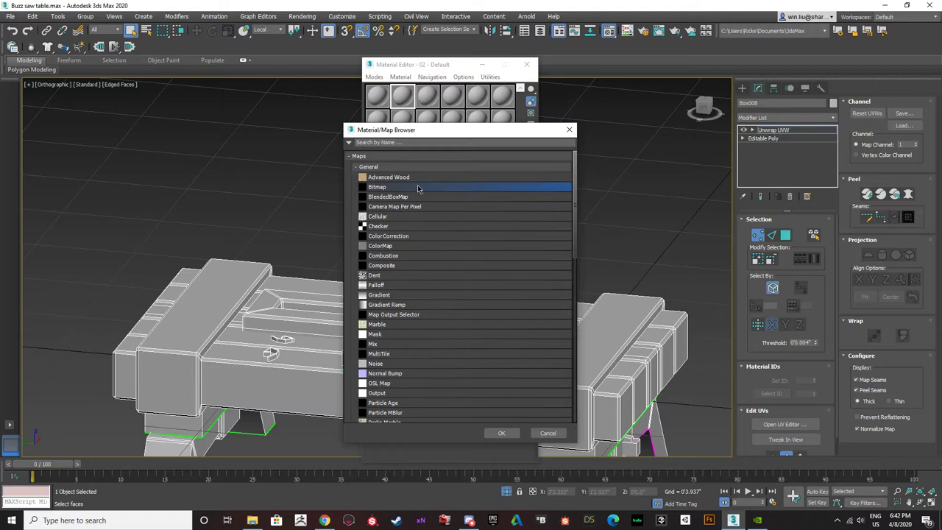
pyautogui.click(503, 433)
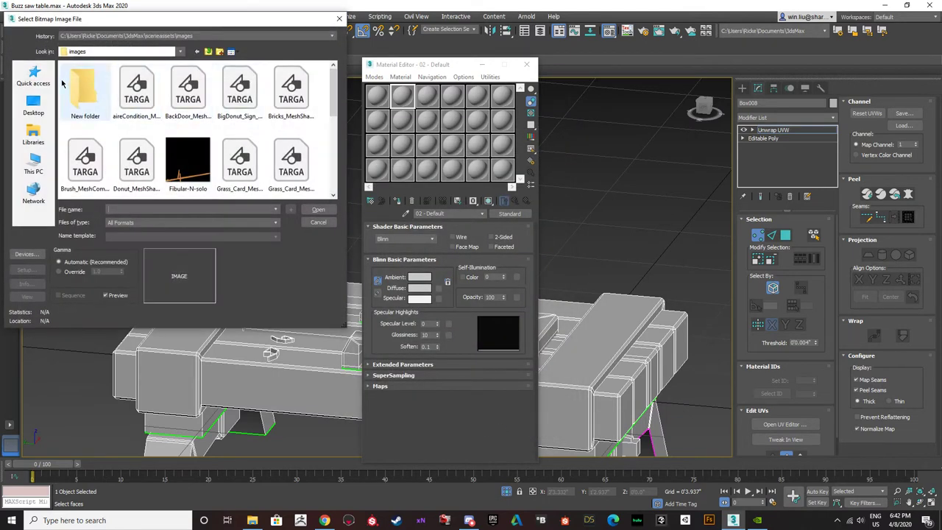
pyautogui.click(33, 103)
pyautogui.scroll(-5, 175, 168)
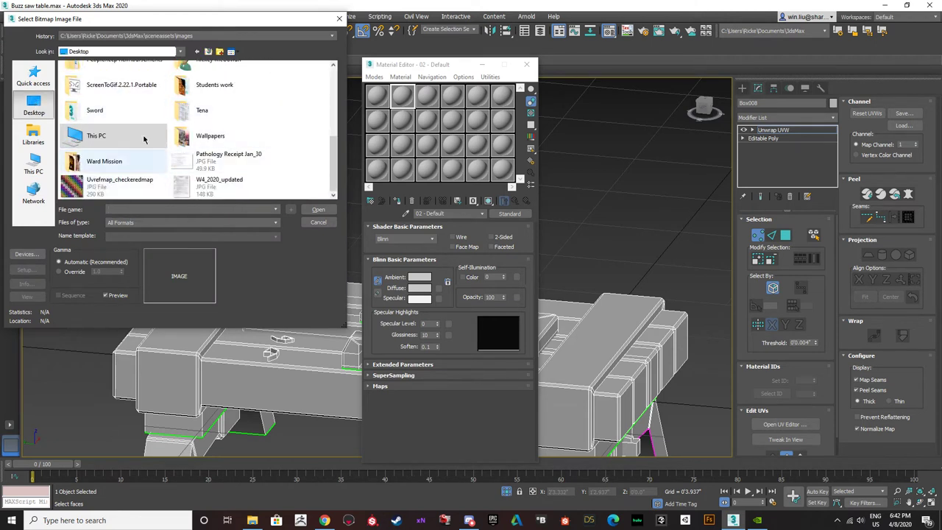
pyautogui.click(96, 183)
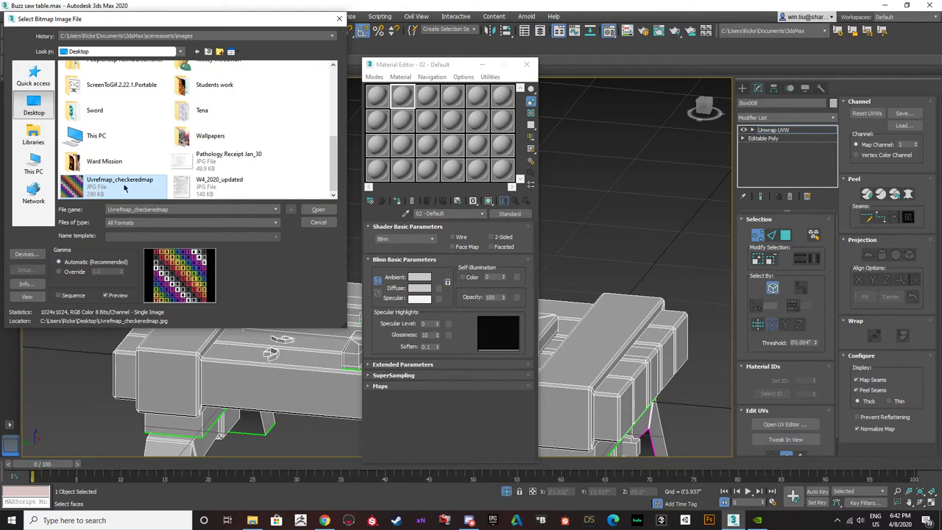
pyautogui.click(318, 209)
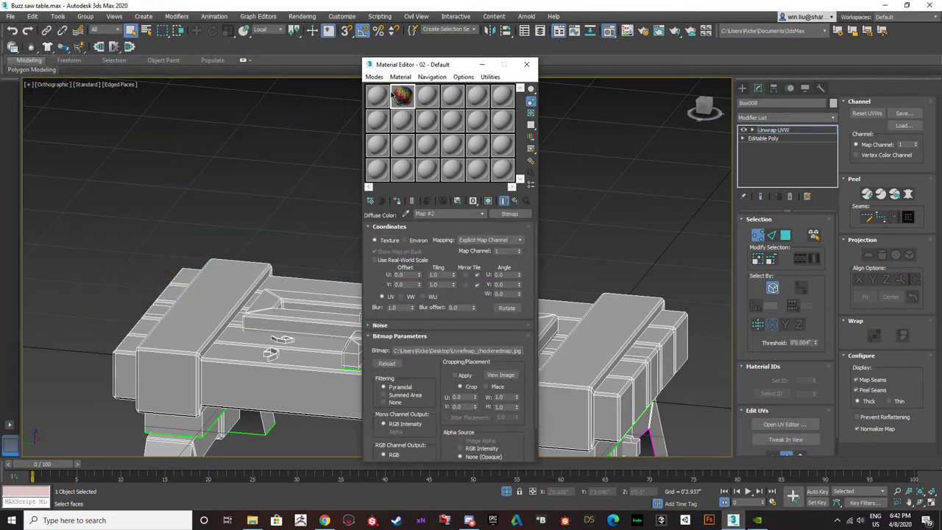
pyautogui.click(488, 200)
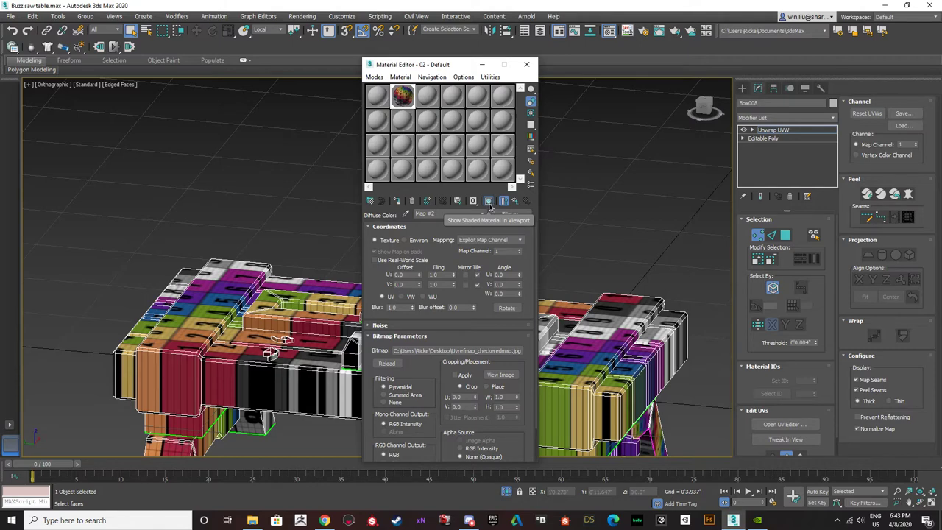
pyautogui.click(526, 64)
# - Compare the checker pattern on the tabletop and end block with the pattern on the relaxed front leg
pyautogui.scroll(3, 350, 217)
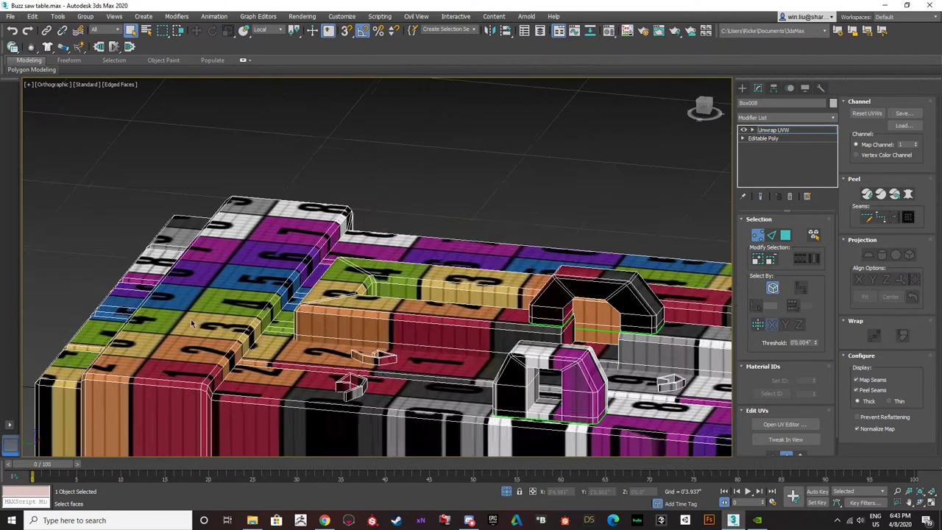
pyautogui.scroll(-6, 368, 279)
pyautogui.scroll(5, 434, 369)
pyautogui.scroll(2, 412, 324)
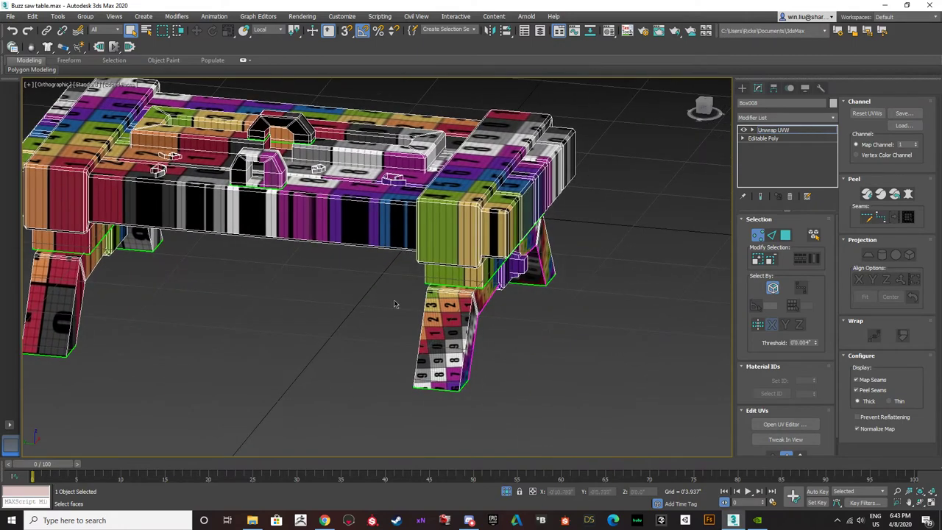
pyautogui.scroll(3, 445, 319)
pyautogui.scroll(-3, 445, 320)
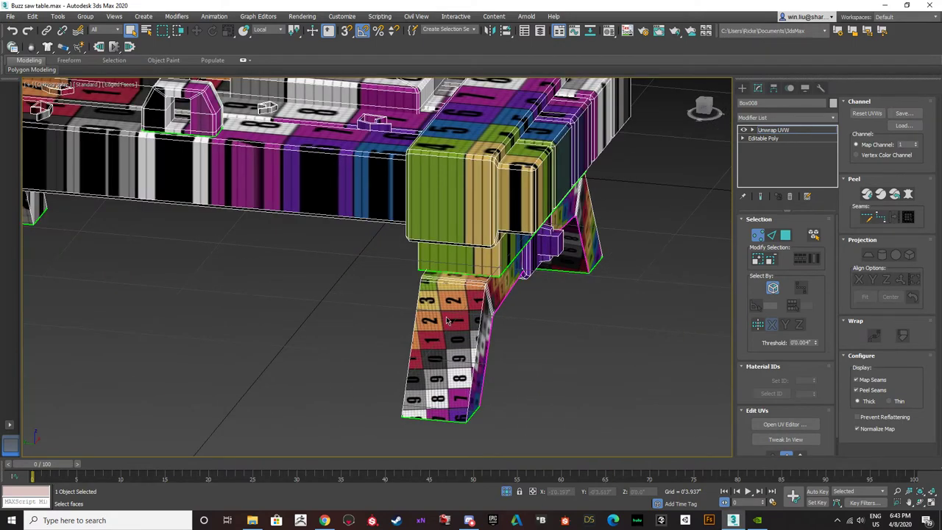
pyautogui.scroll(-3, 450, 318)
# - Examine the checker numbers along the tabletop's long side for stretching where they run over the upper edge
pyautogui.keyDown('alt'); pyautogui.moveTo(451, 318); pyautogui.dragTo(313, 287, button='middle'); pyautogui.keyUp('alt')
pyautogui.scroll(8, 317, 280)
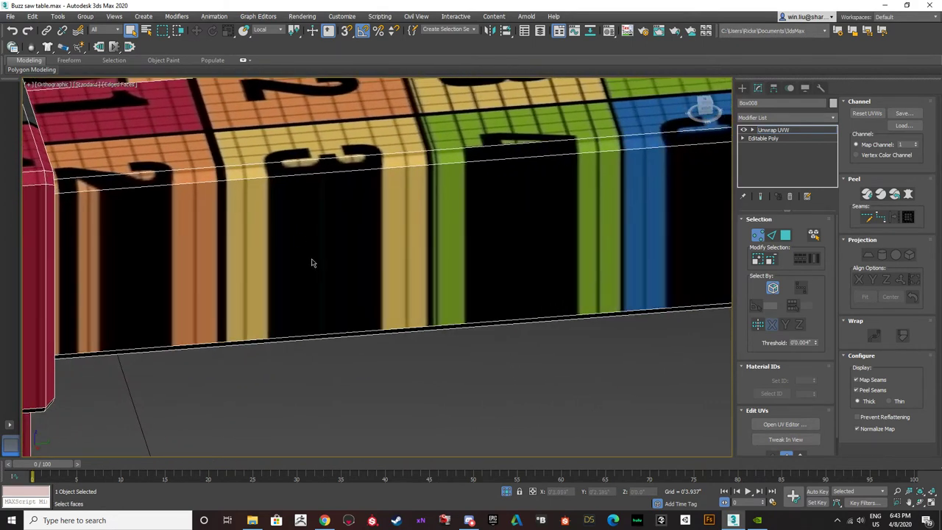
pyautogui.scroll(-5, 320, 329)
pyautogui.keyDown('alt'); pyautogui.moveTo(321, 329); pyautogui.dragTo(287, 285, button='middle'); pyautogui.keyUp('alt')
pyautogui.scroll(4, 272, 281)
pyautogui.scroll(-6, 265, 300)
pyautogui.scroll(3, 287, 245)
pyautogui.scroll(3, 384, 304)
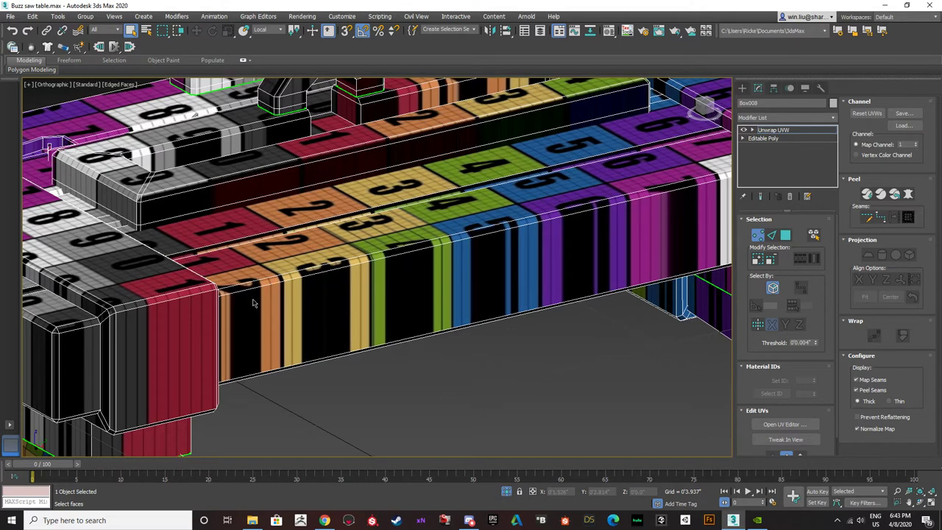
pyautogui.scroll(2, 265, 299)
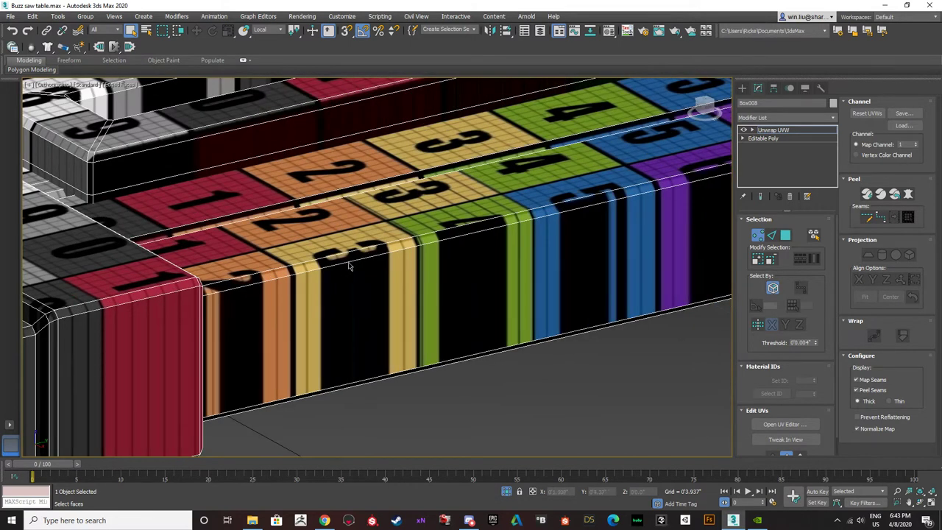
pyautogui.scroll(-8, 363, 303)
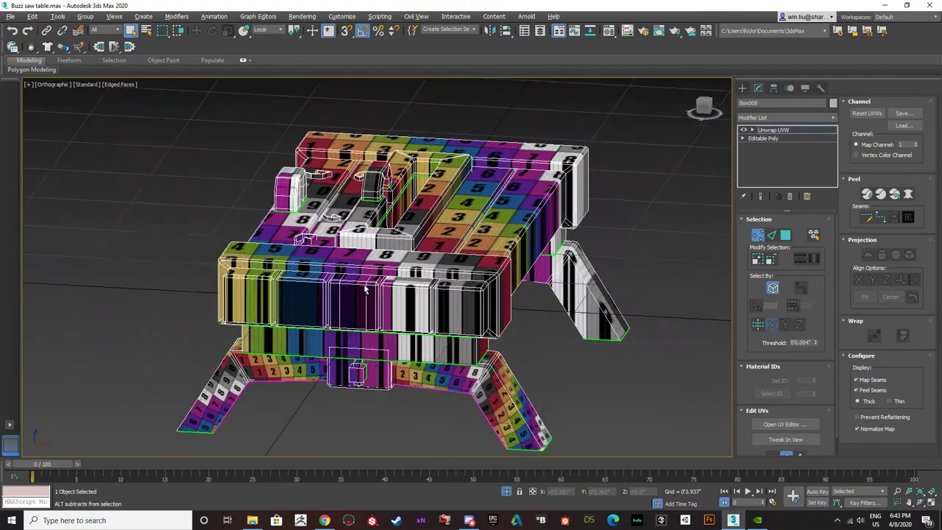
# - Inspect the relaxed leg frame from several sides and underneath, checking its numbered squares for distortion against the frame not yet unwrapped
pyautogui.keyDown('alt'); pyautogui.moveTo(363, 289); pyautogui.dragTo(209, 315, button='middle'); pyautogui.keyUp('alt')
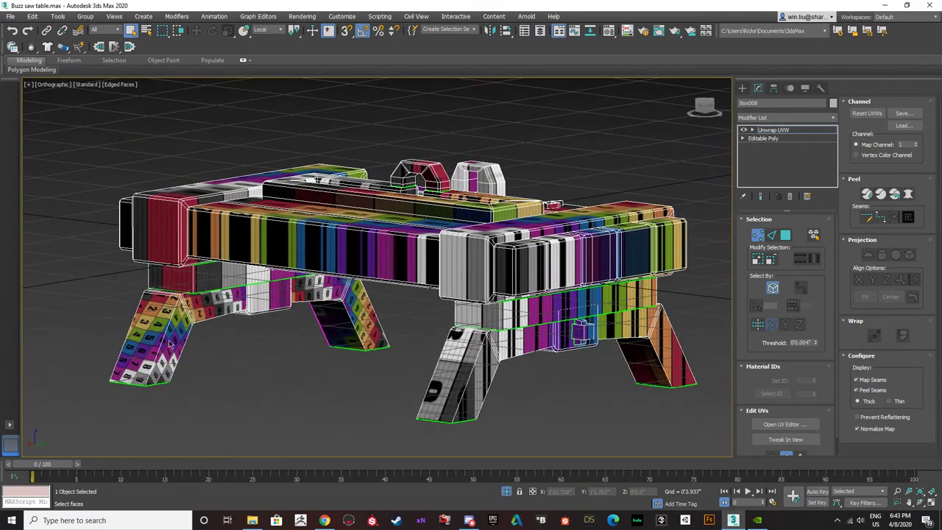
pyautogui.scroll(5, 165, 358)
pyautogui.keyDown('alt'); pyautogui.moveTo(168, 360); pyautogui.dragTo(199, 282, button='middle'); pyautogui.keyUp('alt')
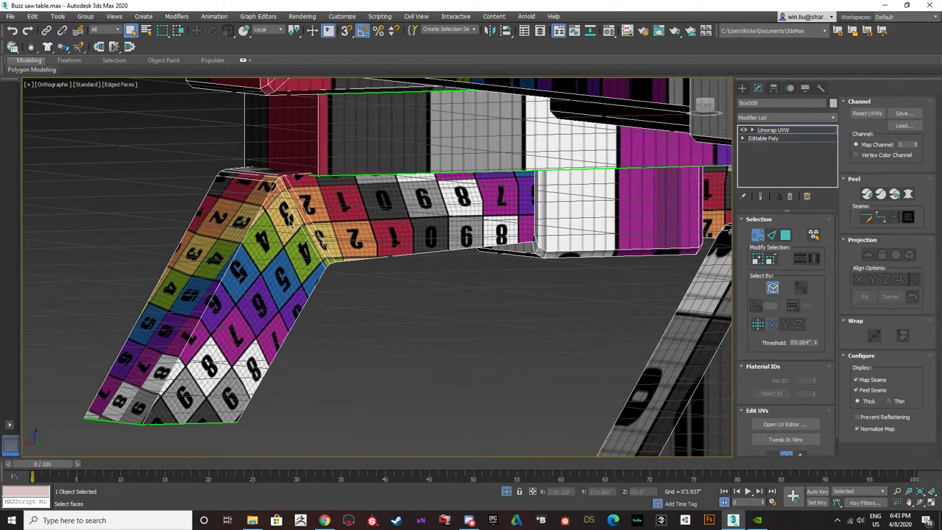
pyautogui.scroll(-6, 453, 262)
pyautogui.keyDown('alt'); pyautogui.moveTo(453, 261); pyautogui.dragTo(295, 294, button='middle'); pyautogui.keyUp('alt')
pyautogui.scroll(4, 281, 327)
pyautogui.scroll(-5, 281, 327)
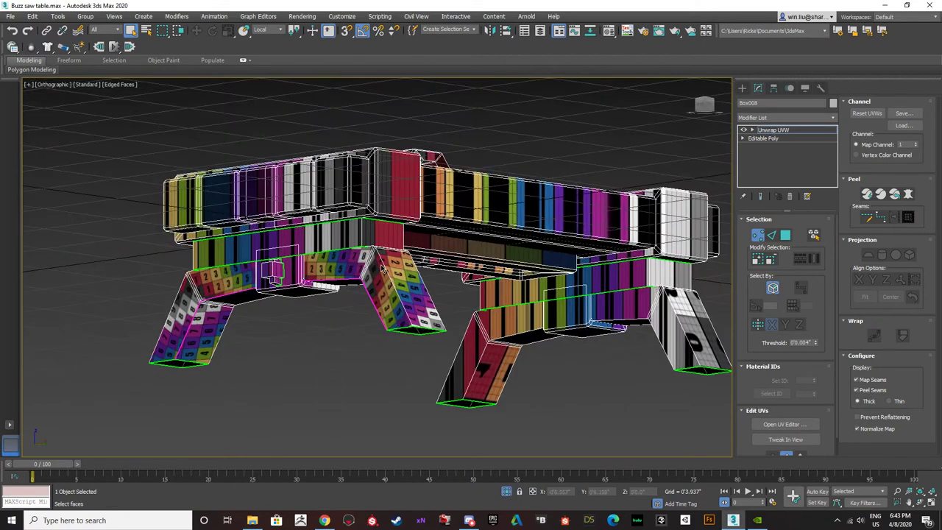
pyautogui.scroll(6, 300, 277)
pyautogui.scroll(-6, 301, 277)
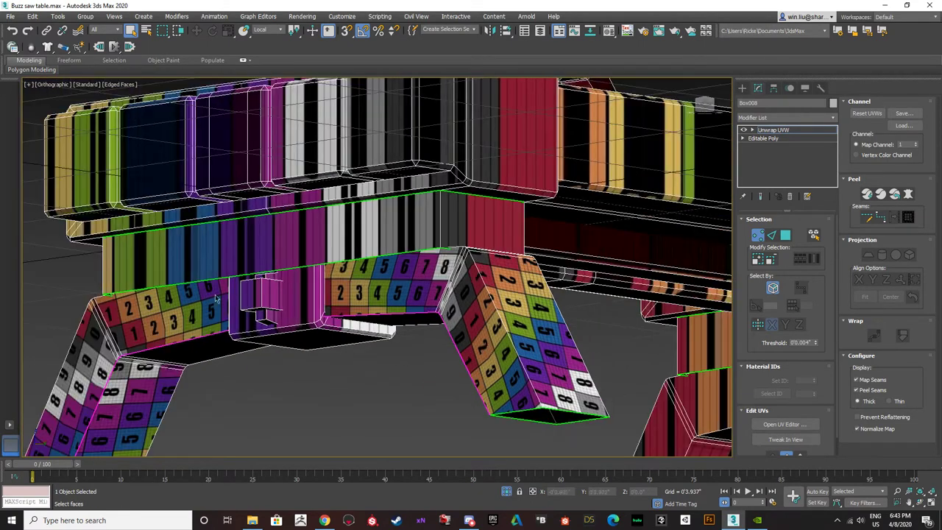
pyautogui.scroll(6, 250, 299)
pyautogui.keyDown('alt'); pyautogui.moveTo(257, 301); pyautogui.dragTo(215, 312, button='middle'); pyautogui.keyUp('alt')
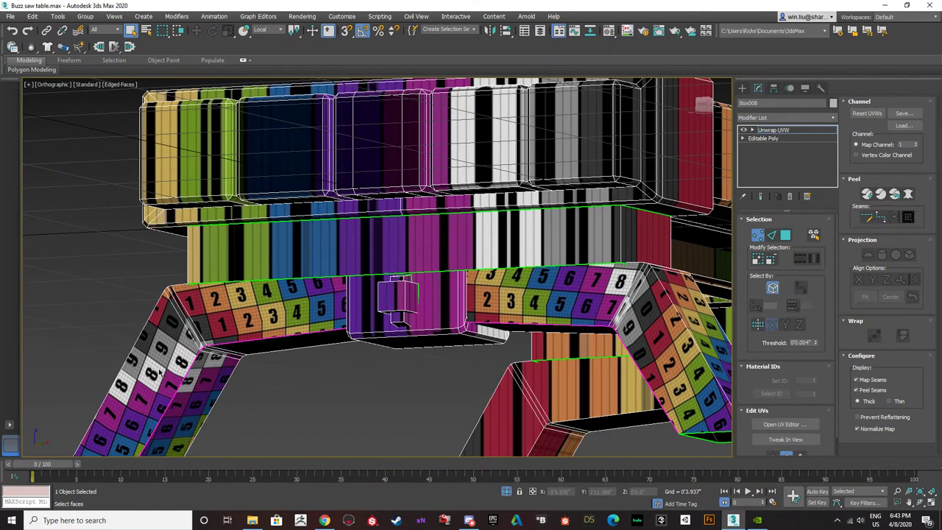
pyautogui.scroll(2, 184, 354)
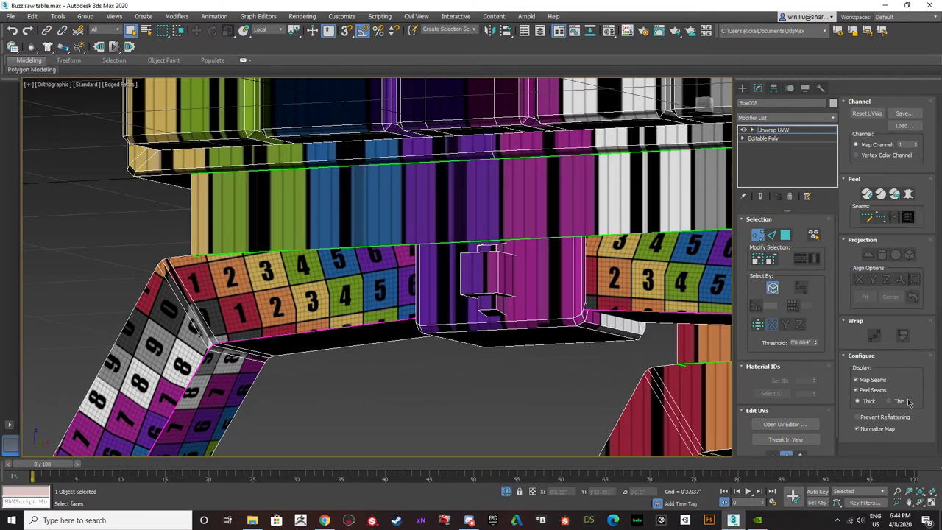
pyautogui.scroll(-5, 190, 390)
pyautogui.keyDown('alt'); pyautogui.moveTo(190, 390); pyautogui.dragTo(182, 350, button='middle'); pyautogui.keyUp('alt')
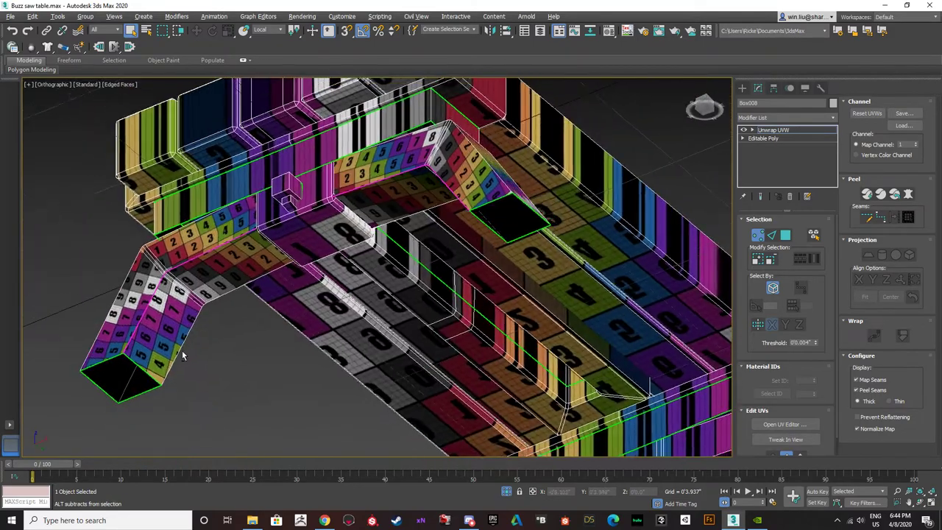
# - Examine the checker numbers on the leg faces from below and from the end of the table for distortion at the bends
pyautogui.scroll(5, 182, 350)
pyautogui.keyDown('alt'); pyautogui.moveTo(155, 306); pyautogui.dragTo(157, 363, button='middle'); pyautogui.keyUp('alt')
pyautogui.scroll(2, 156, 362)
pyautogui.scroll(-3, 171, 353)
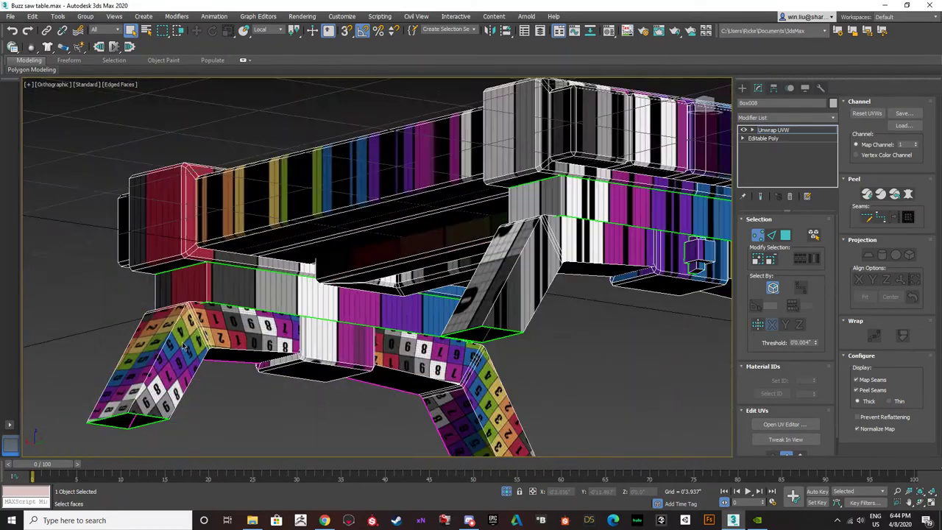
pyautogui.scroll(5, 184, 347)
pyautogui.scroll(-3, 228, 310)
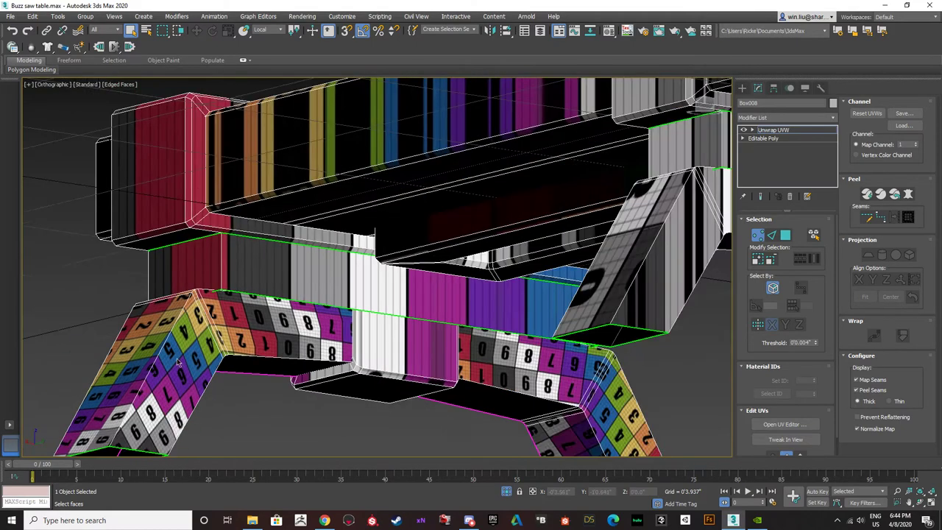
pyautogui.keyDown('alt'); pyautogui.moveTo(228, 309); pyautogui.dragTo(251, 356, button='middle'); pyautogui.keyUp('alt')
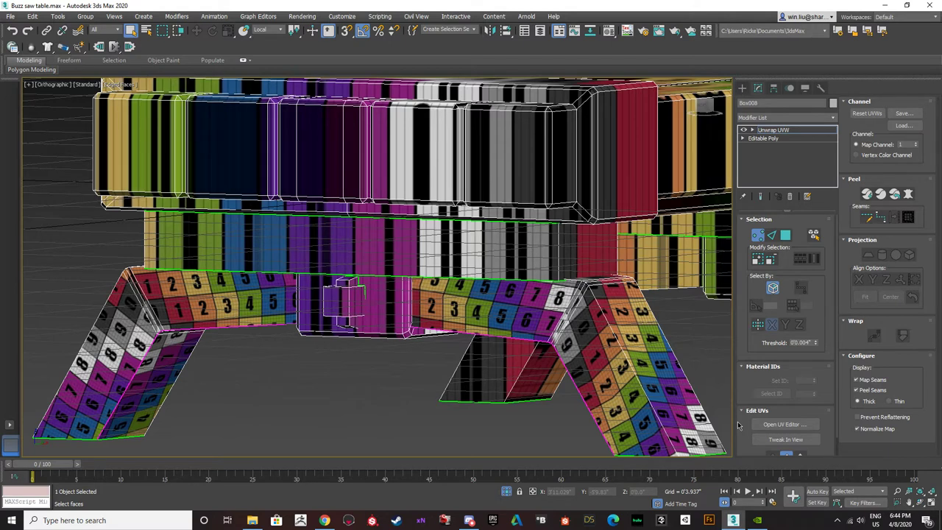
# - Open the UV editor on the leg frame's shell and switch to edge selection
pyautogui.click(773, 425)
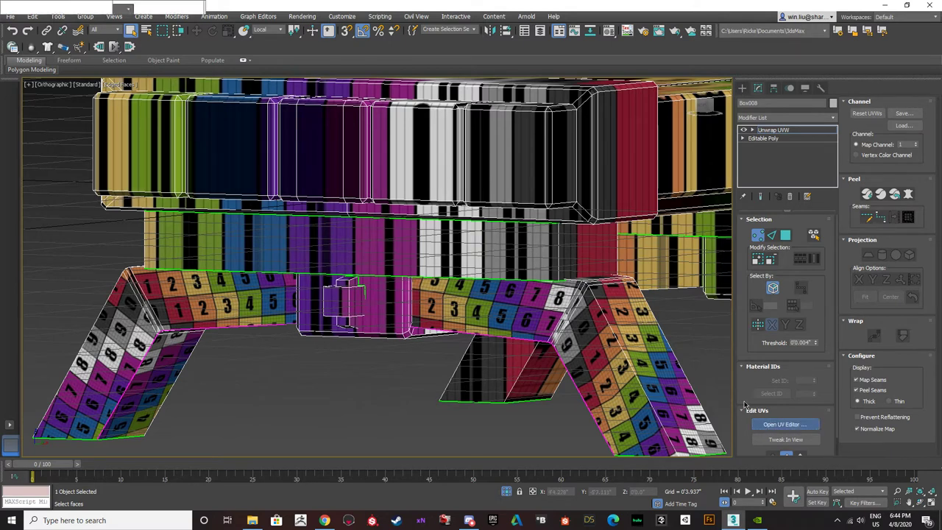
pyautogui.scroll(-1, 153, 281)
pyautogui.moveTo(156, 279); pyautogui.dragTo(236, 252, button='middle')
pyautogui.scroll(1, 112, 268)
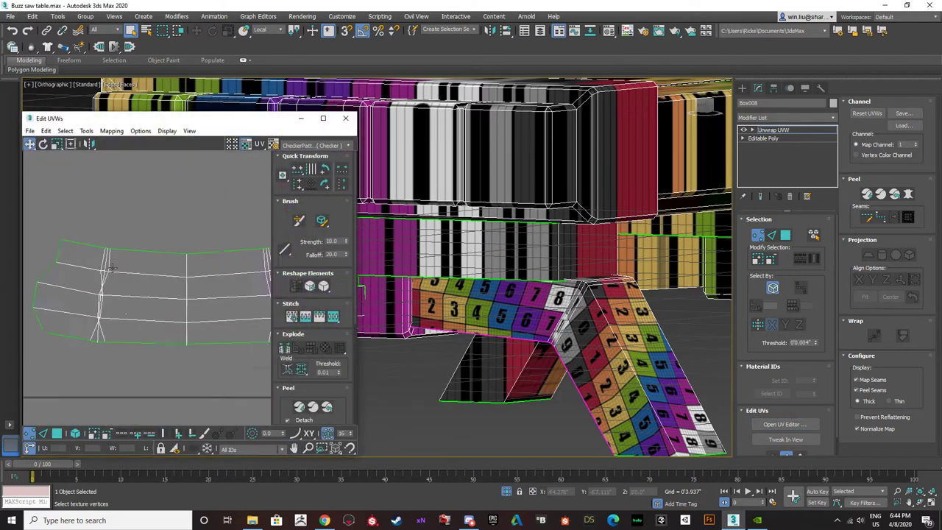
pyautogui.scroll(1, 112, 268)
pyautogui.scroll(-1, 96, 259)
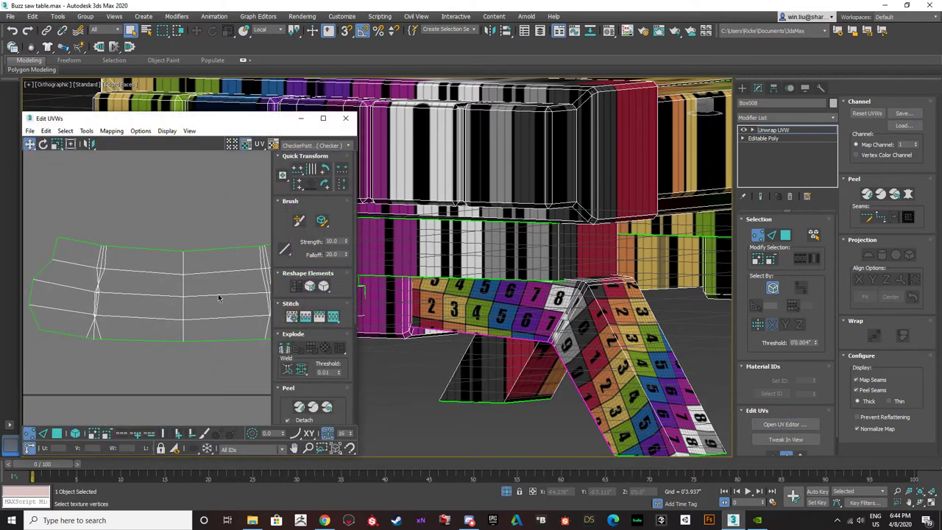
pyautogui.click(45, 435)
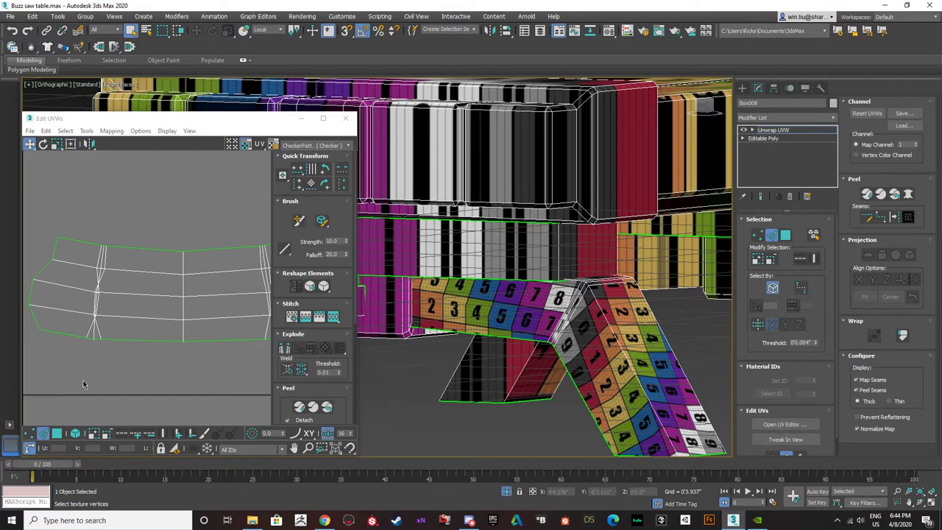
pyautogui.scroll(-3, 143, 352)
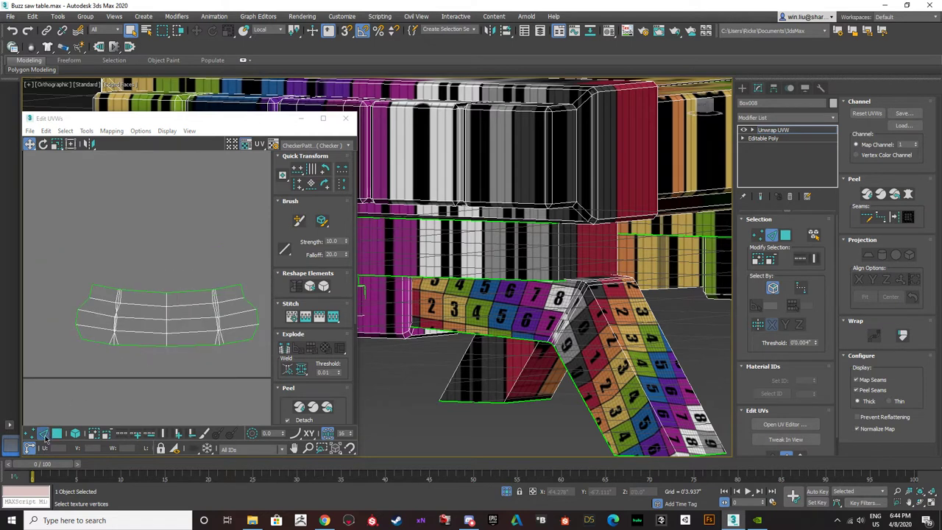
# - Try to straighten the slanted edges at one end of the leg frame's shell into a vertical line, and undo it
pyautogui.click(78, 330)
pyautogui.click(78, 329)
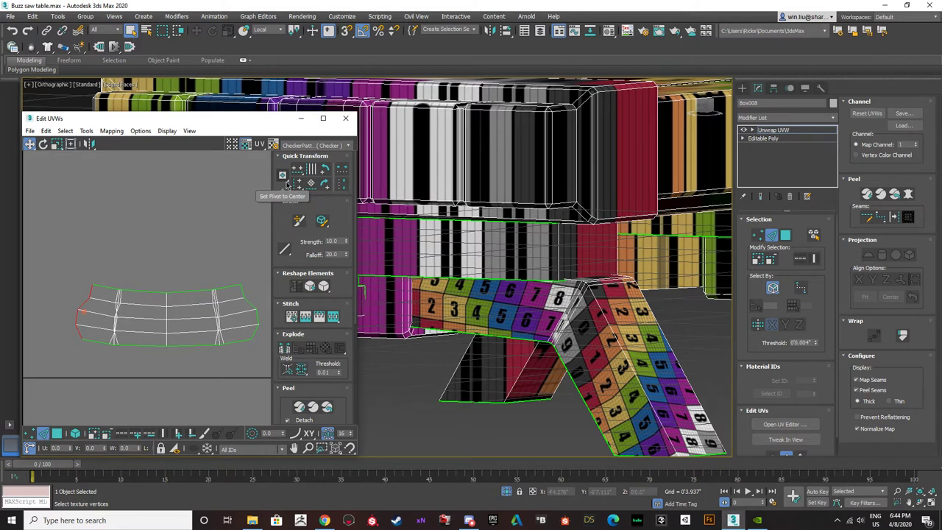
pyautogui.click(62, 146)
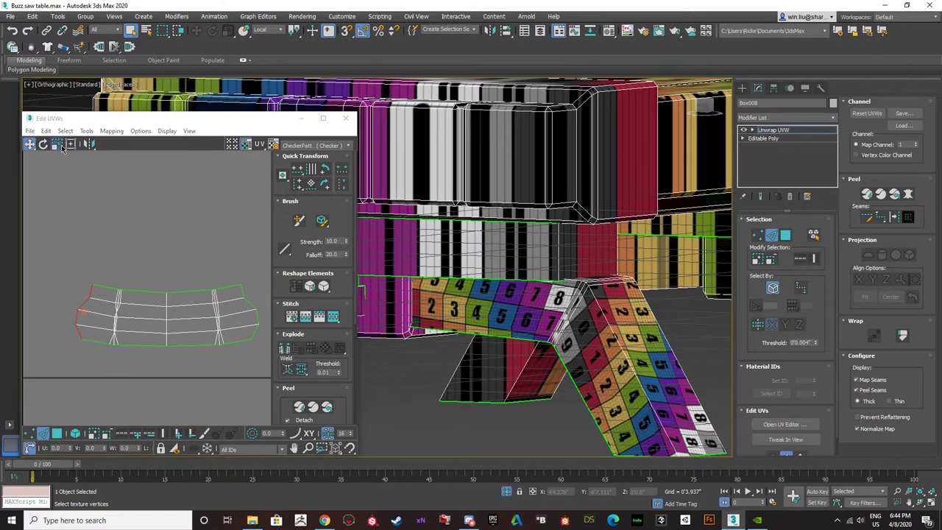
pyautogui.click(57, 159)
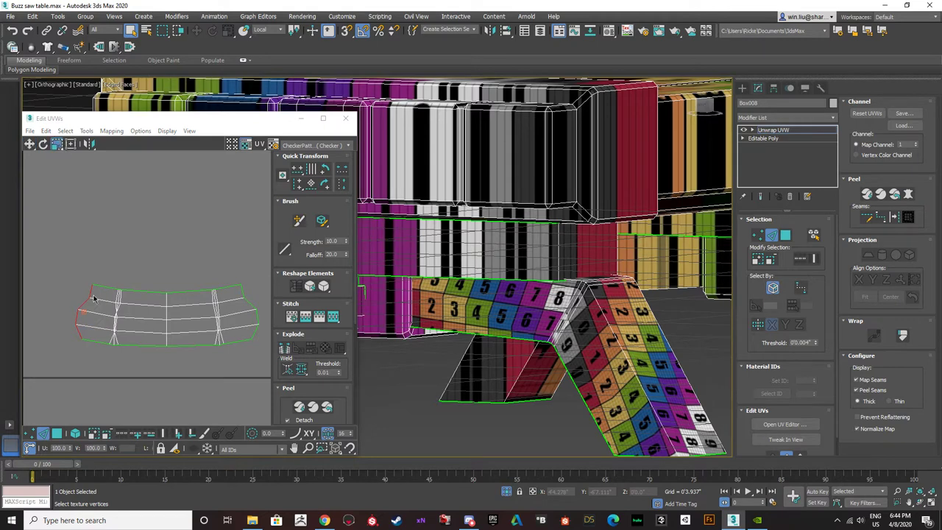
pyautogui.moveTo(90, 288); pyautogui.dragTo(63, 293)
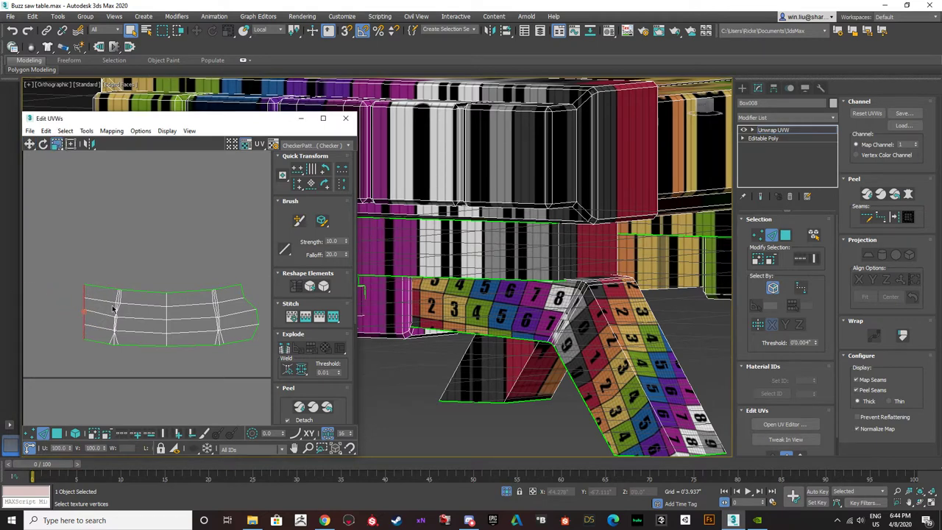
pyautogui.click(117, 296)
pyautogui.doubleClick(115, 298)
pyautogui.hotkey('ctrl', 'z')
pyautogui.hotkey('ctrl', 'z')
pyautogui.hotkey('ctrl', 'z')
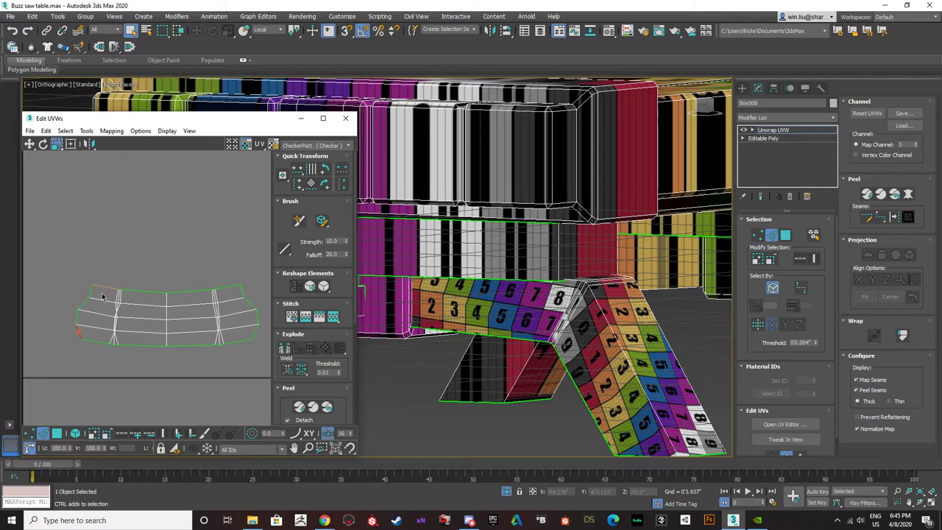
# - Select the shell's crosswise edge loops as a ring and align each of them vertically in place
pyautogui.click(90, 295)
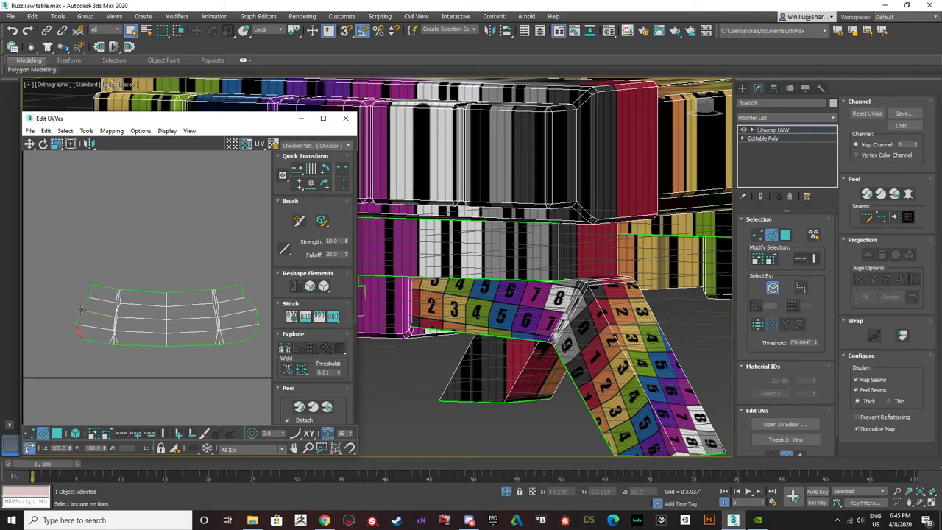
pyautogui.click(81, 309)
pyautogui.click(163, 435)
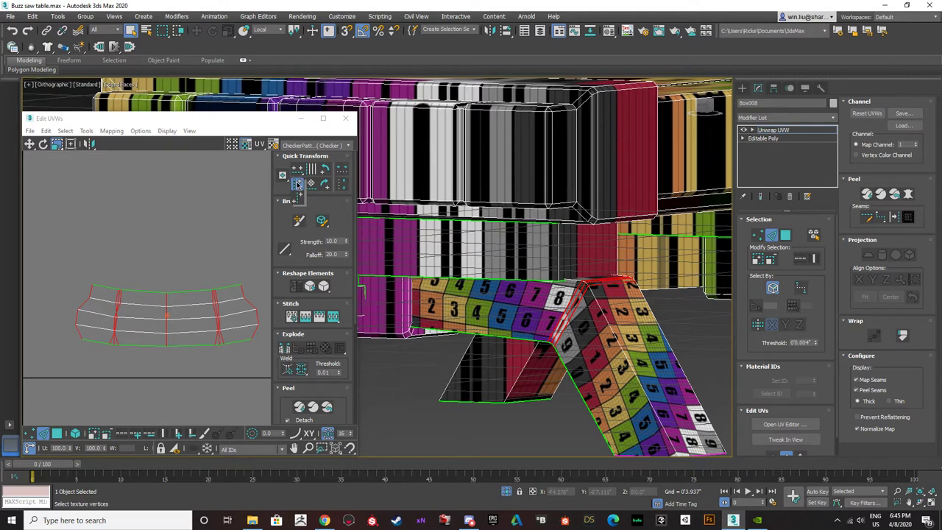
pyautogui.moveTo(297, 185); pyautogui.dragTo(295, 199)
pyautogui.moveTo(298, 199); pyautogui.dragTo(298, 201)
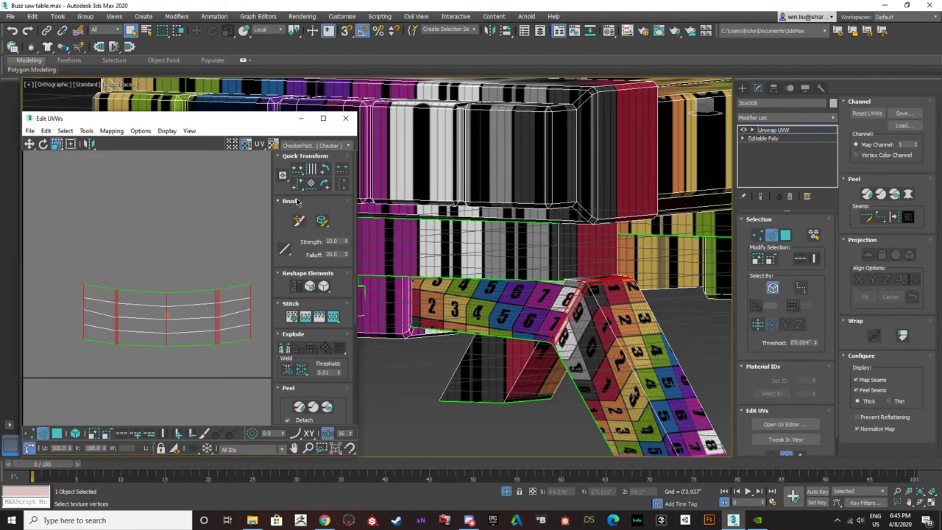
pyautogui.click(233, 215)
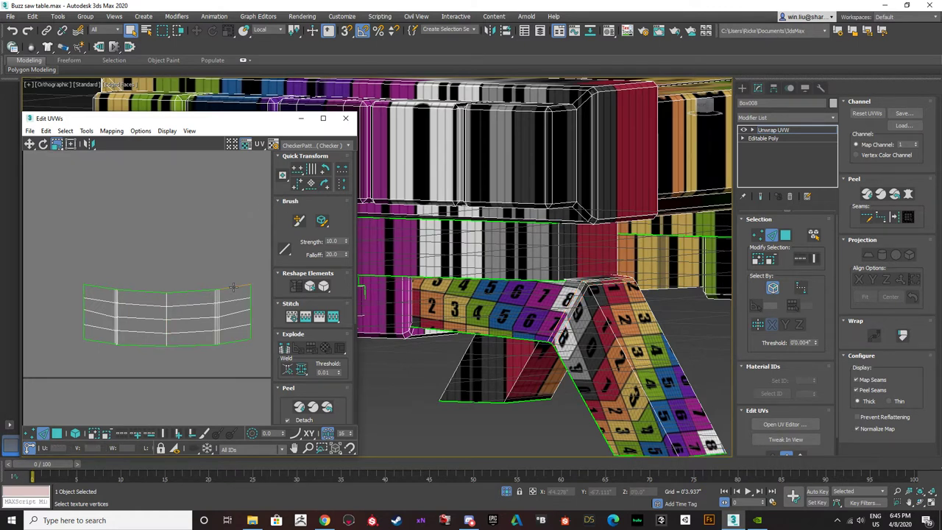
# - Straighten all lengthwise edge loops of the shell horizontally in place and check the checker numbers on the leg
pyautogui.click(233, 287)
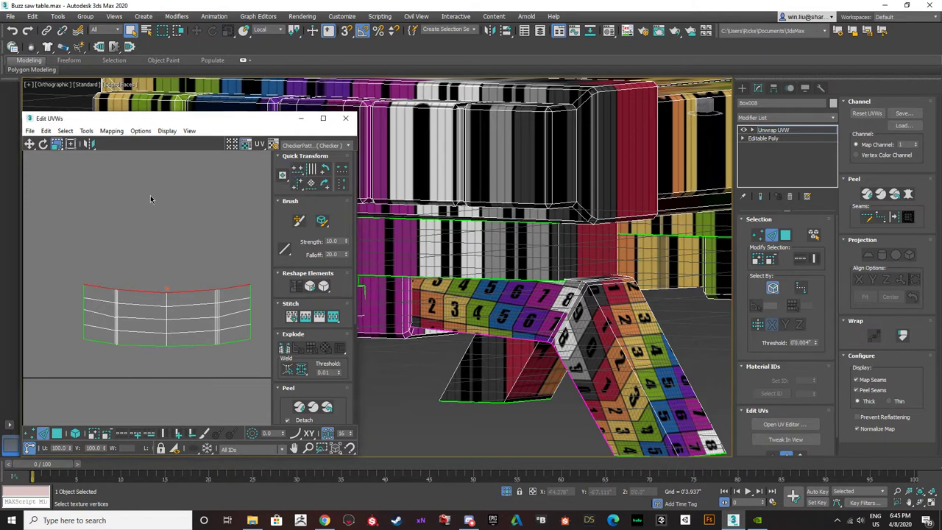
pyautogui.click(163, 432)
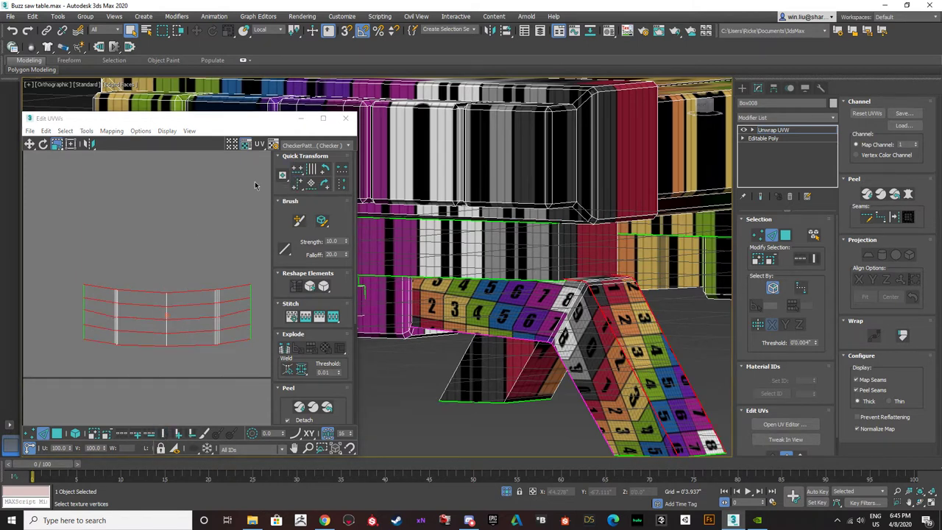
pyautogui.click(298, 184)
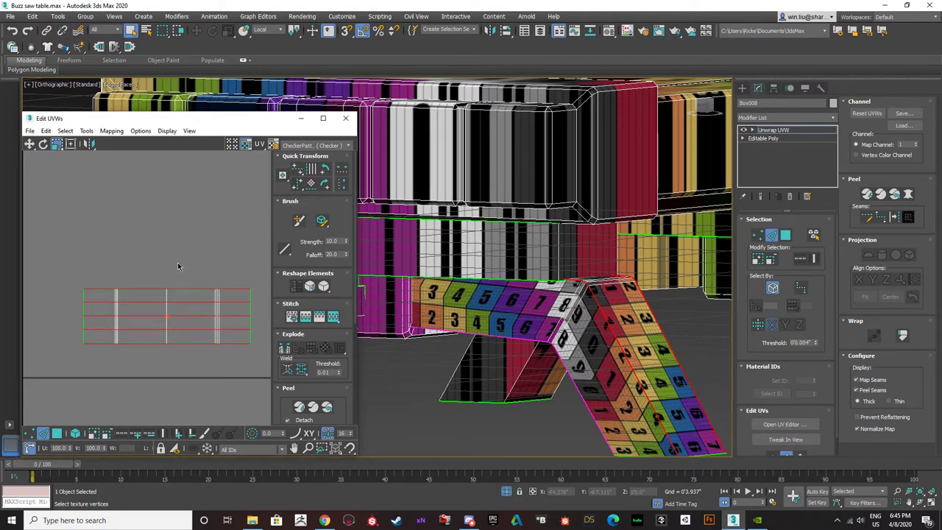
pyautogui.press('3')
pyautogui.scroll(-2, 567, 342)
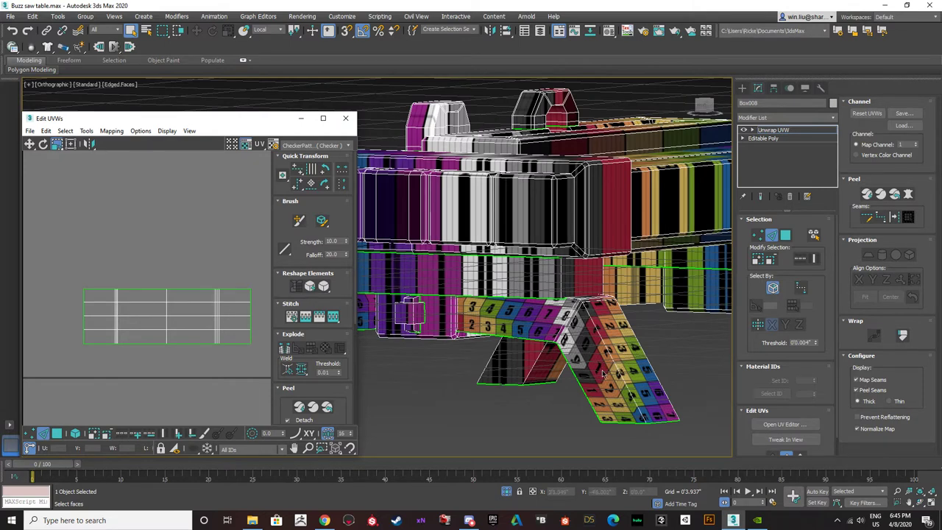
pyautogui.scroll(5, 578, 376)
pyautogui.scroll(-2, 578, 375)
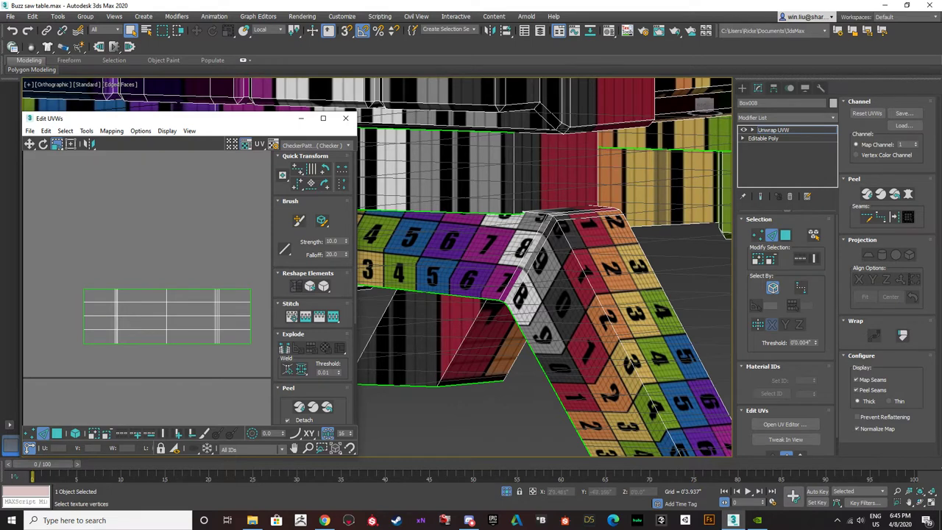
# - Relax the whole leg frame shell by polygon angles with 100 iterations, amount 0.1 and stretch 0.0
pyautogui.click(56, 433)
pyautogui.click(98, 296)
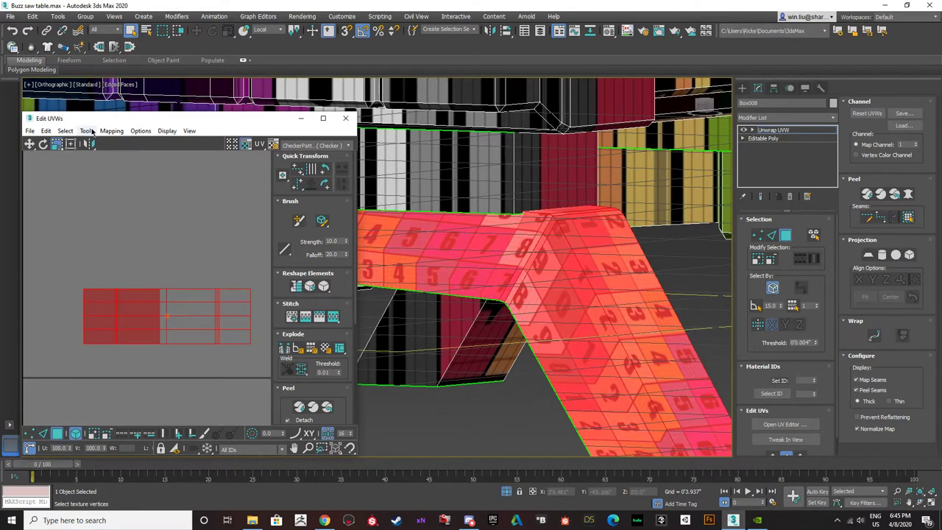
pyautogui.click(86, 131)
pyautogui.click(103, 296)
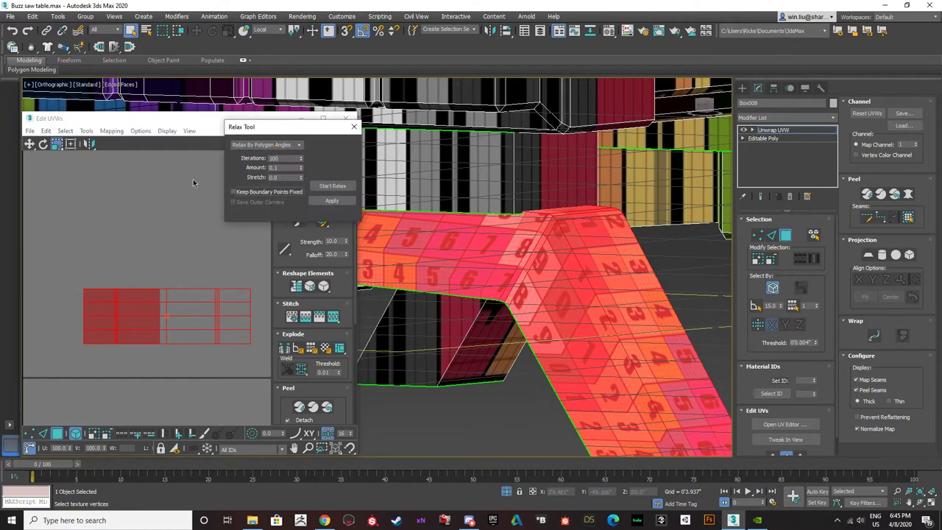
pyautogui.click(333, 187)
pyautogui.click(333, 186)
pyautogui.click(152, 252)
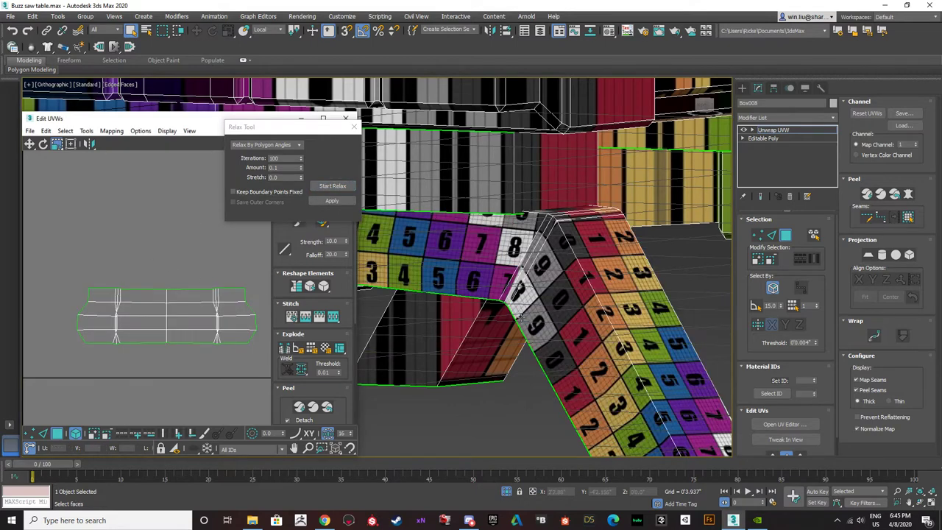
# - Break the leg frame shell along its lowest inner lengthwise edge loop
pyautogui.click(44, 433)
pyautogui.scroll(3, 122, 309)
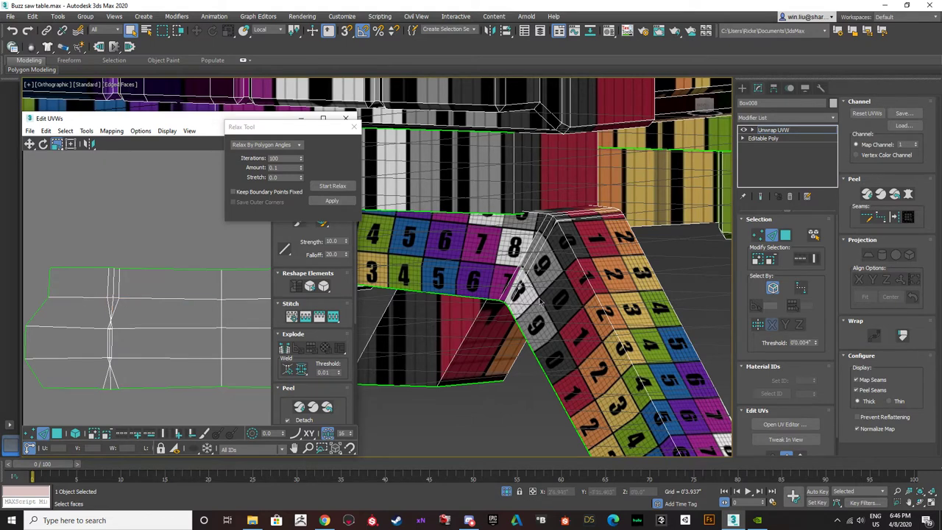
pyautogui.click(579, 263)
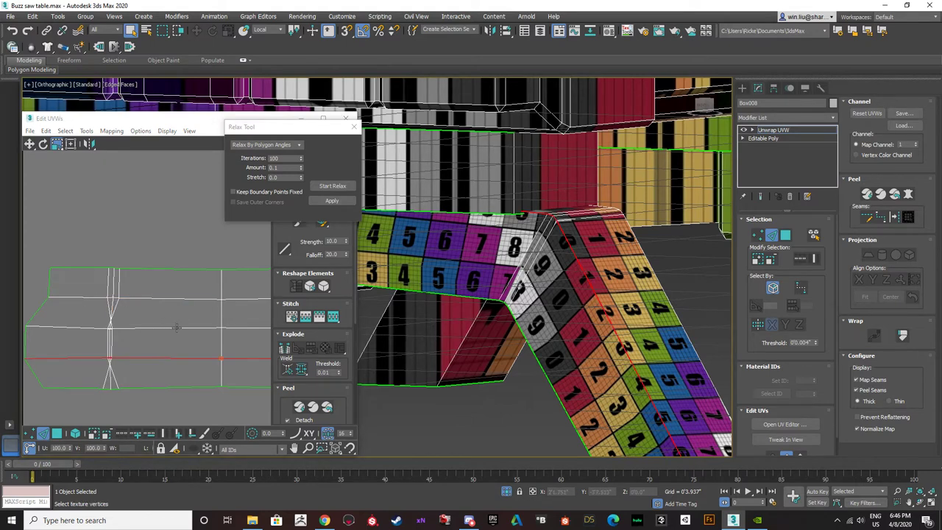
pyautogui.scroll(-1, 317, 338)
pyautogui.scroll(-4, 435, 348)
pyautogui.click(282, 334)
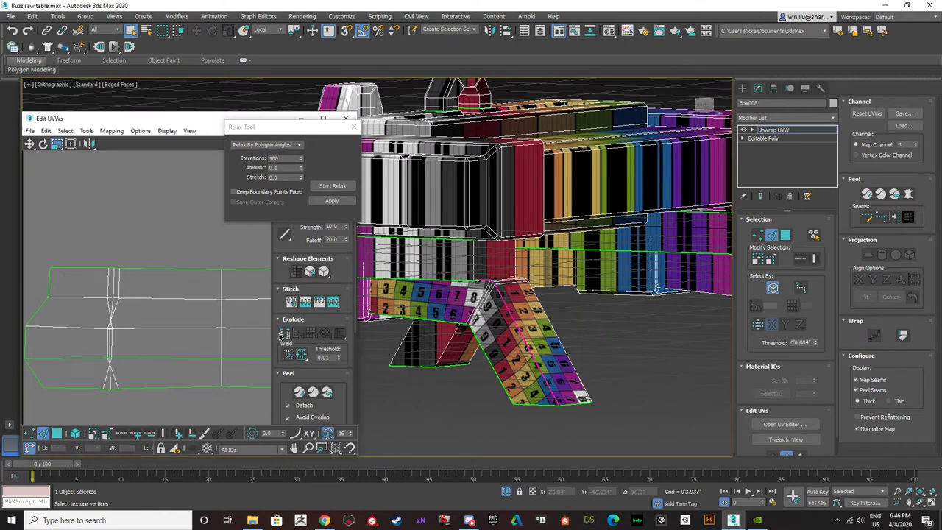
# - Relax the separated lower strip of the leg frame by polygon angles
pyautogui.click(58, 433)
pyautogui.click(88, 372)
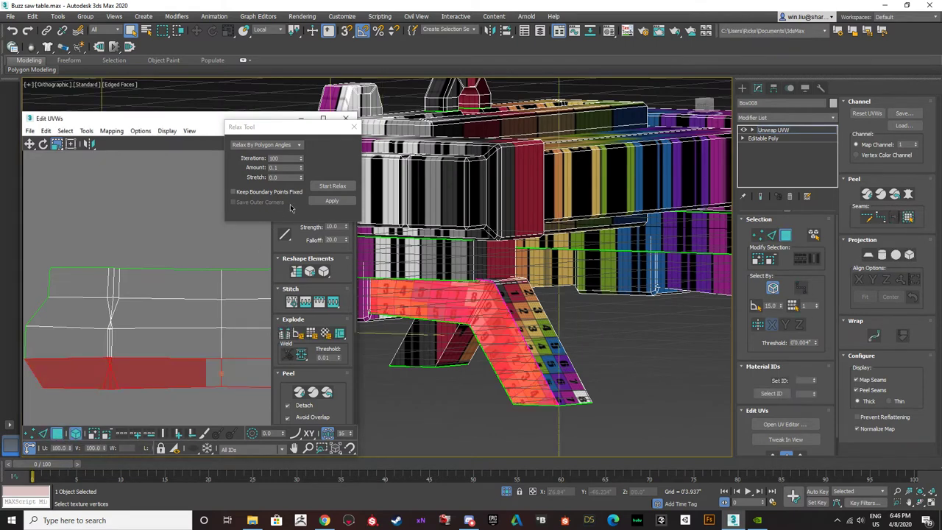
pyautogui.click(332, 185)
pyautogui.click(322, 190)
pyautogui.click(103, 254)
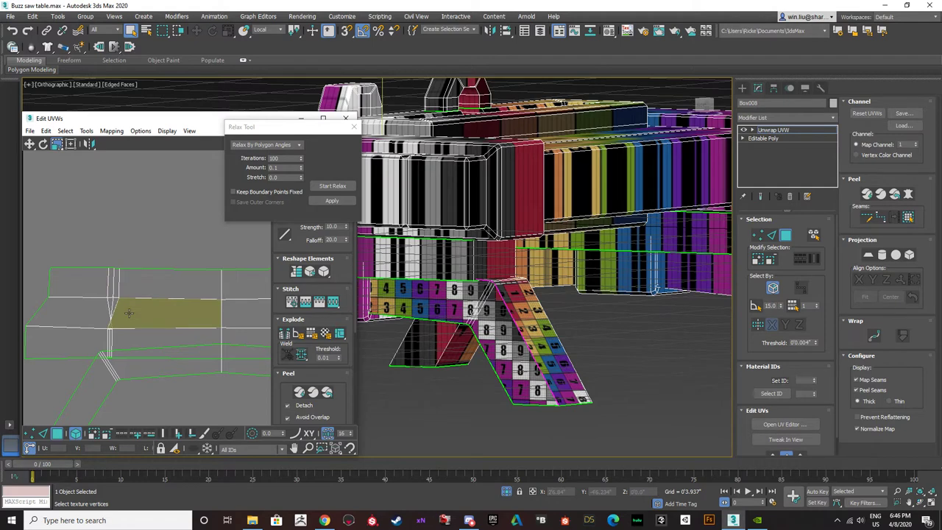
# - Undo the relax and the break of the lower strip, and clear the face selection
pyautogui.hotkey('ctrl', 'z')
pyautogui.hotkey('ctrl', 'z')
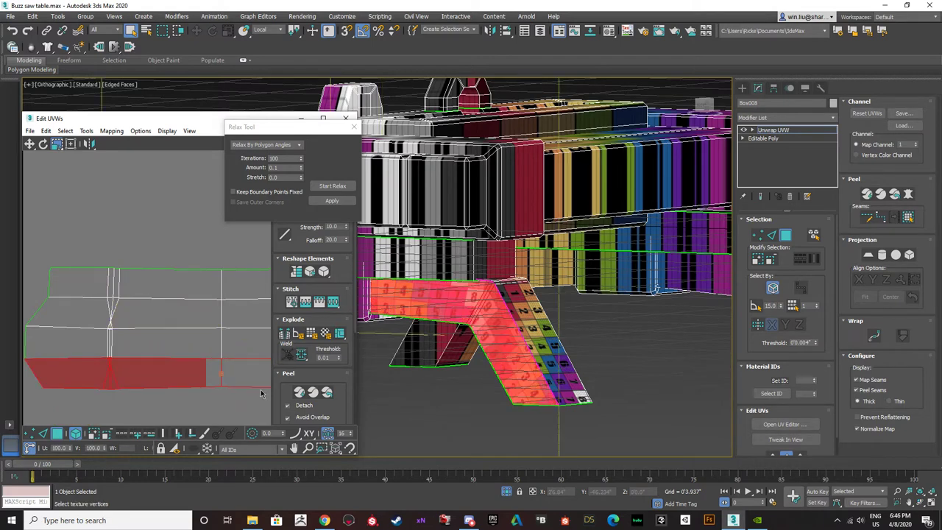
pyautogui.click(113, 229)
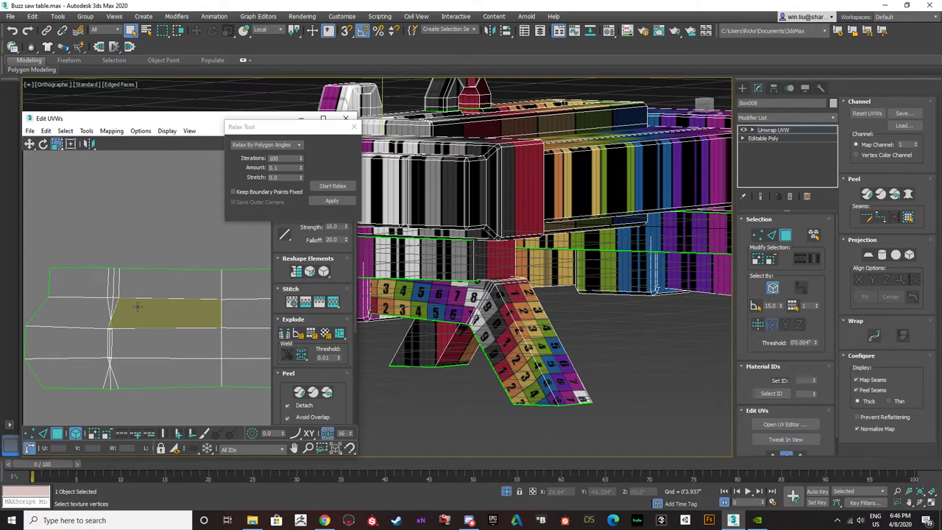
# - Break the leg frame shell along its lowest inner lengthwise edge loop
pyautogui.click(43, 433)
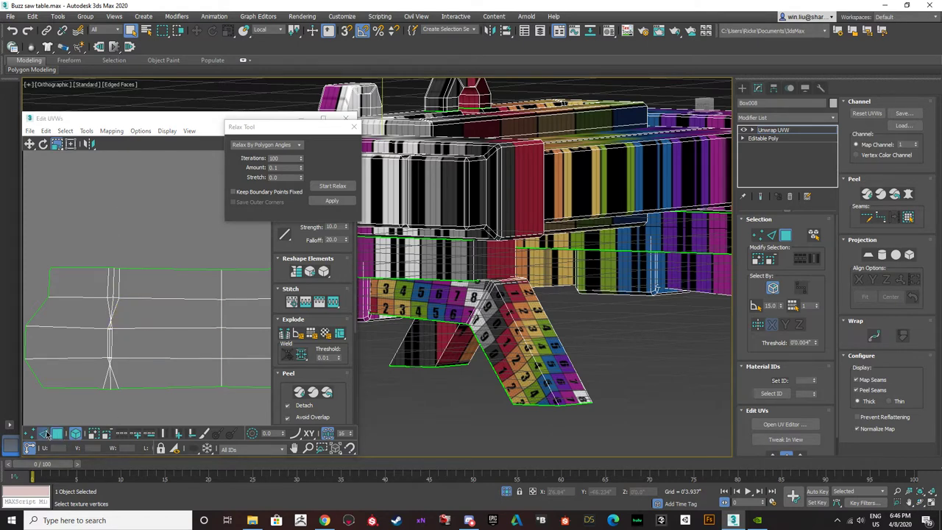
pyautogui.click(71, 358)
pyautogui.hotkey('ctrl', 'a')
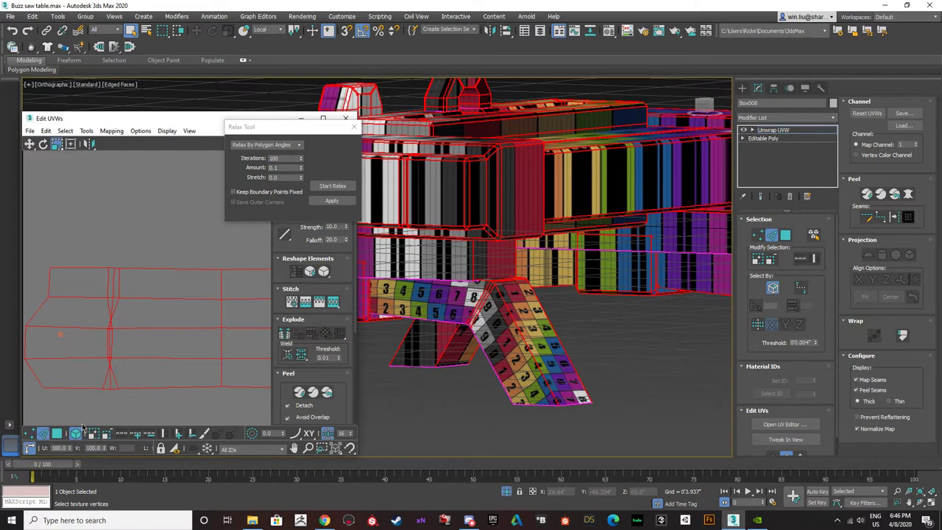
pyautogui.click(76, 413)
pyautogui.click(71, 359)
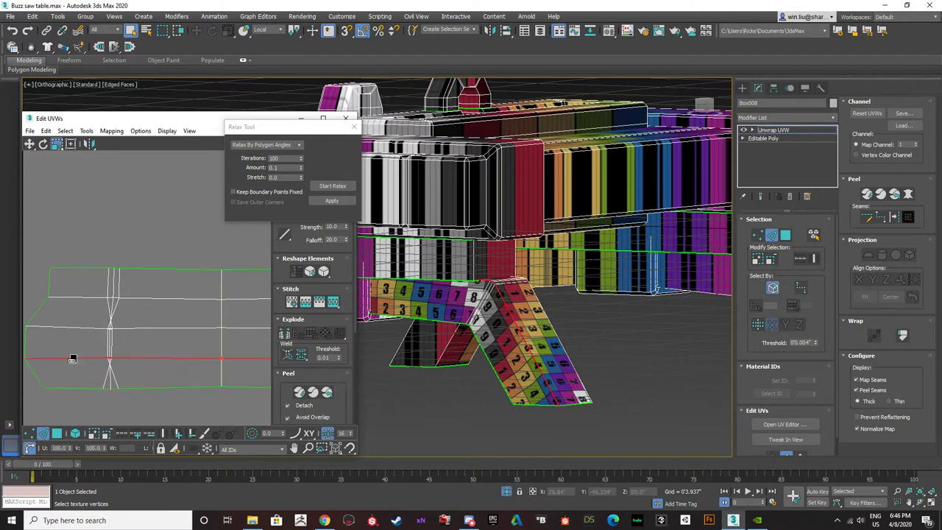
pyautogui.scroll(5, 489, 285)
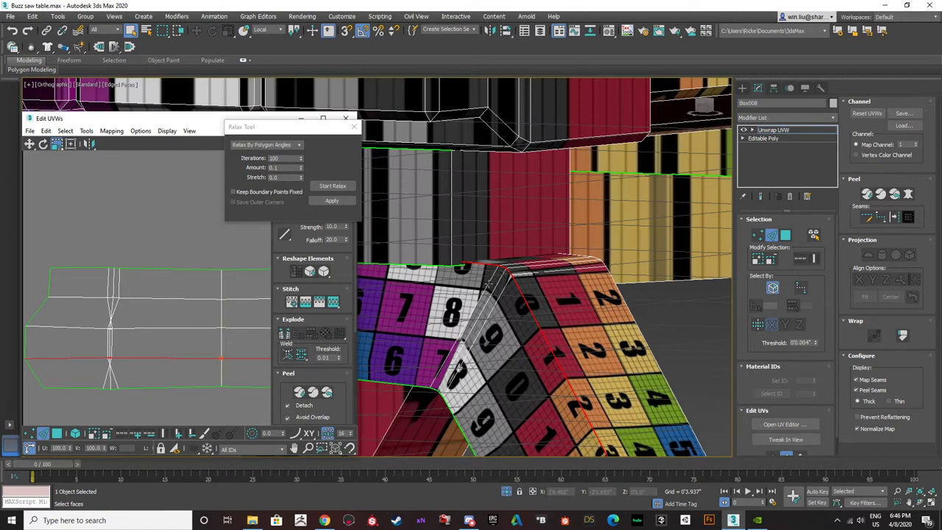
pyautogui.click(284, 336)
# - Break the leg frame shell along its two remaining inner lengthwise edge loops
pyautogui.moveTo(634, 299); pyautogui.dragTo(608, 309, button='middle')
pyautogui.doubleClick(596, 307)
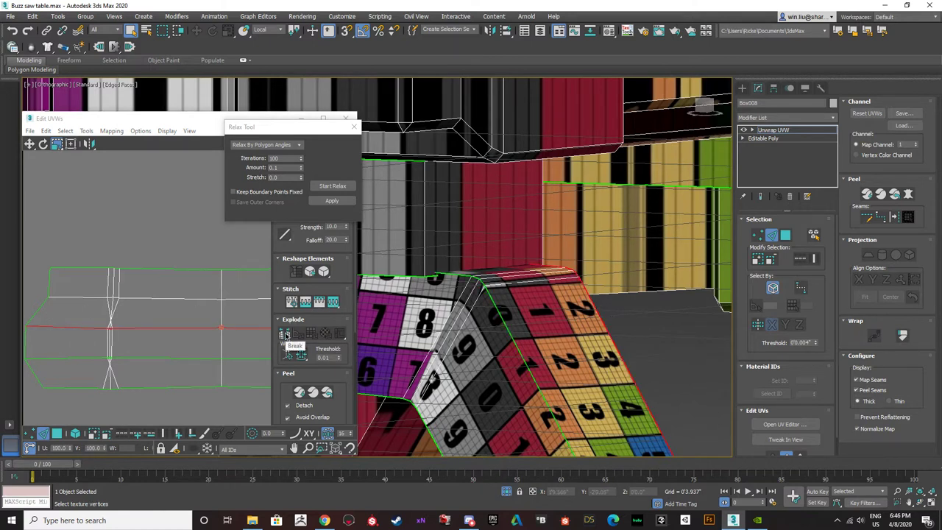
pyautogui.click(285, 335)
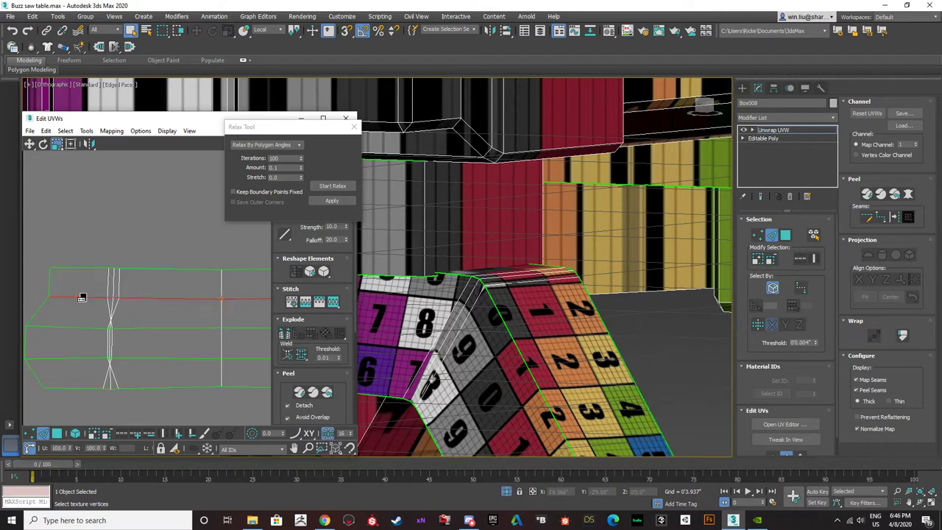
pyautogui.scroll(-2, 130, 295)
pyautogui.moveTo(483, 347); pyautogui.dragTo(512, 331, button='middle')
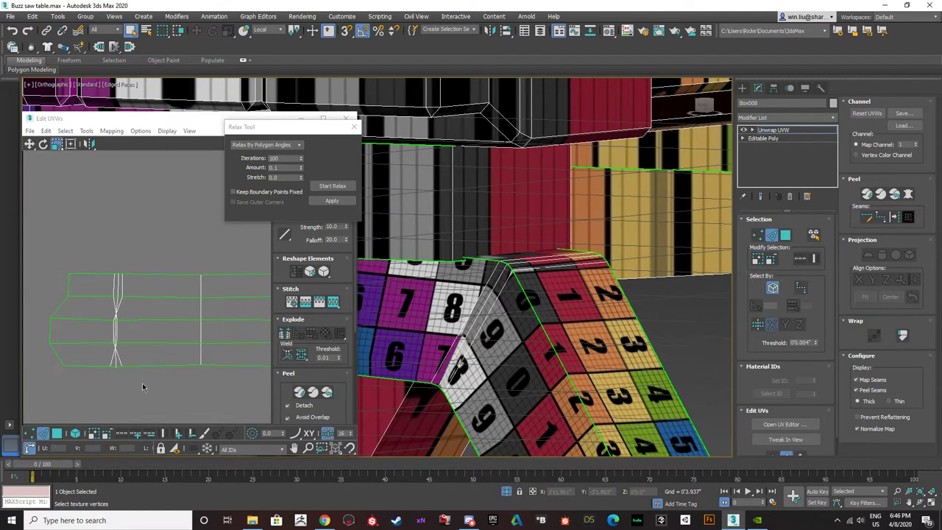
# - Select all four separated leg frame strips and relax them by polygon angles
pyautogui.click(56, 433)
pyautogui.click(75, 434)
pyautogui.click(131, 353)
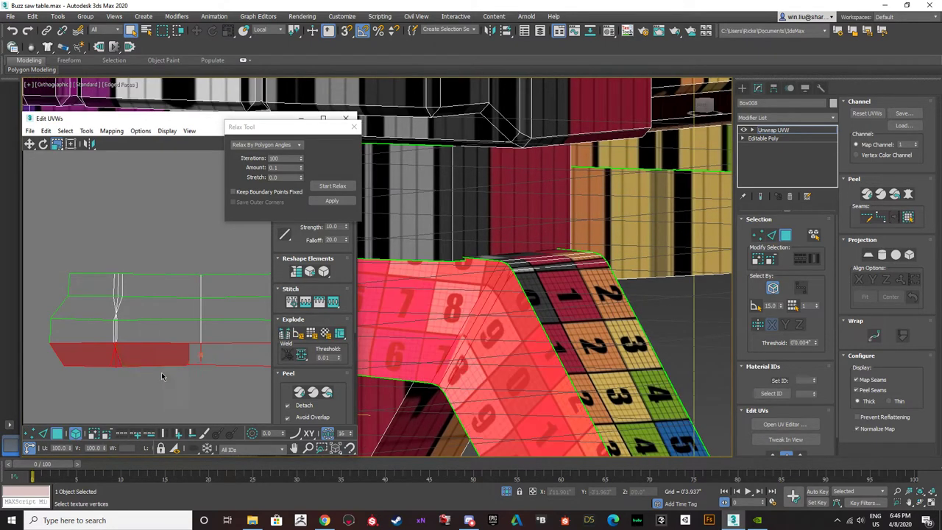
pyautogui.moveTo(211, 355); pyautogui.dragTo(163, 347, button='middle')
pyautogui.scroll(-2, 158, 350)
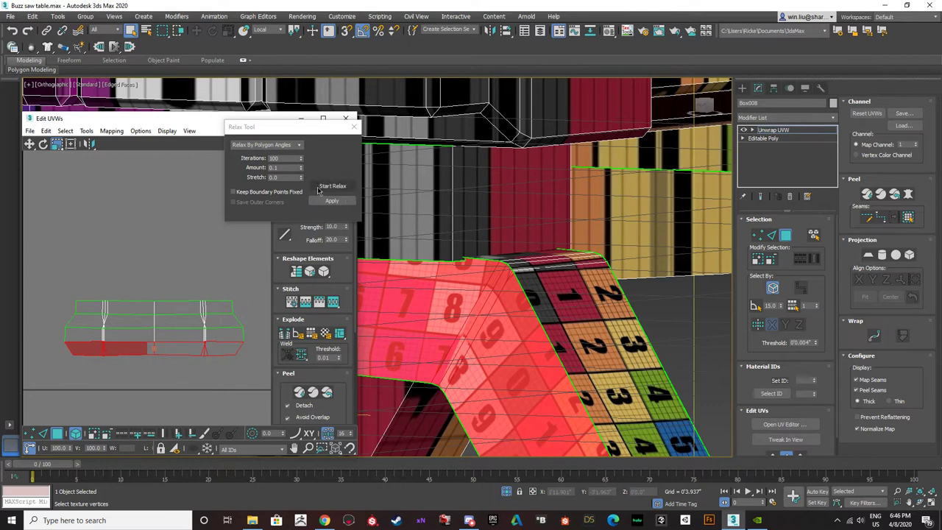
pyautogui.moveTo(178, 393); pyautogui.dragTo(93, 257)
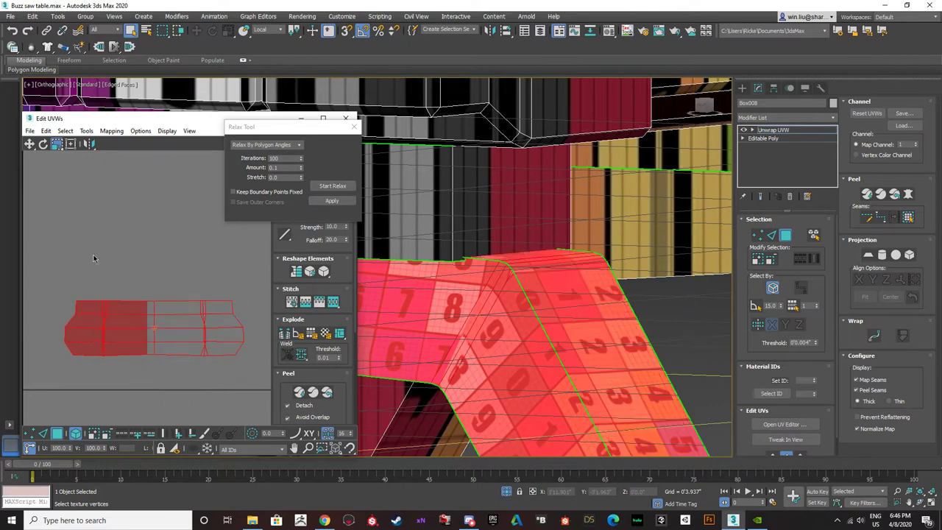
pyautogui.click(331, 186)
pyautogui.click(324, 188)
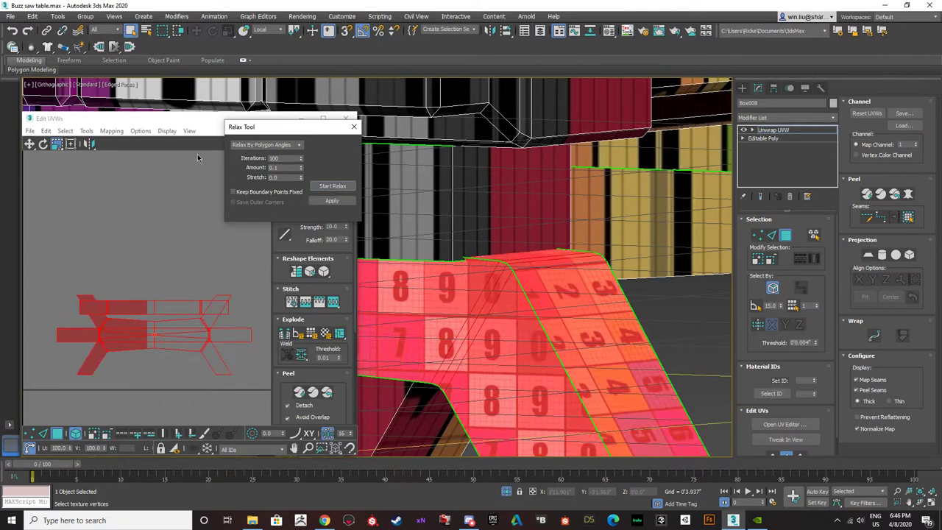
# - Move the overlapping leg frame strips apart, with the short straight strip above the upper angled one and the long straight strip below it
pyautogui.click(30, 143)
pyautogui.click(135, 226)
pyautogui.click(154, 328)
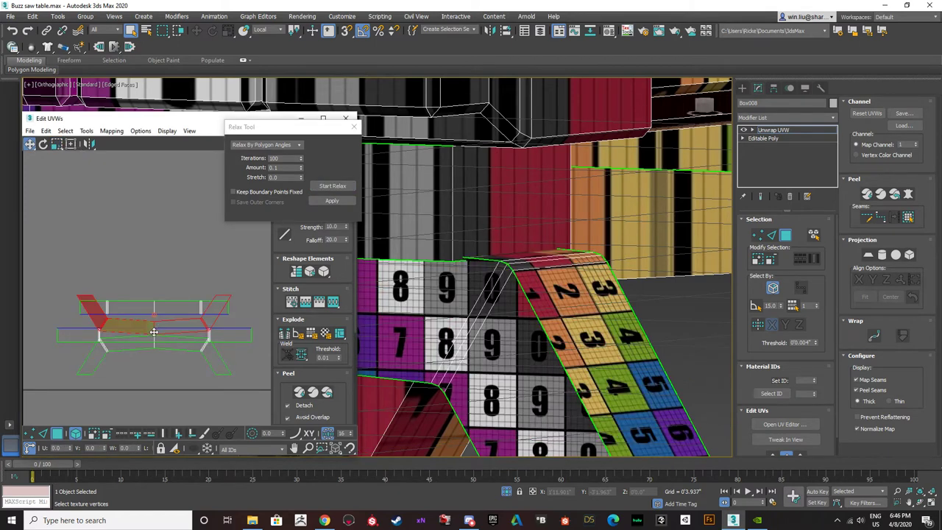
pyautogui.moveTo(155, 329); pyautogui.dragTo(161, 262)
pyautogui.click(137, 332)
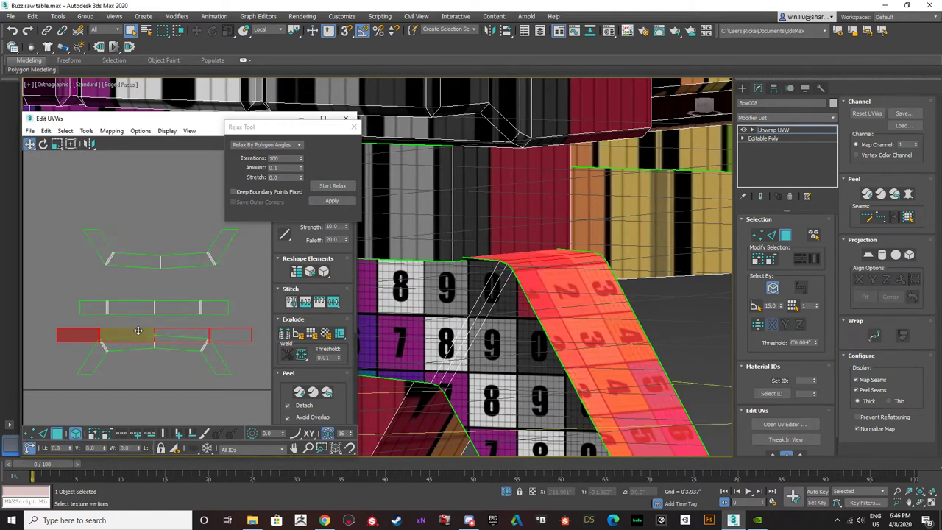
pyautogui.moveTo(137, 332); pyautogui.dragTo(136, 283)
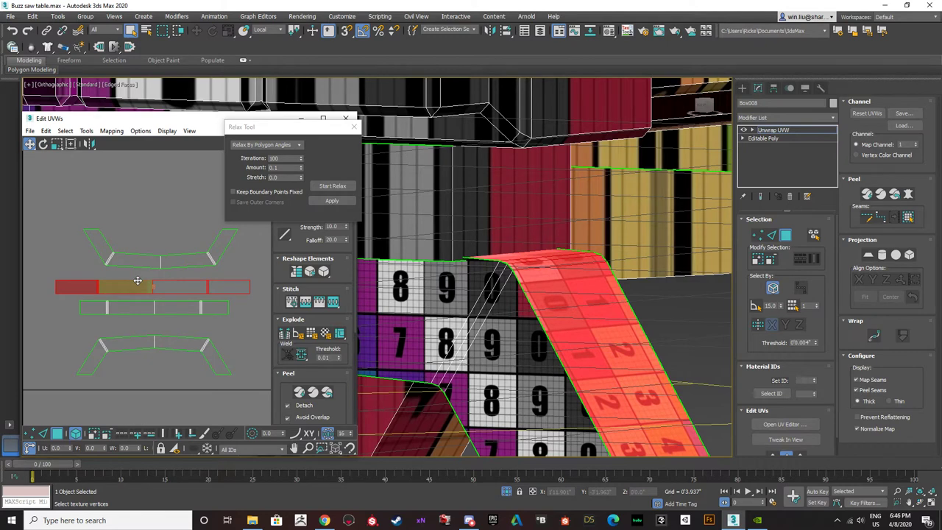
pyautogui.click(169, 361)
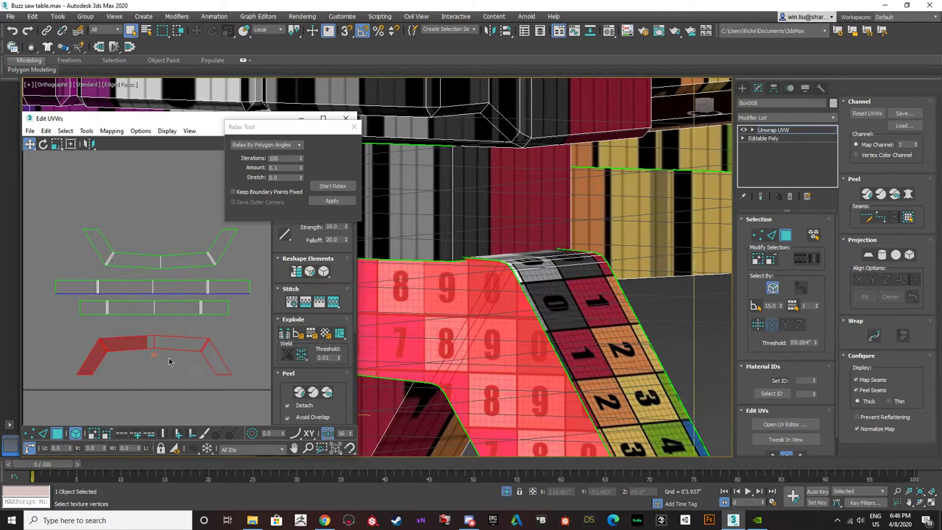
pyautogui.click(156, 307)
pyautogui.moveTo(157, 307); pyautogui.dragTo(165, 187)
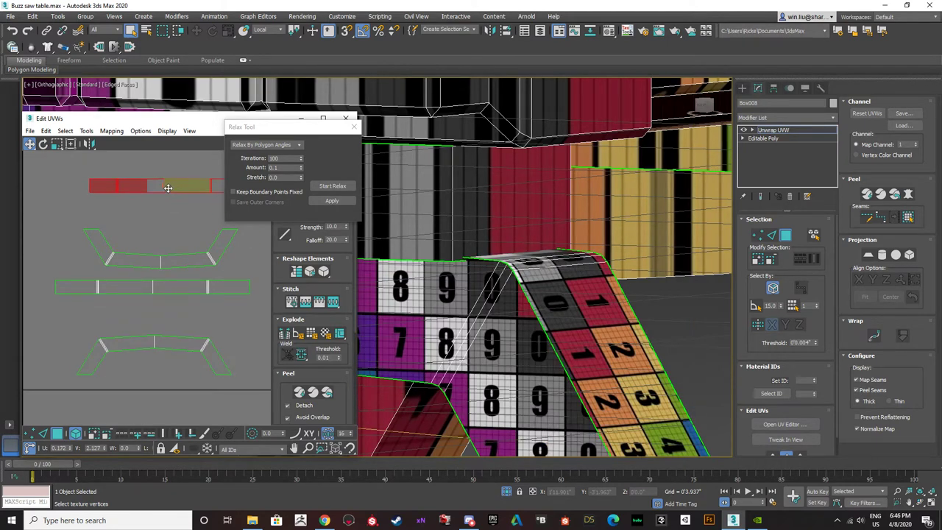
# - Clear the strip selection and select the angled strip's outer middle edge that is shared with the long straight strip
pyautogui.scroll(-5, 520, 352)
pyautogui.scroll(3, 520, 352)
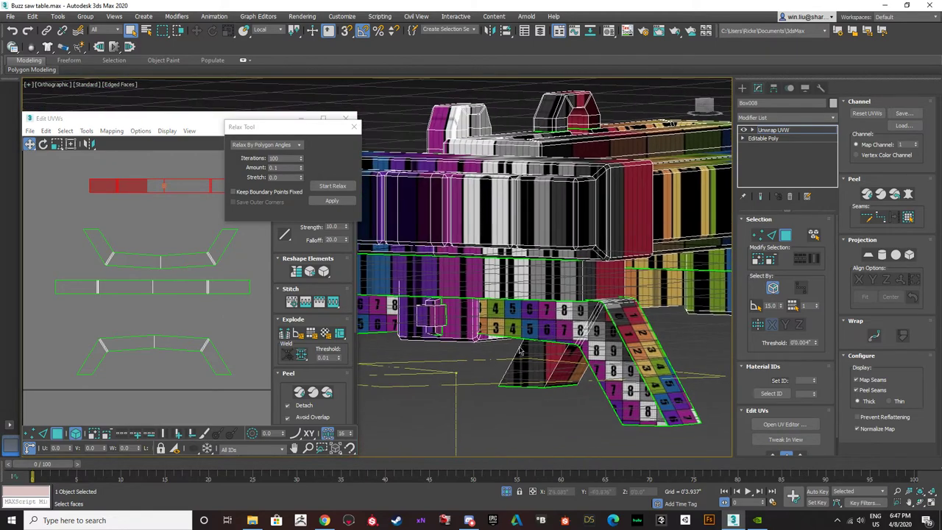
pyautogui.keyDown('alt'); pyautogui.moveTo(538, 335); pyautogui.dragTo(529, 270, button='middle'); pyautogui.keyUp('alt')
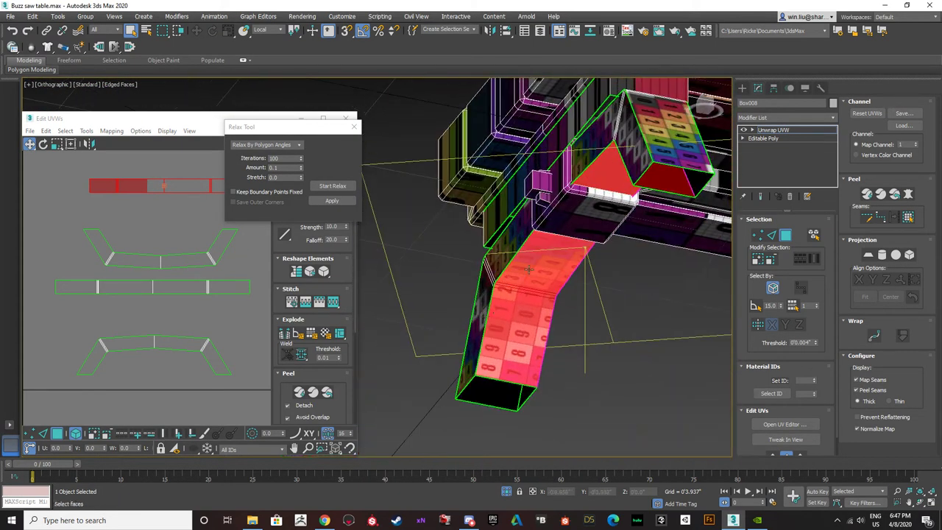
pyautogui.keyDown('alt'); pyautogui.moveTo(619, 228); pyautogui.dragTo(552, 213, button='middle'); pyautogui.keyUp('alt')
pyautogui.moveTo(161, 203); pyautogui.dragTo(149, 227, button='middle')
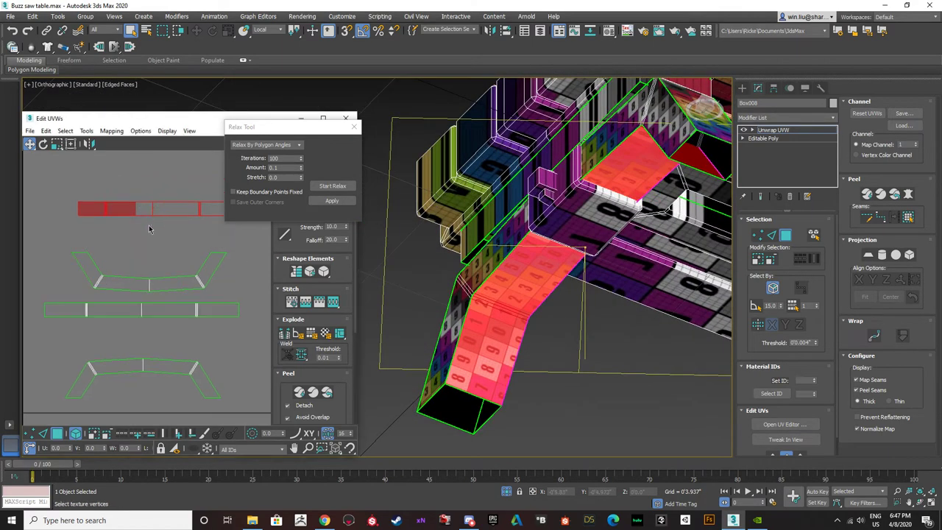
pyautogui.click(115, 248)
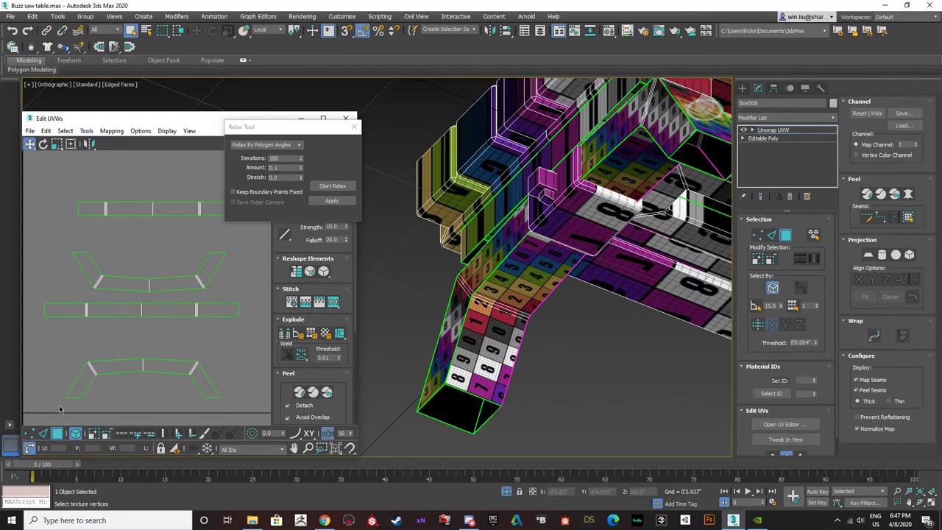
pyautogui.click(43, 433)
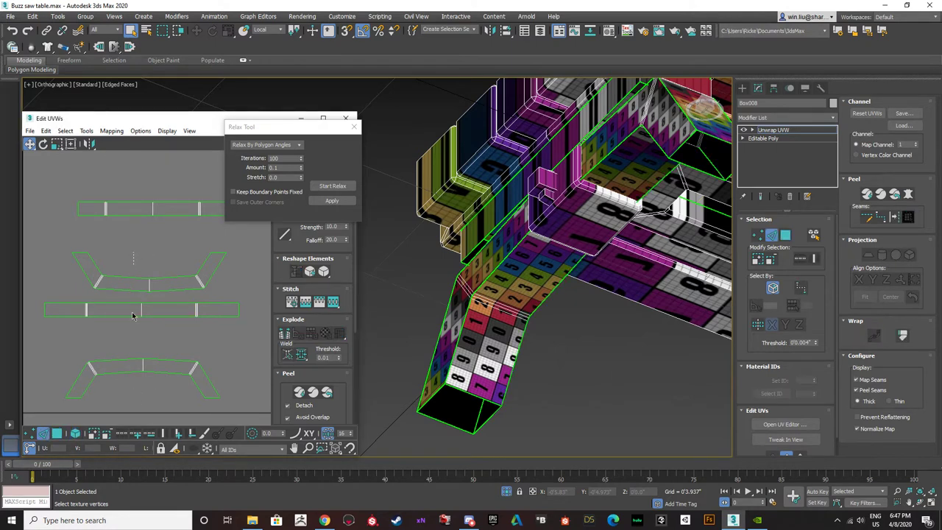
pyautogui.click(125, 290)
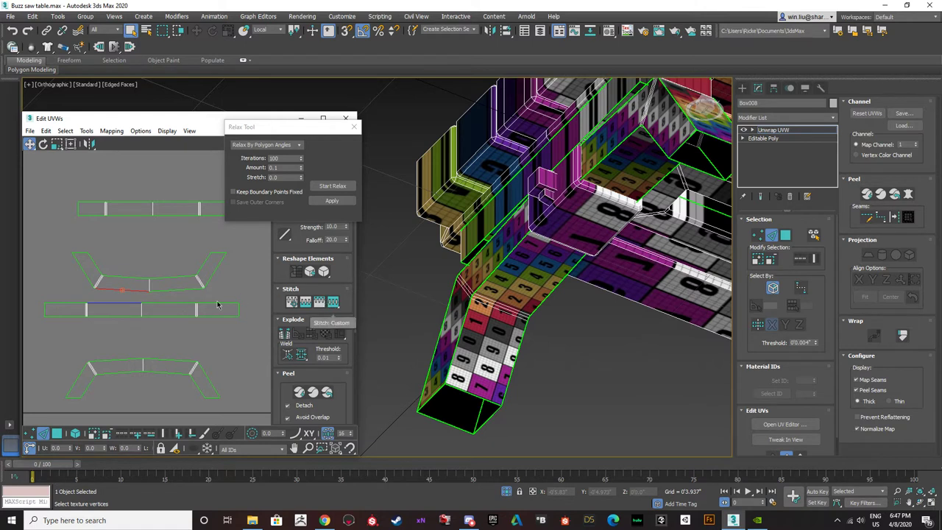
pyautogui.scroll(3, 135, 302)
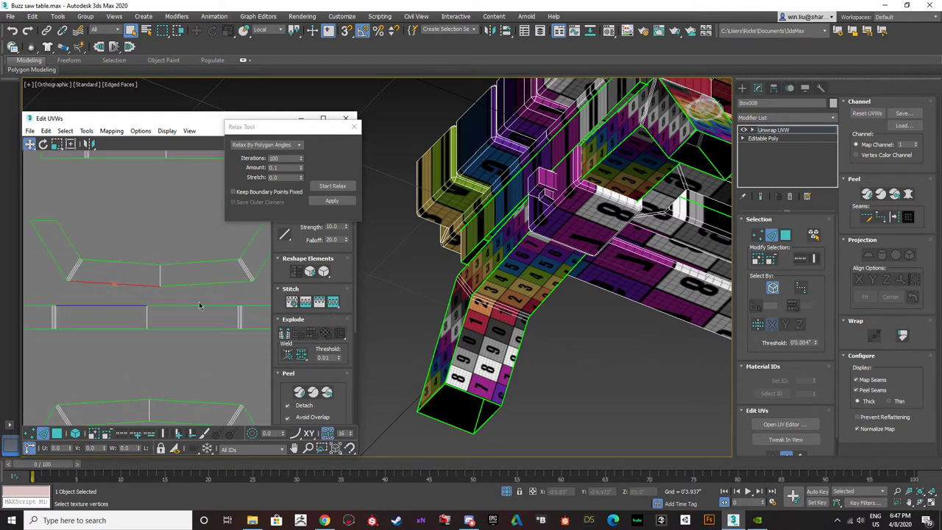
# - Stitch the straight UV strip to the first half of the lower edge of the angled shell above it
pyautogui.click(113, 294)
pyautogui.click(122, 285)
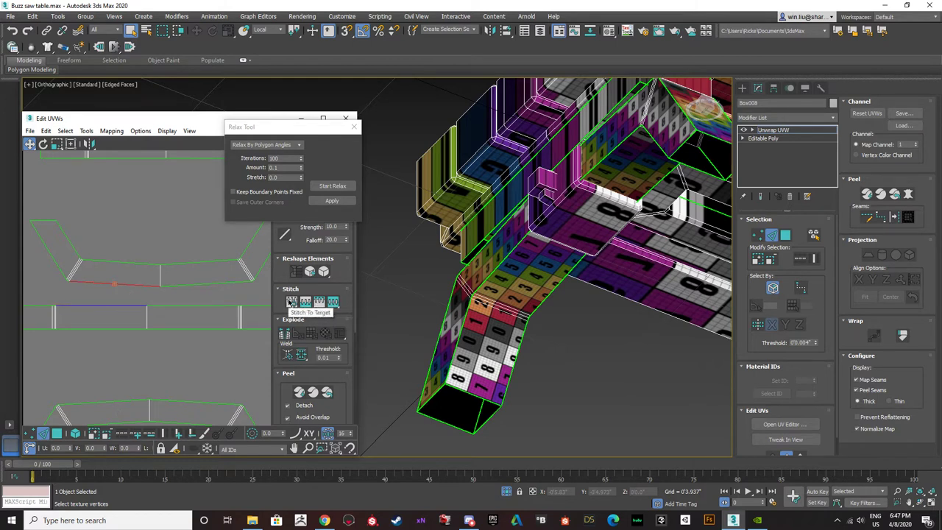
pyautogui.click(332, 303)
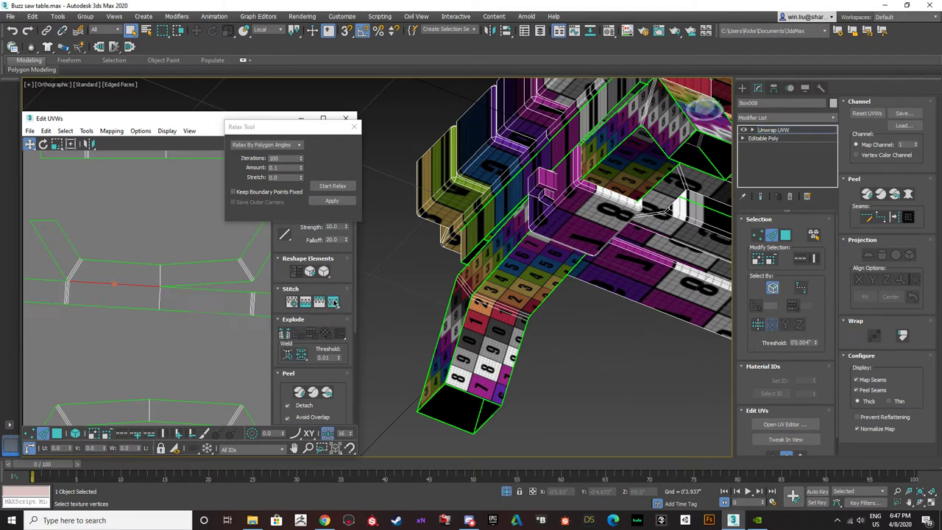
# - Stitch the remaining half of the angled shell's lower edge to the straight strip to close the gap between them
pyautogui.moveTo(205, 305); pyautogui.dragTo(177, 325, button='middle')
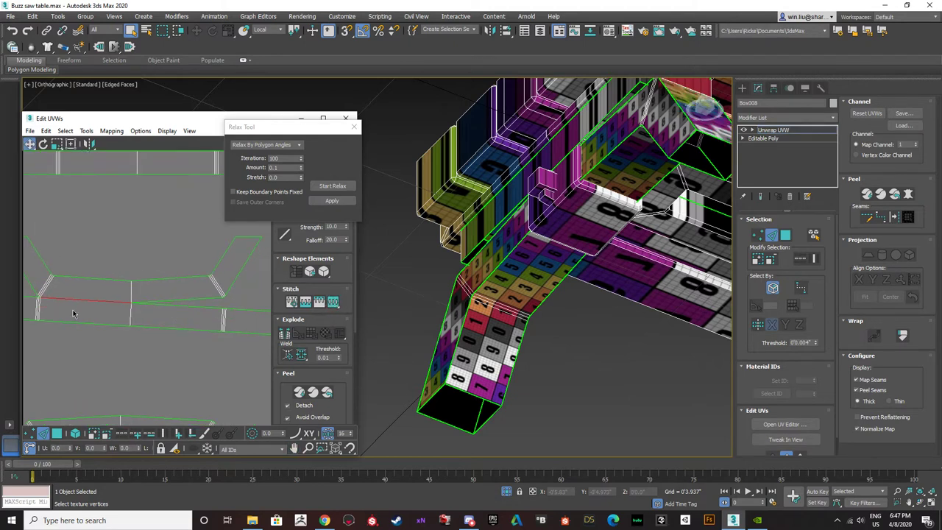
pyautogui.moveTo(73, 402); pyautogui.dragTo(75, 402, button='middle')
pyautogui.click(33, 435)
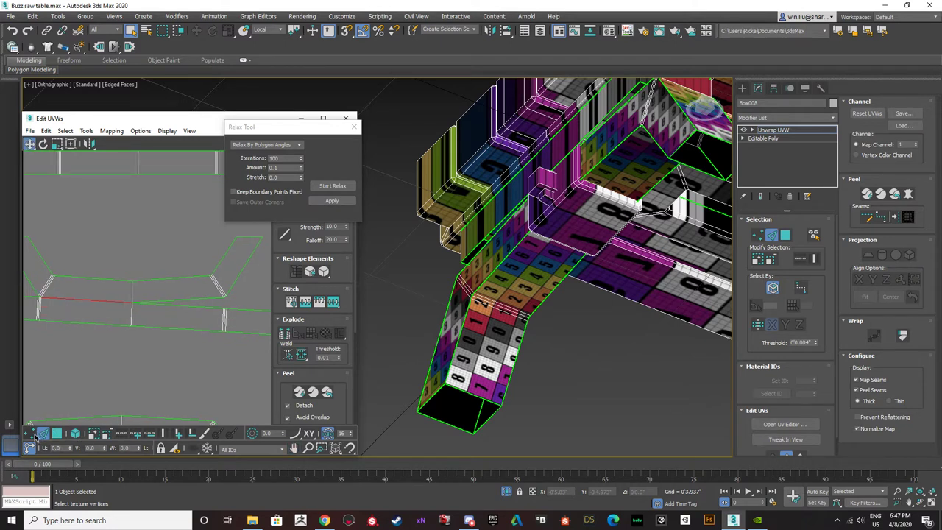
pyautogui.scroll(3, 227, 309)
pyautogui.scroll(-2, 228, 309)
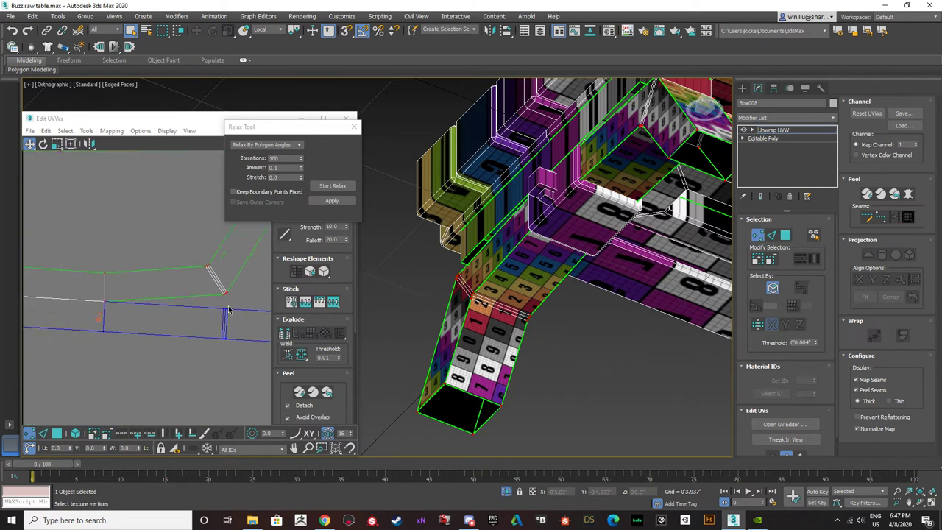
pyautogui.scroll(2, 225, 309)
pyautogui.click(44, 433)
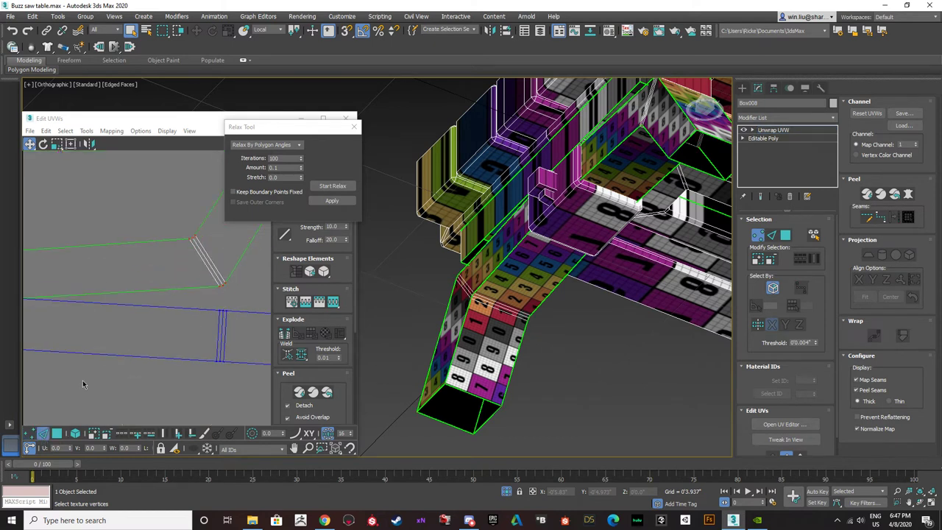
pyautogui.click(134, 291)
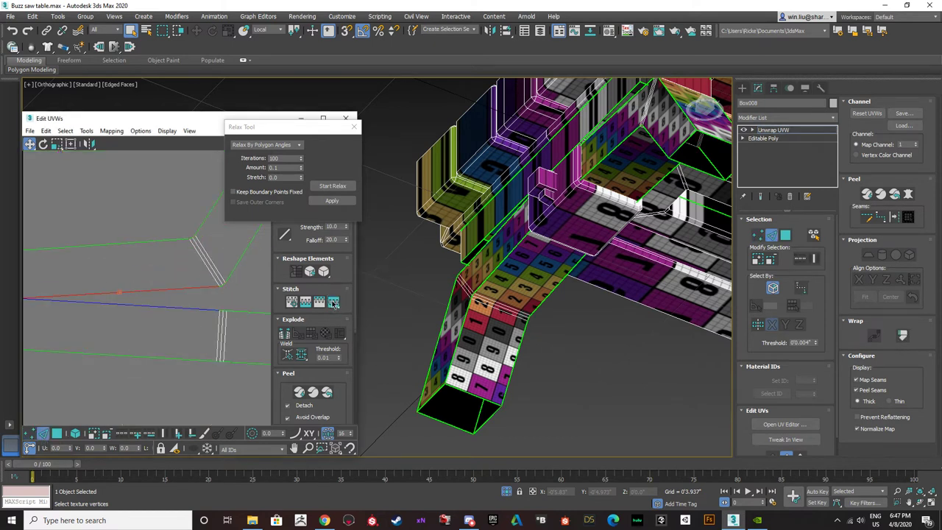
pyautogui.scroll(-4, 162, 346)
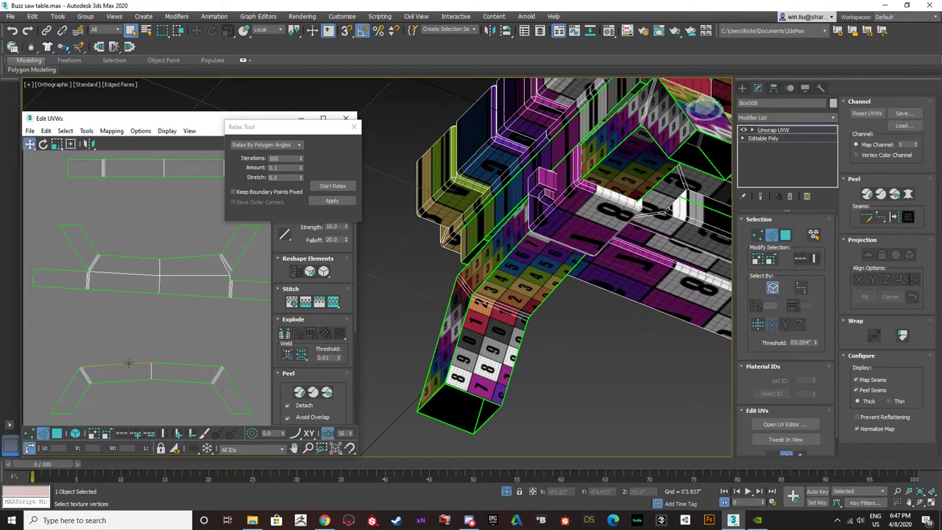
# - Stitch both halves of the lower angled shell's upper edge to the combined strip and angled shell
pyautogui.click(128, 362)
pyautogui.click(333, 301)
pyautogui.click(193, 365)
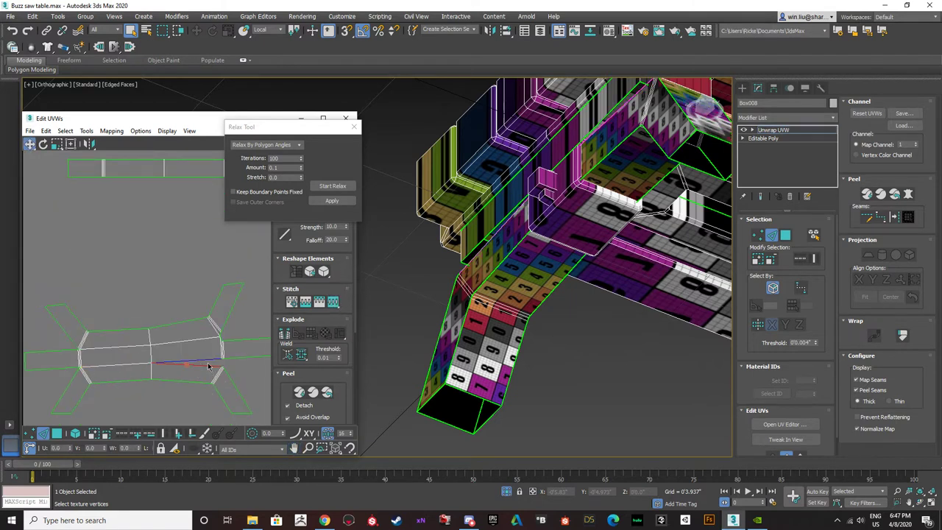
pyautogui.click(149, 288)
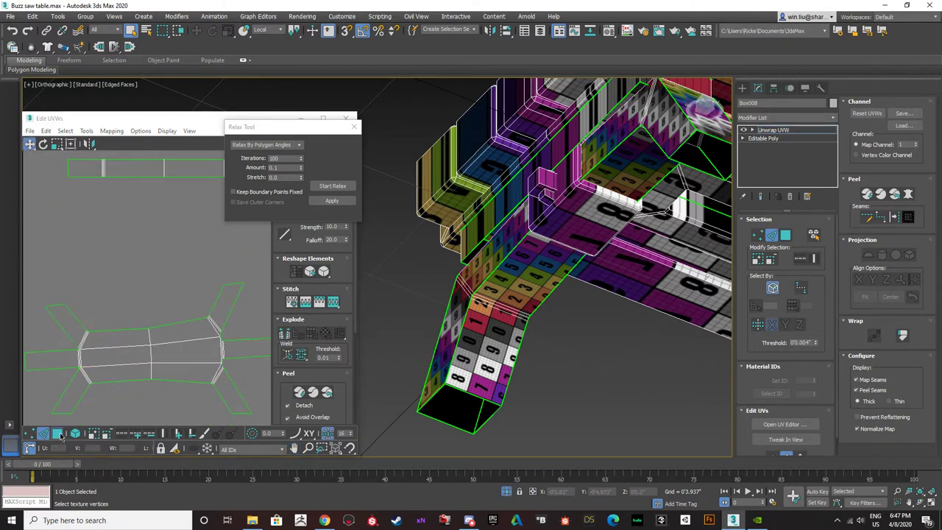
# - Select the combined six-flap shell as an element and relax it with Relax By Polygon Angles
pyautogui.scroll(-1, 171, 313)
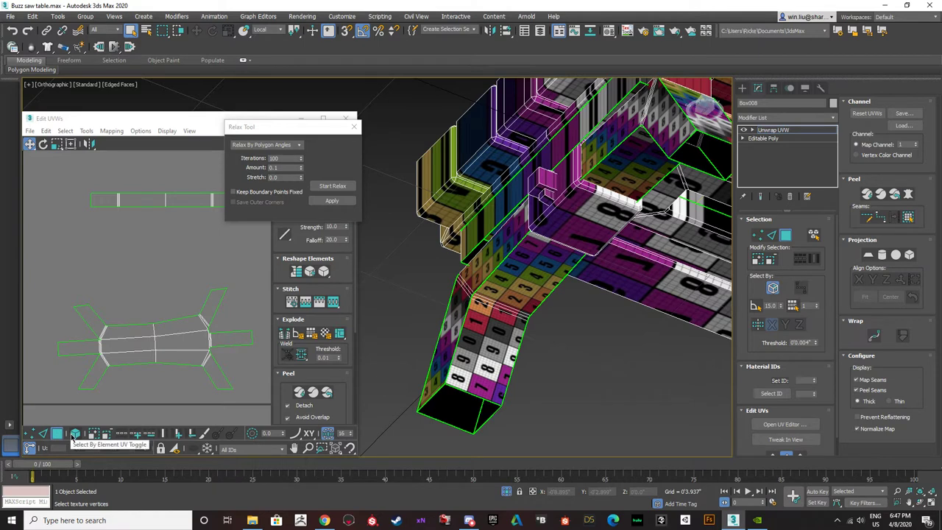
pyautogui.click(75, 433)
pyautogui.moveTo(48, 287); pyautogui.dragTo(250, 414)
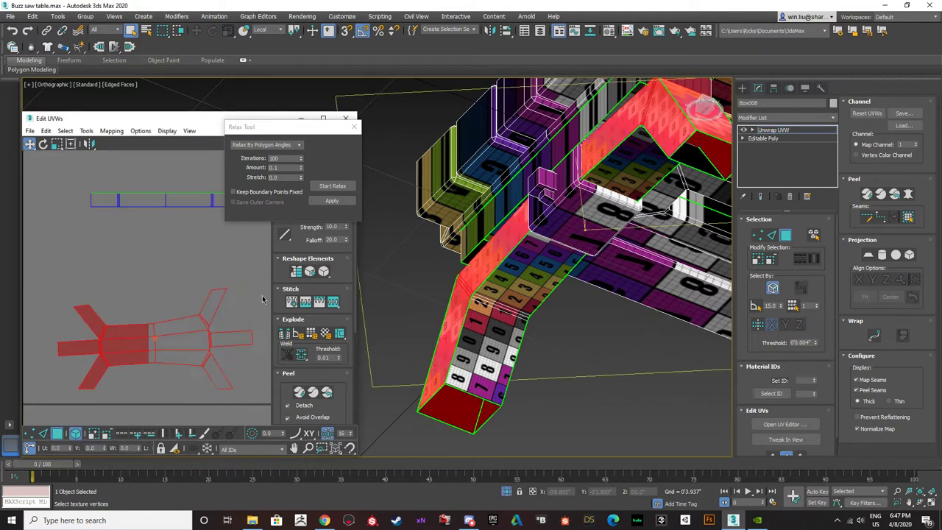
pyautogui.click(326, 186)
pyautogui.click(326, 185)
pyautogui.click(138, 288)
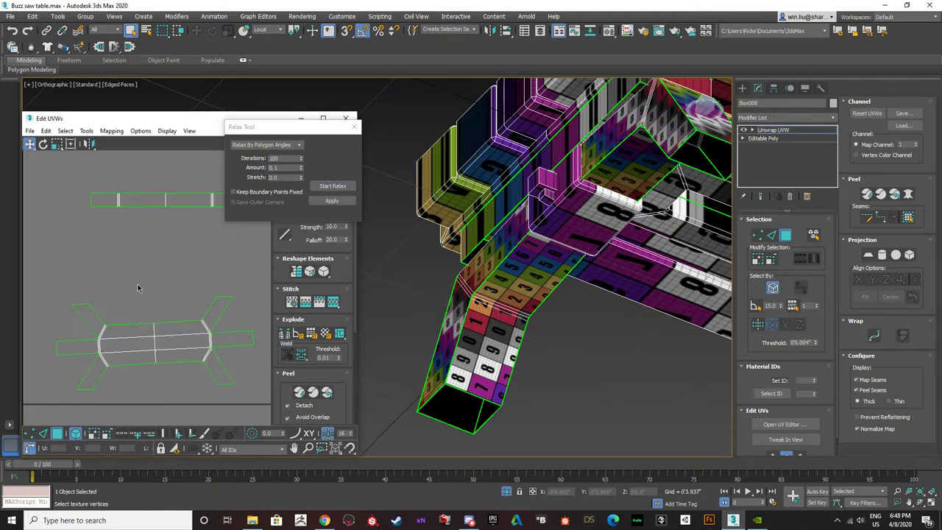
# - Rotate the relaxed six-flap shell by about 2.69 degrees to level it, and deselect it
pyautogui.click(112, 356)
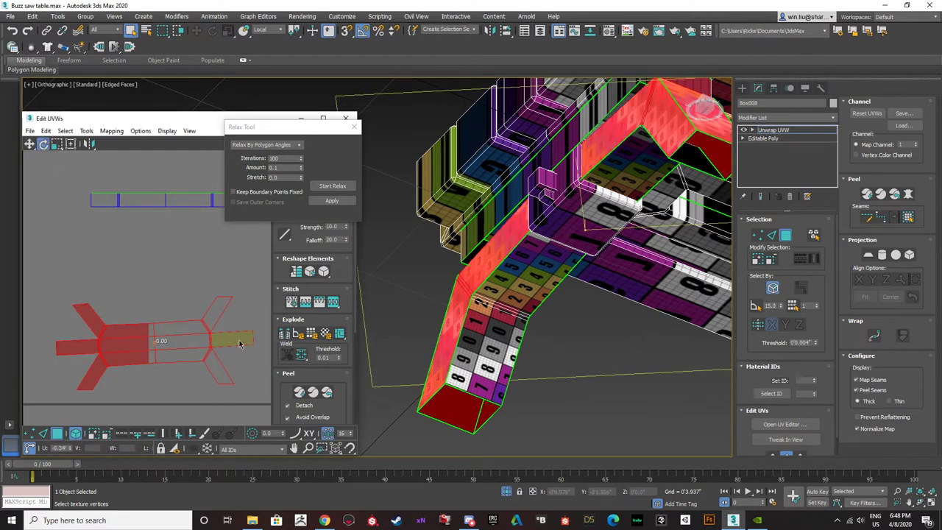
pyautogui.moveTo(239, 344); pyautogui.dragTo(241, 343)
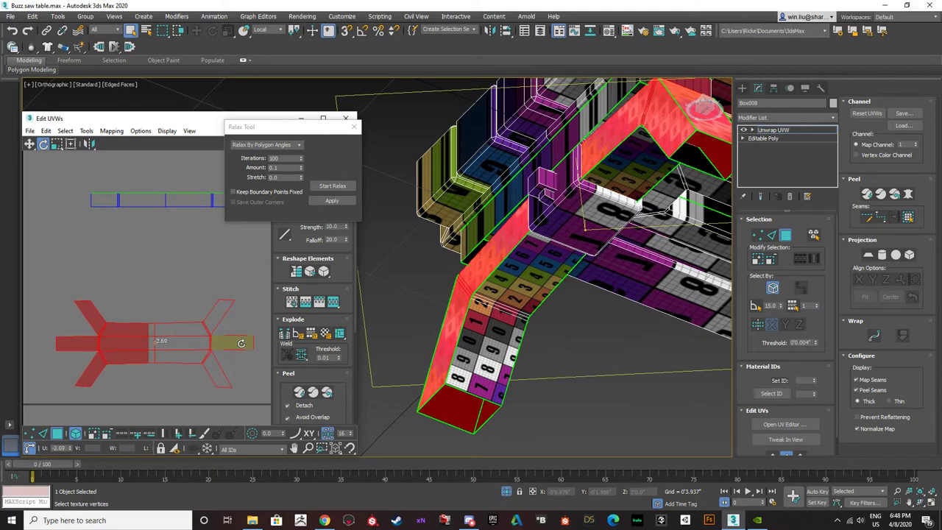
pyautogui.keyDown('alt'); pyautogui.moveTo(486, 250); pyautogui.dragTo(539, 321, button='middle'); pyautogui.keyUp('alt')
pyautogui.click(539, 321)
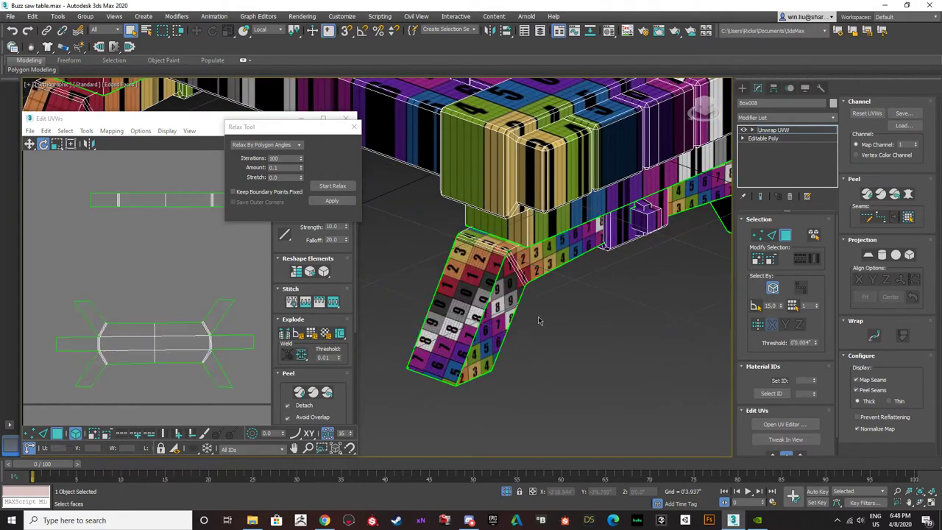
# - Examine the checker pattern on the table leg from several sides and check which shell holds its inner face
pyautogui.scroll(4, 483, 254)
pyautogui.scroll(-4, 482, 254)
pyautogui.keyDown('alt'); pyautogui.moveTo(482, 254); pyautogui.dragTo(298, 396, button='middle'); pyautogui.keyUp('alt')
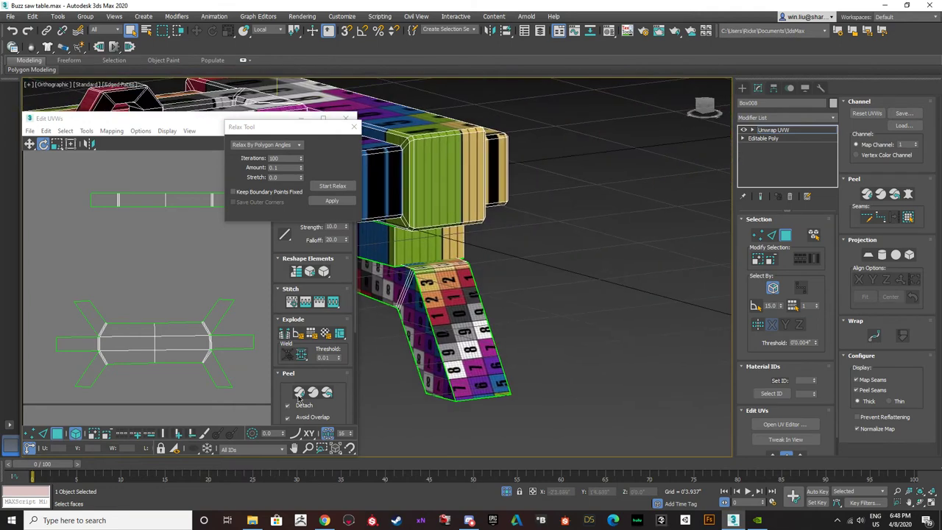
pyautogui.keyDown('alt'); pyautogui.moveTo(442, 339); pyautogui.dragTo(496, 379, button='middle'); pyautogui.keyUp('alt')
pyautogui.click(515, 315)
pyautogui.click(497, 380)
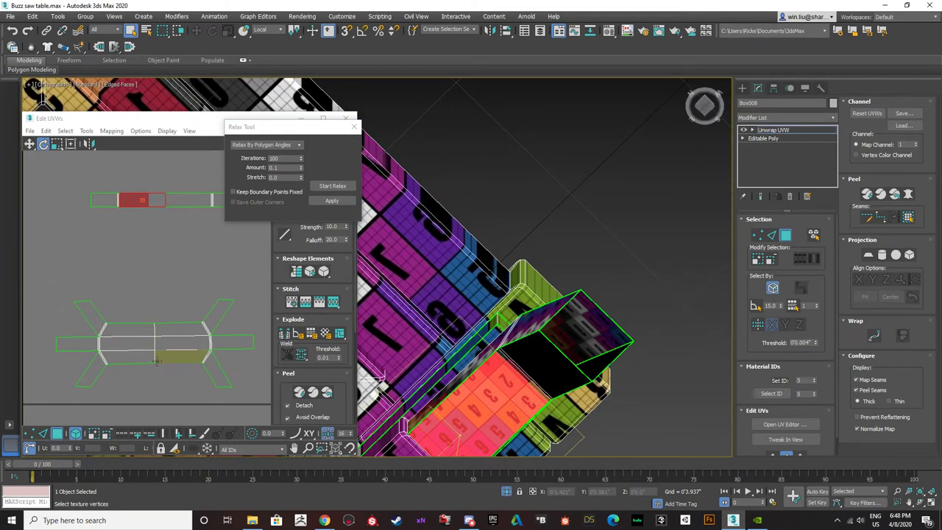
pyautogui.click(179, 343)
pyautogui.keyDown('alt'); pyautogui.moveTo(412, 309); pyautogui.dragTo(563, 309, button='middle'); pyautogui.keyUp('alt')
pyautogui.click(630, 373)
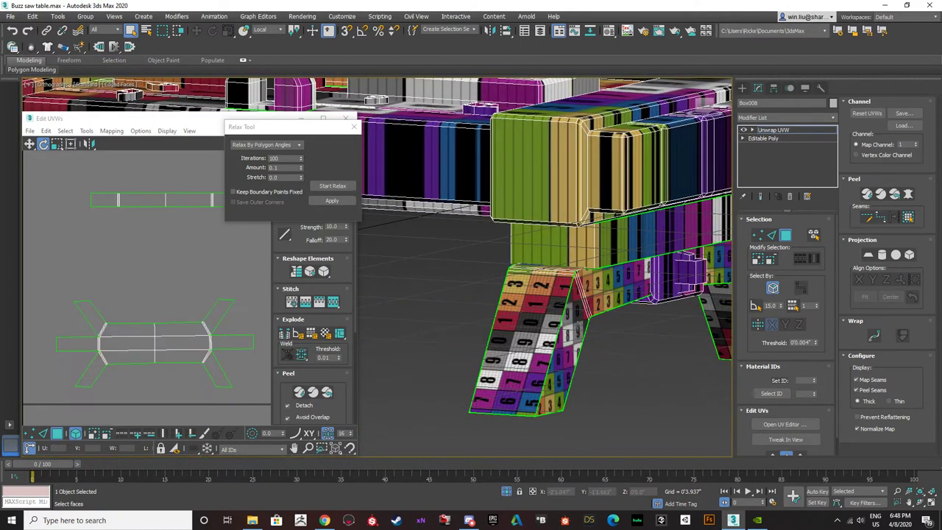
pyautogui.scroll(2, 578, 327)
pyautogui.scroll(-2, 580, 328)
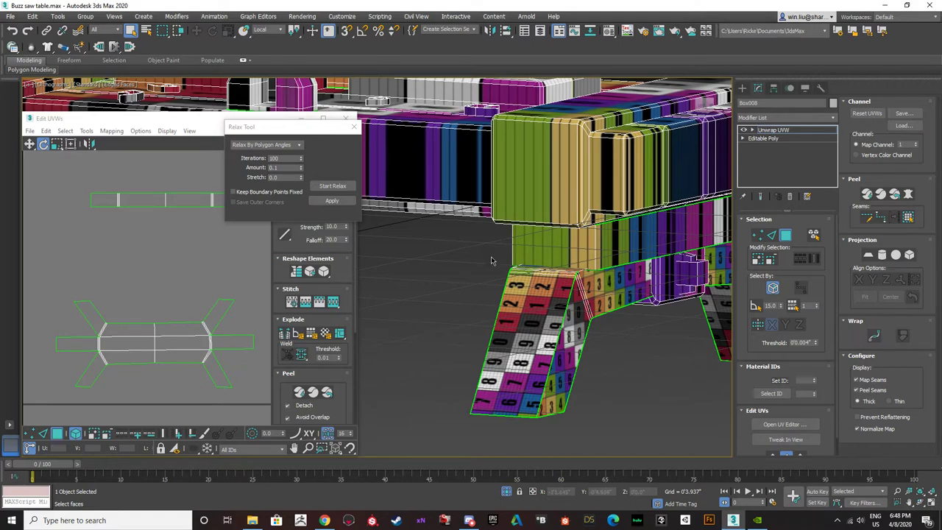
# - Select the leg's outer face and its adjacent side face on the model to locate their matching UV flaps
pyautogui.keyDown('alt'); pyautogui.moveTo(566, 325); pyautogui.dragTo(526, 302, button='middle'); pyautogui.keyUp('alt')
pyautogui.scroll(4, 525, 286)
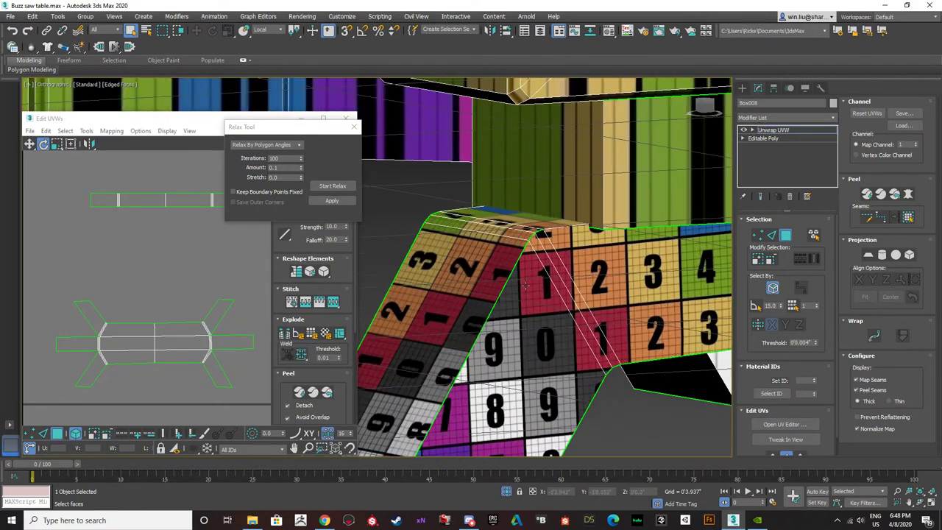
pyautogui.click(482, 264)
pyautogui.keyDown('alt'); pyautogui.moveTo(481, 264); pyautogui.dragTo(524, 266, button='middle'); pyautogui.keyUp('alt')
pyautogui.scroll(2, 104, 331)
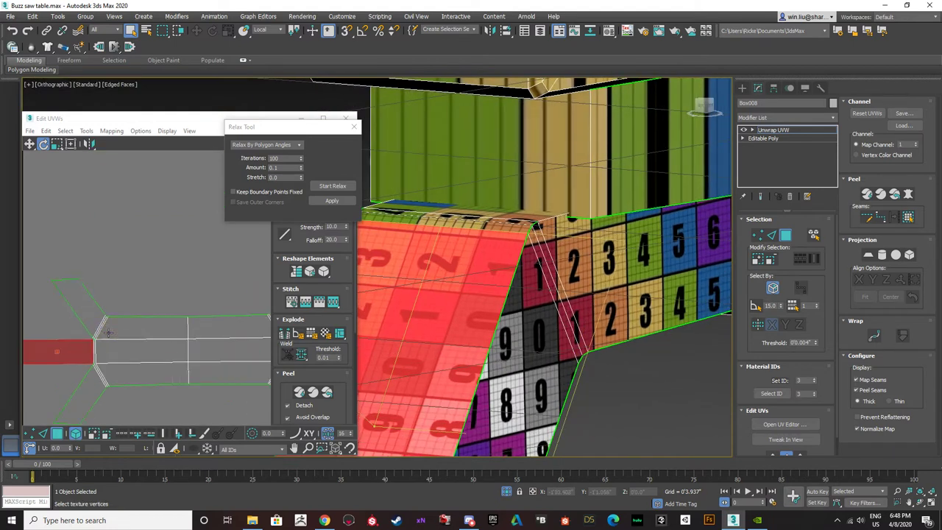
pyautogui.click(515, 289)
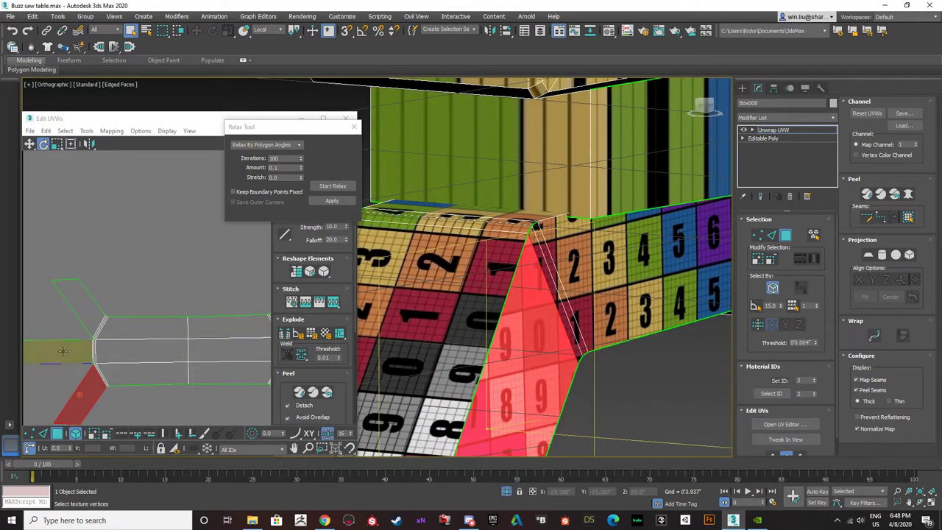
pyautogui.moveTo(62, 351); pyautogui.dragTo(119, 285, button='middle')
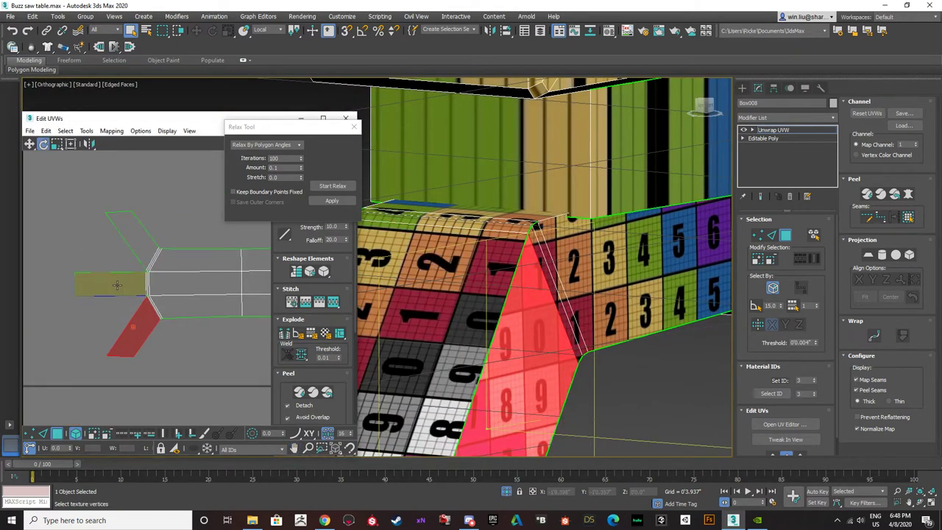
# - Try stitching the outer corner vertices of the left-end flaps to the middle flap at the vertex level
pyautogui.press('1')
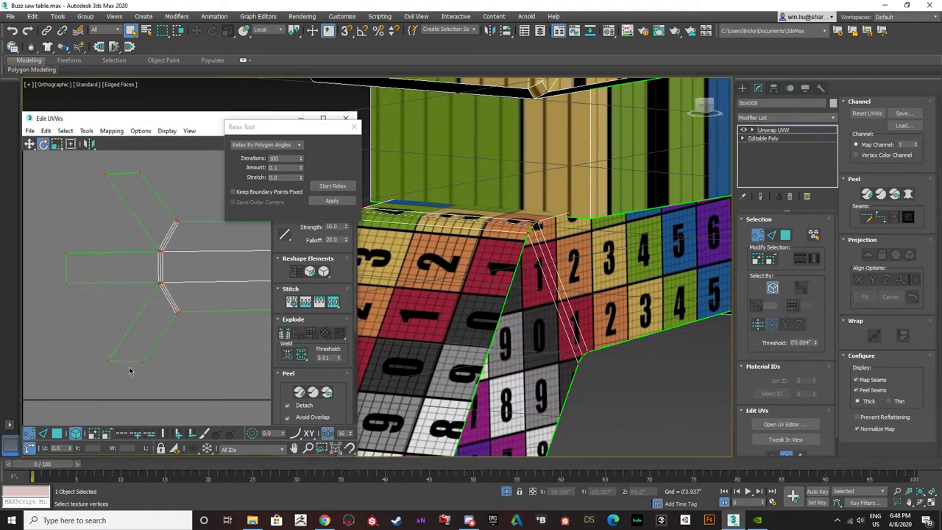
pyautogui.click(74, 435)
pyautogui.click(107, 361)
pyautogui.click(320, 302)
pyautogui.moveTo(60, 187); pyautogui.dragTo(74, 204, button='middle')
pyautogui.click(131, 198)
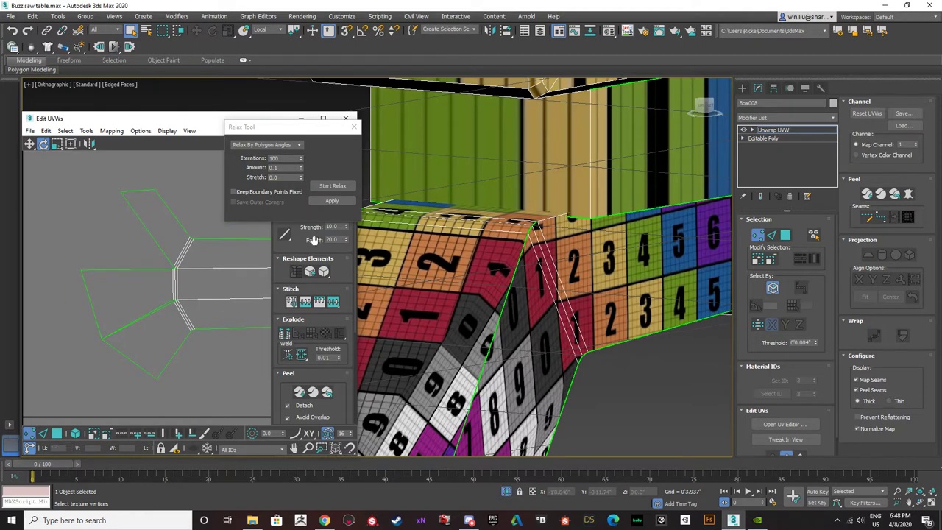
pyautogui.moveTo(98, 182); pyautogui.dragTo(134, 221)
pyautogui.click(332, 300)
pyautogui.scroll(-4, 80, 257)
pyautogui.moveTo(238, 250); pyautogui.dragTo(162, 257, button='middle')
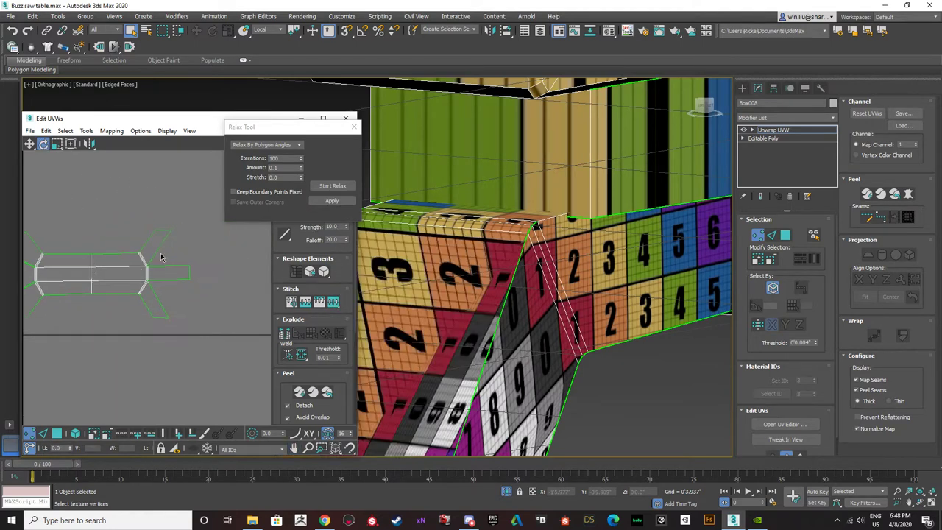
# - Try stitching the outer corner vertices of the right-end flaps to their middle flap
pyautogui.scroll(3, 162, 257)
pyautogui.click(312, 304)
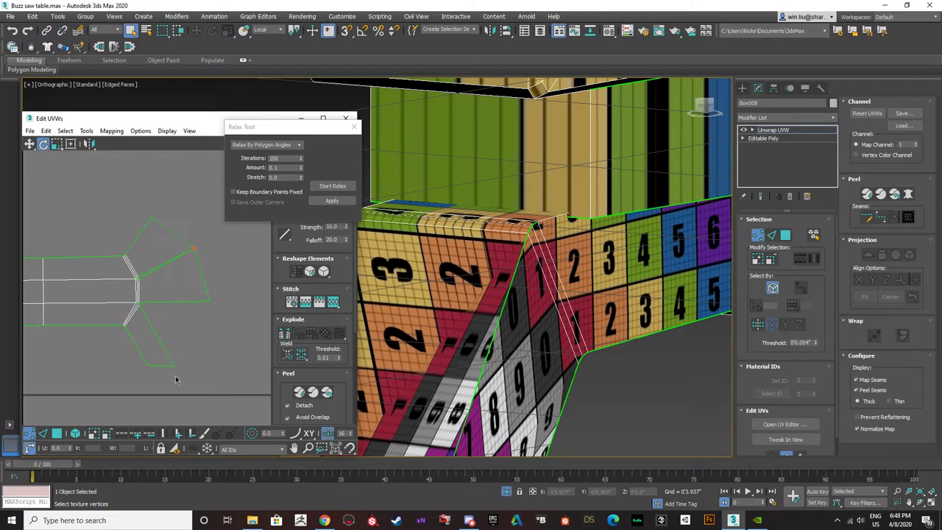
pyautogui.click(333, 303)
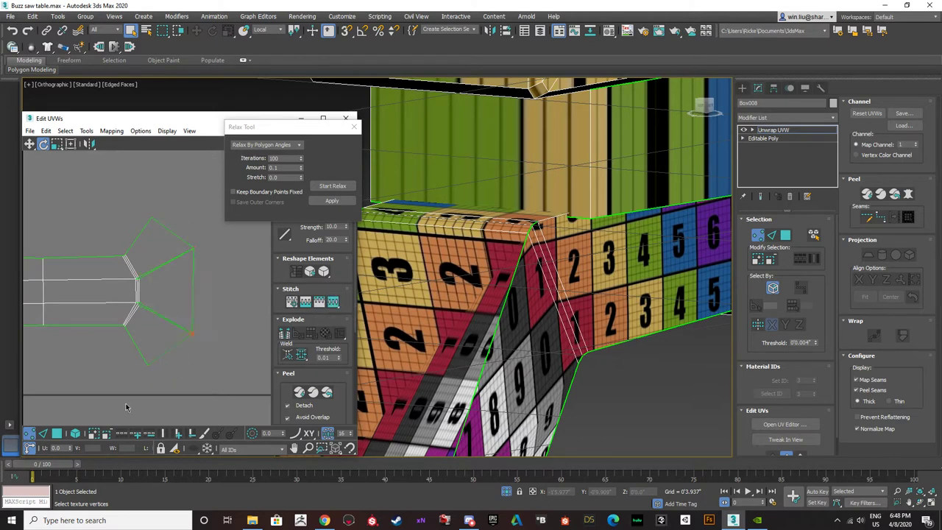
# - Select the whole shell as an element and relax it by polygon angles with its flap corners joined
pyautogui.click(57, 435)
pyautogui.click(88, 265)
pyautogui.click(315, 191)
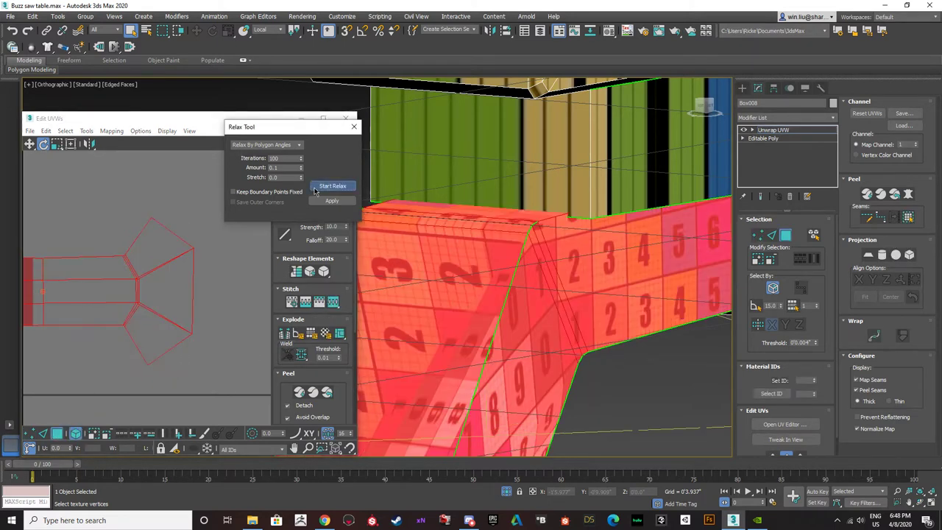
pyautogui.click(315, 189)
pyautogui.click(132, 192)
pyautogui.moveTo(90, 264); pyautogui.dragTo(167, 252, button='middle')
pyautogui.scroll(-2, 167, 251)
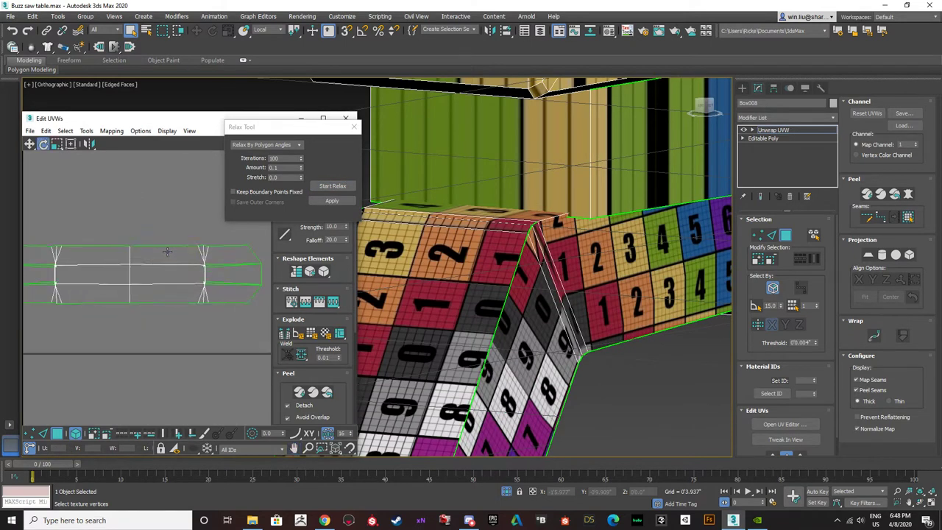
# - Undo the relax and the corner-vertex stitches on the leg flaps
pyautogui.hotkey('ctrl', 'z')
pyautogui.hotkey('ctrl', 'z')
pyautogui.hotkey('ctrl', 'z')
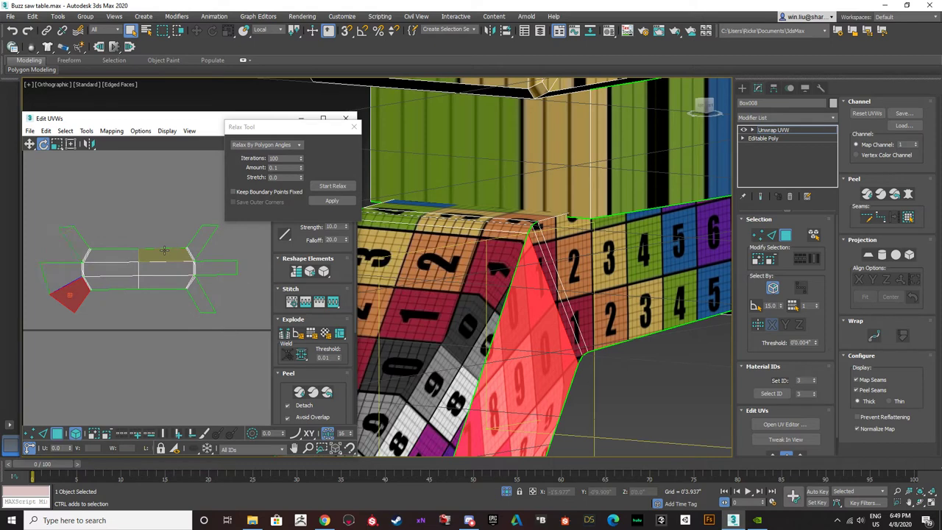
# - Select the leg's outer and opposite side faces on the model to compare their checker alignment with the matching UV flaps
pyautogui.moveTo(516, 345); pyautogui.dragTo(538, 330, button='middle')
pyautogui.click(477, 319)
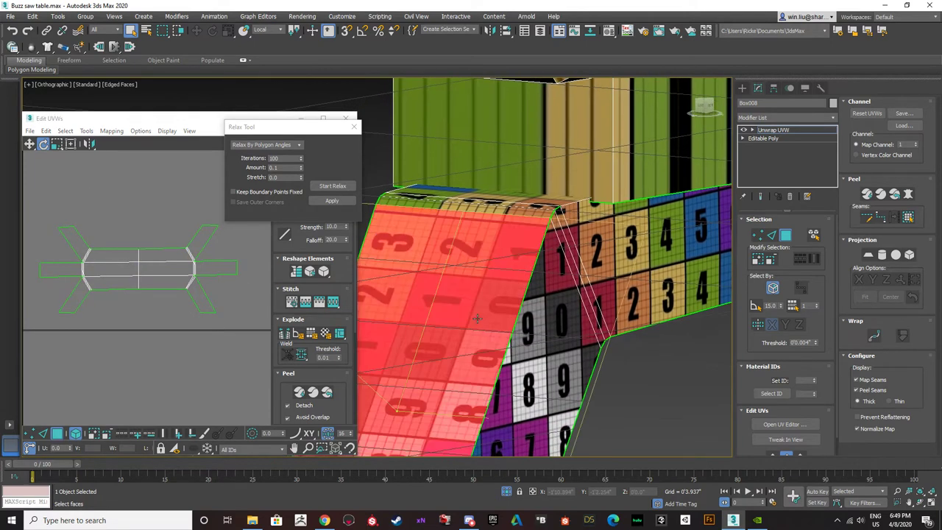
pyautogui.keyDown('alt'); pyautogui.moveTo(478, 318); pyautogui.dragTo(419, 291, button='middle'); pyautogui.keyUp('alt')
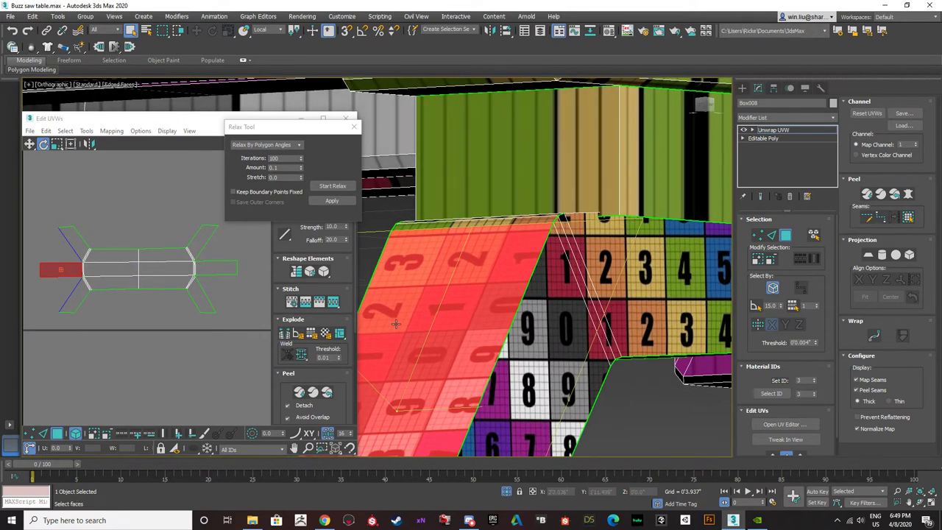
pyautogui.keyDown('alt'); pyautogui.moveTo(378, 327); pyautogui.dragTo(580, 263, button='middle'); pyautogui.keyUp('alt')
pyautogui.click(580, 263)
pyautogui.scroll(3, 489, 346)
pyautogui.click(488, 346)
pyautogui.keyDown('alt'); pyautogui.moveTo(489, 346); pyautogui.dragTo(445, 340, button='middle'); pyautogui.keyUp('alt')
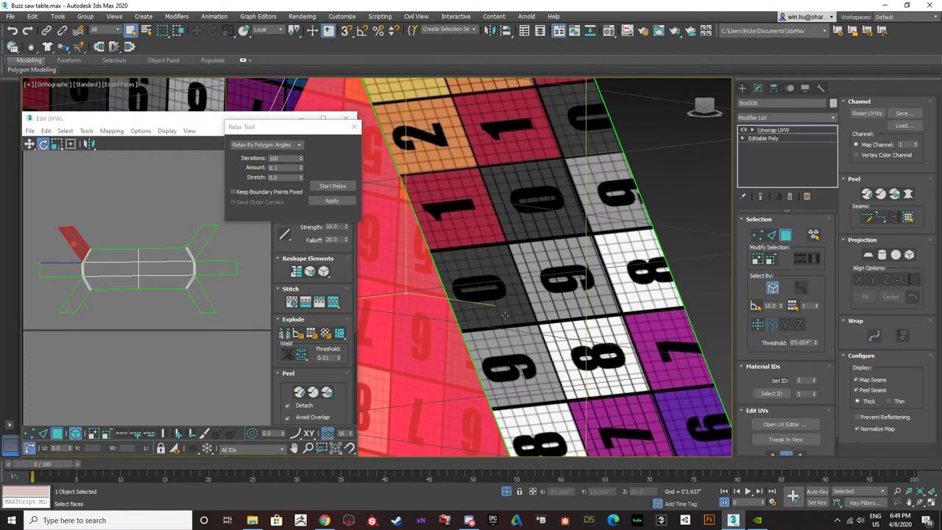
# - Select the leg's sloped outer face and both adjoining side faces in turn to compare the checker across their shared edges
pyautogui.scroll(-6, 505, 315)
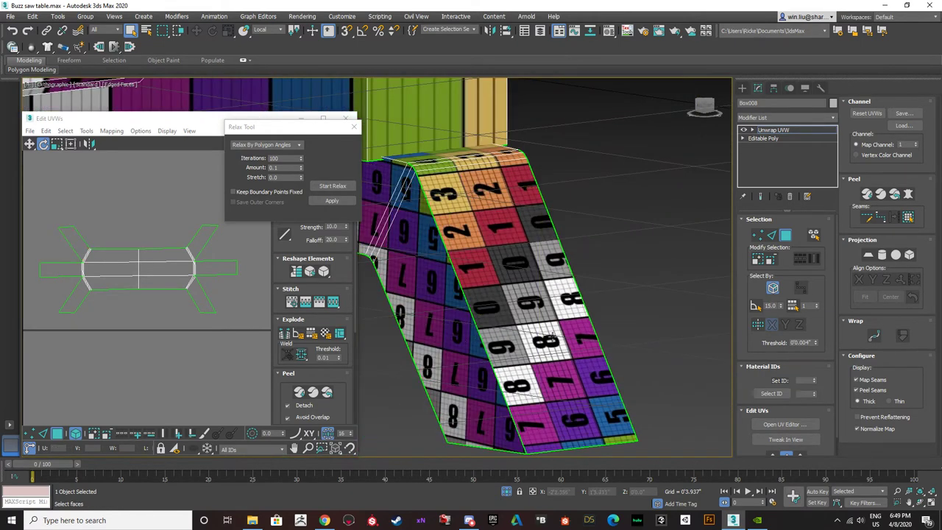
pyautogui.moveTo(435, 333); pyautogui.dragTo(516, 343, button='middle')
pyautogui.scroll(-3, 531, 363)
pyautogui.click(505, 346)
pyautogui.scroll(3, 503, 346)
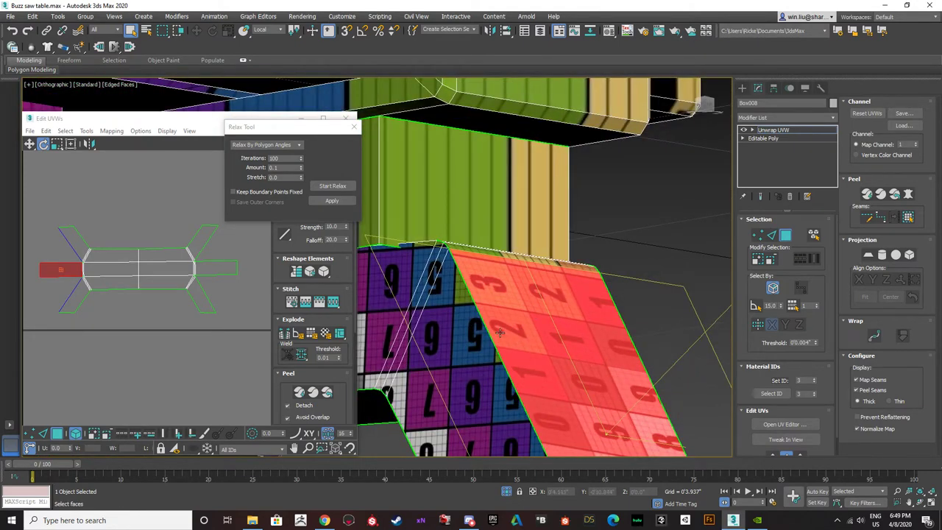
pyautogui.click(472, 343)
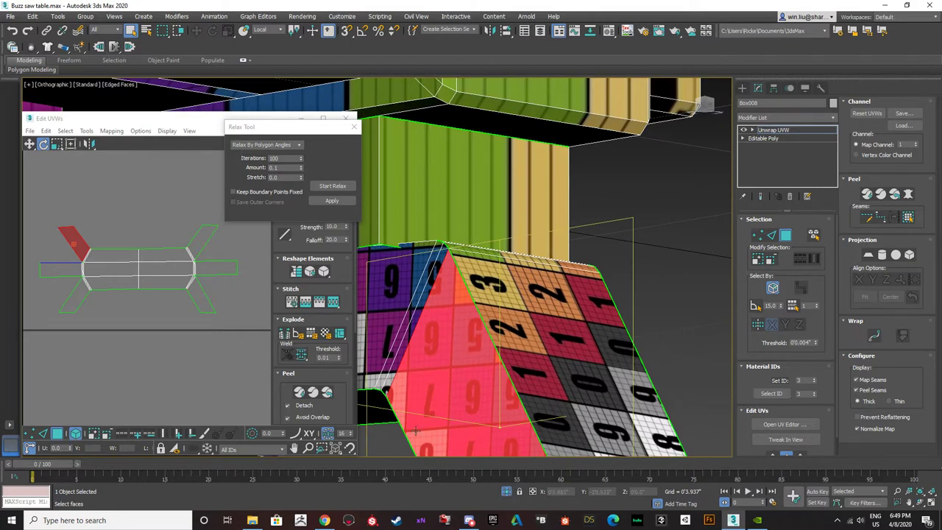
pyautogui.keyDown('alt'); pyautogui.moveTo(504, 374); pyautogui.dragTo(401, 332, button='middle'); pyautogui.keyUp('alt')
pyautogui.scroll(-1, 527, 327)
pyautogui.click(527, 328)
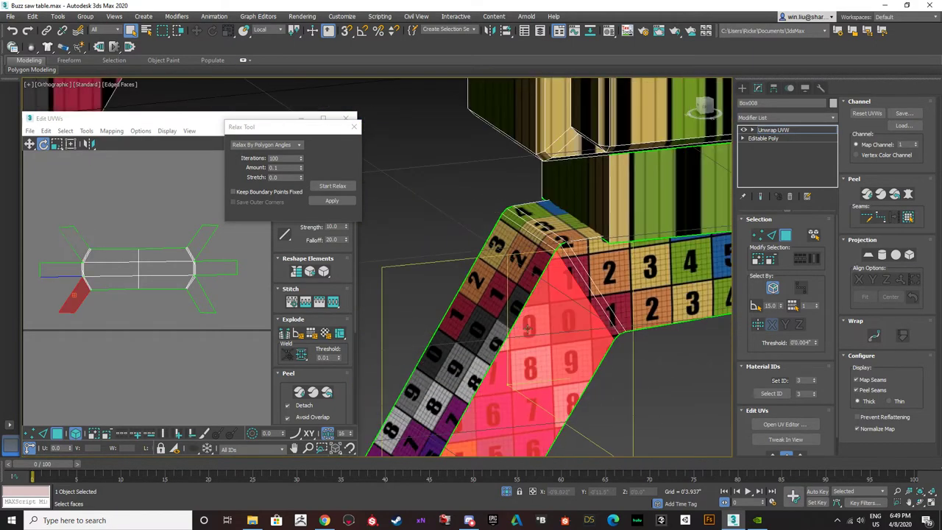
pyautogui.scroll(2, 104, 297)
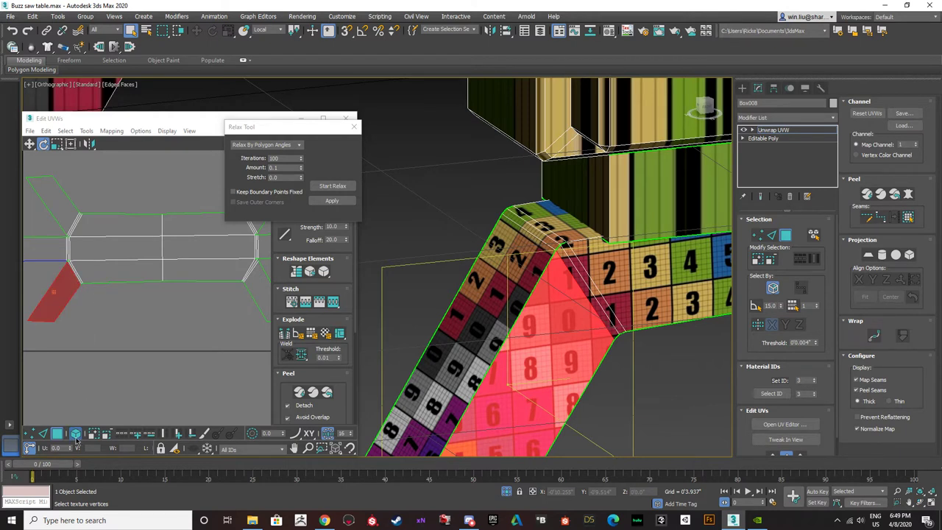
# - Select individual middle faces of the flapped leg UV shell to locate them on the model
pyautogui.click(130, 337)
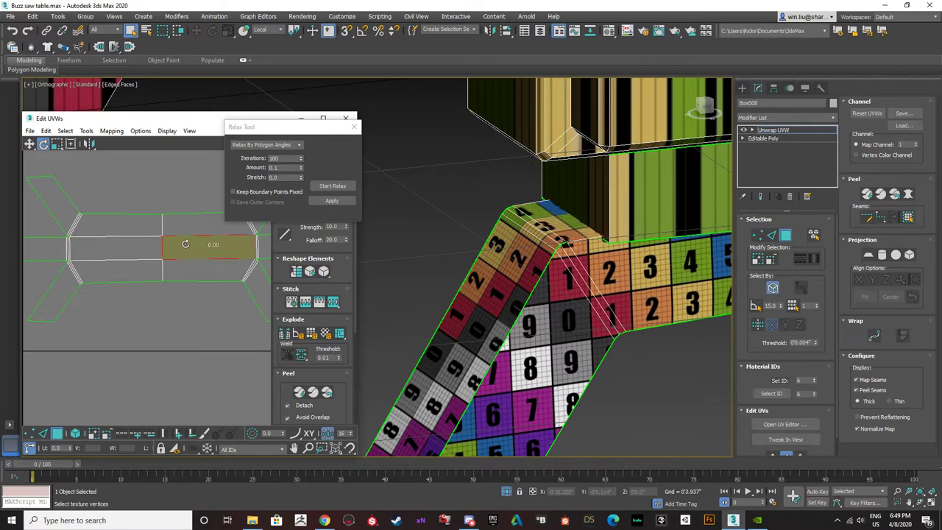
pyautogui.click(208, 246)
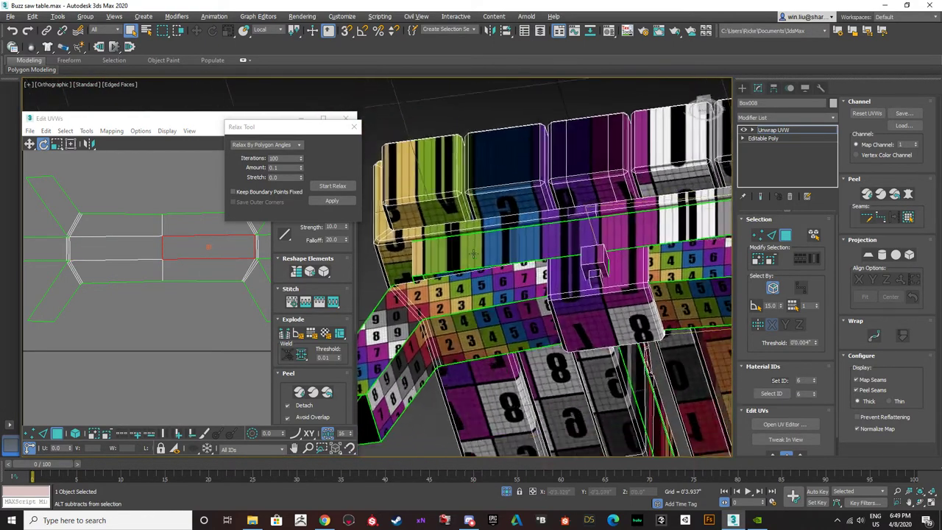
pyautogui.click(104, 252)
pyautogui.click(131, 333)
pyautogui.scroll(-3, 162, 261)
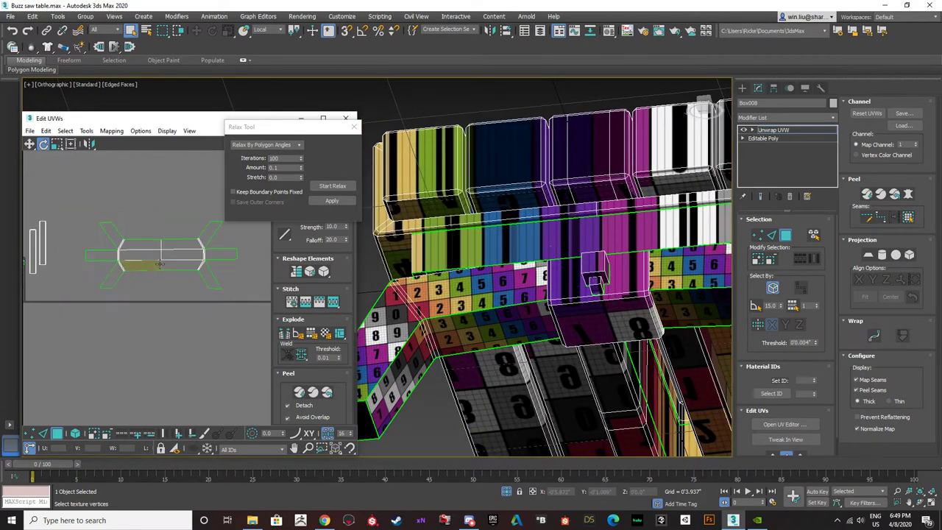
# - Select faces across the flapped leg shell and the strip shell above it, and pack them using custom packing with rescaling
pyautogui.moveTo(257, 322); pyautogui.dragTo(96, 207)
pyautogui.moveTo(111, 270); pyautogui.dragTo(138, 284, button='middle')
pyautogui.scroll(-3, 240, 267)
pyautogui.moveTo(240, 266); pyautogui.dragTo(178, 302, button='middle')
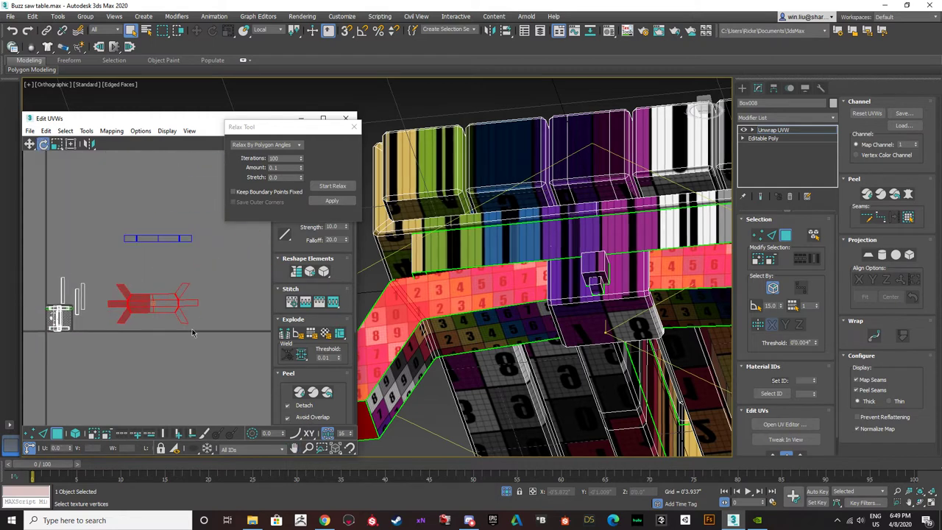
pyautogui.moveTo(203, 339); pyautogui.dragTo(135, 208)
pyautogui.click(29, 144)
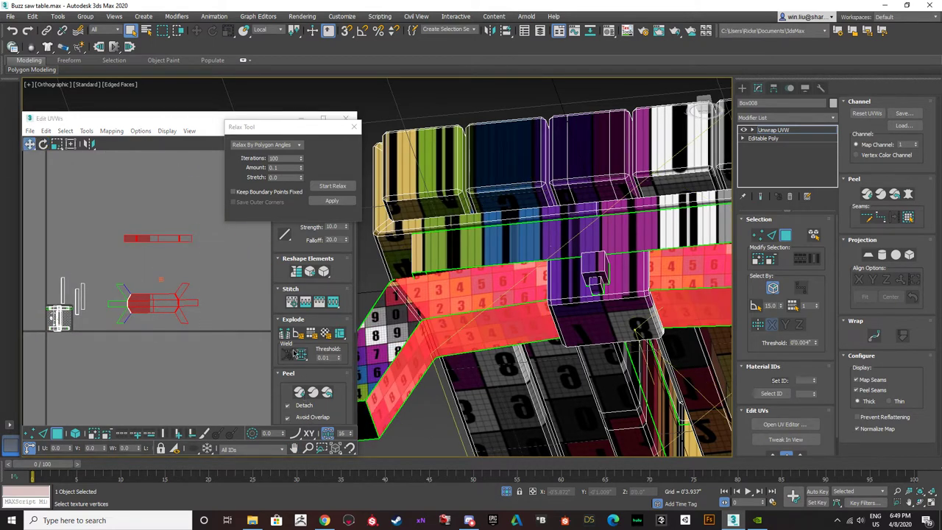
pyautogui.scroll(-5, 302, 336)
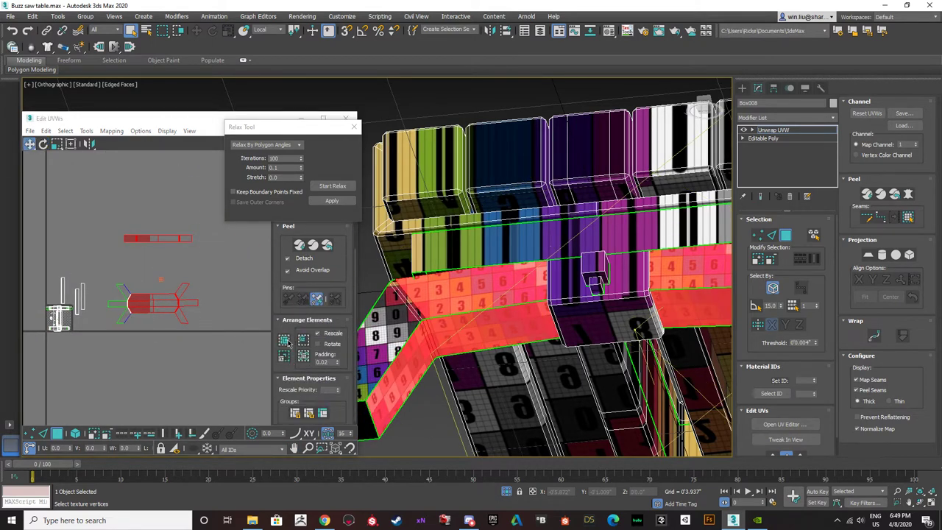
pyautogui.click(284, 339)
pyautogui.scroll(3, 46, 336)
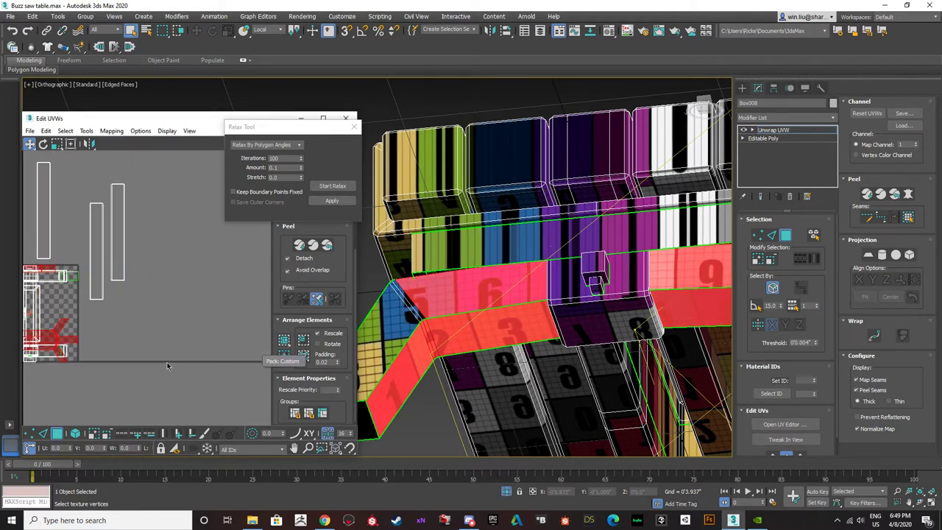
# - Try moving the selected faces of both leg shells out of the packed area, and undo the move
pyautogui.scroll(-3, 87, 358)
pyautogui.moveTo(73, 350); pyautogui.dragTo(170, 232)
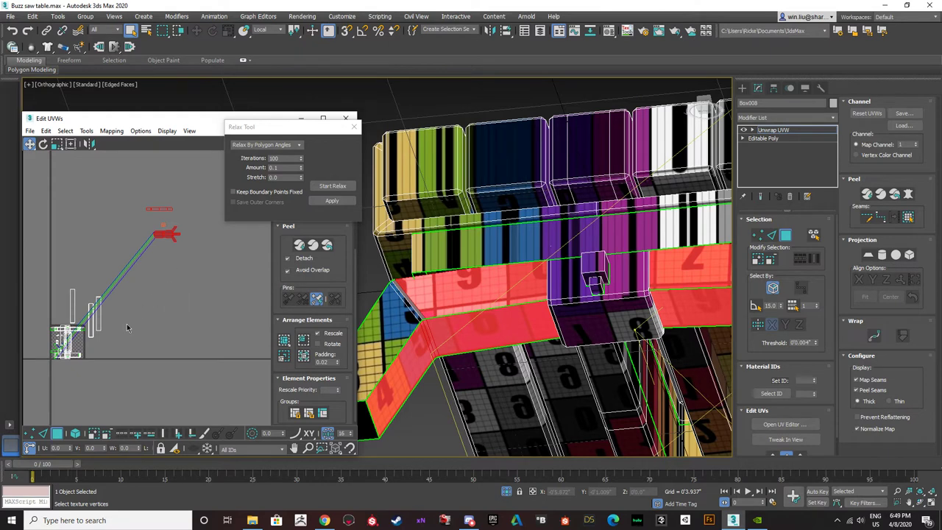
pyautogui.hotkey('ctrl', 'z')
# - Select the flapped leg shell and its strip shell as whole elements and move them into empty space away from the other shells
pyautogui.click(74, 434)
pyautogui.scroll(2, 86, 352)
pyautogui.click(79, 345)
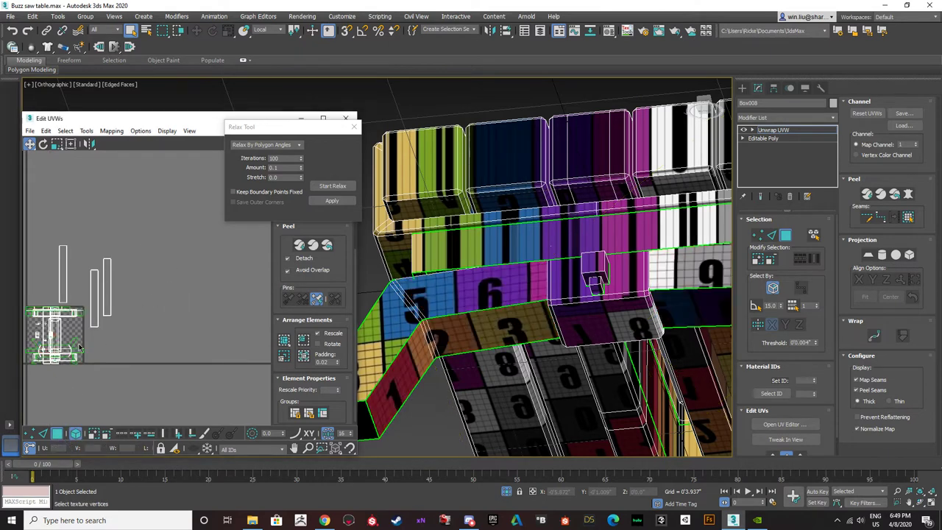
pyautogui.click(69, 342)
pyautogui.scroll(2, 72, 309)
pyautogui.keyDown('ctrl'); pyautogui.click(66, 314); pyautogui.keyUp('ctrl')
pyautogui.scroll(-2, 66, 313)
pyautogui.moveTo(66, 314); pyautogui.dragTo(258, 251)
pyautogui.click(244, 320)
pyautogui.moveTo(244, 319); pyautogui.dragTo(179, 338, button='middle')
pyautogui.hotkey('ctrl', 'z')
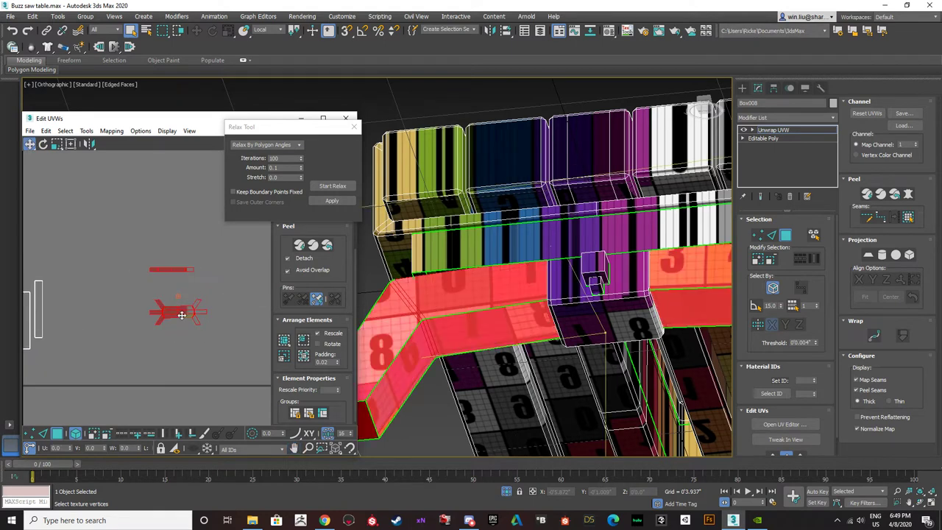
# - Move the flapped leg shell up close beneath the strip shell
pyautogui.moveTo(182, 315); pyautogui.dragTo(179, 312)
pyautogui.click(125, 286)
pyautogui.moveTo(125, 286); pyautogui.dragTo(206, 339)
pyautogui.moveTo(159, 294); pyautogui.dragTo(161, 284)
pyautogui.click(163, 326)
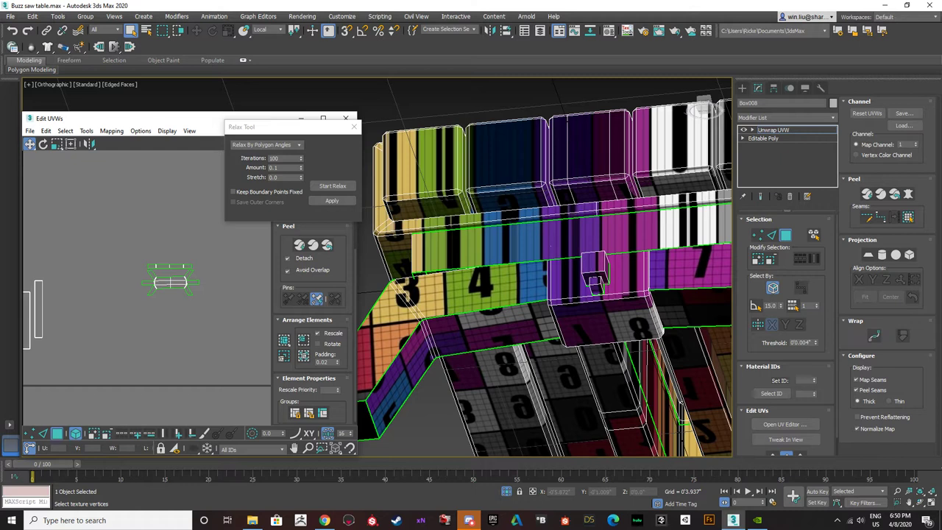
# - Select all the remaining UV shells and move them outside the checkered UV tile
pyautogui.moveTo(33, 335); pyautogui.dragTo(191, 332, button='middle')
pyautogui.scroll(-3, 188, 332)
pyautogui.moveTo(208, 368); pyautogui.dragTo(133, 265)
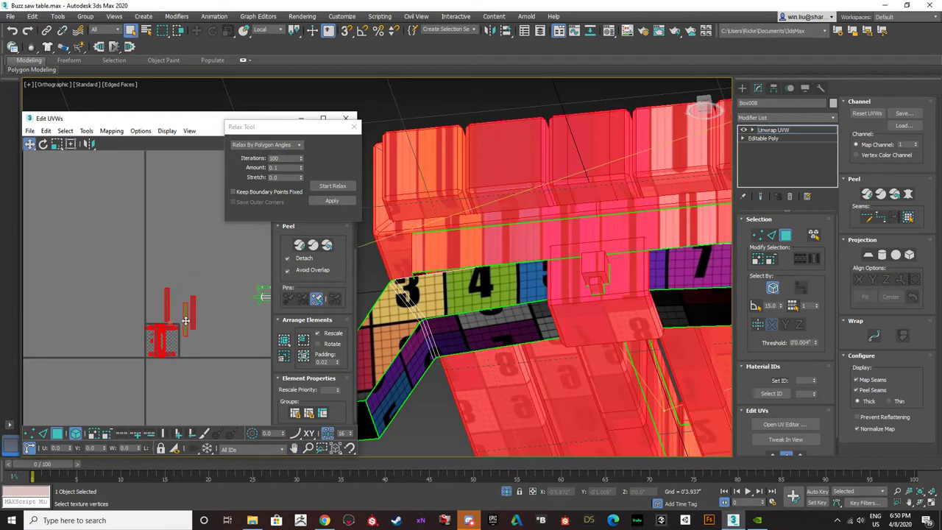
pyautogui.moveTo(184, 320); pyautogui.dragTo(112, 279)
# - Move the flapped leg shell and its strip shell together into the empty UV tile
pyautogui.moveTo(264, 310); pyautogui.dragTo(206, 304, button='middle')
pyautogui.click(218, 290)
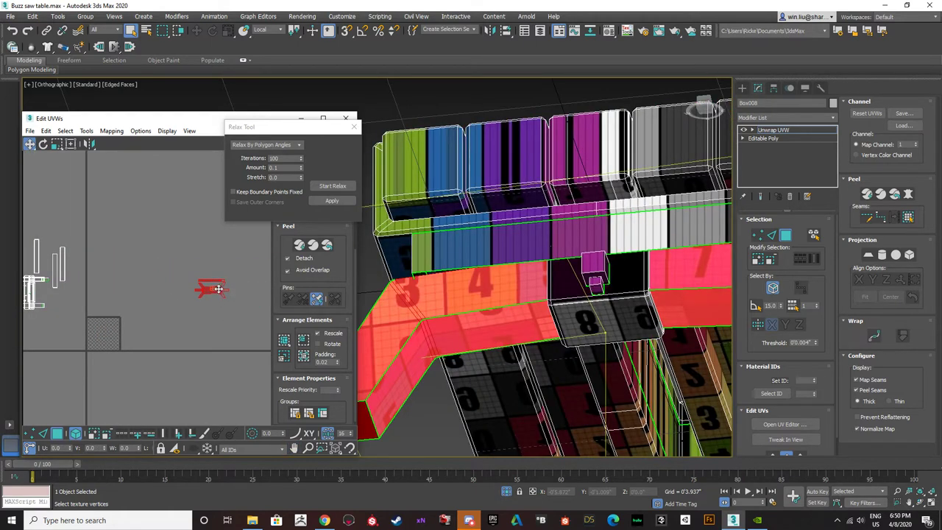
pyautogui.moveTo(212, 289); pyautogui.dragTo(105, 349)
pyautogui.scroll(2, 96, 342)
pyautogui.scroll(2, 106, 353)
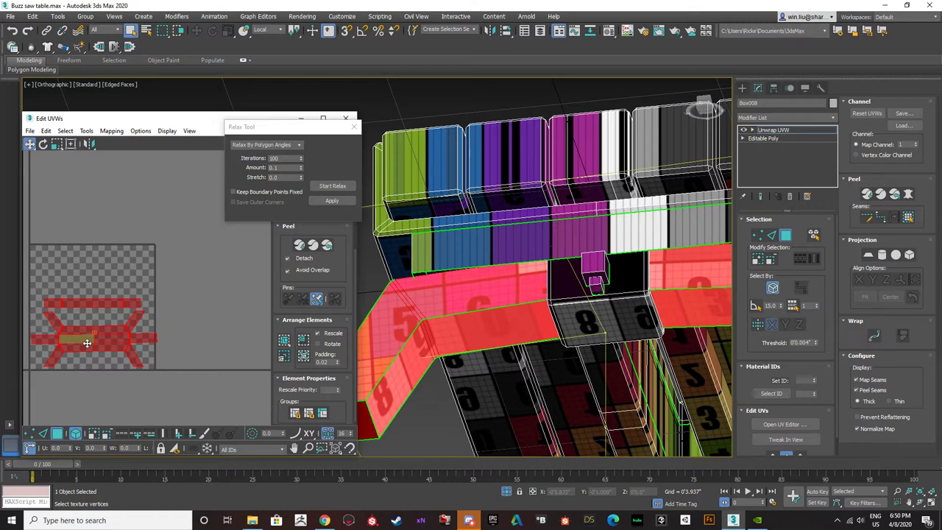
pyautogui.moveTo(119, 324); pyautogui.dragTo(133, 328, button='middle')
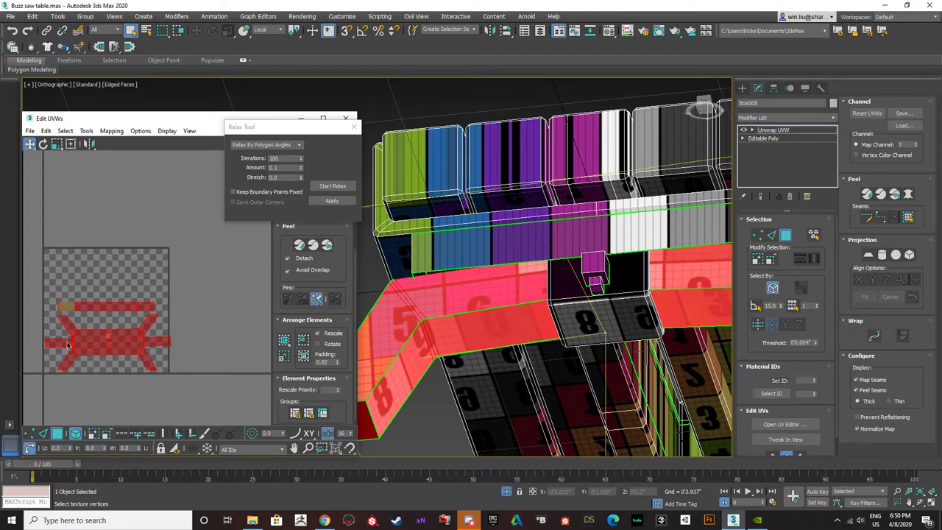
# - Pack the two leg shells within the UV tile using custom packing with Rescale on and 0.02 padding
pyautogui.click(56, 143)
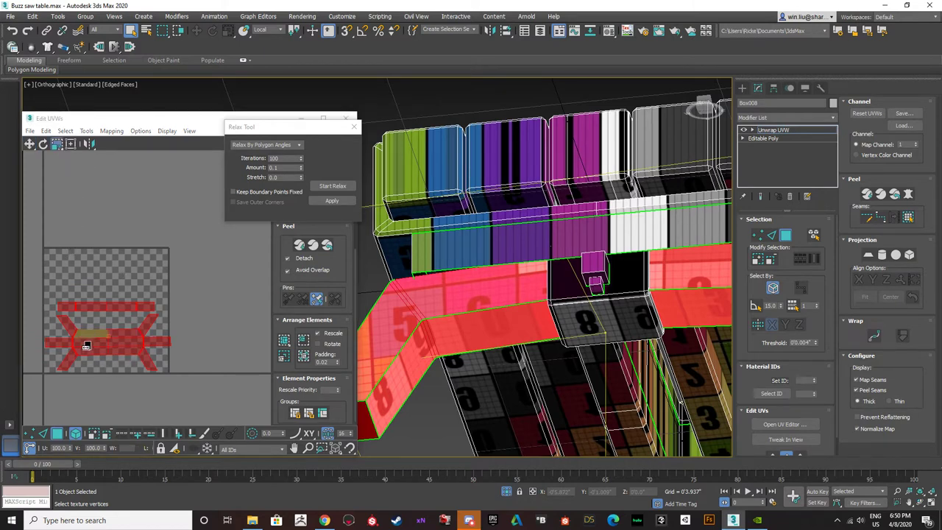
pyautogui.moveTo(176, 391); pyautogui.dragTo(24, 239)
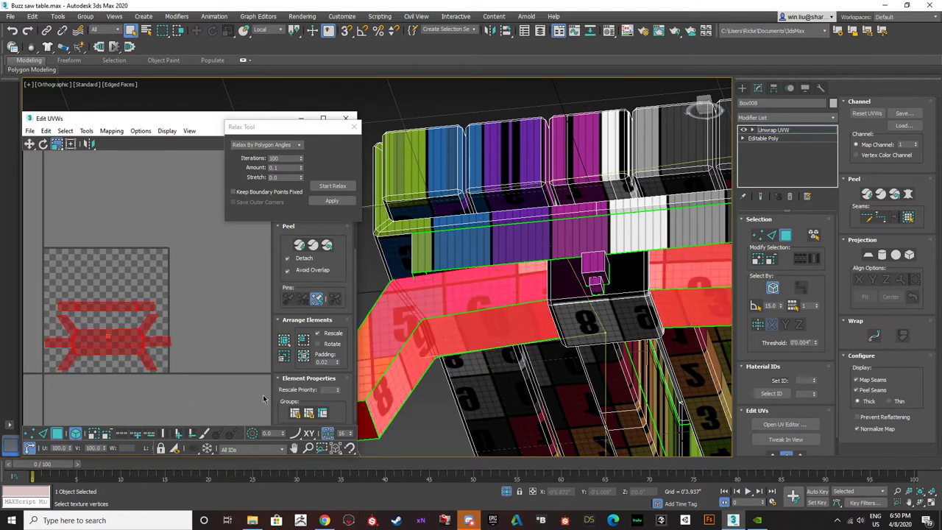
pyautogui.click(285, 341)
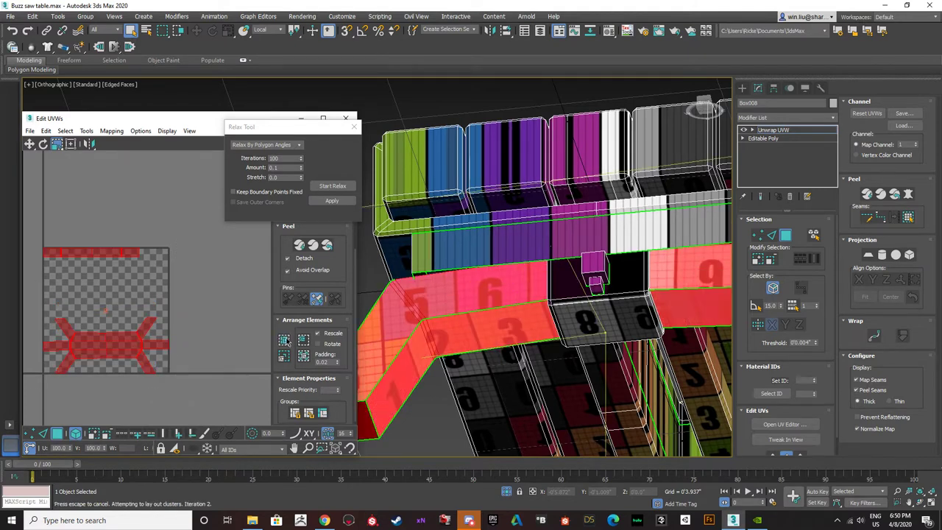
# - Select the packed flapped leg shell to examine its place in the UV tile and its checker on the model
pyautogui.click(29, 144)
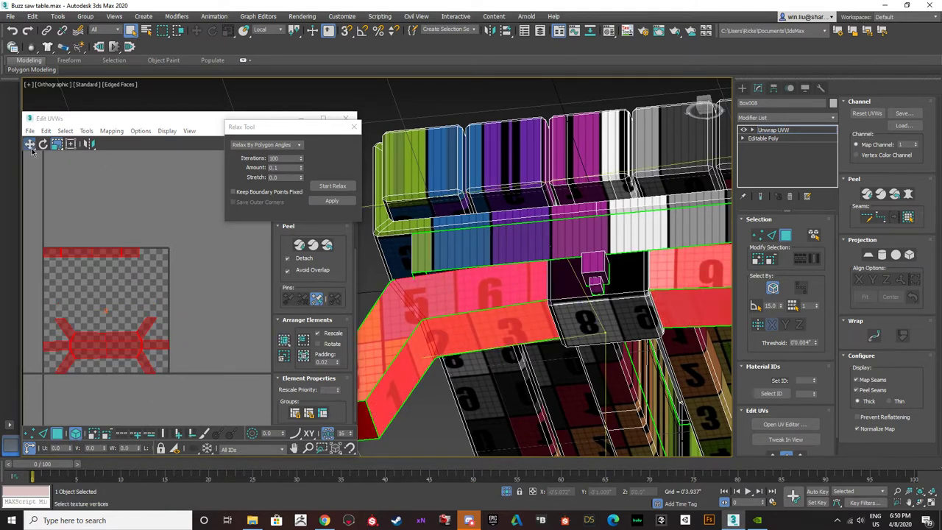
pyautogui.click(94, 211)
pyautogui.click(103, 339)
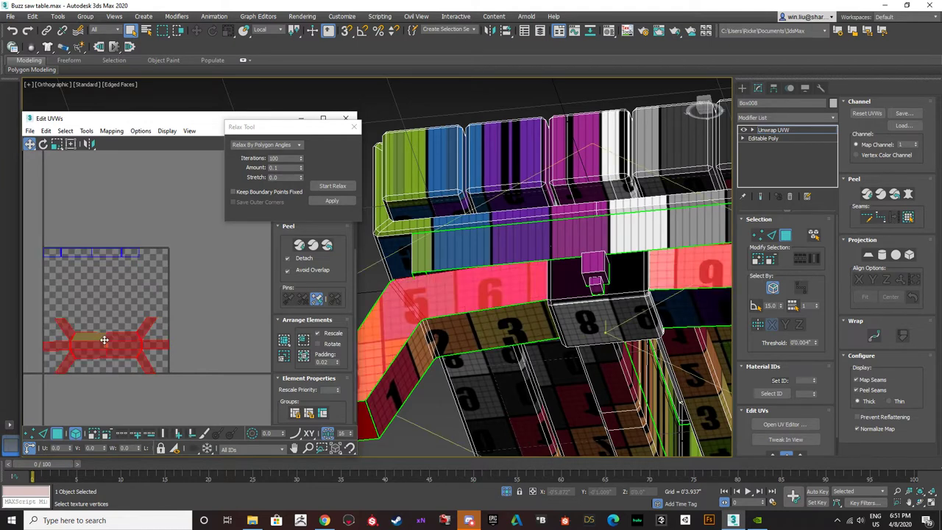
pyautogui.scroll(3, 105, 337)
pyautogui.scroll(-2, 104, 337)
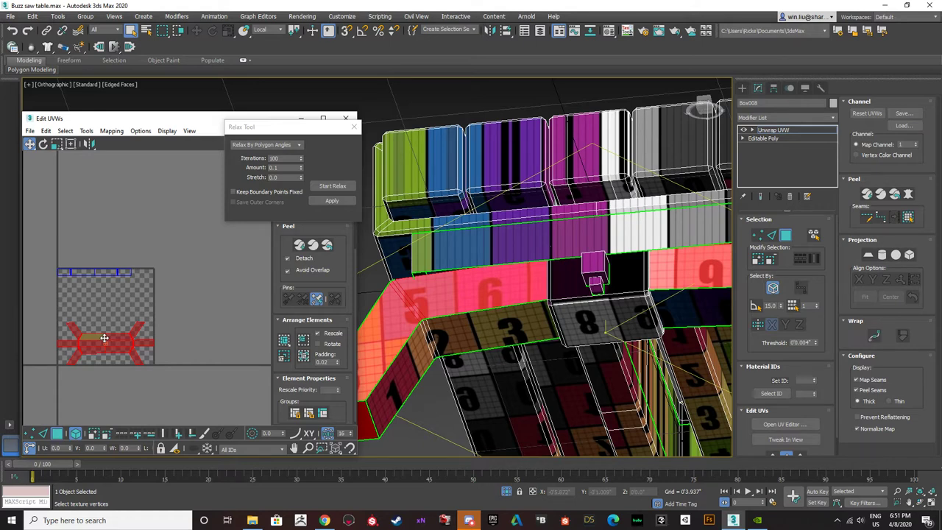
pyautogui.click(121, 309)
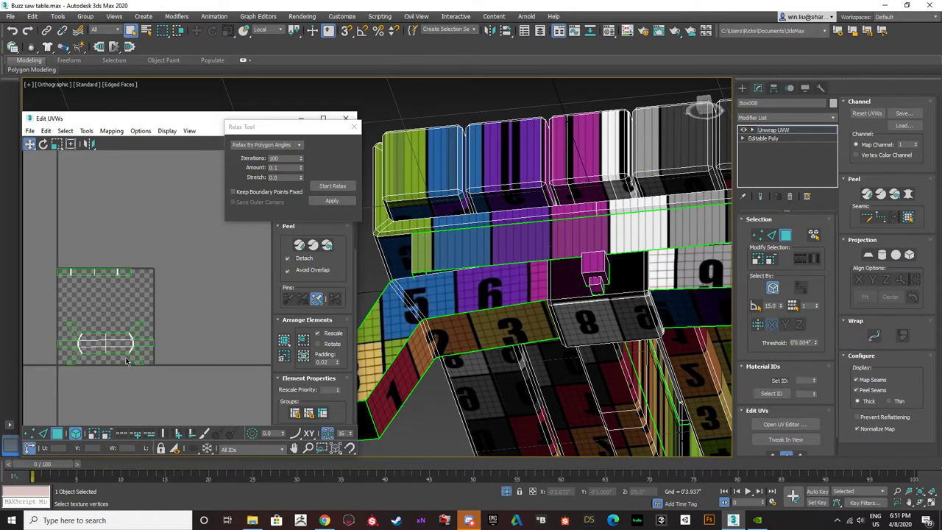
pyautogui.click(128, 361)
pyautogui.click(116, 382)
# - Try scaling the flapped leg shell down to a small fraction of its size to examine its checker density
pyautogui.click(103, 340)
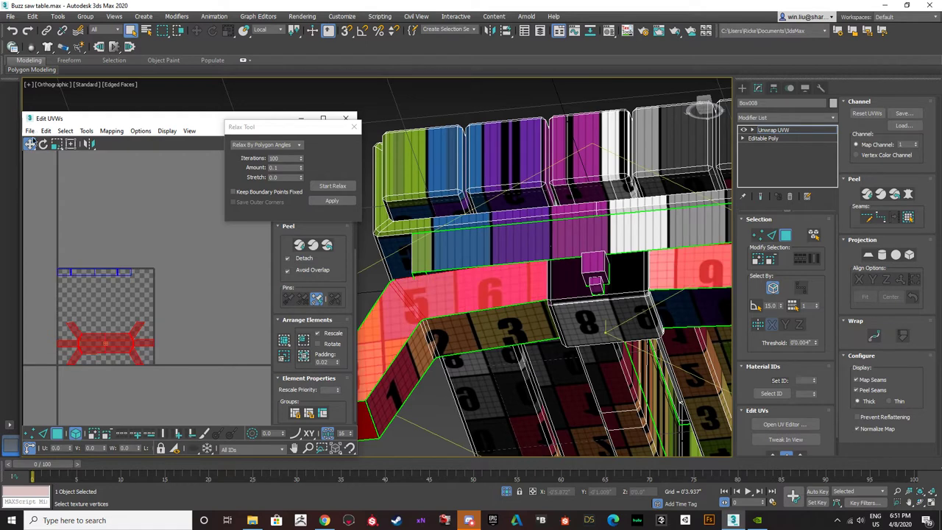
pyautogui.click(55, 146)
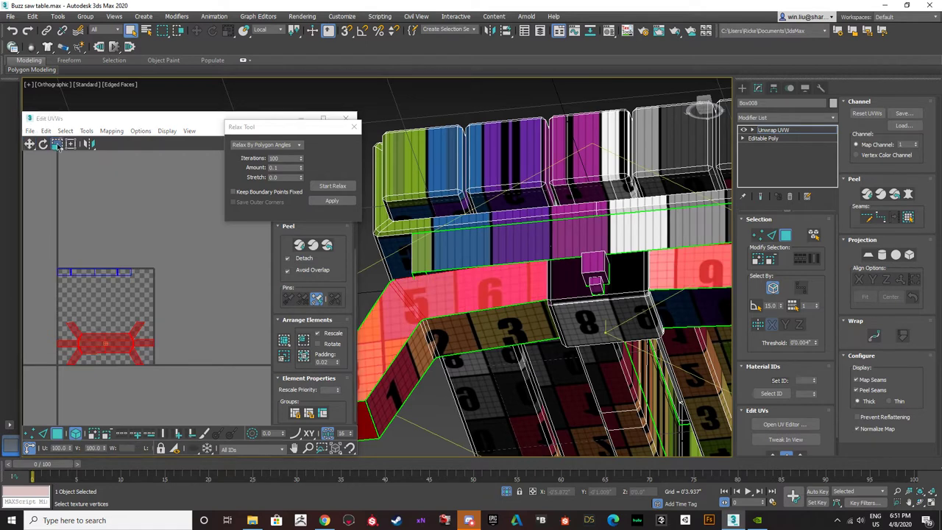
pyautogui.moveTo(91, 353); pyautogui.dragTo(96, 418)
pyautogui.scroll(2, 107, 367)
pyautogui.scroll(6, 107, 315)
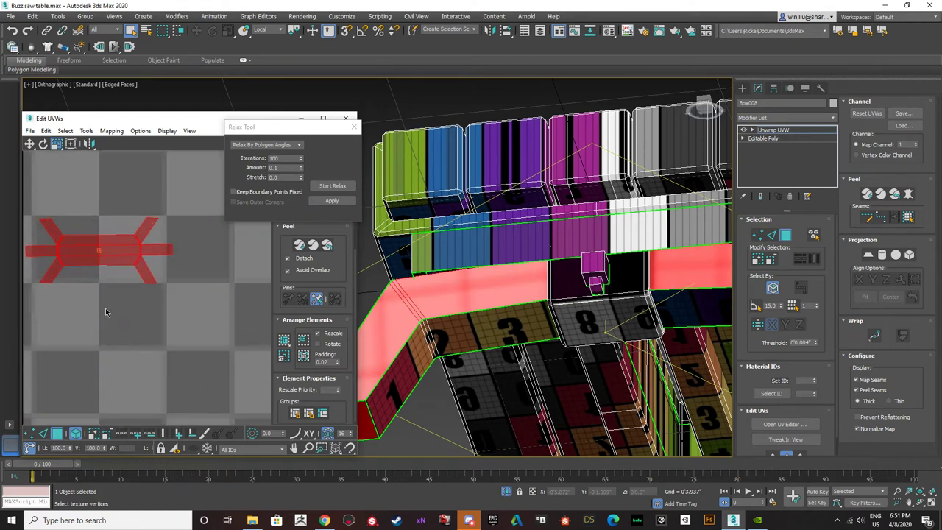
pyautogui.moveTo(105, 309); pyautogui.dragTo(128, 361, button='middle')
pyautogui.click(128, 362)
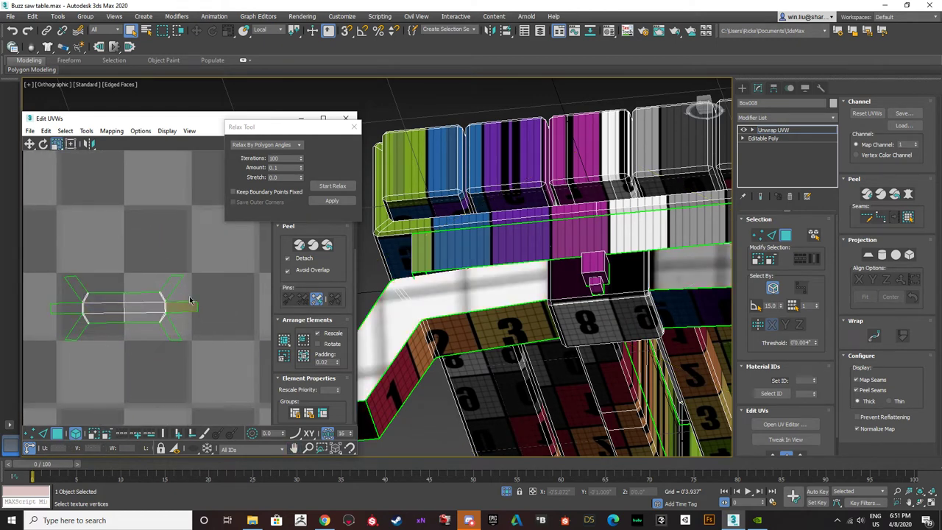
# - Undo the scaling of the flapped leg shell
pyautogui.scroll(-4, 104, 325)
pyautogui.scroll(-3, 105, 331)
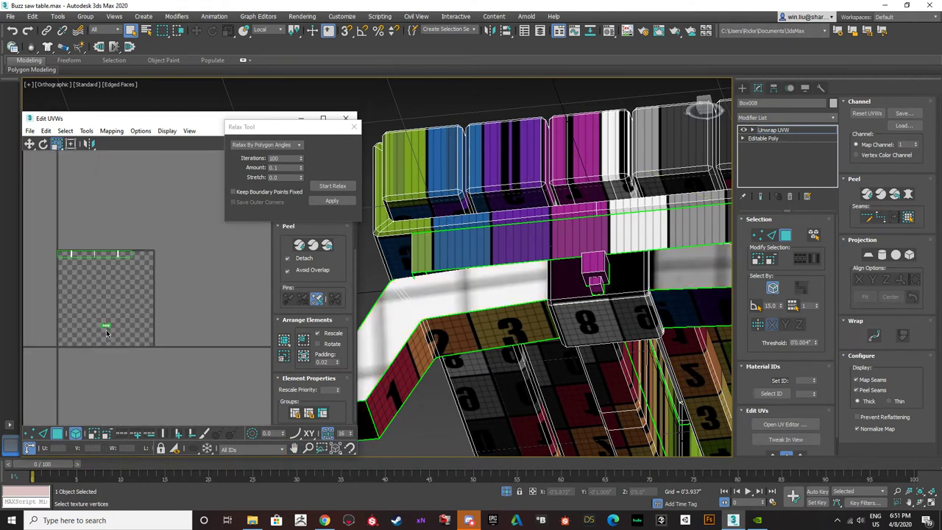
pyautogui.middleClick(108, 337)
pyautogui.hotkey('ctrl', 'a')
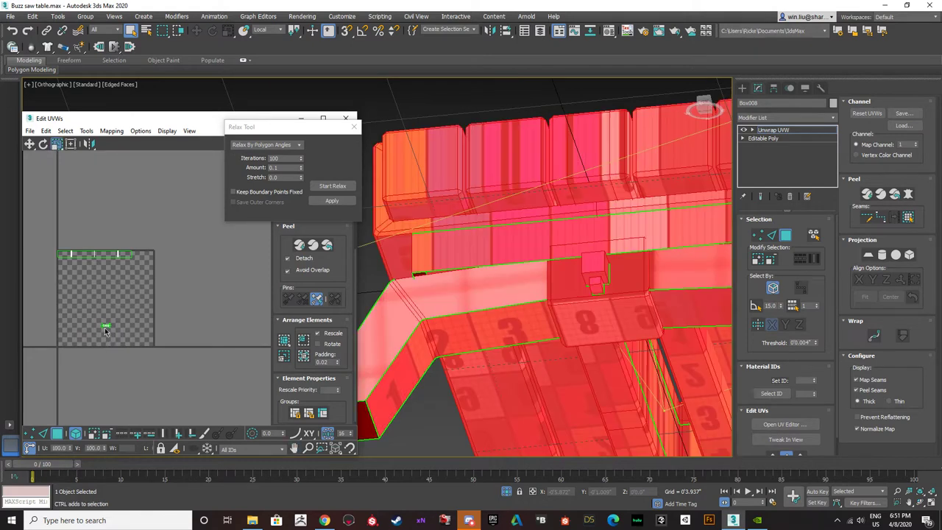
pyautogui.click(105, 328)
pyautogui.hotkey('ctrl', 'z')
pyautogui.hotkey('ctrl', 'z')
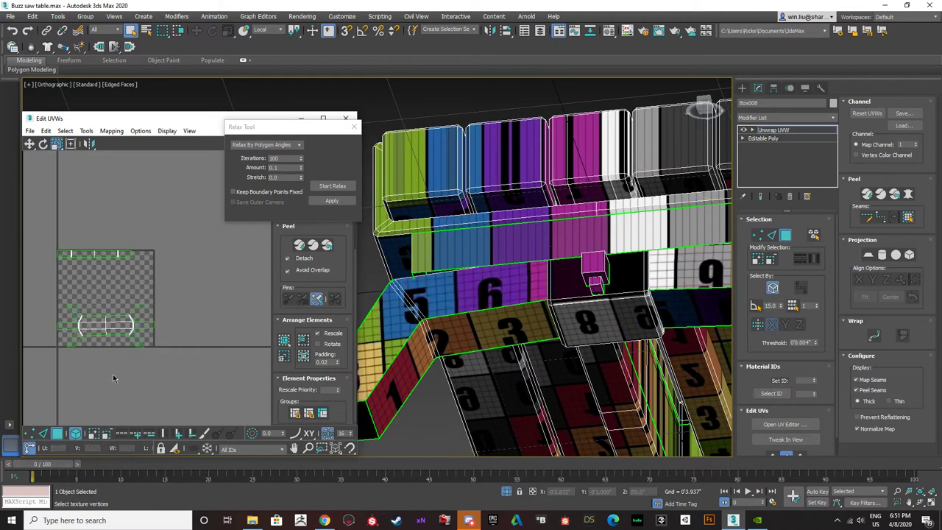
# - Select both leg shells and the flapped shell alone in the UV tile to examine their placement and size
pyautogui.moveTo(159, 375); pyautogui.dragTo(42, 210)
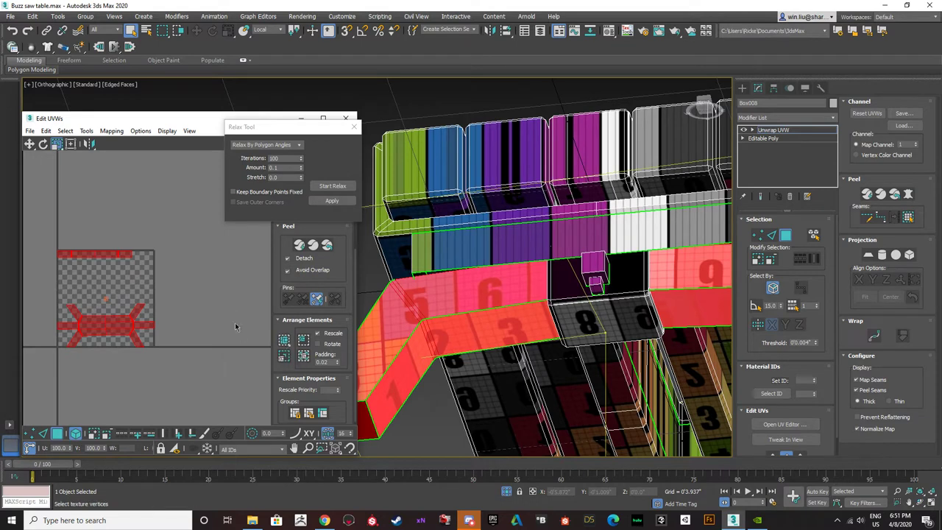
pyautogui.click(235, 322)
pyautogui.click(111, 323)
pyautogui.scroll(4, 108, 325)
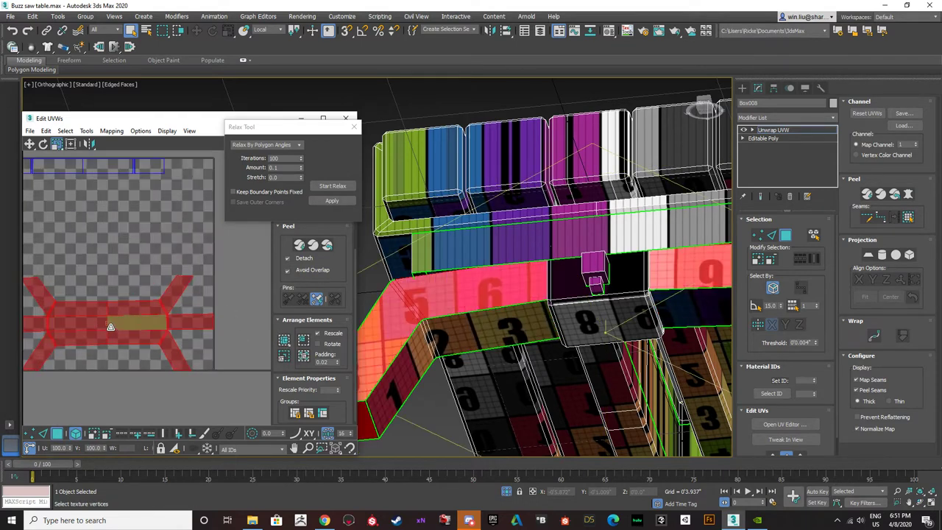
pyautogui.moveTo(103, 328); pyautogui.dragTo(169, 322, button='middle')
pyautogui.click(284, 359)
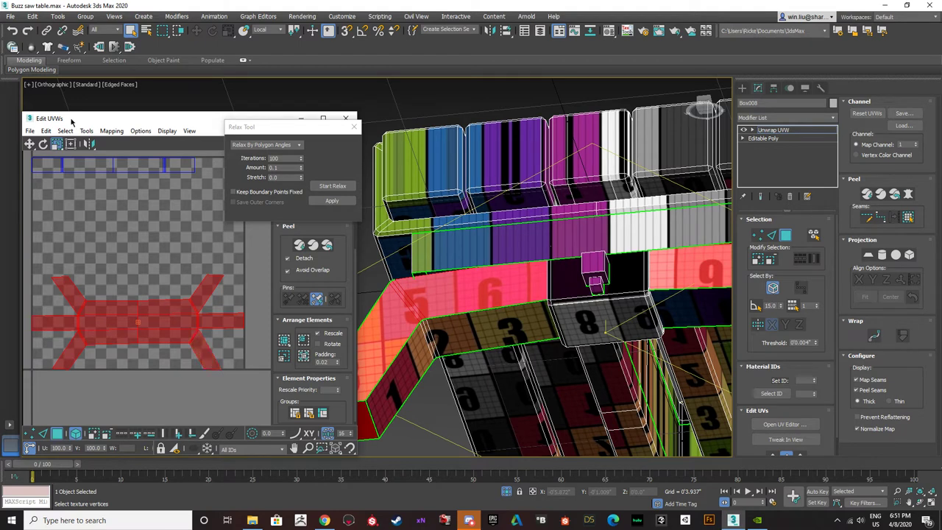
pyautogui.click(107, 260)
pyautogui.scroll(-3, 107, 260)
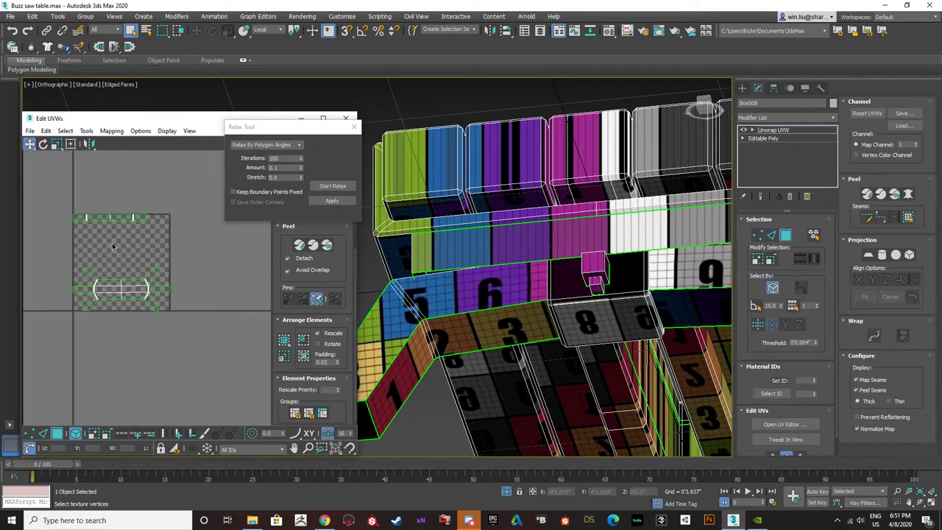
# - Select the strip shell and the flapped leg shell in turn to compare their checkers on the leg support
pyautogui.click(107, 218)
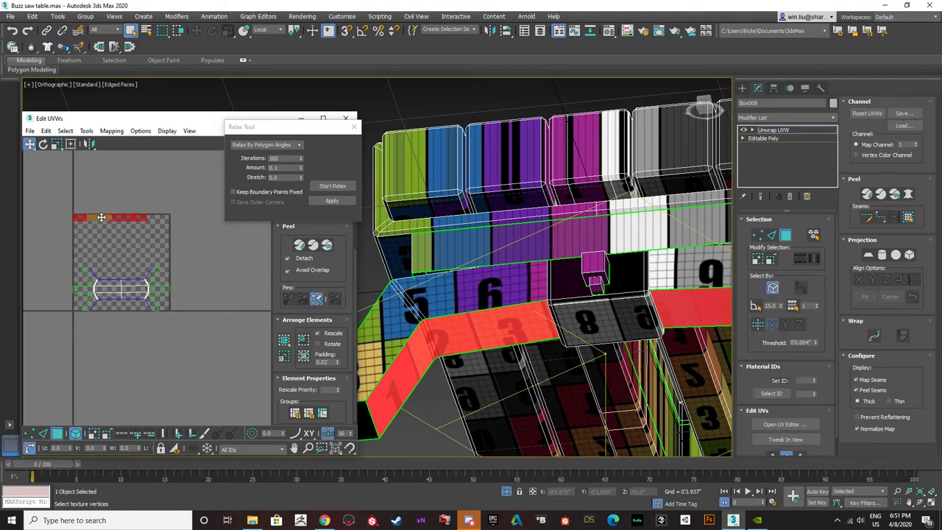
pyautogui.scroll(5, 607, 268)
pyautogui.click(417, 310)
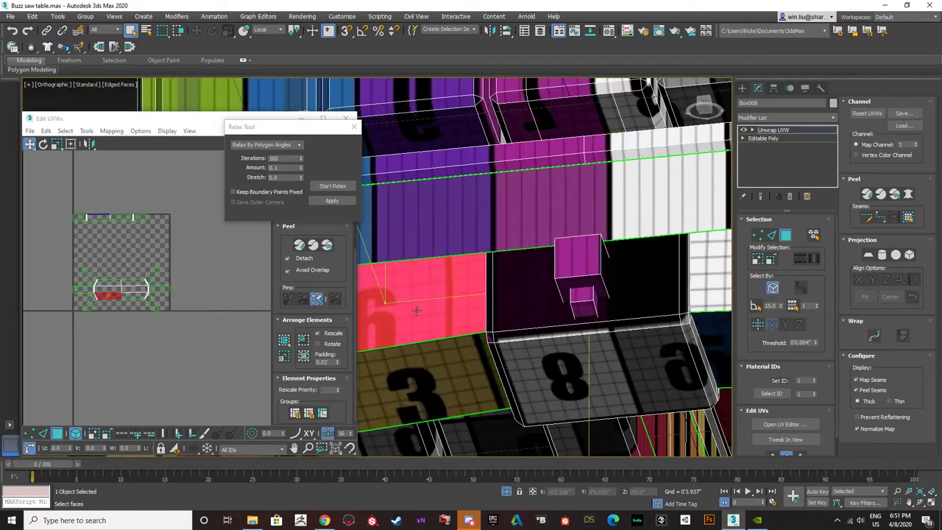
pyautogui.scroll(-1, 171, 272)
pyautogui.moveTo(73, 257); pyautogui.dragTo(242, 300)
pyautogui.moveTo(407, 301); pyautogui.dragTo(436, 301, button='middle')
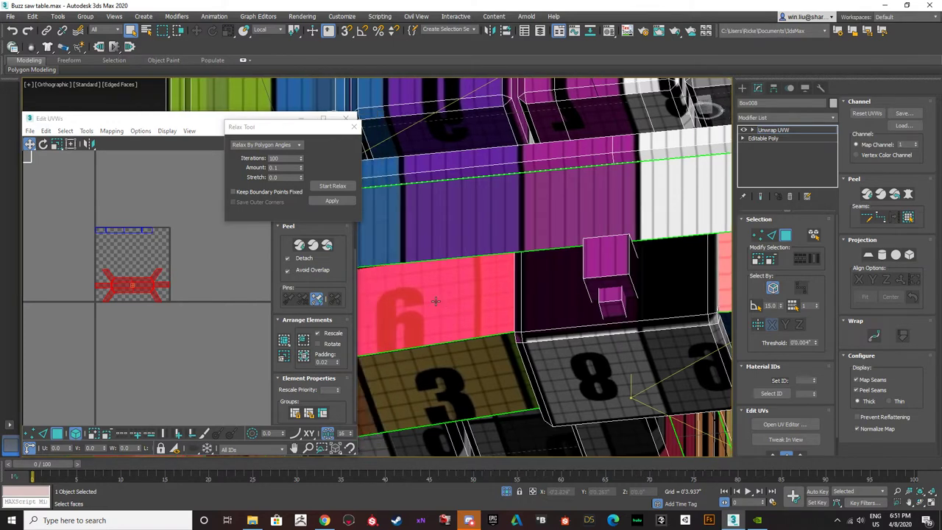
pyautogui.scroll(-4, 436, 301)
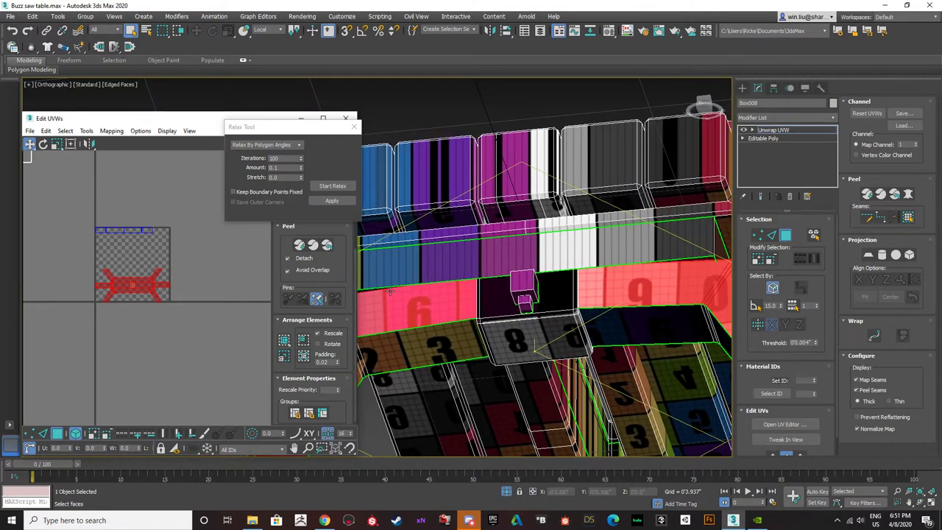
pyautogui.scroll(4, 465, 295)
# - Select individual faces of the small blocks on the bracket beneath the table to examine their checker
pyautogui.click(580, 271)
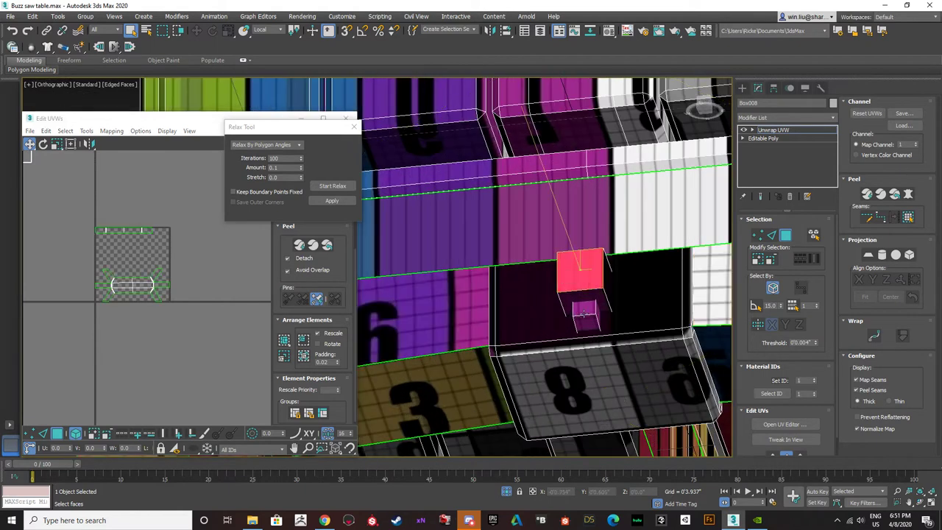
pyautogui.click(584, 314)
pyautogui.click(593, 281)
pyautogui.click(586, 312)
pyautogui.click(589, 277)
pyautogui.click(589, 325)
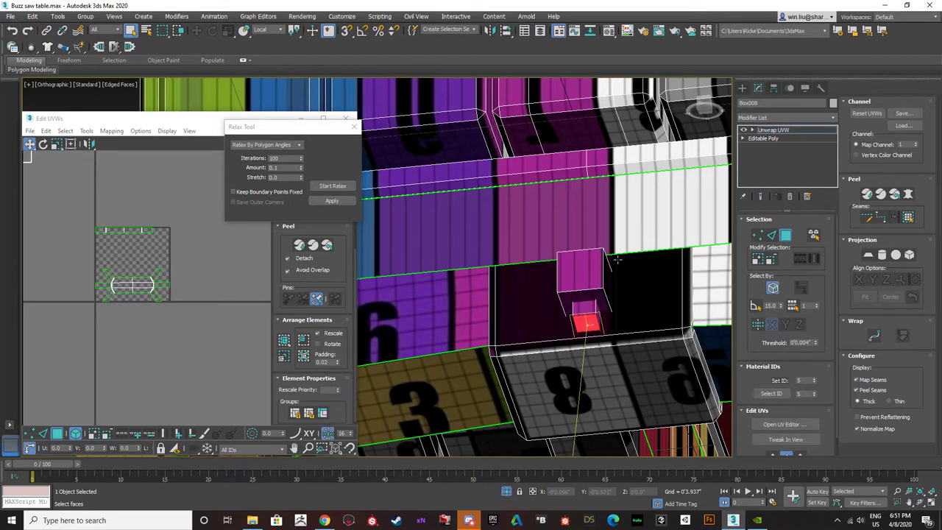
pyautogui.scroll(-5, 434, 266)
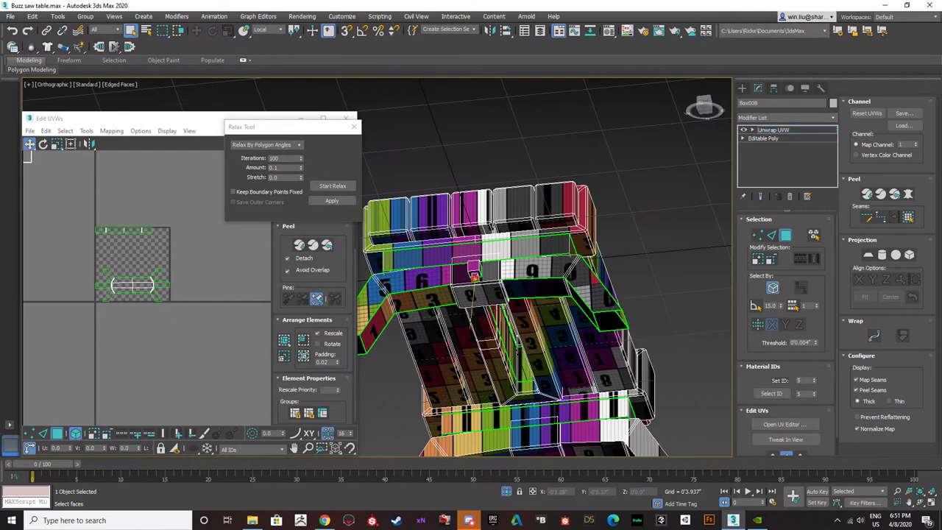
# - Turn on selection by element for the model and select whole tabletop planks
pyautogui.click(454, 210)
pyautogui.click(813, 237)
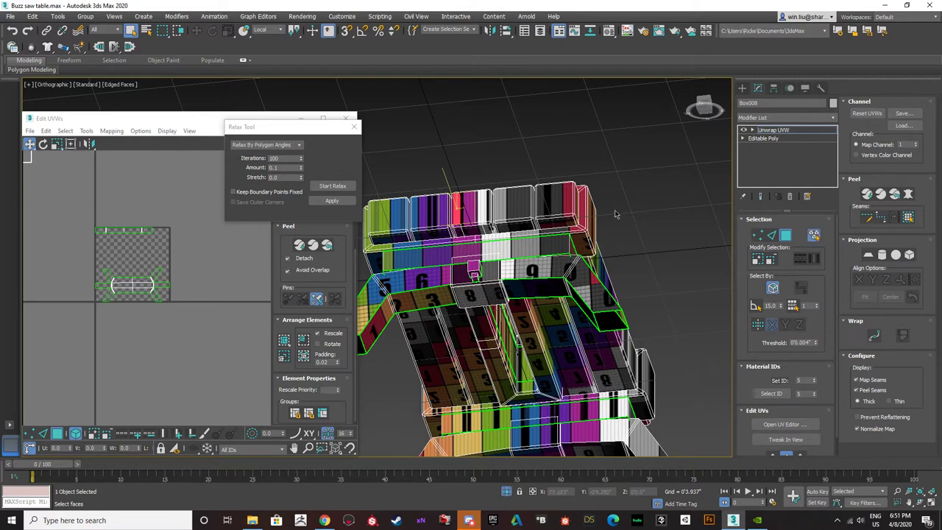
pyautogui.click(572, 210)
pyautogui.click(533, 210)
pyautogui.keyDown('alt'); pyautogui.moveTo(475, 274); pyautogui.dragTo(440, 250, button='middle'); pyautogui.keyUp('alt')
pyautogui.scroll(5, 552, 279)
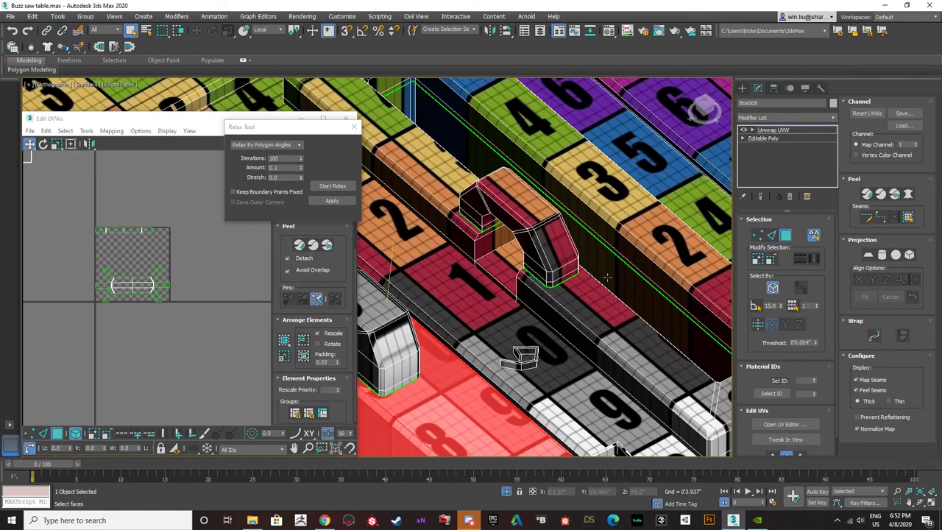
# - Select the frame around the blade slot and the neighbouring planks in turn to examine their checker scale
pyautogui.click(608, 277)
pyautogui.scroll(-3, 611, 278)
pyautogui.keyDown('alt'); pyautogui.moveTo(611, 280); pyautogui.dragTo(530, 309, button='middle'); pyautogui.keyUp('alt')
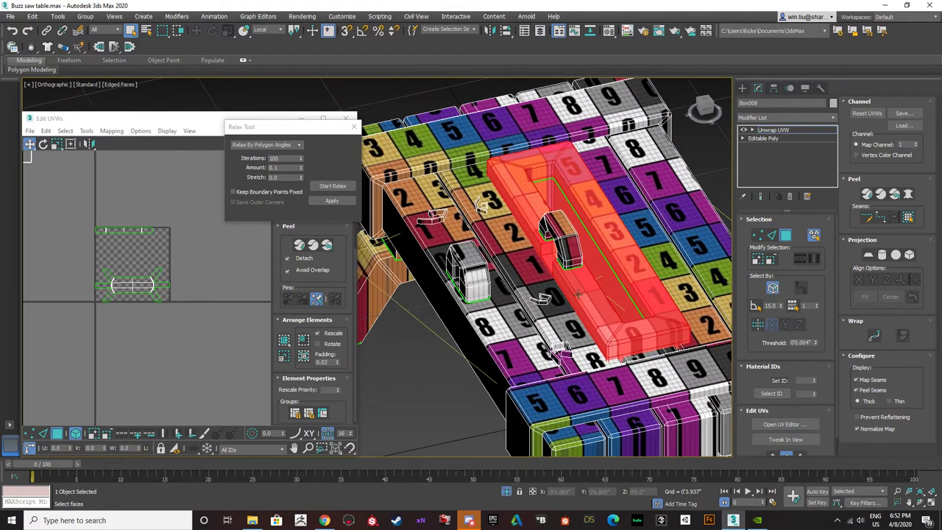
pyautogui.click(509, 319)
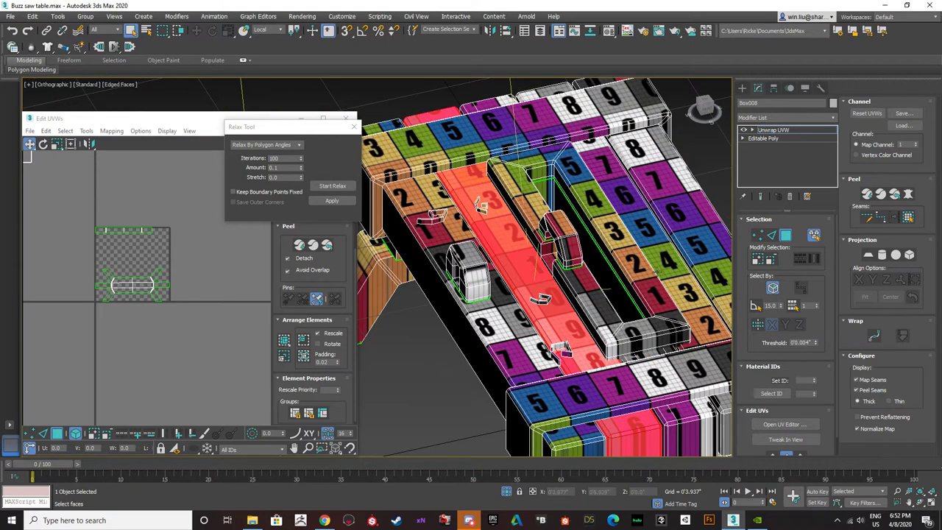
pyautogui.click(709, 253)
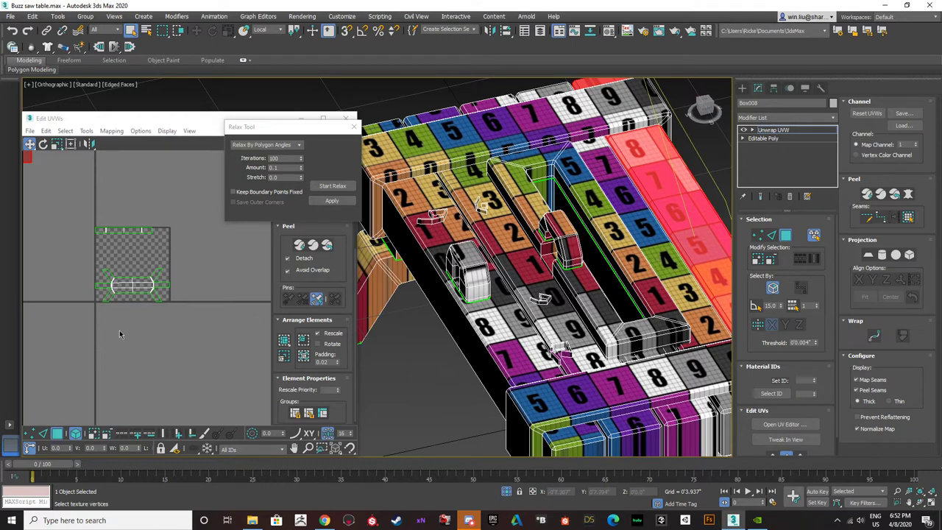
pyautogui.moveTo(543, 295); pyautogui.dragTo(467, 271, button='middle')
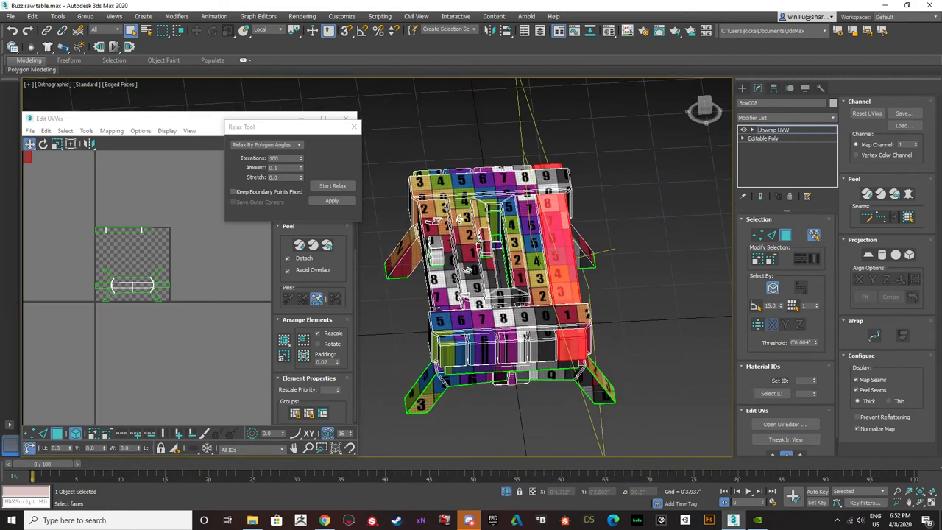
pyautogui.scroll(8, 468, 271)
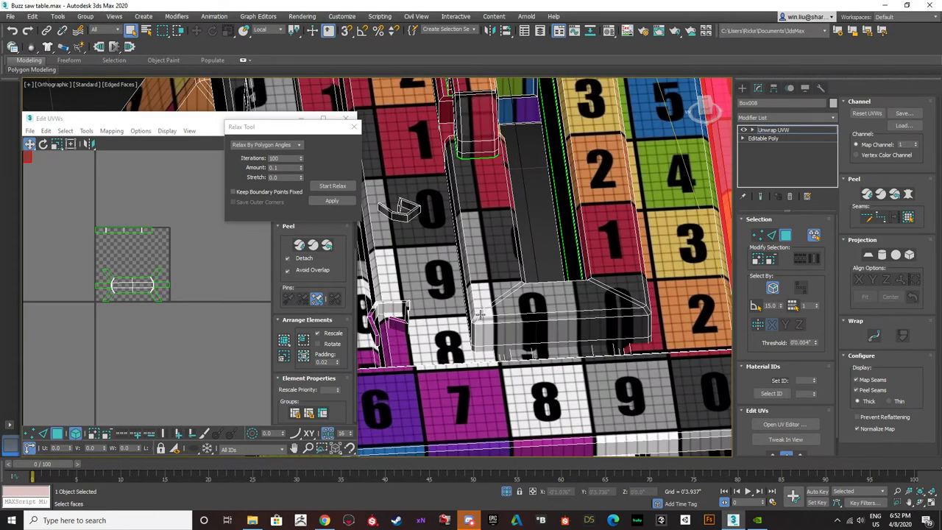
pyautogui.scroll(-4, 440, 265)
pyautogui.keyDown('alt'); pyautogui.moveTo(475, 322); pyautogui.dragTo(464, 372, button='middle'); pyautogui.keyUp('alt')
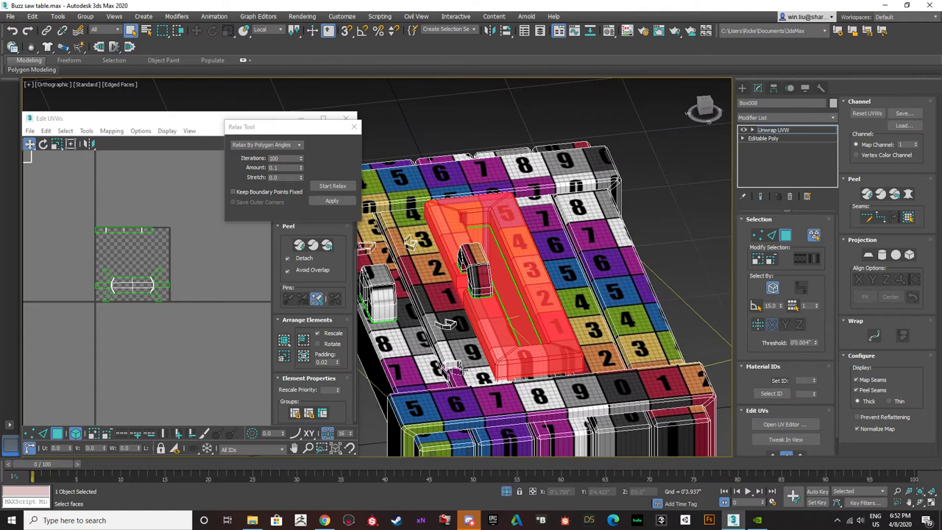
# - Select an outer plank, the end crossbeam, the leg support and the bracket with its blocks together to examine the repeated table parts
pyautogui.click(409, 336)
pyautogui.click(814, 235)
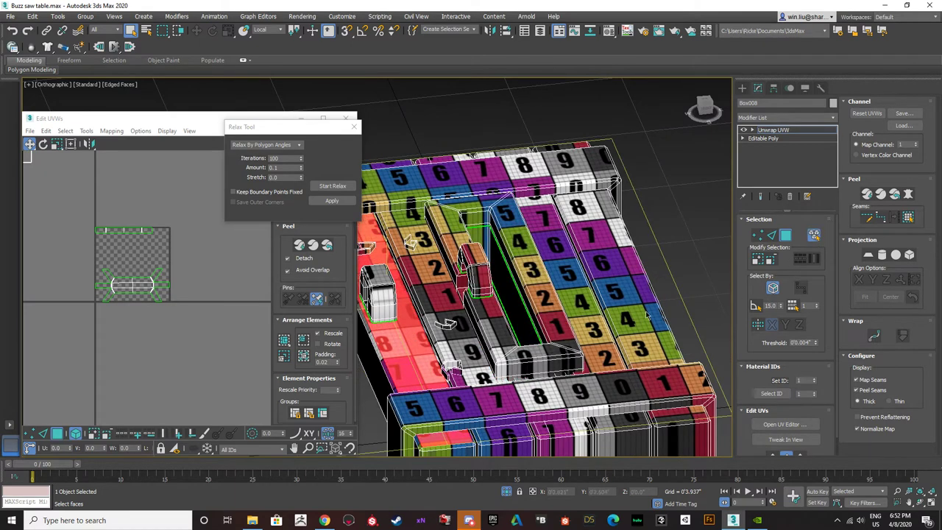
pyautogui.click(414, 350)
pyautogui.moveTo(453, 369); pyautogui.dragTo(452, 277, button='middle')
pyautogui.keyDown('alt'); pyautogui.moveTo(459, 313); pyautogui.dragTo(503, 325, button='middle'); pyautogui.keyUp('alt')
pyautogui.keyDown('ctrl'); pyautogui.click(475, 243); pyautogui.keyUp('ctrl')
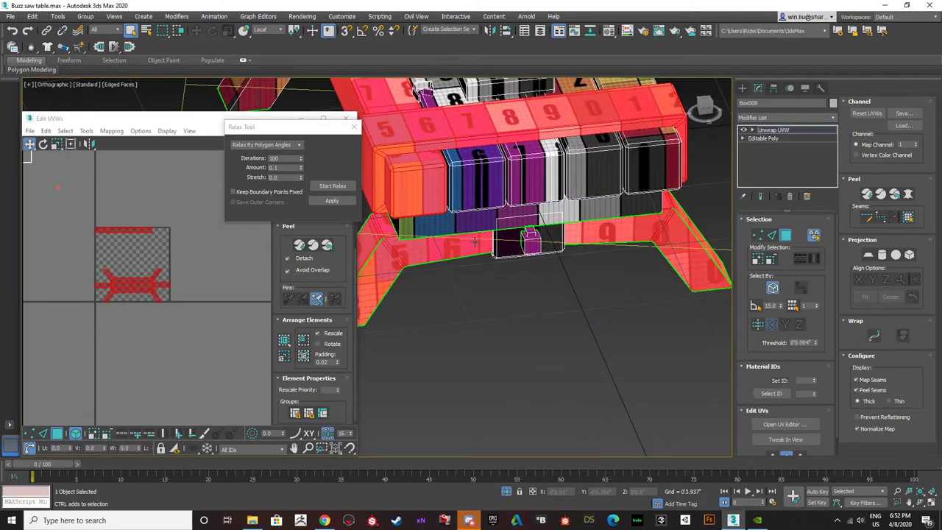
pyautogui.keyDown('ctrl'); pyautogui.click(531, 241); pyautogui.keyUp('ctrl')
pyautogui.keyDown('ctrl'); pyautogui.click(530, 232); pyautogui.keyUp('ctrl')
pyautogui.keyDown('ctrl'); pyautogui.click(501, 220); pyautogui.keyUp('ctrl')
pyautogui.keyDown('ctrl'); pyautogui.click(505, 253); pyautogui.keyUp('ctrl')
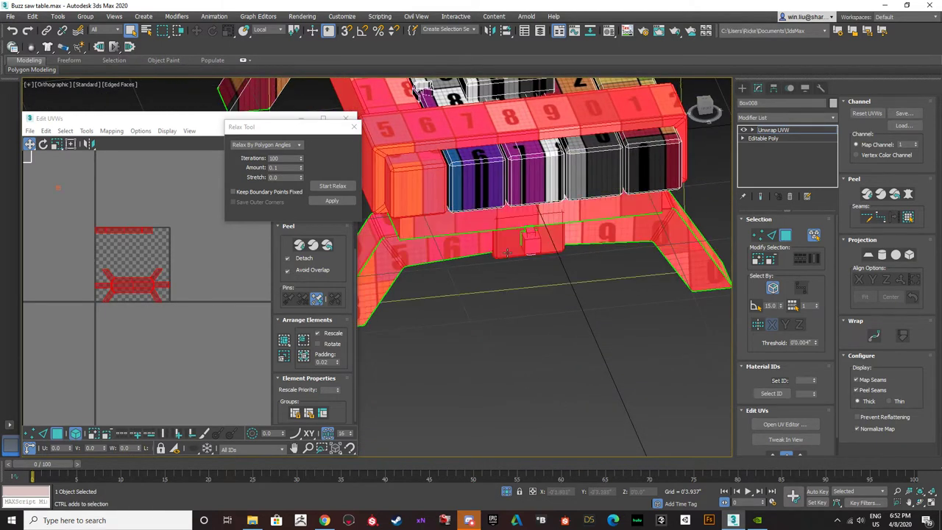
pyautogui.scroll(-5, 514, 274)
pyautogui.keyDown('alt'); pyautogui.moveTo(513, 273); pyautogui.dragTo(543, 293, button='middle'); pyautogui.keyUp('alt')
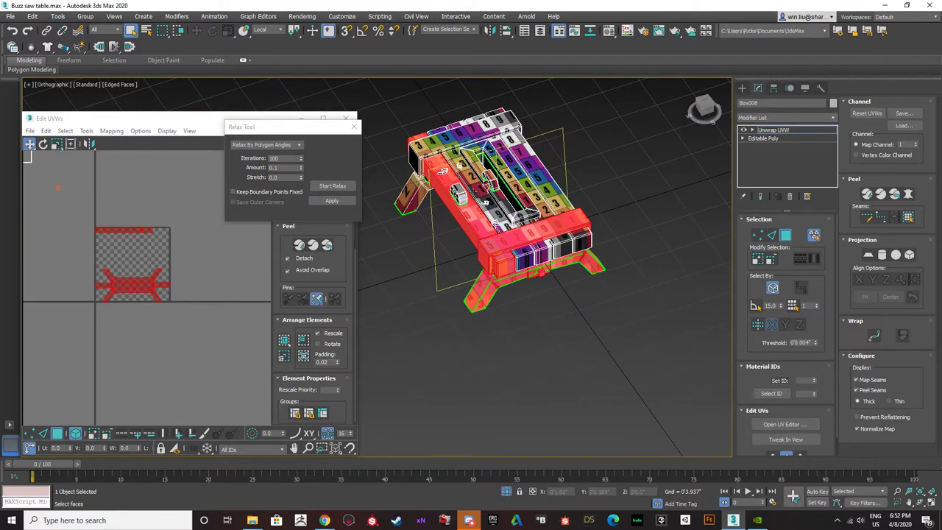
pyautogui.scroll(4, 443, 171)
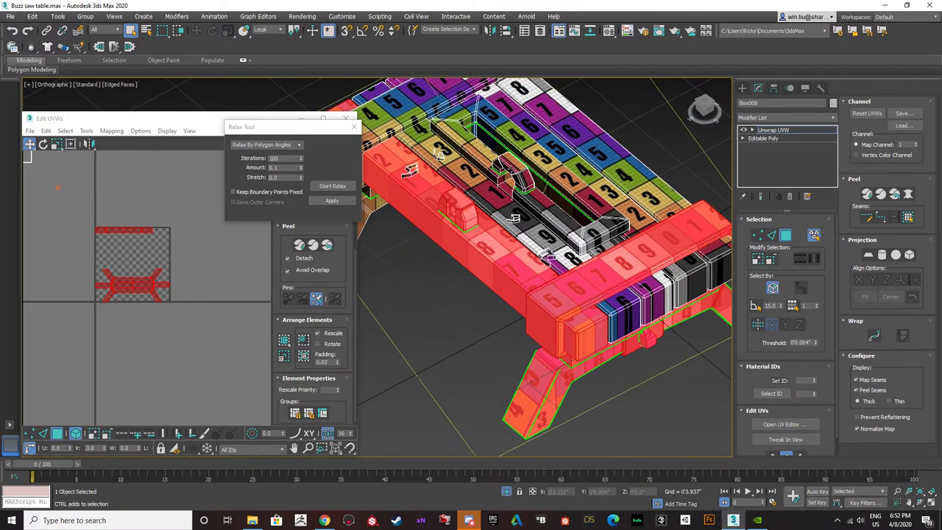
# - Select the outer plank and the plank beside it individually to compare their checkers with the rest of the table
pyautogui.scroll(-5, 514, 221)
pyautogui.keyDown('alt'); pyautogui.moveTo(529, 234); pyautogui.dragTo(504, 233, button='middle'); pyautogui.keyUp('alt')
pyautogui.click(499, 264)
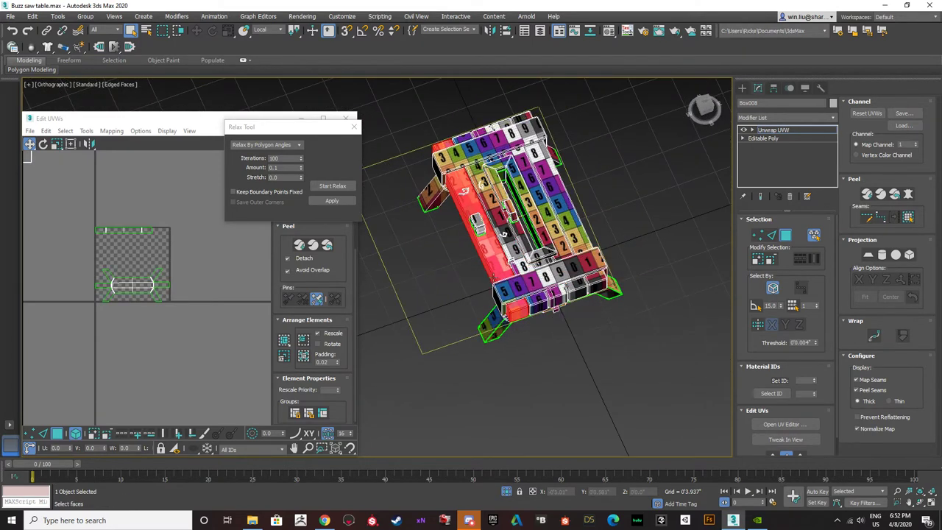
pyautogui.scroll(3, 497, 265)
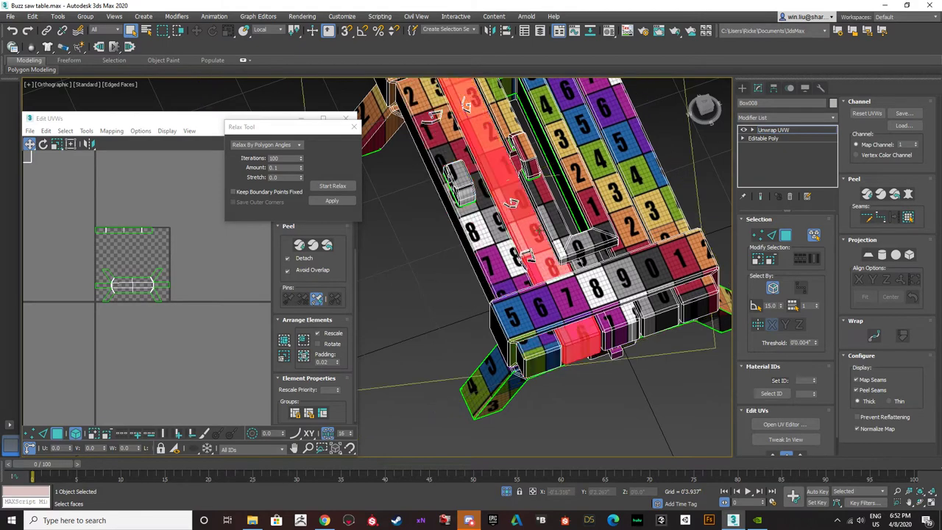
pyautogui.keyDown('alt'); pyautogui.moveTo(513, 202); pyautogui.dragTo(479, 273, button='middle'); pyautogui.keyUp('alt')
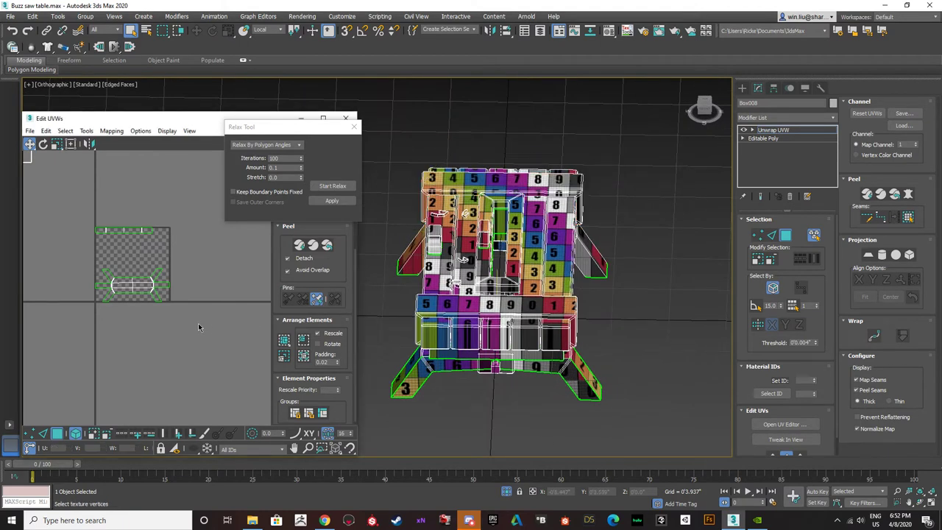
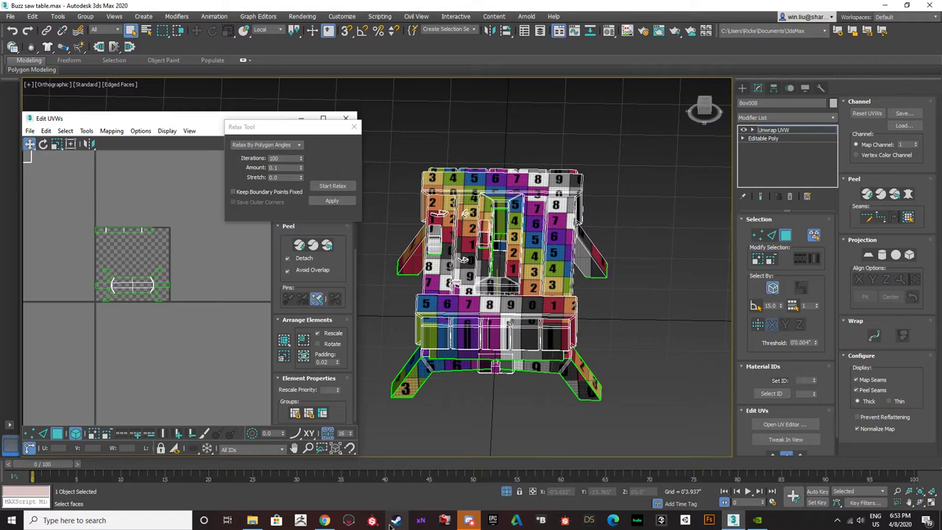
# - Examine the tabletop's checker up close and from afar, selecting planks on both sides of the blade slot
pyautogui.scroll(8, 450, 286)
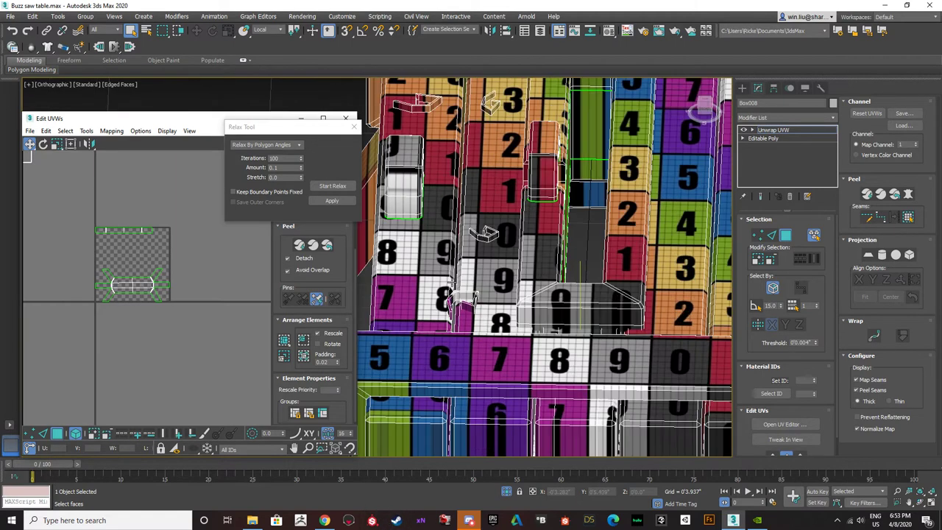
pyautogui.scroll(-8, 421, 301)
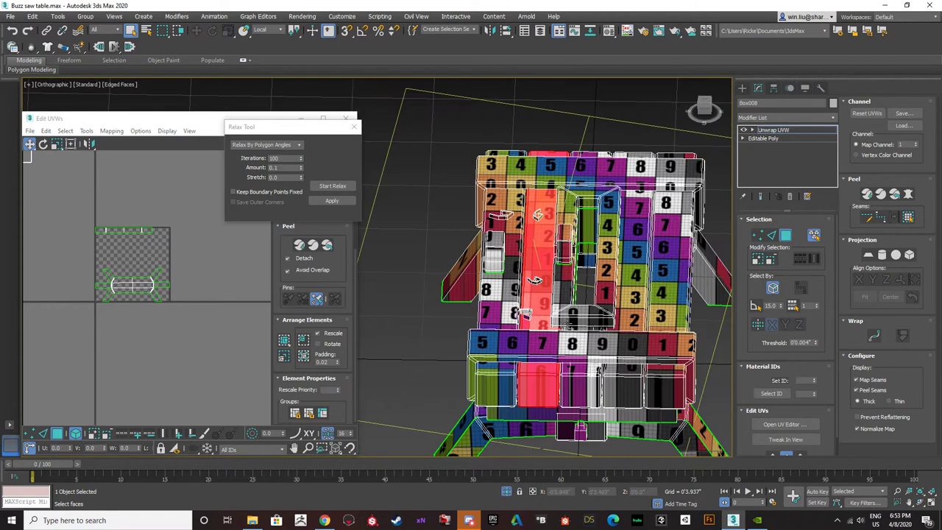
pyautogui.scroll(4, 539, 313)
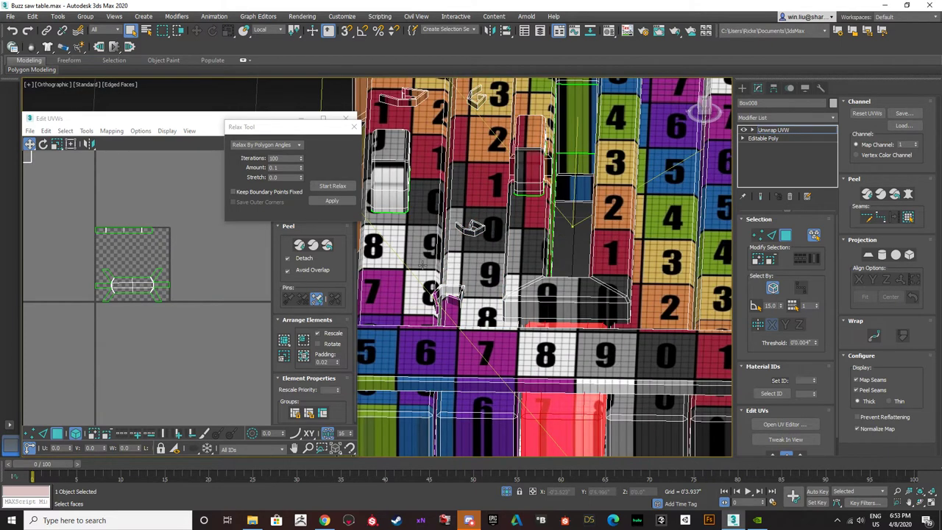
pyautogui.scroll(-4, 420, 268)
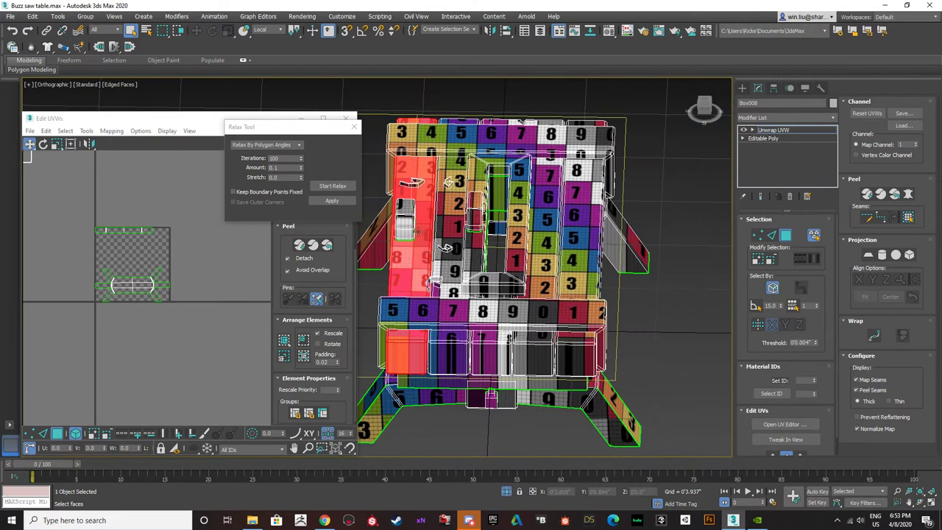
pyautogui.scroll(2, 426, 255)
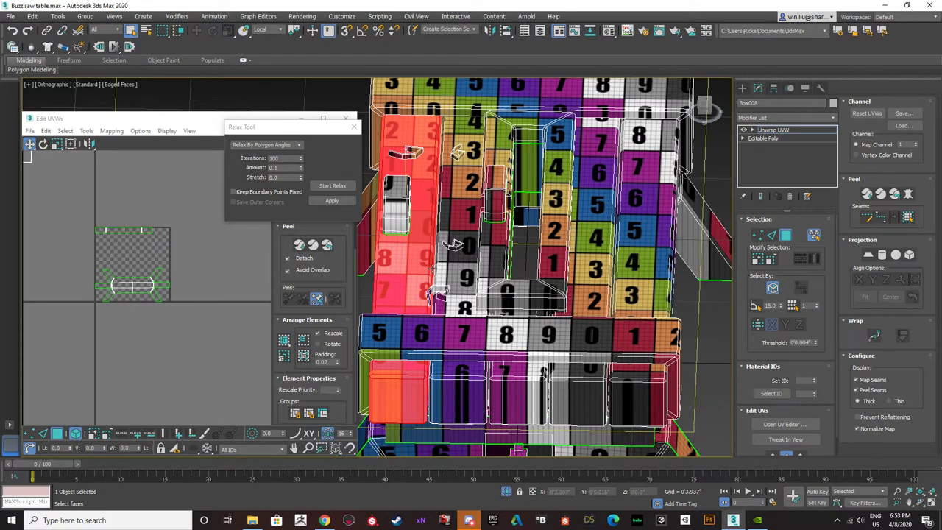
pyautogui.scroll(-2, 435, 269)
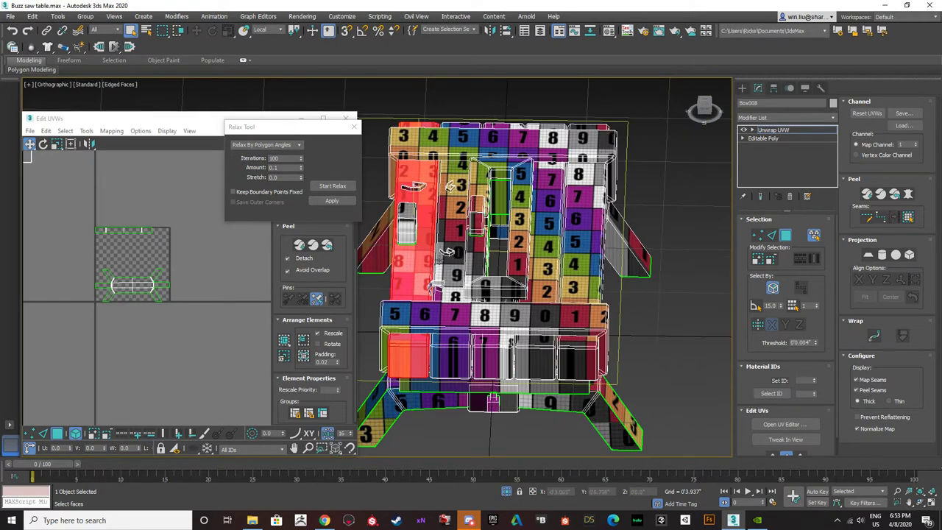
pyautogui.click(452, 270)
pyautogui.click(535, 286)
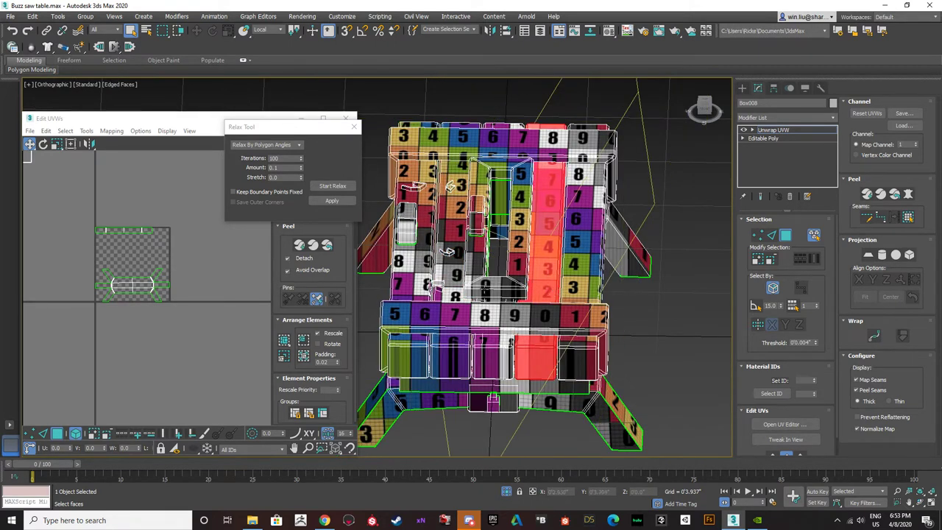
# - Select the outer plank beside the handle block to examine its checker against the rest of the tabletop
pyautogui.click(414, 273)
pyautogui.scroll(3, 411, 247)
pyautogui.scroll(-4, 414, 274)
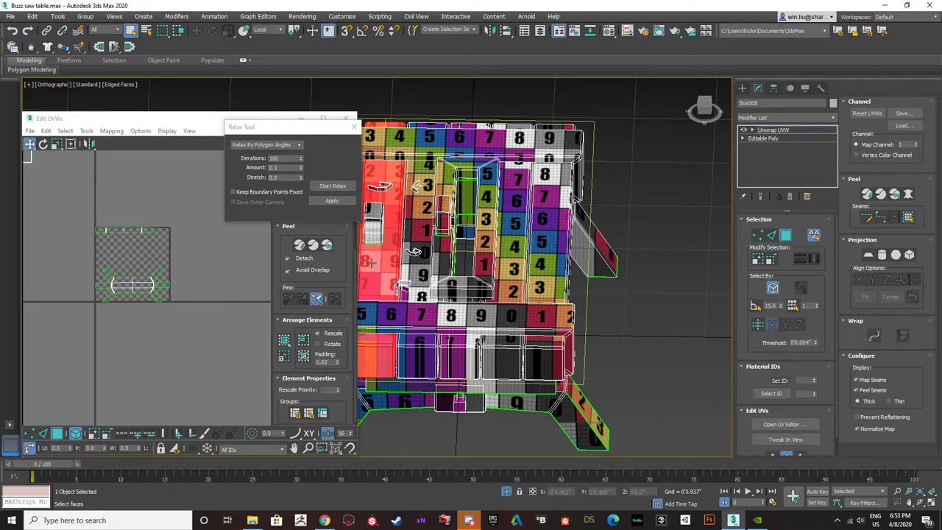
pyautogui.moveTo(375, 235); pyautogui.dragTo(418, 237, button='middle')
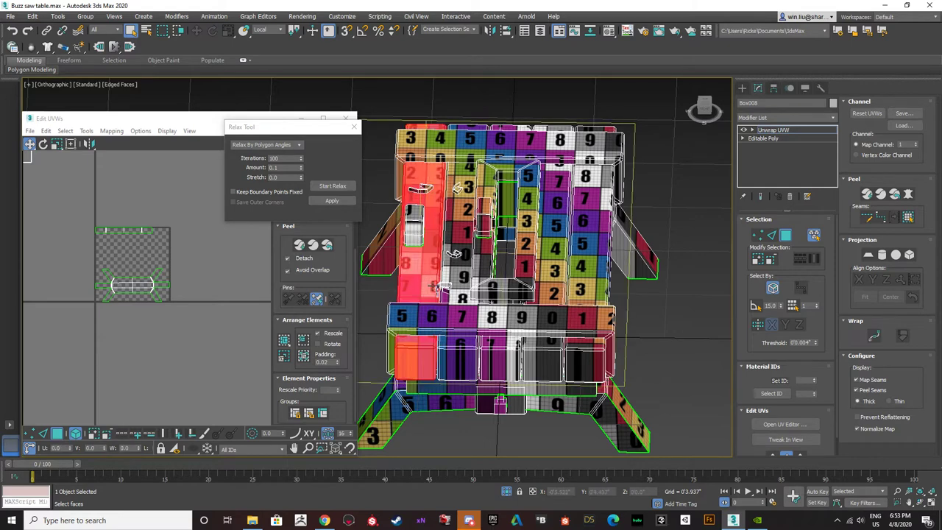
pyautogui.scroll(3, 198, 323)
# - Check the leg support shells in the UV tile, then select the tabletop planks in turn across the blade slot
pyautogui.moveTo(198, 323); pyautogui.dragTo(33, 215)
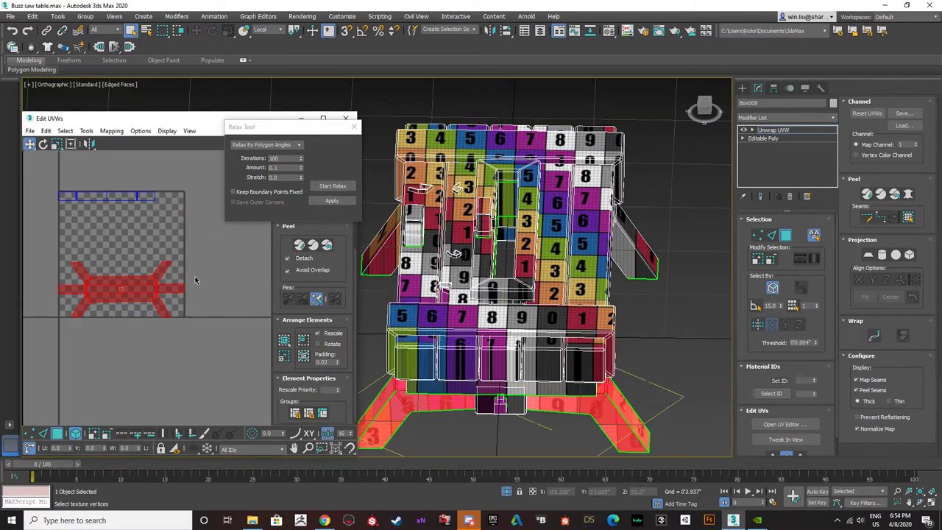
pyautogui.click(125, 228)
pyautogui.click(423, 283)
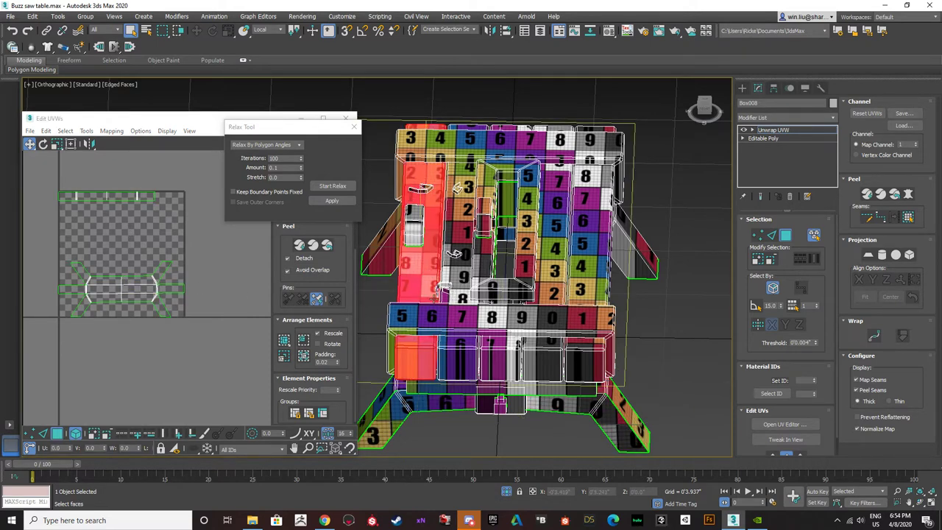
pyautogui.click(460, 299)
pyautogui.click(513, 305)
pyautogui.click(544, 301)
pyautogui.click(572, 303)
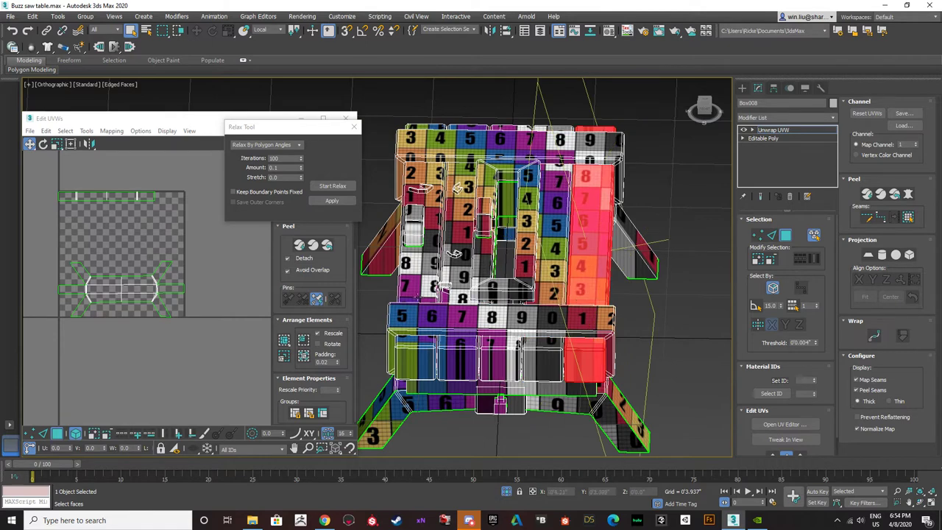
# - Select all five tabletop plank shells in the UV editor and pack them together with Pack Custom
pyautogui.moveTo(120, 220); pyautogui.dragTo(184, 274, button='middle')
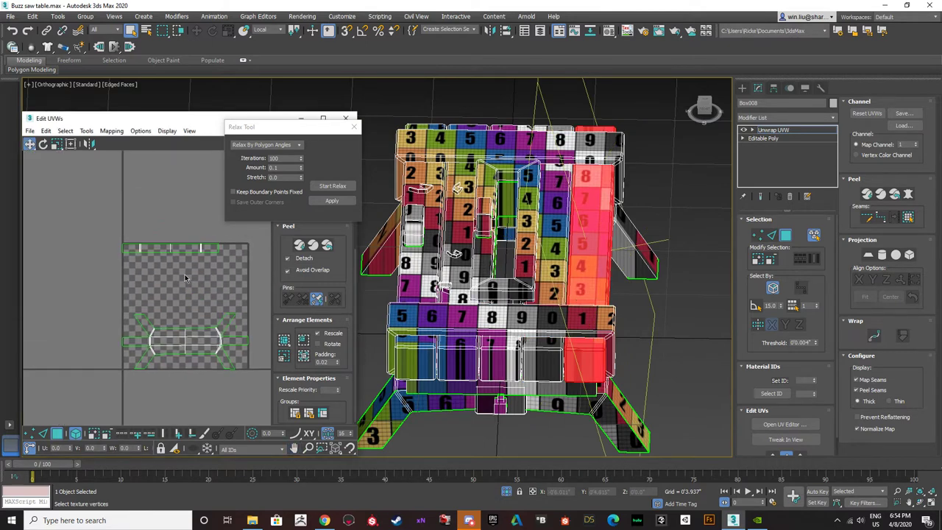
pyautogui.scroll(-4, 179, 274)
pyautogui.moveTo(145, 190); pyautogui.dragTo(79, 162)
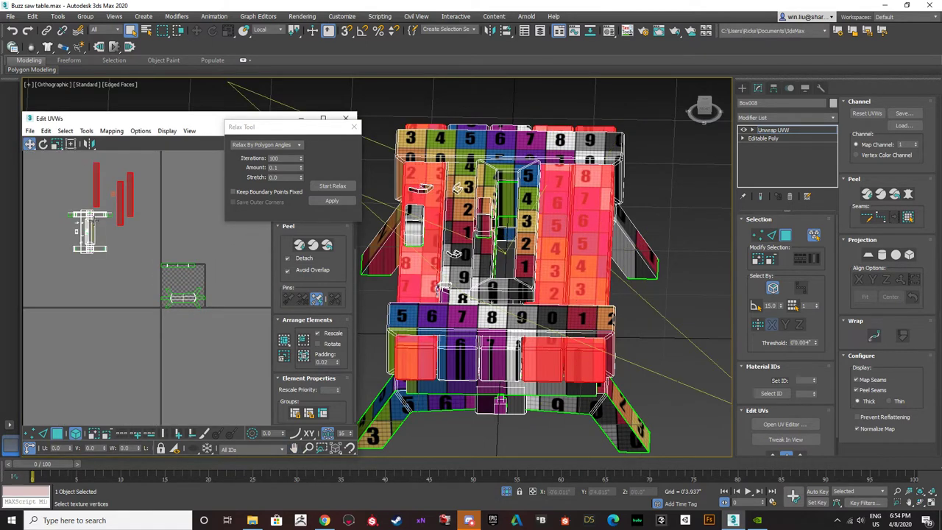
pyautogui.scroll(4, 85, 203)
pyautogui.keyDown('ctrl'); pyautogui.click(78, 196); pyautogui.keyUp('ctrl')
pyautogui.keyDown('ctrl'); pyautogui.click(63, 197); pyautogui.keyUp('ctrl')
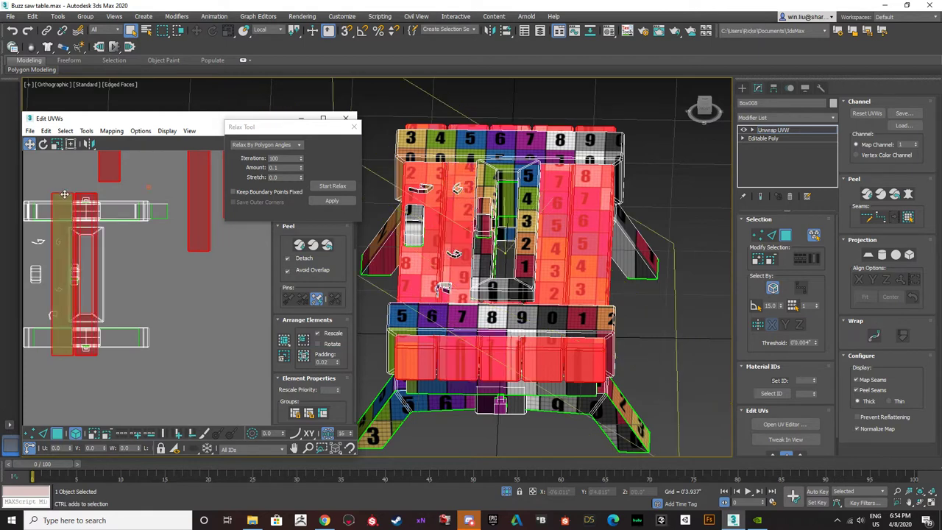
pyautogui.scroll(-4, 235, 322)
pyautogui.click(284, 339)
# - Select the packed plank shells one by one to check which tabletop planks they cover
pyautogui.moveTo(153, 329); pyautogui.dragTo(126, 275, button='middle')
pyautogui.scroll(3, 122, 277)
pyautogui.scroll(-2, 175, 298)
pyautogui.click(195, 298)
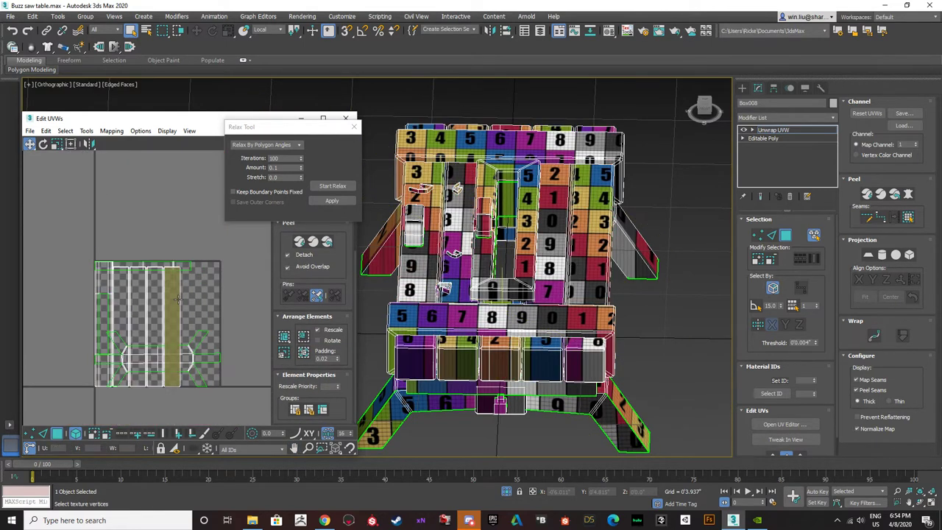
pyautogui.click(172, 299)
pyautogui.click(155, 302)
pyautogui.click(172, 302)
pyautogui.click(155, 304)
pyautogui.click(137, 306)
pyautogui.click(121, 306)
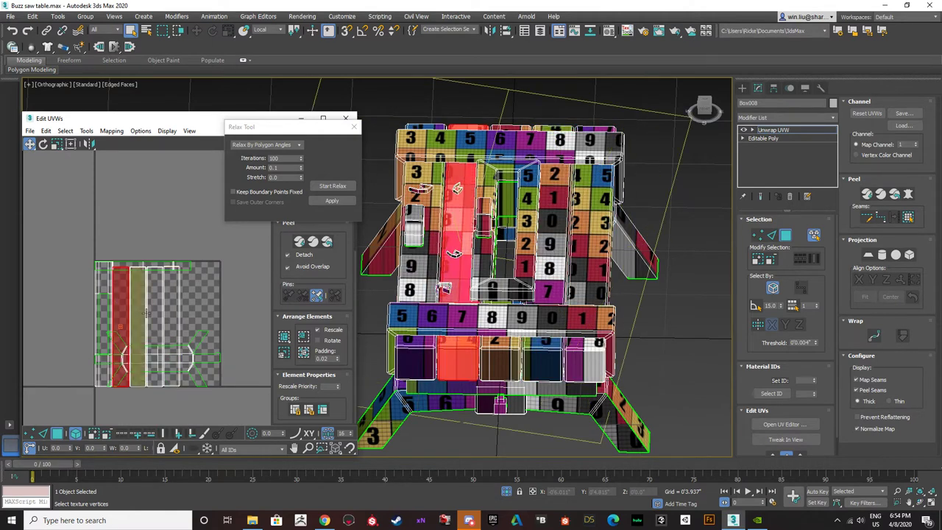
# - Select the packed plank shells together to check that every plank is included, and clear the selection
pyautogui.click(170, 309)
pyautogui.moveTo(102, 287); pyautogui.dragTo(101, 286)
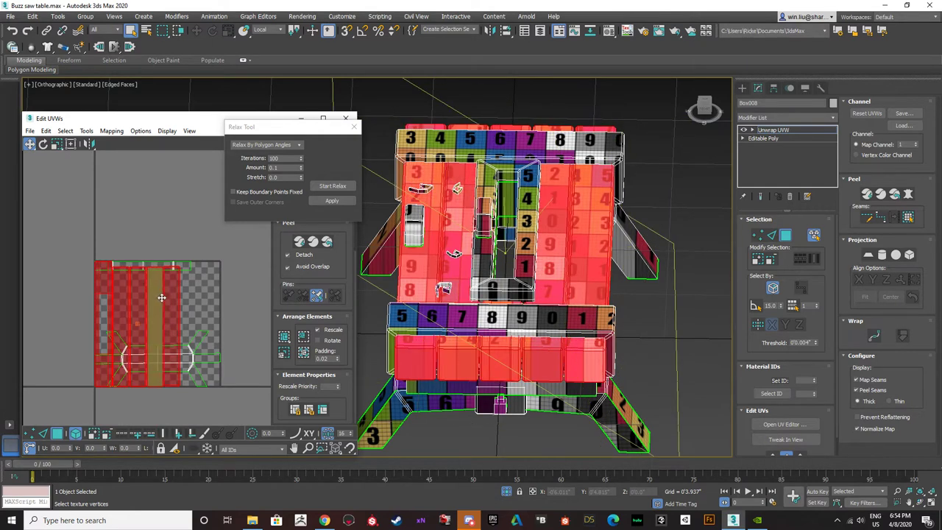
pyautogui.click(190, 307)
pyautogui.click(173, 298)
pyautogui.scroll(2, 172, 298)
pyautogui.moveTo(191, 310); pyautogui.dragTo(110, 314)
pyautogui.click(192, 306)
pyautogui.click(106, 215)
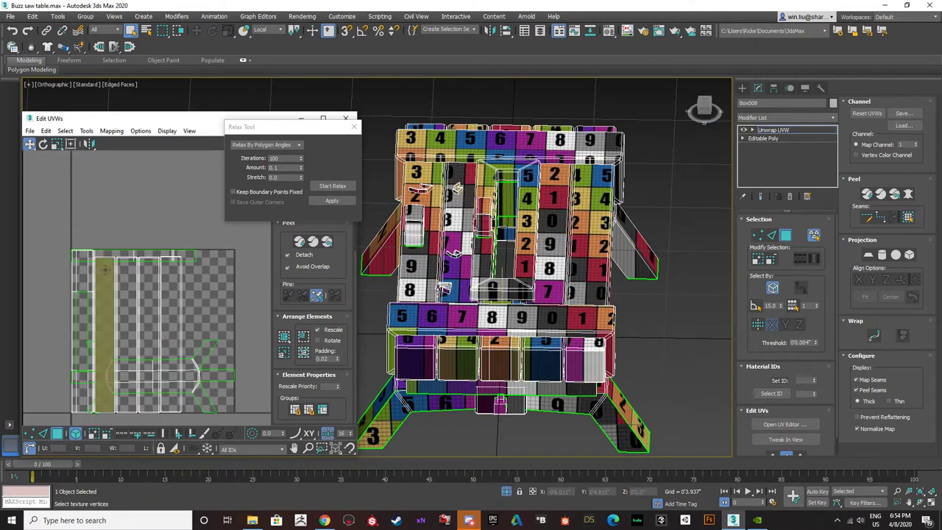
# - Select three of the packed plank shells and move them out of the UV tile to the upper-left empty space
pyautogui.click(101, 281)
pyautogui.keyDown('ctrl'); pyautogui.click(127, 277); pyautogui.keyUp('ctrl')
pyautogui.keyDown('ctrl'); pyautogui.moveTo(138, 268); pyautogui.dragTo(133, 245); pyautogui.keyUp('ctrl')
pyautogui.click(132, 245)
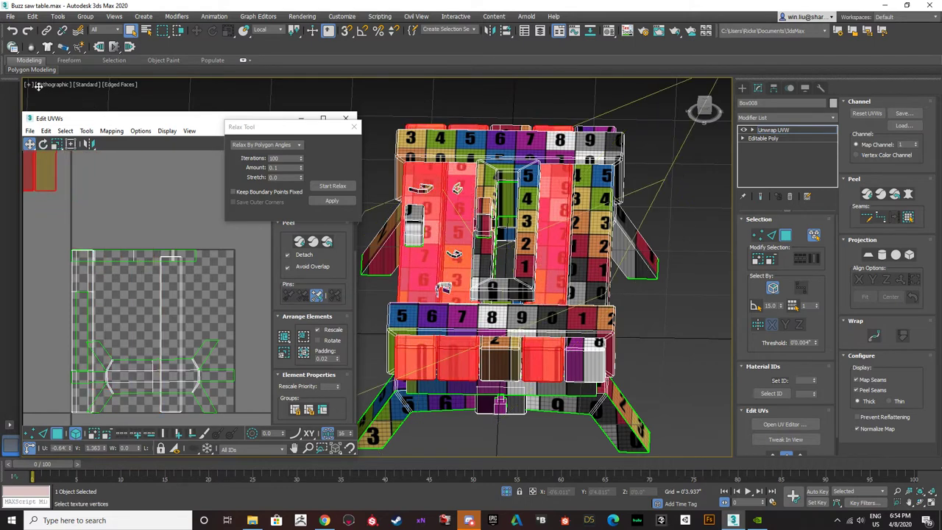
# - Select the shells left in the UV tile and the moved plank shells to identify the parts they cover
pyautogui.click(90, 304)
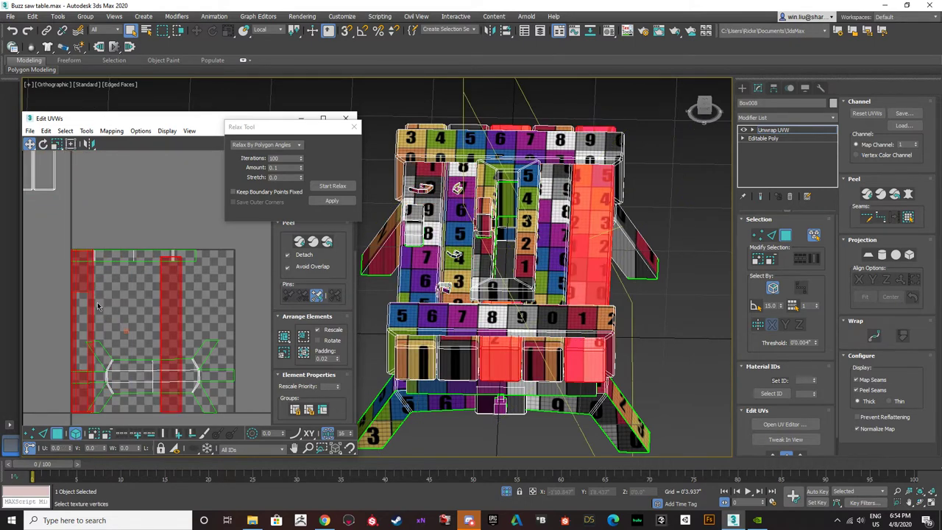
pyautogui.click(201, 299)
pyautogui.moveTo(97, 207); pyautogui.dragTo(149, 261, button='middle')
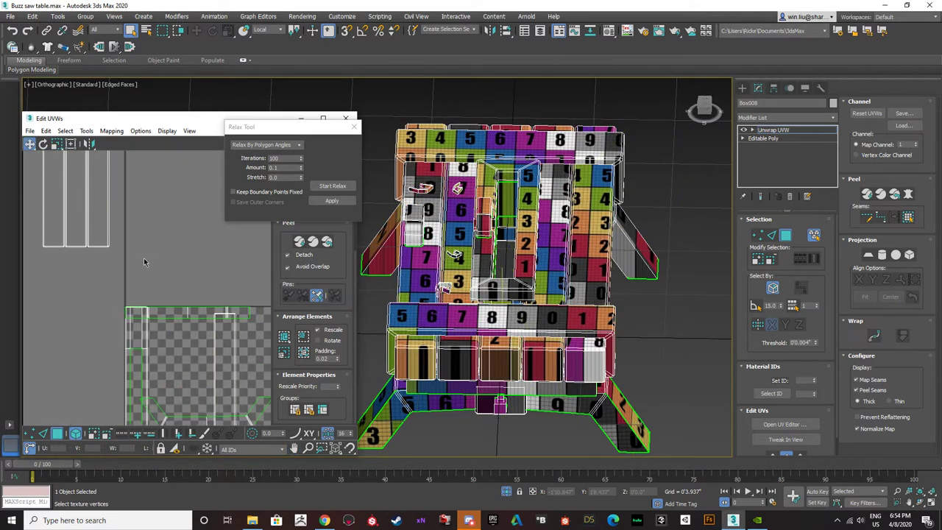
pyautogui.moveTo(144, 258); pyautogui.dragTo(55, 189)
pyautogui.moveTo(172, 303); pyautogui.dragTo(120, 237, button='middle')
pyautogui.click(170, 253)
pyautogui.moveTo(138, 307); pyautogui.dragTo(132, 301, button='middle')
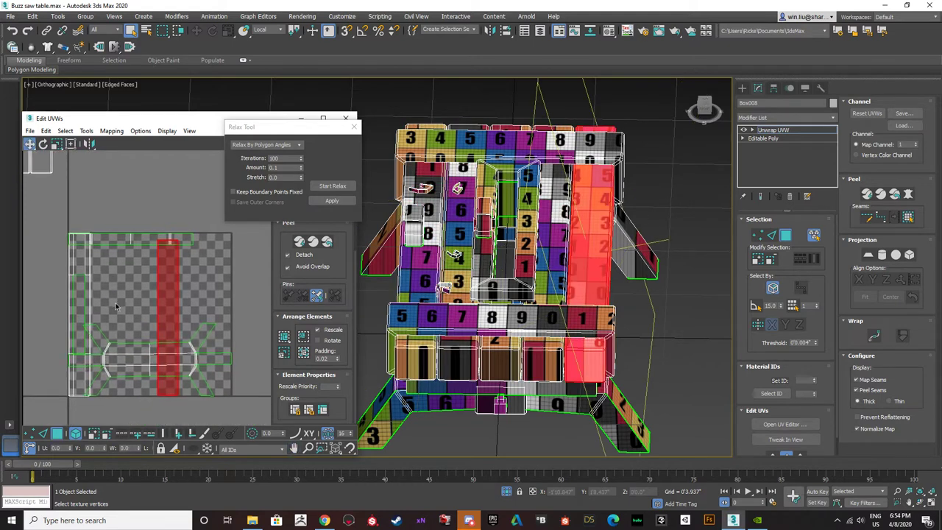
# - Compare the moved plank shells with the one left in the tile, selecting a plank beside the blade slot
pyautogui.press('1')
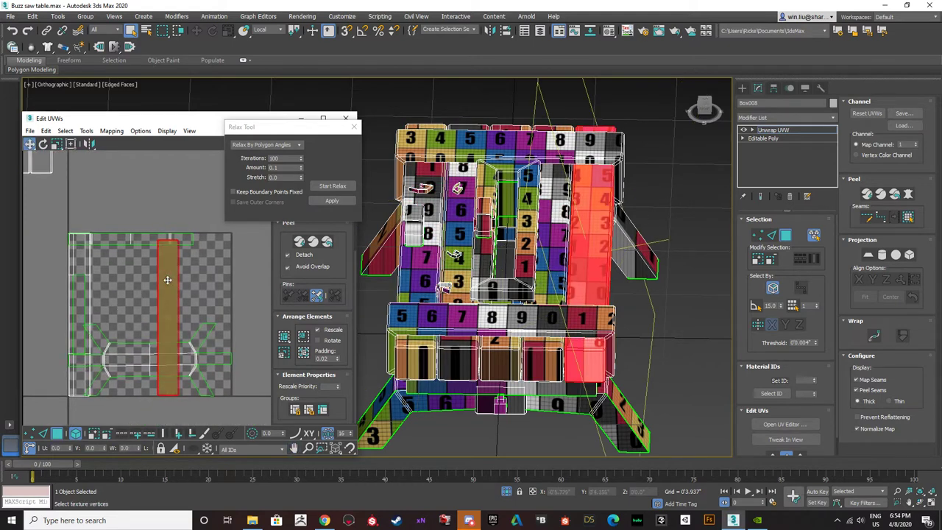
pyautogui.moveTo(64, 162); pyautogui.dragTo(171, 254, button='middle')
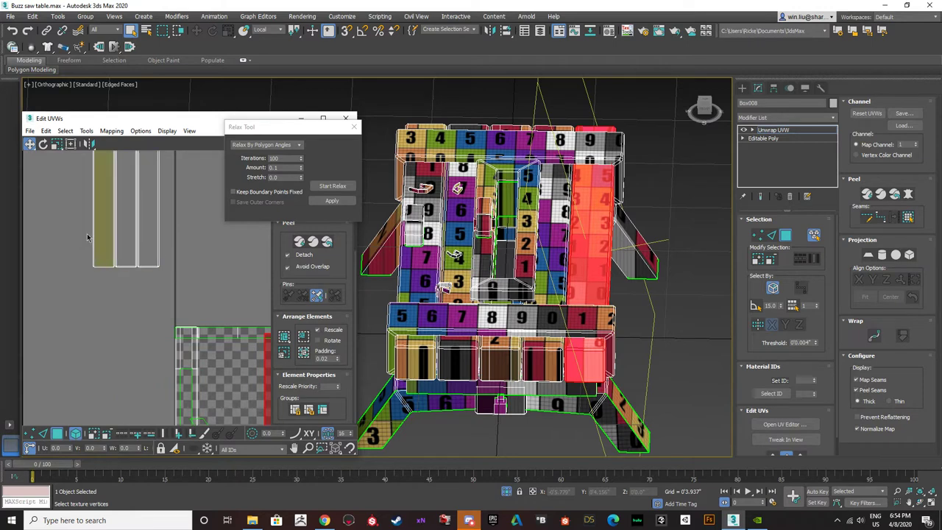
pyautogui.moveTo(219, 308); pyautogui.dragTo(107, 257, button='middle')
pyautogui.moveTo(151, 331); pyautogui.dragTo(168, 299, button='middle')
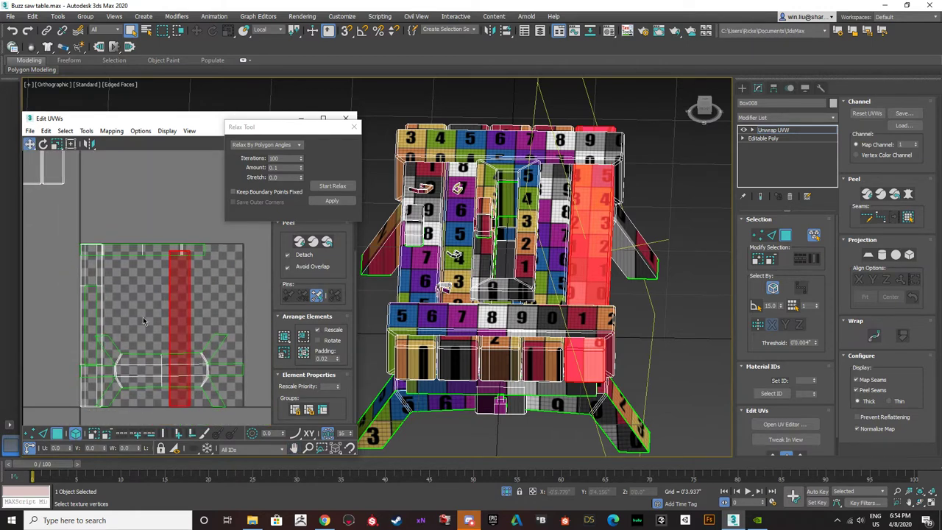
pyautogui.press('3')
pyautogui.click(561, 261)
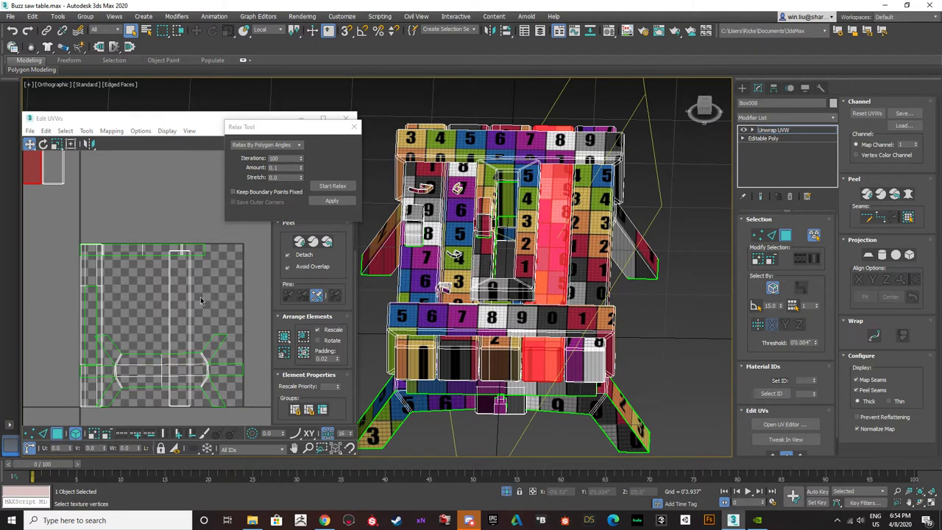
# - Move the remaining plank shells out of the tile and pack all plank shells with the far leg support's shells
pyautogui.moveTo(201, 295); pyautogui.dragTo(10, 190)
pyautogui.scroll(-1, 101, 286)
pyautogui.scroll(-1, 102, 286)
pyautogui.moveTo(113, 214); pyautogui.dragTo(150, 253, button='middle')
pyautogui.moveTo(152, 270); pyautogui.dragTo(24, 195)
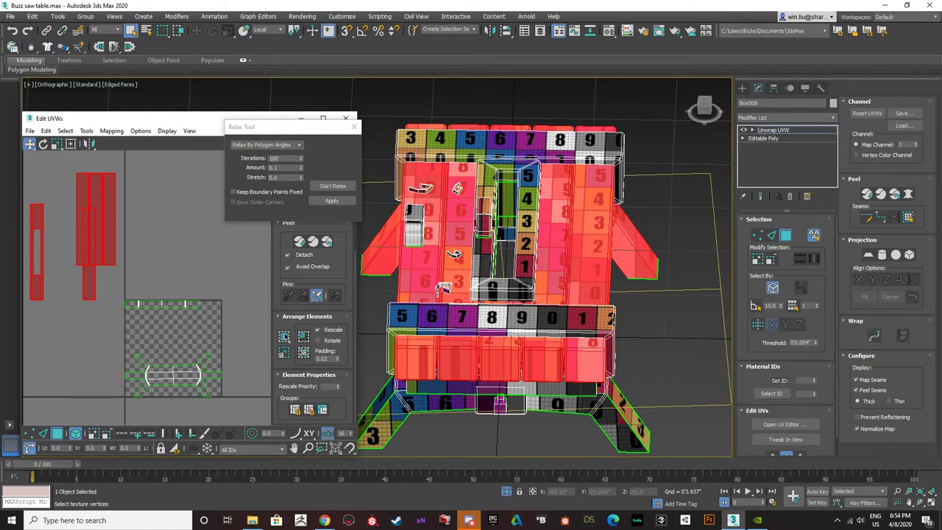
pyautogui.click(284, 336)
# - Move the packed plank and far leg support shells out of the UV tile into the empty space above it
pyautogui.moveTo(161, 343); pyautogui.dragTo(84, 203)
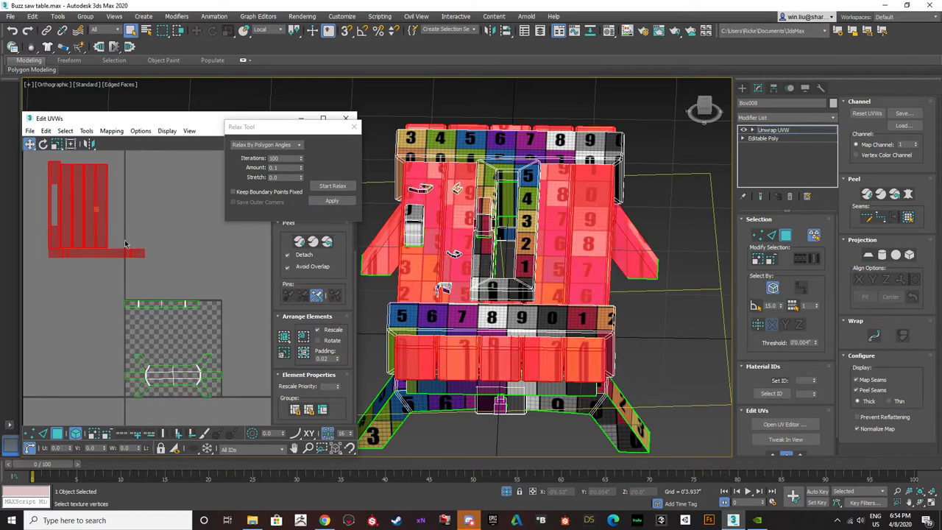
pyautogui.click(168, 254)
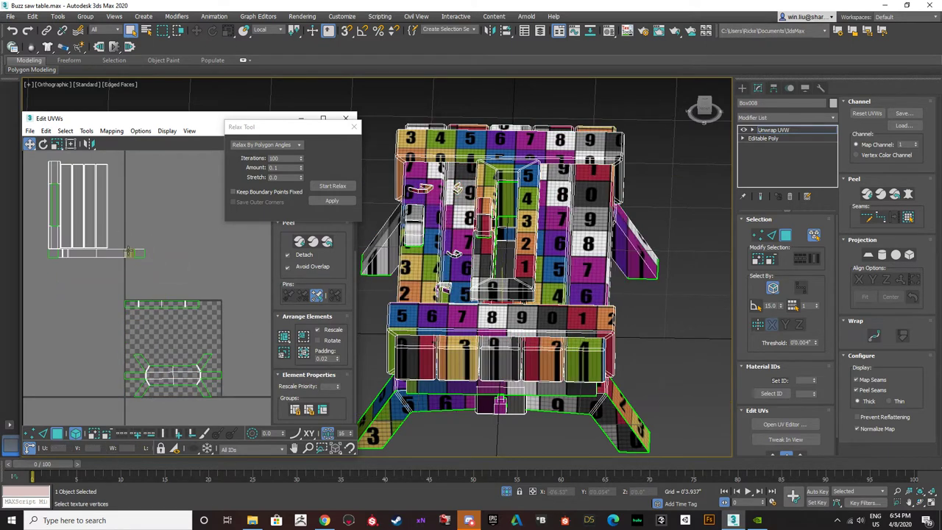
pyautogui.scroll(-2, 128, 289)
pyautogui.moveTo(127, 295)
pyautogui.mouseDown(button='middle')
pyautogui.moveTo(203, 290)
pyautogui.moveTo(135, 298)
pyautogui.moveTo(117, 285)
pyautogui.mouseUp(button='middle')
pyautogui.scroll(-2, 414, 340)
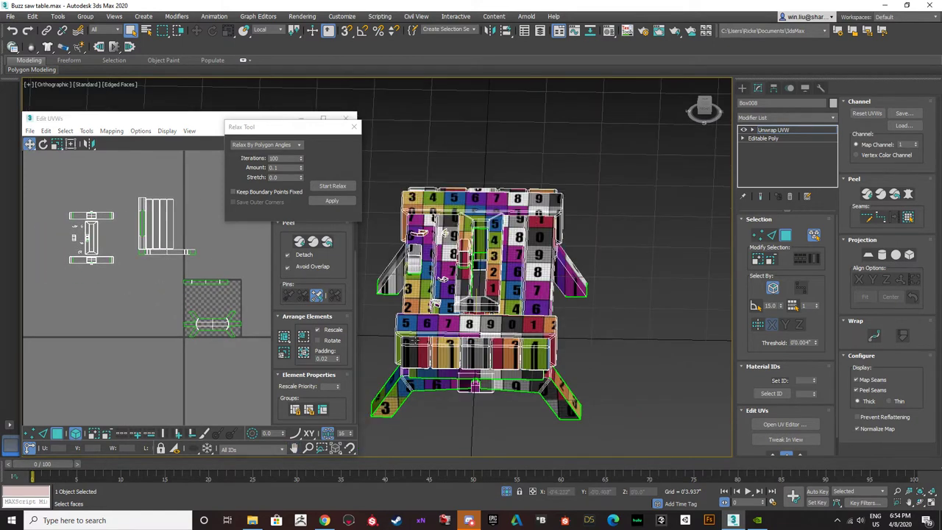
# - Select the outer plank and the end crossbeam in turn to examine their checkers and locate their shells
pyautogui.click(415, 340)
pyautogui.keyDown('alt'); pyautogui.moveTo(414, 341); pyautogui.dragTo(495, 398, button='middle'); pyautogui.keyUp('alt')
pyautogui.scroll(2, 487, 342)
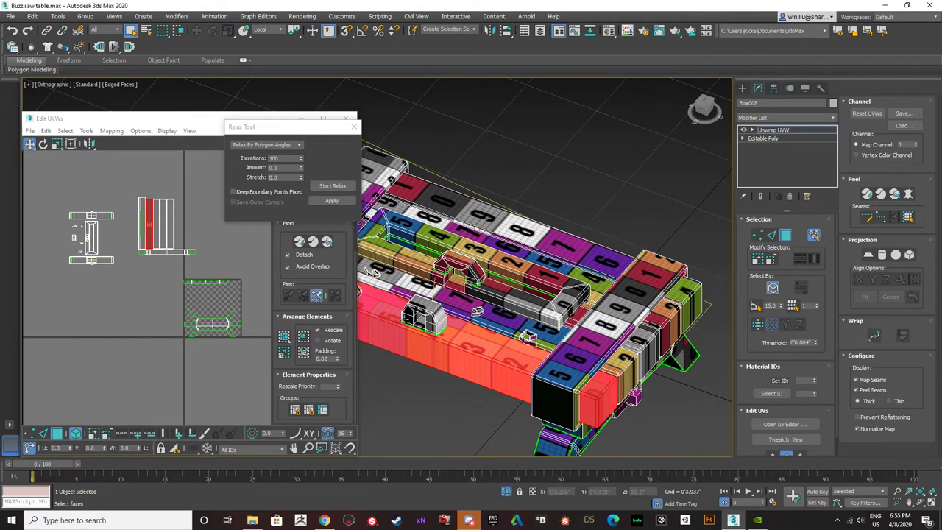
pyautogui.scroll(-4, 376, 271)
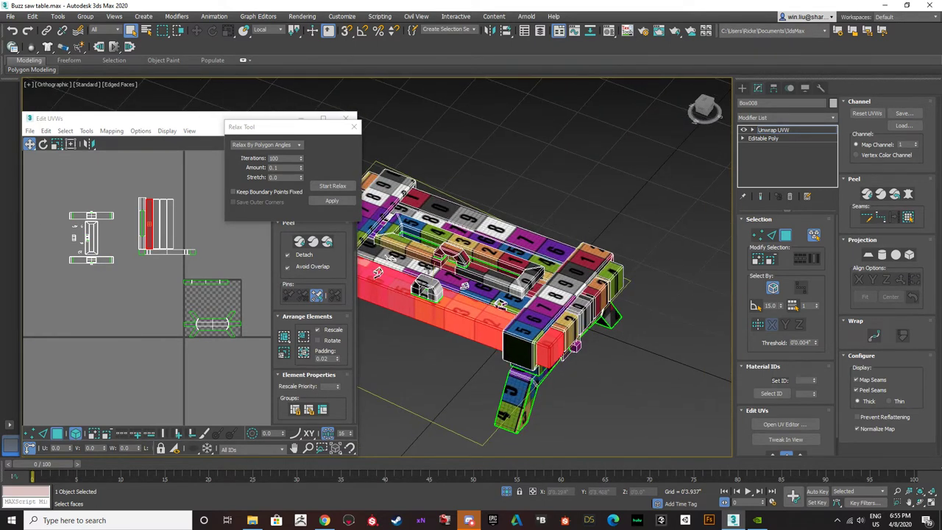
pyautogui.keyDown('alt'); pyautogui.moveTo(377, 273); pyautogui.dragTo(456, 311, button='middle'); pyautogui.keyUp('alt')
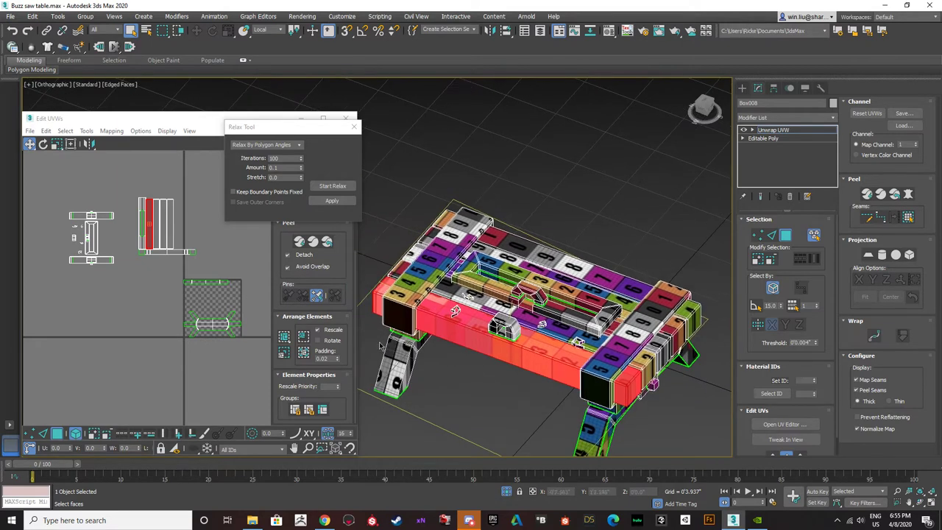
pyautogui.click(639, 352)
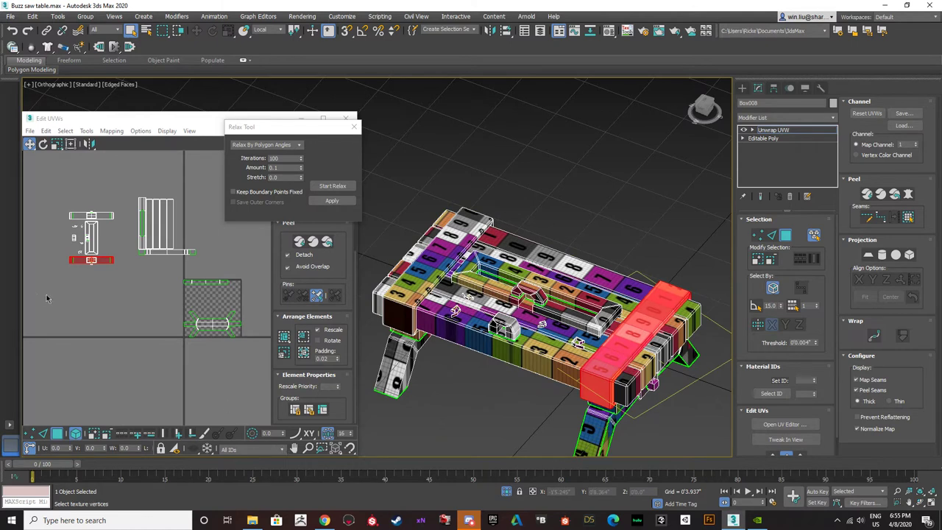
pyautogui.click(72, 301)
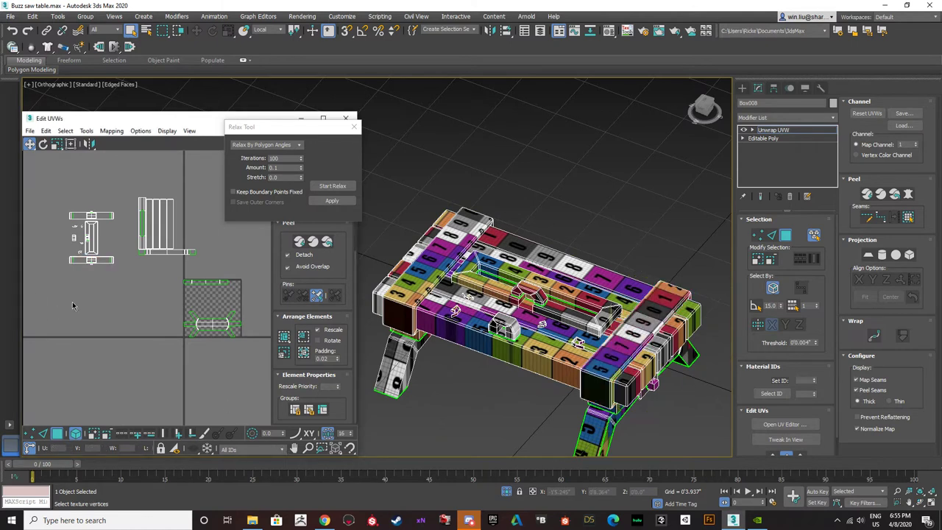
pyautogui.click(94, 261)
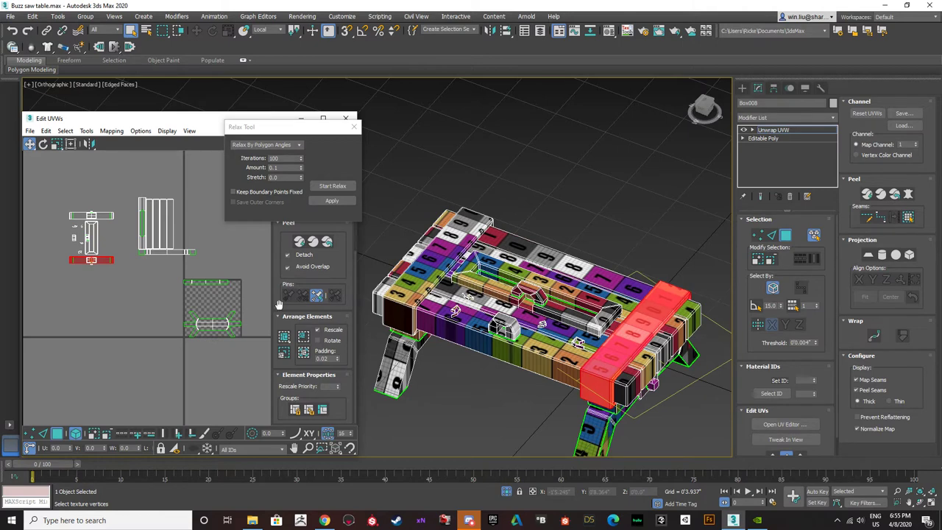
# - Select the near leg support and move its shells out of the UV tile to the empty space at the lower left
pyautogui.keyDown('alt'); pyautogui.moveTo(471, 350); pyautogui.dragTo(479, 319, button='middle'); pyautogui.keyUp('alt')
pyautogui.moveTo(478, 318); pyautogui.dragTo(427, 317, button='middle')
pyautogui.click(515, 393)
pyautogui.moveTo(515, 394); pyautogui.dragTo(447, 388, button='middle')
pyautogui.moveTo(221, 324); pyautogui.dragTo(213, 323, button='middle')
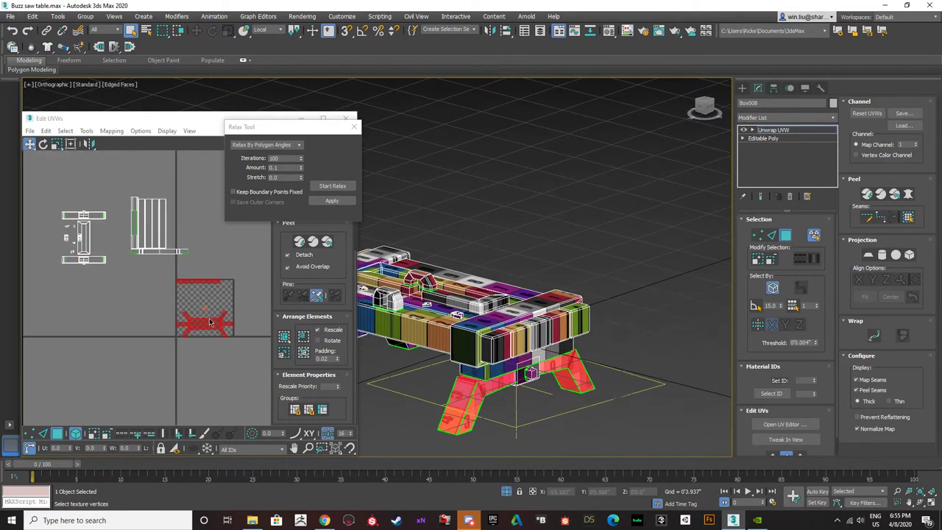
pyautogui.moveTo(212, 324); pyautogui.dragTo(84, 375)
pyautogui.moveTo(139, 348); pyautogui.dragTo(137, 330, button='middle')
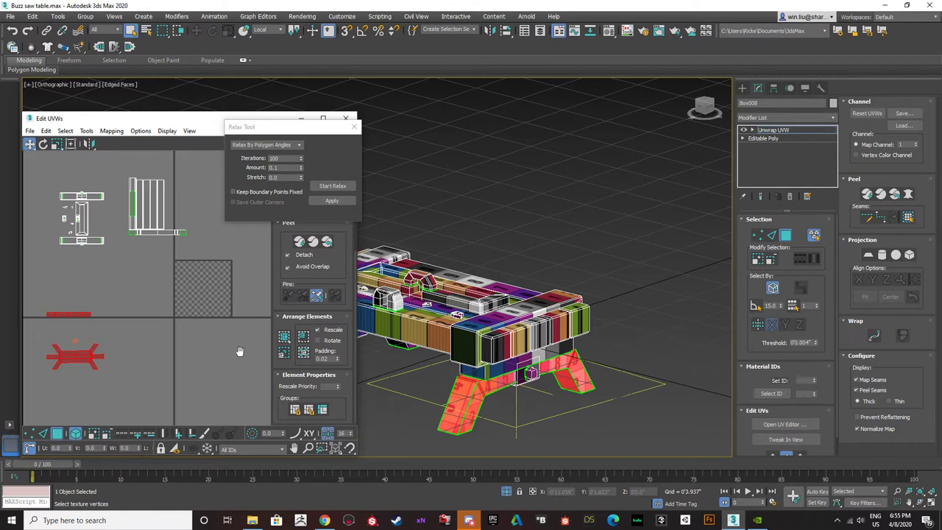
# - Select the near leg support's shells and a plank shell in turn to identify which parts of the model they belong to
pyautogui.moveTo(240, 351); pyautogui.dragTo(183, 327, button='middle')
pyautogui.moveTo(78, 325); pyautogui.dragTo(124, 313, button='middle')
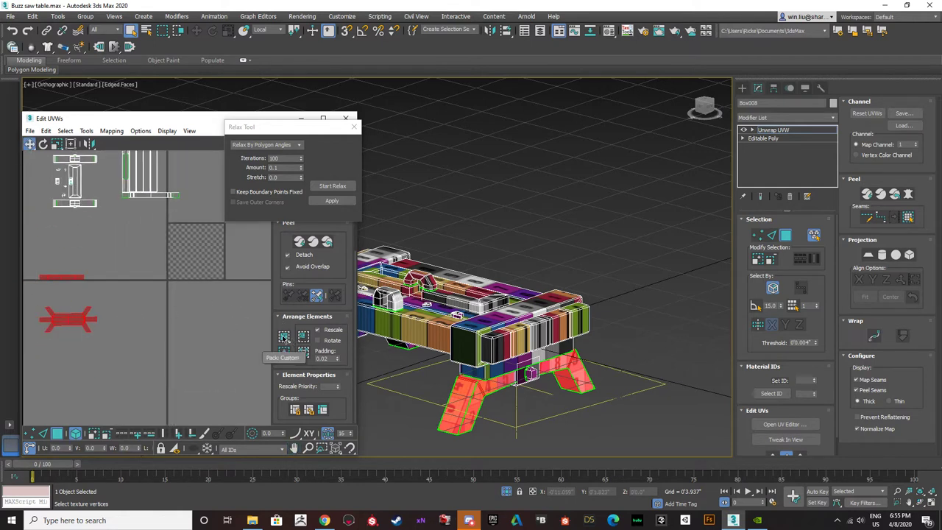
pyautogui.scroll(8, 502, 349)
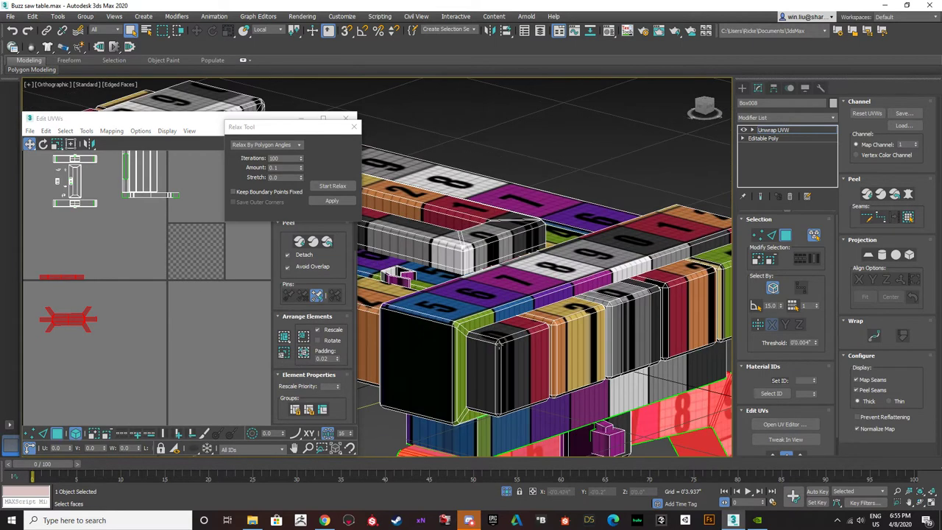
pyautogui.click(503, 349)
pyautogui.scroll(-5, 503, 349)
pyautogui.keyDown('alt'); pyautogui.moveTo(503, 349); pyautogui.dragTo(495, 362, button='middle'); pyautogui.keyUp('alt')
pyautogui.click(83, 326)
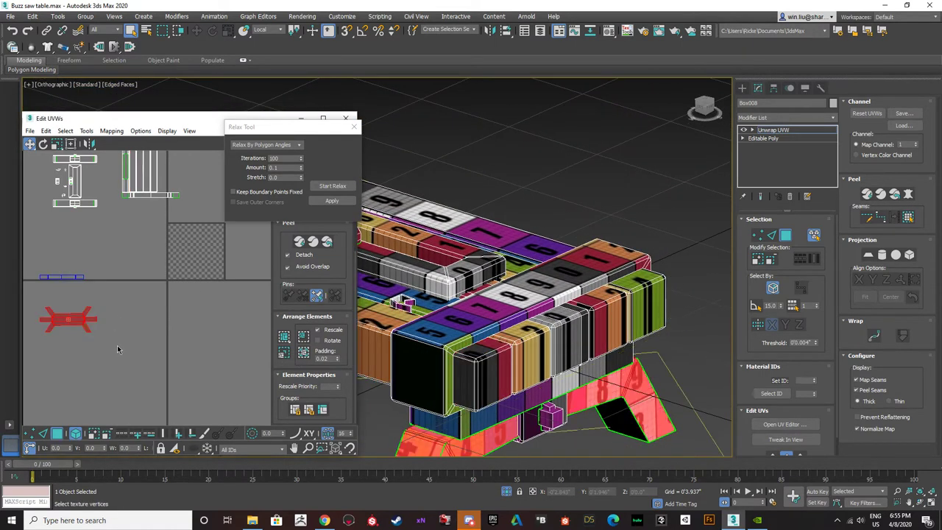
pyautogui.moveTo(139, 346); pyautogui.dragTo(141, 359, button='middle')
pyautogui.click(177, 307)
pyautogui.moveTo(172, 280); pyautogui.dragTo(164, 336, button='middle')
pyautogui.click(140, 234)
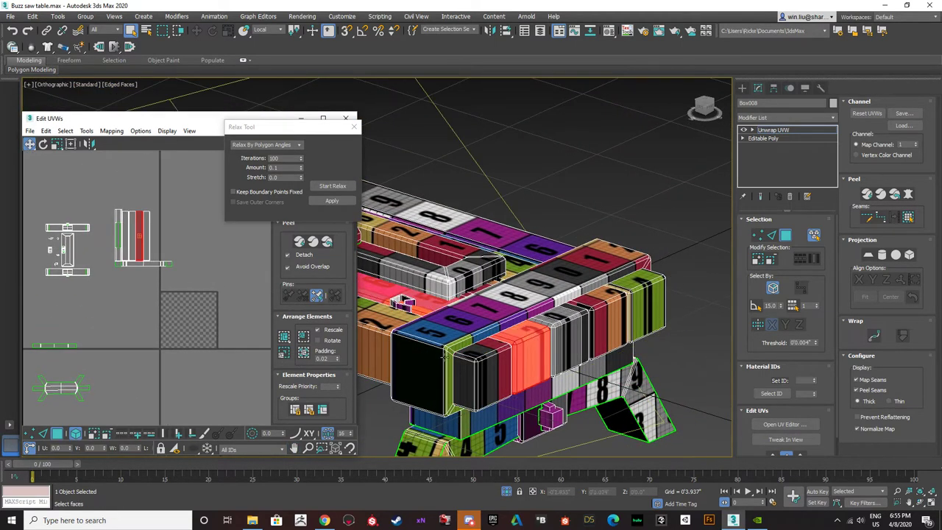
# - Select the end crossbeam and the upper edge of its end face to examine where the shell's seams are needed
pyautogui.keyDown('alt'); pyautogui.moveTo(471, 355); pyautogui.dragTo(492, 390, button='middle'); pyautogui.keyUp('alt')
pyautogui.scroll(-2, 495, 405)
pyautogui.click(478, 385)
pyautogui.scroll(8, 493, 390)
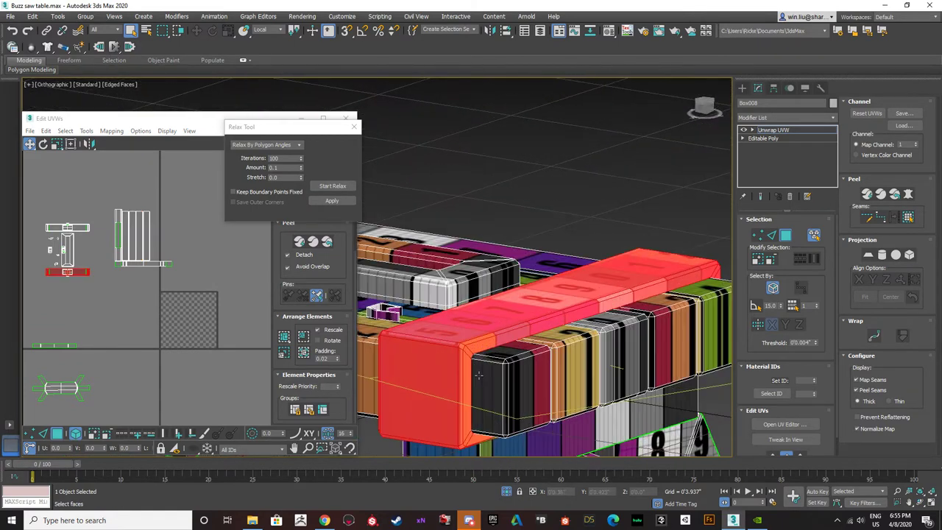
pyautogui.click(771, 235)
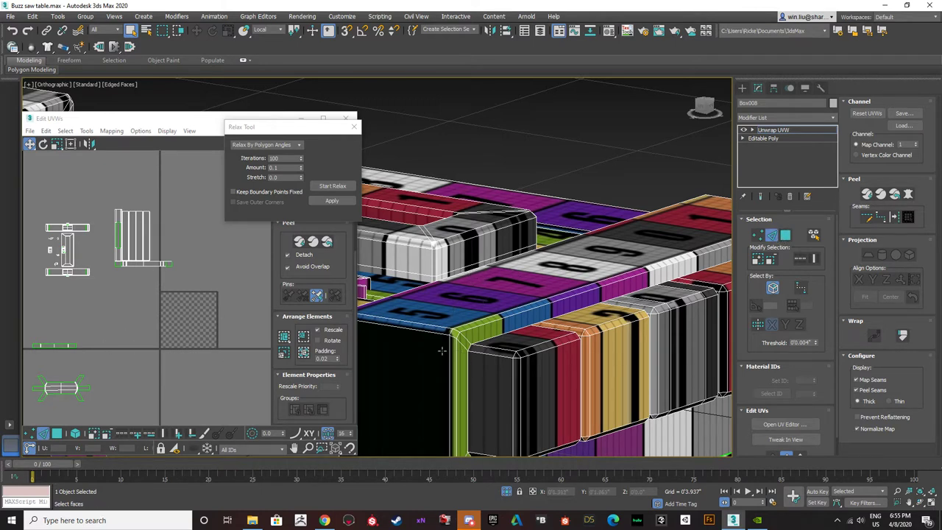
pyautogui.click(432, 331)
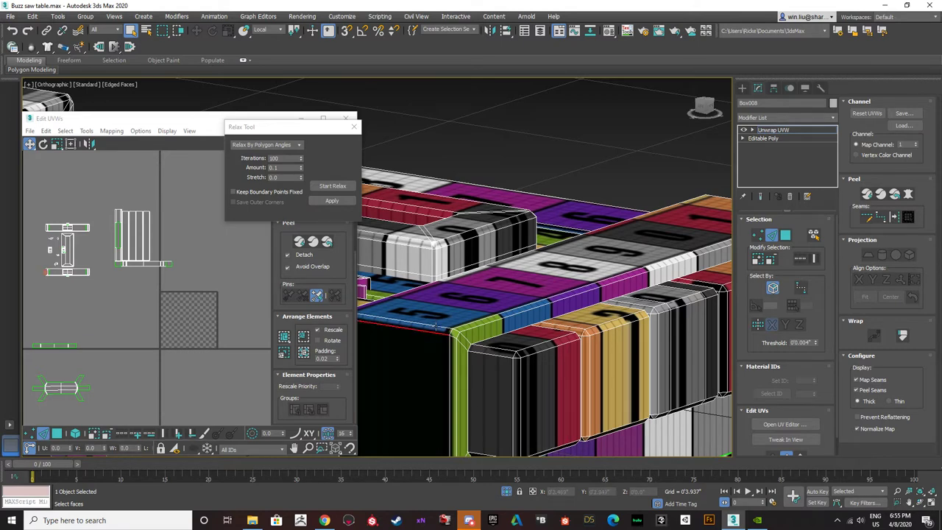
pyautogui.scroll(-3, 436, 326)
pyautogui.moveTo(436, 326); pyautogui.dragTo(481, 323, button='middle')
pyautogui.scroll(3, 481, 323)
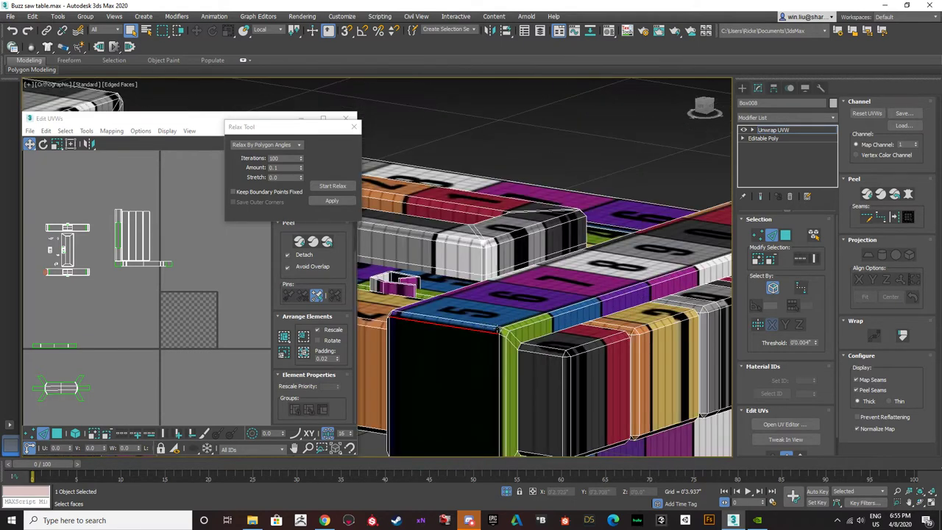
pyautogui.scroll(4, 531, 336)
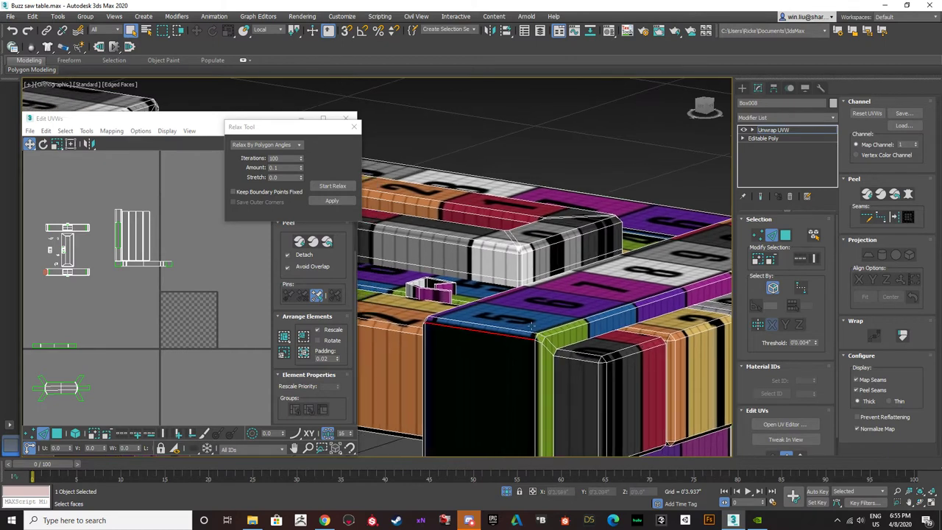
pyautogui.scroll(-5, 534, 339)
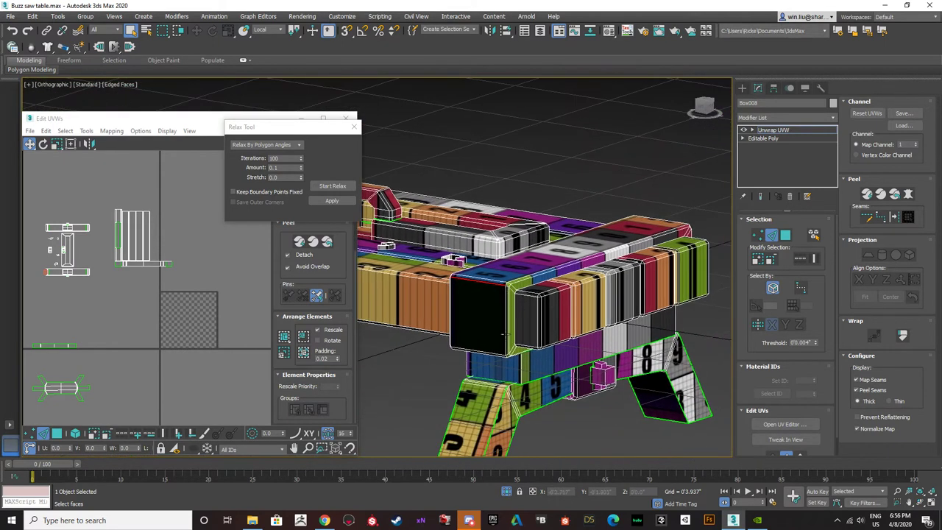
pyautogui.scroll(6, 505, 359)
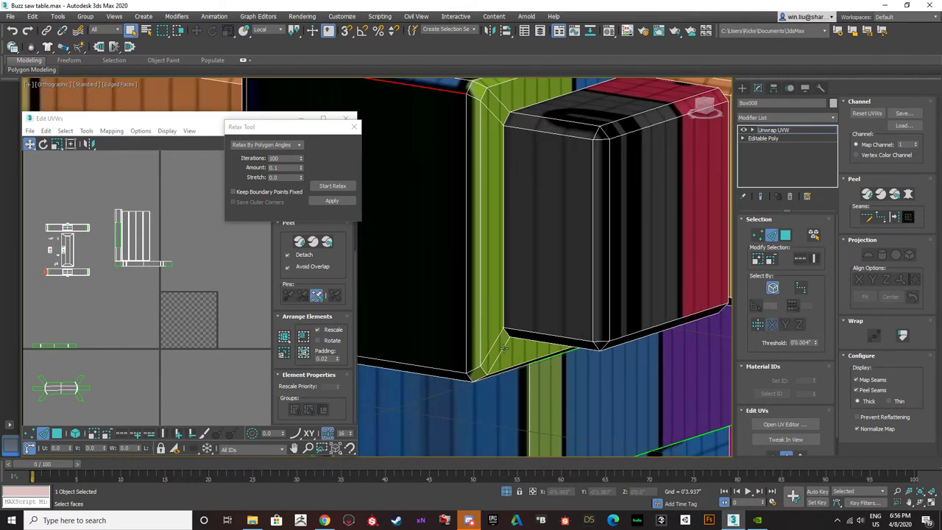
pyautogui.scroll(-3, 505, 346)
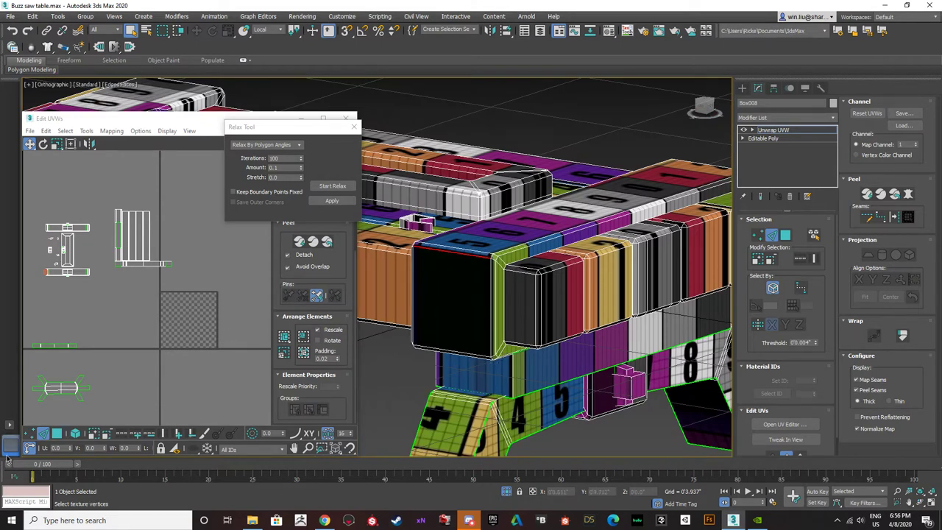
# - Move the end crossbeam's shell into the empty space below the packed planks and relax it by polygon angles
pyautogui.click(75, 434)
pyautogui.scroll(4, 100, 274)
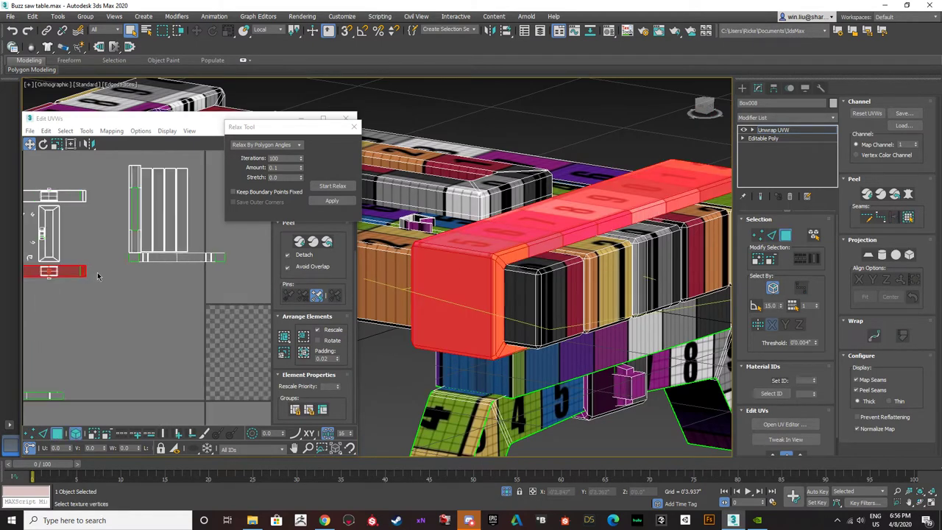
pyautogui.moveTo(68, 271); pyautogui.dragTo(210, 352)
pyautogui.click(332, 185)
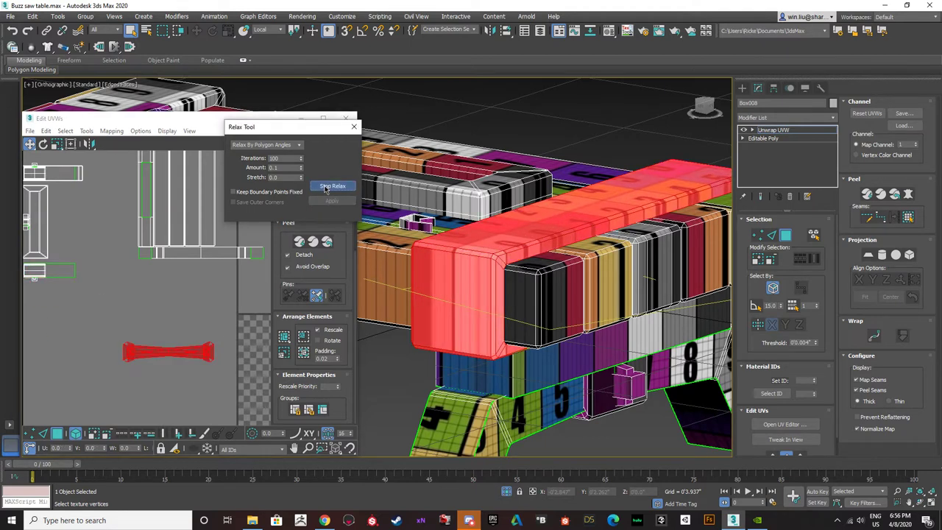
pyautogui.scroll(3, 185, 365)
pyautogui.click(191, 366)
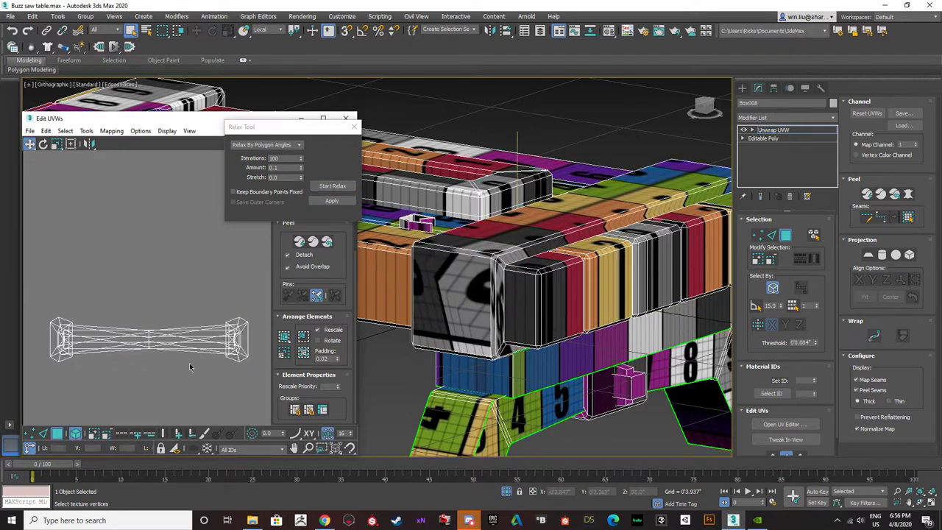
pyautogui.hotkey('ctrl', 'z')
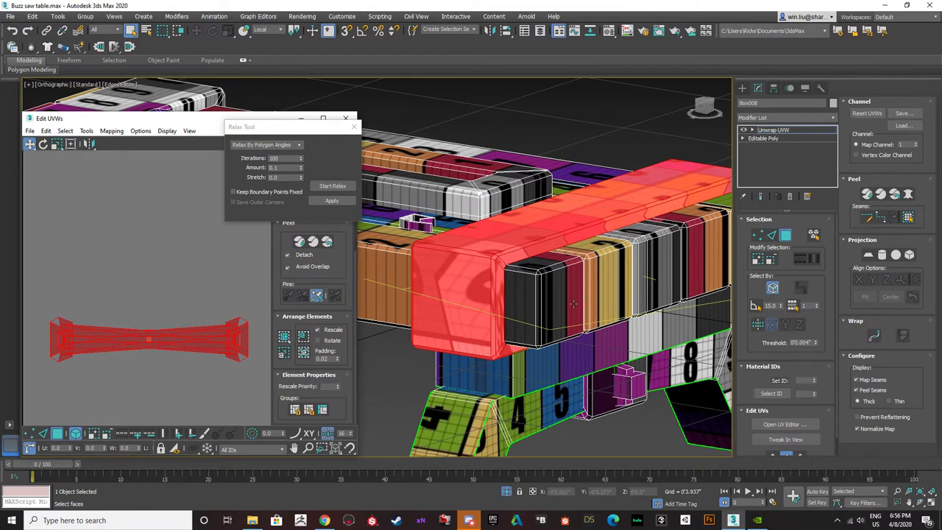
# - Select the lower edges around the crossbeam's near end face and break the UVs along them
pyautogui.click(772, 234)
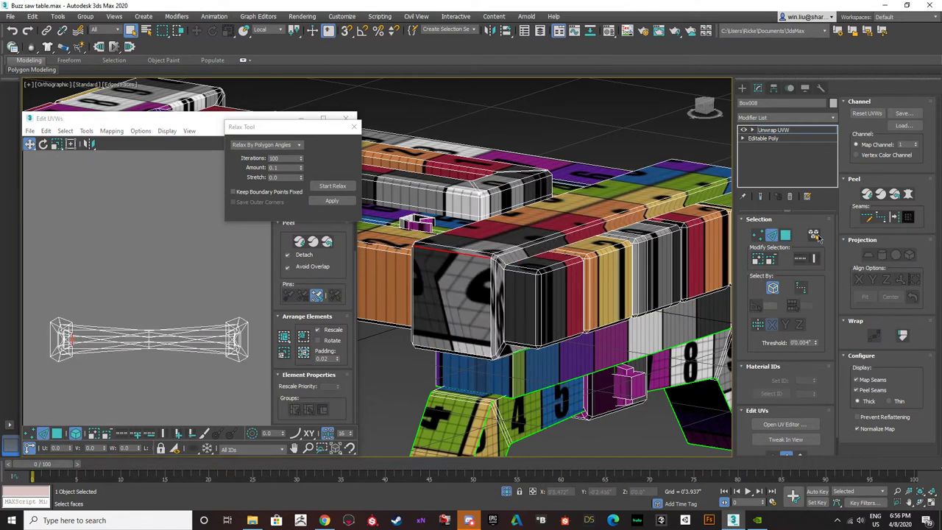
pyautogui.scroll(4, 517, 354)
pyautogui.scroll(3, 517, 353)
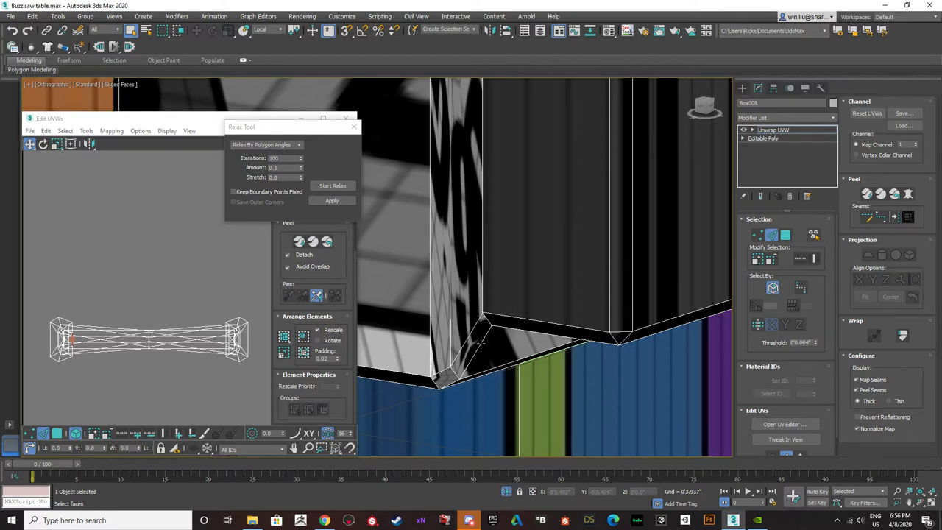
pyautogui.doubleClick(476, 349)
pyautogui.scroll(-7, 477, 346)
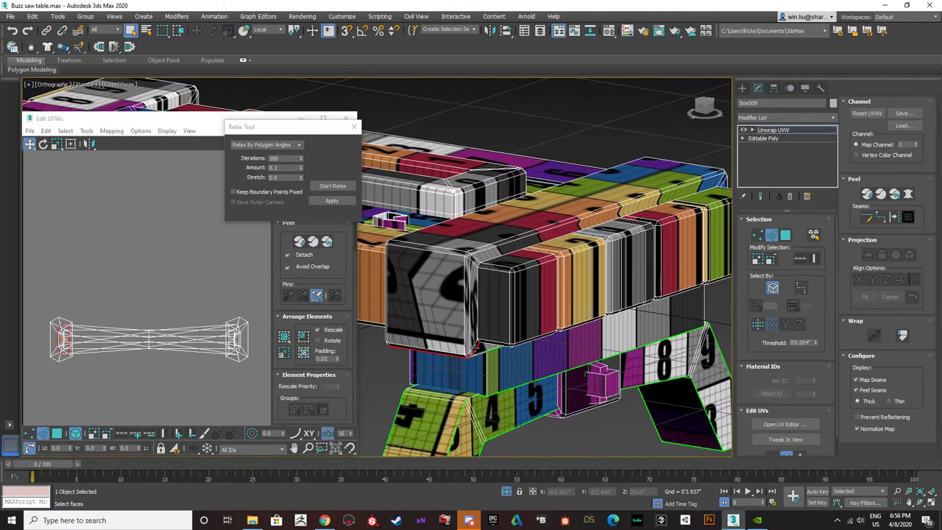
pyautogui.keyDown('alt'); pyautogui.moveTo(480, 319); pyautogui.dragTo(497, 331, button='middle'); pyautogui.keyUp('alt')
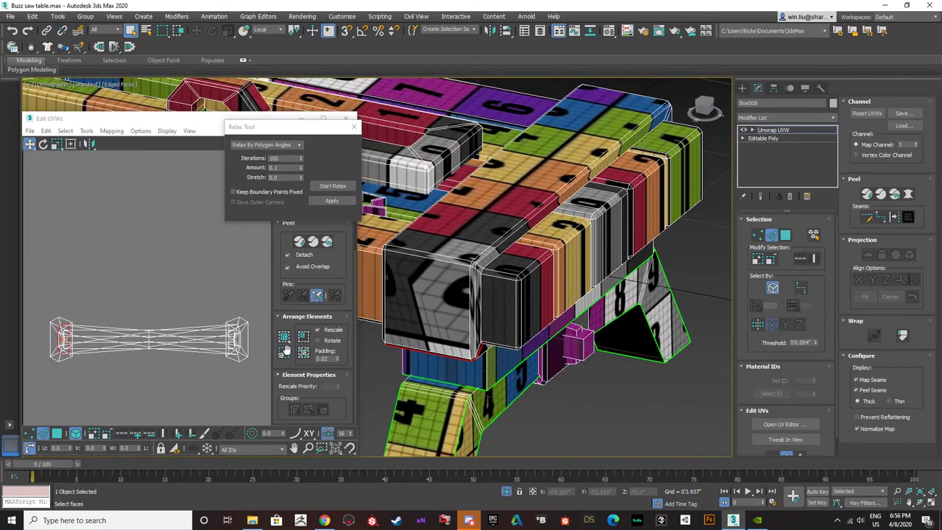
pyautogui.moveTo(288, 130); pyautogui.dragTo(697, 161)
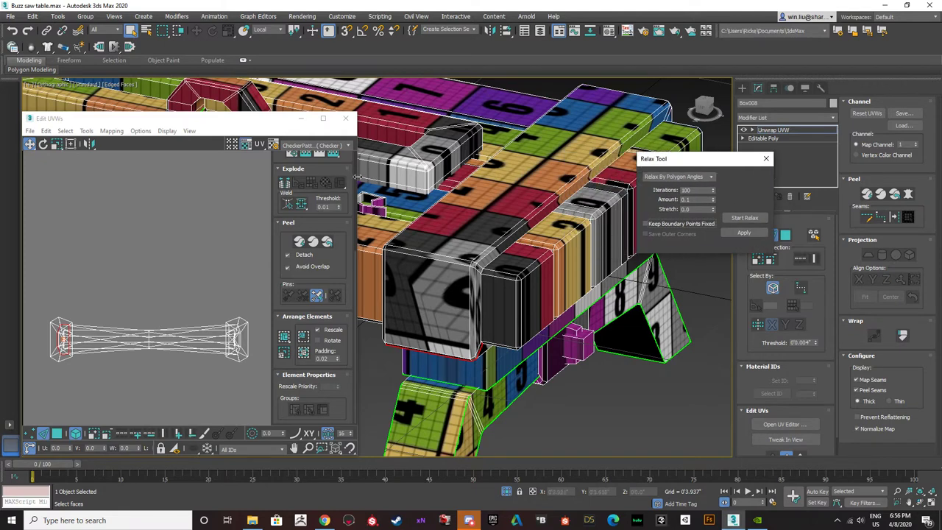
pyautogui.click(288, 184)
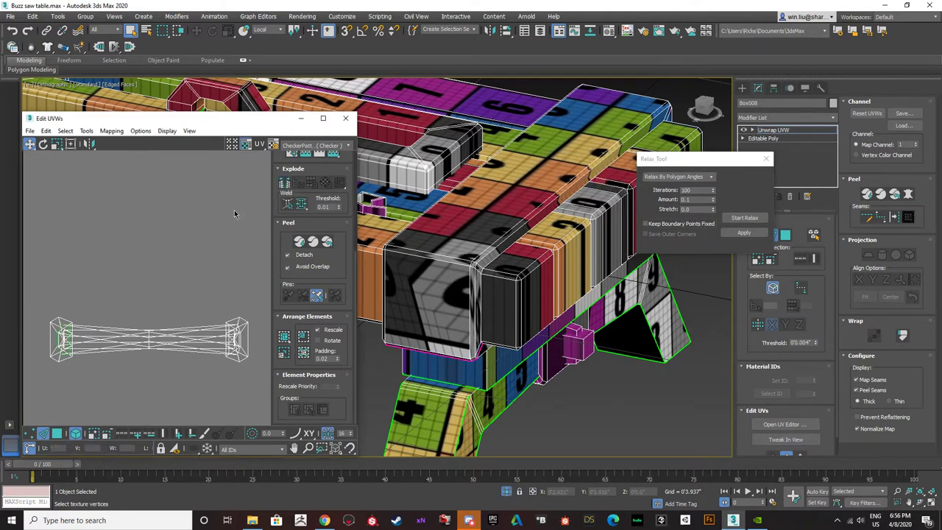
# - Select the whole crossbeam shell and relax it again by polygon angles with 100 iterations to unfold it from the new seam
pyautogui.keyDown('alt'); pyautogui.moveTo(434, 385); pyautogui.dragTo(442, 309, button='middle'); pyautogui.keyUp('alt')
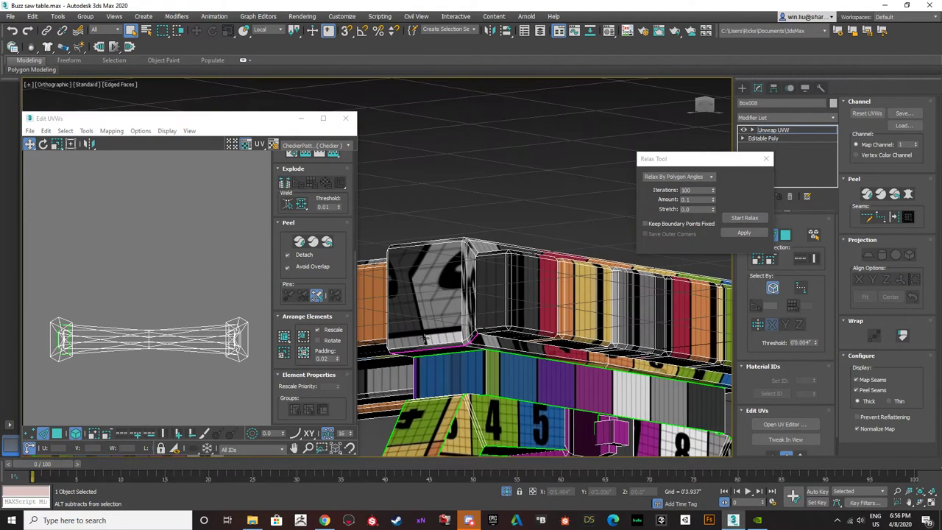
pyautogui.click(56, 434)
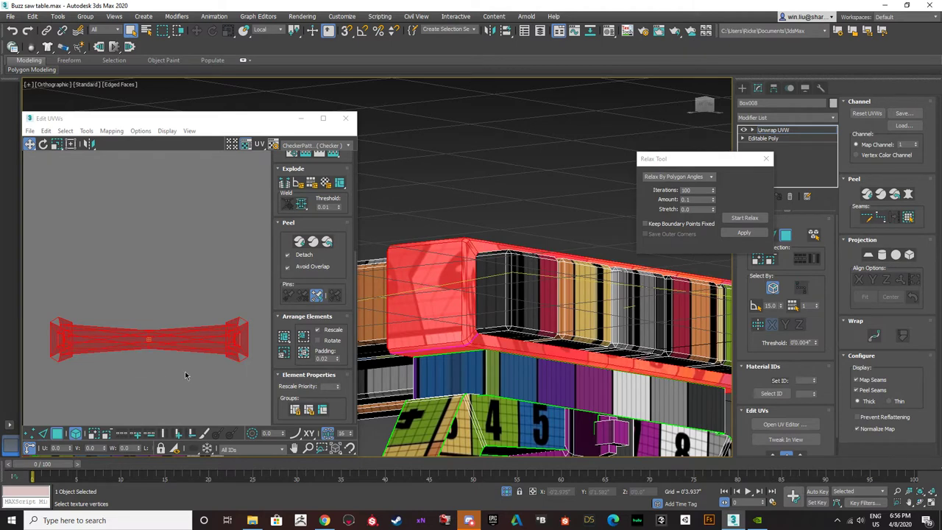
pyautogui.click(736, 218)
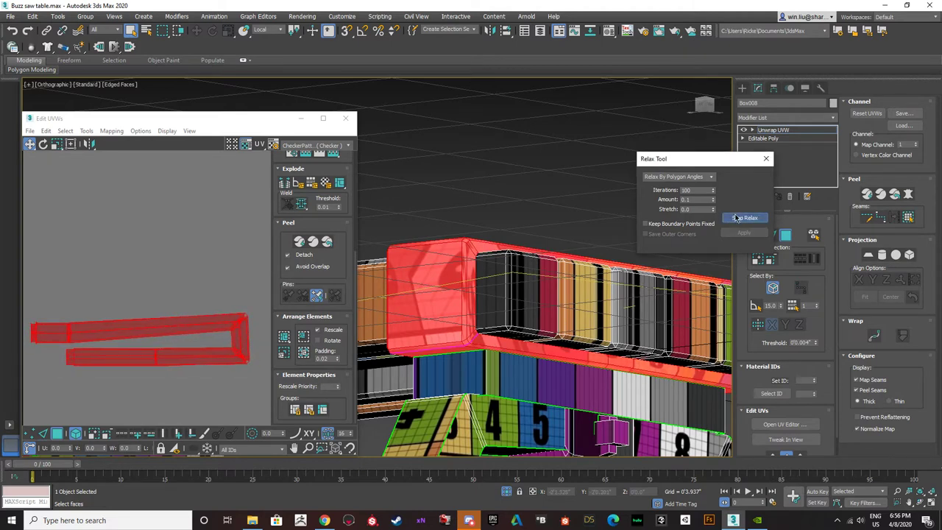
pyautogui.click(179, 242)
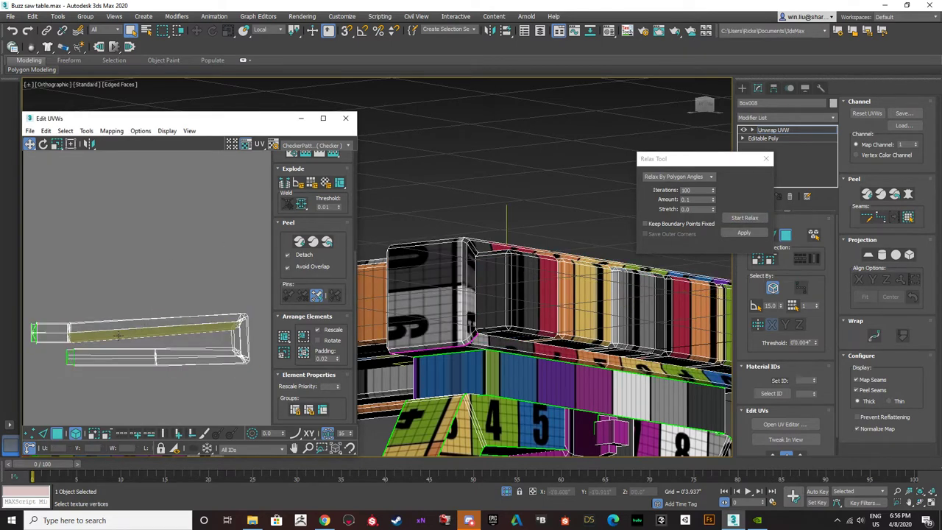
# - Examine both ends of the unfolded crossbeam shell and compare its checkers on the model
pyautogui.scroll(4, 59, 331)
pyautogui.moveTo(60, 331); pyautogui.dragTo(108, 300, button='middle')
pyautogui.click(125, 347)
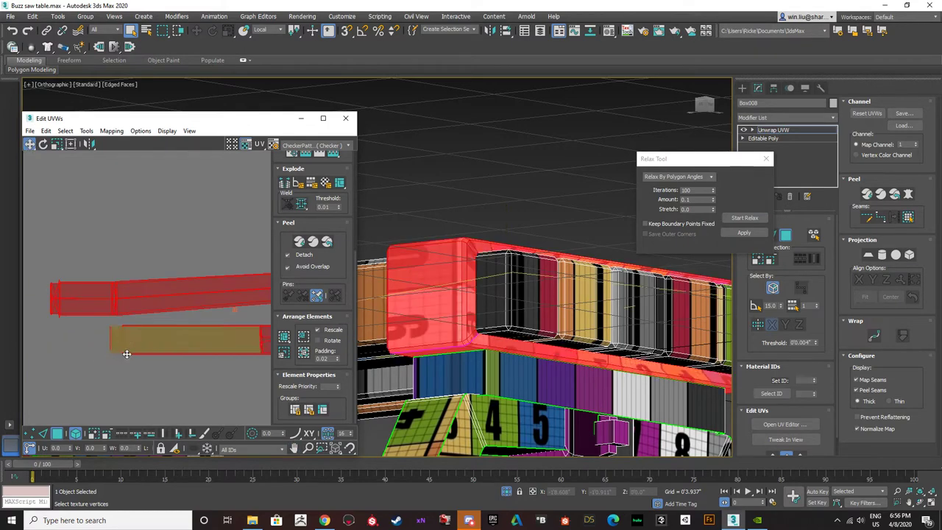
pyautogui.keyDown('alt'); pyautogui.moveTo(481, 338); pyautogui.dragTo(474, 368, button='middle'); pyautogui.keyUp('alt')
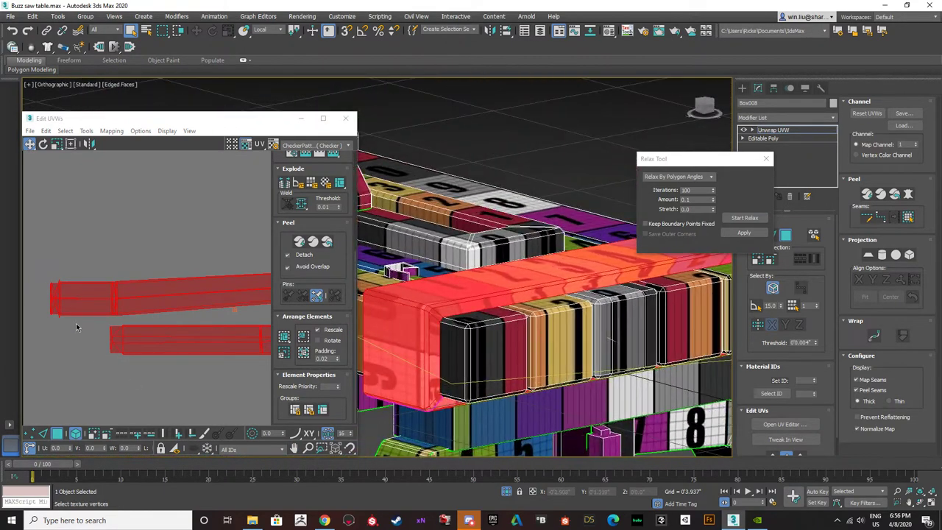
pyautogui.moveTo(76, 325); pyautogui.dragTo(53, 323, button='middle')
pyautogui.click(127, 242)
pyautogui.moveTo(40, 280); pyautogui.dragTo(144, 268, button='middle')
pyautogui.scroll(5, 140, 268)
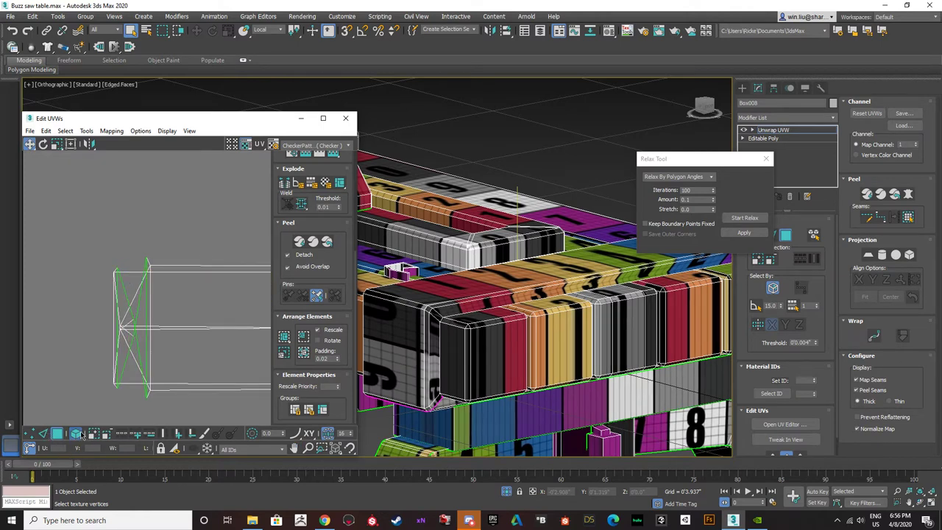
pyautogui.moveTo(200, 293); pyautogui.dragTo(199, 324, button='middle')
pyautogui.moveTo(263, 328); pyautogui.dragTo(62, 349, button='middle')
pyautogui.click(152, 344)
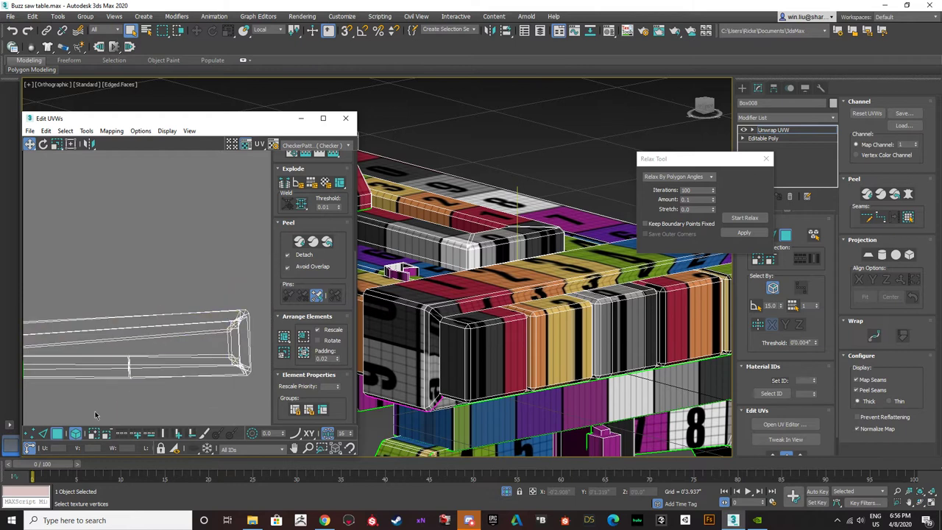
# - Switch to edge selection and examine the folded corner of the crossbeam shell for further seam edges
pyautogui.click(42, 433)
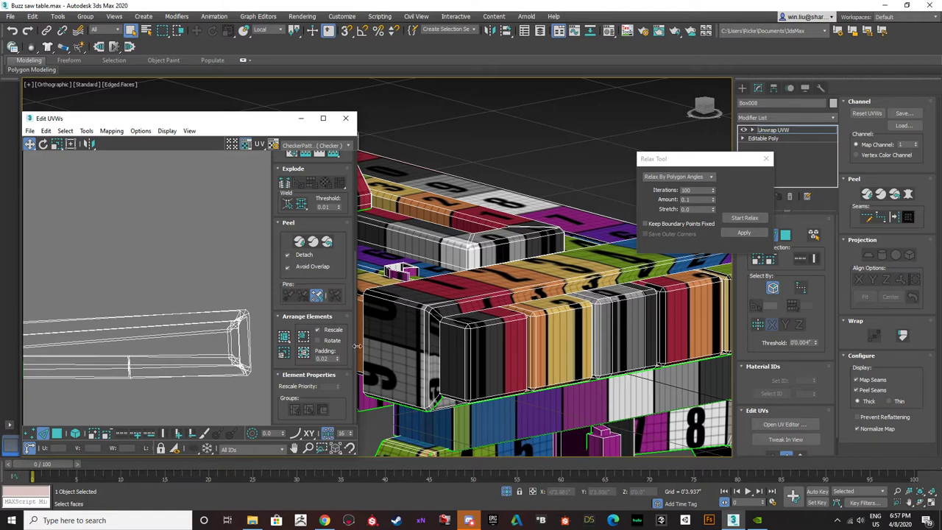
pyautogui.scroll(5, 235, 335)
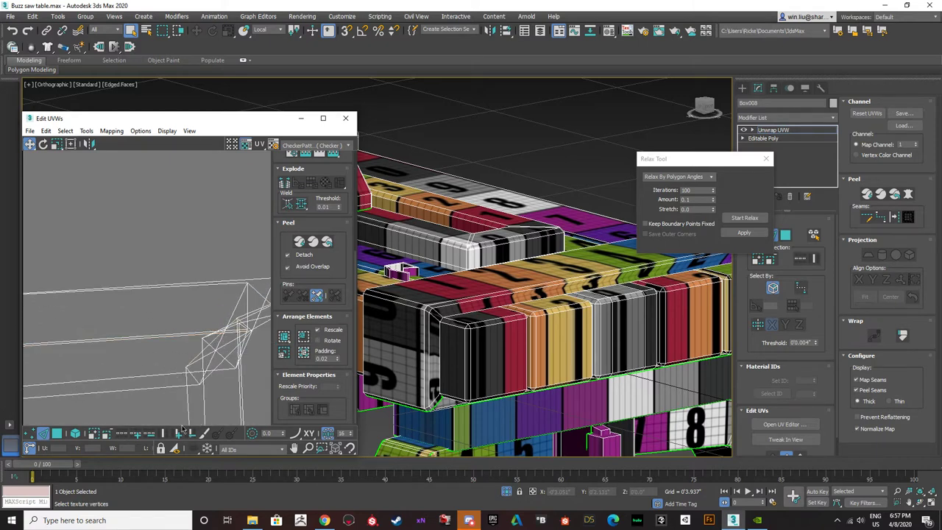
pyautogui.moveTo(190, 413); pyautogui.dragTo(157, 311, button='middle')
pyautogui.scroll(3, 208, 352)
pyautogui.scroll(-5, 207, 361)
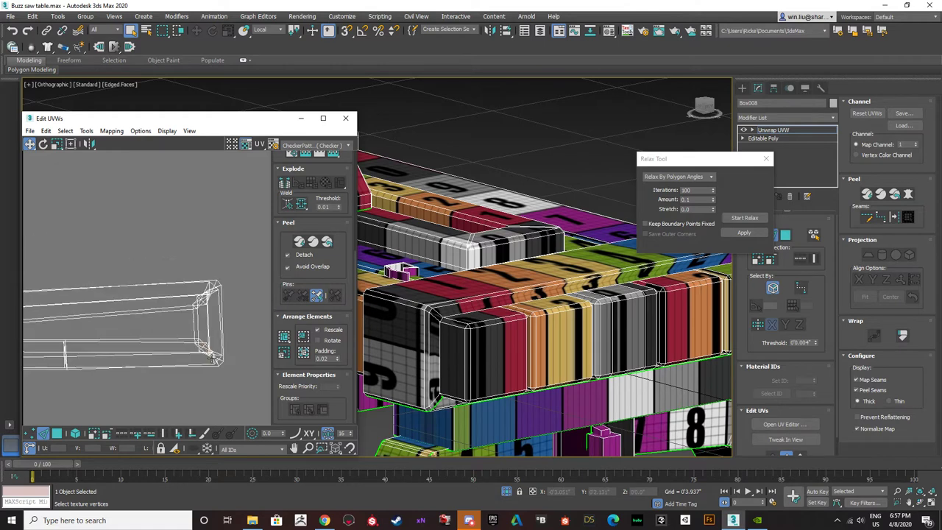
pyautogui.scroll(-3, 399, 356)
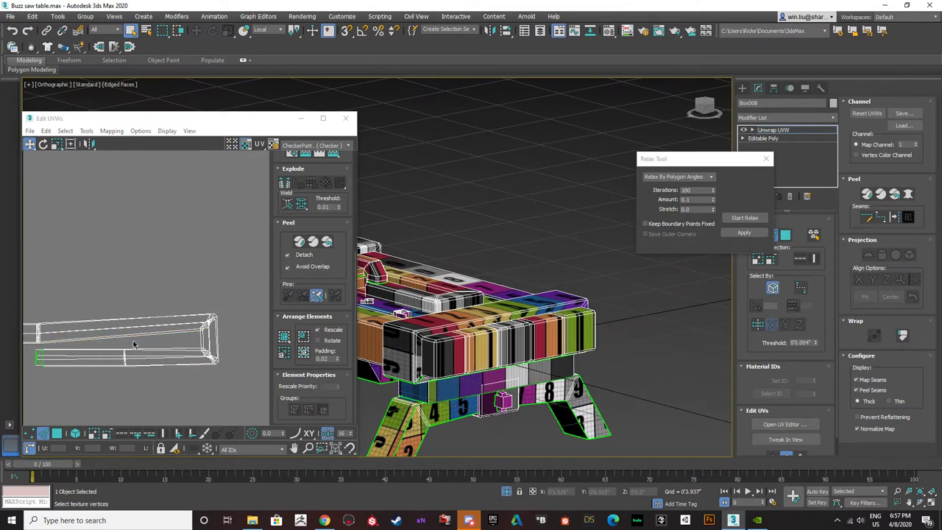
pyautogui.moveTo(133, 344); pyautogui.dragTo(161, 340, button='middle')
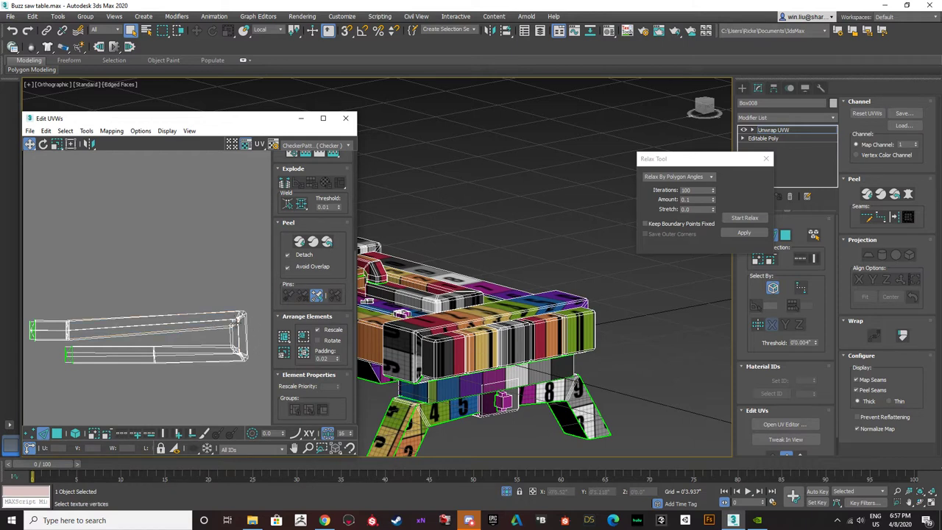
# - Select the diagonal bevel edges at the crossbeam's far upper corner and break the UVs along them
pyautogui.scroll(4, 237, 321)
pyautogui.scroll(2, 234, 322)
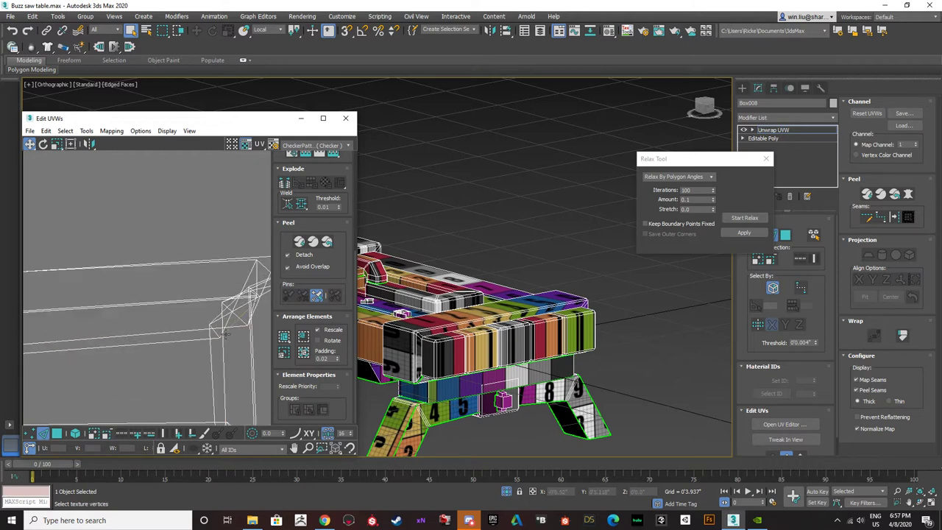
pyautogui.scroll(2, 413, 337)
pyautogui.scroll(3, 413, 329)
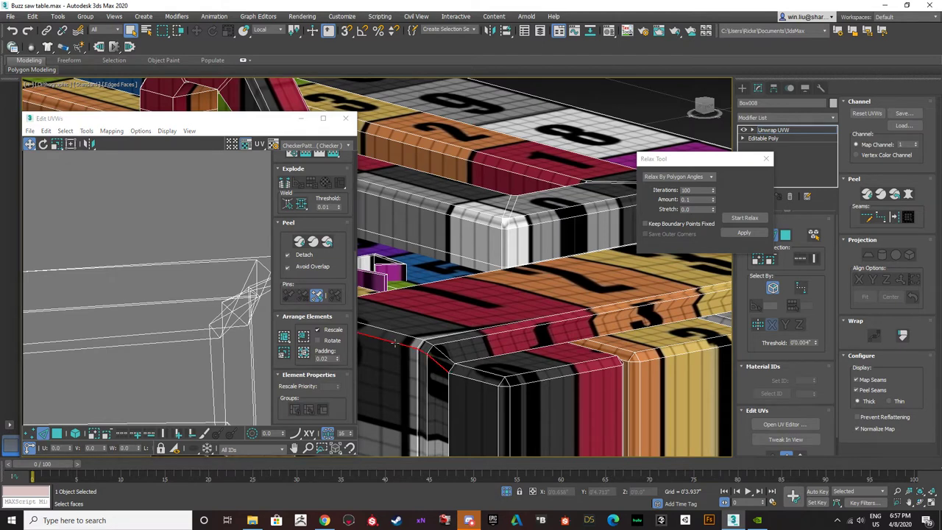
pyautogui.press('z')
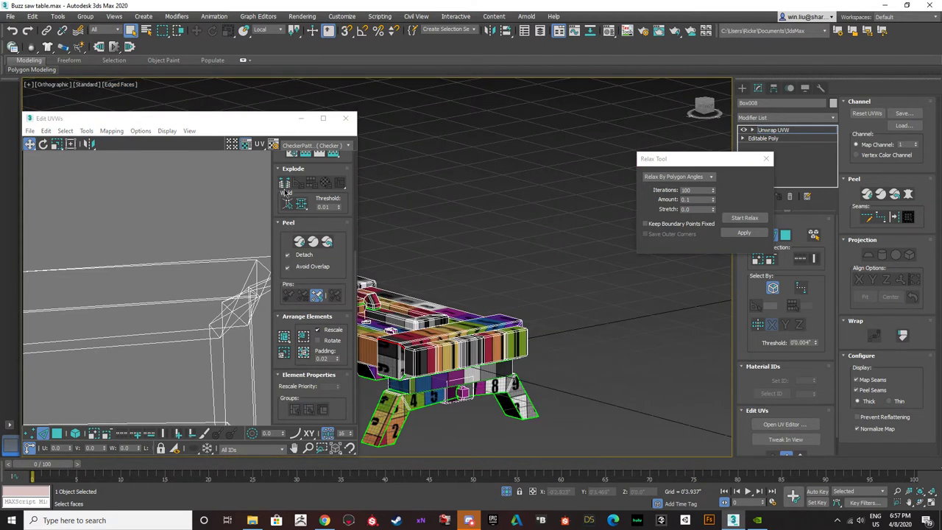
pyautogui.scroll(-4, 214, 321)
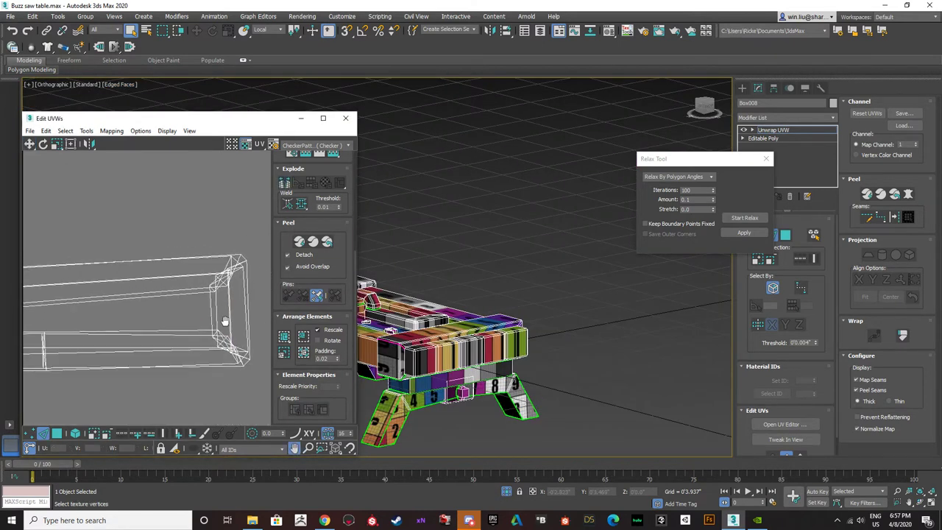
pyautogui.moveTo(225, 322); pyautogui.dragTo(249, 326, button='middle')
pyautogui.scroll(5, 535, 352)
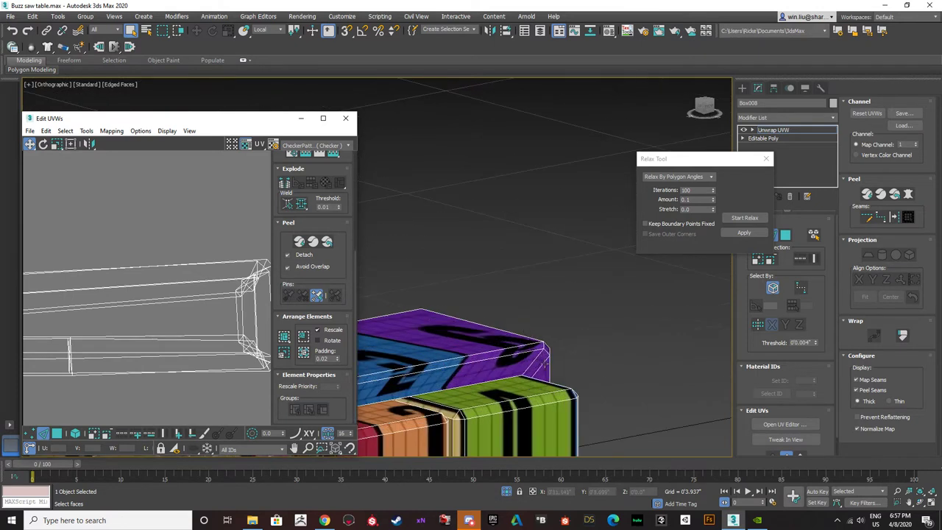
pyautogui.click(544, 363)
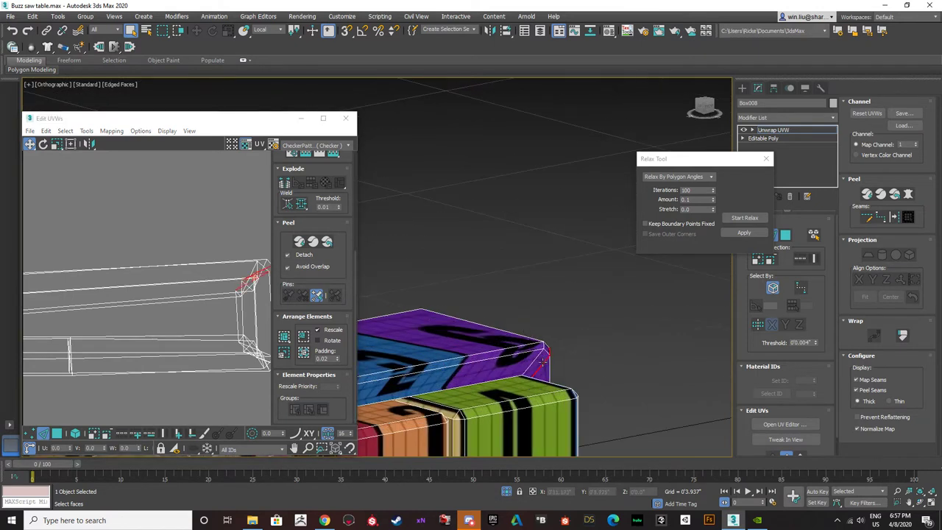
pyautogui.click(290, 184)
pyautogui.scroll(-3, 218, 266)
pyautogui.moveTo(175, 298); pyautogui.dragTo(147, 309, button='middle')
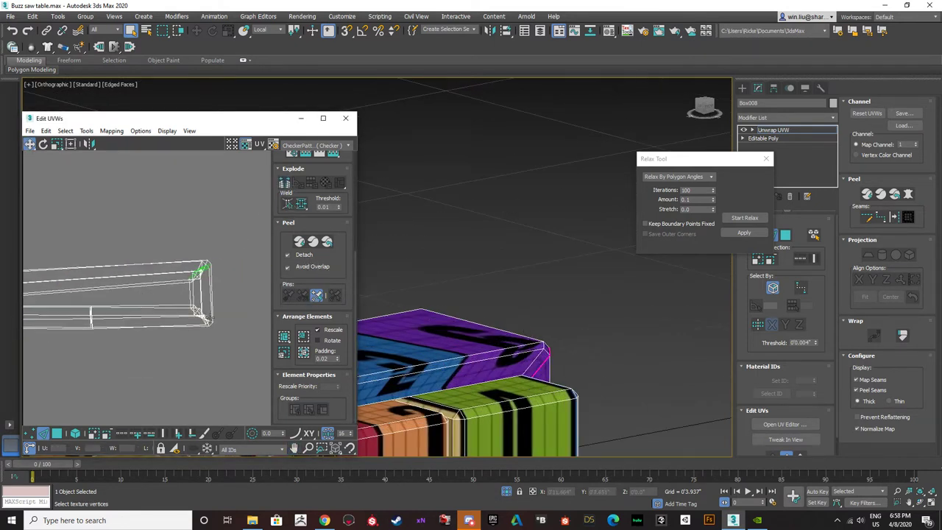
# - Select the matching diagonal edges at the crossbeam shell's other folded corner and break the UVs there
pyautogui.scroll(5, 209, 319)
pyautogui.doubleClick(213, 323)
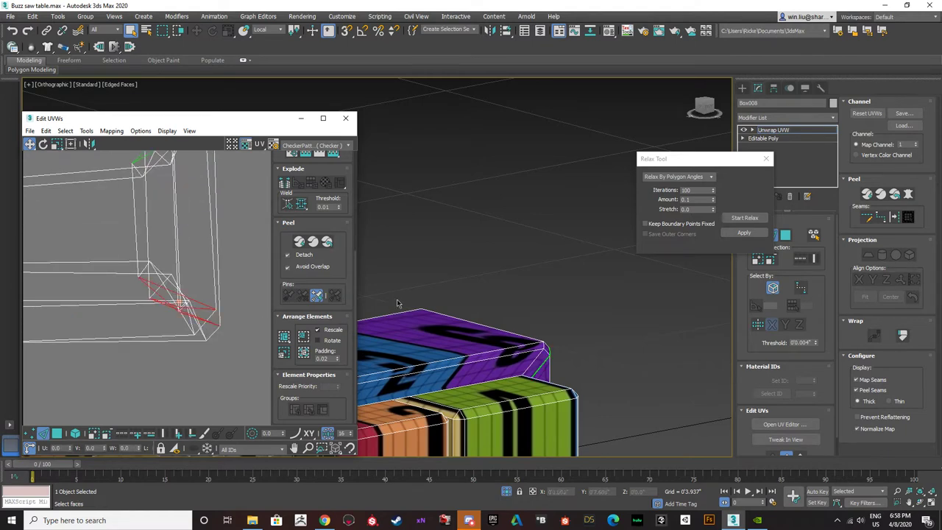
pyautogui.click(287, 184)
pyautogui.scroll(-3, 129, 300)
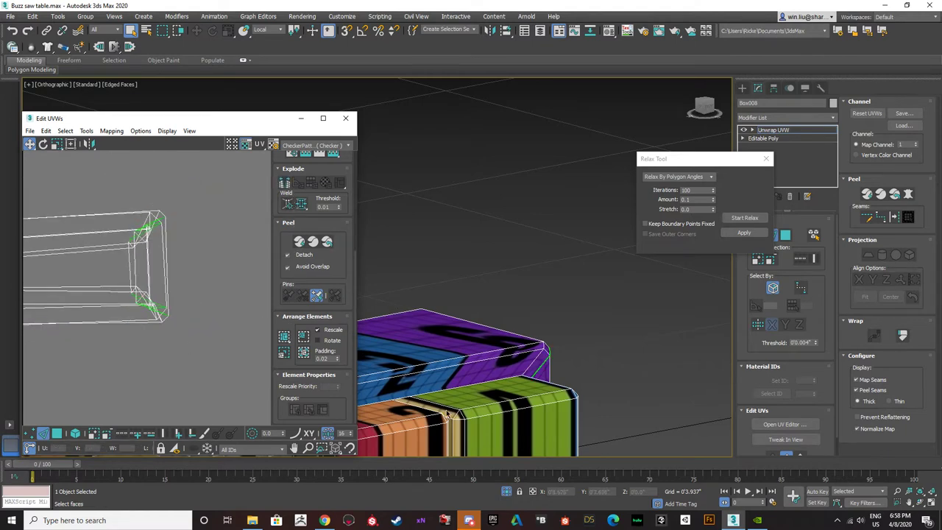
# - Select all pieces of the crossbeam shell and relax them by polygon angles with 100 iterations
pyautogui.scroll(-4, 473, 351)
pyautogui.moveTo(472, 350); pyautogui.dragTo(457, 273, button='middle')
pyautogui.scroll(-1, 491, 320)
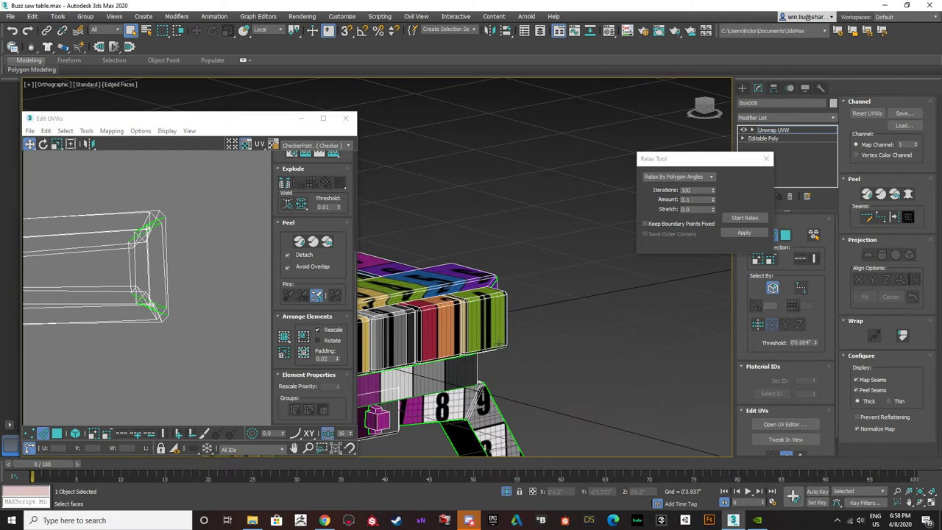
pyautogui.keyDown('alt'); pyautogui.moveTo(499, 343); pyautogui.dragTo(469, 342, button='middle'); pyautogui.keyUp('alt')
pyautogui.click(56, 435)
pyautogui.click(75, 433)
pyautogui.scroll(-3, 90, 364)
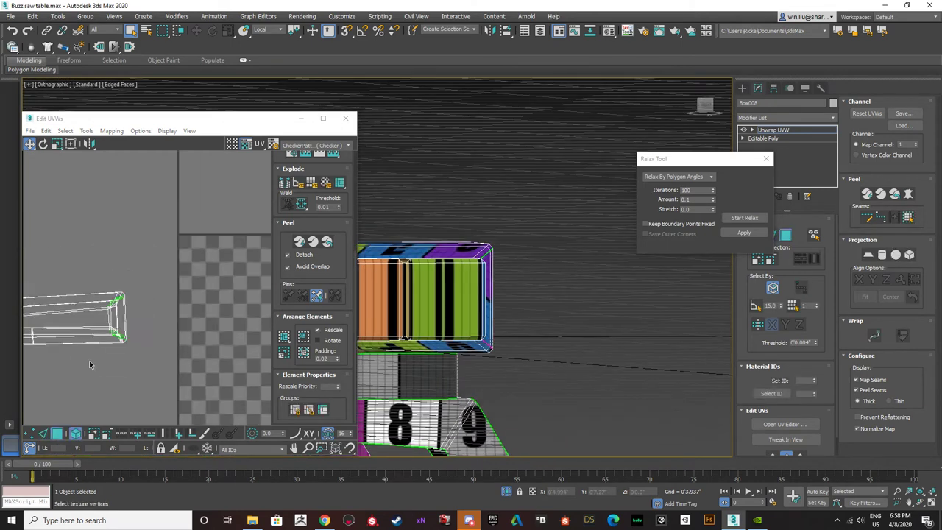
pyautogui.moveTo(90, 364); pyautogui.dragTo(248, 368, button='middle')
pyautogui.scroll(-1, 240, 370)
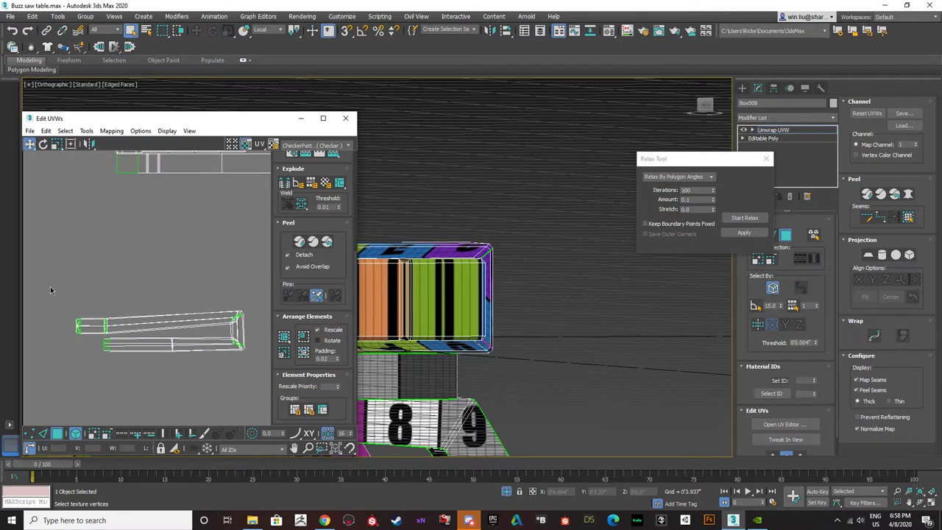
pyautogui.moveTo(254, 368); pyautogui.dragTo(44, 290)
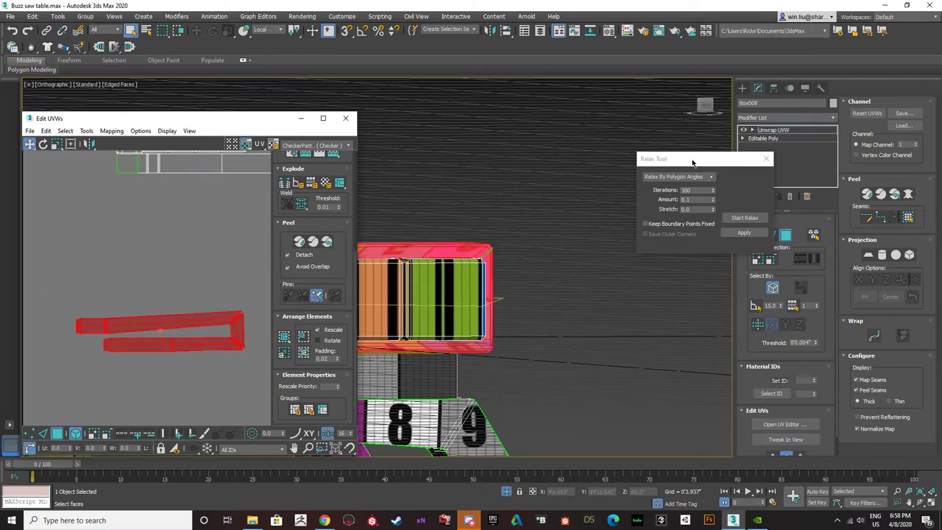
pyautogui.moveTo(691, 160); pyautogui.dragTo(208, 177)
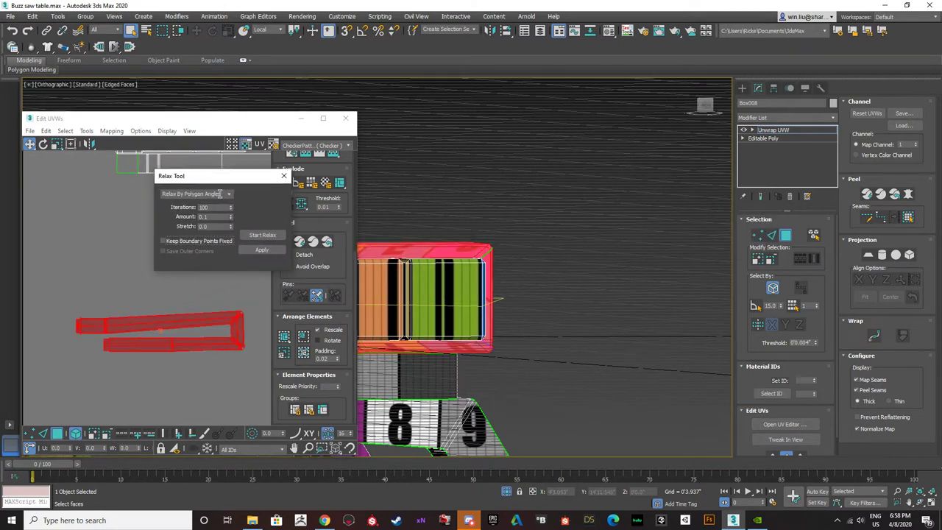
pyautogui.click(262, 235)
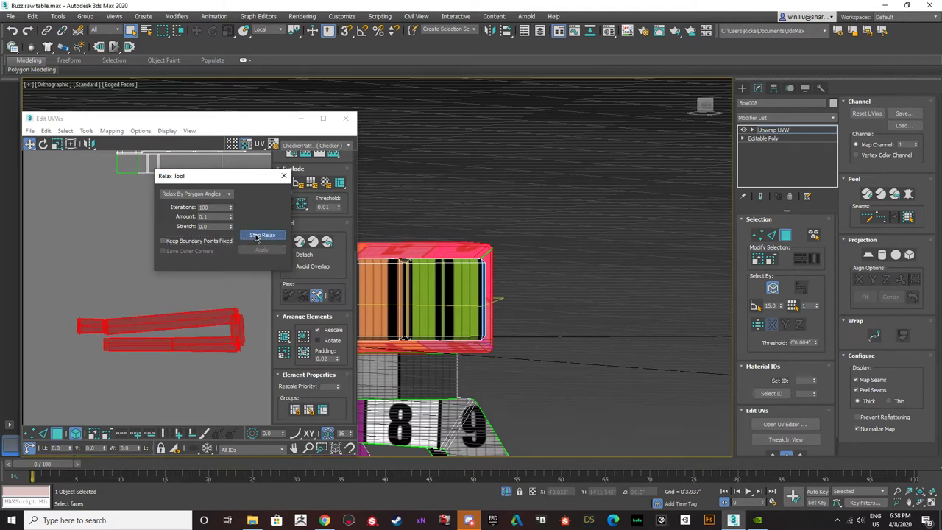
pyautogui.click(257, 236)
# - Move the upper and lower crossbeam strips apart so the short end piece stands alone between them
pyautogui.click(130, 315)
pyautogui.scroll(2, 128, 317)
pyautogui.click(133, 332)
pyautogui.moveTo(132, 335); pyautogui.dragTo(118, 259)
pyautogui.scroll(-2, 116, 356)
pyautogui.moveTo(127, 368); pyautogui.dragTo(97, 405)
pyautogui.moveTo(158, 353); pyautogui.dragTo(177, 357, button='middle')
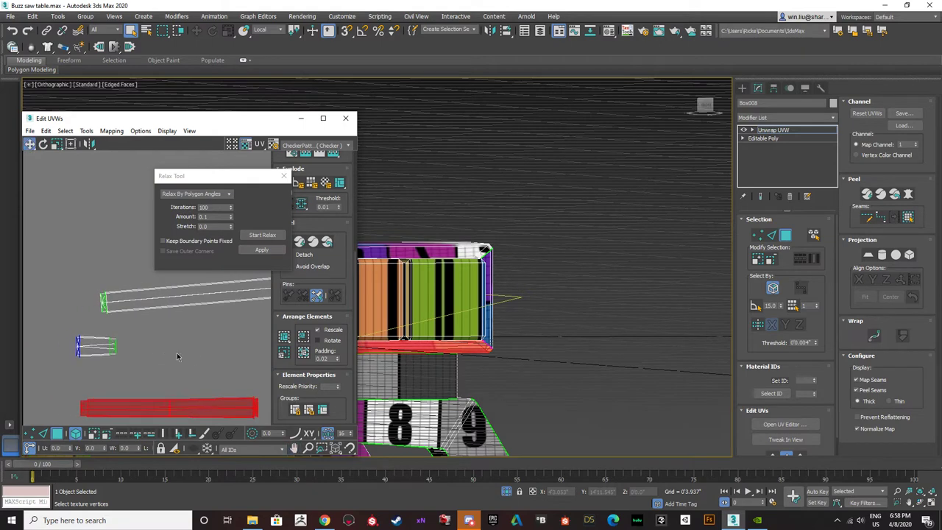
# - Select the short end piece of the crossbeam and relax it by polygon angles
pyautogui.click(114, 350)
pyautogui.moveTo(466, 342); pyautogui.dragTo(651, 353, button='middle')
pyautogui.moveTo(482, 345); pyautogui.dragTo(684, 353, button='middle')
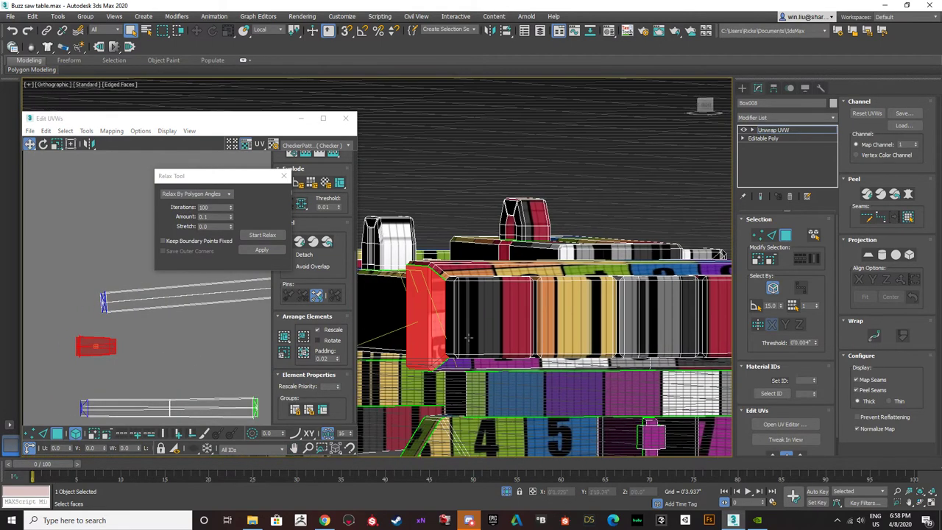
pyautogui.press('1')
pyautogui.click(274, 236)
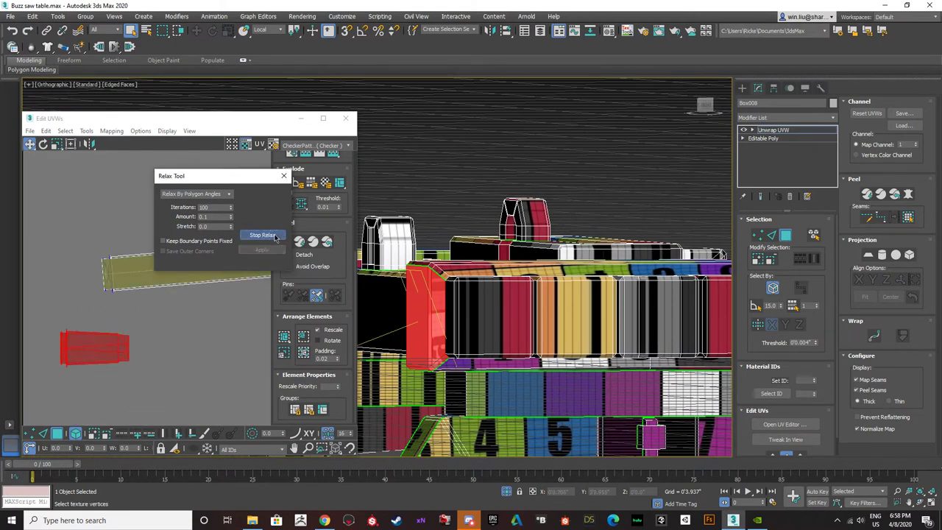
pyautogui.click(262, 235)
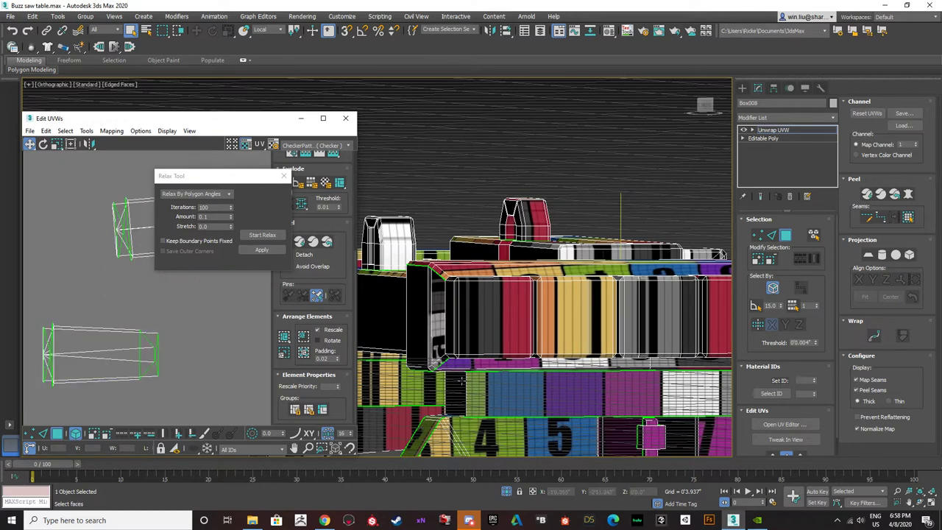
# - Select the crossbeam's underside shell in wireframe and examine the beam's near end from several angles
pyautogui.press('F3')
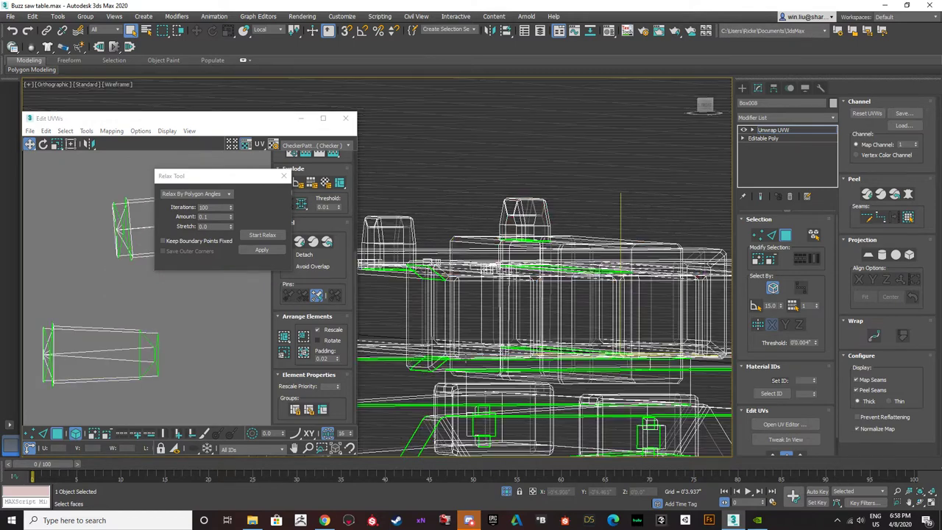
pyautogui.keyDown('alt'); pyautogui.moveTo(461, 362); pyautogui.dragTo(421, 400, button='middle'); pyautogui.keyUp('alt')
pyautogui.scroll(5, 421, 399)
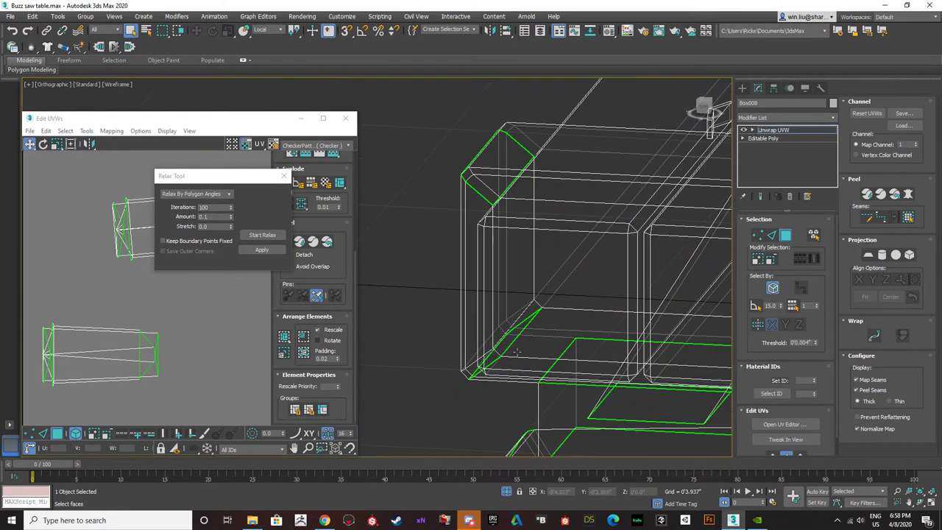
pyautogui.click(515, 346)
pyautogui.click(518, 352)
pyautogui.keyDown('alt'); pyautogui.moveTo(518, 352); pyautogui.dragTo(459, 357, button='middle'); pyautogui.keyUp('alt')
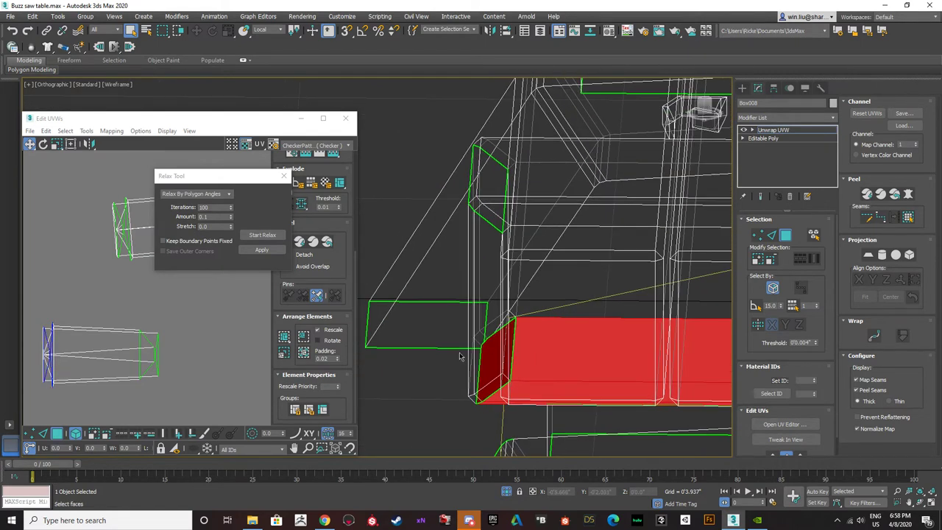
pyautogui.press('F3')
pyautogui.keyDown('alt'); pyautogui.moveTo(442, 320); pyautogui.dragTo(505, 281, button='middle'); pyautogui.keyUp('alt')
pyautogui.scroll(-4, 521, 293)
pyautogui.scroll(4, 506, 277)
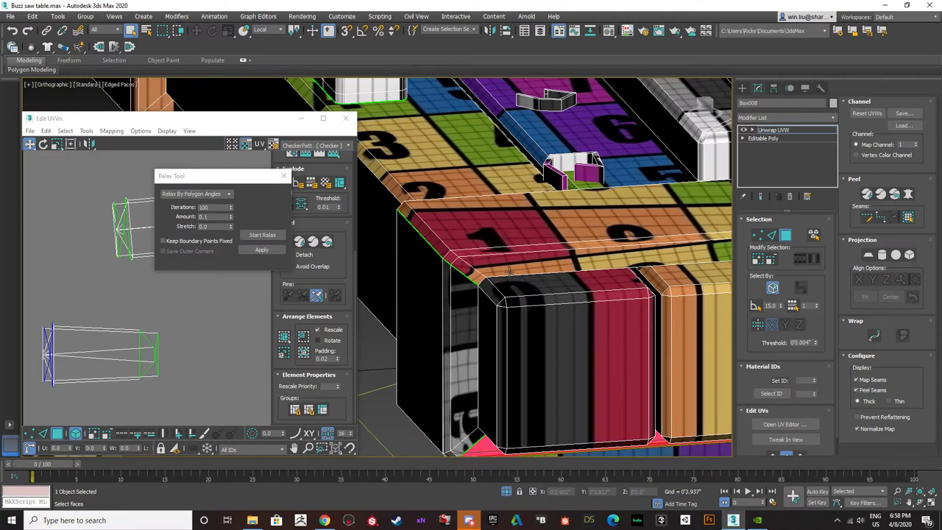
# - Pick through the overlapping faces at the crossbeam's near end in wireframe and locate its underside polygon in the UV layout
pyautogui.press('F3')
pyautogui.click(507, 270)
pyautogui.click(507, 270)
pyautogui.doubleClick(507, 270)
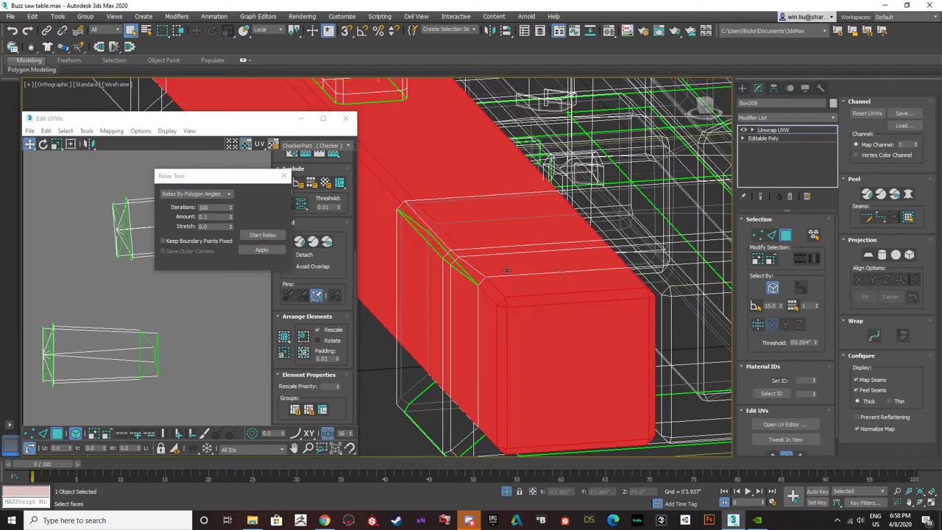
pyautogui.doubleClick(507, 270)
pyautogui.doubleClick(507, 271)
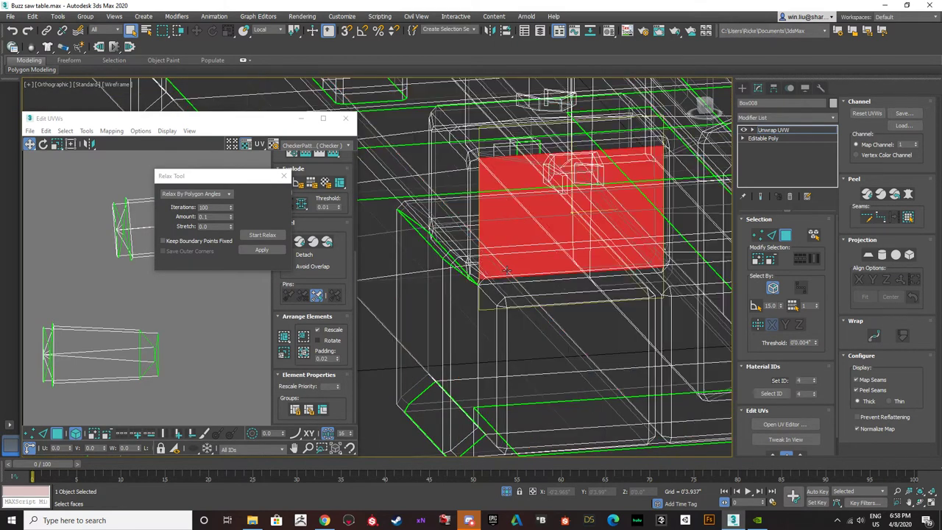
pyautogui.doubleClick(468, 407)
pyautogui.doubleClick(468, 407)
pyautogui.click(468, 404)
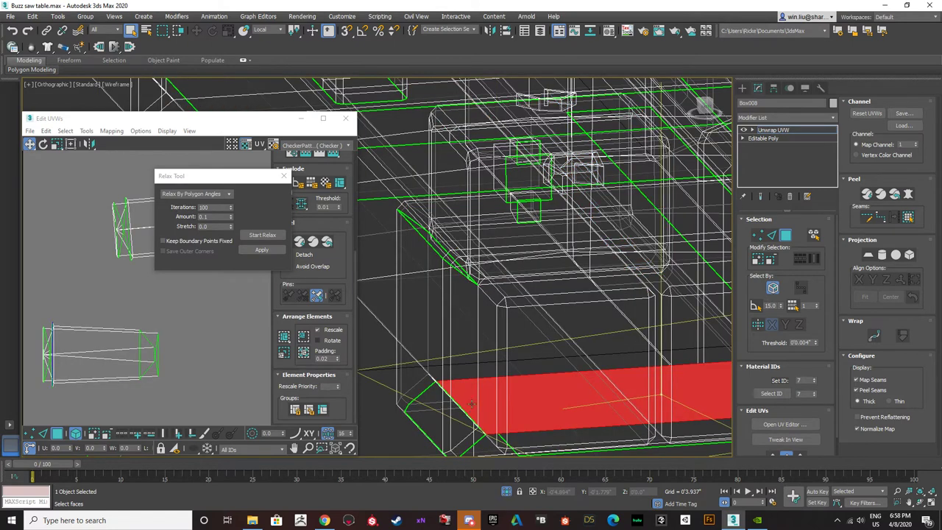
pyautogui.scroll(-2, 472, 404)
pyautogui.scroll(-5, 118, 345)
pyautogui.moveTo(169, 400); pyautogui.dragTo(164, 357, button='middle')
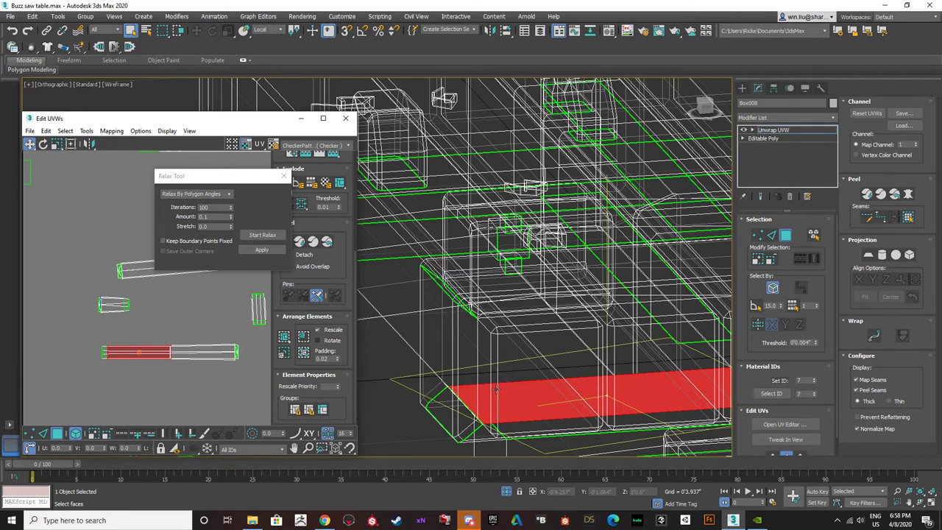
pyautogui.press('F3')
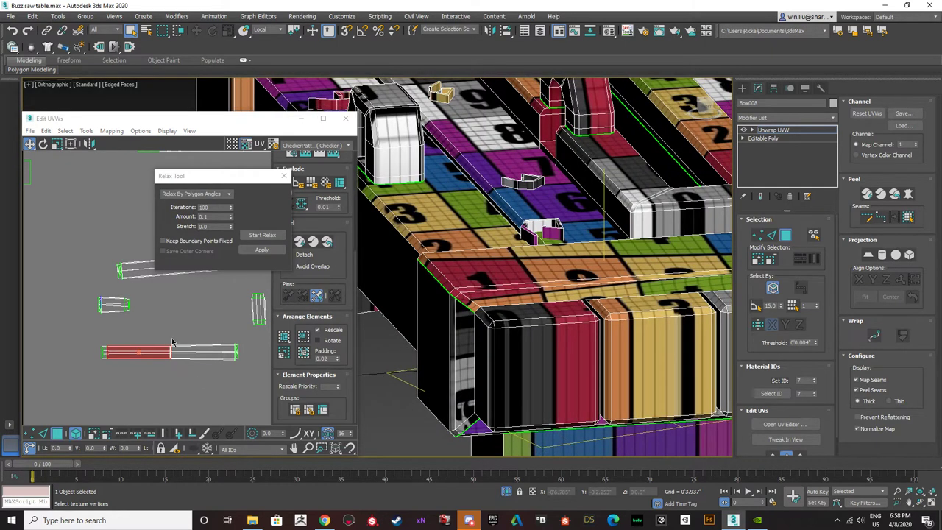
pyautogui.scroll(-5, 103, 342)
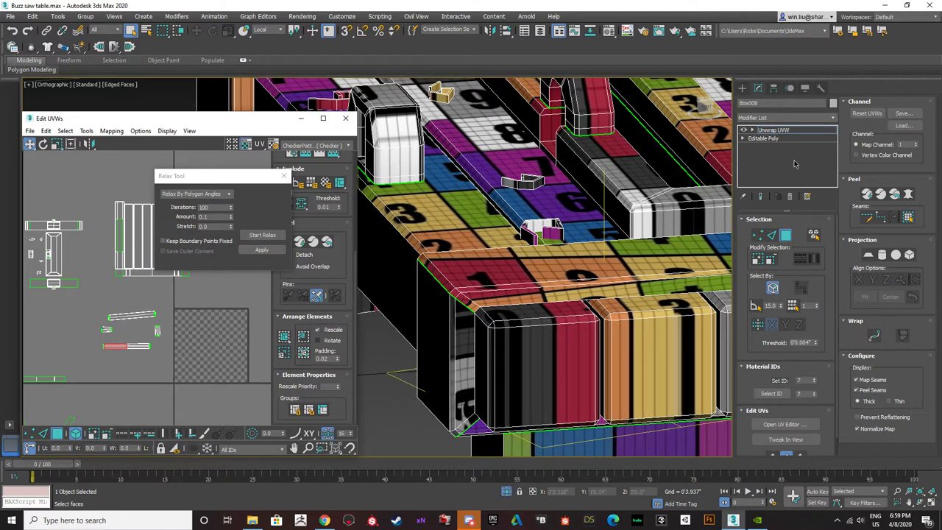
# - Close the Relax Tool and the UV editor, and collapse the whole modifier stack into the Editable Poly
pyautogui.click(284, 176)
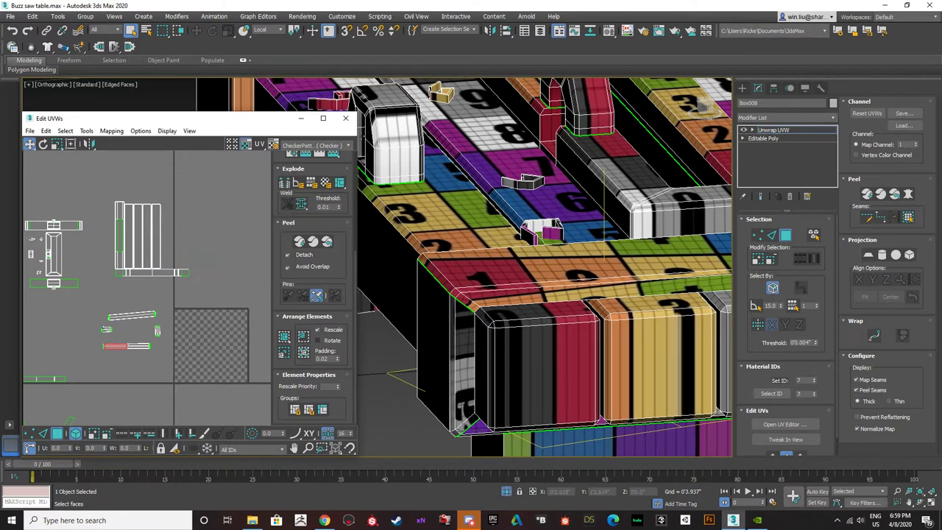
pyautogui.click(345, 117)
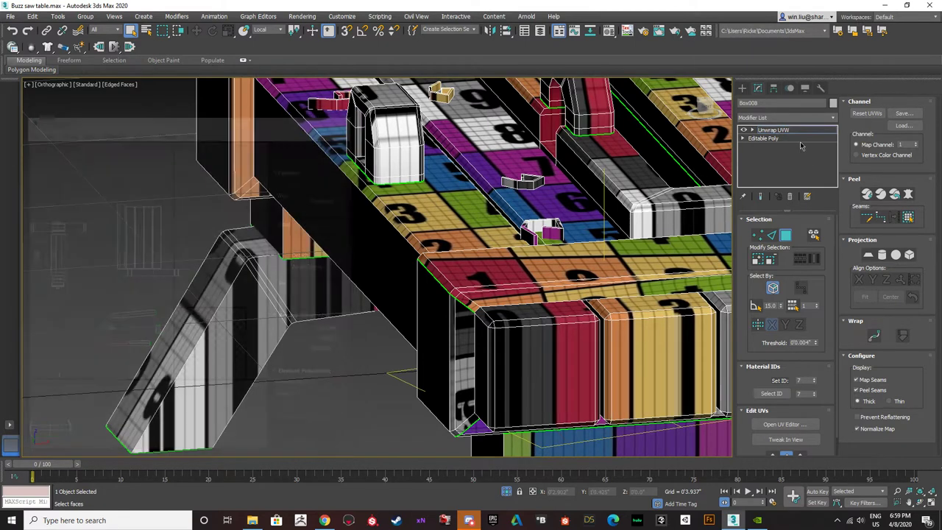
pyautogui.rightClick(773, 130)
pyautogui.click(822, 228)
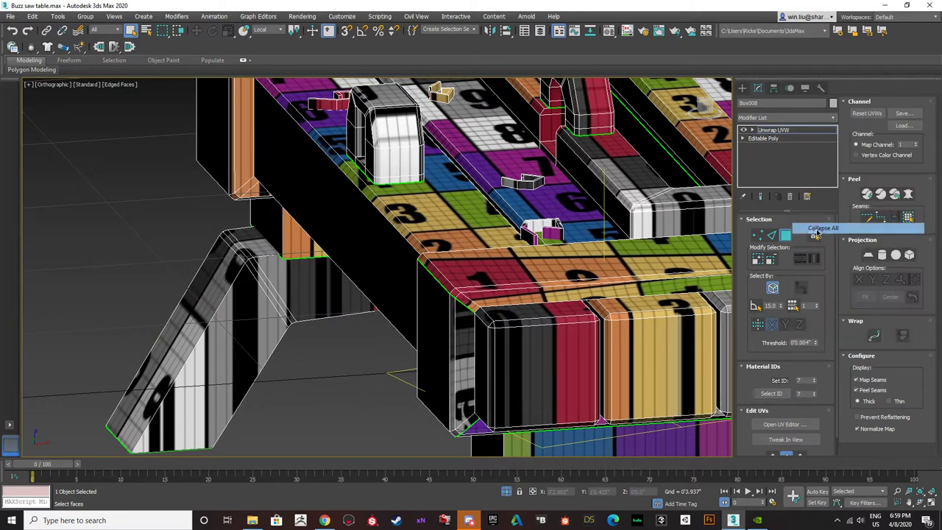
pyautogui.click(520, 289)
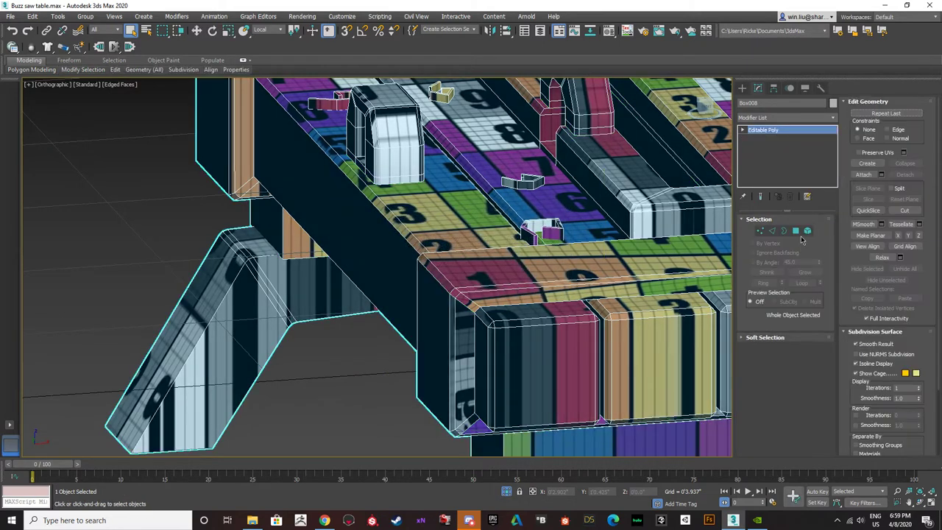
# - Examine the crossbeam's selected underside polygon in wireframe, checking the mesh at polygon and element level
pyautogui.moveTo(525, 371); pyautogui.dragTo(419, 404, button='middle')
pyautogui.press('F3')
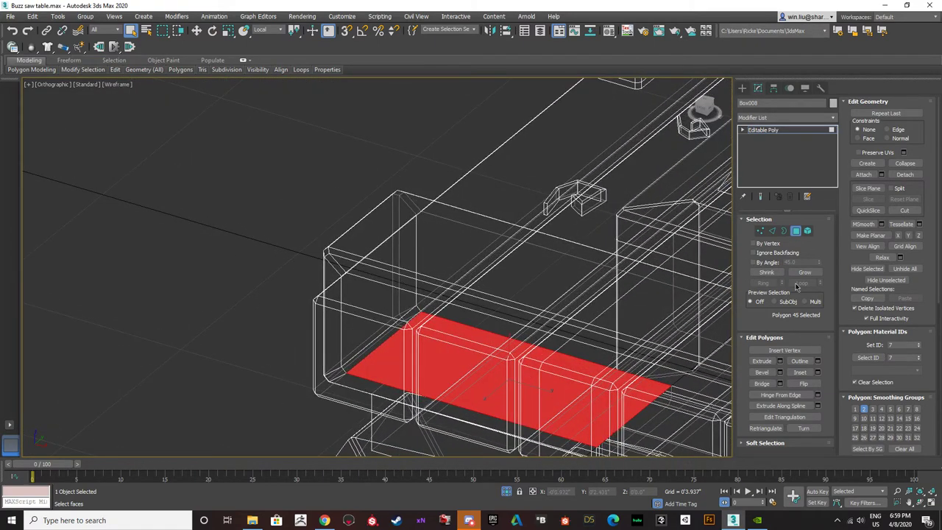
pyautogui.click(808, 231)
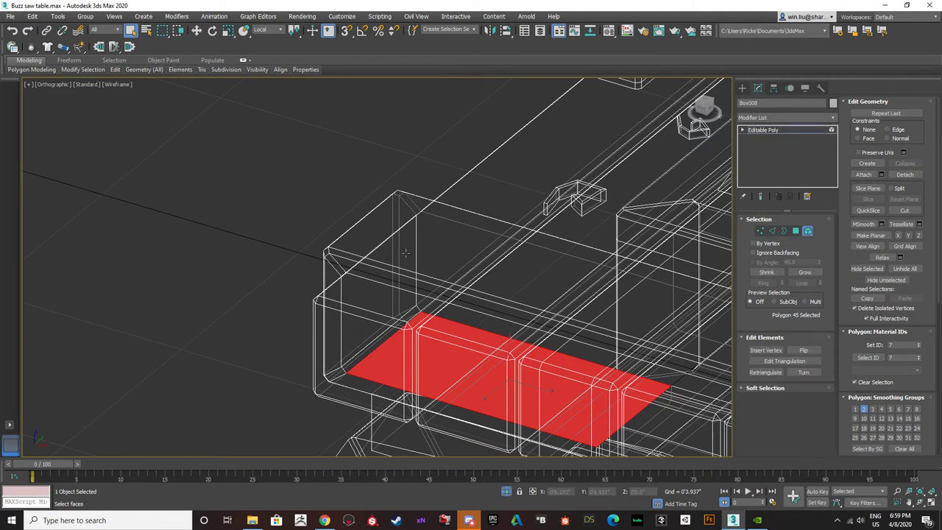
pyautogui.click(807, 230)
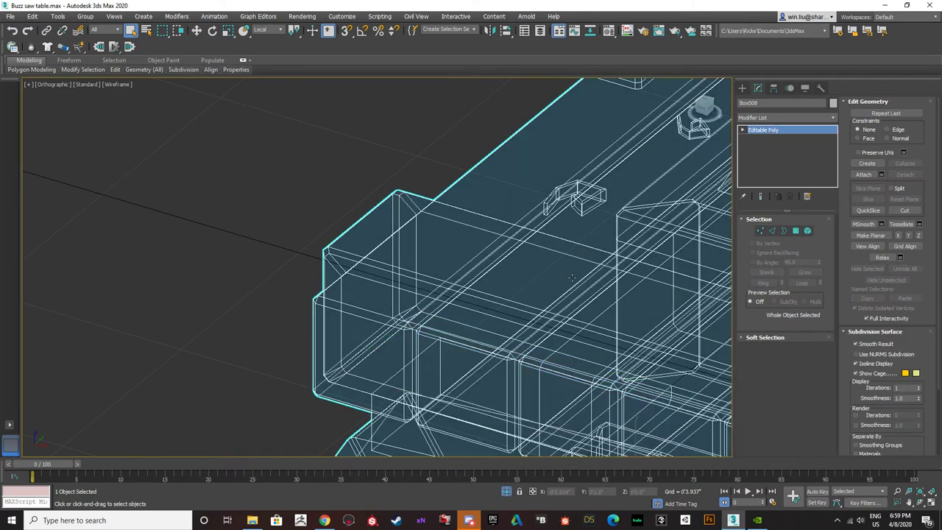
pyautogui.scroll(5, 537, 297)
# - Add an Unwrap UVW modifier, open the UV editor and bring the crossbeam's shells into view
pyautogui.click(835, 119)
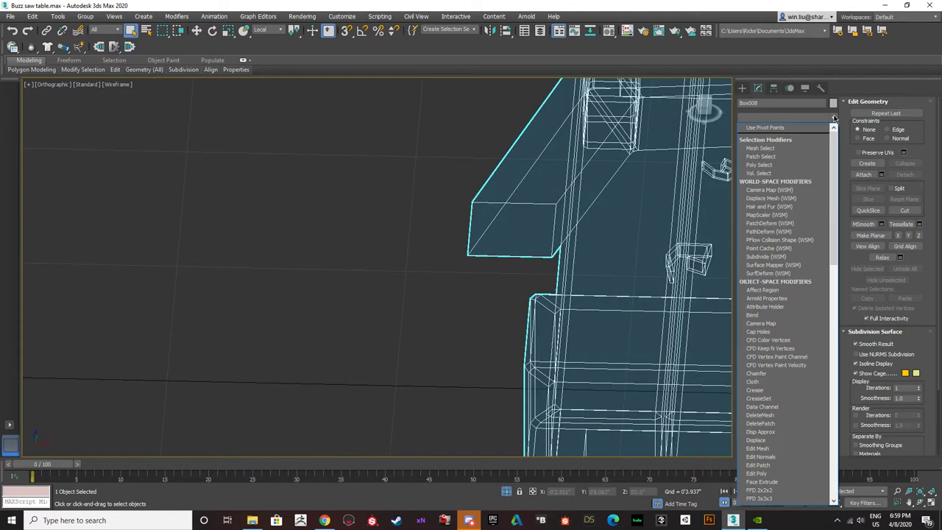
pyautogui.write('u')
pyautogui.press('Return')
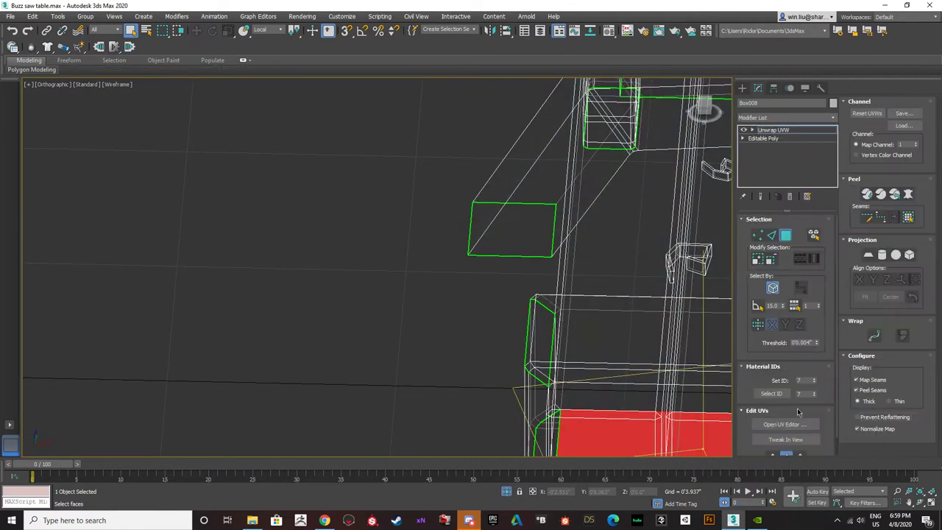
pyautogui.click(785, 425)
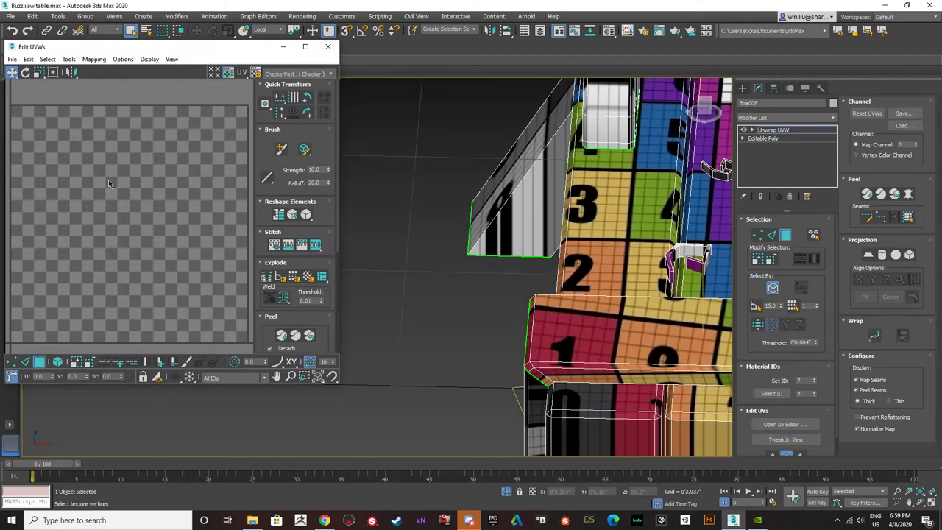
pyautogui.scroll(-5, 149, 216)
pyautogui.scroll(6, 26, 214)
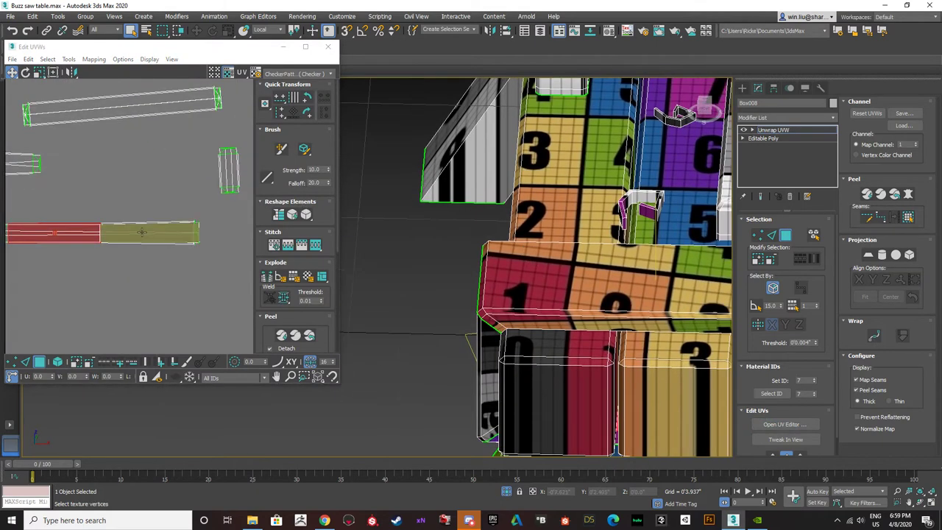
# - Turn on element selection and select the crossbeam's whole long shell in the UV layout
pyautogui.click(58, 361)
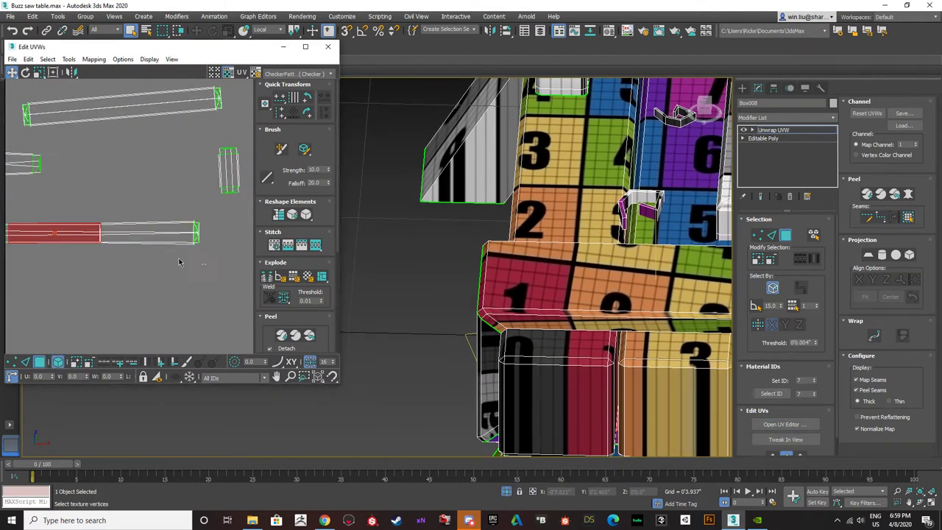
pyautogui.moveTo(174, 261); pyautogui.dragTo(6, 206)
pyautogui.moveTo(27, 214); pyautogui.dragTo(83, 224, button='middle')
pyautogui.click(94, 194)
pyautogui.click(101, 247)
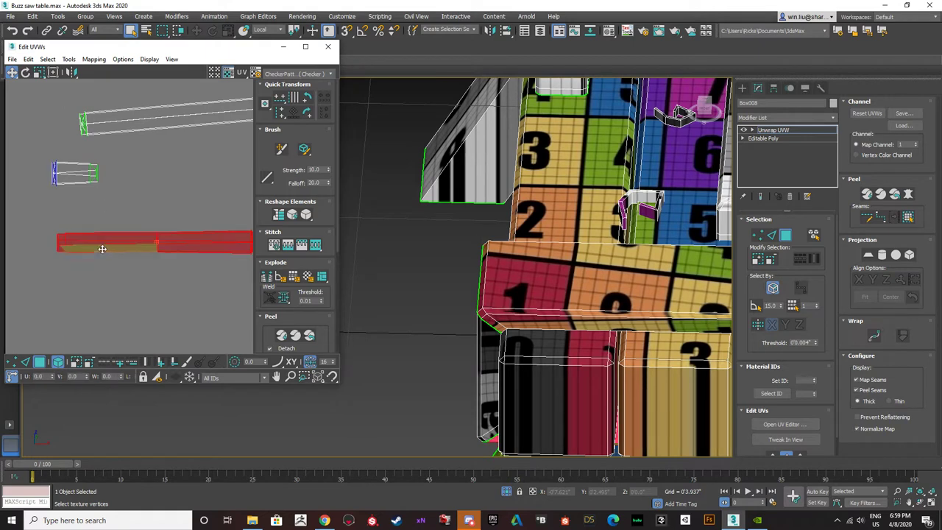
pyautogui.moveTo(183, 279); pyautogui.dragTo(166, 271, button='middle')
# - Turn off element selection, pull one inner polygon down from the crossbeam's long shell and locate it on the model in wireframe
pyautogui.click(56, 363)
pyautogui.click(126, 302)
pyautogui.moveTo(95, 237); pyautogui.dragTo(97, 270)
pyautogui.moveTo(573, 352); pyautogui.dragTo(487, 282, button='middle')
pyautogui.press('F3')
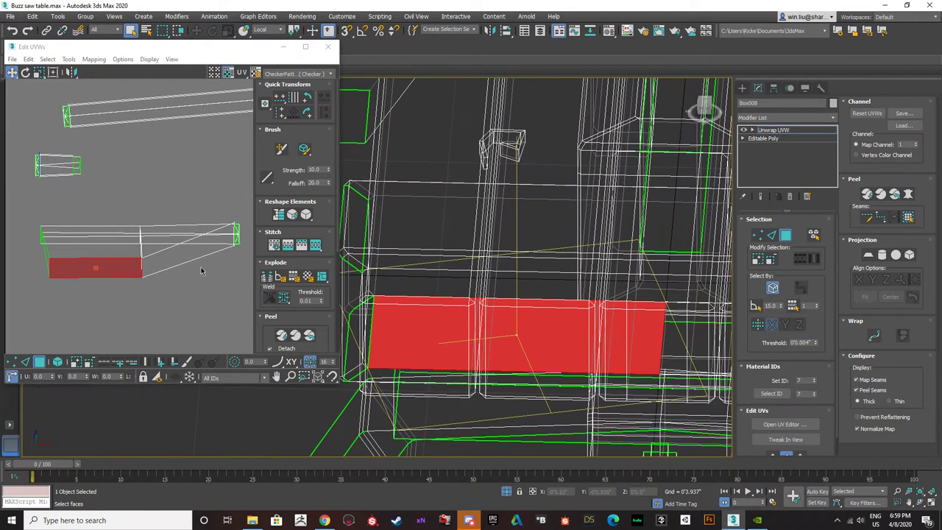
# - Pull the long shell's other overlapping polygons apart in the UV layout to identify each one on the beam
pyautogui.moveTo(168, 260); pyautogui.dragTo(175, 274)
pyautogui.scroll(-2, 174, 273)
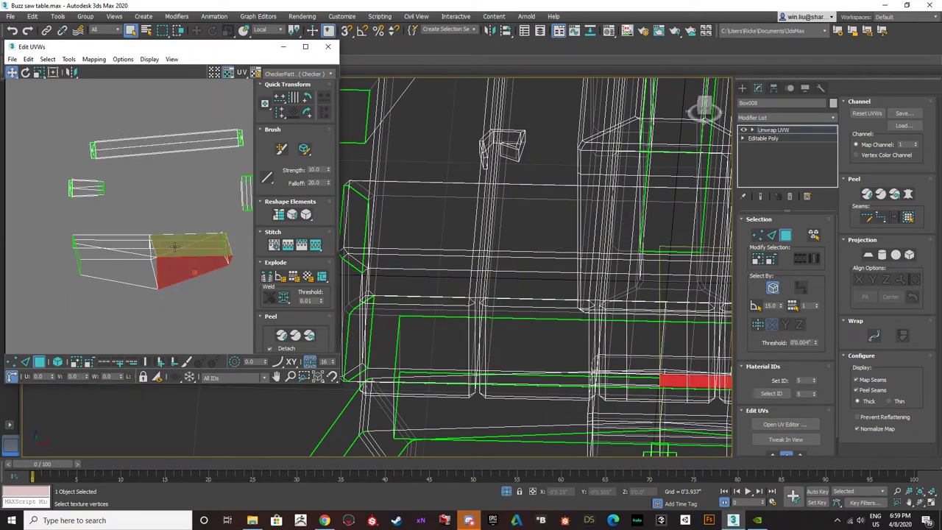
pyautogui.click(170, 237)
pyautogui.moveTo(526, 295)
pyautogui.mouseDown(button='middle')
pyautogui.moveTo(429, 246)
pyautogui.moveTo(527, 299)
pyautogui.moveTo(523, 250)
pyautogui.moveTo(520, 304)
pyautogui.mouseUp(button='middle')
pyautogui.scroll(-2, 429, 246)
pyautogui.click(120, 268)
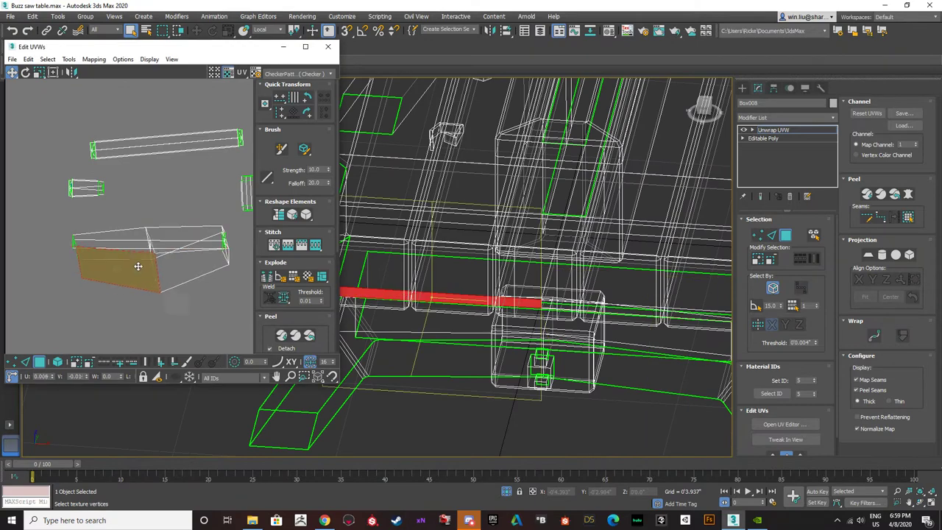
# - Examine the selected face between the crossbeam and the front blocks in wireframe and shaded view
pyautogui.moveTo(405, 294); pyautogui.dragTo(503, 315, button='middle')
pyautogui.moveTo(504, 314)
pyautogui.keyDown('alt'); pyautogui.mouseDown(button='middle')
pyautogui.moveTo(478, 284)
pyautogui.moveTo(455, 310)
pyautogui.moveTo(480, 295)
pyautogui.moveTo(596, 323)
pyautogui.moveTo(460, 265)
pyautogui.moveTo(471, 260)
pyautogui.mouseUp(button='middle'); pyautogui.keyUp('alt')
pyautogui.click(454, 311)
pyautogui.click(455, 310)
pyautogui.click(455, 310)
pyautogui.press('F3')
pyautogui.scroll(10, 484, 267)
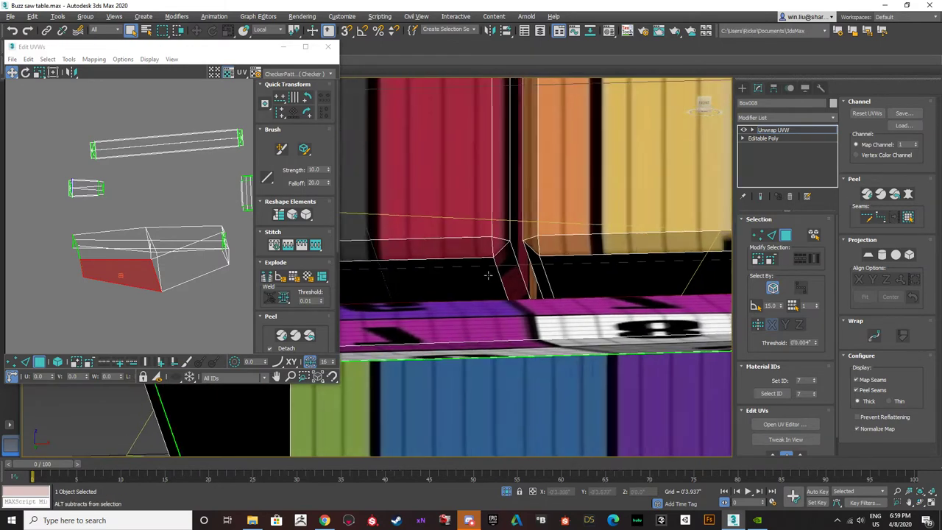
pyautogui.scroll(-8, 485, 288)
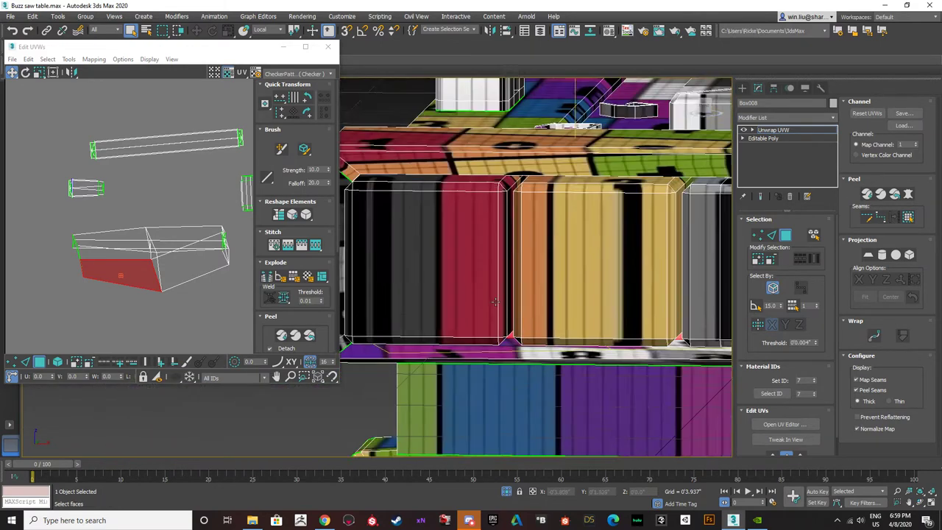
pyautogui.keyDown('alt'); pyautogui.moveTo(517, 317); pyautogui.dragTo(520, 312, button='middle'); pyautogui.keyUp('alt')
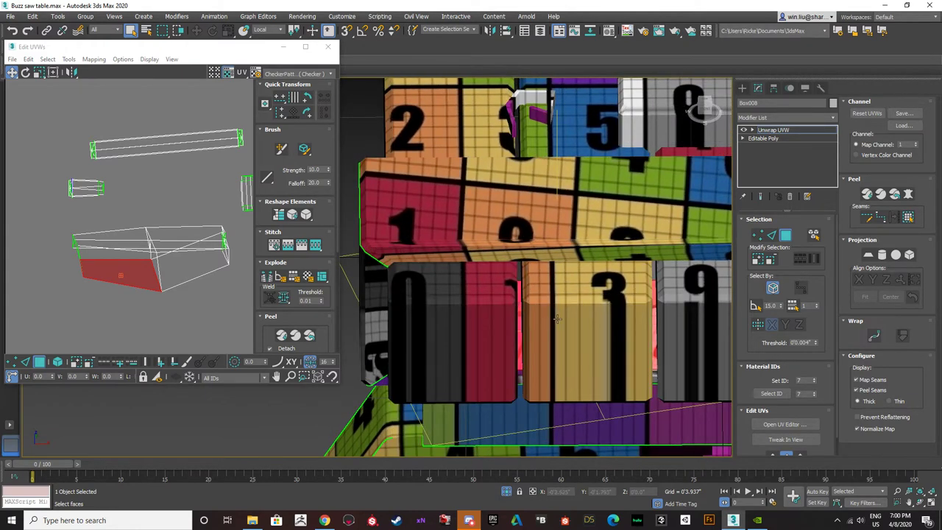
# - Inspect the gaps between the front blocks from several angles and find the visible face's matching UV shell
pyautogui.keyDown('alt'); pyautogui.moveTo(517, 305); pyautogui.dragTo(551, 346, button='middle'); pyautogui.keyUp('alt')
pyautogui.scroll(6, 521, 358)
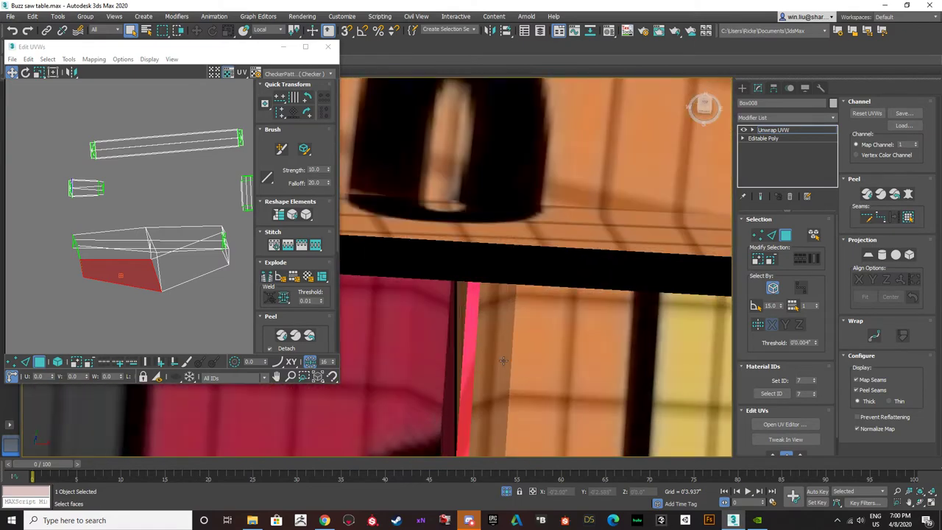
pyautogui.scroll(-4, 455, 350)
pyautogui.scroll(-4, 455, 351)
pyautogui.keyDown('alt'); pyautogui.moveTo(455, 351); pyautogui.dragTo(469, 311, button='middle'); pyautogui.keyUp('alt')
pyautogui.scroll(3, 449, 292)
pyautogui.scroll(2, 468, 311)
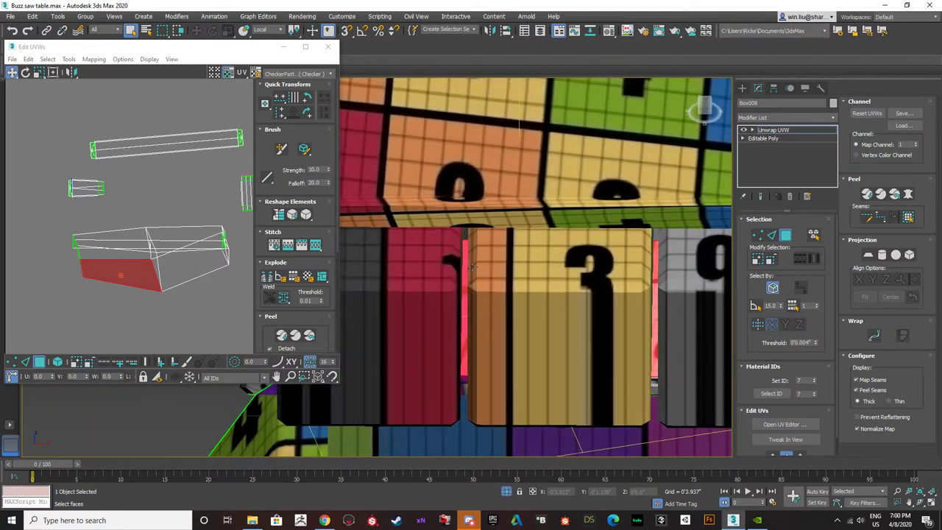
pyautogui.scroll(3, 462, 266)
pyautogui.scroll(-5, 462, 267)
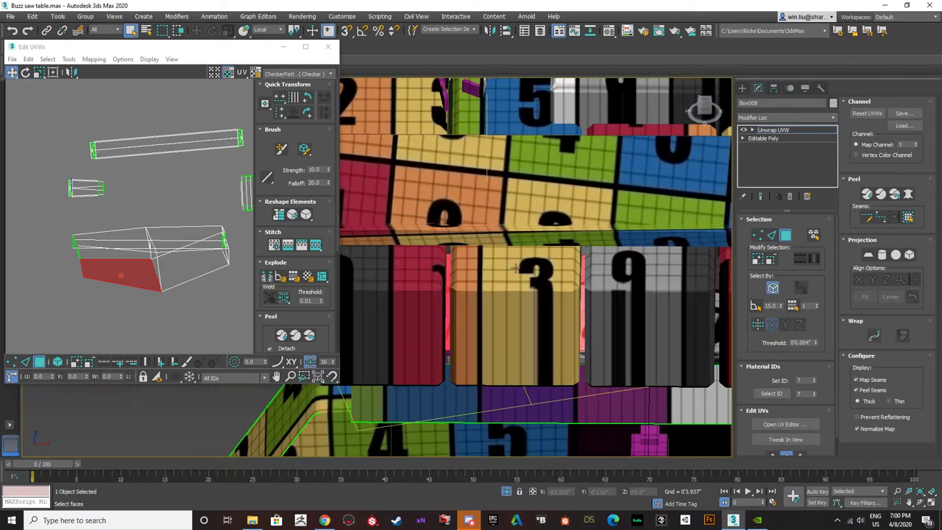
pyautogui.keyDown('alt'); pyautogui.moveTo(462, 267); pyautogui.dragTo(492, 248, button='middle'); pyautogui.keyUp('alt')
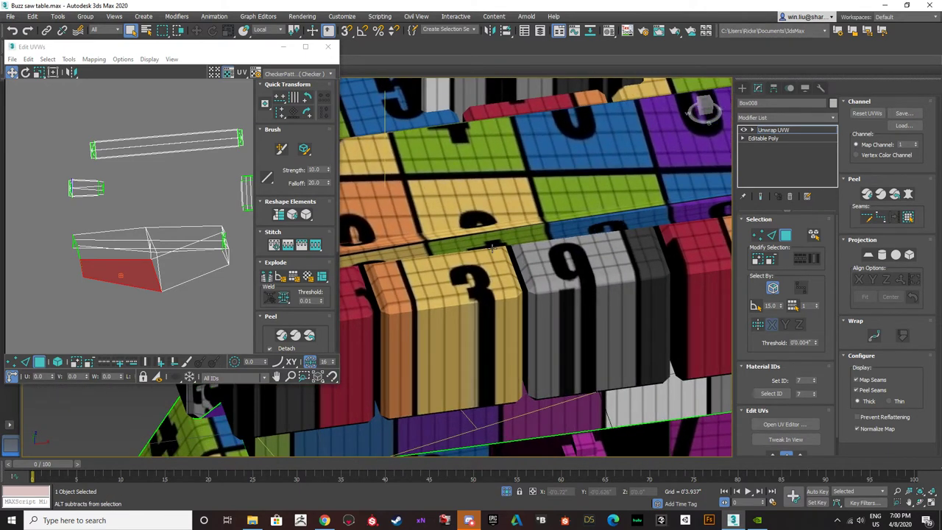
pyautogui.keyDown('alt'); pyautogui.moveTo(491, 248); pyautogui.dragTo(510, 289, button='middle'); pyautogui.keyUp('alt')
pyautogui.scroll(3, 482, 284)
pyautogui.click(476, 290)
pyautogui.scroll(-3, 477, 296)
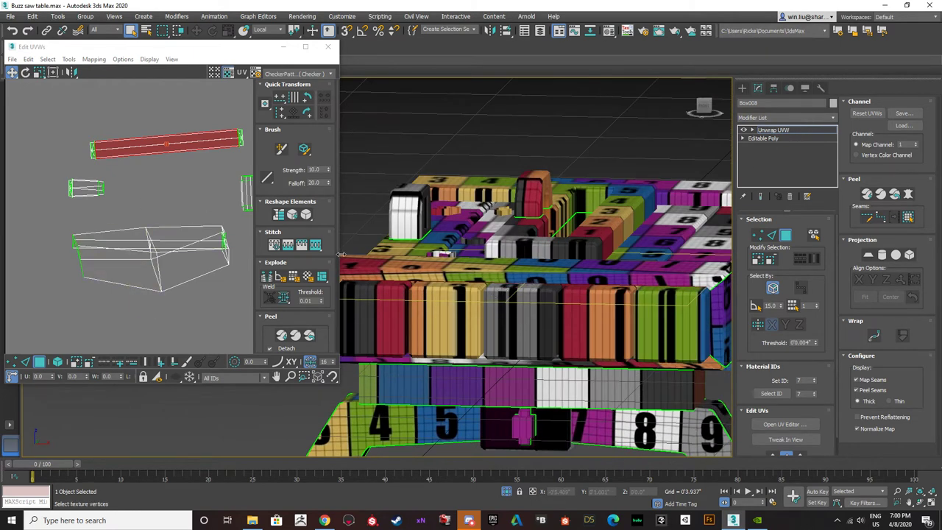
pyautogui.click(782, 424)
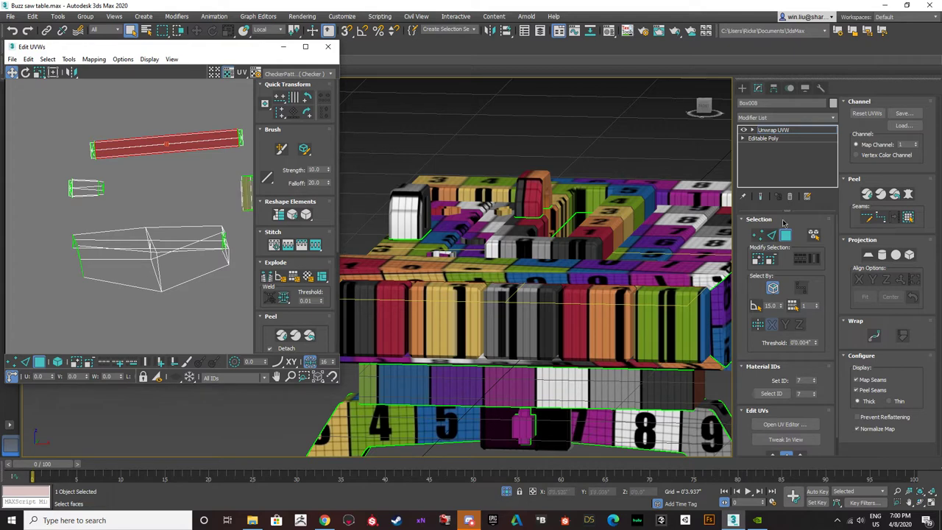
pyautogui.click(330, 47)
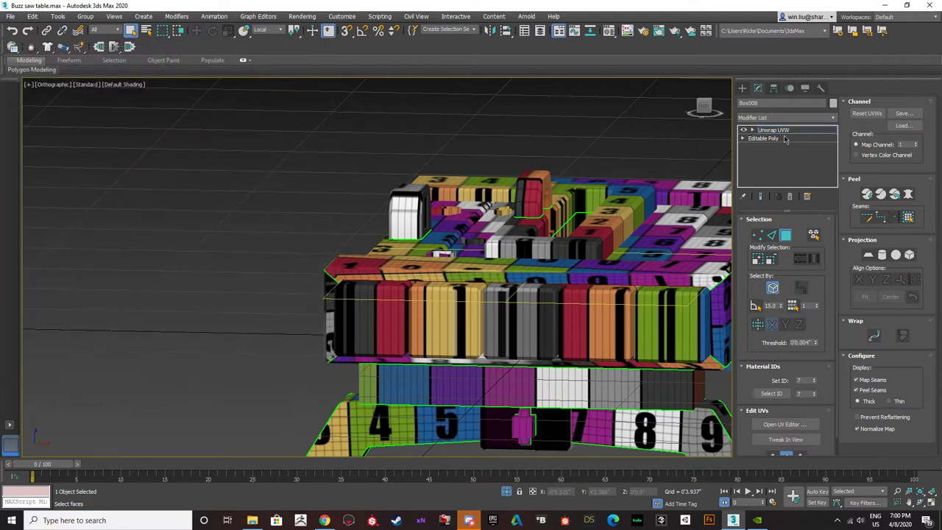
pyautogui.rightClick(776, 163)
pyautogui.click(755, 166)
pyautogui.click(835, 119)
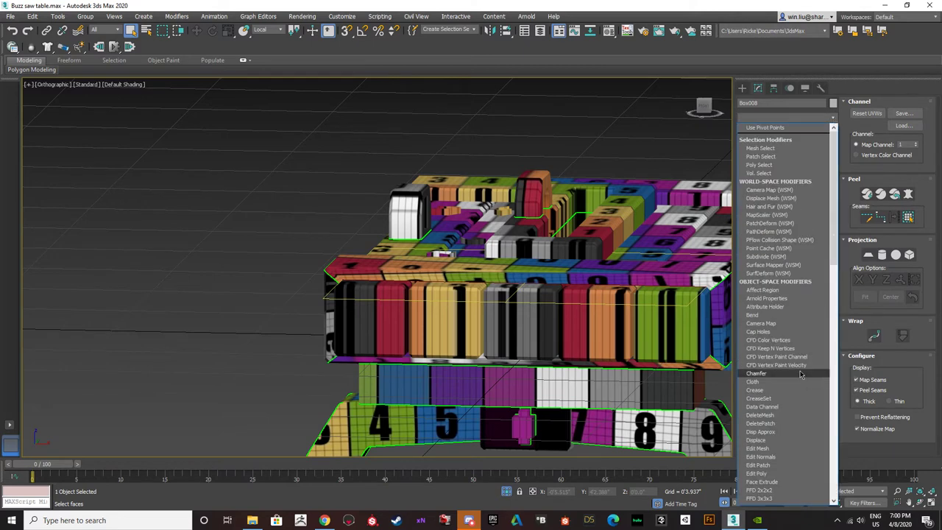
pyautogui.click(539, 156)
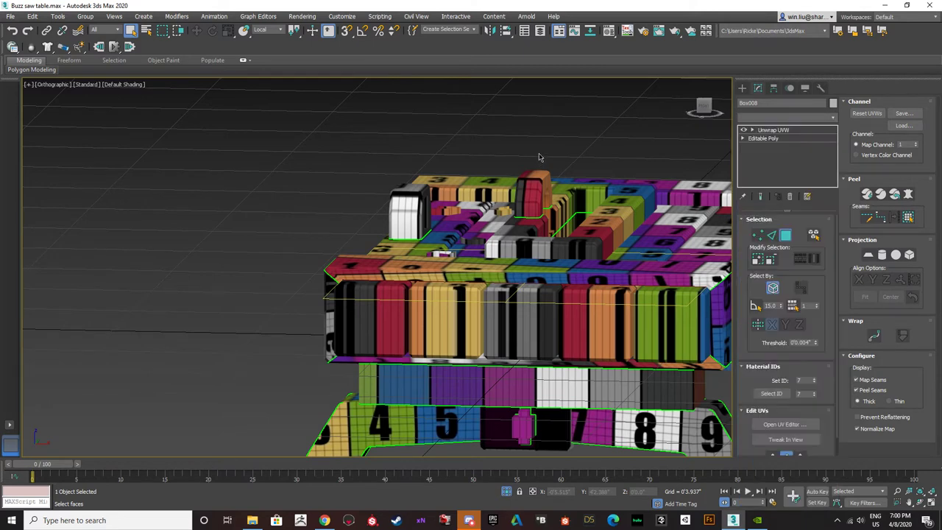
pyautogui.click(784, 425)
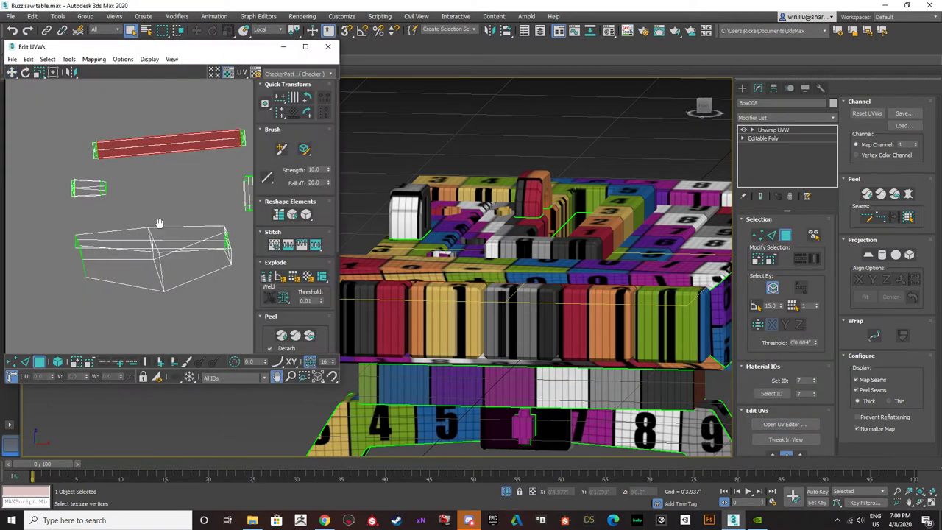
# - Switch to edge selection and select the crossbeam's lengthwise edge loop on the side facing the blocks
pyautogui.scroll(10, 414, 360)
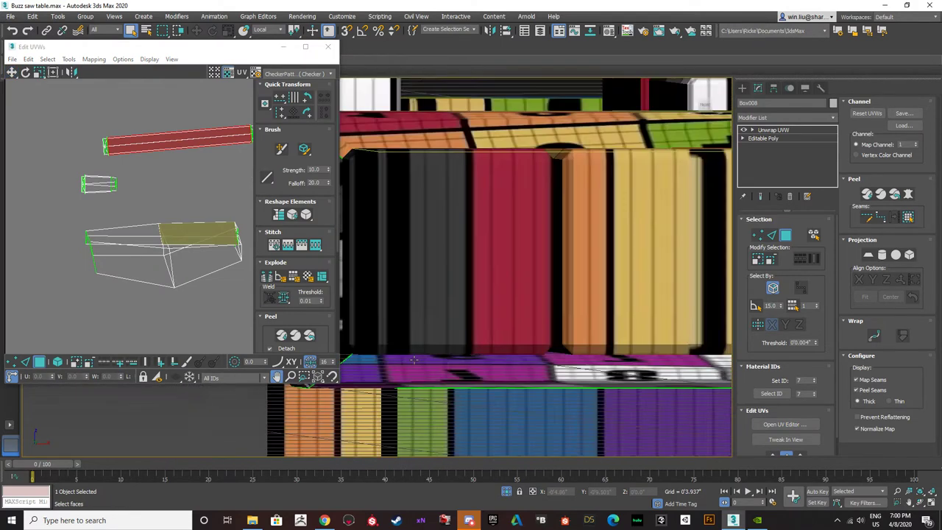
pyautogui.scroll(3, 413, 360)
pyautogui.keyDown('alt'); pyautogui.moveTo(413, 360); pyautogui.dragTo(500, 368, button='middle'); pyautogui.keyUp('alt')
pyautogui.scroll(-2, 467, 249)
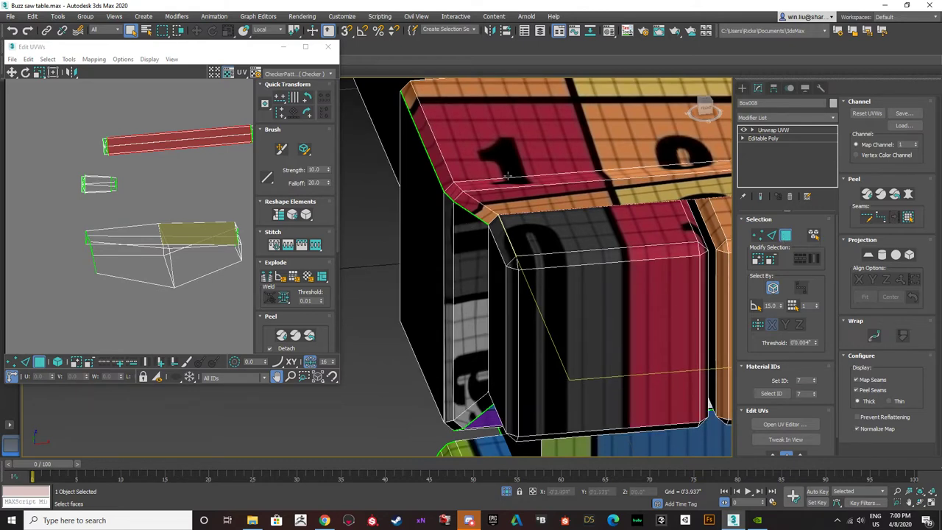
pyautogui.click(770, 235)
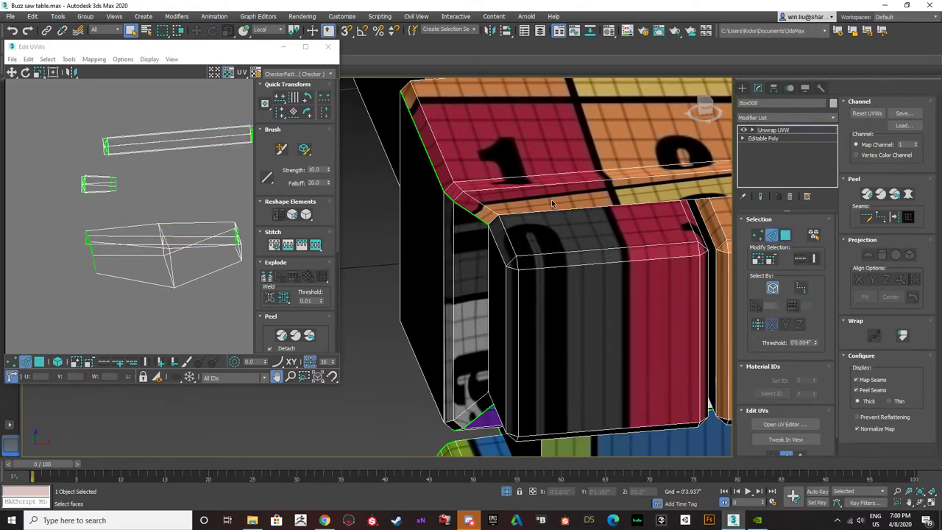
pyautogui.scroll(3, 513, 213)
pyautogui.click(513, 213)
# - Add the matching lengthwise edge loop on the crossbeam's opposite side and break the UVs along both loops
pyautogui.scroll(-5, 513, 214)
pyautogui.keyDown('alt'); pyautogui.moveTo(475, 214); pyautogui.dragTo(360, 207, button='middle'); pyautogui.keyUp('alt')
pyautogui.scroll(5, 514, 269)
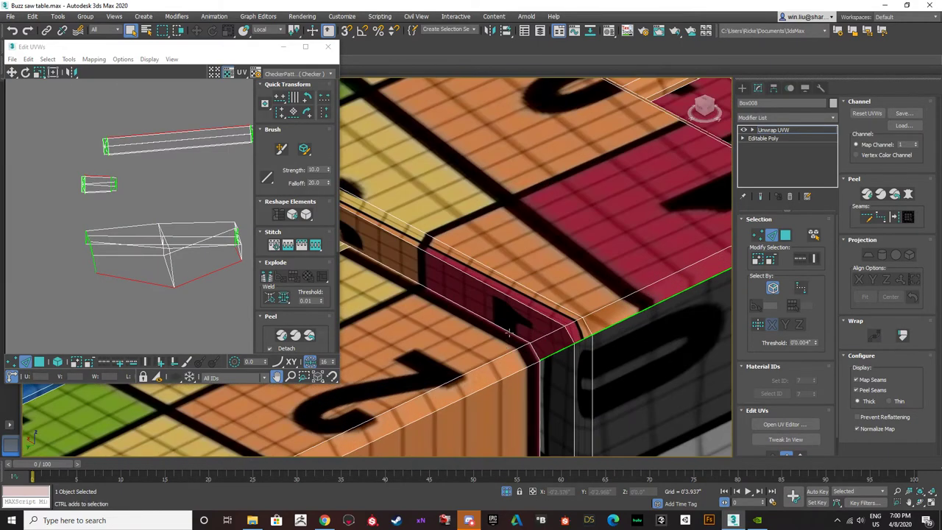
pyautogui.keyDown('ctrl'); pyautogui.doubleClick(510, 330); pyautogui.keyUp('ctrl')
pyautogui.scroll(-2, 454, 315)
pyautogui.rightClick(224, 290)
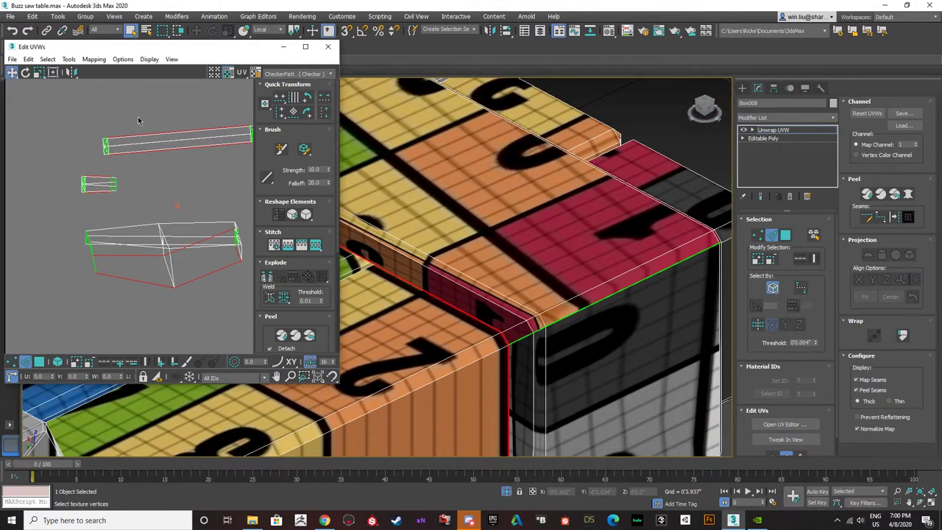
pyautogui.click(269, 277)
pyautogui.moveTo(122, 236); pyautogui.dragTo(114, 208, button='middle')
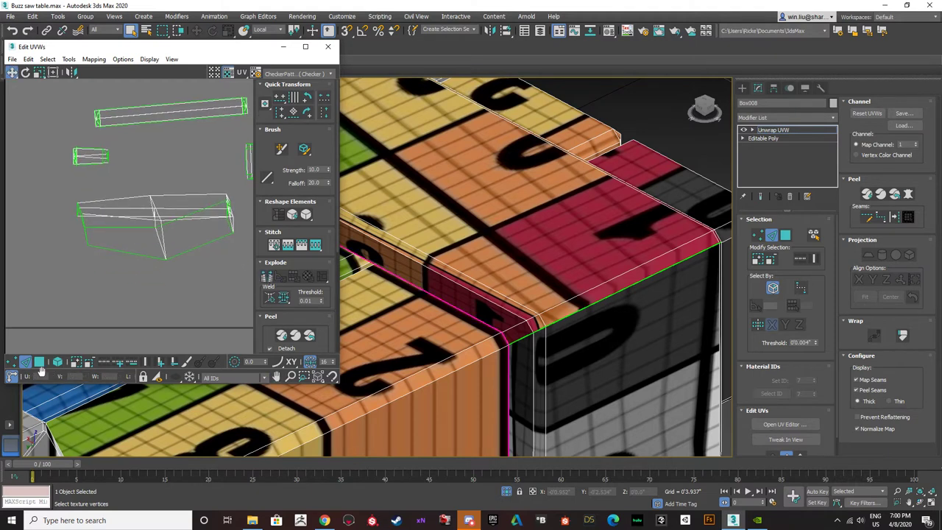
# - Separate the two halves of the crossbeam's split long shell by element and check the detached inner piece in wireframe
pyautogui.click(39, 361)
pyautogui.click(58, 362)
pyautogui.click(137, 227)
pyautogui.scroll(-3, 140, 241)
pyautogui.moveTo(141, 246); pyautogui.dragTo(49, 229)
pyautogui.click(131, 242)
pyautogui.scroll(-8, 513, 280)
pyautogui.press('F3')
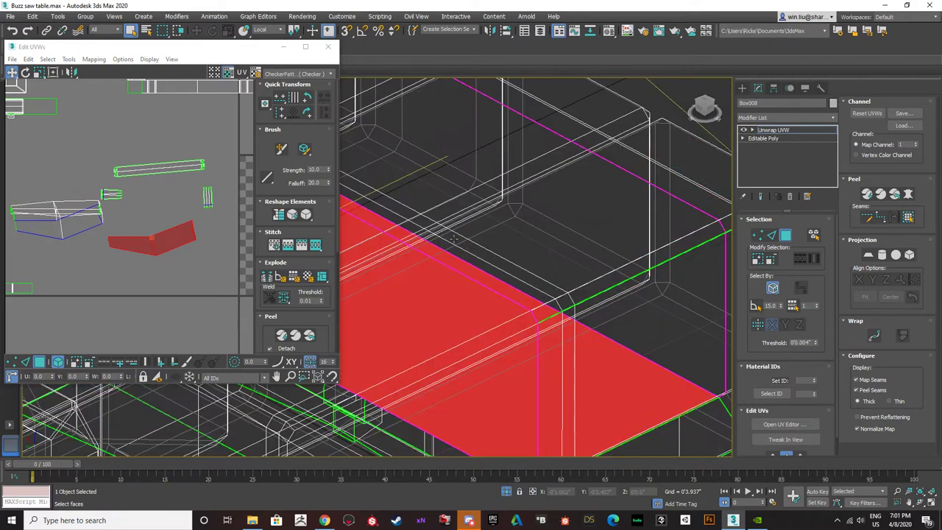
pyautogui.scroll(4, 514, 280)
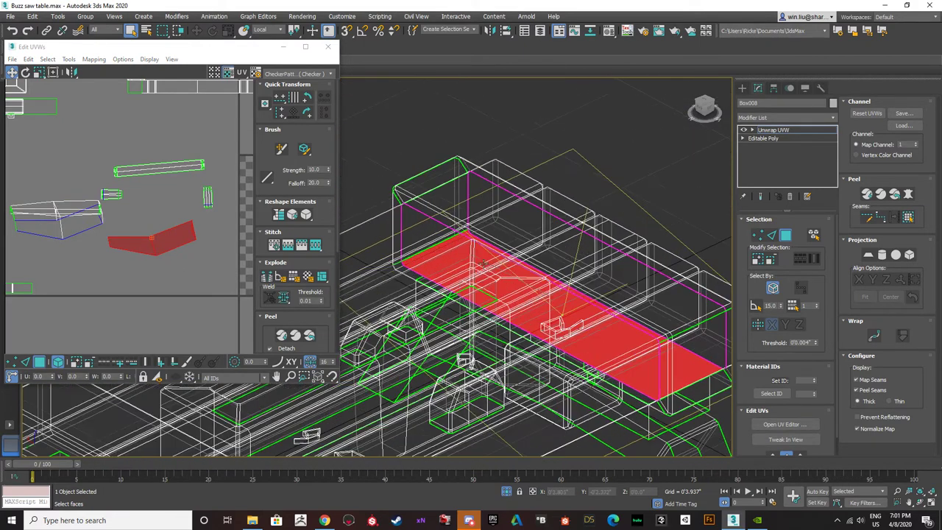
# - Move the overlapping pieces of the long strip and both short end shells apart in the UV layout
pyautogui.moveTo(162, 166); pyautogui.dragTo(196, 135)
pyautogui.click(170, 168)
pyautogui.moveTo(177, 174); pyautogui.dragTo(203, 179, button='middle')
pyautogui.moveTo(140, 199); pyautogui.dragTo(179, 203)
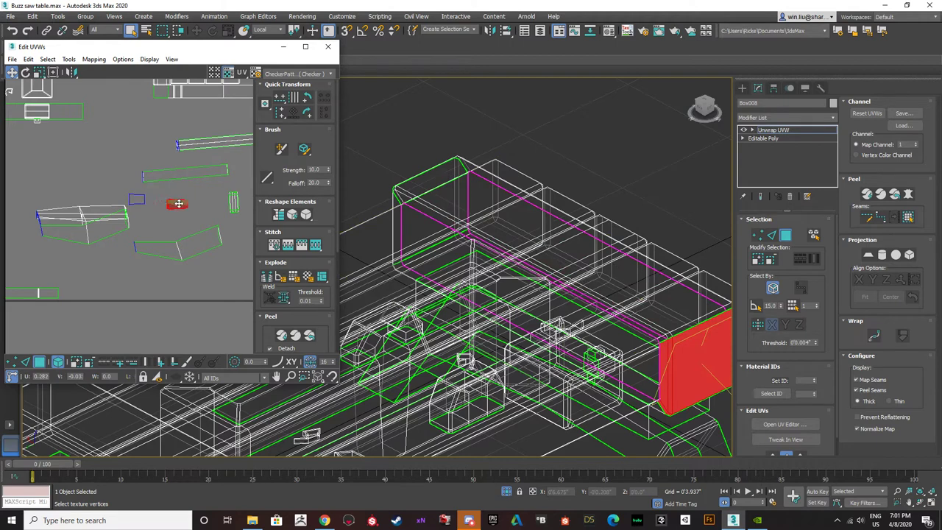
pyautogui.click(233, 203)
pyautogui.moveTo(215, 214); pyautogui.dragTo(197, 216, button='middle')
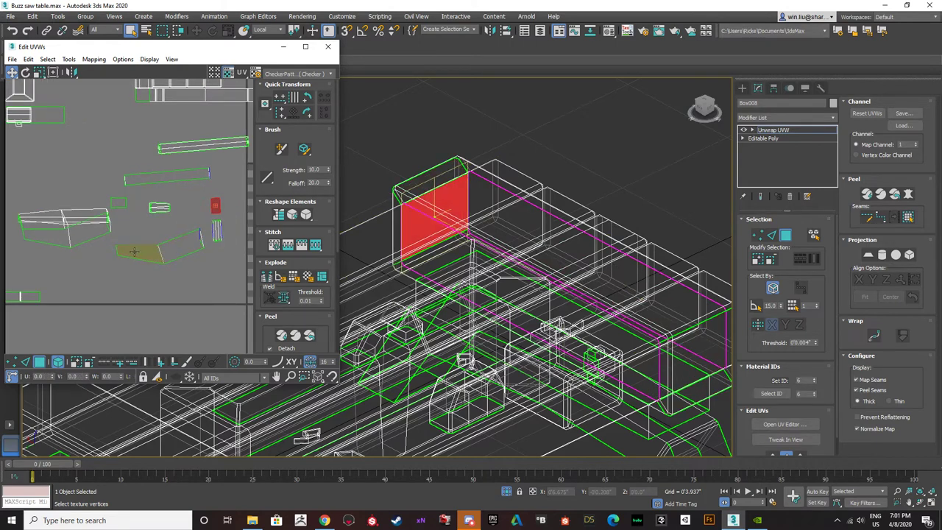
# - Relax the crossbeam's upper long UV shell by polygon angles with 100 iterations and an amount of 1.0
pyautogui.scroll(2, 168, 225)
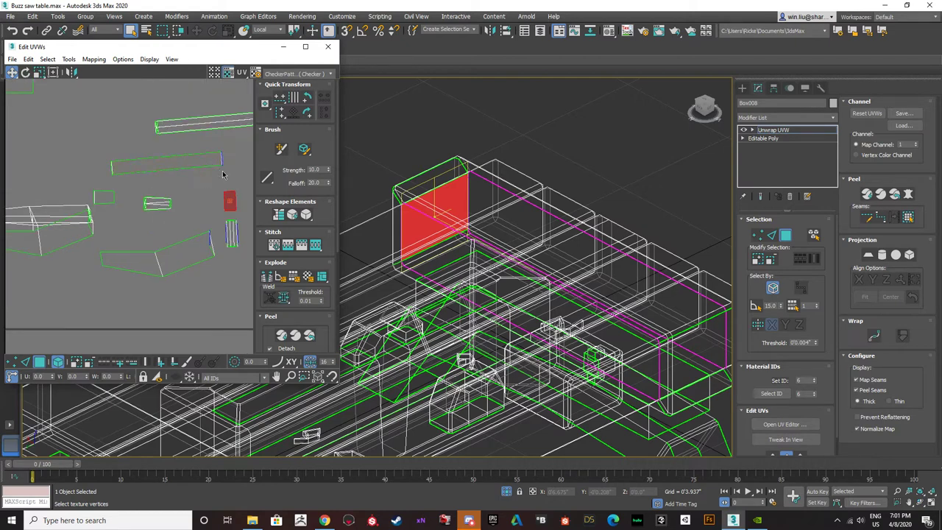
pyautogui.click(168, 164)
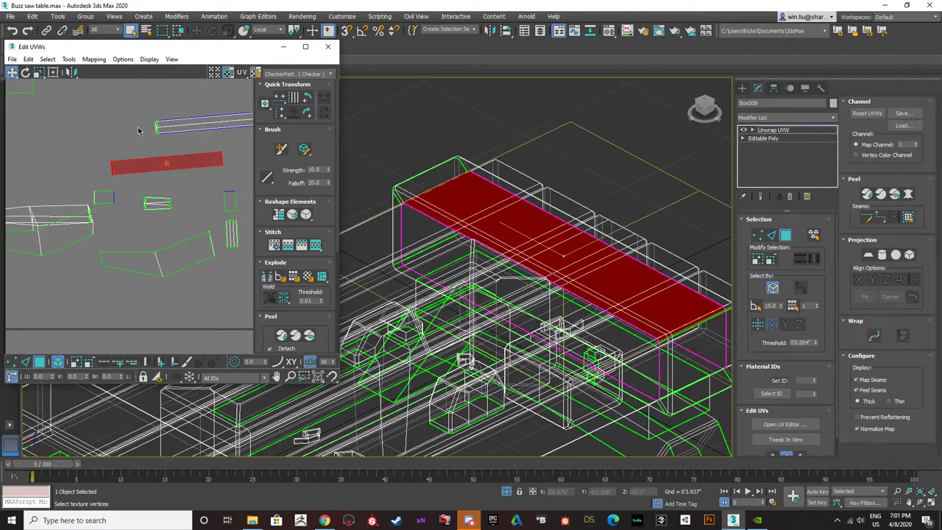
pyautogui.click(68, 59)
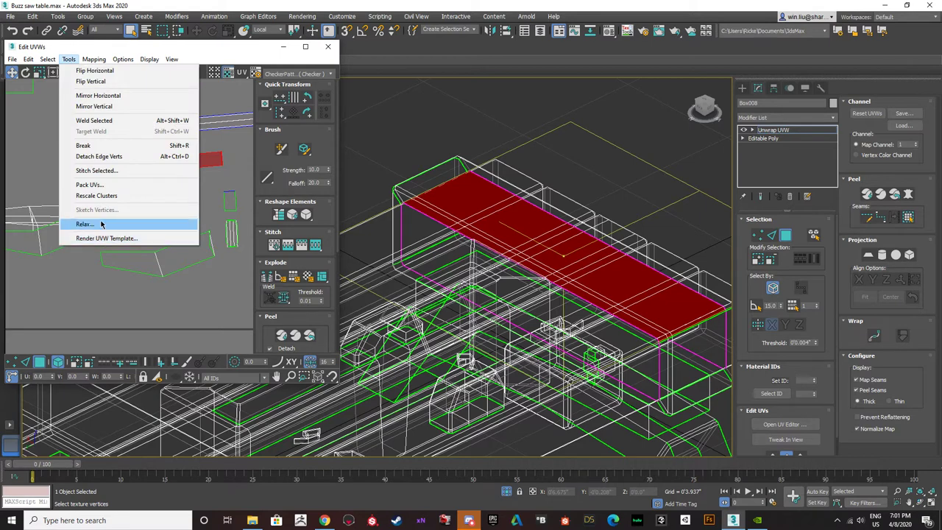
pyautogui.click(102, 224)
pyautogui.moveTo(242, 183); pyautogui.dragTo(434, 157)
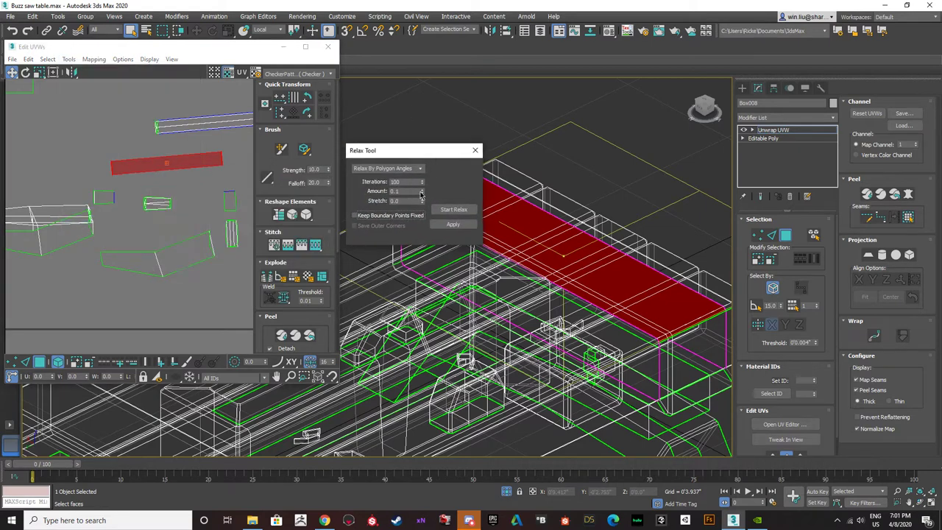
pyautogui.click(453, 209)
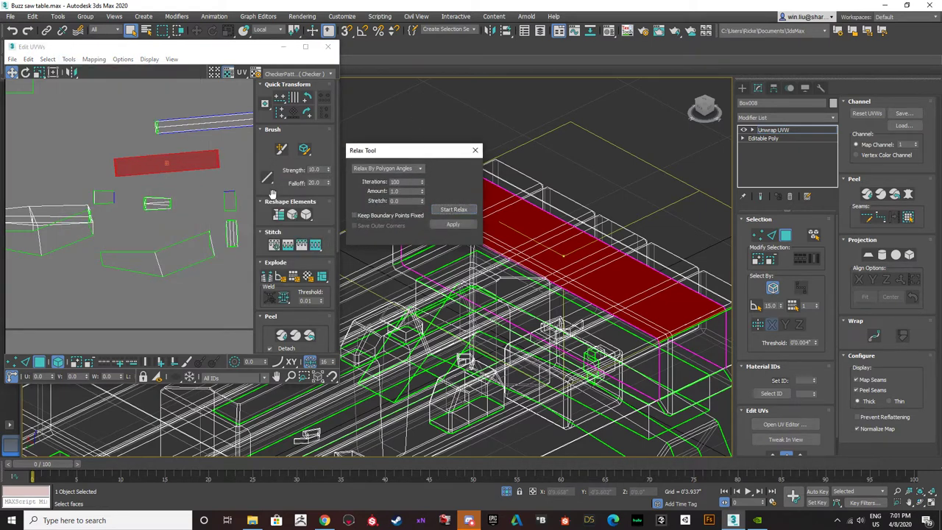
# - Relax both square end shells and the lower two-piece long shell with the same polygon-angle settings
pyautogui.click(230, 202)
pyautogui.click(442, 209)
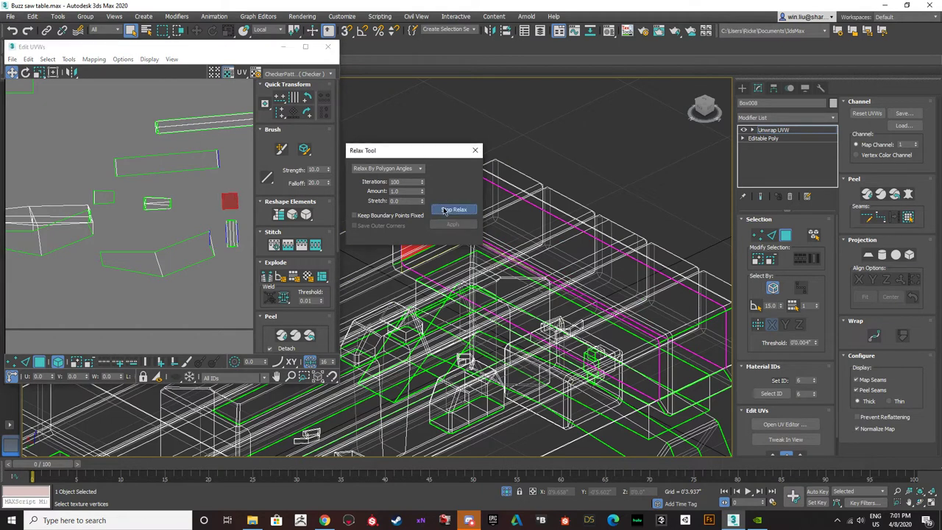
pyautogui.click(442, 209)
pyautogui.click(203, 261)
pyautogui.click(469, 213)
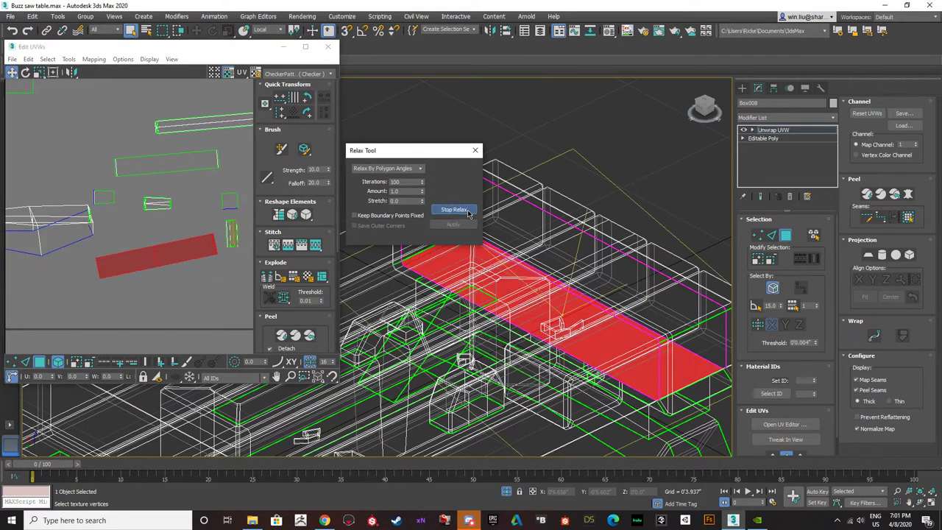
pyautogui.click(469, 212)
pyautogui.click(107, 203)
pyautogui.click(441, 210)
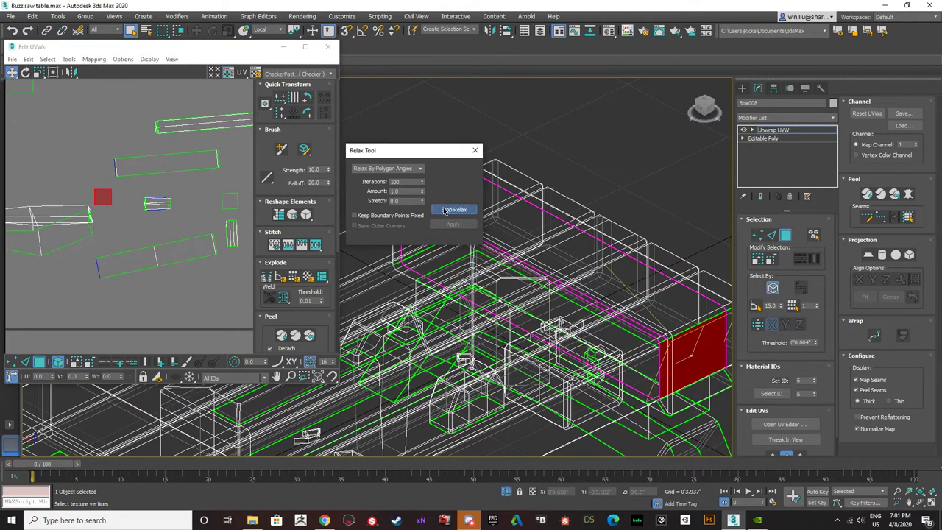
pyautogui.click(114, 255)
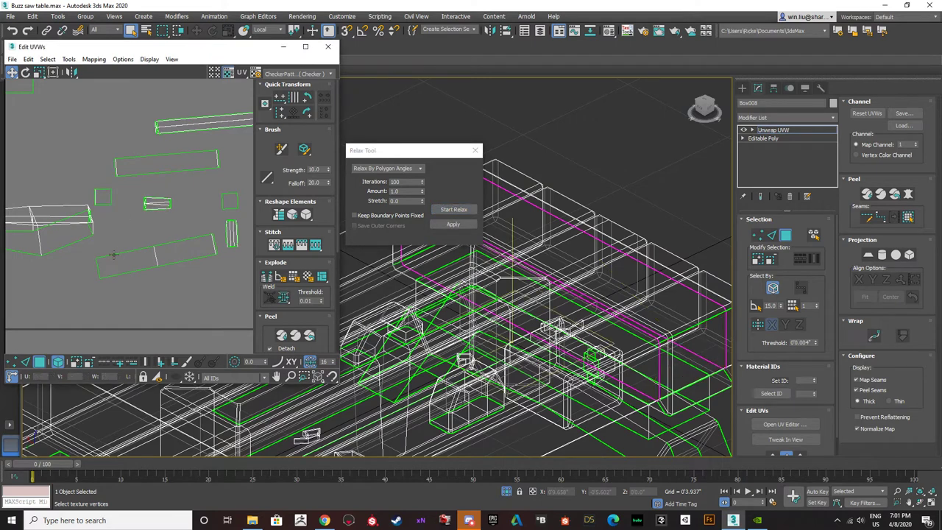
# - Move the two relaxed long shells and both square shells close together in the open space below the other crossbeam pieces
pyautogui.click(141, 174)
pyautogui.scroll(-3, 134, 203)
pyautogui.click(151, 229)
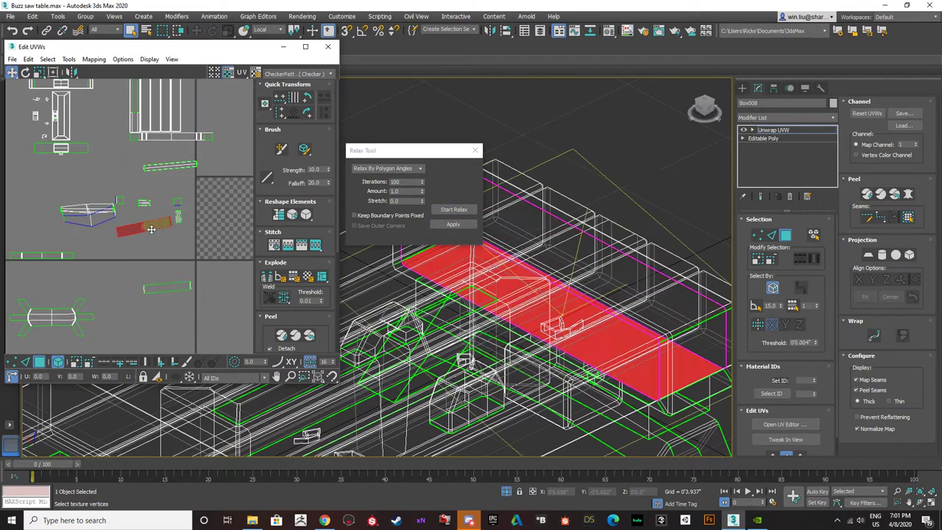
pyautogui.moveTo(151, 230); pyautogui.dragTo(178, 265)
pyautogui.moveTo(178, 201); pyautogui.dragTo(152, 261)
pyautogui.moveTo(120, 200); pyautogui.dragTo(179, 235)
pyautogui.scroll(3, 153, 250)
pyautogui.click(87, 284)
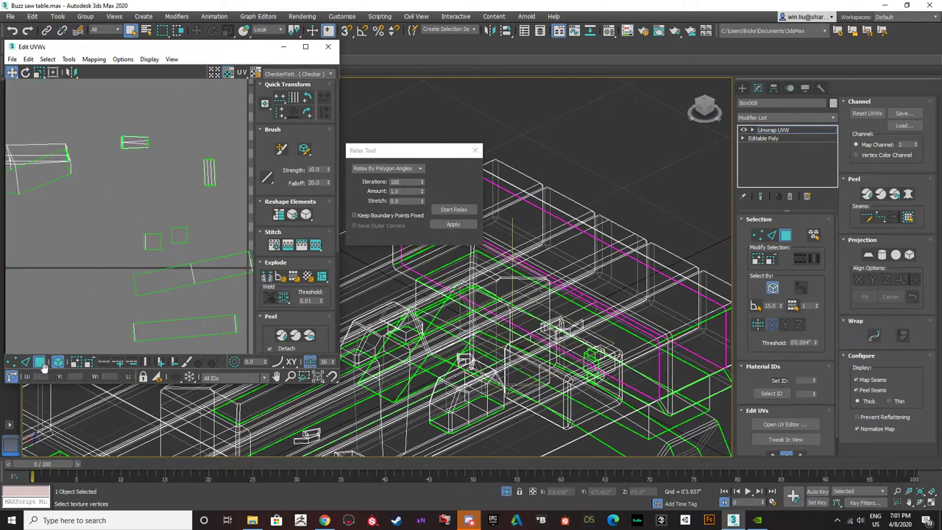
# - Stitch the first square end shell to the two-piece long shell along their shared end edge using Stitch: Custom
pyautogui.press('2')
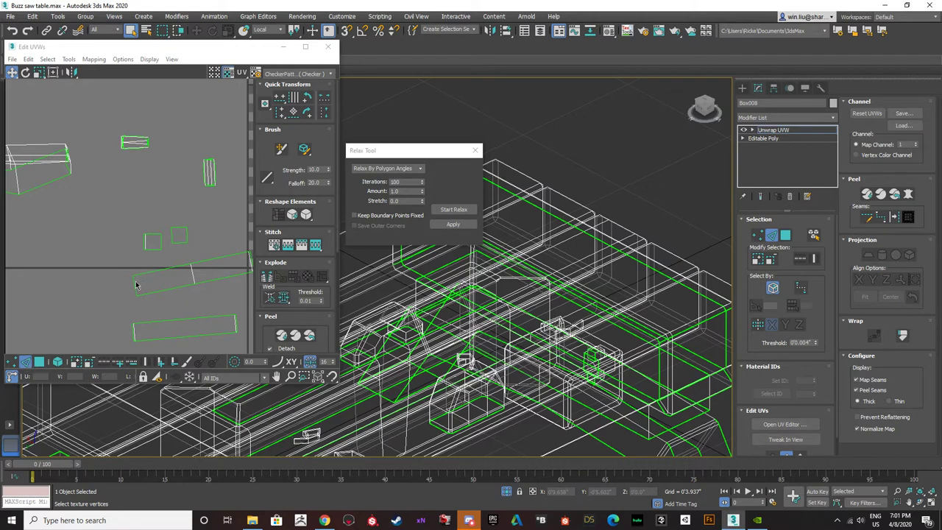
pyautogui.scroll(3, 145, 242)
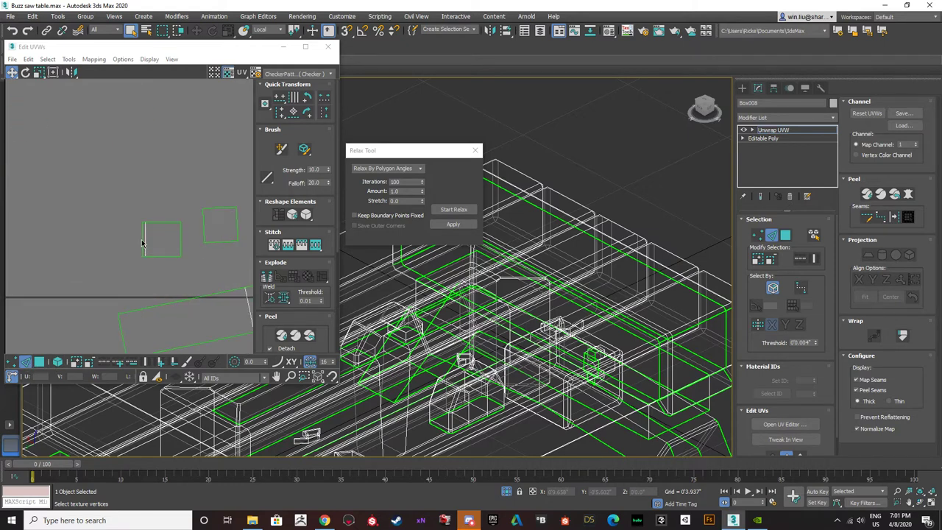
pyautogui.click(145, 243)
pyautogui.scroll(-2, 118, 269)
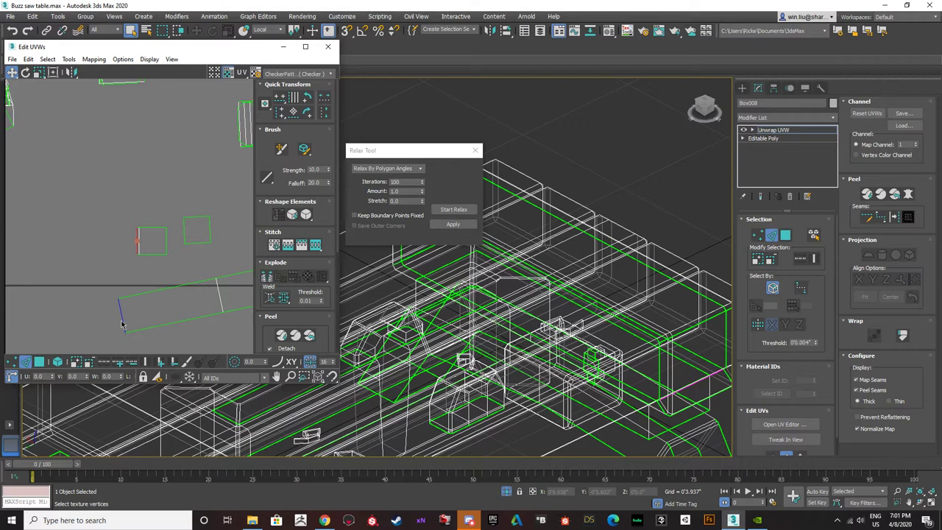
pyautogui.scroll(-1, 135, 287)
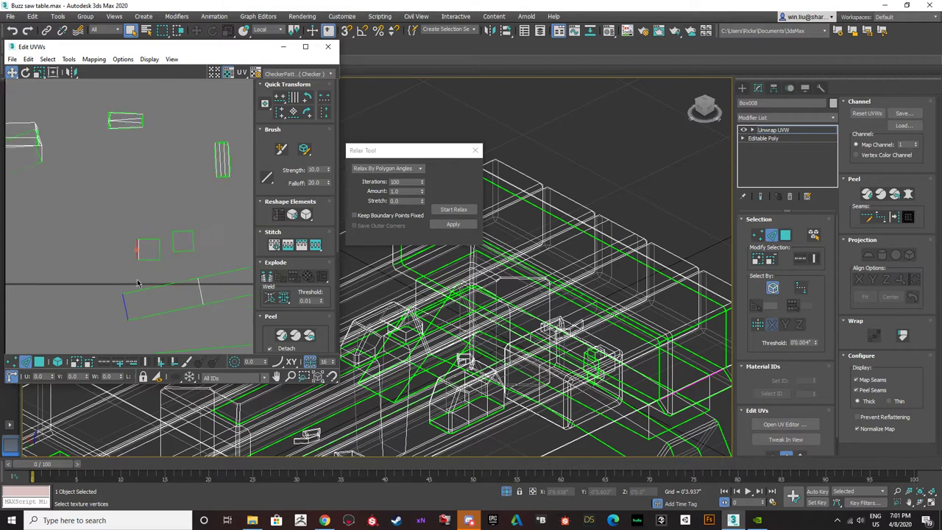
pyautogui.moveTo(135, 291); pyautogui.dragTo(85, 302, button='middle')
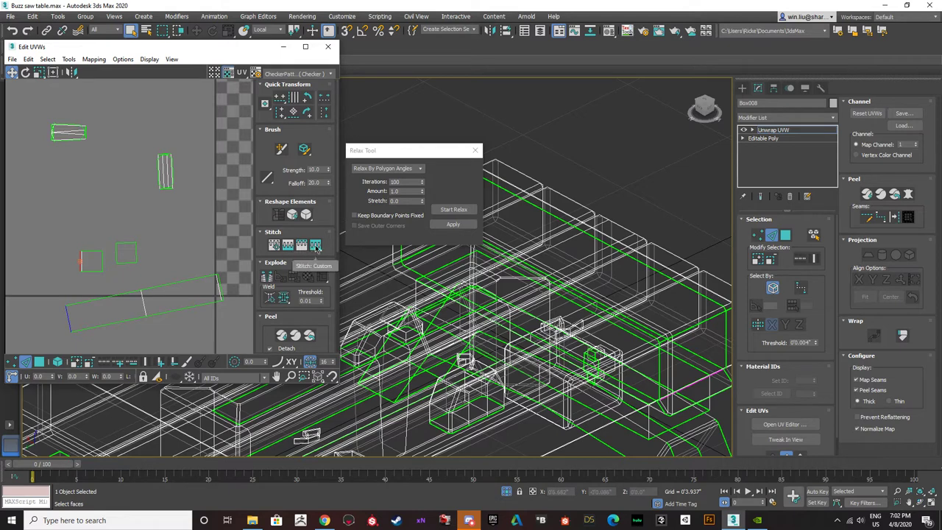
pyautogui.click(315, 247)
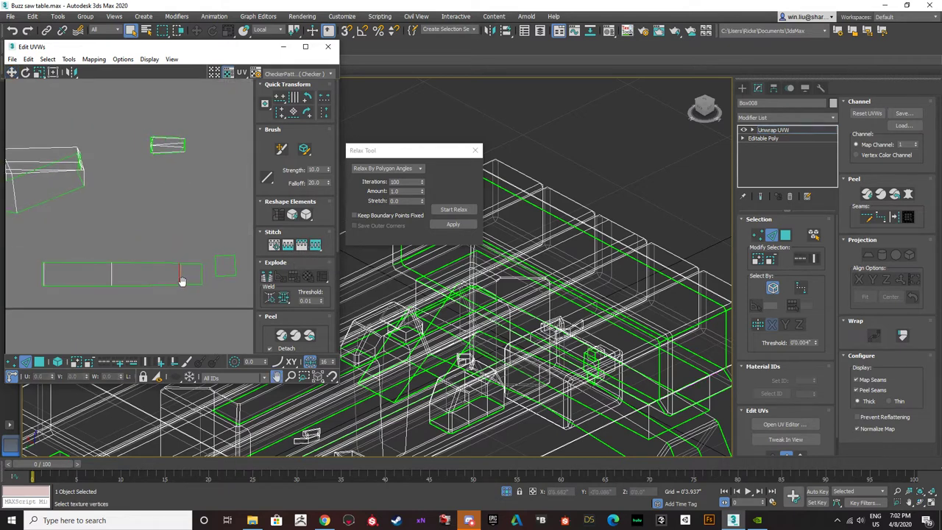
# - Stitch the second square shell and the remaining long shell onto the ends of the strip, forming one continuous strip
pyautogui.scroll(6, 191, 261)
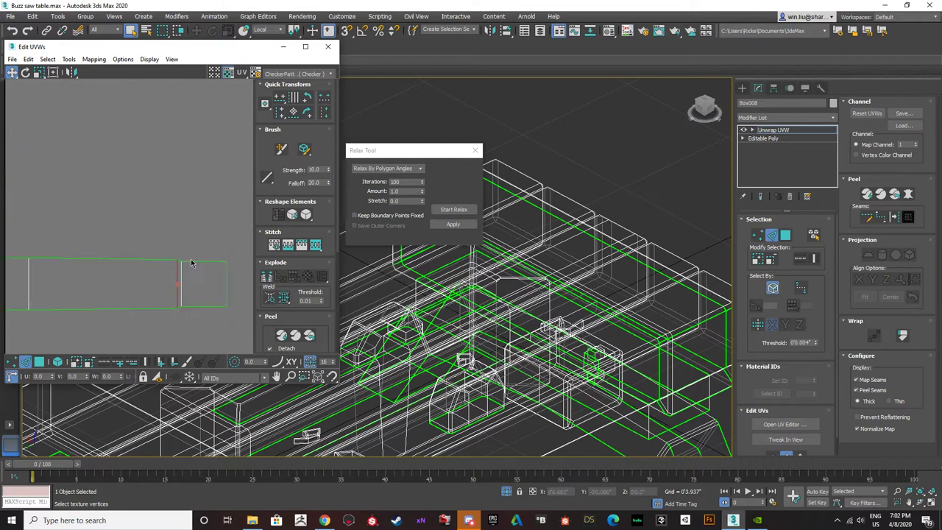
pyautogui.scroll(-7, 193, 262)
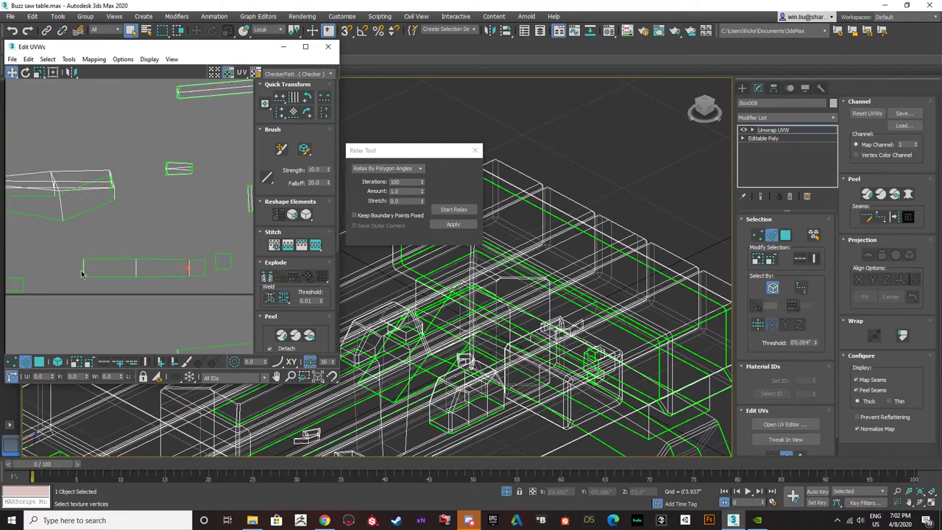
pyautogui.scroll(2, 81, 274)
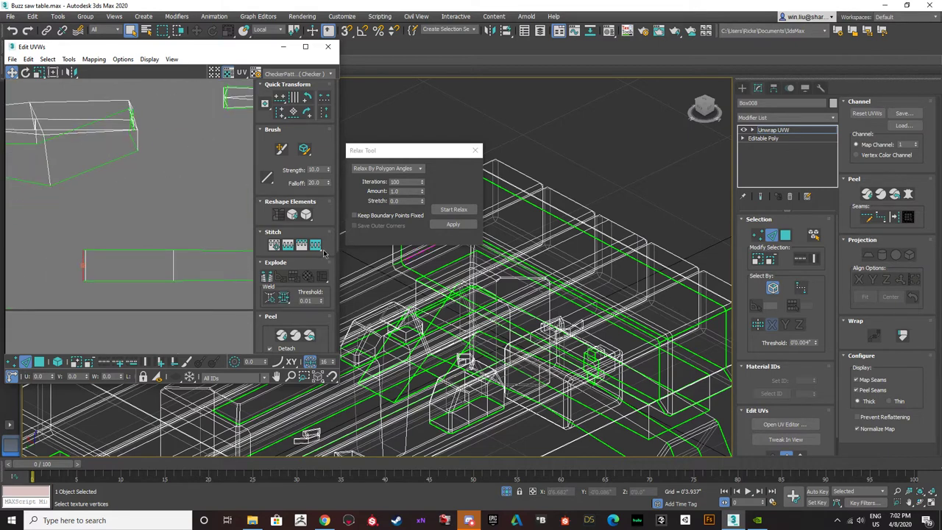
pyautogui.scroll(-2, 65, 252)
pyautogui.scroll(2, 149, 273)
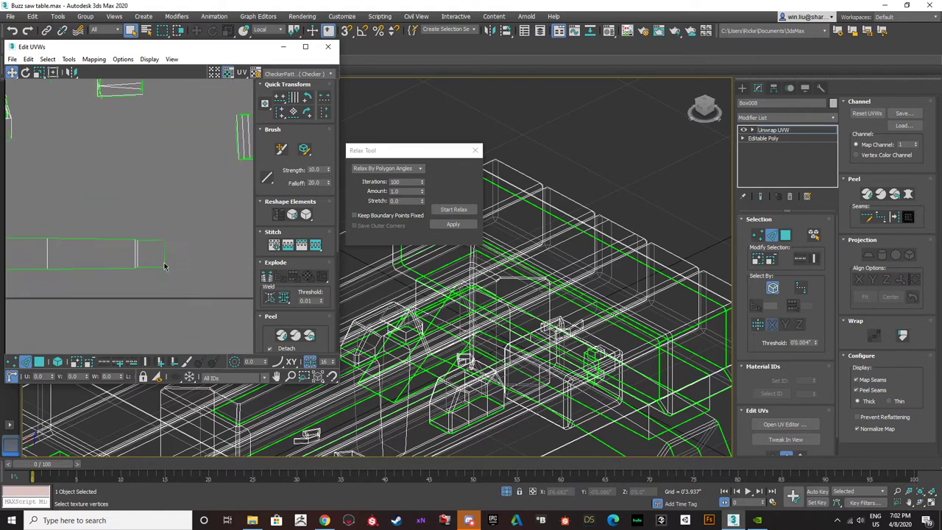
pyautogui.scroll(-2, 156, 261)
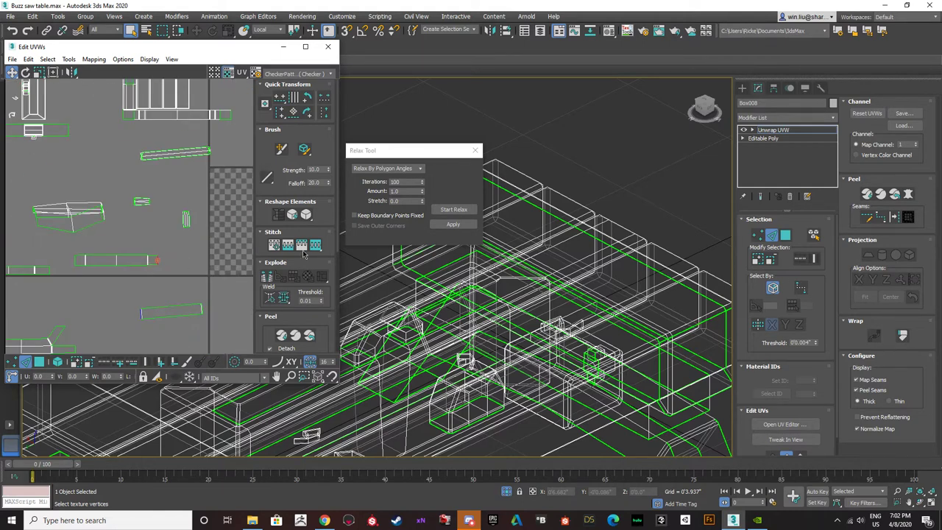
pyautogui.click(317, 245)
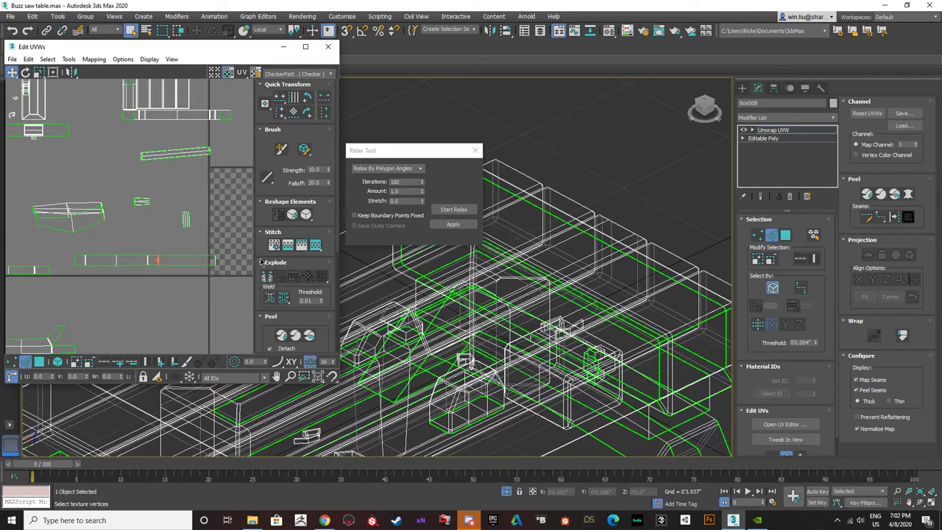
# - Select the whole stitched strip as an element and relax it by polygon angles
pyautogui.click(41, 361)
pyautogui.click(143, 260)
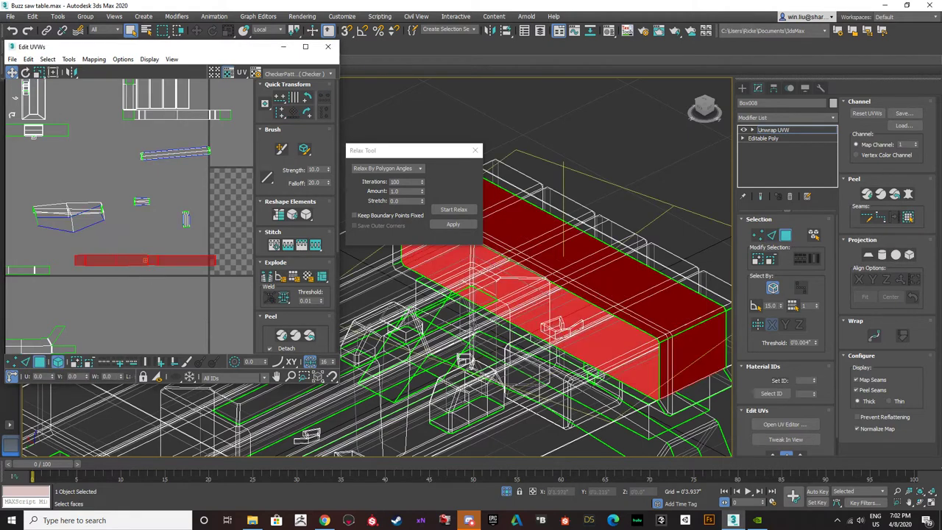
pyautogui.scroll(-2, 506, 318)
pyautogui.moveTo(506, 318); pyautogui.dragTo(510, 357, button='middle')
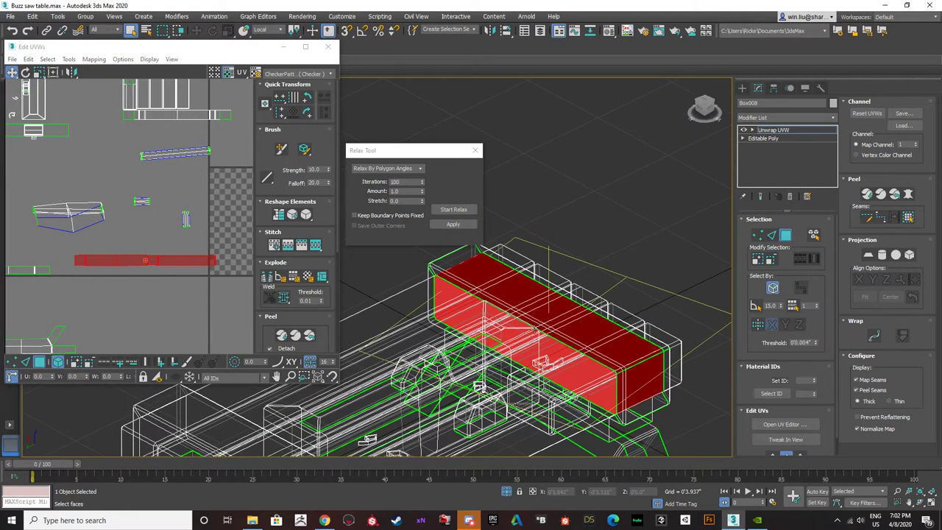
pyautogui.click(449, 210)
pyautogui.click(449, 211)
pyautogui.click(187, 315)
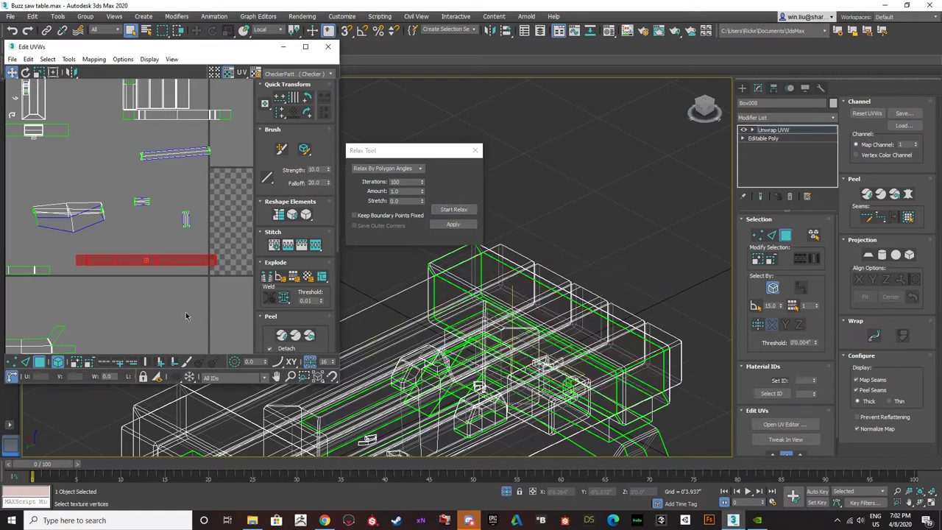
# - Move the relaxed strip into the gap between the finished green strip and the cross-shaped shell in the UV layout
pyautogui.scroll(3, 150, 255)
pyautogui.click(149, 270)
pyautogui.scroll(-1, 149, 270)
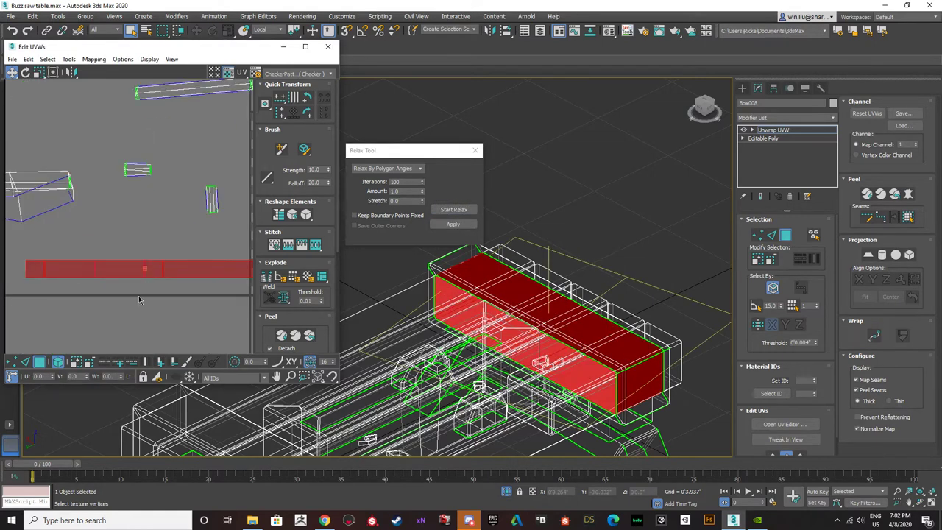
pyautogui.click(138, 300)
pyautogui.click(136, 270)
pyautogui.scroll(-3, 135, 287)
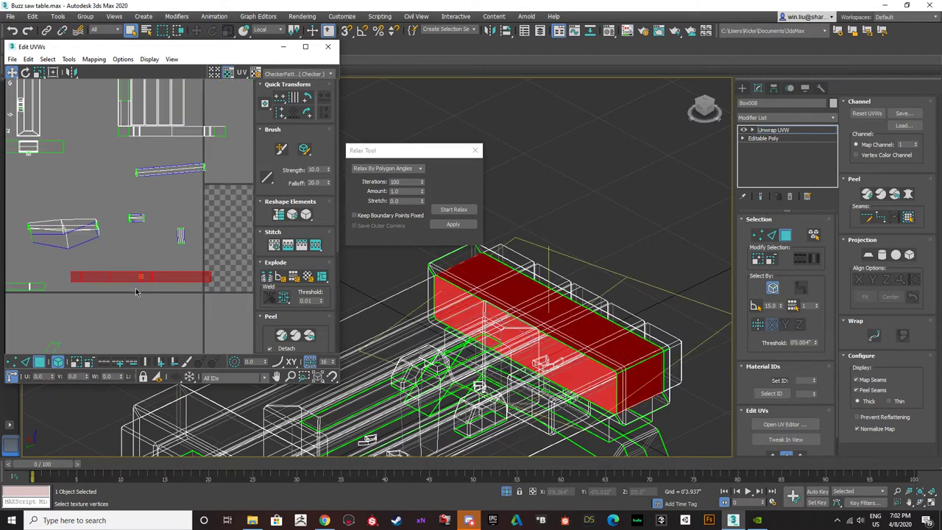
pyautogui.scroll(-1, 136, 292)
pyautogui.moveTo(137, 284); pyautogui.dragTo(73, 296)
pyautogui.click(144, 317)
pyautogui.click(84, 297)
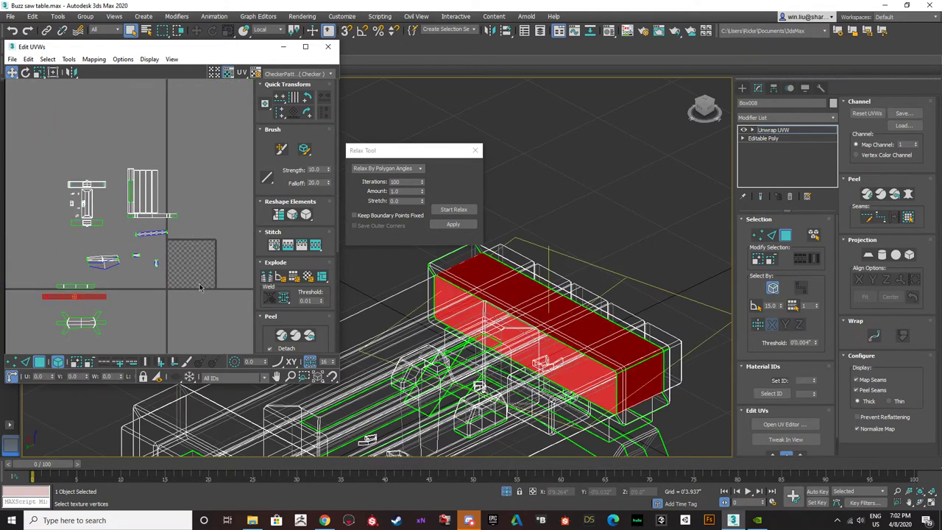
pyautogui.click(163, 305)
# - Select the crossbeam's bevelled long shell and both short bevelled end shells together and relax them by polygon angles
pyautogui.scroll(4, 152, 239)
pyautogui.click(152, 223)
pyautogui.moveTo(117, 258); pyautogui.dragTo(159, 266, button='middle')
pyautogui.scroll(-1, 112, 302)
pyautogui.moveTo(97, 235); pyautogui.dragTo(171, 324)
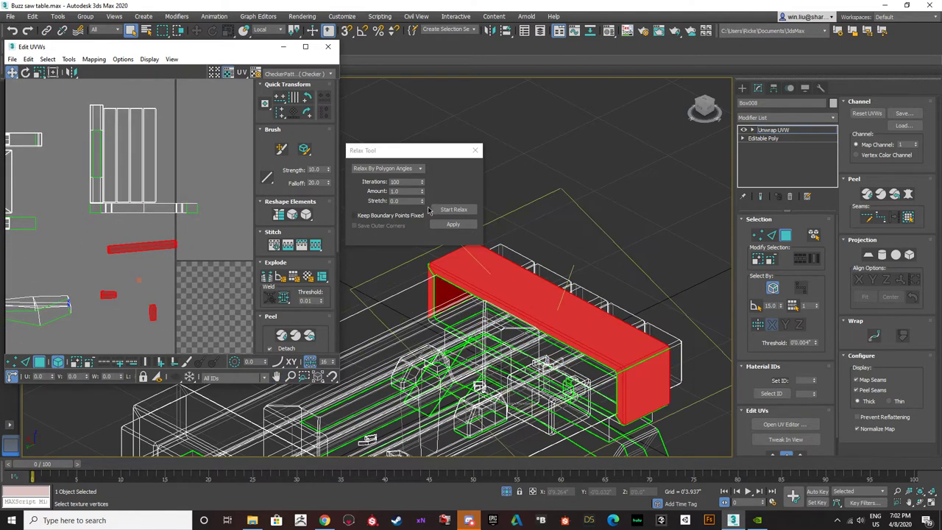
pyautogui.click(441, 211)
pyautogui.click(443, 212)
pyautogui.click(84, 276)
# - Check the relaxed bevelled shells up close and shift the long one slightly along its length
pyautogui.scroll(4, 84, 276)
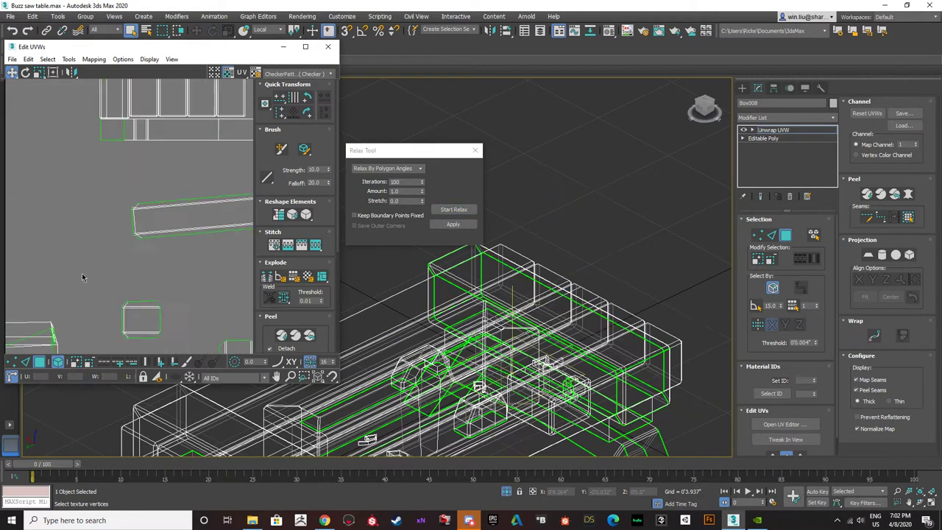
pyautogui.scroll(3, 149, 302)
pyautogui.moveTo(162, 240); pyautogui.dragTo(92, 267, button='middle')
pyautogui.click(124, 208)
pyautogui.moveTo(206, 215); pyautogui.dragTo(54, 282, button='middle')
pyautogui.scroll(-1, 53, 282)
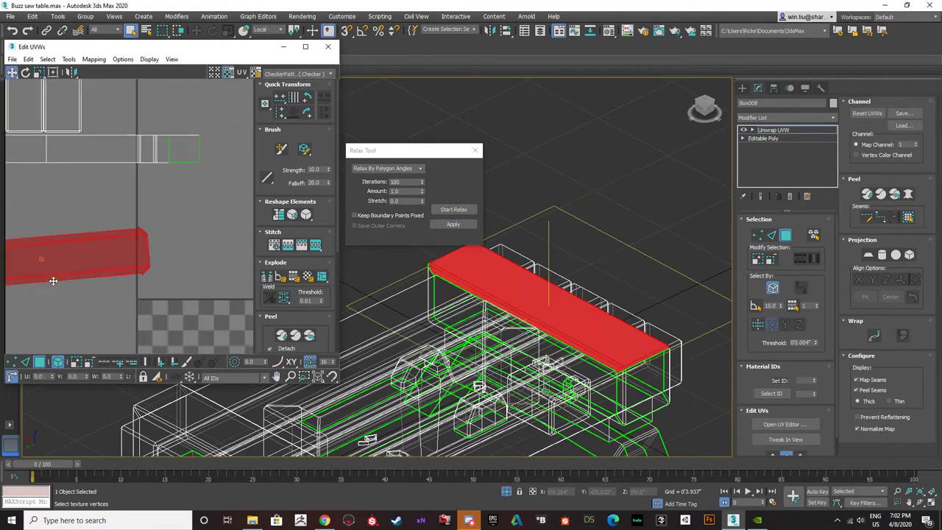
pyautogui.click(91, 298)
pyautogui.click(111, 255)
pyautogui.moveTo(111, 256); pyautogui.dragTo(132, 251)
pyautogui.moveTo(107, 263); pyautogui.dragTo(149, 264, button='middle')
pyautogui.click(99, 307)
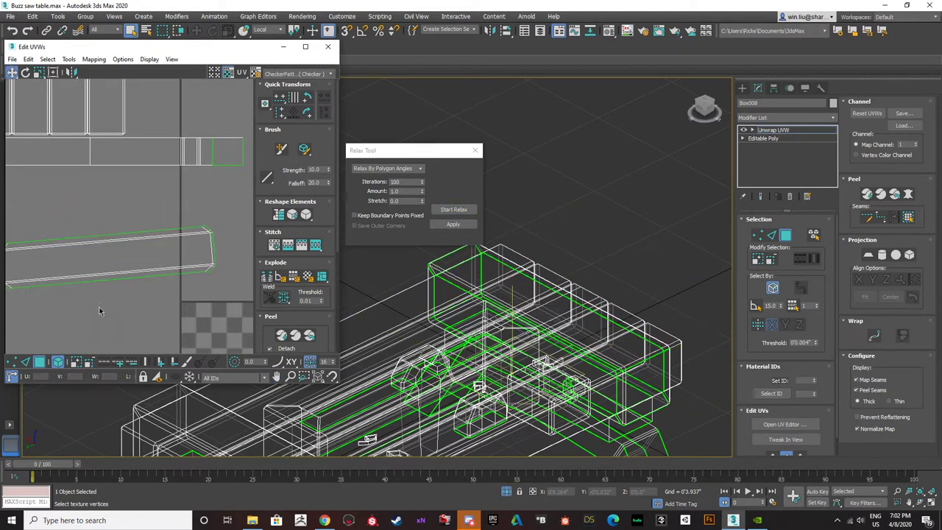
# - Stitch the matching short bevelled shell onto the end edge at the left of the long shell in the UV layout
pyautogui.moveTo(96, 305); pyautogui.dragTo(158, 247, button='middle')
pyautogui.scroll(-1, 156, 251)
pyautogui.scroll(-1, 156, 255)
pyautogui.moveTo(100, 350); pyautogui.dragTo(93, 318, button='middle')
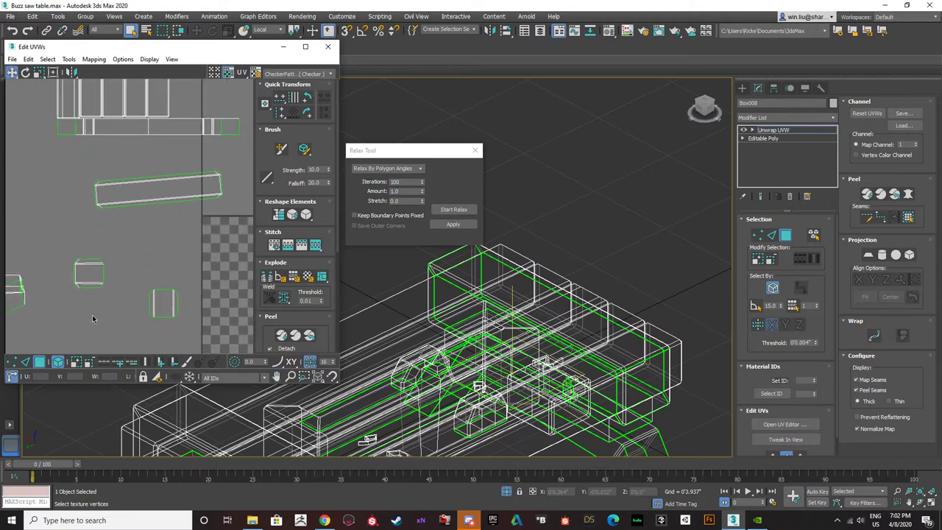
pyautogui.click(25, 361)
pyautogui.scroll(2, 97, 193)
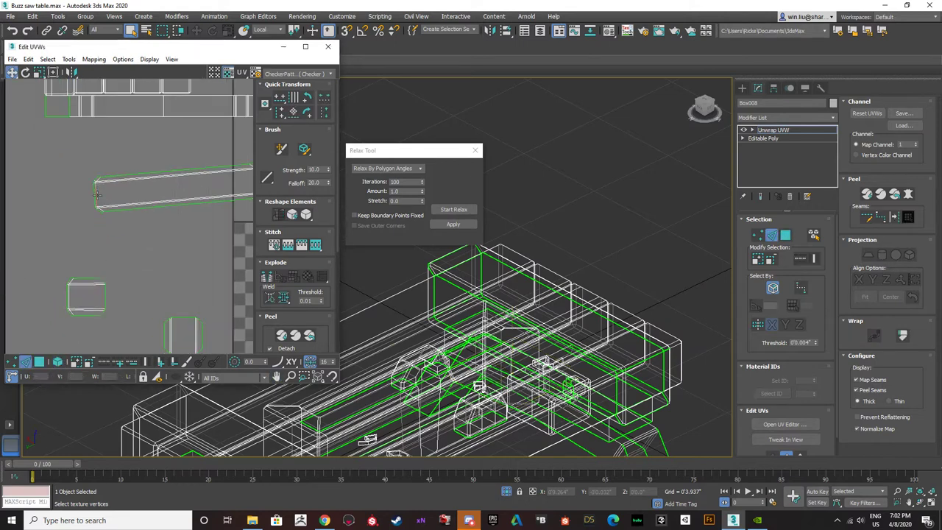
pyautogui.click(95, 196)
pyautogui.click(316, 245)
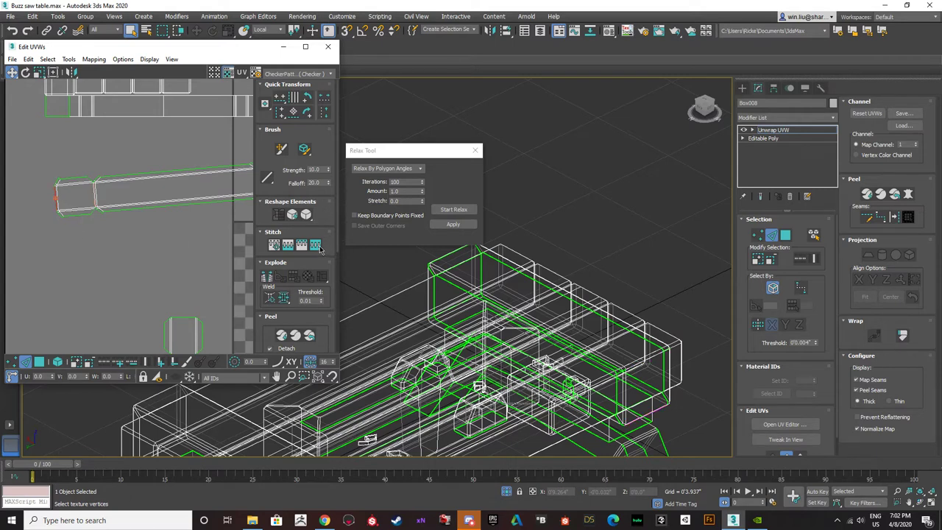
# - Stitch the remaining short bevelled shell onto the long shell's opposite end edge
pyautogui.moveTo(99, 232); pyautogui.dragTo(213, 242, button='middle')
pyautogui.scroll(-2, 136, 221)
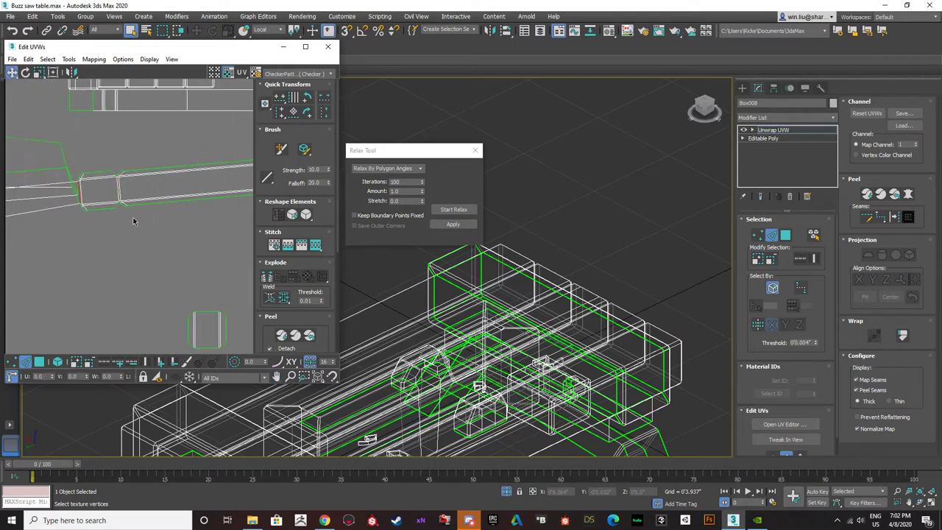
pyautogui.scroll(-2, 122, 206)
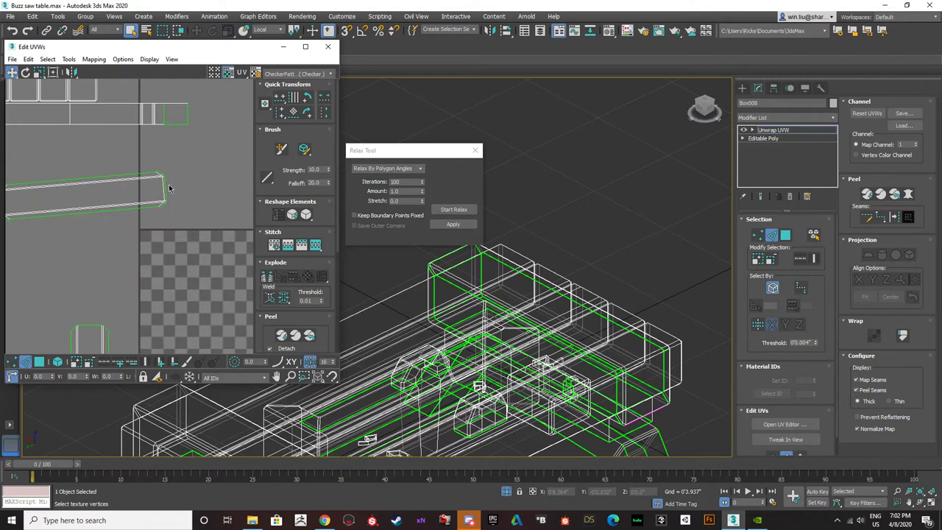
pyautogui.click(165, 187)
pyautogui.click(313, 248)
pyautogui.scroll(-2, 119, 248)
pyautogui.moveTo(109, 254); pyautogui.dragTo(194, 262, button='middle')
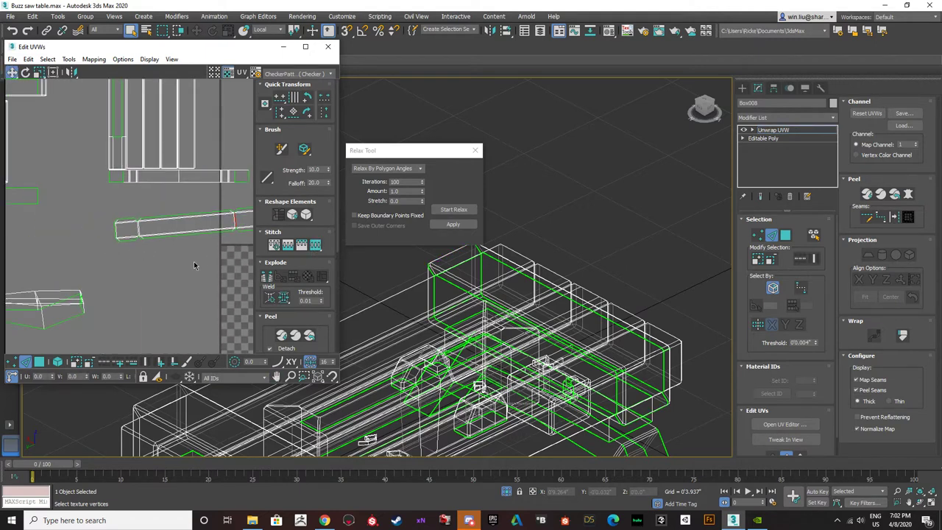
# - Stitch the open bevel corner vertices on the upper side of the strip's left joint
pyautogui.scroll(8, 117, 233)
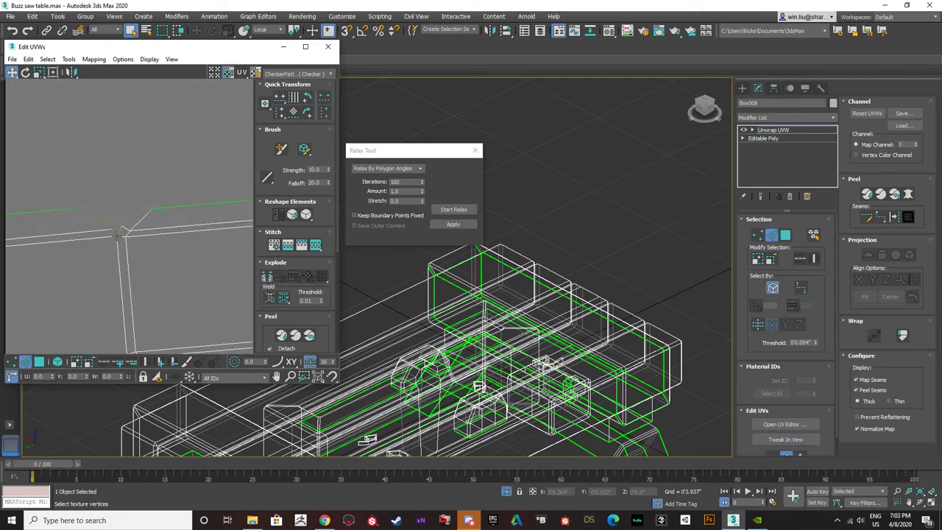
pyautogui.click(12, 362)
pyautogui.scroll(1, 134, 240)
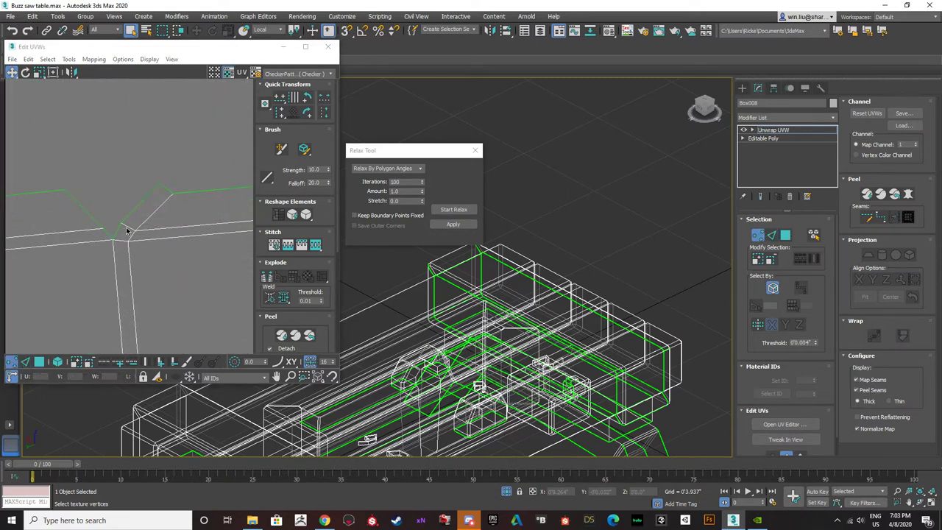
pyautogui.click(126, 231)
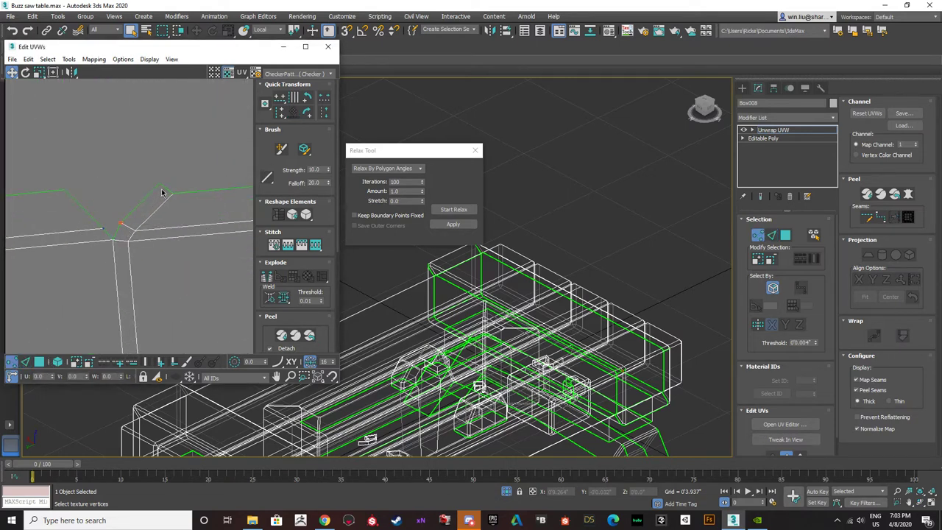
pyautogui.keyDown('ctrl'); pyautogui.click(158, 184); pyautogui.keyUp('ctrl')
pyautogui.click(316, 247)
pyautogui.scroll(-1, 106, 248)
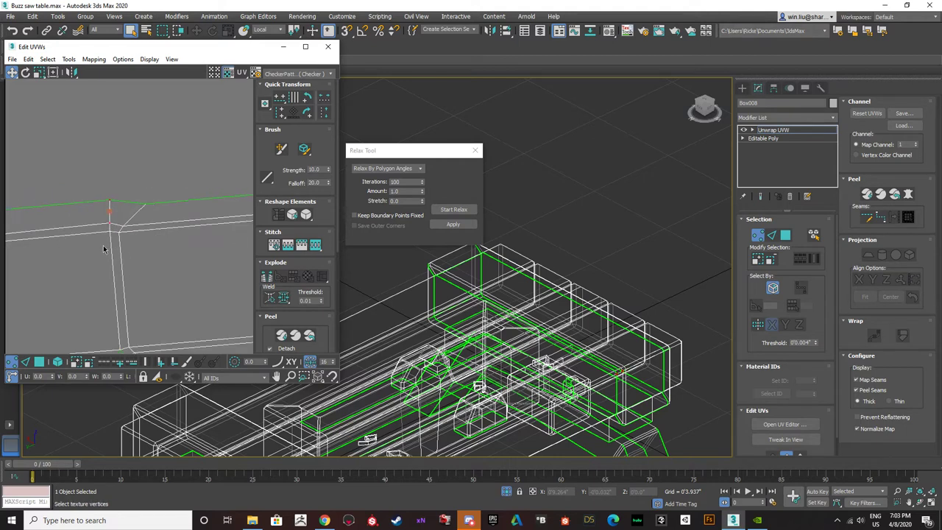
# - Close the open bevel corner on the lower side of the same joint by stitching its vertices
pyautogui.moveTo(106, 248); pyautogui.dragTo(108, 126, button='middle')
pyautogui.scroll(1, 120, 214)
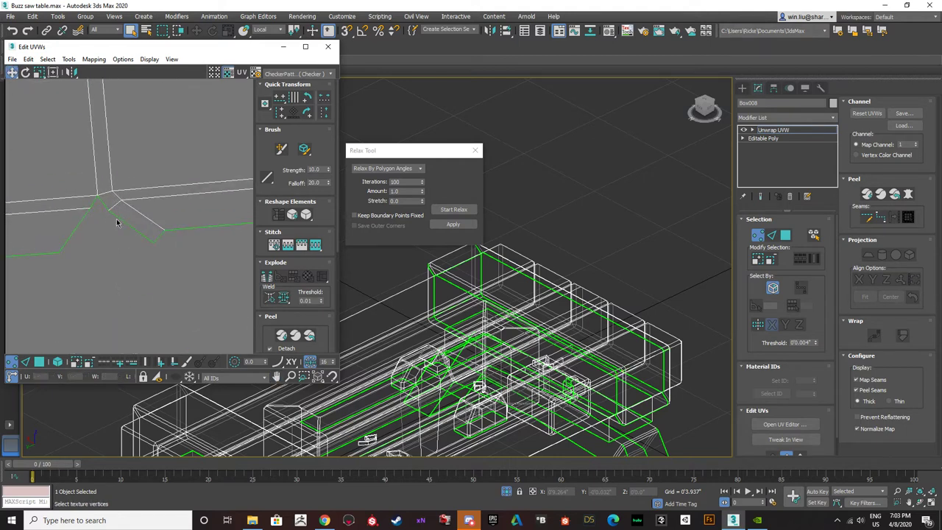
pyautogui.click(116, 216)
pyautogui.click(313, 249)
pyautogui.scroll(-3, 64, 241)
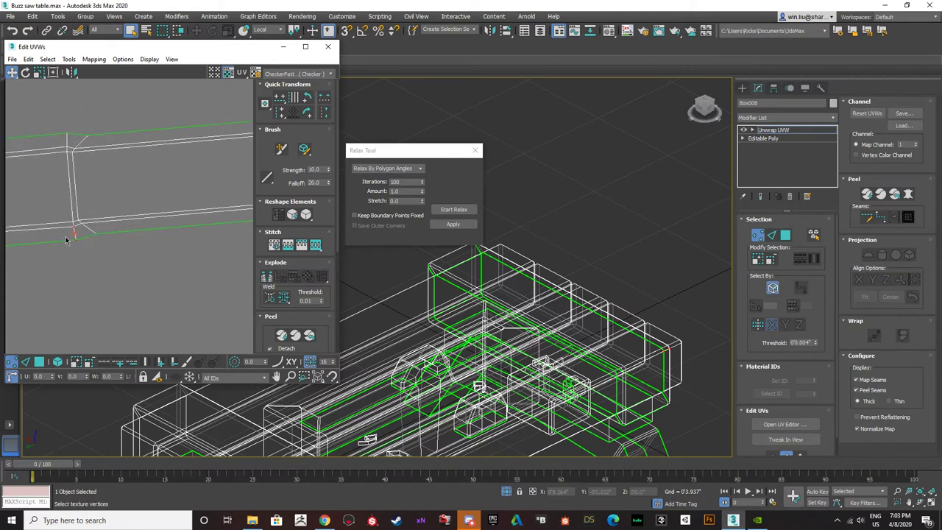
# - Stitch the split bevel corner vertices on the lower and upper sides of the strip's right joint
pyautogui.scroll(3, 174, 243)
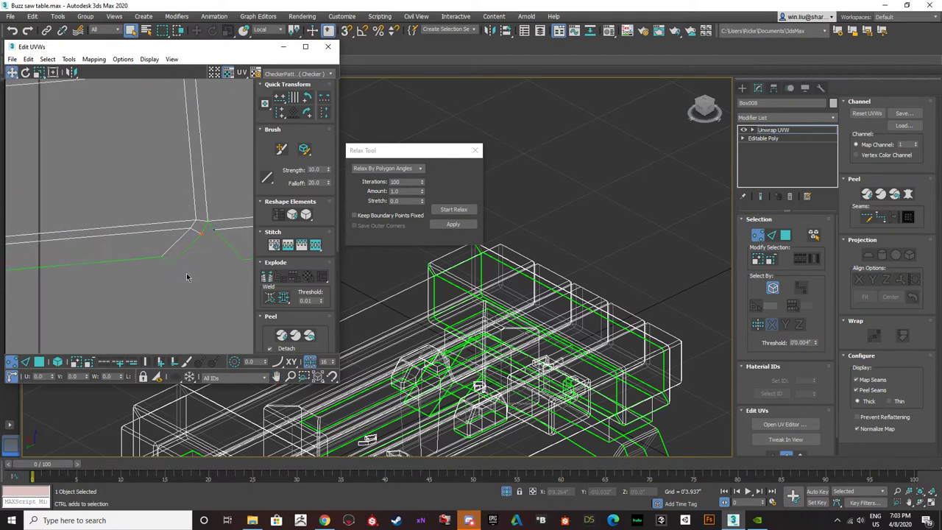
pyautogui.click(184, 247)
pyautogui.click(315, 246)
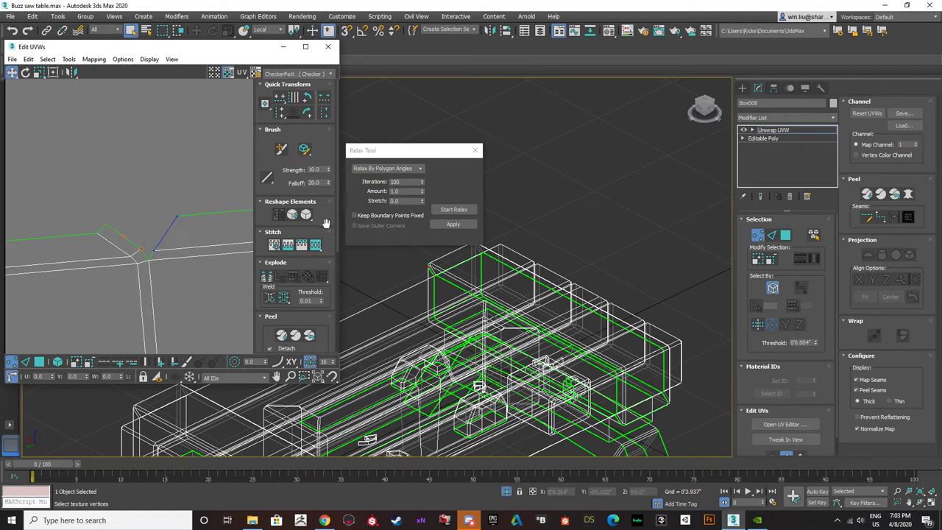
pyautogui.scroll(-3, 167, 239)
pyautogui.moveTo(102, 244); pyautogui.dragTo(202, 227, button='middle')
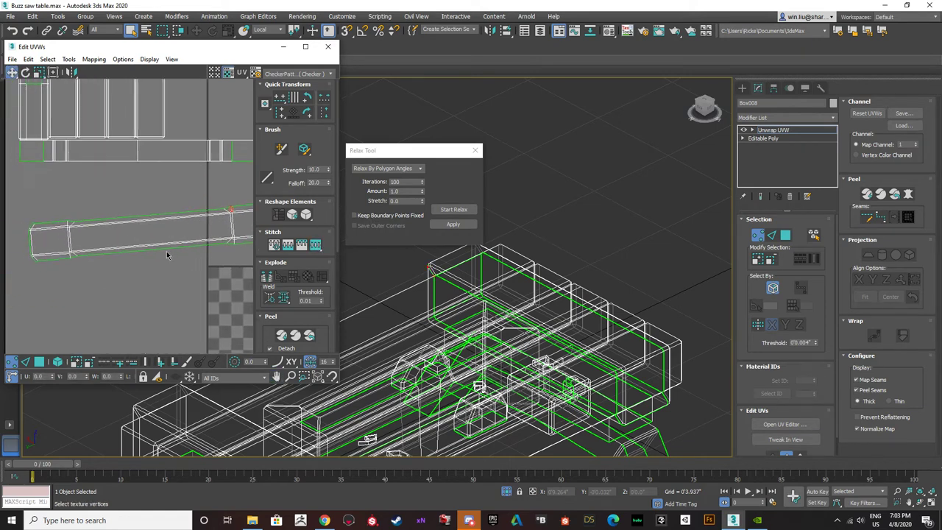
# - Select the whole stitched bevelled strip as an element, relax it by polygon angles, and inspect its joint
pyautogui.click(39, 361)
pyautogui.click(126, 221)
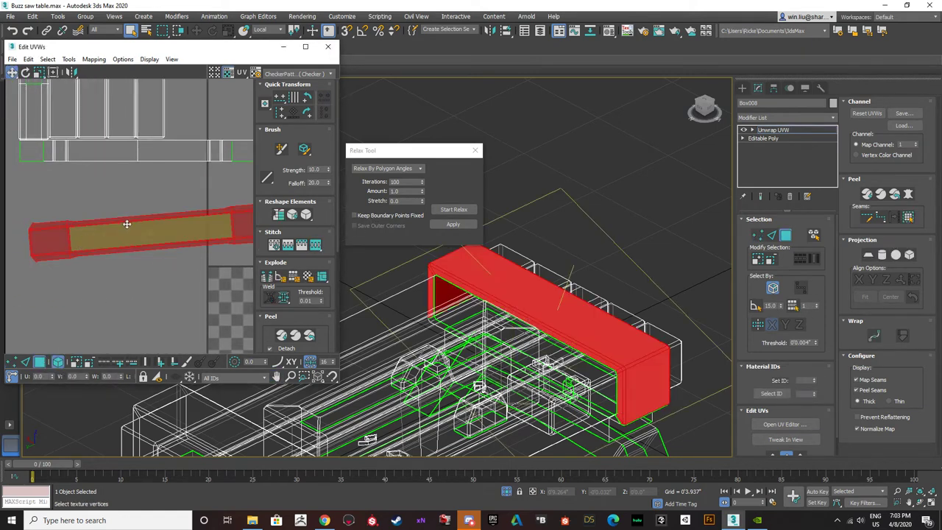
pyautogui.click(454, 210)
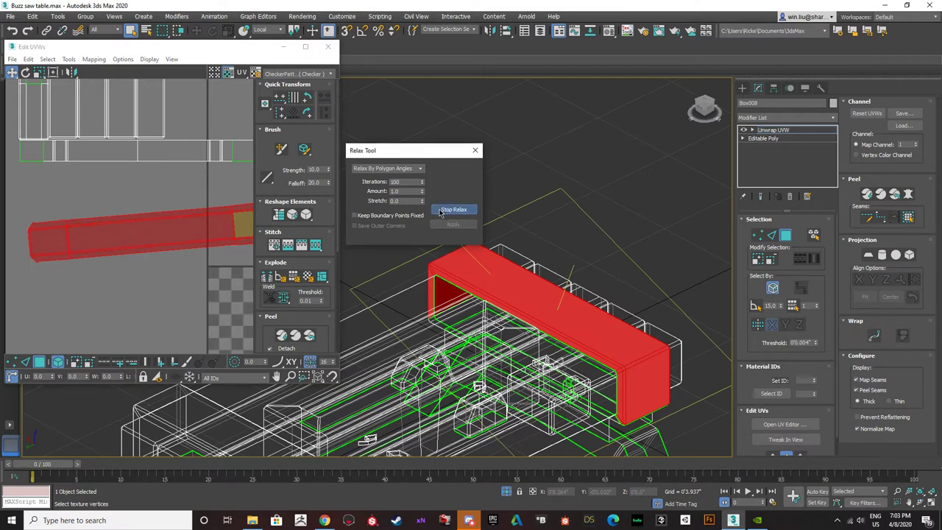
pyautogui.click(441, 212)
pyautogui.click(75, 188)
pyautogui.scroll(5, 67, 230)
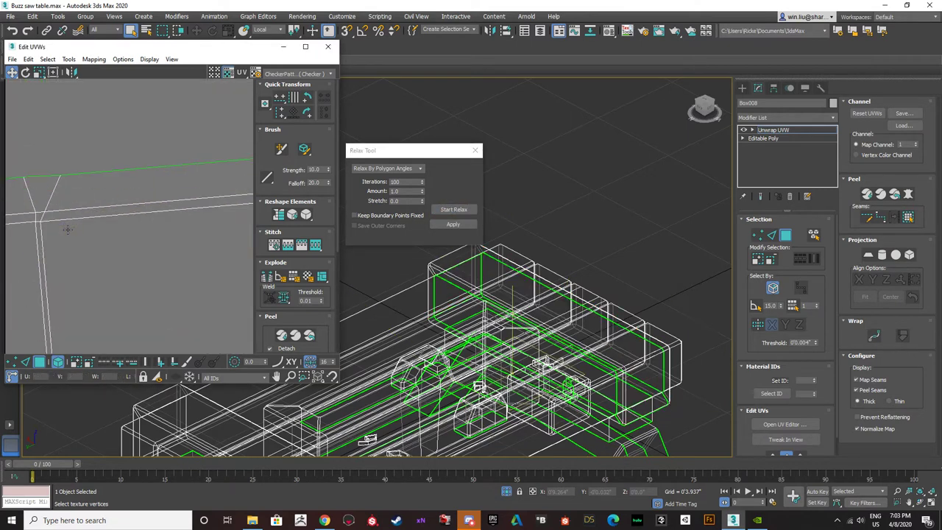
pyautogui.scroll(-5, 67, 229)
# - Switch the viewport from wireframe to shaded display to show the checker texture on the crossbeam
pyautogui.click(177, 231)
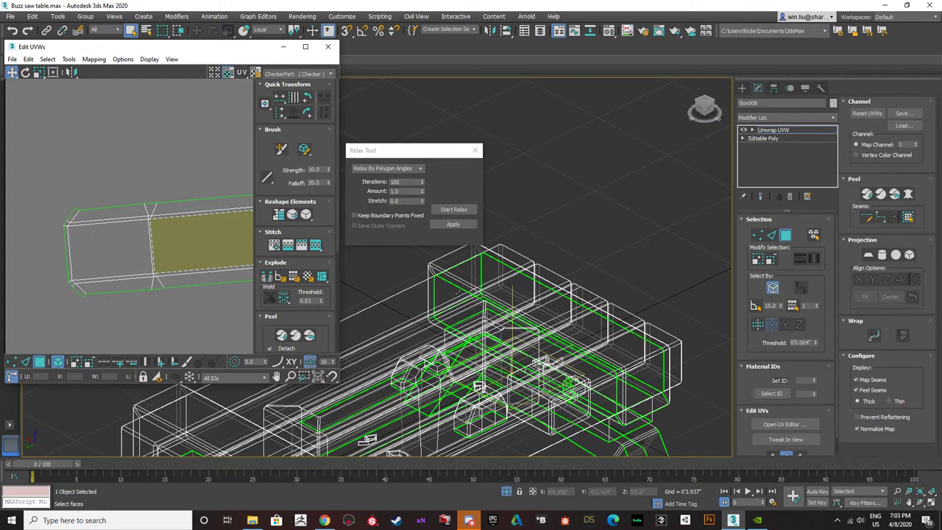
pyautogui.keyDown('alt'); pyautogui.moveTo(459, 293); pyautogui.dragTo(522, 352, button='middle'); pyautogui.keyUp('alt')
pyautogui.press('F3')
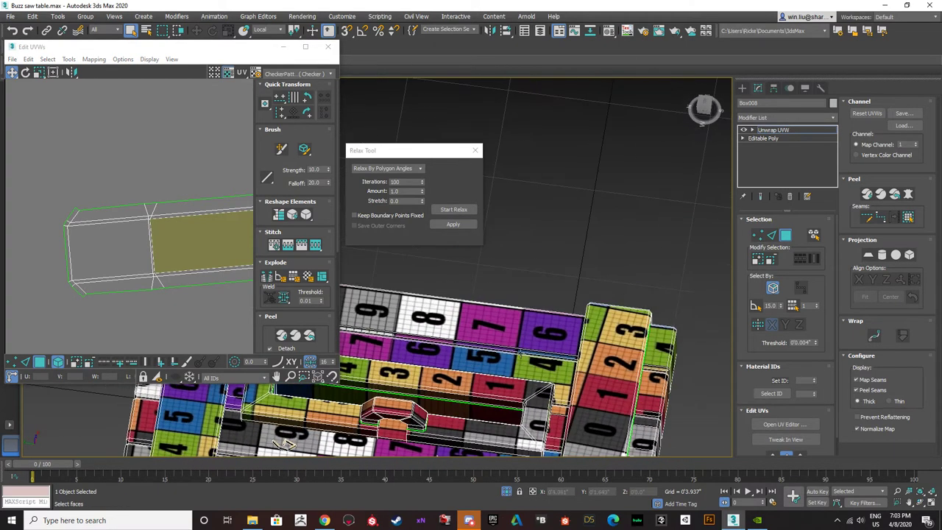
pyautogui.scroll(-3, 62, 241)
pyautogui.moveTo(204, 246)
pyautogui.mouseDown(button='middle')
pyautogui.moveTo(110, 244)
pyautogui.moveTo(220, 242)
pyautogui.mouseUp(button='middle')
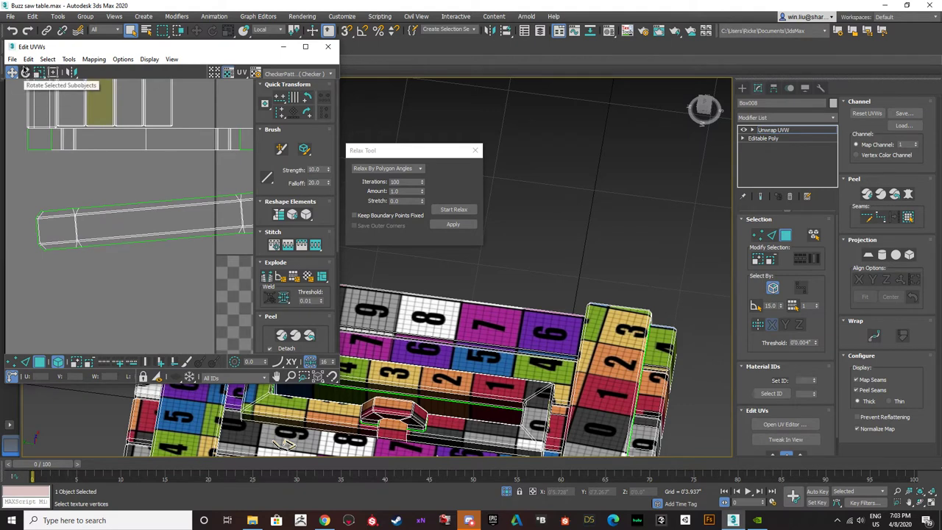
# - Rotate the relaxed bevelled strip until it lies roughly horizontal in the UV layout
pyautogui.click(25, 76)
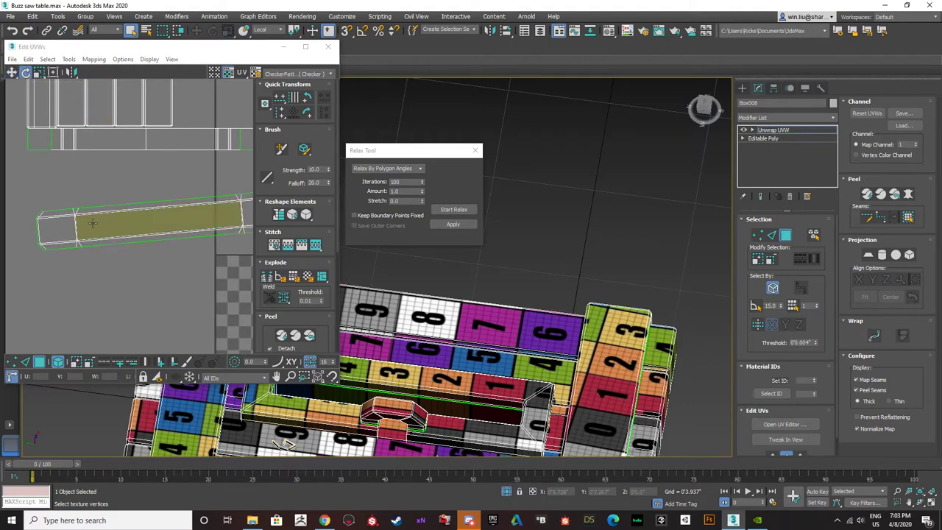
pyautogui.click(92, 222)
pyautogui.moveTo(200, 221); pyautogui.dragTo(161, 225, button='middle')
pyautogui.scroll(-2, 160, 271)
pyautogui.moveTo(160, 271); pyautogui.dragTo(200, 234)
# - Examine the checker texture on the crossbeam's ends by selecting the strip's two end pieces in turn
pyautogui.moveTo(562, 364); pyautogui.dragTo(534, 264, button='middle')
pyautogui.keyDown('alt'); pyautogui.moveTo(519, 329); pyautogui.dragTo(547, 296, button='middle'); pyautogui.keyUp('alt')
pyautogui.scroll(-1, 551, 295)
pyautogui.click(567, 323)
pyautogui.click(517, 283)
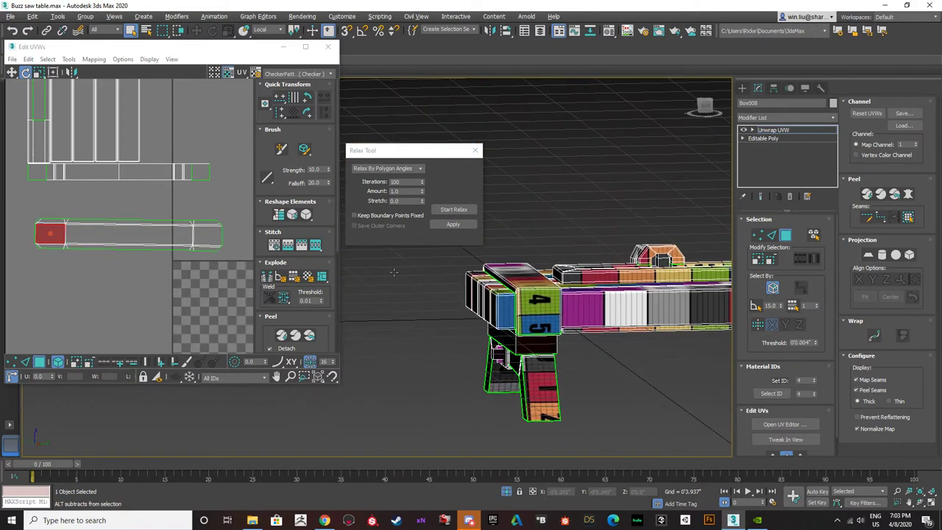
pyautogui.scroll(3, 546, 297)
pyautogui.click(207, 235)
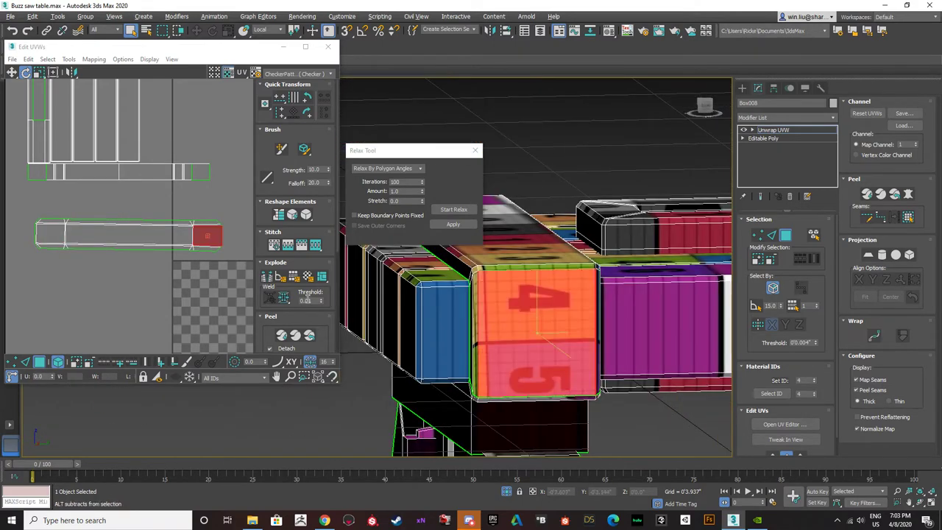
pyautogui.click(78, 310)
# - Select all lengthwise edges of the bevelled strip and straighten them horizontally in place
pyautogui.click(26, 362)
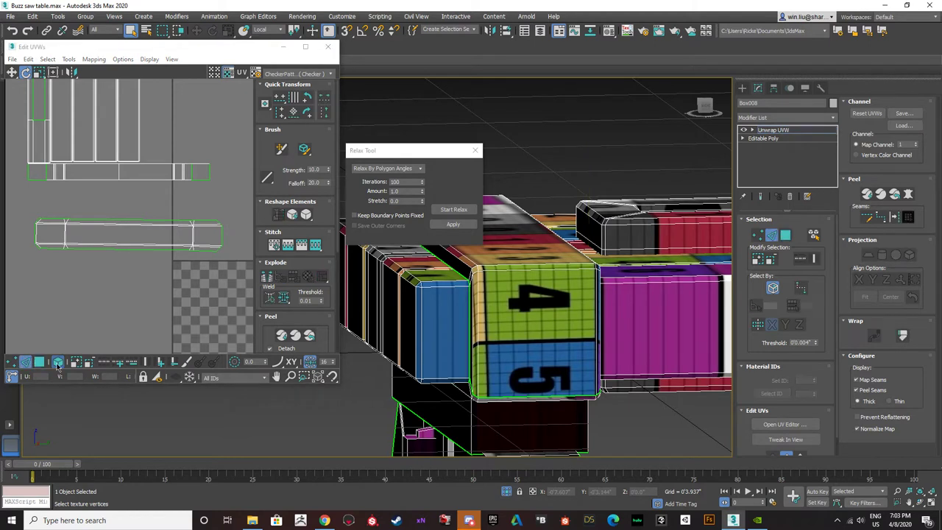
pyautogui.scroll(5, 66, 243)
pyautogui.click(60, 226)
pyautogui.scroll(-5, 67, 251)
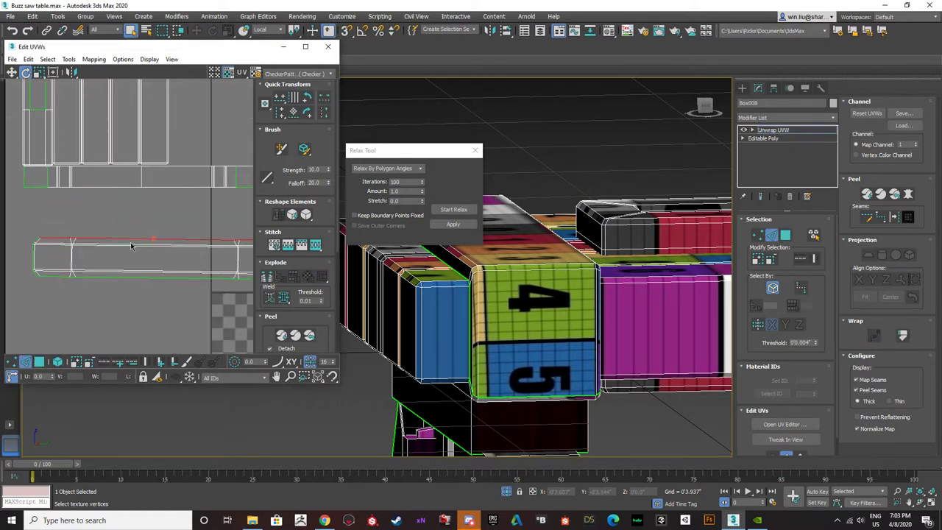
pyautogui.click(146, 362)
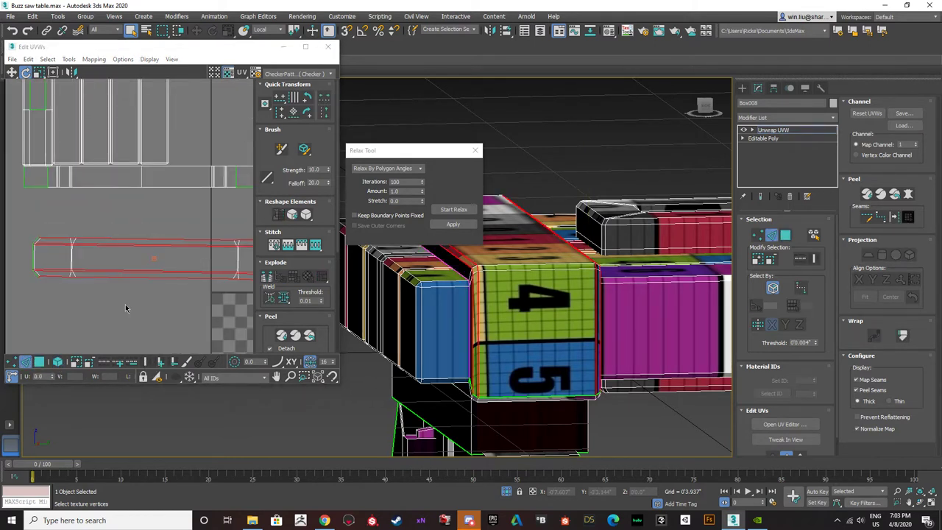
pyautogui.click(280, 111)
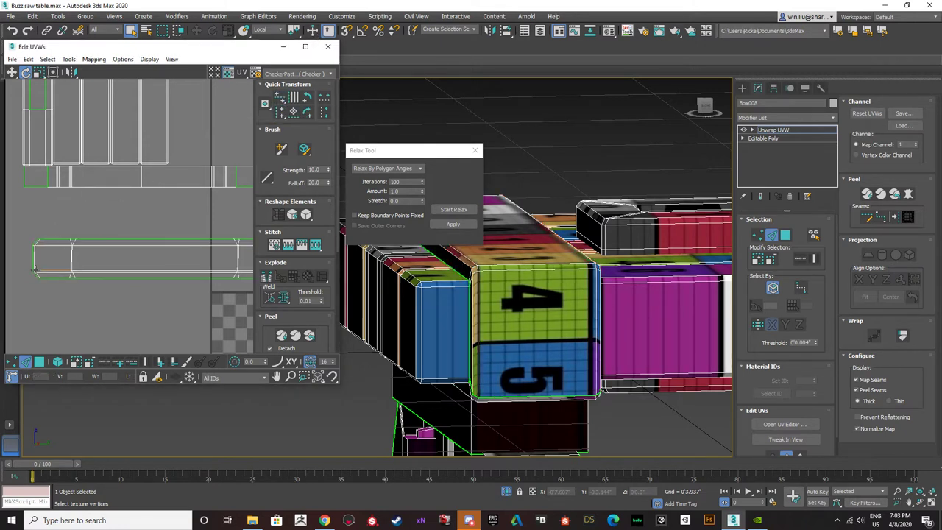
# - Select all crosswise edges of the strip and straighten them vertically in place
pyautogui.click(146, 362)
pyautogui.moveTo(281, 112); pyautogui.dragTo(280, 130)
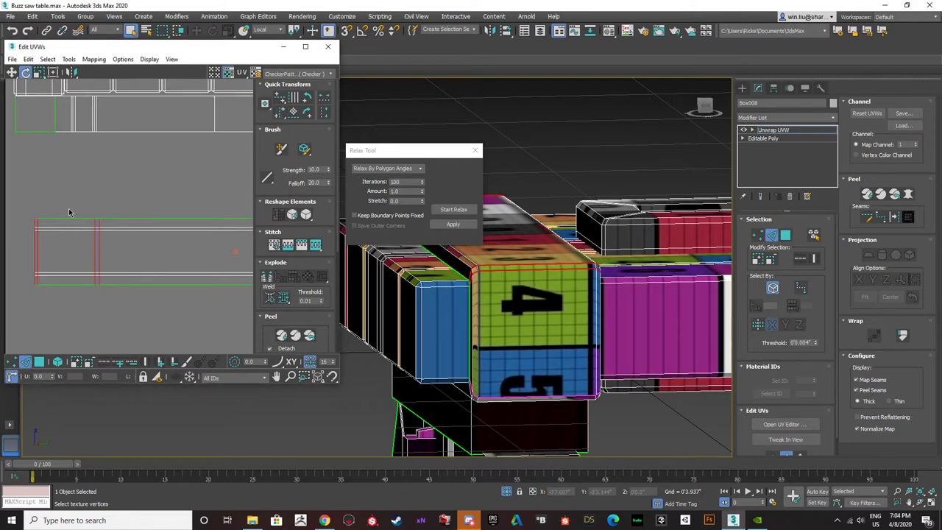
pyautogui.click(50, 192)
# - Check the straightened texture on the crossbeam and move the strip between the long green strip and the cross-shaped shell
pyautogui.scroll(-4, 484, 317)
pyautogui.keyDown('alt'); pyautogui.moveTo(484, 316); pyautogui.dragTo(537, 345, button='middle'); pyautogui.keyUp('alt')
pyautogui.scroll(3, 527, 294)
pyautogui.moveTo(528, 294); pyautogui.dragTo(470, 326, button='middle')
pyautogui.scroll(-2, 513, 333)
pyautogui.scroll(-5, 91, 271)
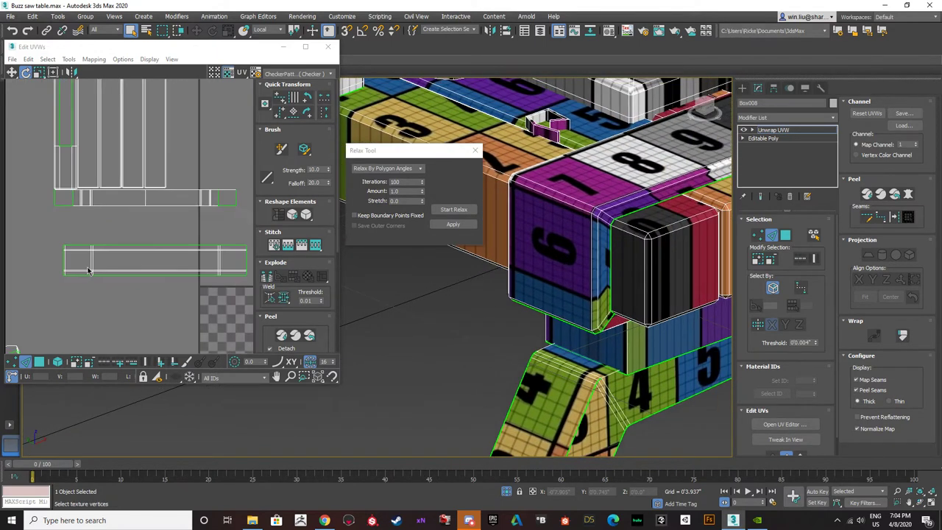
pyautogui.click(40, 362)
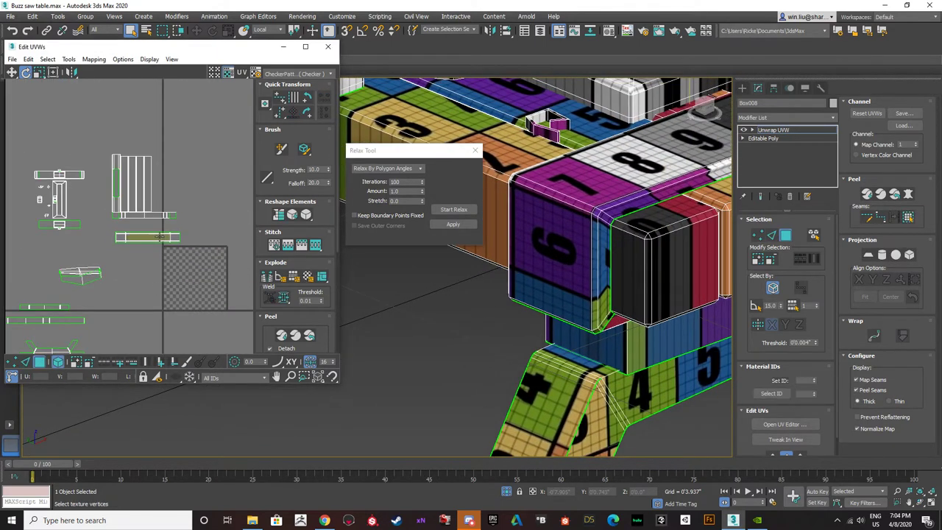
pyautogui.click(151, 239)
pyautogui.click(12, 72)
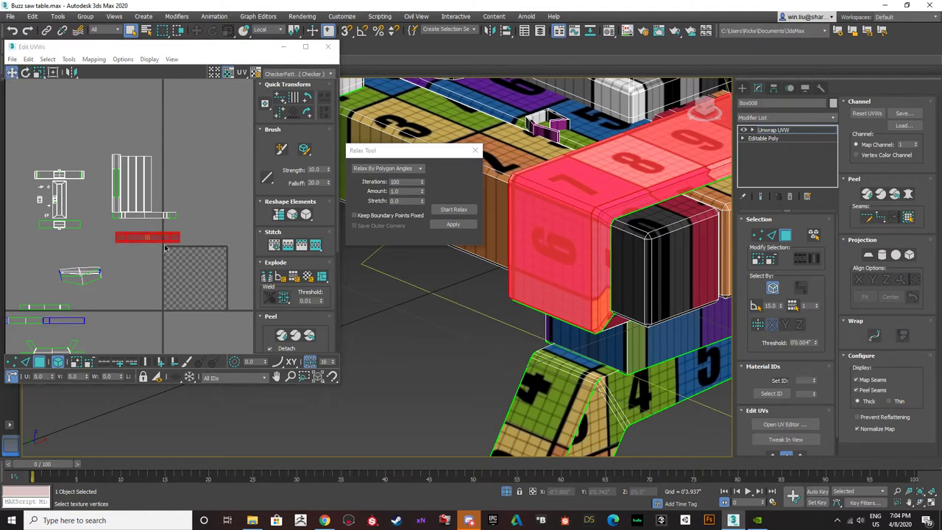
pyautogui.moveTo(164, 241); pyautogui.dragTo(61, 334)
# - Nudge the bevelled strip closer to the long strip above it, and select the cross-shaped shell below
pyautogui.moveTo(47, 333); pyautogui.dragTo(104, 281, button='middle')
pyautogui.scroll(3, 104, 281)
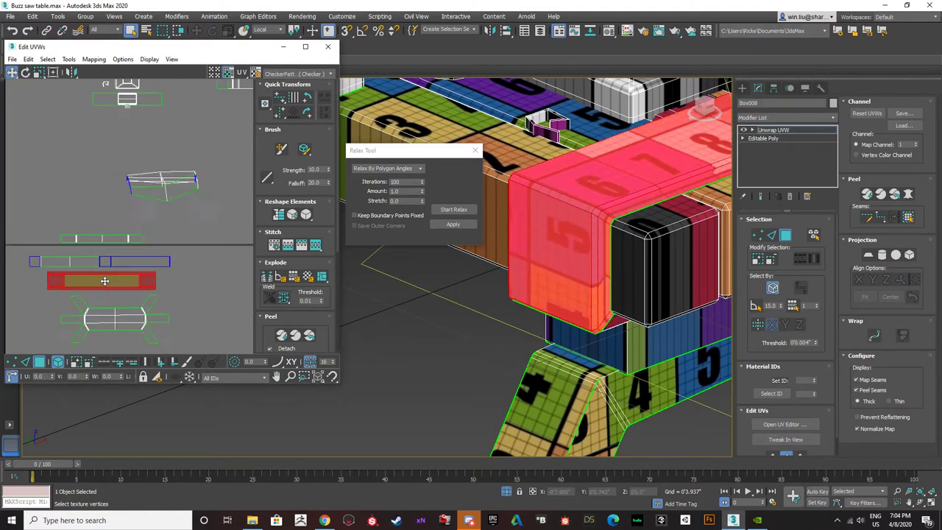
pyautogui.scroll(2, 105, 281)
pyautogui.click(105, 249)
pyautogui.click(99, 234)
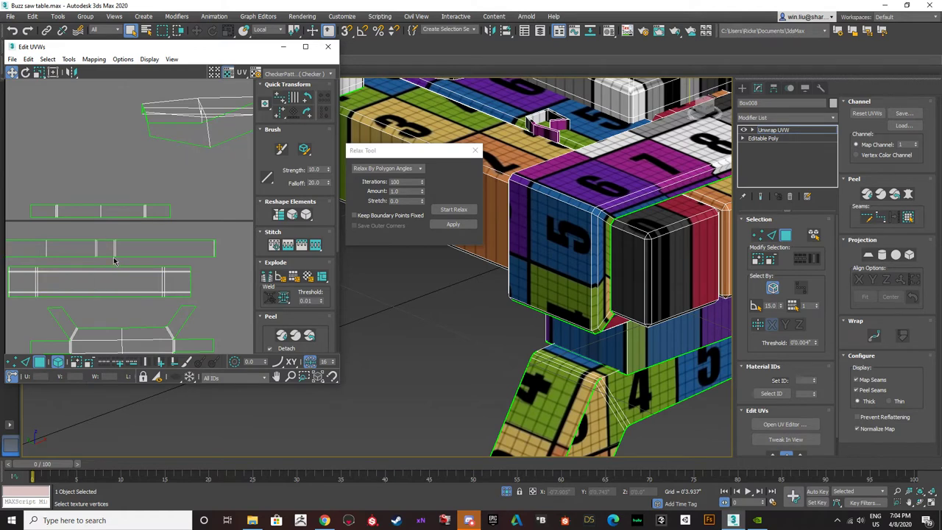
pyautogui.scroll(-3, 111, 290)
pyautogui.moveTo(105, 286); pyautogui.dragTo(111, 282)
pyautogui.click(111, 322)
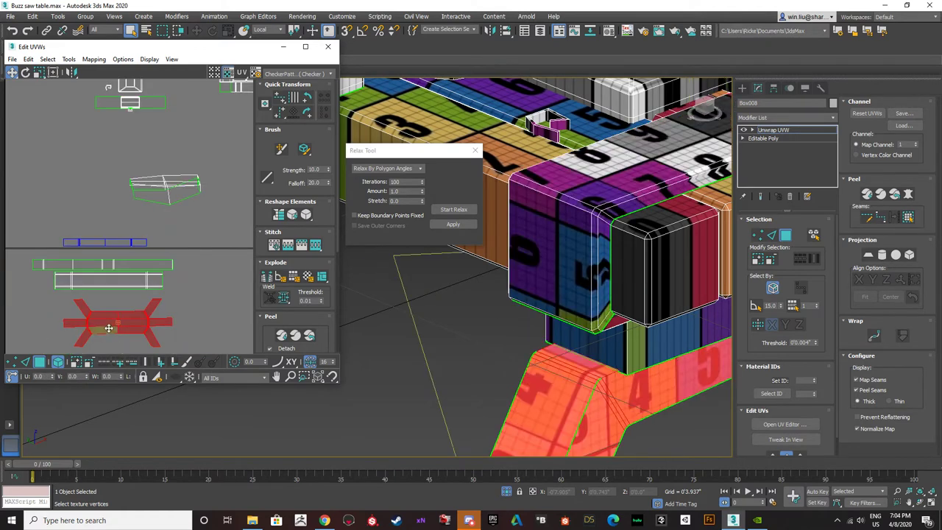
# - Shift the cross-shaped shell and the uppermost short strip sideways to line up with the other strips in the UV layout
pyautogui.moveTo(109, 328); pyautogui.dragTo(91, 322)
pyautogui.click(98, 253)
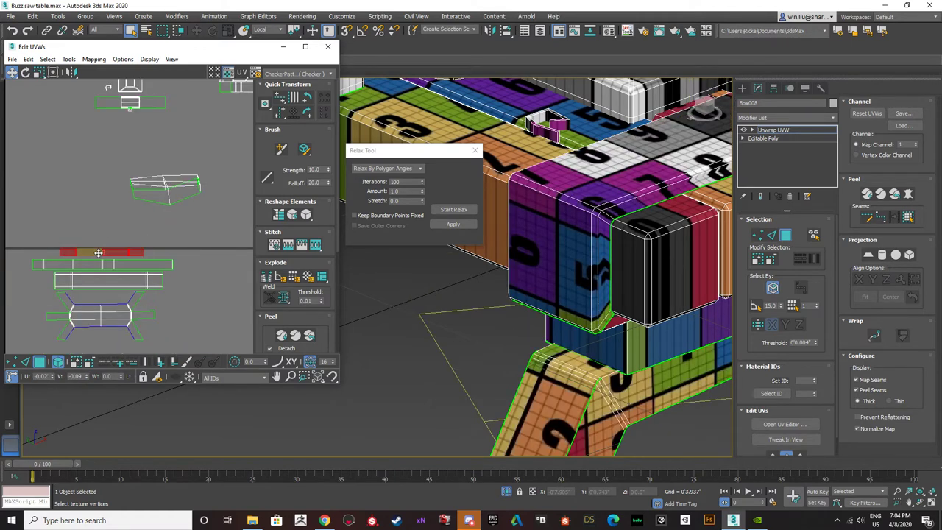
pyautogui.click(193, 255)
# - Select the vertical inside-corner edge of the lower beam beneath the crossbeam and break the UVs there
pyautogui.moveTo(589, 295); pyautogui.dragTo(522, 374, button='middle')
pyautogui.scroll(-3, 522, 315)
pyautogui.click(496, 263)
pyautogui.keyDown('alt'); pyautogui.moveTo(496, 263); pyautogui.dragTo(416, 138, button='middle'); pyautogui.keyUp('alt')
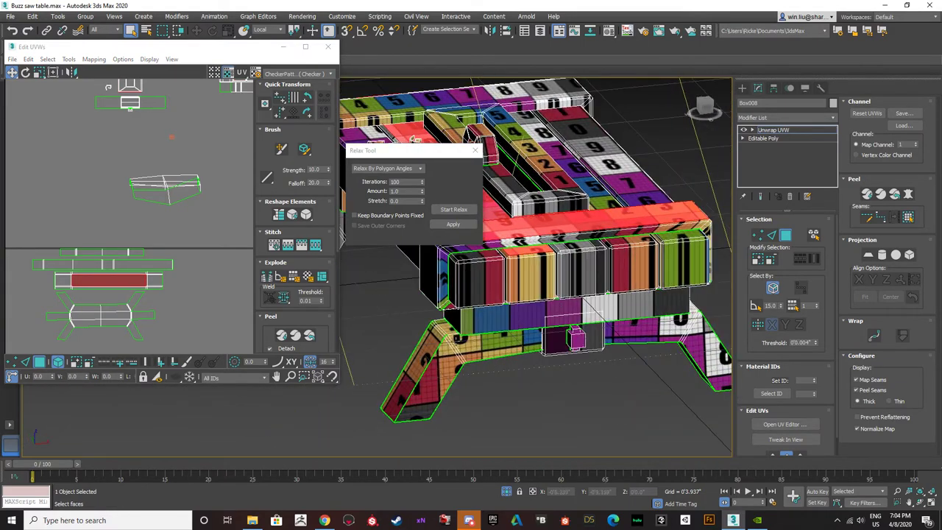
pyautogui.click(492, 343)
pyautogui.keyDown('alt'); pyautogui.moveTo(492, 343); pyautogui.dragTo(499, 321, button='middle'); pyautogui.keyUp('alt')
pyautogui.click(771, 235)
pyautogui.moveTo(601, 370); pyautogui.dragTo(608, 412, button='middle')
pyautogui.scroll(3, 516, 370)
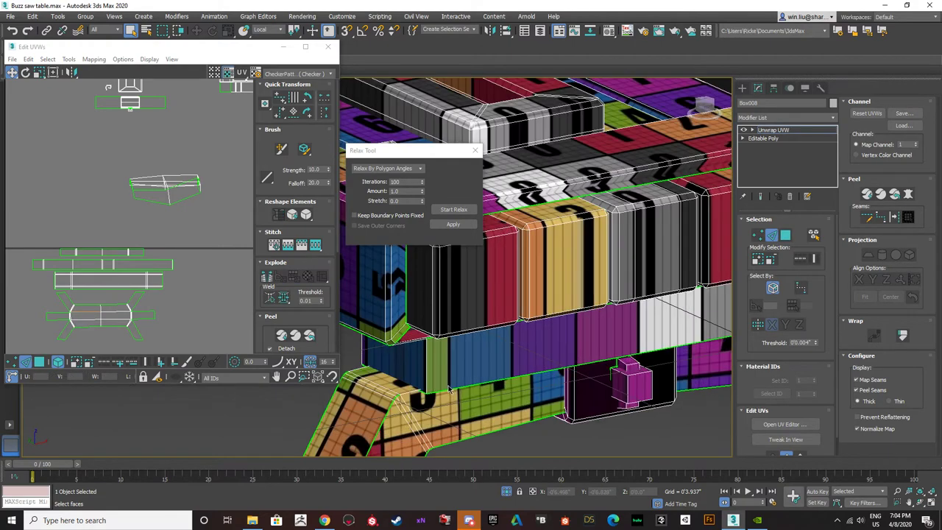
pyautogui.scroll(1, 448, 388)
pyautogui.keyDown('alt'); pyautogui.moveTo(542, 419); pyautogui.dragTo(486, 375, button='middle'); pyautogui.keyUp('alt')
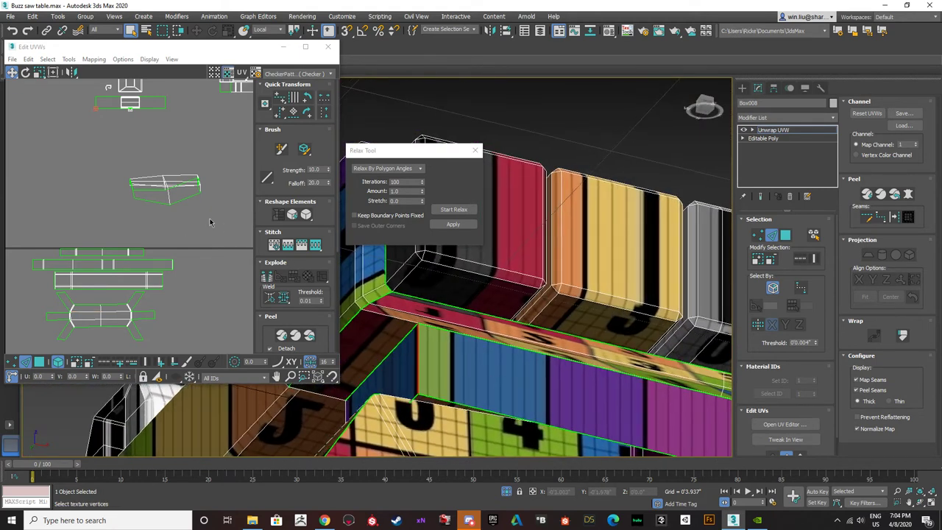
pyautogui.click(266, 277)
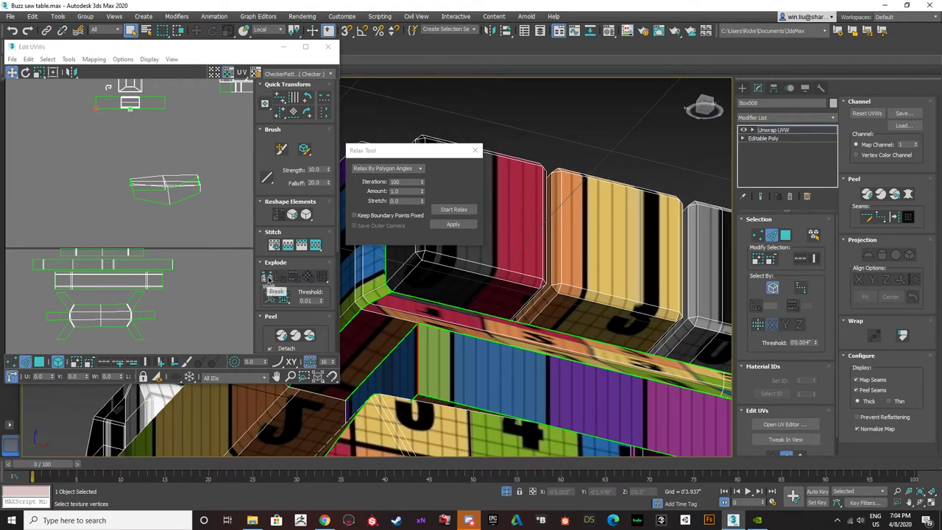
# - Select the whole lower beam shell, relax it by polygon angles, and move it down into empty UV space
pyautogui.click(785, 235)
pyautogui.click(813, 234)
pyautogui.scroll(-4, 172, 124)
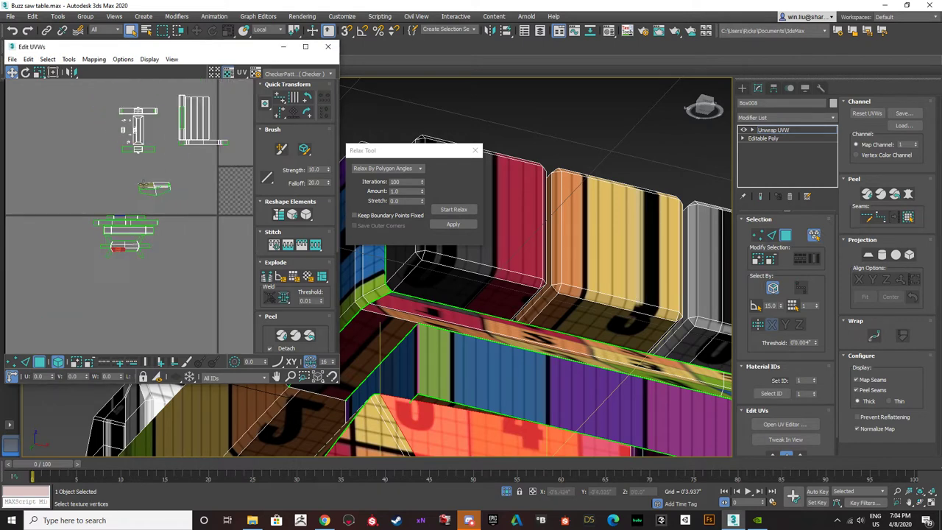
pyautogui.click(107, 199)
pyautogui.scroll(4, 99, 196)
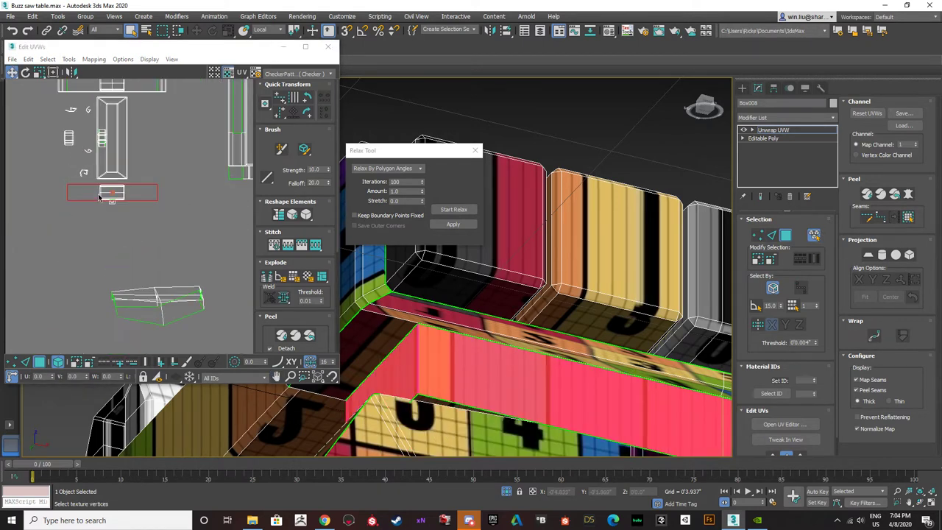
pyautogui.scroll(2, 81, 203)
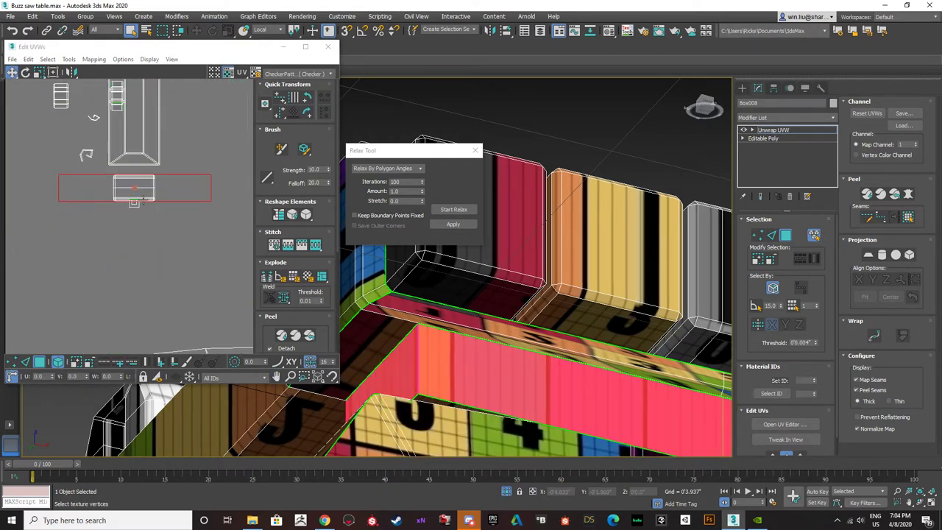
pyautogui.click(450, 211)
pyautogui.click(449, 211)
pyautogui.moveTo(190, 192); pyautogui.dragTo(190, 290)
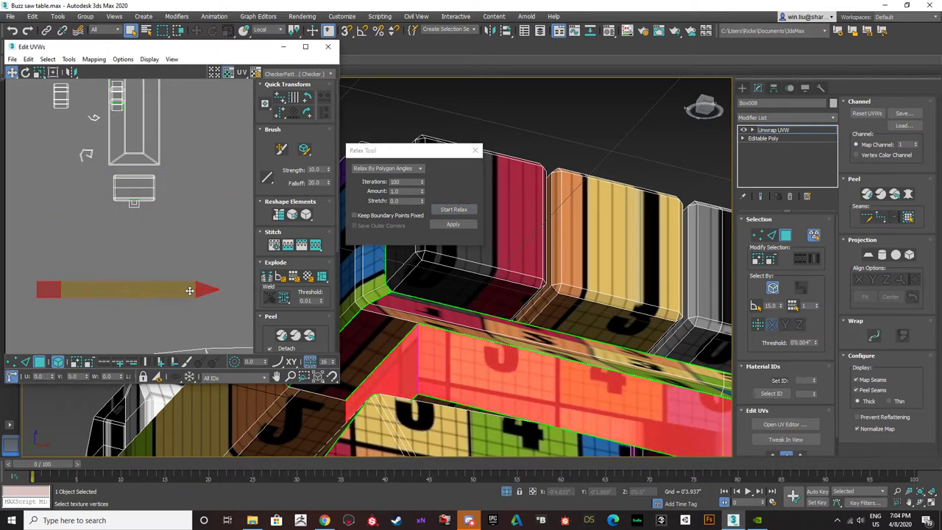
# - Relax the moved pointed strip once more by polygon angles
pyautogui.click(195, 233)
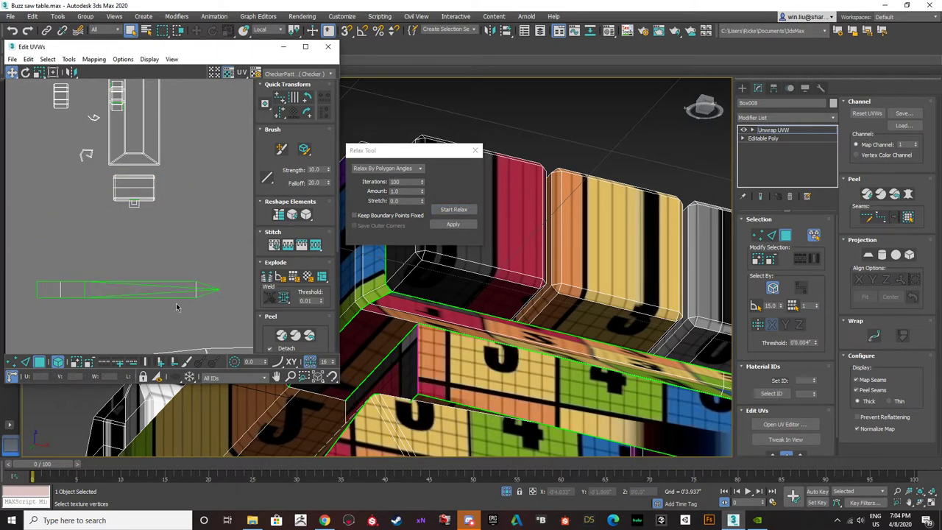
pyautogui.click(175, 293)
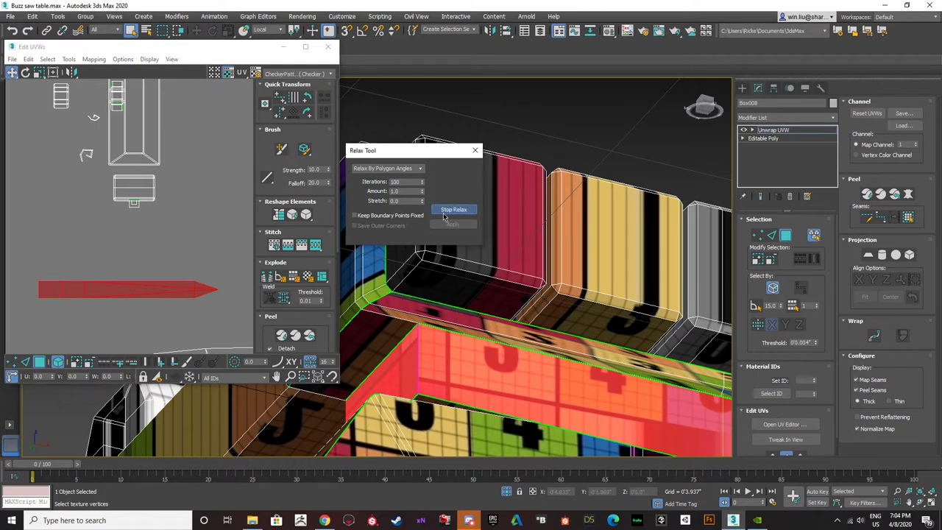
pyautogui.click(190, 296)
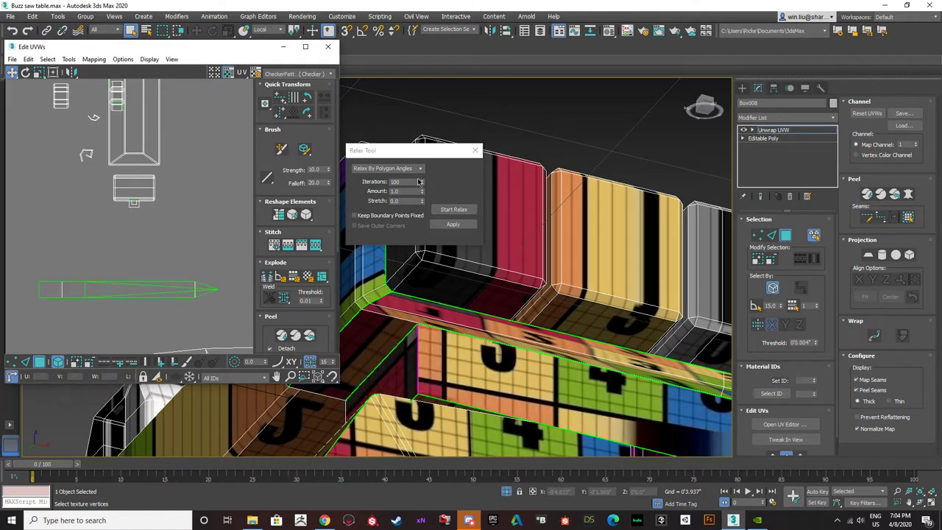
# - Try relaxing the pointed strip with Relax By Edge Angles
pyautogui.click(419, 168)
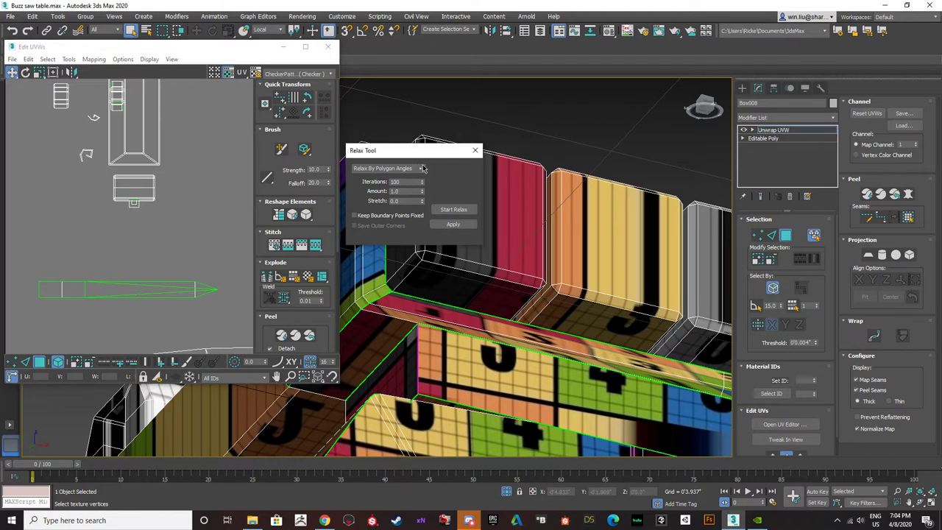
pyautogui.click(401, 184)
pyautogui.click(102, 291)
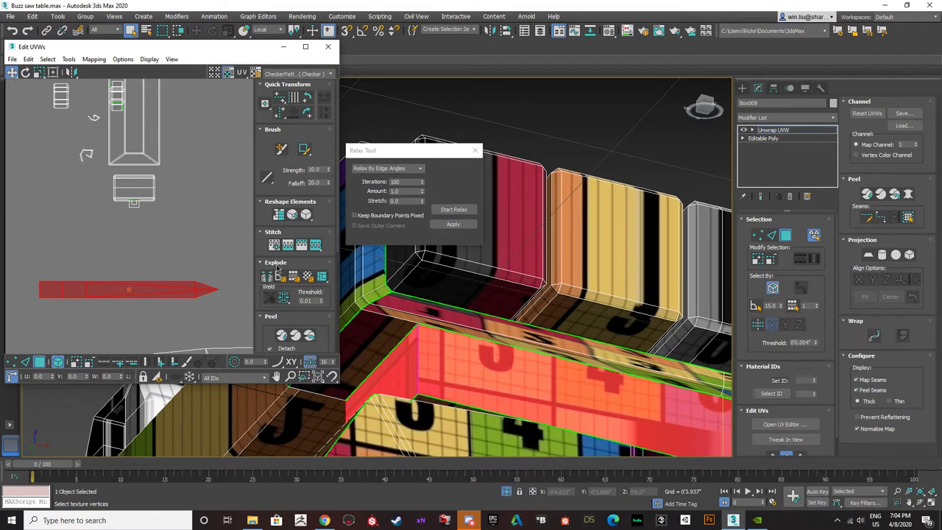
pyautogui.click(458, 210)
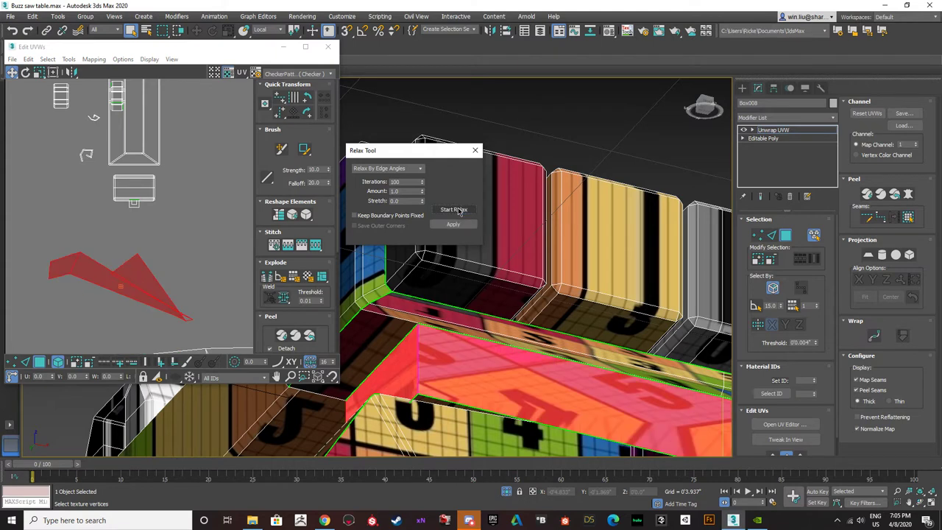
pyautogui.click(458, 211)
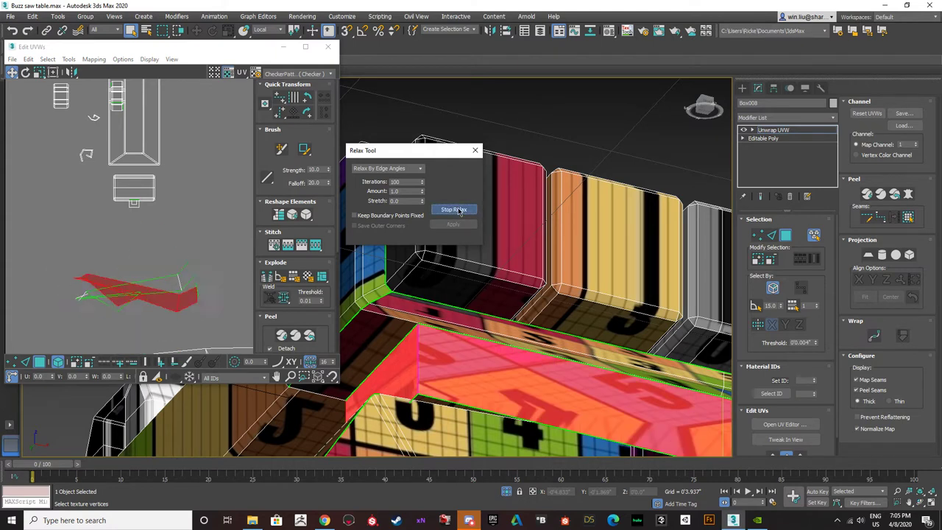
pyautogui.click(458, 211)
pyautogui.moveTo(148, 286); pyautogui.dragTo(146, 256, button='middle')
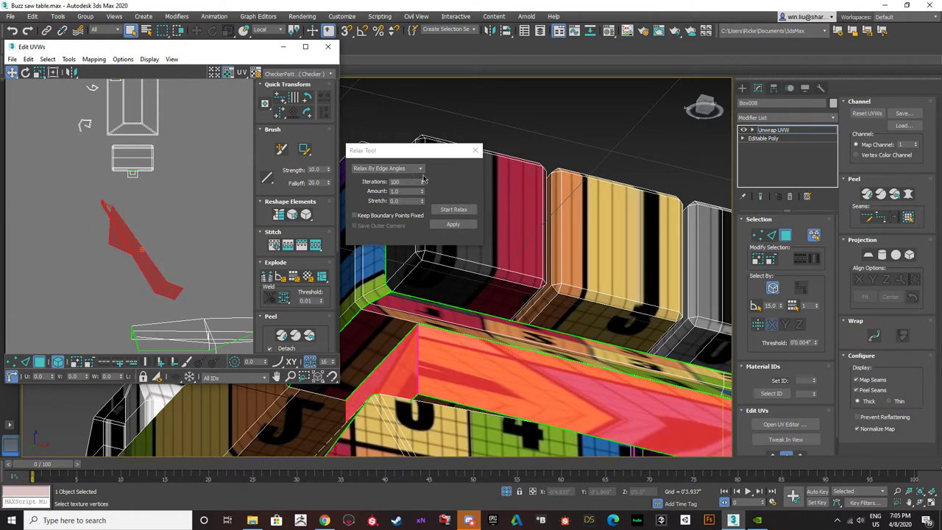
# - Switch back to Relax By Polygon Angles and relax the twisted strip with it
pyautogui.click(419, 168)
pyautogui.click(407, 178)
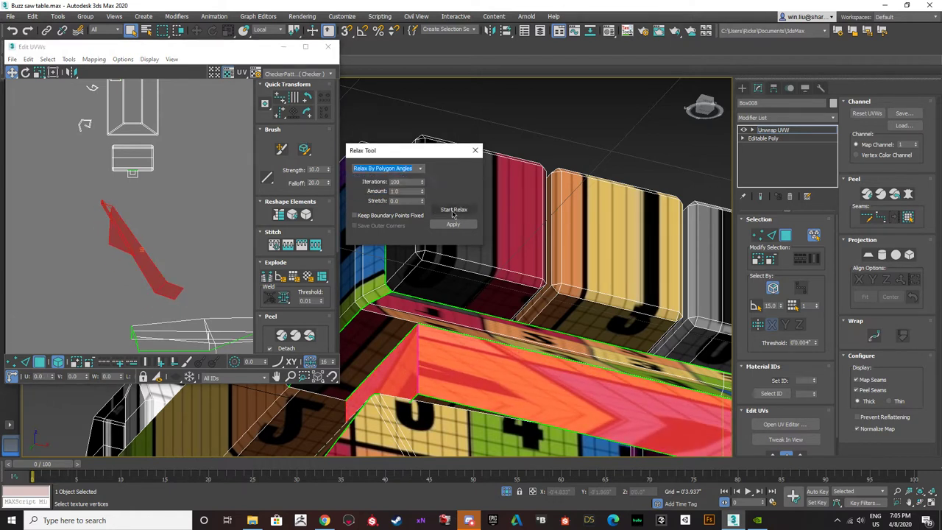
pyautogui.click(454, 210)
pyautogui.click(451, 211)
pyautogui.scroll(-4, 136, 275)
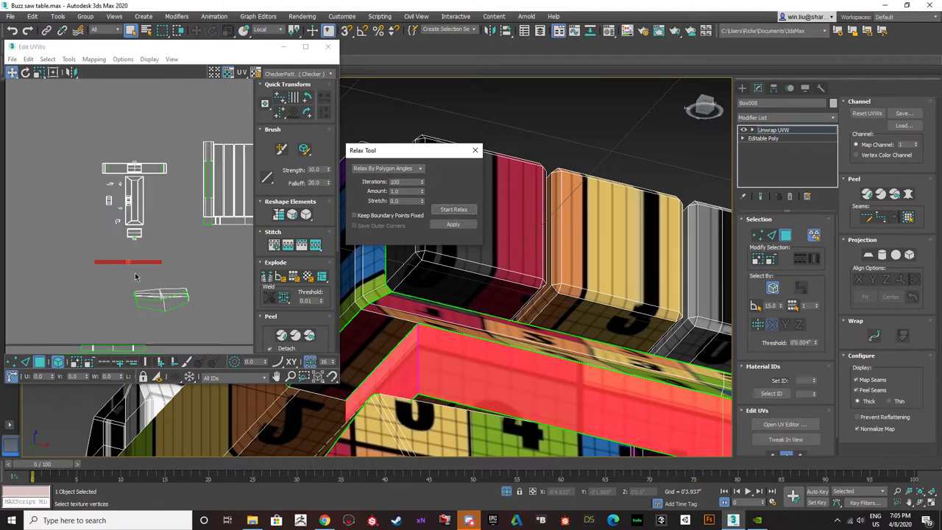
pyautogui.moveTo(121, 277); pyautogui.dragTo(127, 238, button='middle')
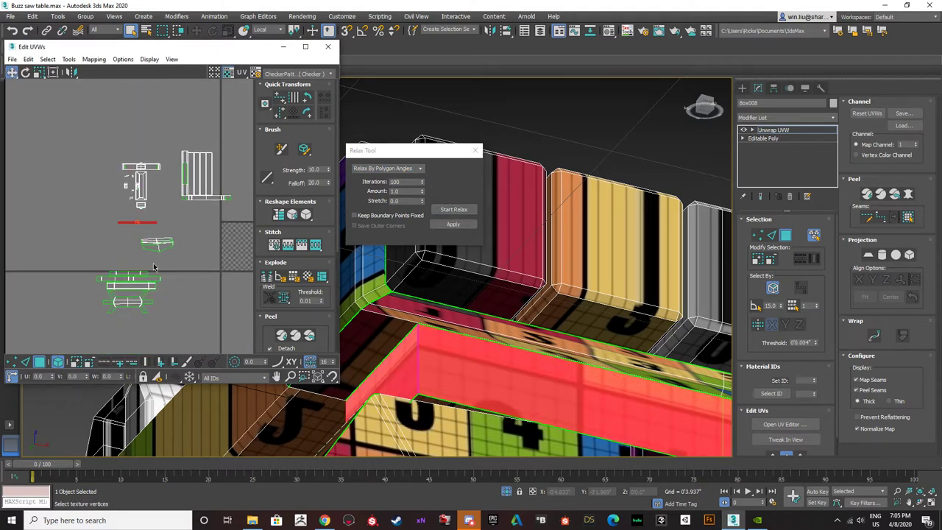
# - Move the relaxed thin strip down onto the top of the stack of arranged crossbeam strips
pyautogui.click(119, 259)
pyautogui.scroll(3, 133, 225)
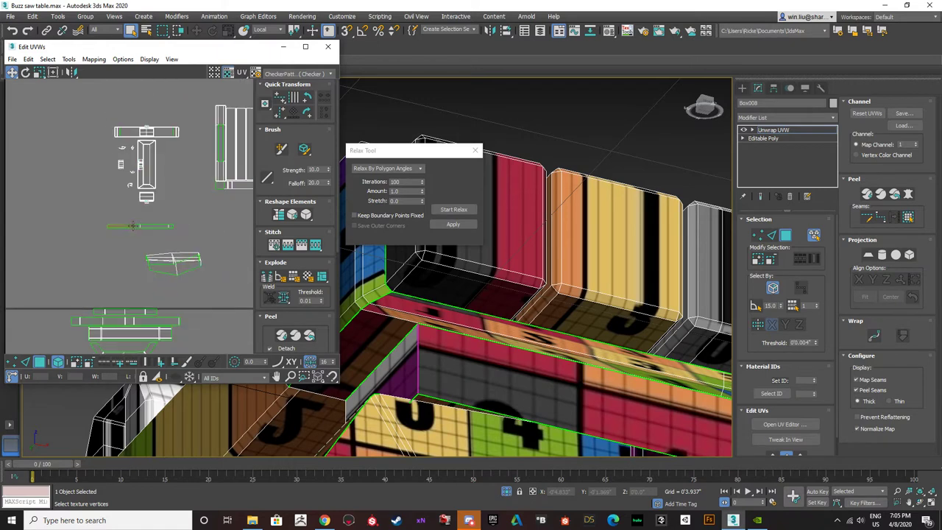
pyautogui.click(134, 225)
pyautogui.moveTo(132, 238); pyautogui.dragTo(145, 187, button='middle')
pyautogui.moveTo(147, 175); pyautogui.dragTo(133, 253)
pyautogui.click(132, 244)
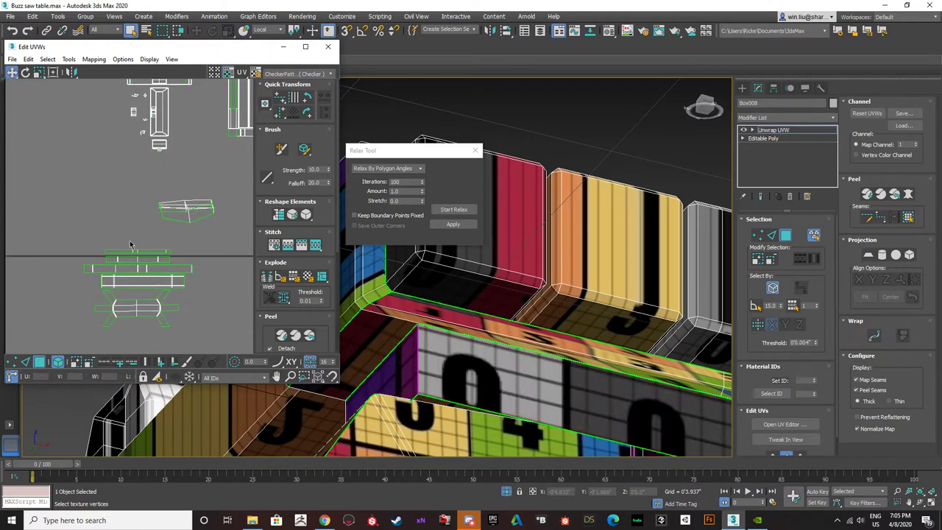
# - Select all the stacked shells and examine which parts of the table end they cover
pyautogui.moveTo(222, 236); pyautogui.dragTo(162, 203, button='middle')
pyautogui.scroll(-1, 161, 273)
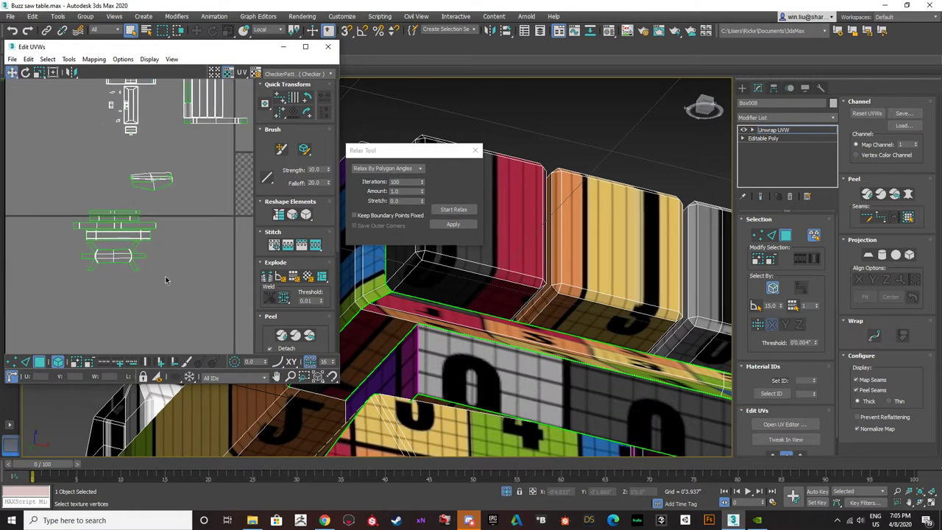
pyautogui.moveTo(167, 280); pyautogui.dragTo(77, 209)
pyautogui.scroll(-4, 417, 308)
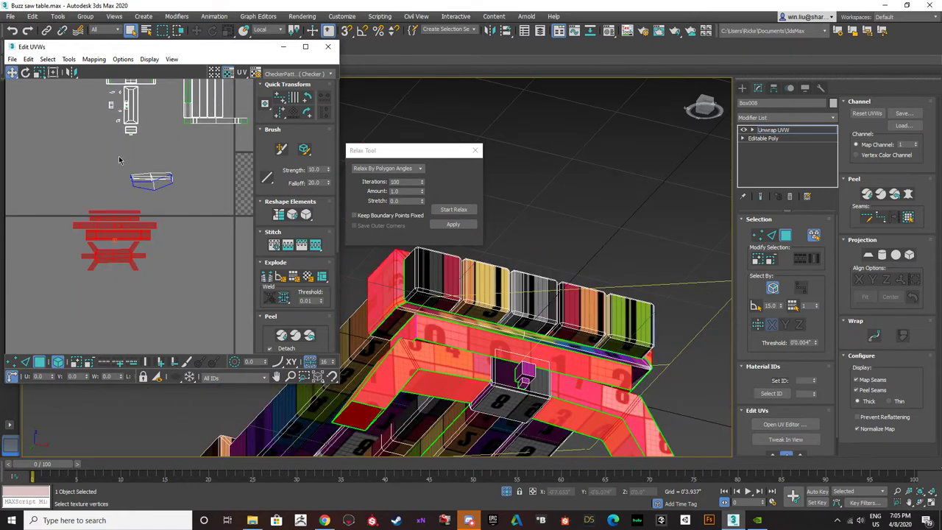
# - Relax the bent, kite-shaped underside shell of the crossbeam by polygon angles and inspect its corners
pyautogui.click(152, 181)
pyautogui.click(463, 212)
pyautogui.click(463, 212)
pyautogui.click(183, 195)
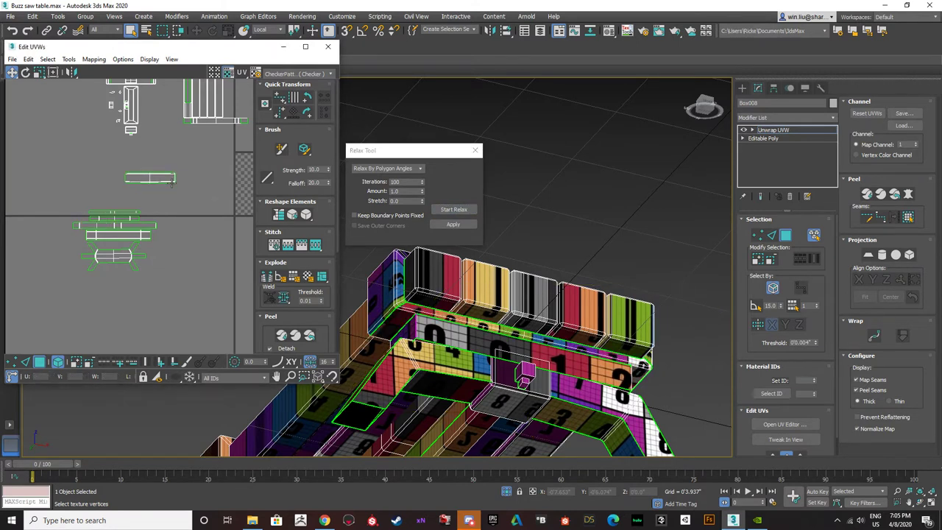
pyautogui.scroll(5, 172, 184)
pyautogui.scroll(-2, 173, 176)
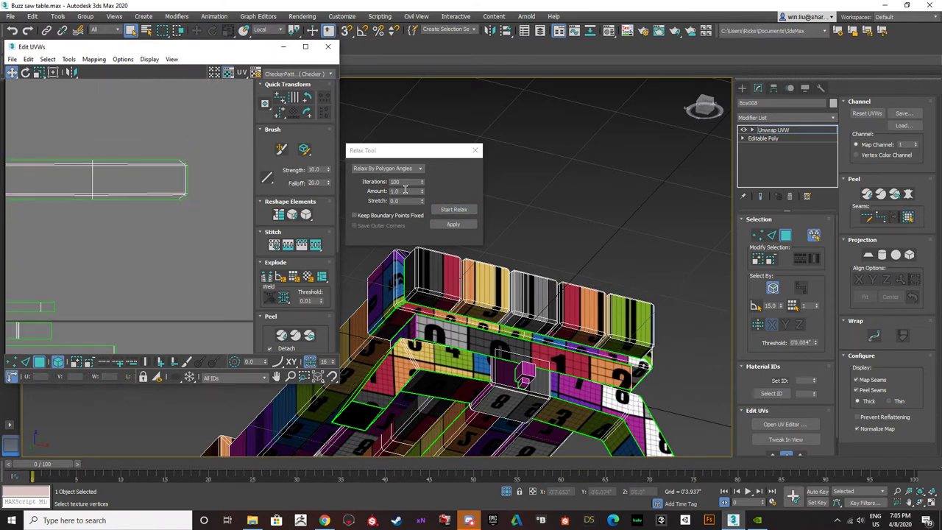
# - Review the methods in the Relax Tool, keep Relax By Polygon Angles, and examine the relaxed underside strip
pyautogui.click(407, 182)
pyautogui.click(416, 168)
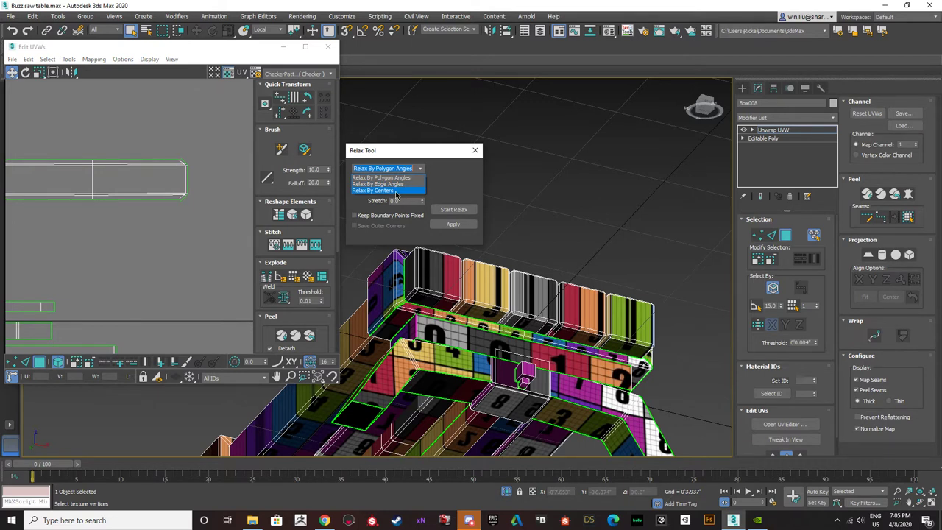
pyautogui.click(398, 156)
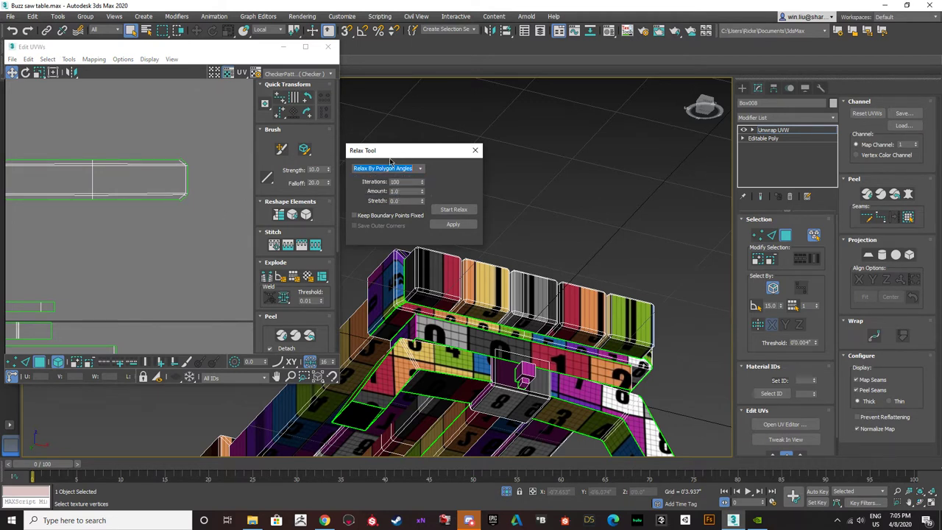
pyautogui.moveTo(390, 156); pyautogui.dragTo(205, 209)
pyautogui.click(232, 222)
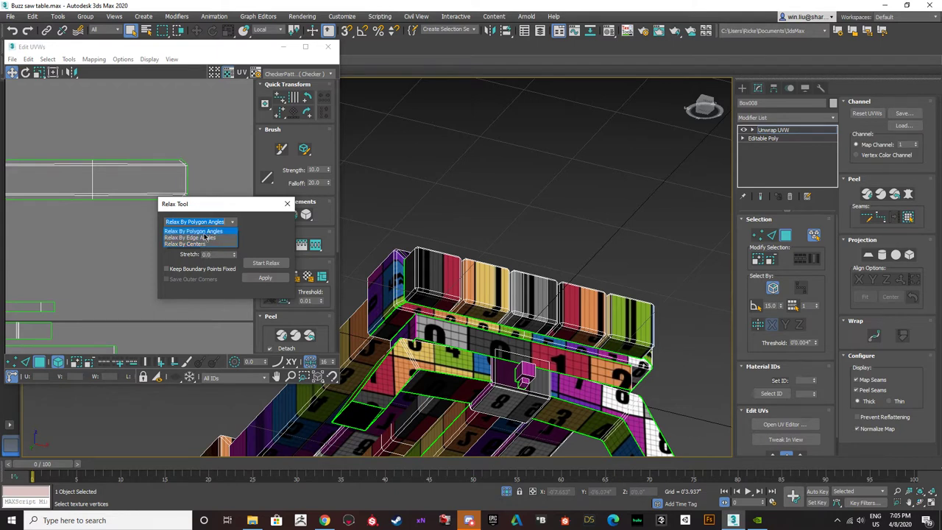
pyautogui.click(212, 232)
pyautogui.click(92, 180)
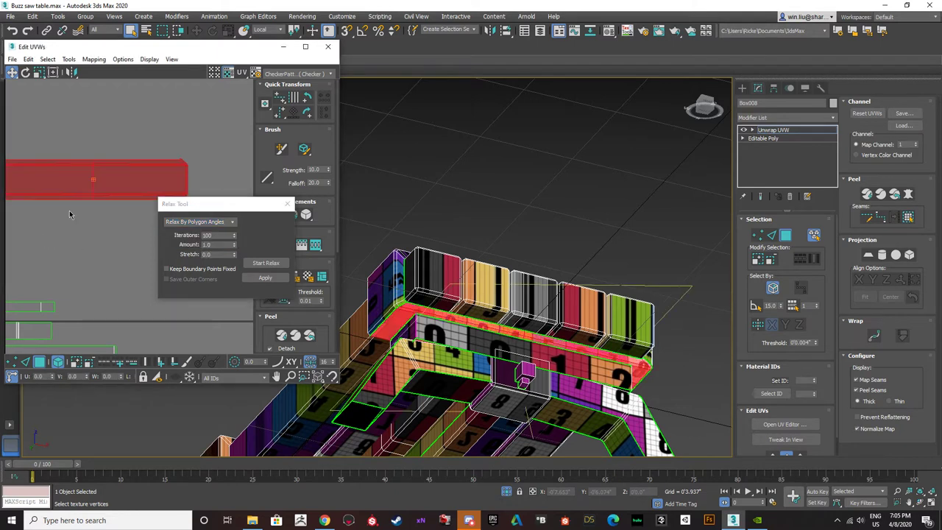
pyautogui.moveTo(61, 220); pyautogui.dragTo(98, 220, button='middle')
pyautogui.scroll(-2, 99, 220)
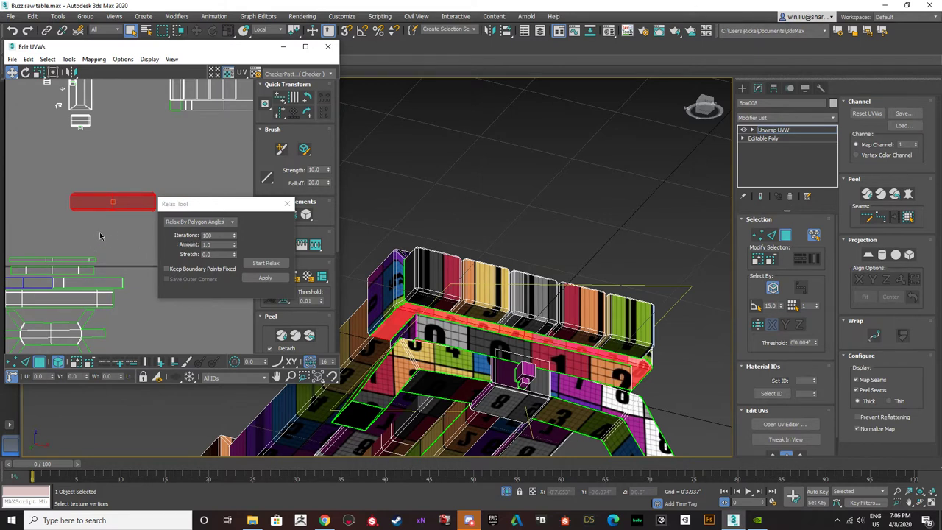
pyautogui.moveTo(68, 244); pyautogui.dragTo(69, 245, button='middle')
# - Undo the recent relaxing and moving back to the pointed strip as it was before the edge-angle relax
pyautogui.hotkey('ctrl', 'z')
pyautogui.hotkey('ctrl', 'z')
pyautogui.hotkey('ctrl', 'z')
pyautogui.hotkey('ctrl', 'z')
pyautogui.hotkey('ctrl', 'z')
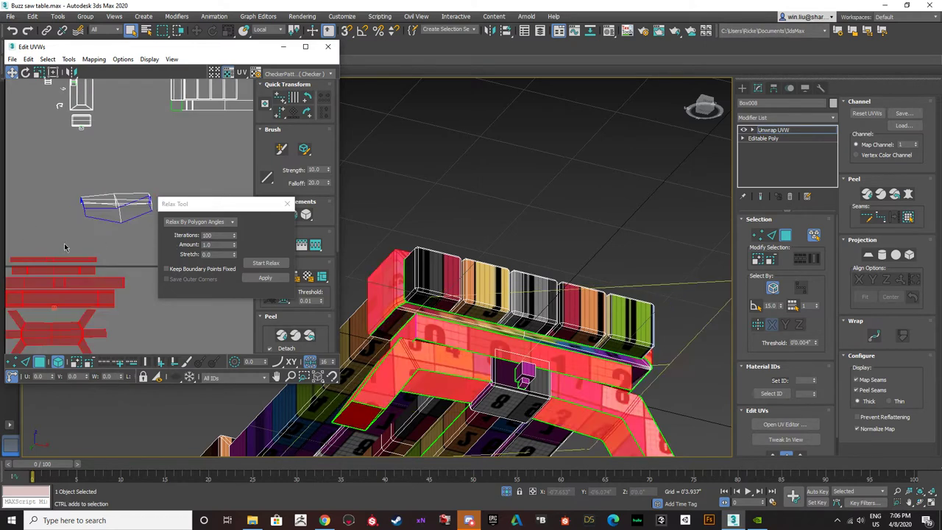
pyautogui.hotkey('ctrl', 'z')
pyautogui.hotkey('ctrl', 'z')
pyautogui.hotkey('ctrl', 'z')
pyautogui.hotkey('ctrl', 'z')
pyautogui.hotkey('ctrl', 'z')
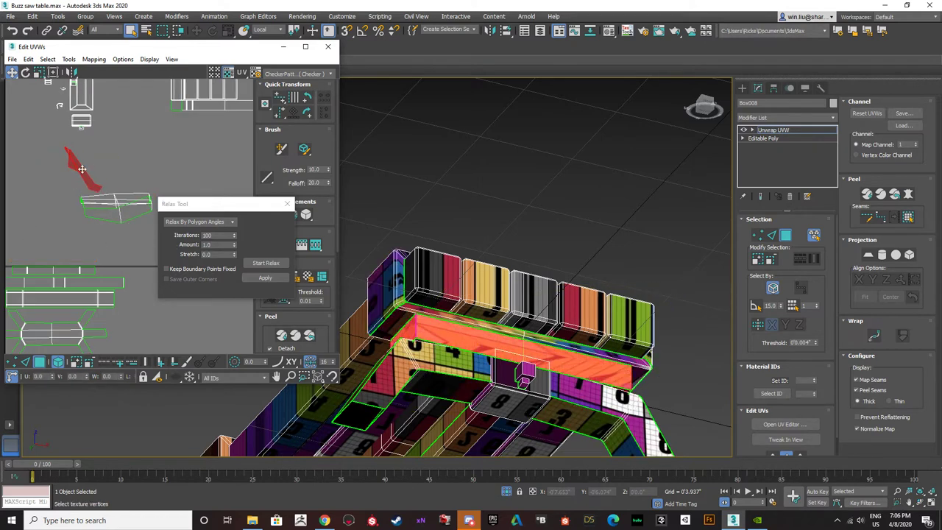
pyautogui.hotkey('ctrl', 'y')
pyautogui.hotkey('ctrl', 'y')
pyautogui.hotkey('ctrl', 'y')
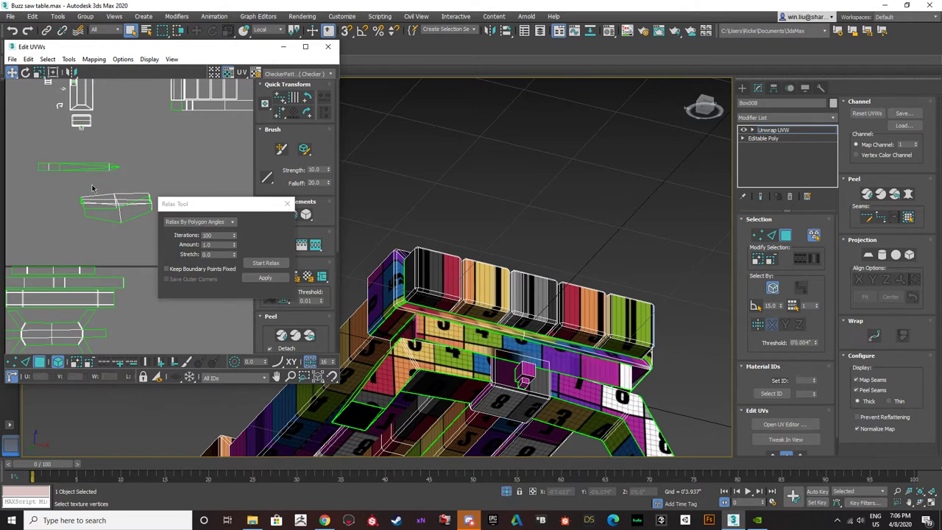
# - Try to open out the beam strip's pointed tip by moving its folded corner vertices outward, and undo the moves
pyautogui.scroll(2, 93, 178)
pyautogui.scroll(3, 94, 176)
pyautogui.click(86, 164)
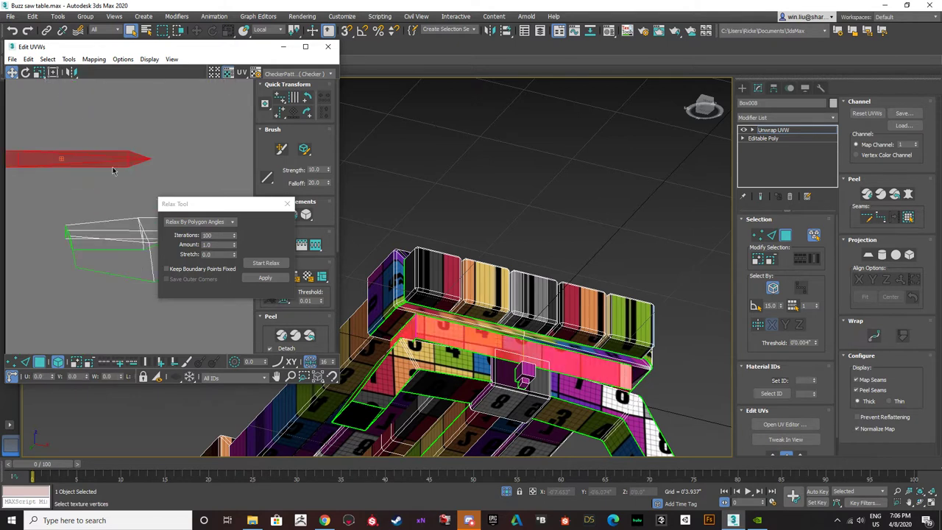
pyautogui.click(169, 172)
pyautogui.click(11, 361)
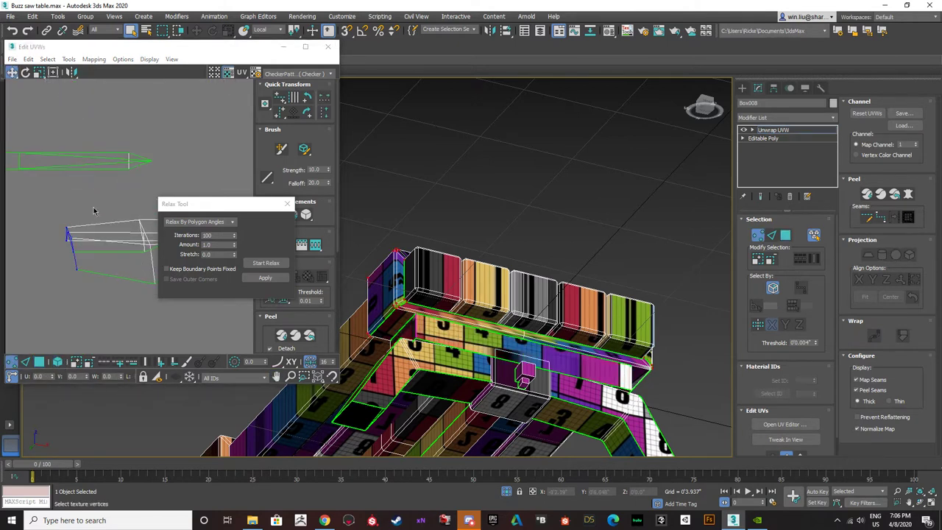
pyautogui.scroll(3, 22, 206)
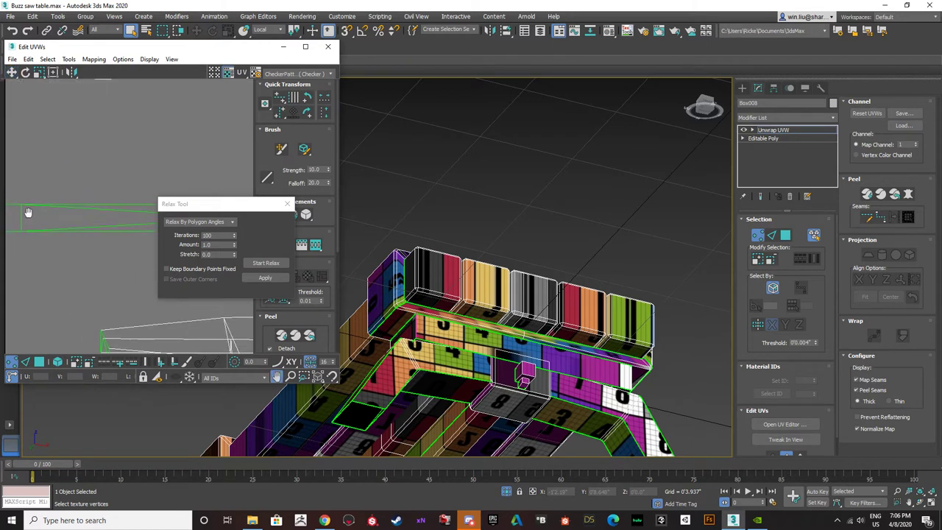
pyautogui.scroll(-4, 29, 214)
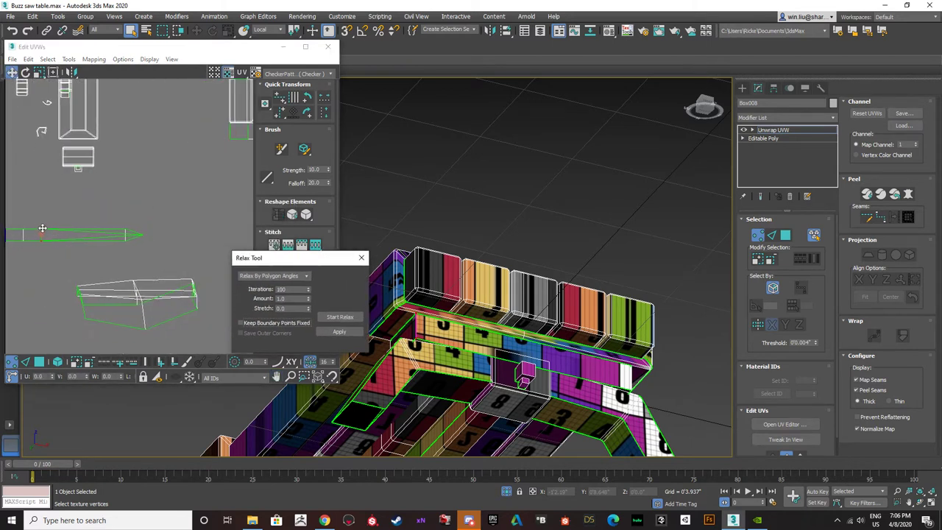
pyautogui.moveTo(42, 228); pyautogui.dragTo(177, 209)
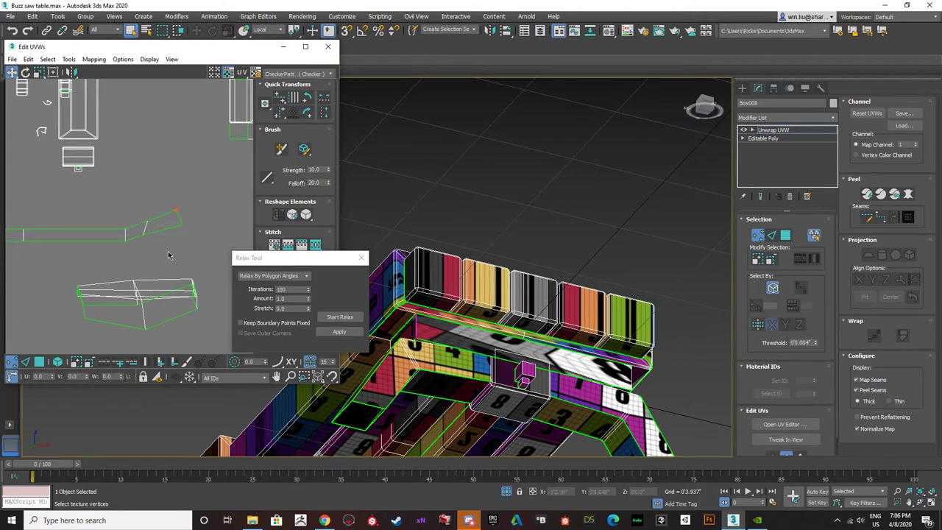
pyautogui.click(168, 254)
pyautogui.moveTo(115, 253); pyautogui.dragTo(189, 240, button='middle')
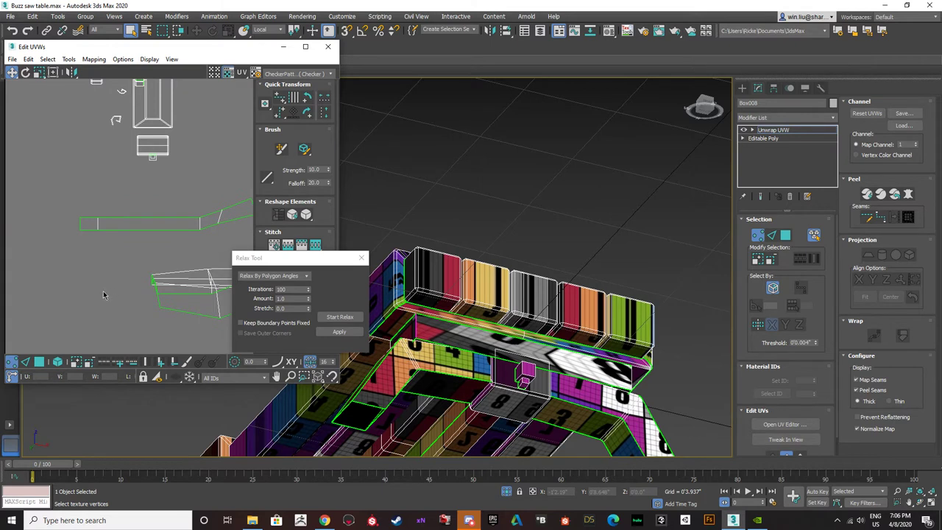
pyautogui.moveTo(103, 291); pyautogui.dragTo(64, 297, button='middle')
pyautogui.hotkey('ctrl', 'z')
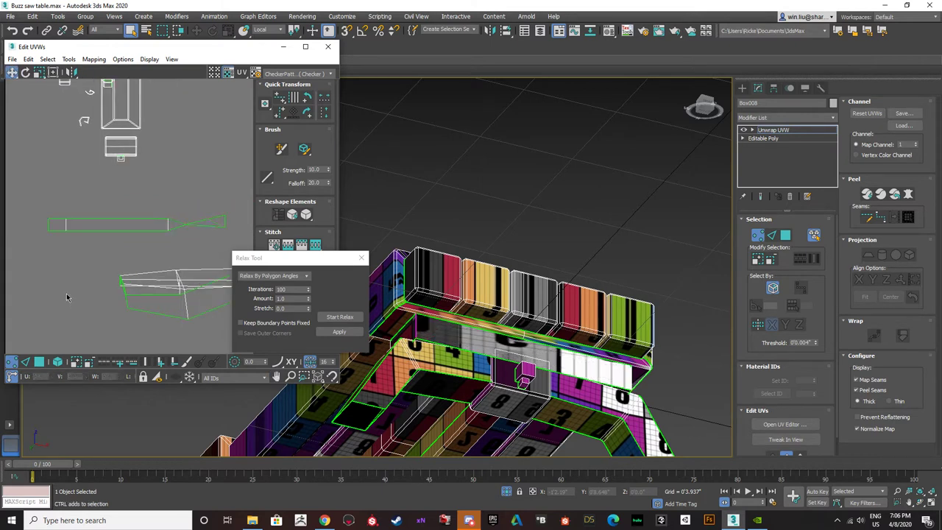
pyautogui.hotkey('ctrl', 'z')
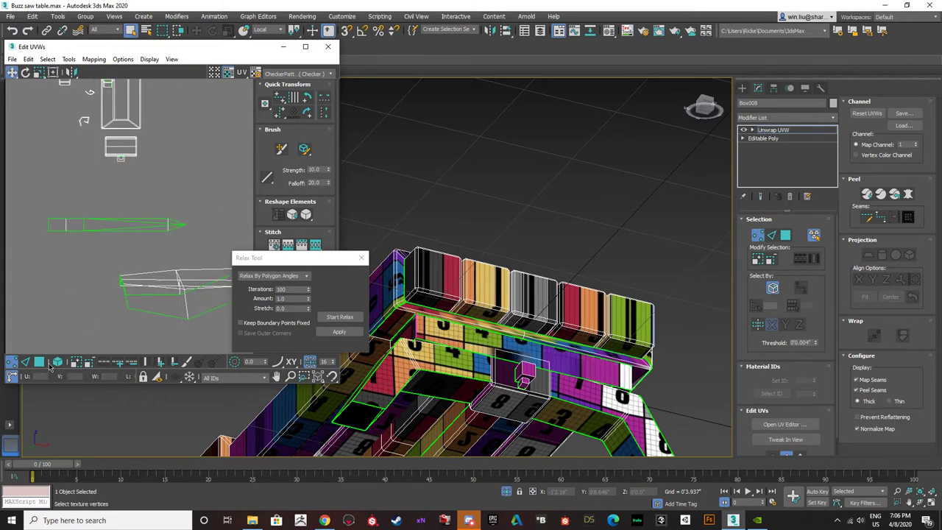
# - Relax the whole pointed beam strip by edge angles to unfold its collapsed tip
pyautogui.click(39, 362)
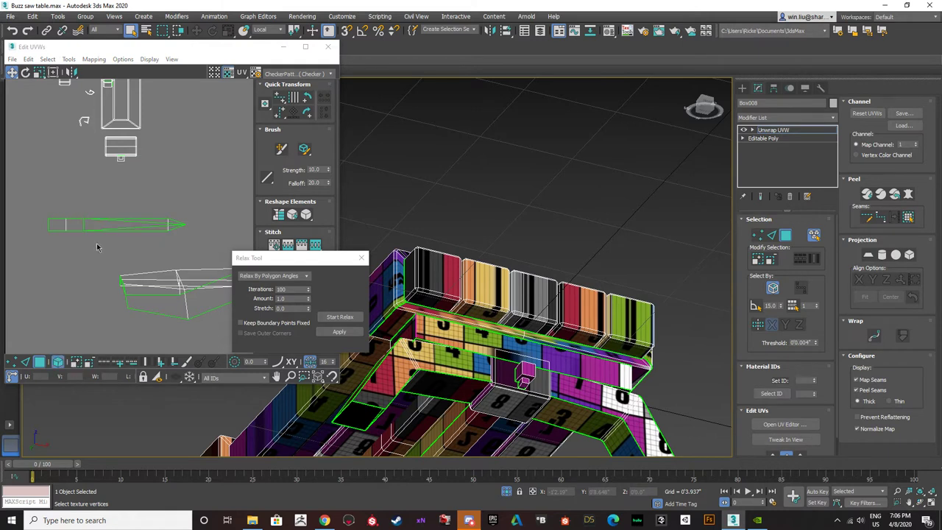
pyautogui.click(273, 275)
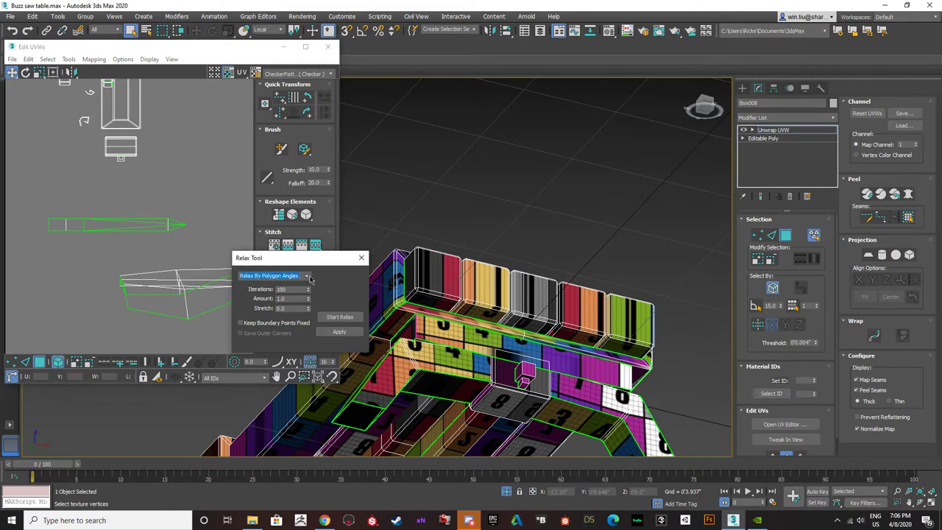
pyautogui.click(308, 277)
pyautogui.click(273, 292)
pyautogui.moveTo(179, 249); pyautogui.dragTo(148, 220)
pyautogui.click(338, 317)
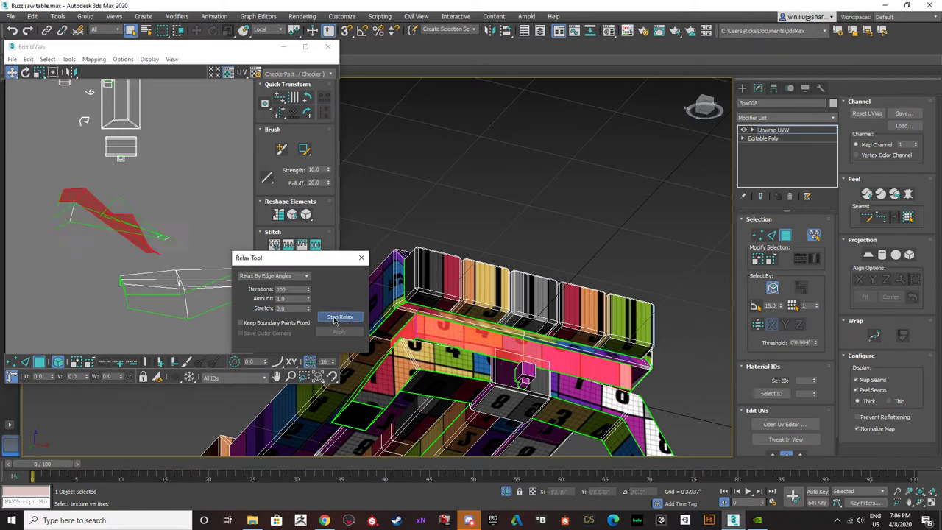
pyautogui.click(336, 319)
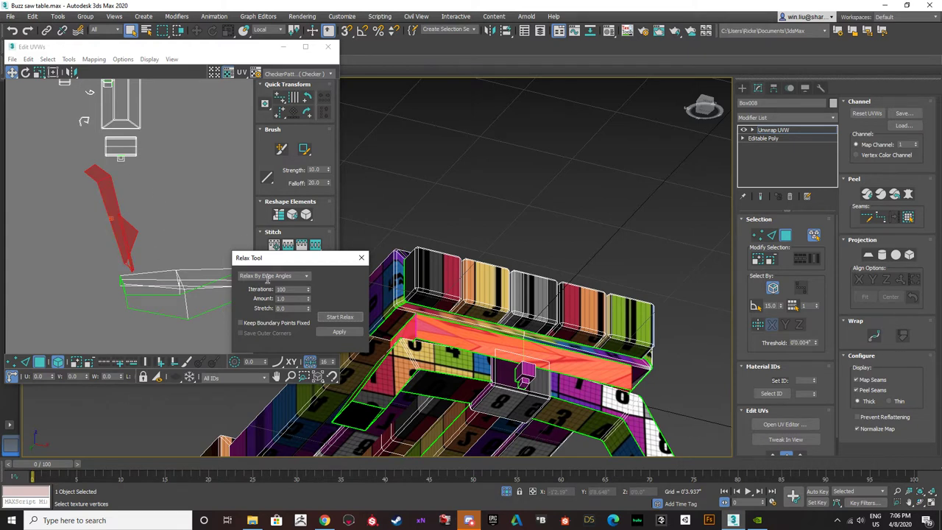
# - Relax the unfolded beam shell by polygon angles to flatten it into a straight strip
pyautogui.click(306, 275)
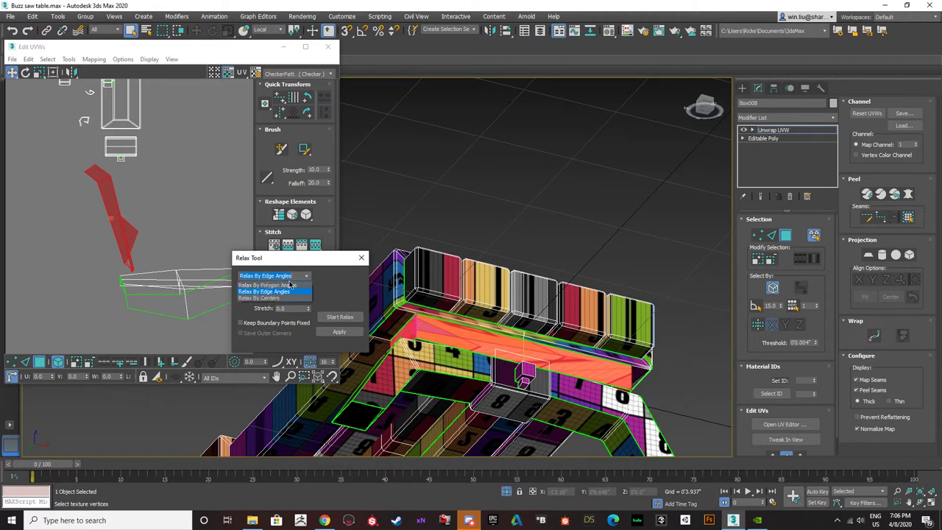
pyautogui.click(270, 289)
pyautogui.click(329, 317)
pyautogui.click(329, 318)
pyautogui.click(34, 240)
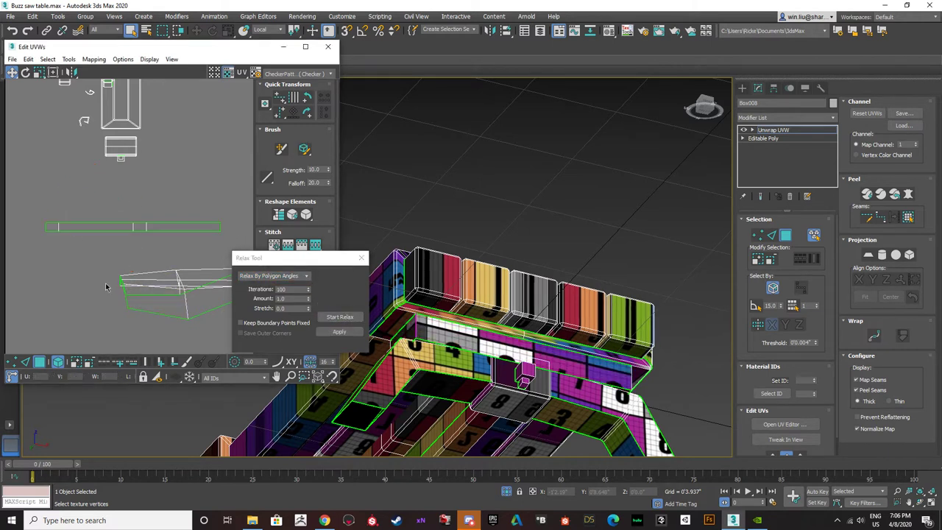
# - Move the straightened beam strip down to the top of the stack of finished strips
pyautogui.scroll(-4, 105, 287)
pyautogui.click(98, 239)
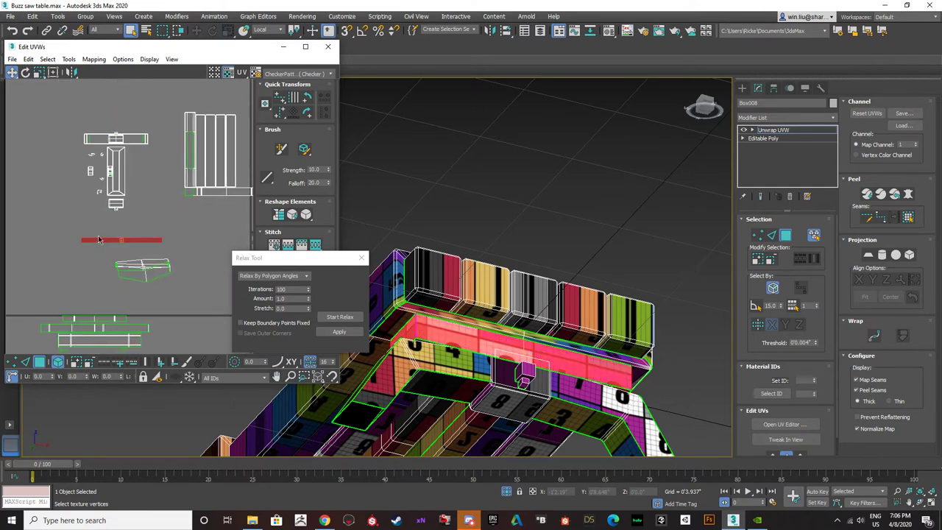
pyautogui.moveTo(98, 240); pyautogui.dragTo(77, 309)
pyautogui.click(87, 273)
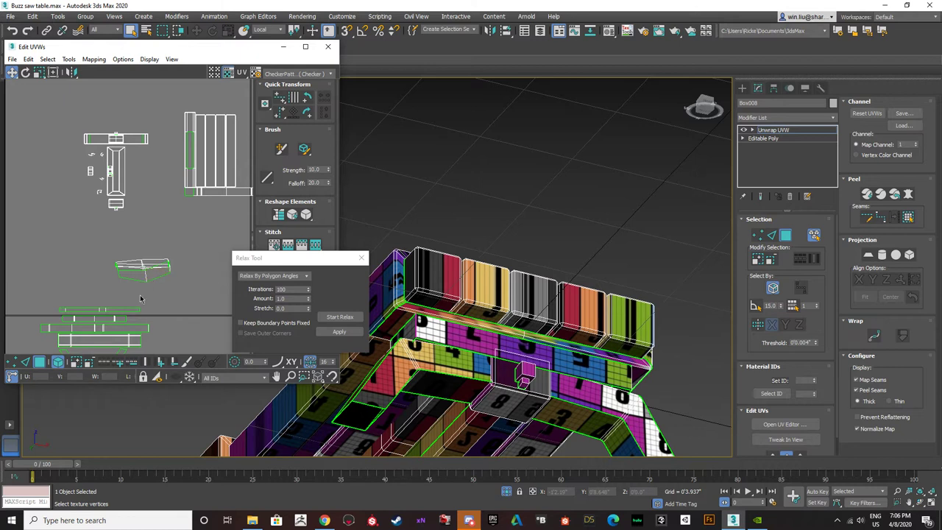
# - Relax the kite-shaped crossbeam underside shell by polygon angles and place it at the end of the widest stacked strip
pyautogui.click(148, 270)
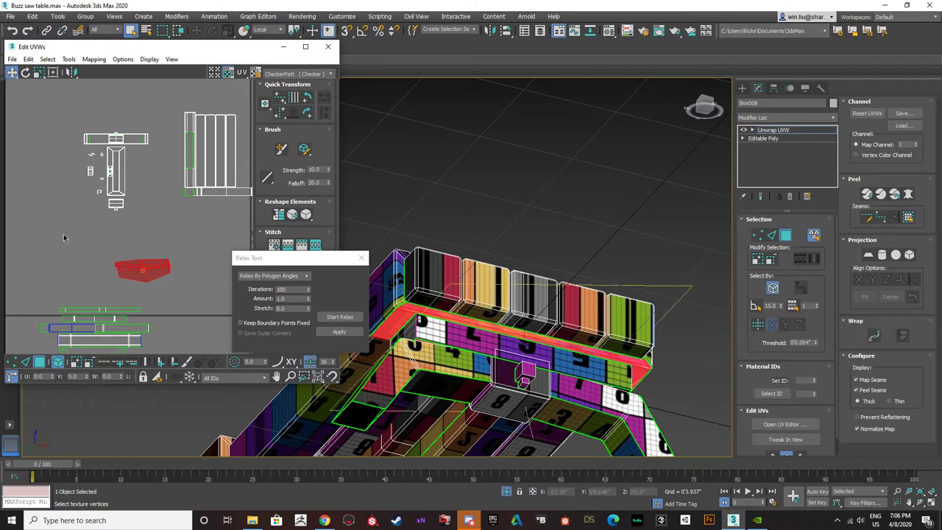
pyautogui.click(328, 319)
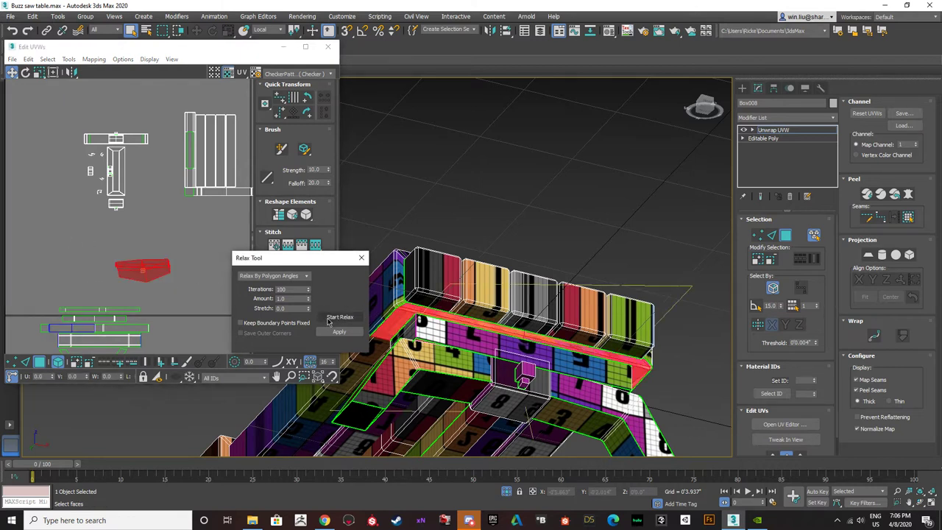
pyautogui.click(327, 318)
pyautogui.click(140, 287)
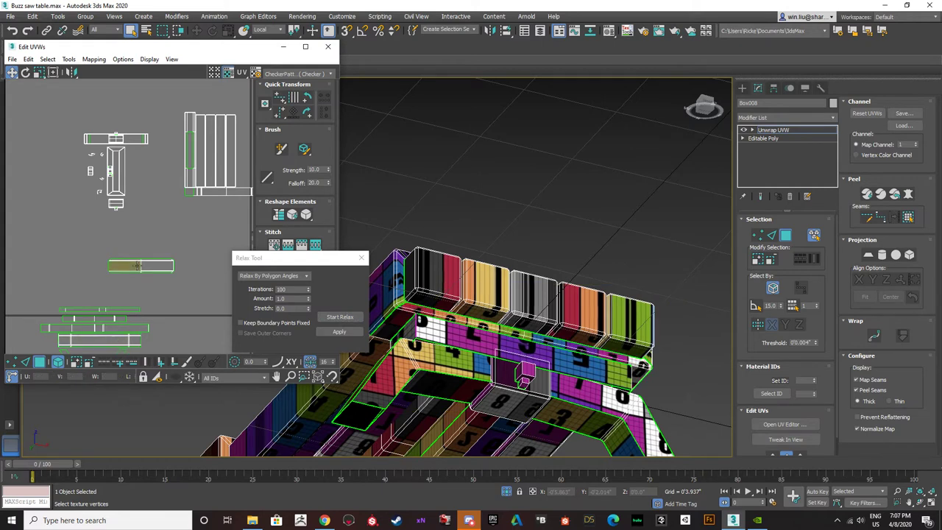
pyautogui.click(131, 265)
pyautogui.moveTo(131, 265); pyautogui.dragTo(169, 342)
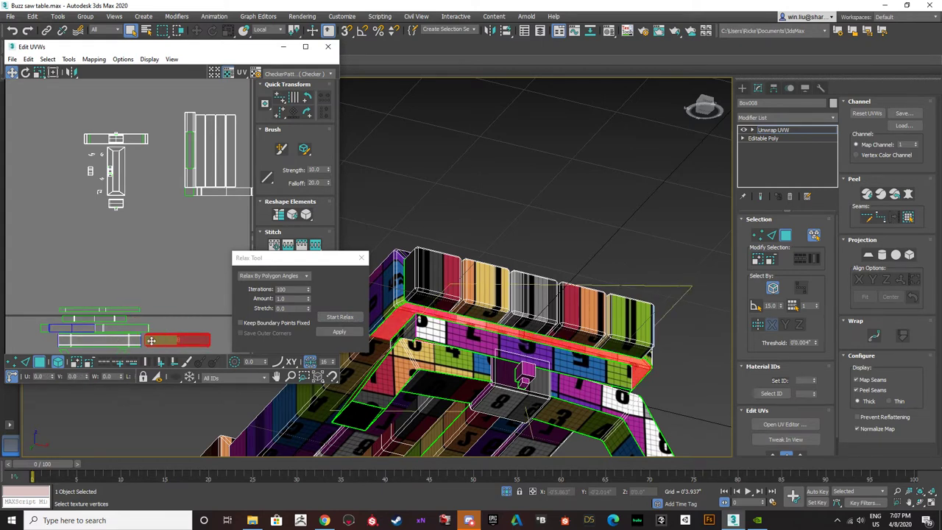
# - Stitch the underside shell to the widest strip along the strip's adjoining end edge
pyautogui.scroll(5, 143, 328)
pyautogui.click(24, 362)
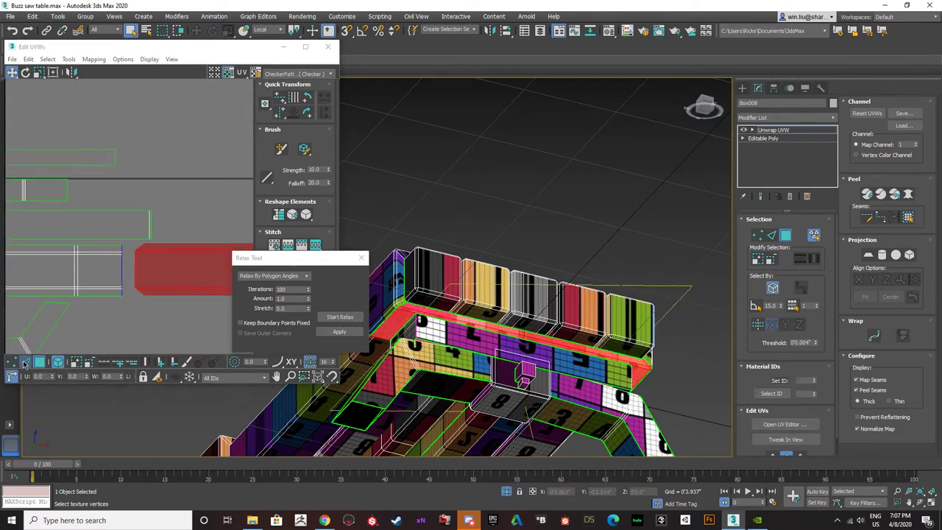
pyautogui.click(122, 274)
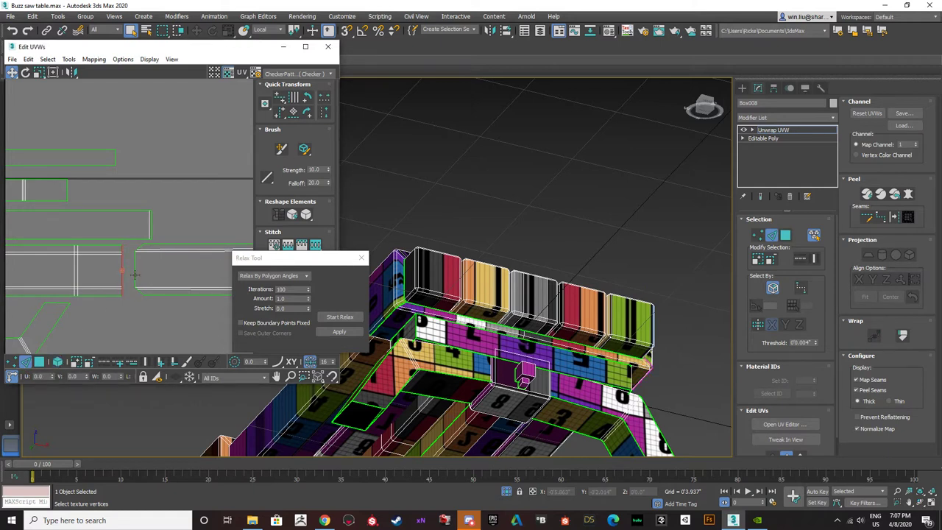
pyautogui.scroll(-5, 131, 280)
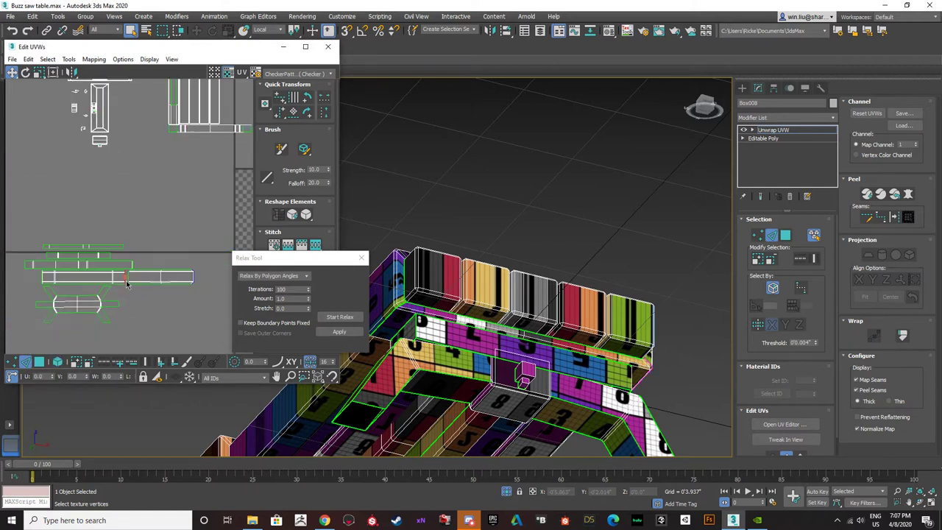
pyautogui.click(314, 245)
pyautogui.scroll(10, 123, 281)
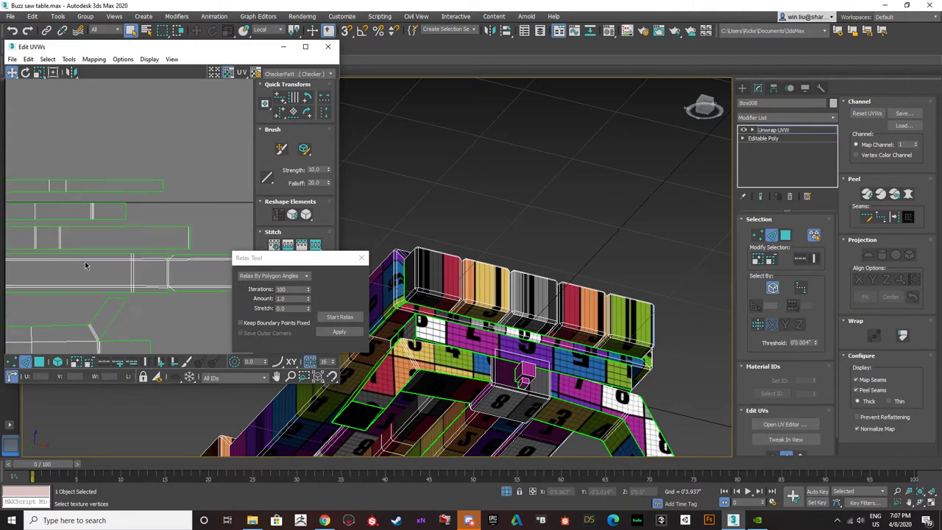
# - Move the stitched crossbeam strip up into the empty area above the other strips
pyautogui.click(39, 361)
pyautogui.click(57, 361)
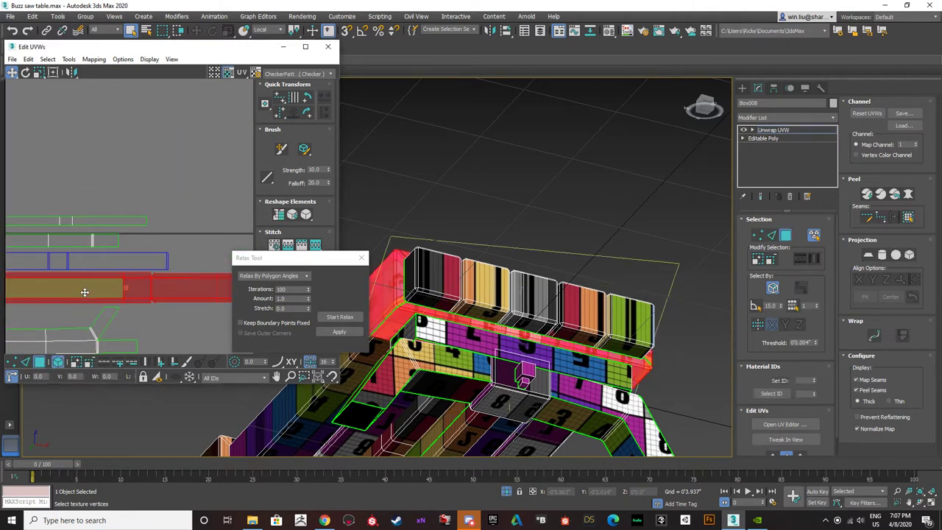
pyautogui.moveTo(75, 297); pyautogui.dragTo(75, 166)
pyautogui.click(152, 199)
pyautogui.scroll(6, 150, 147)
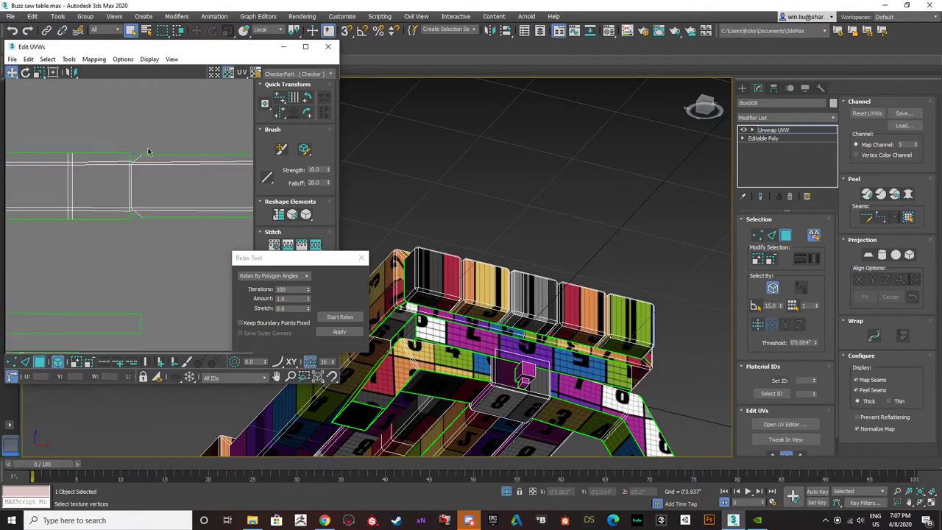
# - Stitch the split corner vertices on both sides of the crossbeam strip's seam
pyautogui.click(16, 362)
pyautogui.click(57, 361)
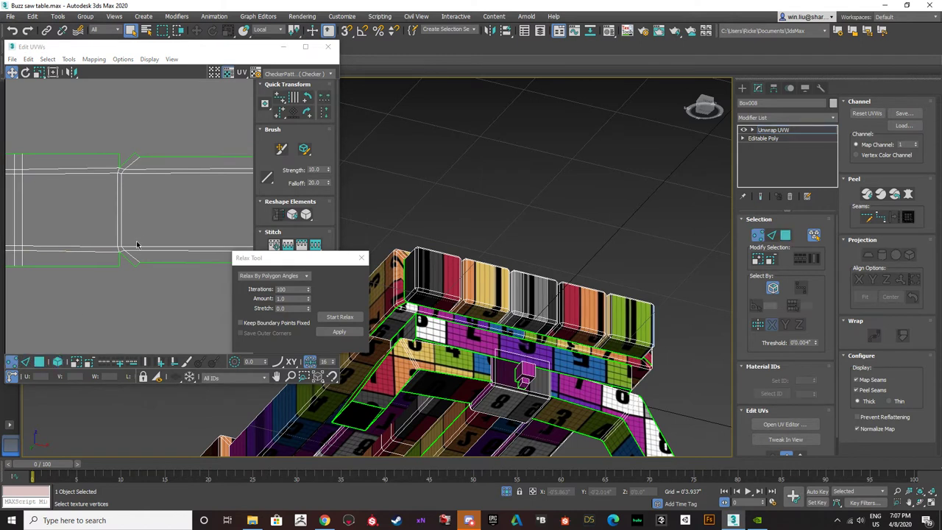
pyautogui.scroll(3, 136, 248)
pyautogui.click(137, 279)
pyautogui.moveTo(312, 260); pyautogui.dragTo(472, 237)
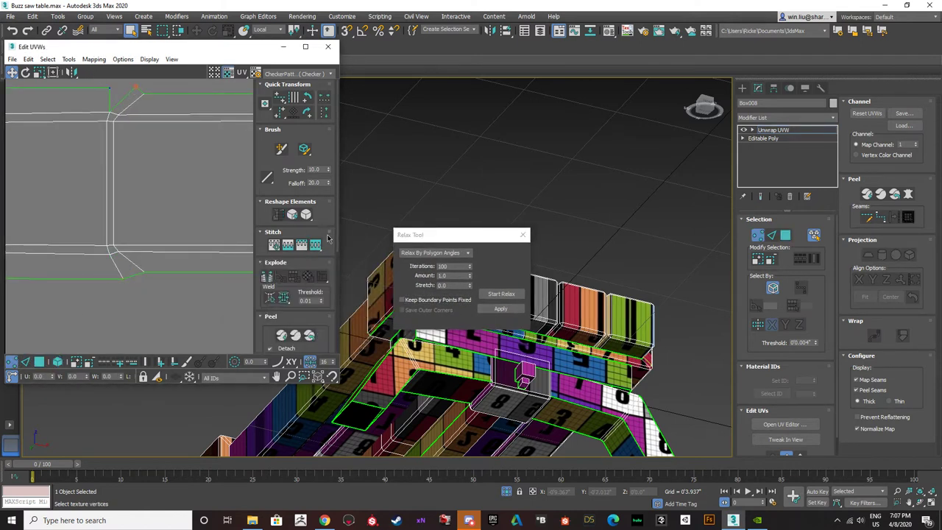
pyautogui.click(318, 248)
pyautogui.scroll(-3, 135, 287)
# - Straighten the long lengthwise edges of the stitched crossbeam strip by aligning them in place
pyautogui.click(25, 362)
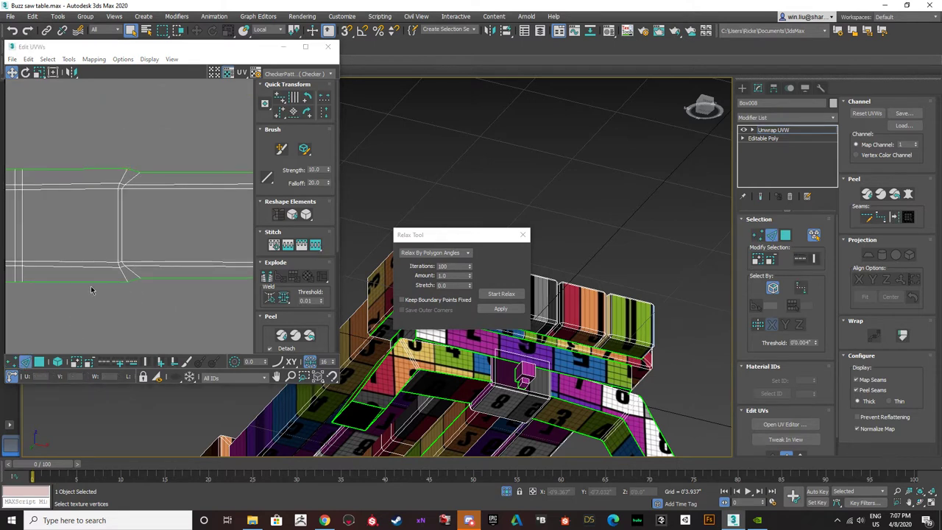
pyautogui.scroll(-3, 94, 276)
pyautogui.click(82, 212)
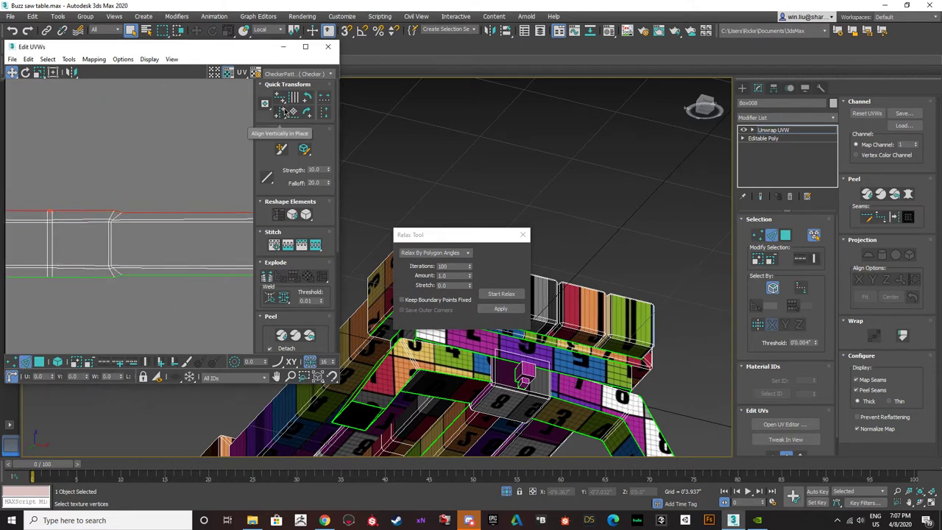
pyautogui.scroll(-3, 84, 327)
pyautogui.moveTo(84, 327); pyautogui.dragTo(140, 263, button='middle')
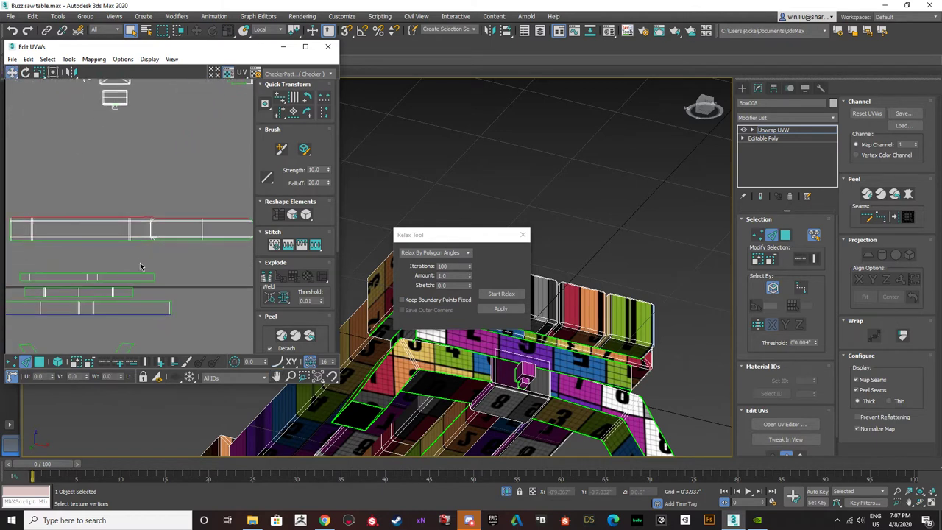
pyautogui.click(144, 362)
pyautogui.moveTo(184, 243); pyautogui.dragTo(147, 272, button='middle')
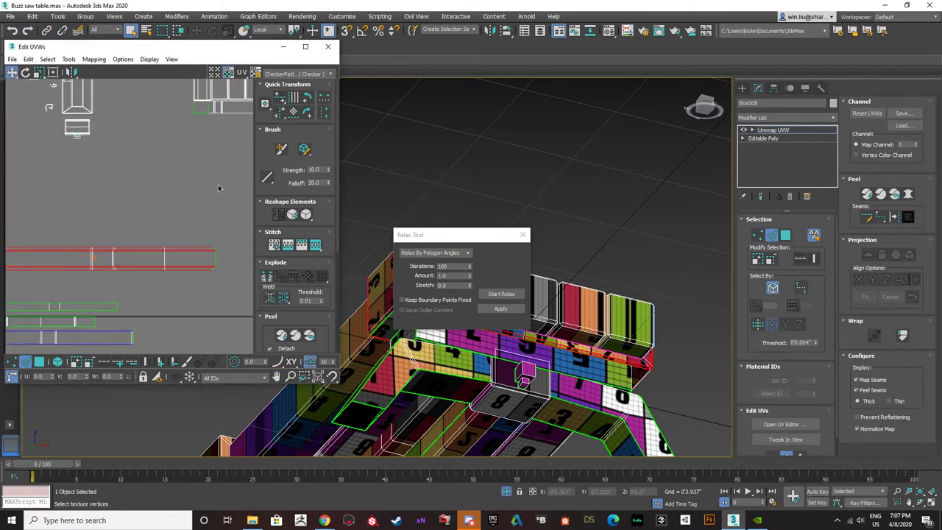
# - Align the crossbeam strip's end edge and its parallel cross edges vertically in place
pyautogui.click(196, 257)
pyautogui.click(215, 256)
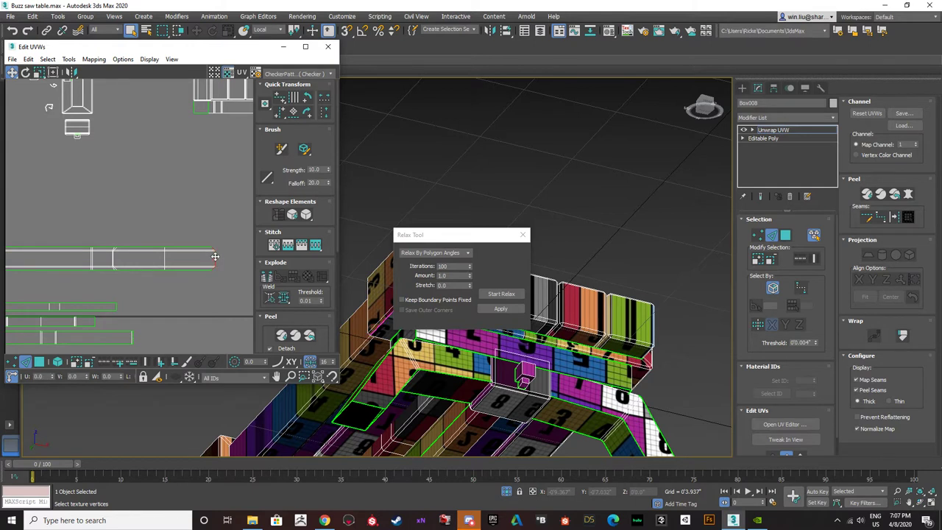
pyautogui.click(145, 362)
pyautogui.click(282, 118)
pyautogui.click(201, 300)
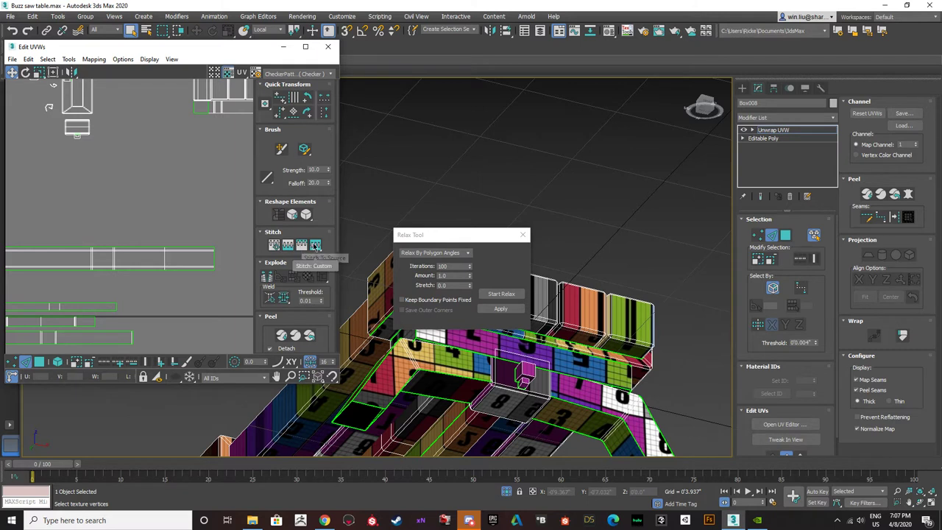
pyautogui.scroll(-4, 291, 286)
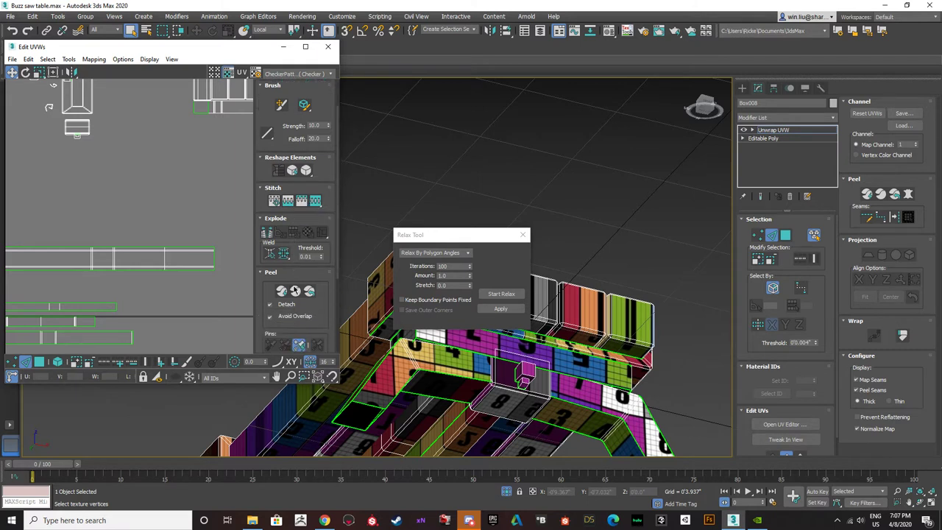
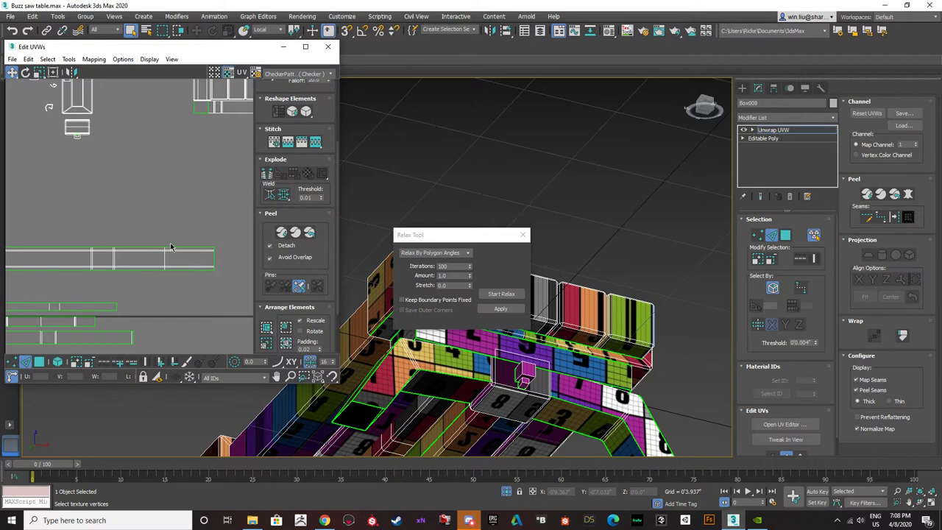
pyautogui.click(26, 362)
pyautogui.click(215, 256)
pyautogui.click(186, 299)
pyautogui.click(13, 362)
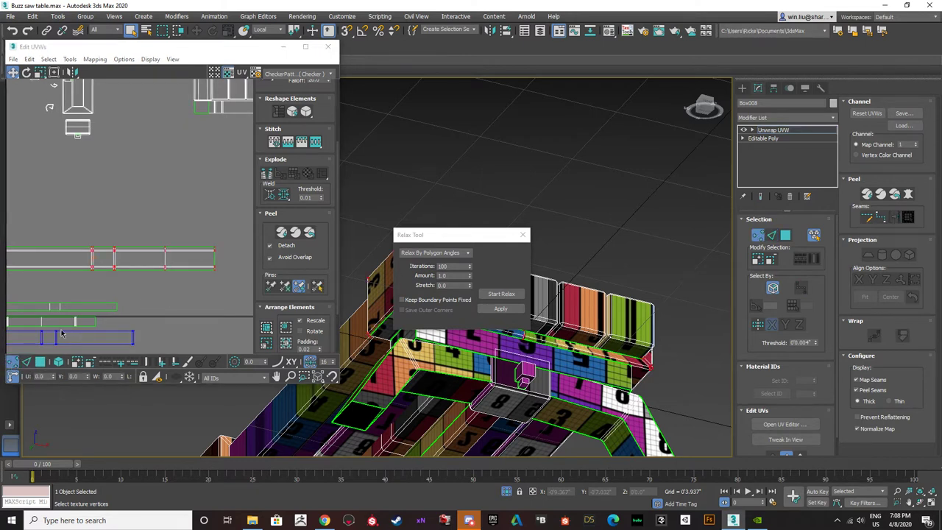
pyautogui.click(118, 292)
pyautogui.click(31, 361)
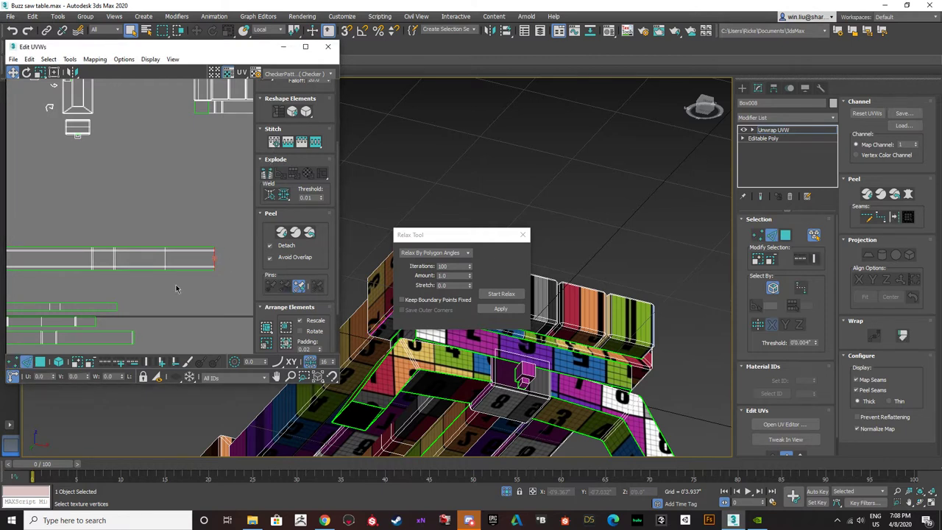
# - Move the finished crossbeam strip down between the group of narrow strips and the curved shells
pyautogui.scroll(-5, 145, 290)
pyautogui.press('3')
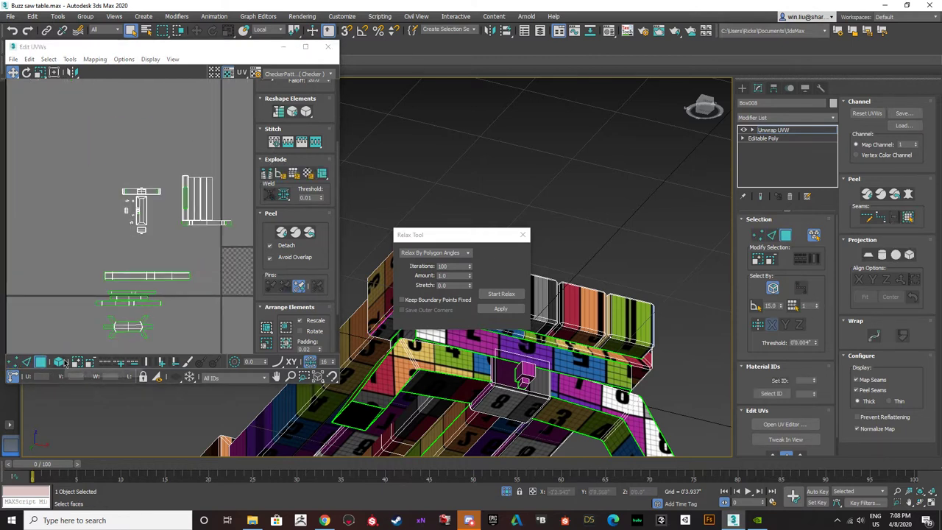
pyautogui.click(165, 278)
pyautogui.moveTo(166, 280); pyautogui.dragTo(129, 326)
pyautogui.scroll(5, 138, 297)
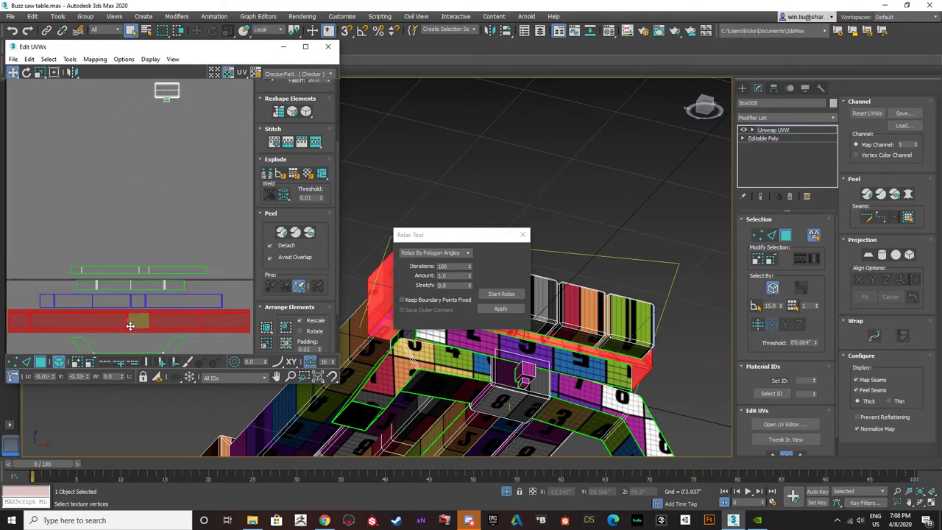
# - Select the beveled block beneath the crossbeam on the model and move its shell beside the crossbeam strip
pyautogui.click(444, 346)
pyautogui.moveTo(444, 346); pyautogui.dragTo(506, 336, button='middle')
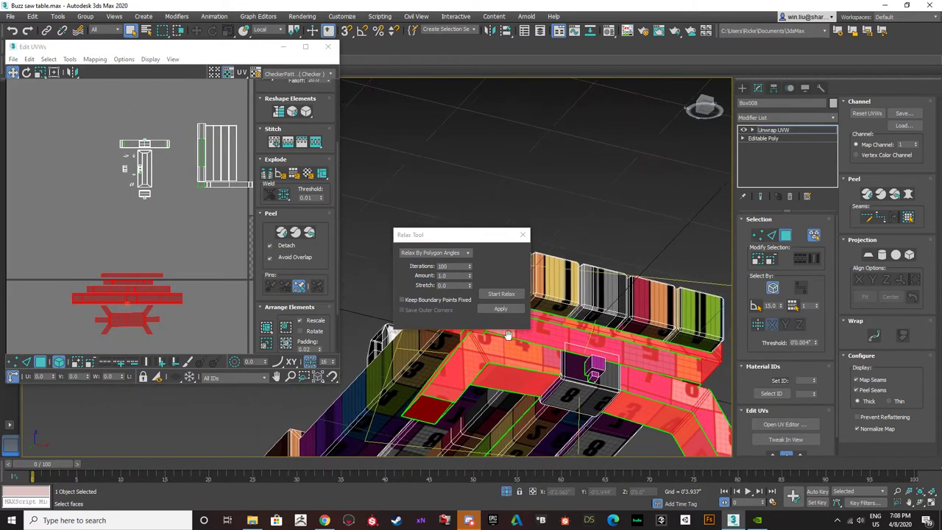
pyautogui.scroll(5, 564, 374)
pyautogui.click(567, 376)
pyautogui.scroll(-3, 541, 384)
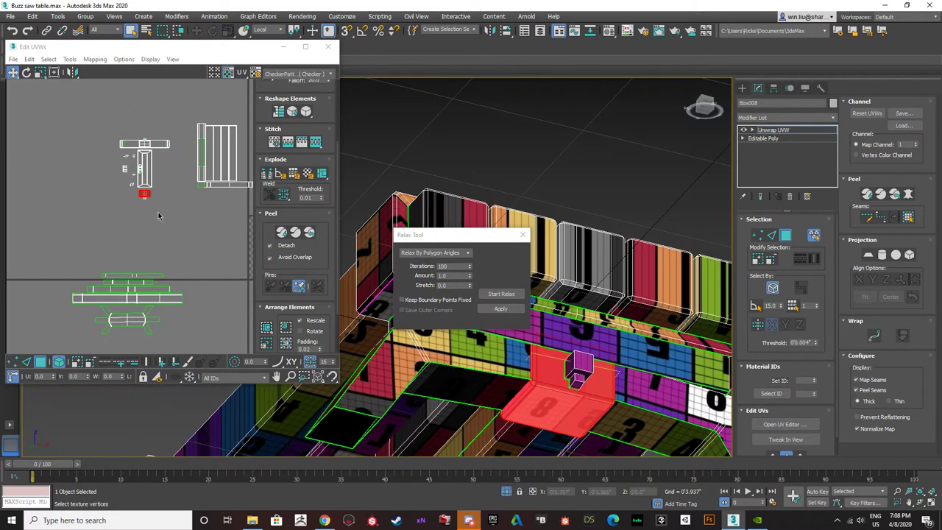
pyautogui.moveTo(145, 192); pyautogui.dragTo(196, 302)
# - Break the block's UVs along the lengthwise edge where its side face meets its bottom face
pyautogui.click(771, 235)
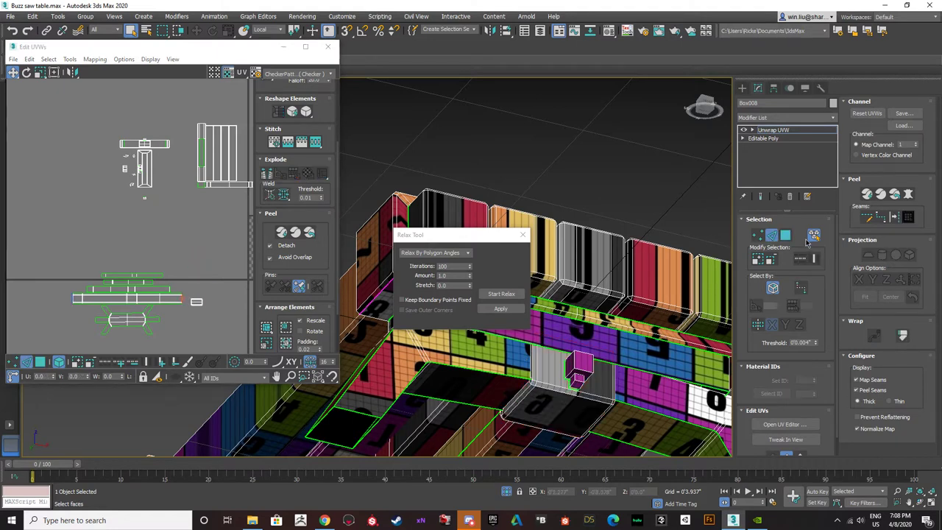
pyautogui.scroll(5, 556, 379)
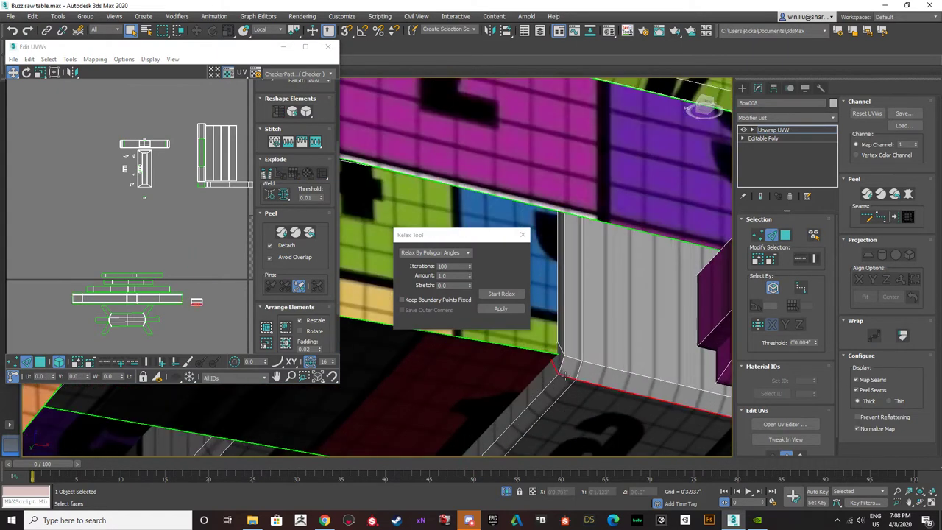
pyautogui.scroll(-5, 567, 375)
pyautogui.scroll(2, 537, 352)
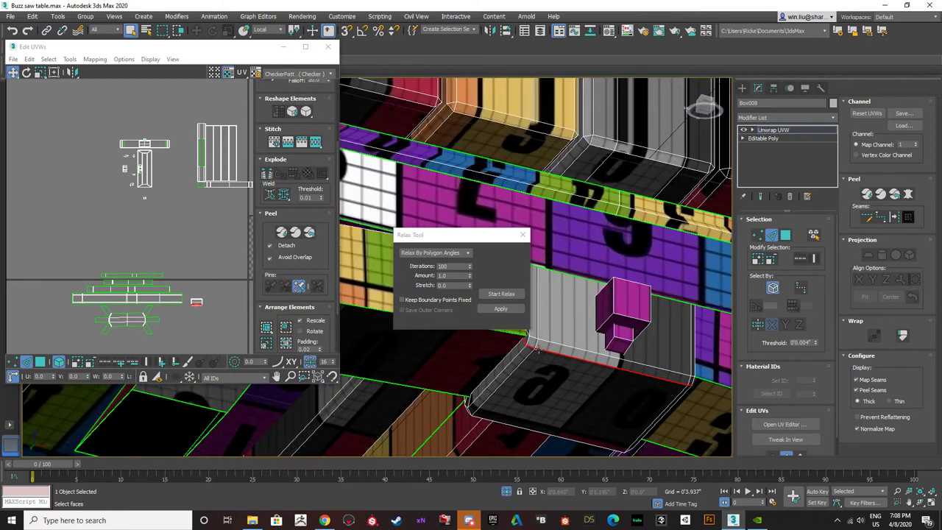
pyautogui.scroll(2, 525, 338)
pyautogui.scroll(-3, 573, 355)
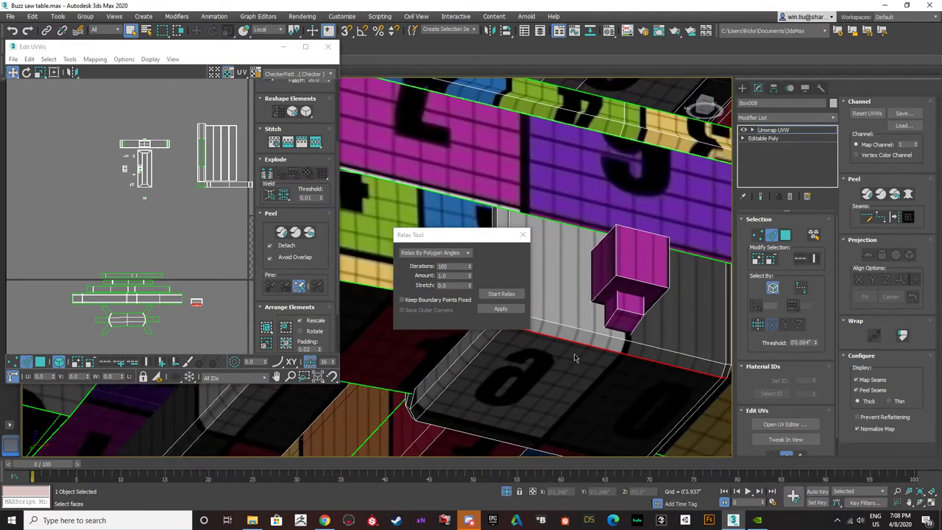
pyautogui.click(269, 177)
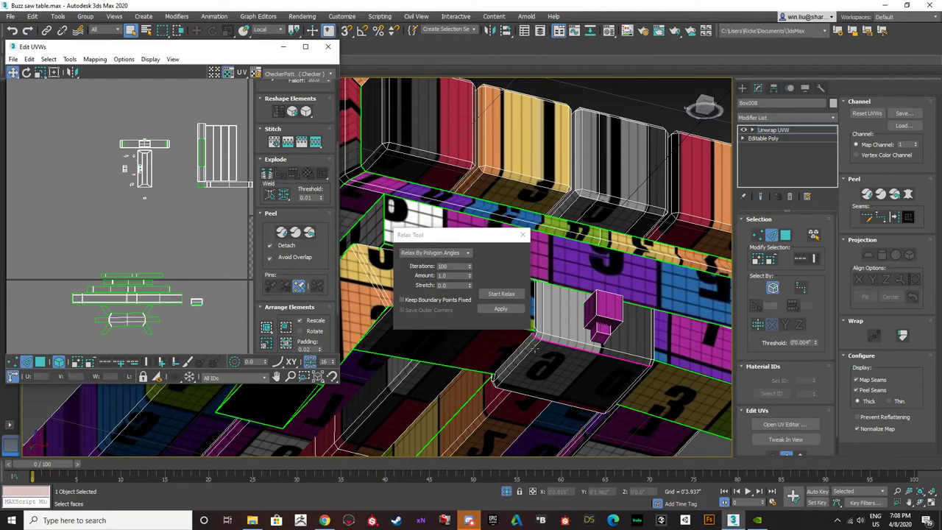
# - Break the block's UVs along the edge loops around its end faces
pyautogui.moveTo(535, 352)
pyautogui.mouseDown(button='middle')
pyautogui.moveTo(528, 365)
pyautogui.moveTo(635, 394)
pyautogui.moveTo(594, 368)
pyautogui.moveTo(614, 432)
pyautogui.moveTo(638, 403)
pyautogui.moveTo(660, 423)
pyautogui.moveTo(553, 363)
pyautogui.mouseUp(button='middle')
pyautogui.press('F3')
pyautogui.scroll(3, 607, 404)
pyautogui.moveTo(607, 404)
pyautogui.mouseDown(button='middle')
pyautogui.moveTo(624, 368)
pyautogui.moveTo(610, 322)
pyautogui.mouseUp(button='middle')
pyautogui.press('F3')
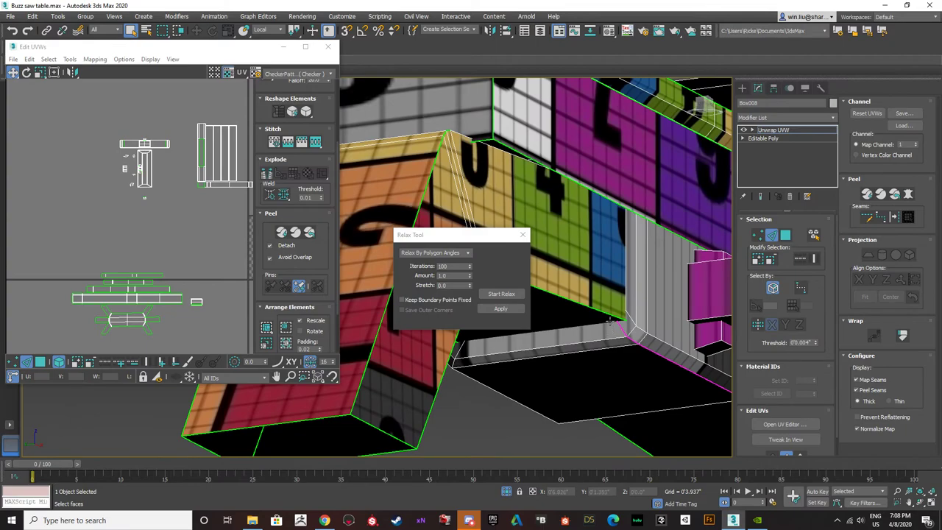
pyautogui.press('F3')
pyautogui.click(608, 318)
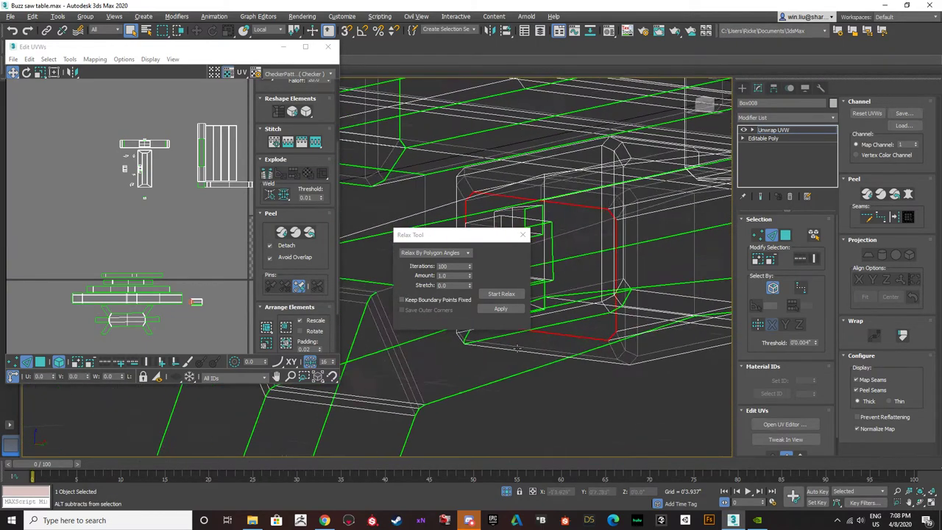
pyautogui.moveTo(517, 347)
pyautogui.keyDown('alt'); pyautogui.mouseDown(button='middle')
pyautogui.moveTo(526, 367)
pyautogui.moveTo(555, 356)
pyautogui.moveTo(583, 374)
pyautogui.moveTo(561, 349)
pyautogui.moveTo(557, 330)
pyautogui.moveTo(573, 324)
pyautogui.mouseUp(button='middle'); pyautogui.keyUp('alt')
pyautogui.press('F3')
pyautogui.click(541, 329)
pyautogui.scroll(8, 209, 309)
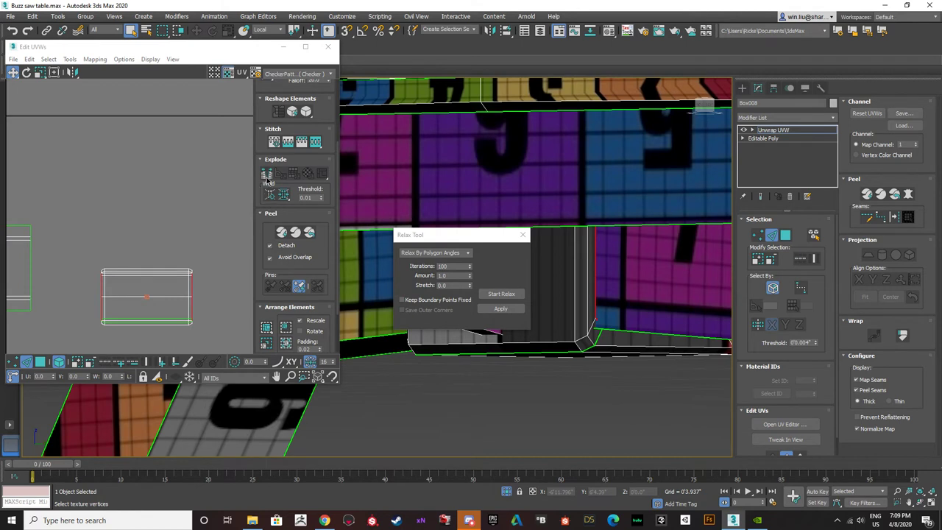
pyautogui.click(267, 176)
# - Relax the block's shells by polygon angles until they unfold
pyautogui.click(41, 362)
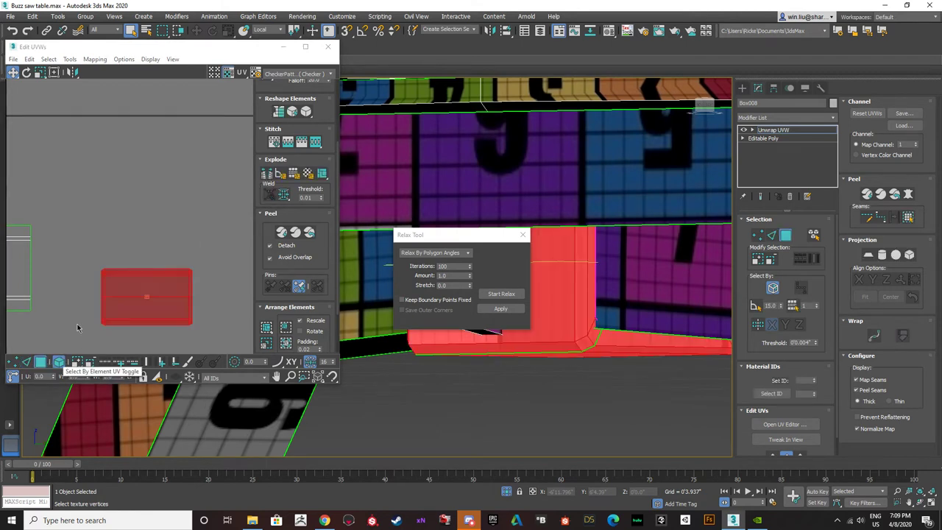
pyautogui.click(493, 294)
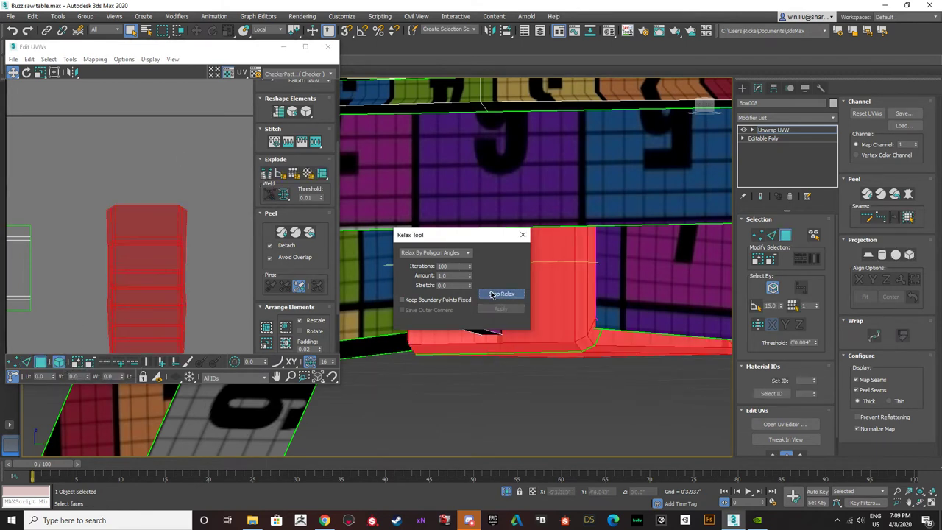
pyautogui.click(493, 294)
# - Separate the block's overlapping unfolded shells by moving one aside, and select the shell left in place
pyautogui.click(228, 198)
pyautogui.moveTo(175, 258); pyautogui.dragTo(126, 177, button='middle')
pyautogui.scroll(-2, 125, 178)
pyautogui.click(116, 193)
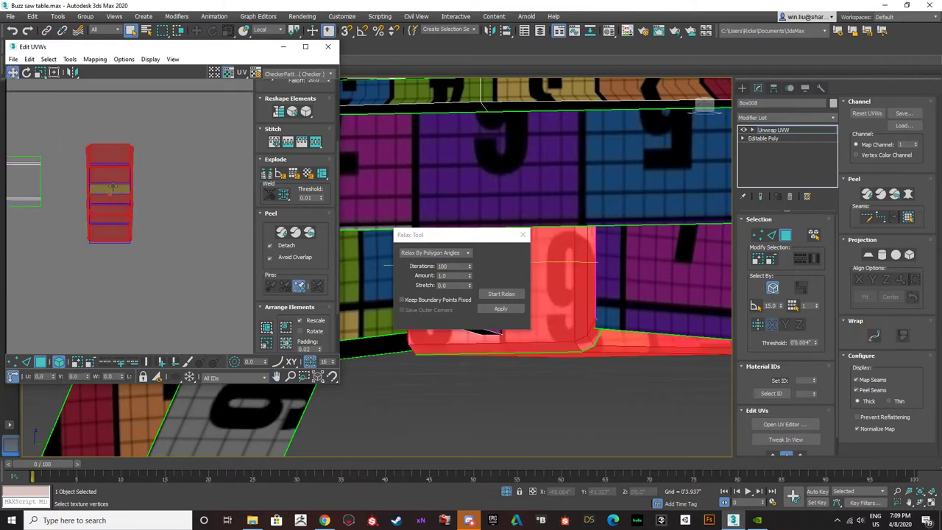
pyautogui.moveTo(113, 186); pyautogui.dragTo(183, 193)
pyautogui.moveTo(137, 273); pyautogui.dragTo(93, 161)
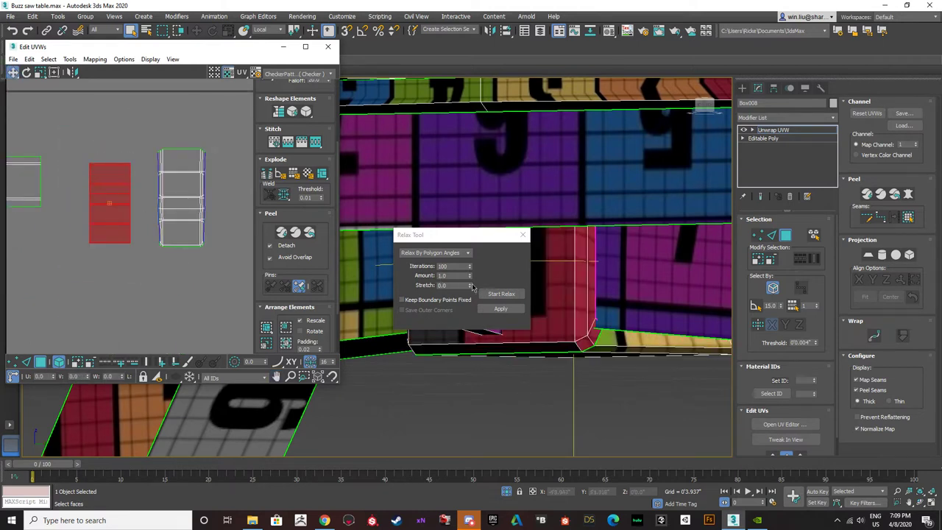
# - Relax the selected rectangular UV shell by polygon angles and move it slightly lower in the UV layout
pyautogui.click(496, 297)
pyautogui.click(496, 297)
pyautogui.click(116, 245)
pyautogui.moveTo(98, 222); pyautogui.dragTo(102, 253)
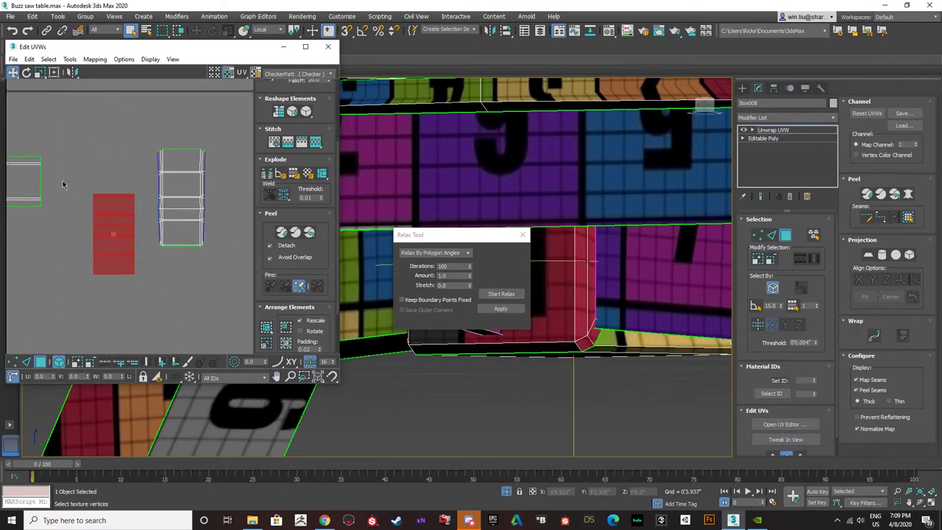
# - Move the neighbouring rounded shell next to the relaxed rectangular shell and select both shells
pyautogui.click(63, 185)
pyautogui.click(184, 178)
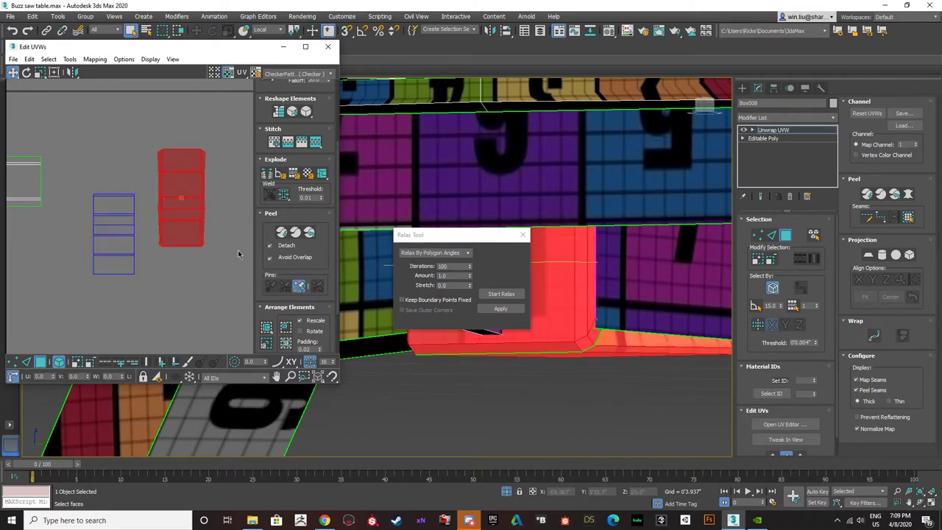
pyautogui.scroll(3, 166, 236)
pyautogui.click(169, 280)
pyautogui.scroll(-2, 157, 252)
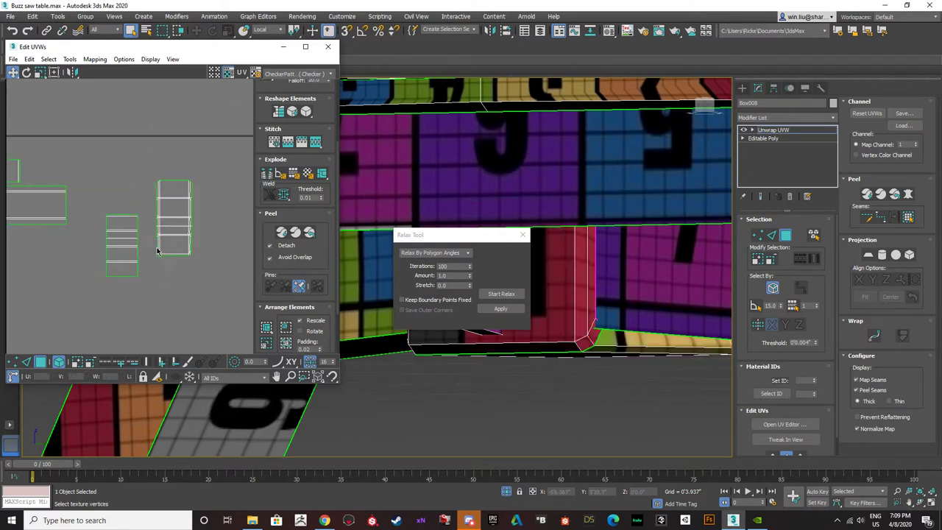
pyautogui.click(167, 201)
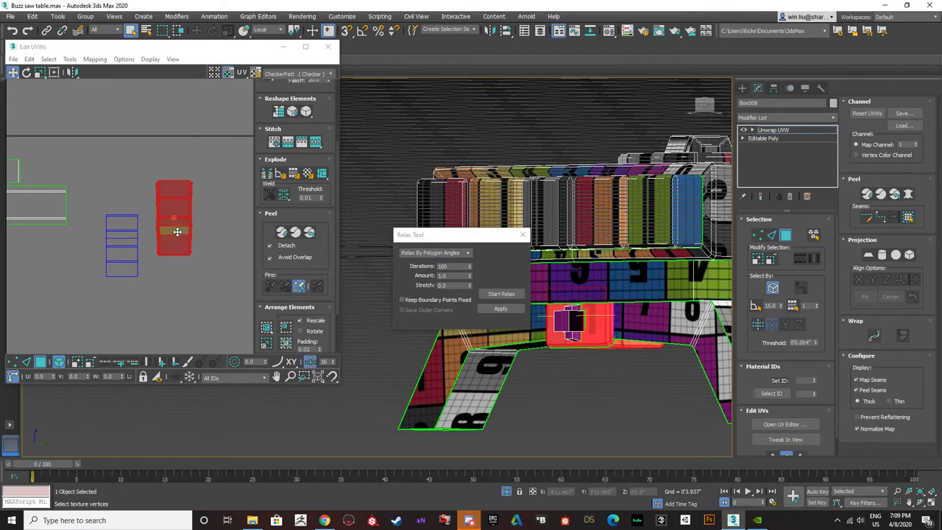
pyautogui.moveTo(178, 232); pyautogui.dragTo(162, 254)
pyautogui.keyDown('ctrl'); pyautogui.click(122, 240); pyautogui.keyUp('ctrl')
pyautogui.moveTo(122, 240); pyautogui.dragTo(196, 240, button='middle')
pyautogui.scroll(-3, 184, 237)
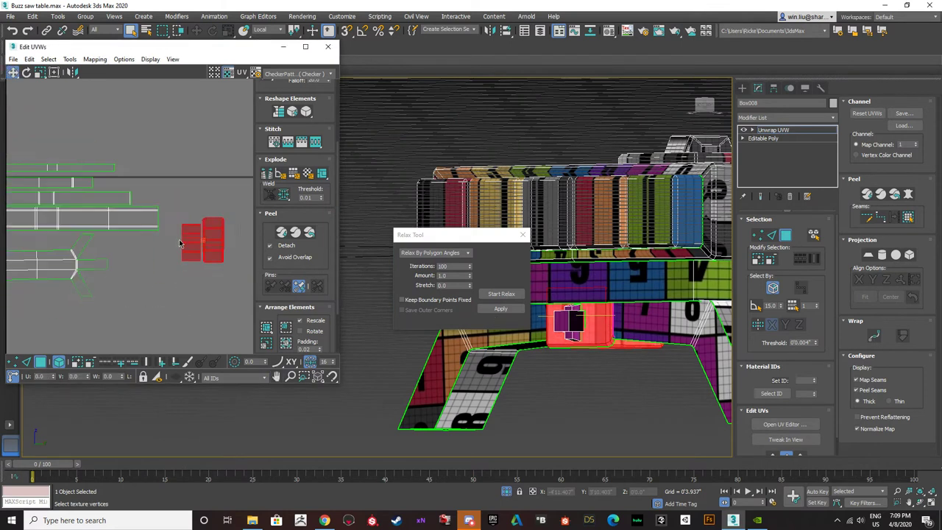
# - Try to move both selected shells above the stacked strips and rotate them horizontal with angle snap toggled
pyautogui.moveTo(180, 243); pyautogui.dragTo(75, 131)
pyautogui.click(27, 72)
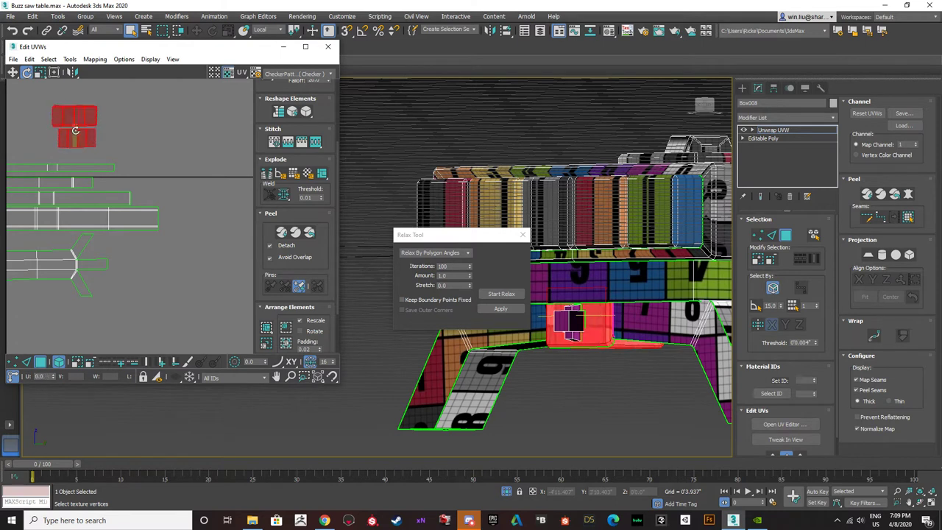
pyautogui.moveTo(75, 134); pyautogui.dragTo(73, 132, button='middle')
pyautogui.scroll(2, 80, 116)
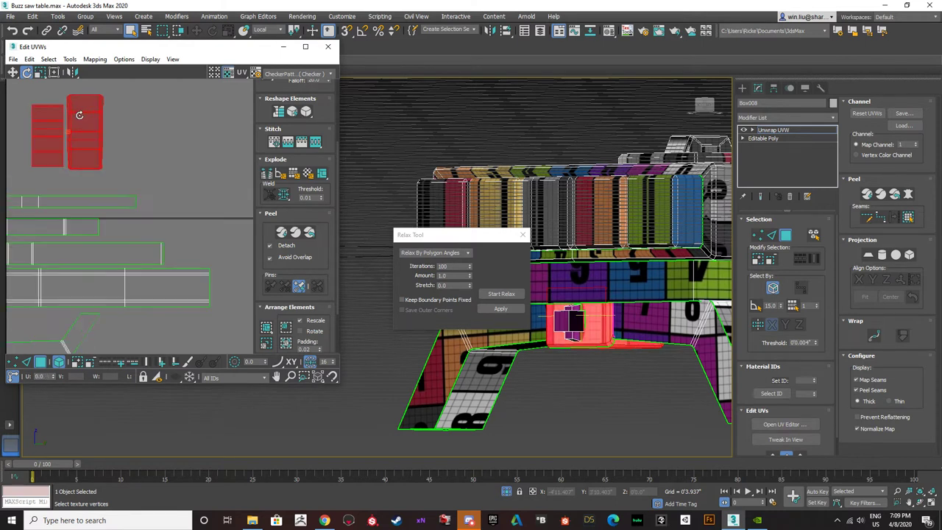
pyautogui.press('a')
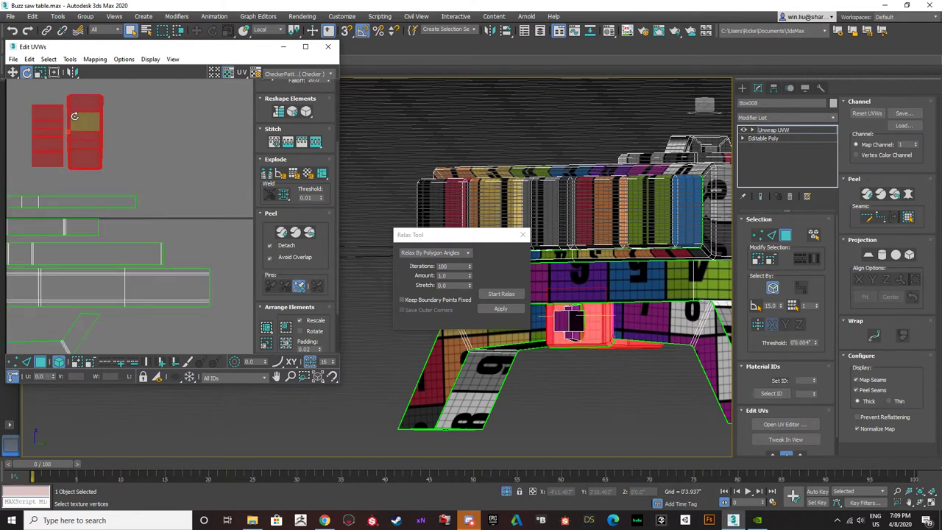
pyautogui.moveTo(74, 113); pyautogui.dragTo(35, 117)
pyautogui.moveTo(145, 169); pyautogui.dragTo(6, 94)
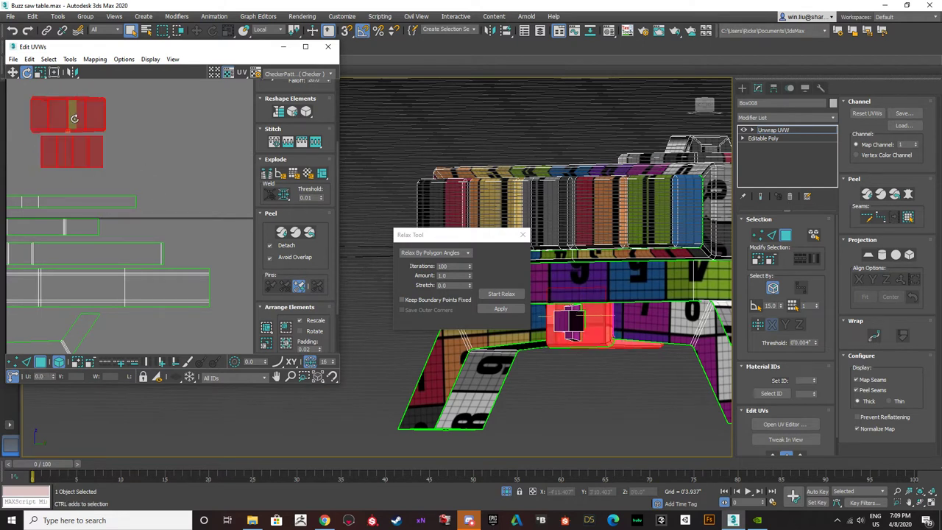
pyautogui.hotkey('ctrl', 'z')
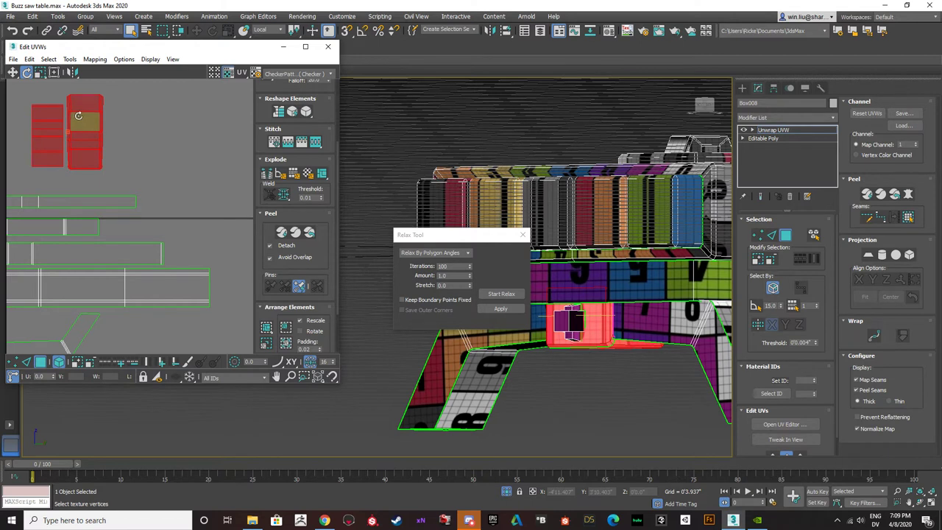
# - Try again to rotate the two shells horizontal, check their alignment and deselect them
pyautogui.moveTo(74, 118); pyautogui.dragTo(51, 121)
pyautogui.scroll(1, 89, 148)
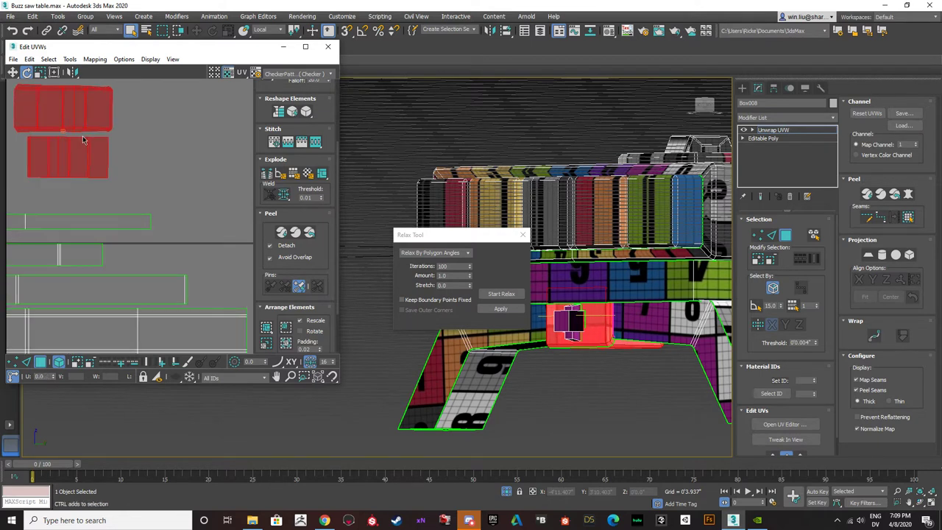
pyautogui.scroll(1, 110, 132)
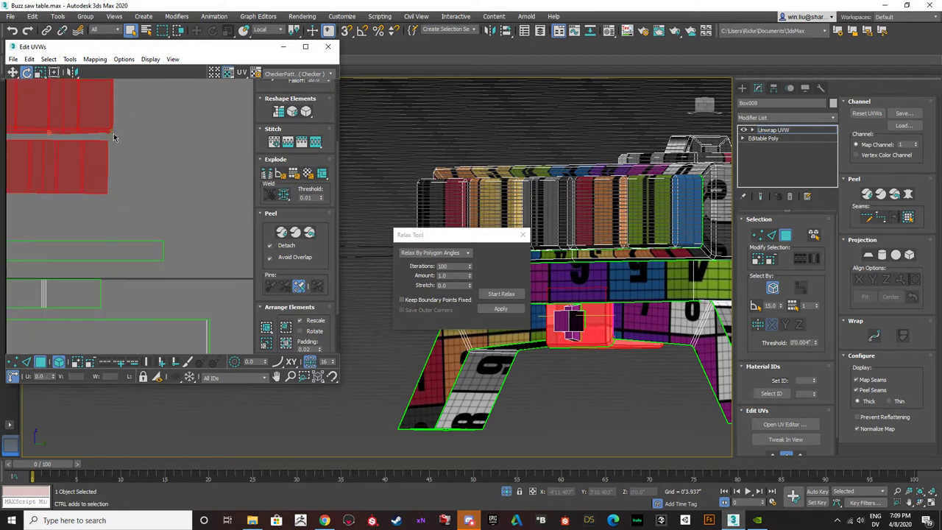
pyautogui.scroll(-2, 129, 158)
pyautogui.click(139, 170)
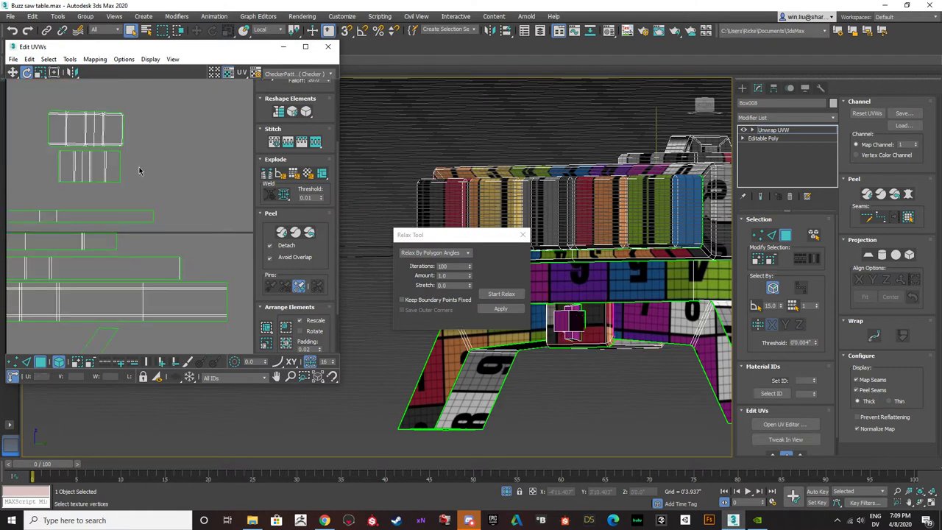
# - Switch the keyboard layout to English (United States), US keyboard
pyautogui.click(875, 515)
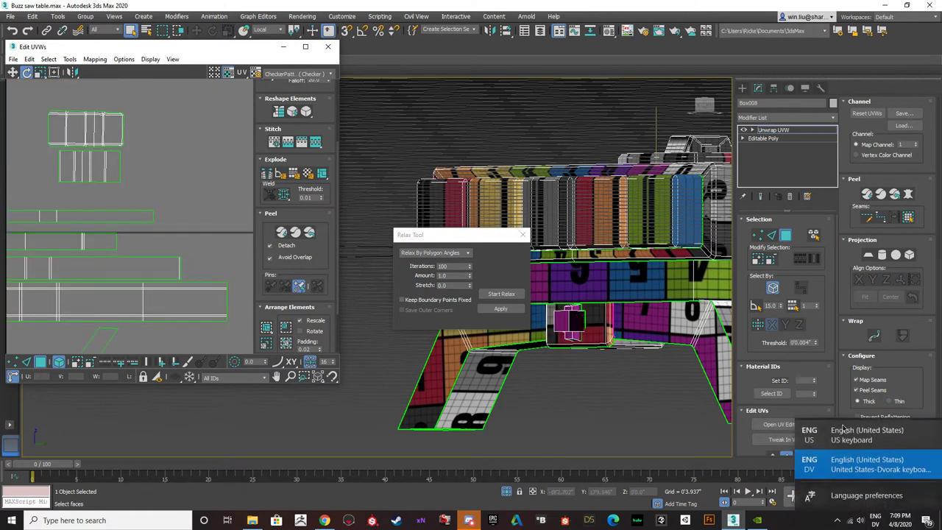
pyautogui.click(846, 433)
# - Undo the deselection, rotation and move of the two shells
pyautogui.hotkey('ctrl', 'z')
pyautogui.hotkey('ctrl', 'z')
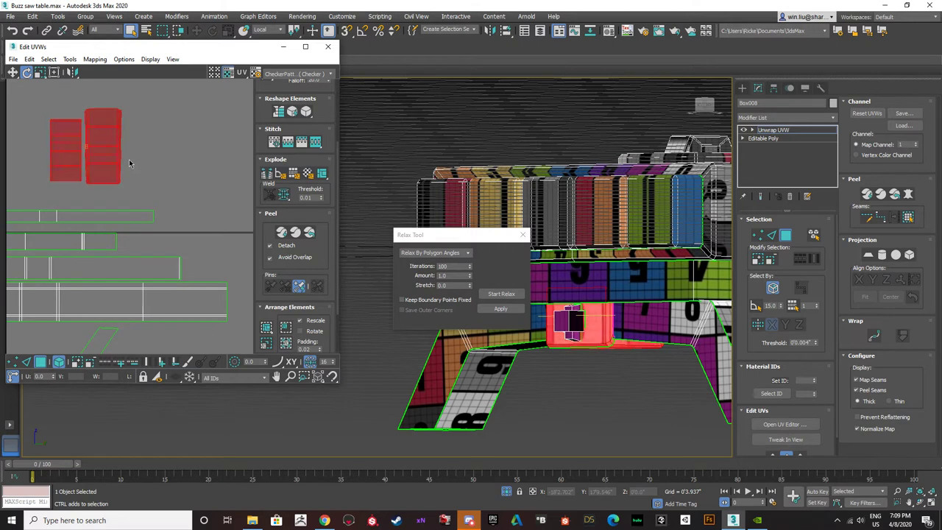
pyautogui.hotkey('ctrl', 'z')
# - Rotate the two selected shells so they lie horizontally and move them above the stacked strip shells
pyautogui.scroll(-3, 138, 197)
pyautogui.moveTo(225, 264); pyautogui.dragTo(191, 255, button='middle')
pyautogui.scroll(2, 192, 254)
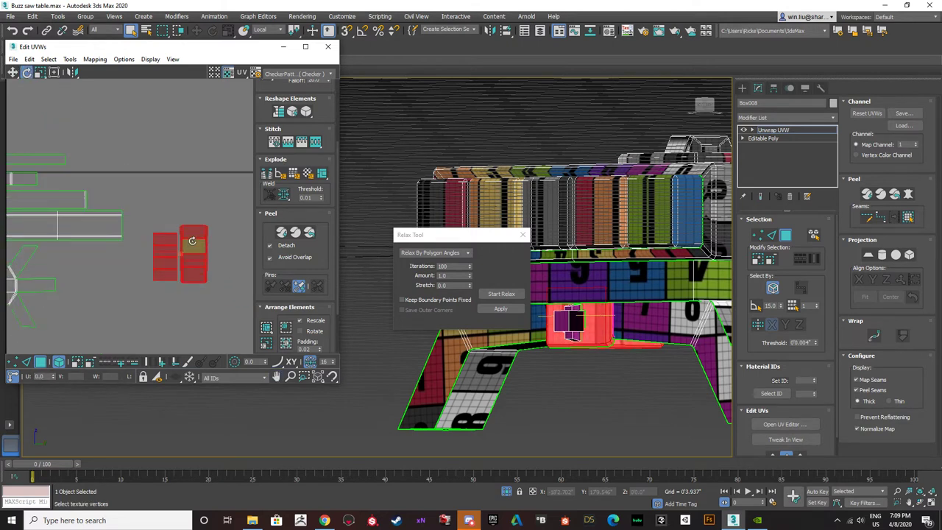
pyautogui.moveTo(192, 241); pyautogui.dragTo(169, 244)
pyautogui.click(13, 73)
pyautogui.scroll(-3, 128, 209)
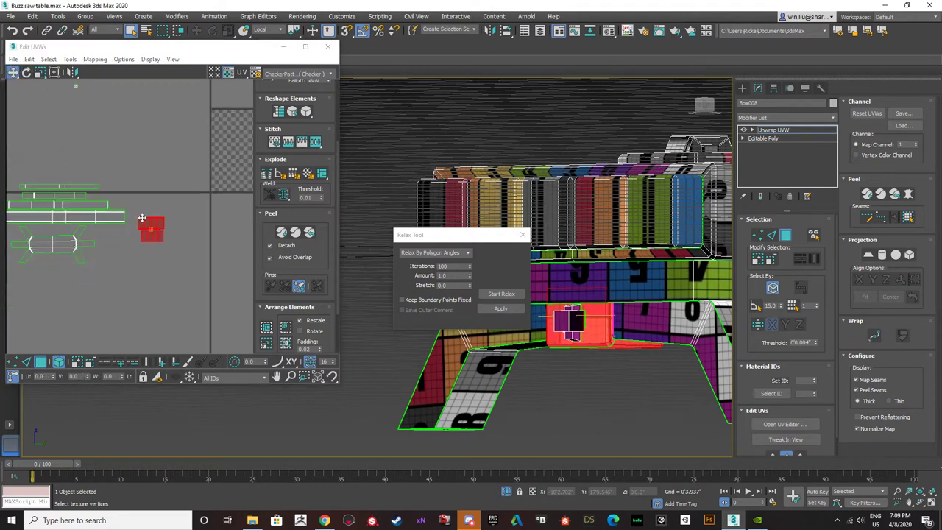
pyautogui.moveTo(142, 220); pyautogui.dragTo(43, 160)
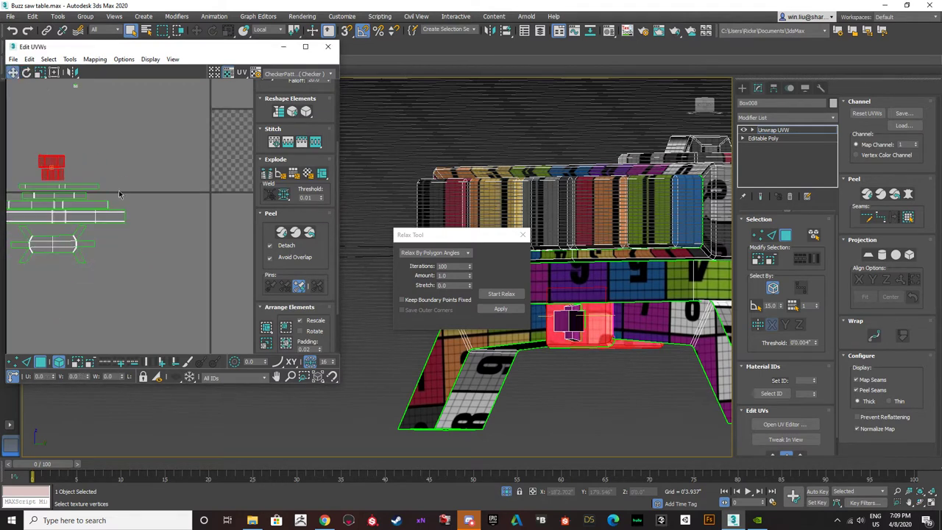
# - Select the front face of the small block beneath the tabletop, switch to edge selection and show the viewport in wireframe
pyautogui.click(572, 324)
pyautogui.keyDown('alt'); pyautogui.moveTo(578, 321); pyautogui.dragTo(617, 317, button='middle'); pyautogui.keyUp('alt')
pyautogui.scroll(4, 589, 333)
pyautogui.scroll(-4, 589, 333)
pyautogui.scroll(6, 594, 333)
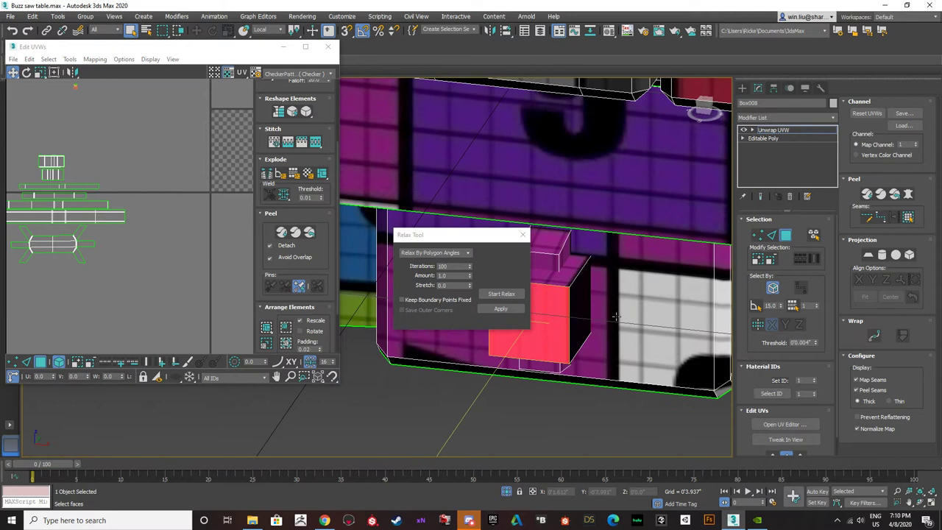
pyautogui.click(771, 235)
pyautogui.keyDown('alt'); pyautogui.moveTo(587, 277); pyautogui.dragTo(582, 296, button='middle'); pyautogui.keyUp('alt')
pyautogui.press('F3')
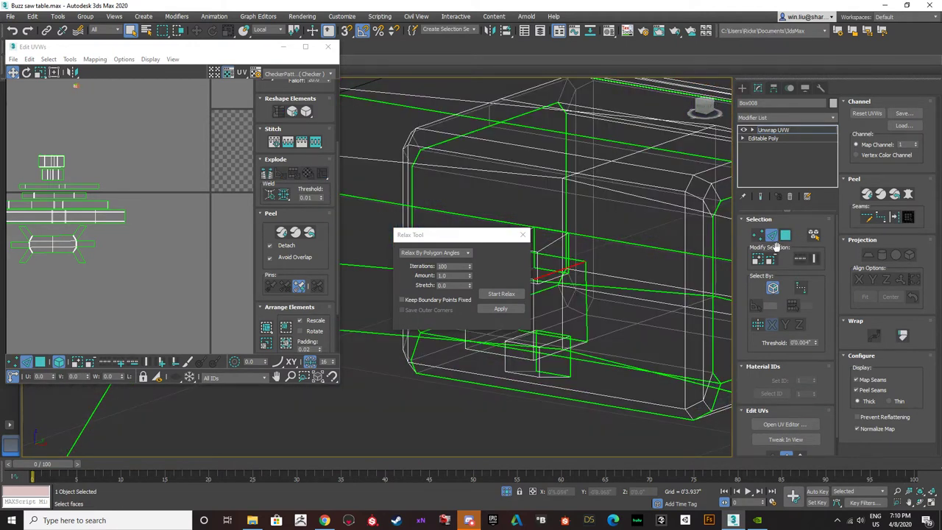
# - Move the small block's UV shell away from the overlapping shell and relax it by polygon angles
pyautogui.press('1')
pyautogui.moveTo(178, 159); pyautogui.dragTo(179, 234, button='middle')
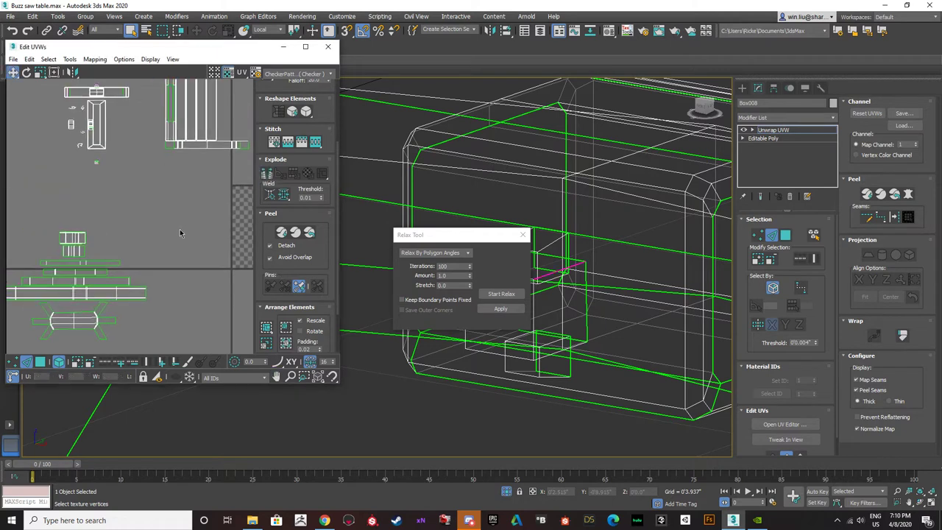
pyautogui.click(42, 361)
pyautogui.scroll(8, 91, 163)
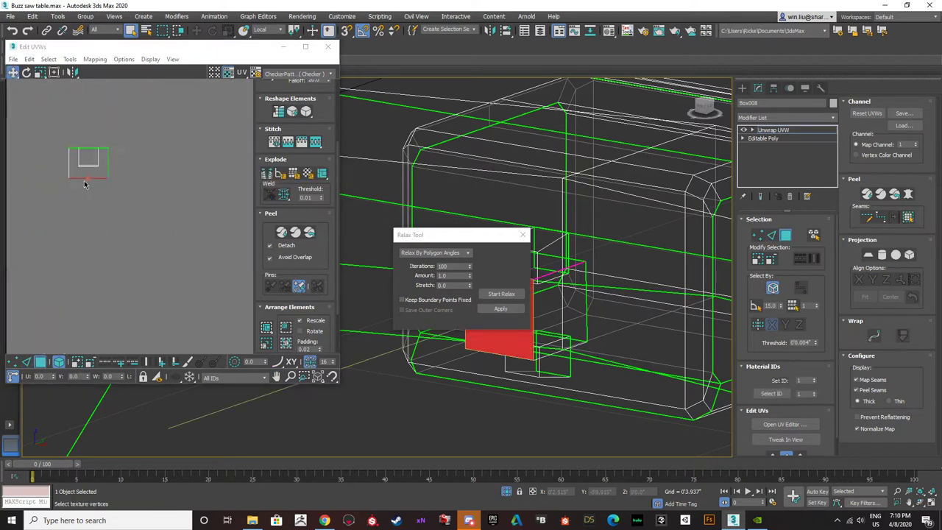
pyautogui.moveTo(94, 170); pyautogui.dragTo(192, 263)
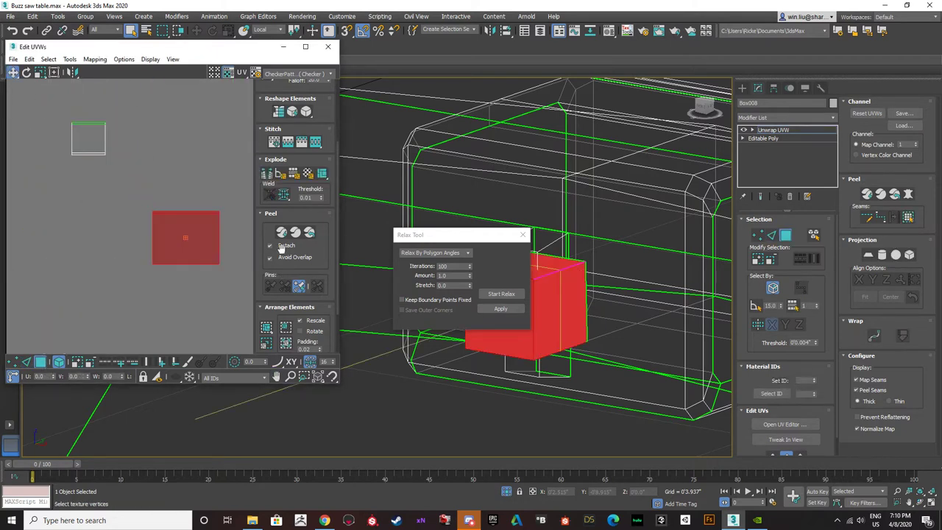
pyautogui.click(496, 294)
pyautogui.click(497, 294)
pyautogui.click(216, 169)
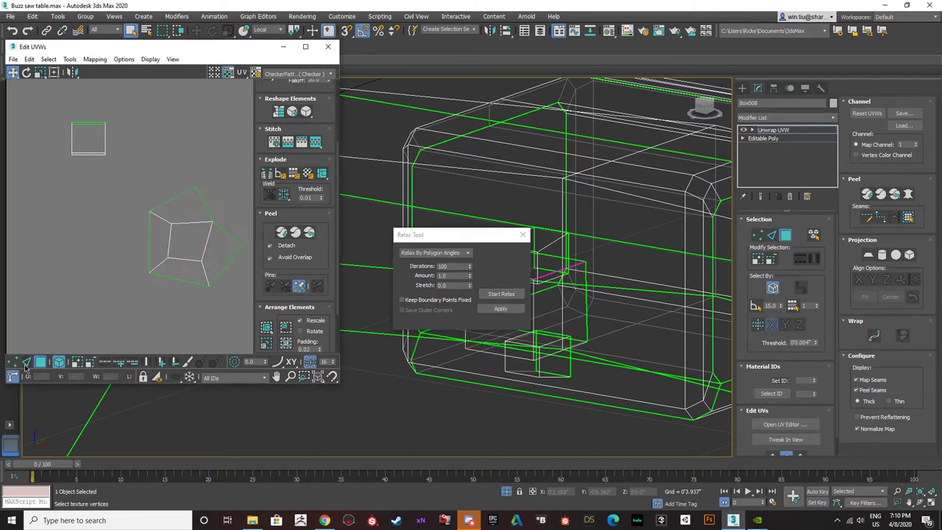
# - Break the pentagonal shell along the upper edge of its central quad
pyautogui.click(26, 363)
pyautogui.click(192, 222)
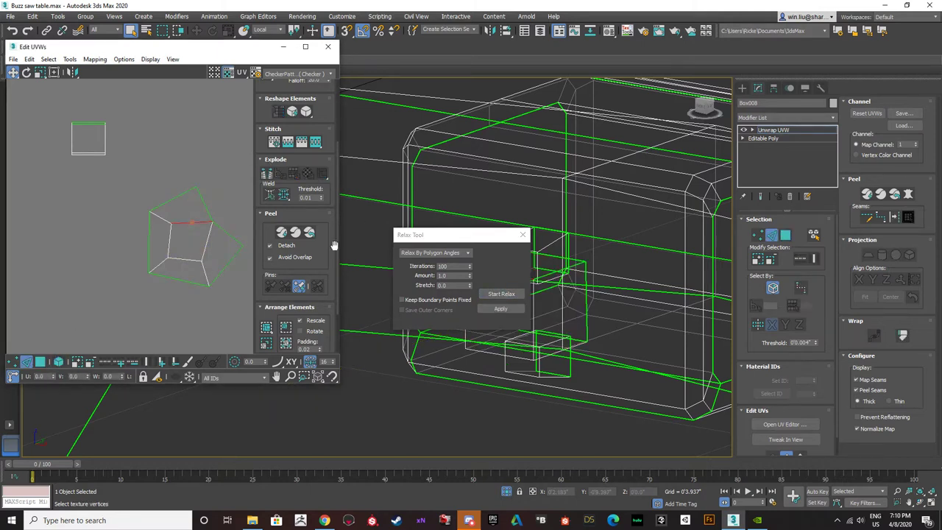
pyautogui.click(266, 175)
# - Select the whole opened block shell as an element and relax it by polygon angles
pyautogui.click(42, 362)
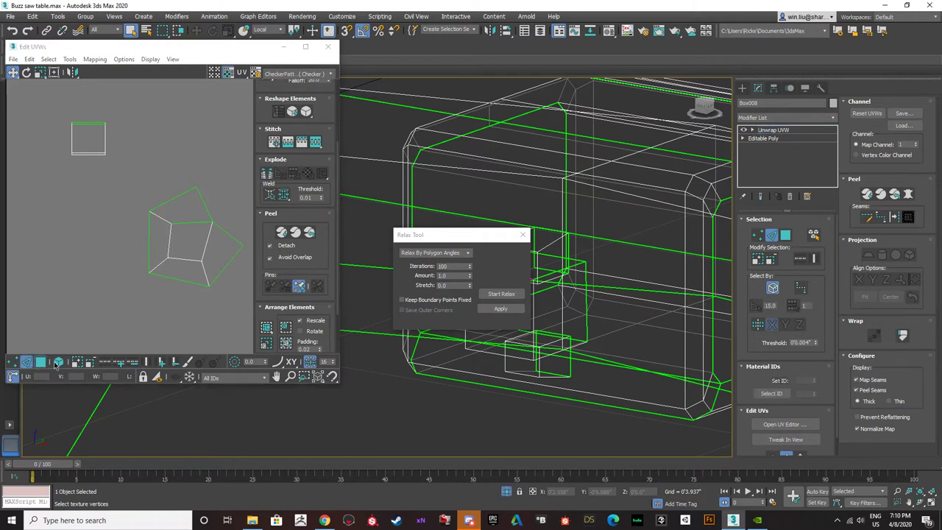
pyautogui.click(58, 361)
pyautogui.click(180, 240)
pyautogui.click(501, 293)
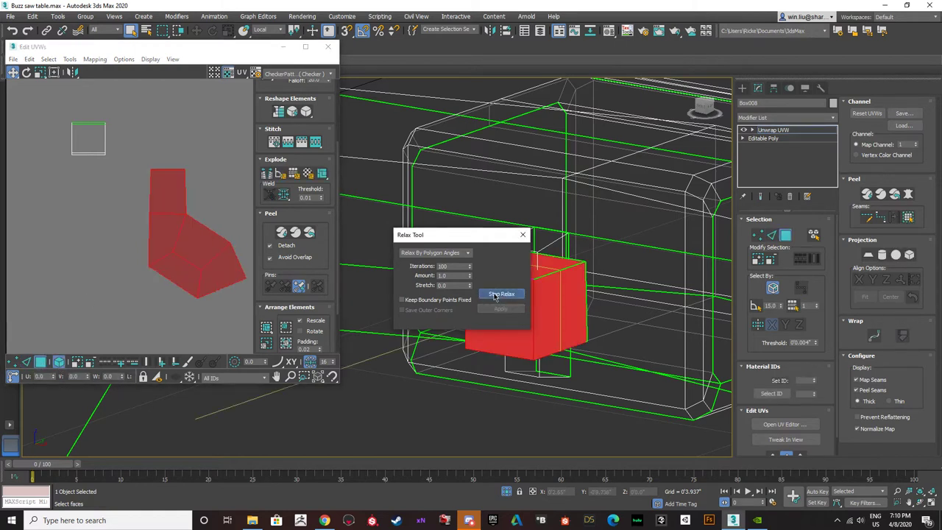
pyautogui.click(500, 294)
pyautogui.click(207, 192)
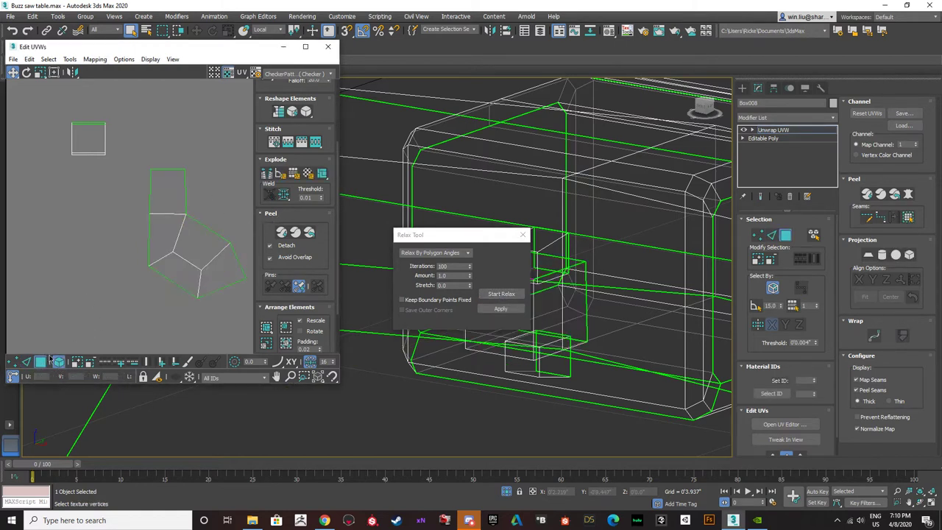
# - Separate the block's front face from its UV shell and move that face off to the side
pyautogui.click(28, 362)
pyautogui.click(41, 362)
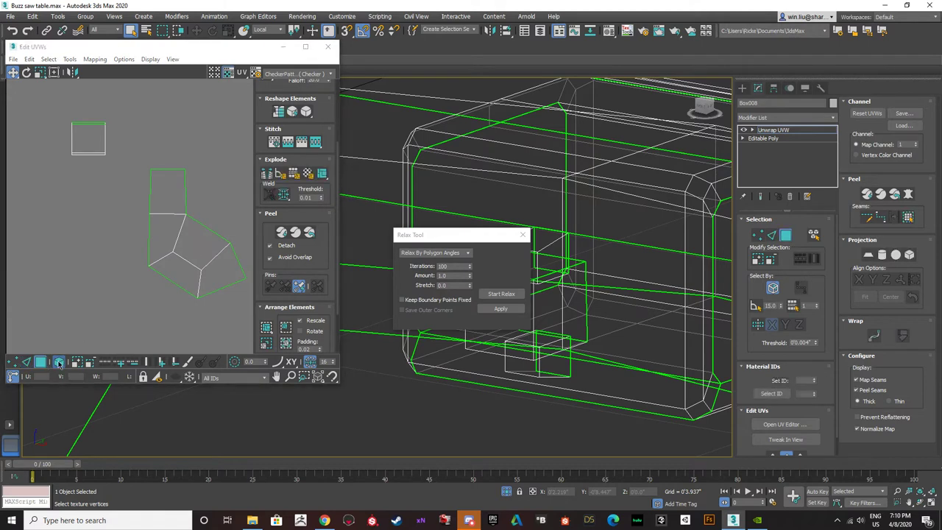
pyautogui.click(59, 361)
pyautogui.click(202, 240)
pyautogui.moveTo(518, 338); pyautogui.dragTo(552, 358, button='middle')
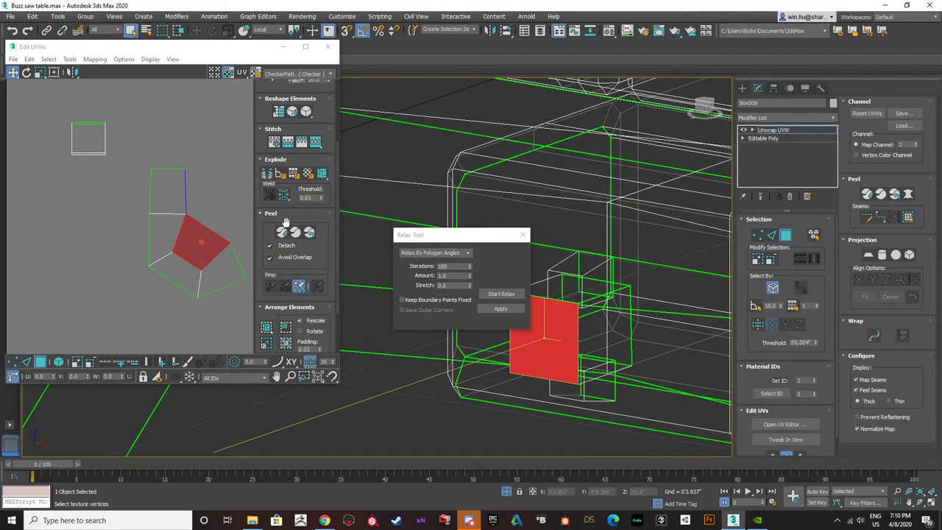
pyautogui.moveTo(199, 243); pyautogui.dragTo(227, 166)
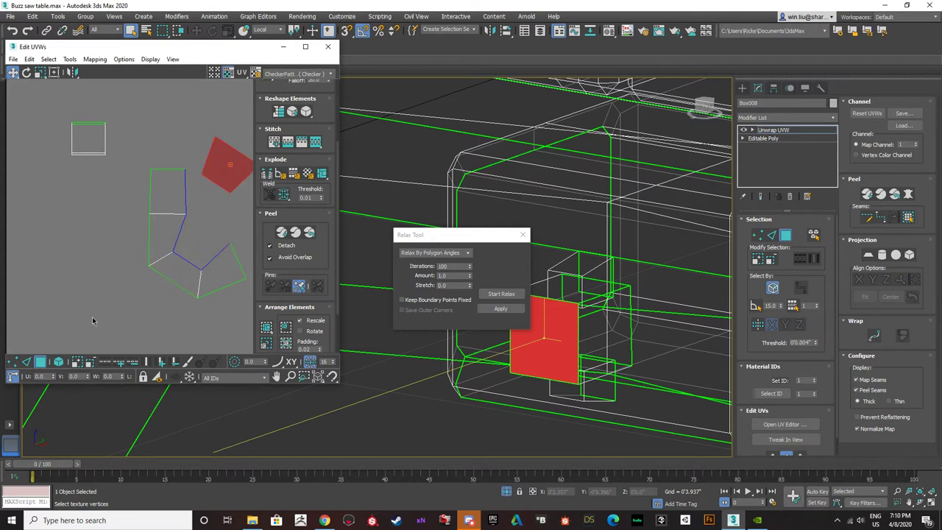
# - Relax the block's remaining side faces by polygon angles and rotate the resulting strip upright
pyautogui.click(58, 364)
pyautogui.click(189, 246)
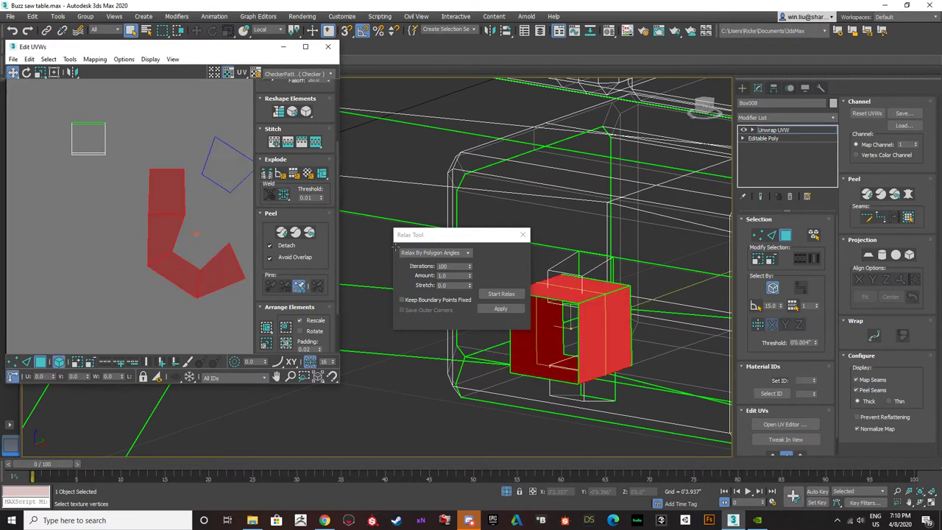
pyautogui.click(501, 294)
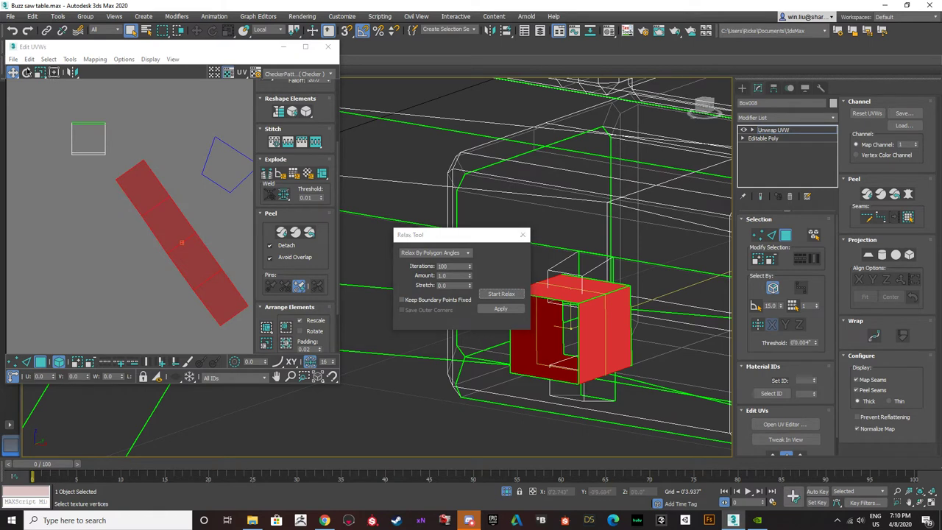
pyautogui.click(27, 72)
pyautogui.moveTo(142, 170); pyautogui.dragTo(190, 176)
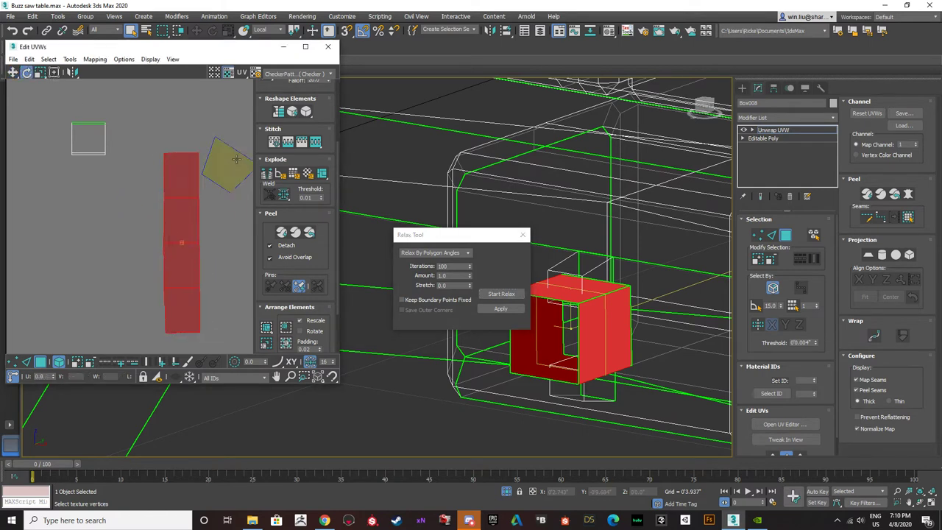
# - Relax the block's detached front face by polygon angles and stitch it back onto the side strip along their shared edge
pyautogui.click(224, 167)
pyautogui.click(500, 291)
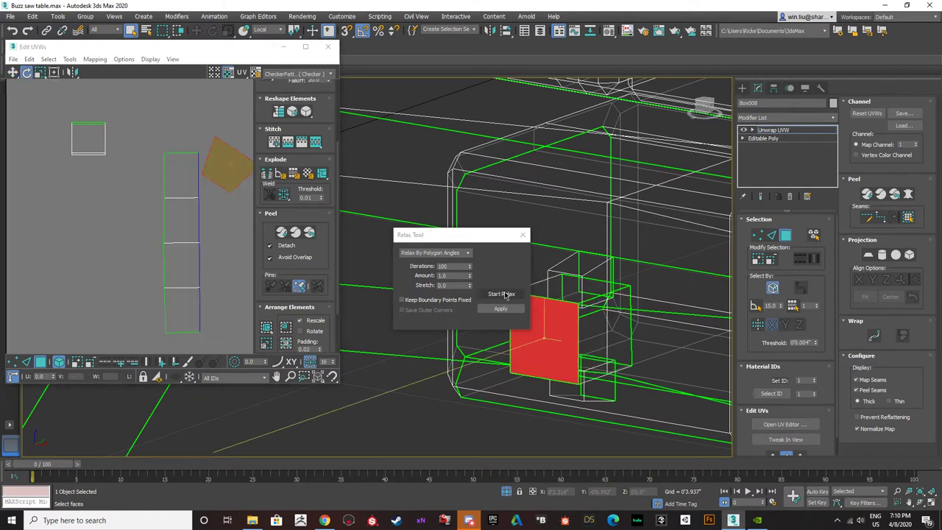
pyautogui.click(27, 361)
pyautogui.click(212, 183)
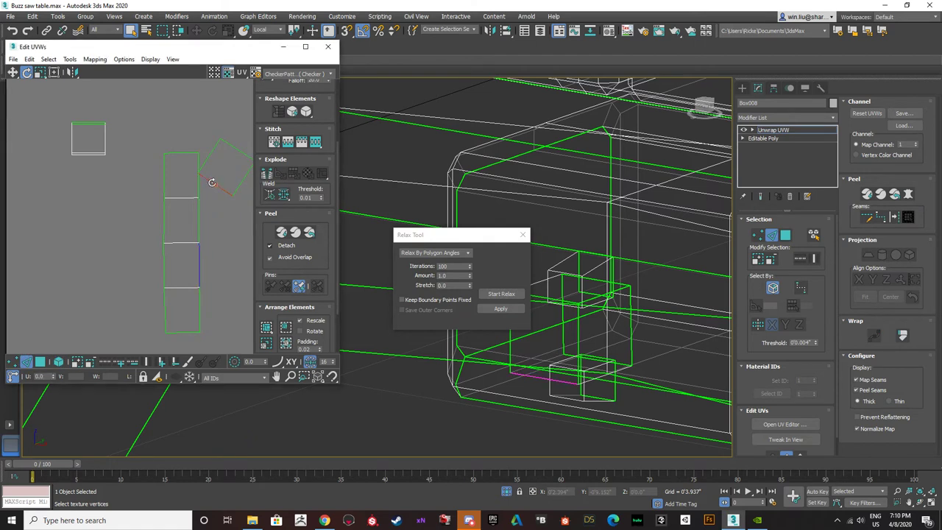
pyautogui.click(315, 142)
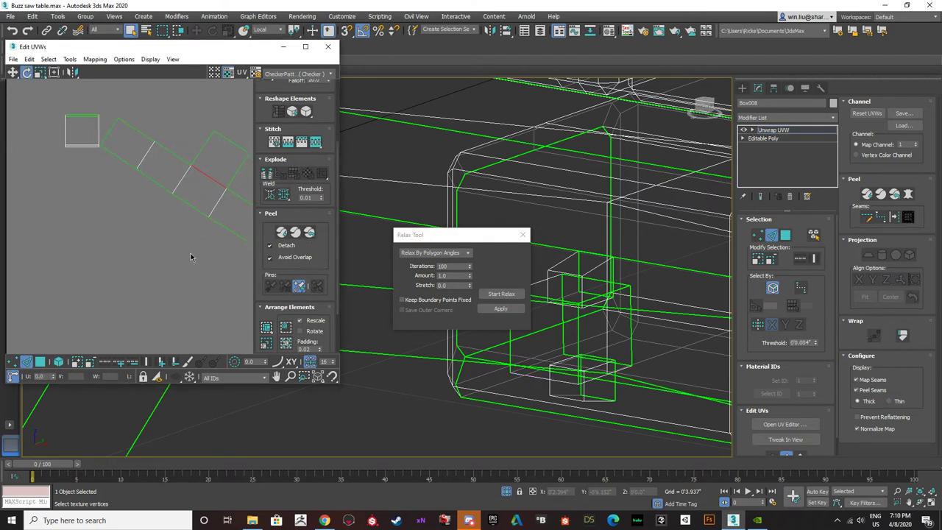
# - Select the whole stitched block shell as an element and rotate it upright
pyautogui.click(40, 361)
pyautogui.click(58, 362)
pyautogui.click(143, 149)
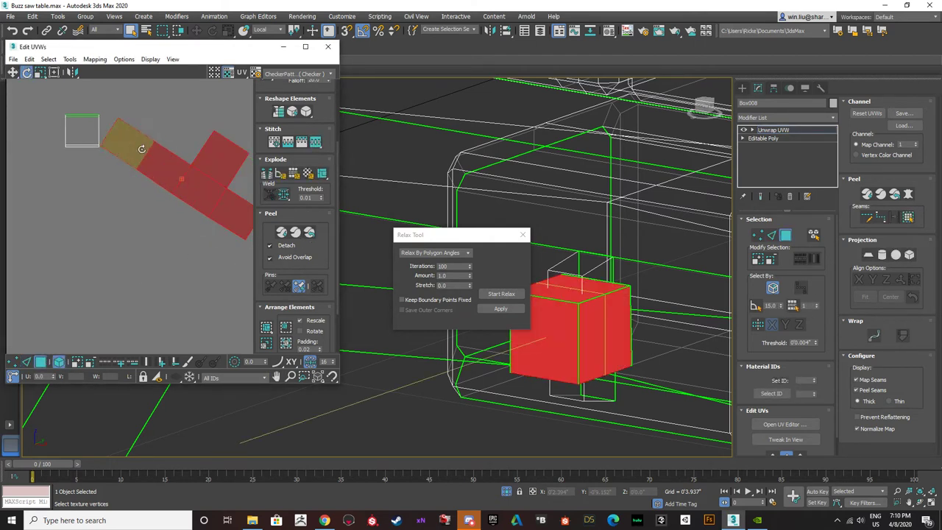
pyautogui.moveTo(142, 144); pyautogui.dragTo(195, 139)
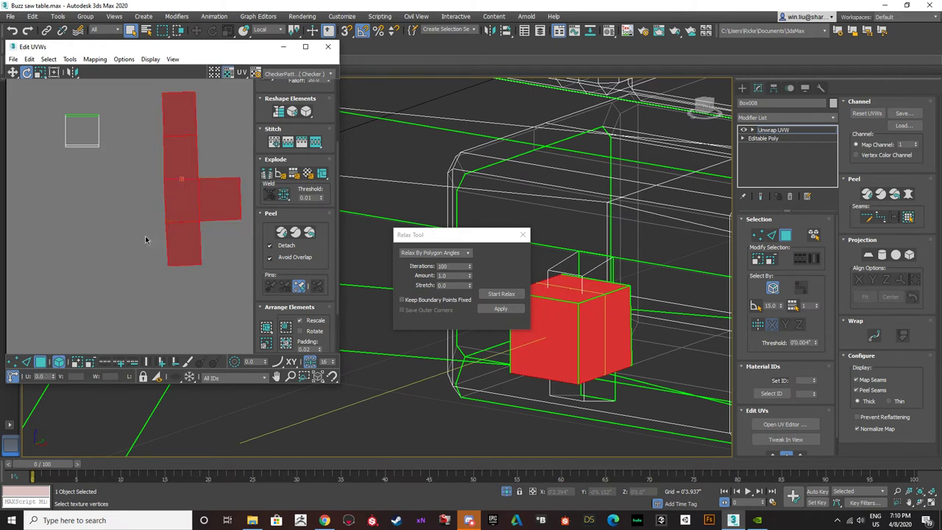
pyautogui.click(99, 293)
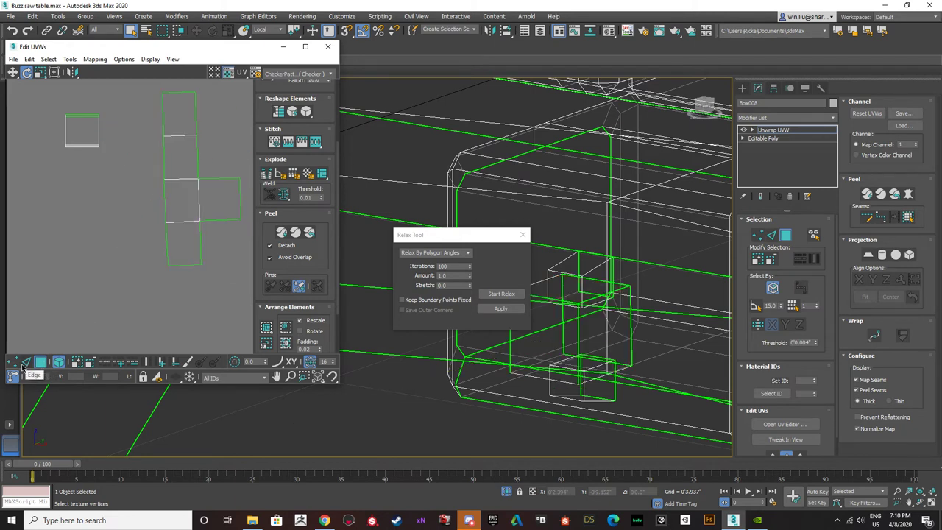
# - Select the long side edges of the block's strip and straighten them with Align Vertically in Place
pyautogui.click(27, 363)
pyautogui.click(165, 205)
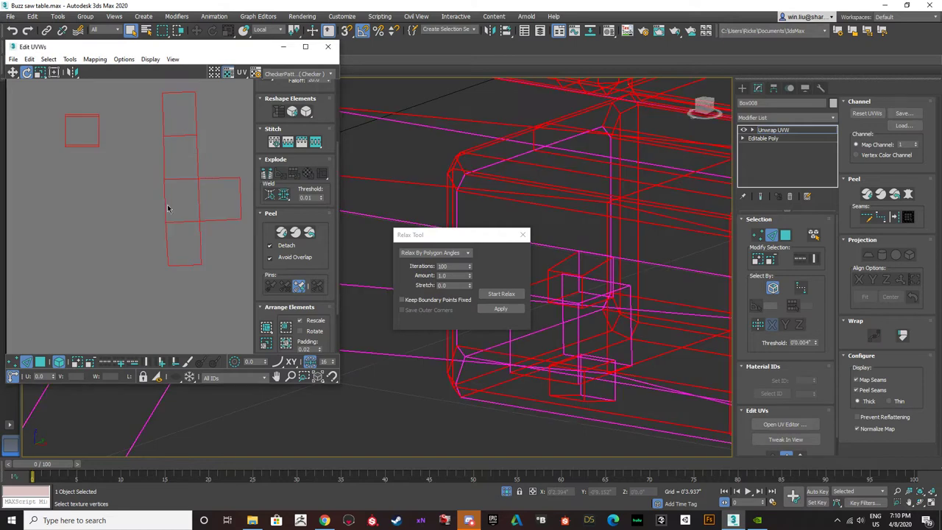
pyautogui.click(59, 360)
pyautogui.click(144, 265)
pyautogui.doubleClick(165, 199)
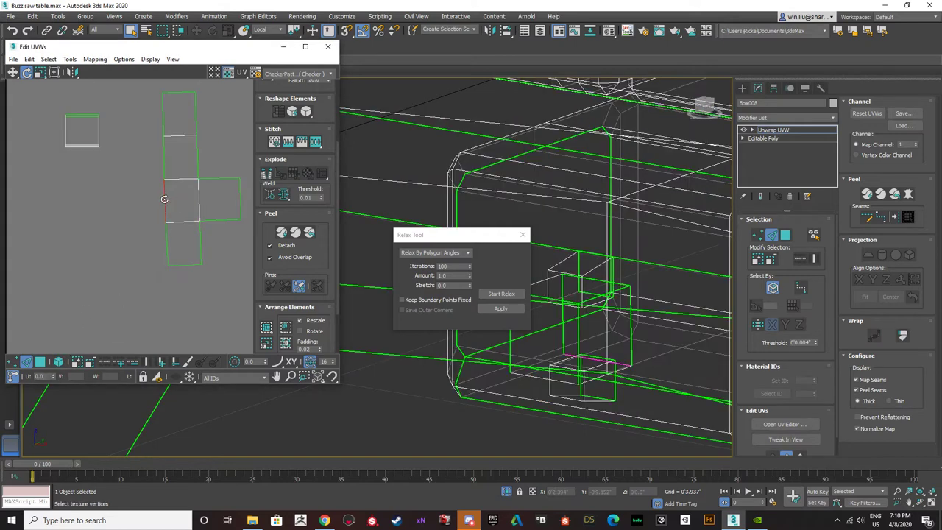
pyautogui.keyDown('ctrl'); pyautogui.click(198, 195); pyautogui.keyUp('ctrl')
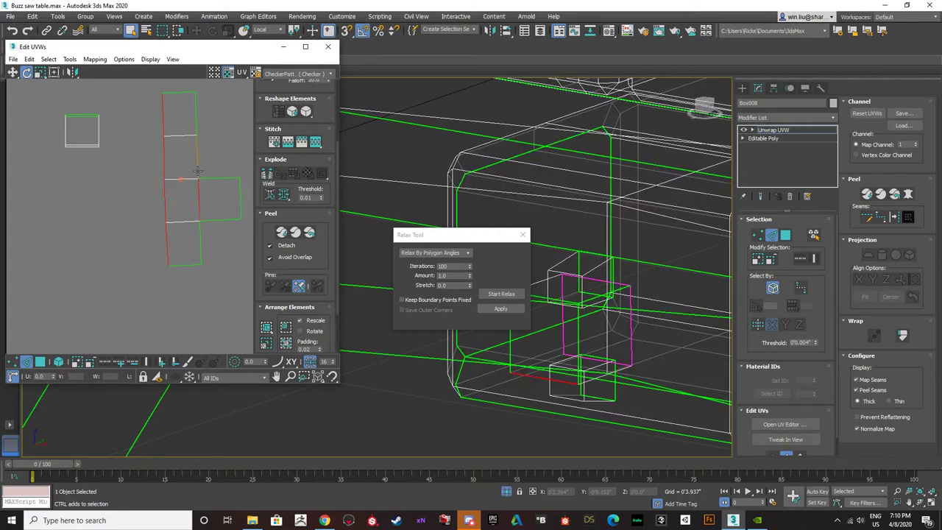
pyautogui.keyDown('ctrl'); pyautogui.doubleClick(197, 171); pyautogui.keyUp('ctrl')
pyautogui.scroll(3, 277, 144)
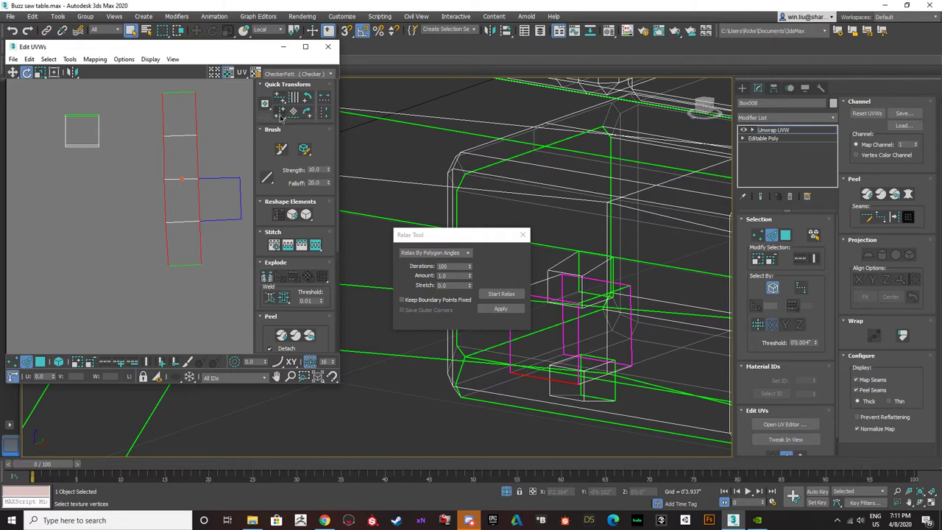
pyautogui.click(280, 115)
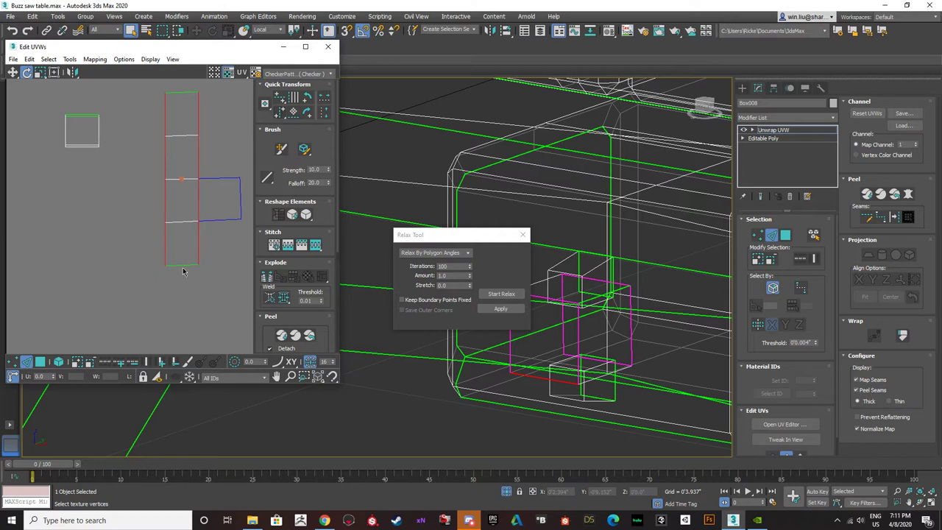
# - Straighten the block shell's horizontal edges, including the attached face's, with Align Horizontally in Place, and select the whole shell as an element
pyautogui.moveTo(182, 278); pyautogui.dragTo(183, 87)
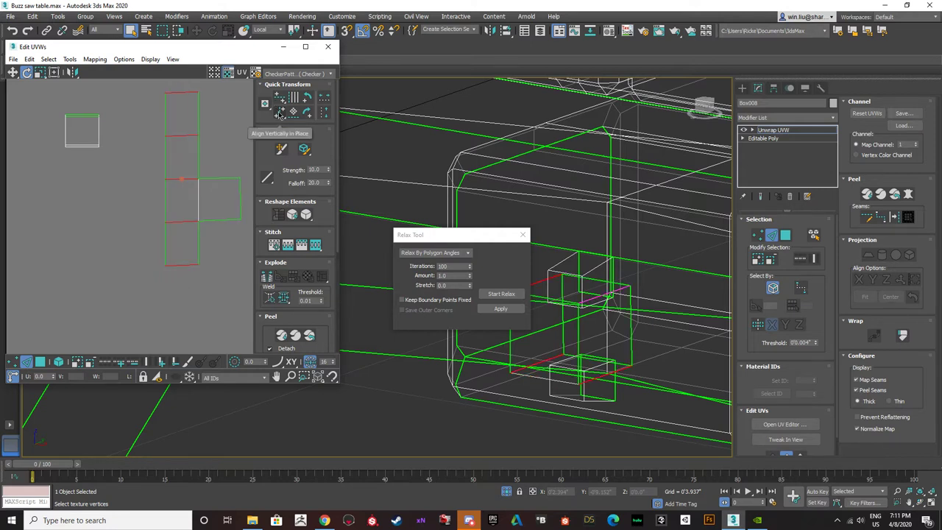
pyautogui.keyDown('ctrl'); pyautogui.moveTo(199, 239); pyautogui.dragTo(228, 151); pyautogui.keyUp('ctrl')
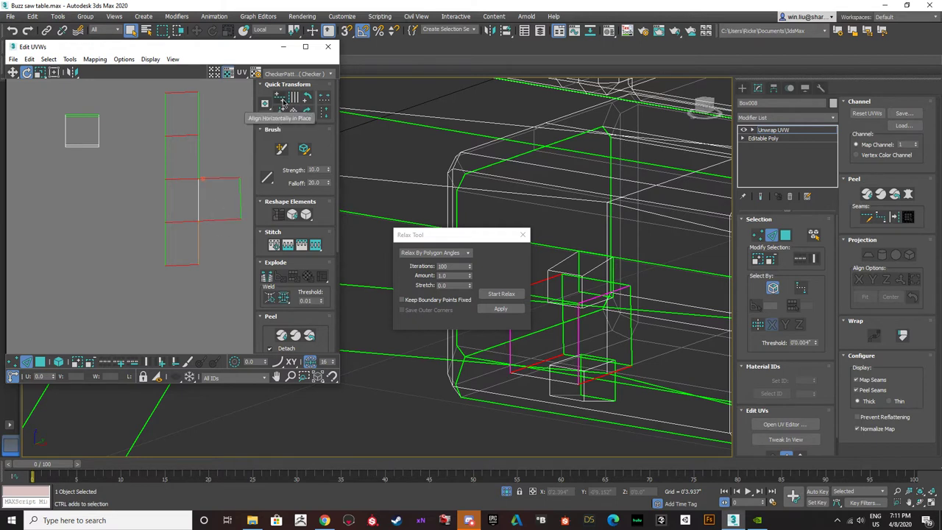
pyautogui.click(283, 101)
pyautogui.click(235, 162)
pyautogui.moveTo(248, 207); pyautogui.dragTo(190, 212, button='middle')
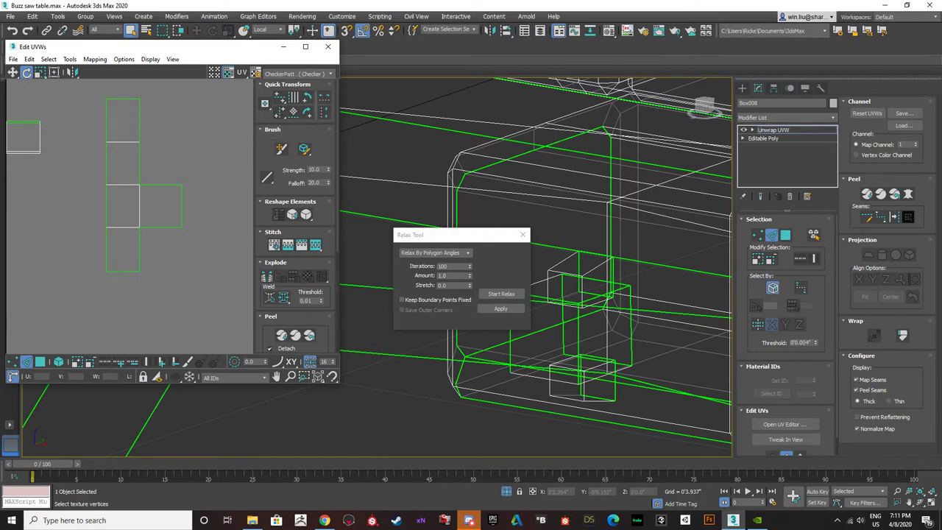
pyautogui.click(58, 362)
pyautogui.click(122, 248)
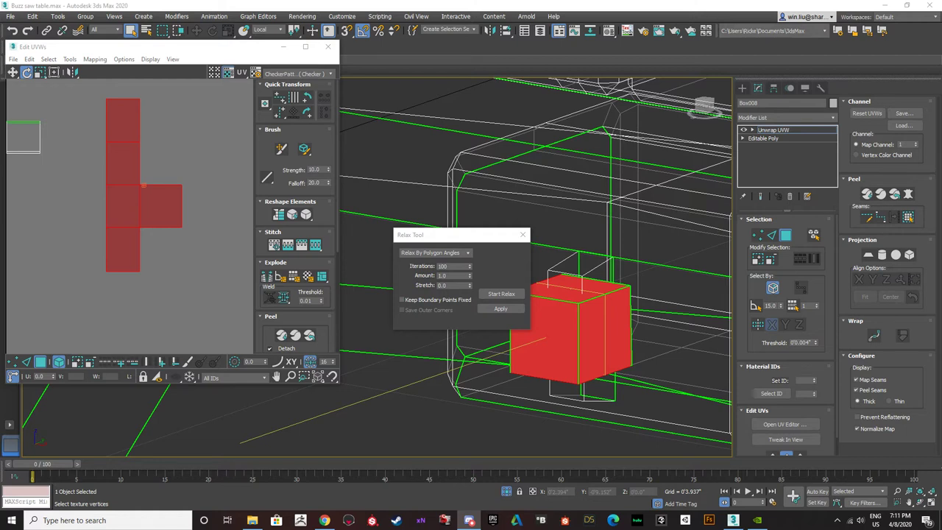
pyautogui.click(123, 206)
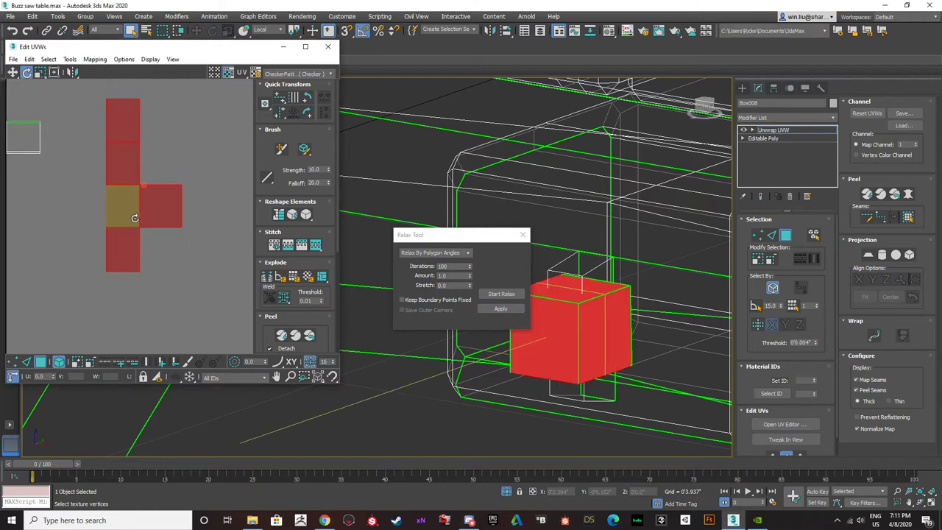
# - Relax the upper small block's square UV shell by polygon angles
pyautogui.scroll(-3, 127, 200)
pyautogui.moveTo(81, 203); pyautogui.dragTo(114, 215, button='middle')
pyautogui.scroll(3, 140, 147)
pyautogui.click(141, 143)
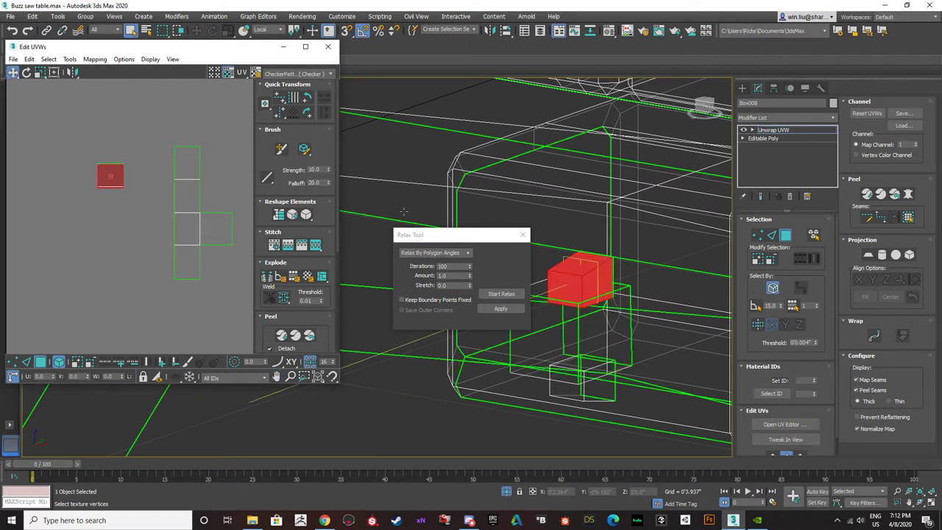
pyautogui.click(493, 295)
pyautogui.click(493, 294)
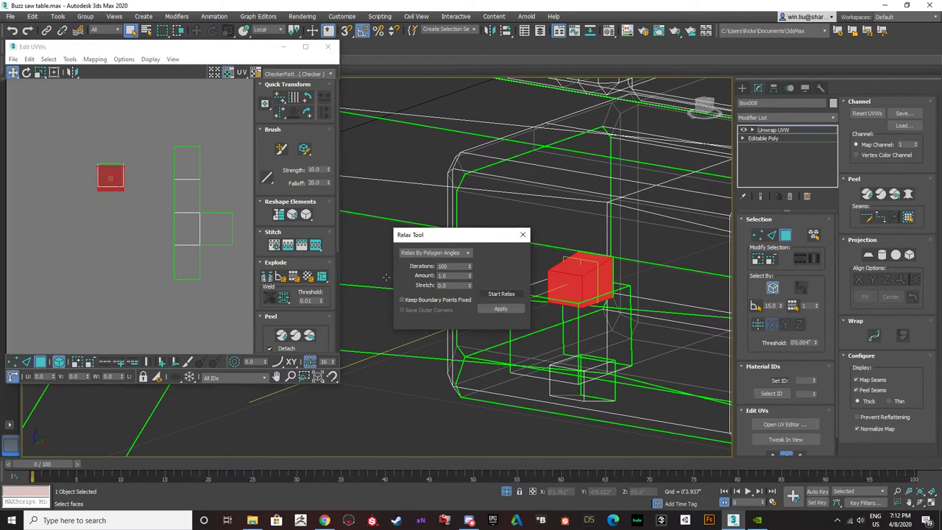
# - Pull the two overlapping small block shells apart and relax the lower small block's shell by polygon angles
pyautogui.moveTo(97, 175); pyautogui.dragTo(141, 188)
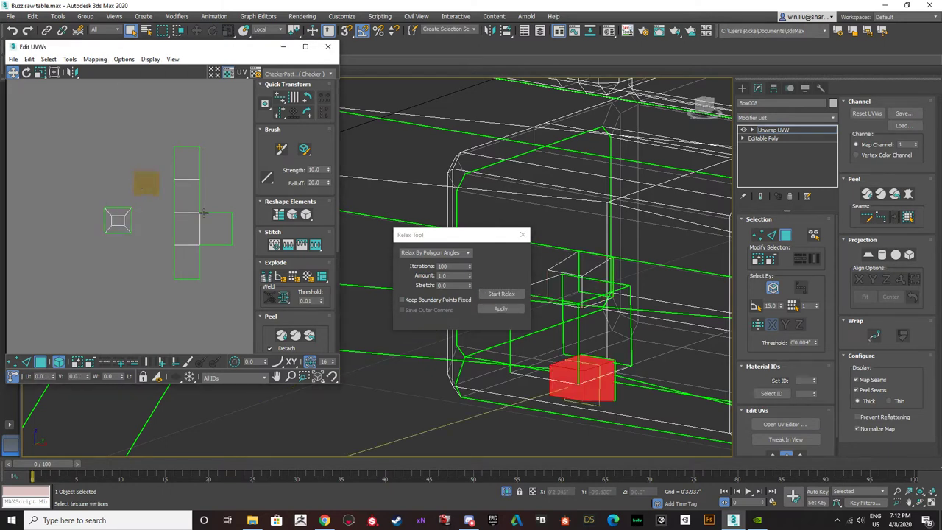
pyautogui.click(500, 295)
pyautogui.click(503, 295)
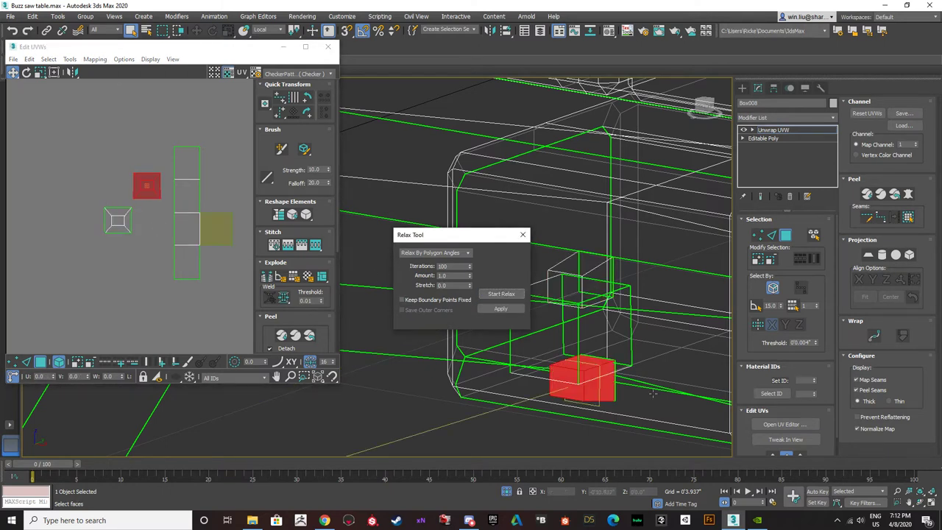
# - Select the upper small block's UV shell and examine the matching block on the model from several angles
pyautogui.keyDown('alt'); pyautogui.moveTo(442, 340); pyautogui.dragTo(647, 326, button='middle'); pyautogui.keyUp('alt')
pyautogui.click(103, 217)
pyautogui.click(109, 220)
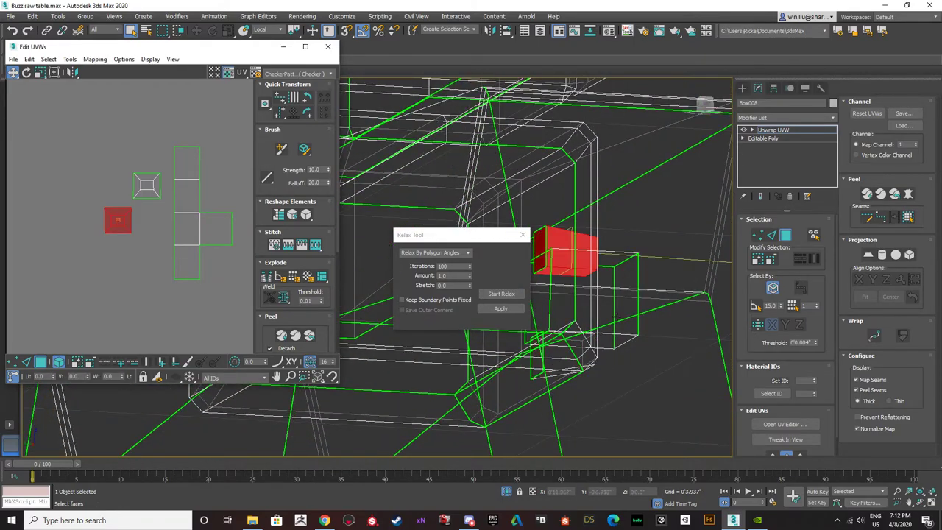
pyautogui.keyDown('alt'); pyautogui.moveTo(592, 276); pyautogui.dragTo(521, 315, button='middle'); pyautogui.keyUp('alt')
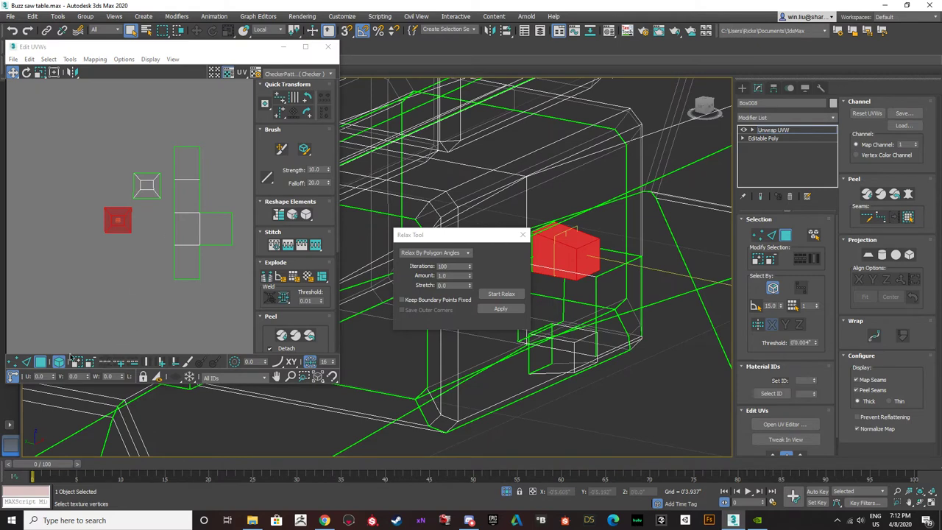
# - Select the corner edges running along the depth of both small blocks and break the UVs along them
pyautogui.click(26, 361)
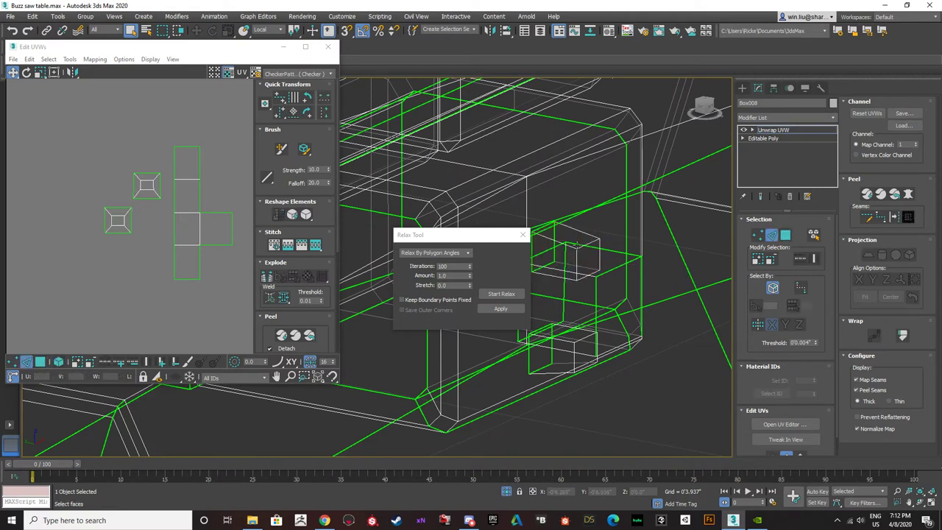
pyautogui.click(564, 244)
pyautogui.press('F3')
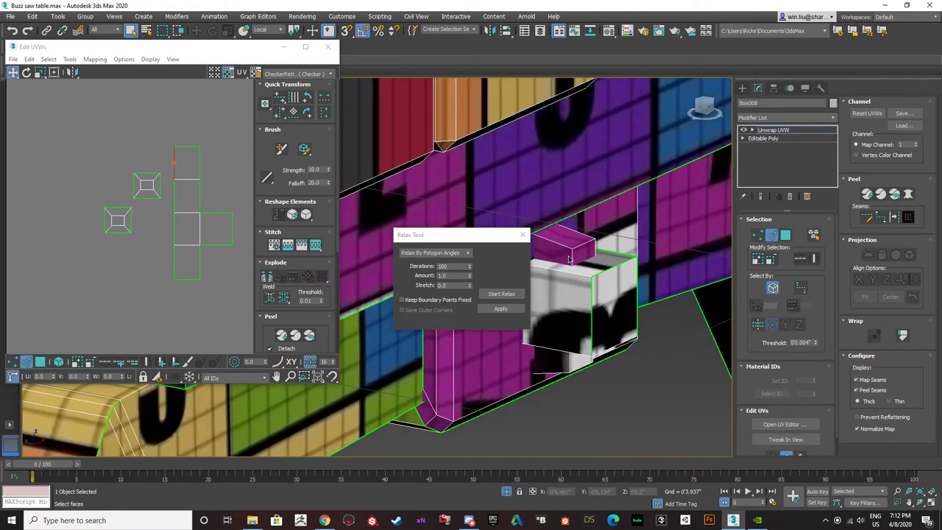
pyautogui.moveTo(570, 259)
pyautogui.keyDown('alt'); pyautogui.mouseDown(button='middle')
pyautogui.moveTo(569, 246)
pyautogui.moveTo(564, 255)
pyautogui.moveTo(578, 242)
pyautogui.mouseUp(button='middle'); pyautogui.keyUp('alt')
pyautogui.click(568, 240)
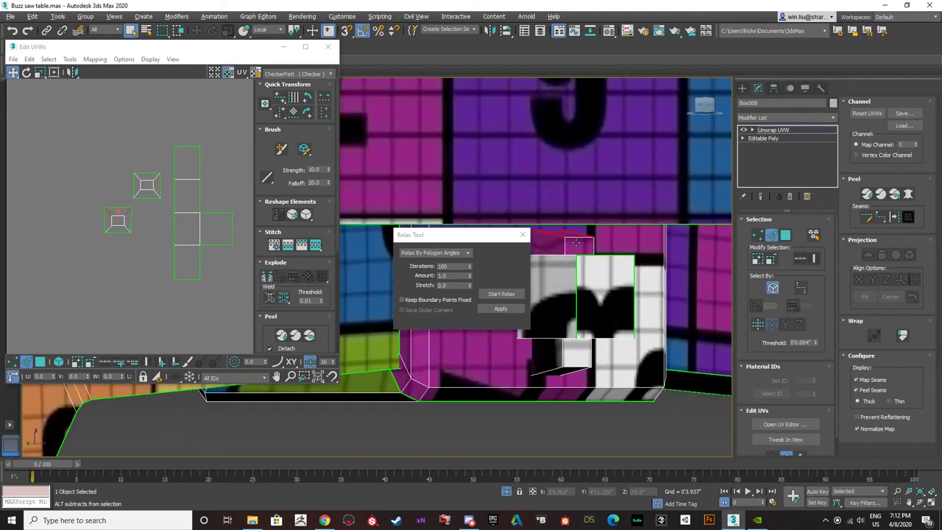
pyautogui.keyDown('ctrl'); pyautogui.click(547, 372); pyautogui.keyUp('ctrl')
pyautogui.keyDown('alt'); pyautogui.moveTo(563, 375); pyautogui.dragTo(569, 339, button='middle'); pyautogui.keyUp('alt')
pyautogui.press('F3')
pyautogui.scroll(2, 564, 329)
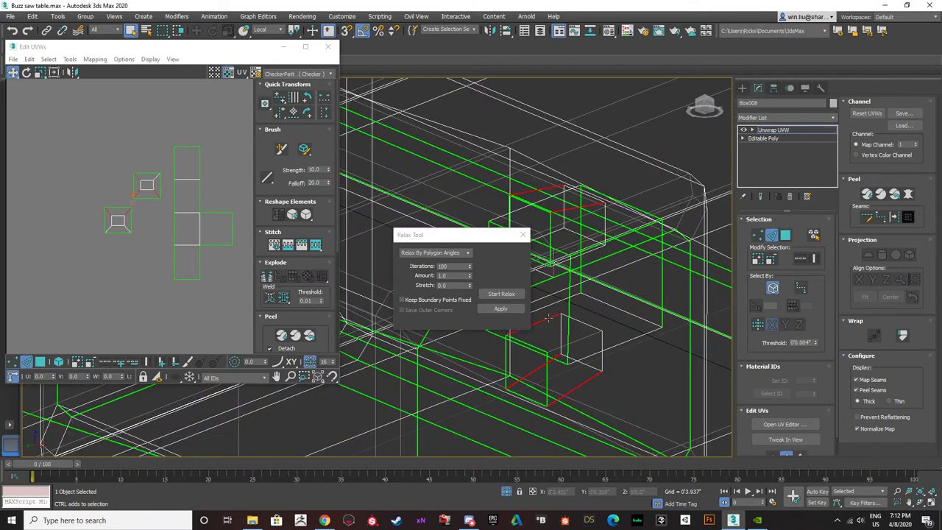
pyautogui.keyDown('alt'); pyautogui.moveTo(587, 348); pyautogui.dragTo(574, 260, button='middle'); pyautogui.keyUp('alt')
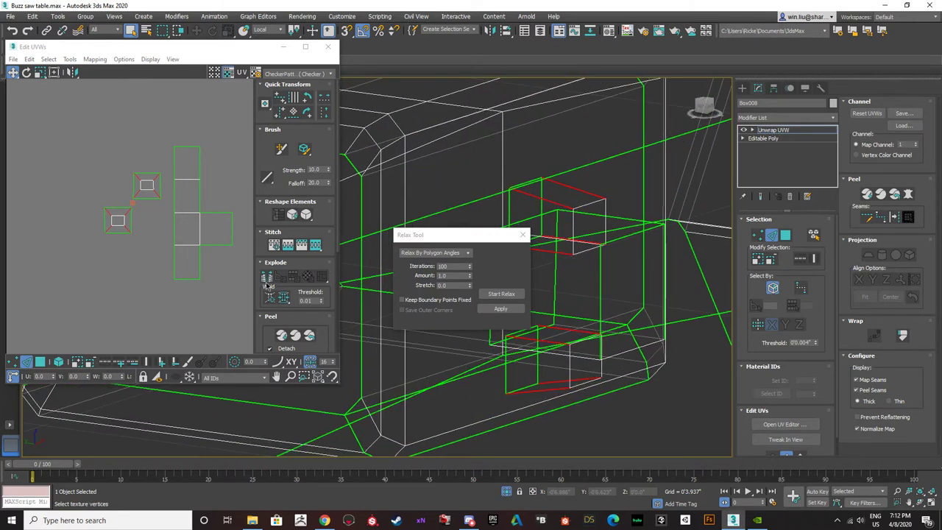
# - Select both small block shells as elements and unfold them into crosses by relaxing by polygon angles
pyautogui.click(58, 362)
pyautogui.click(59, 363)
pyautogui.moveTo(156, 263); pyautogui.dragTo(75, 158)
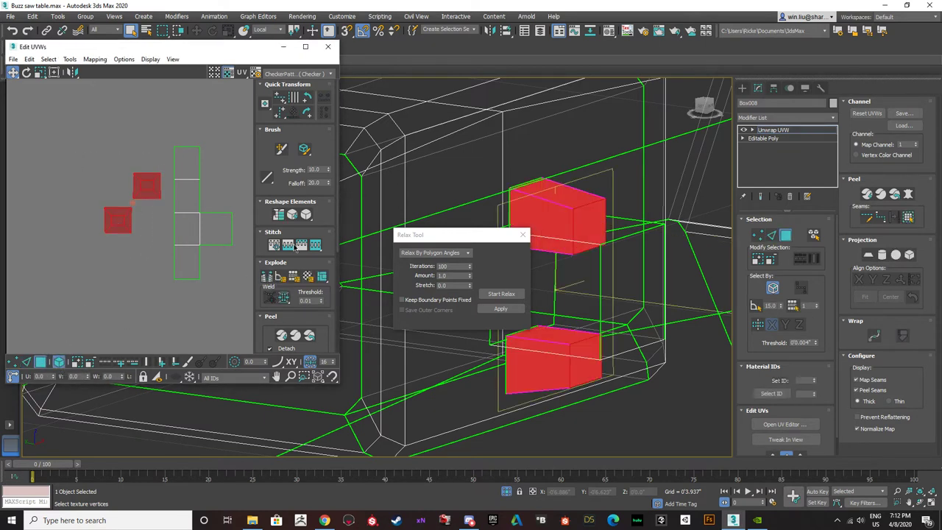
pyautogui.click(492, 296)
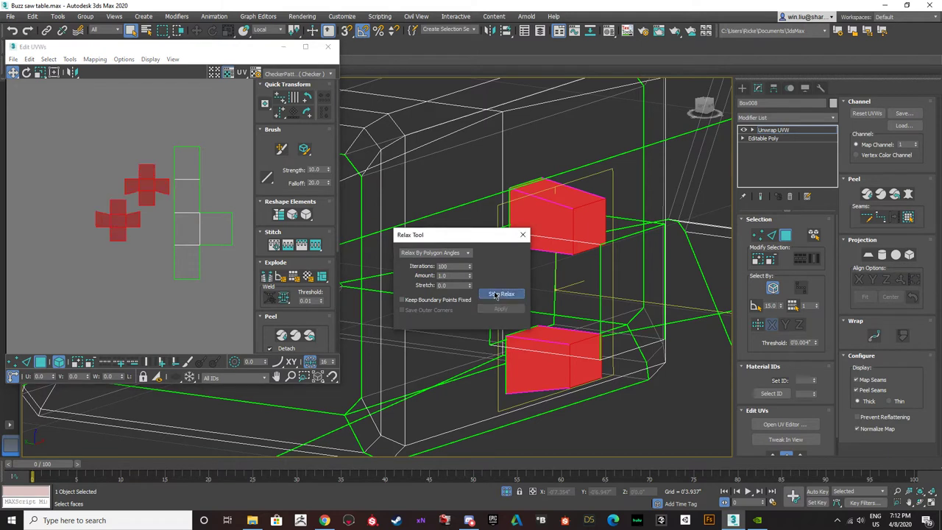
pyautogui.click(495, 294)
pyautogui.click(151, 268)
# - Examine the two cross-shaped shells in the UV editor and the small blocks' checker texture in the shaded viewport
pyautogui.scroll(4, 117, 222)
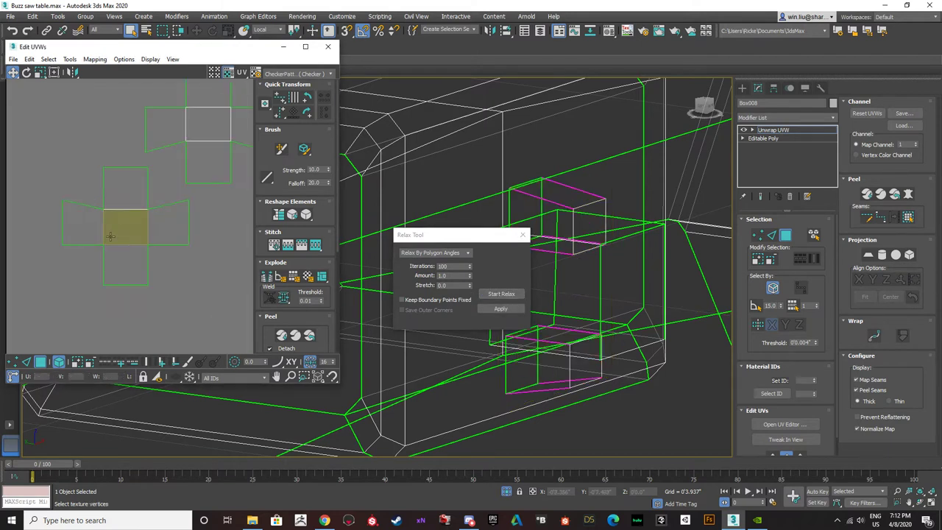
pyautogui.press('1')
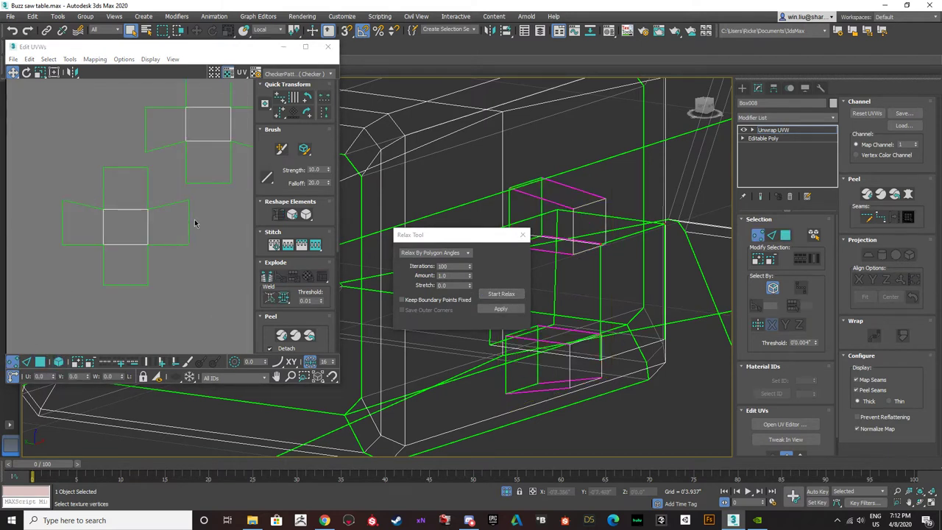
pyautogui.scroll(-3, 107, 212)
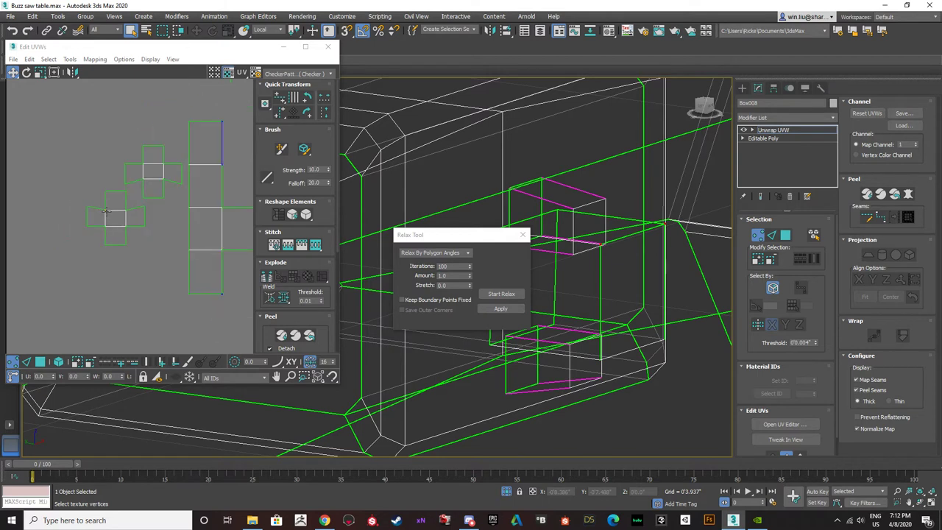
pyautogui.click(59, 363)
pyautogui.scroll(2, 148, 198)
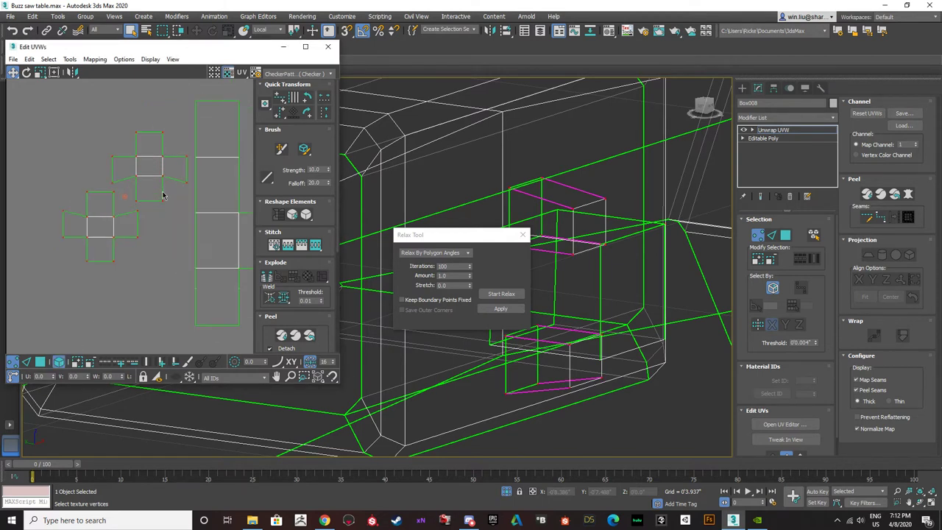
pyautogui.click(42, 361)
pyautogui.moveTo(551, 219); pyautogui.dragTo(547, 219, button='middle')
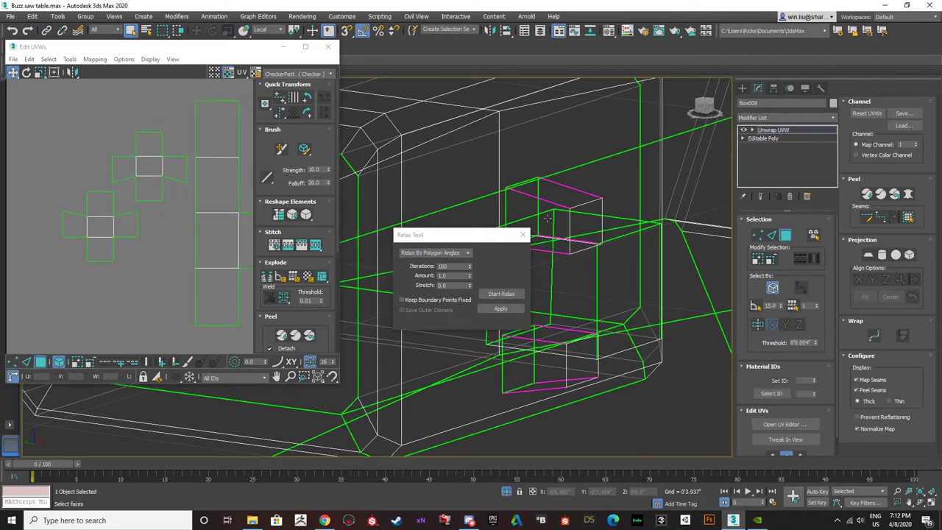
pyautogui.press('F3')
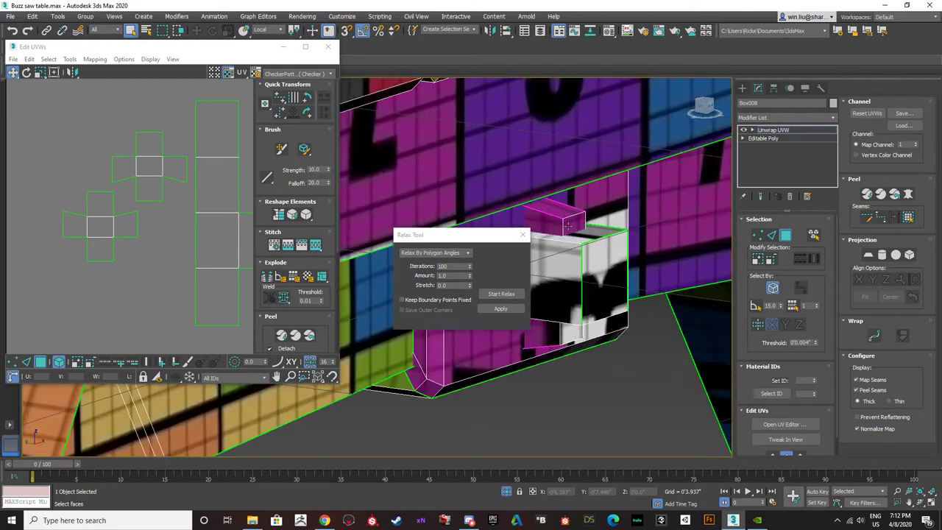
# - Select the two cross-shaped small block shells with the neighbouring block's shell and move them beside the group of finished leg and rail shells
pyautogui.keyDown('alt'); pyautogui.moveTo(574, 235); pyautogui.dragTo(573, 218, button='middle'); pyautogui.keyUp('alt')
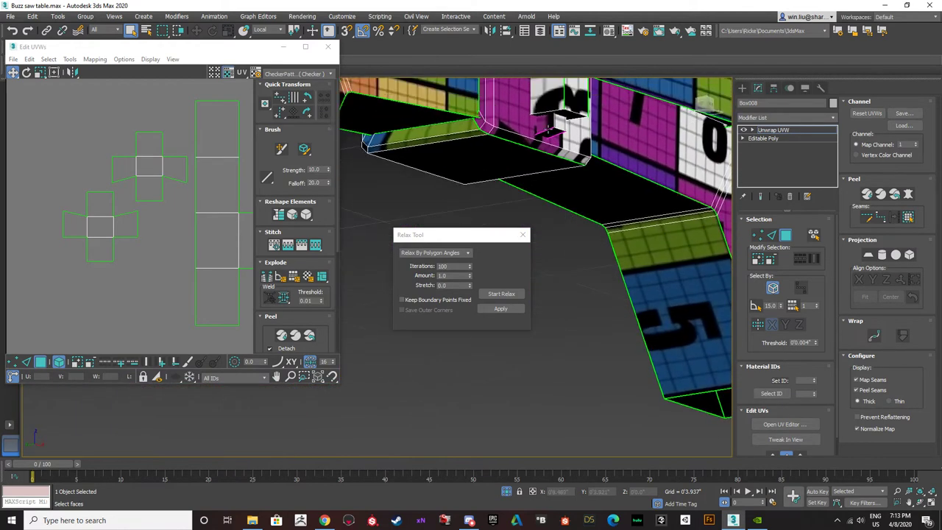
pyautogui.moveTo(548, 130); pyautogui.dragTo(551, 159, button='middle')
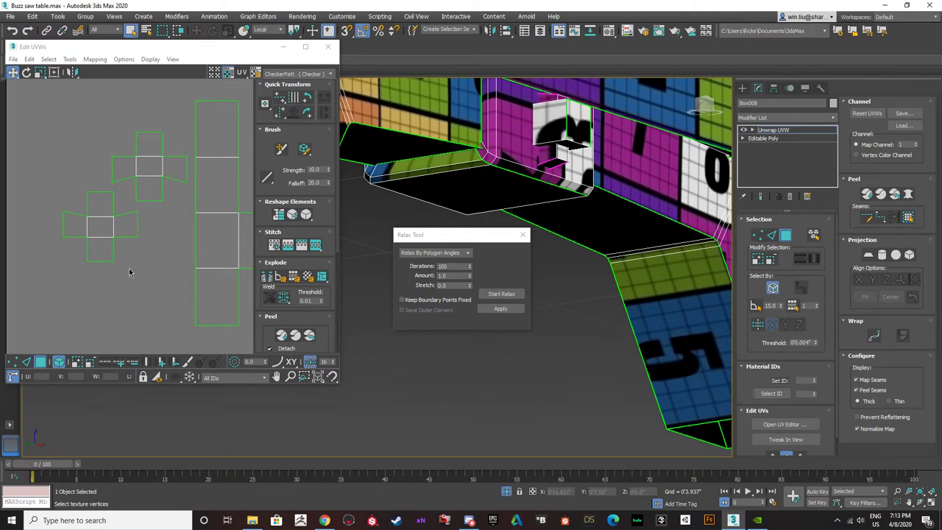
pyautogui.moveTo(147, 273); pyautogui.dragTo(78, 147)
pyautogui.scroll(-5, 129, 179)
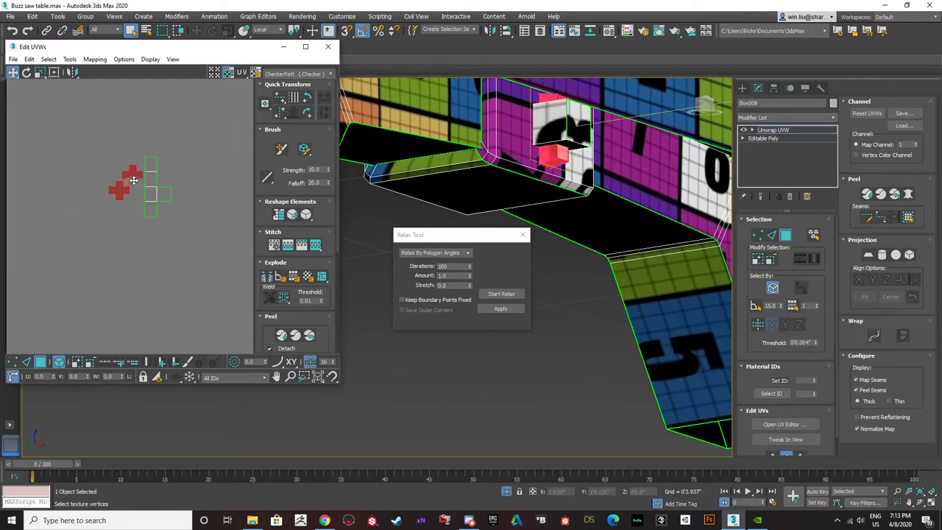
pyautogui.scroll(-5, 135, 182)
pyautogui.moveTo(164, 219); pyautogui.dragTo(52, 301)
pyautogui.scroll(-3, 136, 183)
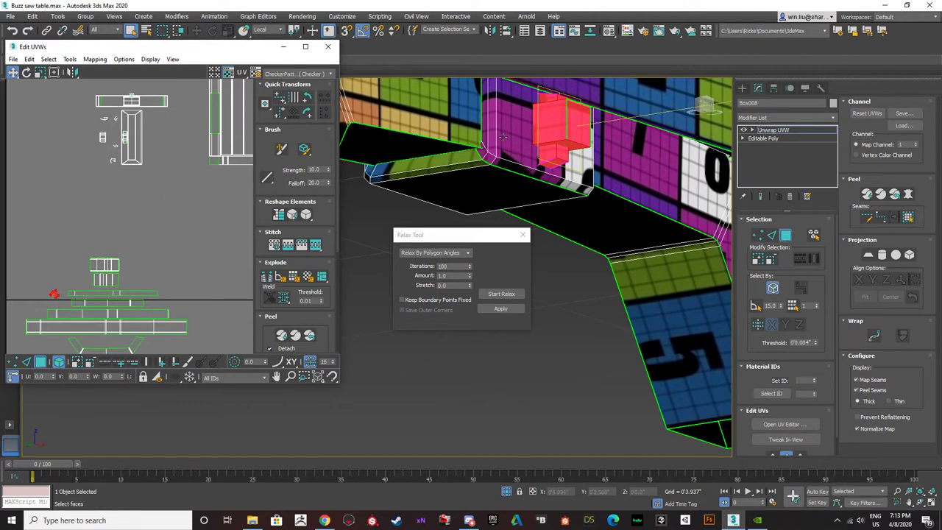
# - Select the rail under the tabletop and the whole group of finished shells to examine which parts of the model they cover
pyautogui.keyDown('alt'); pyautogui.moveTo(543, 188); pyautogui.dragTo(529, 250, button='middle'); pyautogui.keyUp('alt')
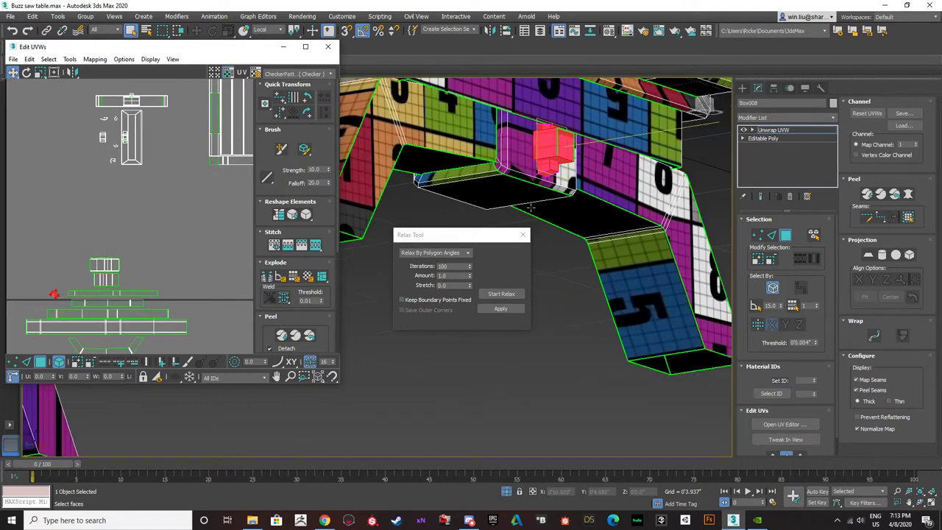
pyautogui.moveTo(478, 82); pyautogui.dragTo(521, 229, button='middle')
pyautogui.click(518, 225)
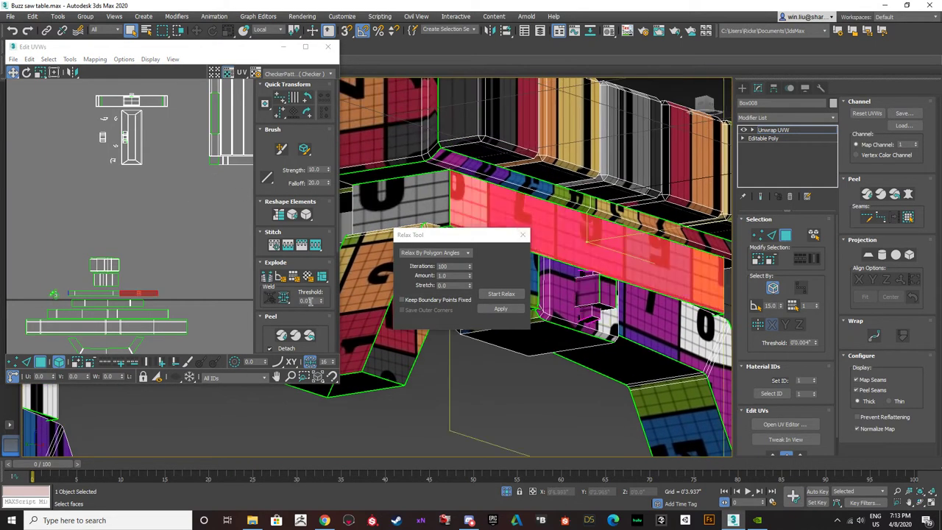
pyautogui.moveTo(184, 329); pyautogui.dragTo(162, 216, button='middle')
pyautogui.scroll(-2, 163, 217)
pyautogui.moveTo(172, 274); pyautogui.dragTo(7, 129)
pyautogui.moveTo(581, 238); pyautogui.dragTo(599, 326, button='middle')
pyautogui.scroll(-4, 585, 301)
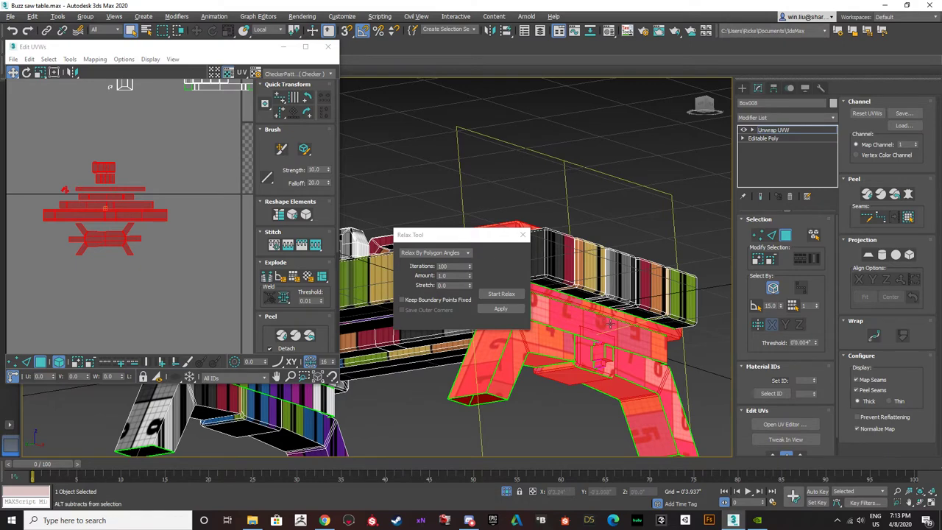
pyautogui.keyDown('alt'); pyautogui.moveTo(606, 327); pyautogui.dragTo(589, 354, button='middle'); pyautogui.keyUp('alt')
pyautogui.scroll(-2, 573, 347)
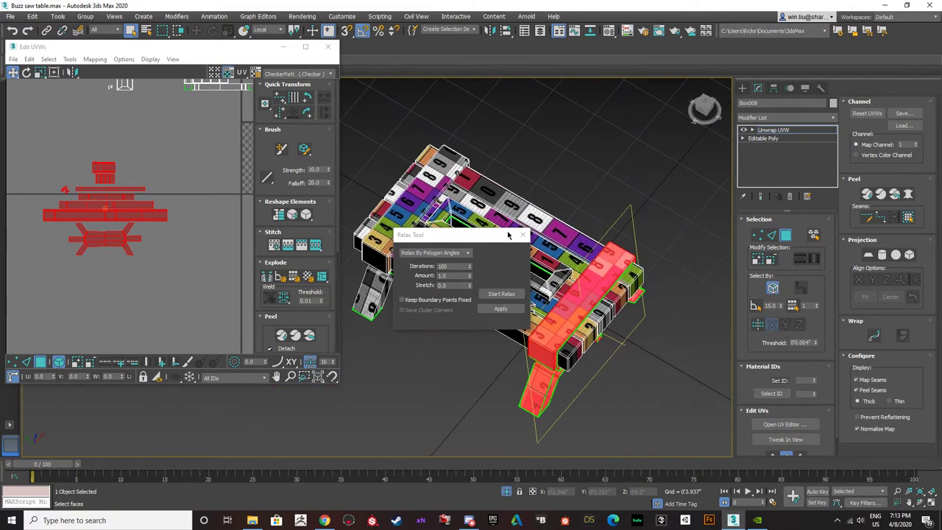
# - Select the outermost long tabletop plank as a whole element and move its UV shell to the empty area below the finished shells
pyautogui.moveTo(441, 234); pyautogui.dragTo(383, 382)
pyautogui.scroll(5, 579, 354)
pyautogui.scroll(-8, 579, 354)
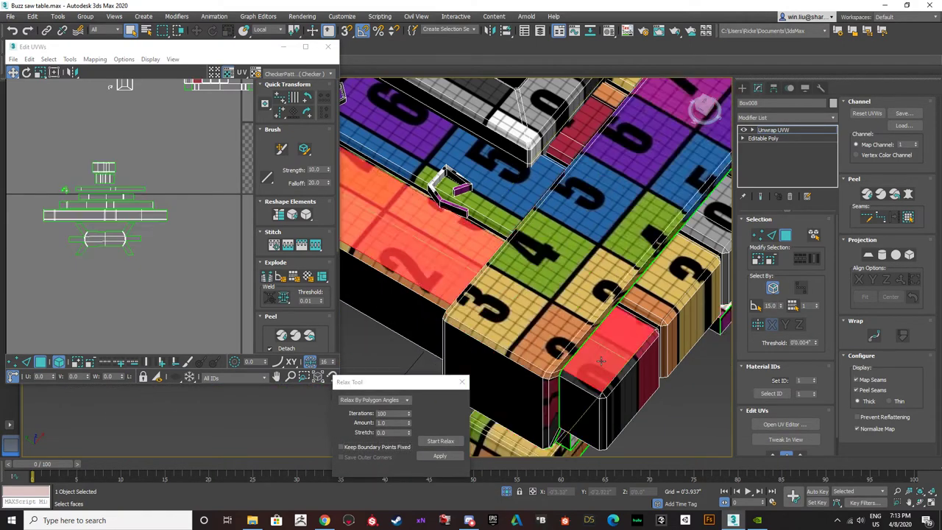
pyautogui.click(814, 235)
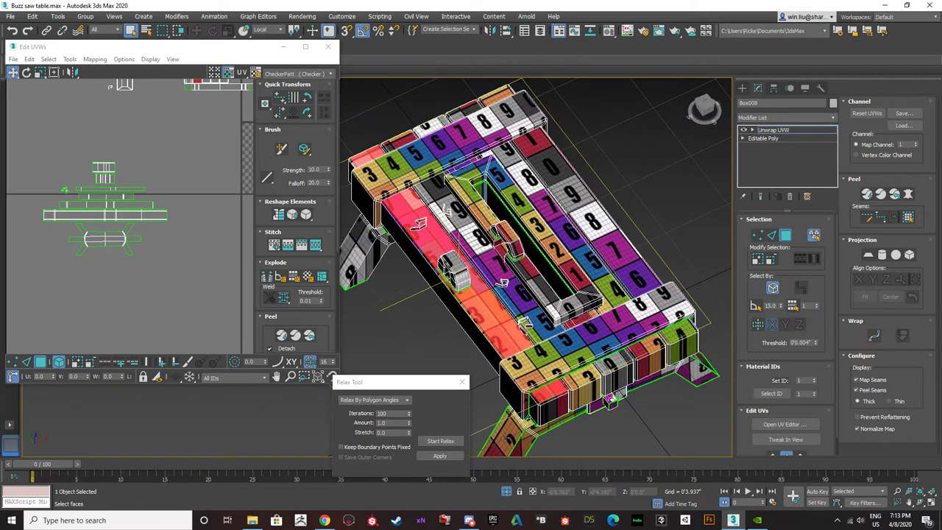
pyautogui.click(418, 223)
pyautogui.scroll(-3, 144, 140)
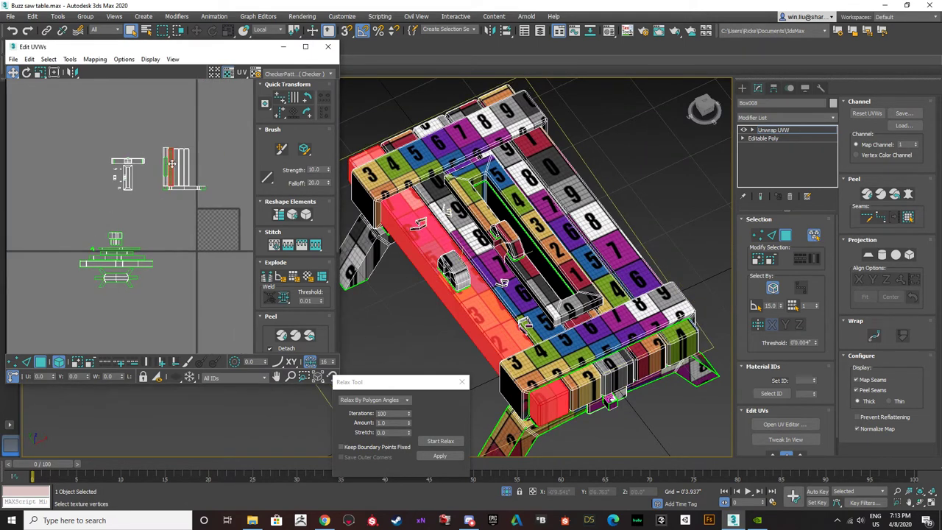
pyautogui.moveTo(172, 156); pyautogui.dragTo(165, 293)
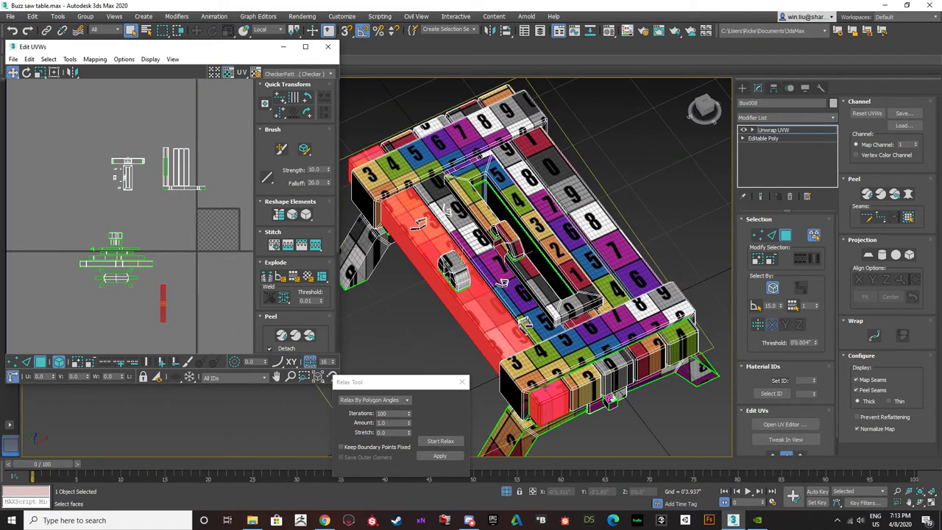
# - Turn off element selection and switch to edge selection for the plank's near end block
pyautogui.keyDown('alt'); pyautogui.moveTo(545, 384); pyautogui.dragTo(546, 357, button='middle'); pyautogui.keyUp('alt')
pyautogui.scroll(5, 531, 325)
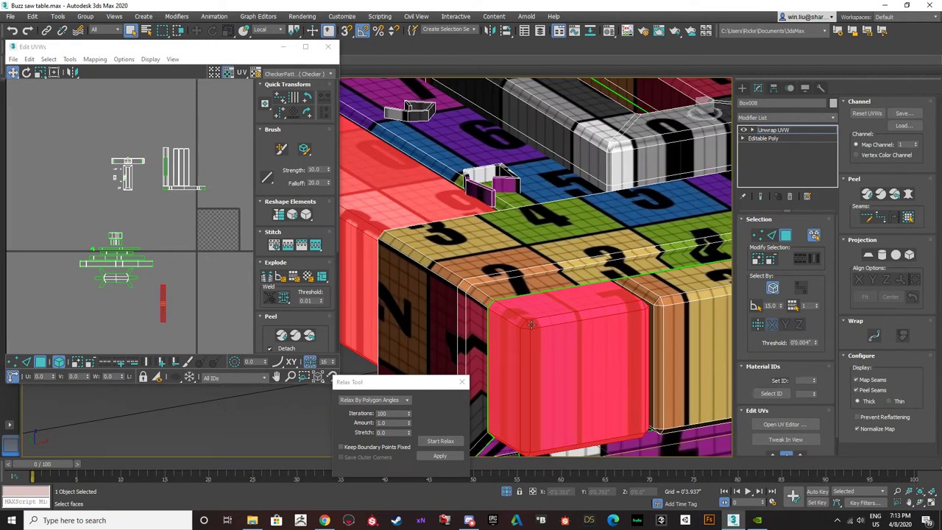
pyautogui.press('2')
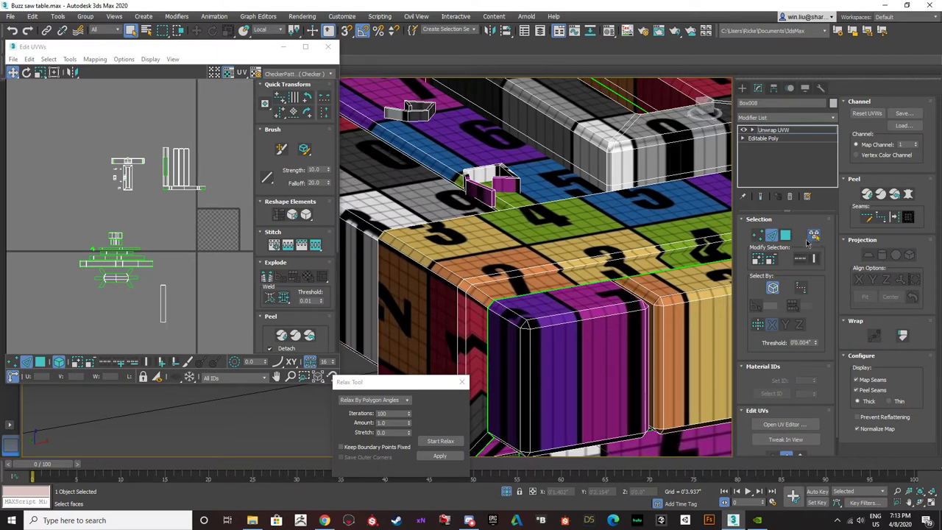
pyautogui.scroll(-4, 528, 357)
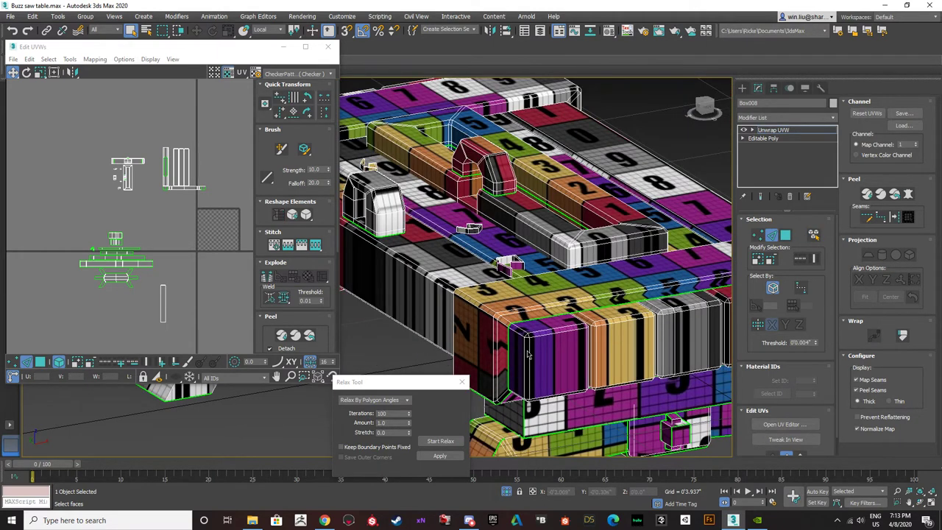
pyautogui.scroll(10, 529, 352)
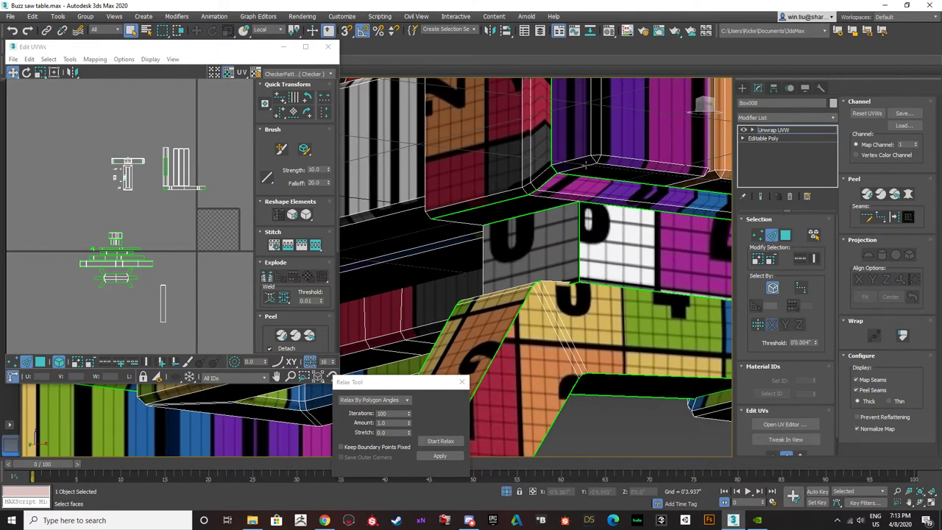
pyautogui.click(585, 168)
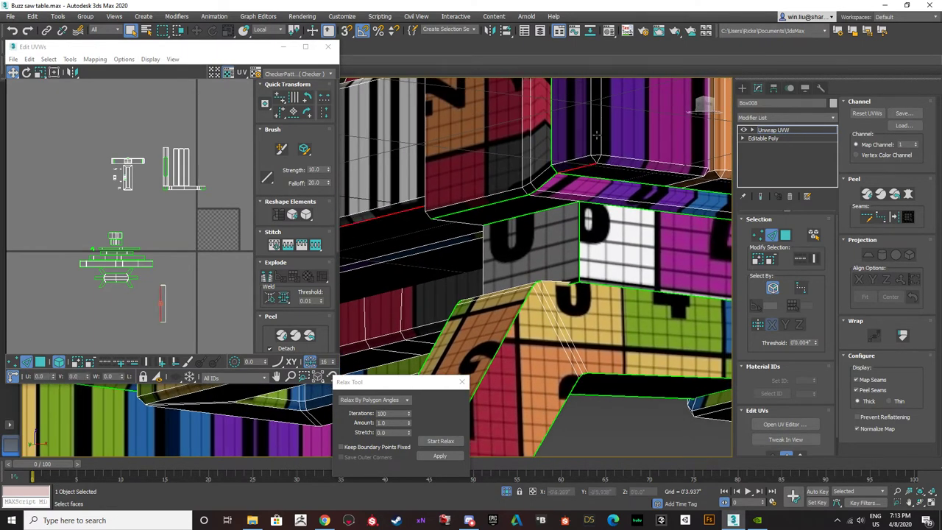
pyautogui.click(602, 136)
pyautogui.click(588, 166)
pyautogui.keyDown('alt'); pyautogui.moveTo(449, 171); pyautogui.dragTo(539, 204, button='middle'); pyautogui.keyUp('alt')
pyautogui.scroll(3, 524, 199)
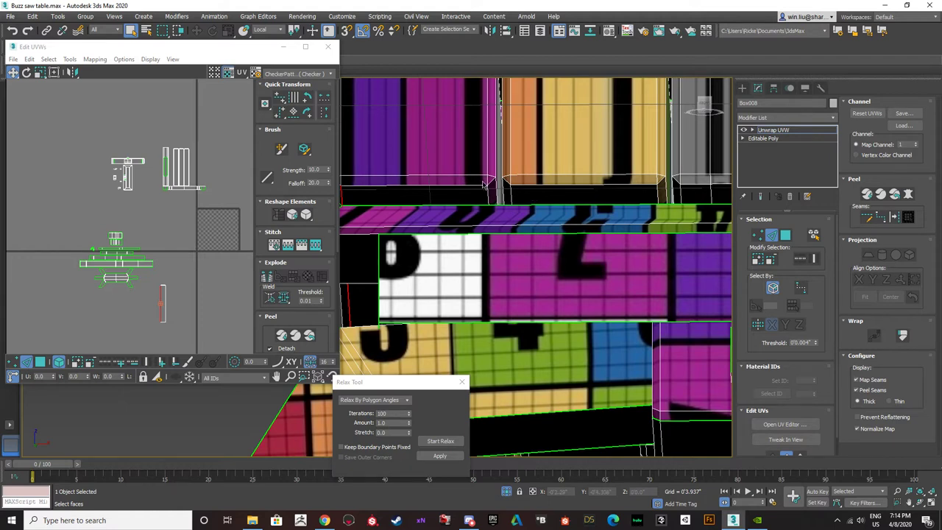
pyautogui.scroll(-6, 484, 184)
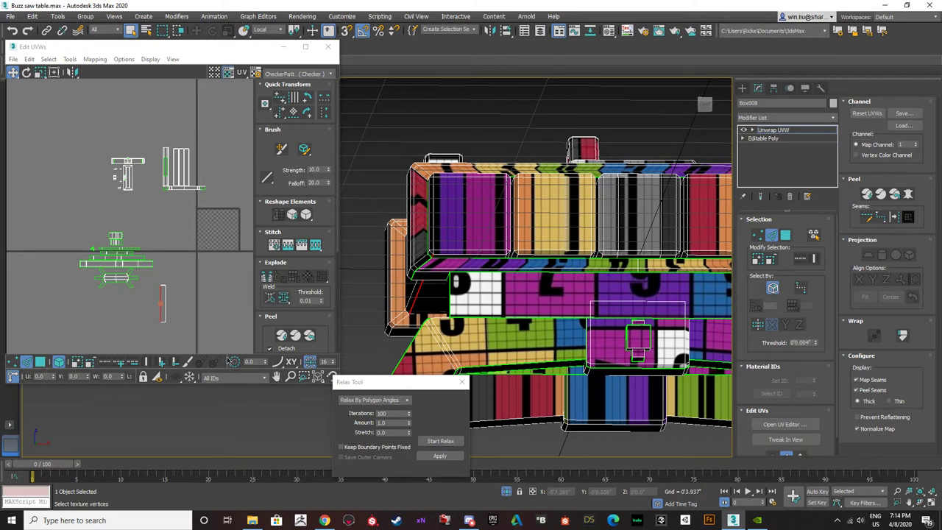
pyautogui.scroll(3, 445, 265)
pyautogui.click(433, 251)
pyautogui.keyDown('alt'); pyautogui.moveTo(434, 251); pyautogui.dragTo(459, 246, button='middle'); pyautogui.keyUp('alt')
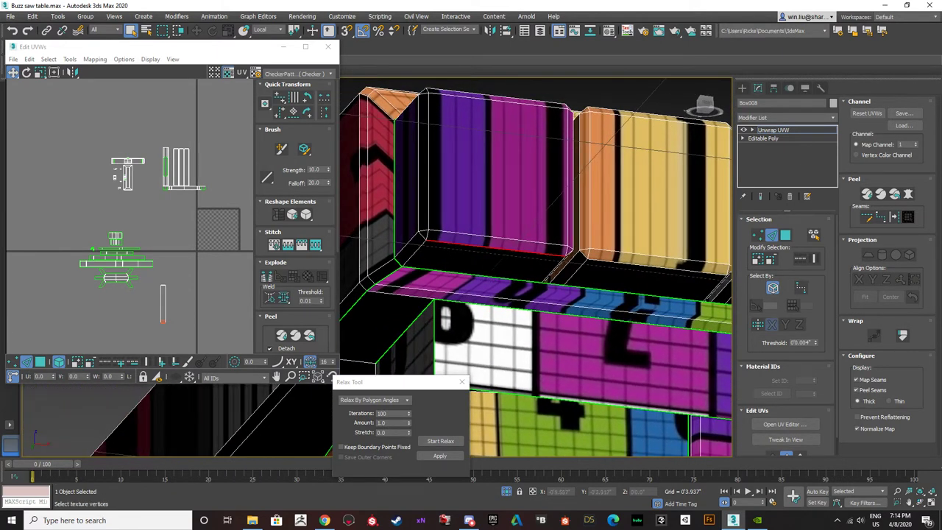
pyautogui.keyDown('alt'); pyautogui.moveTo(530, 221); pyautogui.dragTo(525, 200, button='middle'); pyautogui.keyUp('alt')
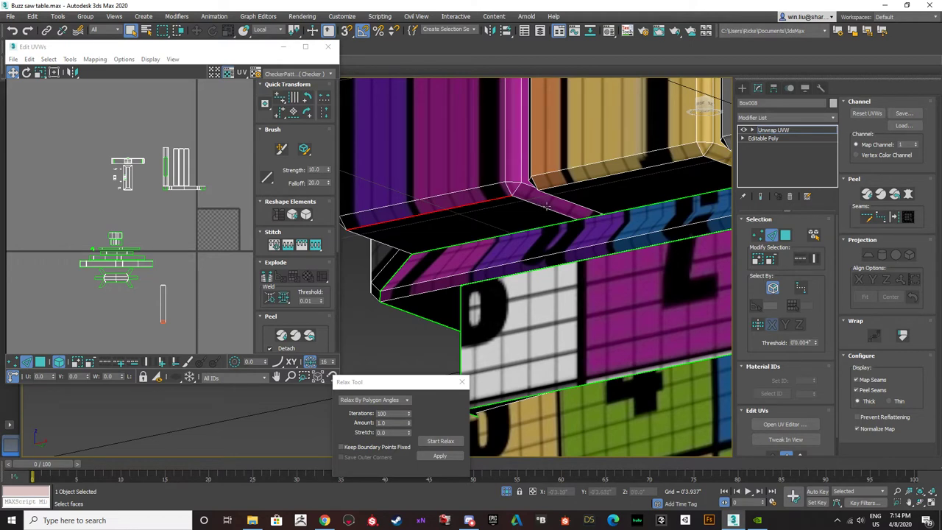
# - Select the plank's lower long edge on the side facing the neighbouring plank
pyautogui.click(543, 207)
pyautogui.keyDown('alt'); pyautogui.moveTo(543, 207); pyautogui.dragTo(552, 189, button='middle'); pyautogui.keyUp('alt')
pyautogui.scroll(-3, 480, 206)
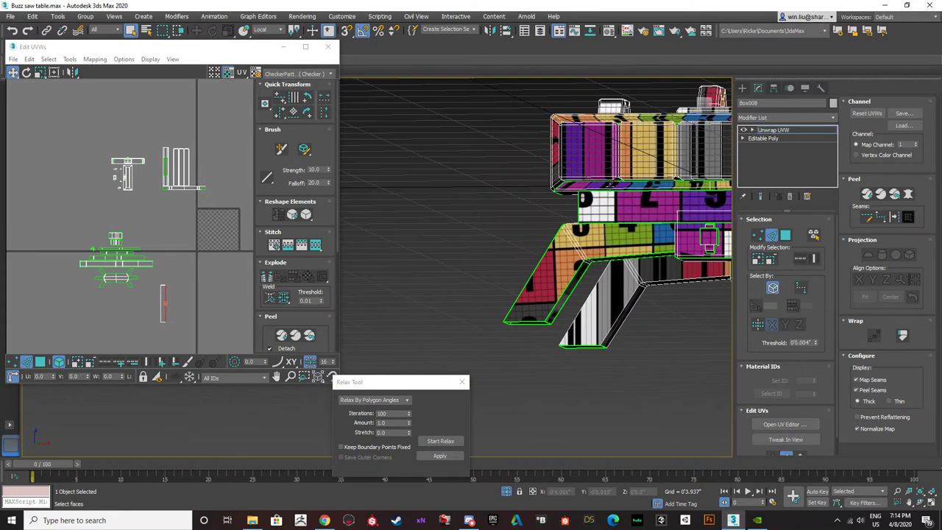
pyautogui.scroll(5, 600, 170)
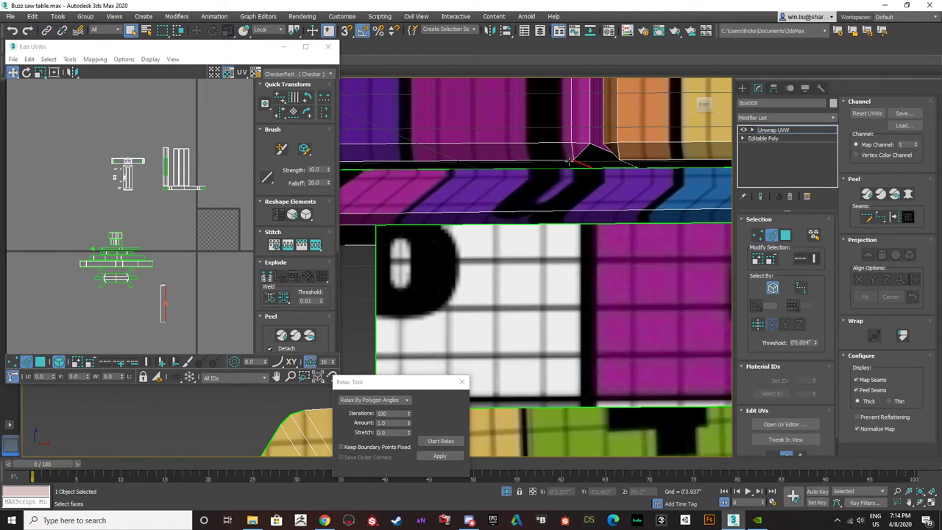
pyautogui.scroll(-5, 569, 160)
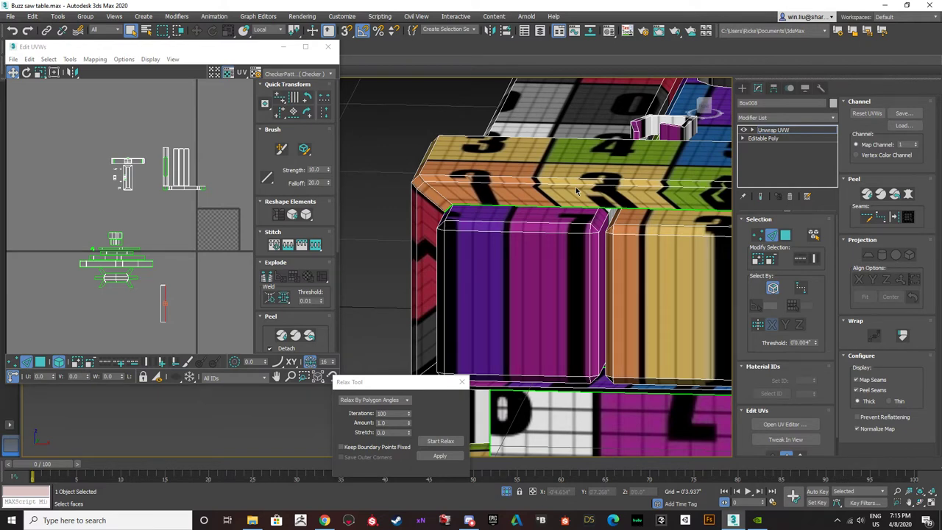
# - Add the bottom, outer and top edges of the plank's near end face to the edge selection
pyautogui.moveTo(576, 191); pyautogui.dragTo(403, 197, button='middle')
pyautogui.keyDown('ctrl'); pyautogui.click(489, 219); pyautogui.keyUp('ctrl')
pyautogui.keyDown('ctrl'); pyautogui.click(602, 208); pyautogui.keyUp('ctrl')
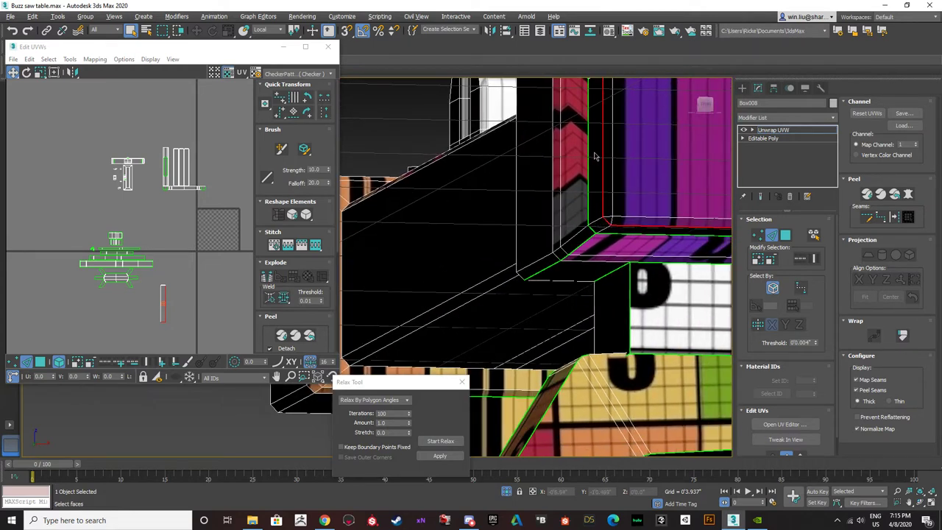
pyautogui.keyDown('alt'); pyautogui.moveTo(596, 156); pyautogui.dragTo(517, 154, button='middle'); pyautogui.keyUp('alt')
pyautogui.moveTo(524, 278); pyautogui.dragTo(528, 192, button='middle')
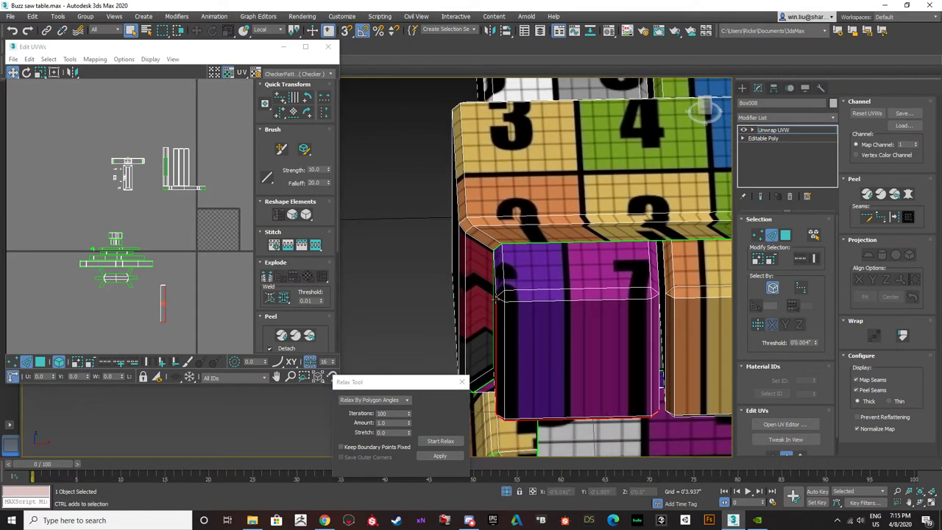
pyautogui.keyDown('alt'); pyautogui.moveTo(519, 291); pyautogui.dragTo(507, 229, button='middle'); pyautogui.keyUp('alt')
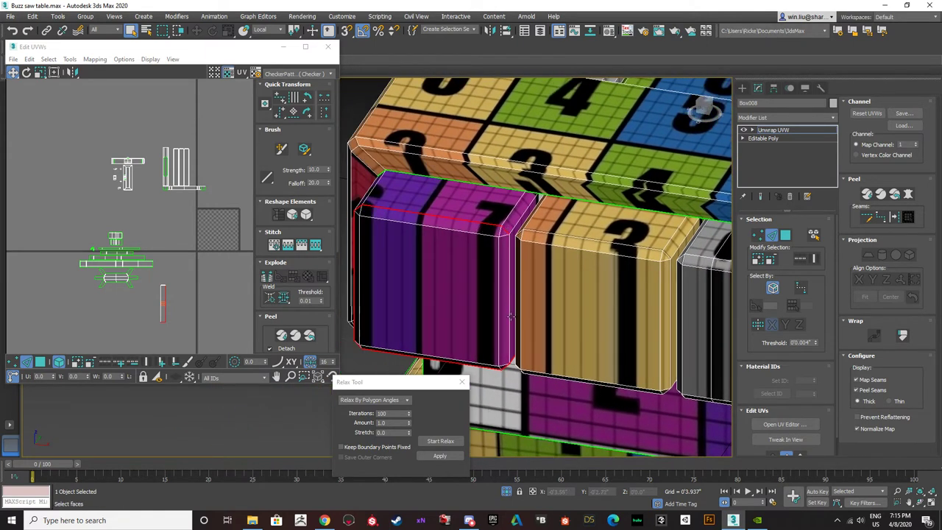
pyautogui.scroll(3, 524, 239)
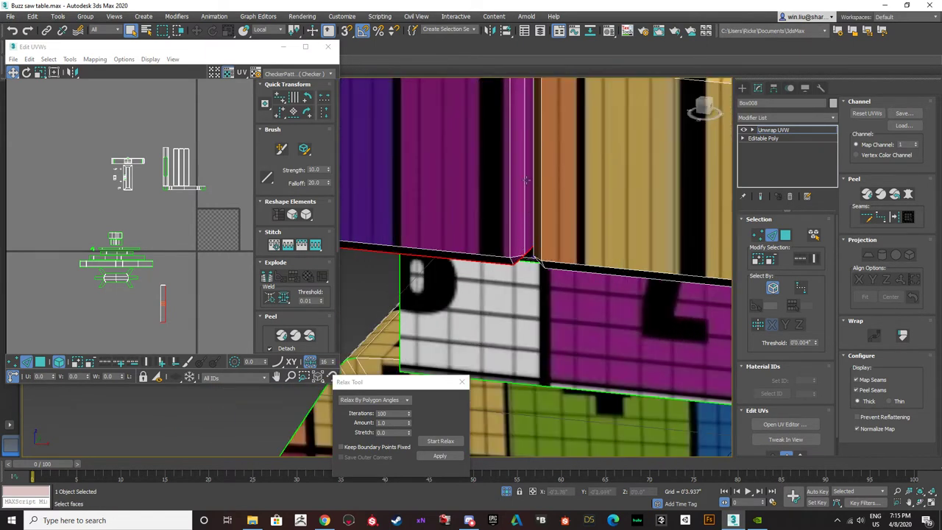
# - Add the top, outer and bottom edges of the plank's far end face to the selection and focus on its shell in the UV editor
pyautogui.scroll(-4, 527, 179)
pyautogui.scroll(-6, 527, 180)
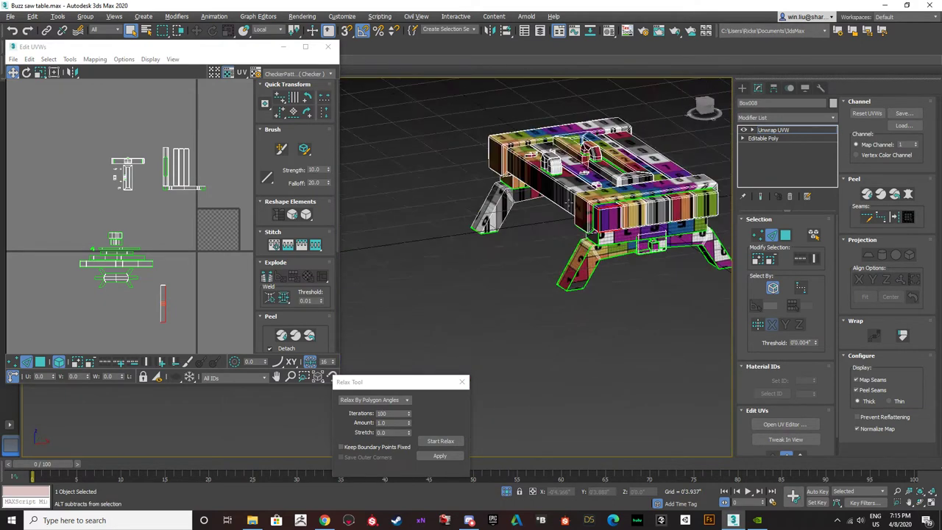
pyautogui.keyDown('alt'); pyautogui.moveTo(568, 203); pyautogui.dragTo(539, 215, button='middle'); pyautogui.keyUp('alt')
pyautogui.scroll(5, 539, 215)
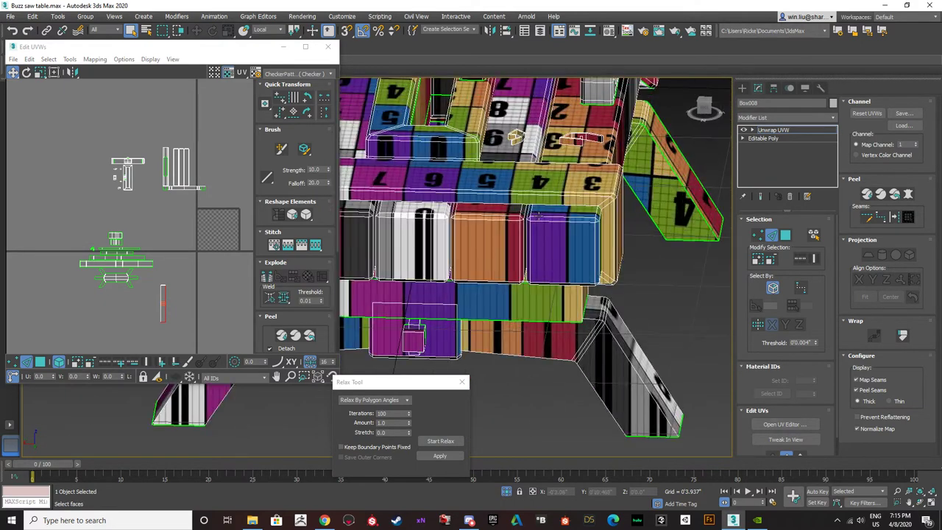
pyautogui.scroll(4, 508, 222)
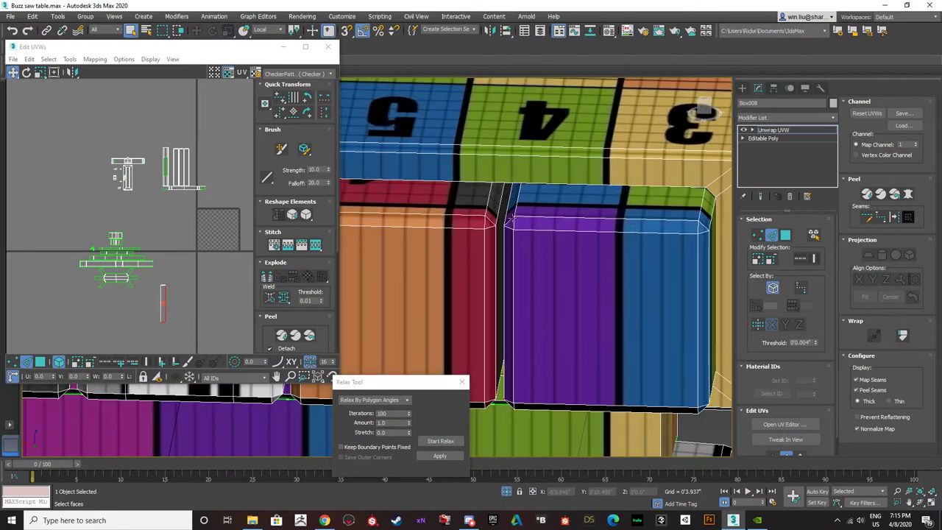
pyautogui.click(526, 217)
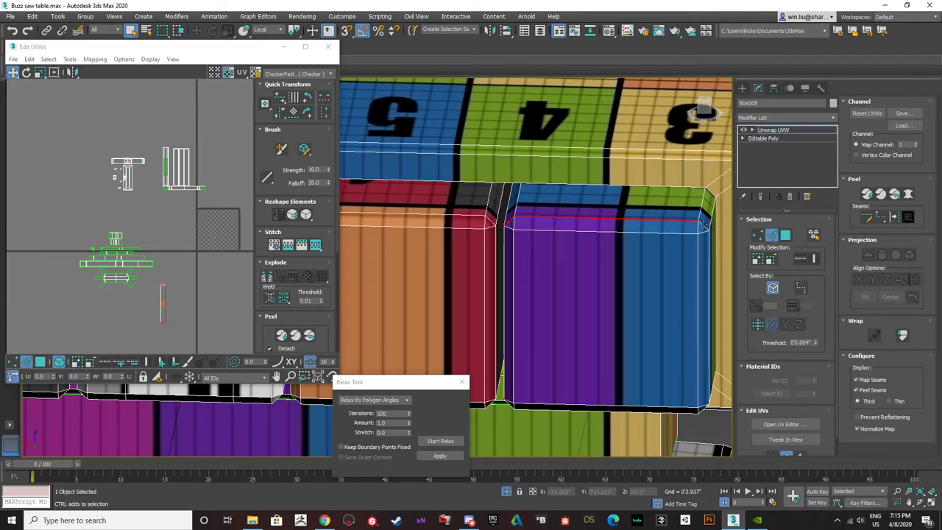
pyautogui.keyDown('ctrl'); pyautogui.click(710, 243); pyautogui.keyUp('ctrl')
pyautogui.keyDown('alt'); pyautogui.moveTo(710, 306); pyautogui.dragTo(645, 215, button='middle'); pyautogui.keyUp('alt')
pyautogui.keyDown('ctrl'); pyautogui.click(566, 153); pyautogui.keyUp('ctrl')
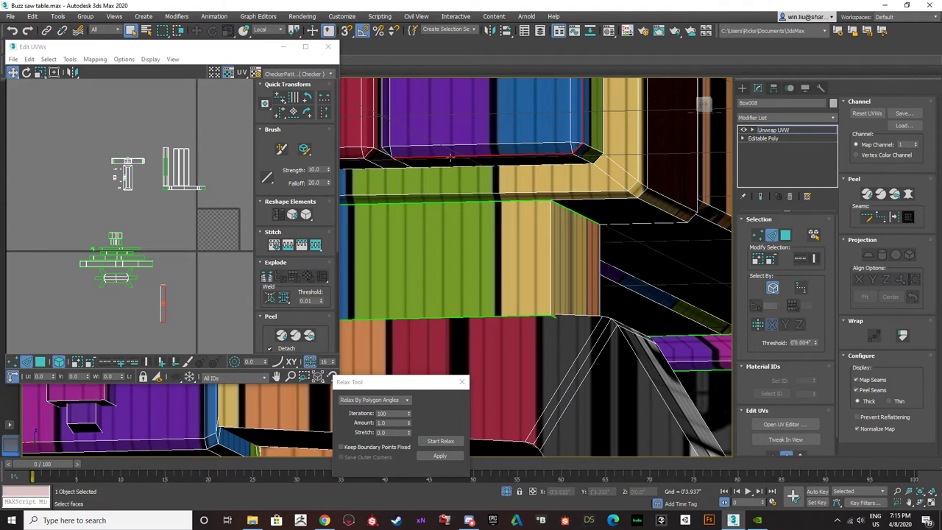
pyautogui.keyDown('alt'); pyautogui.moveTo(567, 153); pyautogui.dragTo(584, 258, button='middle'); pyautogui.keyUp('alt')
pyautogui.scroll(-4, 585, 258)
pyautogui.moveTo(597, 204)
pyautogui.keyDown('alt'); pyautogui.mouseDown(button='middle')
pyautogui.moveTo(587, 229)
pyautogui.moveTo(587, 197)
pyautogui.mouseUp(button='middle'); pyautogui.keyUp('alt')
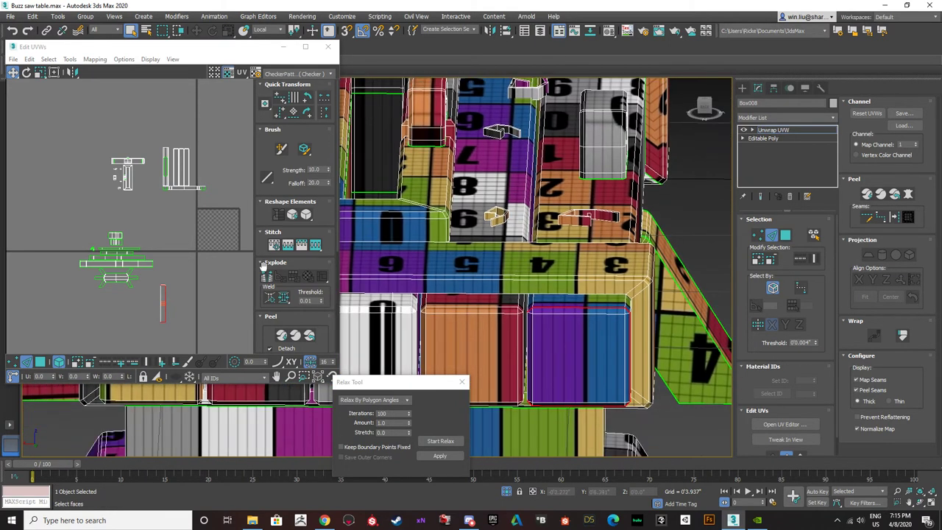
pyautogui.scroll(6, 209, 308)
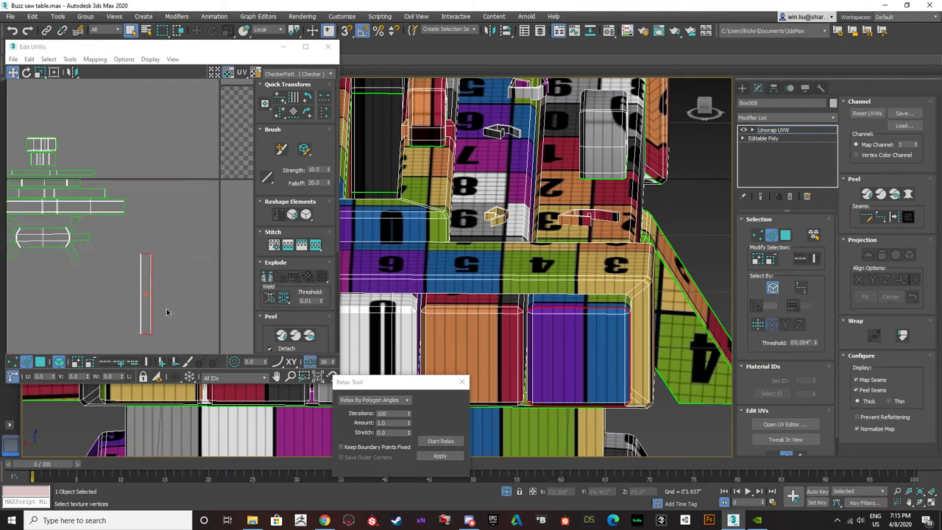
# - Break the plank's shell along the selected edges and unfold its faces with Relax By Polygon Angles
pyautogui.click(268, 278)
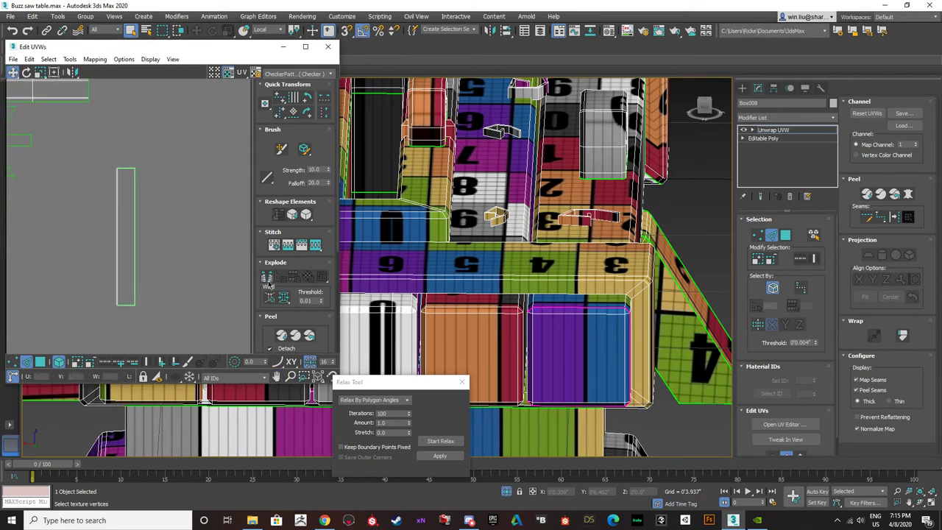
pyautogui.click(42, 364)
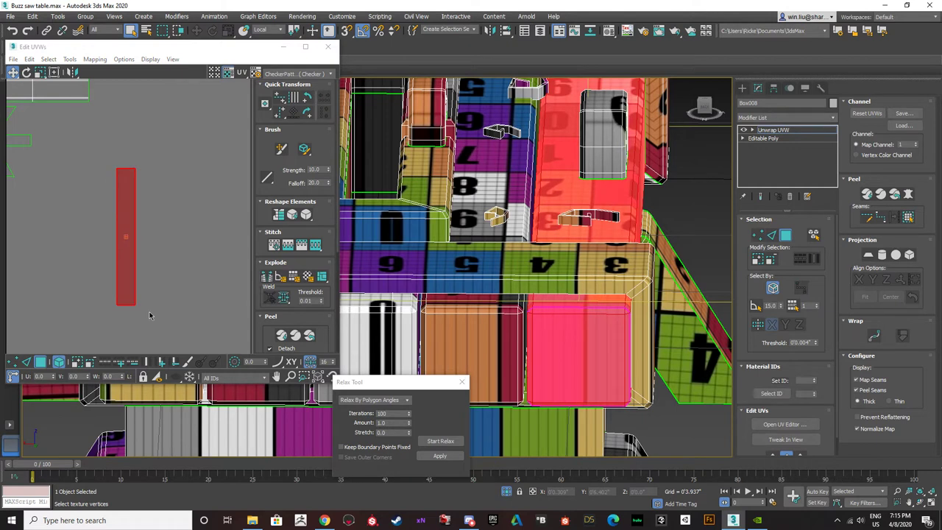
pyautogui.click(72, 59)
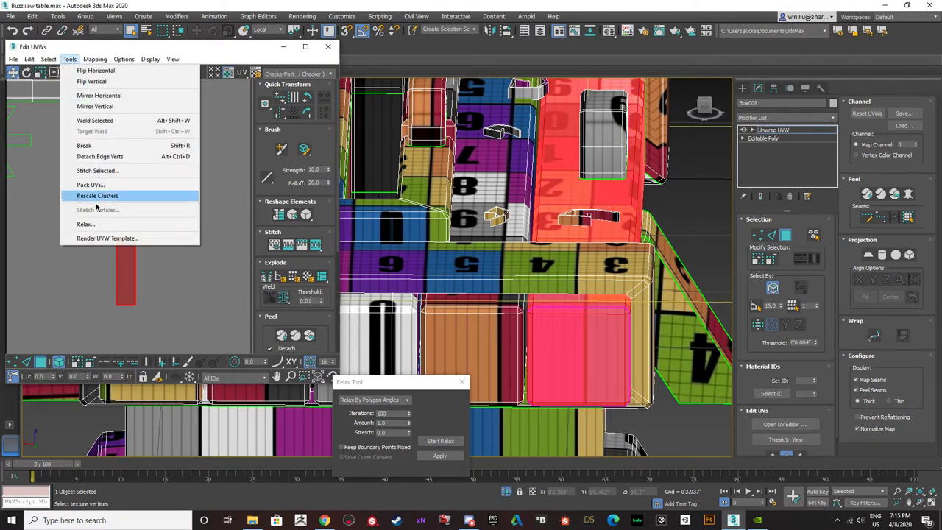
pyautogui.click(86, 224)
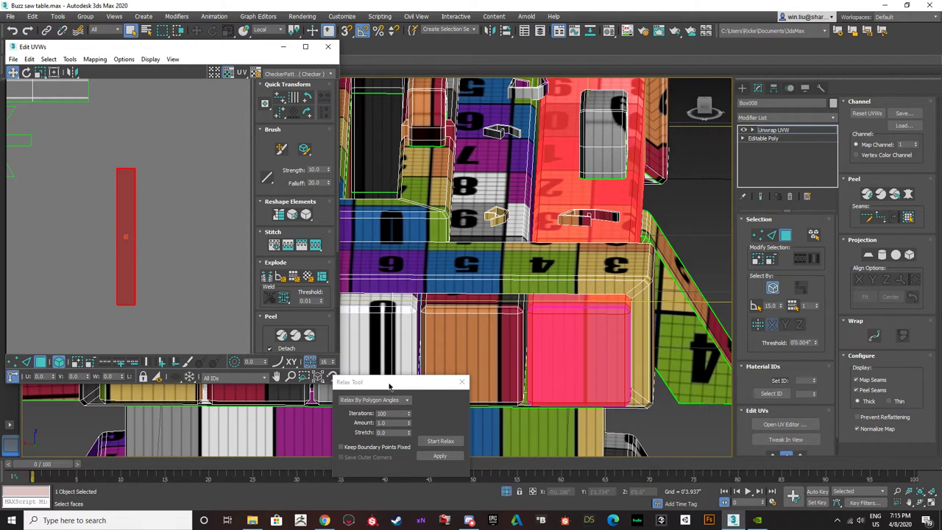
pyautogui.moveTo(390, 383); pyautogui.dragTo(284, 127)
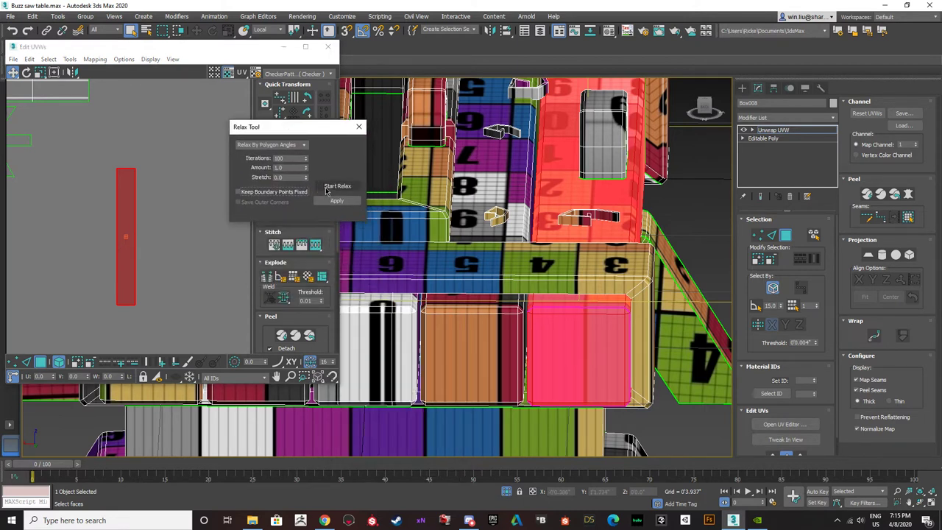
pyautogui.click(333, 186)
pyautogui.click(333, 186)
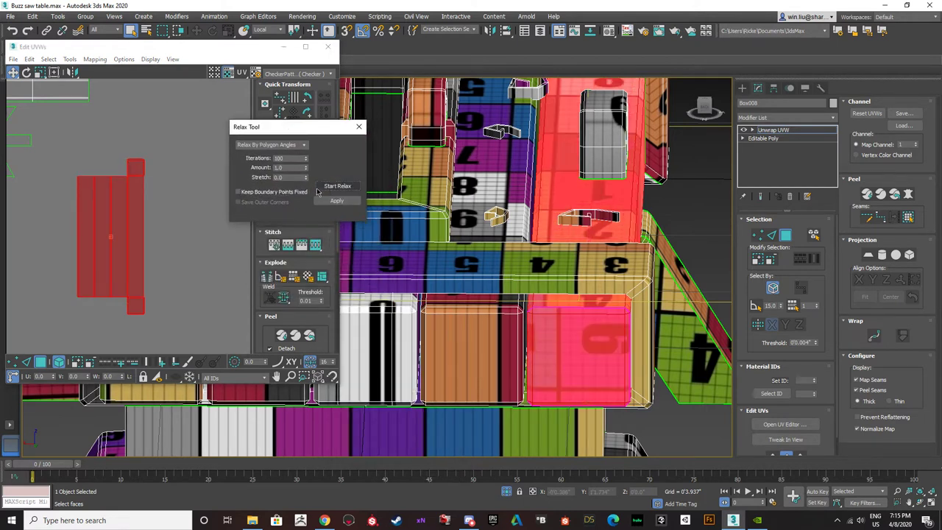
pyautogui.click(133, 141)
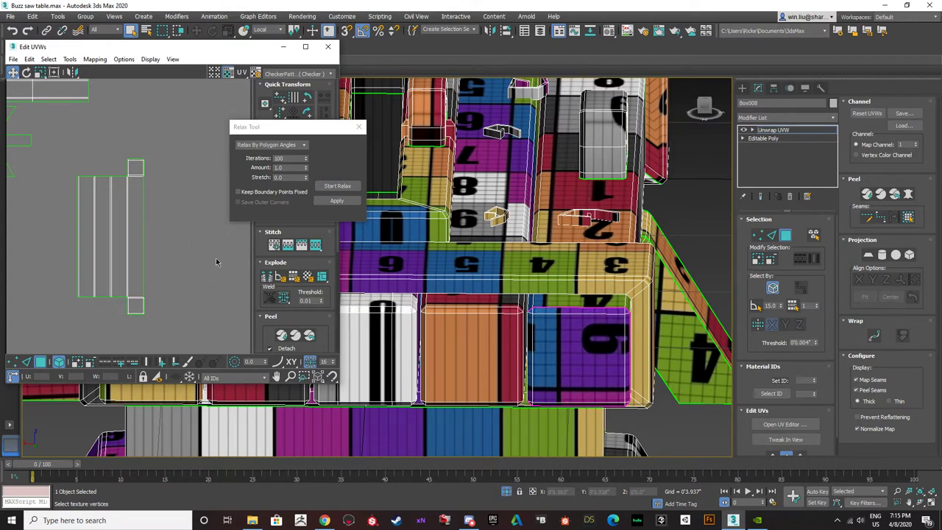
# - Examine the long strips of the unfolded plank shell one at a time against the matching faces on the model
pyautogui.click(83, 274)
pyautogui.moveTo(540, 263); pyautogui.dragTo(576, 329, button='middle')
pyautogui.scroll(-5, 559, 313)
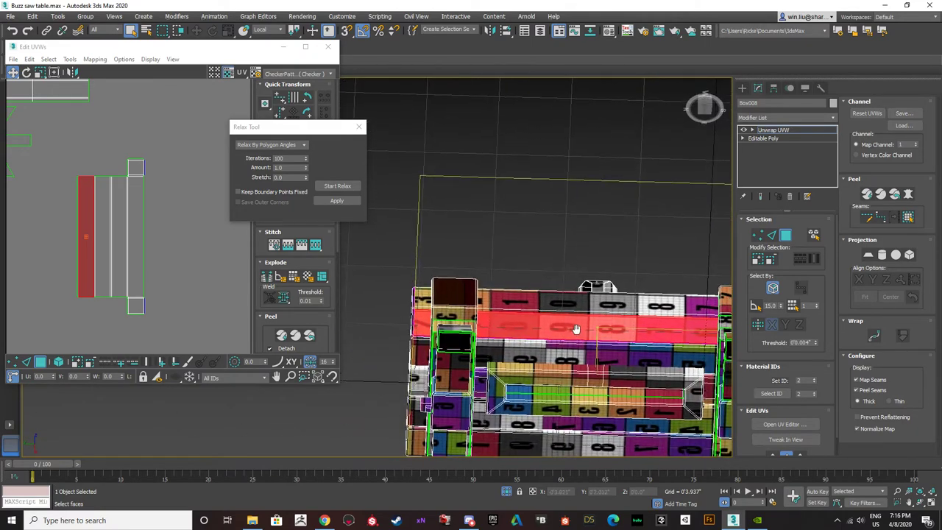
pyautogui.scroll(3, 577, 329)
pyautogui.click(103, 267)
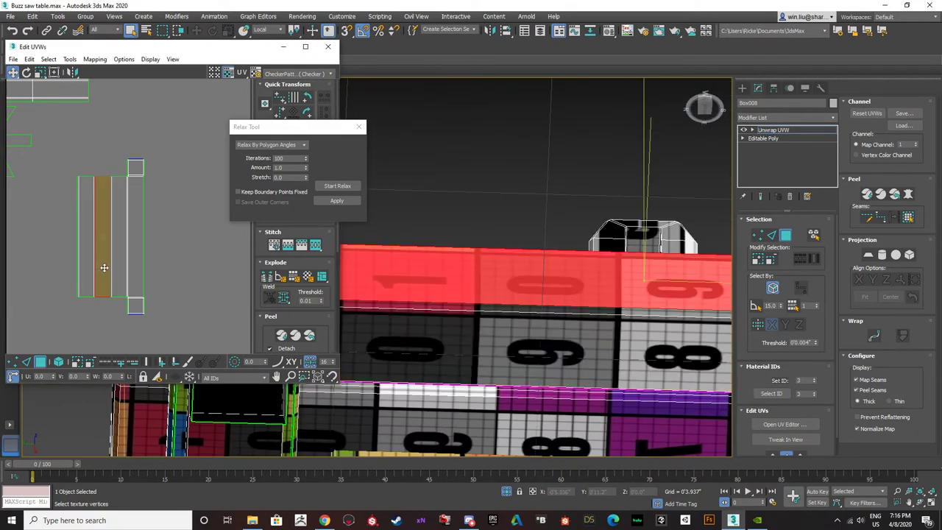
pyautogui.click(115, 266)
pyautogui.click(132, 266)
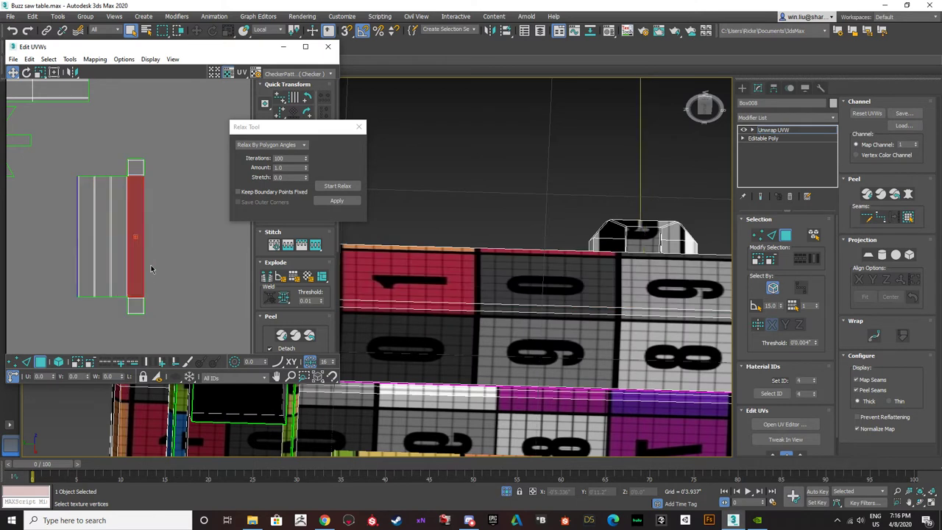
pyautogui.click(86, 247)
pyautogui.click(103, 234)
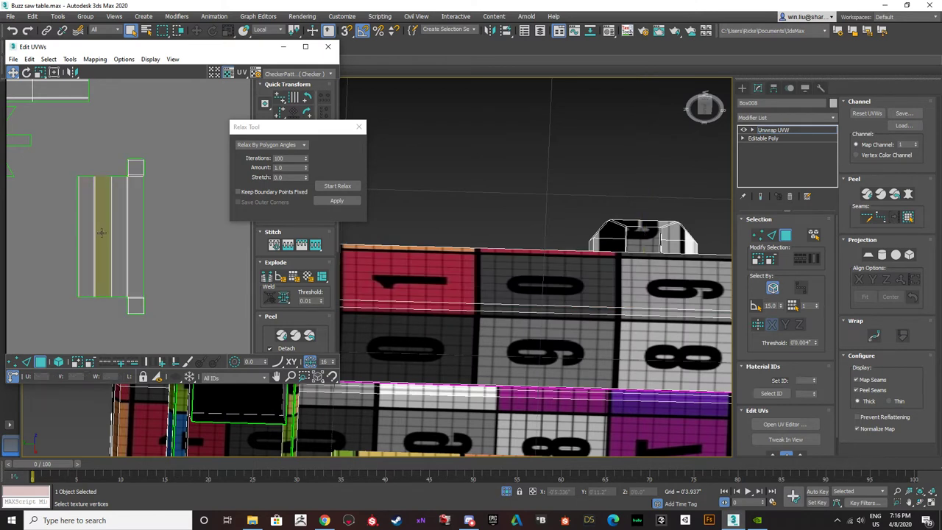
pyautogui.click(82, 221)
pyautogui.click(75, 189)
pyautogui.click(81, 189)
pyautogui.scroll(1, 83, 190)
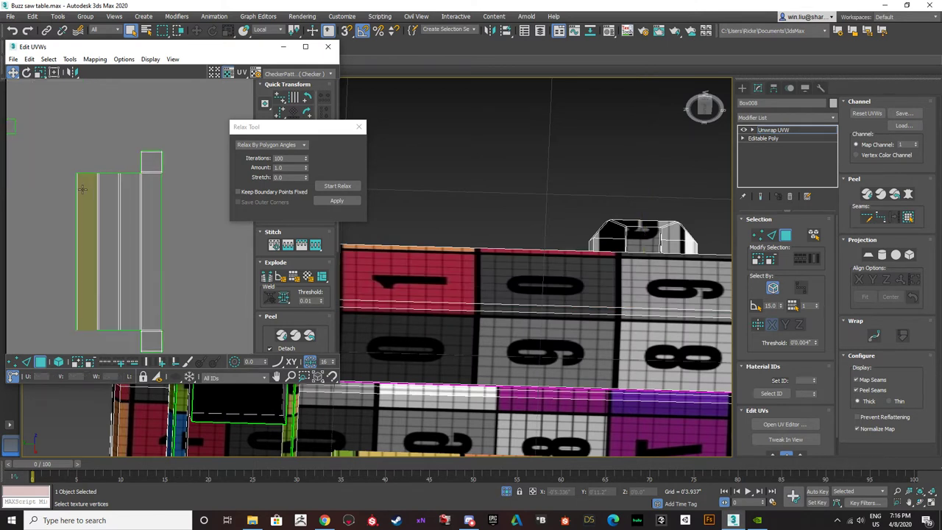
# - Check the strip carrying the end caps and both square end faces of the plank shell individually
pyautogui.click(115, 250)
pyautogui.click(151, 250)
pyautogui.moveTo(150, 328); pyautogui.dragTo(149, 282, button='middle')
pyautogui.click(152, 240)
pyautogui.click(148, 115)
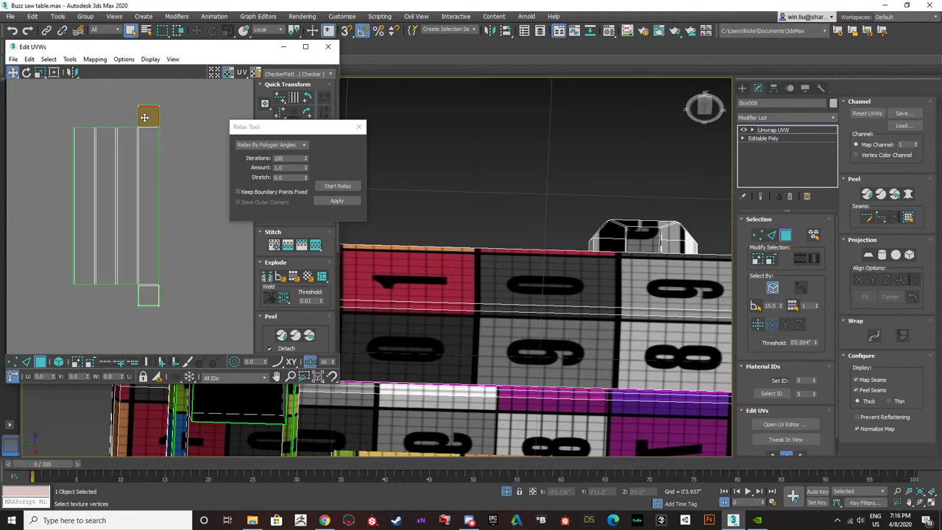
pyautogui.click(148, 295)
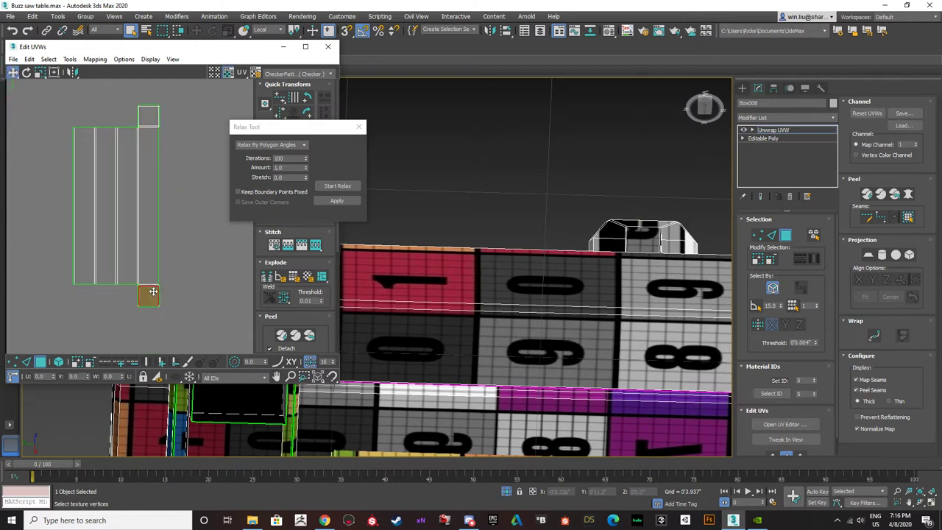
pyautogui.click(146, 116)
pyautogui.click(149, 300)
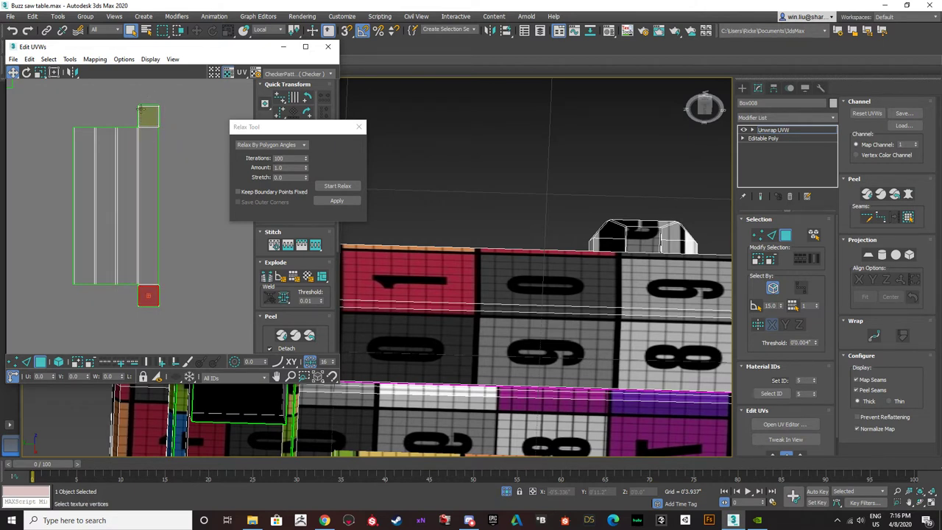
# - Select the four long strips together and compare them with the plank's top and side faces on the model
pyautogui.moveTo(176, 214); pyautogui.dragTo(62, 195)
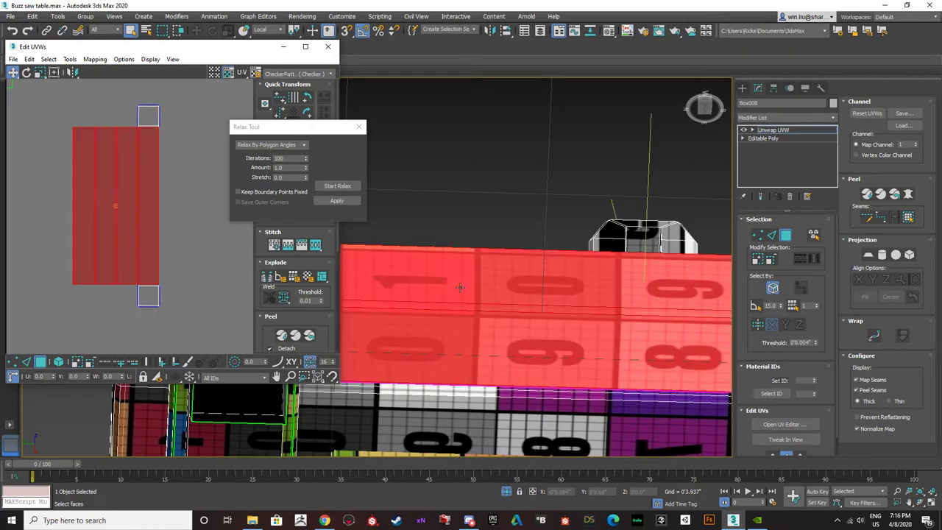
pyautogui.scroll(-4, 475, 302)
pyautogui.moveTo(475, 315)
pyautogui.keyDown('alt'); pyautogui.mouseDown(button='middle')
pyautogui.moveTo(487, 305)
pyautogui.moveTo(469, 302)
pyautogui.mouseUp(button='middle'); pyautogui.keyUp('alt')
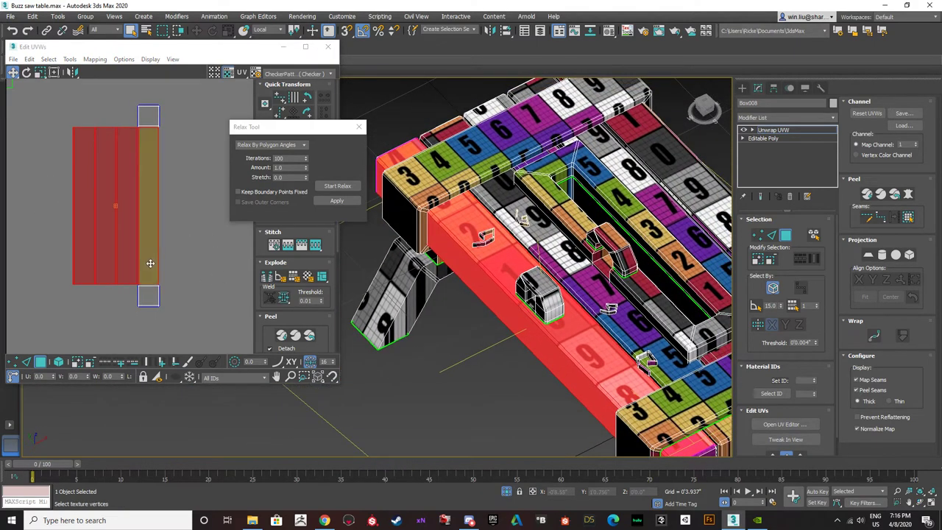
pyautogui.click(461, 332)
pyautogui.scroll(3, 501, 272)
pyautogui.scroll(-1, 501, 272)
pyautogui.click(500, 272)
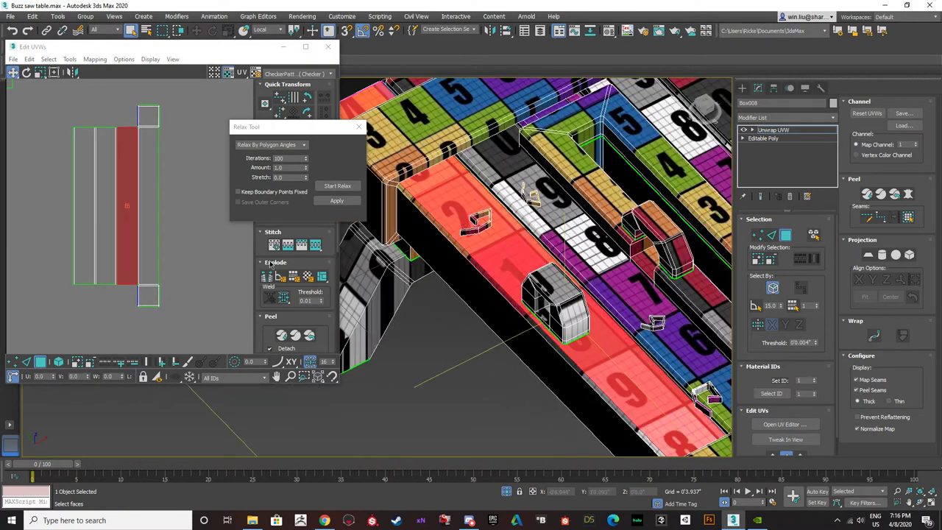
# - Select the whole plank shell, move it beneath the other arranged shells and rotate it 90 degrees to lie horizontally
pyautogui.scroll(-5, 179, 300)
pyautogui.moveTo(192, 316); pyautogui.dragTo(110, 221)
pyautogui.scroll(-2, 143, 246)
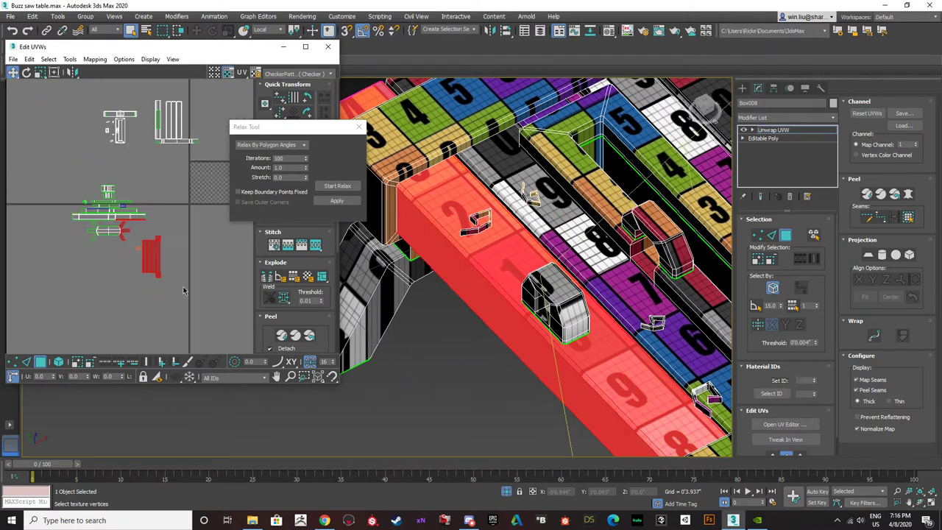
pyautogui.moveTo(186, 292); pyautogui.dragTo(106, 257)
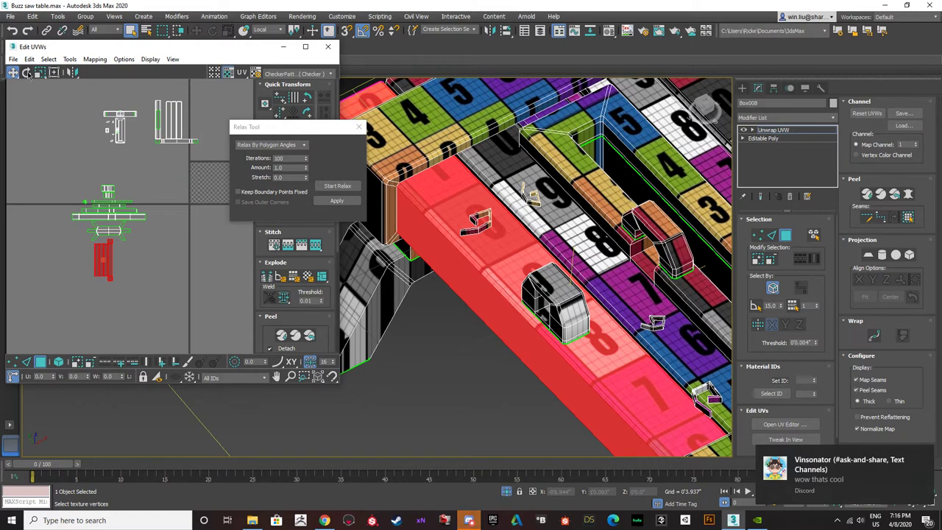
pyautogui.click(27, 72)
pyautogui.scroll(5, 107, 258)
pyautogui.moveTo(115, 224); pyautogui.dragTo(60, 244)
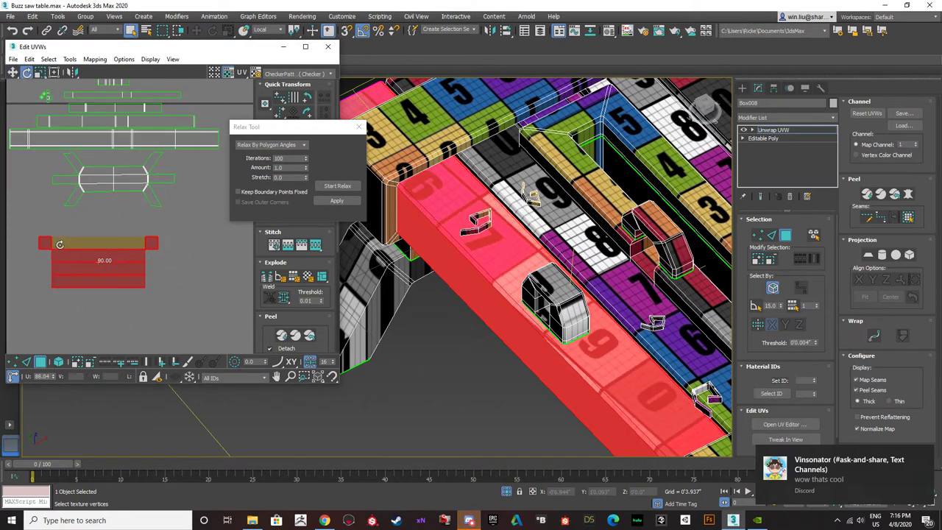
# - Pick the narrow bevel face at the plank's end on the model and the vertical edge beside it
pyautogui.keyDown('alt'); pyautogui.moveTo(464, 221); pyautogui.dragTo(498, 290, button='middle'); pyautogui.keyUp('alt')
pyautogui.click(582, 159)
pyautogui.scroll(3, 533, 195)
pyautogui.keyDown('alt'); pyautogui.moveTo(456, 153); pyautogui.dragTo(628, 225, button='middle'); pyautogui.keyUp('alt')
pyautogui.click(564, 210)
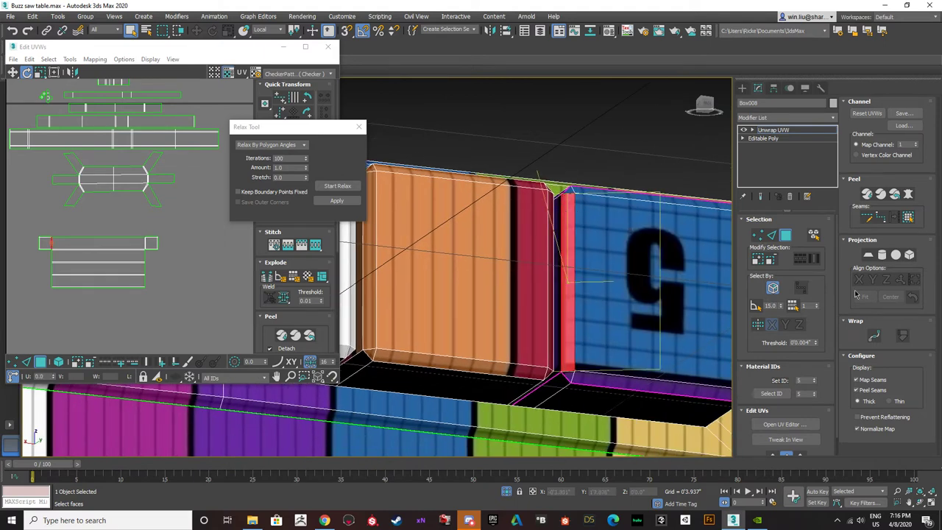
pyautogui.click(774, 235)
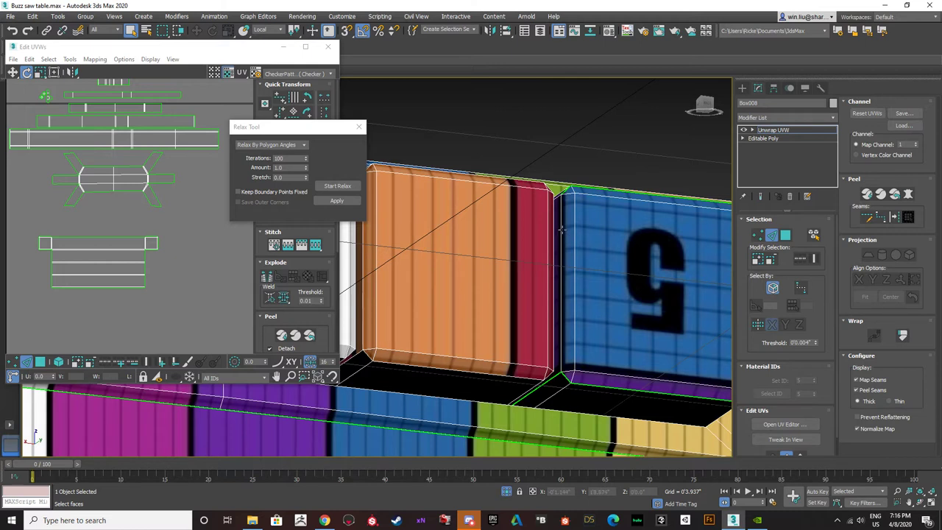
pyautogui.click(561, 229)
# - Examine the edges where the two square end caps join the long strip in the UV layout
pyautogui.scroll(10, 46, 248)
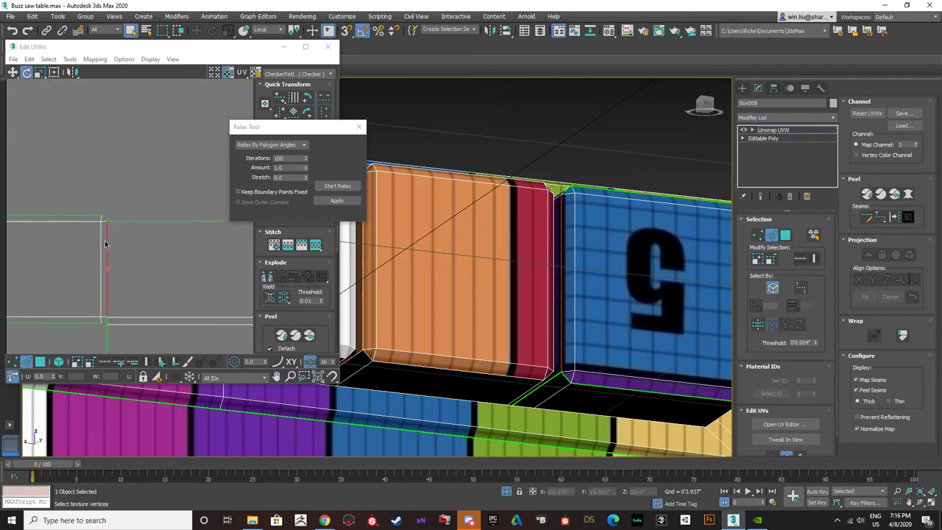
pyautogui.scroll(-3, 110, 252)
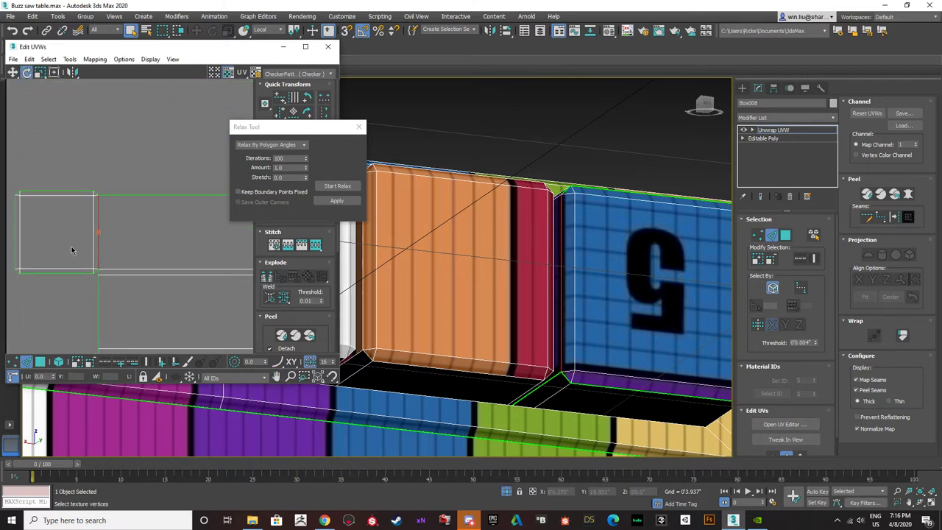
pyautogui.scroll(-5, 79, 239)
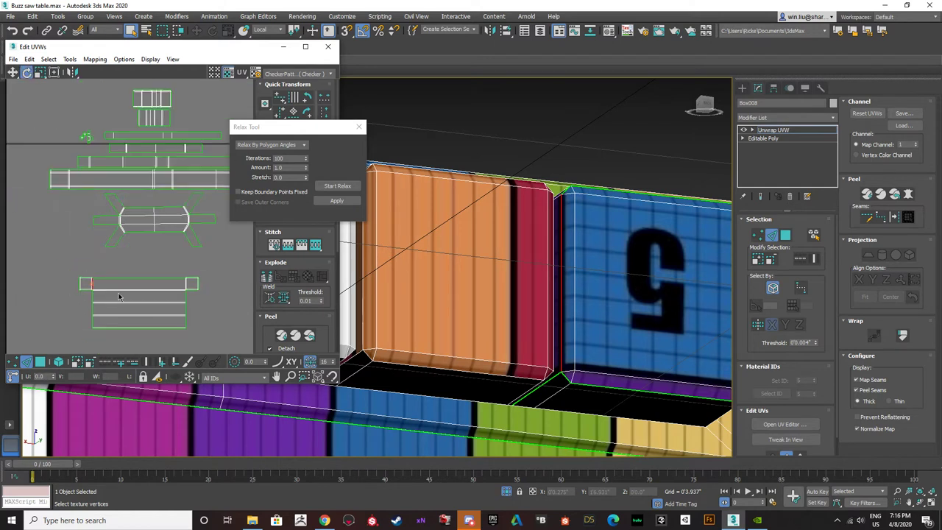
pyautogui.scroll(5, 152, 280)
pyautogui.scroll(2, 152, 281)
pyautogui.click(135, 282)
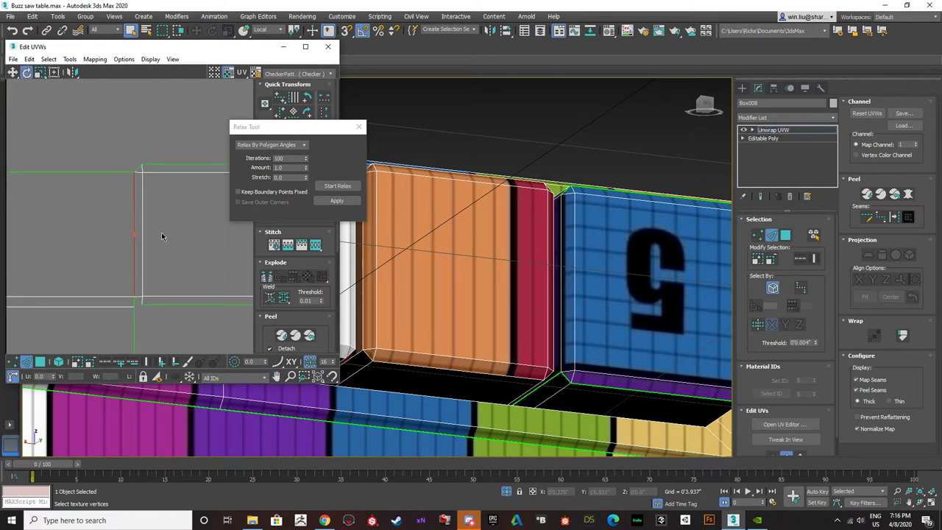
pyautogui.scroll(-1, 163, 282)
pyautogui.scroll(-1, 146, 288)
pyautogui.scroll(-5, 146, 288)
pyautogui.moveTo(153, 287); pyautogui.dragTo(174, 280, button='middle')
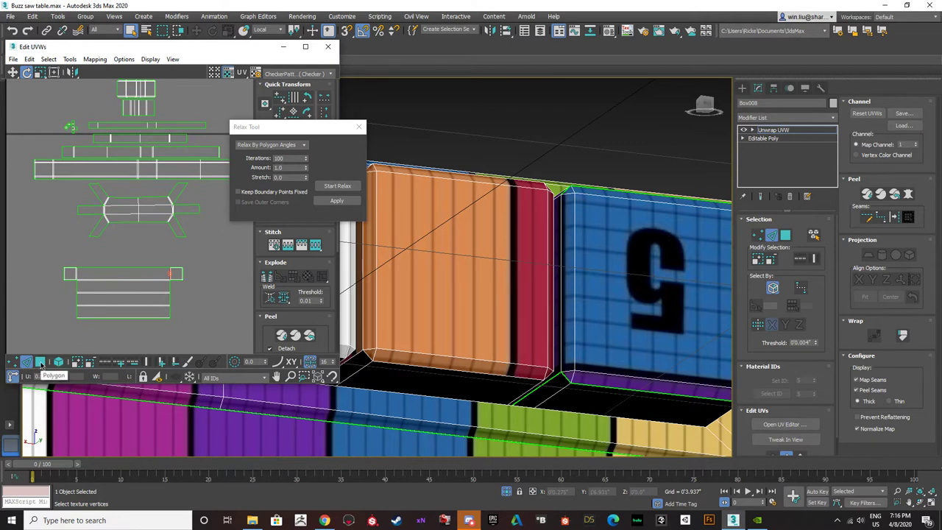
# - Select the complete plank shell as an element and move it up close beneath the rounded shell with angled flaps
pyautogui.click(42, 363)
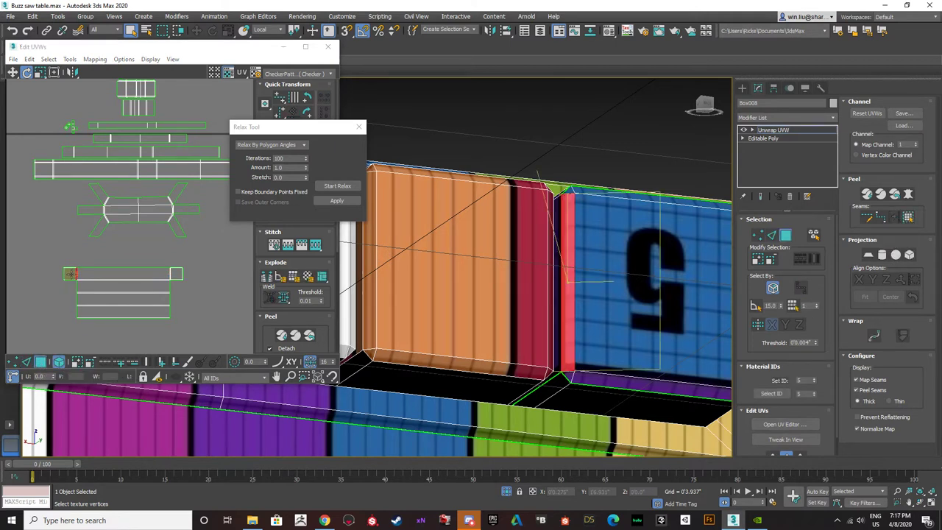
pyautogui.click(71, 274)
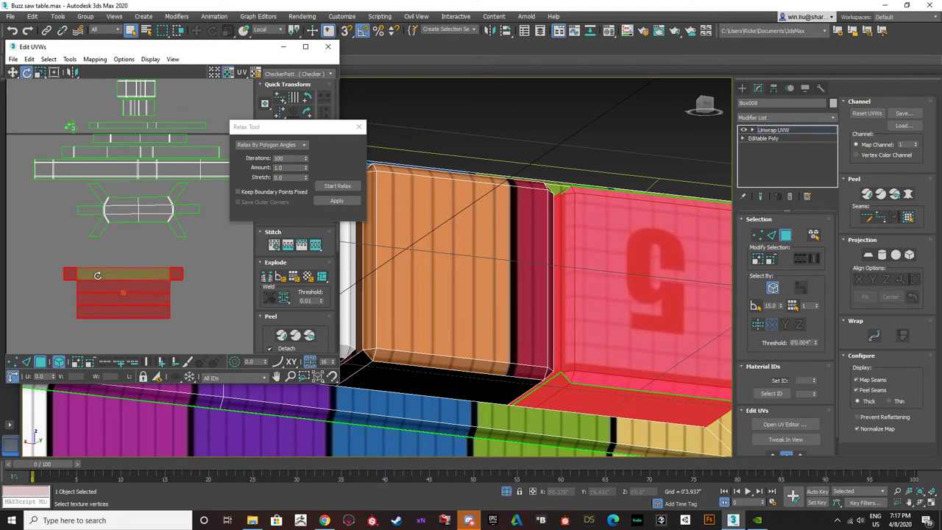
pyautogui.click(13, 71)
pyautogui.moveTo(139, 276); pyautogui.dragTo(159, 251)
pyautogui.click(206, 300)
# - Inspect the spacing around the plank shell, then select it and review its checker pattern on the whole table
pyautogui.scroll(1, 196, 253)
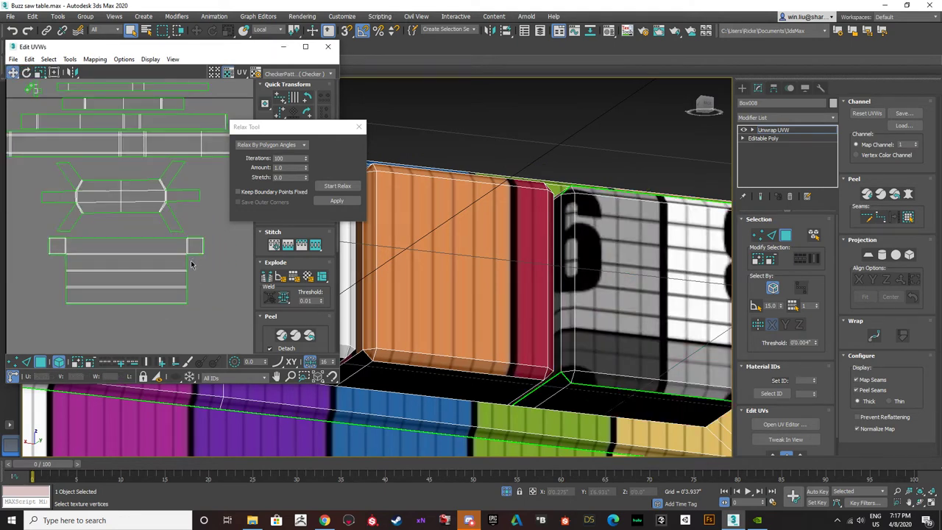
pyautogui.scroll(-4, 454, 302)
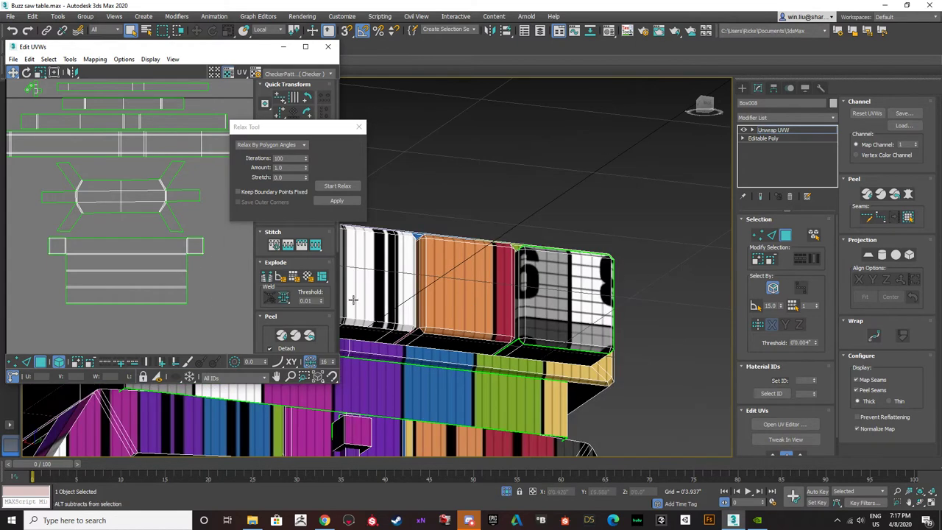
pyautogui.keyDown('alt'); pyautogui.moveTo(454, 302); pyautogui.dragTo(456, 322, button='middle'); pyautogui.keyUp('alt')
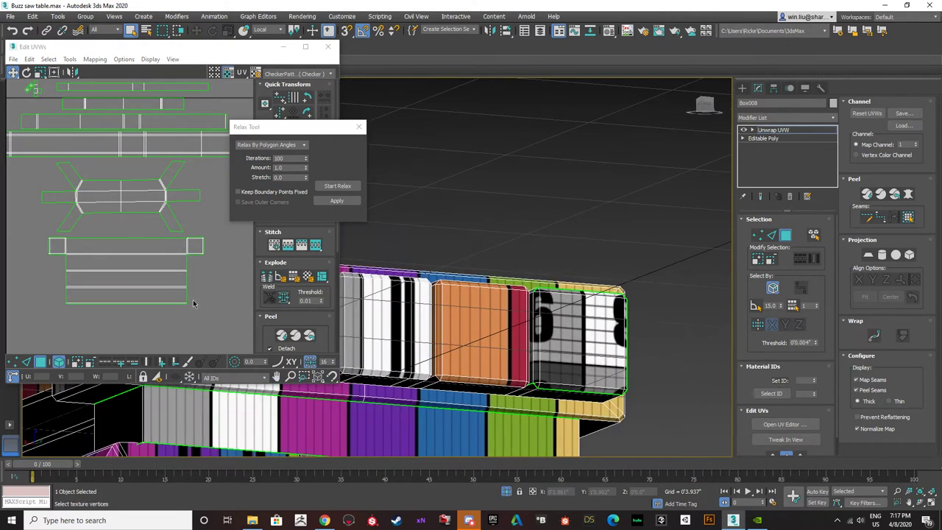
pyautogui.scroll(5, 194, 303)
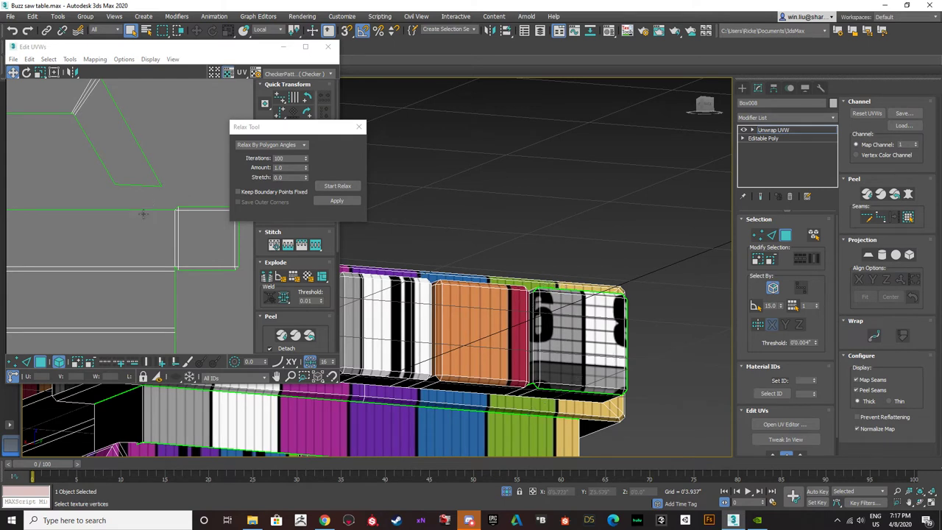
pyautogui.scroll(-6, 140, 234)
pyautogui.click(107, 256)
pyautogui.scroll(-3, 478, 310)
pyautogui.keyDown('alt'); pyautogui.moveTo(478, 309); pyautogui.dragTo(376, 313, button='middle'); pyautogui.keyUp('alt')
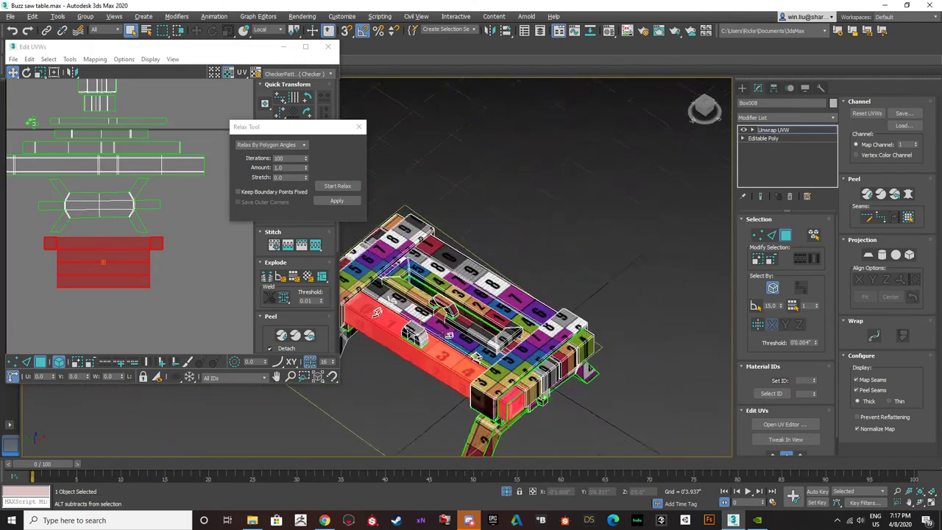
# - Examine the top and outer side faces of the tabletop planks one by one, comparing them with their UV faces and checker patterns
pyautogui.keyDown('alt'); pyautogui.moveTo(464, 327); pyautogui.dragTo(424, 346, button='middle'); pyautogui.keyUp('alt')
pyautogui.scroll(4, 433, 340)
pyautogui.click(424, 346)
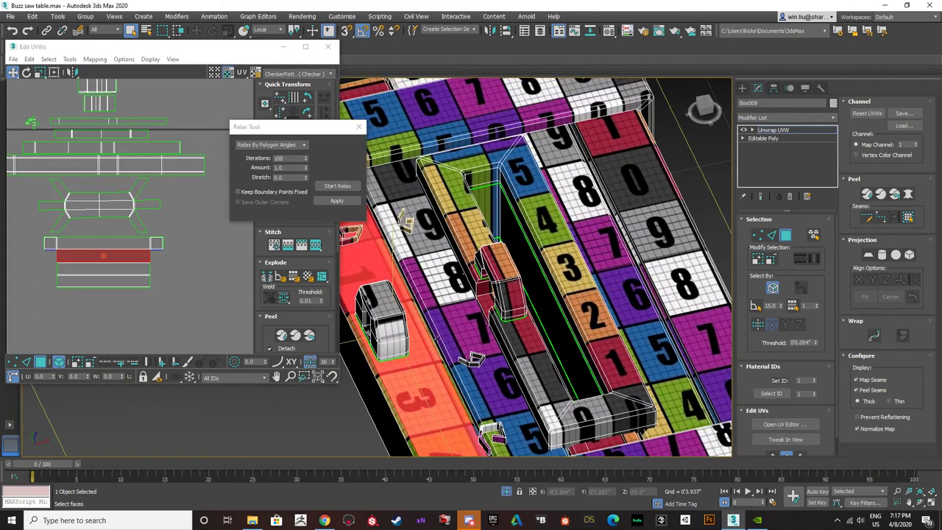
pyautogui.click(495, 343)
pyautogui.moveTo(504, 346); pyautogui.dragTo(364, 330, button='middle')
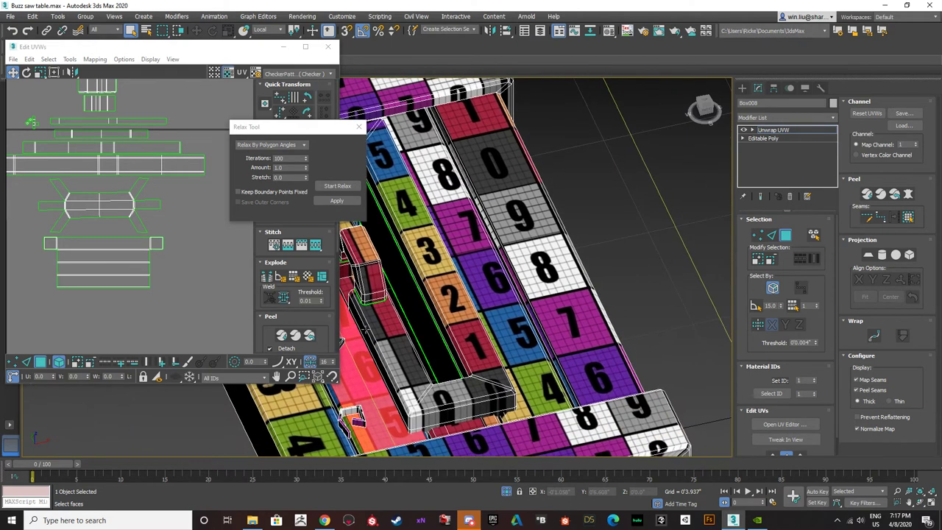
pyautogui.click(501, 305)
pyautogui.click(546, 280)
pyautogui.scroll(-3, 487, 317)
pyautogui.keyDown('alt'); pyautogui.moveTo(487, 318); pyautogui.dragTo(516, 291, button='middle'); pyautogui.keyUp('alt')
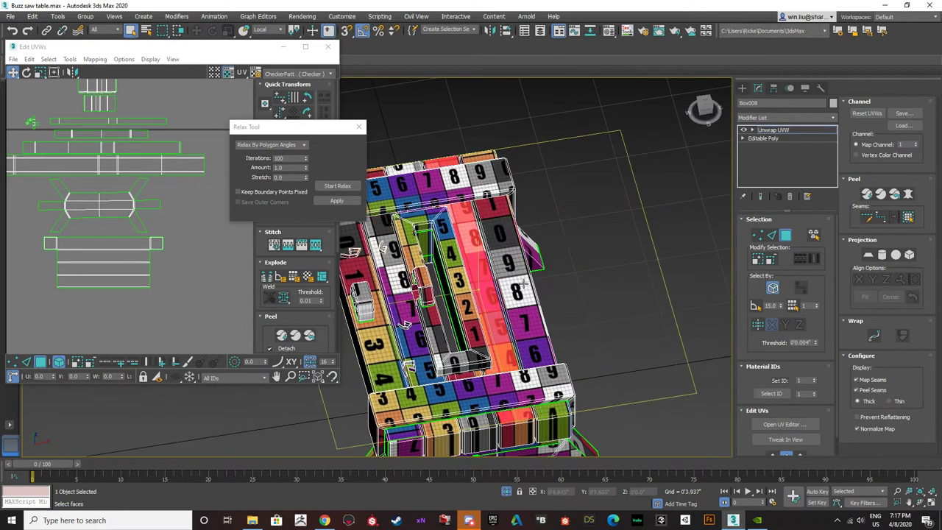
pyautogui.keyDown('alt'); pyautogui.moveTo(406, 325); pyautogui.dragTo(445, 336, button='middle'); pyautogui.keyUp('alt')
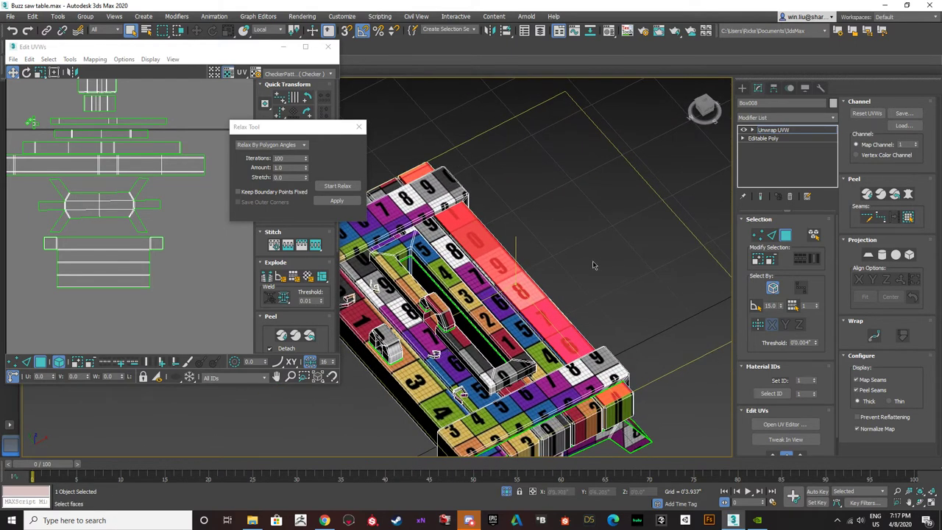
pyautogui.click(410, 377)
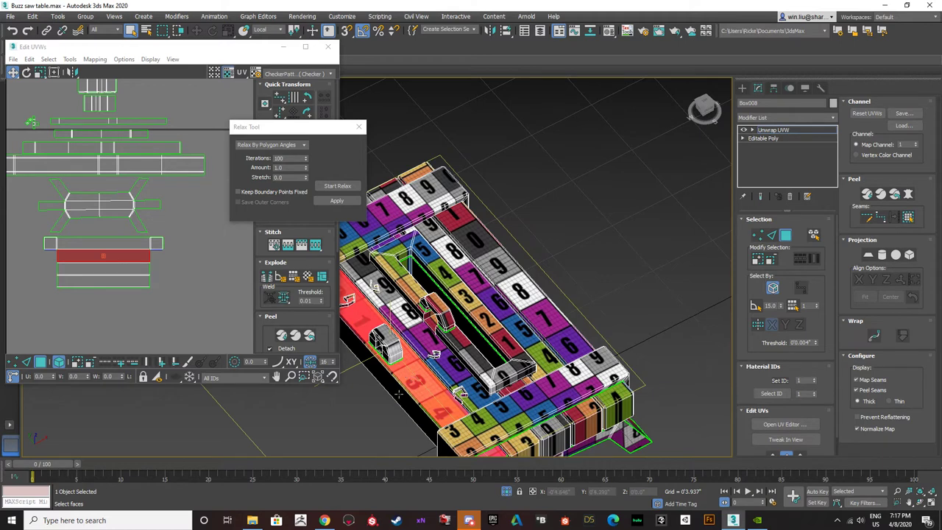
pyautogui.click(400, 396)
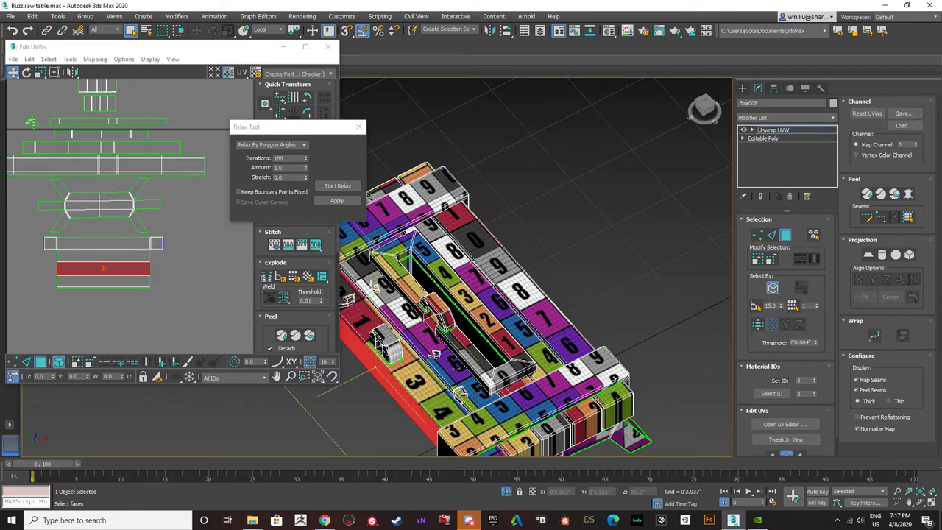
# - Select the whole middle tabletop plank as an element and move its UV shell out to empty space beside the stack
pyautogui.click(508, 386)
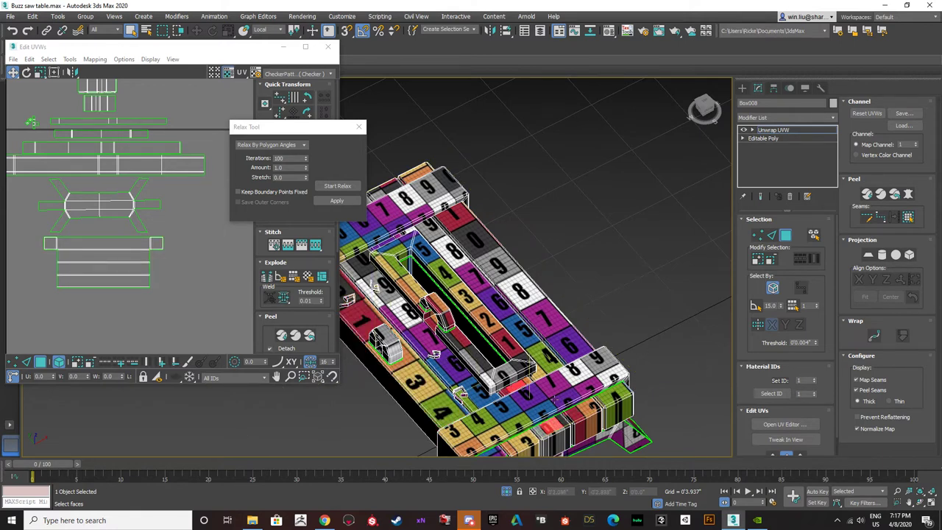
pyautogui.click(552, 435)
pyautogui.scroll(-3, 406, 386)
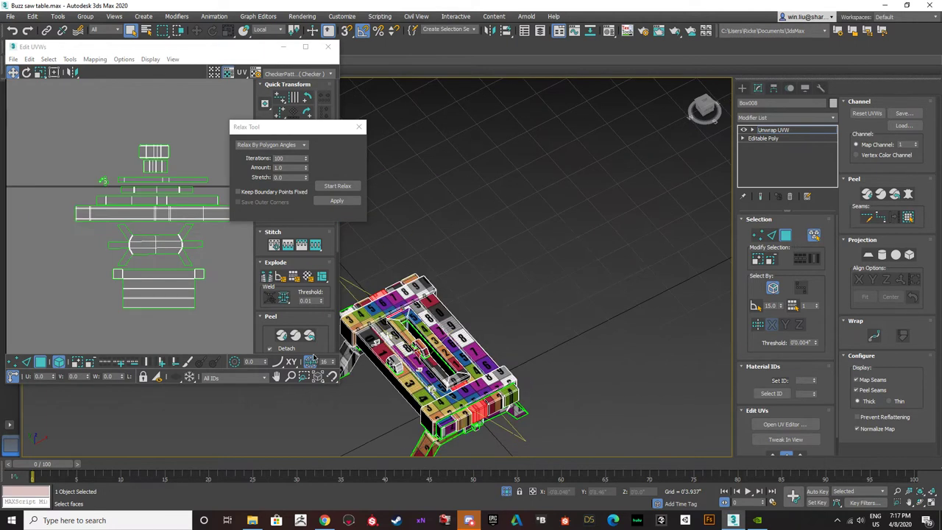
pyautogui.scroll(-5, 127, 257)
pyautogui.scroll(3, 155, 193)
pyautogui.moveTo(197, 196); pyautogui.dragTo(190, 361)
pyautogui.moveTo(196, 322); pyautogui.dragTo(175, 259, button='middle')
pyautogui.scroll(5, 424, 390)
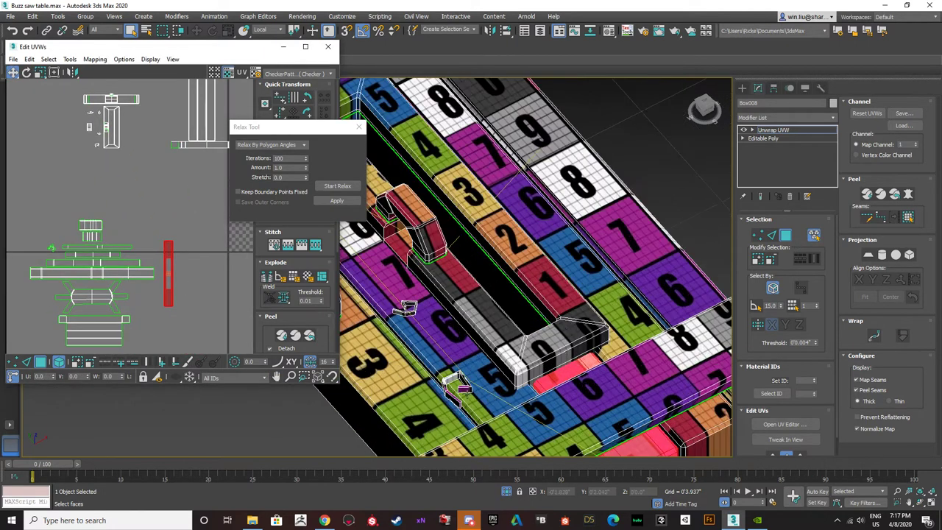
# - Select the edges outlining the end face of the middle plank at one end of the table as seams
pyautogui.keyDown('alt'); pyautogui.moveTo(468, 395); pyautogui.dragTo(552, 357, button='middle'); pyautogui.keyUp('alt')
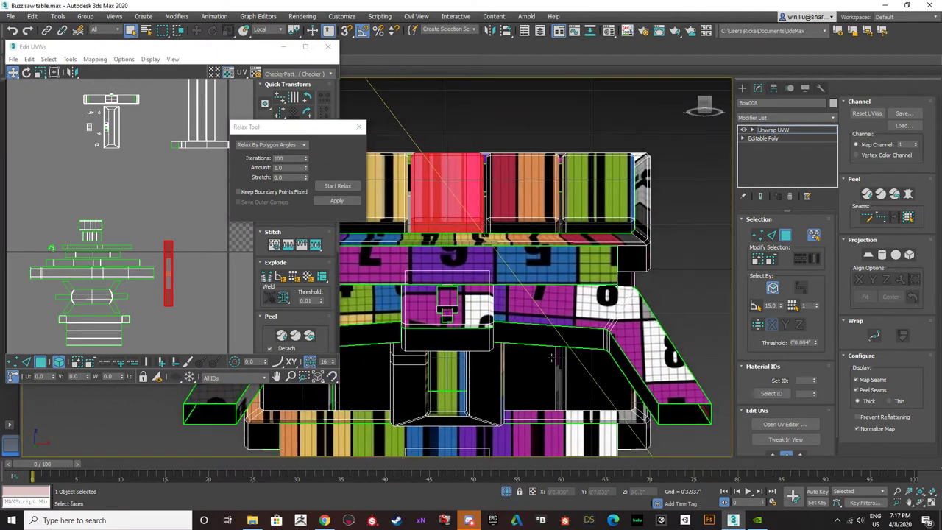
pyautogui.click(771, 235)
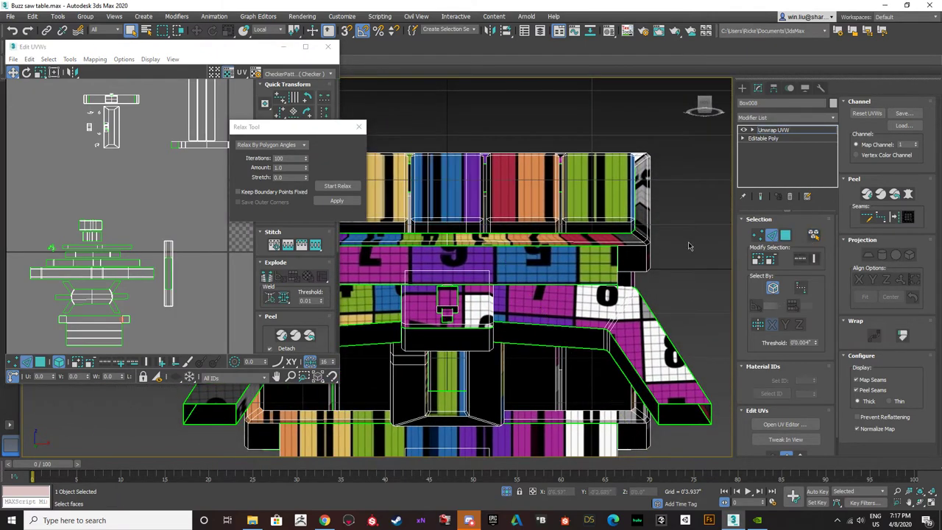
pyautogui.scroll(5, 460, 196)
pyautogui.click(485, 234)
pyautogui.keyDown('alt'); pyautogui.moveTo(485, 234); pyautogui.dragTo(514, 236, button='middle'); pyautogui.keyUp('alt')
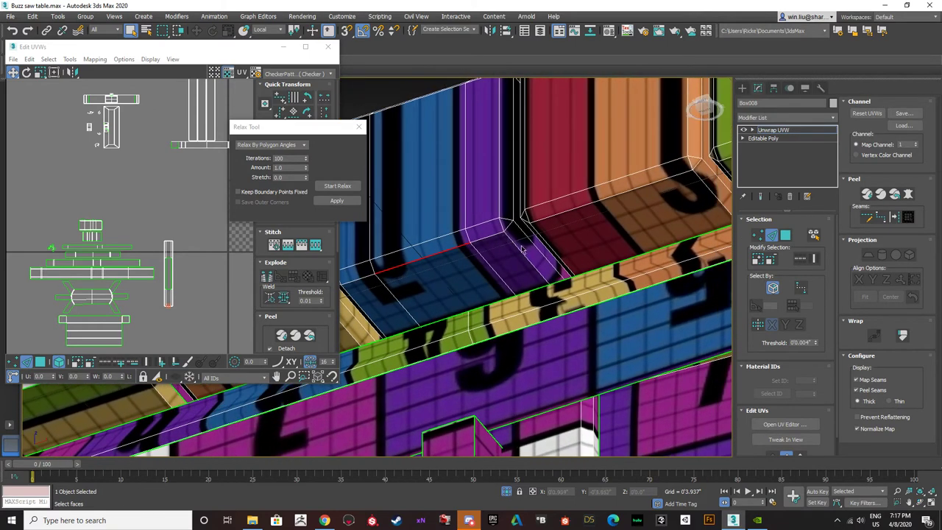
pyautogui.click(529, 240)
pyautogui.keyDown('alt'); pyautogui.moveTo(361, 268); pyautogui.dragTo(535, 304, button='middle'); pyautogui.keyUp('alt')
pyautogui.click(563, 271)
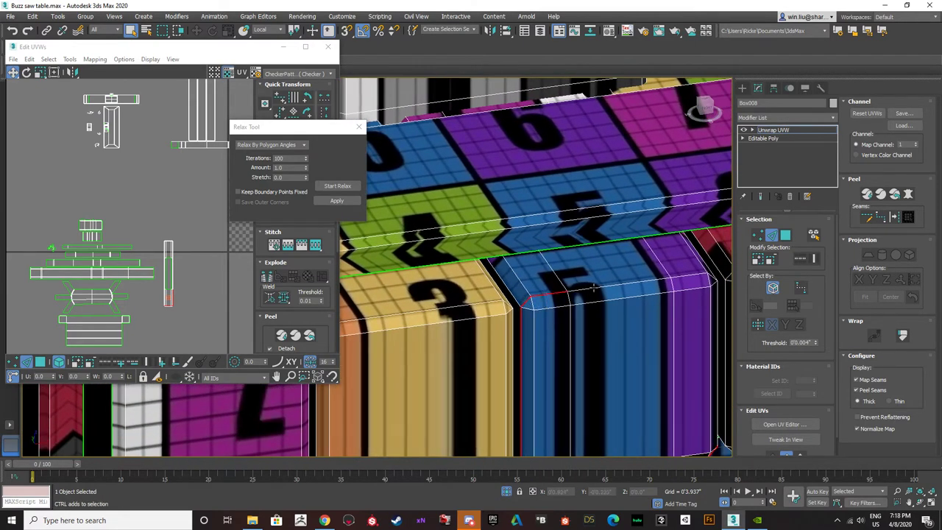
pyautogui.keyDown('alt'); pyautogui.moveTo(639, 295); pyautogui.dragTo(612, 286, button='middle'); pyautogui.keyUp('alt')
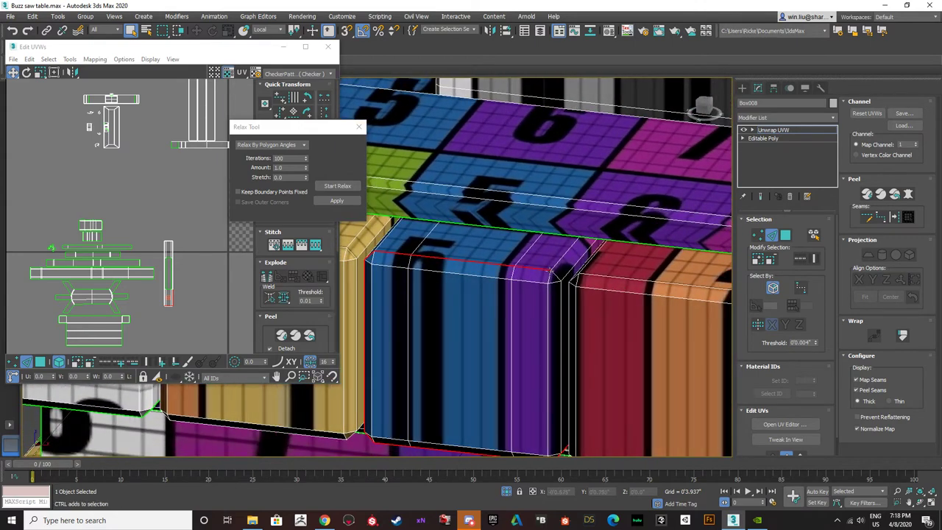
# - Extend the seam selection along the middle plank's lower long edge in wireframe display, from one end to the other
pyautogui.keyDown('alt'); pyautogui.moveTo(560, 300); pyautogui.dragTo(575, 419, button='middle'); pyautogui.keyUp('alt')
pyautogui.scroll(-5, 551, 337)
pyautogui.scroll(6, 506, 359)
pyautogui.moveTo(475, 258)
pyautogui.keyDown('alt'); pyautogui.mouseDown(button='middle')
pyautogui.moveTo(483, 269)
pyautogui.moveTo(624, 292)
pyautogui.moveTo(602, 379)
pyautogui.moveTo(598, 343)
pyautogui.mouseUp(button='middle'); pyautogui.keyUp('alt')
pyautogui.scroll(-4, 483, 270)
pyautogui.press('F3')
pyautogui.scroll(10, 574, 309)
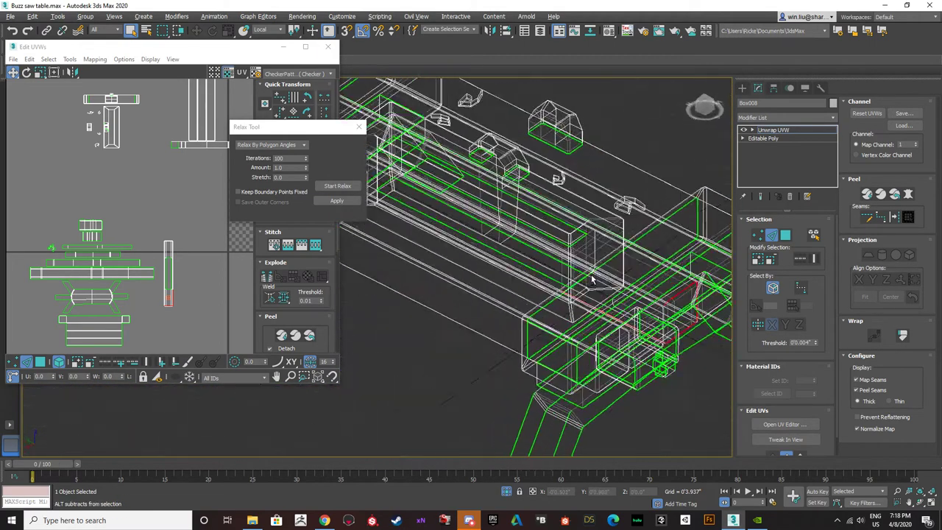
pyautogui.scroll(2, 574, 306)
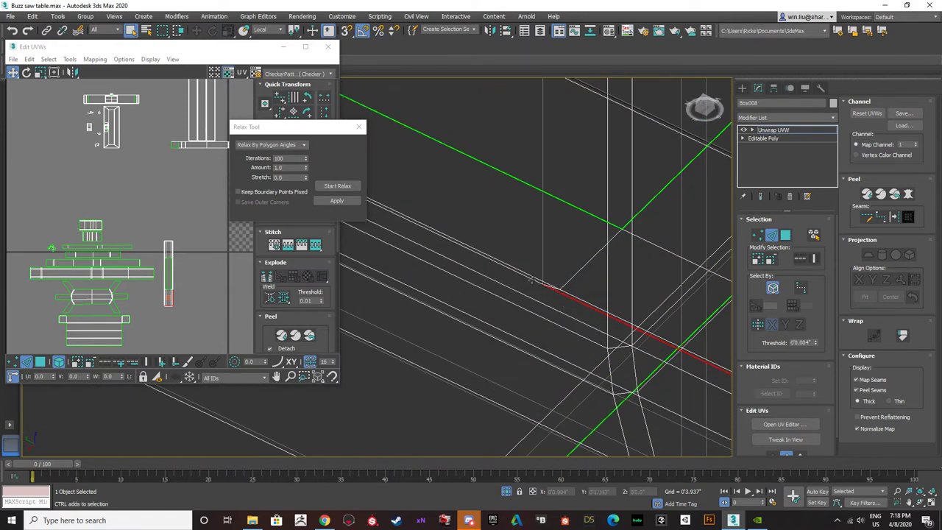
pyautogui.click(529, 277)
pyautogui.scroll(-4, 531, 286)
pyautogui.moveTo(543, 291); pyautogui.dragTo(688, 338, button='middle')
pyautogui.moveTo(543, 273); pyautogui.dragTo(686, 346, button='middle')
pyautogui.moveTo(442, 194); pyautogui.dragTo(539, 261, button='middle')
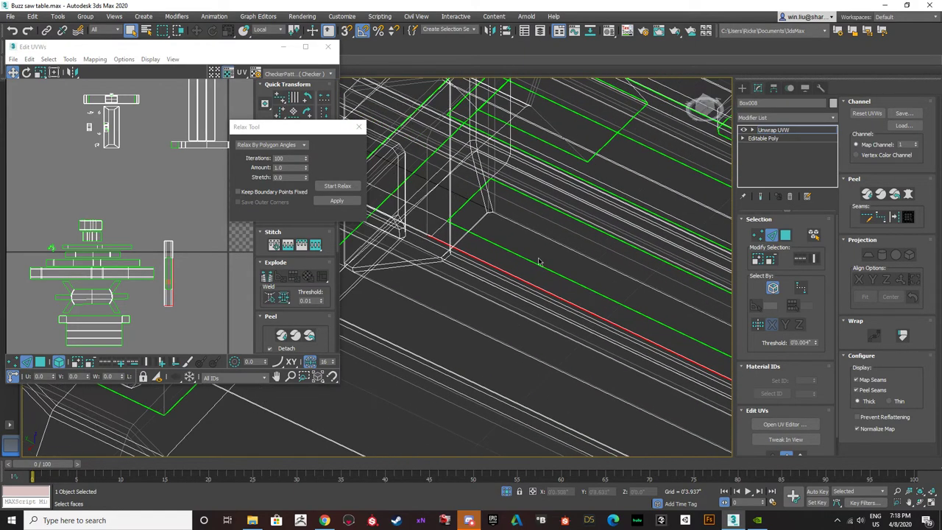
pyautogui.scroll(3, 427, 235)
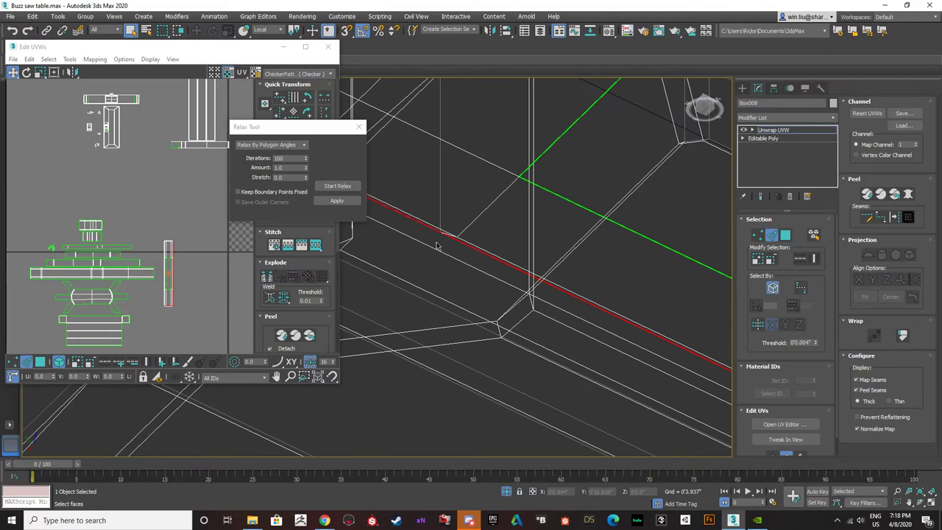
pyautogui.scroll(-7, 434, 232)
pyautogui.scroll(8, 465, 200)
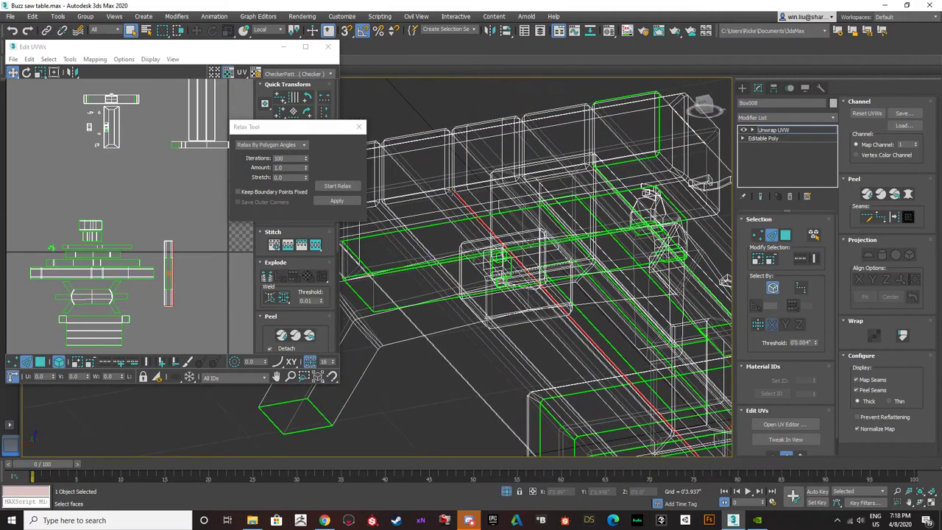
# - Return to shaded display and add the edges outlining the middle plank's opposite end face to the seam selection
pyautogui.press('F3')
pyautogui.scroll(-6, 464, 200)
pyautogui.keyDown('alt'); pyautogui.moveTo(464, 201); pyautogui.dragTo(487, 223, button='middle'); pyautogui.keyUp('alt')
pyautogui.scroll(6, 487, 223)
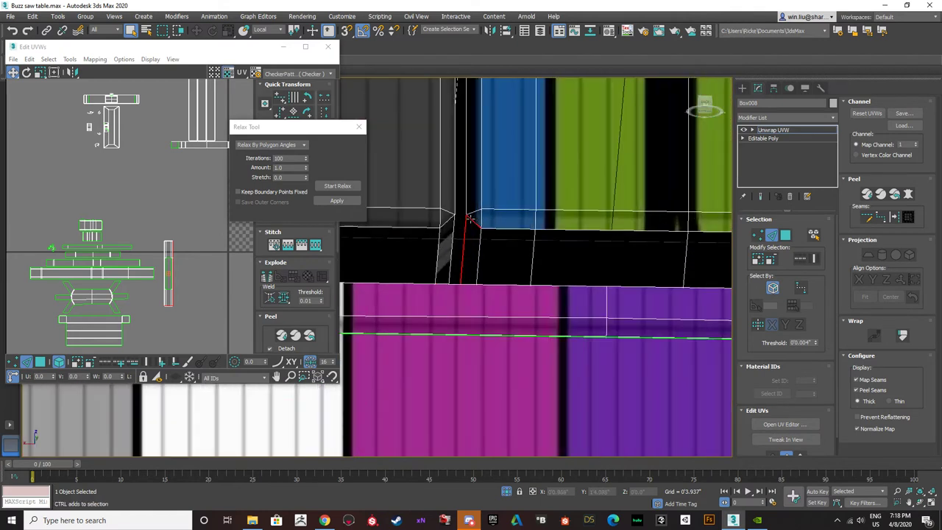
pyautogui.scroll(-5, 554, 230)
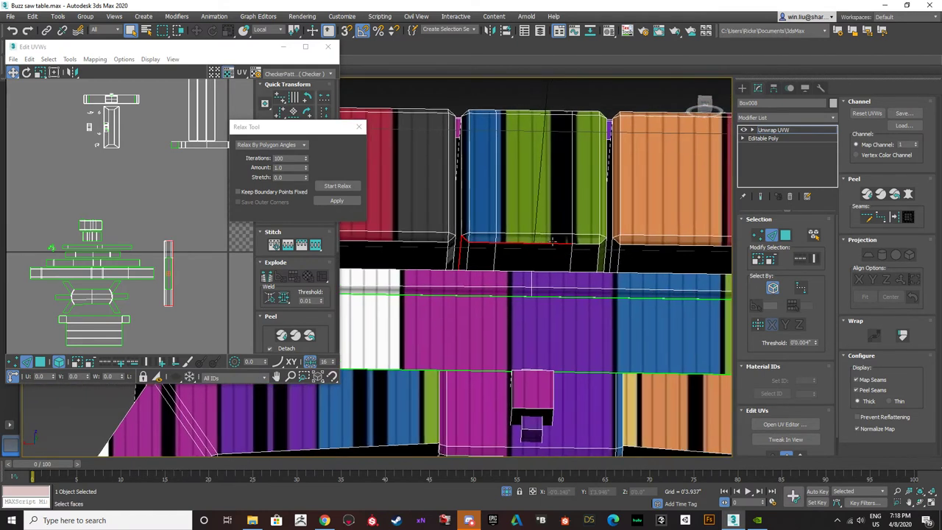
pyautogui.scroll(5, 586, 245)
pyautogui.keyDown('ctrl'); pyautogui.click(619, 226); pyautogui.keyUp('ctrl')
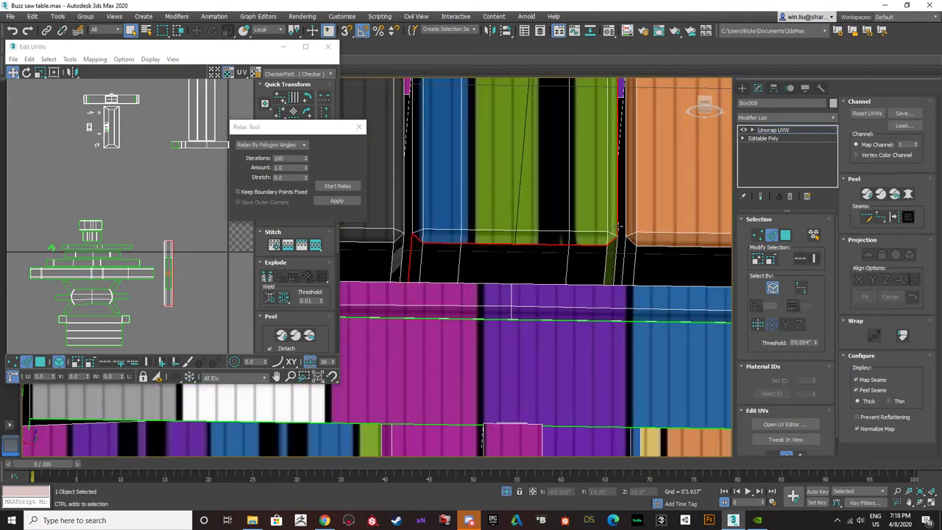
pyautogui.scroll(-5, 619, 226)
pyautogui.keyDown('alt'); pyautogui.moveTo(619, 227); pyautogui.dragTo(541, 221, button='middle'); pyautogui.keyUp('alt')
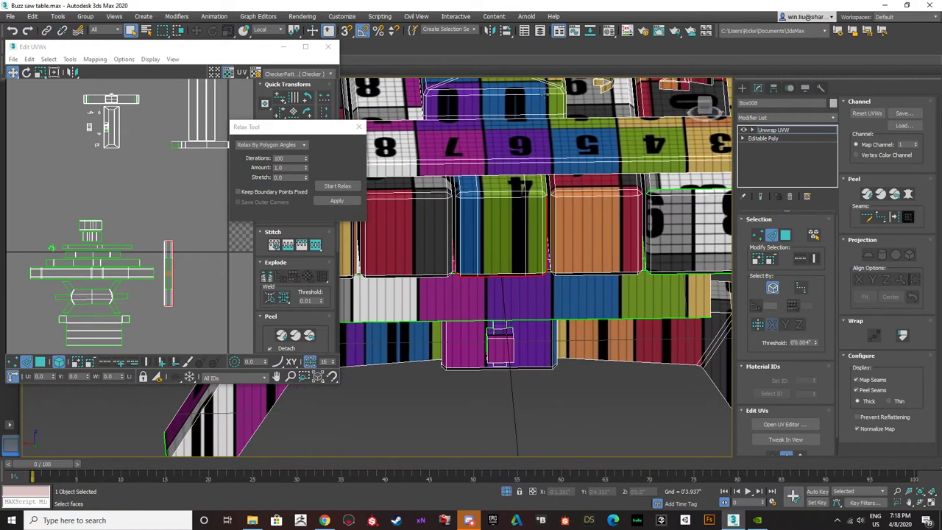
pyautogui.scroll(5, 530, 225)
pyautogui.keyDown('ctrl'); pyautogui.click(524, 225); pyautogui.keyUp('ctrl')
pyautogui.scroll(-4, 516, 225)
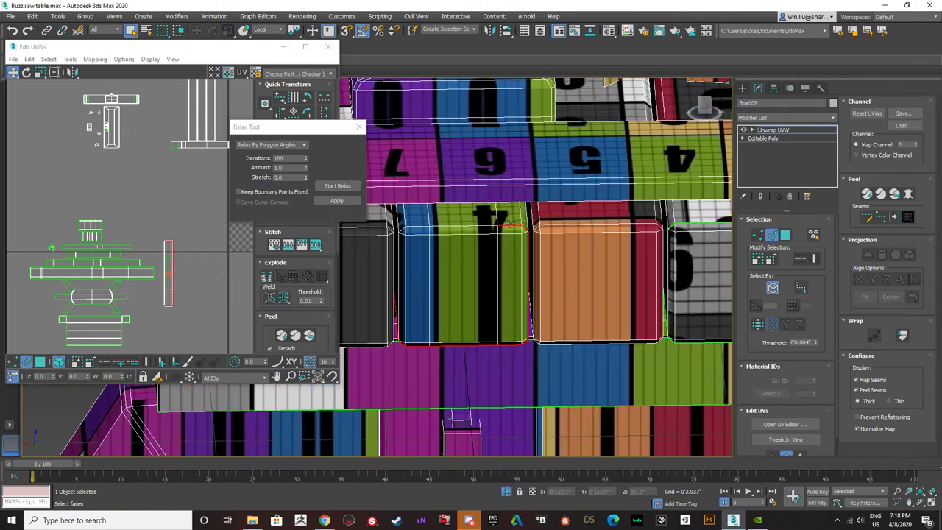
pyautogui.moveTo(477, 229); pyautogui.dragTo(512, 221, button='middle')
pyautogui.keyDown('ctrl'); pyautogui.click(509, 220); pyautogui.keyUp('ctrl')
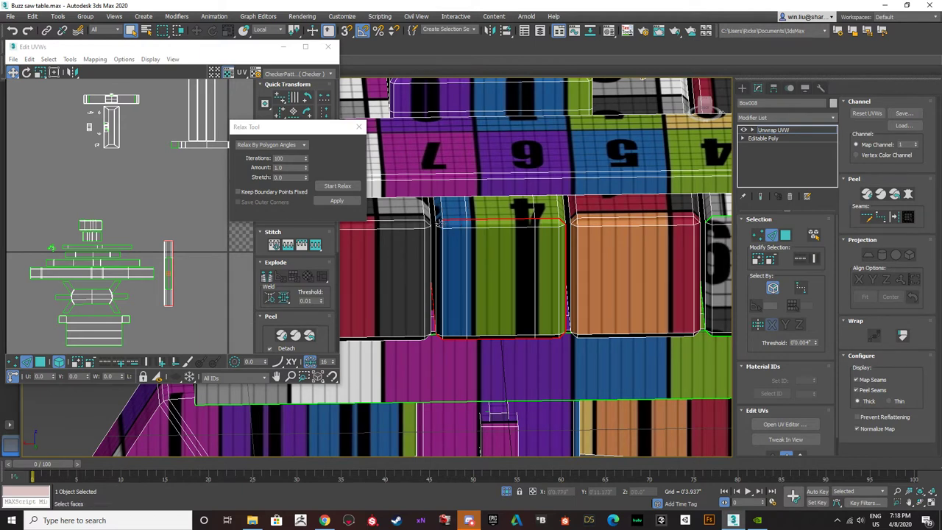
# - Break the middle plank's UVs along the selected edges and relax the shell by polygon angles
pyautogui.click(273, 277)
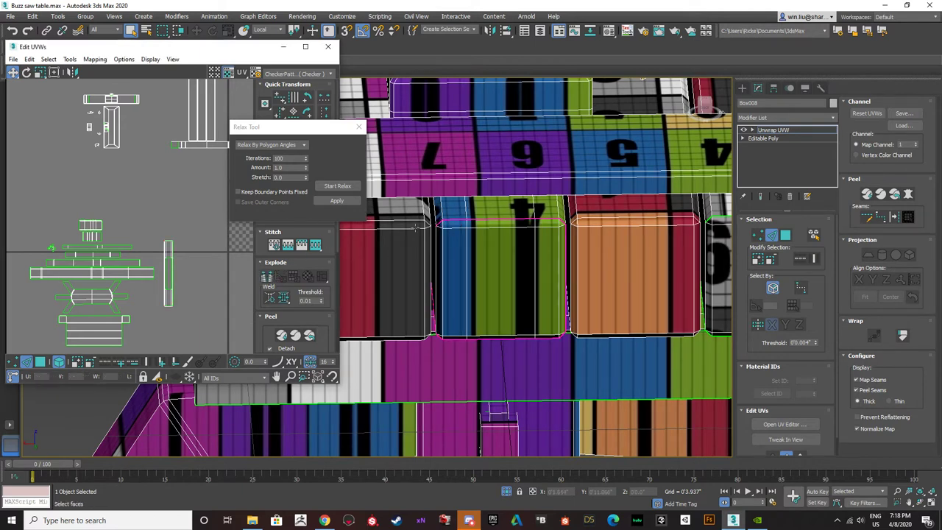
pyautogui.scroll(-5, 478, 222)
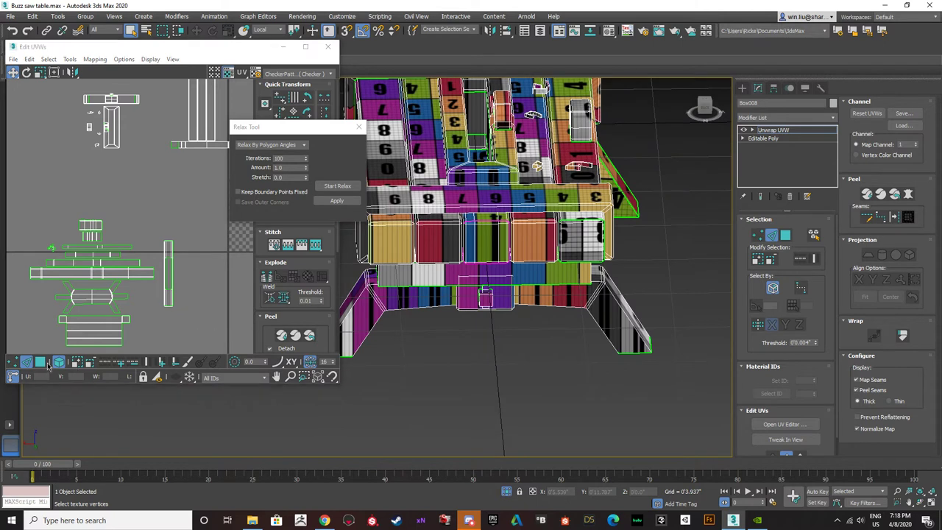
pyautogui.click(168, 294)
pyautogui.click(336, 188)
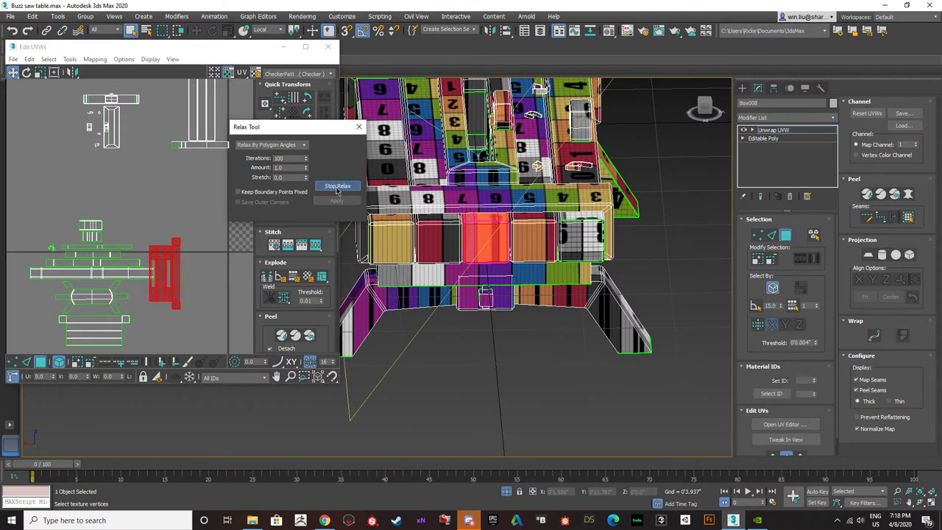
pyautogui.click(338, 188)
# - Rotate the relaxed plank shell a quarter turn so it lies horizontally and place it directly beneath the first plank shell
pyautogui.scroll(3, 197, 251)
pyautogui.moveTo(164, 283); pyautogui.dragTo(184, 216, button='middle')
pyautogui.scroll(-3, 184, 216)
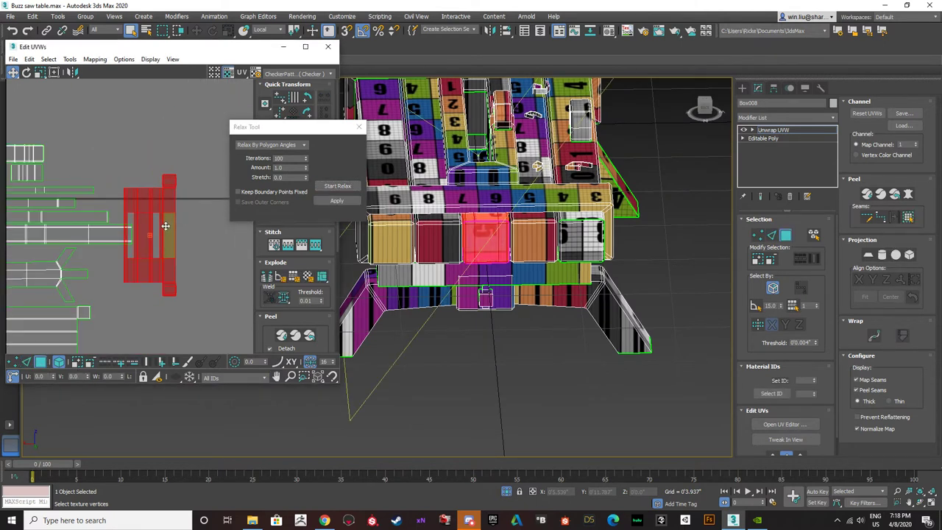
pyautogui.moveTo(167, 224); pyautogui.dragTo(172, 309)
pyautogui.moveTo(175, 329); pyautogui.dragTo(196, 211, button='middle')
pyautogui.moveTo(196, 211); pyautogui.dragTo(76, 309)
pyautogui.moveTo(76, 309); pyautogui.dragTo(190, 276, button='middle')
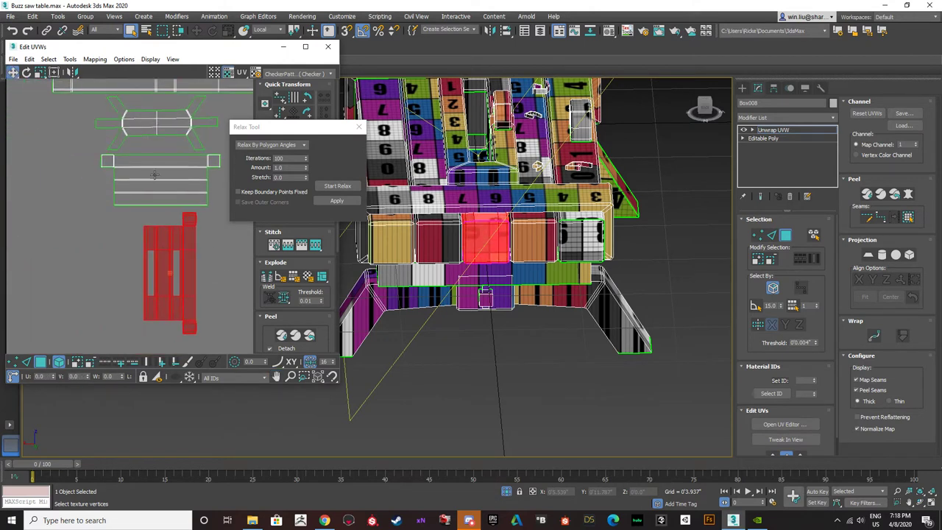
pyautogui.click(26, 72)
pyautogui.moveTo(196, 240); pyautogui.dragTo(105, 236)
pyautogui.click(12, 72)
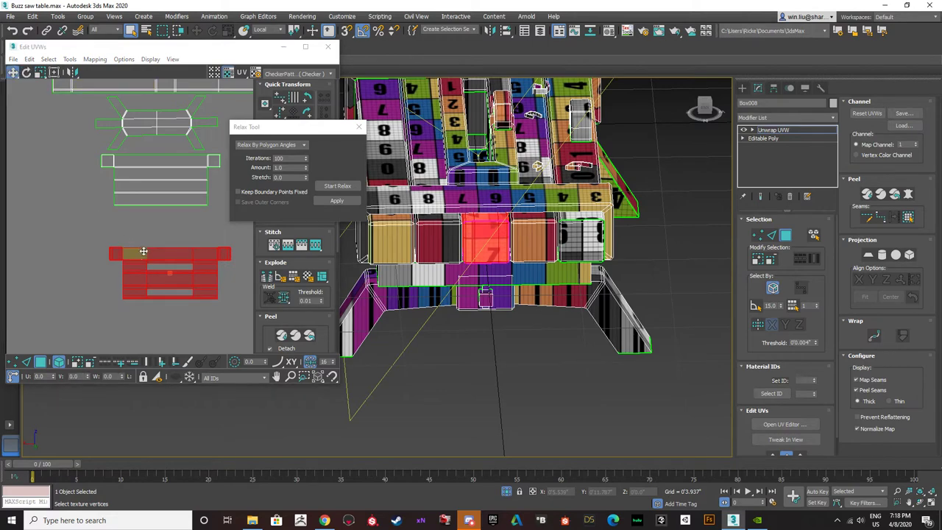
pyautogui.moveTo(169, 274); pyautogui.dragTo(160, 234)
# - Turn on element selection and select the raised rectangular frame together with the arched block sitting on it
pyautogui.keyDown('alt'); pyautogui.moveTo(515, 287); pyautogui.dragTo(505, 330, button='middle'); pyautogui.keyUp('alt')
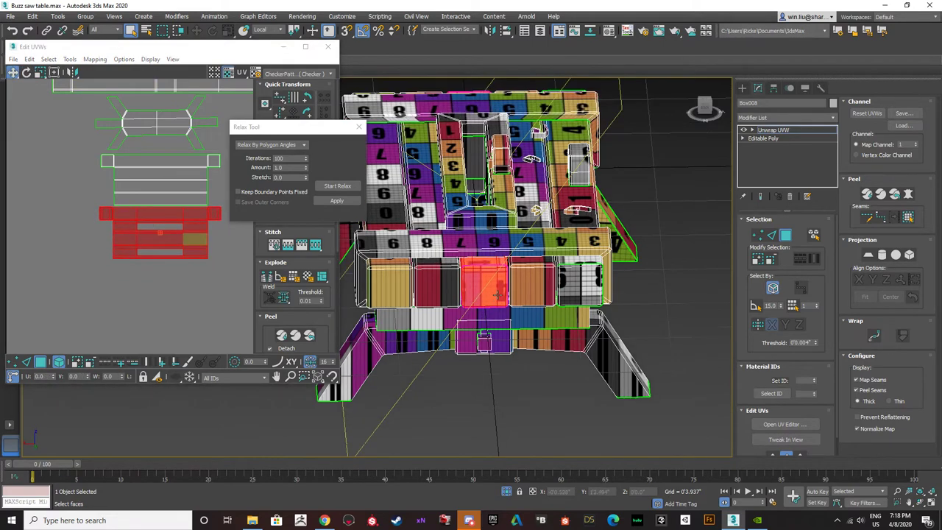
pyautogui.scroll(-4, 502, 330)
pyautogui.scroll(7, 502, 256)
pyautogui.click(515, 275)
pyautogui.keyDown('alt'); pyautogui.moveTo(503, 285); pyautogui.dragTo(593, 265, button='middle'); pyautogui.keyUp('alt')
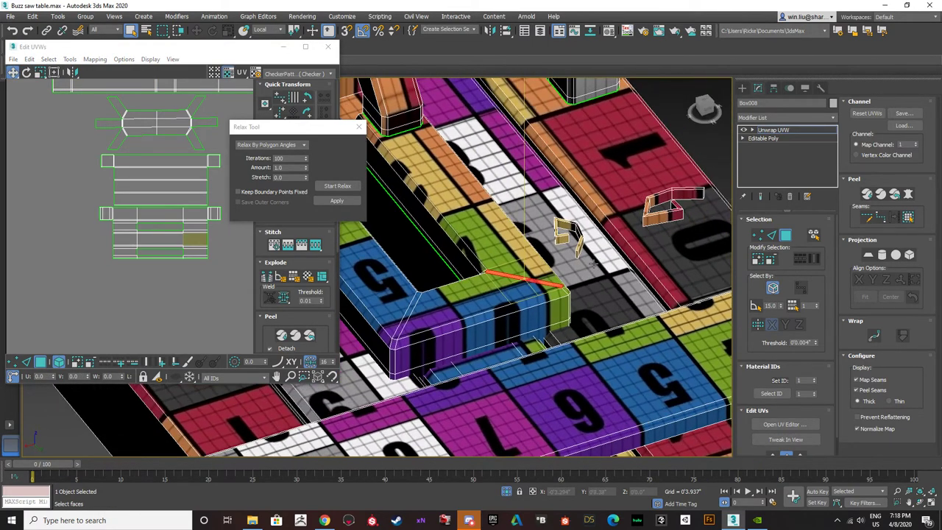
pyautogui.click(813, 235)
pyautogui.scroll(-6, 695, 236)
pyautogui.moveTo(696, 236); pyautogui.dragTo(706, 245, button='middle')
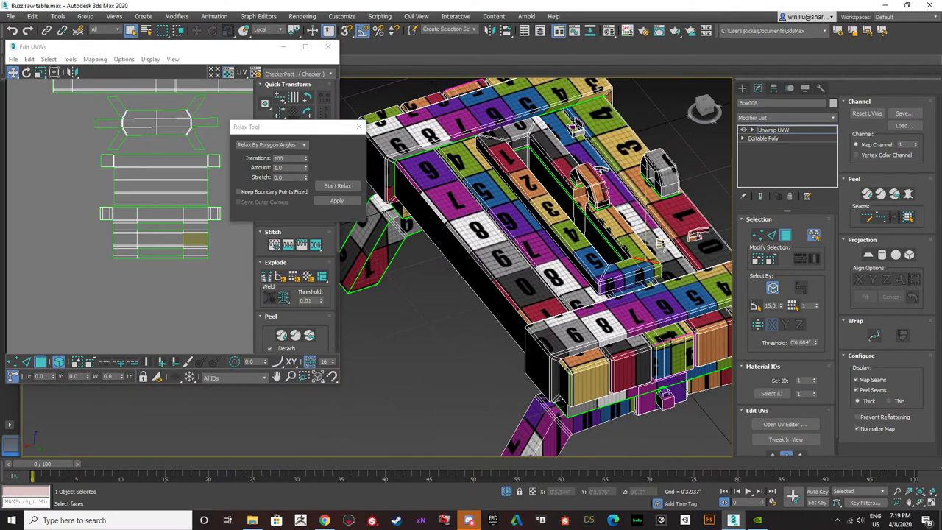
pyautogui.click(599, 185)
pyautogui.keyDown('alt'); pyautogui.moveTo(645, 203); pyautogui.dragTo(541, 215, button='middle'); pyautogui.keyUp('alt')
pyautogui.keyDown('ctrl'); pyautogui.click(580, 219); pyautogui.keyUp('ctrl')
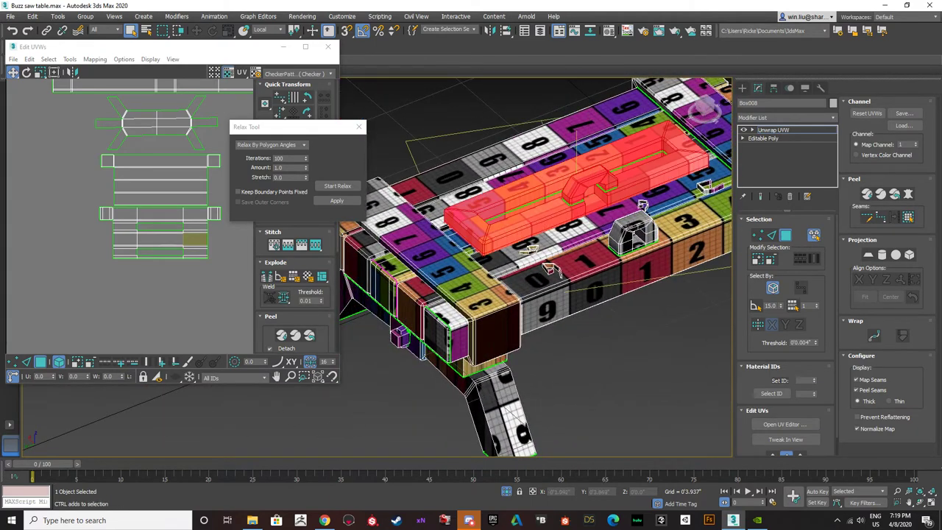
# - Add the tabletop's other arched block and the small brackets to the element selection, leaving out the plank
pyautogui.keyDown('ctrl'); pyautogui.click(629, 226); pyautogui.keyUp('ctrl')
pyautogui.keyDown('ctrl'); pyautogui.click(549, 269); pyautogui.keyUp('ctrl')
pyautogui.keyDown('ctrl'); pyautogui.click(538, 252); pyautogui.keyUp('ctrl')
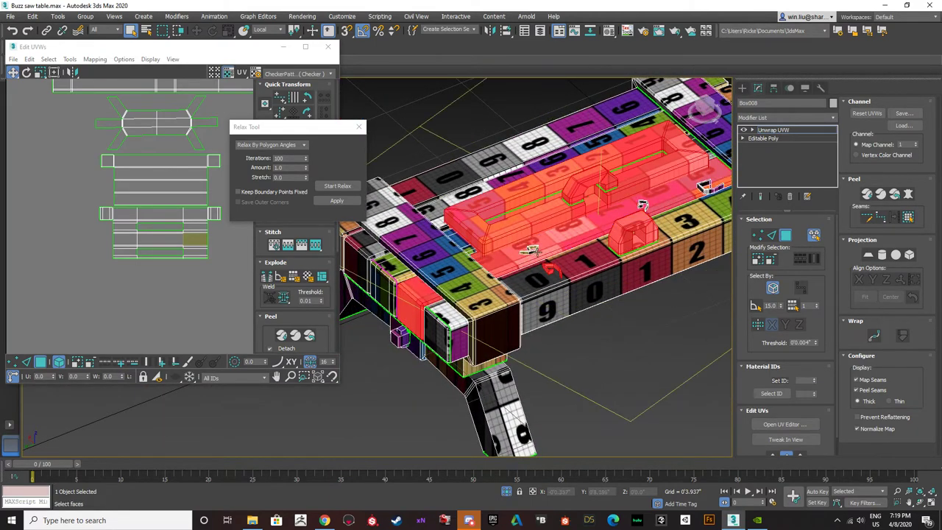
pyautogui.hotkey('ctrl', 'z')
pyautogui.keyDown('ctrl'); pyautogui.click(641, 205); pyautogui.keyUp('ctrl')
pyautogui.keyDown('ctrl'); pyautogui.click(531, 249); pyautogui.keyUp('ctrl')
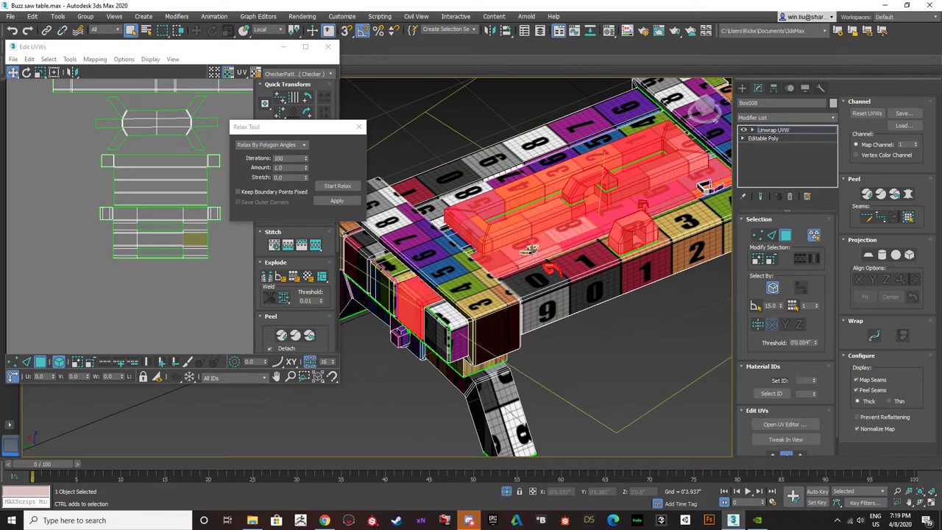
pyautogui.keyDown('alt'); pyautogui.click(531, 249); pyautogui.keyUp('alt')
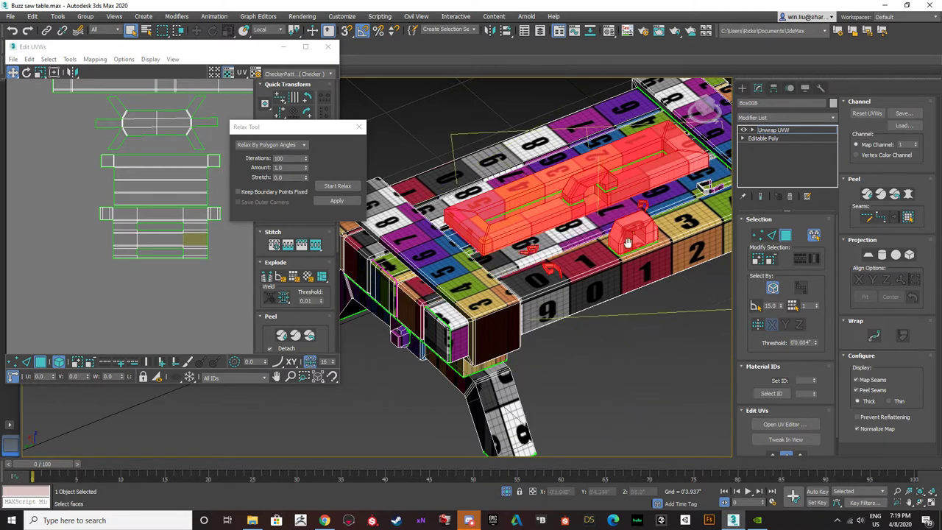
pyautogui.keyDown('alt'); pyautogui.moveTo(628, 244); pyautogui.dragTo(559, 272, button='middle'); pyautogui.keyUp('alt')
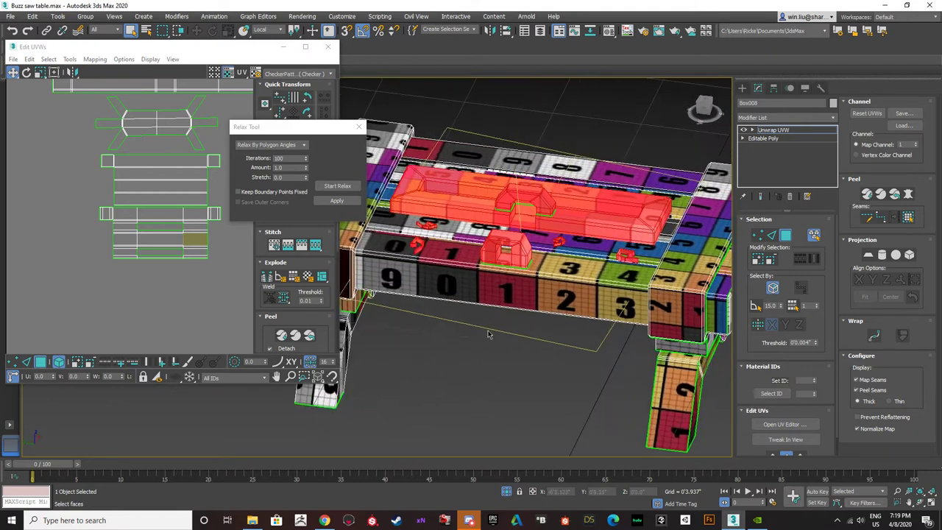
# - Reselect only the raised rectangular frame and switch to edge selection with whole-element picking turned off
pyautogui.click(501, 332)
pyautogui.click(576, 219)
pyautogui.keyDown('alt'); pyautogui.moveTo(666, 240); pyautogui.dragTo(641, 257, button='middle'); pyautogui.keyUp('alt')
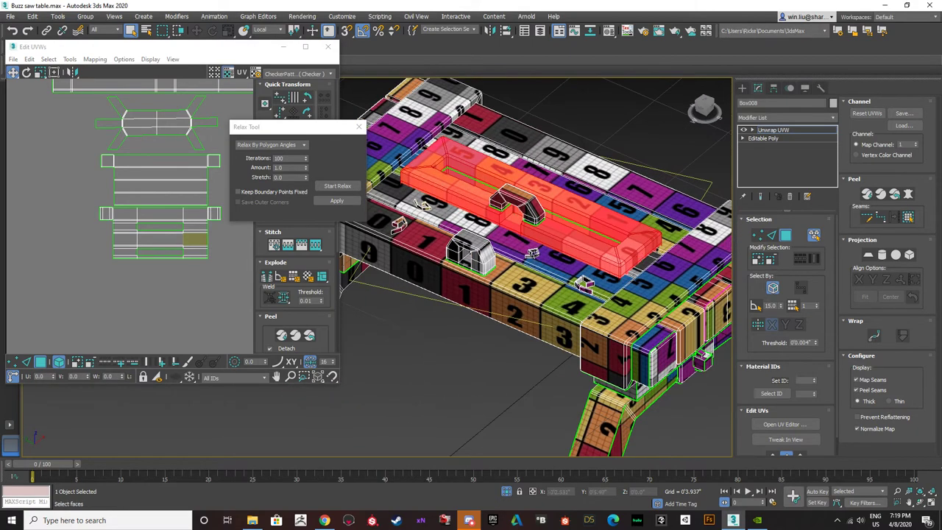
pyautogui.scroll(4, 535, 257)
pyautogui.click(773, 235)
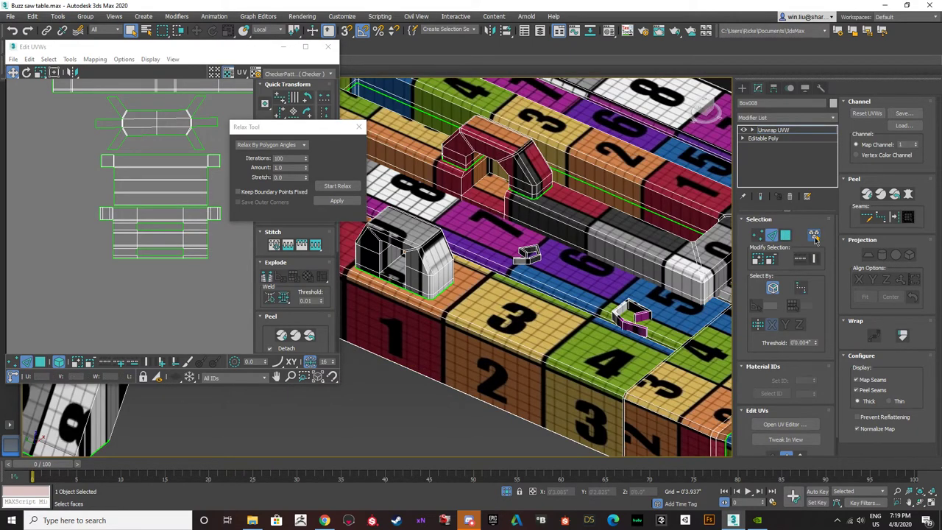
pyautogui.keyDown('alt'); pyautogui.moveTo(705, 109); pyautogui.dragTo(705, 107, button='middle'); pyautogui.keyUp('alt')
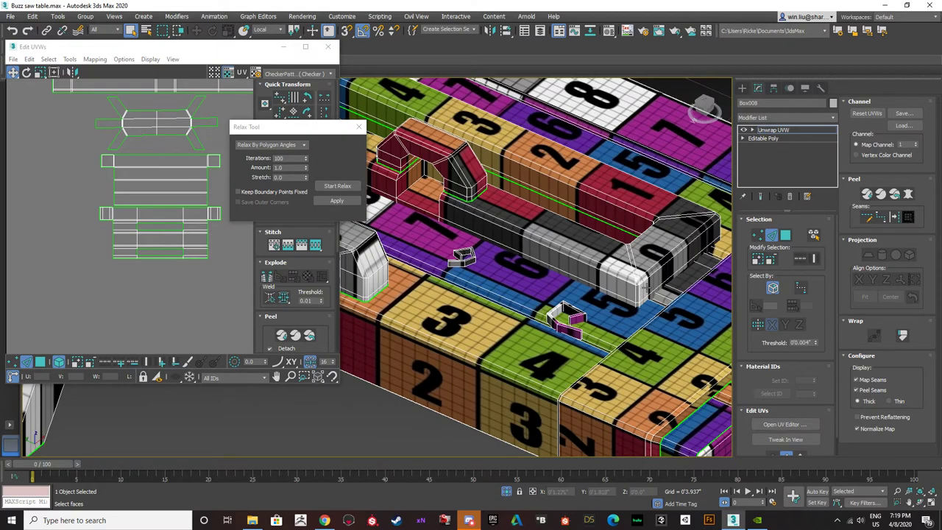
# - Select the diagonal edge loop that crosses the raised frame's outer corner
pyautogui.scroll(3, 636, 291)
pyautogui.click(638, 293)
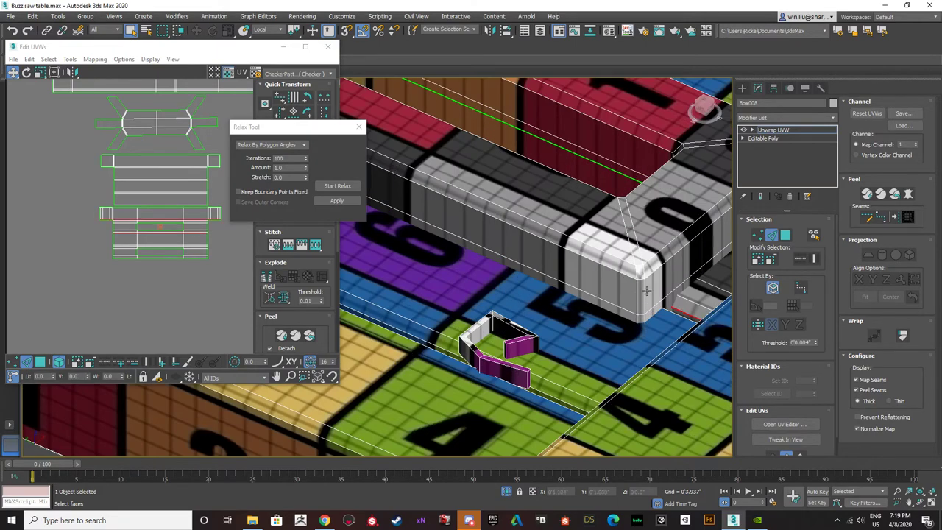
pyautogui.keyDown('alt'); pyautogui.moveTo(647, 290); pyautogui.dragTo(654, 272, button='middle'); pyautogui.keyUp('alt')
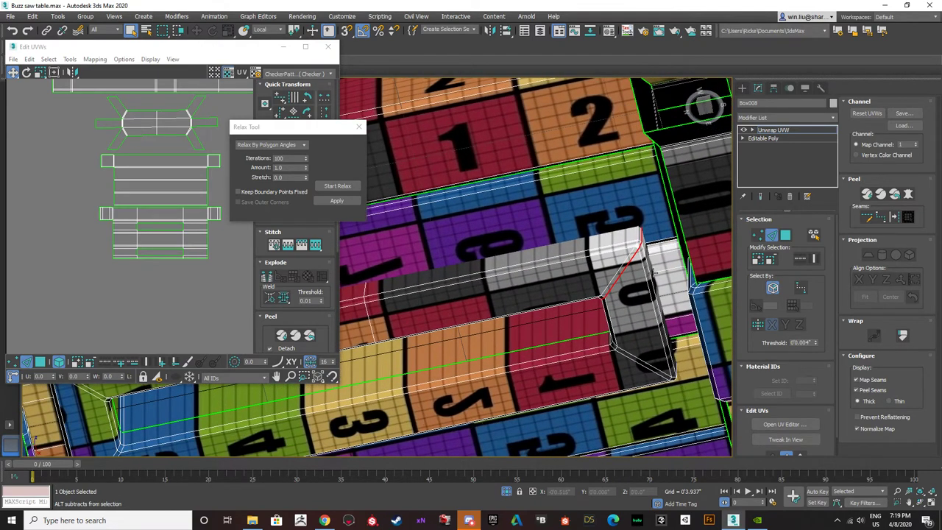
pyautogui.scroll(3, 627, 243)
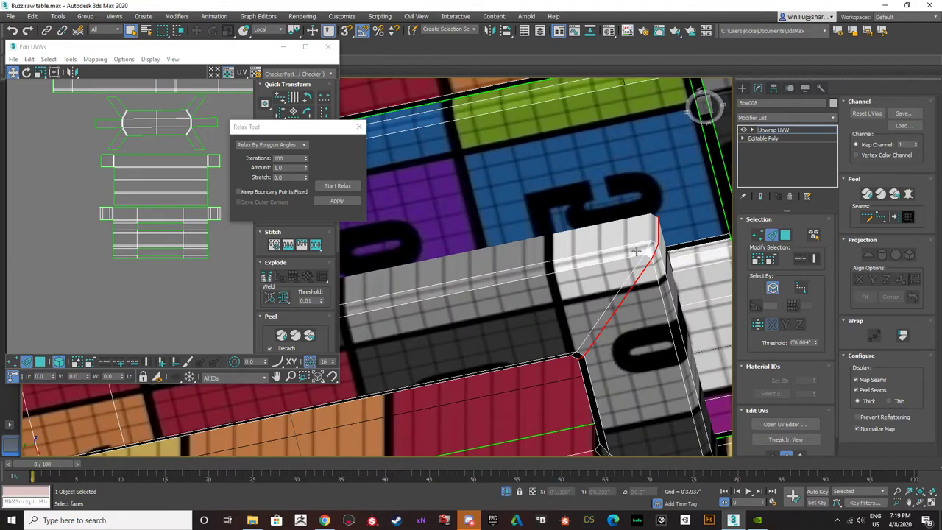
pyautogui.scroll(-5, 625, 247)
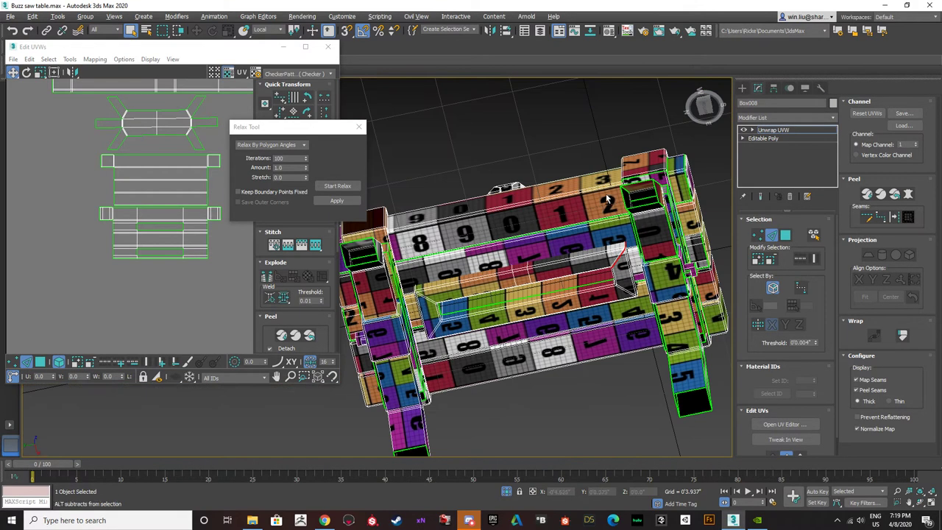
pyautogui.scroll(3, 633, 266)
pyautogui.scroll(3, 597, 218)
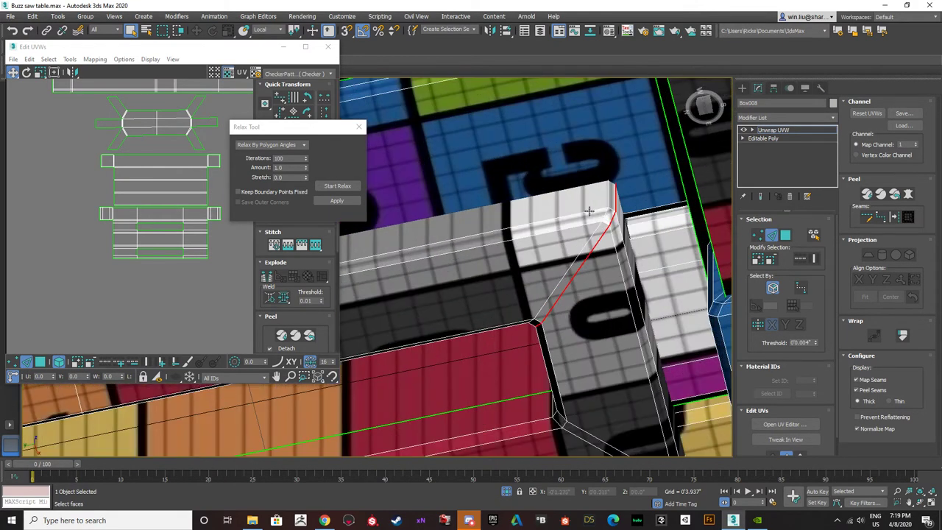
# - Select the frame's outer long side edge and add the adjoining vertical corner edge
pyautogui.doubleClick(589, 211)
pyautogui.scroll(-3, 596, 220)
pyautogui.scroll(5, 609, 223)
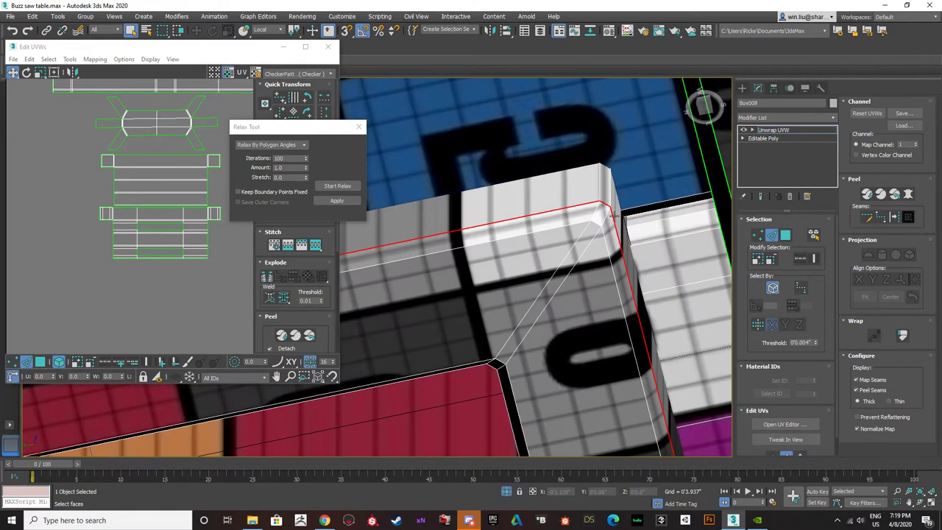
pyautogui.scroll(-4, 614, 216)
pyautogui.keyDown('alt'); pyautogui.moveTo(614, 216); pyautogui.dragTo(618, 273, button='middle'); pyautogui.keyUp('alt')
pyautogui.scroll(4, 605, 231)
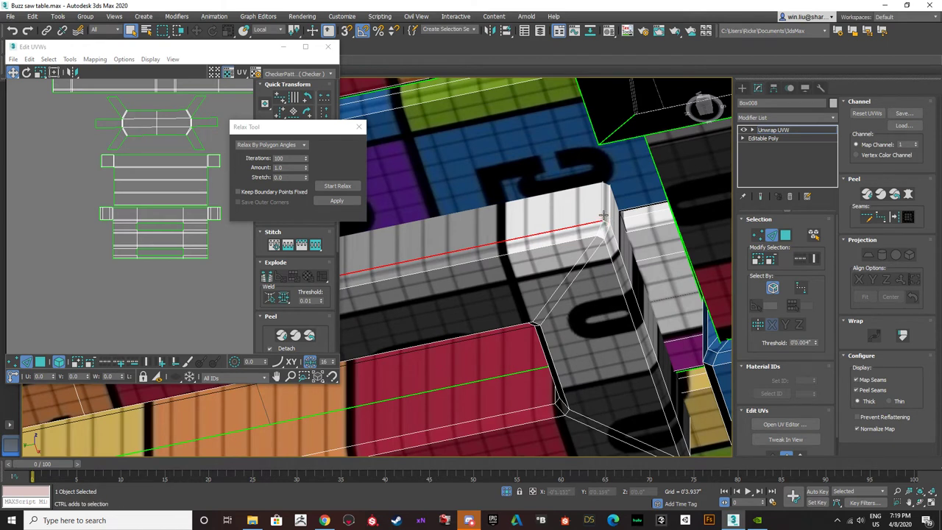
pyautogui.keyDown('ctrl'); pyautogui.click(603, 218); pyautogui.keyUp('ctrl')
pyautogui.moveTo(562, 372); pyautogui.dragTo(619, 291, button='middle')
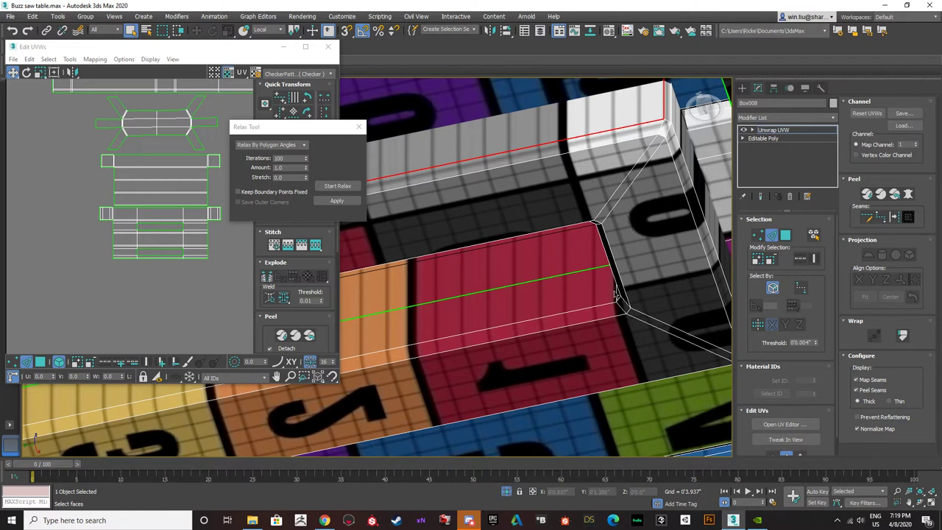
# - Select the edge loops around the frame's inner opening and along its outer rim
pyautogui.keyDown('alt'); pyautogui.moveTo(630, 339); pyautogui.dragTo(638, 418, button='middle'); pyautogui.keyUp('alt')
pyautogui.doubleClick(622, 311)
pyautogui.scroll(-3, 622, 311)
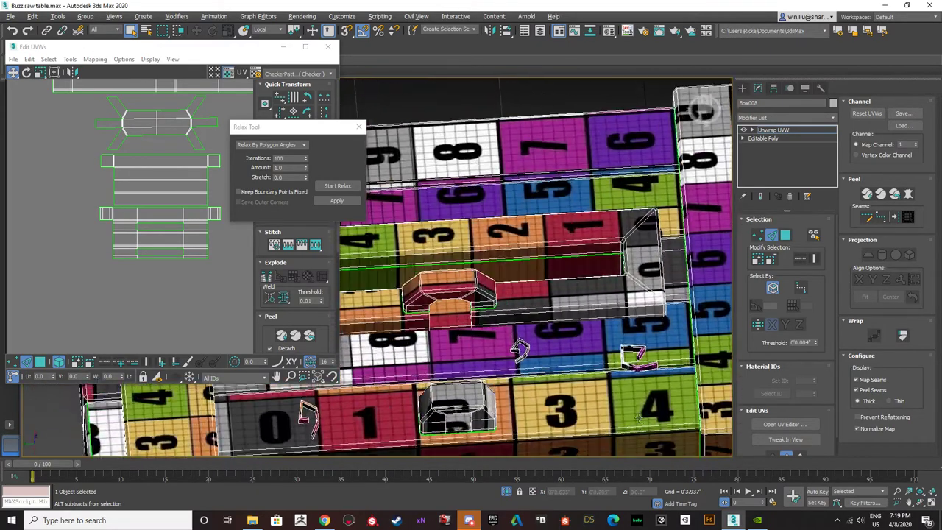
pyautogui.keyDown('alt'); pyautogui.moveTo(519, 350); pyautogui.dragTo(634, 277, button='middle'); pyautogui.keyUp('alt')
pyautogui.scroll(10, 663, 243)
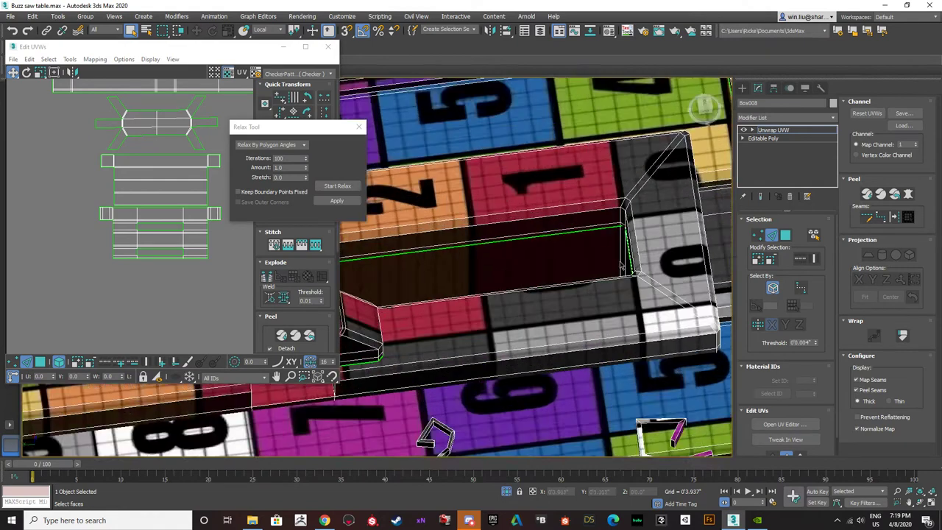
pyautogui.click(648, 229)
pyautogui.scroll(-5, 644, 224)
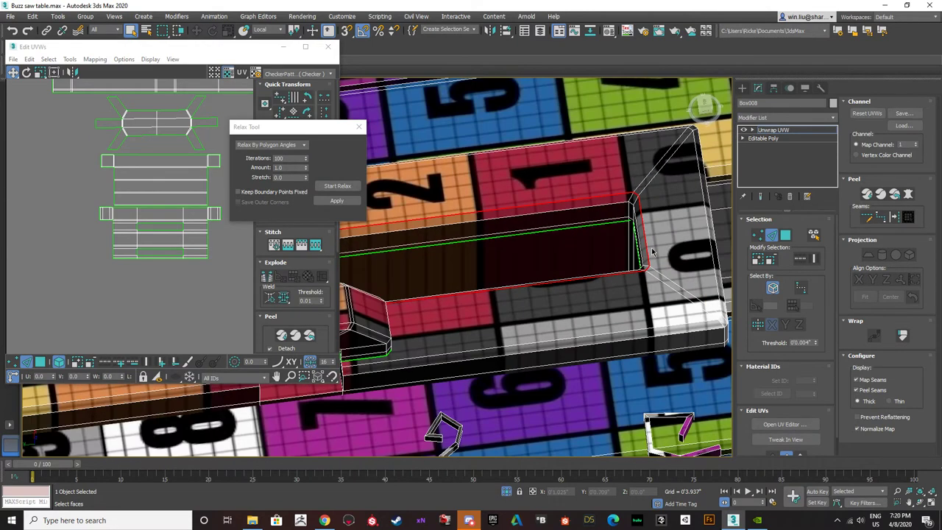
pyautogui.scroll(6, 636, 220)
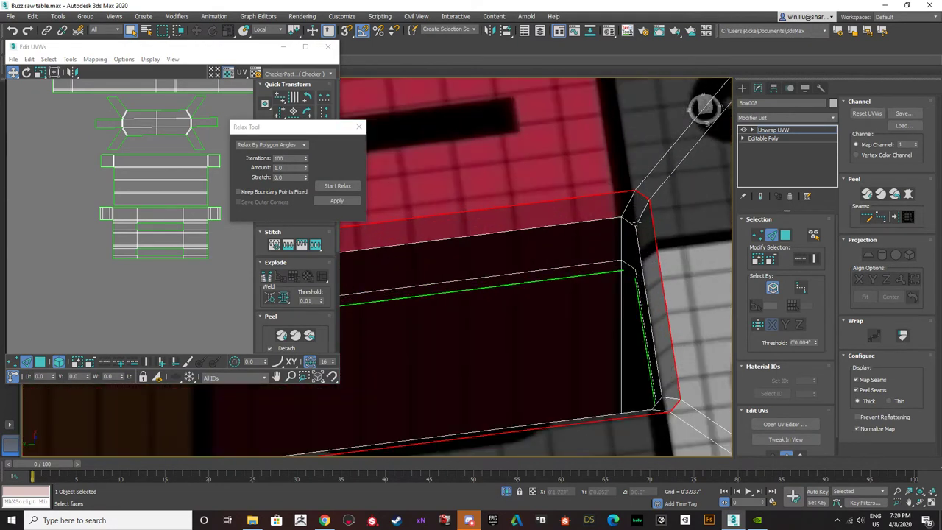
pyautogui.scroll(-4, 638, 221)
pyautogui.scroll(4, 638, 231)
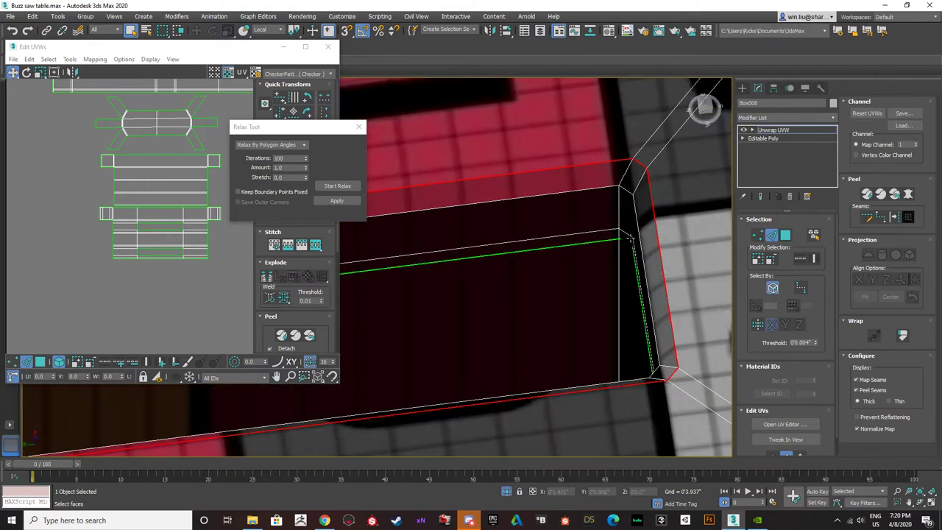
pyautogui.scroll(-3, 631, 232)
pyautogui.scroll(-2, 638, 225)
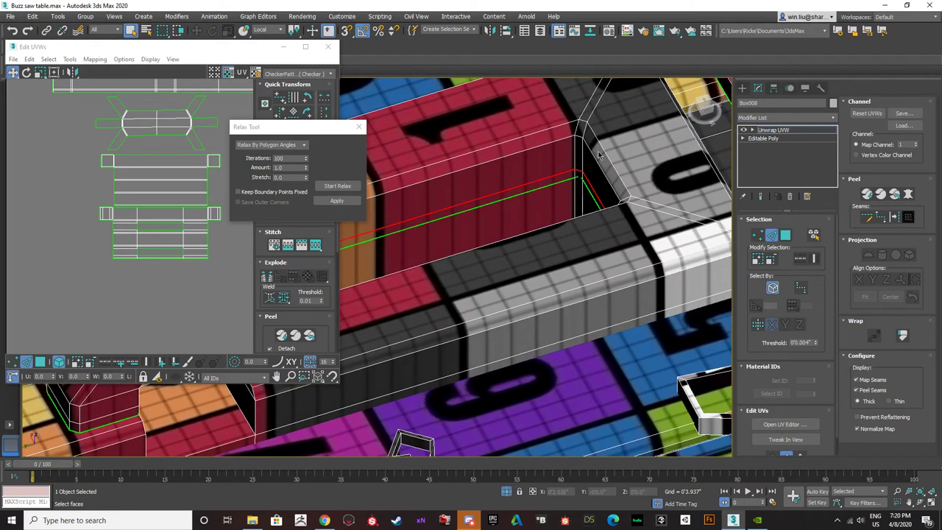
pyautogui.scroll(-3, 591, 156)
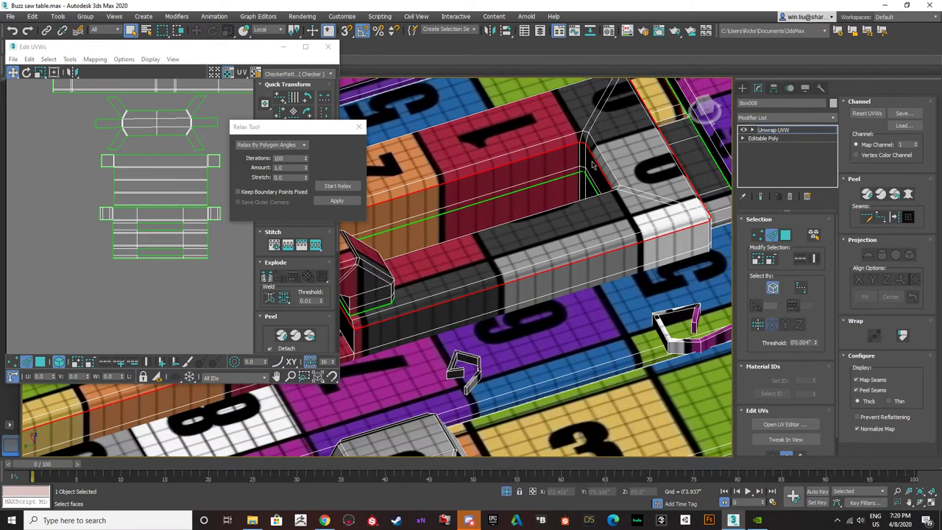
# - Select seam edges along one inner long side of the frame's opening, following the notch beneath the arched block
pyautogui.scroll(1, 594, 166)
pyautogui.moveTo(615, 166); pyautogui.dragTo(700, 170, button='middle')
pyautogui.scroll(-3, 490, 227)
pyautogui.moveTo(490, 226); pyautogui.dragTo(681, 210, button='middle')
pyautogui.scroll(3, 447, 251)
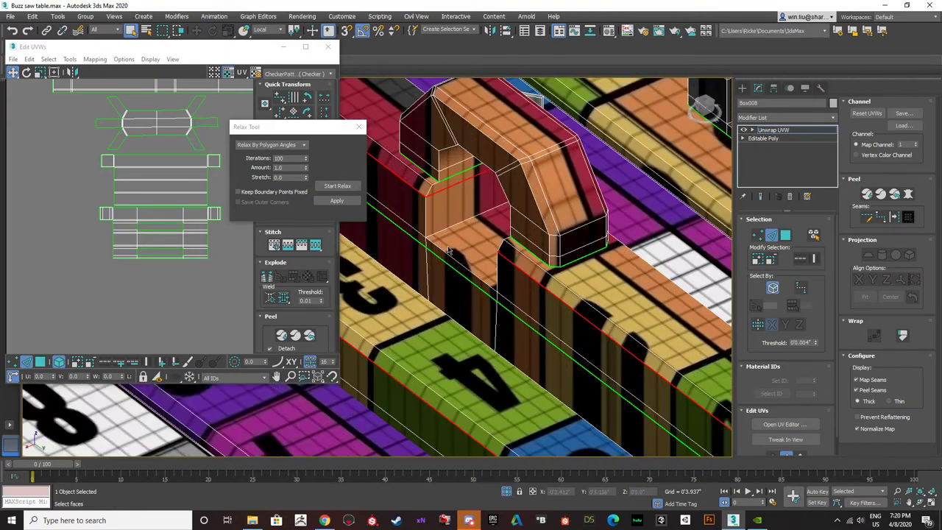
pyautogui.click(445, 250)
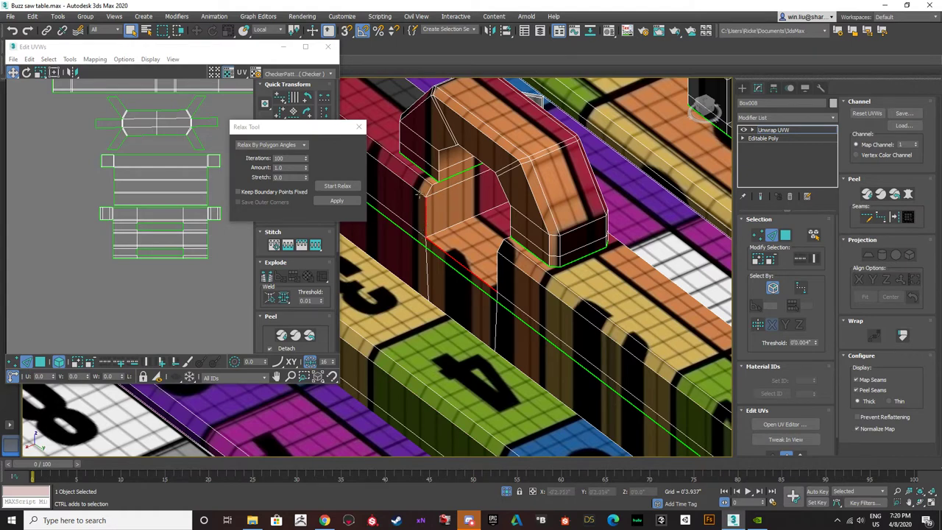
pyautogui.scroll(-5, 419, 194)
pyautogui.scroll(5, 466, 175)
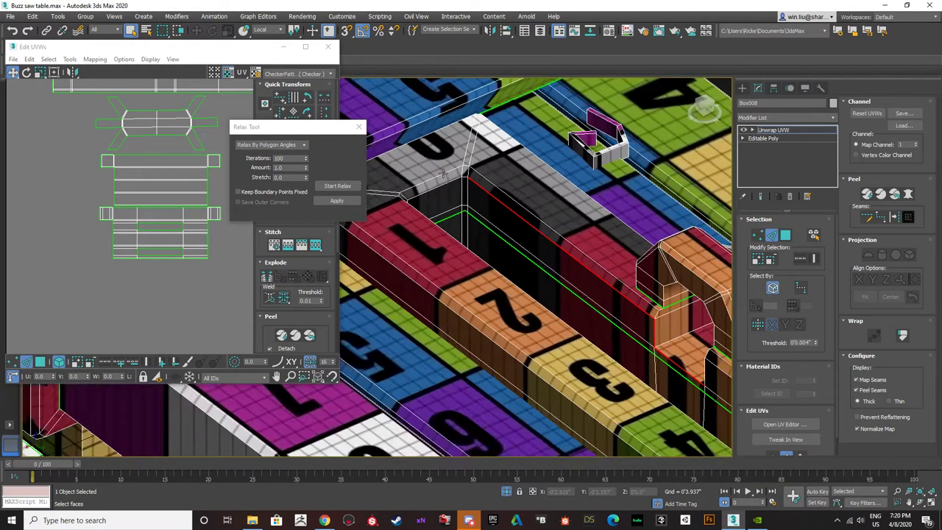
# - Extend the seam selection across one end of the frame's opening and along the opposite inner long side
pyautogui.keyDown('ctrl'); pyautogui.click(445, 184); pyautogui.keyUp('ctrl')
pyautogui.scroll(-5, 452, 194)
pyautogui.keyDown('alt'); pyautogui.moveTo(452, 193); pyautogui.dragTo(530, 256, button='middle'); pyautogui.keyUp('alt')
pyautogui.scroll(5, 644, 243)
pyautogui.scroll(-5, 638, 248)
pyautogui.scroll(5, 530, 256)
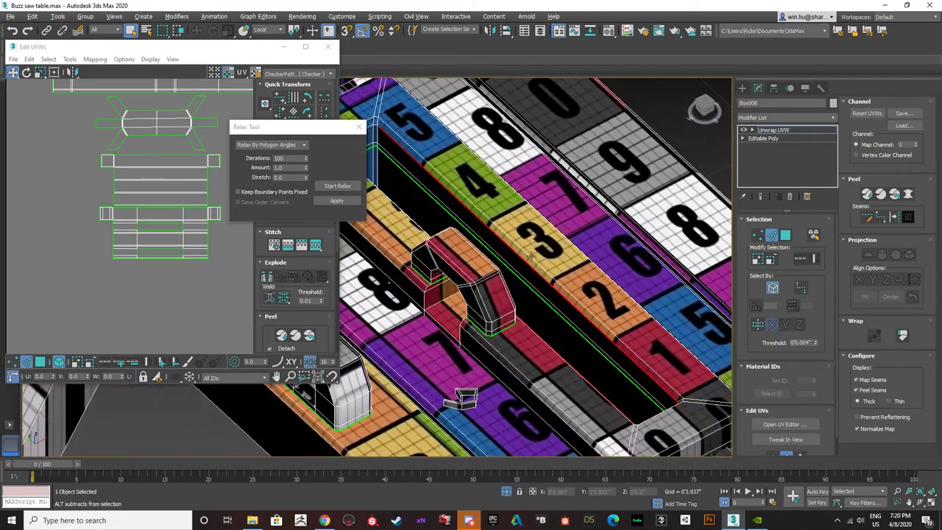
# - Complete the seam selection around the frame's opening by adding the remaining corner and long-side edges beside the arched block
pyautogui.scroll(6, 418, 195)
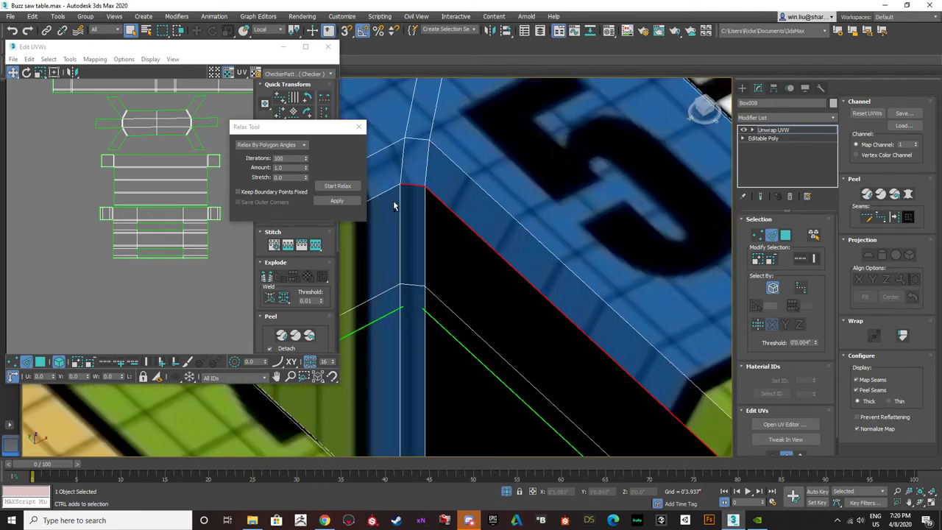
pyautogui.scroll(-6, 390, 190)
pyautogui.keyDown('alt'); pyautogui.moveTo(390, 191); pyautogui.dragTo(454, 248, button='middle'); pyautogui.keyUp('alt')
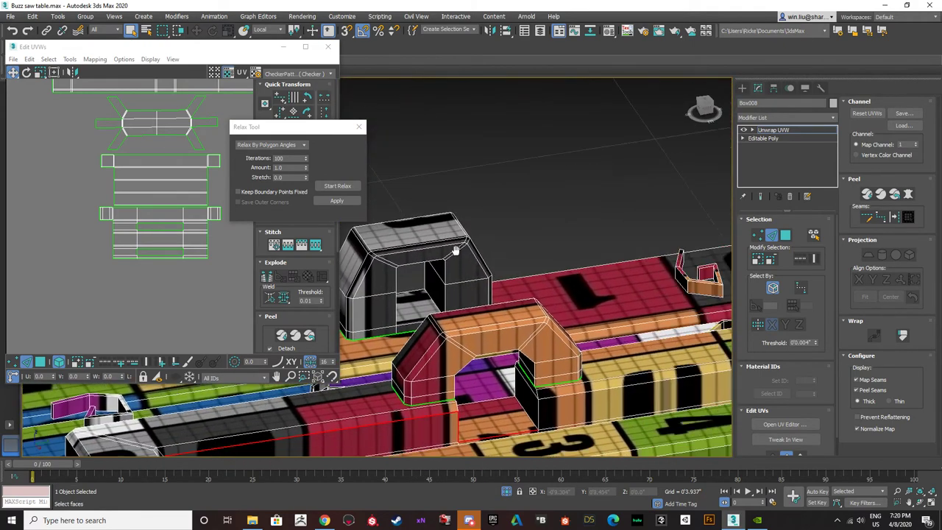
pyautogui.moveTo(634, 298); pyautogui.dragTo(524, 215, button='middle')
pyautogui.scroll(6, 659, 219)
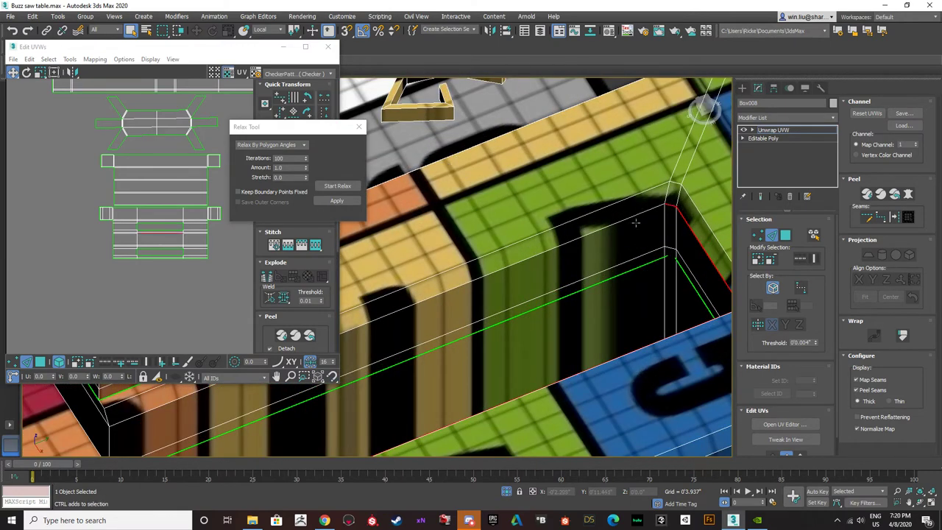
pyautogui.scroll(-4, 626, 234)
pyautogui.scroll(3, 630, 244)
pyautogui.keyDown('ctrl'); pyautogui.click(620, 248); pyautogui.keyUp('ctrl')
pyautogui.scroll(-3, 586, 276)
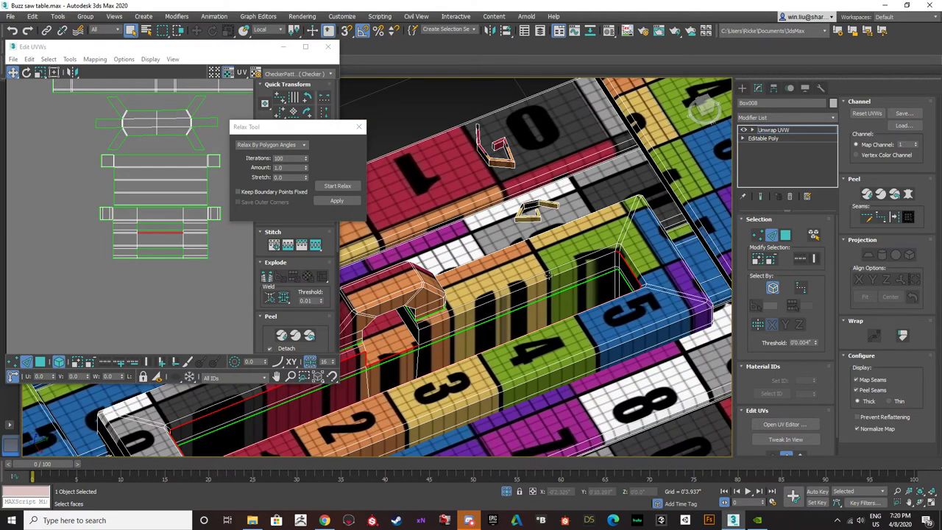
pyautogui.scroll(2, 548, 275)
pyautogui.scroll(5, 560, 274)
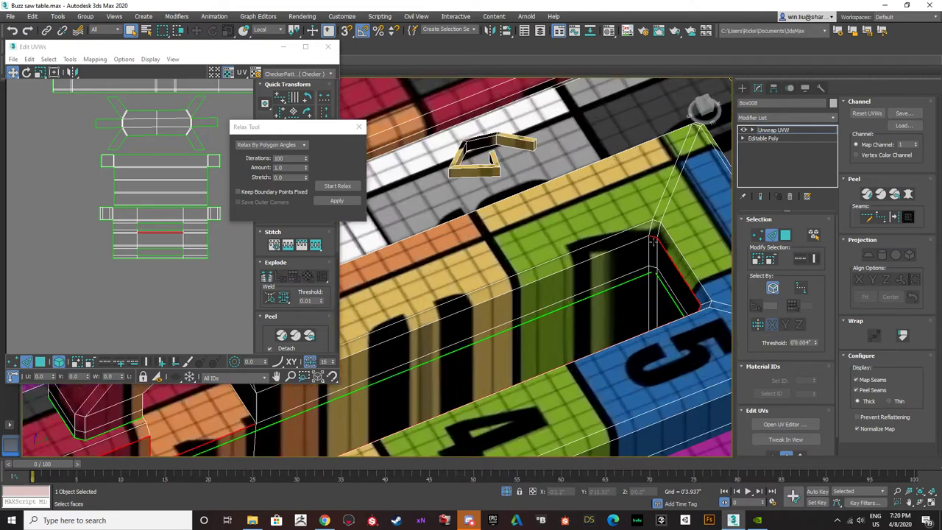
pyautogui.scroll(-6, 634, 245)
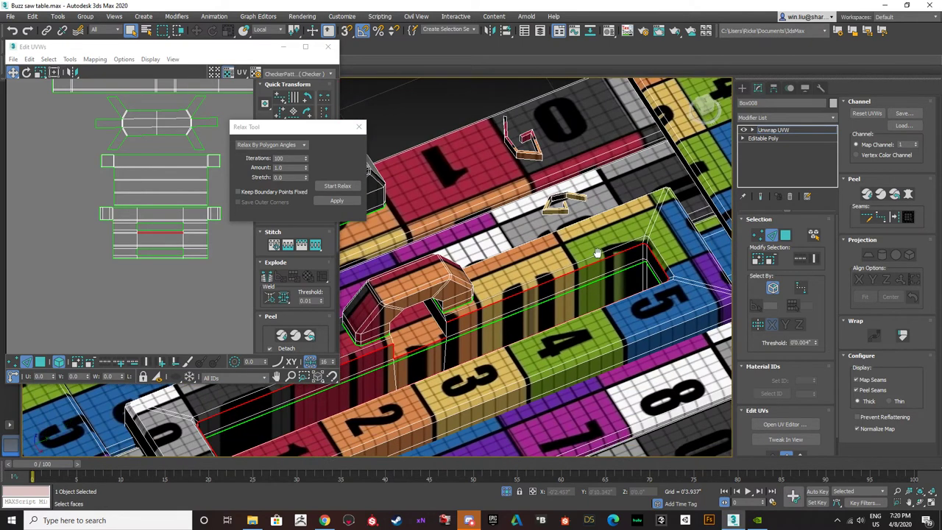
pyautogui.scroll(6, 524, 288)
pyautogui.scroll(-4, 540, 295)
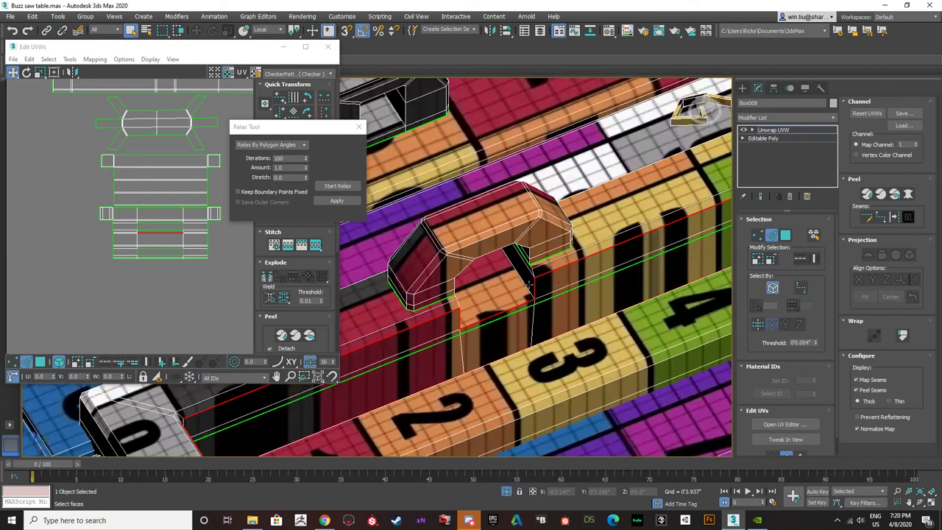
# - Break the UVs along the selected rim of the frame's opening and select the vertical edge at one inner corner
pyautogui.keyDown('alt'); pyautogui.moveTo(540, 295); pyautogui.dragTo(424, 261, button='middle'); pyautogui.keyUp('alt')
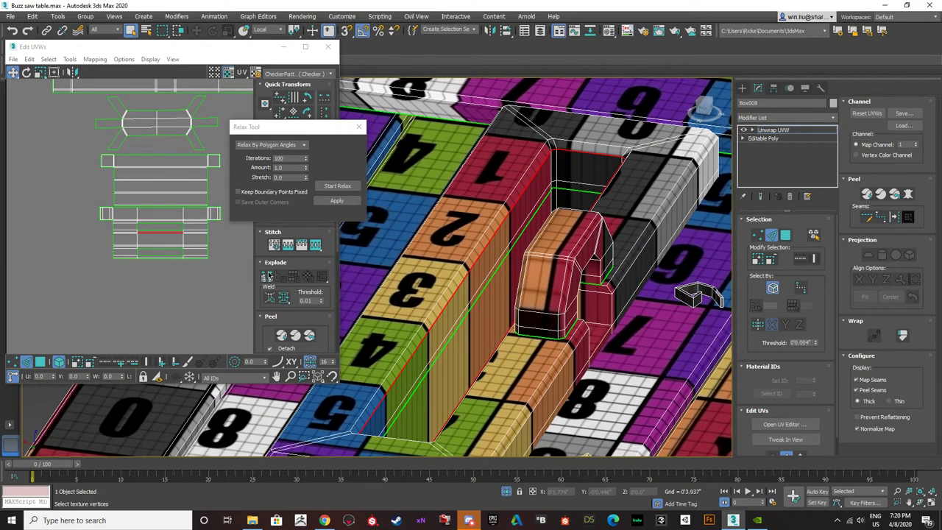
pyautogui.scroll(5, 556, 165)
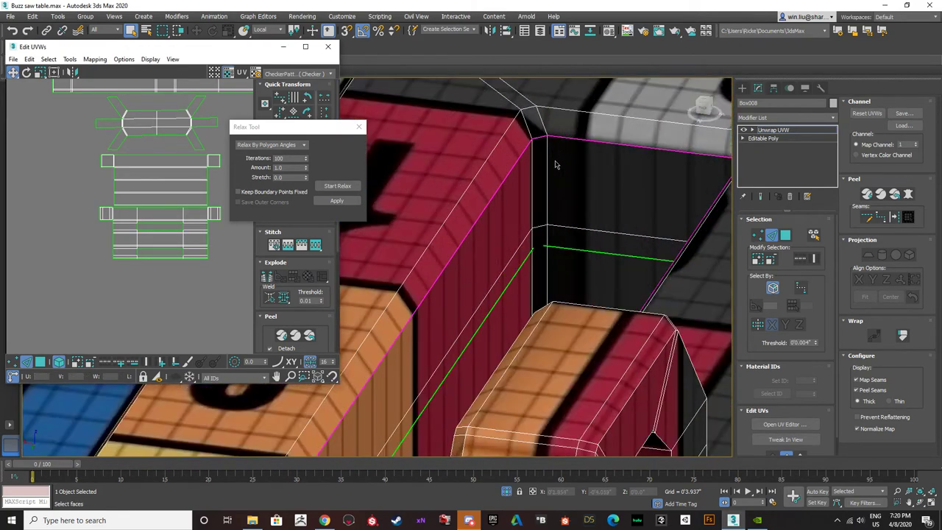
pyautogui.scroll(-2, 534, 172)
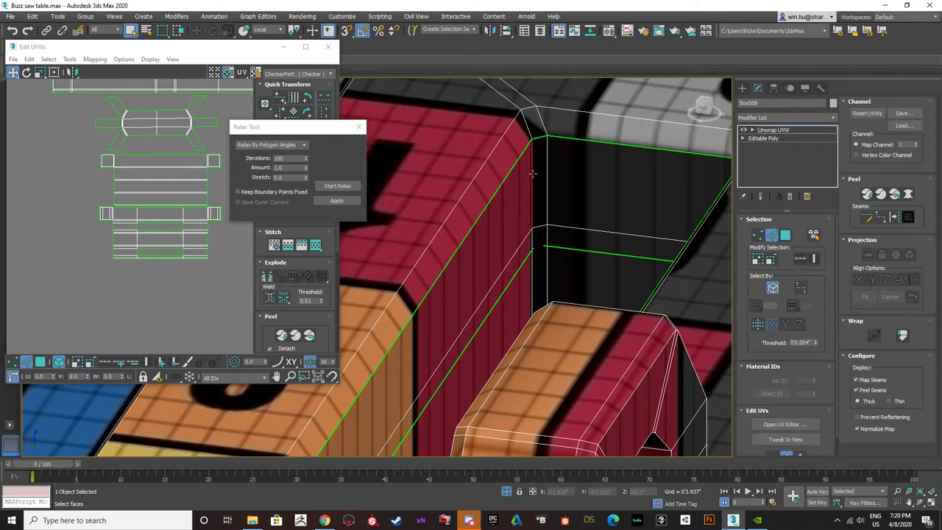
pyautogui.keyDown('alt'); pyautogui.moveTo(540, 211); pyautogui.dragTo(533, 323, button='middle'); pyautogui.keyUp('alt')
pyautogui.scroll(4, 533, 326)
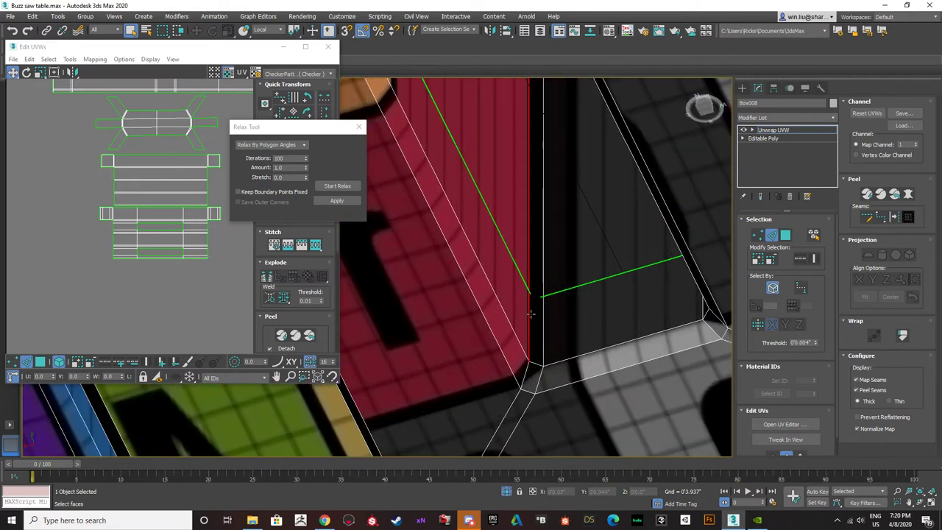
# - Select the edges around the underside of the frame's opening and break the UVs along them
pyautogui.scroll(-4, 531, 315)
pyautogui.keyDown('alt'); pyautogui.moveTo(531, 314); pyautogui.dragTo(587, 366, button='middle'); pyautogui.keyUp('alt')
pyautogui.scroll(3, 587, 365)
pyautogui.click(589, 356)
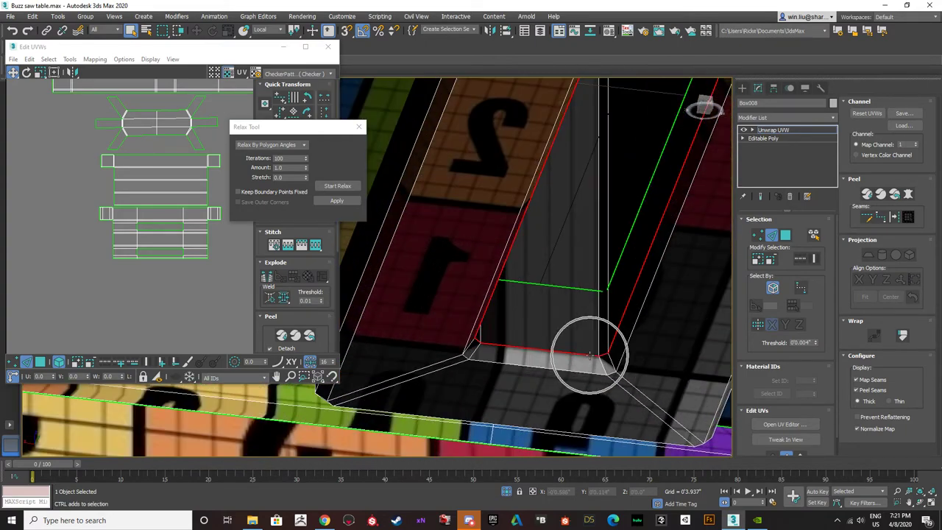
pyautogui.scroll(-4, 591, 355)
pyautogui.click(268, 277)
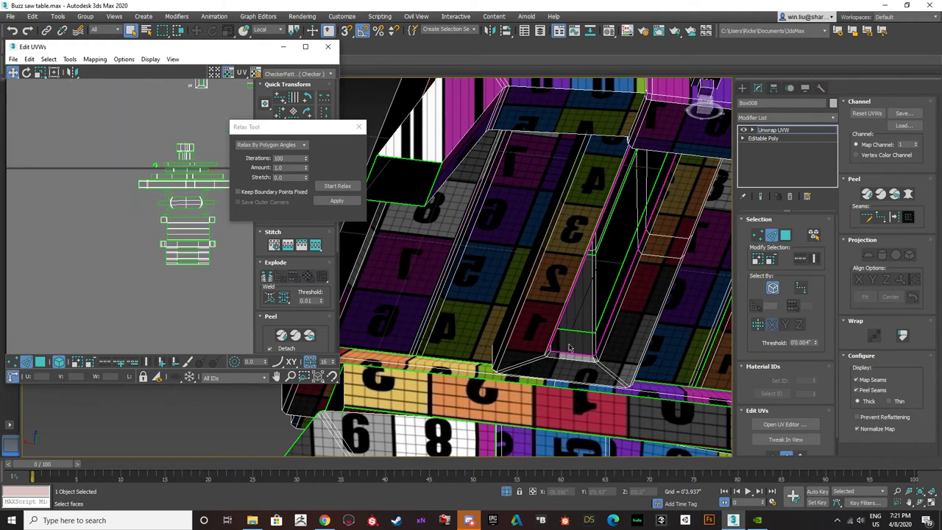
# - Select the rectangular frame shell in polygon mode and move it away from the thin inner-wall shell
pyautogui.click(42, 362)
pyautogui.moveTo(193, 110); pyautogui.dragTo(139, 220, button='middle')
pyautogui.scroll(-2, 138, 220)
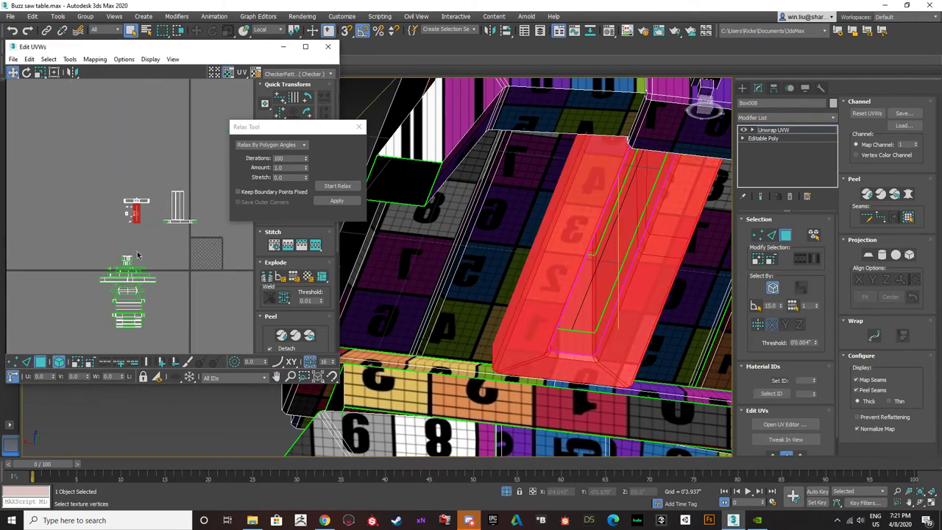
pyautogui.scroll(6, 139, 219)
pyautogui.click(149, 234)
pyautogui.moveTo(137, 221); pyautogui.dragTo(217, 281)
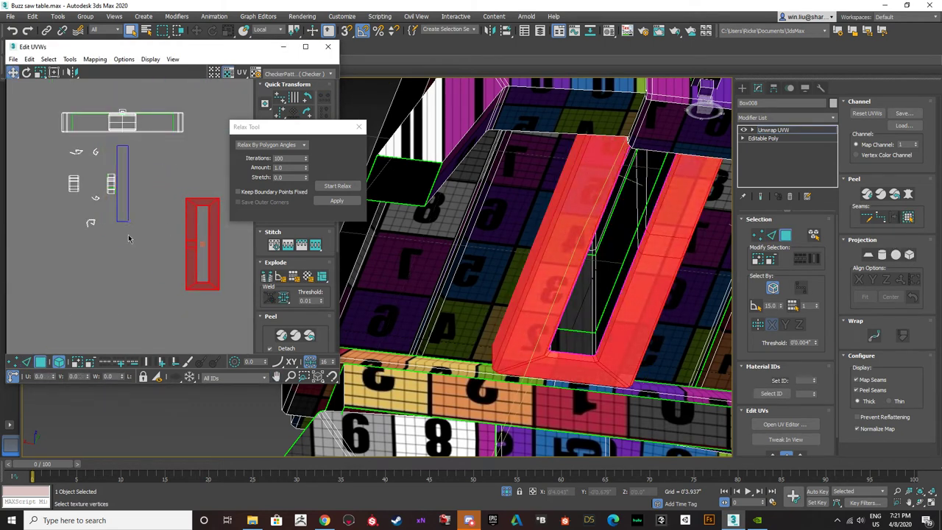
# - Select only the thin inner-wall shell, excluding the small shell beside it, and relax it by polygon angles
pyautogui.click(115, 144)
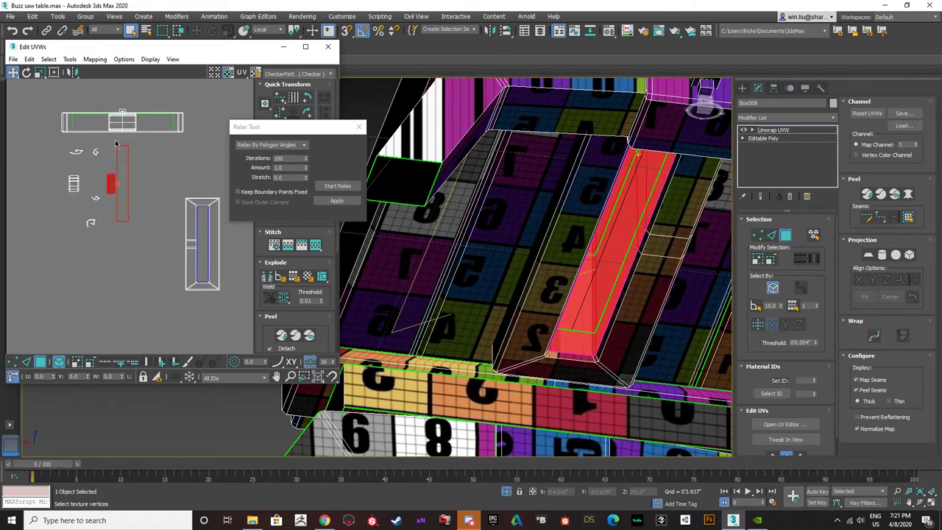
pyautogui.scroll(2, 123, 223)
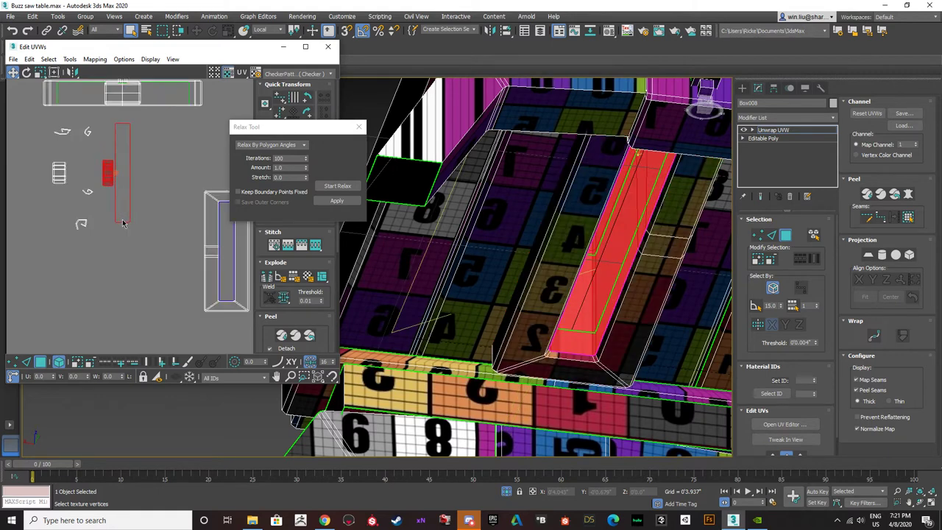
pyautogui.click(115, 124)
pyautogui.moveTo(134, 246); pyautogui.dragTo(116, 117)
pyautogui.scroll(-2, 126, 225)
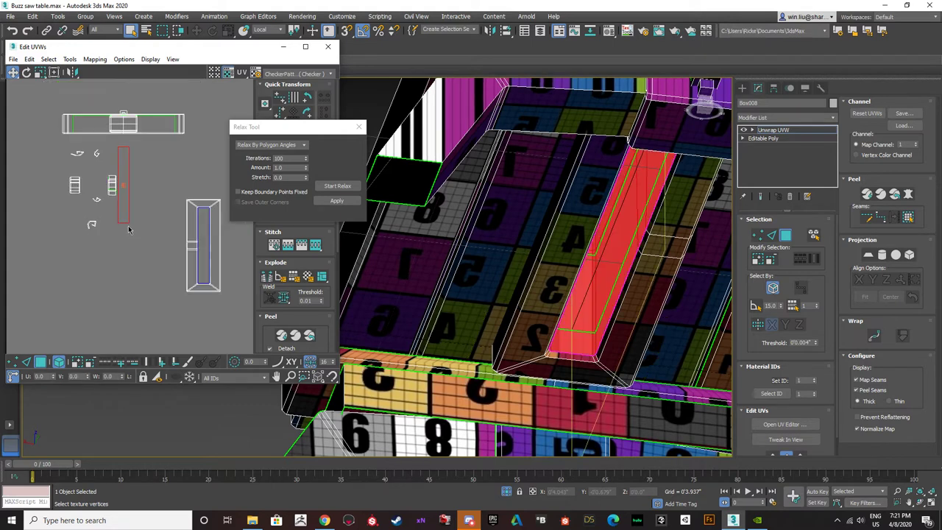
pyautogui.click(337, 187)
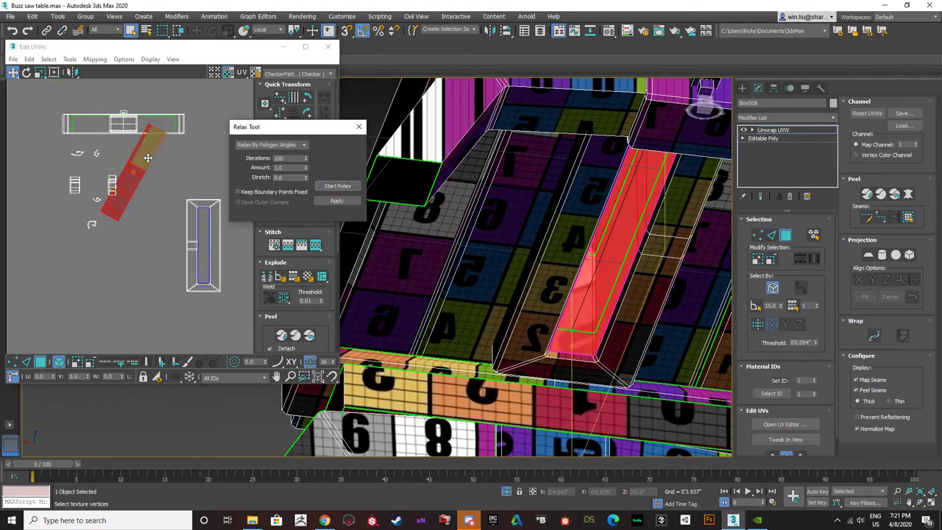
# - Move the relaxed inner-wall shell into empty UV space and rotate it to lie roughly horizontal
pyautogui.moveTo(148, 158); pyautogui.dragTo(126, 281)
pyautogui.moveTo(130, 258); pyautogui.dragTo(122, 215, button='middle')
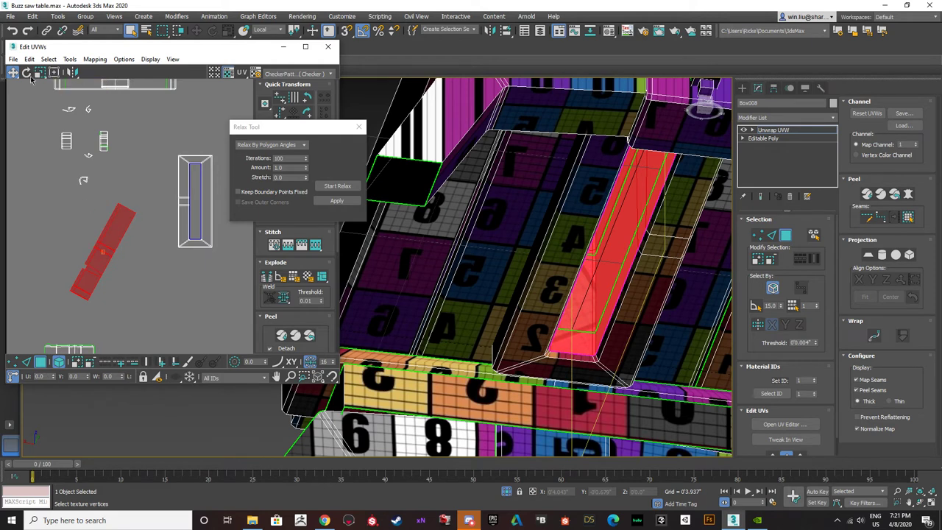
pyautogui.click(26, 72)
pyautogui.moveTo(117, 214); pyautogui.dragTo(126, 250)
pyautogui.click(156, 259)
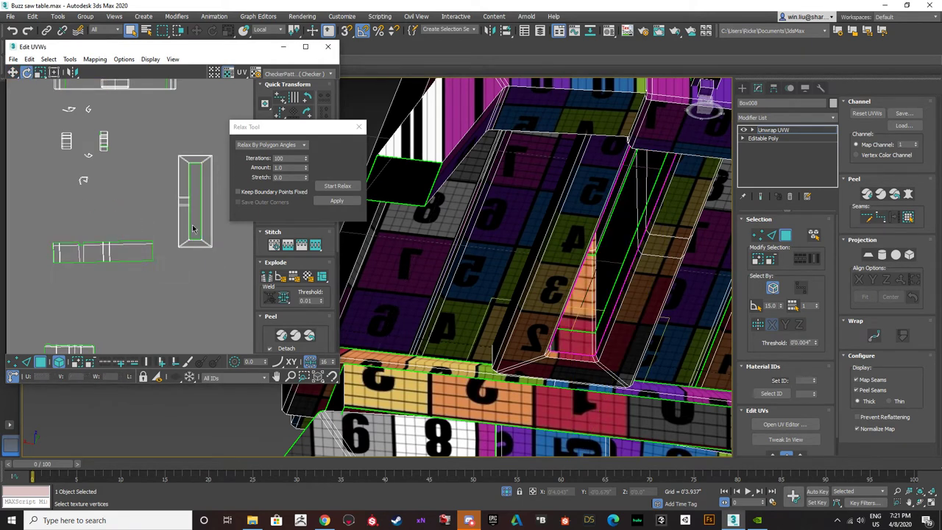
# - Examine how the inner-wall strip maps onto the frame's opening by selecting its end face, its whole shell and neighbouring faces
pyautogui.scroll(3, 193, 229)
pyautogui.click(580, 351)
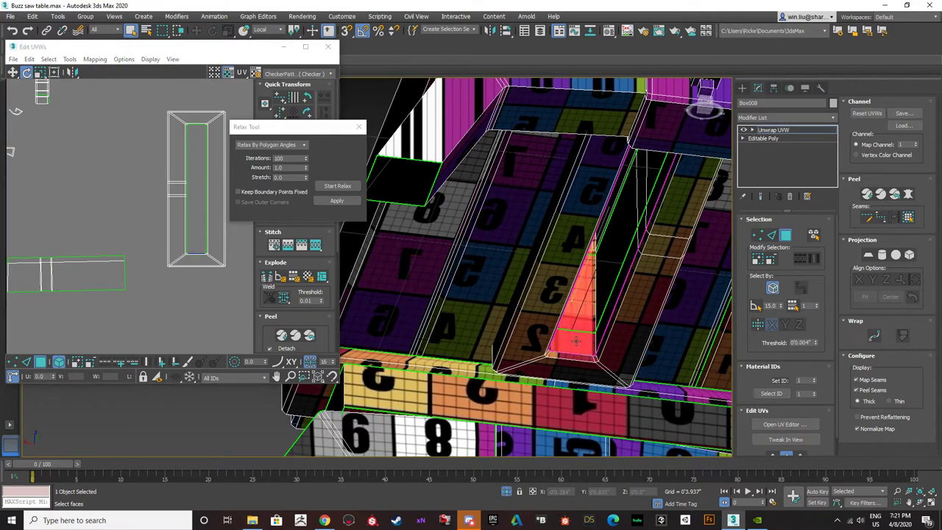
pyautogui.keyDown('alt'); pyautogui.moveTo(411, 313); pyautogui.dragTo(622, 367, button='middle'); pyautogui.keyUp('alt')
pyautogui.scroll(-3, 184, 302)
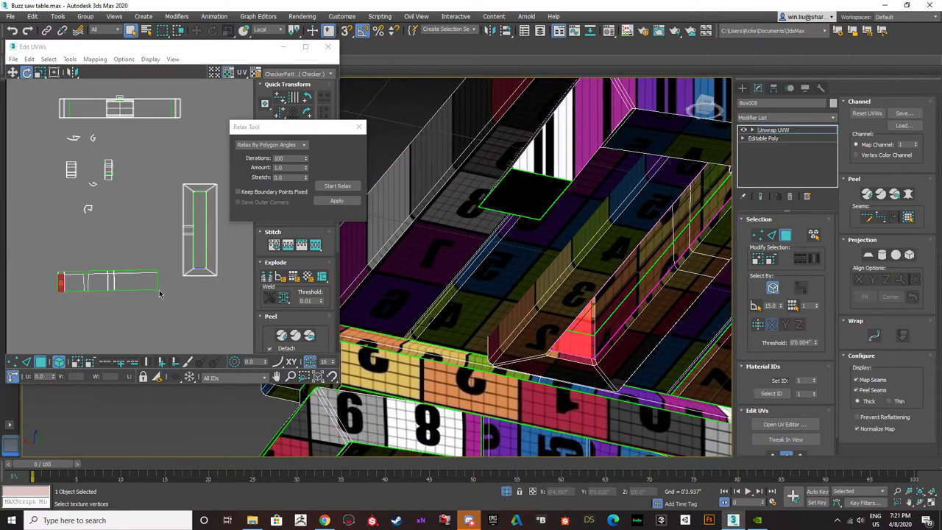
pyautogui.moveTo(184, 302); pyautogui.dragTo(126, 256)
pyautogui.scroll(4, 587, 338)
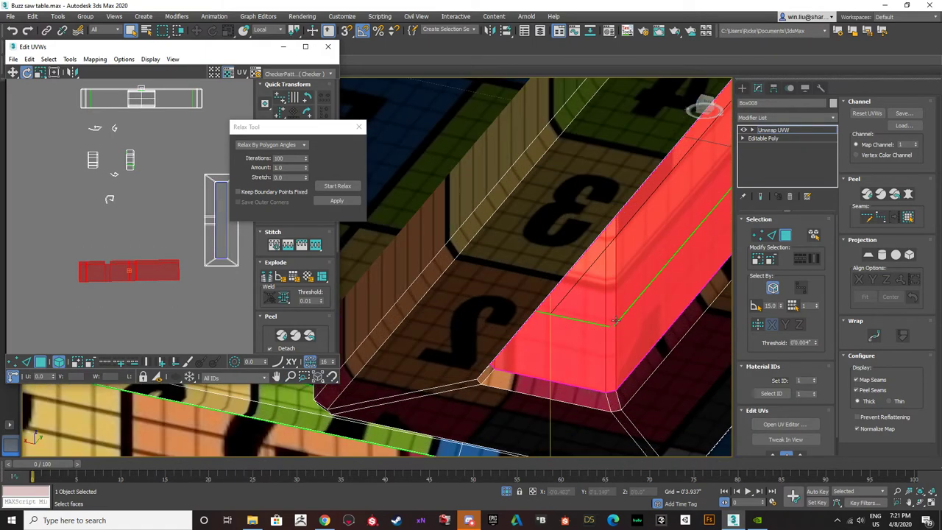
pyautogui.scroll(-4, 614, 334)
pyautogui.keyDown('alt'); pyautogui.moveTo(613, 333); pyautogui.dragTo(556, 332, button='middle'); pyautogui.keyUp('alt')
pyautogui.click(619, 276)
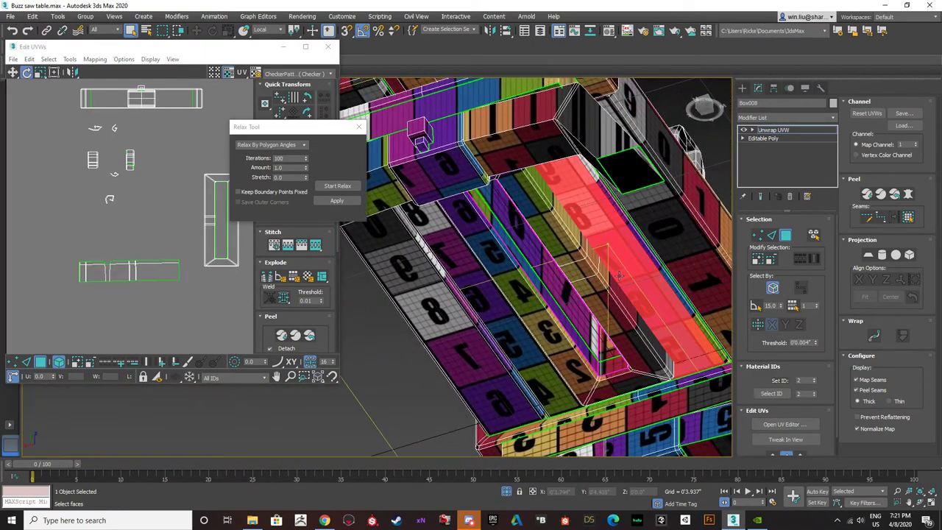
pyautogui.keyDown('alt'); pyautogui.moveTo(622, 298); pyautogui.dragTo(636, 397, button='middle'); pyautogui.keyUp('alt')
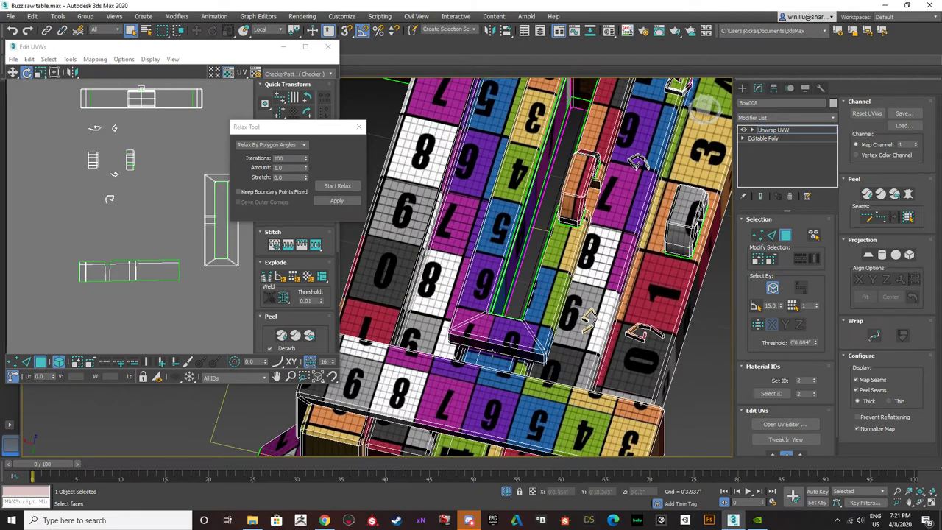
pyautogui.click(494, 357)
pyautogui.click(497, 363)
pyautogui.keyDown('alt'); pyautogui.moveTo(497, 363); pyautogui.dragTo(845, 215, button='middle'); pyautogui.keyUp('alt')
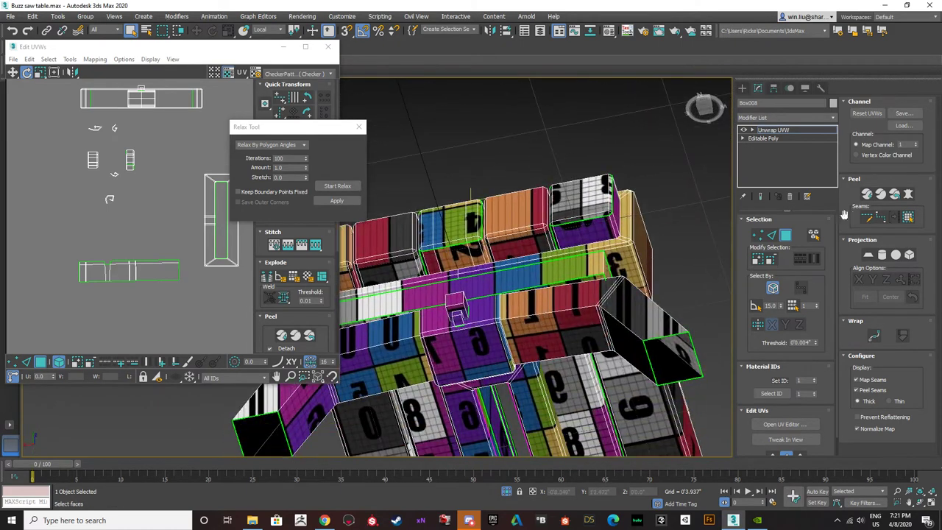
# - Try selecting the opening's inner walls with element selection enabled, and select every face of the model
pyautogui.click(814, 234)
pyautogui.keyDown('alt'); pyautogui.moveTo(650, 331); pyautogui.dragTo(626, 257, button='middle'); pyautogui.keyUp('alt')
pyautogui.scroll(4, 471, 408)
pyautogui.click(450, 414)
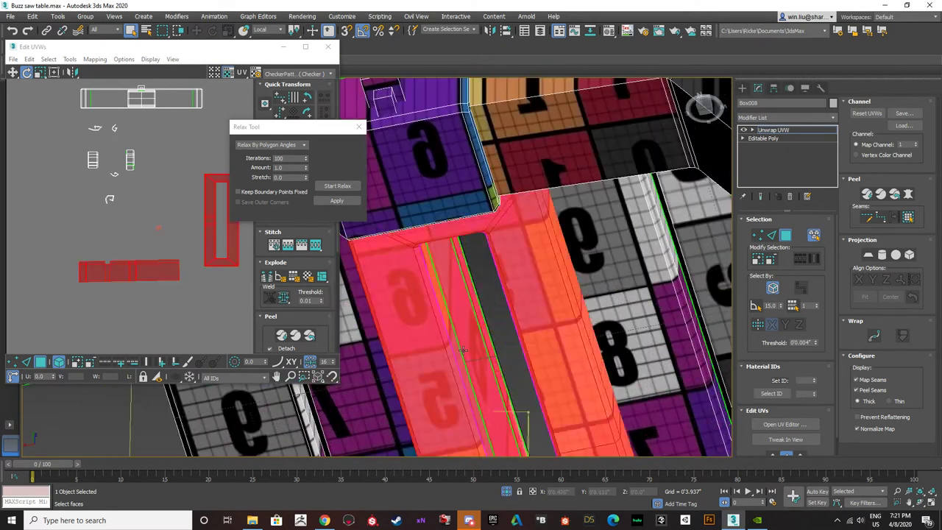
pyautogui.keyDown('alt'); pyautogui.moveTo(450, 414); pyautogui.dragTo(451, 365, button='middle'); pyautogui.keyUp('alt')
pyautogui.hotkey('ctrl', 'a')
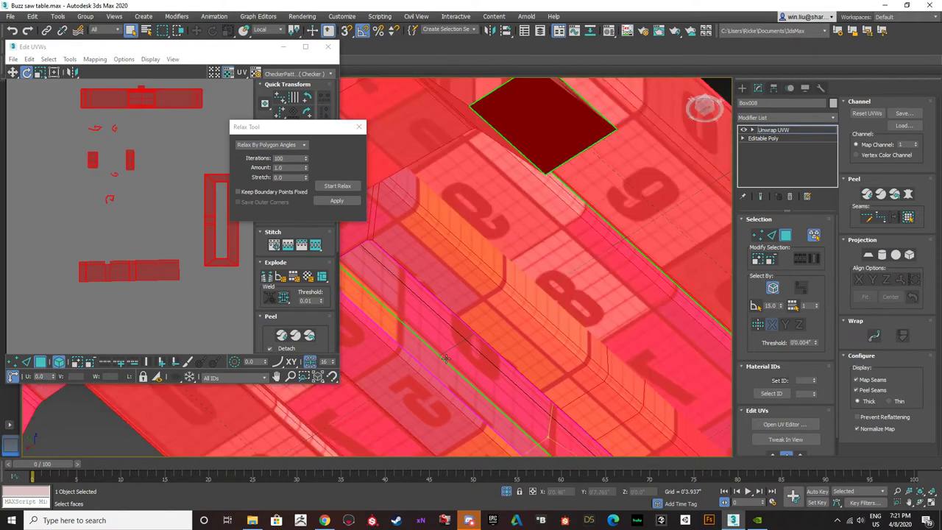
pyautogui.scroll(-5, 446, 360)
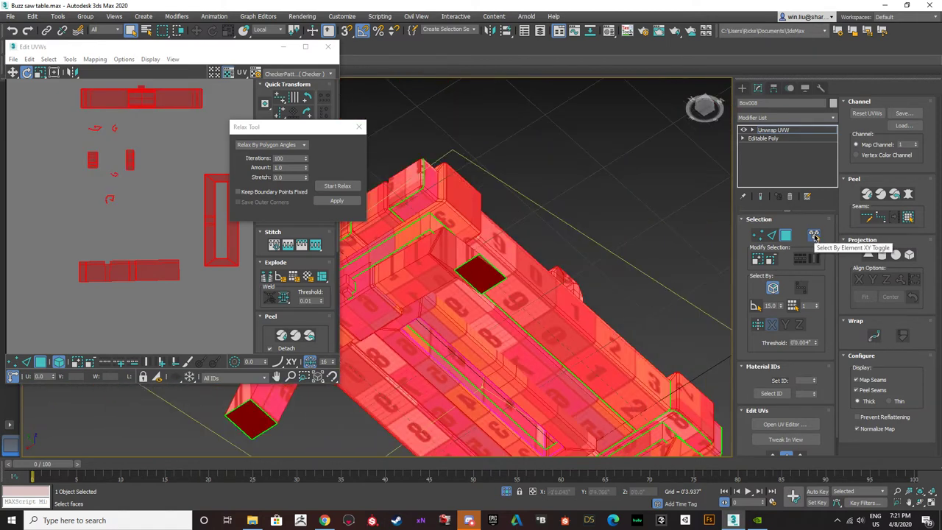
# - Select the whole inner-wall strip shell and examine its coverage of the opening against the rectangular frame shell
pyautogui.click(184, 307)
pyautogui.moveTo(76, 243); pyautogui.dragTo(200, 312)
pyautogui.keyDown('alt'); pyautogui.moveTo(368, 288); pyautogui.dragTo(367, 392, button='middle'); pyautogui.keyUp('alt')
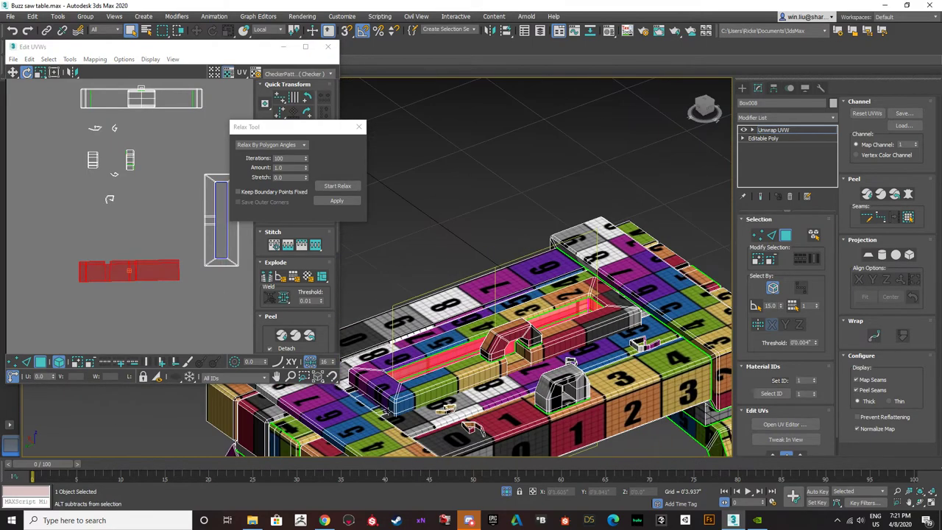
pyautogui.scroll(-1, 367, 392)
pyautogui.moveTo(230, 263); pyautogui.dragTo(157, 284, button='middle')
pyautogui.scroll(5, 157, 283)
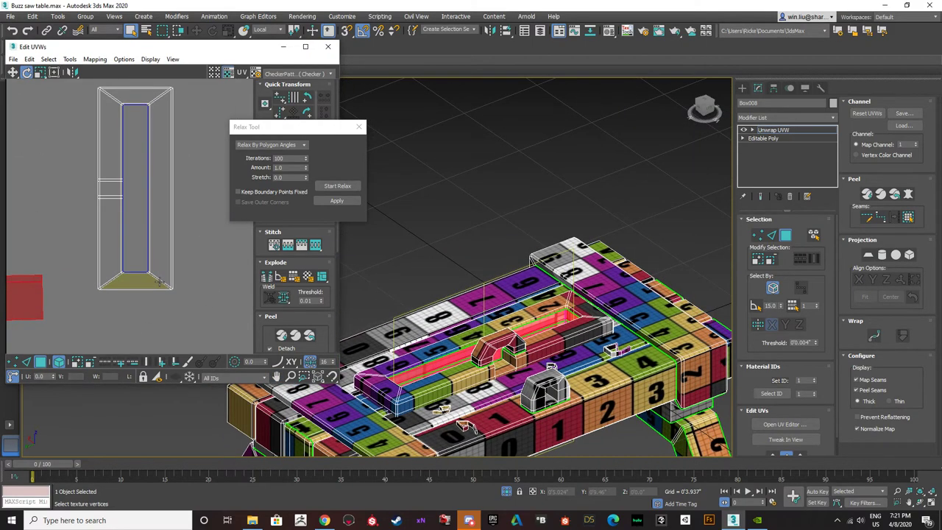
pyautogui.keyDown('alt'); pyautogui.moveTo(382, 346); pyautogui.dragTo(416, 302, button='middle'); pyautogui.keyUp('alt')
pyautogui.keyDown('alt'); pyautogui.moveTo(561, 286); pyautogui.dragTo(408, 351, button='middle'); pyautogui.keyUp('alt')
pyautogui.scroll(5, 407, 350)
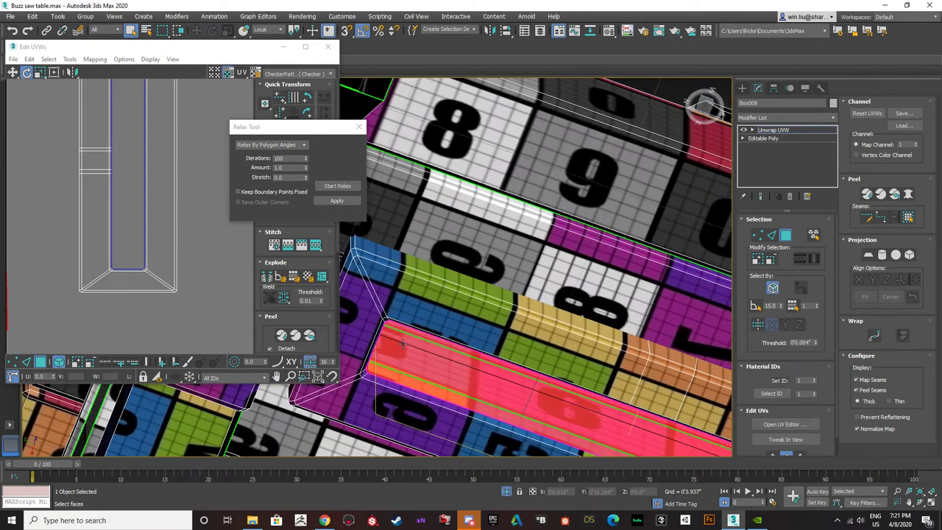
# - Break the frame shell along one corner's seam edges, following the diagonal from the opening down the outer side
pyautogui.click(771, 236)
pyautogui.click(380, 311)
pyautogui.keyDown('alt'); pyautogui.moveTo(389, 331); pyautogui.dragTo(288, 357, button='middle'); pyautogui.keyUp('alt')
pyautogui.scroll(4, 414, 287)
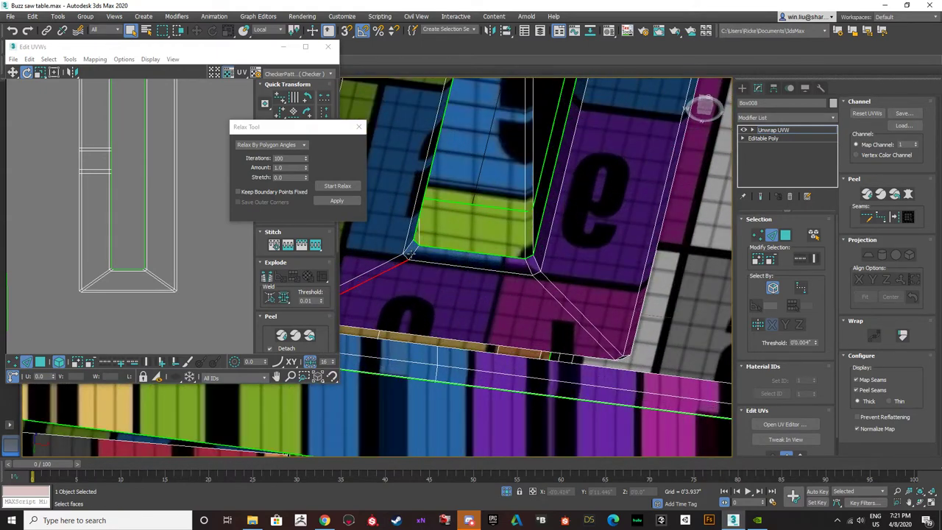
pyautogui.keyDown('alt'); pyautogui.moveTo(411, 254); pyautogui.dragTo(369, 219, button='middle'); pyautogui.keyUp('alt')
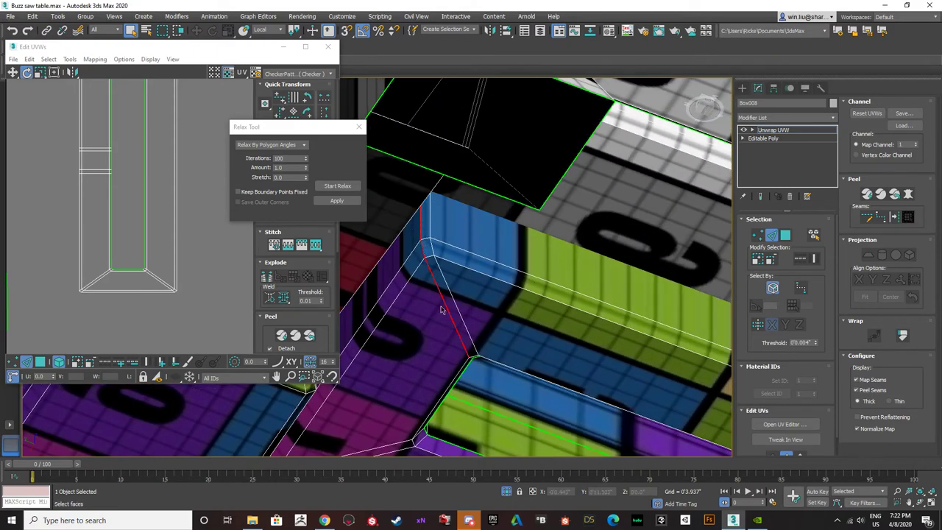
pyautogui.keyDown('alt'); pyautogui.moveTo(442, 295); pyautogui.dragTo(451, 250, button='middle'); pyautogui.keyUp('alt')
pyautogui.scroll(-4, 483, 286)
pyautogui.scroll(3, 445, 254)
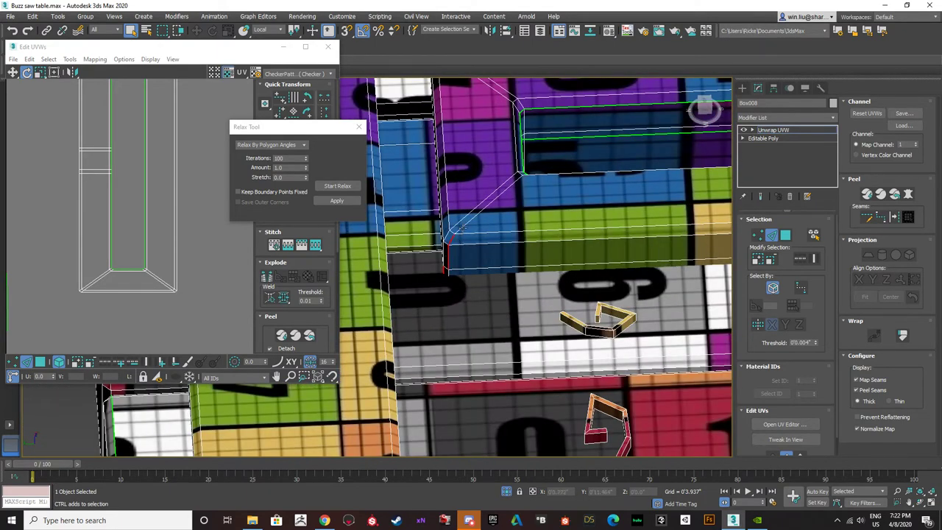
pyautogui.keyDown('alt'); pyautogui.moveTo(507, 216); pyautogui.dragTo(512, 254, button='middle'); pyautogui.keyUp('alt')
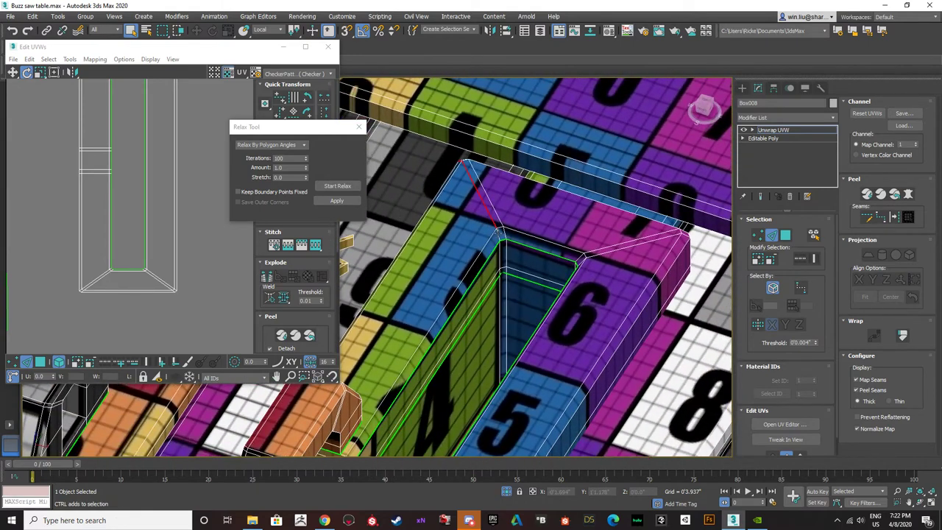
pyautogui.scroll(-3, 123, 251)
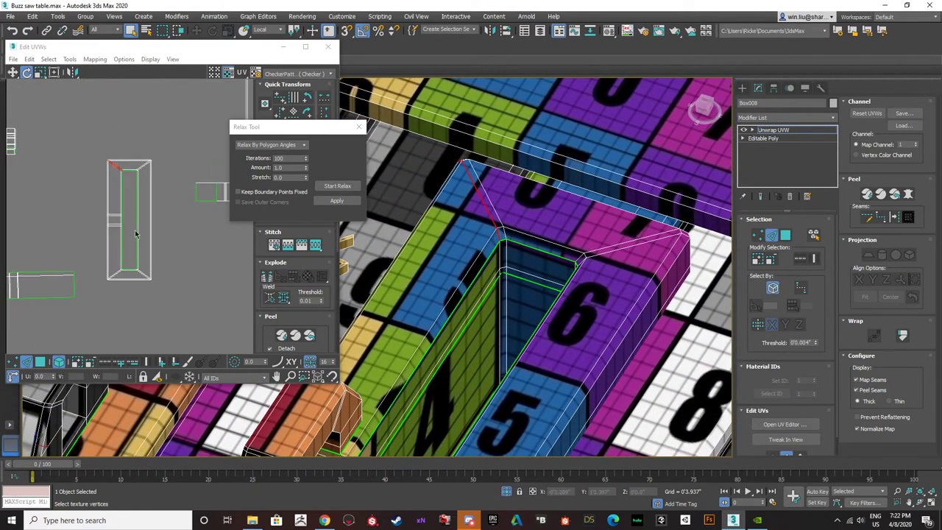
pyautogui.click(270, 278)
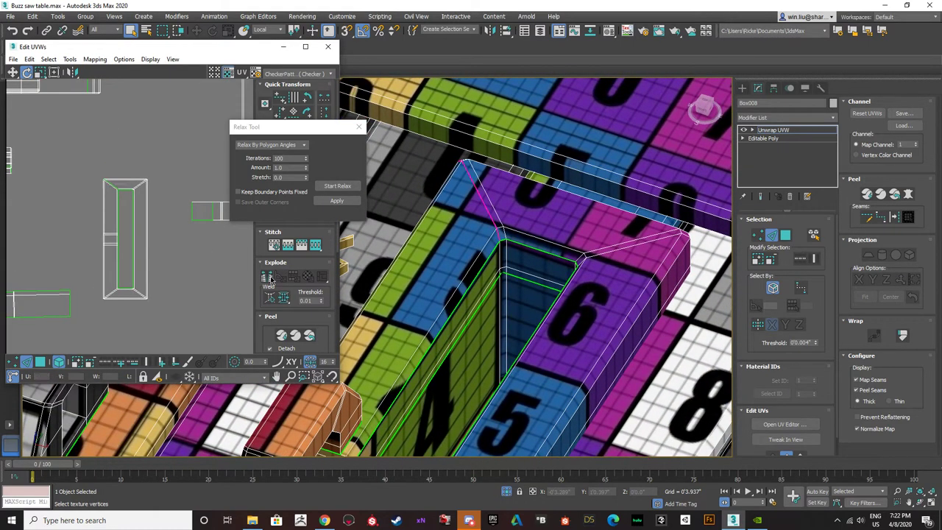
# - Select the whole rectangular frame shell and relax it by polygon angles with 100 iterations and amount 1.0
pyautogui.click(42, 363)
pyautogui.moveTo(155, 315); pyautogui.dragTo(81, 140)
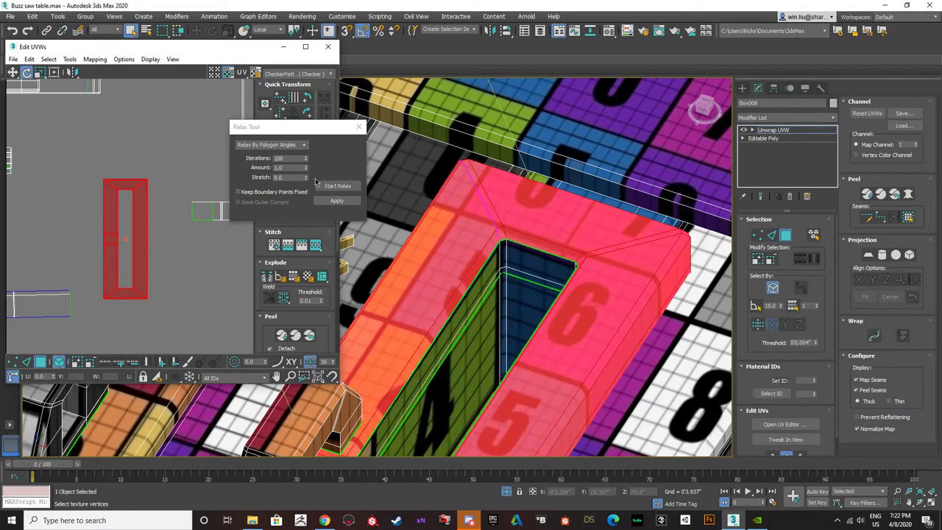
pyautogui.click(322, 186)
pyautogui.click(322, 188)
# - Break the frame shell along the second corner's seam at the same end, from the opening's edge down to the outer base
pyautogui.scroll(-5, 478, 250)
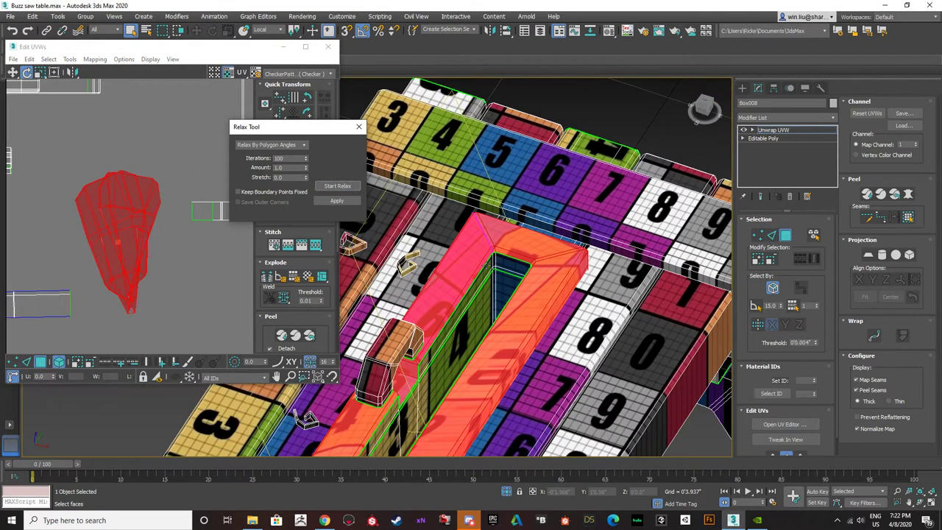
pyautogui.keyDown('alt'); pyautogui.moveTo(479, 250); pyautogui.dragTo(435, 224, button='middle'); pyautogui.keyUp('alt')
pyautogui.moveTo(489, 293); pyautogui.dragTo(450, 231, button='middle')
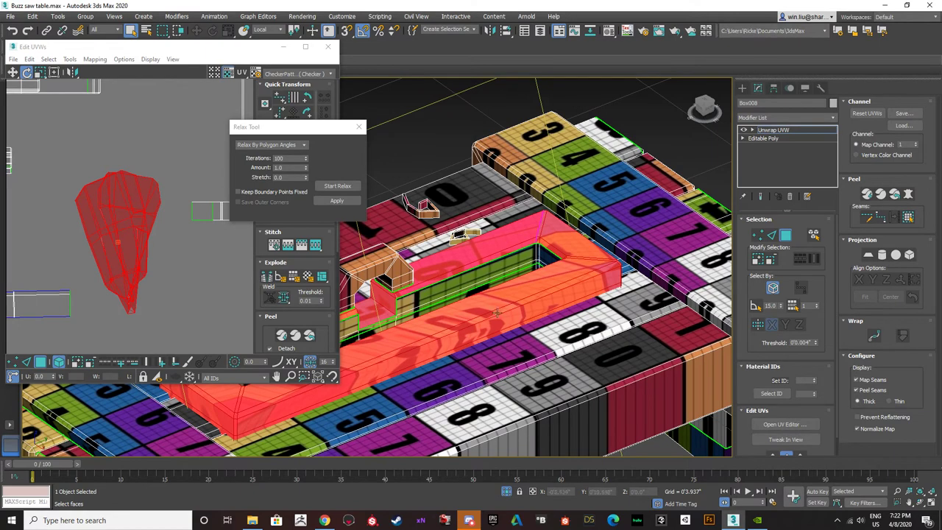
pyautogui.keyDown('alt'); pyautogui.moveTo(551, 290); pyautogui.dragTo(554, 331, button='middle'); pyautogui.keyUp('alt')
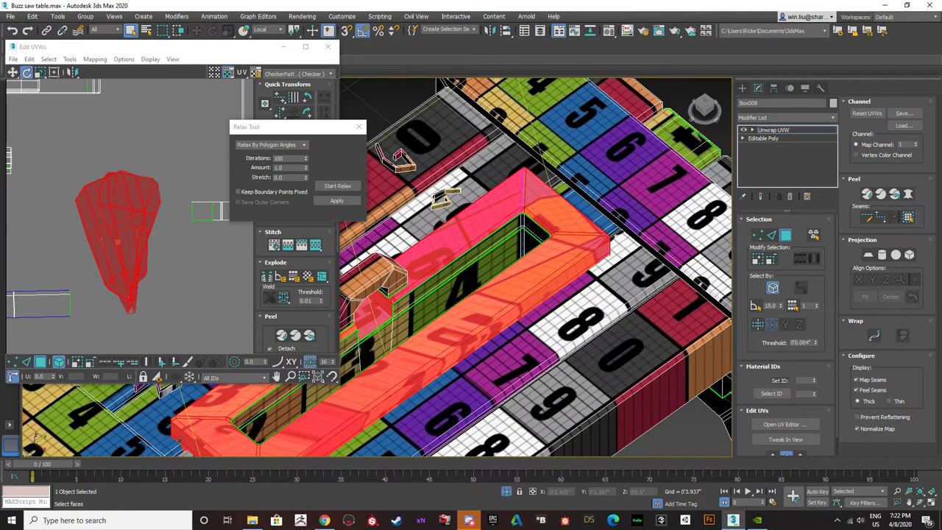
pyautogui.moveTo(643, 275); pyautogui.dragTo(688, 263, button='middle')
pyautogui.click(772, 234)
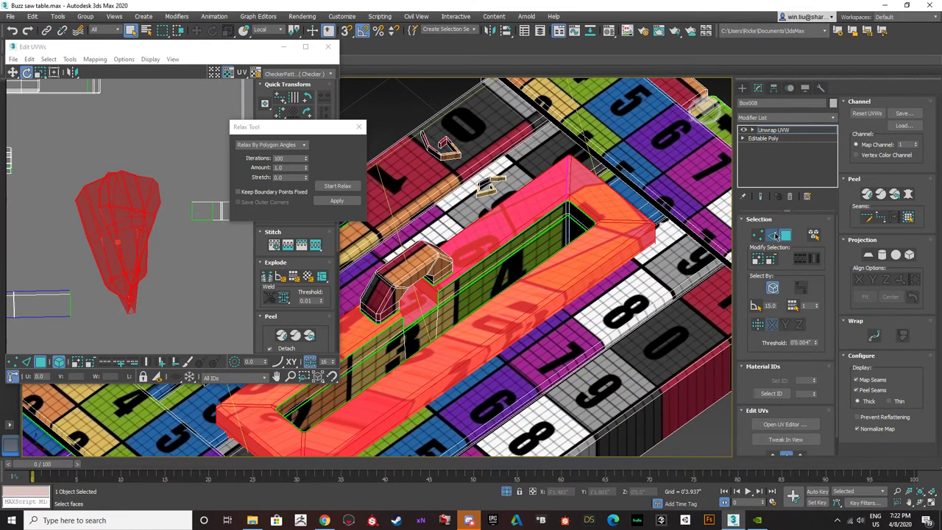
pyautogui.scroll(3, 642, 230)
pyautogui.click(638, 224)
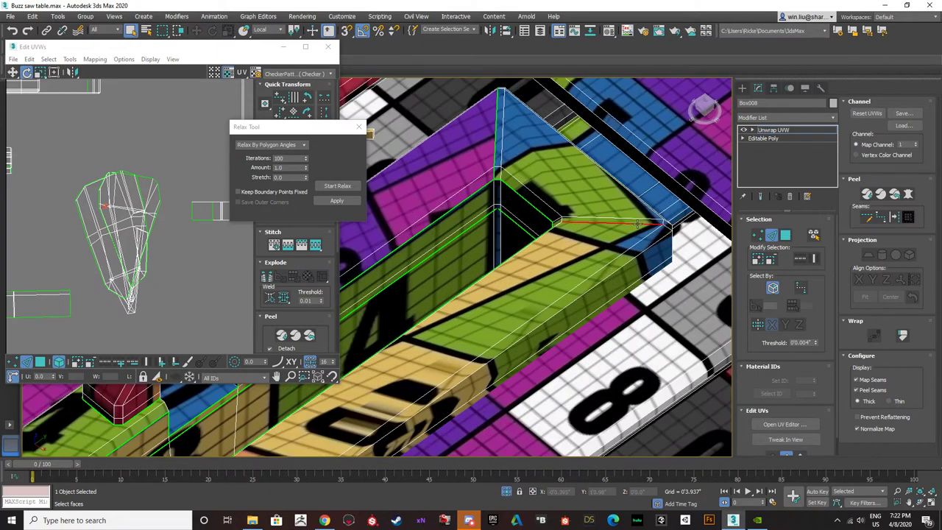
pyautogui.scroll(-3, 638, 229)
pyautogui.scroll(-4, 99, 257)
pyautogui.scroll(1, 94, 269)
pyautogui.scroll(5, 658, 225)
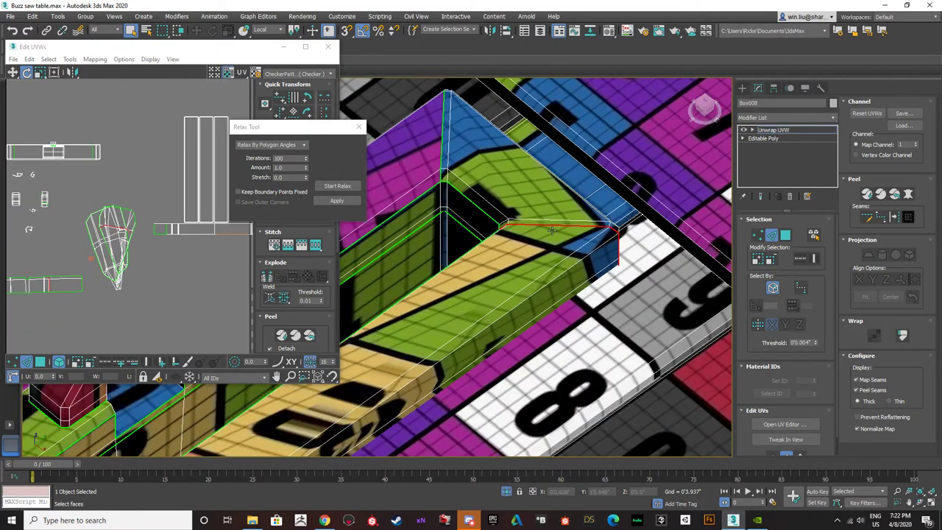
pyautogui.keyDown('alt'); pyautogui.moveTo(496, 236); pyautogui.dragTo(558, 261, button='middle'); pyautogui.keyUp('alt')
pyautogui.scroll(-3, 483, 259)
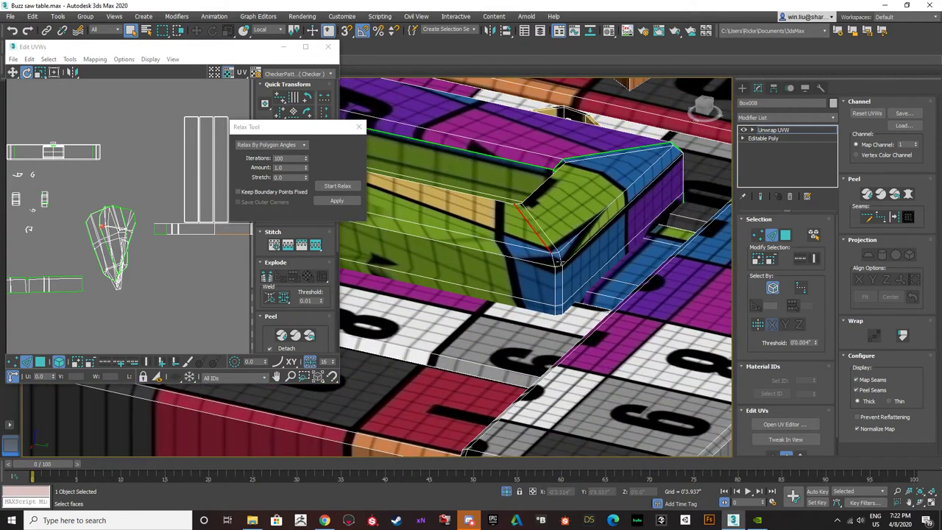
pyautogui.scroll(2, 556, 259)
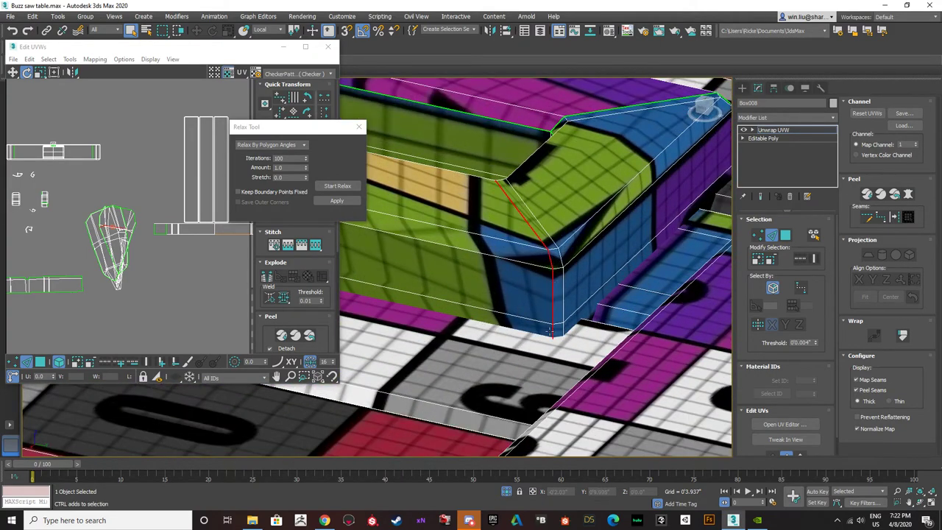
pyautogui.keyDown('alt'); pyautogui.moveTo(550, 332); pyautogui.dragTo(530, 336, button='middle'); pyautogui.keyUp('alt')
pyautogui.scroll(2, 531, 310)
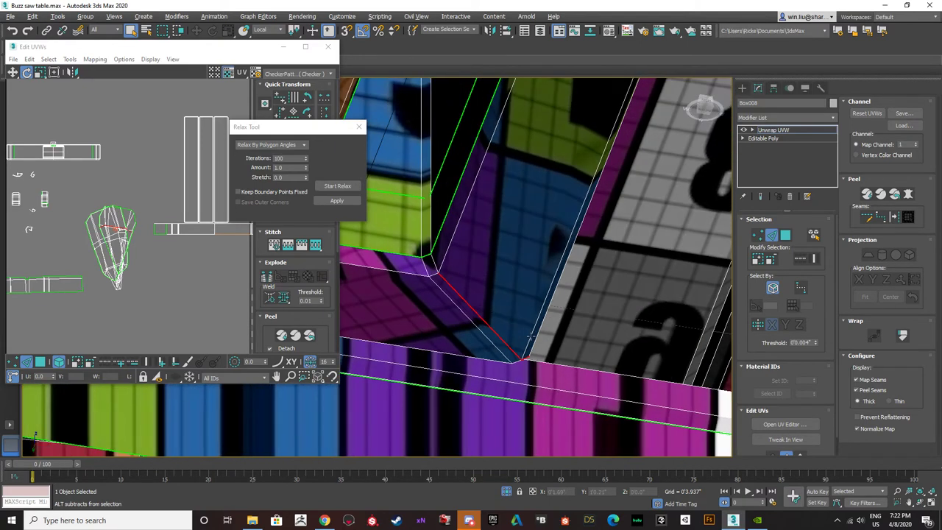
pyautogui.click(267, 279)
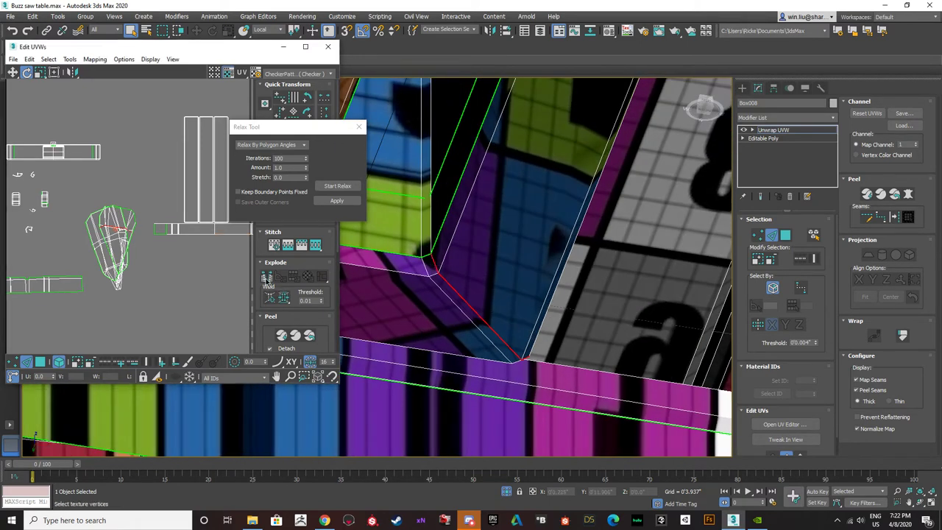
# - Select the whole frame shell, undo its unwanted transform, and move the shell down into empty UV space
pyautogui.click(42, 363)
pyautogui.click(129, 253)
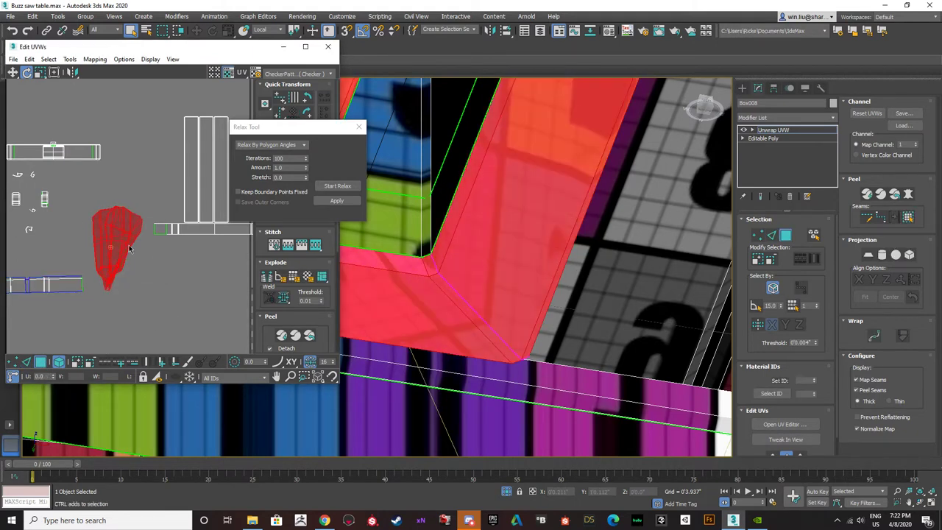
pyautogui.hotkey('ctrl', 'z')
pyautogui.click(14, 72)
pyautogui.click(145, 264)
pyautogui.moveTo(129, 249); pyautogui.dragTo(165, 291)
# - Examine the newly cut corner in wireframe, selecting the small bevel face beside the opening to locate it in the UVs
pyautogui.scroll(-4, 431, 274)
pyautogui.keyDown('alt'); pyautogui.moveTo(431, 287); pyautogui.dragTo(341, 189, button='middle'); pyautogui.keyUp('alt')
pyautogui.scroll(4, 500, 152)
pyautogui.scroll(-4, 519, 230)
pyautogui.scroll(-2, 342, 189)
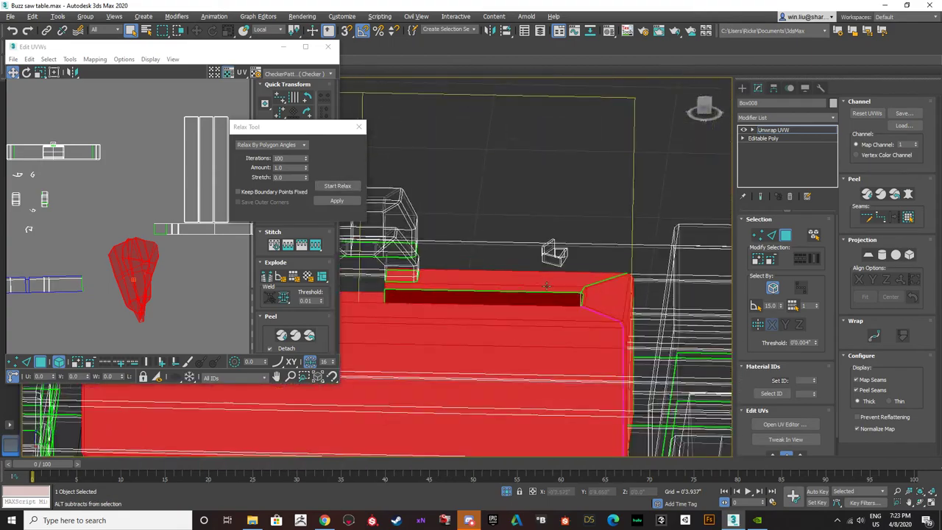
pyautogui.keyDown('alt'); pyautogui.moveTo(546, 285); pyautogui.dragTo(450, 337, button='middle'); pyautogui.keyUp('alt')
pyautogui.scroll(5, 450, 337)
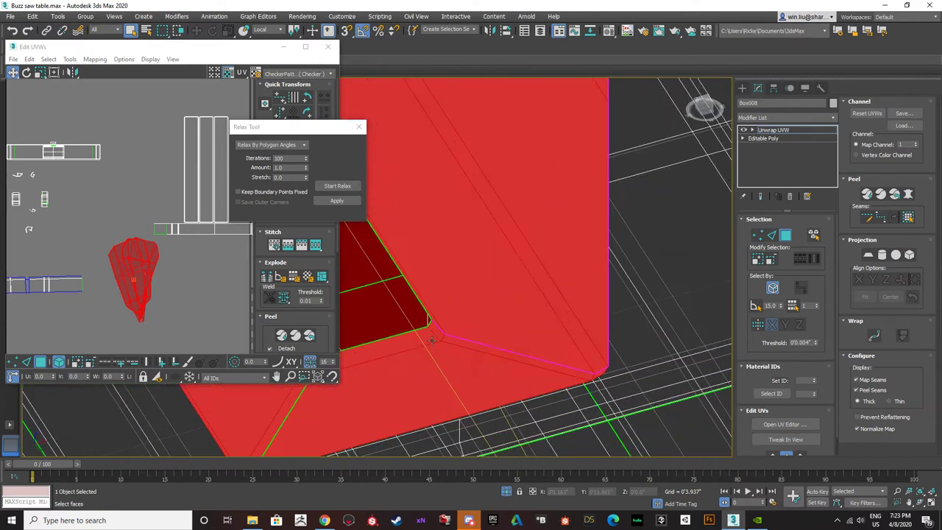
pyautogui.scroll(-4, 439, 314)
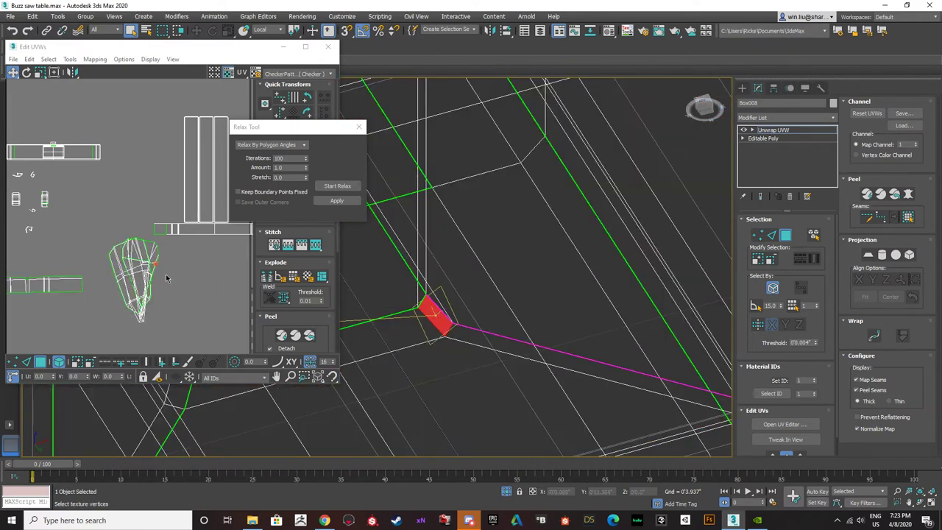
pyautogui.scroll(-5, 466, 319)
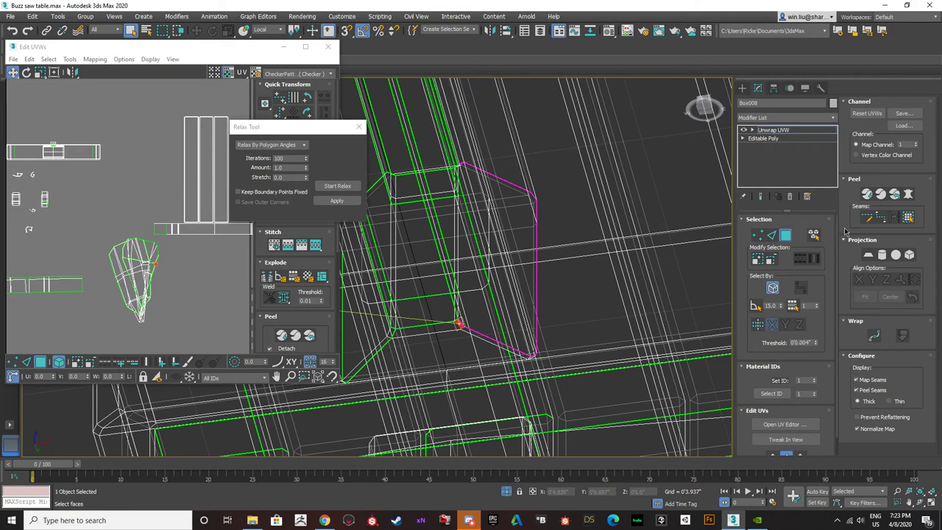
# - Break the corner seam edges at both corners of the frame's opposite end, excluding the edges on the inner-wall strip
pyautogui.click(771, 234)
pyautogui.press('F3')
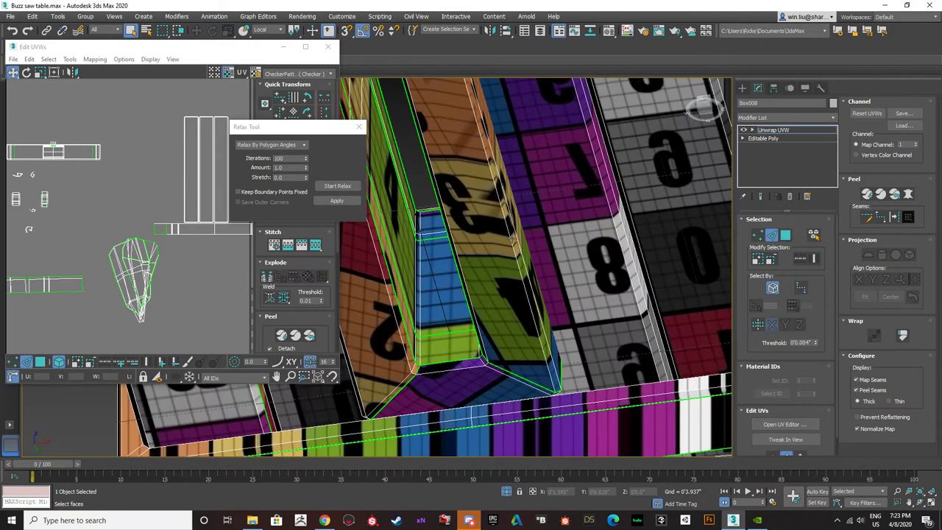
pyautogui.keyDown('alt'); pyautogui.moveTo(464, 208); pyautogui.dragTo(501, 274, button='middle'); pyautogui.keyUp('alt')
pyautogui.scroll(4, 477, 201)
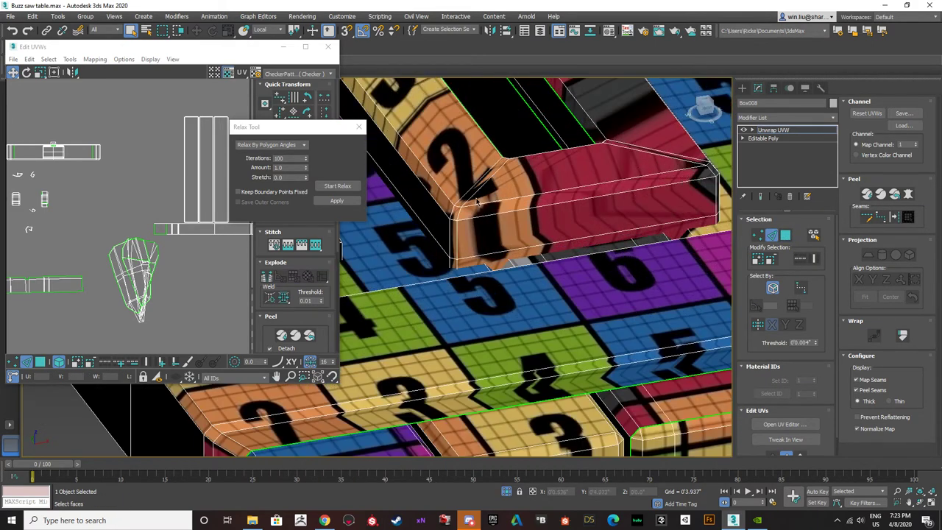
pyautogui.click(475, 194)
pyautogui.keyDown('alt'); pyautogui.moveTo(475, 194); pyautogui.dragTo(664, 173, button='middle'); pyautogui.keyUp('alt')
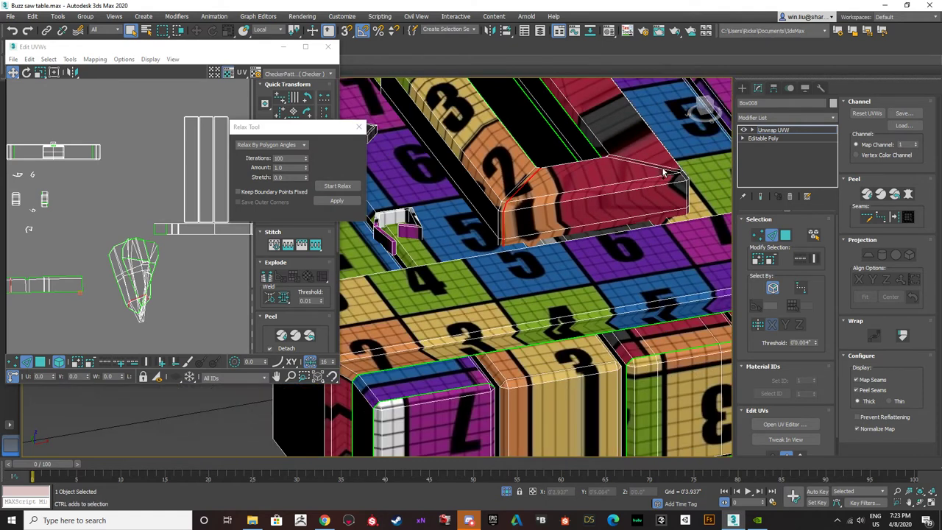
pyautogui.moveTo(86, 290); pyautogui.dragTo(212, 263, button='middle')
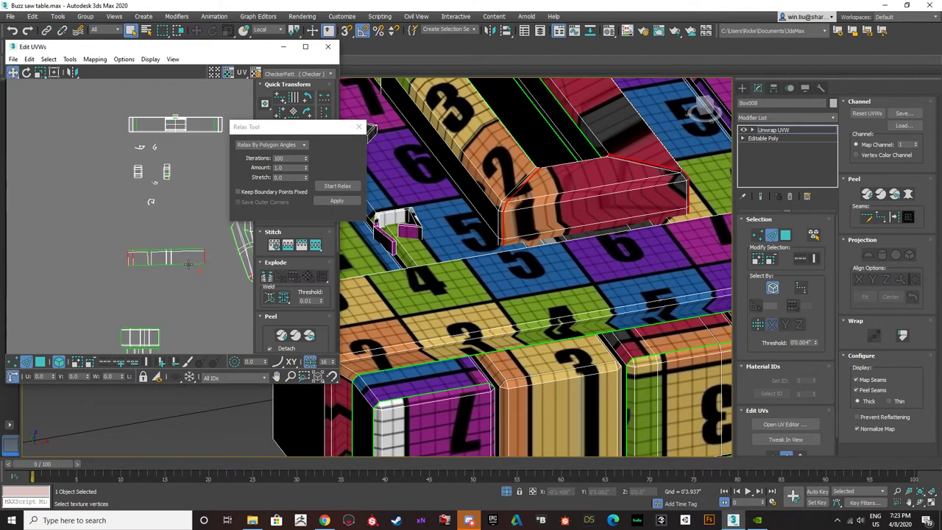
pyautogui.scroll(2, 213, 264)
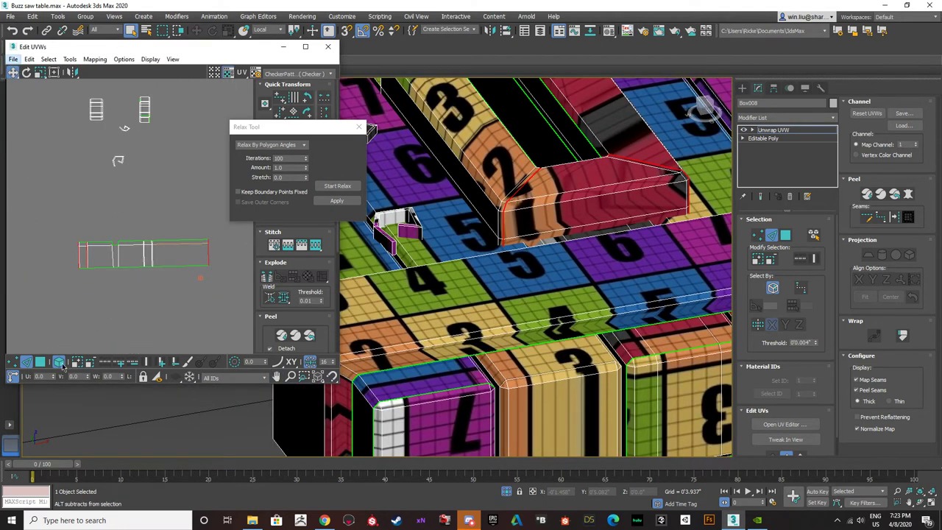
pyautogui.keyDown('alt'); pyautogui.moveTo(226, 291); pyautogui.dragTo(74, 233); pyautogui.keyUp('alt')
pyautogui.moveTo(577, 221); pyautogui.dragTo(502, 292, button='middle')
pyautogui.scroll(-3, 498, 305)
pyautogui.press('z')
pyautogui.middleClick(120, 274)
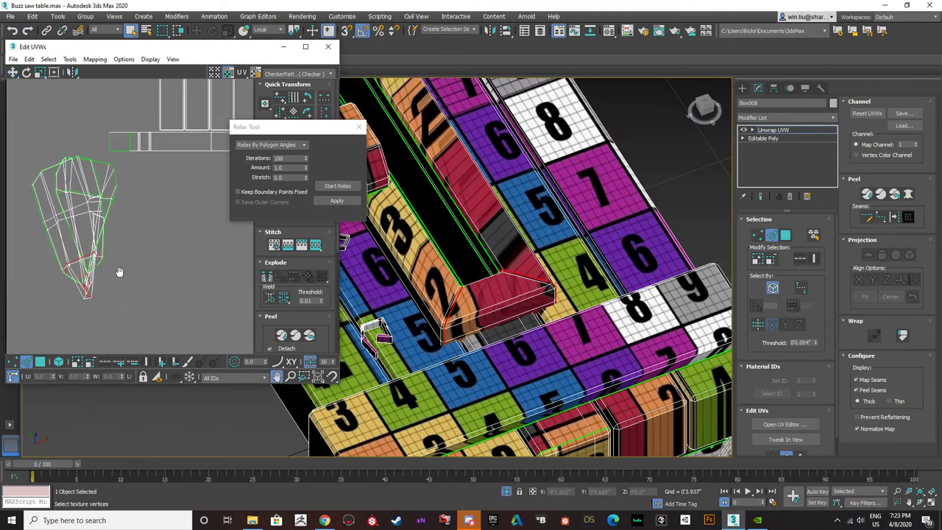
pyautogui.click(270, 277)
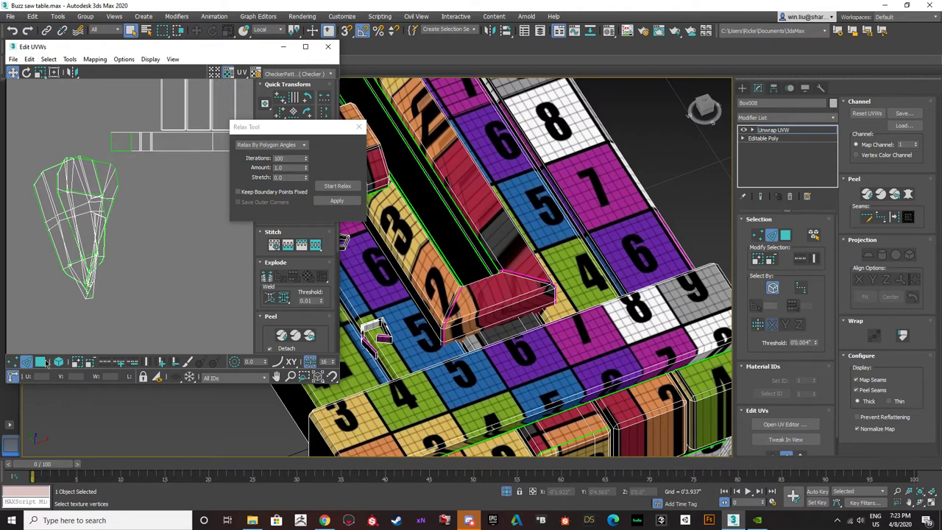
# - Enable element selection for faces and move the cut frame pieces apart so the long sides clear the end piece
pyautogui.click(58, 361)
pyautogui.click(81, 221)
pyautogui.moveTo(81, 221); pyautogui.dragTo(79, 150)
# - Relax the frame's end-piece shell and the separate long-side shell by polygon angles
pyautogui.click(92, 277)
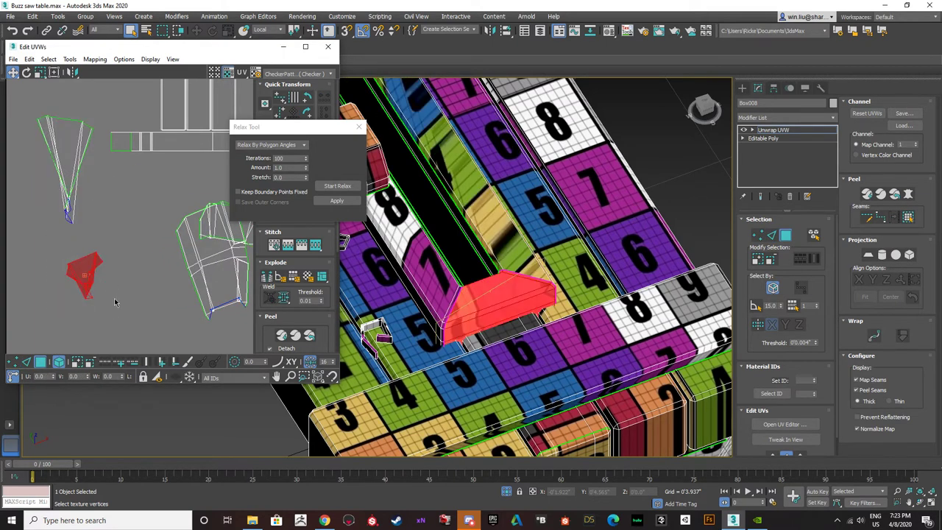
pyautogui.click(337, 186)
pyautogui.click(70, 169)
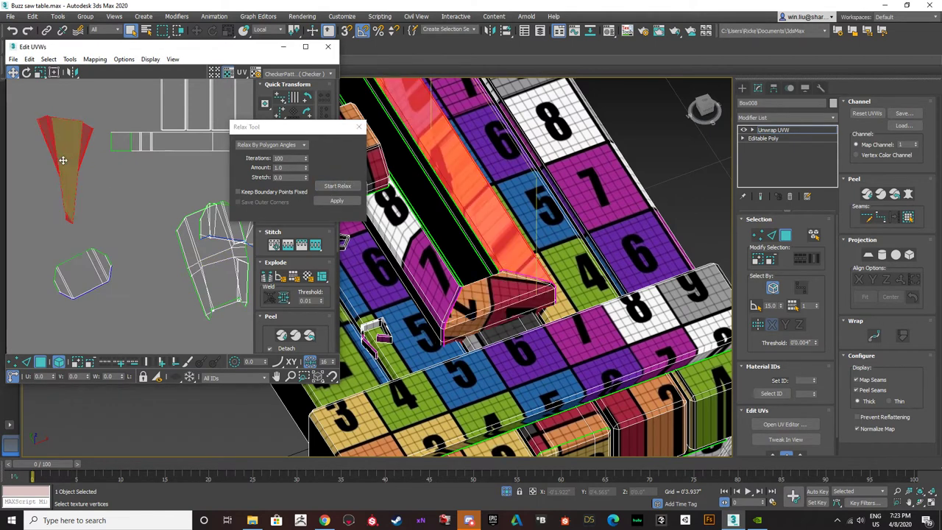
pyautogui.click(356, 190)
# - Move the remaining frame shell, which joins a long side and an end piece, clear of its neighbours and relax it
pyautogui.moveTo(192, 257); pyautogui.dragTo(168, 255, button='middle')
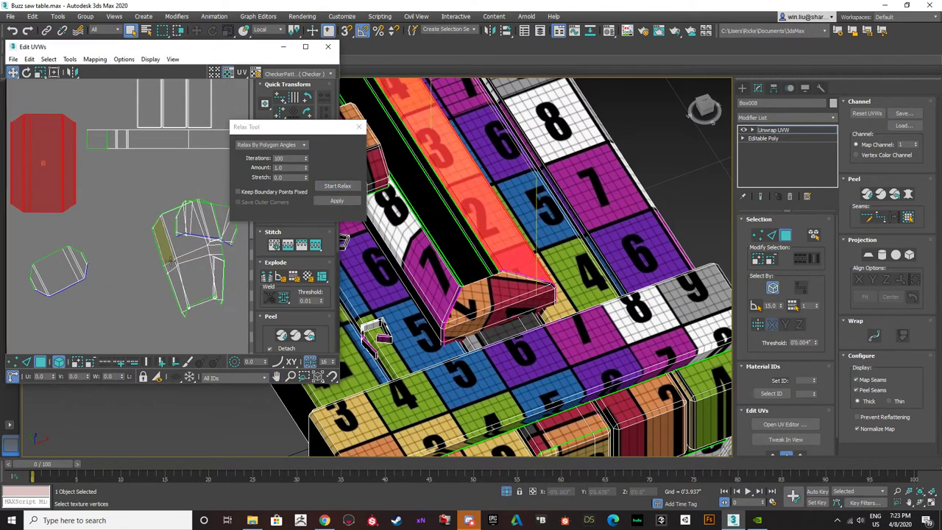
pyautogui.moveTo(218, 210); pyautogui.dragTo(187, 227)
pyautogui.click(338, 186)
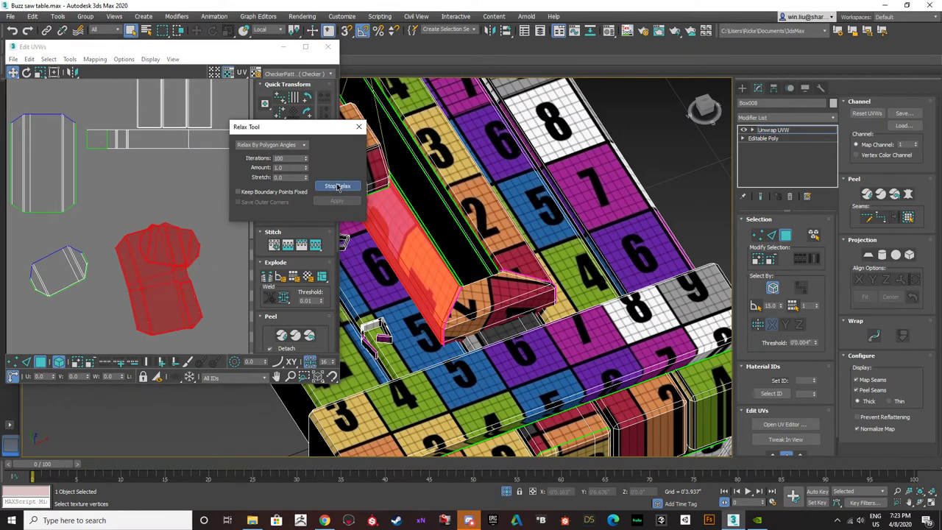
pyautogui.click(338, 186)
# - Examine the overlapping faces where the end piece still joins the long side in the last relaxed frame shell
pyautogui.click(174, 194)
pyautogui.click(189, 242)
pyautogui.click(209, 211)
pyautogui.scroll(7, 190, 270)
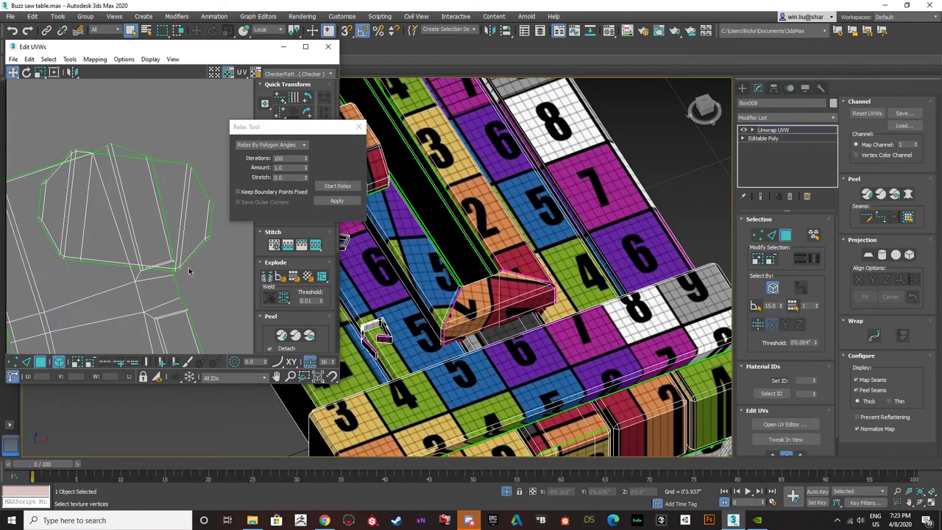
pyautogui.scroll(-2, 164, 275)
pyautogui.click(169, 265)
pyautogui.scroll(-8, 173, 263)
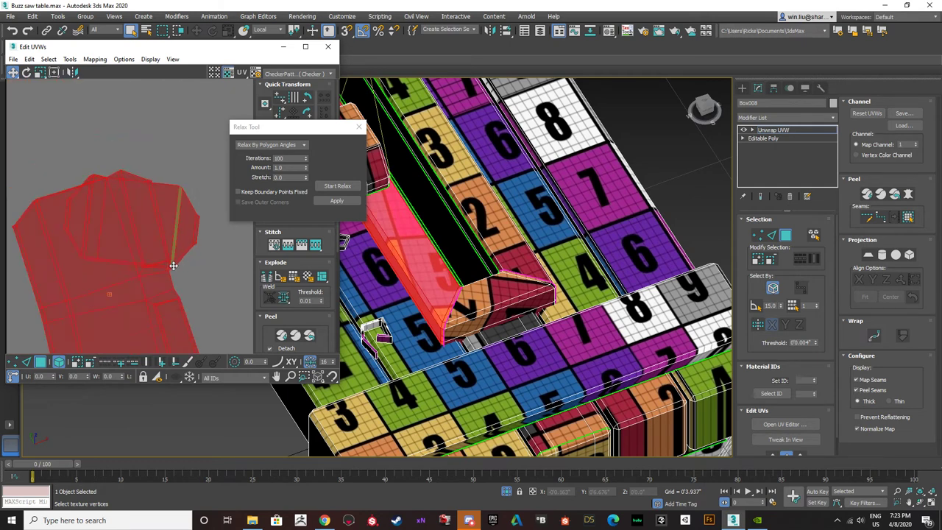
# - Try moving the corner vertex where the end piece overlaps the joined long side, and undo the move
pyautogui.click(26, 361)
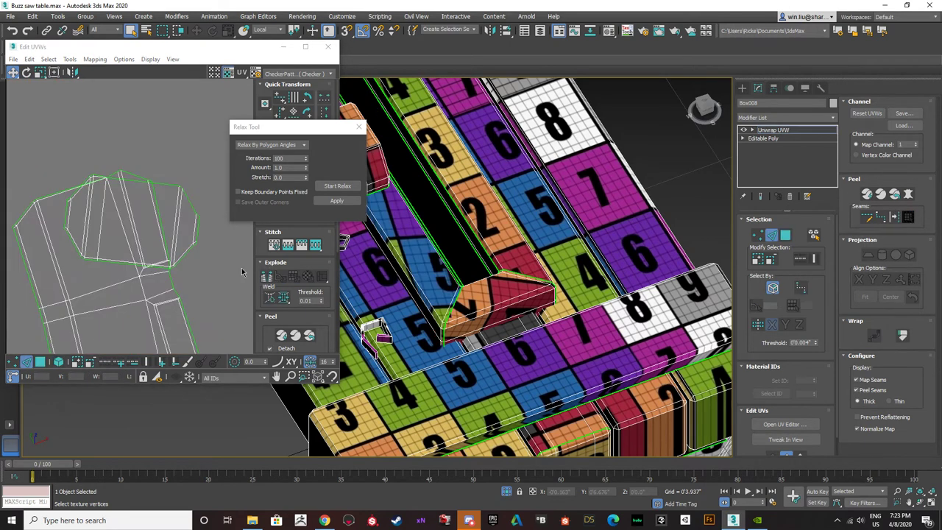
pyautogui.scroll(8, 151, 262)
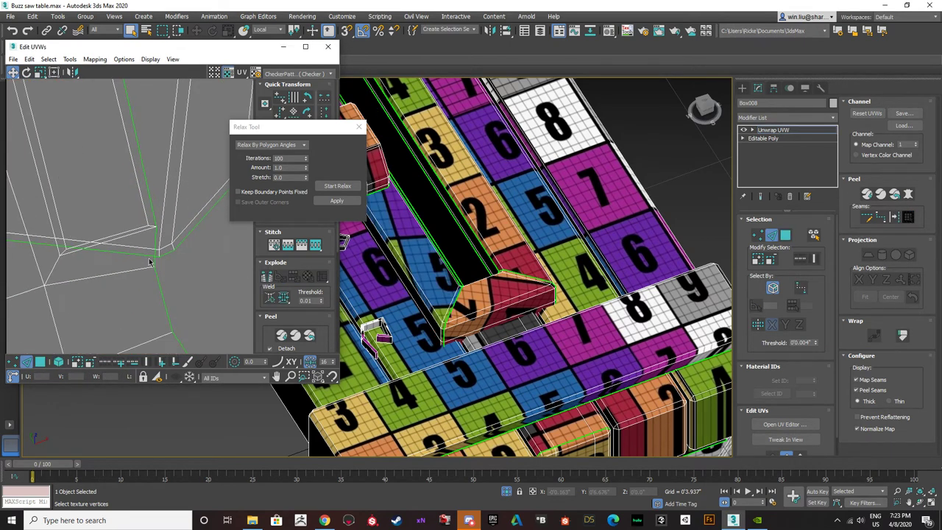
pyautogui.scroll(-5, 150, 262)
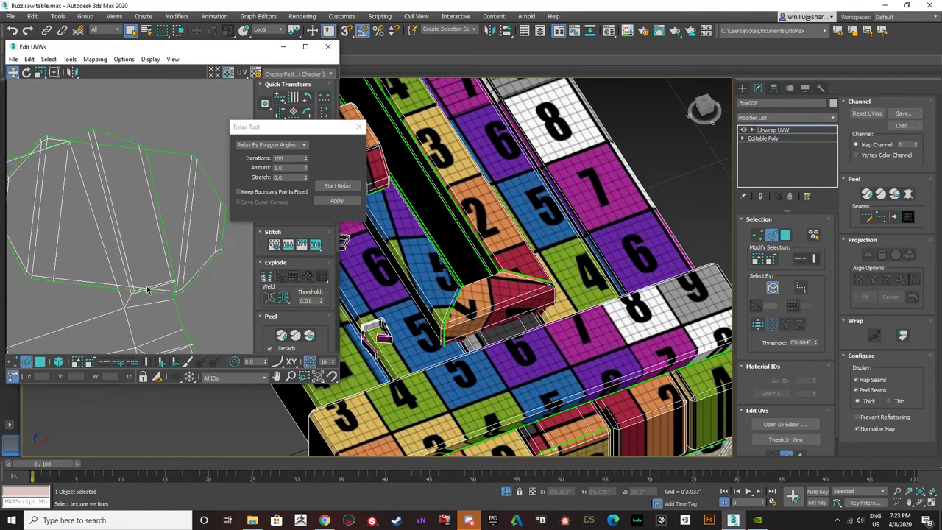
pyautogui.scroll(8, 90, 151)
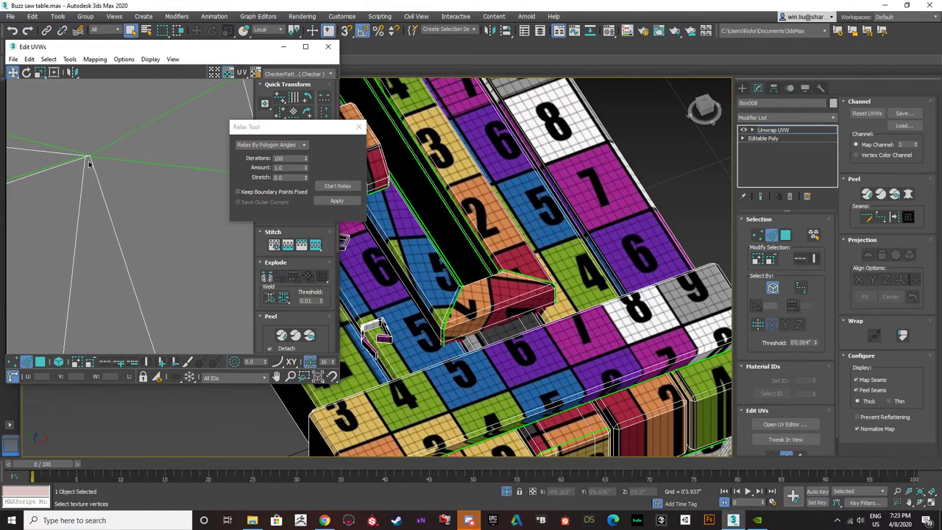
pyautogui.scroll(2, 91, 154)
pyautogui.click(12, 361)
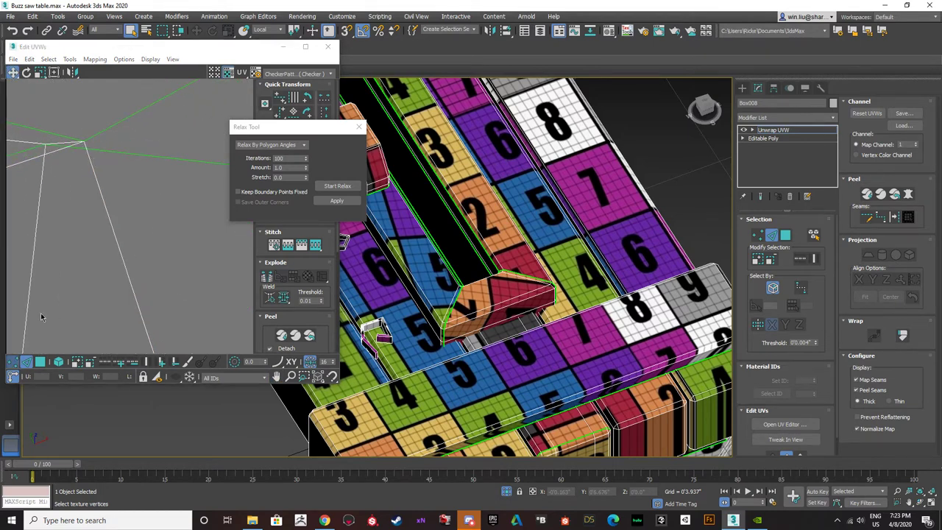
pyautogui.moveTo(86, 141); pyautogui.dragTo(97, 94)
pyautogui.hotkey('ctrl', 'z')
pyautogui.hotkey('ctrl', 'z')
# - Try breaking the overlap's corner vertex, check whether the shell selects as separate elements, and undo the break
pyautogui.moveTo(58, 150); pyautogui.dragTo(159, 148, button='middle')
pyautogui.scroll(-6, 140, 176)
pyautogui.scroll(3, 161, 142)
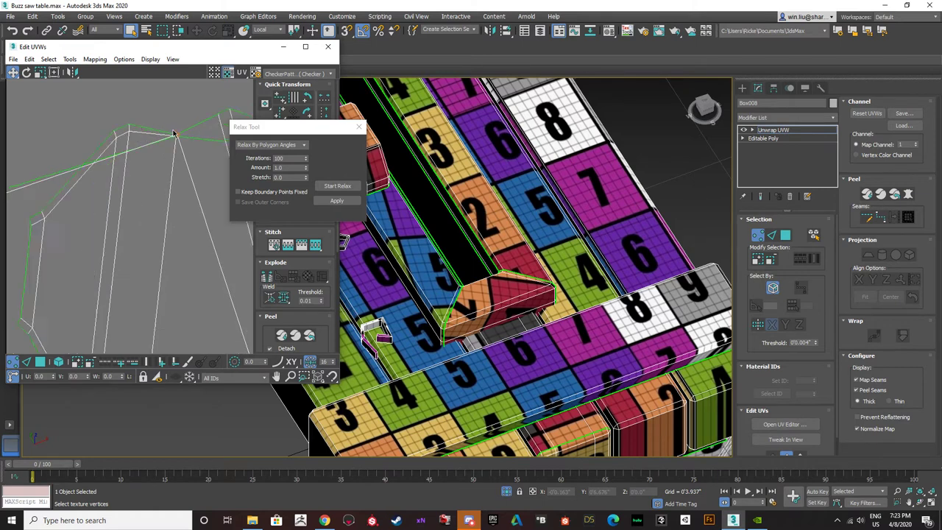
pyautogui.click(267, 278)
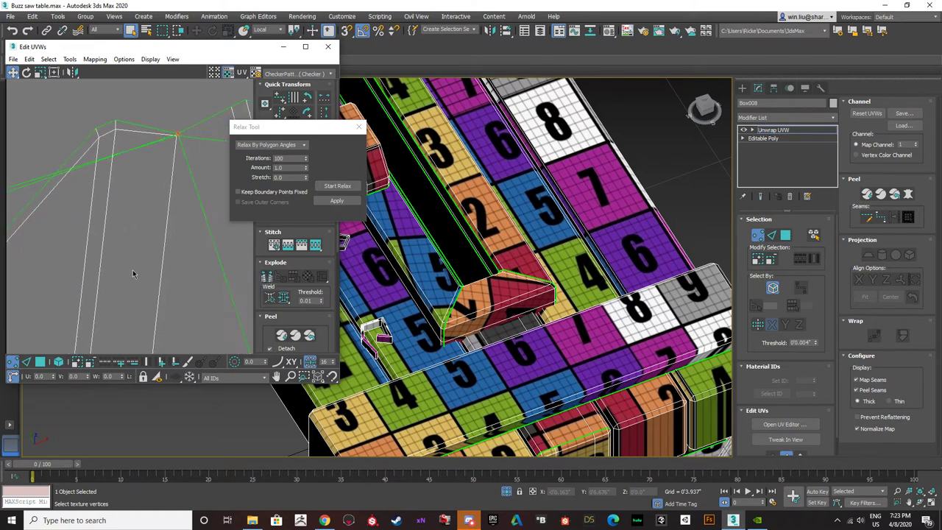
pyautogui.click(57, 361)
pyautogui.click(123, 114)
pyautogui.click(115, 145)
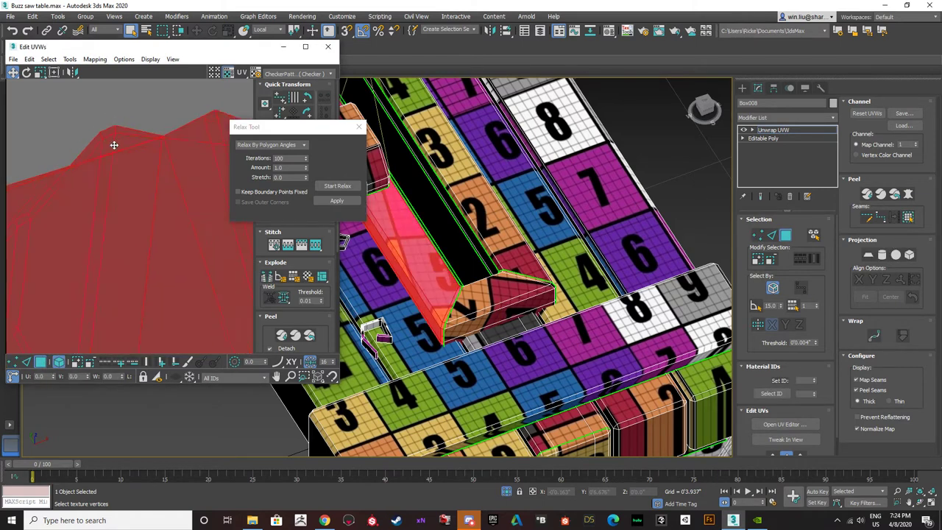
pyautogui.scroll(-2, 118, 149)
pyautogui.click(133, 110)
pyautogui.click(133, 116)
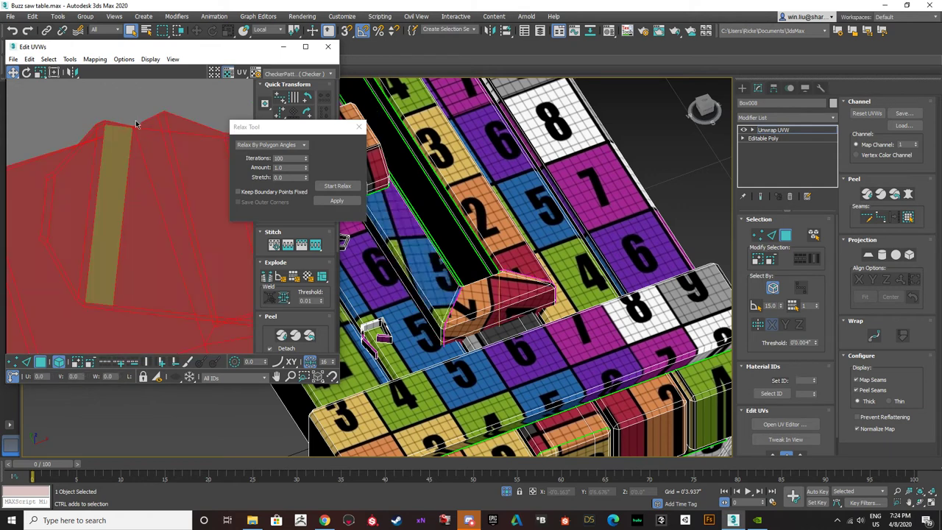
pyautogui.hotkey('ctrl', 'z')
pyautogui.hotkey('ctrl', 'z')
pyautogui.hotkey('ctrl', 'z')
pyautogui.hotkey('ctrl', 'z')
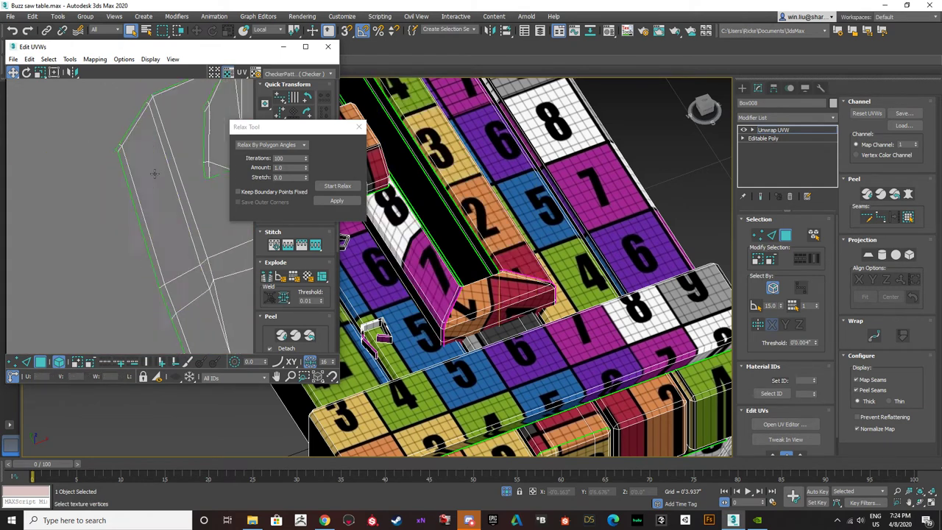
# - Relax the joined long-side and end-piece shell again by polygon angles and check it on the model
pyautogui.click(154, 173)
pyautogui.scroll(-3, 174, 189)
pyautogui.click(336, 186)
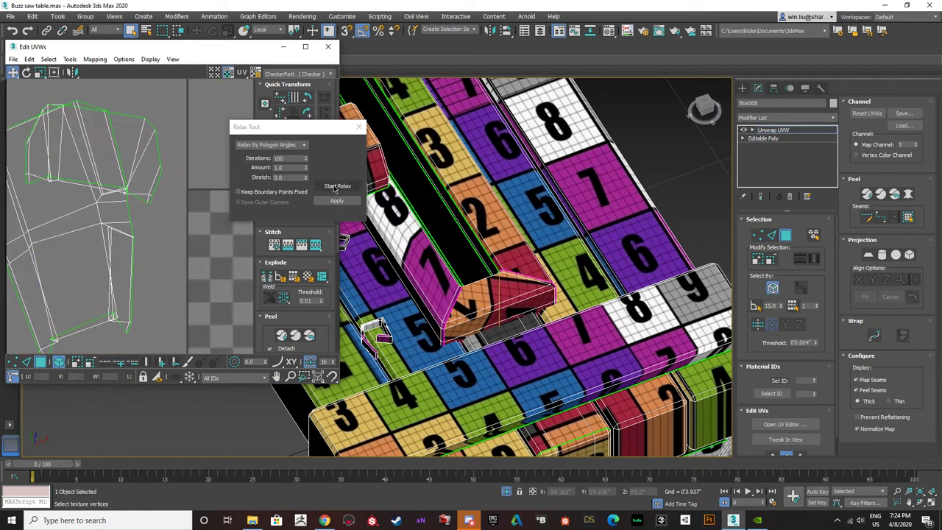
pyautogui.click(133, 271)
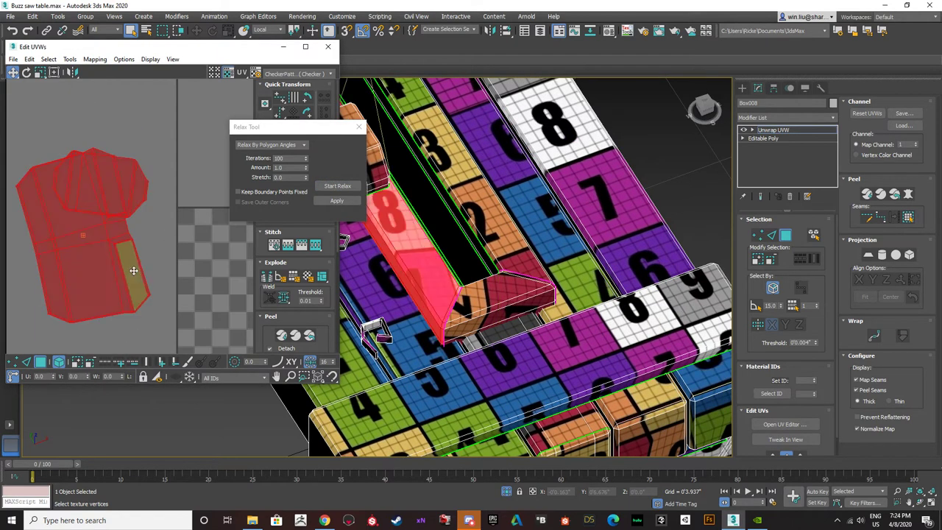
pyautogui.scroll(-4, 397, 262)
pyautogui.keyDown('alt'); pyautogui.moveTo(398, 261); pyautogui.dragTo(472, 242, button='middle'); pyautogui.keyUp('alt')
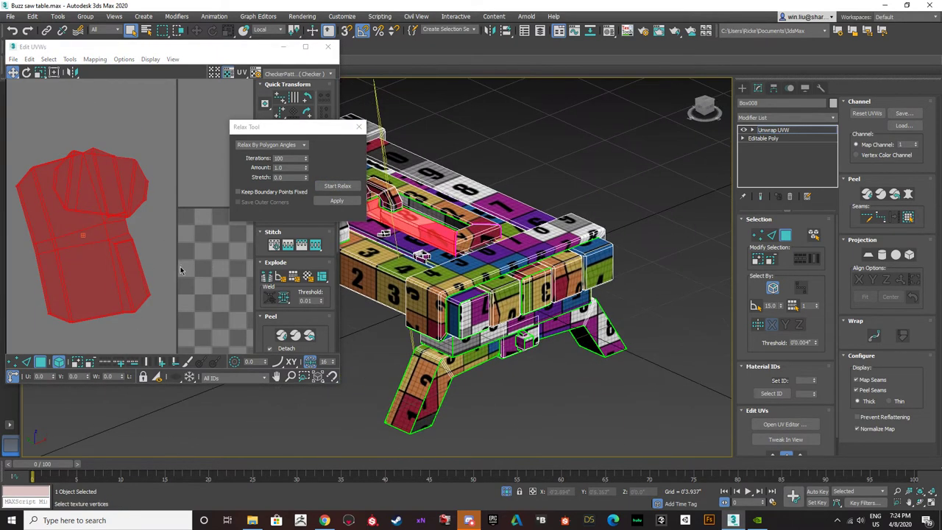
# - Stitch the small loose end-piece shell to the end edge of the straight long-side shell
pyautogui.scroll(-3, 177, 265)
pyautogui.click(108, 251)
pyautogui.moveTo(76, 205); pyautogui.dragTo(122, 233, button='middle')
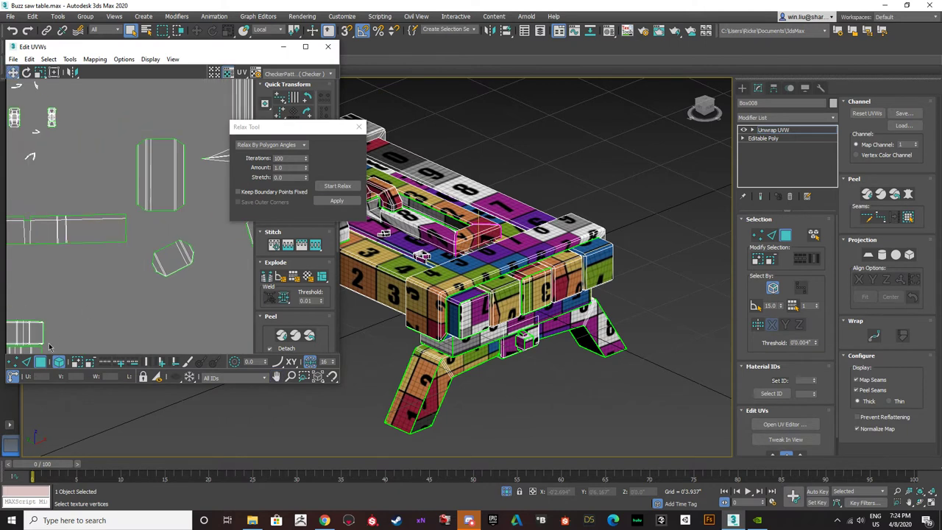
pyautogui.click(27, 362)
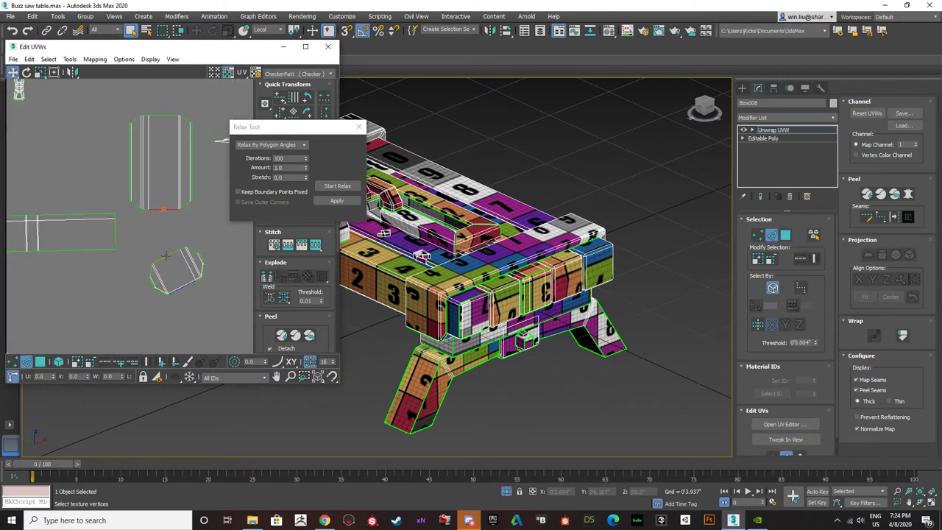
pyautogui.moveTo(165, 256); pyautogui.dragTo(140, 289, button='middle')
pyautogui.click(311, 244)
pyautogui.scroll(-3, 140, 289)
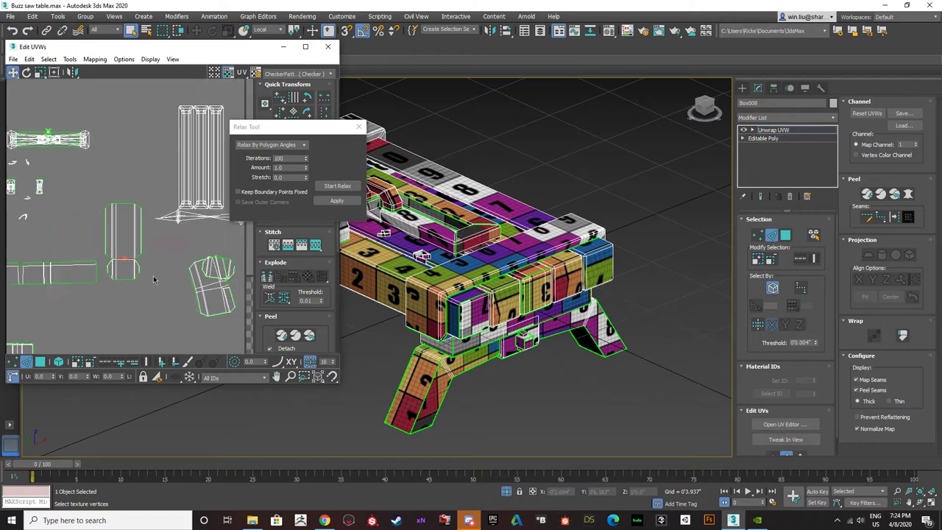
# - Select only the overlapping end piece's faces, leaving out the long side's corner faces, and move them clear of the long side
pyautogui.scroll(3, 154, 279)
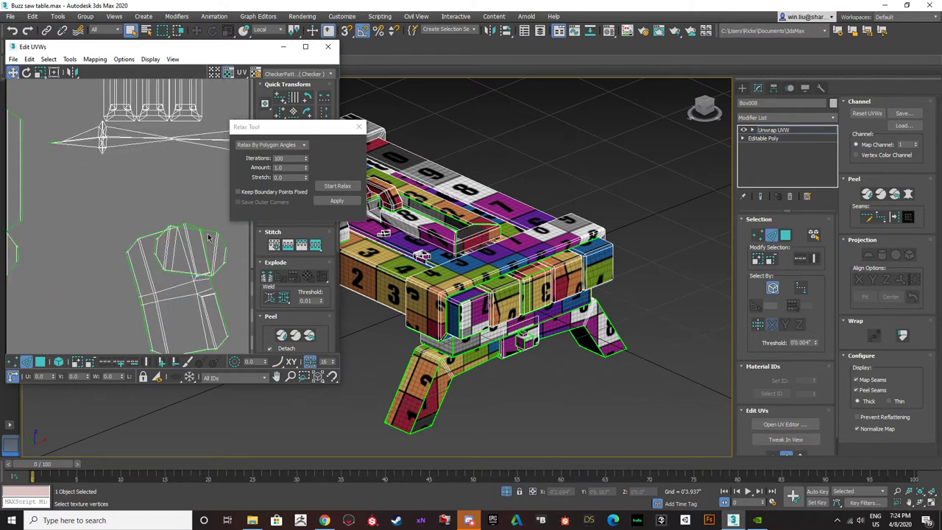
pyautogui.scroll(3, 209, 237)
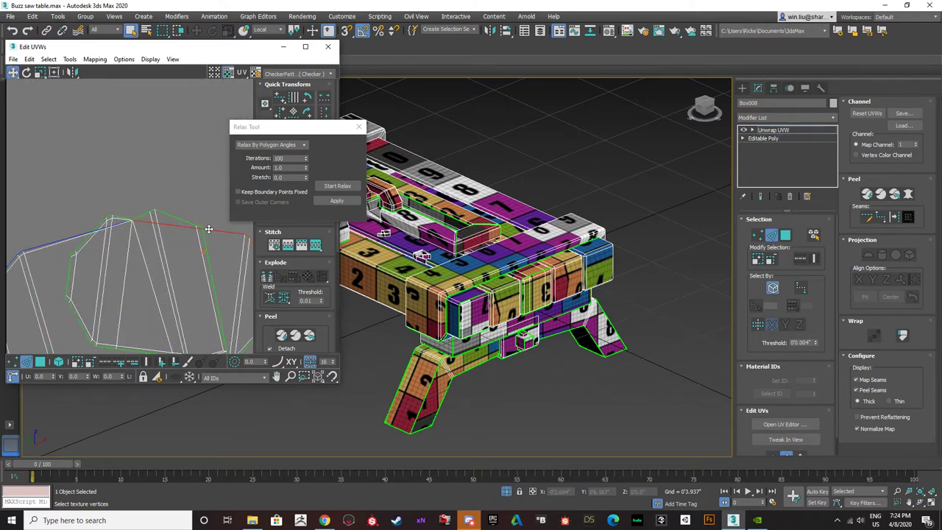
pyautogui.click(40, 362)
pyautogui.scroll(-2, 174, 297)
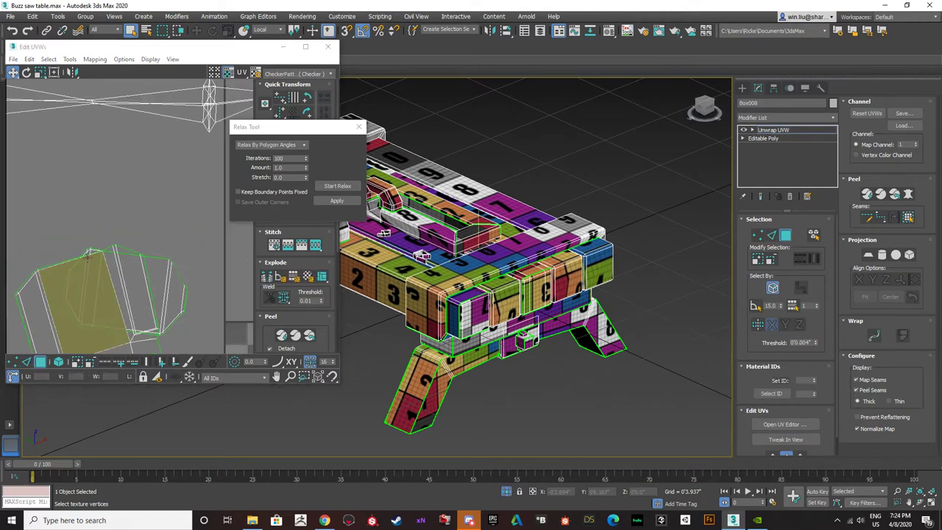
pyautogui.moveTo(75, 199); pyautogui.dragTo(60, 186)
pyautogui.keyDown('alt'); pyautogui.moveTo(56, 293); pyautogui.dragTo(57, 296); pyautogui.keyUp('alt')
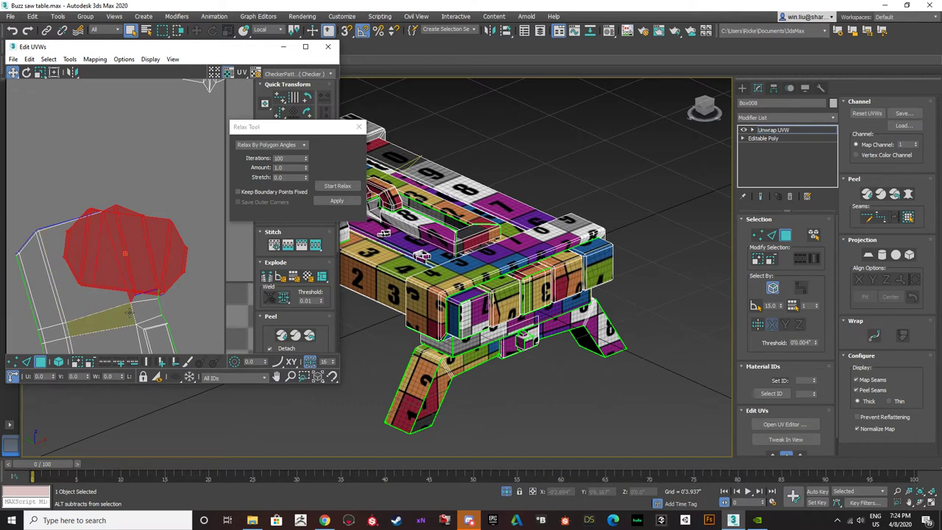
pyautogui.scroll(3, 139, 302)
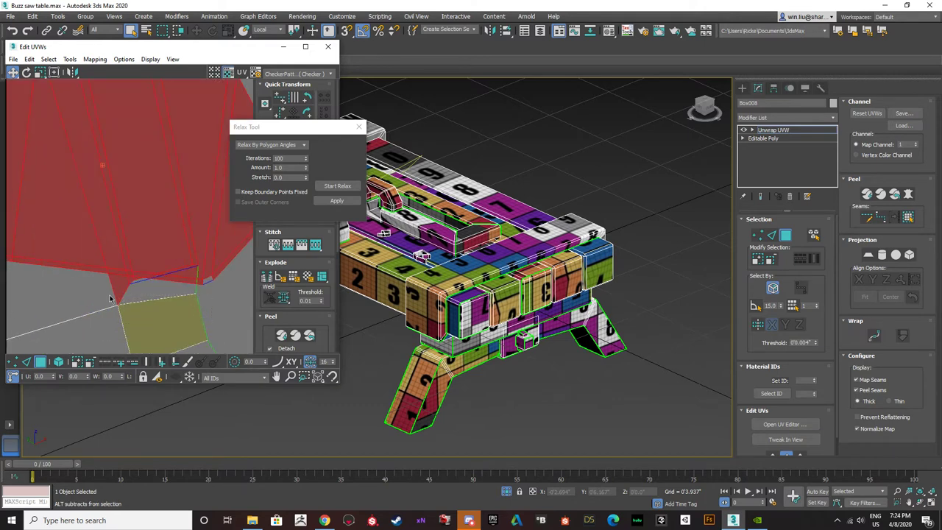
pyautogui.keyDown('alt'); pyautogui.click(120, 294); pyautogui.keyUp('alt')
pyautogui.scroll(2, 146, 285)
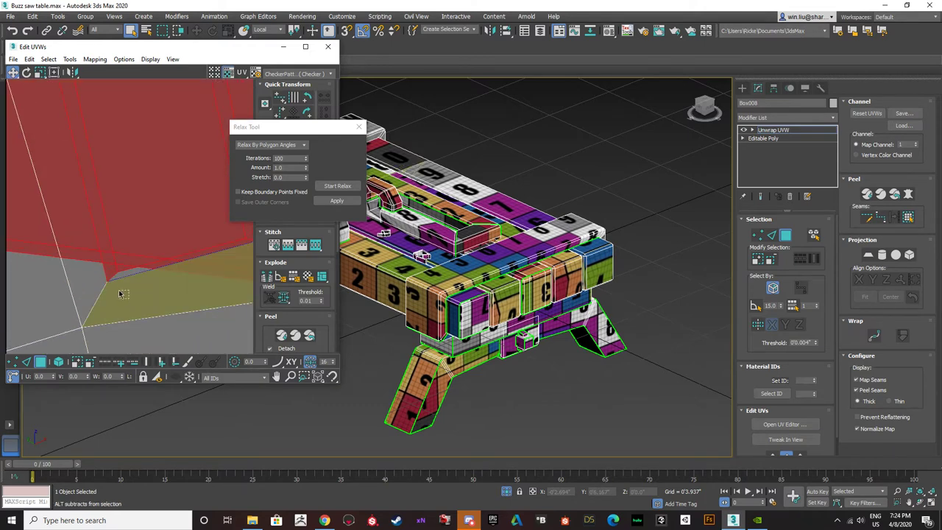
pyautogui.scroll(-4, 103, 280)
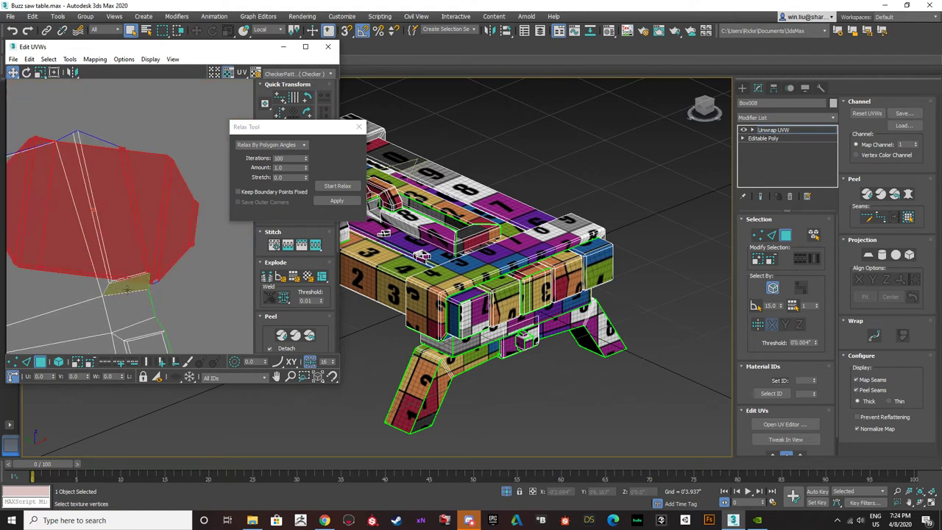
pyautogui.scroll(4, 114, 151)
pyautogui.scroll(-3, 144, 162)
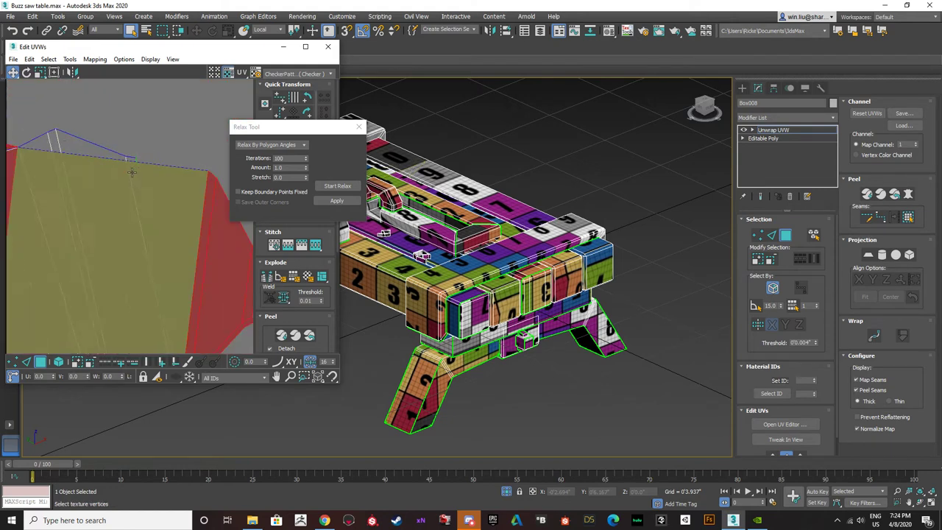
pyautogui.scroll(4, 125, 165)
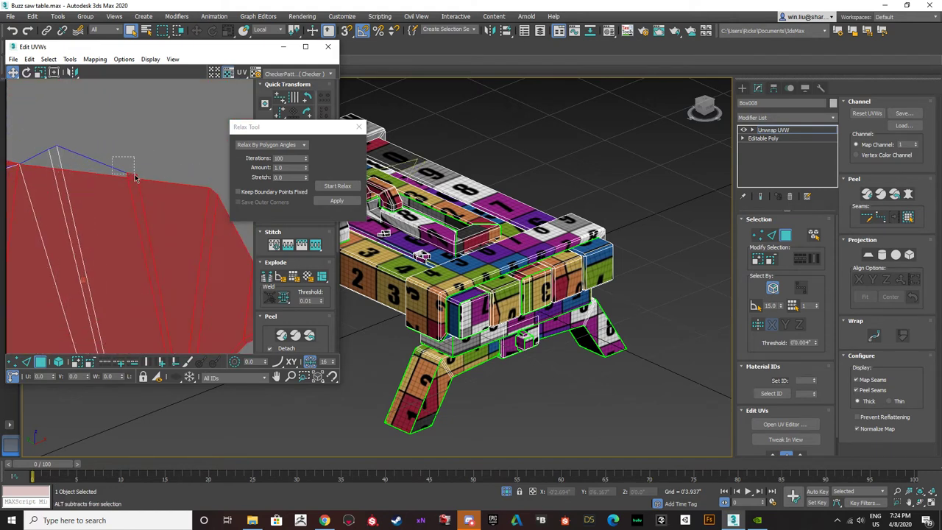
pyautogui.scroll(-3, 134, 179)
pyautogui.scroll(4, 135, 182)
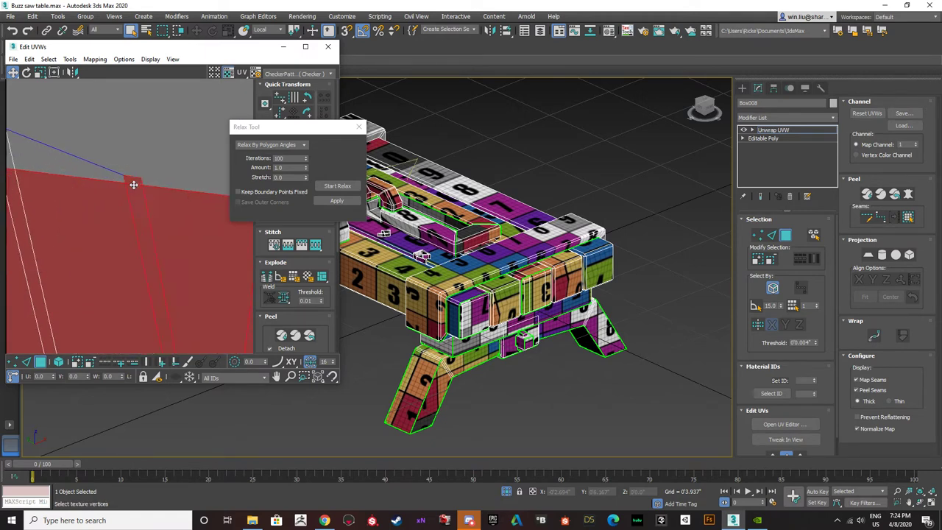
pyautogui.scroll(-4, 149, 180)
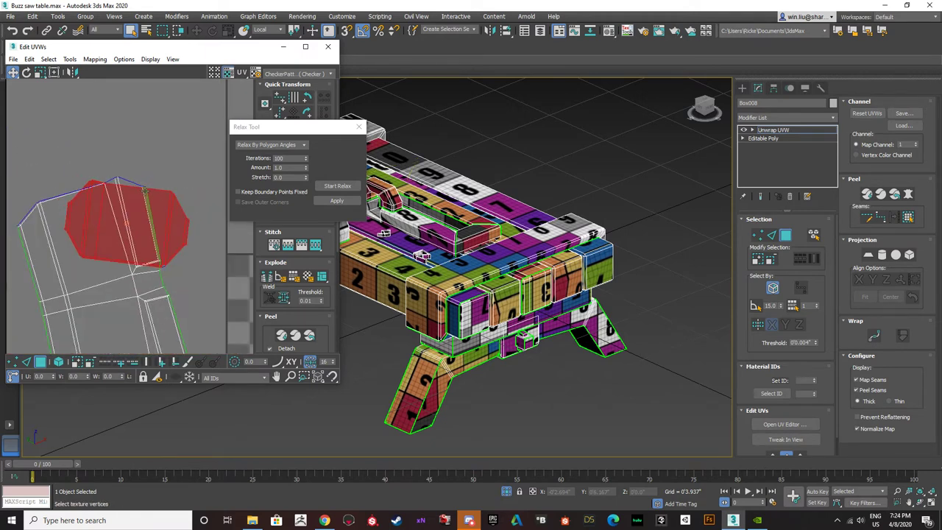
pyautogui.moveTo(142, 208); pyautogui.dragTo(273, 175)
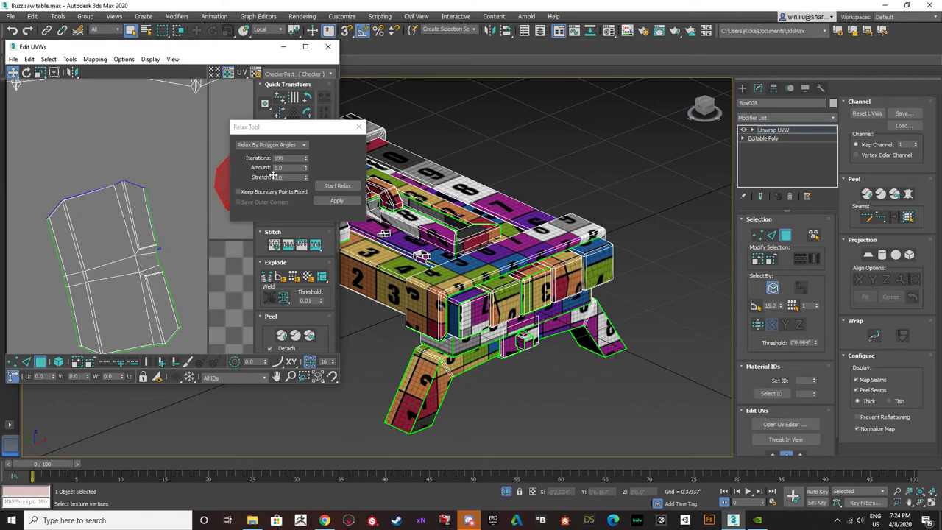
# - Select the remaining long-side shell as an element and relax it by polygon angles
pyautogui.scroll(2, 158, 253)
pyautogui.click(59, 361)
pyautogui.click(110, 317)
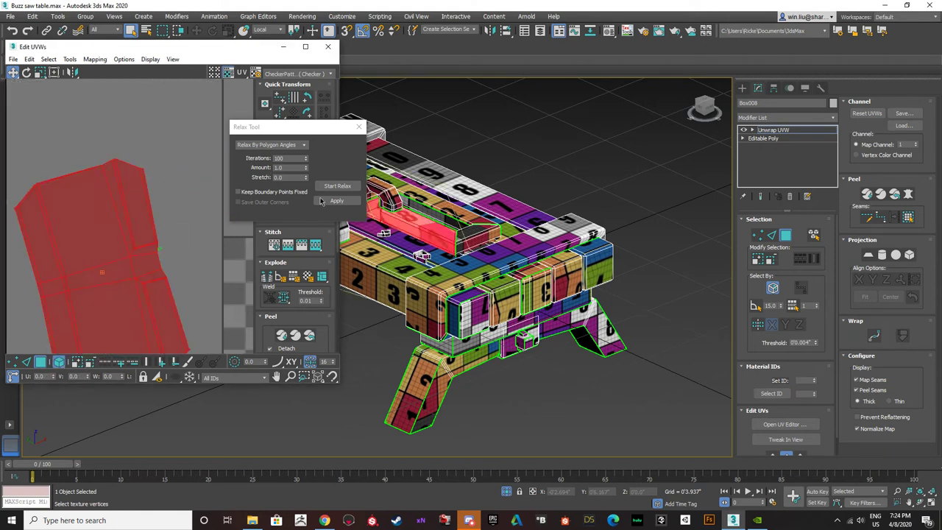
pyautogui.click(337, 185)
pyautogui.click(337, 186)
# - Stitch the leftover sliver beside the long side to the separated end piece
pyautogui.click(160, 249)
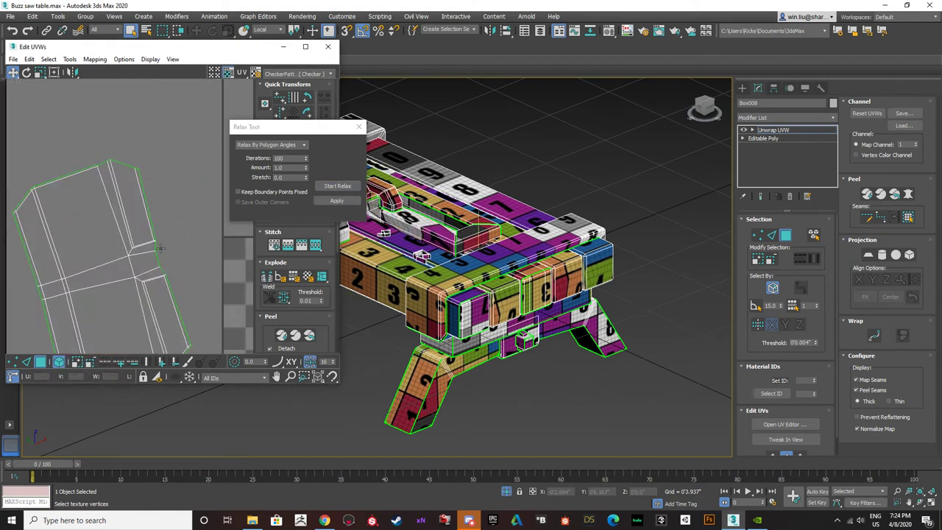
pyautogui.scroll(-5, 169, 263)
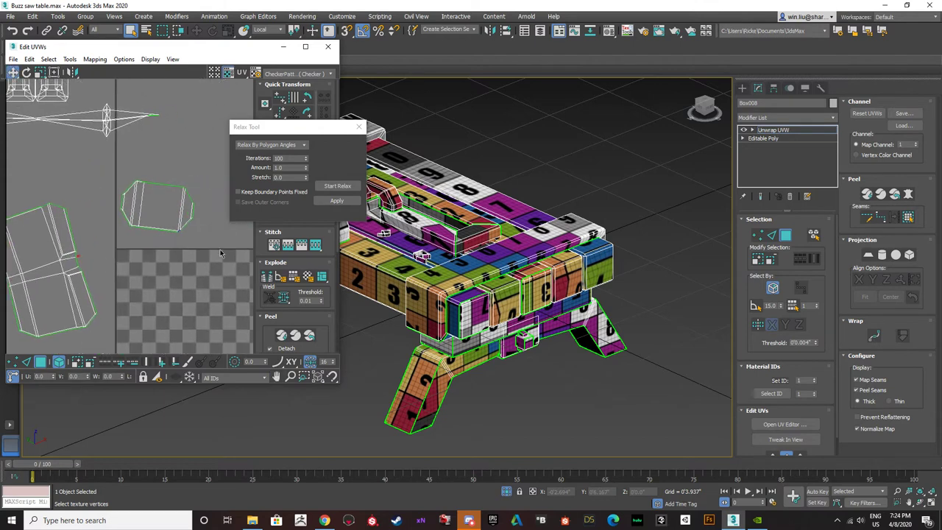
pyautogui.click(318, 247)
# - Move the completed end piece off the long side to the free end of the straight long-side shell and enable edge selection
pyautogui.moveTo(97, 247); pyautogui.dragTo(103, 235, button='middle')
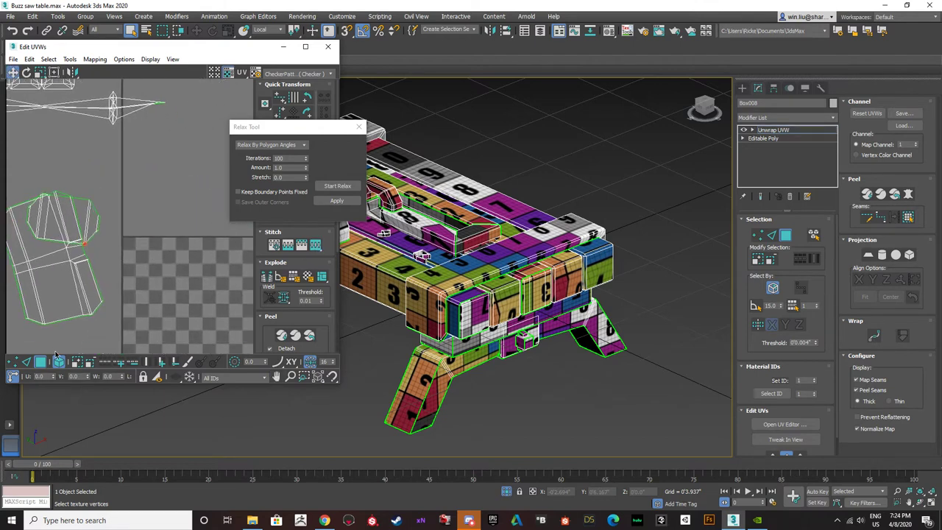
pyautogui.moveTo(62, 222); pyautogui.dragTo(204, 232)
pyautogui.click(74, 225)
pyautogui.moveTo(67, 222); pyautogui.dragTo(84, 223, button='middle')
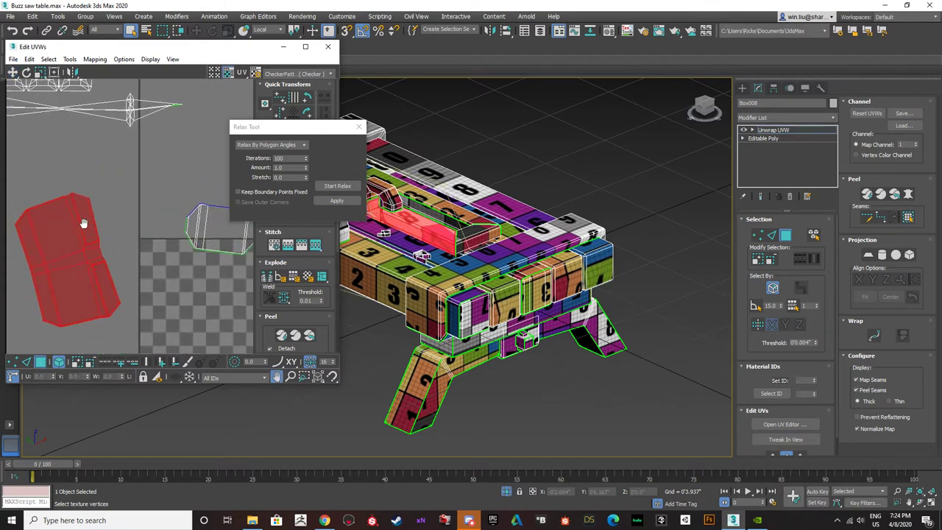
pyautogui.scroll(-8, 83, 223)
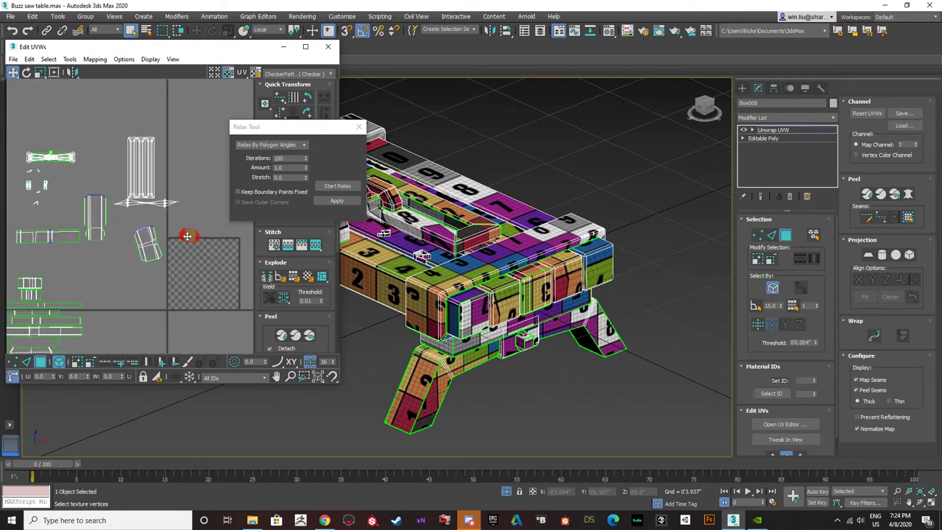
pyautogui.click(26, 361)
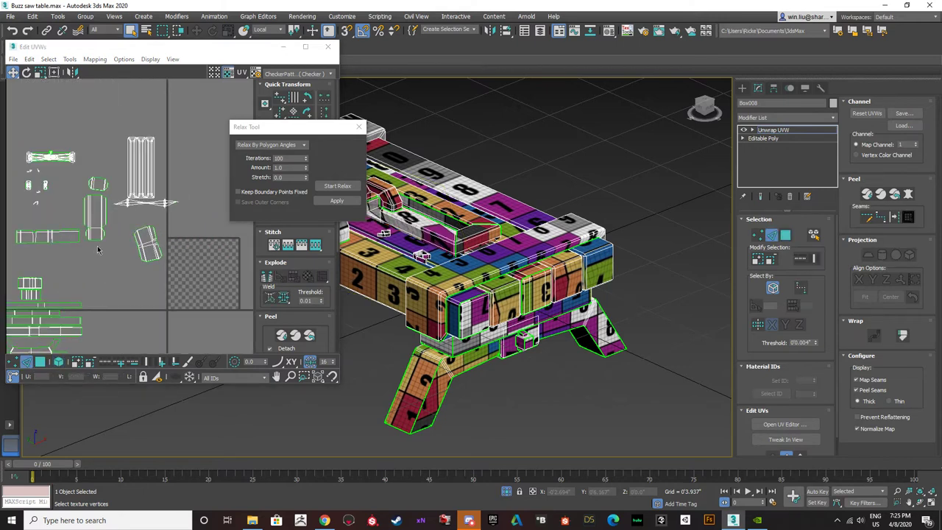
# - Stitch the separated end piece to the long-side shell along their shared short edge
pyautogui.scroll(8, 96, 200)
pyautogui.click(96, 154)
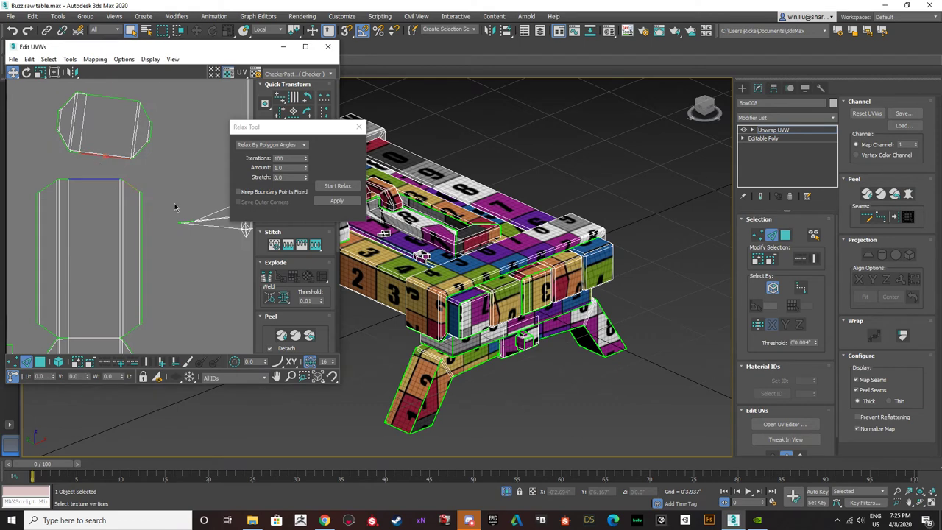
pyautogui.click(316, 246)
pyautogui.scroll(-5, 163, 276)
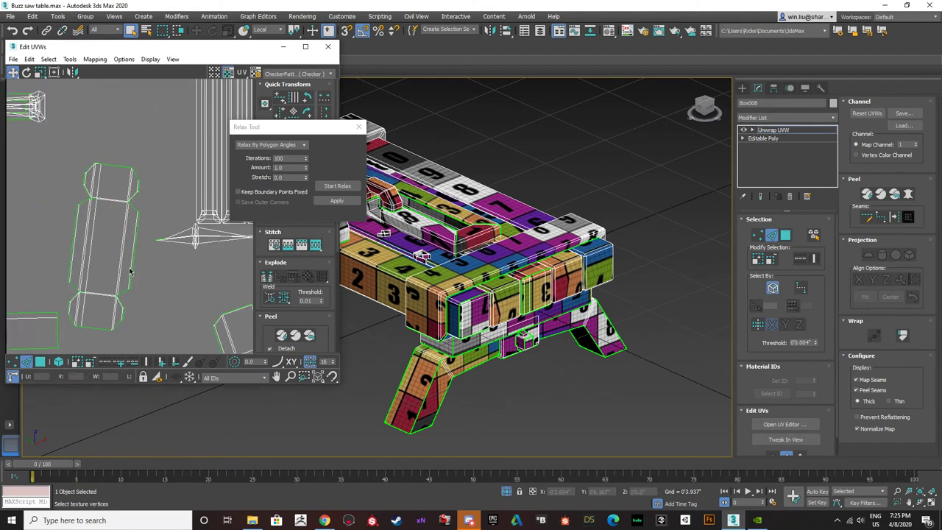
# - Enable vertex selection and stitch the open corner vertices on both sides of the joint with the newly attached end piece
pyautogui.scroll(6, 79, 216)
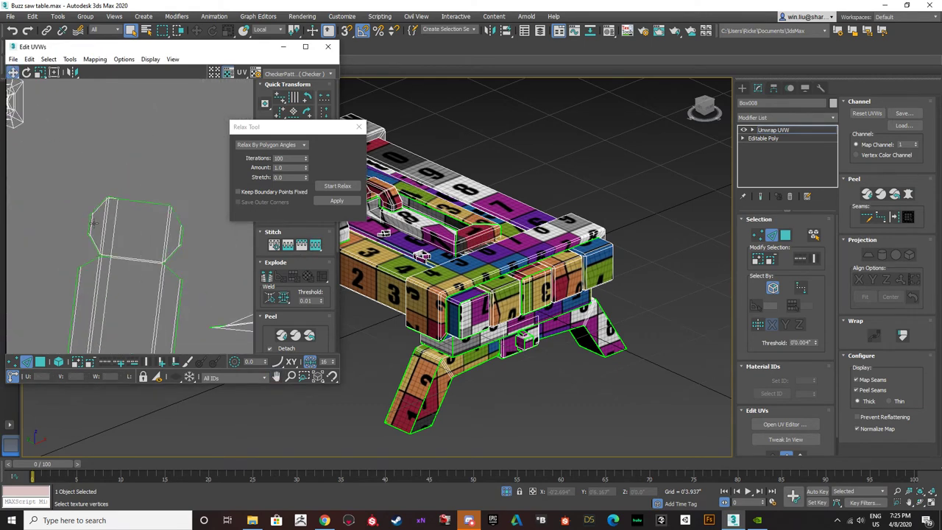
pyautogui.click(12, 361)
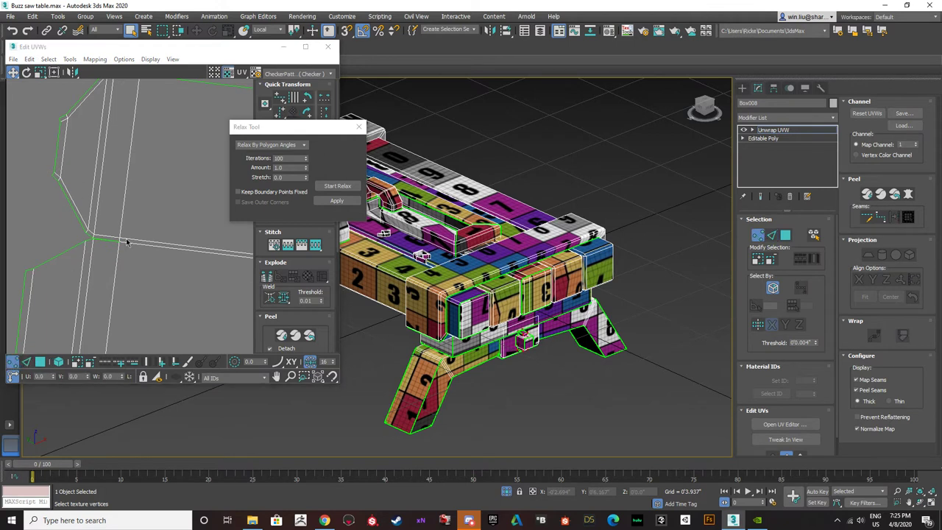
pyautogui.scroll(4, 121, 243)
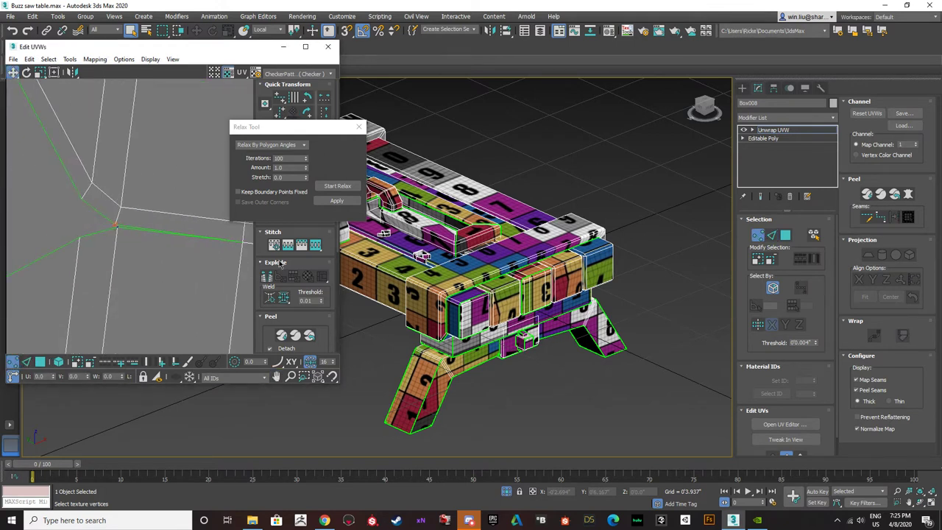
pyautogui.click(316, 247)
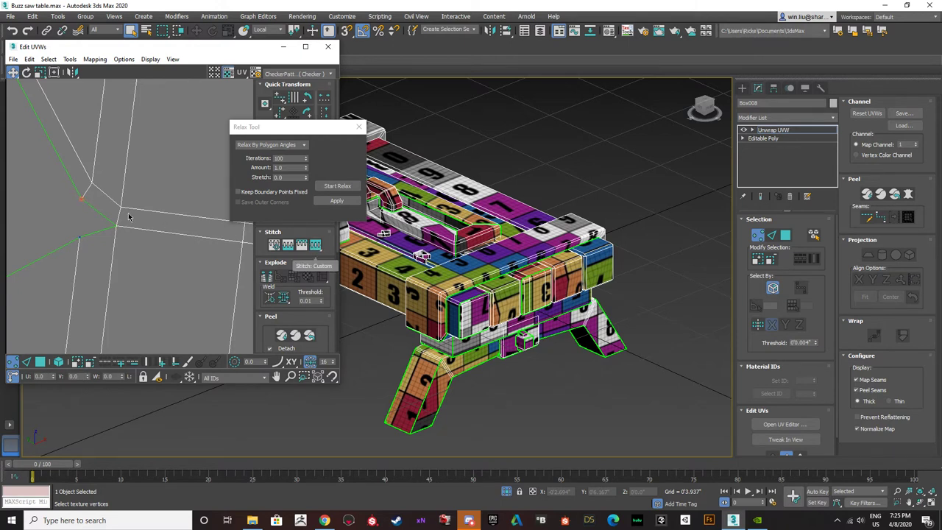
pyautogui.scroll(-4, 158, 222)
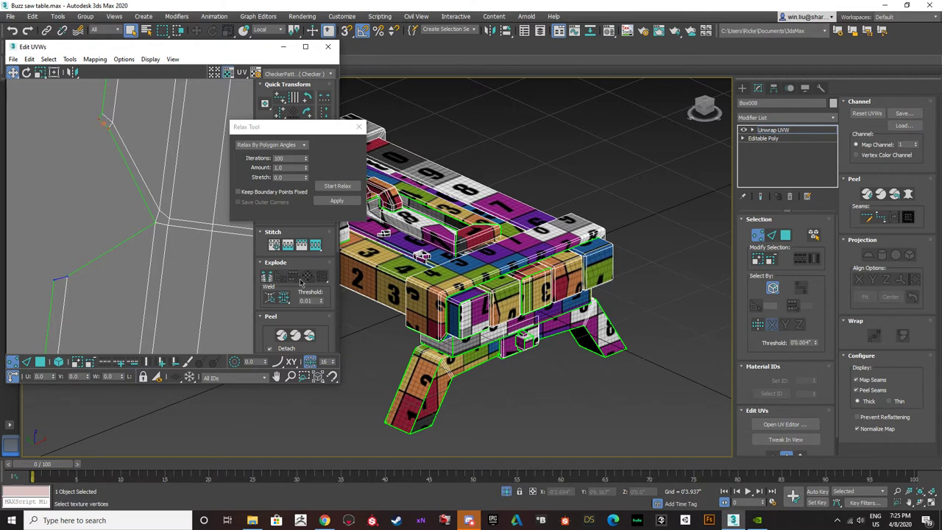
pyautogui.scroll(6, 144, 250)
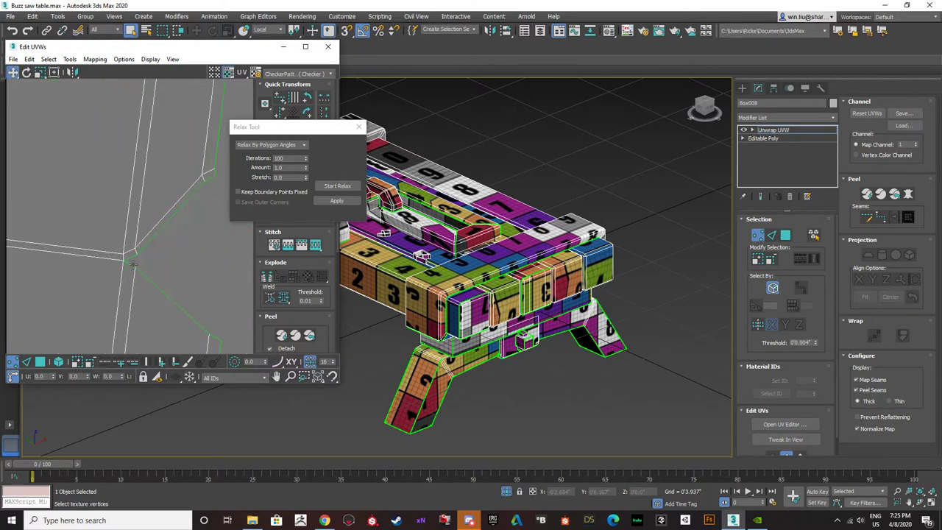
pyautogui.scroll(2, 148, 243)
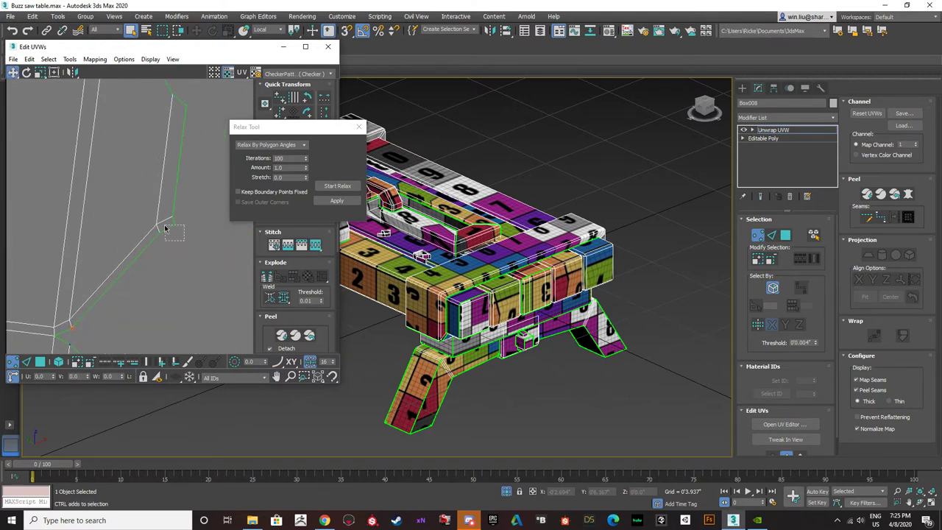
pyautogui.click(189, 282)
pyautogui.scroll(-3, 189, 282)
pyautogui.moveTo(184, 276); pyautogui.dragTo(166, 173, button='middle')
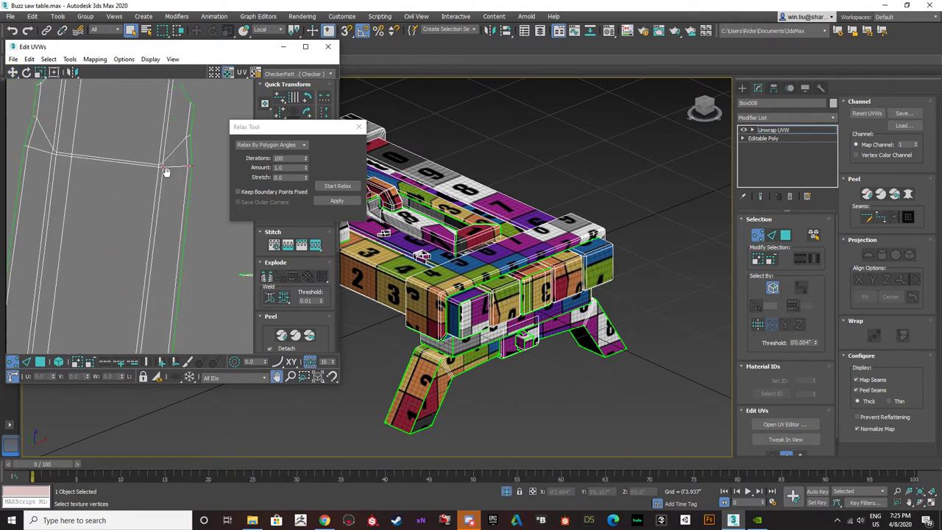
# - Stitch the open corner vertices on both sides of the joint at the long side's opposite end
pyautogui.scroll(-3, 152, 250)
pyautogui.scroll(3, 145, 278)
pyautogui.scroll(1, 148, 241)
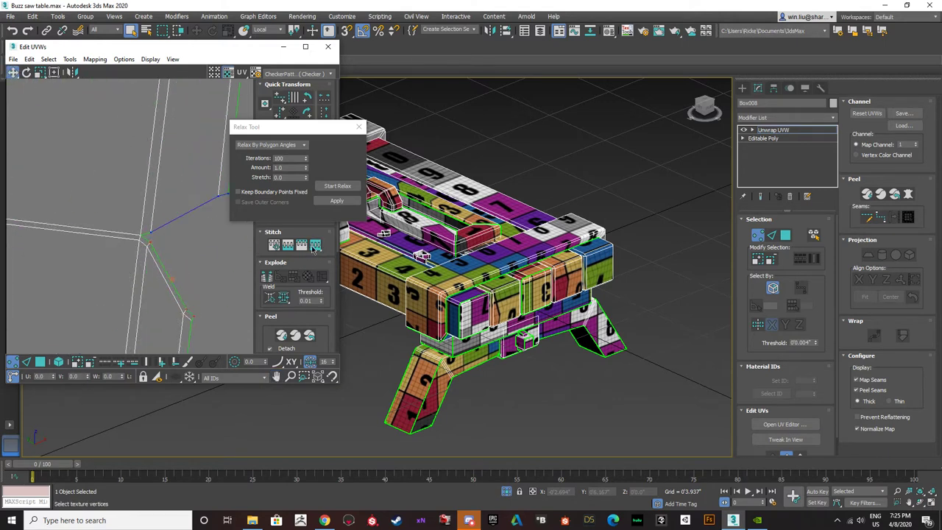
pyautogui.click(314, 246)
pyautogui.scroll(-3, 213, 253)
pyautogui.scroll(3, 81, 263)
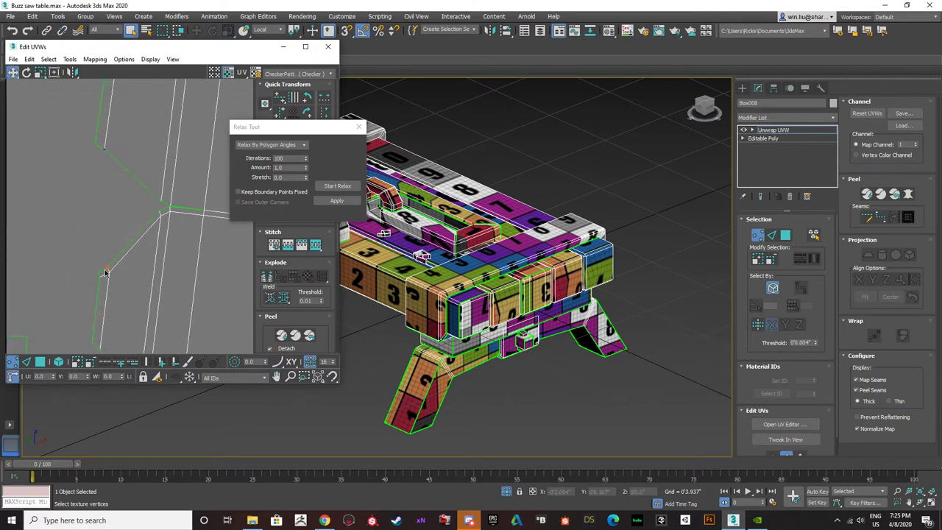
pyautogui.click(316, 244)
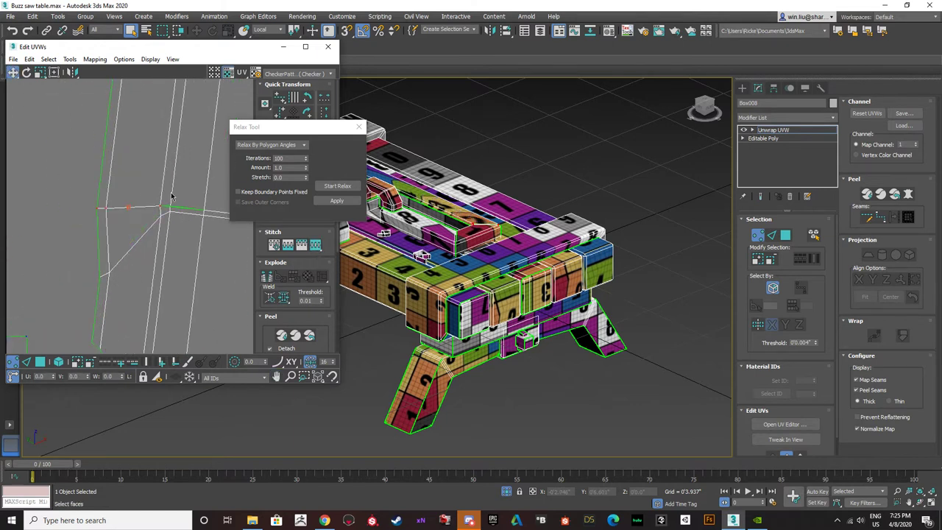
pyautogui.scroll(5, 166, 202)
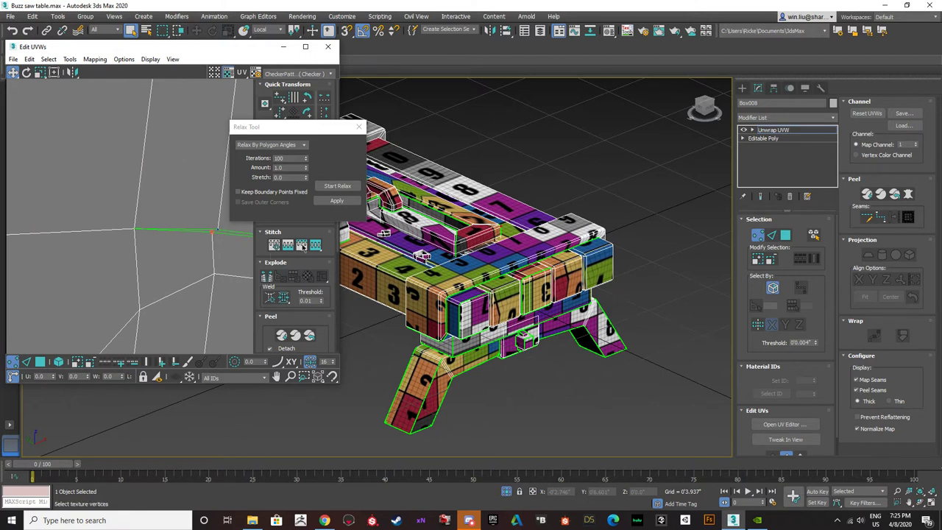
pyautogui.scroll(-5, 149, 248)
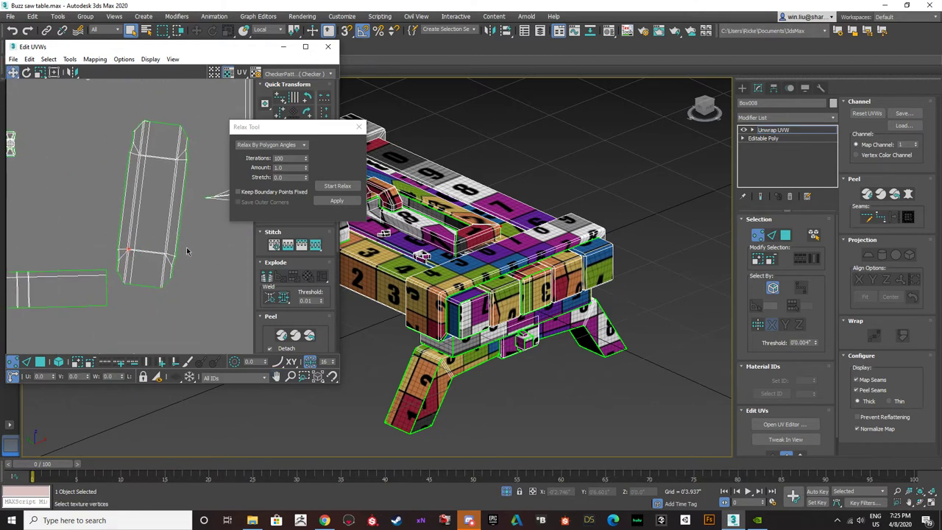
# - Select the entire stitched shell as an element and relax it by polygon angles
pyautogui.click(40, 362)
pyautogui.click(150, 198)
pyautogui.click(343, 186)
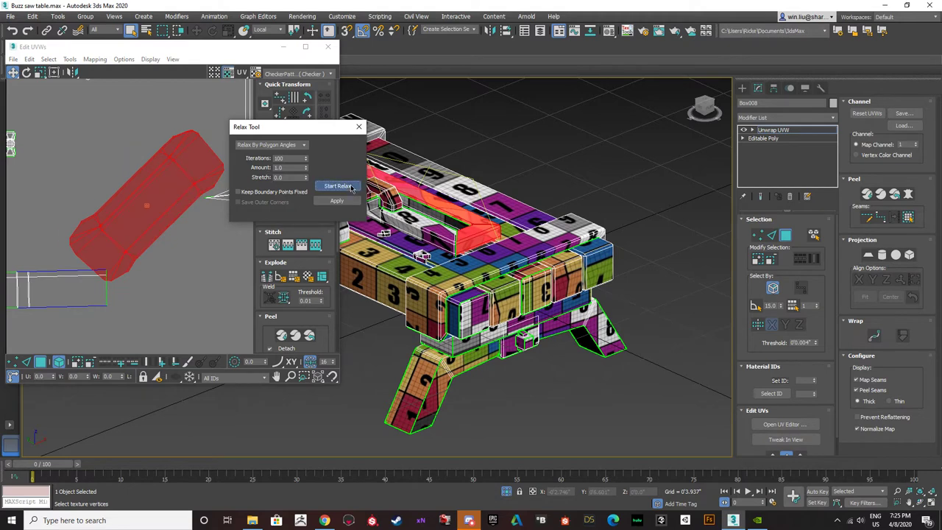
pyautogui.click(349, 189)
# - Move the relaxed shell into empty space and break off one end piece along the cross edges where it meets the long side
pyautogui.scroll(-3, 98, 204)
pyautogui.moveTo(106, 206); pyautogui.dragTo(100, 298)
pyautogui.click(119, 264)
pyautogui.scroll(6, 86, 293)
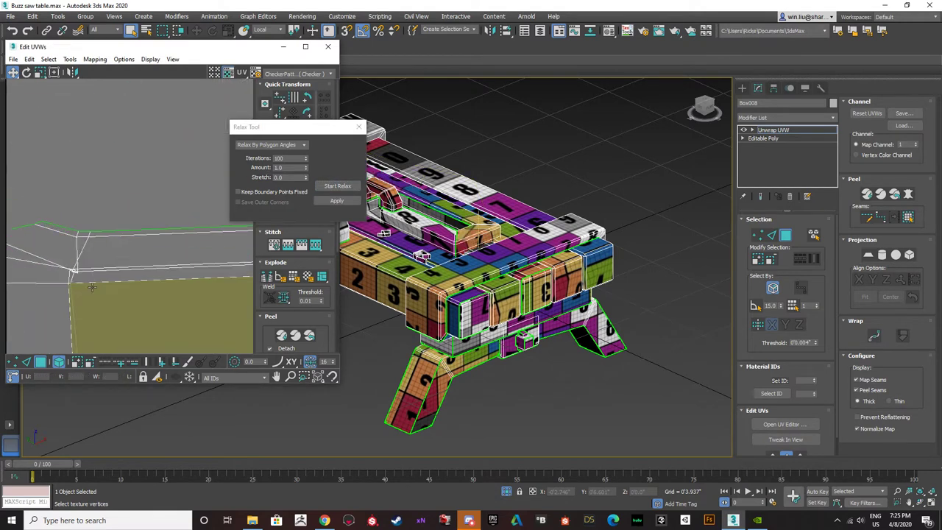
pyautogui.click(26, 361)
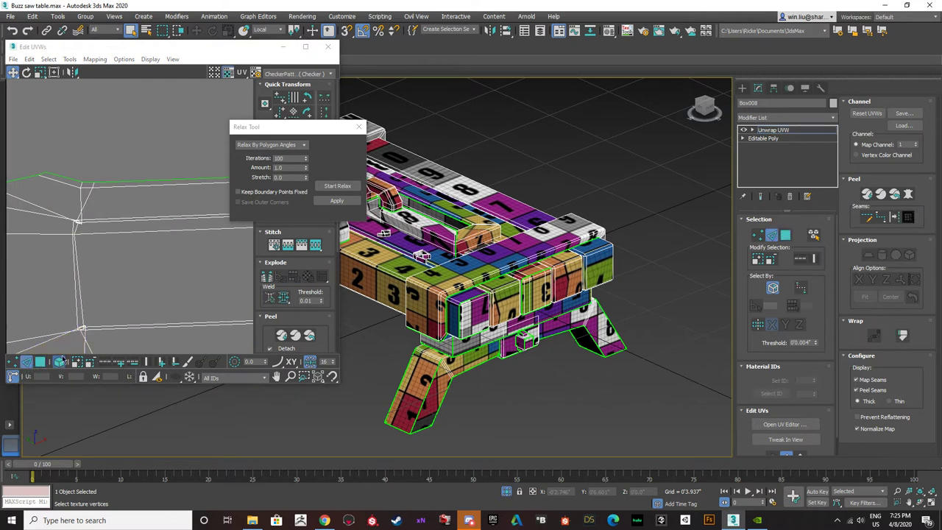
pyautogui.click(78, 264)
pyautogui.click(267, 276)
pyautogui.scroll(-3, 83, 274)
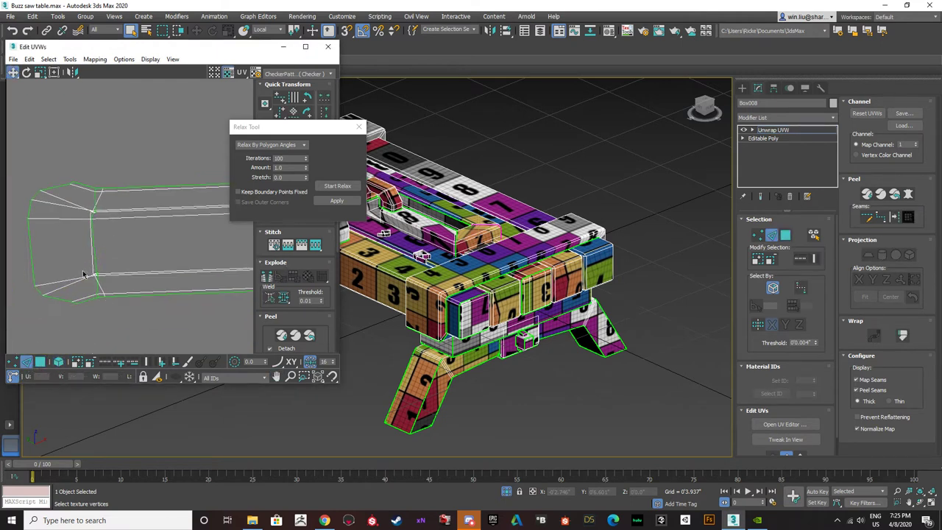
# - Move the broken-off end piece clear of the long side and relax it by polygon angles
pyautogui.click(41, 363)
pyautogui.moveTo(66, 269); pyautogui.dragTo(42, 245)
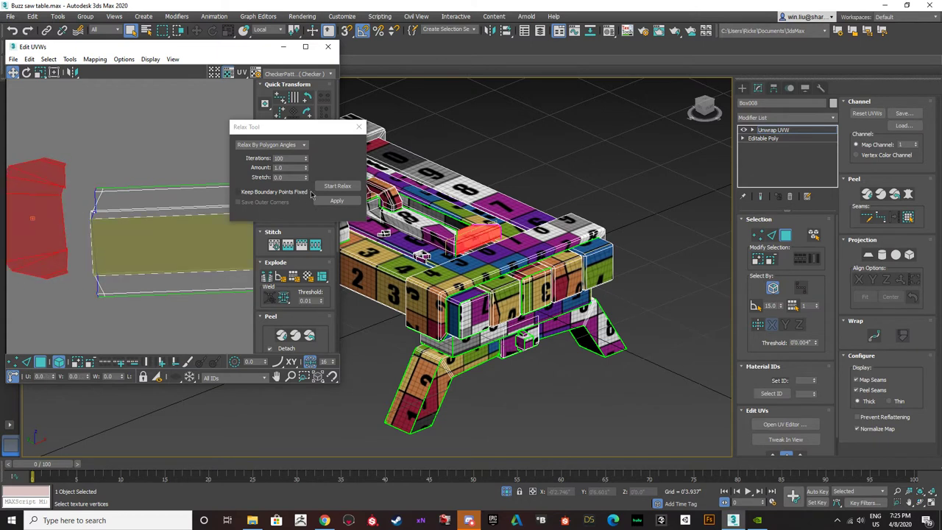
pyautogui.click(338, 187)
pyautogui.click(338, 186)
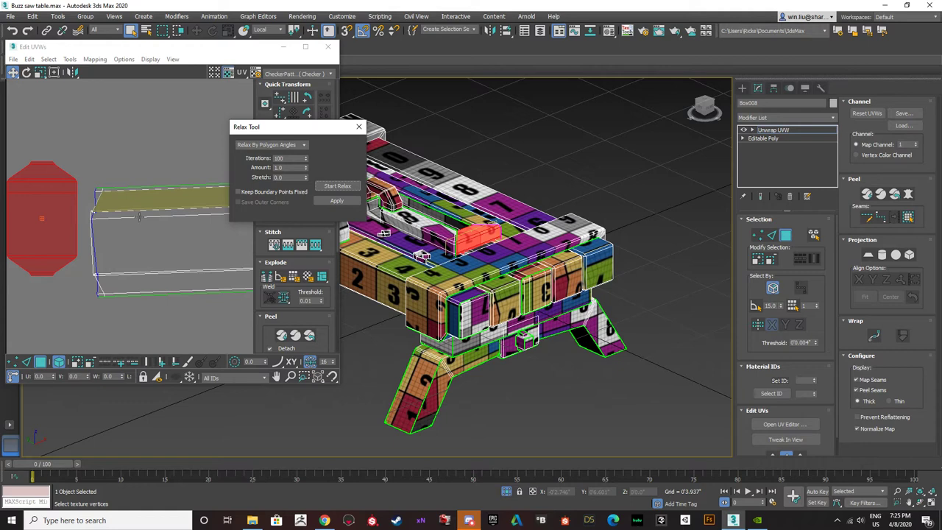
# - Select the cross edges at the long side's other end and break off the second end piece
pyautogui.click(138, 224)
pyautogui.scroll(-4, 138, 226)
pyautogui.moveTo(203, 231); pyautogui.dragTo(153, 227, button='middle')
pyautogui.click(26, 362)
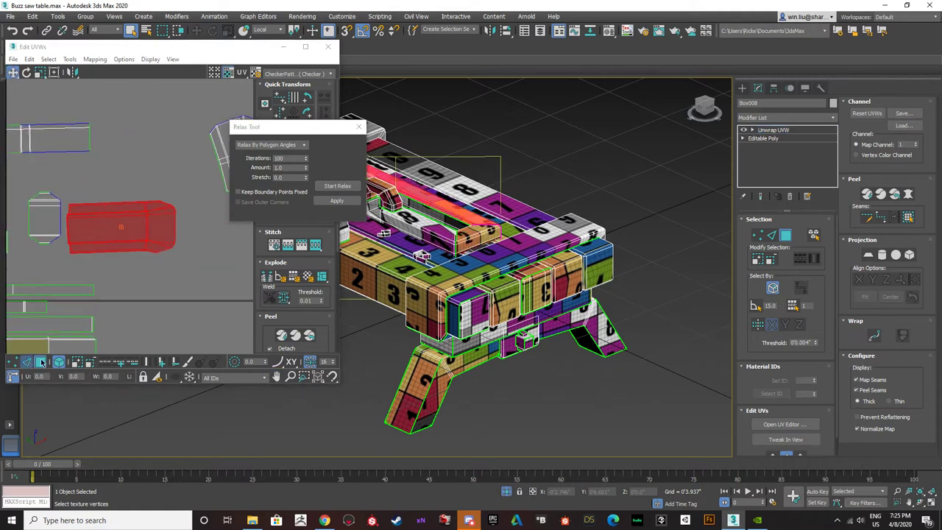
pyautogui.click(59, 361)
pyautogui.scroll(5, 155, 230)
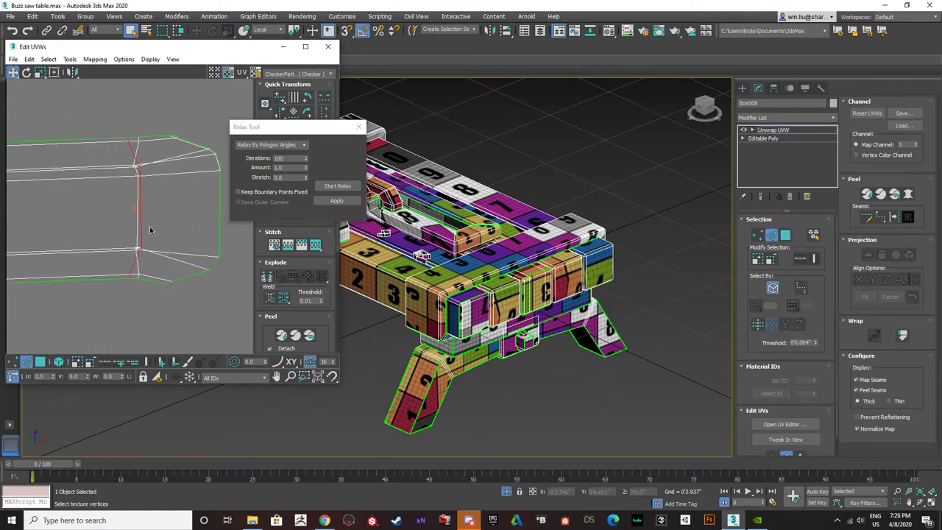
pyautogui.click(266, 277)
# - Select the second end piece as an element, move it away from the long side, and relax it by polygon angles
pyautogui.click(40, 362)
pyautogui.click(59, 362)
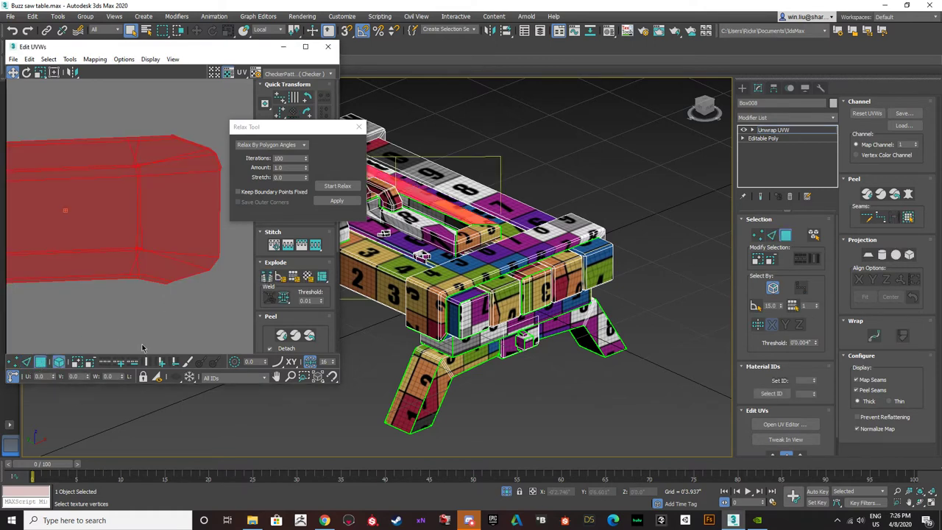
pyautogui.click(174, 258)
pyautogui.moveTo(174, 258); pyautogui.dragTo(270, 257)
pyautogui.click(336, 185)
pyautogui.click(337, 185)
# - Relax the remaining long-side shell by polygon angles and clear the selection
pyautogui.click(66, 218)
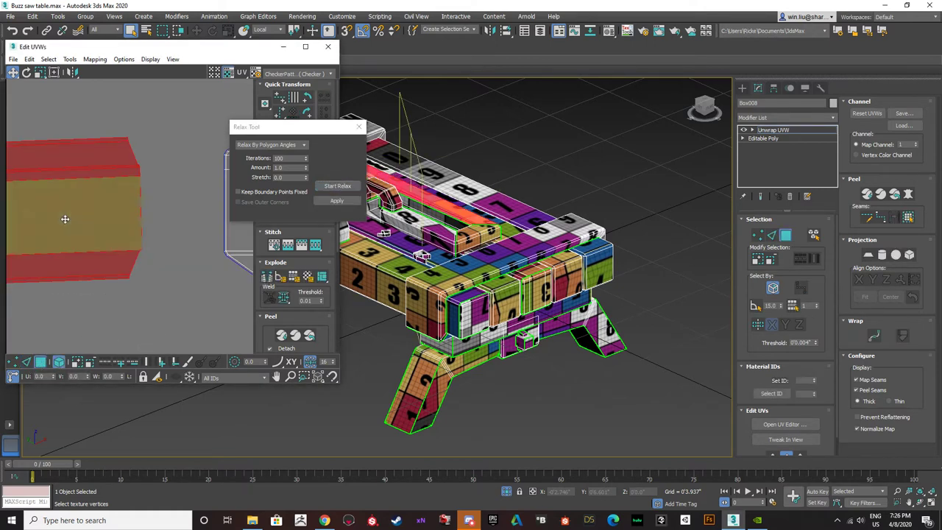
pyautogui.click(353, 184)
pyautogui.click(354, 185)
pyautogui.click(147, 309)
# - Stitch the second relaxed end piece to the long side along the straight middle edge only, leaving the corners open
pyautogui.click(25, 361)
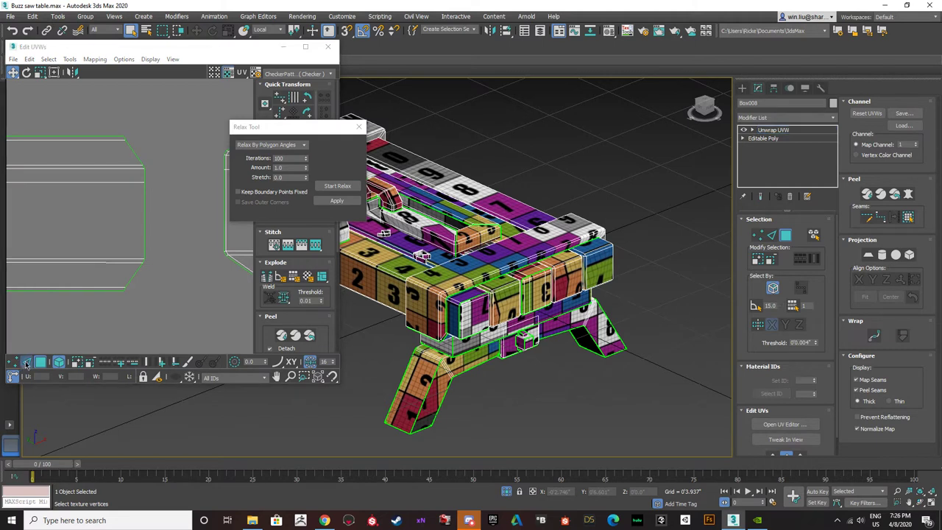
pyautogui.click(145, 236)
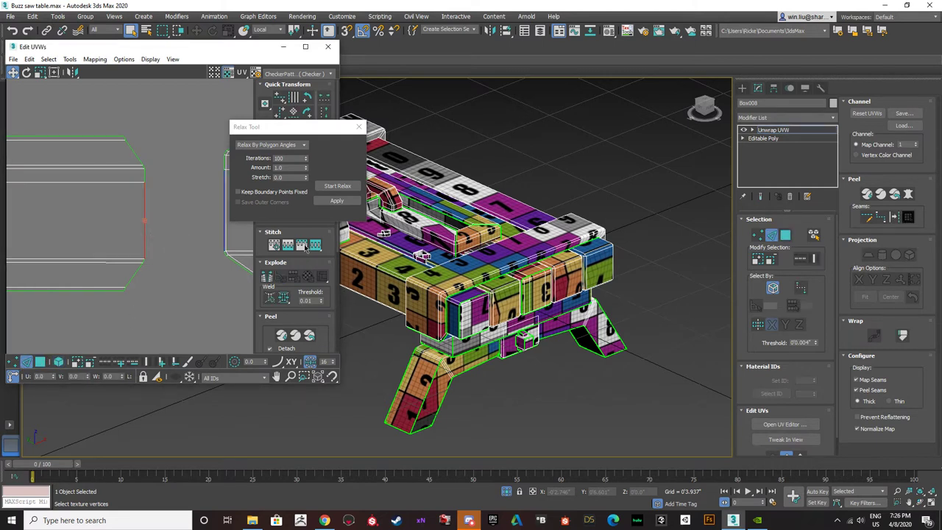
pyautogui.scroll(-3, 101, 273)
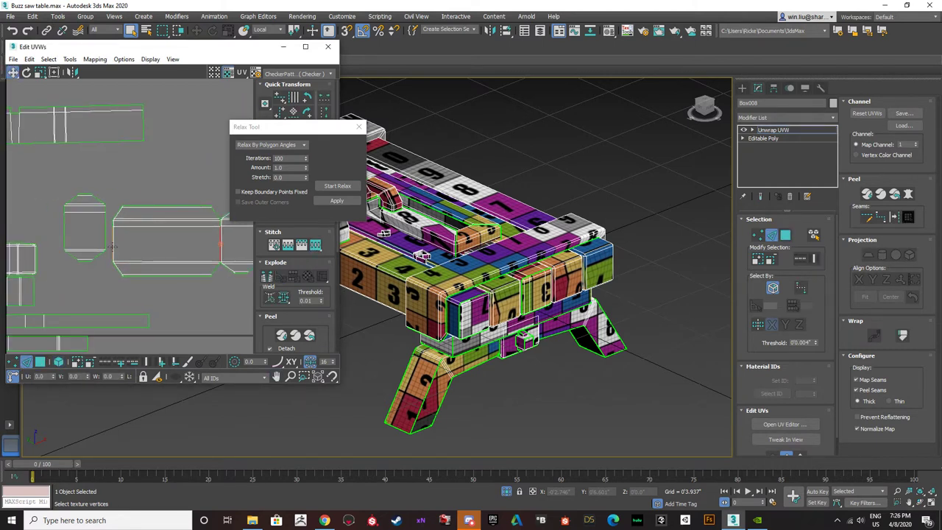
pyautogui.scroll(6, 79, 227)
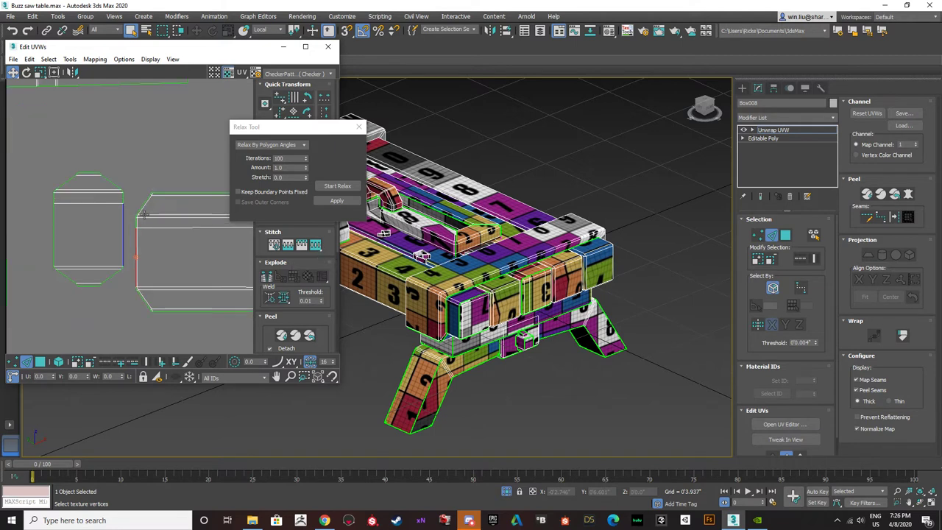
pyautogui.scroll(-6, 126, 244)
pyautogui.moveTo(165, 247); pyautogui.dragTo(137, 247, button='middle')
pyautogui.scroll(5, 136, 248)
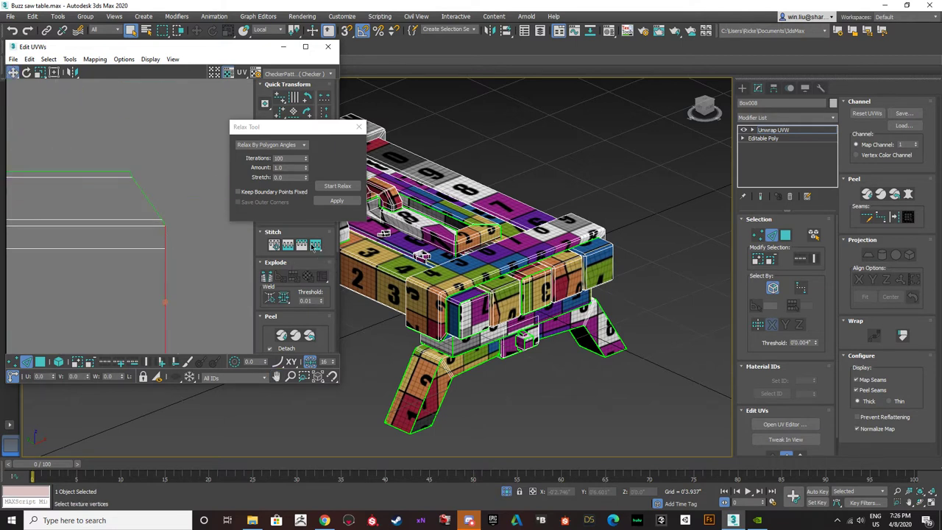
pyautogui.click(313, 246)
# - Stitch the first relaxed end piece to the long side's opposite straight edge
pyautogui.scroll(-5, 221, 263)
pyautogui.scroll(4, 112, 252)
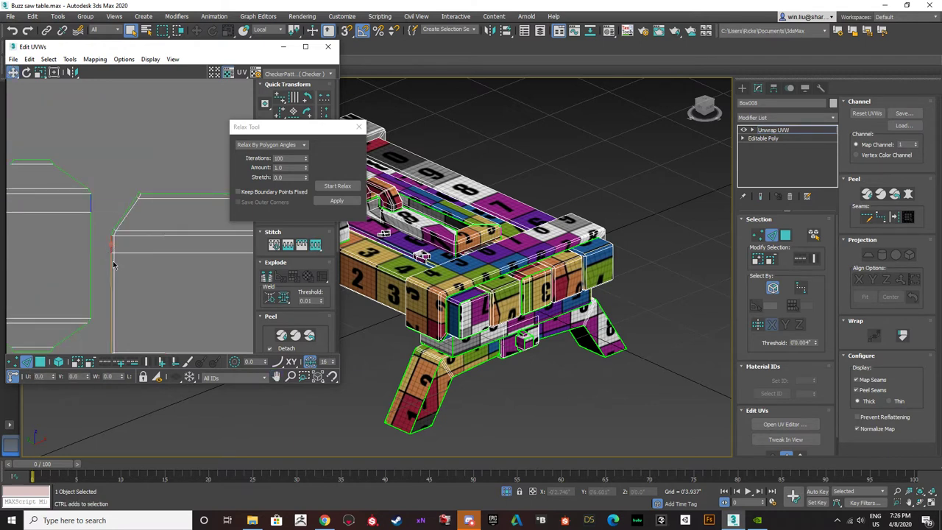
pyautogui.click(317, 247)
pyautogui.scroll(-4, 158, 270)
pyautogui.moveTo(159, 284); pyautogui.dragTo(140, 295, button='middle')
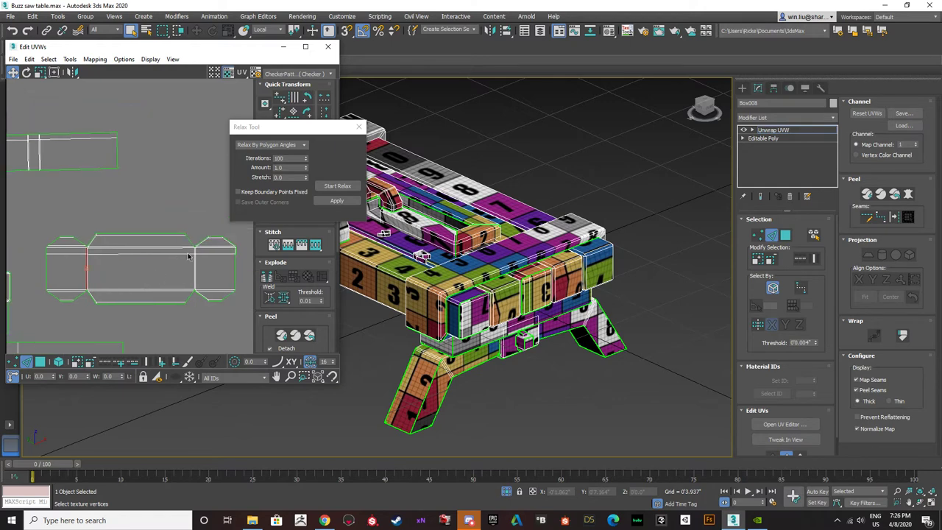
# - Stitch the long side containing the recess to the free straight edge of the joined shell's end piece
pyautogui.scroll(-3, 194, 255)
pyautogui.moveTo(225, 255); pyautogui.dragTo(144, 255, button='middle')
pyautogui.scroll(3, 133, 239)
pyautogui.scroll(3, 89, 286)
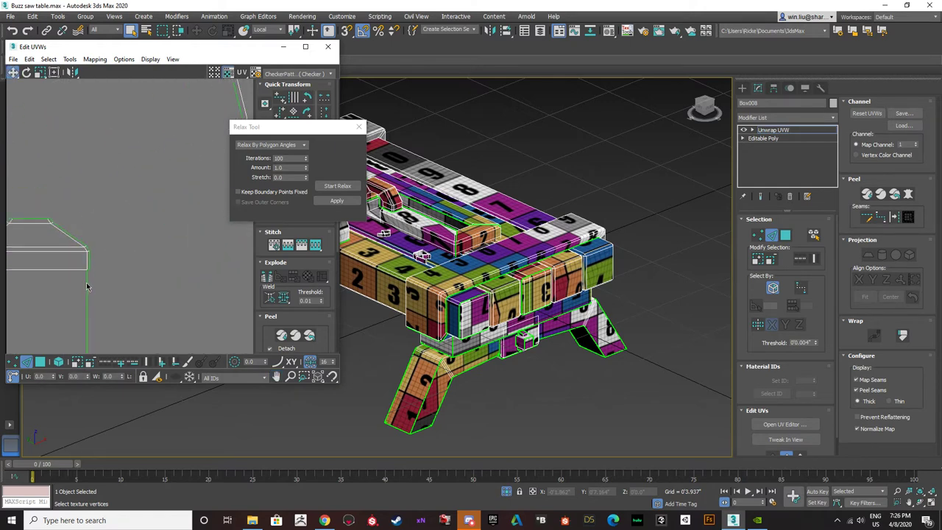
pyautogui.scroll(-3, 88, 287)
pyautogui.scroll(5, 144, 177)
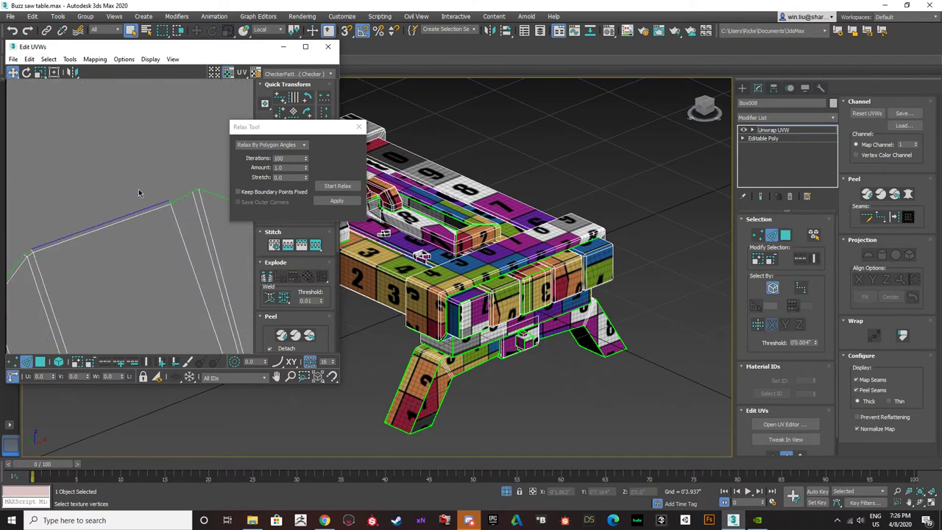
pyautogui.scroll(-4, 139, 194)
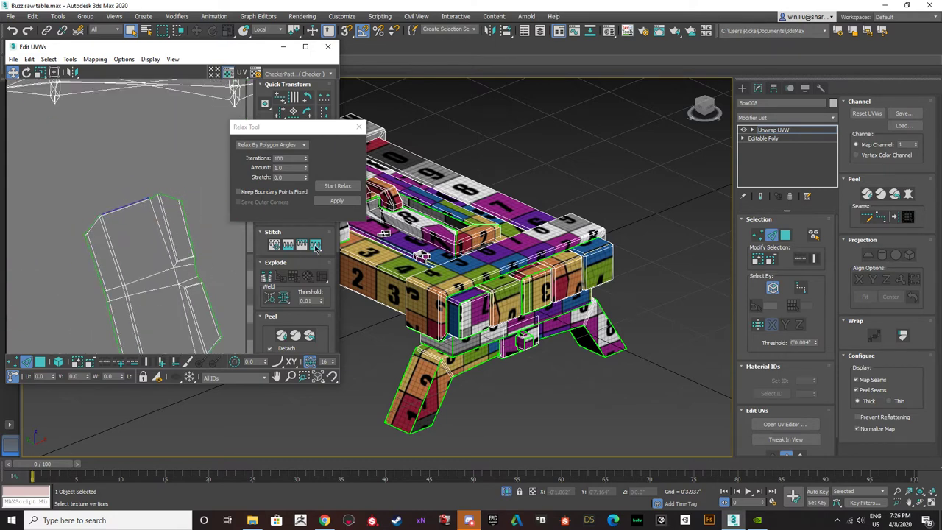
pyautogui.click(315, 245)
# - Move the overlapping corner vertices of the newly stitched long side clear of the adjoining end piece
pyautogui.scroll(6, 87, 246)
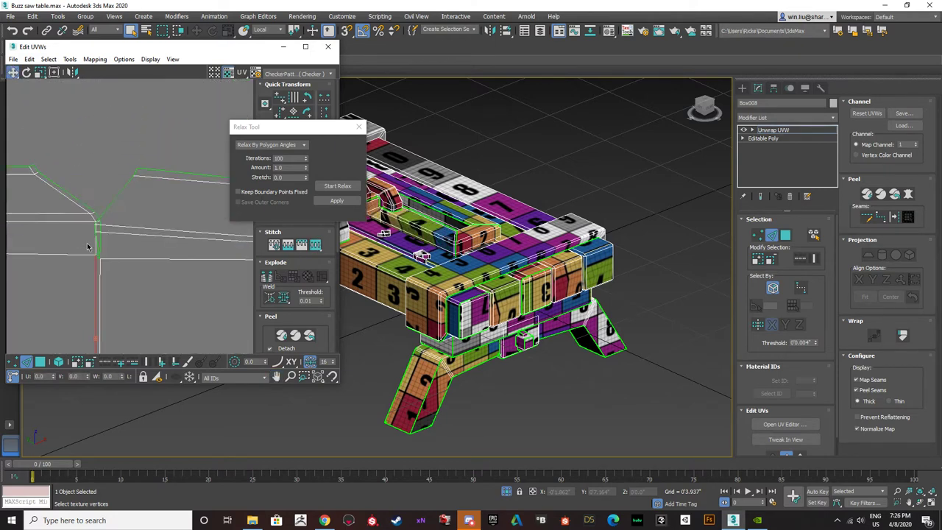
pyautogui.scroll(2, 87, 250)
pyautogui.click(13, 362)
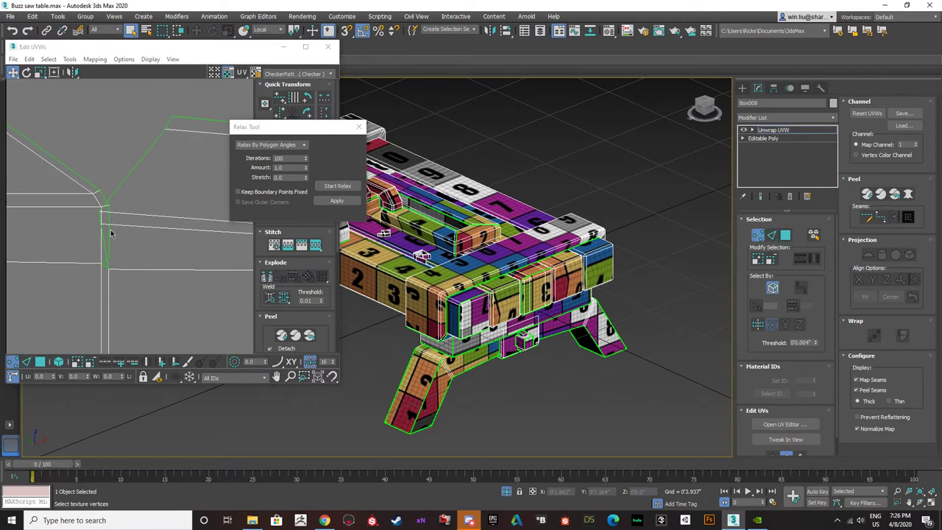
pyautogui.moveTo(101, 213); pyautogui.dragTo(118, 250)
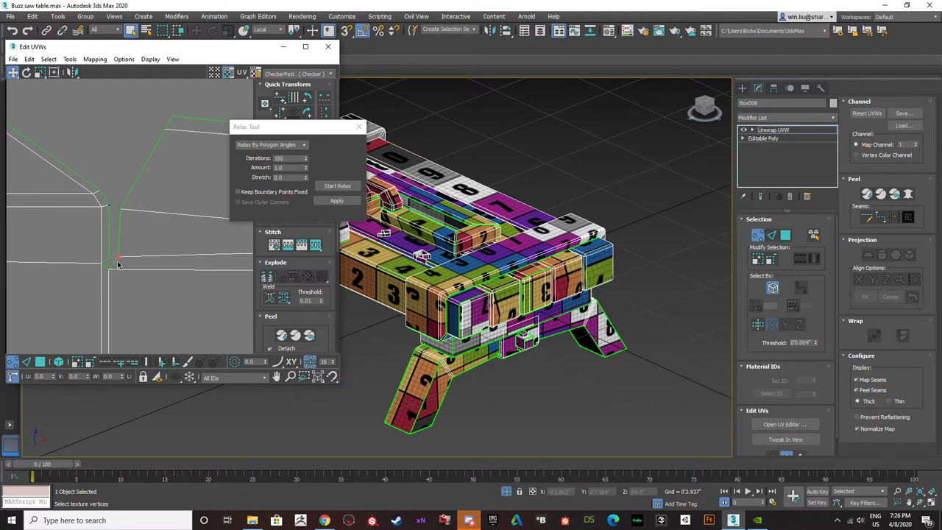
# - Try relaxing the whole joined shell by polygon angles, undo it, and clear the selection
pyautogui.scroll(-5, 118, 265)
pyautogui.click(40, 362)
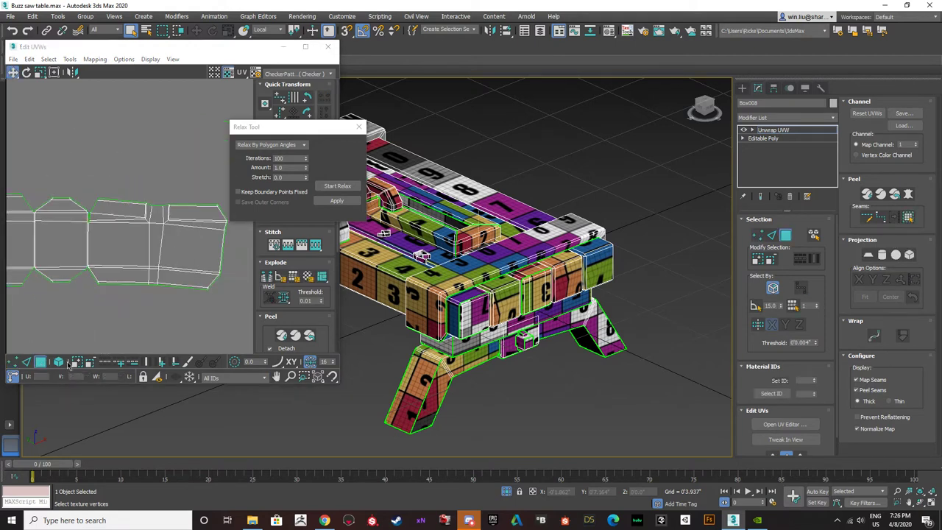
pyautogui.hotkey('ctrl', 'a')
pyautogui.click(328, 186)
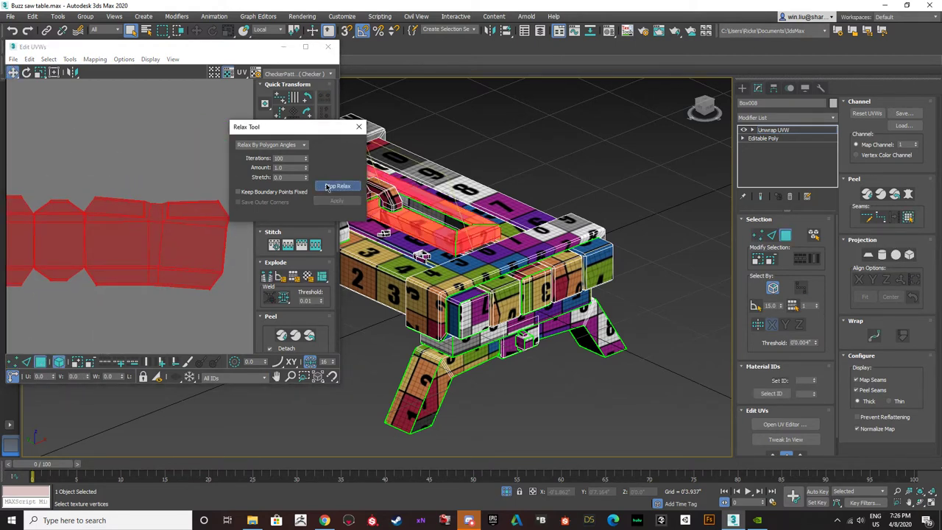
pyautogui.click(328, 186)
pyautogui.scroll(5, 93, 234)
pyautogui.hotkey('ctrl', 'z')
pyautogui.hotkey('ctrl', 'z')
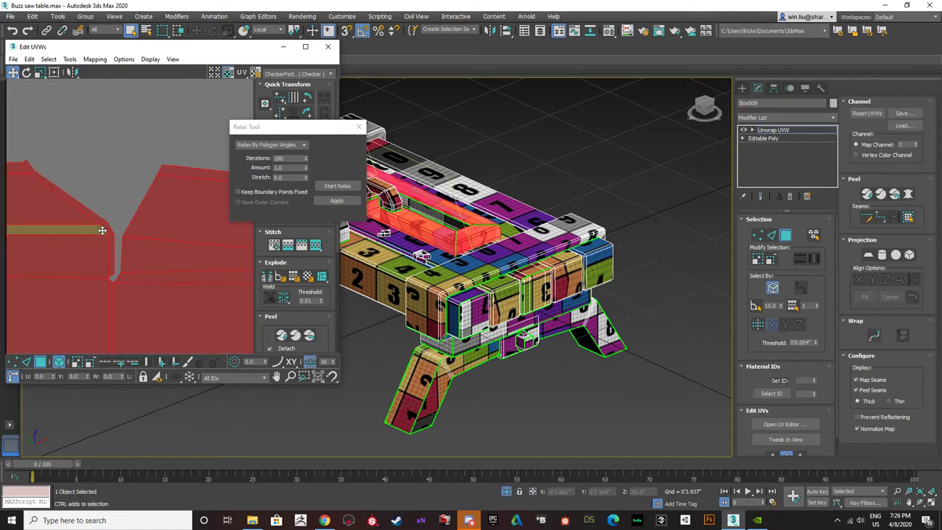
pyautogui.click(124, 167)
pyautogui.scroll(-6, 128, 235)
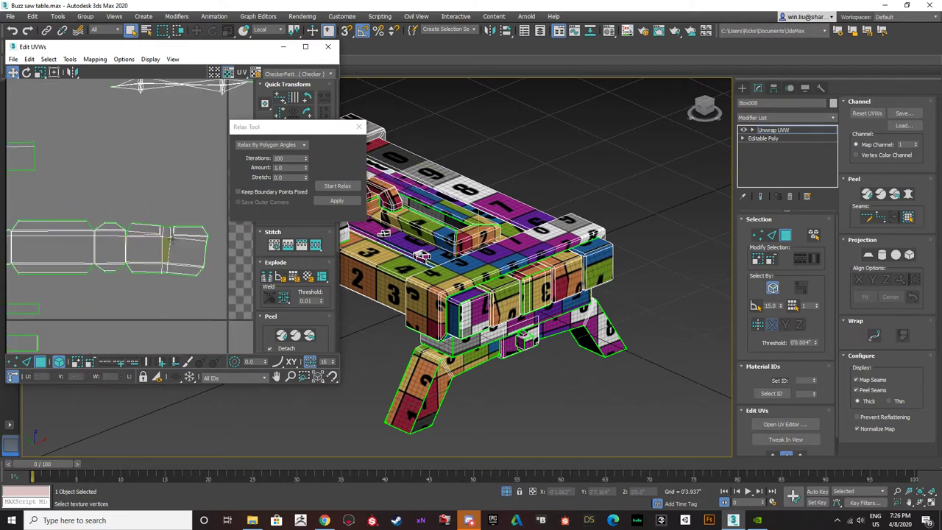
# - Select individual faces around the long side's notch and examine where they sit beneath the handle on the model
pyautogui.click(59, 362)
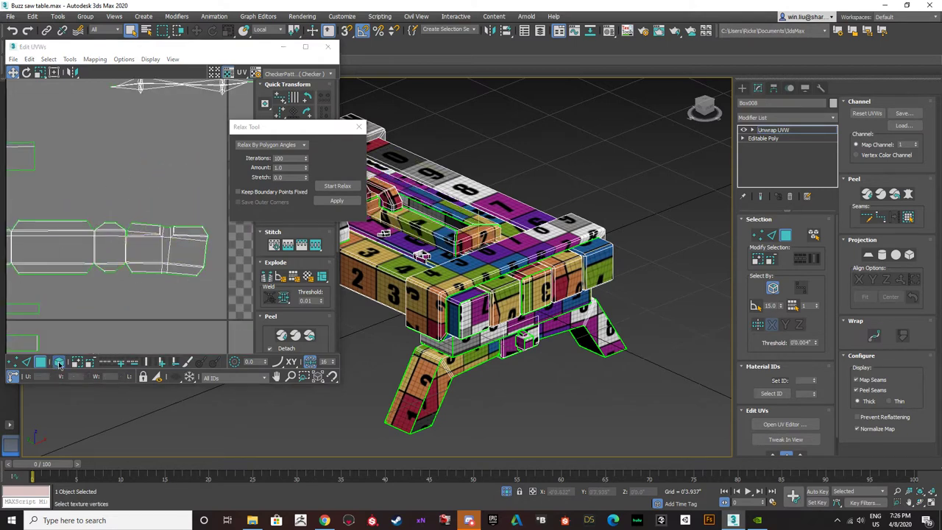
pyautogui.click(165, 249)
pyautogui.moveTo(410, 246); pyautogui.dragTo(284, 309, button='middle')
pyautogui.scroll(3, 159, 222)
pyautogui.scroll(2, 171, 267)
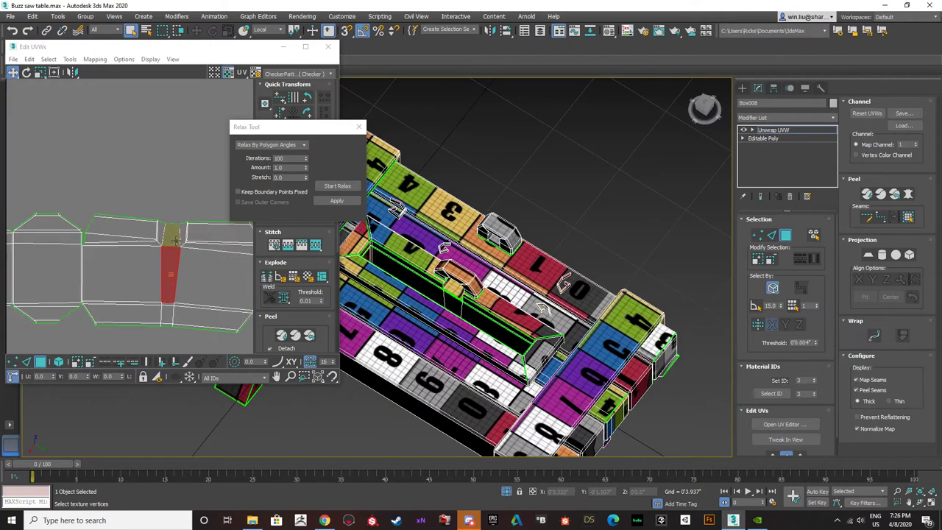
pyautogui.scroll(6, 435, 294)
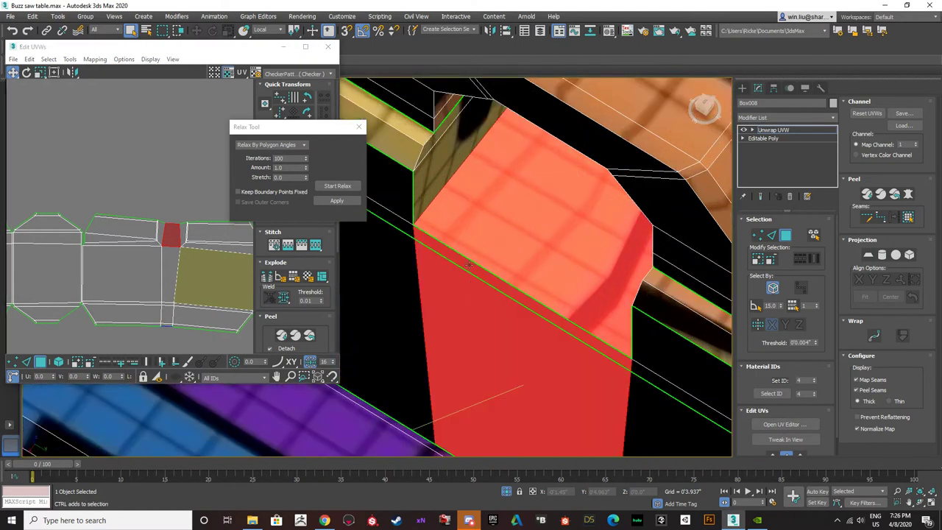
pyautogui.scroll(-10, 460, 293)
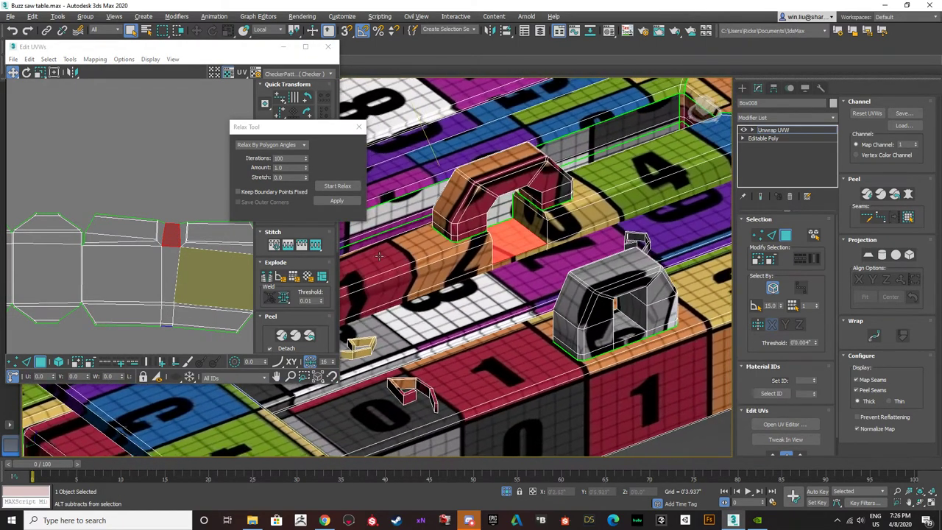
pyautogui.scroll(3, 480, 270)
pyautogui.scroll(-4, 179, 276)
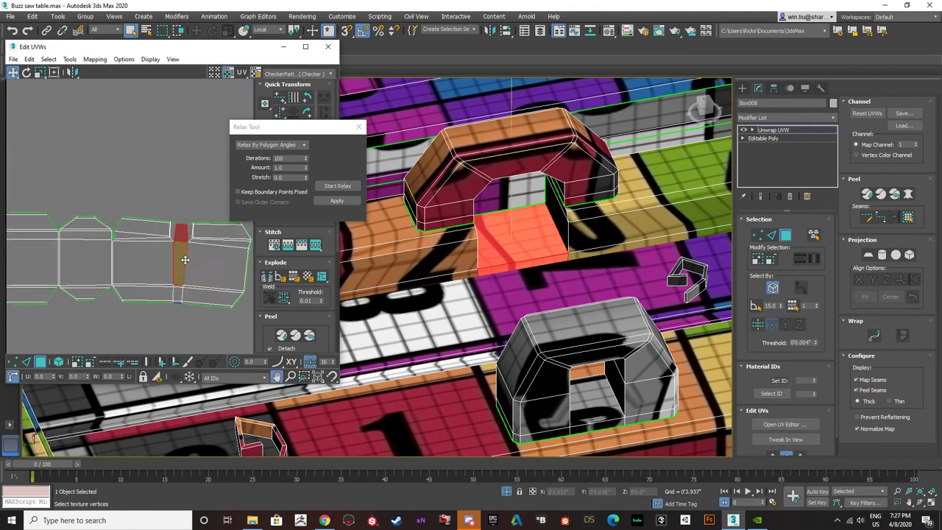
pyautogui.scroll(3, 179, 277)
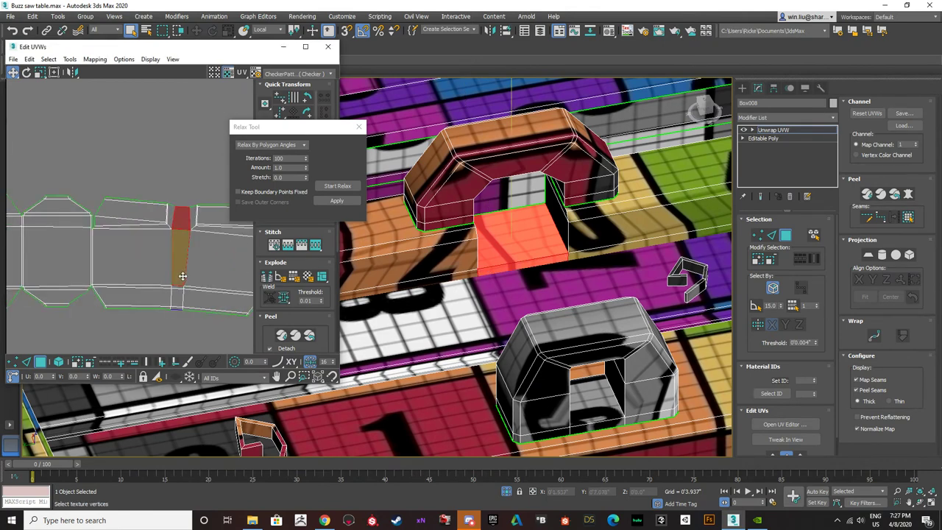
# - Select the recess floor and both side-wall faces under the handle, and move them off the long side as a separate UV piece
pyautogui.keyDown('alt'); pyautogui.moveTo(373, 257); pyautogui.dragTo(465, 217, button='middle'); pyautogui.keyUp('alt')
pyautogui.click(468, 216)
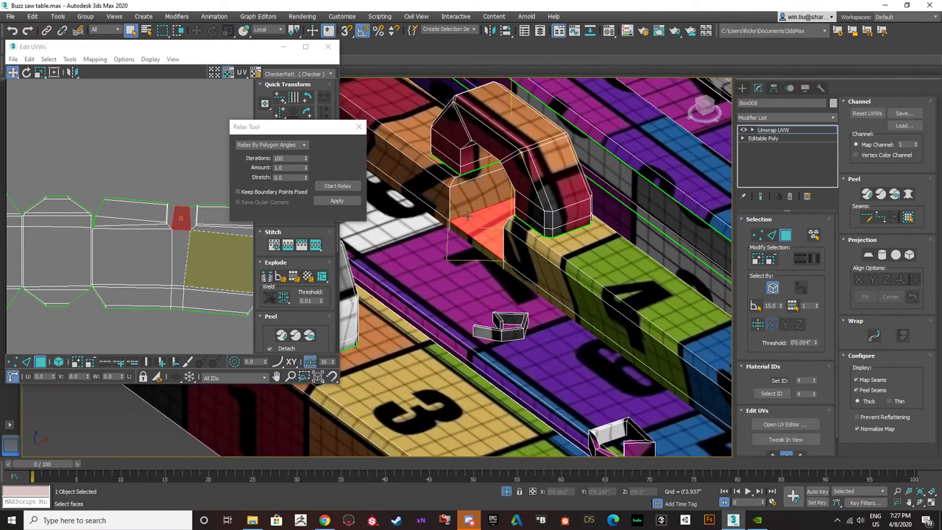
pyautogui.keyDown('ctrl'); pyautogui.click(461, 211); pyautogui.keyUp('ctrl')
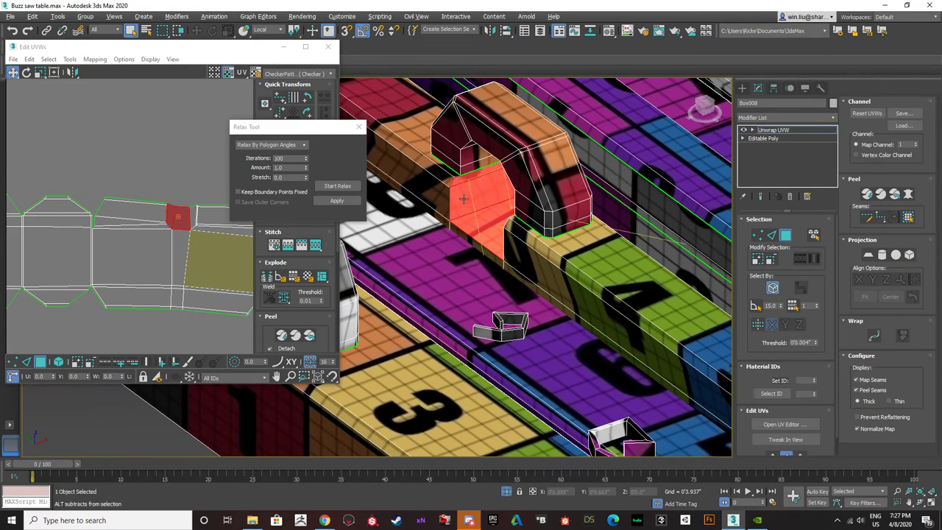
pyautogui.keyDown('alt'); pyautogui.moveTo(460, 211); pyautogui.dragTo(561, 198, button='middle'); pyautogui.keyUp('alt')
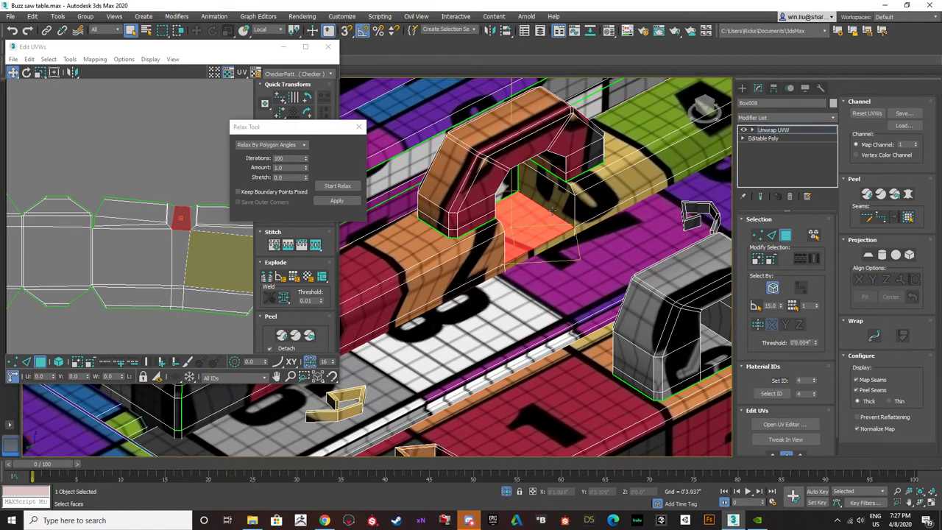
pyautogui.click(551, 211)
pyautogui.keyDown('ctrl'); pyautogui.click(552, 217); pyautogui.keyUp('ctrl')
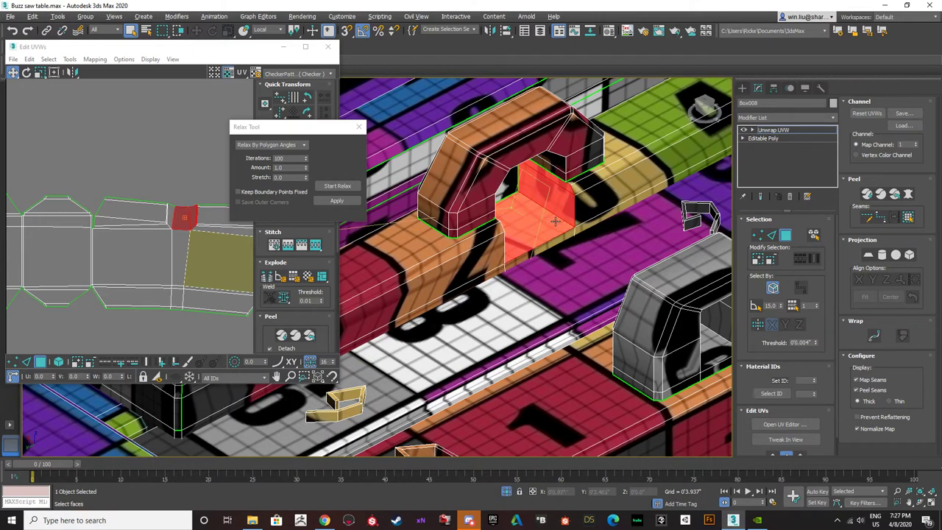
pyautogui.keyDown('alt'); pyautogui.moveTo(552, 217); pyautogui.dragTo(482, 202, button='middle'); pyautogui.keyUp('alt')
pyautogui.keyDown('ctrl'); pyautogui.click(483, 202); pyautogui.keyUp('ctrl')
pyautogui.moveTo(202, 229); pyautogui.dragTo(156, 235, button='middle')
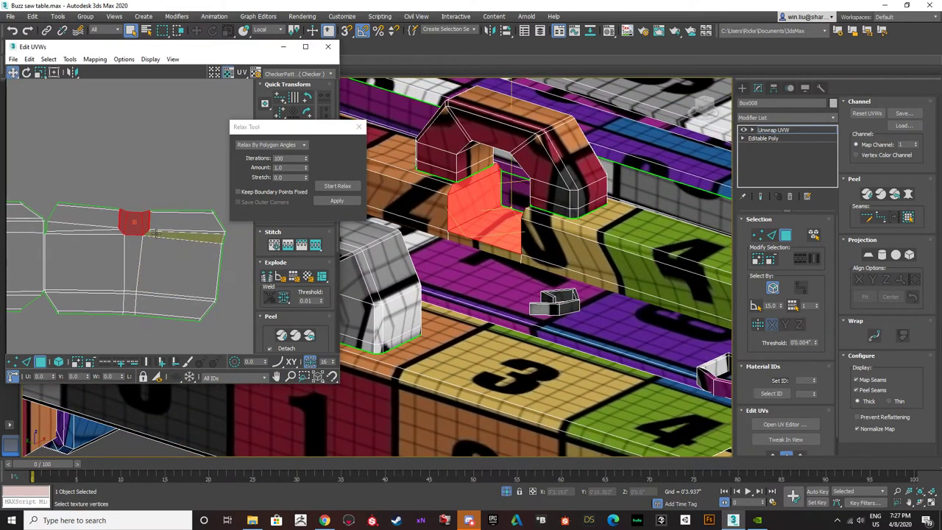
pyautogui.moveTo(135, 223); pyautogui.dragTo(162, 163)
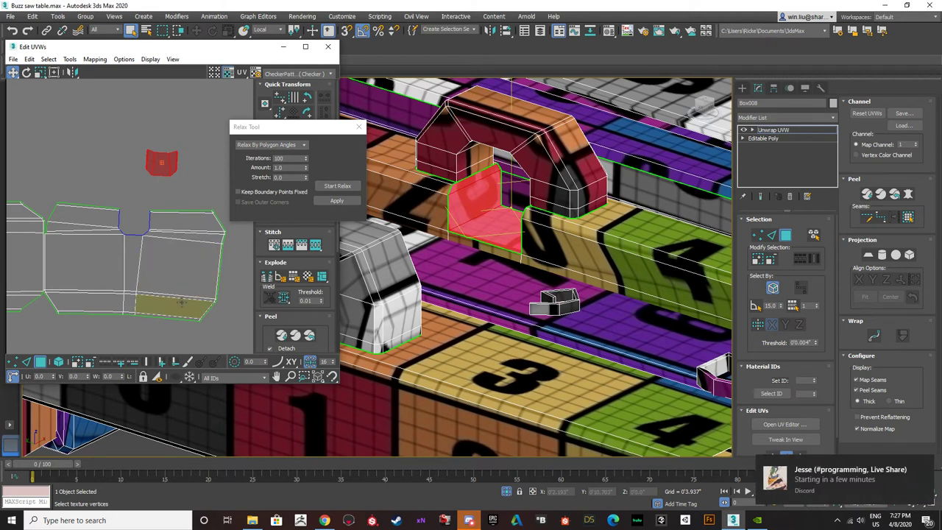
# - Select the joined frame shell as an element, relax it by polygon angles, and clear the selection
pyautogui.click(59, 363)
pyautogui.click(157, 278)
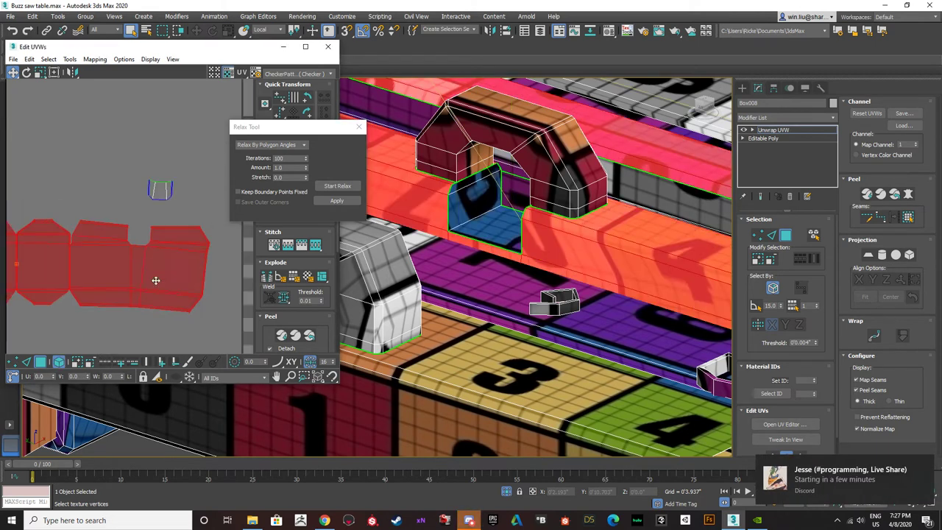
pyautogui.click(339, 186)
pyautogui.click(341, 188)
pyautogui.click(81, 207)
# - Relax the detached recess piece by polygon angles and check its mapping under the handle on the model
pyautogui.moveTo(74, 227); pyautogui.dragTo(140, 242, button='middle')
pyautogui.scroll(-4, 124, 246)
pyautogui.scroll(4, 173, 236)
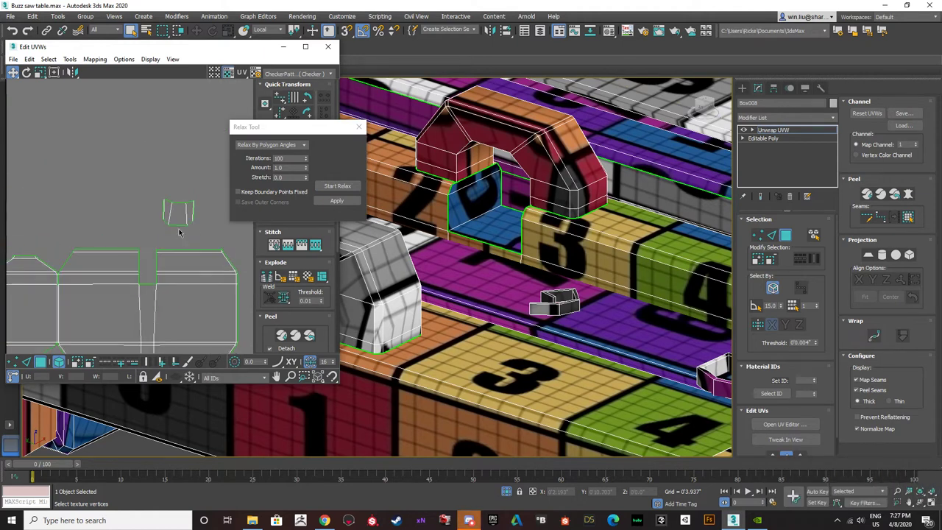
pyautogui.click(178, 212)
pyautogui.click(345, 190)
pyautogui.click(345, 188)
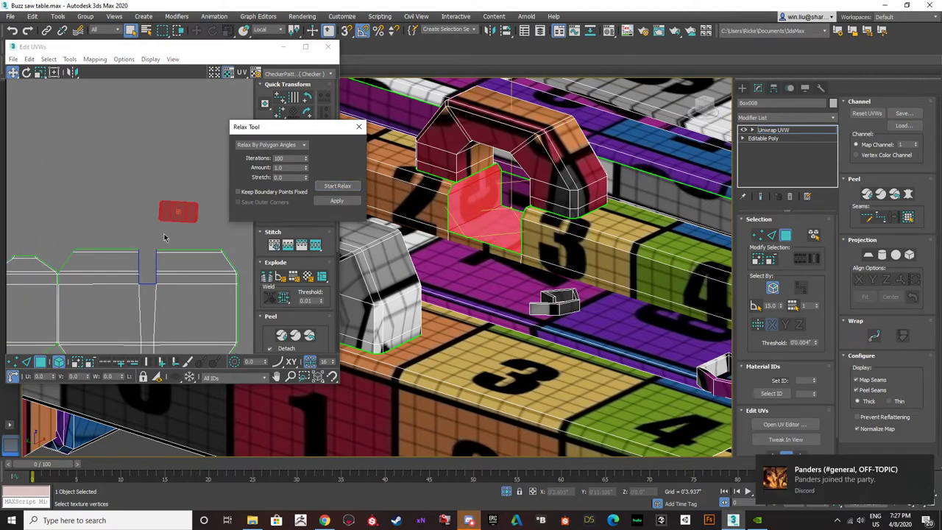
pyautogui.click(99, 228)
pyautogui.scroll(2, 382, 212)
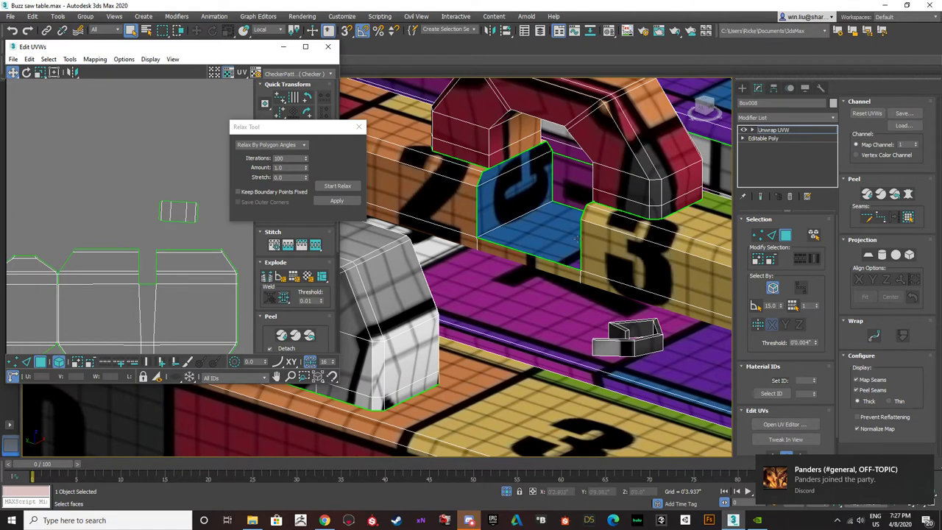
pyautogui.click(536, 209)
pyautogui.click(163, 213)
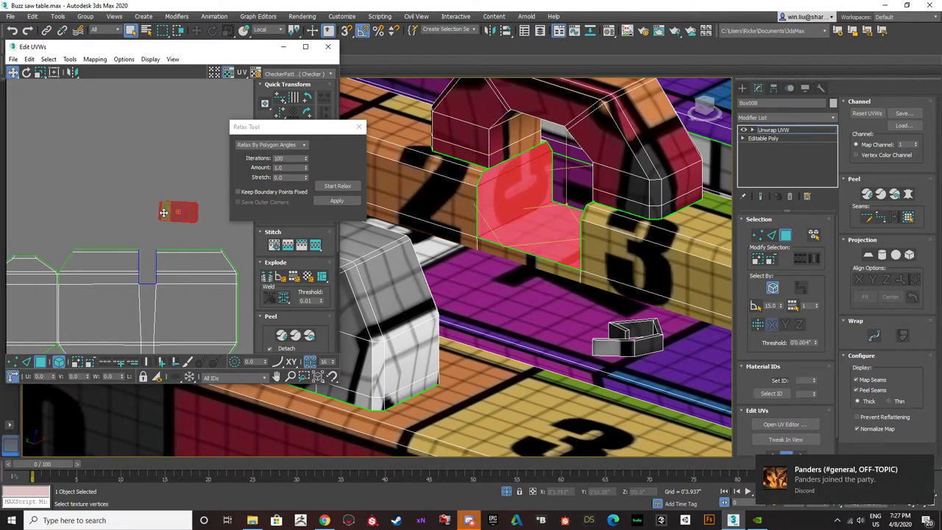
pyautogui.click(60, 170)
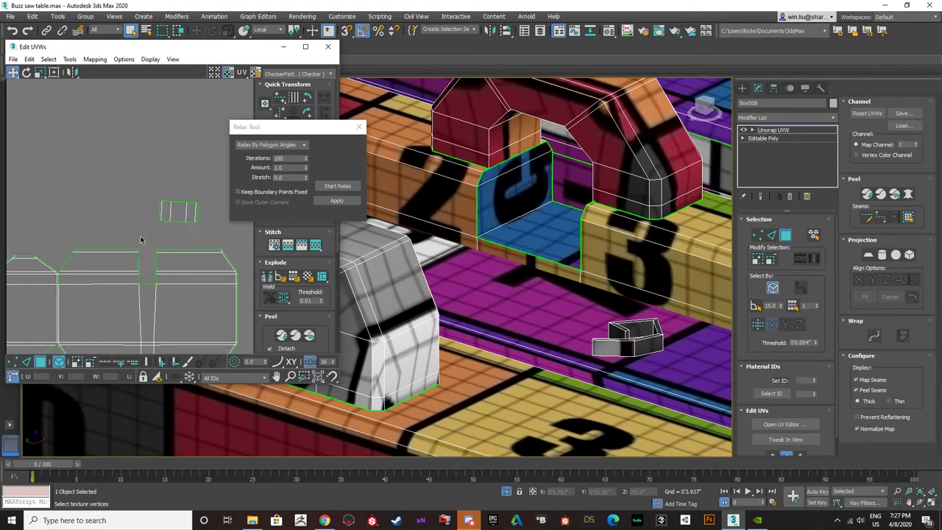
# - Stitch the open upper corner vertex where the end piece meets the notched long side
pyautogui.scroll(-3, 140, 240)
pyautogui.moveTo(109, 245); pyautogui.dragTo(157, 198, button='middle')
pyautogui.click(151, 240)
pyautogui.scroll(5, 151, 235)
pyautogui.click(137, 271)
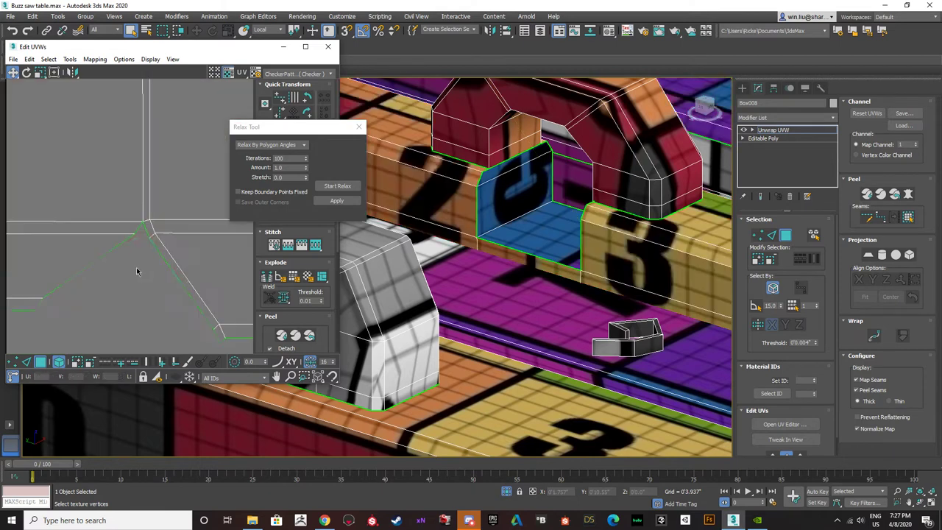
pyautogui.scroll(-5, 138, 270)
pyautogui.scroll(5, 141, 217)
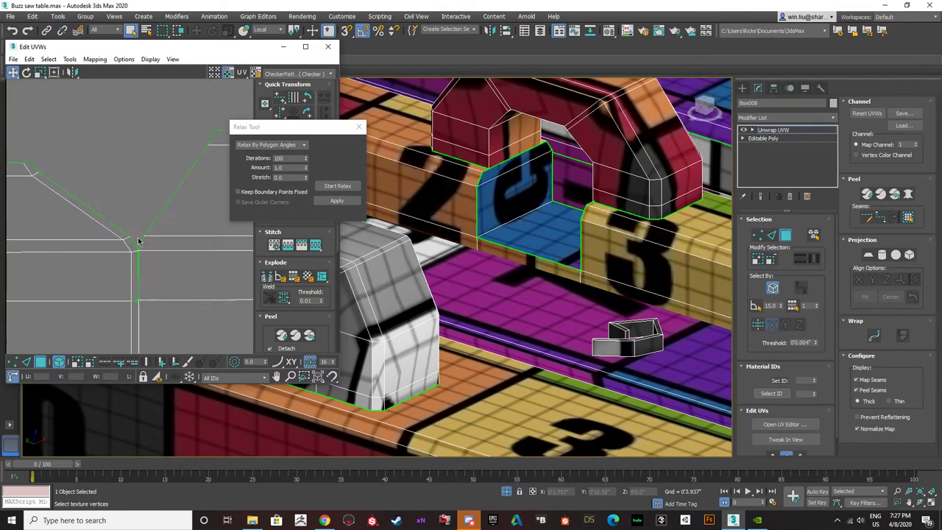
pyautogui.click(12, 362)
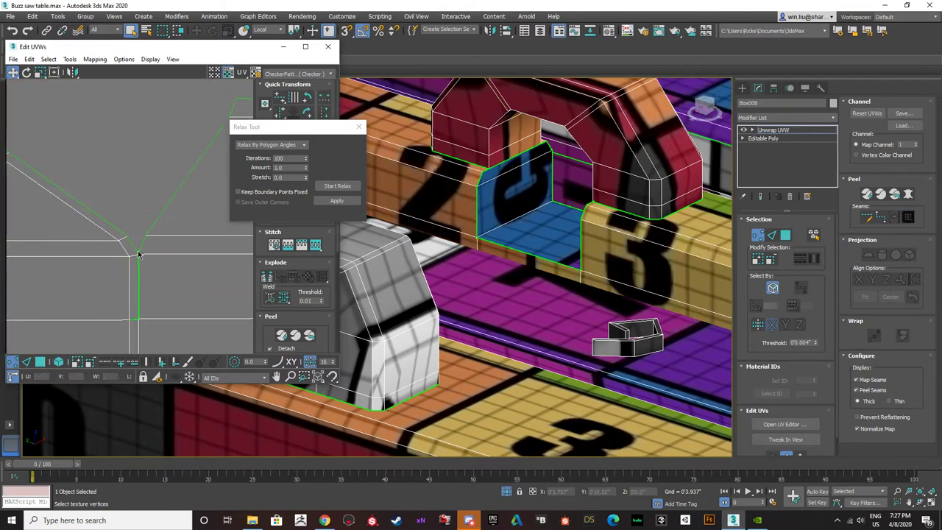
pyautogui.scroll(-2, 141, 254)
pyautogui.scroll(1, 131, 234)
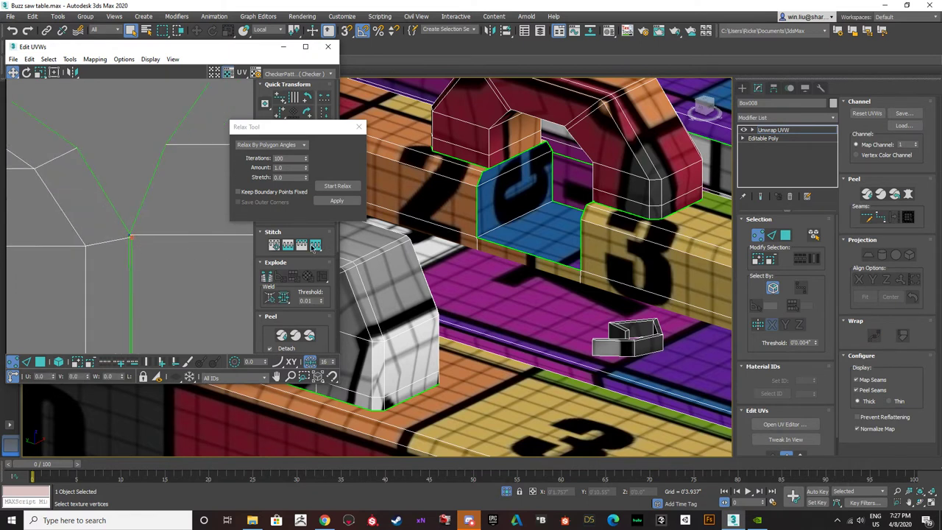
pyautogui.click(314, 245)
# - Stitch the vertex at the lower end of the same open seam and check the neighbouring end-piece junction for open corners
pyautogui.scroll(-4, 129, 267)
pyautogui.scroll(4, 132, 339)
pyautogui.click(133, 338)
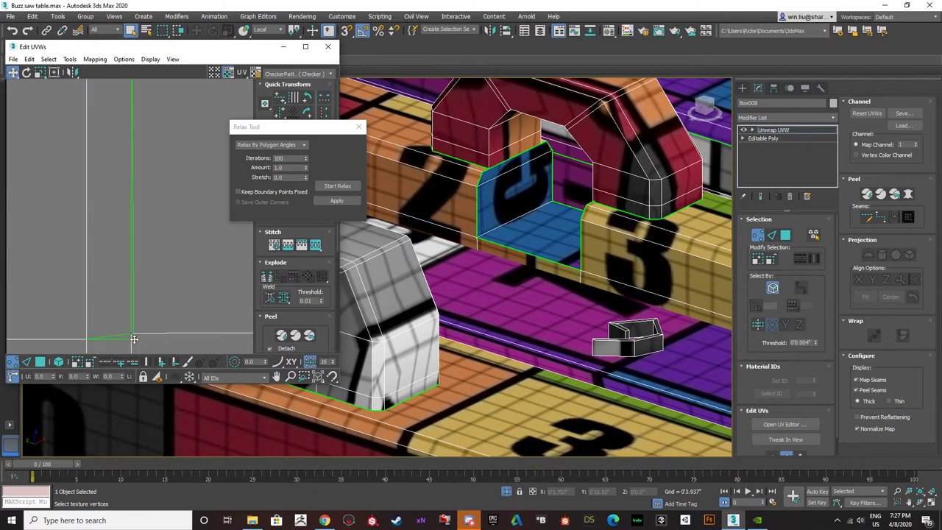
pyautogui.click(318, 246)
pyautogui.scroll(-5, 131, 214)
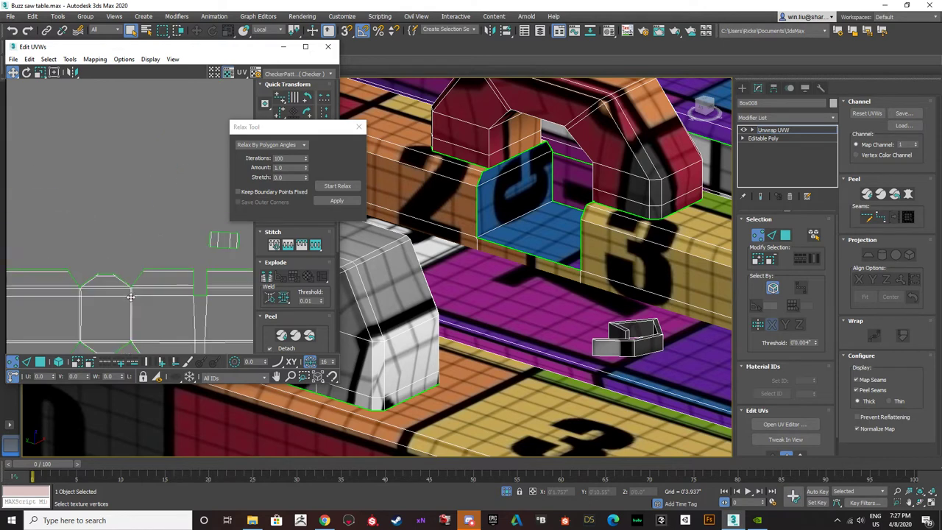
pyautogui.moveTo(53, 293); pyautogui.dragTo(206, 270, button='middle')
pyautogui.scroll(5, 102, 318)
pyautogui.scroll(-6, 113, 282)
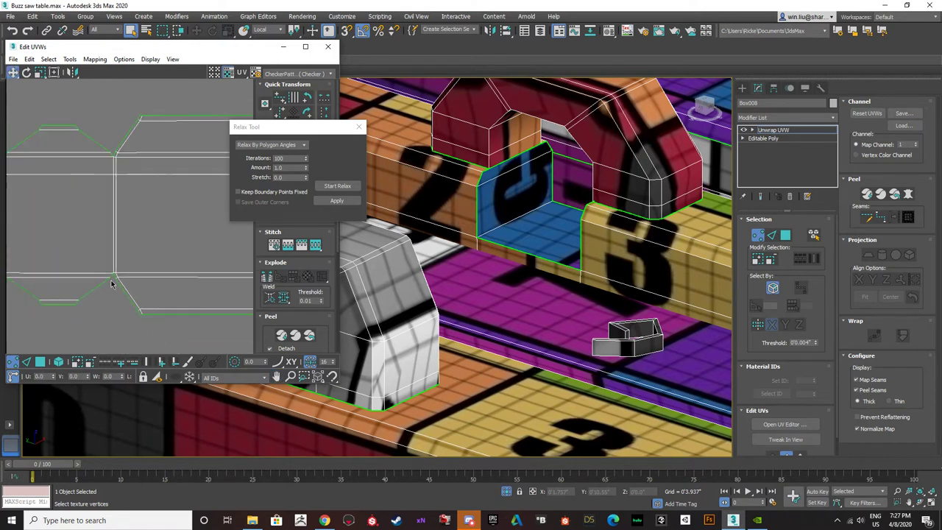
# - Select the joined frame strip as an element and move it below the other finished shells in the UV layout
pyautogui.moveTo(157, 290); pyautogui.dragTo(117, 269, button='middle')
pyautogui.click(40, 362)
pyautogui.click(58, 362)
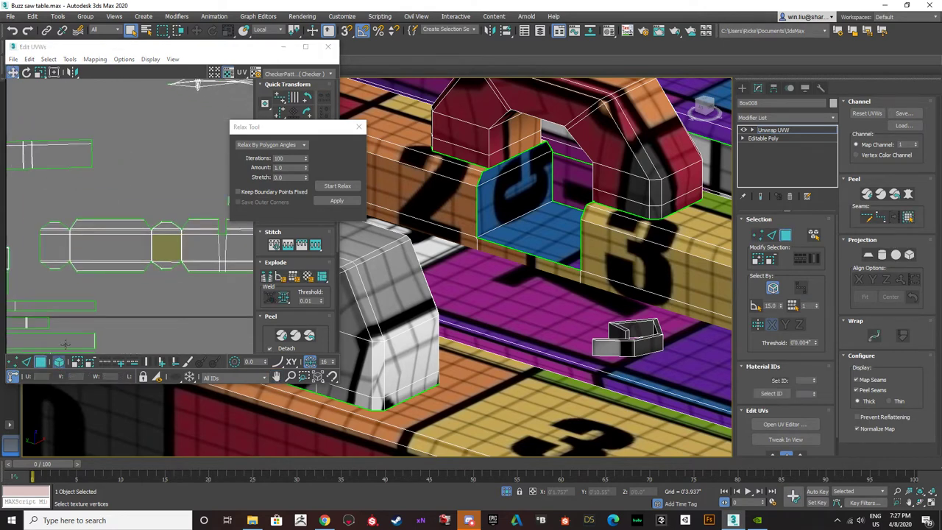
pyautogui.scroll(-4, 96, 256)
pyautogui.click(114, 251)
pyautogui.scroll(-5, 112, 261)
pyautogui.scroll(3, 116, 272)
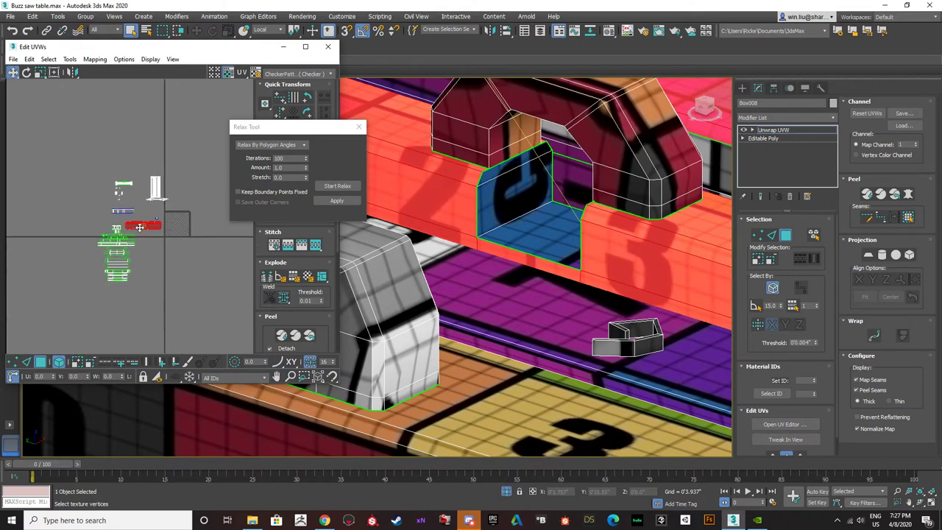
pyautogui.moveTo(141, 224); pyautogui.dragTo(110, 307)
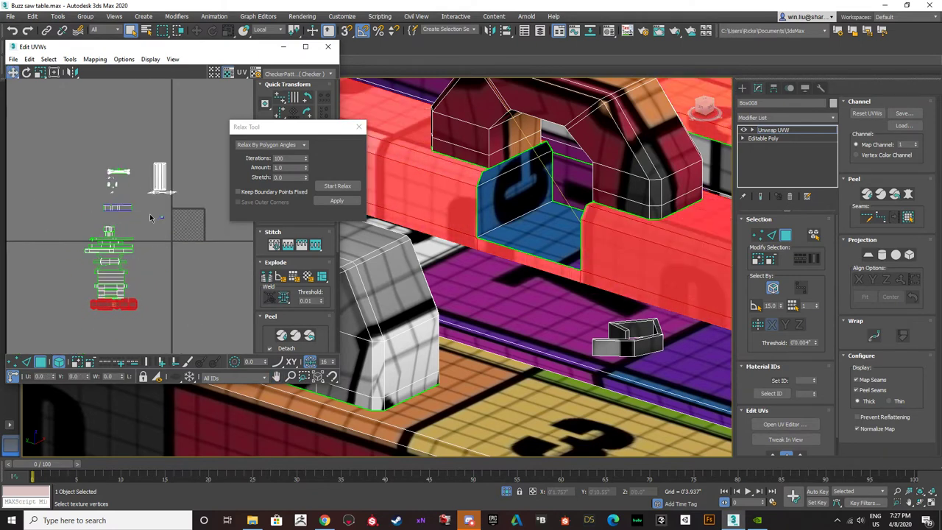
# - Move the recess shell and the long inner-wall strip of the frame below the finished shells
pyautogui.click(163, 215)
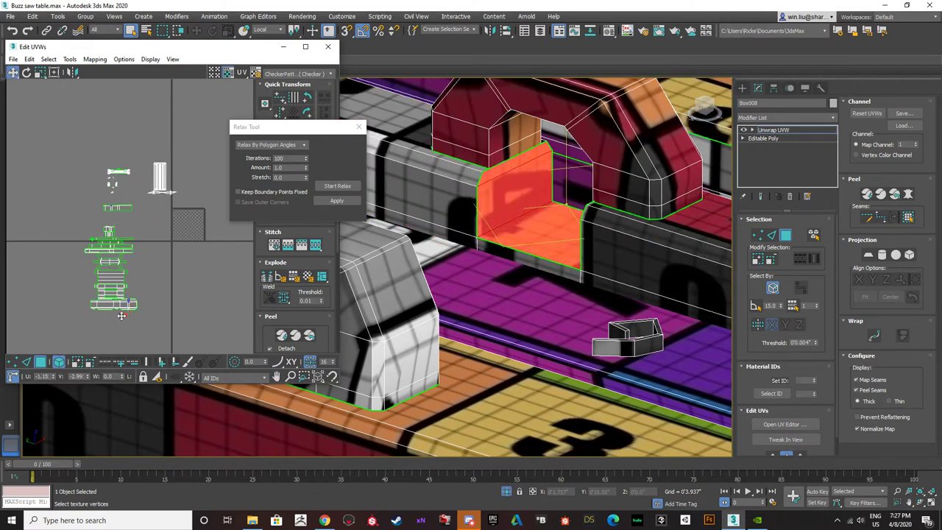
pyautogui.press('z')
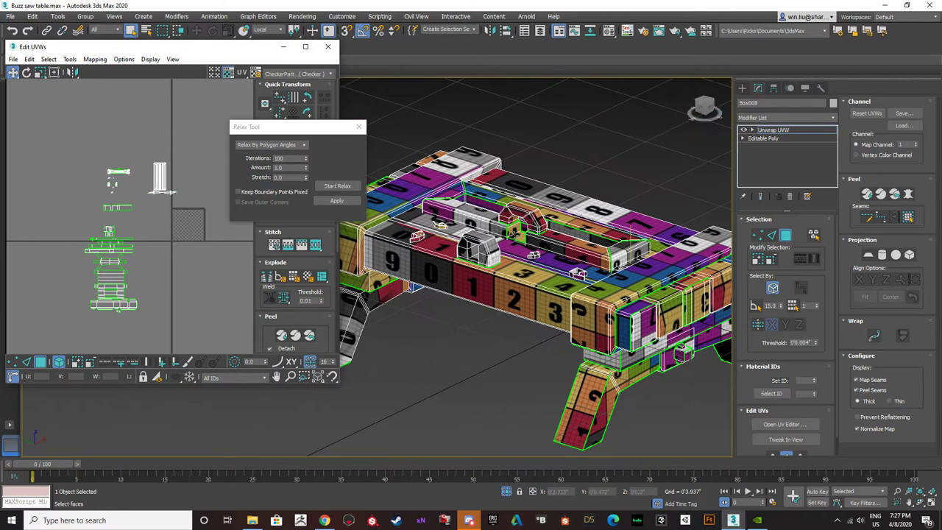
pyautogui.scroll(5, 184, 187)
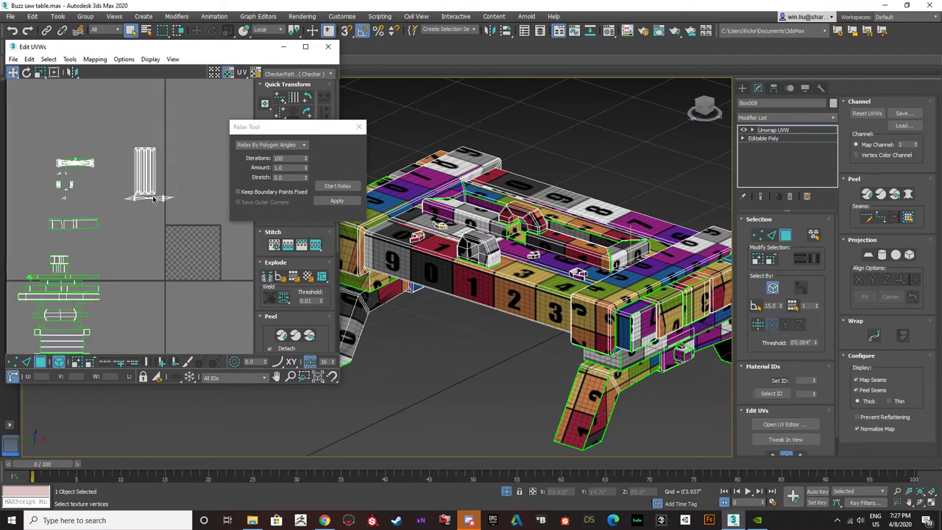
pyautogui.click(128, 192)
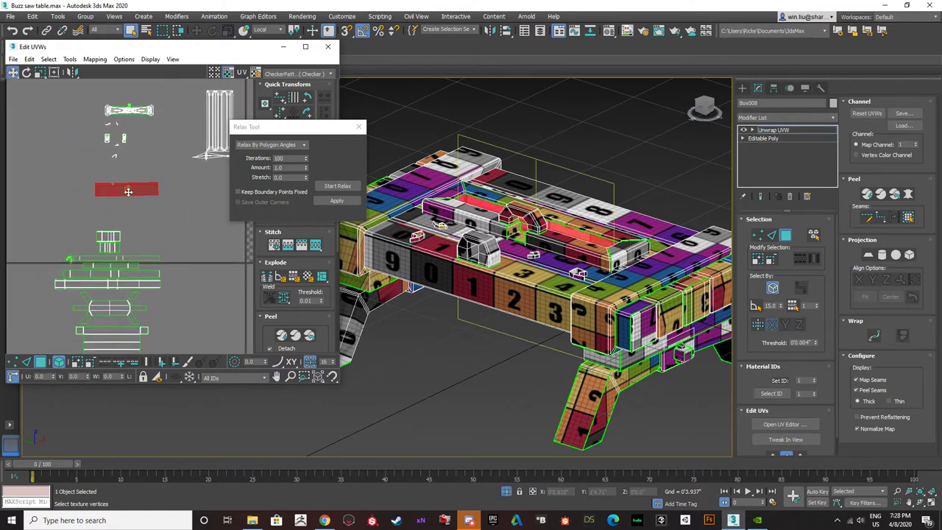
pyautogui.scroll(-4, 128, 192)
pyautogui.moveTo(128, 191); pyautogui.dragTo(126, 301)
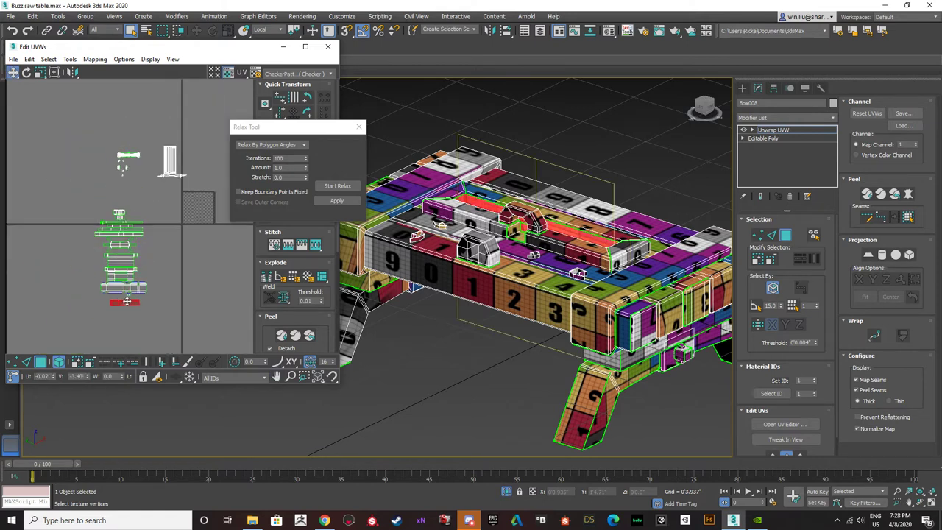
# - Select the handles and a small hook piece on the model to identify which remaining UV shells belong to them
pyautogui.scroll(10, 125, 172)
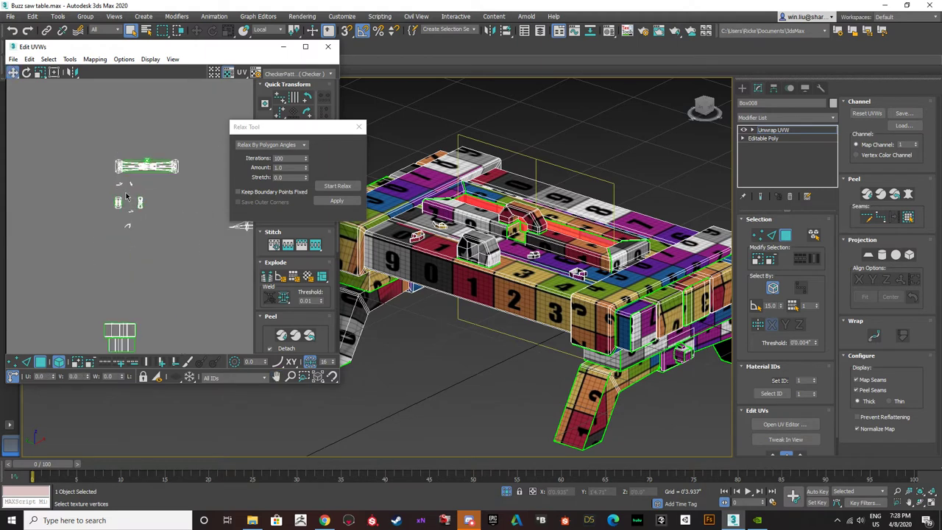
pyautogui.scroll(4, 495, 240)
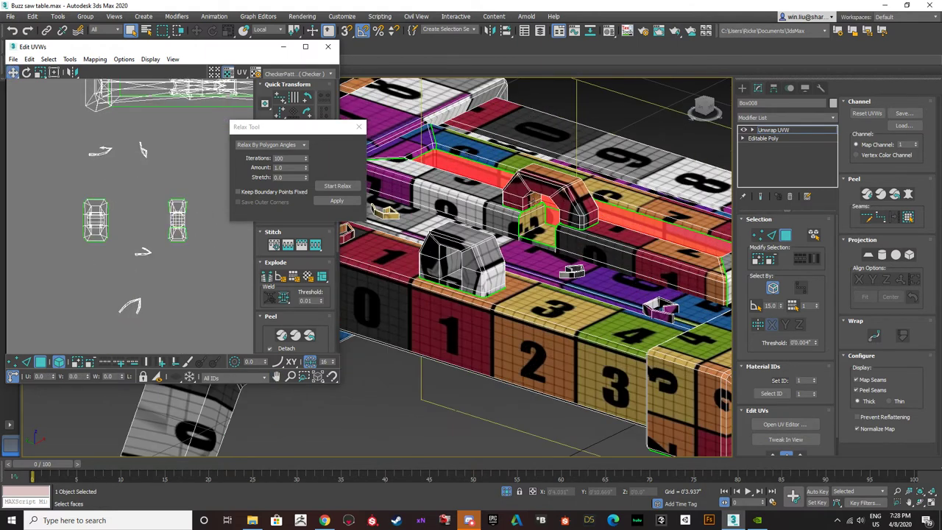
pyautogui.click(562, 194)
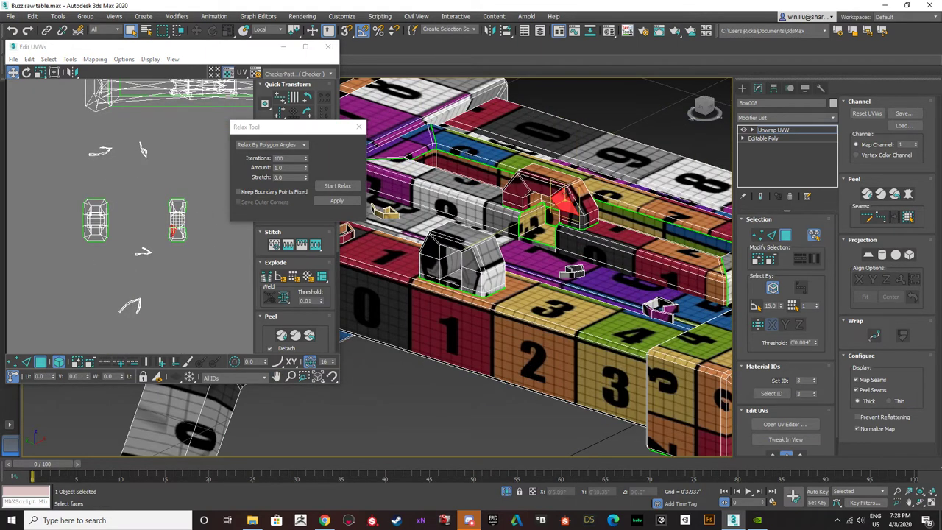
pyautogui.click(561, 200)
pyautogui.click(462, 259)
pyautogui.click(572, 271)
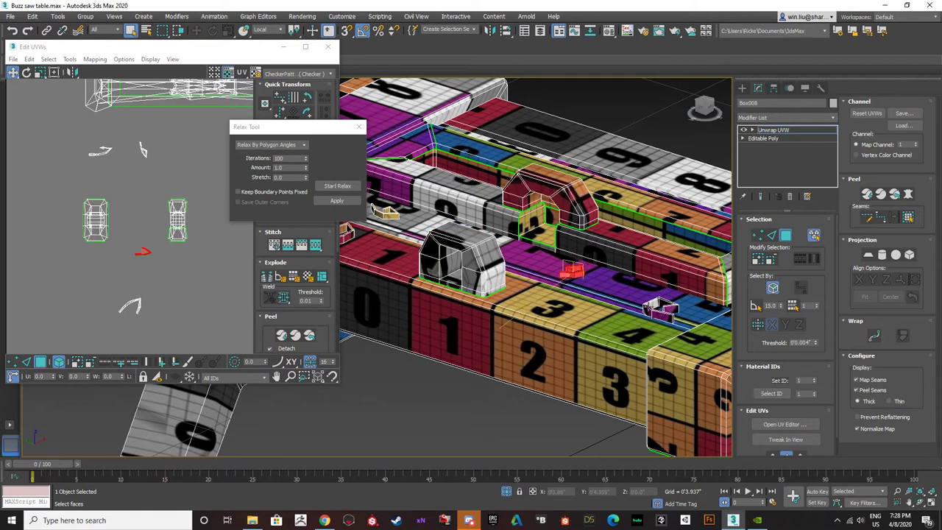
# - Pick the small hook piece nearest the table corner and break its outer and inner top rim edges
pyautogui.click(660, 309)
pyautogui.scroll(-5, 592, 291)
pyautogui.moveTo(462, 285); pyautogui.dragTo(488, 262, button='middle')
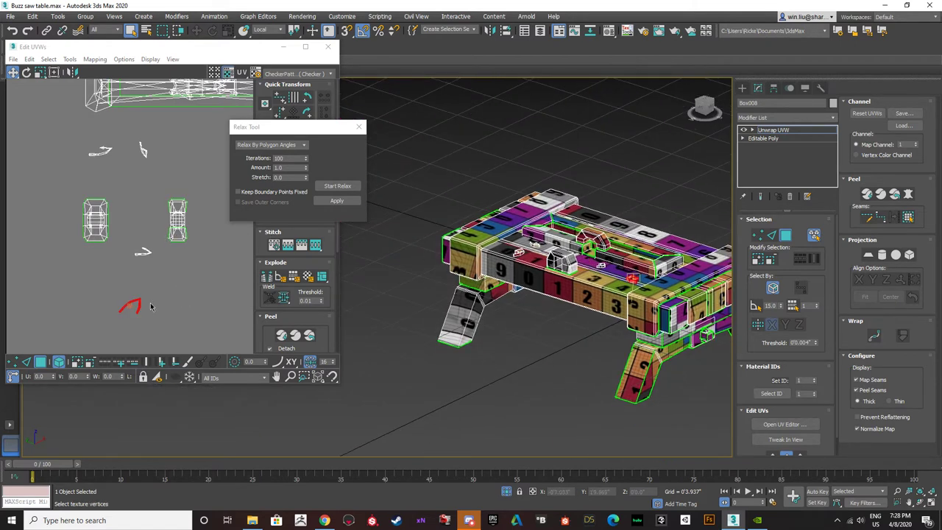
pyautogui.scroll(4, 140, 307)
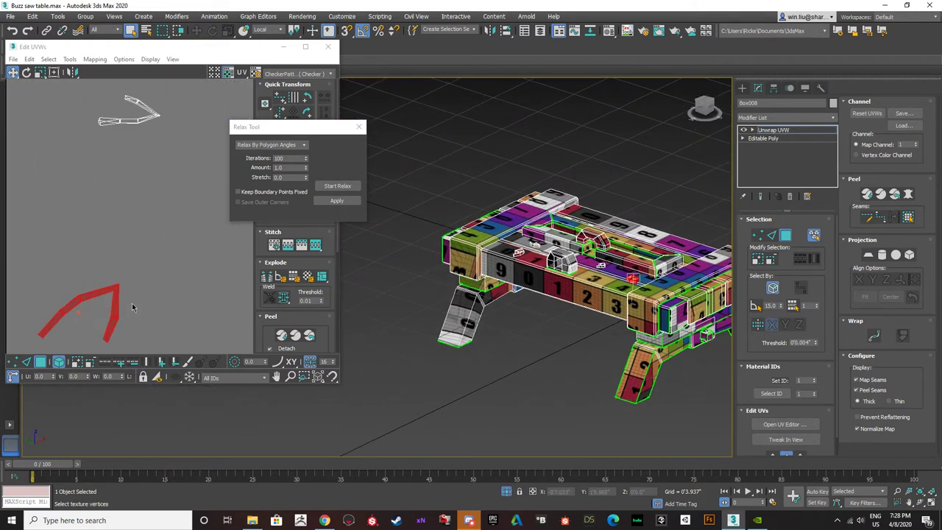
pyautogui.click(59, 363)
pyautogui.scroll(10, 599, 272)
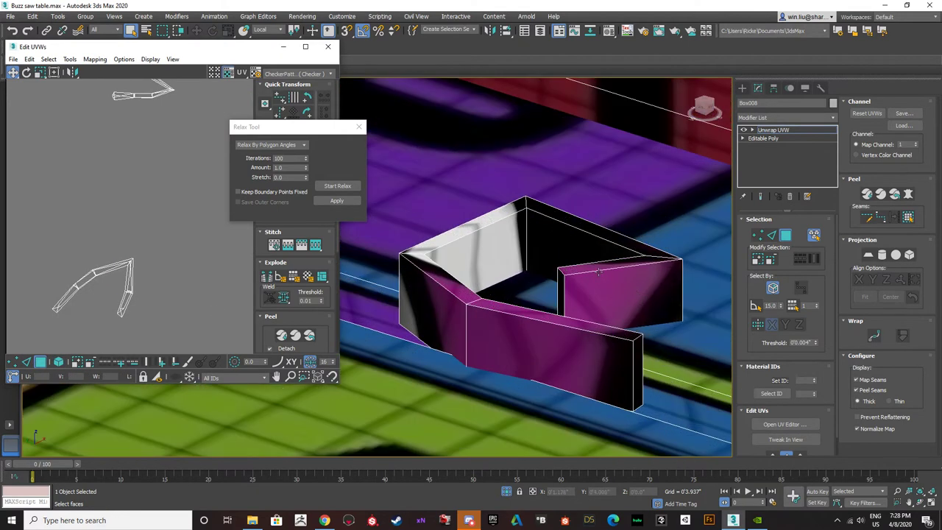
pyautogui.click(772, 235)
pyautogui.doubleClick(620, 259)
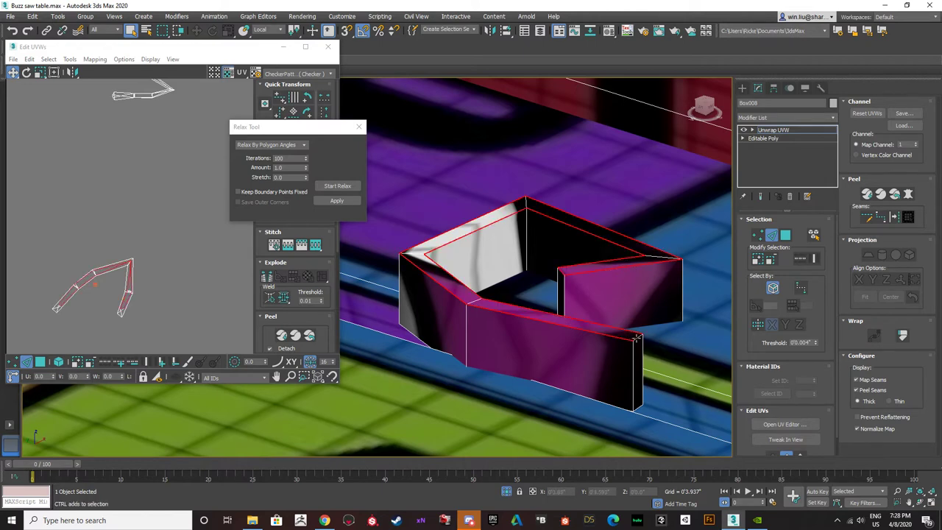
pyautogui.scroll(-3, 636, 338)
pyautogui.keyDown('alt'); pyautogui.moveTo(636, 338); pyautogui.dragTo(662, 332, button='middle'); pyautogui.keyUp('alt')
pyautogui.click(272, 280)
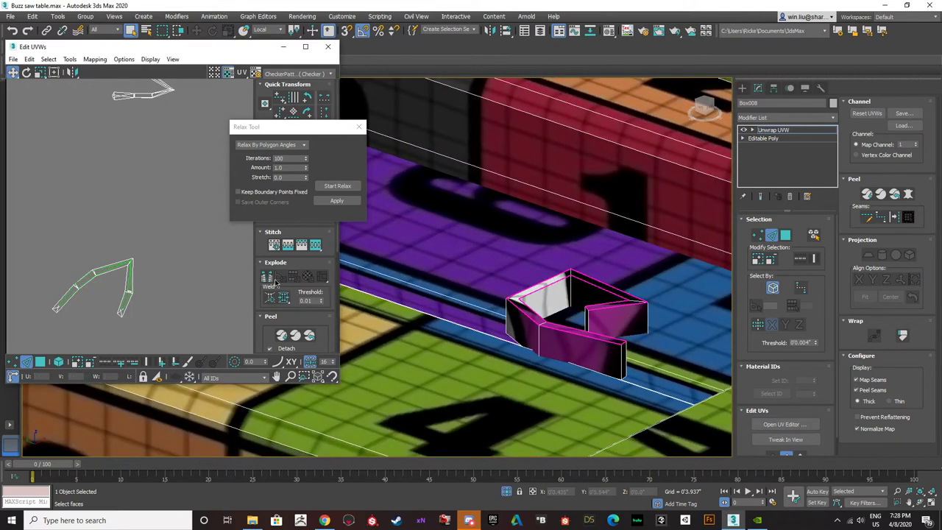
# - Break the vertical edge at the hook's inner back corner
pyautogui.click(646, 314)
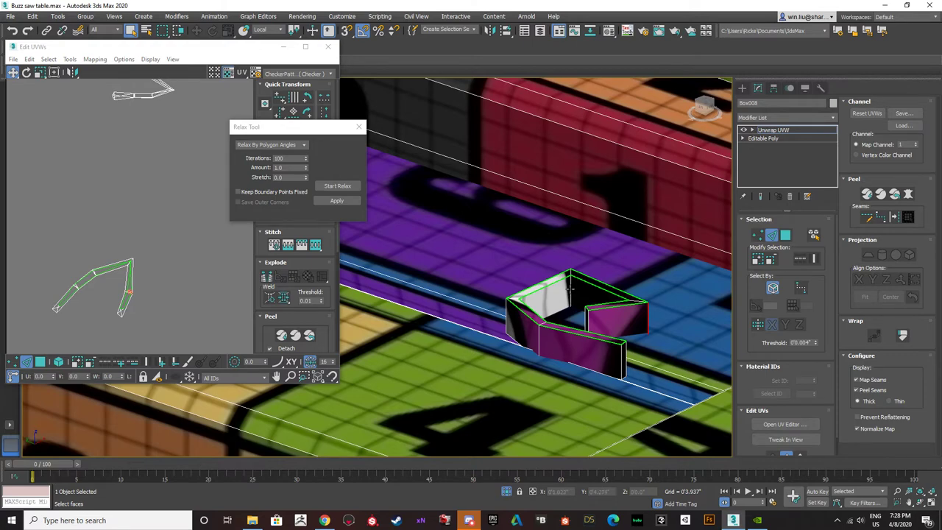
pyautogui.keyDown('alt'); pyautogui.moveTo(575, 295); pyautogui.dragTo(593, 308, button='middle'); pyautogui.keyUp('alt')
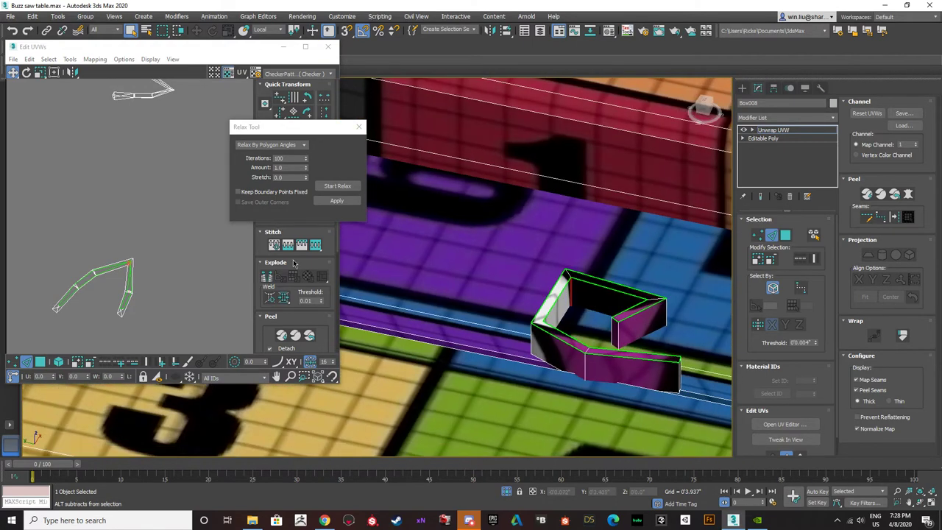
pyautogui.click(273, 280)
# - Move the hook's side shell as an element upward, away from its detached top-face shell
pyautogui.moveTo(123, 305); pyautogui.dragTo(124, 295, button='middle')
pyautogui.click(41, 361)
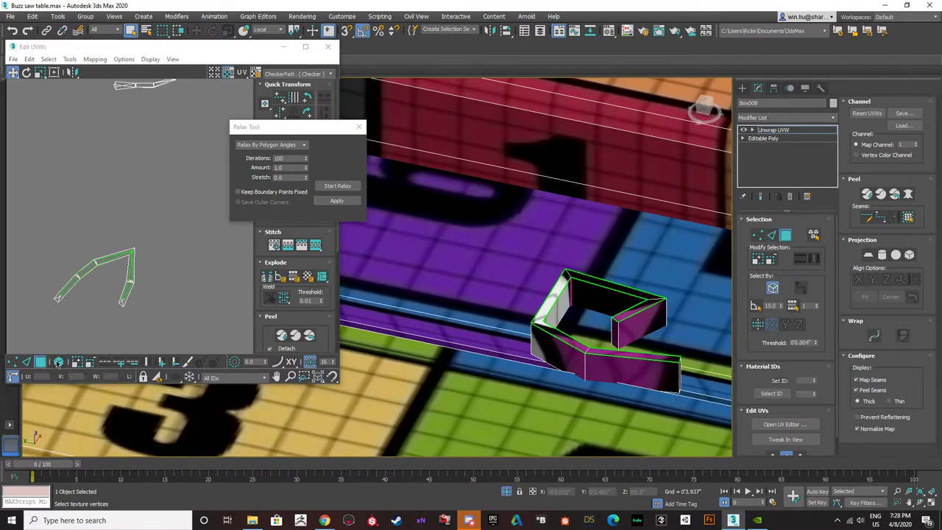
pyautogui.moveTo(88, 266); pyautogui.dragTo(106, 199)
# - Relax the hook's top-face shell and its side shell by polygon angles, and clear the selection
pyautogui.moveTo(153, 305); pyautogui.dragTo(62, 256)
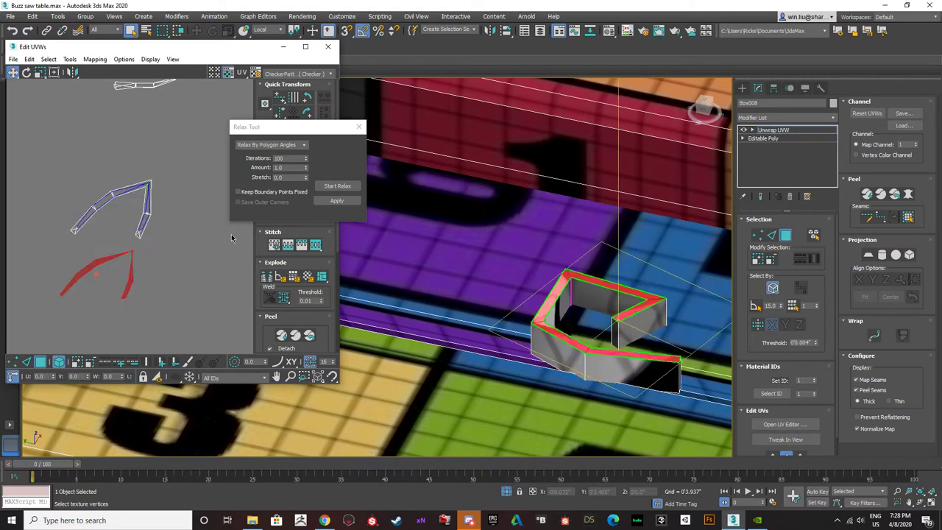
pyautogui.click(337, 189)
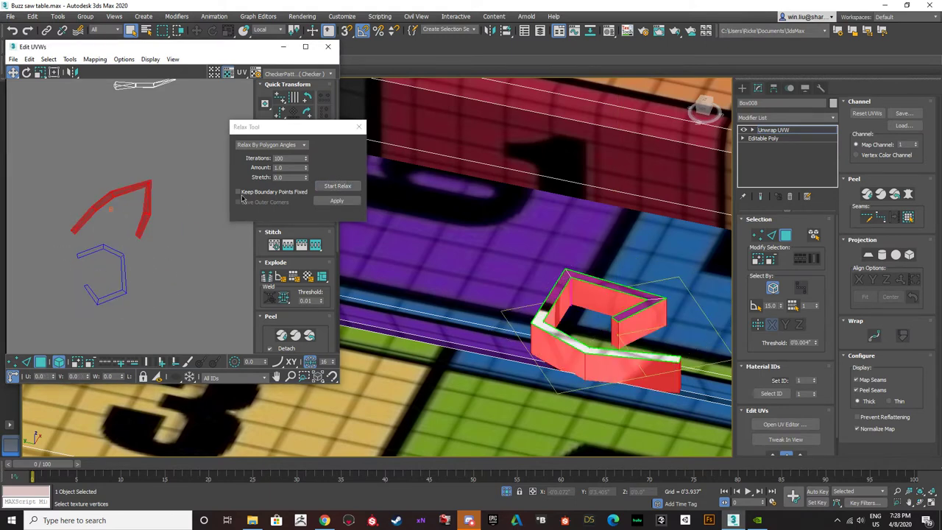
pyautogui.click(338, 186)
pyautogui.click(115, 217)
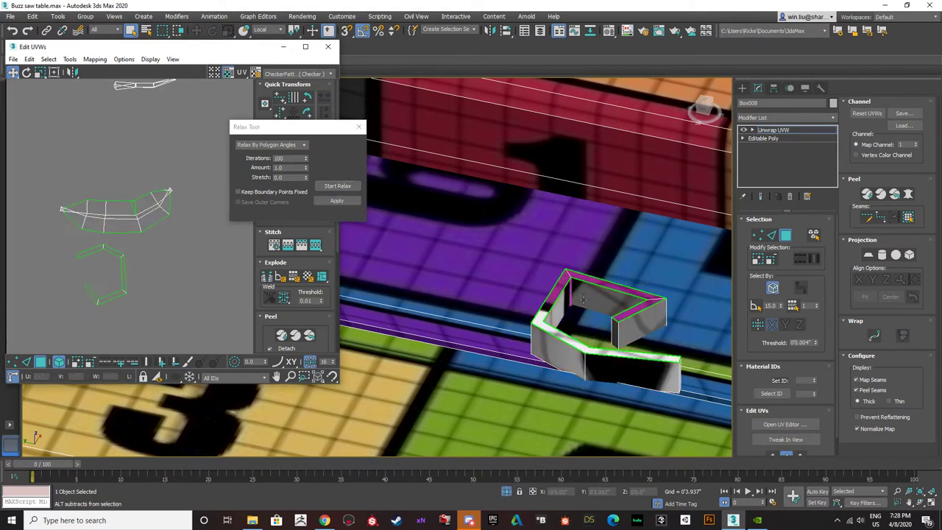
# - Display the model in wireframe around the hook and switch to edge selection
pyautogui.moveTo(584, 300)
pyautogui.keyDown('alt'); pyautogui.mouseDown(button='middle')
pyautogui.moveTo(578, 250)
pyautogui.moveTo(579, 283)
pyautogui.mouseUp(button='middle'); pyautogui.keyUp('alt')
pyautogui.press('F3')
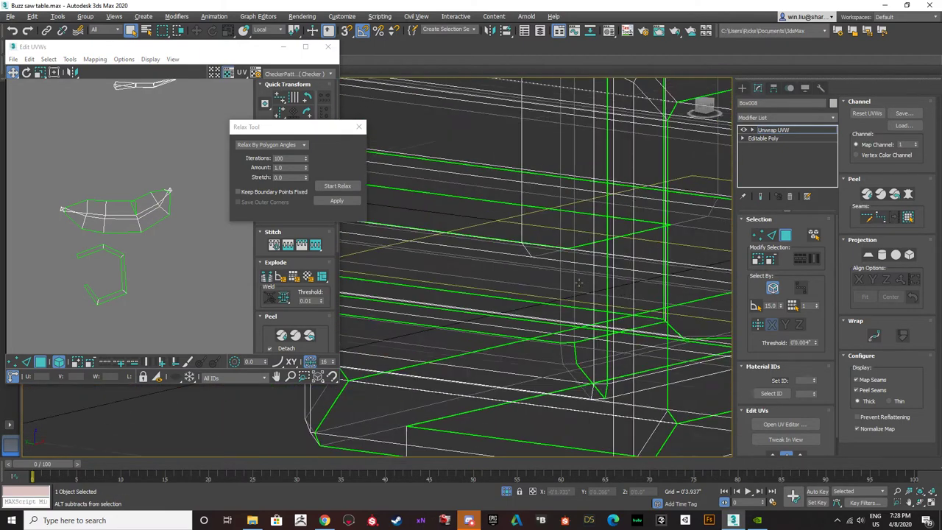
pyautogui.scroll(-5, 579, 284)
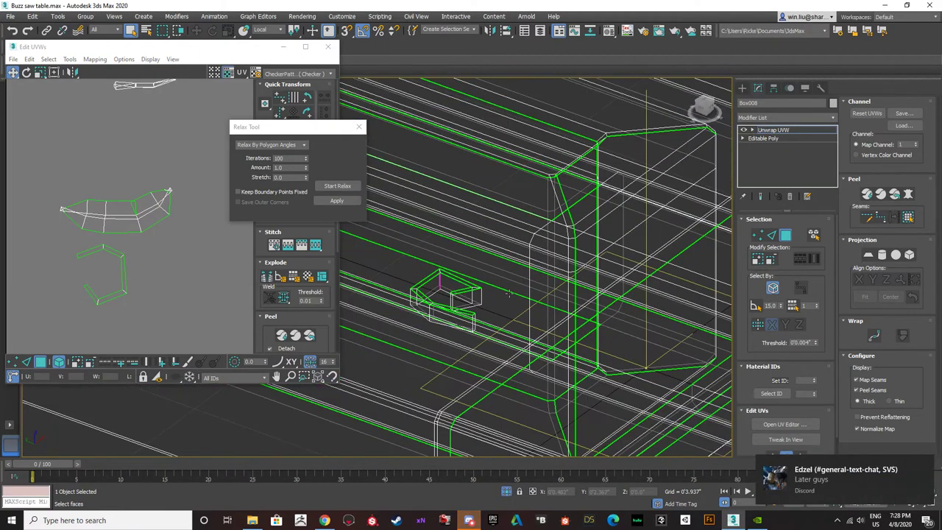
pyautogui.click(771, 235)
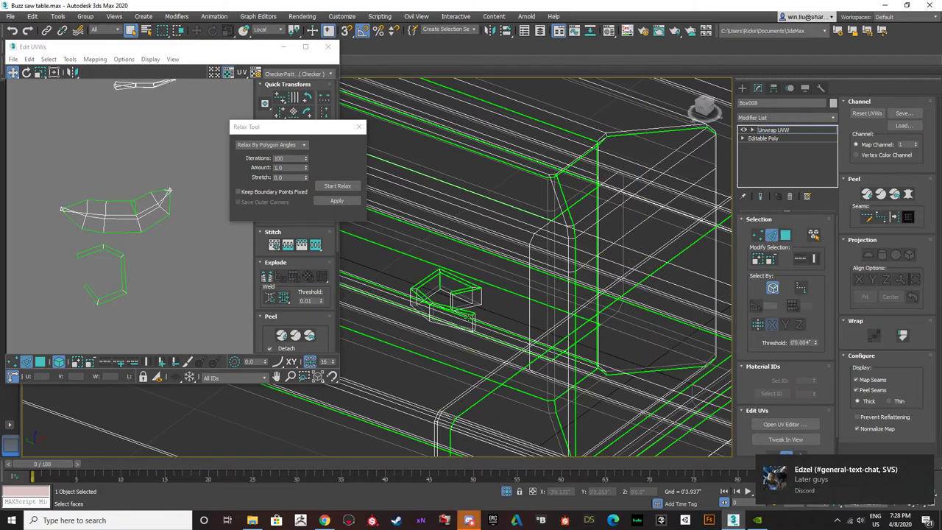
# - Select the hook's inner and outer lower edge loops and break the UVs along them
pyautogui.scroll(4, 434, 328)
pyautogui.click(420, 329)
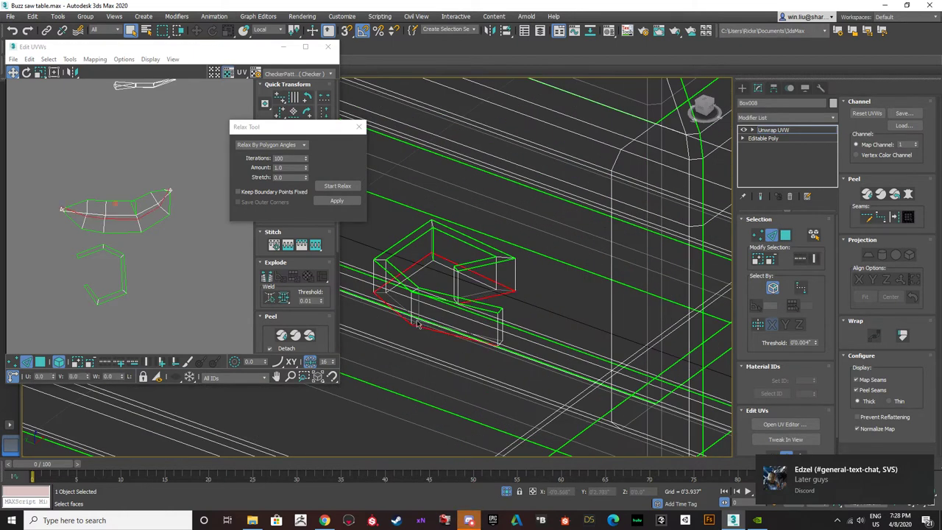
pyautogui.scroll(4, 412, 324)
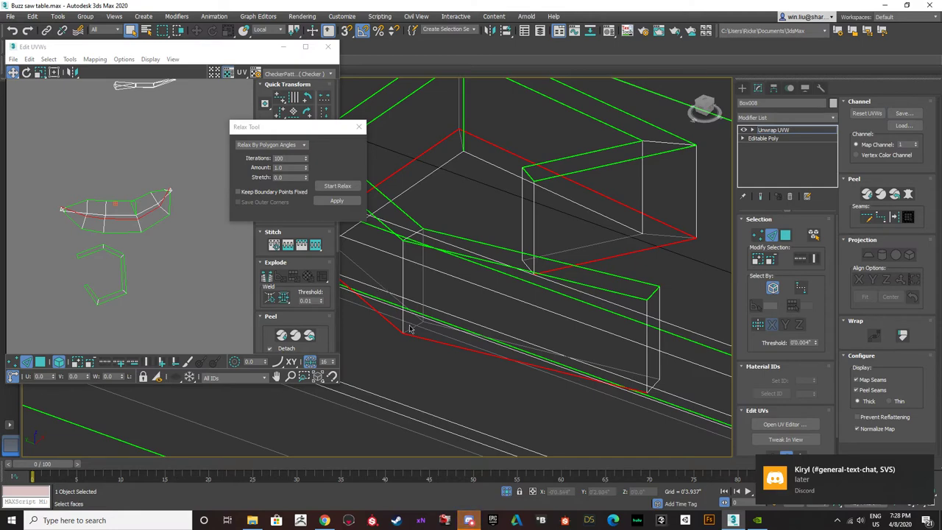
pyautogui.scroll(-6, 413, 305)
pyautogui.scroll(6, 423, 313)
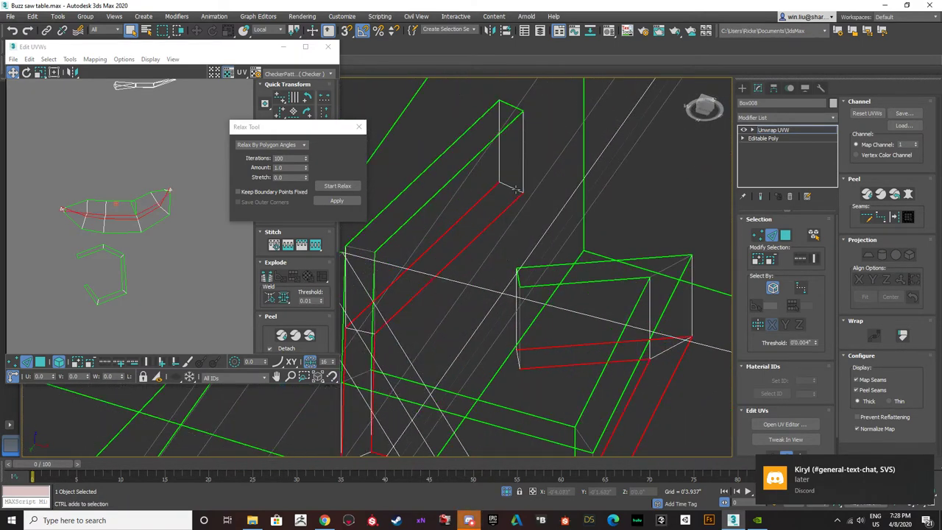
pyautogui.click(268, 277)
# - Relax the hook's long side strip and its separated lower shell by polygon angles
pyautogui.click(40, 361)
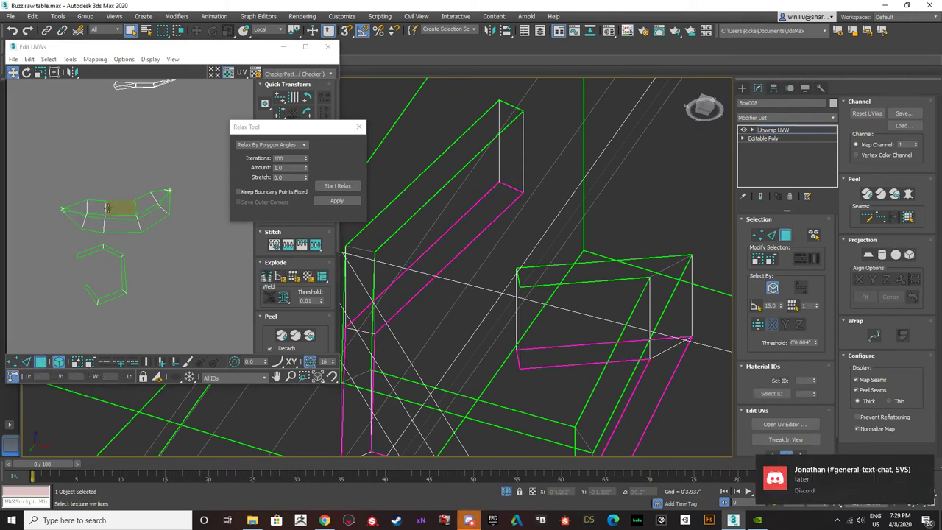
pyautogui.click(107, 209)
pyautogui.click(338, 186)
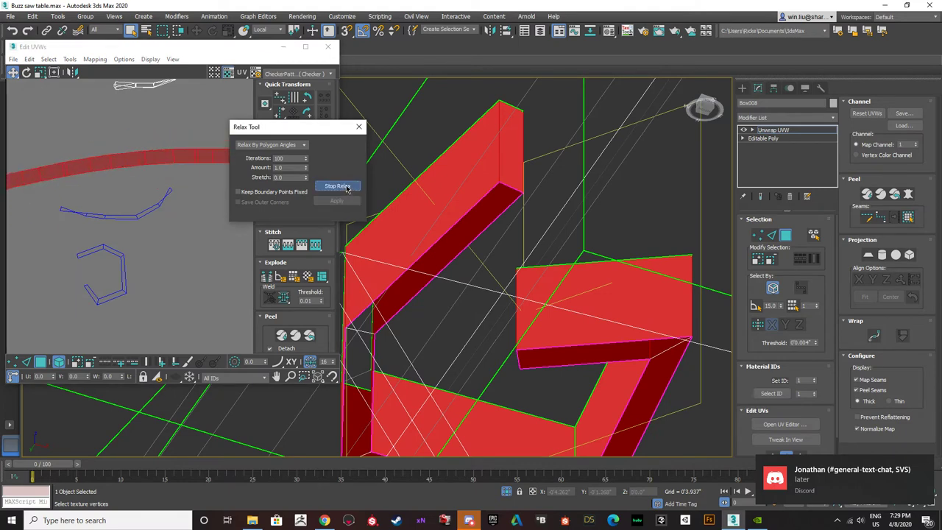
pyautogui.click(347, 187)
pyautogui.click(117, 217)
pyautogui.click(336, 187)
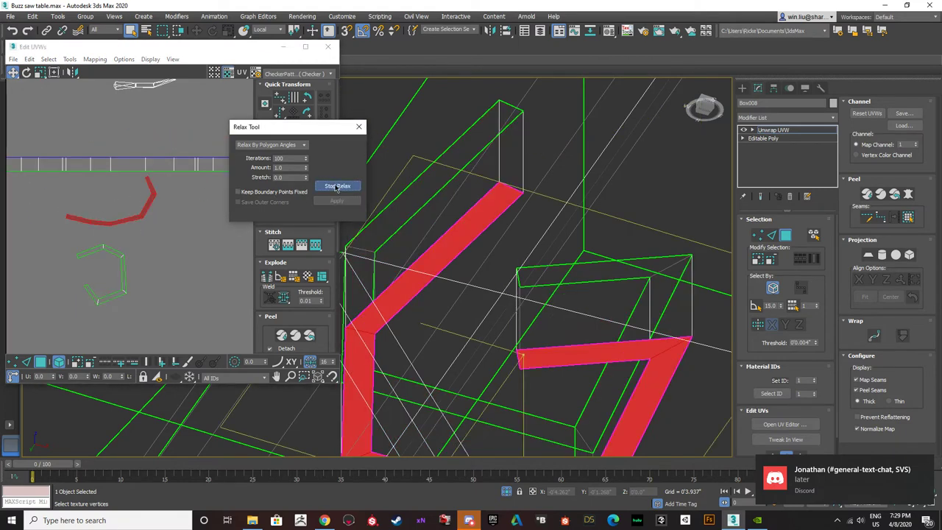
pyautogui.click(335, 187)
# - Select all the relaxed hook shells and move them aside, clear of the other shells in the UV layout
pyautogui.scroll(-3, 90, 246)
pyautogui.moveTo(134, 278); pyautogui.dragTo(69, 209)
pyautogui.scroll(-2, 96, 224)
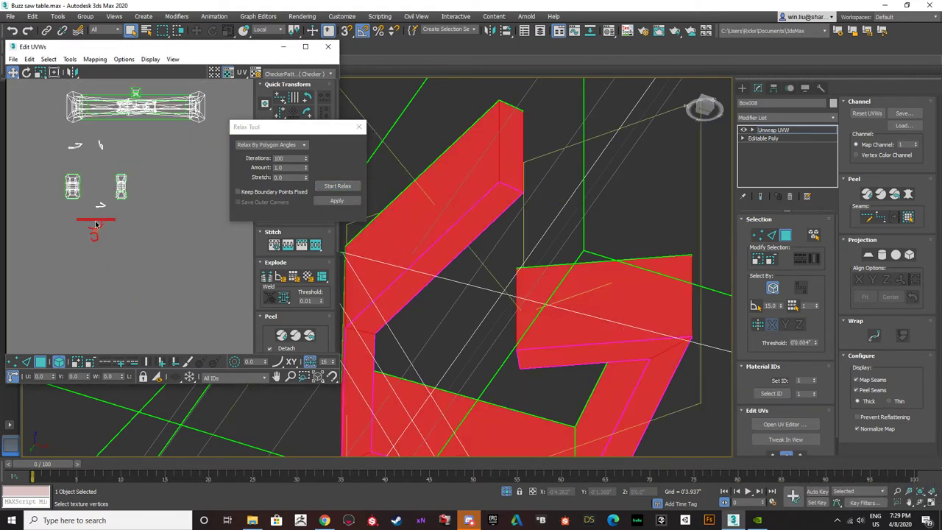
# - Select the upper and lower long edge loops of the neighbouring unsplit hook and break its UVs along them
pyautogui.scroll(-10, 501, 290)
pyautogui.scroll(4, 505, 289)
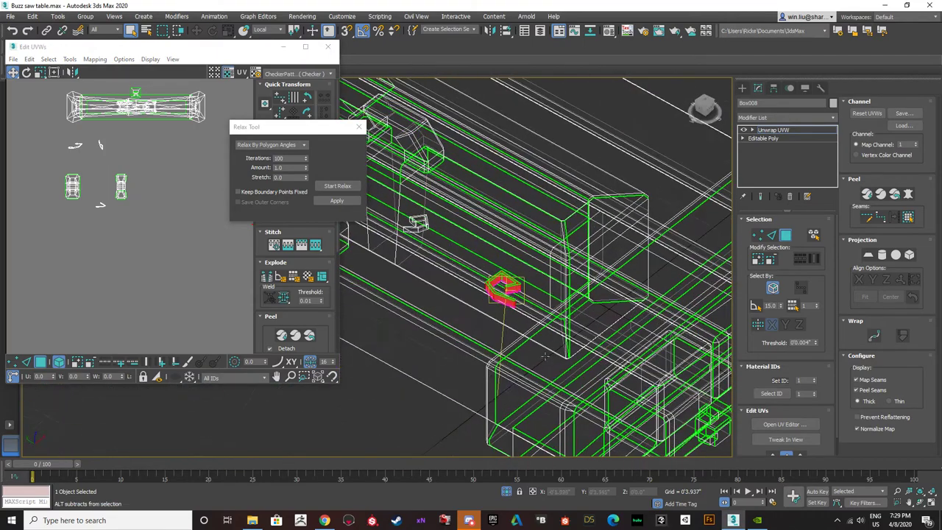
pyautogui.scroll(5, 421, 214)
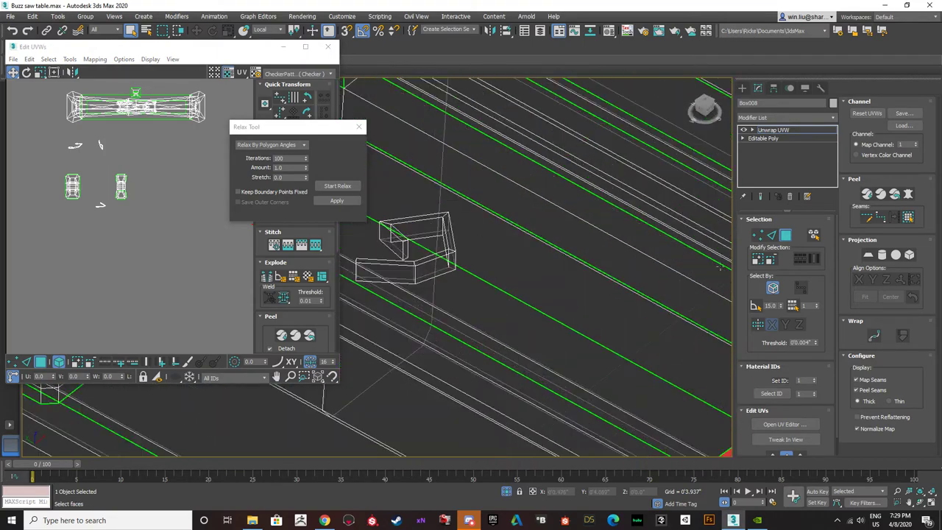
pyautogui.click(771, 236)
pyautogui.click(395, 234)
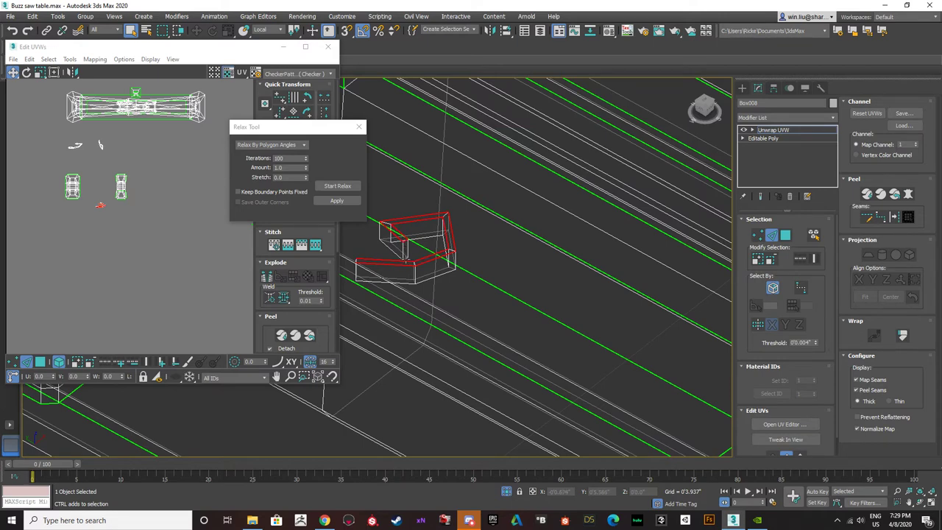
pyautogui.scroll(3, 399, 254)
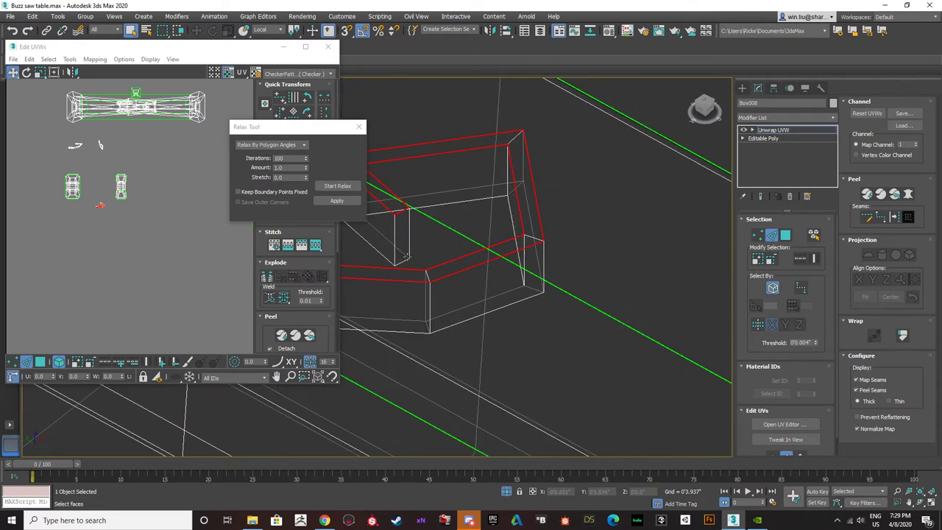
pyautogui.keyDown('ctrl'); pyautogui.click(397, 247); pyautogui.keyUp('ctrl')
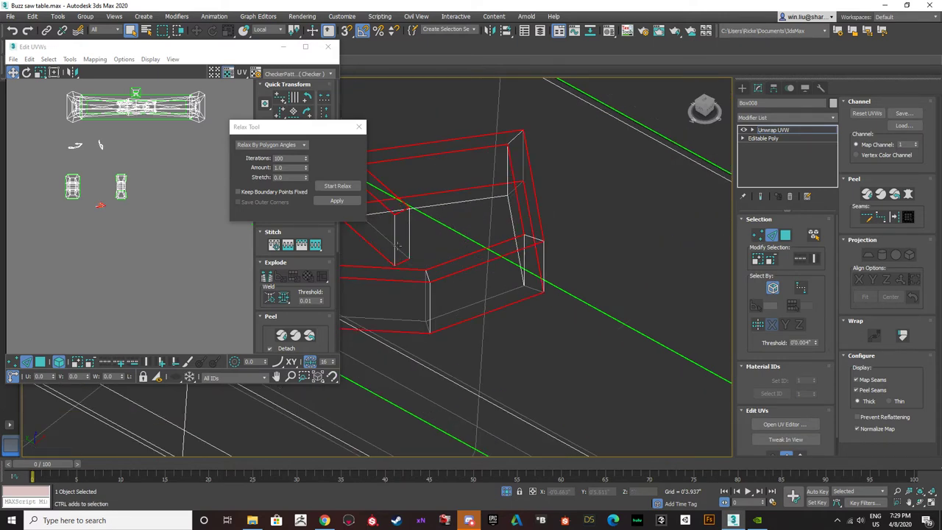
pyautogui.keyDown('ctrl'); pyautogui.click(431, 206); pyautogui.keyUp('ctrl')
pyautogui.scroll(-3, 431, 213)
pyautogui.keyDown('alt'); pyautogui.moveTo(432, 214); pyautogui.dragTo(555, 333, button='middle'); pyautogui.keyUp('alt')
pyautogui.scroll(3, 486, 243)
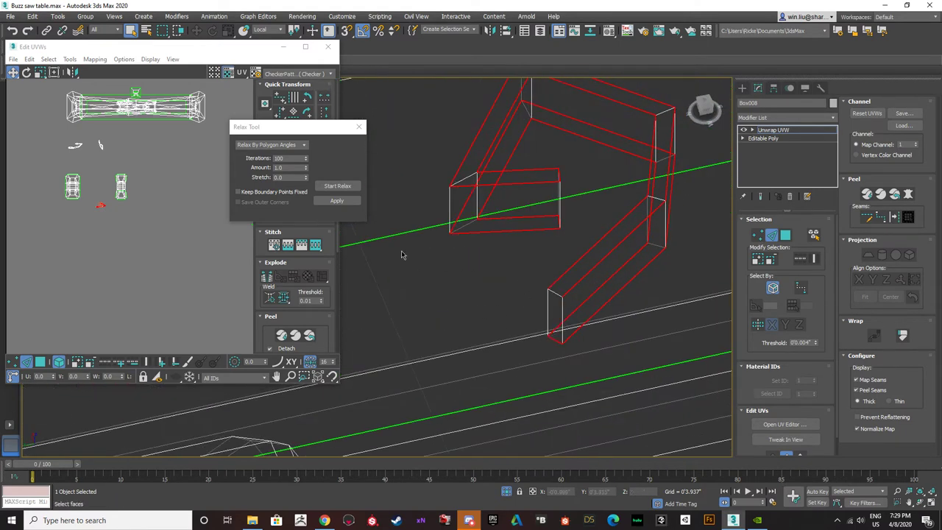
pyautogui.click(267, 279)
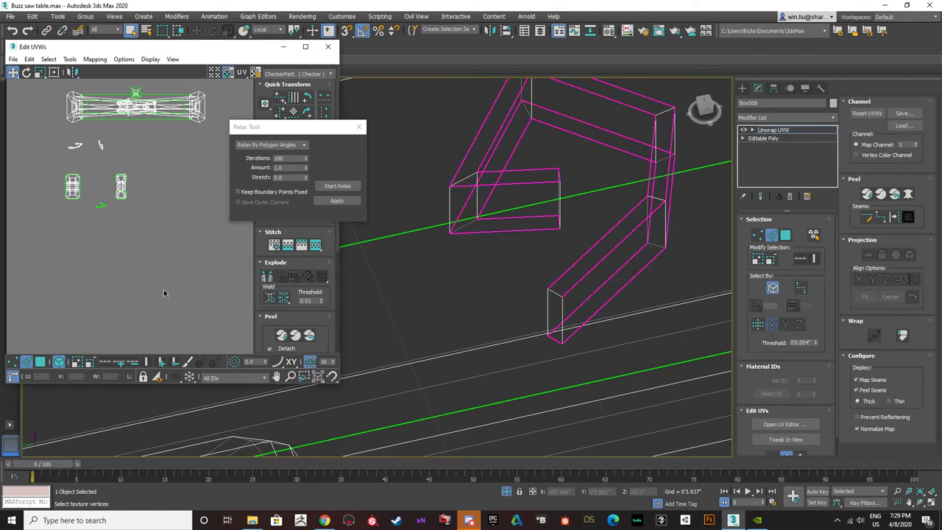
# - Select all polygons of the newly split hook and relax its shells by polygon angles
pyautogui.scroll(3, 99, 205)
pyautogui.scroll(-3, 116, 211)
pyautogui.moveTo(116, 211); pyautogui.dragTo(120, 291, button='middle')
pyautogui.scroll(-3, 122, 283)
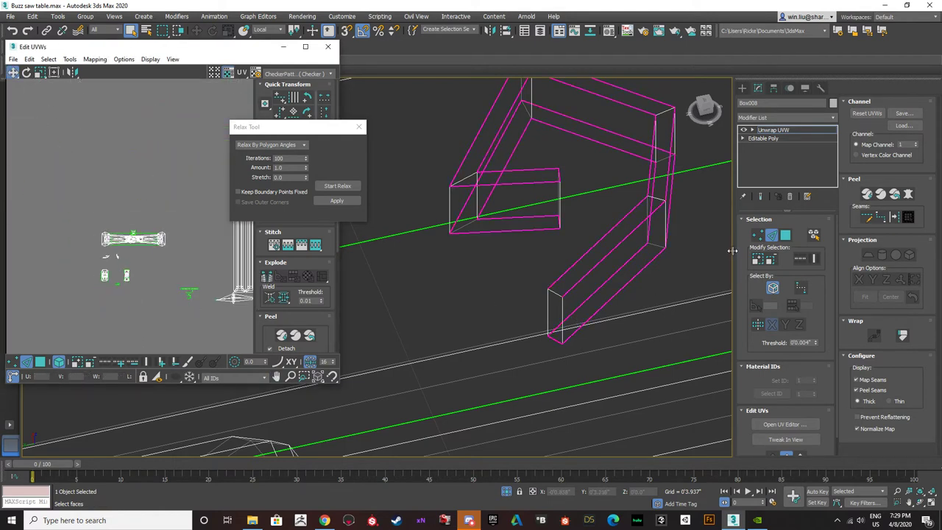
pyautogui.click(786, 235)
pyautogui.moveTo(672, 261); pyautogui.dragTo(401, 296)
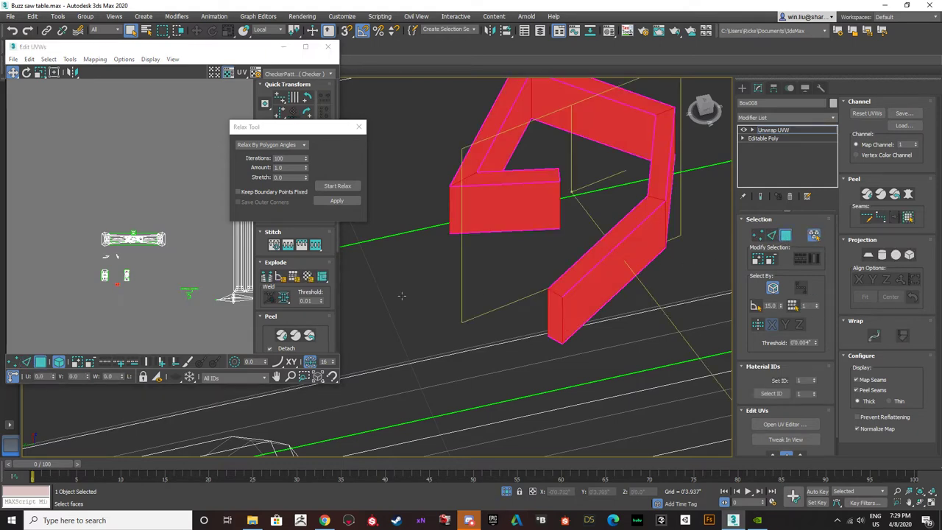
pyautogui.scroll(5, 120, 287)
pyautogui.click(337, 185)
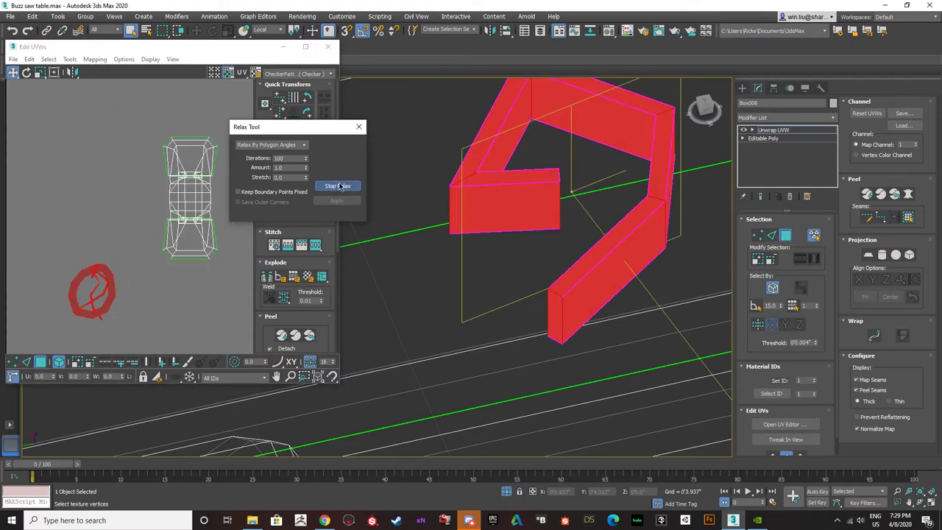
pyautogui.click(341, 187)
# - Move the hook's ring-shaped shell off the thin shell it overlaps in the UV layout
pyautogui.click(76, 236)
pyautogui.moveTo(100, 268); pyautogui.dragTo(99, 178)
pyautogui.click(128, 296)
# - Turn off element selection, pick one vertical edge at the hook's end face and break the ring shell there
pyautogui.click(770, 234)
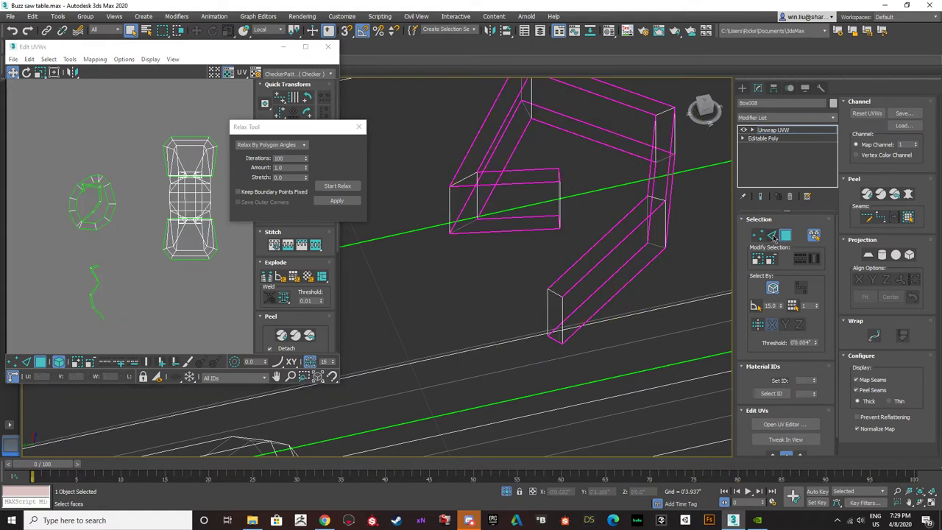
pyautogui.click(560, 195)
pyautogui.keyDown('alt'); pyautogui.moveTo(568, 207); pyautogui.dragTo(589, 236, button='middle'); pyautogui.keyUp('alt')
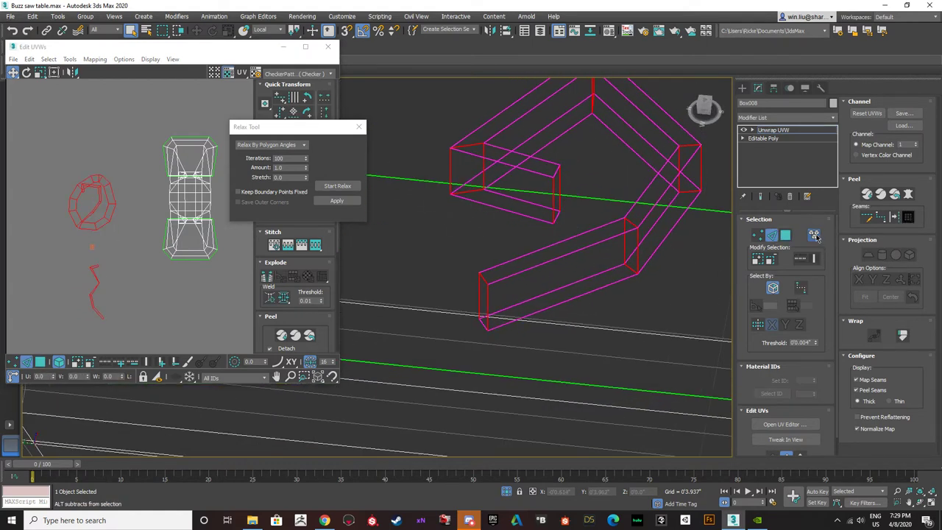
pyautogui.click(554, 203)
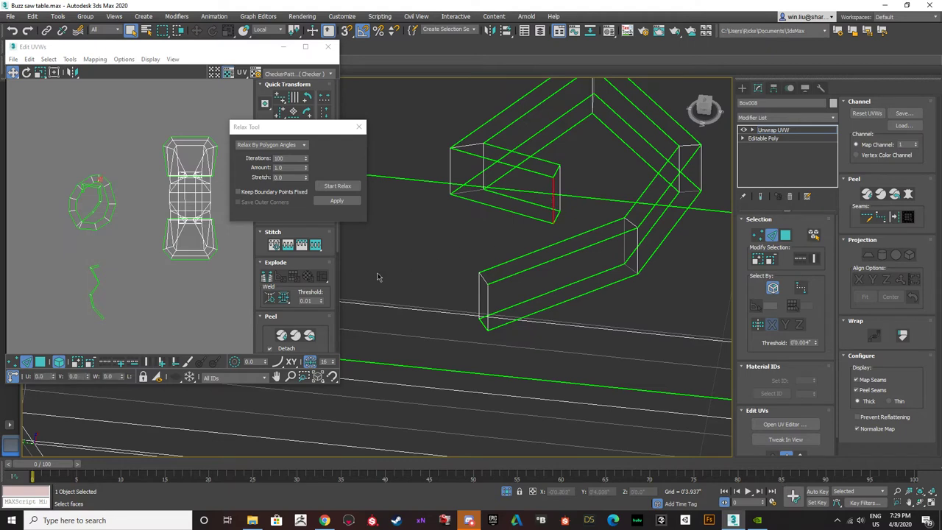
pyautogui.click(266, 276)
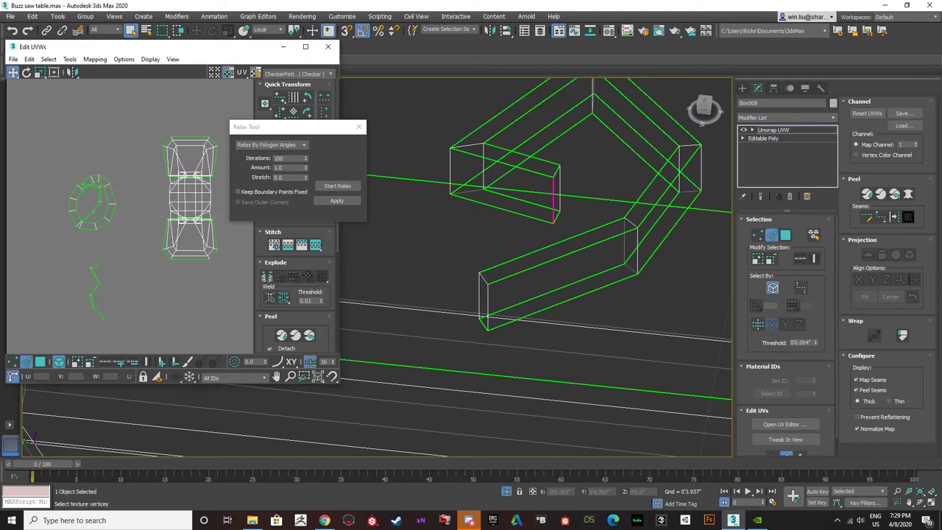
# - Select the opened ring shell and relax it by polygon angles into a long strip
pyautogui.click(41, 362)
pyautogui.click(105, 224)
pyautogui.click(329, 189)
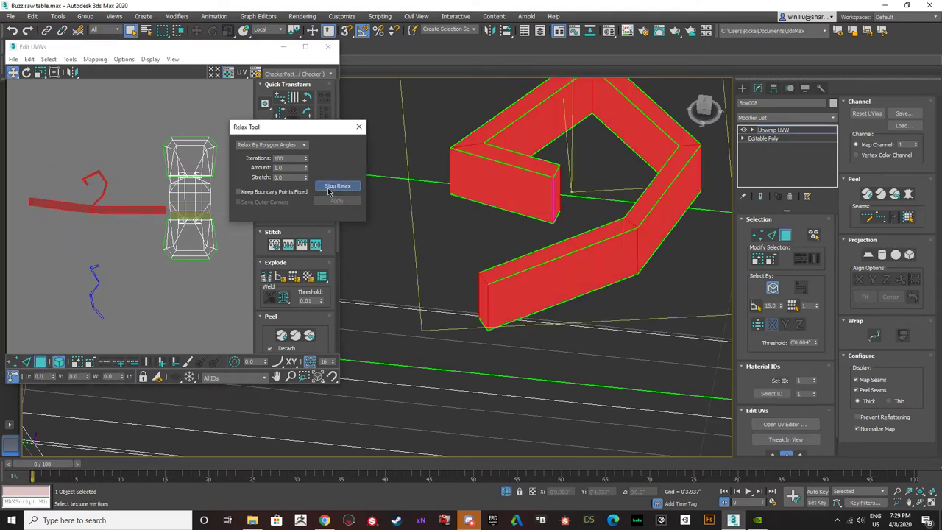
pyautogui.click(328, 189)
# - Select the short edge joining the curved top shell to the long side strip and break the UVs there
pyautogui.click(110, 189)
pyautogui.click(102, 174)
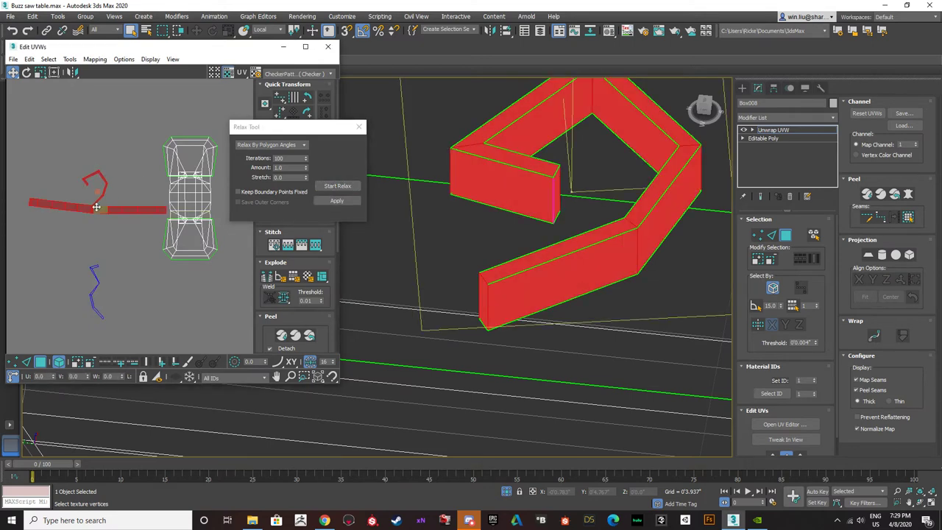
pyautogui.scroll(5, 96, 207)
pyautogui.press('2')
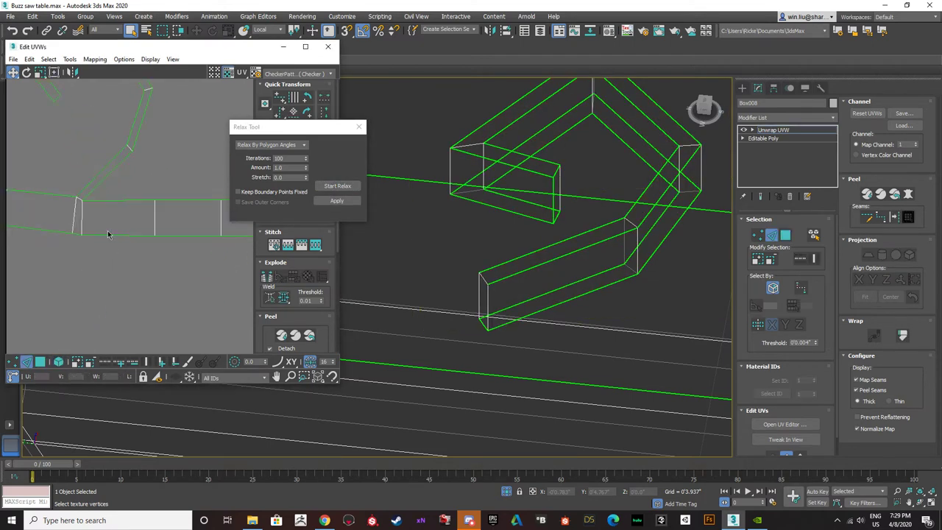
pyautogui.click(80, 197)
pyautogui.click(267, 277)
# - With element selection on, move the long side strip away from the curved shell and relax it straight
pyautogui.click(40, 362)
pyautogui.click(59, 361)
pyautogui.scroll(-4, 89, 247)
pyautogui.click(104, 243)
pyautogui.moveTo(104, 242); pyautogui.dragTo(95, 286)
pyautogui.click(327, 185)
pyautogui.click(327, 185)
# - Select the hook's side strip and both curved shells and relax all three together by polygon angles
pyautogui.moveTo(137, 220); pyautogui.dragTo(93, 165)
pyautogui.scroll(-4, 137, 213)
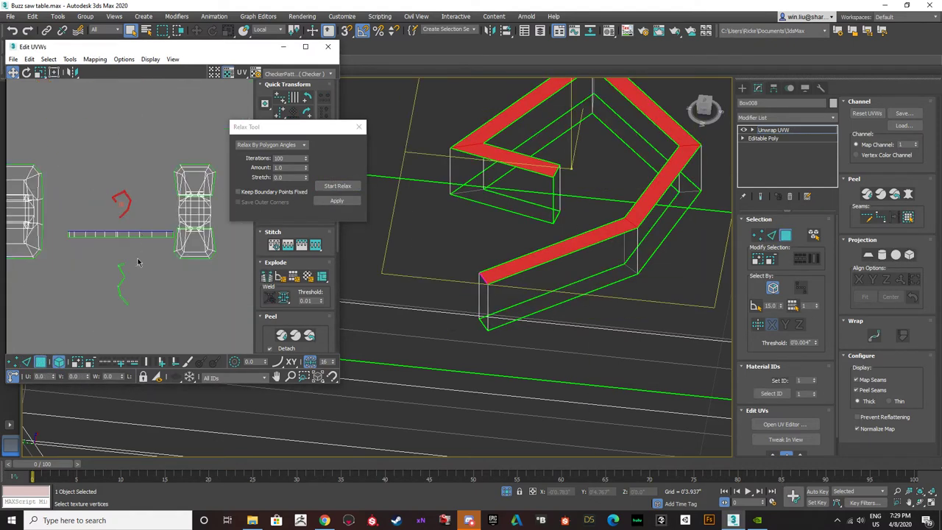
pyautogui.moveTo(137, 296); pyautogui.dragTo(113, 198)
pyautogui.click(337, 188)
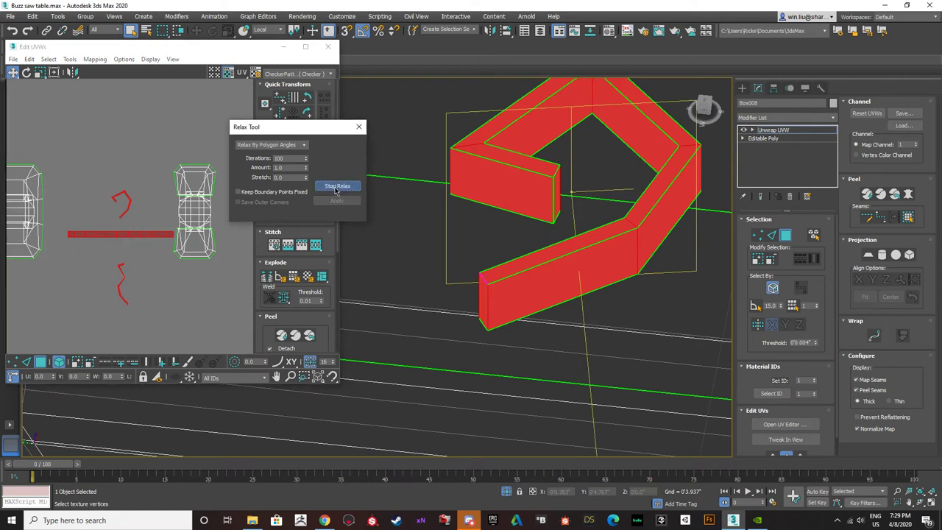
pyautogui.click(337, 188)
# - Move both hooks' relaxed shells down beside the group of finished shells in the UV layout
pyautogui.scroll(-6, 95, 248)
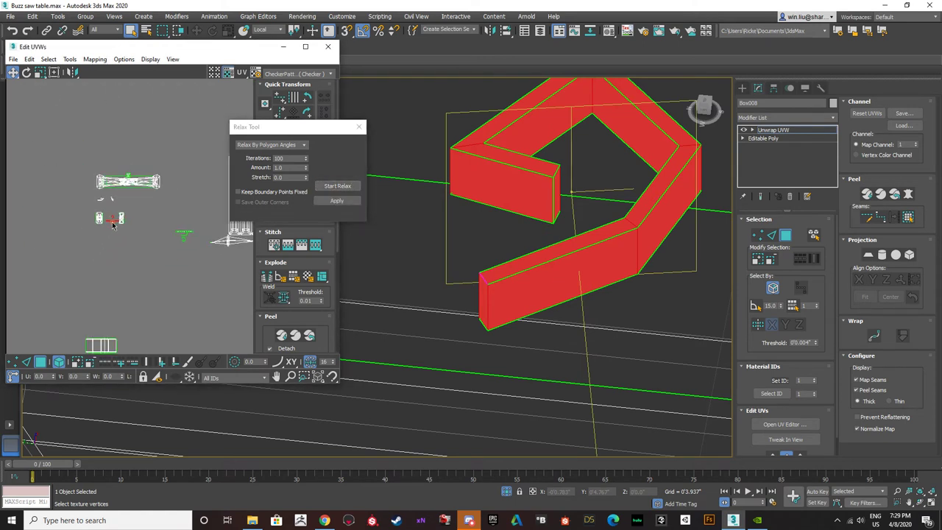
pyautogui.moveTo(115, 318); pyautogui.dragTo(89, 227, button='middle')
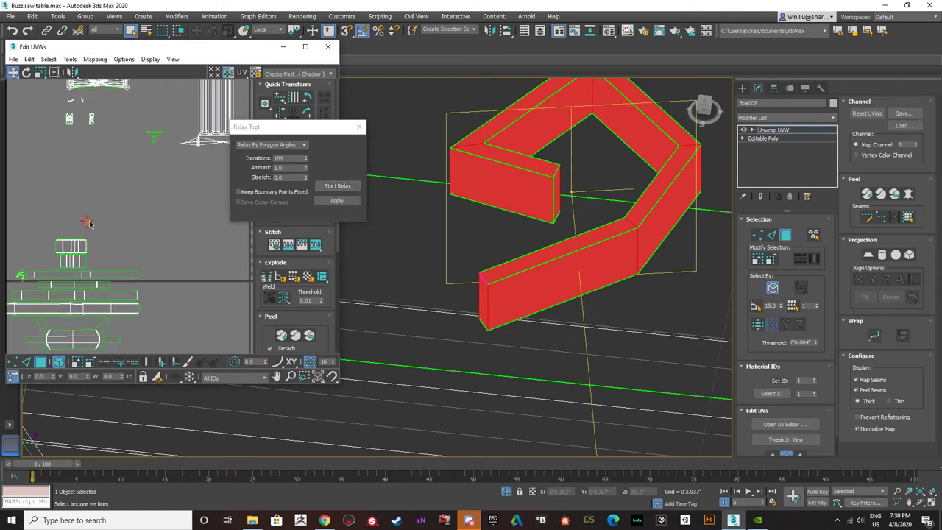
pyautogui.click(166, 179)
pyautogui.click(154, 135)
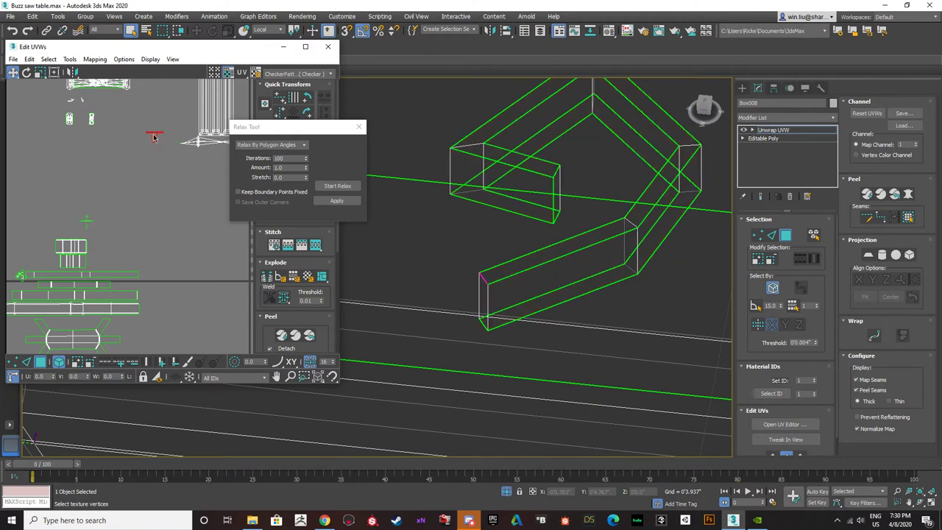
# - Show the saw table shaded with edged faces and frame the gray bracket with the stretched checker texture
pyautogui.scroll(-7, 555, 240)
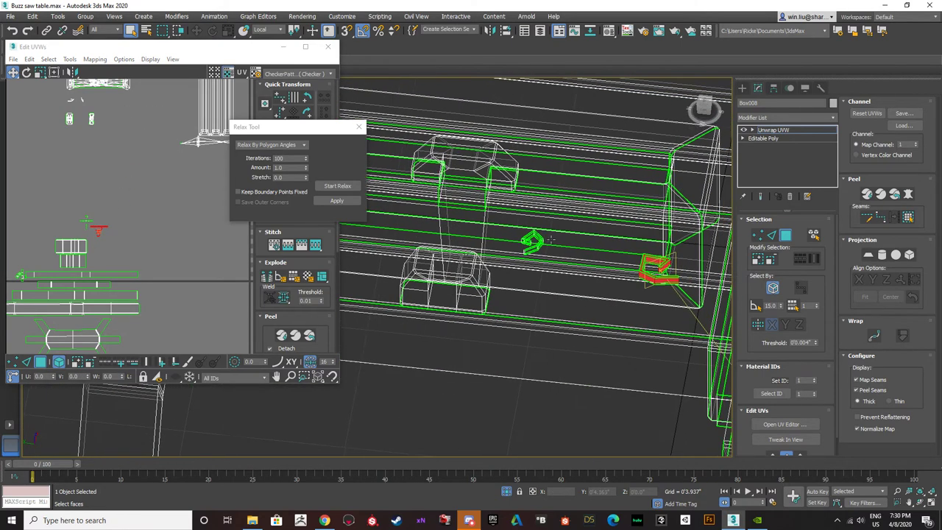
pyautogui.keyDown('alt'); pyautogui.moveTo(555, 240); pyautogui.dragTo(516, 234, button='middle'); pyautogui.keyUp('alt')
pyautogui.press('F3')
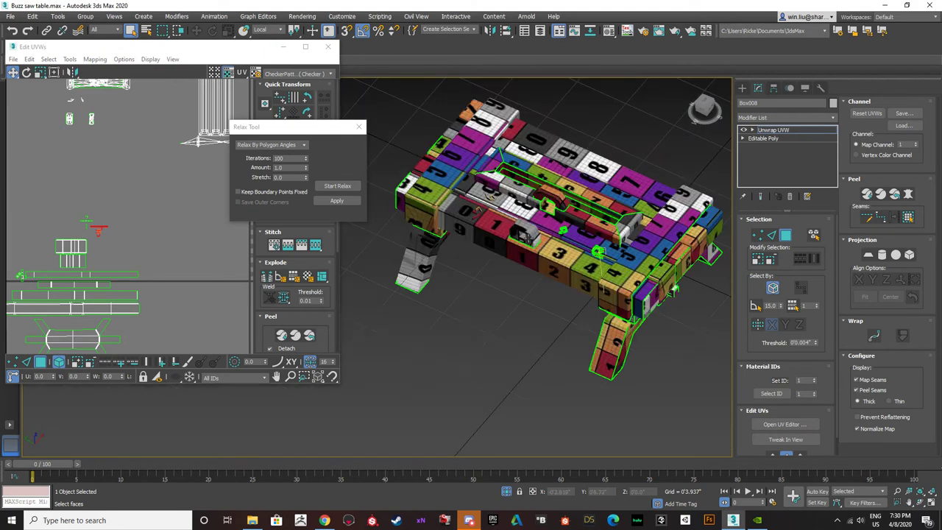
pyautogui.scroll(7, 532, 233)
pyautogui.press('F4')
pyautogui.keyDown('alt'); pyautogui.moveTo(533, 230); pyautogui.dragTo(536, 300, button='middle'); pyautogui.keyUp('alt')
# - Select the edge loops around both sides of the gray bracket's opening and break them into a separate inner shell
pyautogui.click(536, 294)
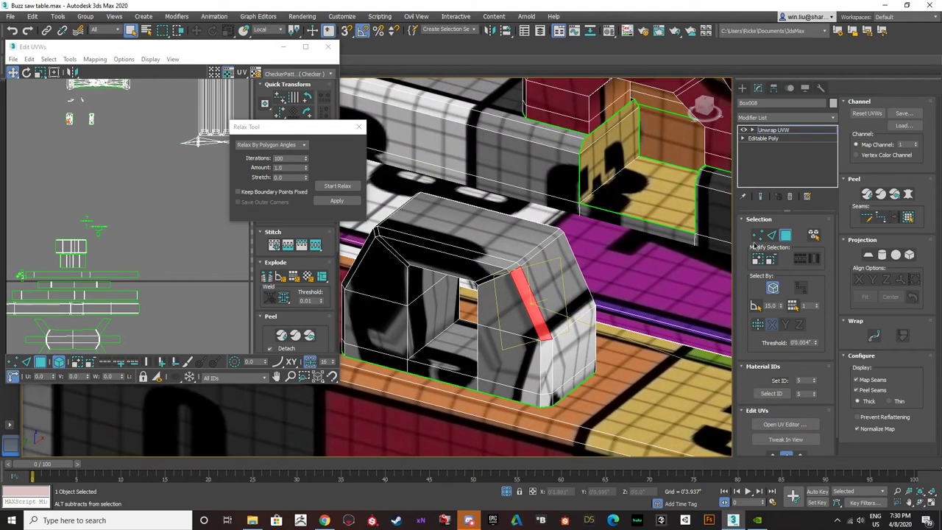
pyautogui.click(770, 236)
pyautogui.doubleClick(406, 324)
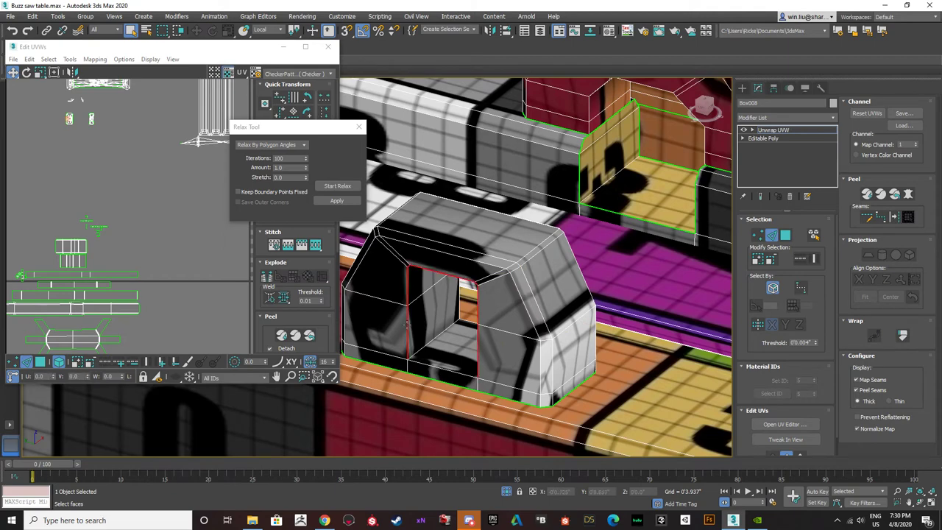
pyautogui.keyDown('alt'); pyautogui.moveTo(414, 329); pyautogui.dragTo(489, 358, button='middle'); pyautogui.keyUp('alt')
pyautogui.keyDown('ctrl'); pyautogui.click(436, 366); pyautogui.keyUp('ctrl')
pyautogui.keyDown('ctrl'); pyautogui.doubleClick(525, 370); pyautogui.keyUp('ctrl')
pyautogui.moveTo(90, 164); pyautogui.dragTo(91, 228, button='middle')
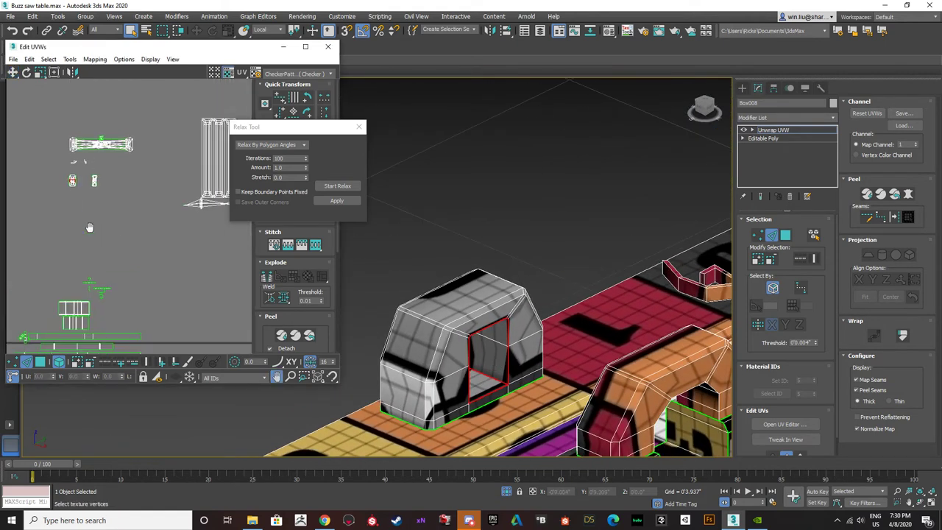
pyautogui.scroll(5, 71, 178)
pyautogui.scroll(5, 73, 178)
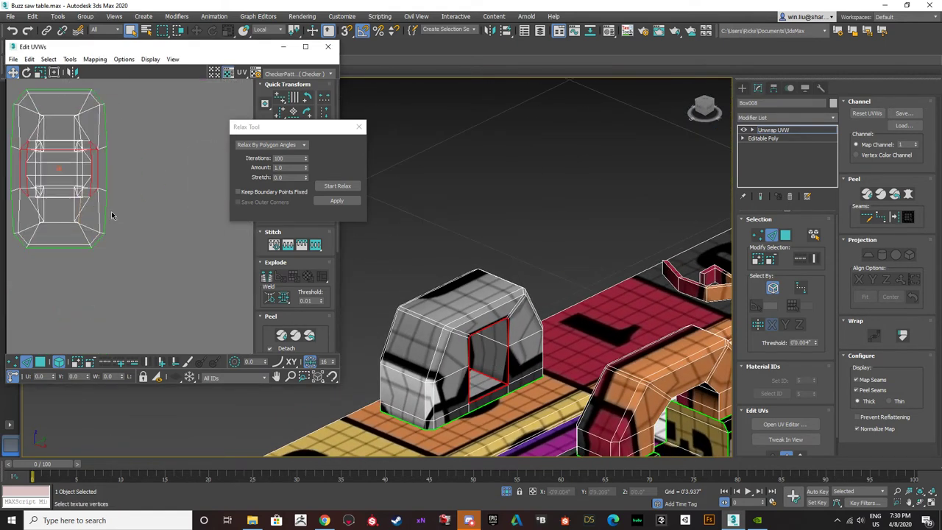
pyautogui.click(269, 278)
# - Move the gray bracket's inner opening shell away from the outer shell and relax it by polygon angles into a straight strip
pyautogui.click(42, 361)
pyautogui.moveTo(72, 182); pyautogui.dragTo(233, 246)
pyautogui.click(337, 185)
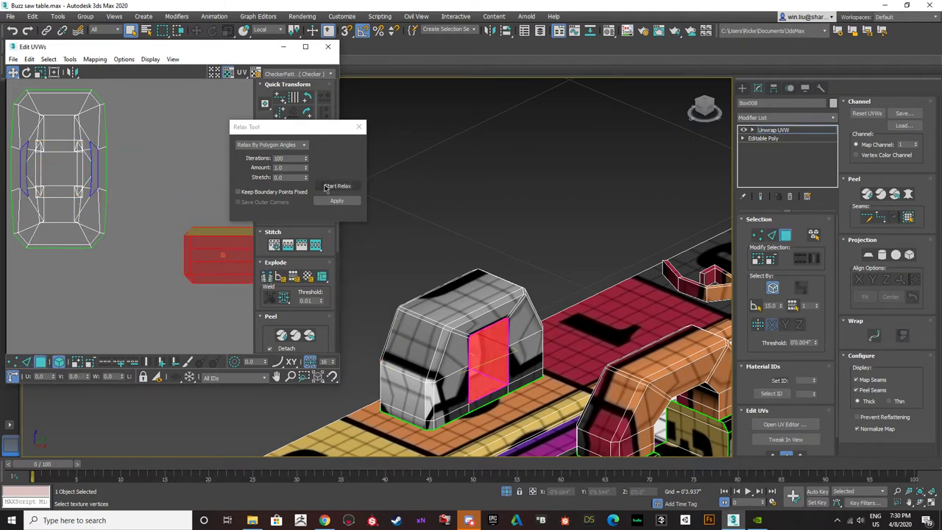
pyautogui.click(96, 278)
pyautogui.click(59, 362)
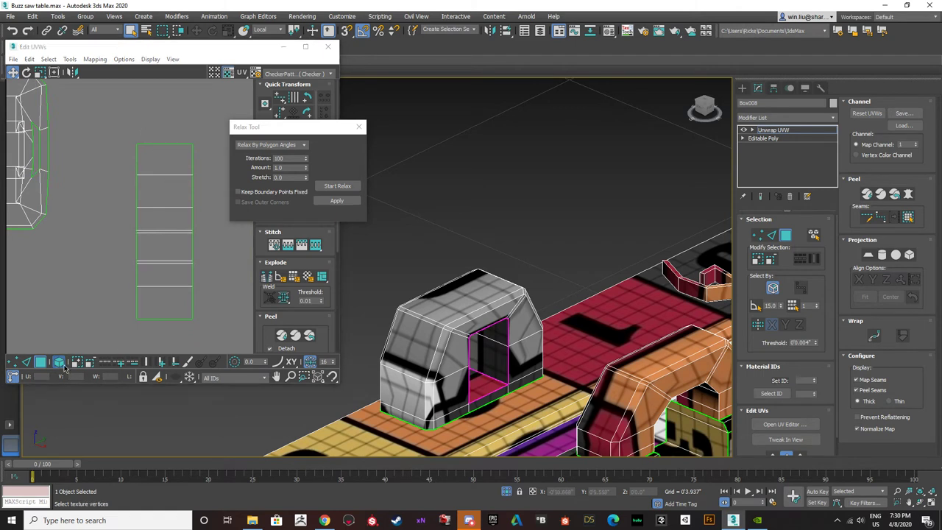
pyautogui.moveTo(172, 345); pyautogui.dragTo(157, 123)
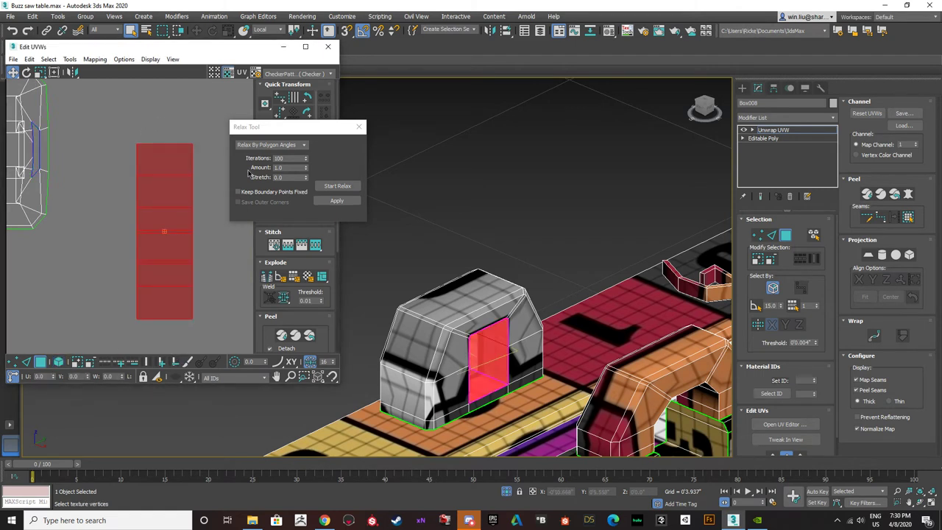
# - Break the gray bracket's outer shell along the edges bordering its two side faces
pyautogui.keyDown('alt'); pyautogui.moveTo(482, 352); pyautogui.dragTo(372, 368, button='middle'); pyautogui.keyUp('alt')
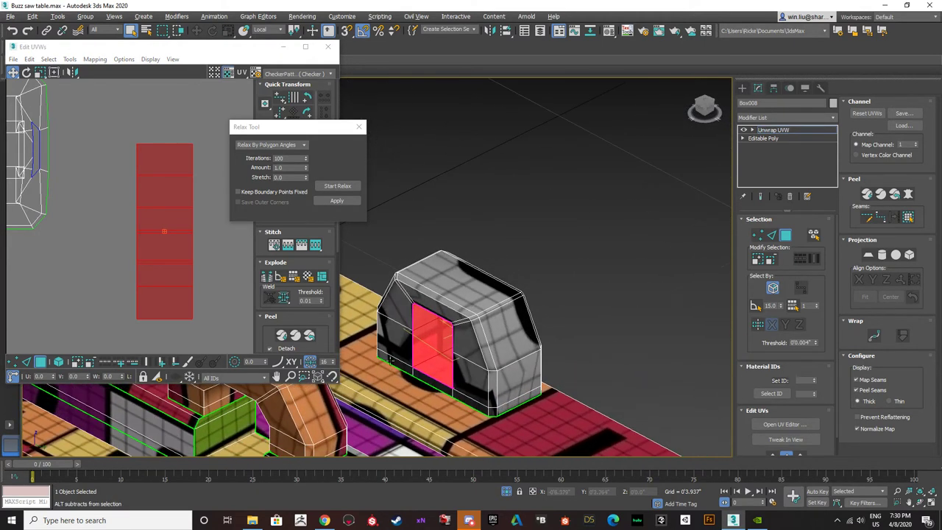
pyautogui.click(771, 234)
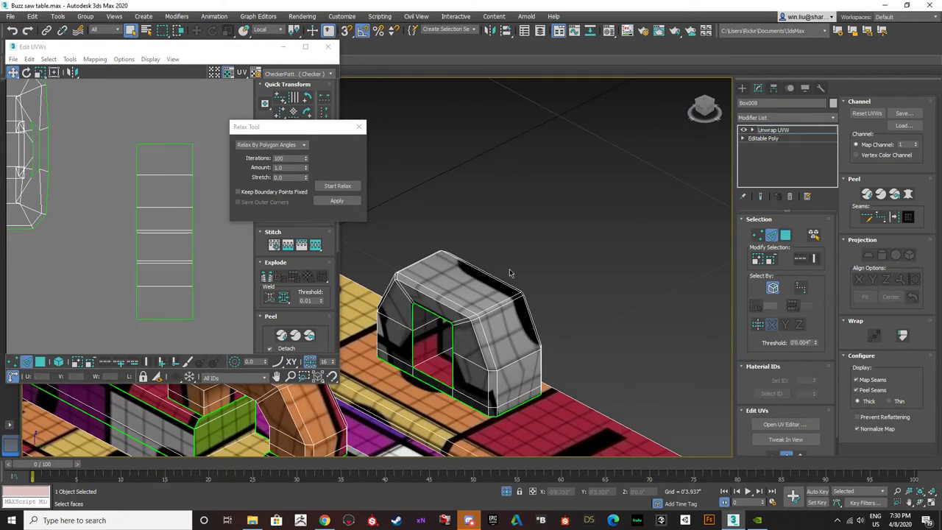
pyautogui.click(464, 315)
pyautogui.keyDown('alt'); pyautogui.moveTo(464, 315); pyautogui.dragTo(466, 336, button='middle'); pyautogui.keyUp('alt')
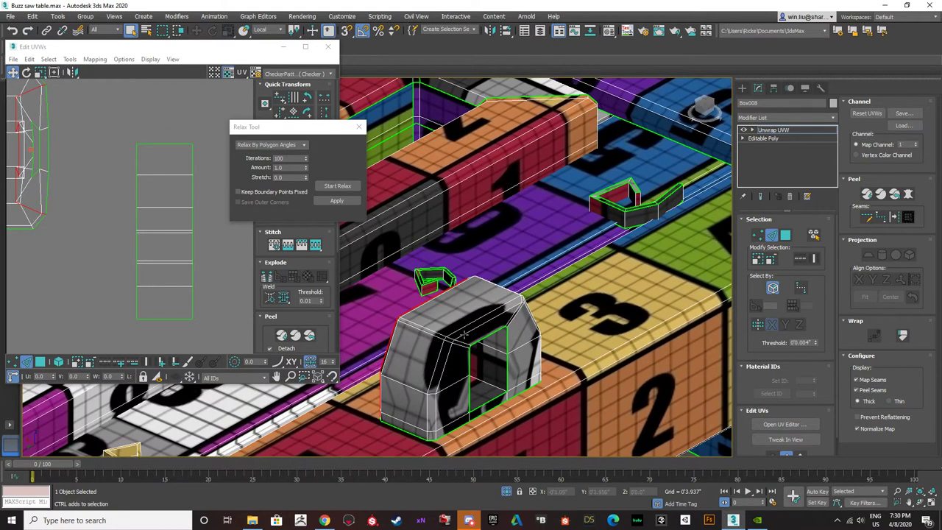
pyautogui.click(464, 335)
pyautogui.moveTo(288, 130); pyautogui.dragTo(421, 129)
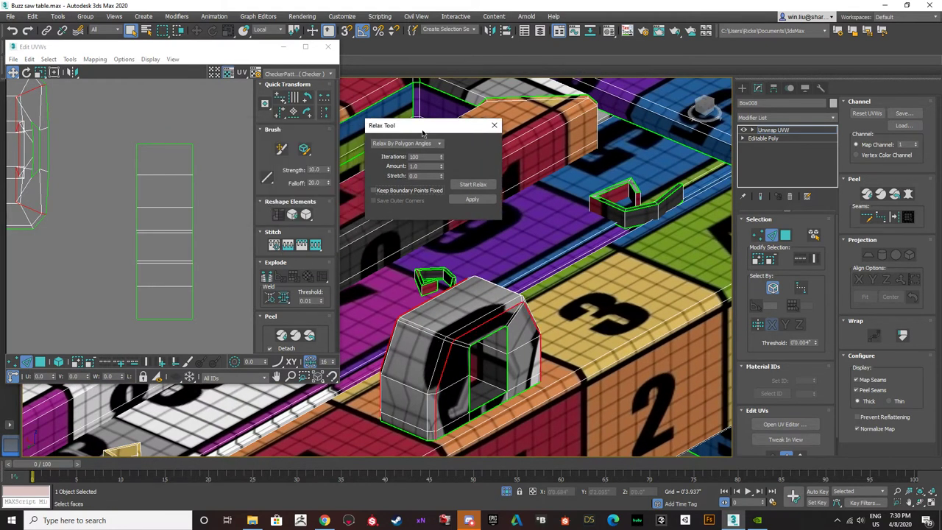
pyautogui.click(272, 277)
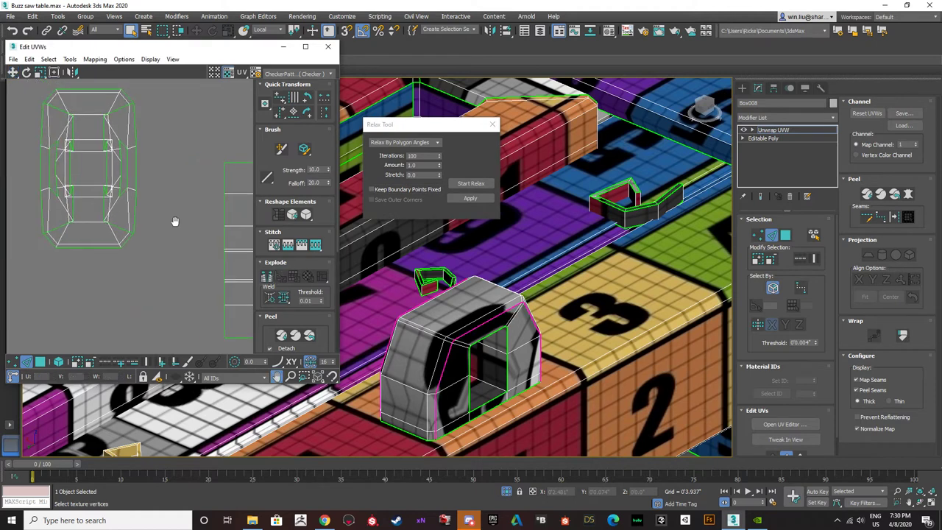
# - With element selection on, move both side face shells away from the bracket's middle strip and relax each by polygon angles
pyautogui.click(57, 363)
pyautogui.click(58, 363)
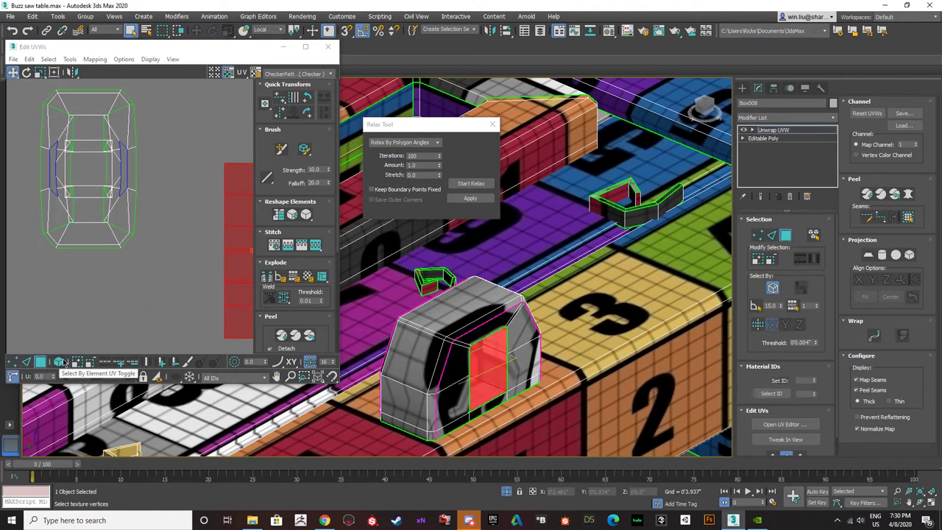
pyautogui.click(61, 362)
pyautogui.click(119, 228)
pyautogui.scroll(-3, 118, 231)
pyautogui.moveTo(119, 225); pyautogui.dragTo(185, 165)
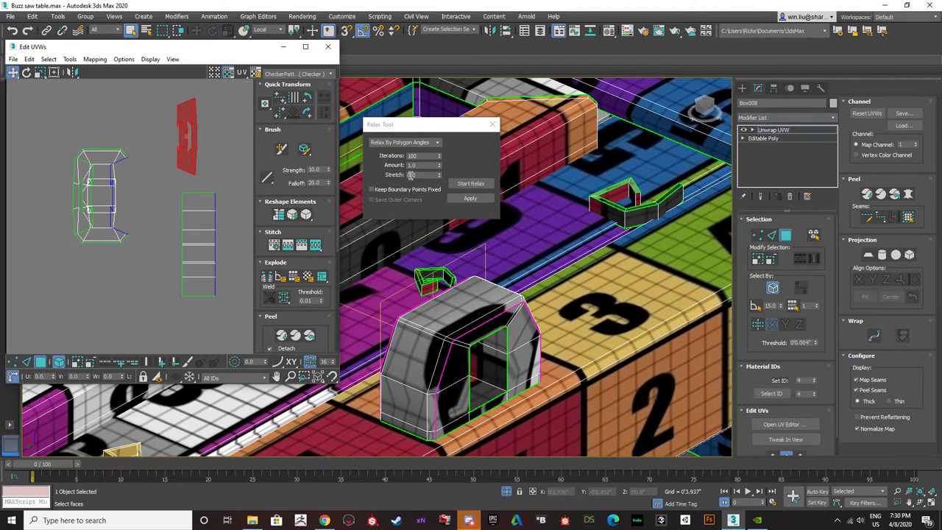
pyautogui.click(469, 184)
pyautogui.click(44, 181)
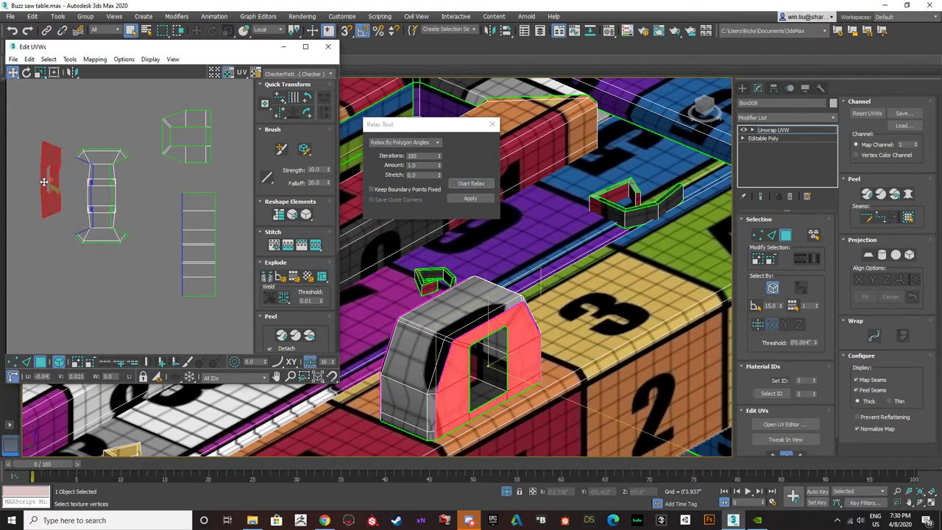
pyautogui.click(469, 184)
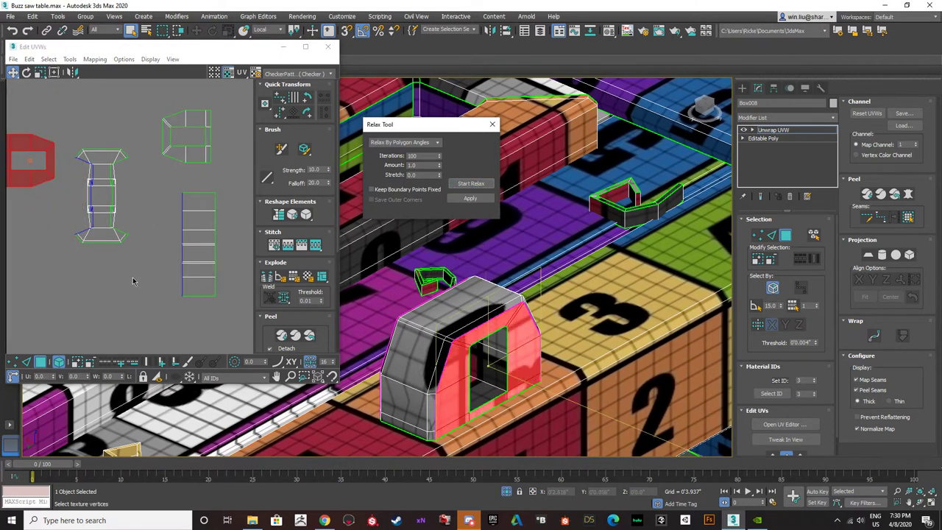
# - Relax the gray bracket's middle strip by polygon angles
pyautogui.click(103, 197)
pyautogui.click(469, 183)
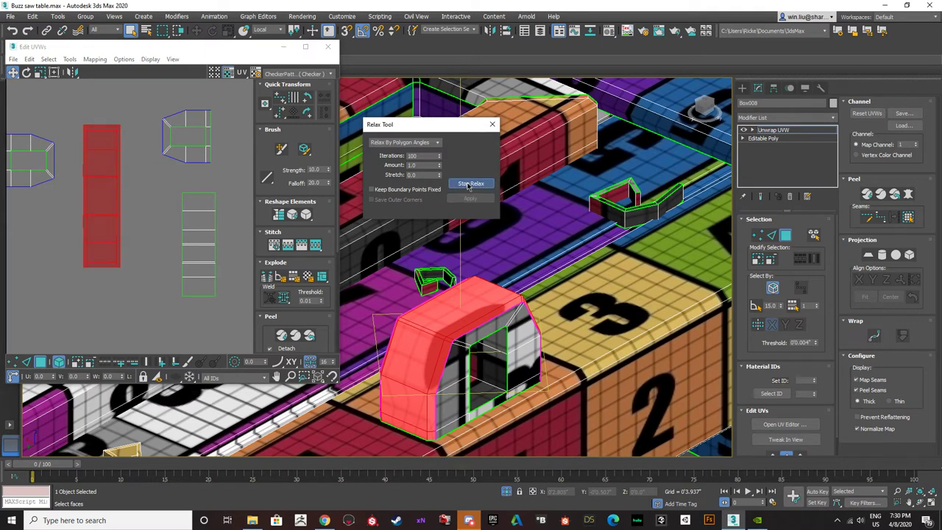
pyautogui.click(469, 183)
pyautogui.click(173, 224)
pyautogui.scroll(3, 103, 168)
pyautogui.scroll(-2, 114, 177)
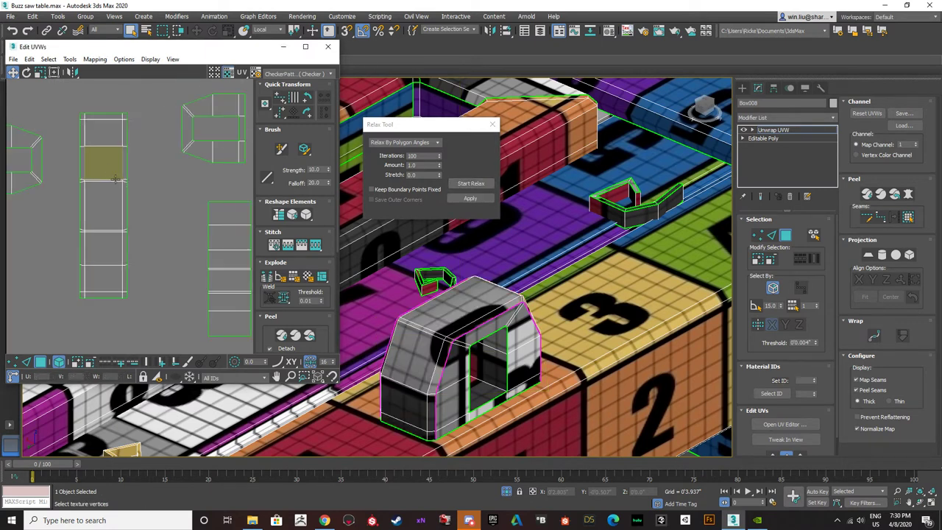
# - Stitch both side face shells to the middle strip along their short upper edges, forming one cross-shaped shell
pyautogui.click(27, 360)
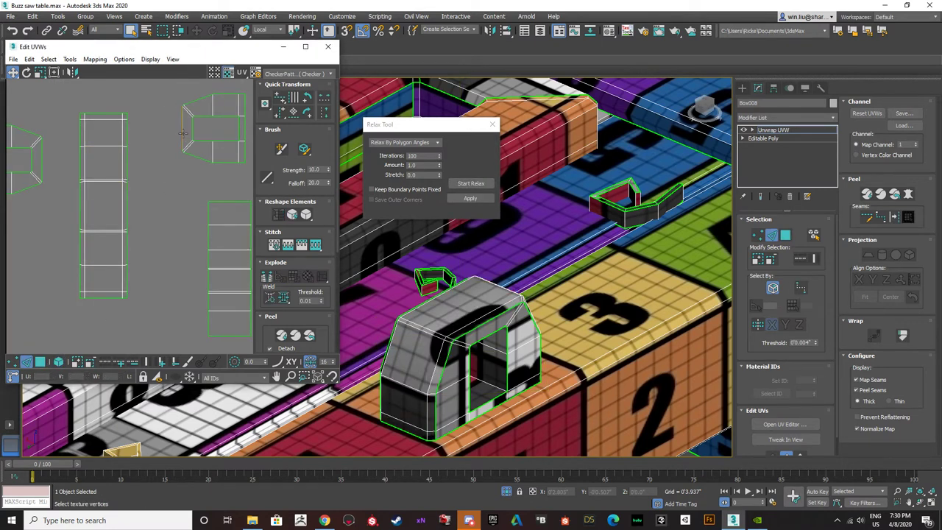
pyautogui.click(183, 132)
pyautogui.click(317, 244)
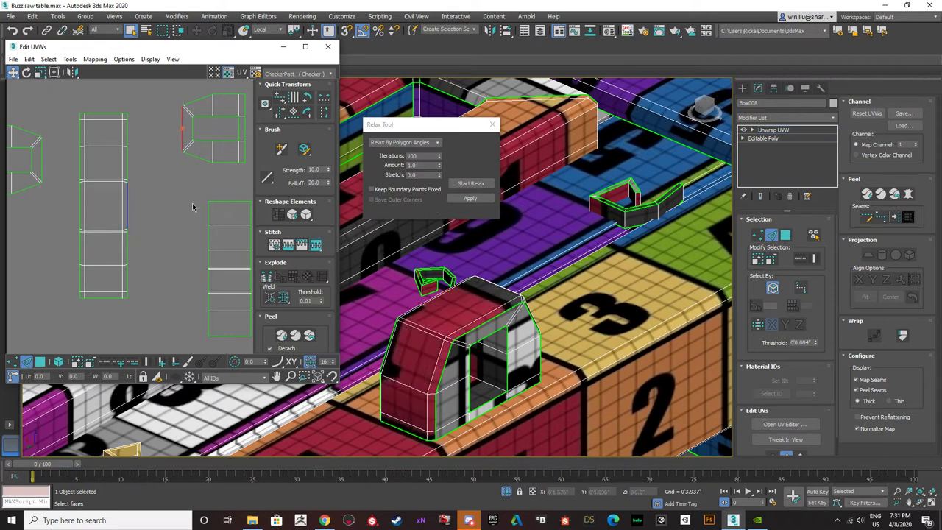
pyautogui.click(42, 156)
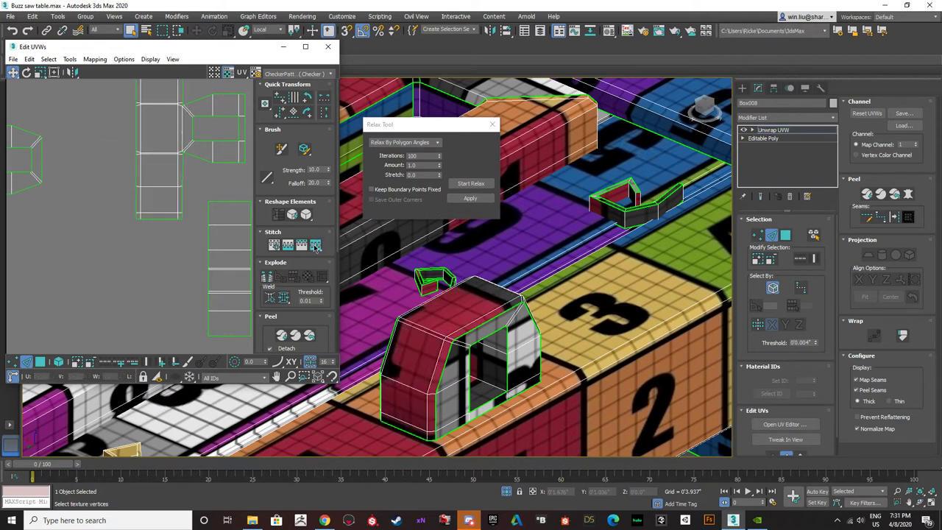
pyautogui.scroll(-2, 131, 234)
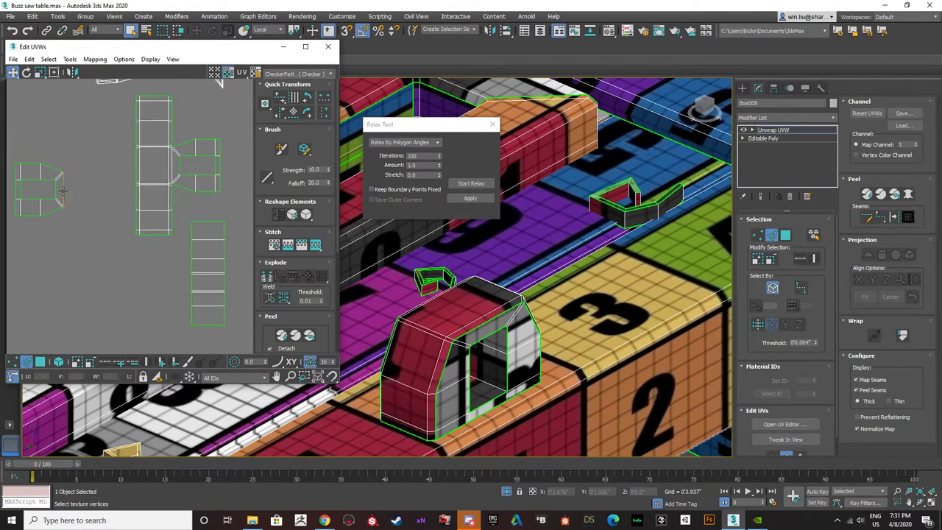
pyautogui.click(63, 190)
pyautogui.click(318, 248)
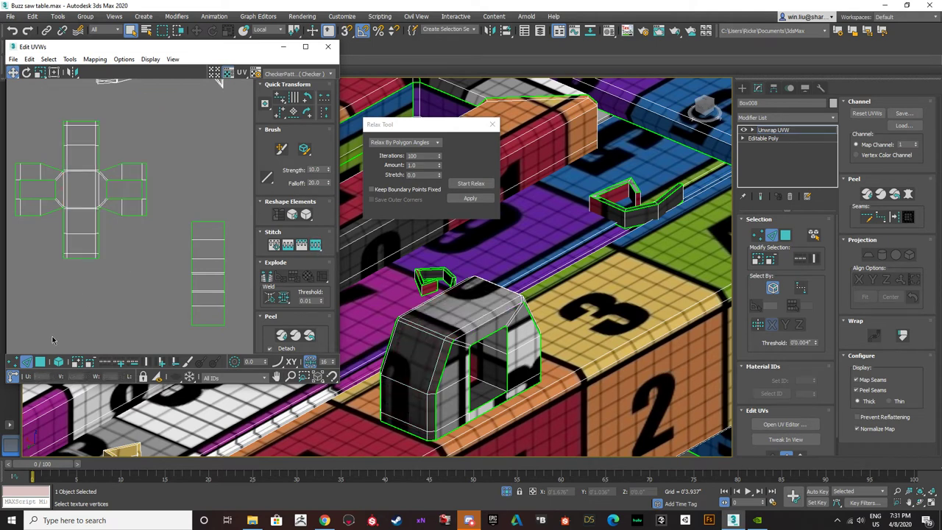
# - Move the gray bracket's cross-shaped shell down beside the group of finished shells in the UV layout
pyautogui.click(80, 204)
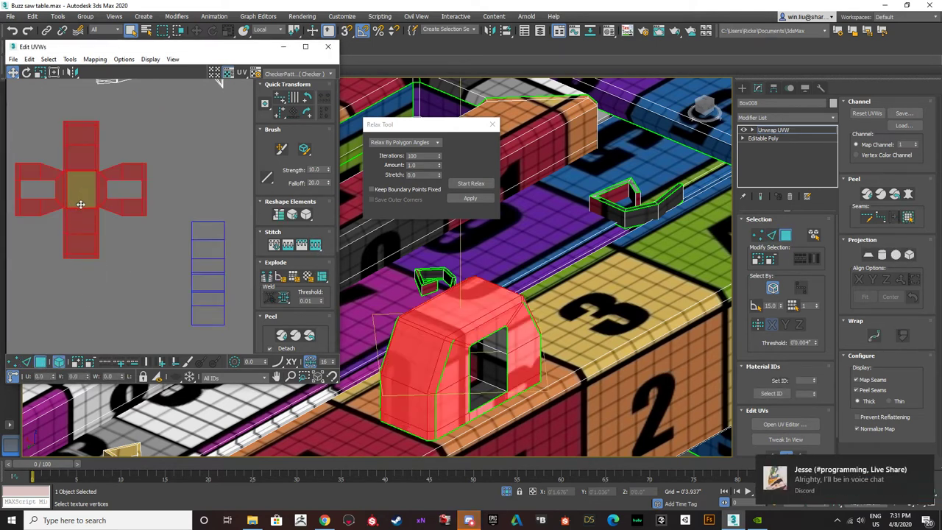
pyautogui.scroll(-4, 80, 204)
pyautogui.moveTo(77, 206); pyautogui.dragTo(124, 319)
pyautogui.scroll(-6, 108, 231)
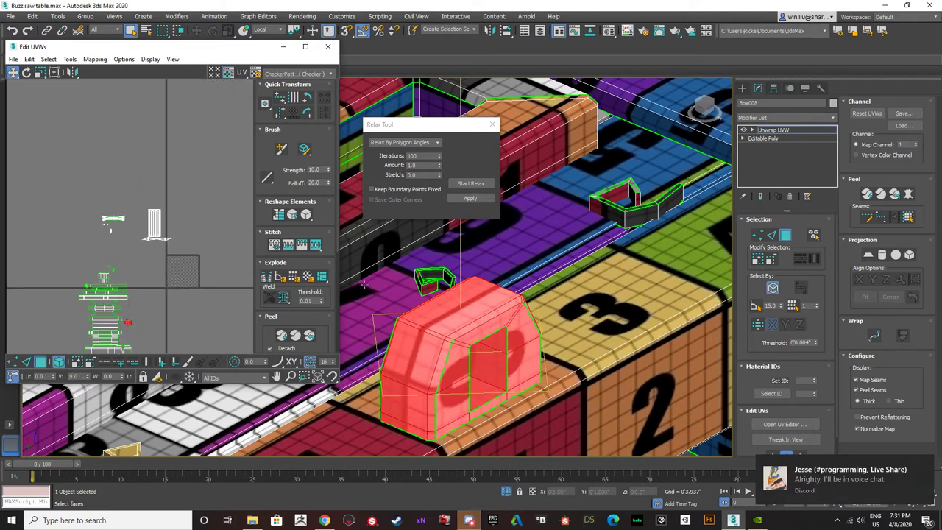
# - Select the edges bordering the orange bracket's arched underside and break the underside into its own shell
pyautogui.moveTo(419, 277); pyautogui.dragTo(502, 390, button='middle')
pyautogui.scroll(-5, 501, 390)
pyautogui.scroll(5, 447, 352)
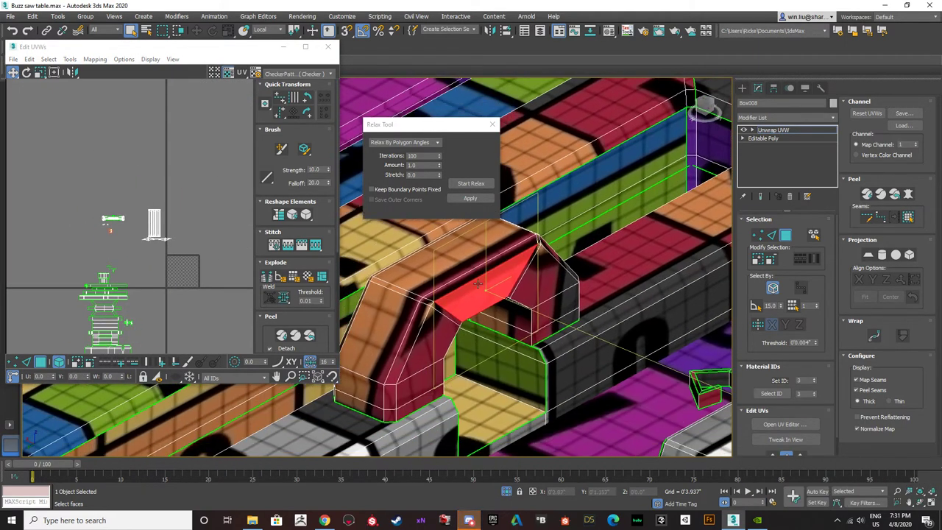
pyautogui.click(773, 236)
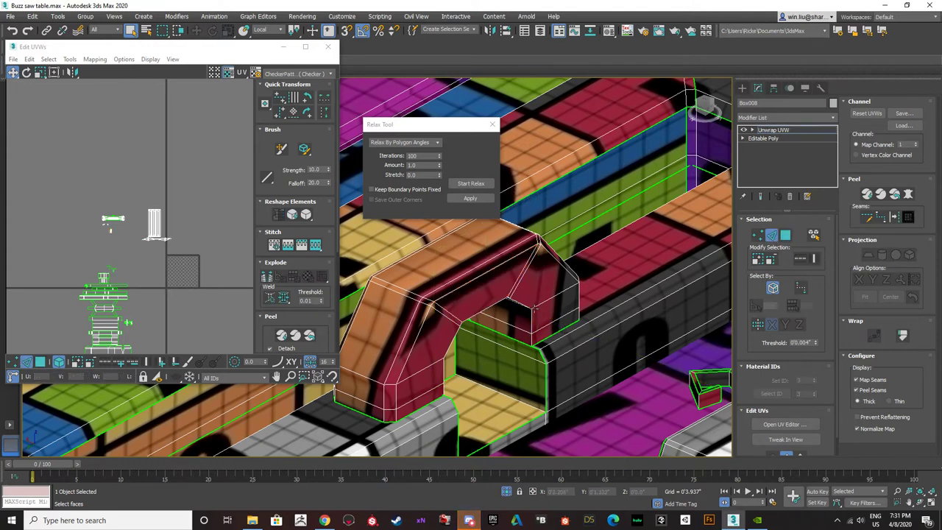
pyautogui.doubleClick(532, 322)
pyautogui.moveTo(542, 328)
pyautogui.keyDown('alt'); pyautogui.mouseDown(button='middle')
pyautogui.moveTo(489, 295)
pyautogui.moveTo(471, 369)
pyautogui.moveTo(540, 344)
pyautogui.mouseUp(button='middle'); pyautogui.keyUp('alt')
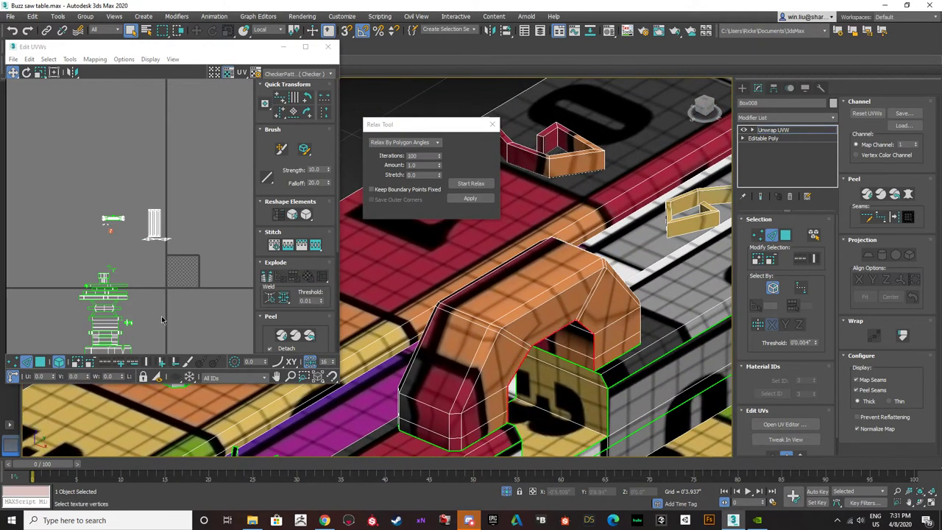
pyautogui.click(269, 283)
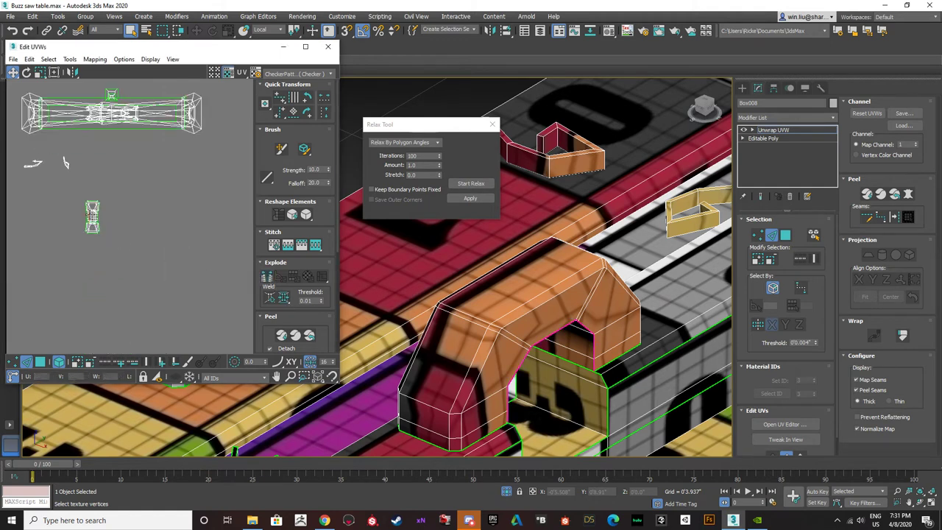
# - Move the orange bracket's outer shell away from the underside strip and relax the strip by polygon angles
pyautogui.click(41, 361)
pyautogui.click(89, 232)
pyautogui.moveTo(93, 234); pyautogui.dragTo(184, 246)
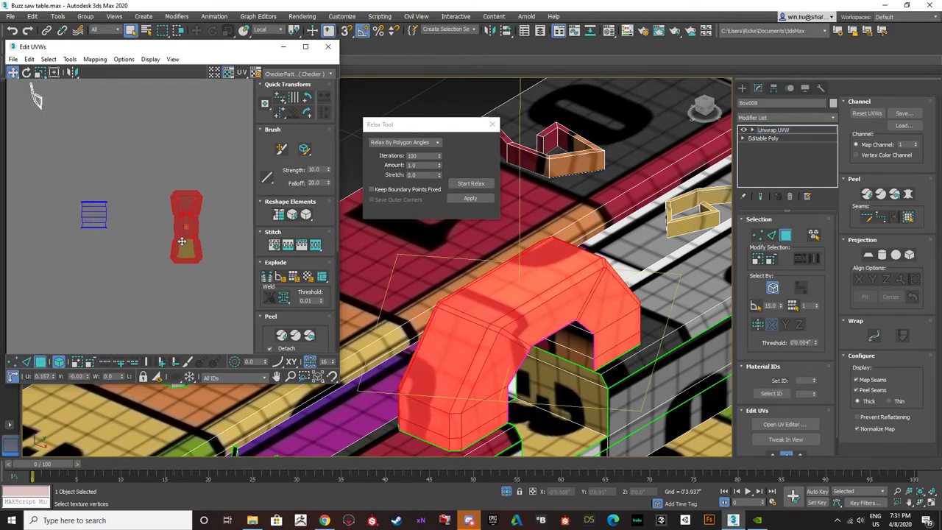
pyautogui.moveTo(120, 250); pyautogui.dragTo(50, 181)
pyautogui.click(470, 182)
pyautogui.click(469, 182)
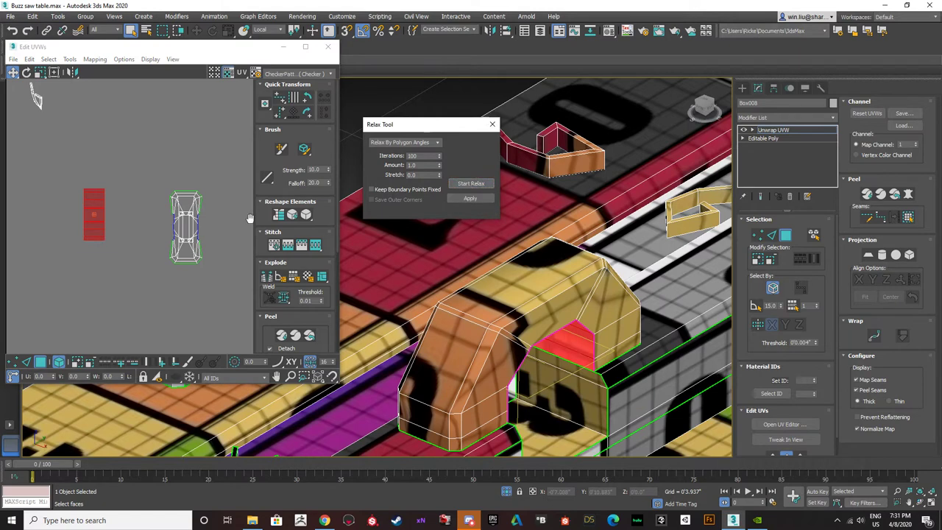
# - Relax the orange bracket's outer shell by polygon angles
pyautogui.click(194, 226)
pyautogui.click(486, 187)
pyautogui.click(484, 185)
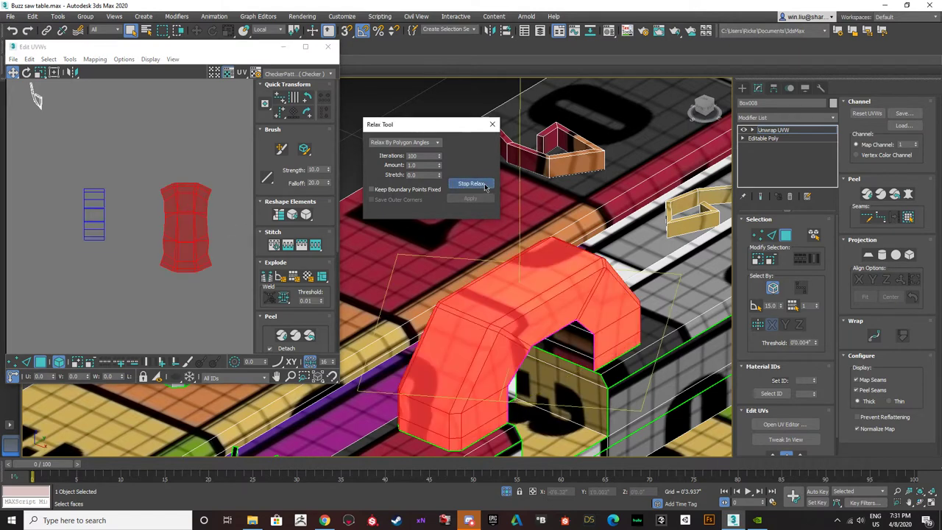
pyautogui.click(485, 187)
pyautogui.click(201, 143)
# - Select the orange bracket's whole outer shell and relax it by edge angles
pyautogui.scroll(5, 194, 226)
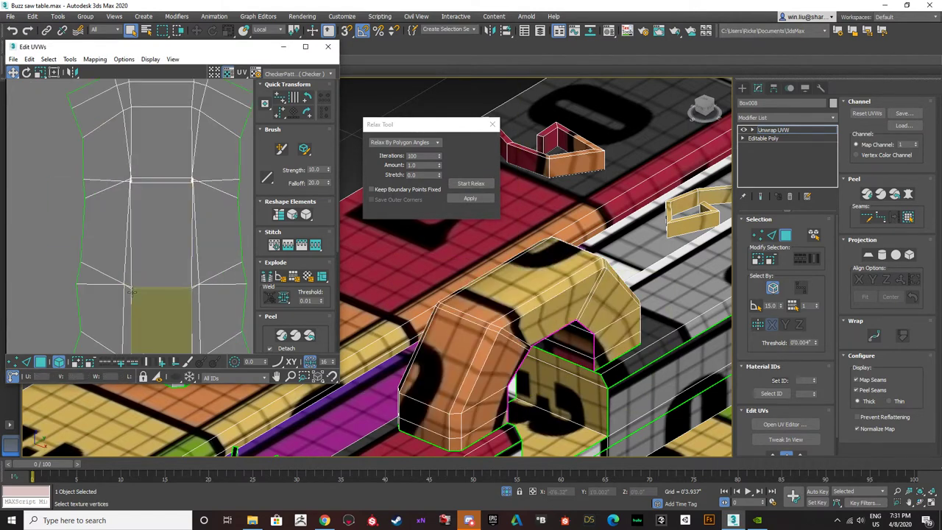
pyautogui.scroll(6, 131, 291)
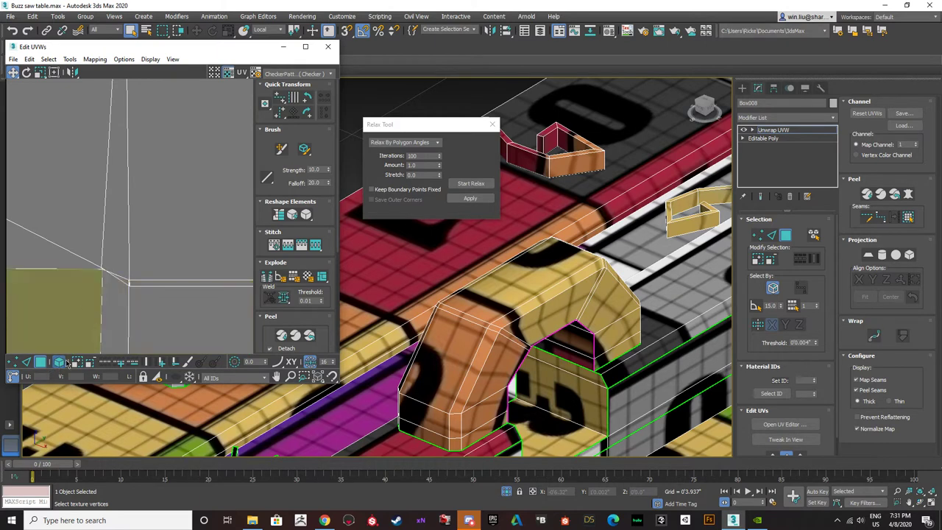
pyautogui.click(152, 177)
pyautogui.click(439, 143)
pyautogui.click(401, 155)
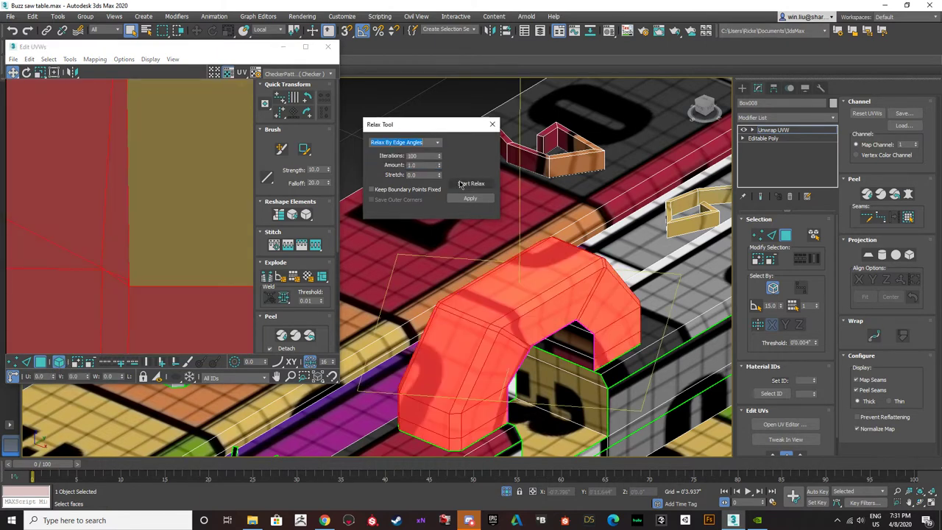
pyautogui.scroll(-8, 116, 220)
pyautogui.click(471, 183)
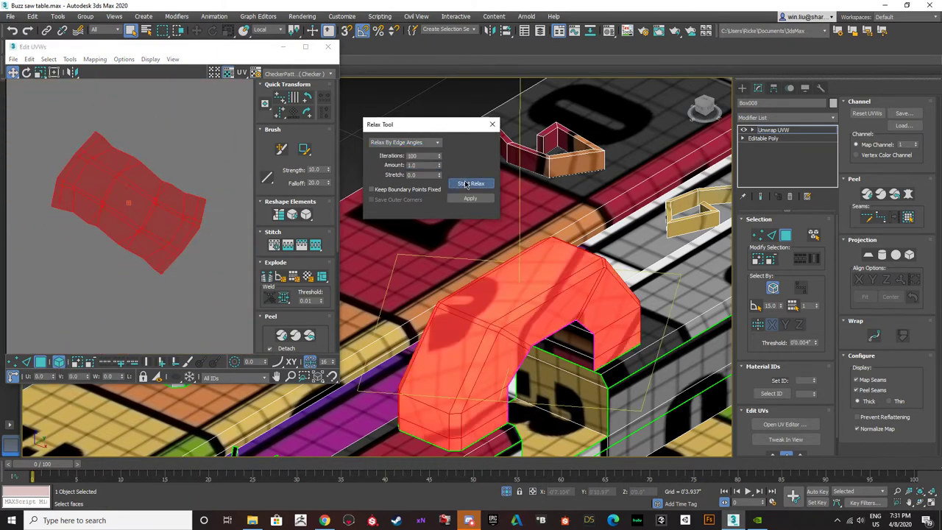
# - Relax the orange bracket's outer shell once more, switching the method back to polygon angles
pyautogui.click(438, 143)
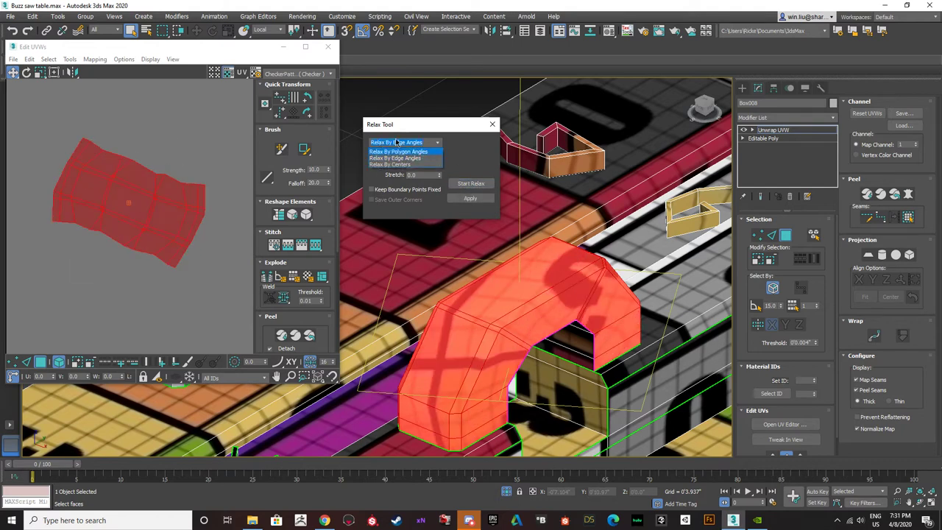
pyautogui.click(402, 151)
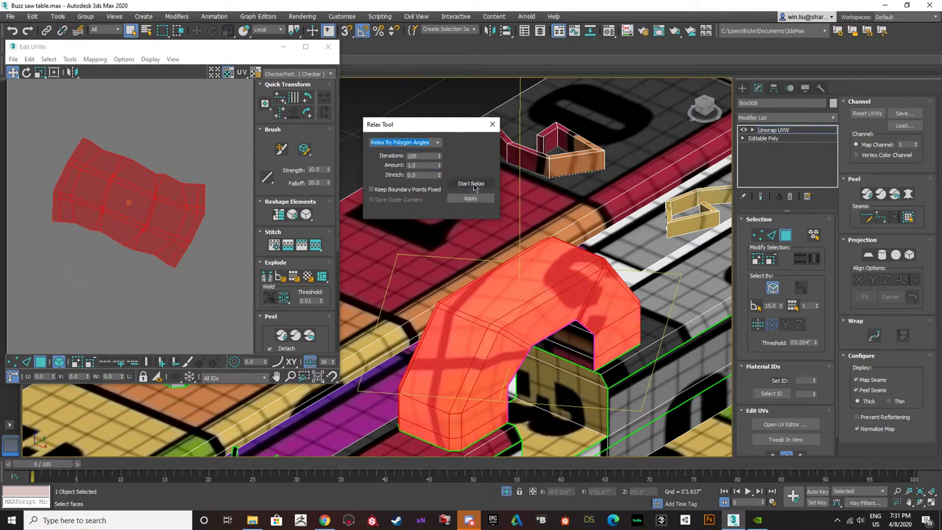
pyautogui.click(472, 183)
# - Rotate the orange bracket's tilted outer shell until it stands upright in the UV layout
pyautogui.scroll(3, 166, 212)
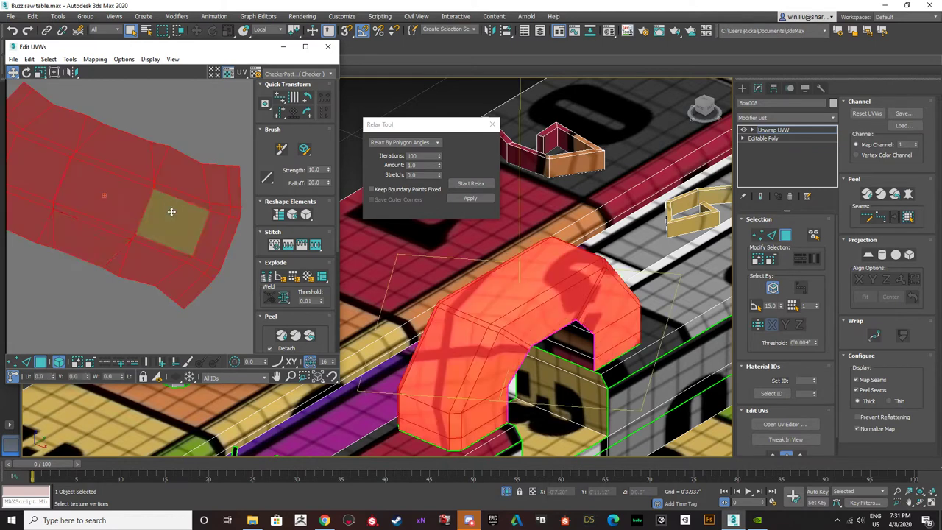
pyautogui.click(27, 362)
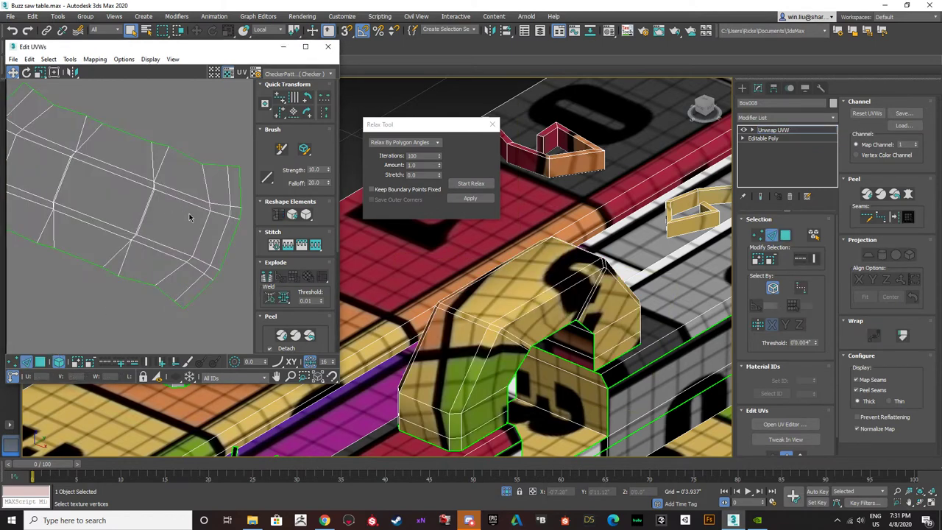
pyautogui.click(40, 362)
pyautogui.click(27, 71)
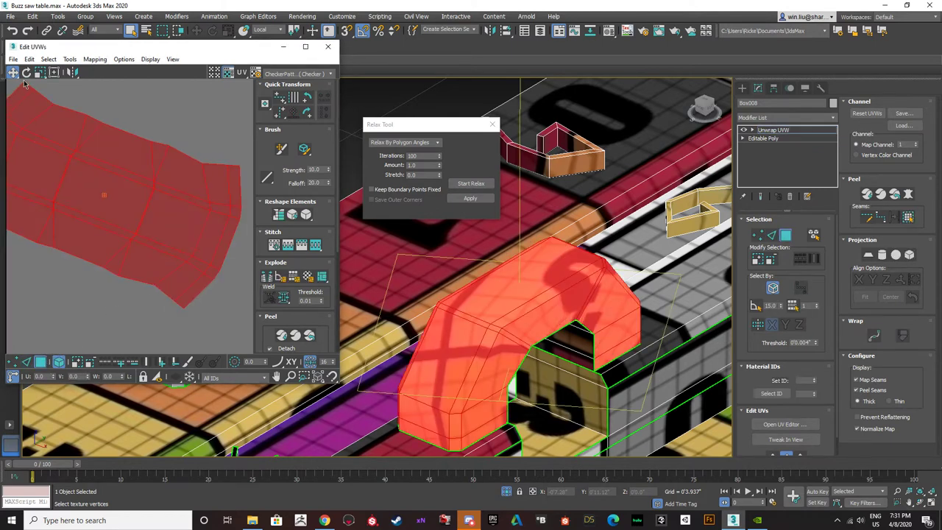
pyautogui.moveTo(238, 213); pyautogui.dragTo(127, 262)
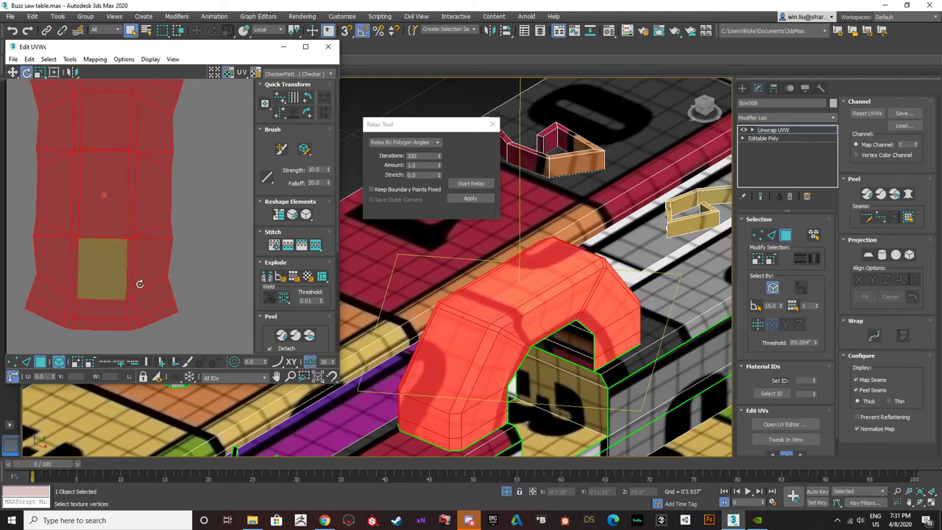
# - Untangle the overlapping bevel vertices at the right corner of the outer shell's lower bend by moving them apart
pyautogui.click(193, 279)
pyautogui.scroll(3, 131, 238)
pyautogui.scroll(3, 132, 237)
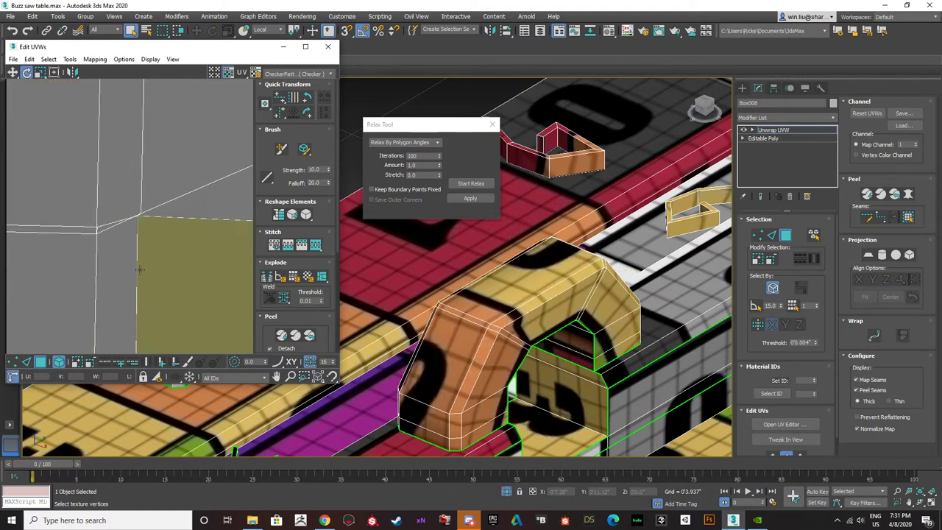
pyautogui.click(12, 361)
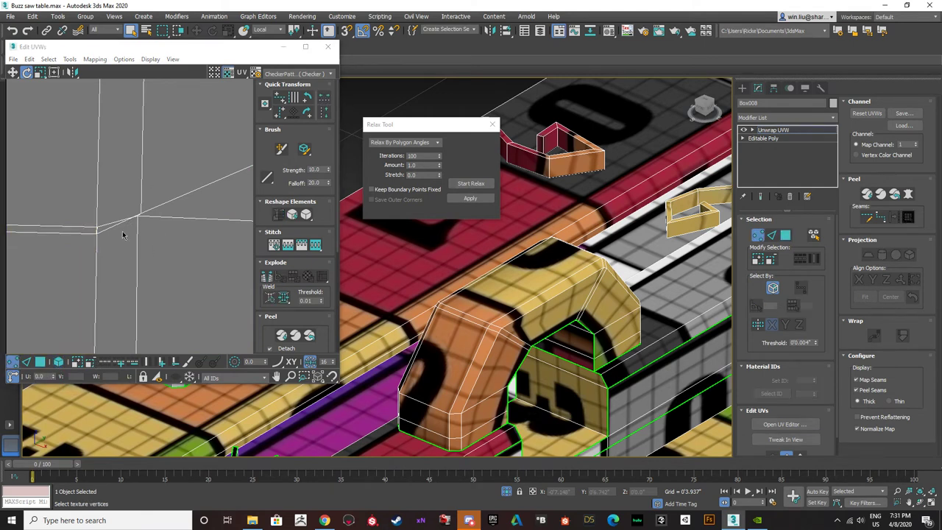
pyautogui.scroll(3, 127, 225)
pyautogui.click(181, 190)
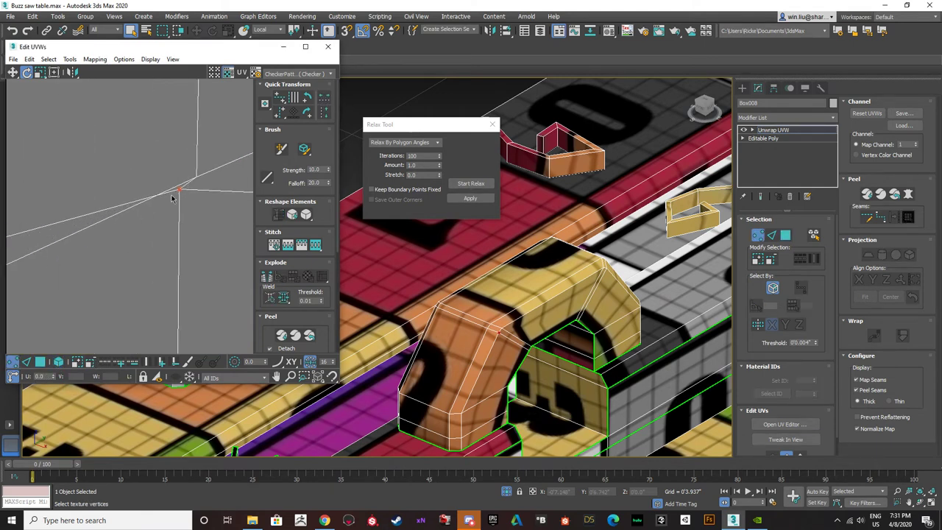
pyautogui.click(12, 72)
pyautogui.scroll(5, 187, 195)
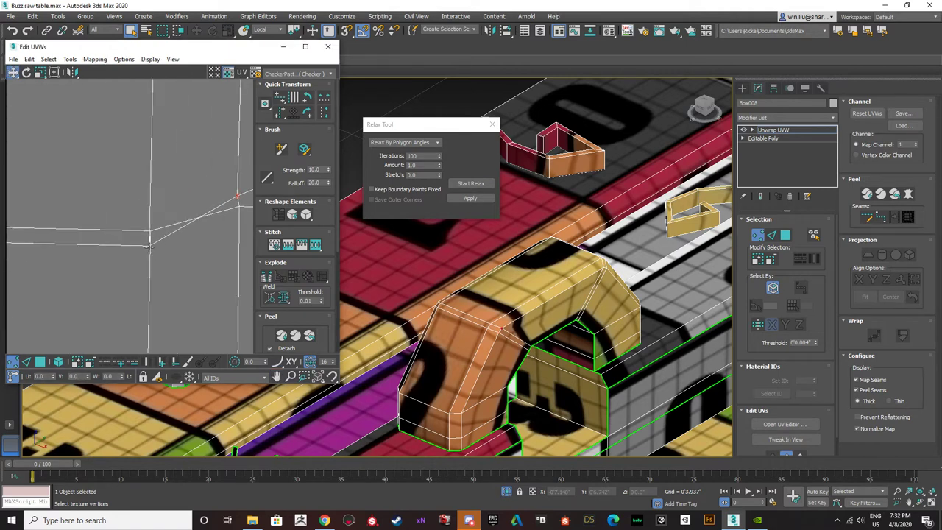
pyautogui.moveTo(150, 246); pyautogui.dragTo(150, 228)
# - Move the overlapping bevel vertices apart at the left corner of the outer shell's lower bend
pyautogui.scroll(-2, 147, 210)
pyautogui.moveTo(90, 229); pyautogui.dragTo(202, 240, button='middle')
pyautogui.moveTo(81, 241); pyautogui.dragTo(207, 243, button='middle')
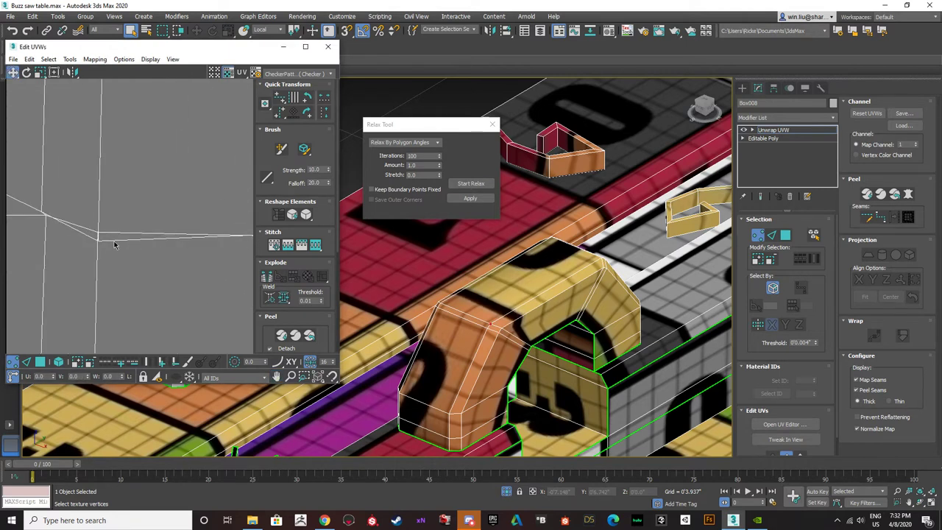
pyautogui.moveTo(99, 241); pyautogui.dragTo(104, 214)
pyautogui.moveTo(30, 213); pyautogui.dragTo(99, 229, button='middle')
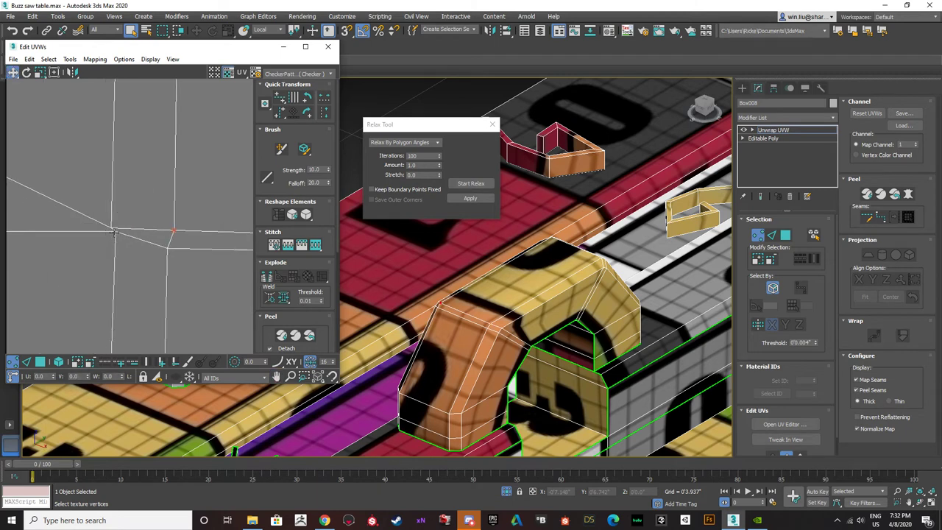
pyautogui.moveTo(114, 232); pyautogui.dragTo(106, 240)
# - Separate the crossed bevel vertices at both corners of the outer shell's upper bend
pyautogui.scroll(-5, 116, 243)
pyautogui.moveTo(129, 197); pyautogui.dragTo(130, 236, button='middle')
pyautogui.scroll(3, 131, 206)
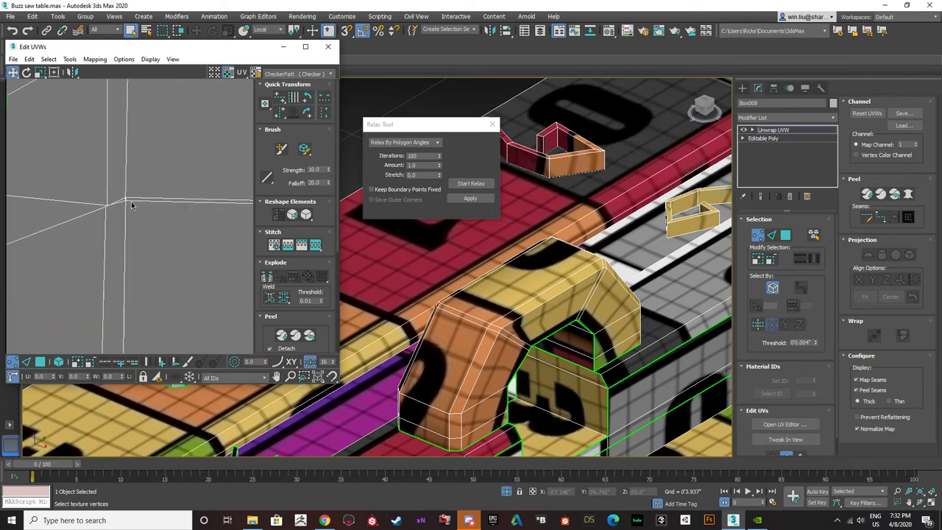
pyautogui.scroll(3, 132, 206)
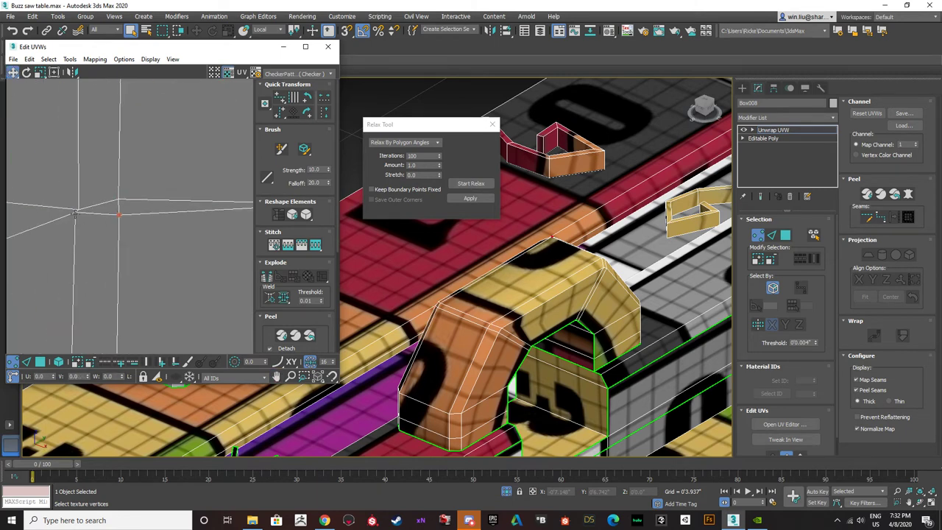
pyautogui.moveTo(78, 221); pyautogui.dragTo(163, 218, button='middle')
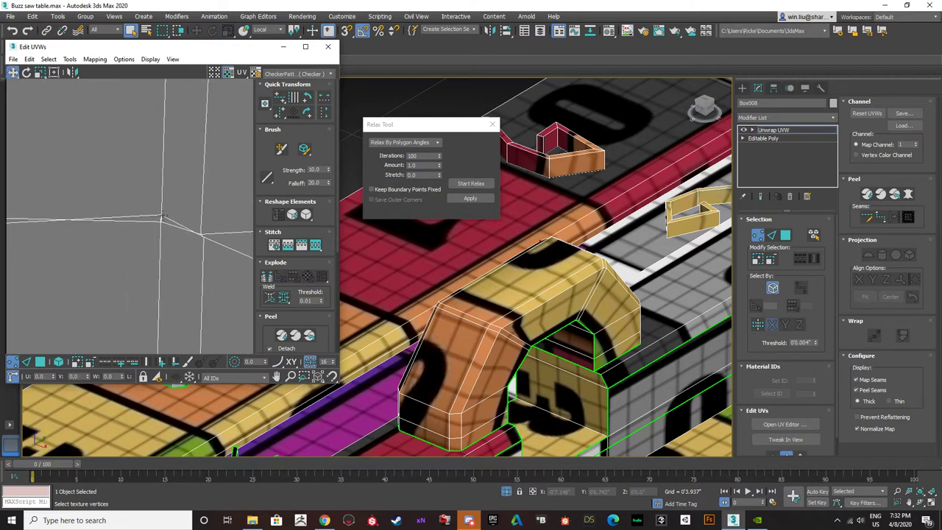
pyautogui.moveTo(163, 218); pyautogui.dragTo(204, 245)
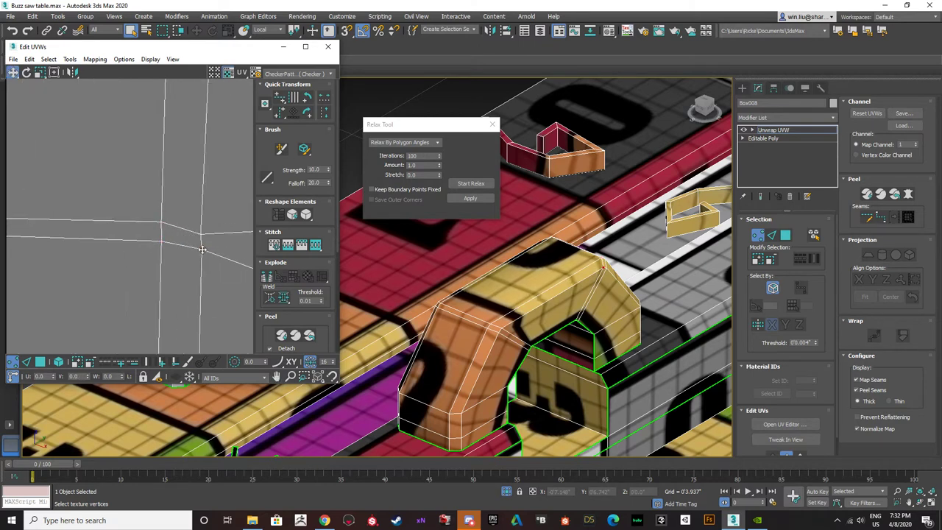
# - Nudge the outermost bevel vertex at the lower bend's left corner slightly upward to even out the spacing
pyautogui.scroll(-5, 199, 234)
pyautogui.moveTo(179, 228); pyautogui.dragTo(169, 201, button='middle')
pyautogui.scroll(6, 169, 200)
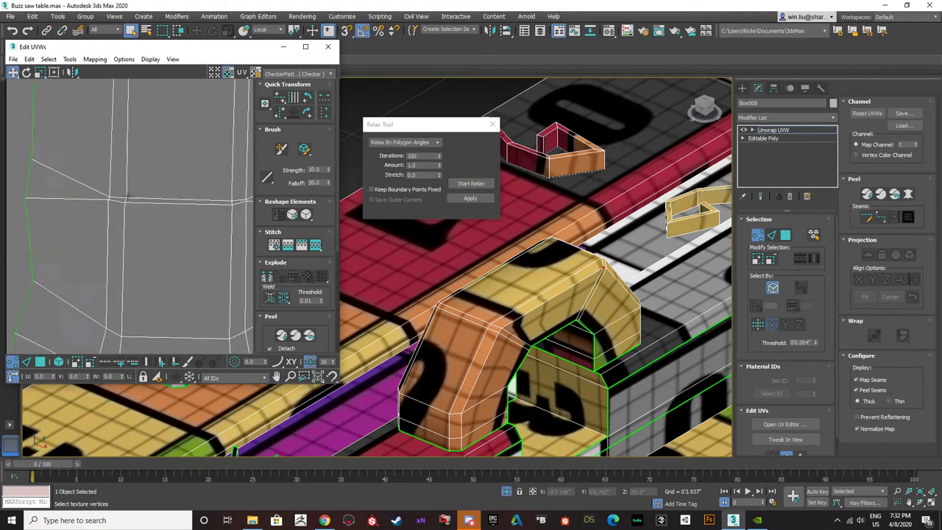
pyautogui.moveTo(102, 209)
pyautogui.mouseDown()
pyautogui.moveTo(129, 217)
pyautogui.moveTo(103, 200)
pyautogui.mouseUp()
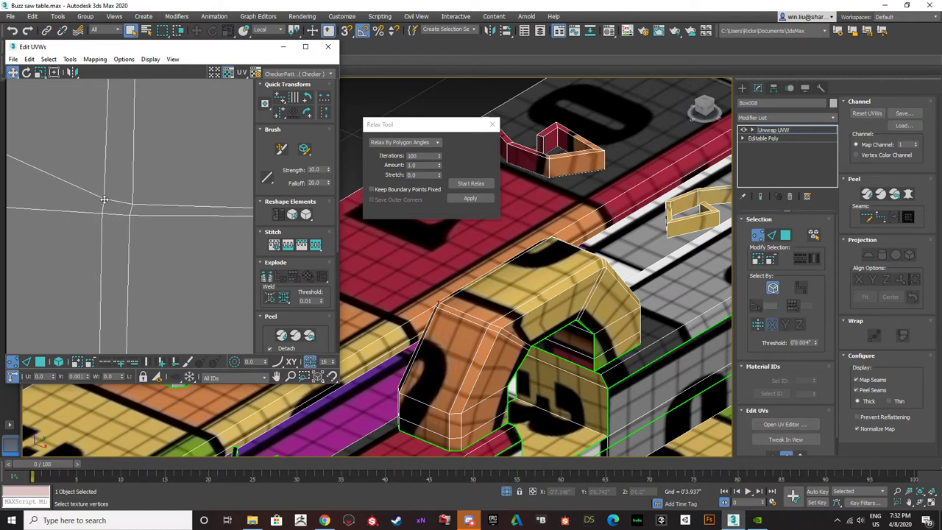
pyautogui.scroll(-5, 111, 217)
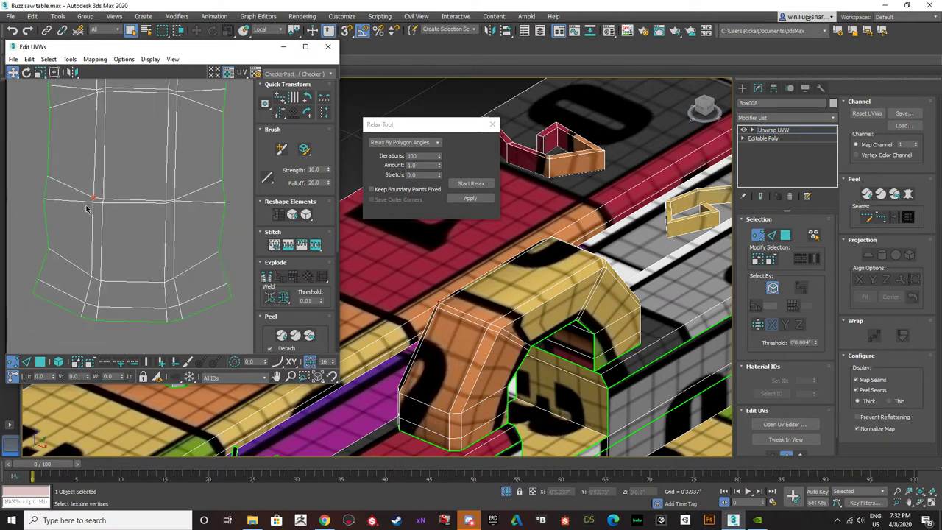
pyautogui.scroll(-2, 159, 251)
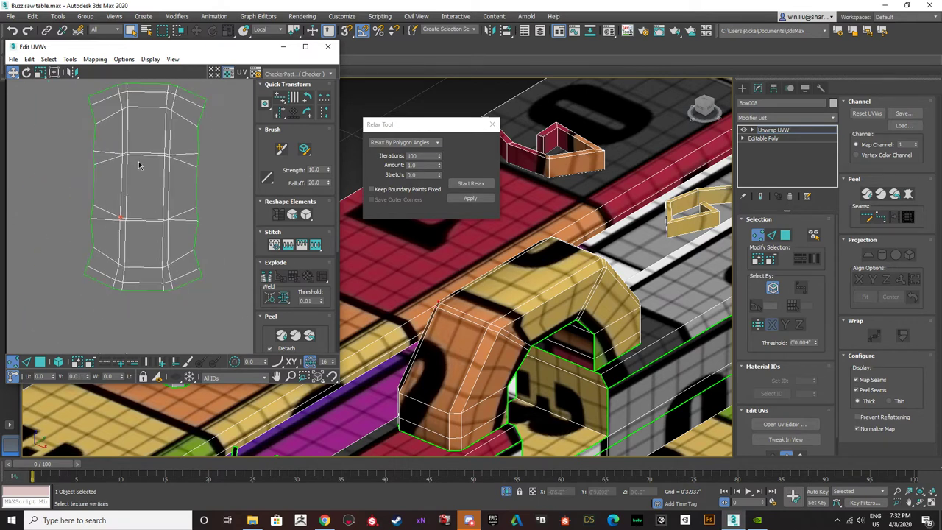
pyautogui.scroll(-3, 133, 211)
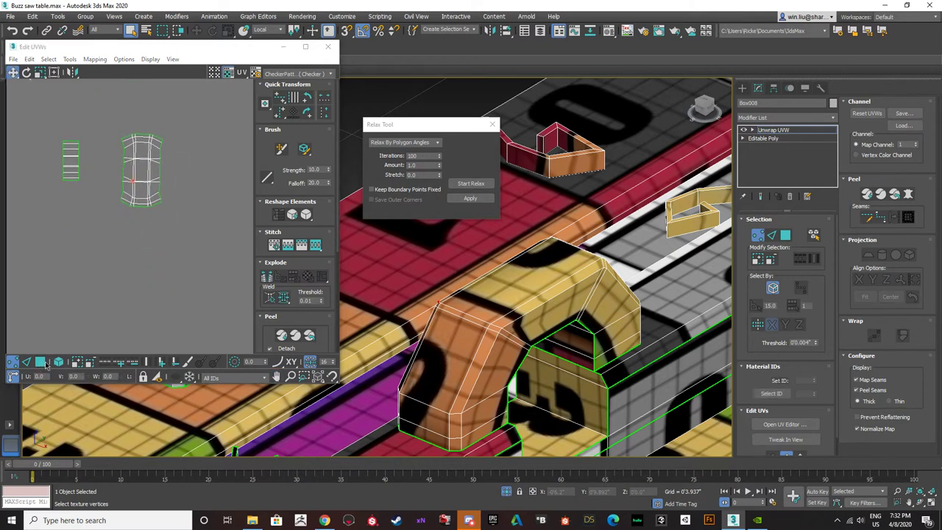
pyautogui.scroll(6, 135, 150)
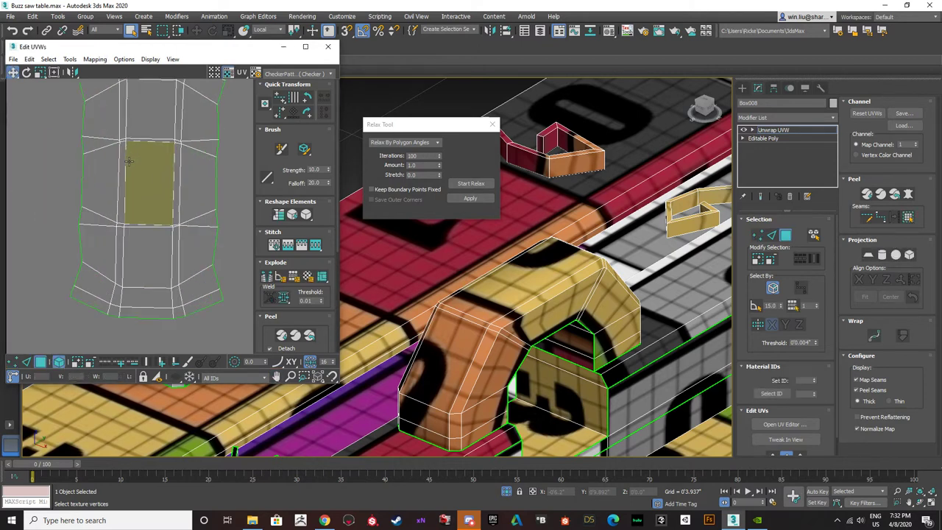
pyautogui.press('1')
pyautogui.click(109, 283)
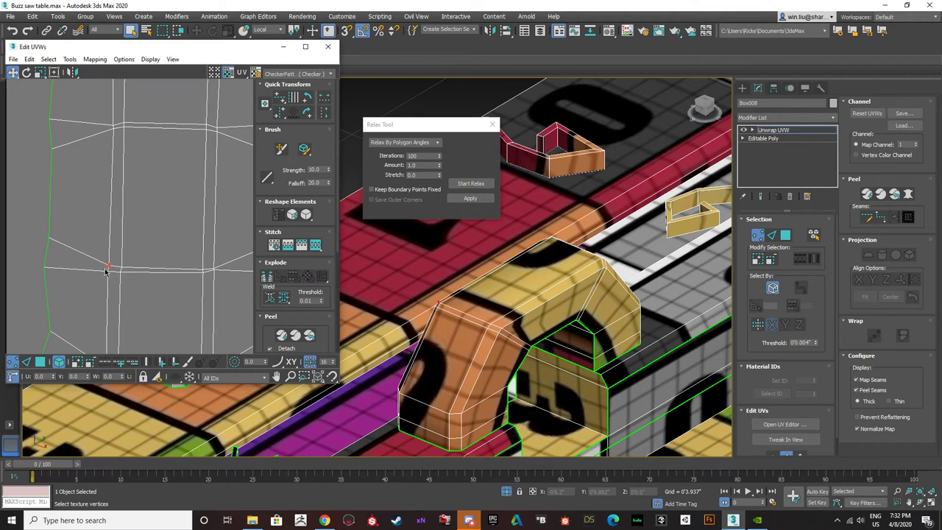
pyautogui.click(59, 362)
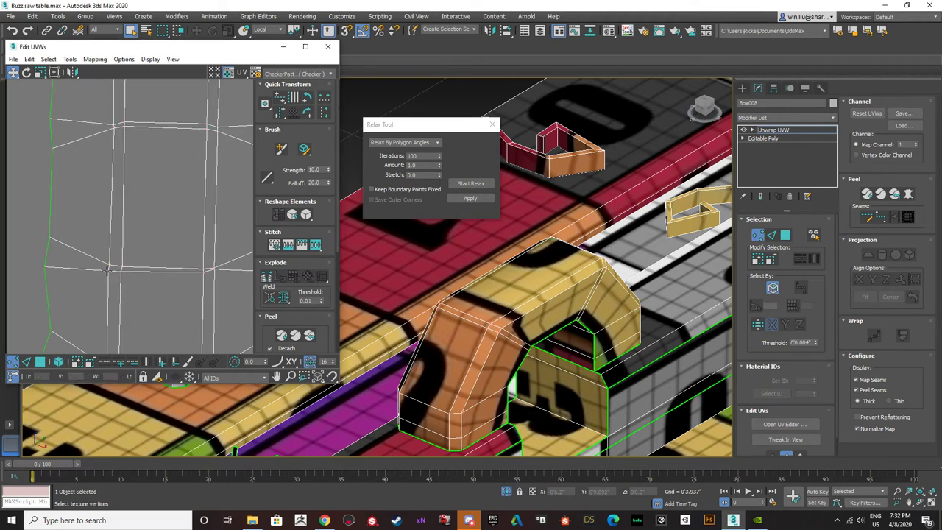
pyautogui.moveTo(106, 271); pyautogui.dragTo(116, 243)
pyautogui.moveTo(45, 264); pyautogui.dragTo(165, 208)
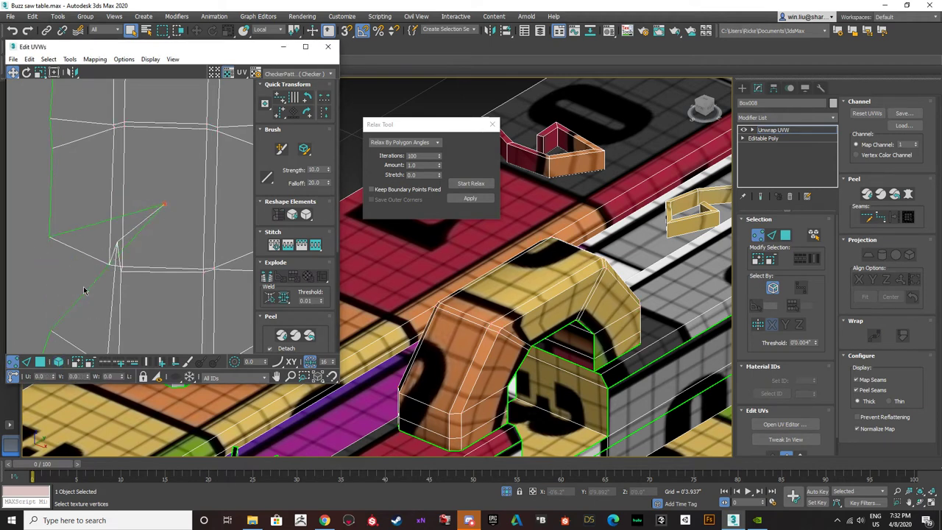
pyautogui.scroll(3, 115, 245)
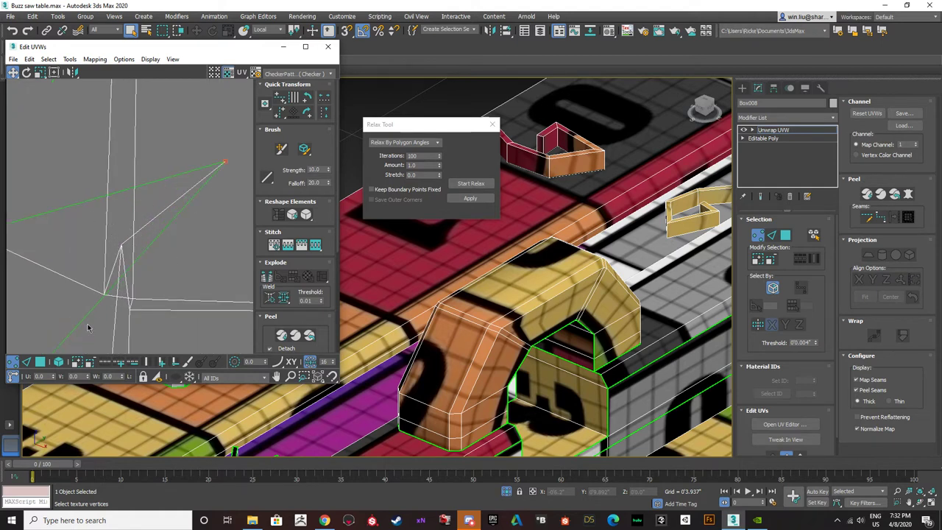
pyautogui.hotkey('ctrl', 'z')
pyautogui.hotkey('ctrl', 'z')
pyautogui.scroll(-8, 130, 254)
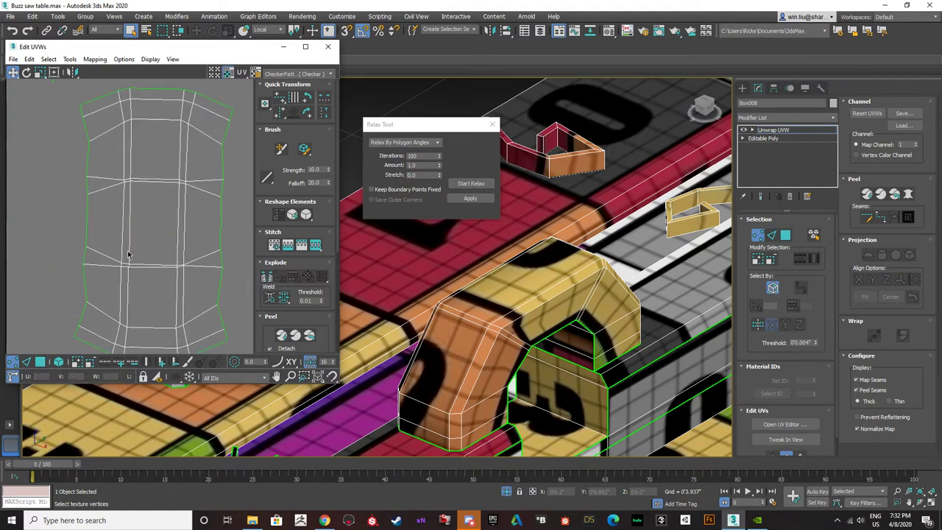
# - Select the whole group of finished shells, including the orange bracket's, as polygons in the UV layout
pyautogui.moveTo(128, 249); pyautogui.dragTo(189, 182, button='middle')
pyautogui.click(40, 363)
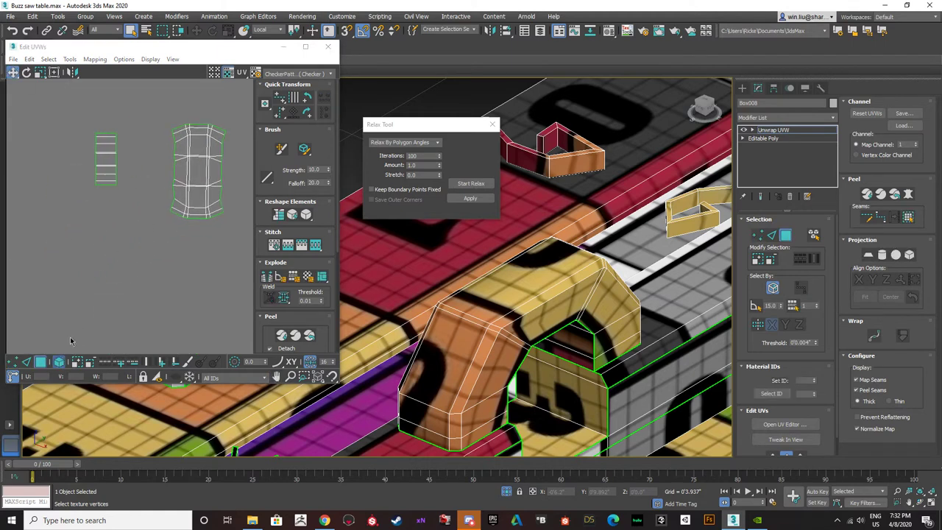
pyautogui.scroll(-6, 126, 239)
pyautogui.moveTo(159, 261); pyautogui.dragTo(128, 303)
pyautogui.scroll(-2, 120, 219)
pyautogui.scroll(-1, 176, 270)
pyautogui.scroll(-6, 537, 251)
pyautogui.keyDown('alt'); pyautogui.moveTo(546, 267); pyautogui.dragTo(634, 275, button='middle'); pyautogui.keyUp('alt')
pyautogui.moveTo(137, 306); pyautogui.dragTo(141, 223, button='middle')
pyautogui.moveTo(173, 333); pyautogui.dragTo(79, 184)
pyautogui.scroll(-4, 501, 293)
pyautogui.keyDown('alt'); pyautogui.moveTo(502, 294); pyautogui.dragTo(625, 313, button='middle'); pyautogui.keyUp('alt')
pyautogui.keyDown('alt'); pyautogui.moveTo(479, 236); pyautogui.dragTo(476, 254, button='middle'); pyautogui.keyUp('alt')
# - Pack the selected finished shells into the UV tile
pyautogui.moveTo(214, 293); pyautogui.dragTo(168, 258, button='middle')
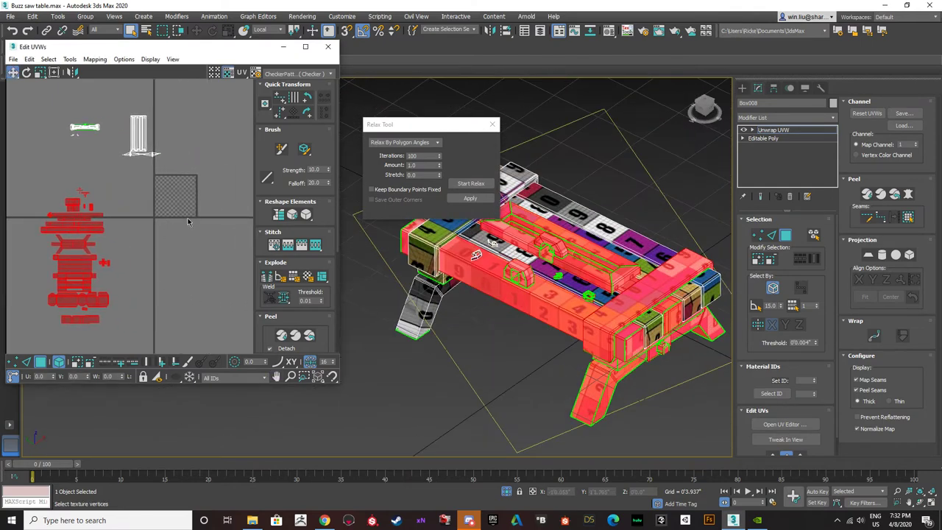
pyautogui.scroll(-5, 263, 253)
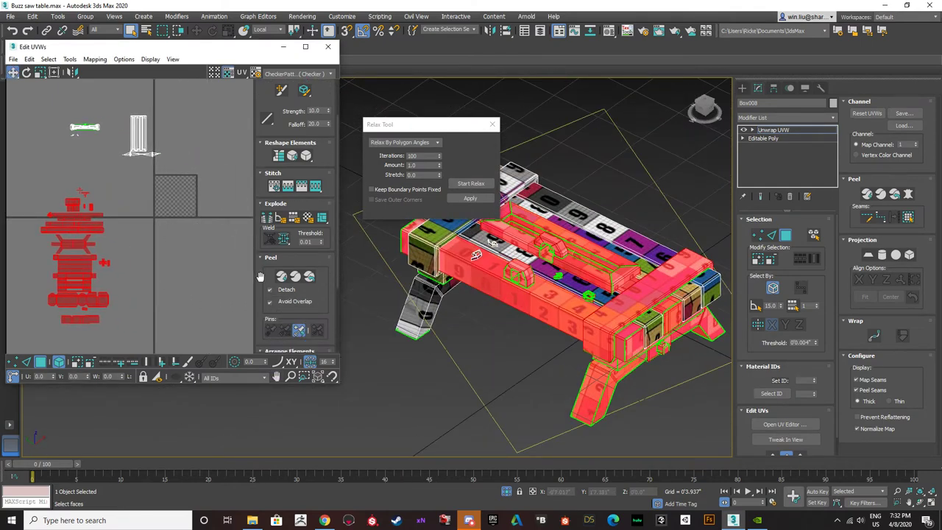
pyautogui.click(269, 311)
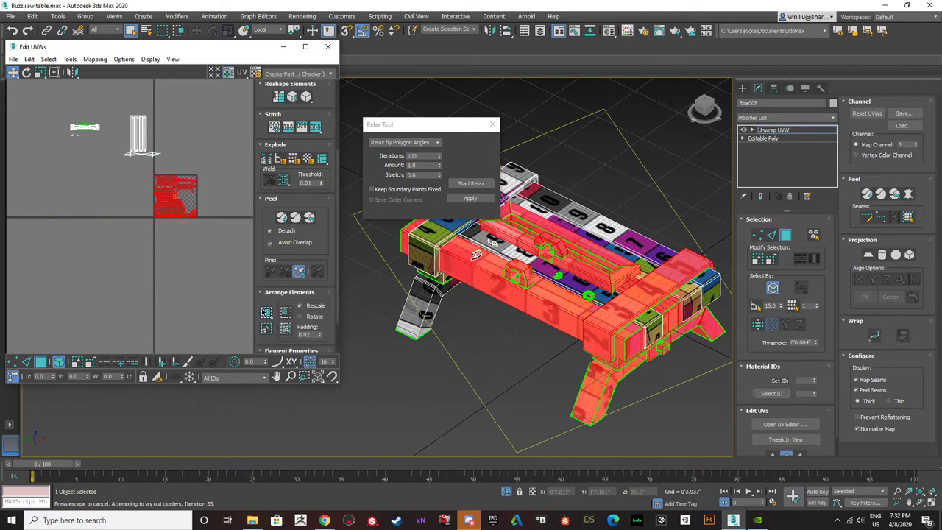
# - Inspect the packed shells in the UV tile and select the large uppermost one to see which beam it covers
pyautogui.scroll(5, 173, 193)
pyautogui.click(193, 227)
pyautogui.moveTo(193, 227); pyautogui.dragTo(145, 205, button='middle')
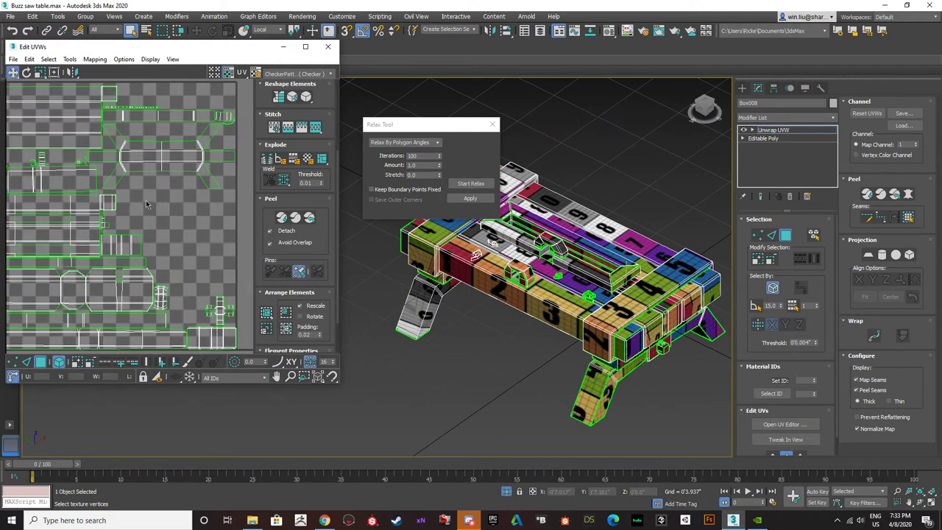
pyautogui.scroll(-2, 170, 157)
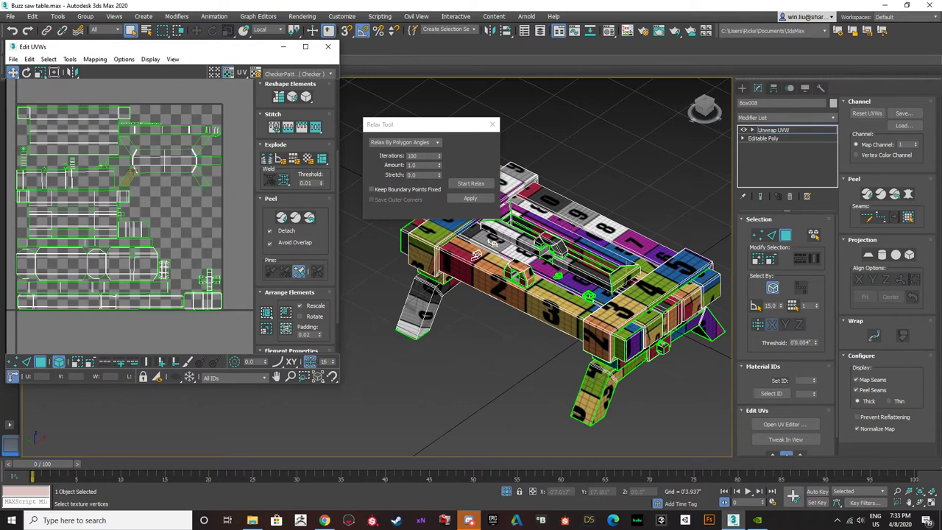
pyautogui.click(132, 170)
pyautogui.click(176, 205)
pyautogui.click(65, 137)
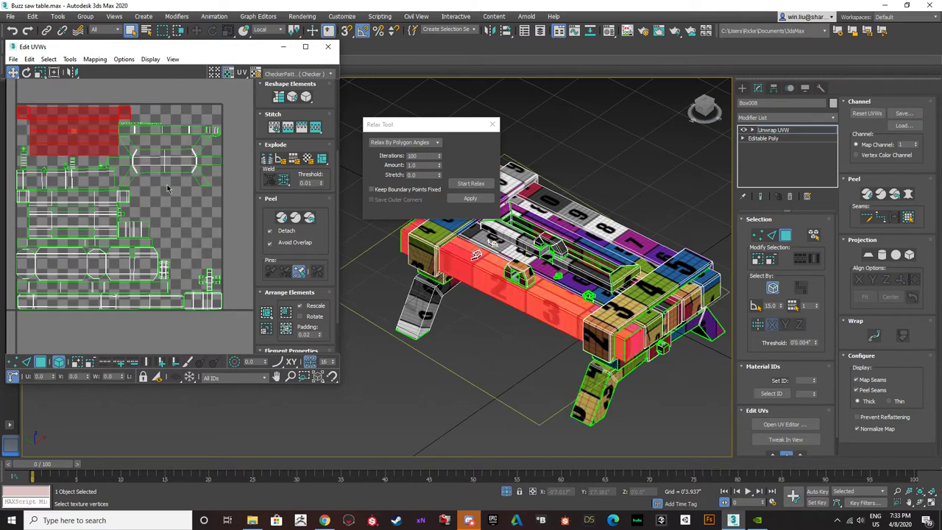
pyautogui.click(168, 190)
pyautogui.scroll(-2, 129, 173)
pyautogui.scroll(-3, 133, 171)
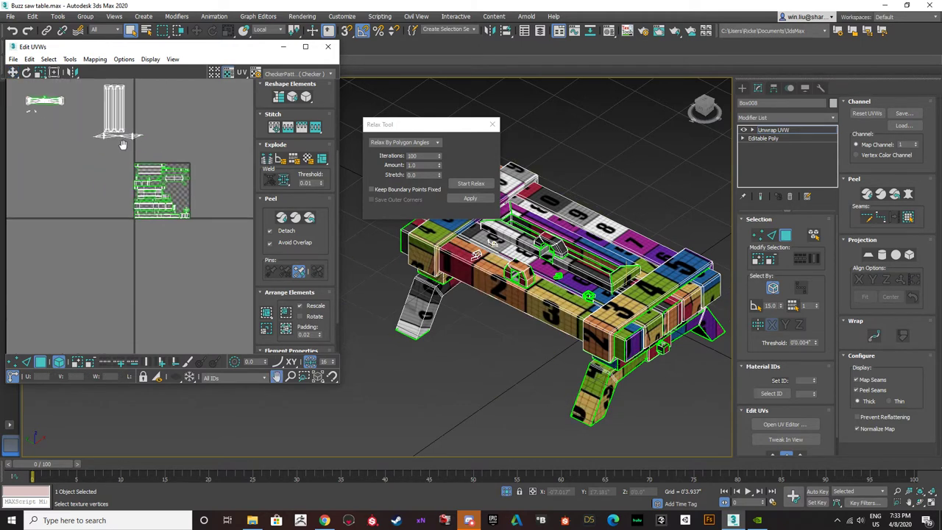
# - Select the unpacked shells left outside the UV tile and view their parts on the model
pyautogui.moveTo(47, 81); pyautogui.dragTo(34, 83)
pyautogui.scroll(4, 414, 248)
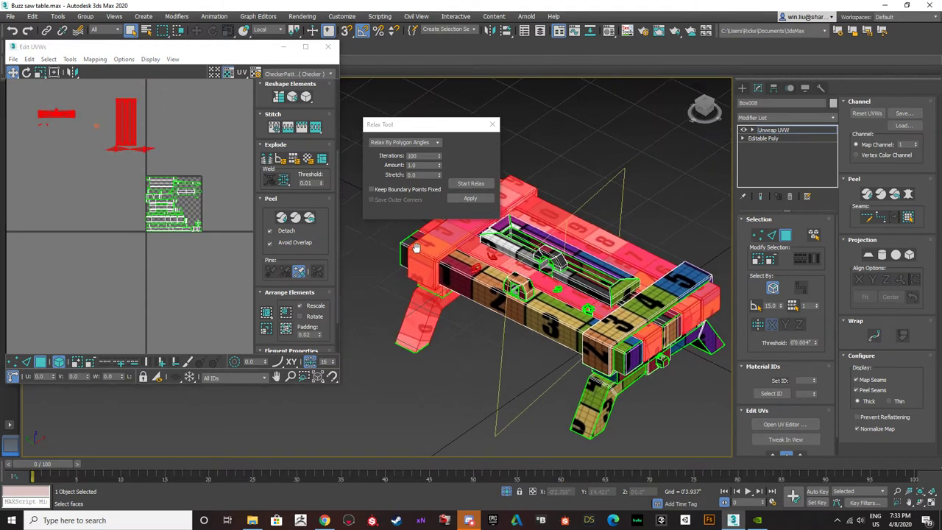
pyautogui.scroll(-5, 463, 281)
pyautogui.scroll(2, 482, 273)
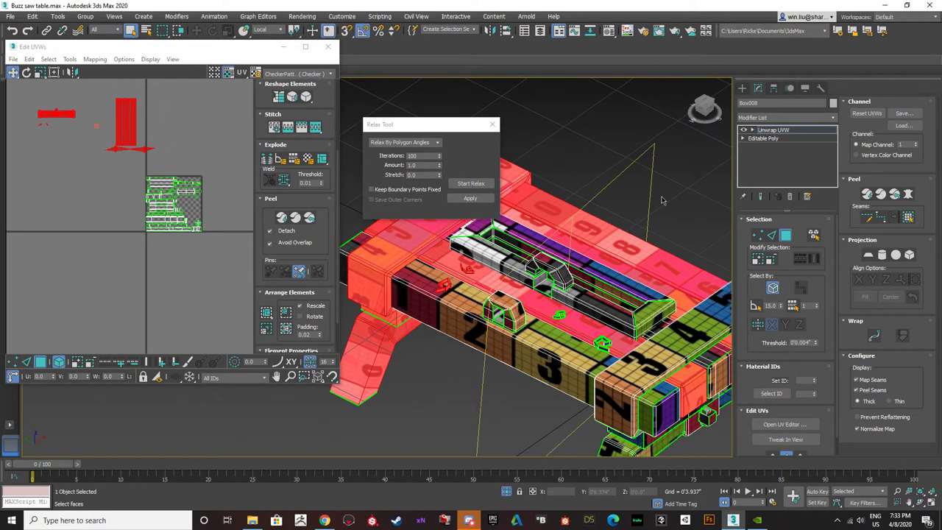
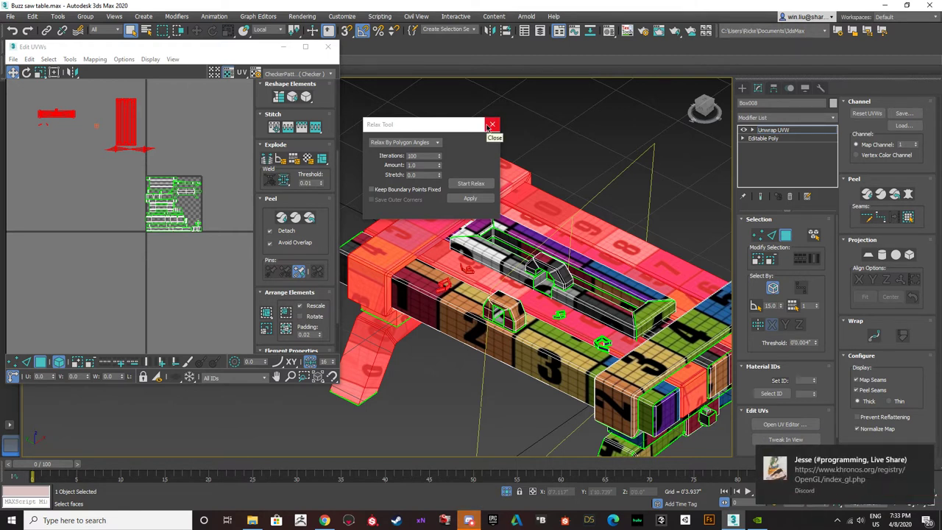
# - Move the packed shells out of the UV tile and try packing and rescaling them, undoing the pack
pyautogui.scroll(-1, 262, 267)
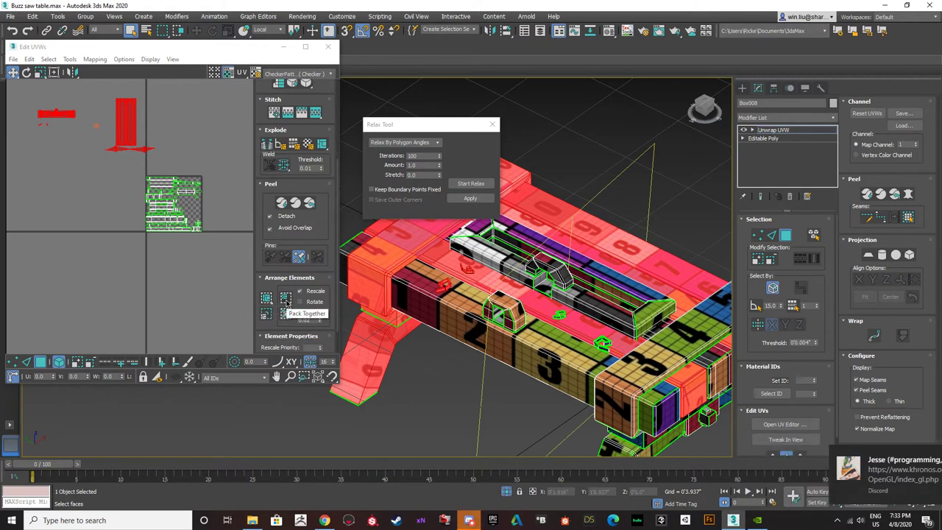
pyautogui.click(266, 314)
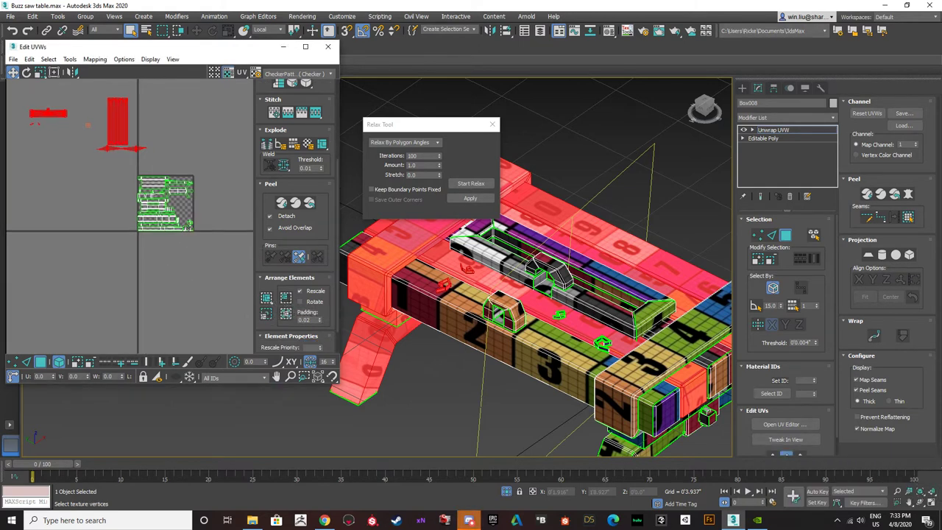
pyautogui.moveTo(205, 250); pyautogui.dragTo(128, 159)
pyautogui.moveTo(148, 193); pyautogui.dragTo(84, 252)
pyautogui.click(287, 298)
pyautogui.scroll(3, 166, 207)
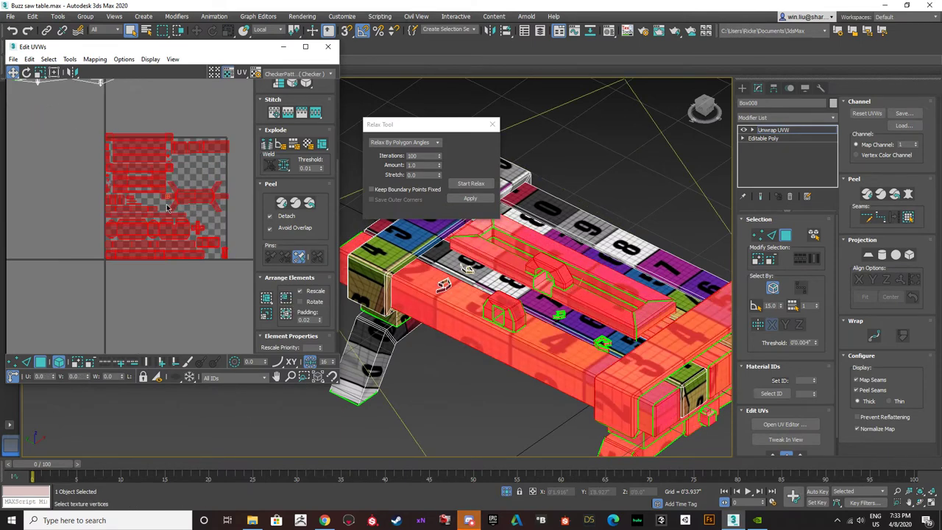
pyautogui.click(265, 317)
pyautogui.hotkey('ctrl', 'z')
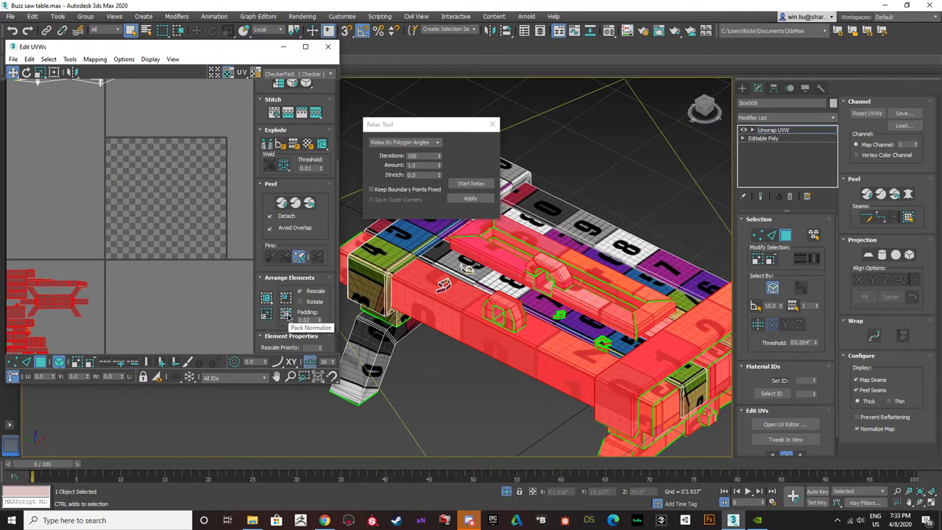
# - Pack the selected shells back into the UV tile with the custom pack
pyautogui.click(289, 318)
pyautogui.press('Escape')
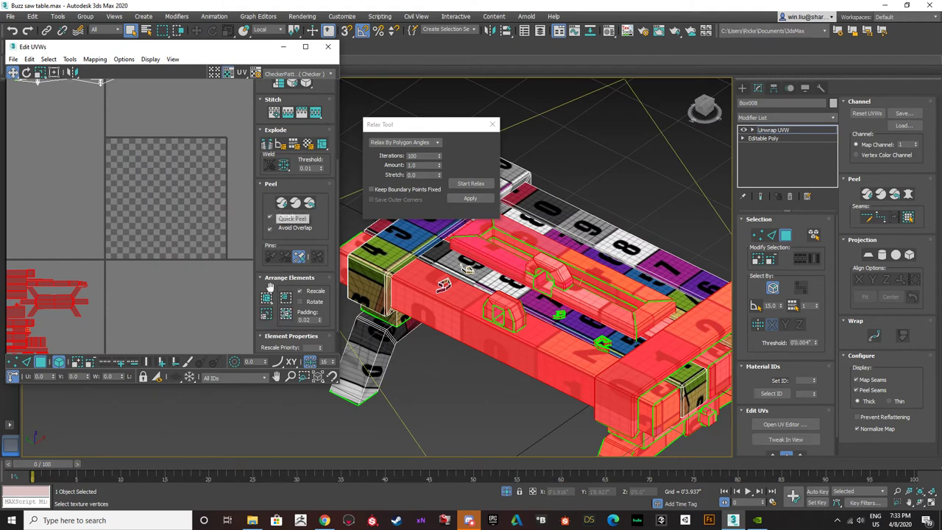
pyautogui.click(270, 298)
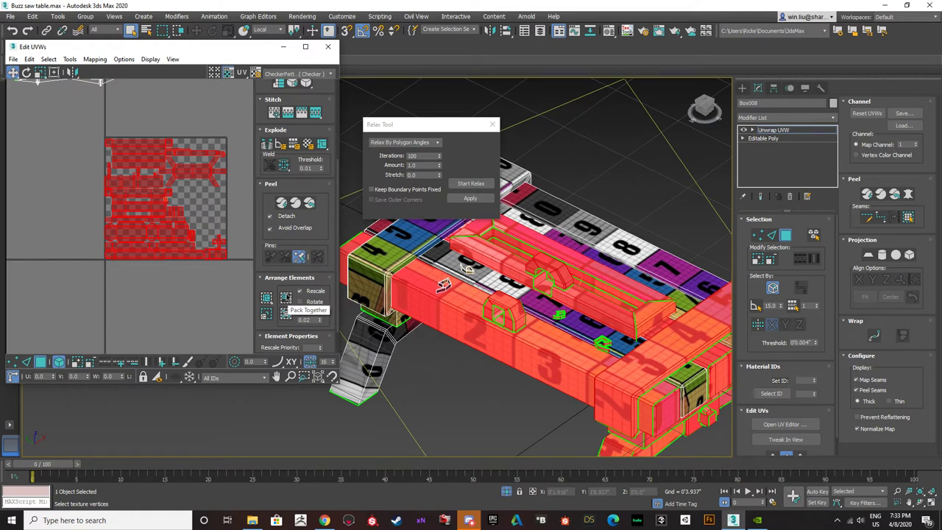
# - Try rearranging the selected shells with Pack Together and clear the selection
pyautogui.click(286, 298)
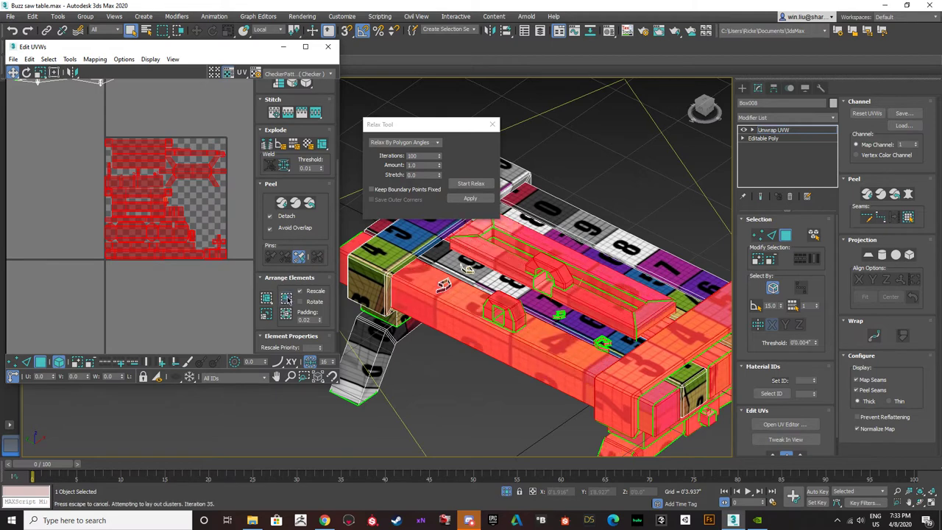
pyautogui.scroll(5, 115, 179)
pyautogui.hotkey('ctrl', 'z')
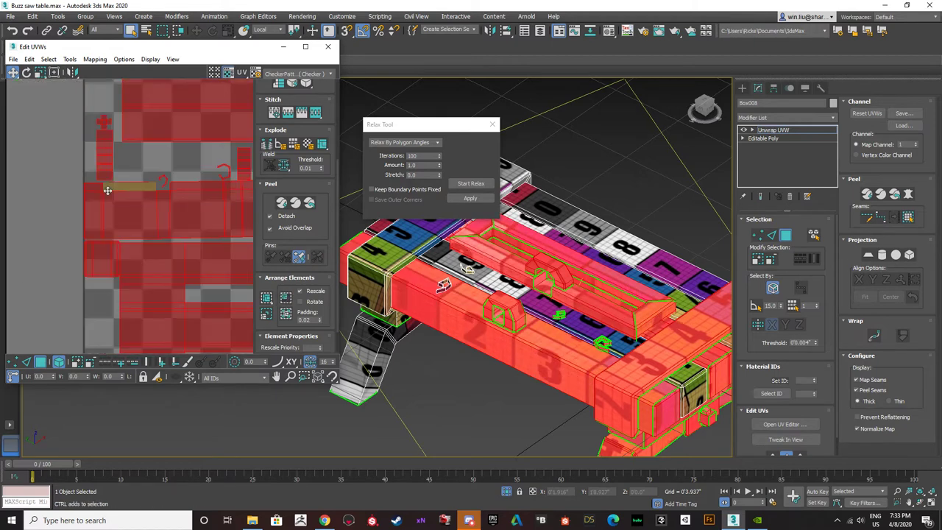
pyautogui.scroll(-3, 109, 188)
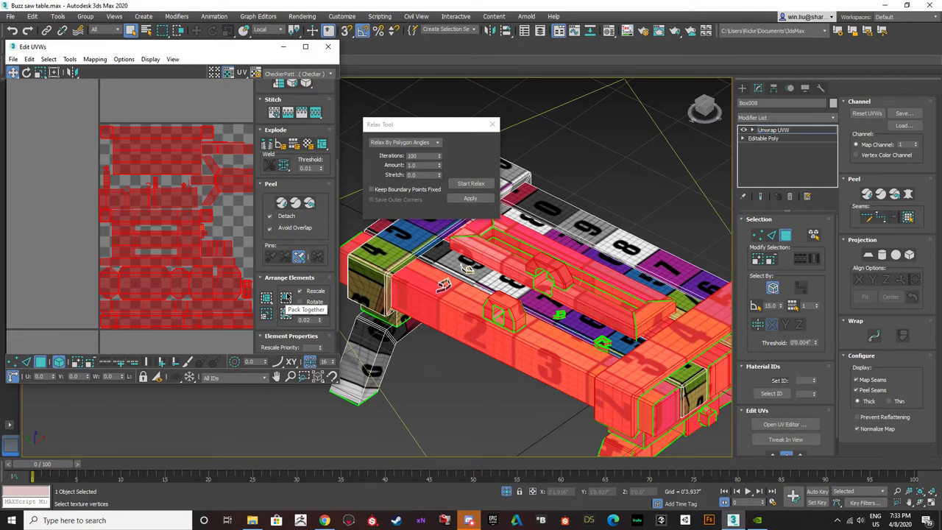
pyautogui.click(286, 298)
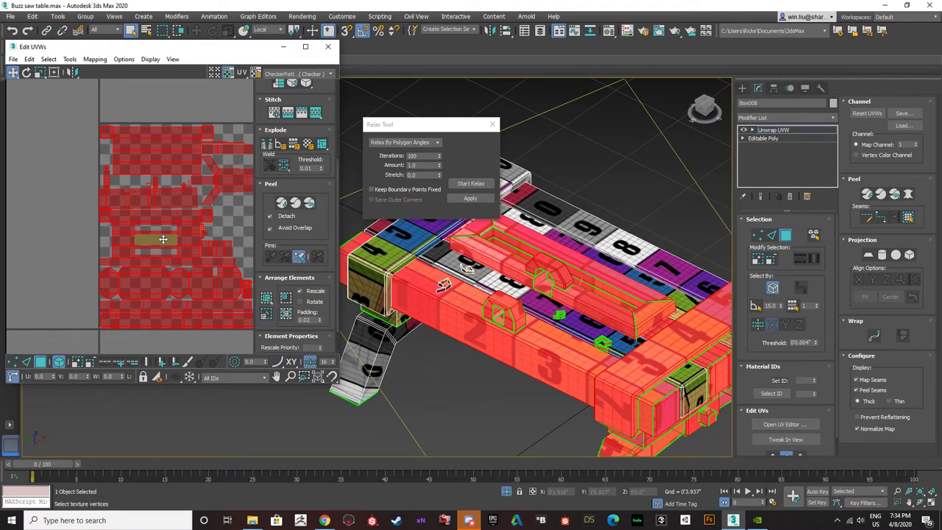
pyautogui.scroll(-1, 164, 239)
pyautogui.moveTo(164, 240); pyautogui.dragTo(66, 248, button='middle')
pyautogui.click(129, 243)
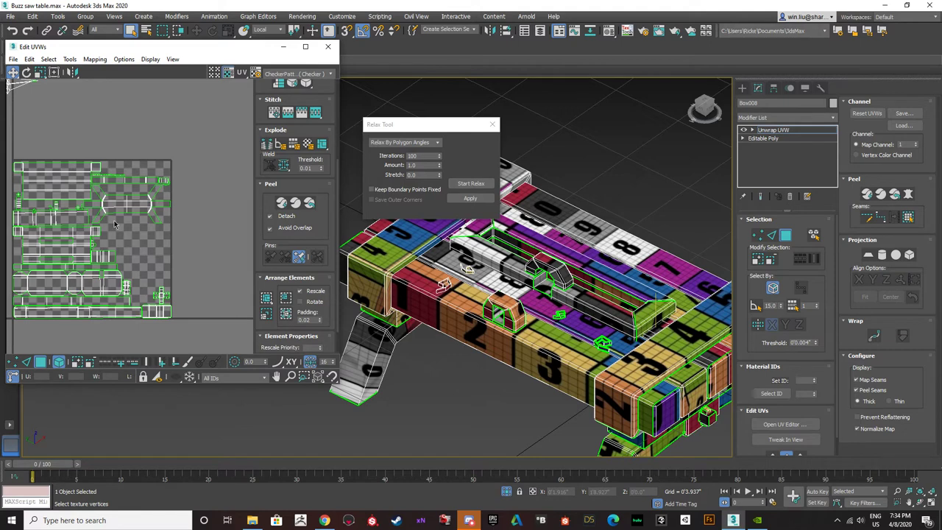
# - Select the arched piece in the table's central slot and maximize the UV editor to locate its shell
pyautogui.moveTo(198, 51); pyautogui.dragTo(0, 81)
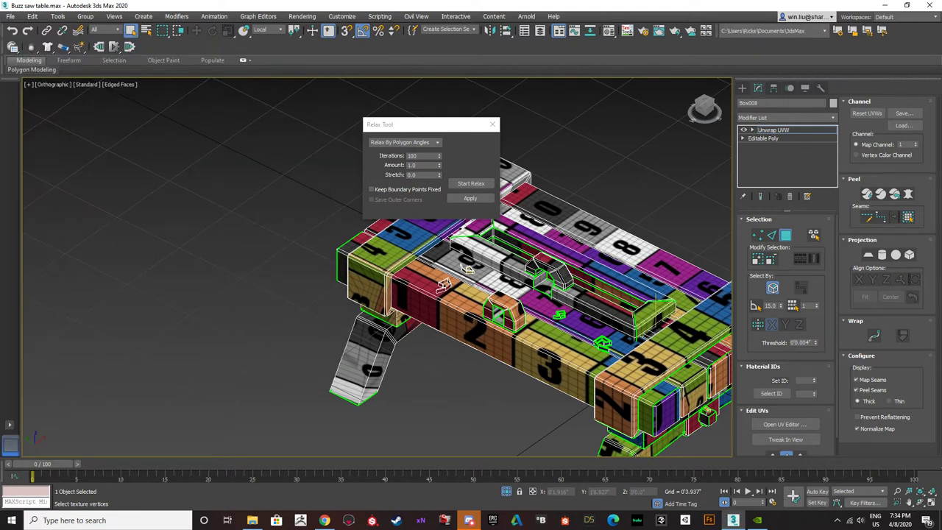
pyautogui.click(549, 268)
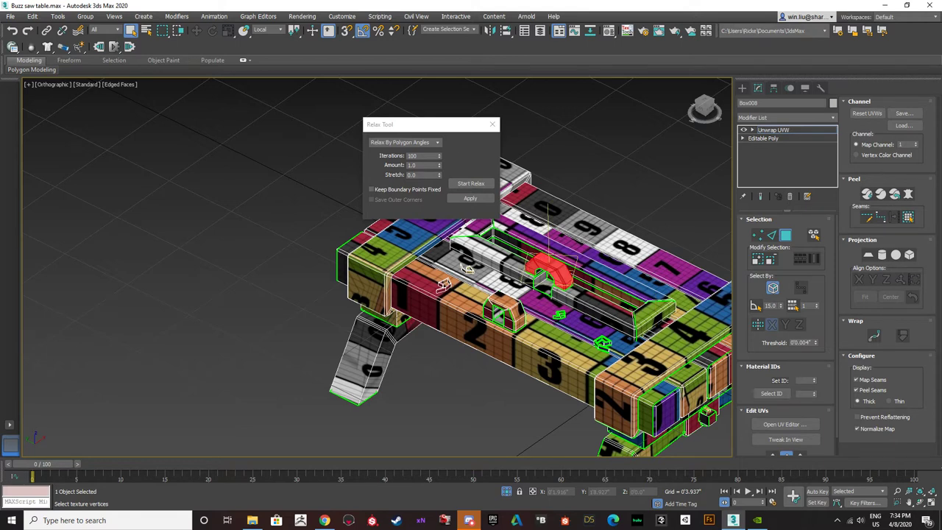
pyautogui.moveTo(0, 81); pyautogui.dragTo(615, 2)
pyautogui.moveTo(453, 126); pyautogui.dragTo(193, 108)
pyautogui.moveTo(491, 252); pyautogui.dragTo(320, 252, button='middle')
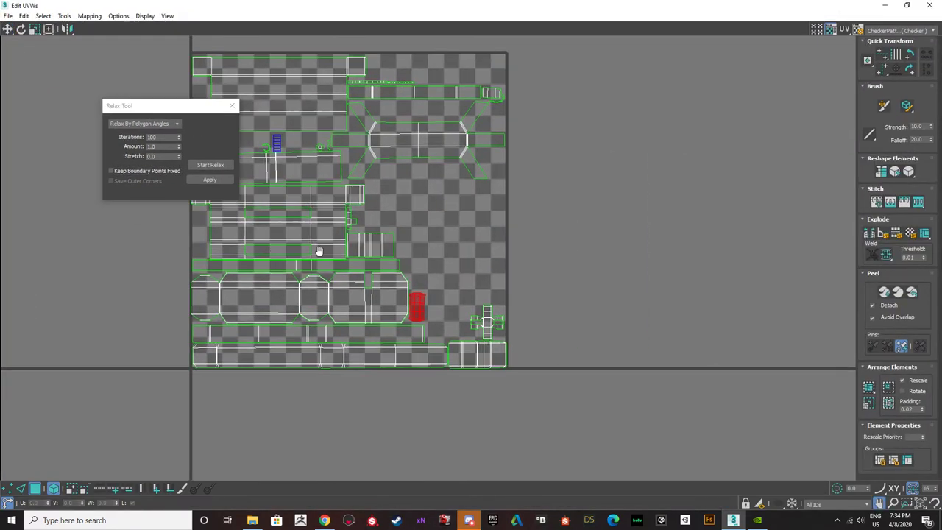
# - Examine the packed layout up close, checking the X-shaped shell and the spacing between all shells
pyautogui.scroll(5, 319, 251)
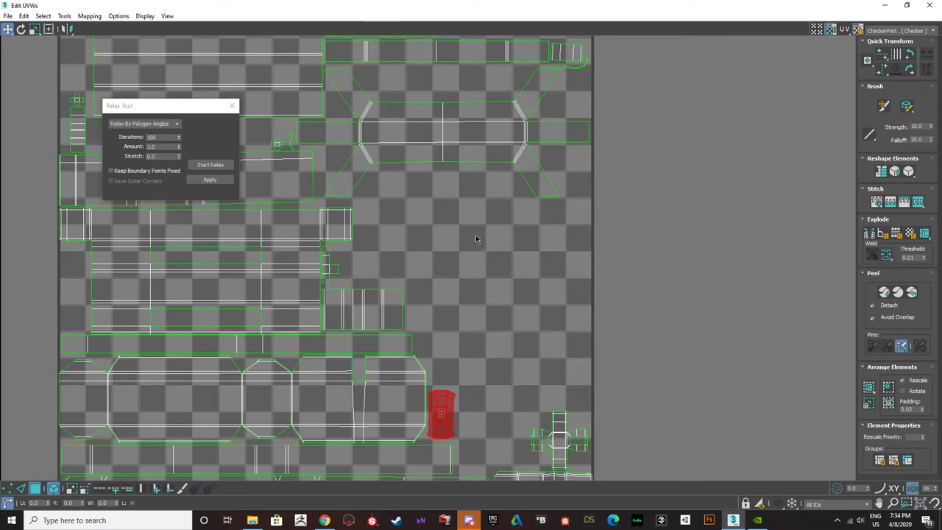
pyautogui.moveTo(466, 259); pyautogui.dragTo(414, 359, button='middle')
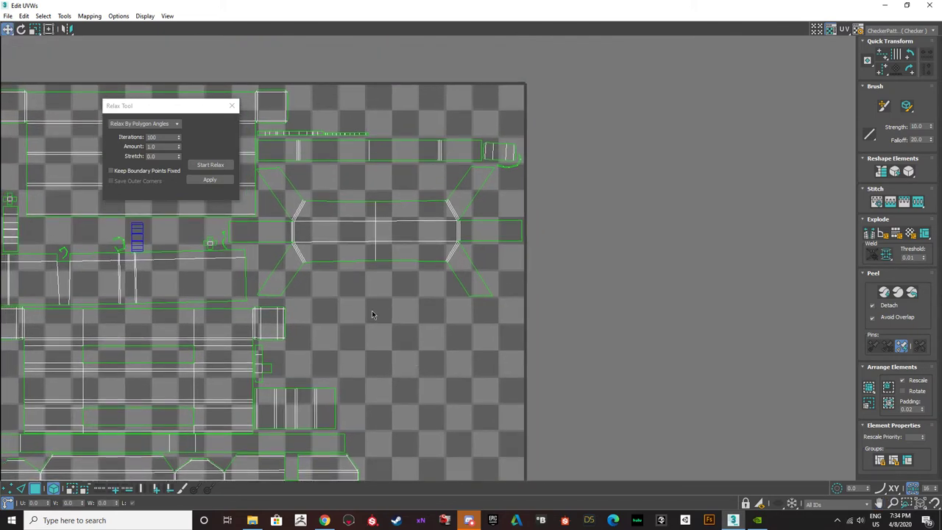
pyautogui.click(335, 229)
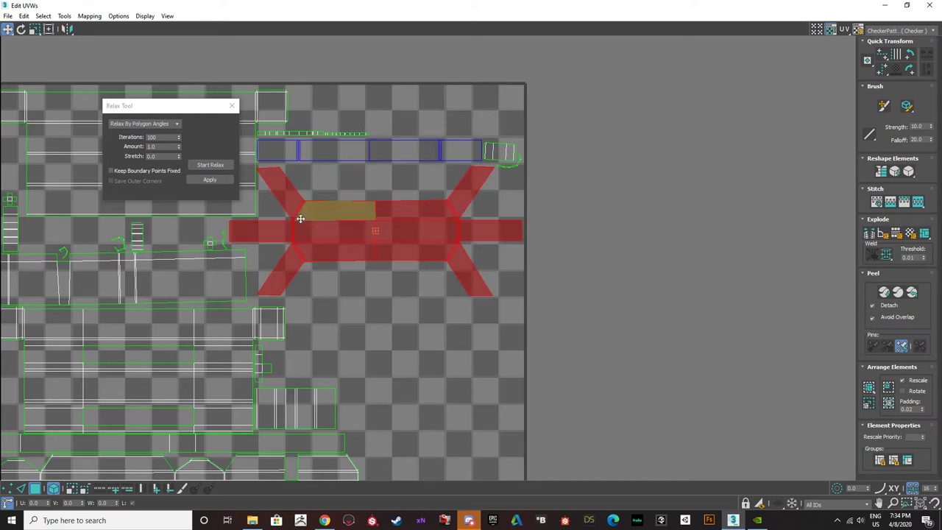
pyautogui.scroll(-3, 311, 238)
pyautogui.moveTo(334, 294); pyautogui.dragTo(368, 321, button='middle')
pyautogui.moveTo(383, 235); pyautogui.dragTo(404, 214, button='middle')
pyautogui.scroll(-3, 404, 214)
pyautogui.moveTo(485, 389); pyautogui.dragTo(296, 200)
pyautogui.scroll(3, 302, 203)
pyautogui.scroll(4, 388, 256)
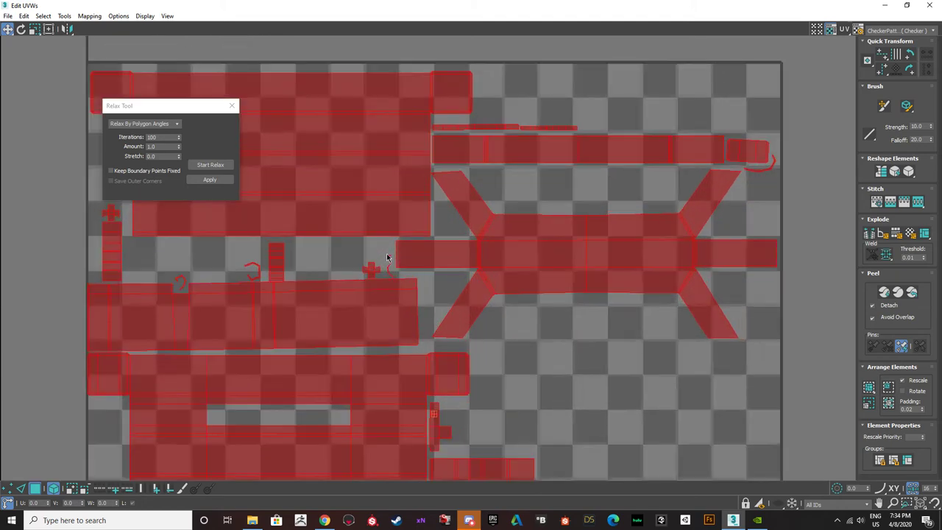
pyautogui.scroll(-2, 375, 258)
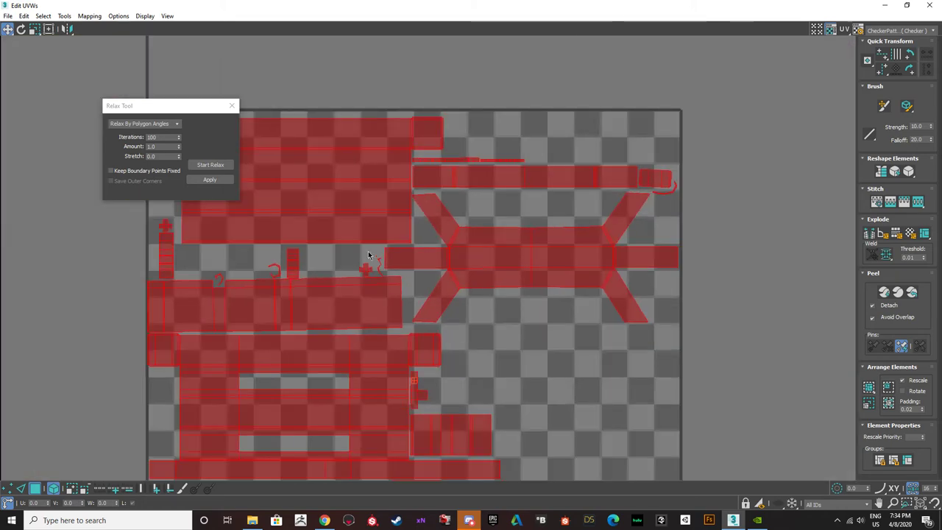
pyautogui.click(484, 255)
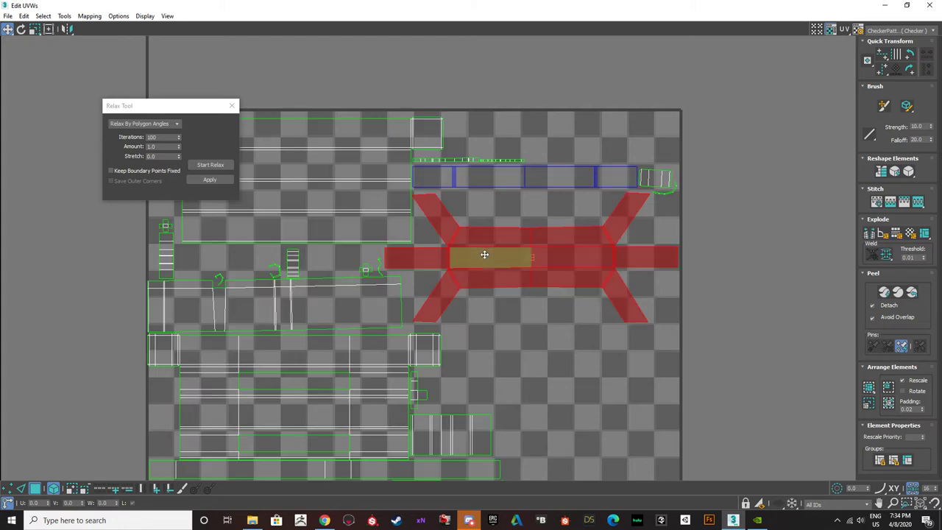
pyautogui.scroll(-2, 482, 255)
pyautogui.moveTo(493, 332); pyautogui.dragTo(466, 287, button='middle')
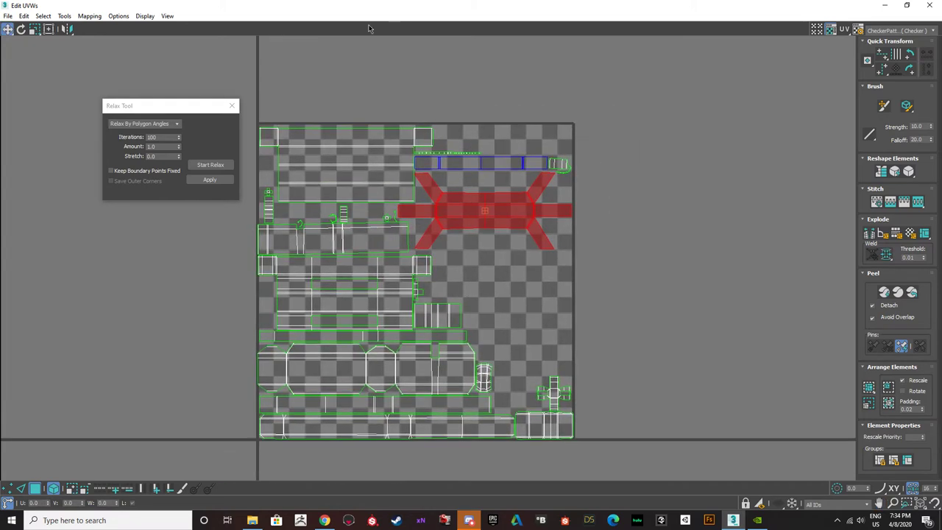
# - Select the large shell at the top of the UV tile and close the Relax Tool
pyautogui.moveTo(369, 9); pyautogui.dragTo(267, 126)
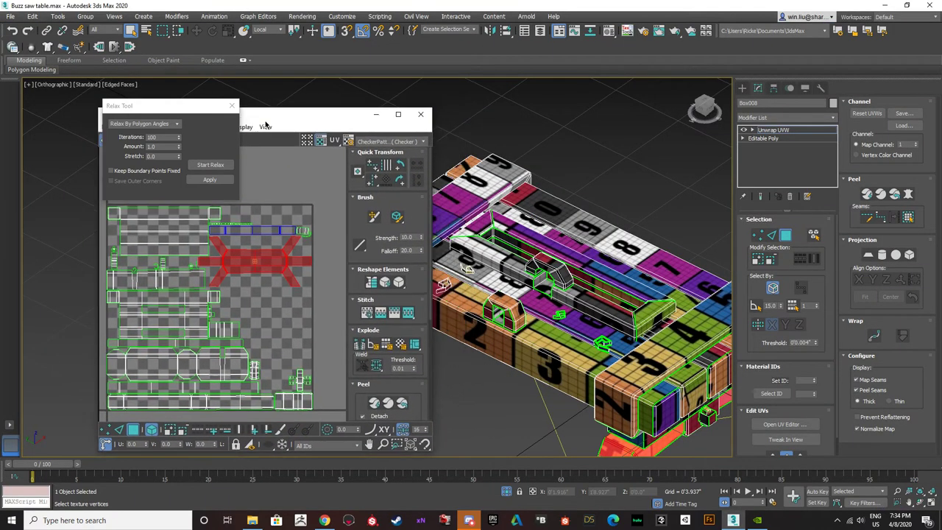
pyautogui.doubleClick(266, 121)
pyautogui.moveTo(329, 198); pyautogui.dragTo(307, 168, button='middle')
pyautogui.click(326, 145)
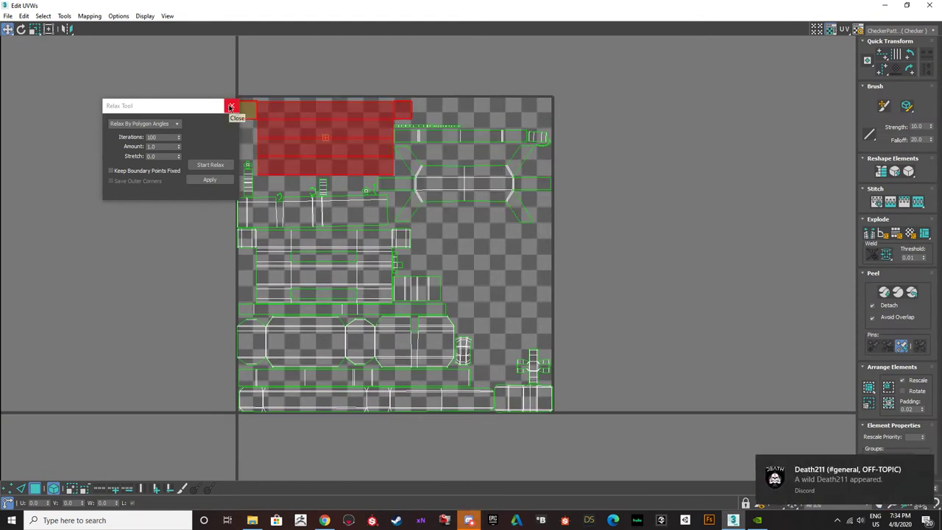
pyautogui.click(230, 107)
pyautogui.moveTo(312, 152); pyautogui.dragTo(250, 194, button='middle')
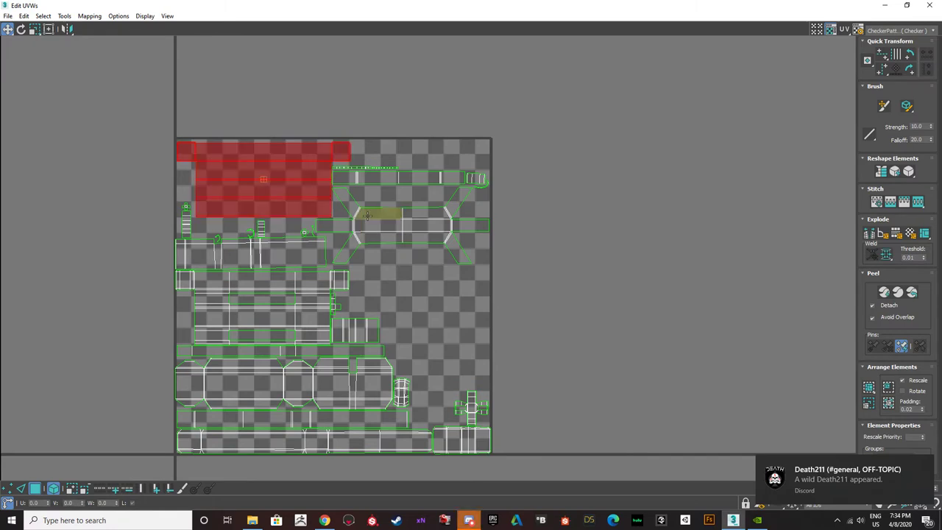
# - Restore the UV editor to a floating window and select the long front beam and adjoining end beam as whole elements
pyautogui.moveTo(437, 14); pyautogui.dragTo(238, 108)
pyautogui.scroll(2, 202, 275)
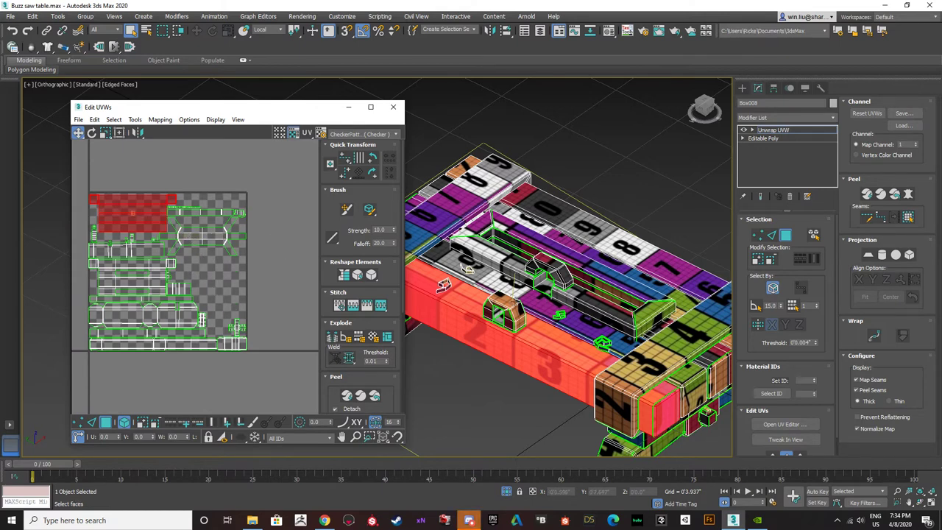
pyautogui.moveTo(422, 273); pyautogui.dragTo(528, 274, button='middle')
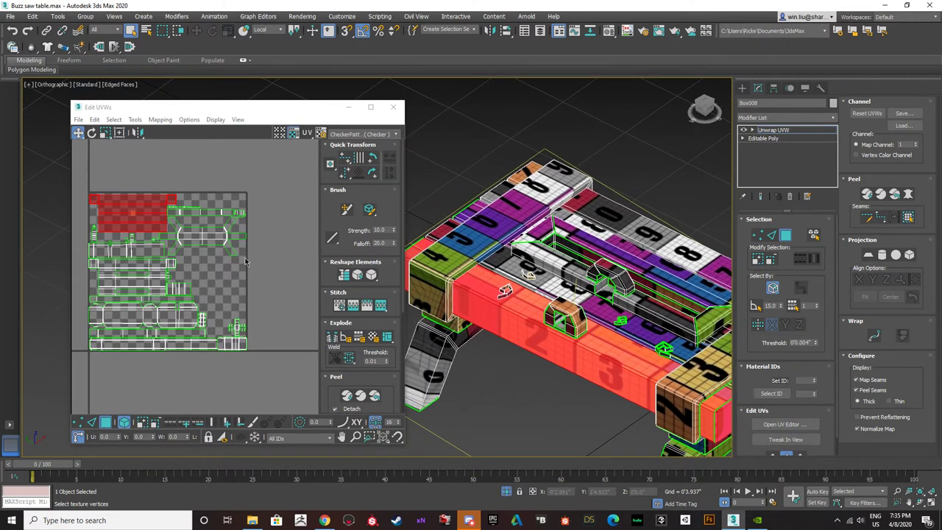
pyautogui.click(497, 372)
pyautogui.click(487, 308)
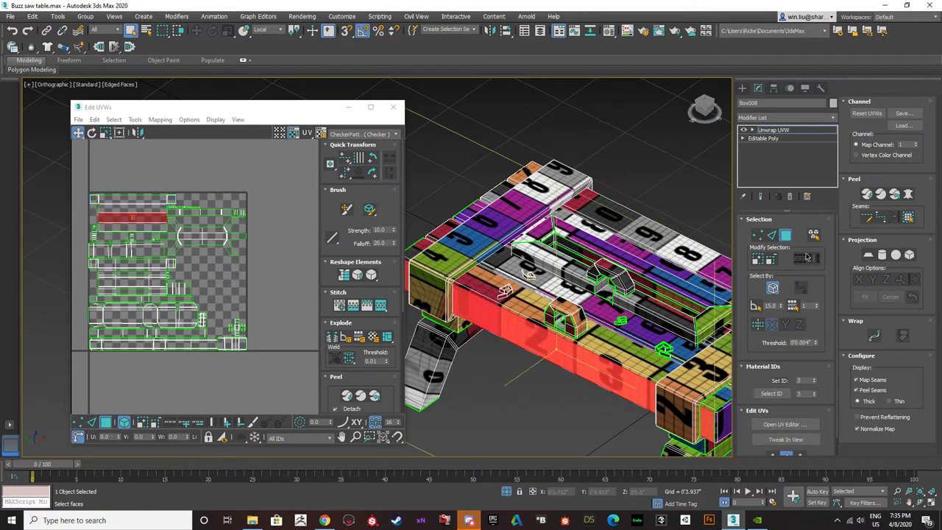
pyautogui.keyDown('ctrl'); pyautogui.click(525, 309); pyautogui.keyUp('ctrl')
pyautogui.keyDown('ctrl'); pyautogui.click(504, 291); pyautogui.keyUp('ctrl')
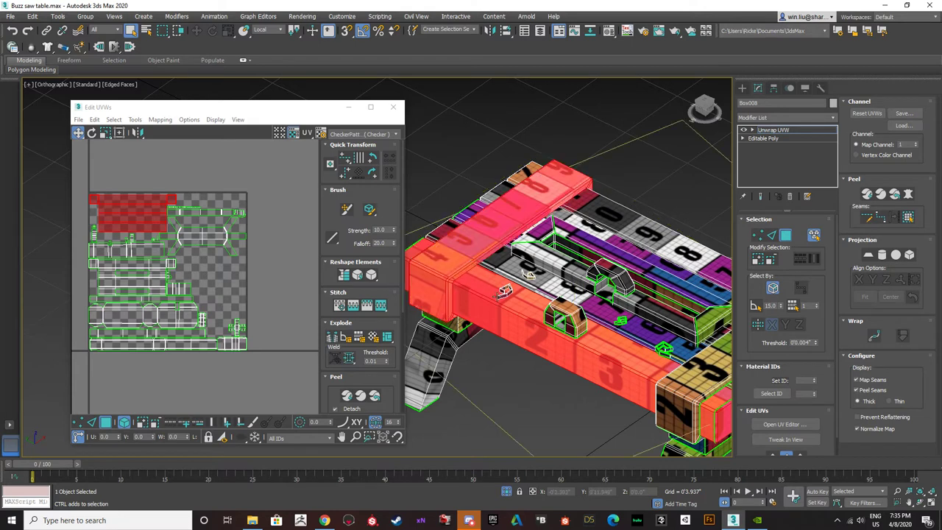
# - Select the long front beam, then add the end beam, the central slot frame and the board below the end beam as whole elements
pyautogui.click(559, 383)
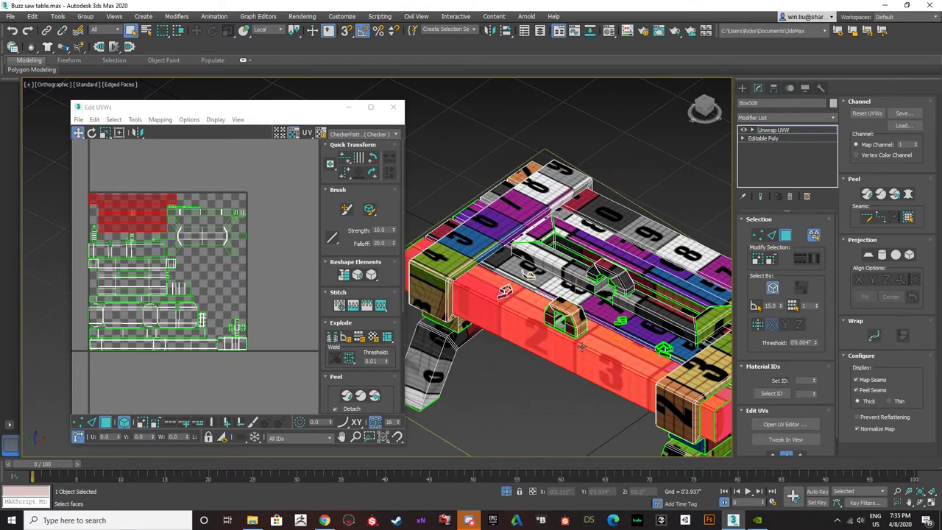
pyautogui.keyDown('ctrl'); pyautogui.click(665, 377); pyautogui.keyUp('ctrl')
pyautogui.keyDown('alt'); pyautogui.moveTo(527, 274); pyautogui.dragTo(432, 285, button='middle'); pyautogui.keyUp('alt')
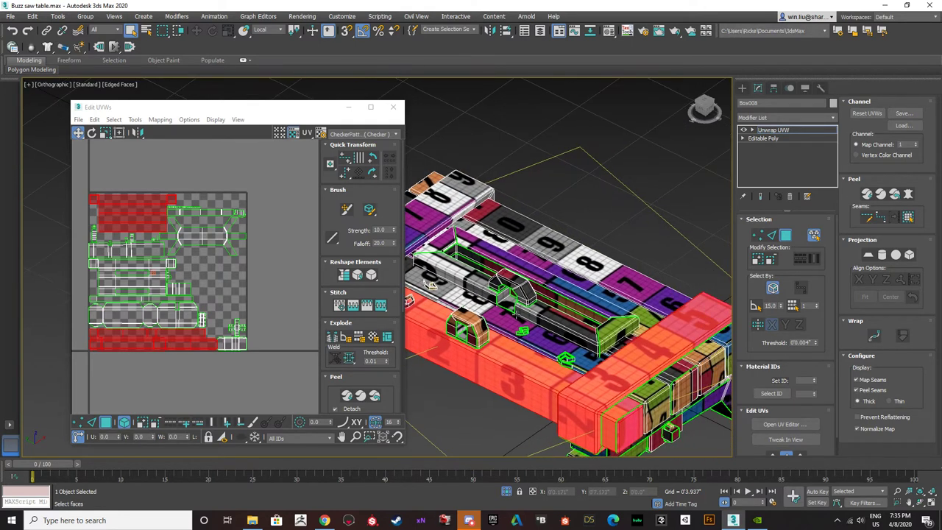
pyautogui.keyDown('ctrl'); pyautogui.click(560, 321); pyautogui.keyUp('ctrl')
pyautogui.keyDown('ctrl'); pyautogui.click(683, 374); pyautogui.keyUp('ctrl')
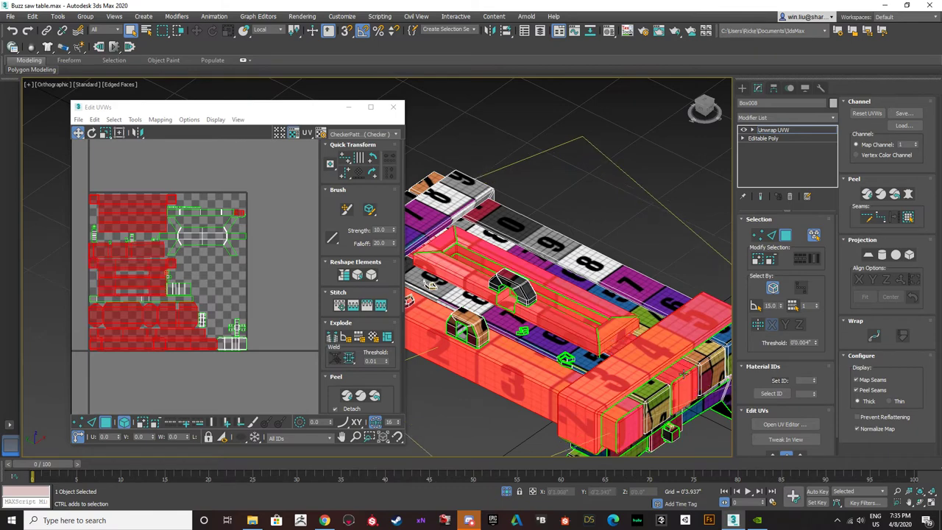
# - Remove the shells above the UV tile from the selection and move the remaining selected large shells out of the tile to its right
pyautogui.keyDown('alt'); pyautogui.moveTo(513, 301); pyautogui.dragTo(561, 374, button='middle'); pyautogui.keyUp('alt')
pyautogui.keyDown('alt'); pyautogui.moveTo(628, 283); pyautogui.dragTo(594, 316, button='middle'); pyautogui.keyUp('alt')
pyautogui.scroll(-5, 150, 211)
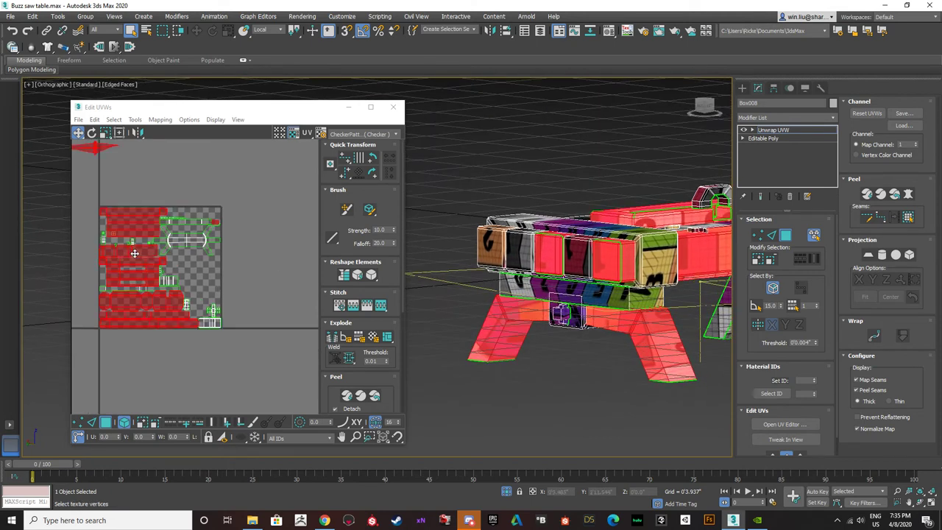
pyautogui.moveTo(149, 212); pyautogui.dragTo(253, 240, button='middle')
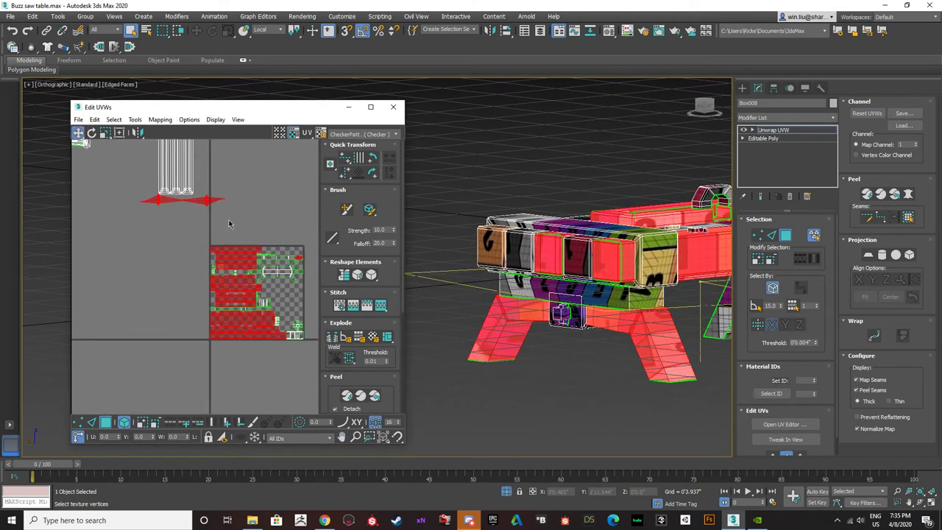
pyautogui.keyDown('alt'); pyautogui.moveTo(229, 223); pyautogui.dragTo(109, 171); pyautogui.keyUp('alt')
pyautogui.moveTo(246, 254); pyautogui.dragTo(404, 223)
# - Move the X-shaped leg shell out of the tile and place it below the other large shells
pyautogui.moveTo(277, 269); pyautogui.dragTo(76, 268, button='middle')
pyautogui.click(244, 246)
pyautogui.scroll(-2, 103, 269)
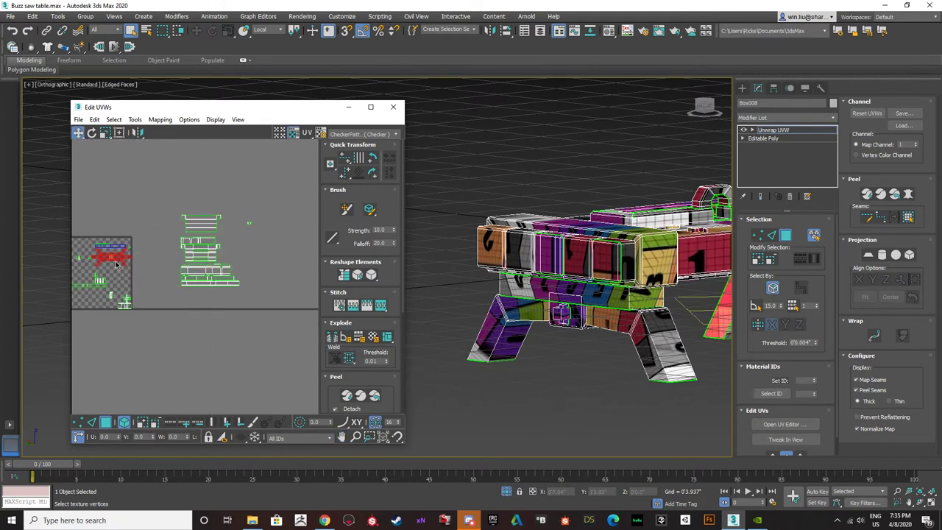
pyautogui.moveTo(114, 261); pyautogui.dragTo(193, 304)
# - Select the remaining small shells in the tile, pack them and move them as a group below the tile
pyautogui.moveTo(193, 305); pyautogui.dragTo(237, 306, button='middle')
pyautogui.moveTo(204, 341); pyautogui.dragTo(81, 228)
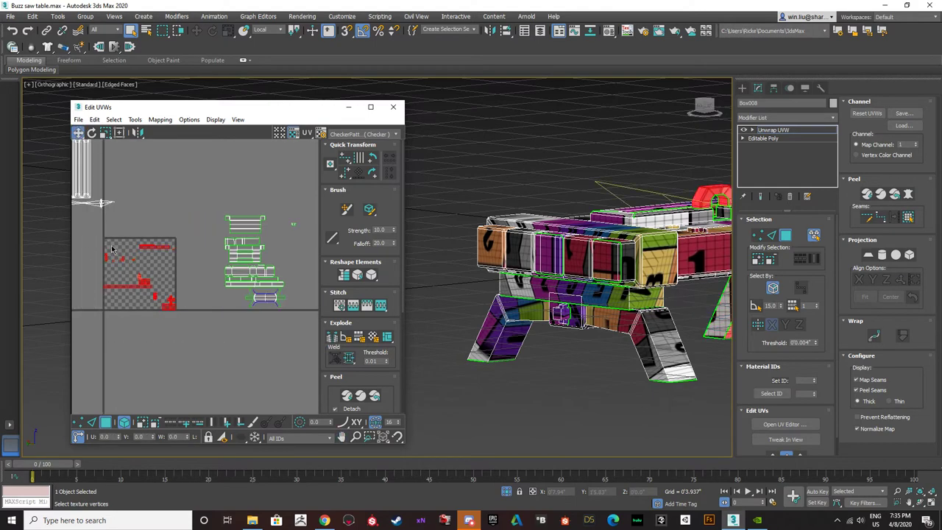
pyautogui.keyDown('alt'); pyautogui.moveTo(435, 269); pyautogui.dragTo(570, 333, button='middle'); pyautogui.keyUp('alt')
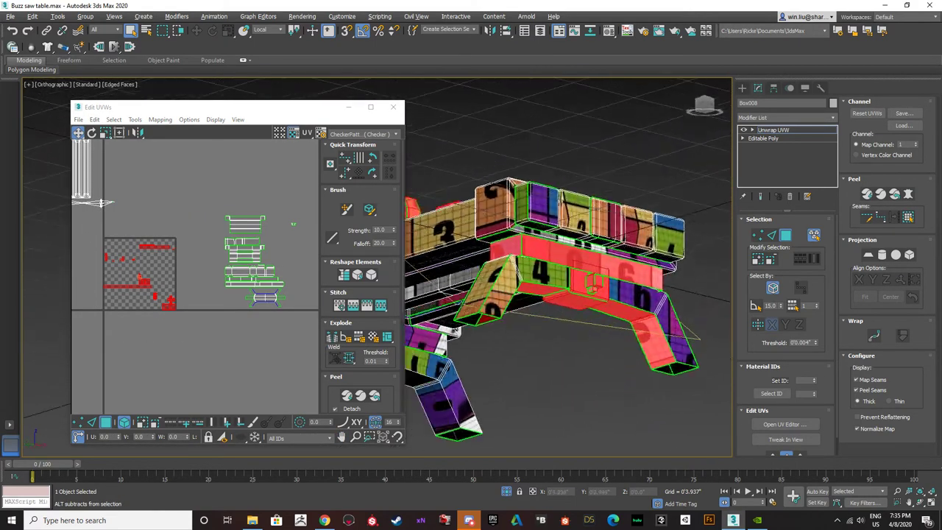
pyautogui.moveTo(140, 287)
pyautogui.mouseDown()
pyautogui.moveTo(186, 331)
pyautogui.moveTo(141, 291)
pyautogui.mouseUp()
pyautogui.scroll(-5, 336, 356)
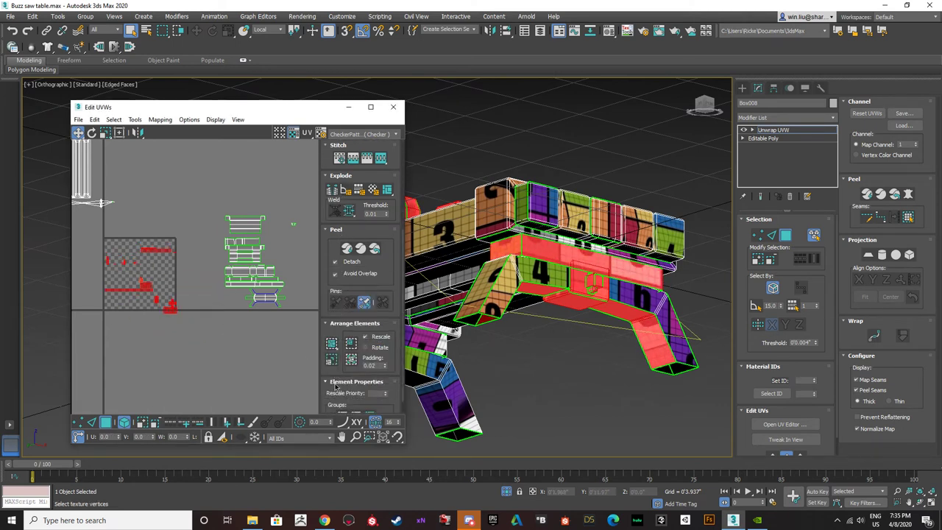
pyautogui.click(332, 344)
pyautogui.moveTo(111, 291); pyautogui.dragTo(215, 408)
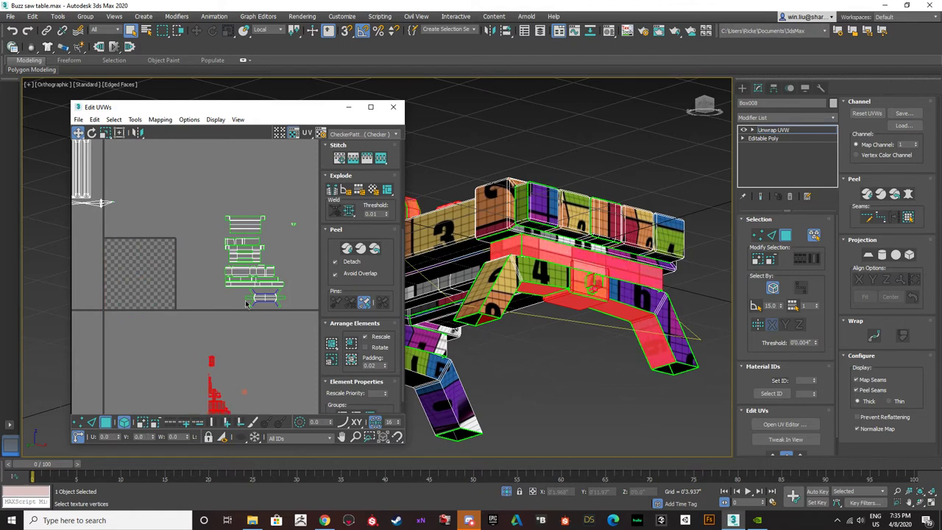
# - Select all the large shells beside the tile and pack them into the UV tile
pyautogui.moveTo(302, 283); pyautogui.dragTo(261, 293, button='middle')
pyautogui.moveTo(273, 328); pyautogui.dragTo(143, 191)
pyautogui.click(332, 343)
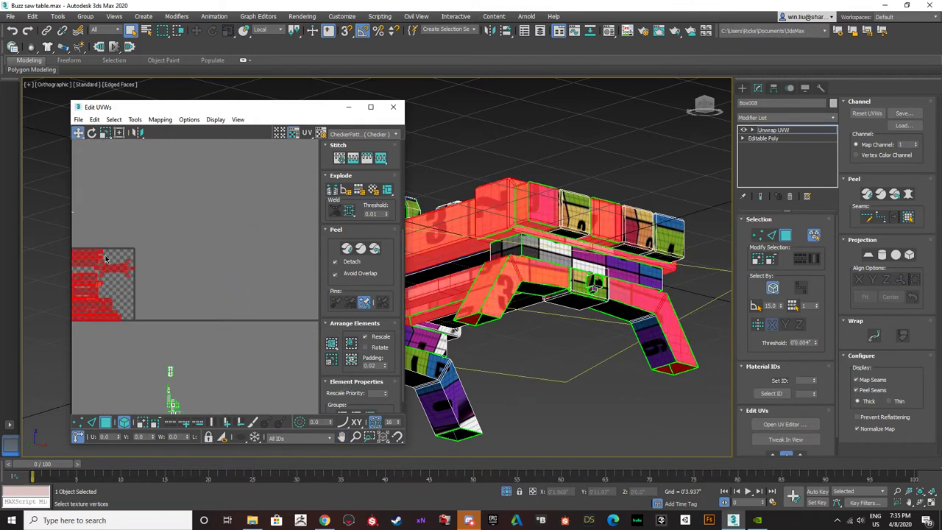
# - Rotate the X-shaped leg shell upright and move it to the right side of the UV tile
pyautogui.moveTo(99, 272); pyautogui.dragTo(168, 231, button='middle')
pyautogui.scroll(4, 185, 281)
pyautogui.scroll(-4, 185, 284)
pyautogui.scroll(4, 165, 217)
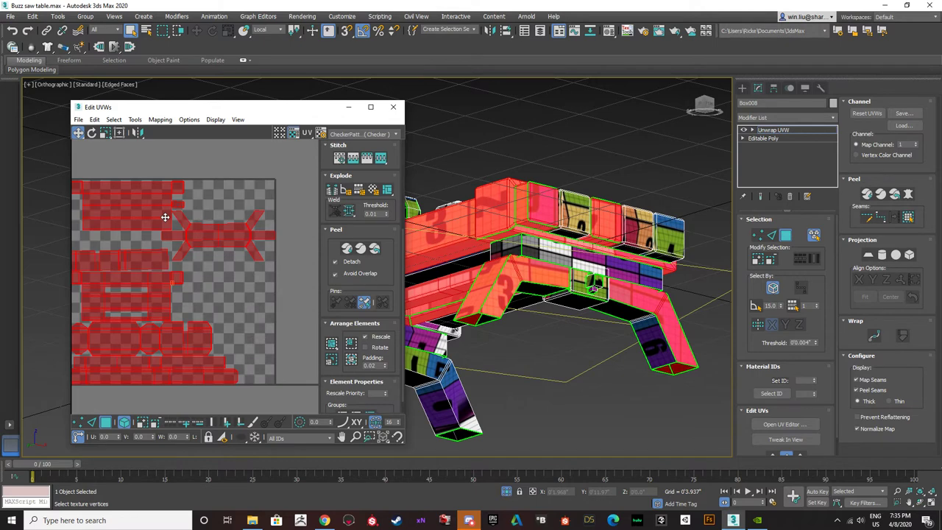
pyautogui.click(234, 244)
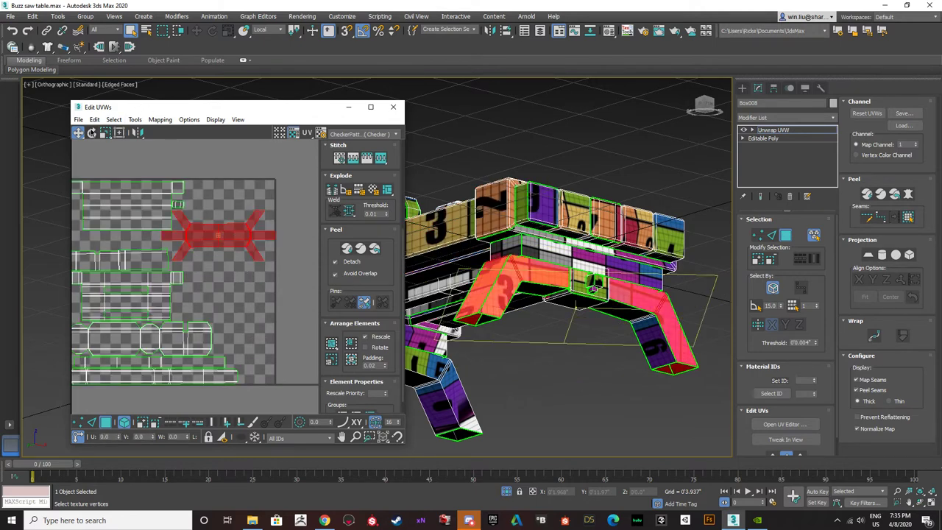
pyautogui.click(92, 132)
pyautogui.moveTo(252, 235); pyautogui.dragTo(221, 260)
pyautogui.click(78, 133)
pyautogui.moveTo(224, 219); pyautogui.dragTo(250, 221)
# - Select the two shells of the block between the legs and move them into the lower-right area of the tile
pyautogui.moveTo(172, 289); pyautogui.dragTo(224, 278, button='middle')
pyautogui.scroll(-1, 212, 262)
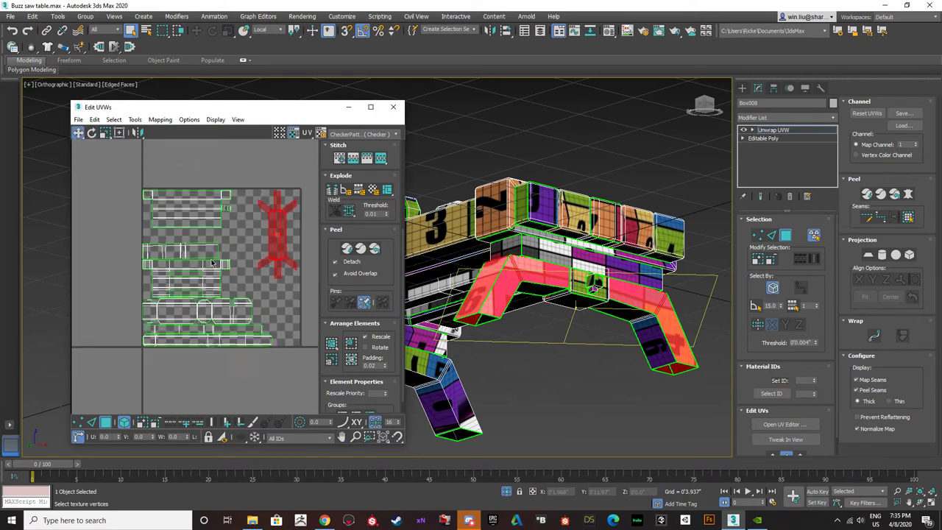
pyautogui.scroll(-3, 220, 273)
pyautogui.moveTo(285, 354); pyautogui.dragTo(270, 261, button='middle')
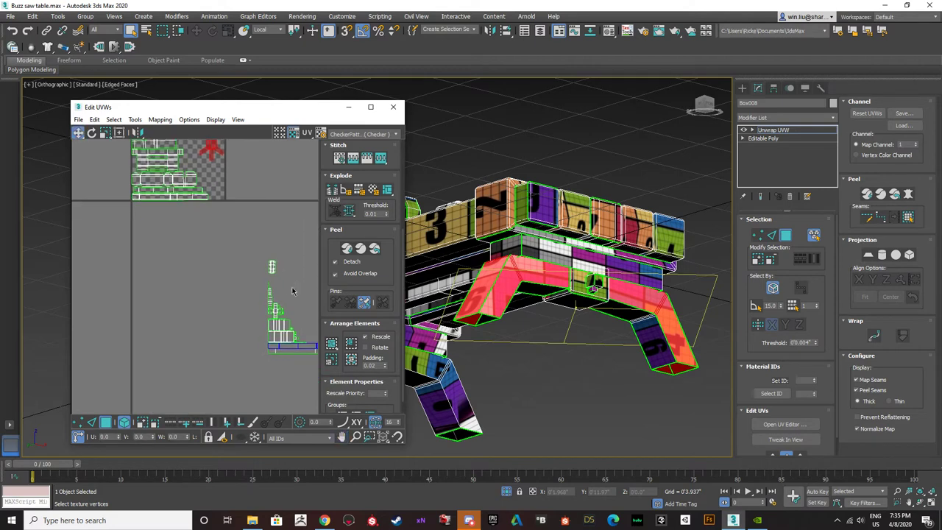
pyautogui.scroll(5, 283, 298)
pyautogui.click(245, 286)
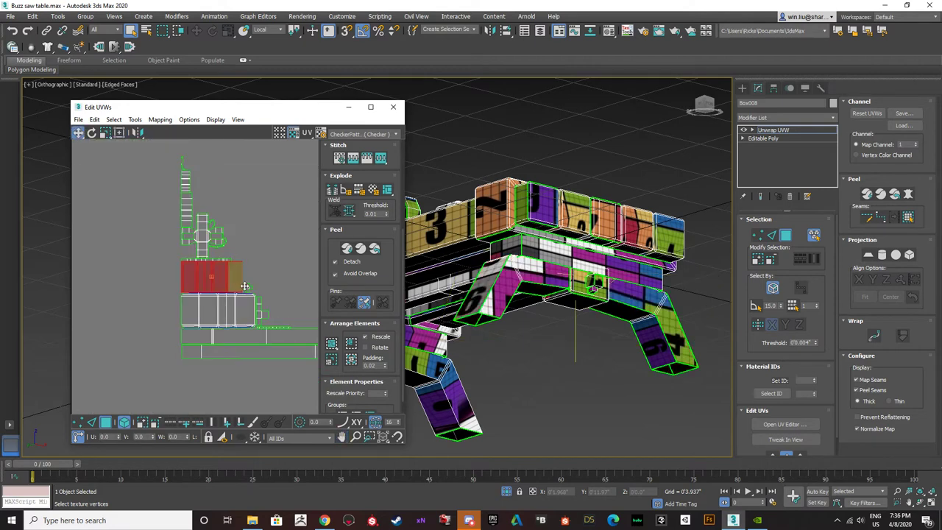
pyautogui.click(586, 286)
pyautogui.click(578, 289)
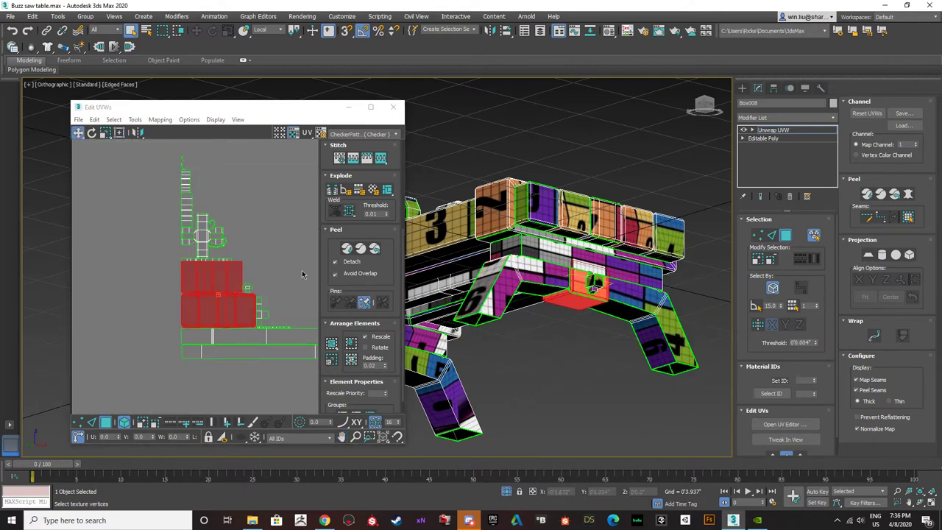
pyautogui.scroll(-3, 302, 275)
pyautogui.moveTo(263, 269); pyautogui.dragTo(243, 207)
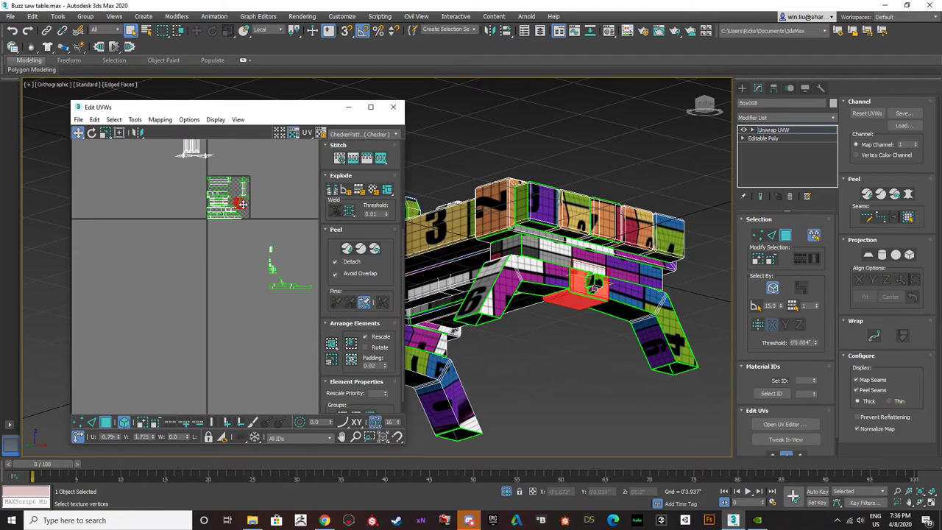
pyautogui.scroll(5, 242, 206)
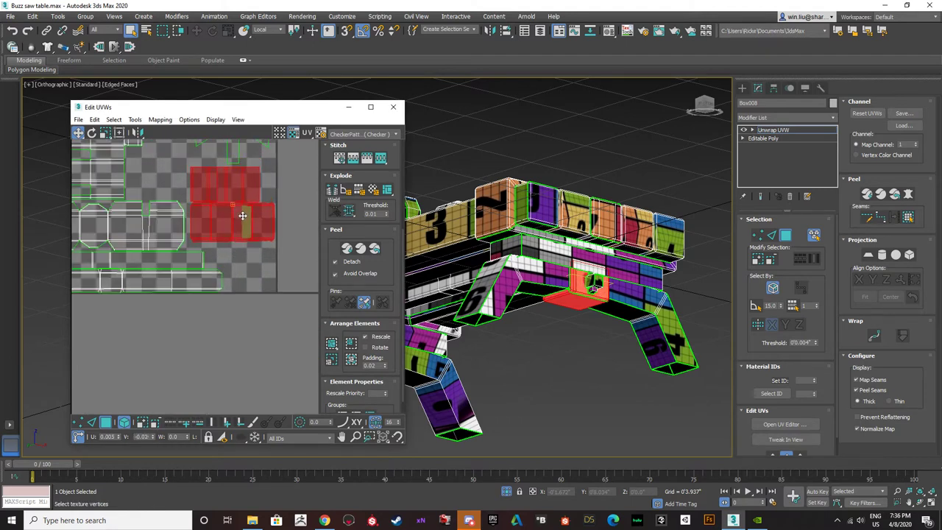
# - Move the small arched piece's shell from the loose shells into the tile beside the X-shaped shell
pyautogui.scroll(-8, 246, 236)
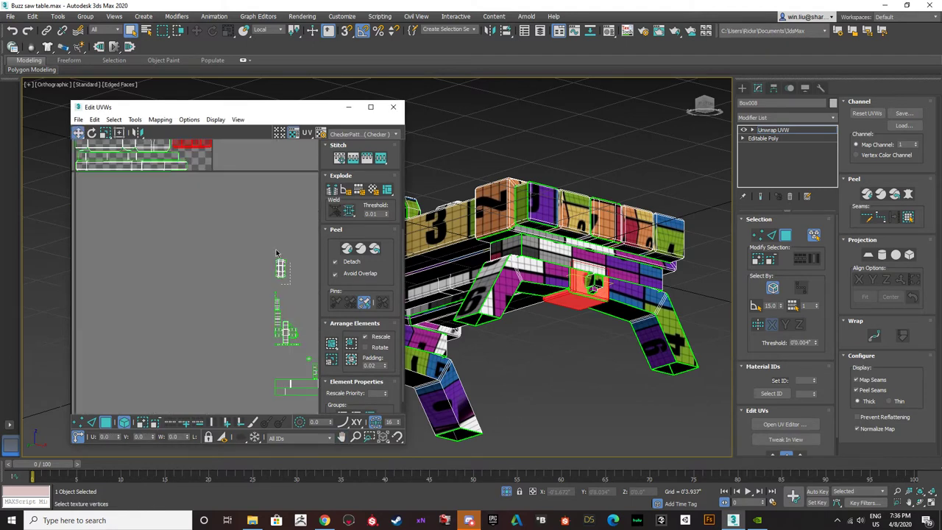
pyautogui.keyDown('alt'); pyautogui.moveTo(441, 243); pyautogui.dragTo(442, 273, button='middle'); pyautogui.keyUp('alt')
pyautogui.scroll(-4, 275, 253)
pyautogui.moveTo(277, 258); pyautogui.dragTo(240, 191)
pyautogui.scroll(6, 240, 192)
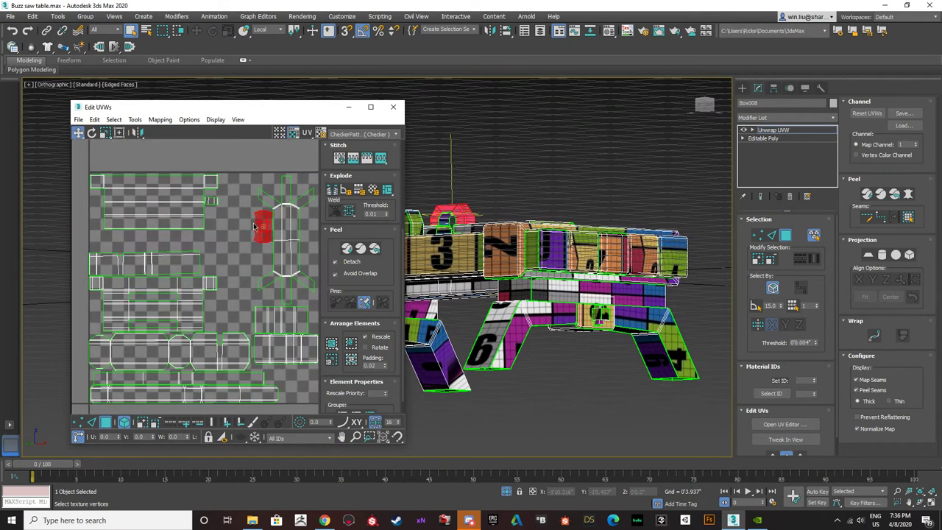
# - Scale the arched piece's shell to about 190% and position it in the gap left of the X-shaped shell
pyautogui.moveTo(247, 230); pyautogui.dragTo(232, 213)
pyautogui.click(106, 133)
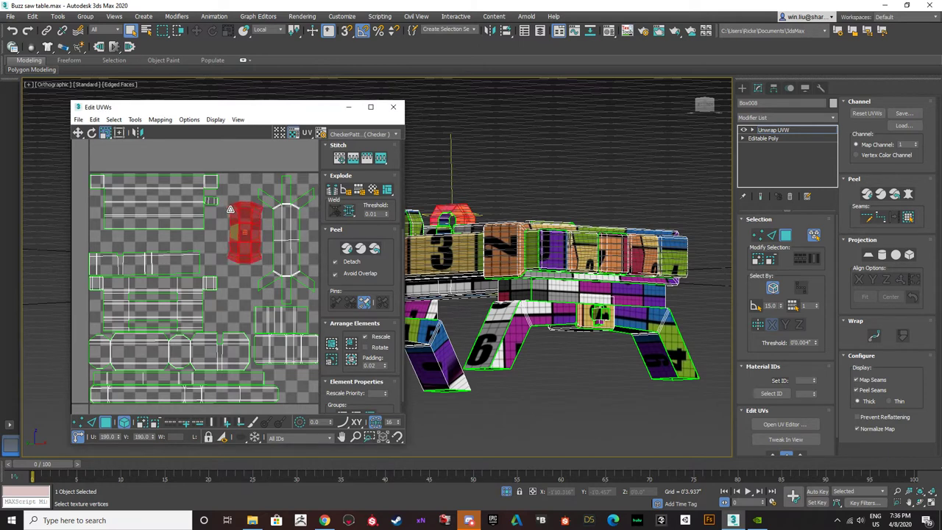
pyautogui.click(78, 132)
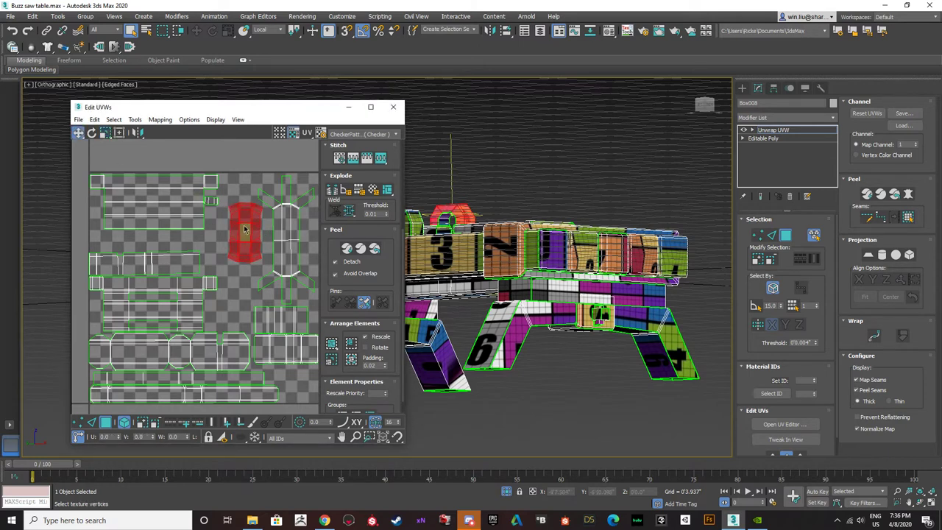
pyautogui.moveTo(243, 228); pyautogui.dragTo(249, 232)
# - Select the cross-shaped shell of the rounded side piece and move it from the loose shells into the tile
pyautogui.scroll(-10, 278, 328)
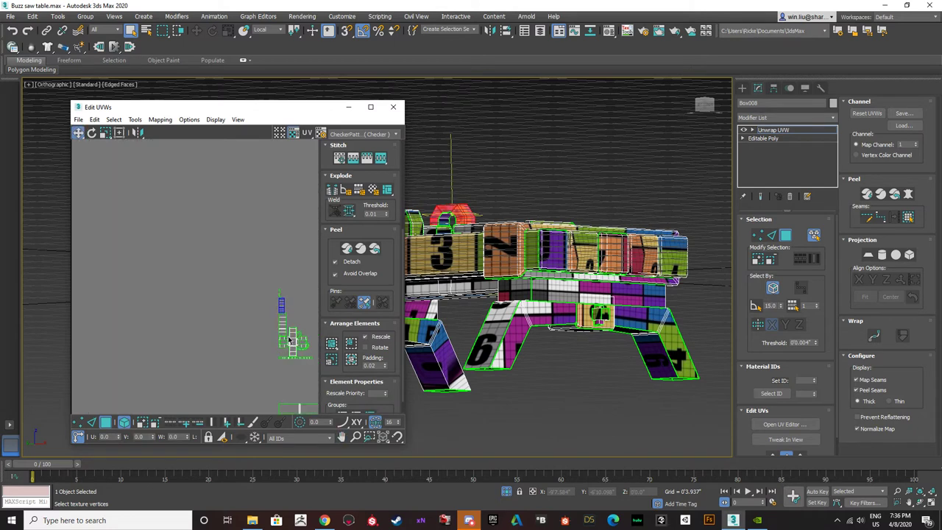
pyautogui.click(275, 315)
pyautogui.click(270, 313)
pyautogui.keyDown('alt'); pyautogui.moveTo(501, 275); pyautogui.dragTo(302, 274, button='middle'); pyautogui.keyUp('alt')
pyautogui.scroll(-4, 271, 319)
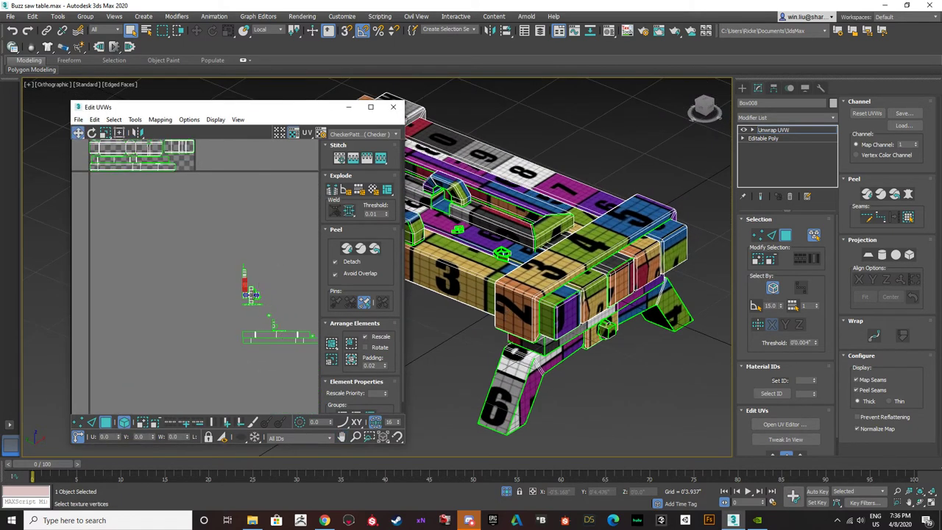
pyautogui.moveTo(257, 295); pyautogui.dragTo(297, 314, button='middle')
pyautogui.moveTo(266, 273); pyautogui.dragTo(198, 156)
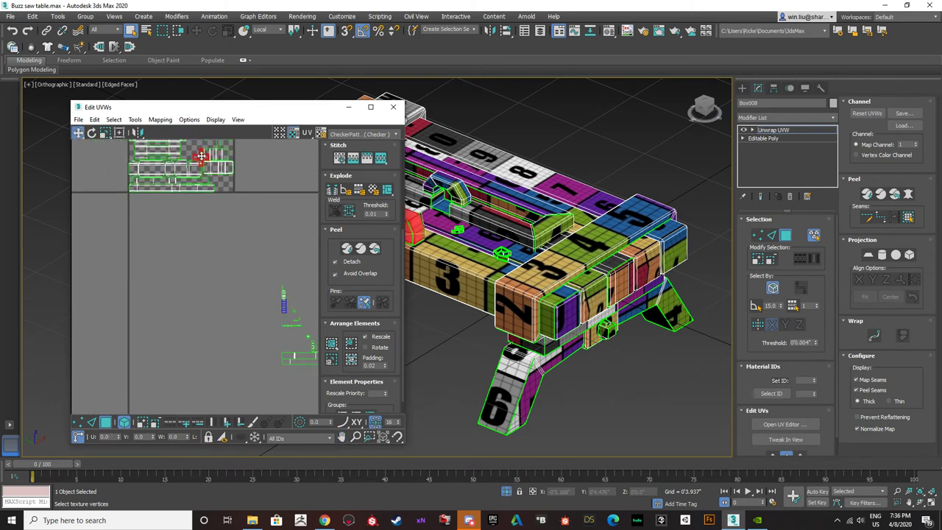
# - Enlarge the cross-shaped shell and fit it into the gap between the long beam shells and the block shells
pyautogui.moveTo(198, 155); pyautogui.dragTo(223, 288, button='middle')
pyautogui.scroll(3, 224, 289)
pyautogui.moveTo(224, 285); pyautogui.dragTo(210, 263)
pyautogui.scroll(3, 211, 271)
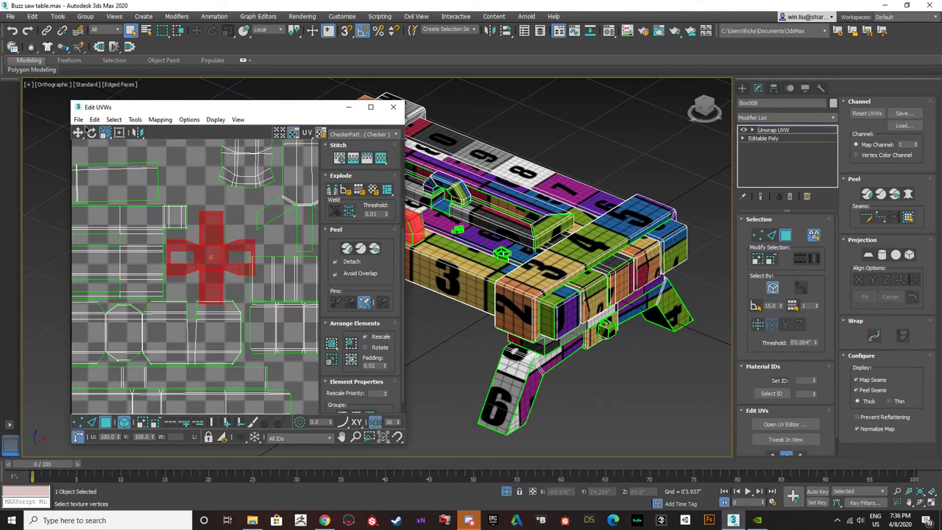
pyautogui.click(78, 132)
pyautogui.scroll(2, 222, 258)
pyautogui.moveTo(223, 257); pyautogui.dragTo(219, 253)
pyautogui.moveTo(261, 266); pyautogui.dragTo(231, 260, button='middle')
# - Shift the upper block shell slightly right, clear of the cross-shaped shell, and reselect the cross-shaped shell
pyautogui.click(287, 282)
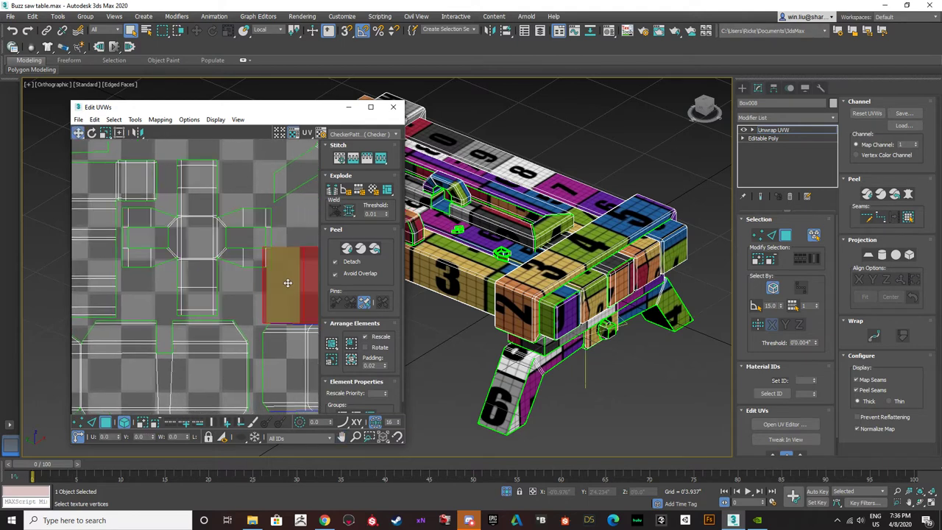
pyautogui.scroll(-2, 310, 276)
pyautogui.moveTo(309, 276); pyautogui.dragTo(227, 281, button='middle')
pyautogui.scroll(-2, 220, 278)
pyautogui.moveTo(242, 277); pyautogui.dragTo(251, 277)
pyautogui.moveTo(194, 257); pyautogui.dragTo(251, 269, button='middle')
pyautogui.scroll(2, 193, 241)
pyautogui.click(184, 234)
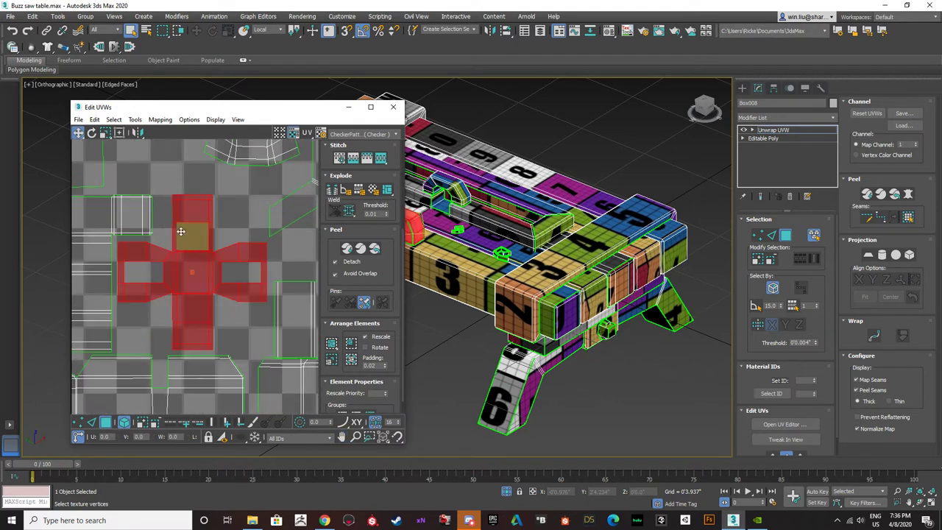
# - Move the tiny cross-shaped bolt shell from the loose shells to the lower-right edge of the tile
pyautogui.scroll(-2, 189, 250)
pyautogui.scroll(-3, 195, 261)
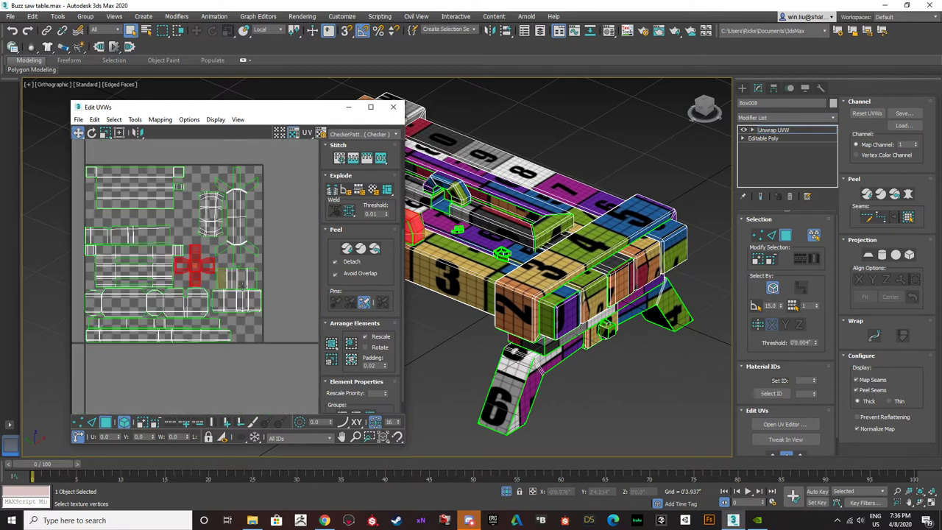
pyautogui.moveTo(242, 306); pyautogui.dragTo(221, 272, button='middle')
pyautogui.scroll(-2, 221, 273)
pyautogui.moveTo(275, 311); pyautogui.dragTo(250, 285, button='middle')
pyautogui.scroll(-2, 267, 322)
pyautogui.scroll(3, 250, 285)
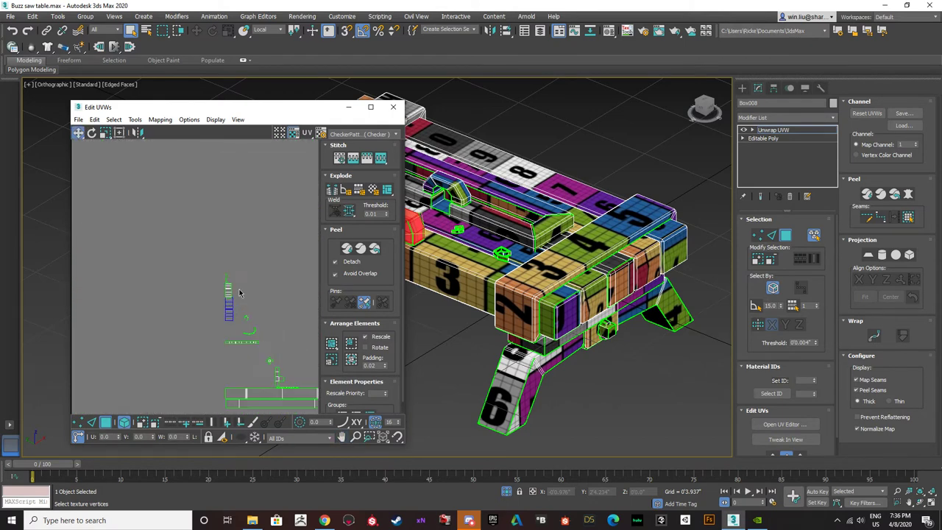
pyautogui.scroll(-1, 238, 290)
pyautogui.click(257, 336)
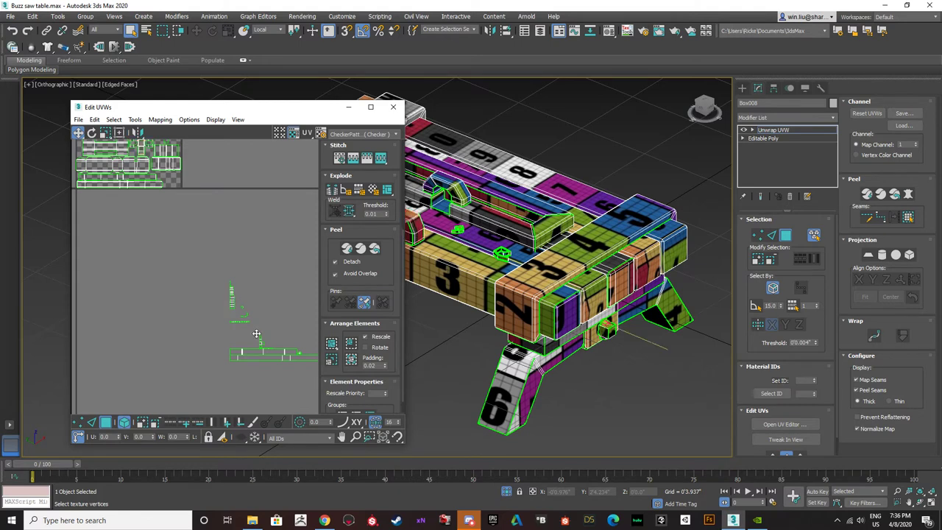
pyautogui.scroll(4, 242, 311)
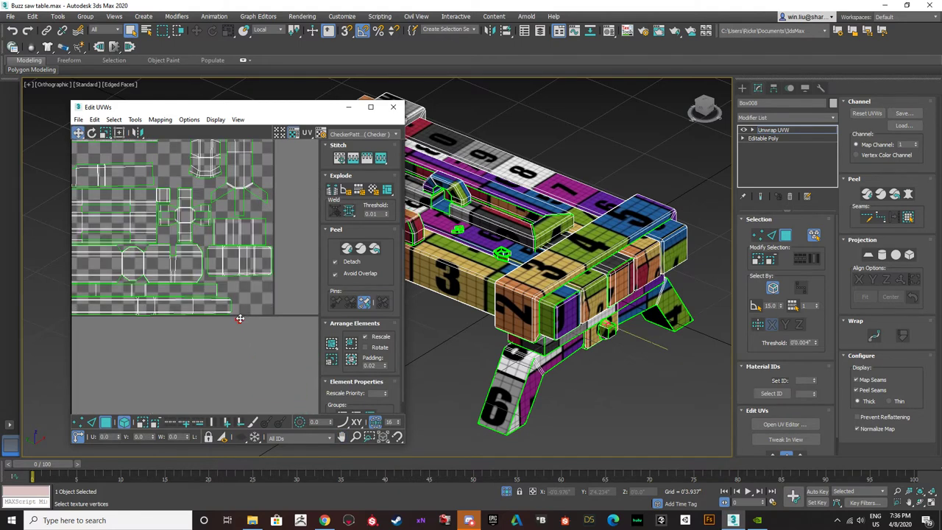
pyautogui.moveTo(240, 315); pyautogui.dragTo(258, 331, button='middle')
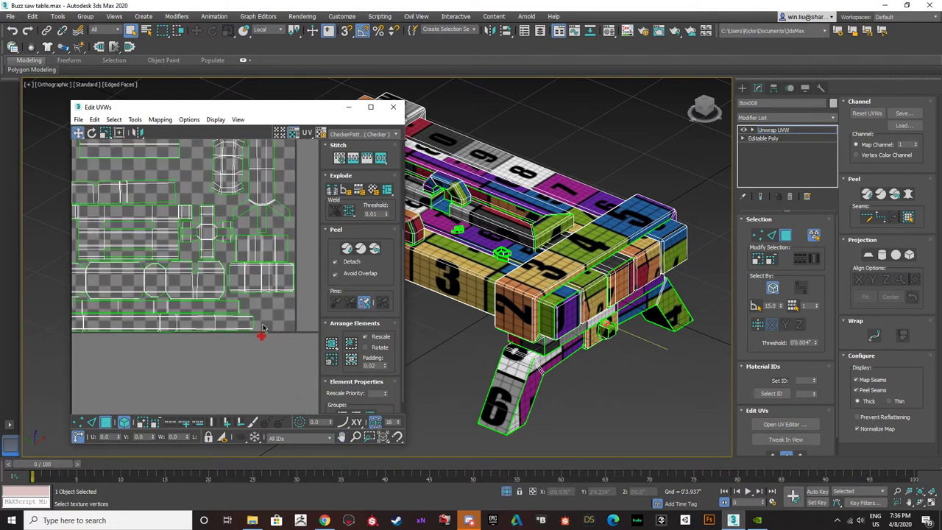
# - Place the tiny cross-shaped shell inside the opening in the right arm of the larger cross-shaped shell
pyautogui.click(229, 230)
pyautogui.scroll(3, 229, 230)
pyautogui.scroll(-2, 227, 231)
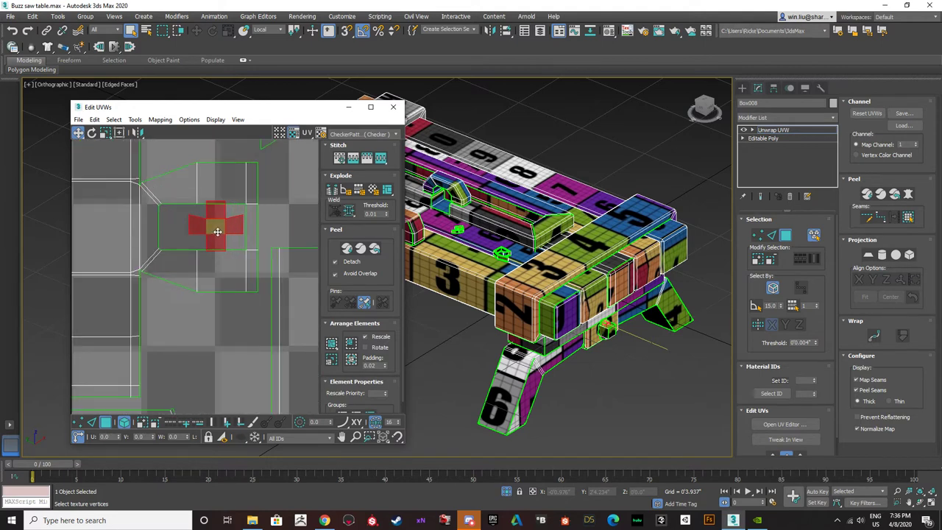
# - Move the tiny cross-shaped shell out of the larger cross's arm and place it beside the lower flap of the elongated octagonal shell
pyautogui.scroll(-2, 236, 239)
pyautogui.scroll(-2, 237, 243)
pyautogui.moveTo(237, 243)
pyautogui.mouseDown(button='middle')
pyautogui.moveTo(279, 267)
pyautogui.moveTo(227, 301)
pyautogui.moveTo(232, 240)
pyautogui.mouseUp(button='middle')
pyautogui.scroll(3, 221, 240)
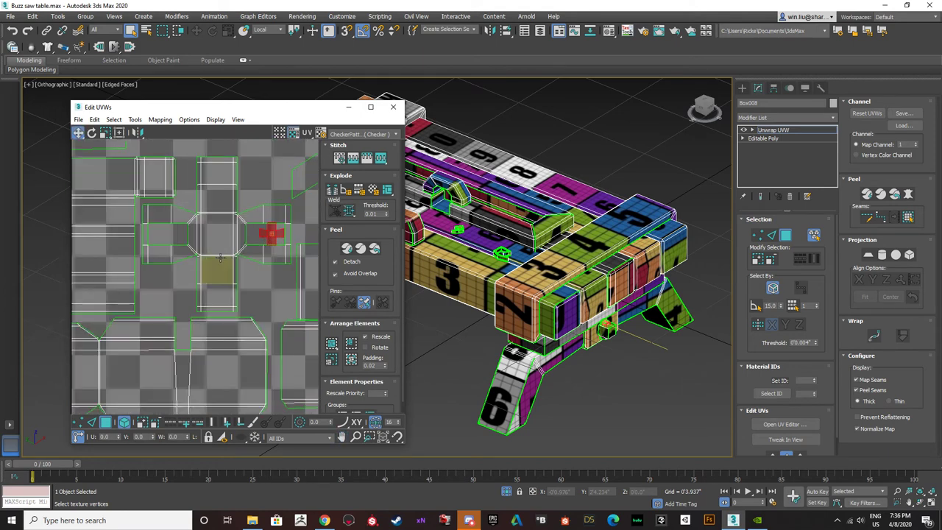
pyautogui.moveTo(273, 236); pyautogui.dragTo(309, 218)
pyautogui.moveTo(308, 218); pyautogui.dragTo(231, 266, button='middle')
pyautogui.moveTo(231, 266); pyautogui.dragTo(268, 240)
# - Move the small cross-shaped knob shell from the loose shells into the empty lower-right corner of the UV tile
pyautogui.scroll(-3, 190, 266)
pyautogui.scroll(-3, 181, 269)
pyautogui.moveTo(180, 270); pyautogui.dragTo(156, 187, button='middle')
pyautogui.scroll(-3, 213, 249)
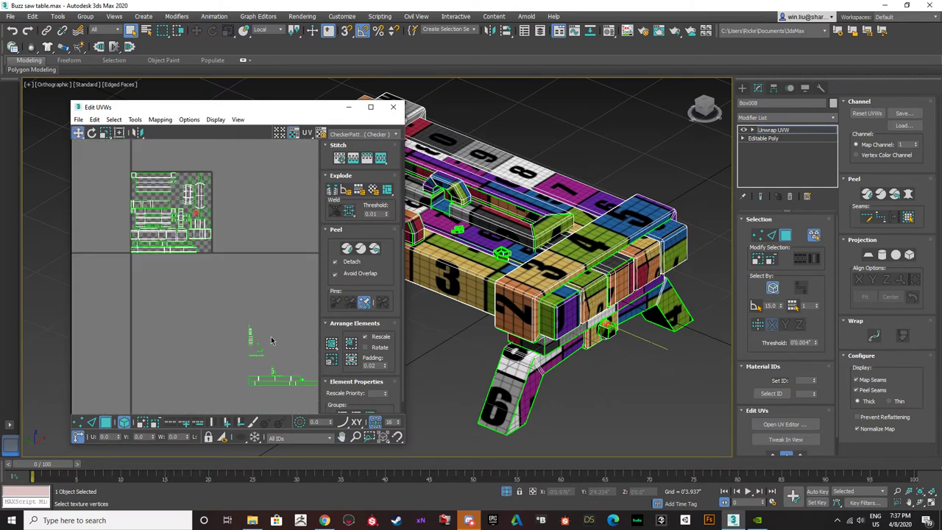
pyautogui.moveTo(270, 379); pyautogui.dragTo(248, 330, button='middle')
pyautogui.scroll(-1, 248, 327)
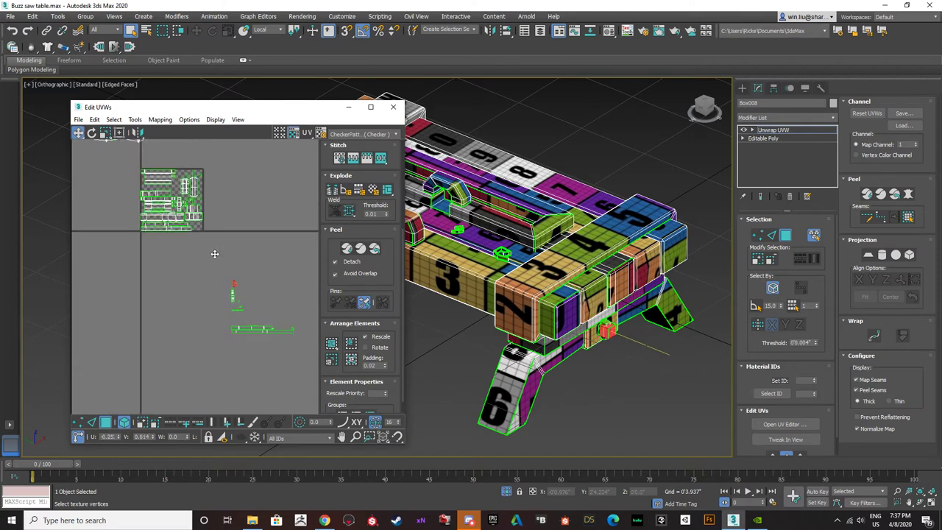
pyautogui.moveTo(197, 226); pyautogui.dragTo(196, 227)
pyautogui.scroll(3, 196, 225)
pyautogui.scroll(-2, 195, 231)
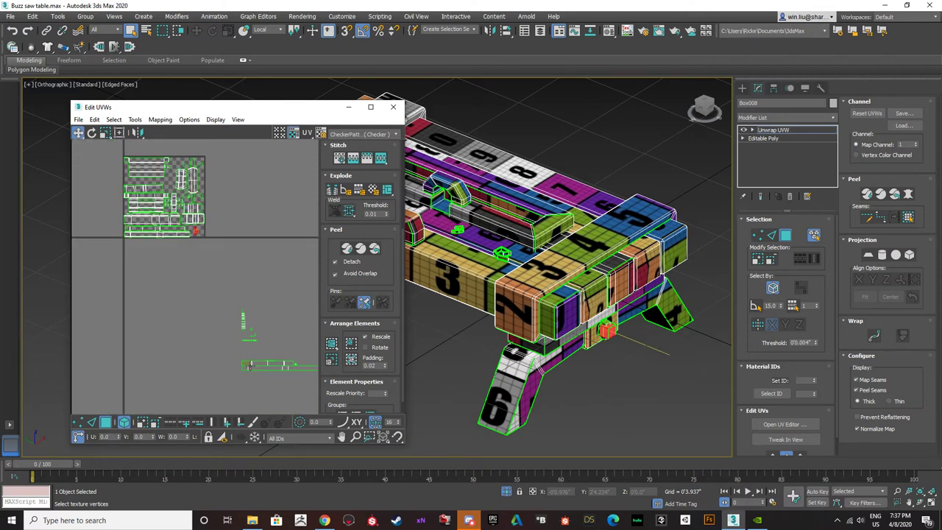
# - Move the long strip shell into the gap between the upper beam shell and the tapered beam shell at the tile's left edge
pyautogui.click(251, 364)
pyautogui.moveTo(251, 364); pyautogui.dragTo(123, 173)
pyautogui.scroll(3, 124, 173)
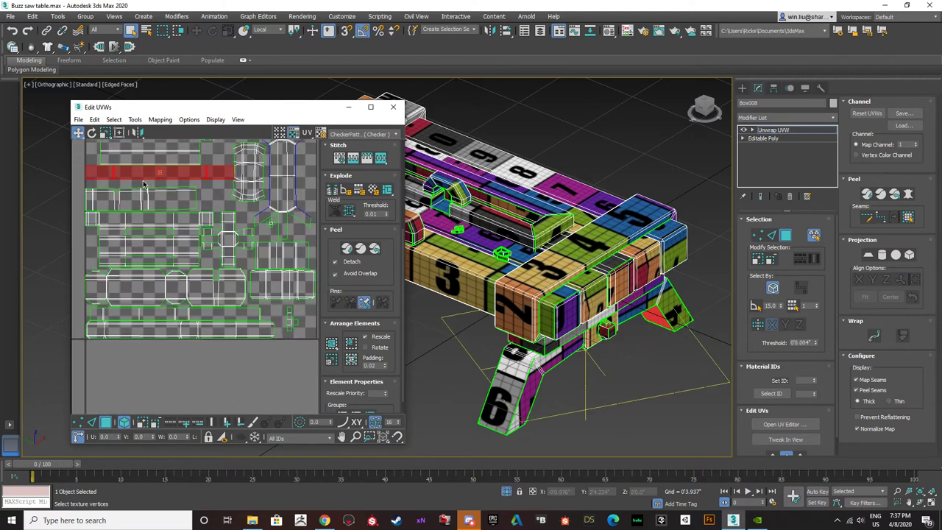
pyautogui.scroll(-3, 128, 171)
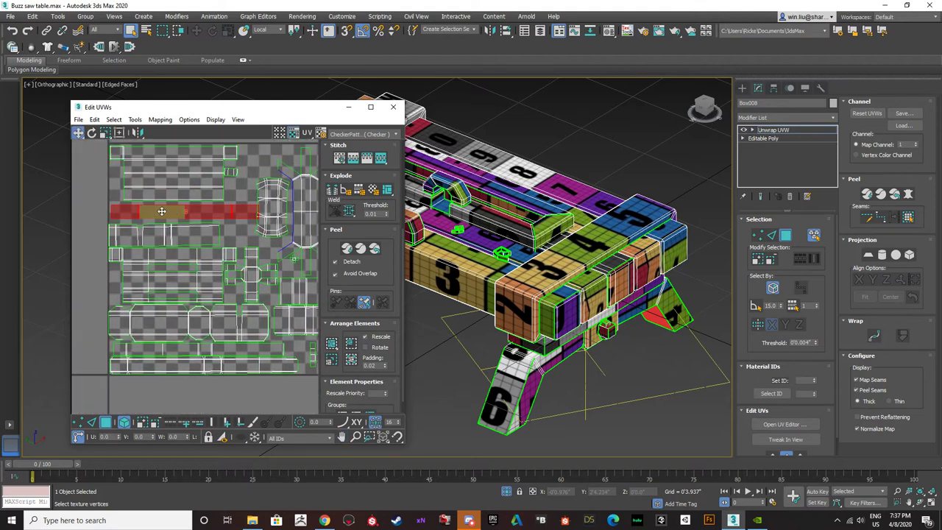
# - Move the curved handle shell up to the tile's upper edge, just right of the upper beam shell
pyautogui.click(223, 225)
pyautogui.moveTo(223, 225); pyautogui.dragTo(208, 186)
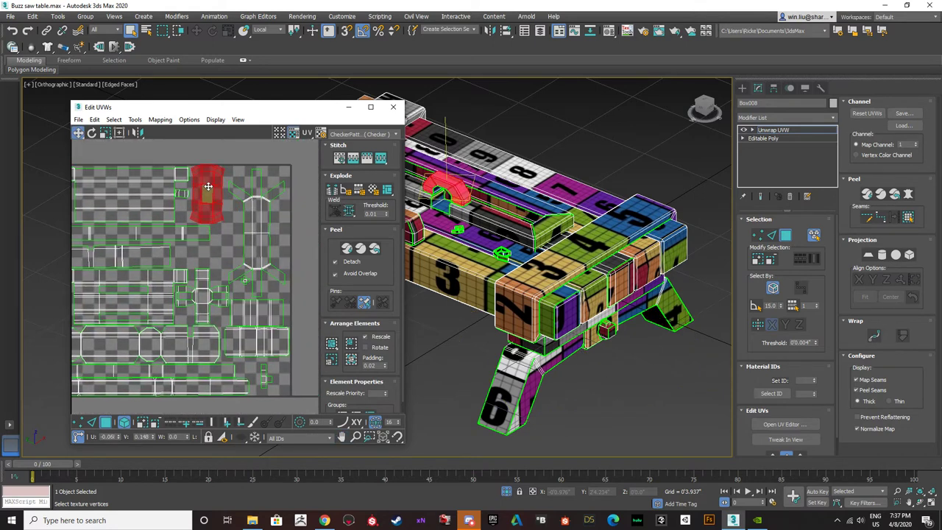
pyautogui.scroll(3, 208, 188)
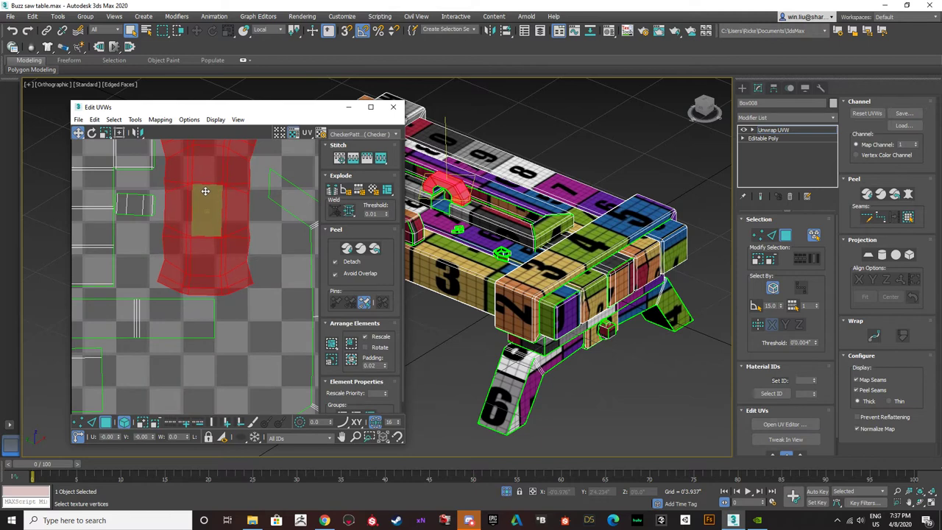
pyautogui.scroll(-2, 199, 184)
pyautogui.scroll(3, 192, 180)
pyautogui.scroll(-4, 206, 198)
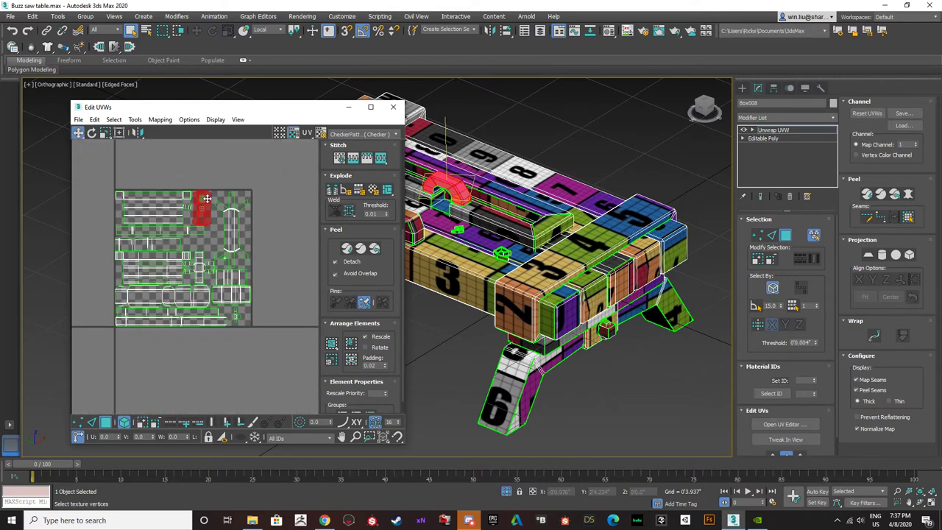
# - Nudge the curved handle shell slightly down so it lies fully inside the tile's upper border
pyautogui.scroll(6, 185, 195)
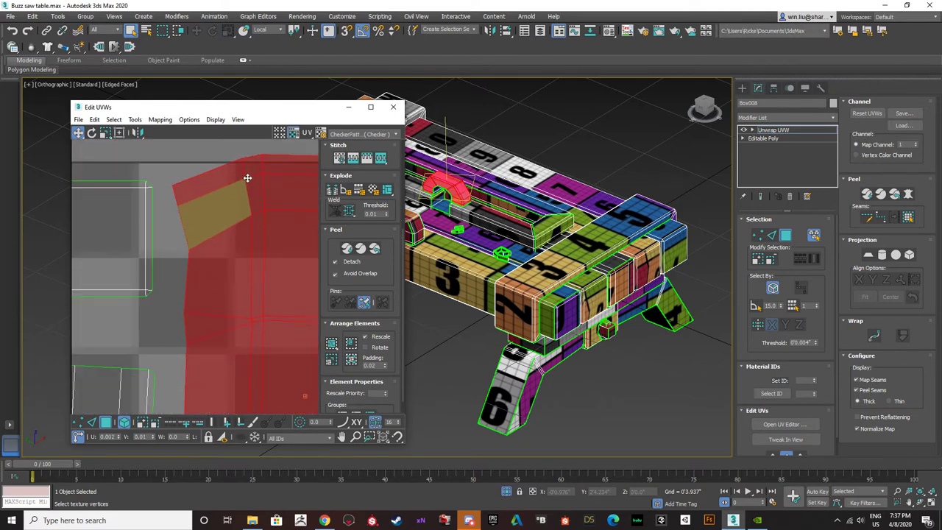
pyautogui.moveTo(248, 179); pyautogui.dragTo(146, 242, button='middle')
pyautogui.click(189, 237)
pyautogui.scroll(-4, 190, 237)
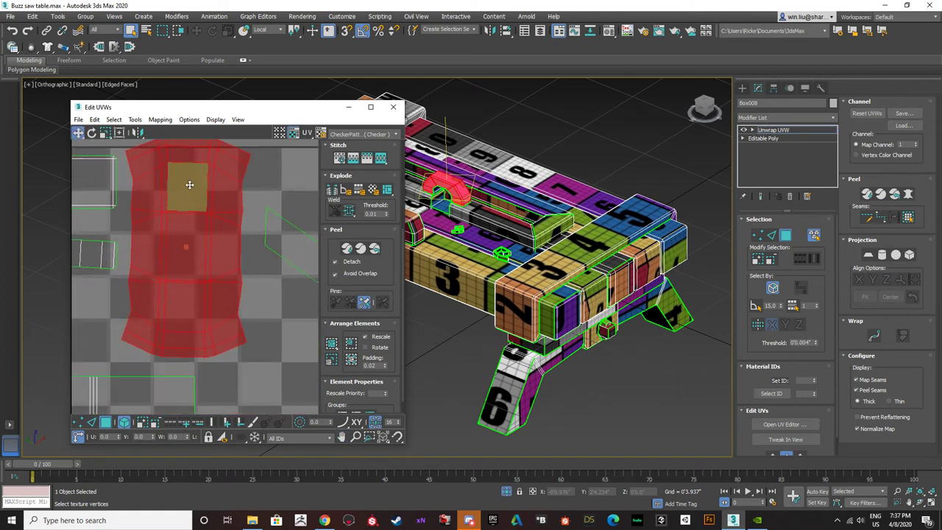
pyautogui.moveTo(189, 190); pyautogui.dragTo(187, 197)
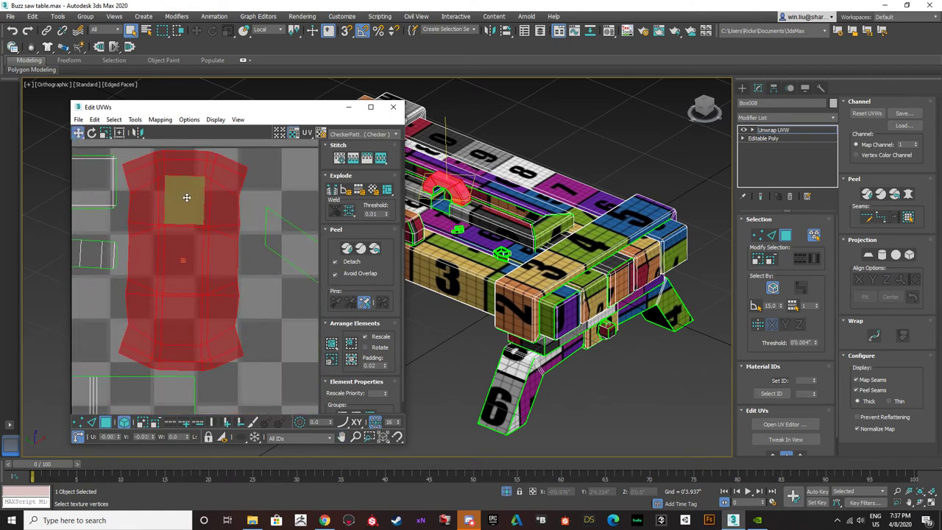
# - Move the remaining loose shells together from below the tile to a spot close to its lower-right edge
pyautogui.scroll(-8, 186, 198)
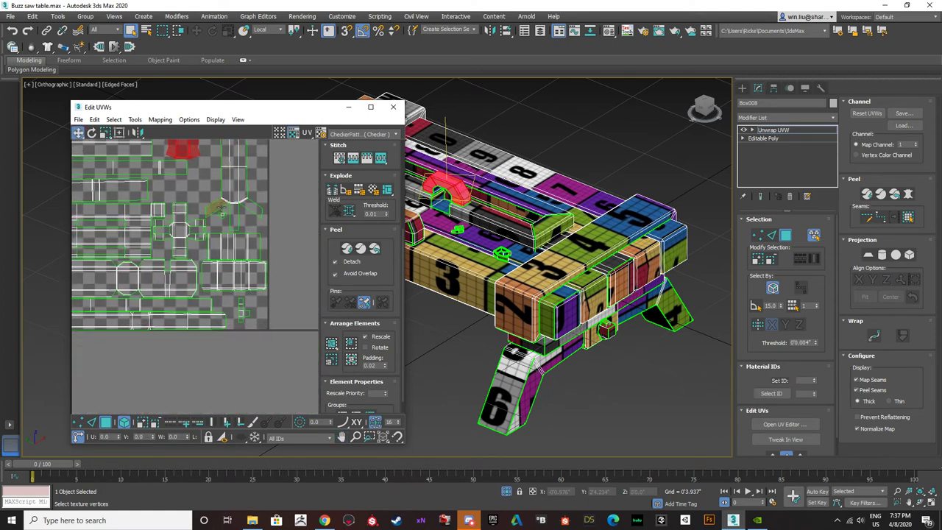
pyautogui.moveTo(290, 313); pyautogui.dragTo(246, 294)
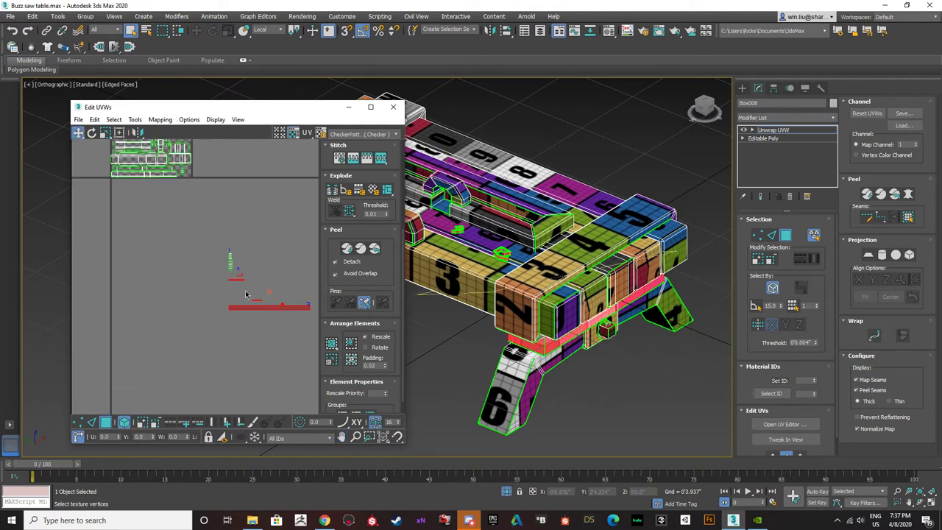
pyautogui.moveTo(311, 329); pyautogui.dragTo(208, 142)
pyautogui.moveTo(221, 197); pyautogui.dragTo(287, 315, button='middle')
pyautogui.scroll(4, 277, 274)
pyautogui.click(279, 275)
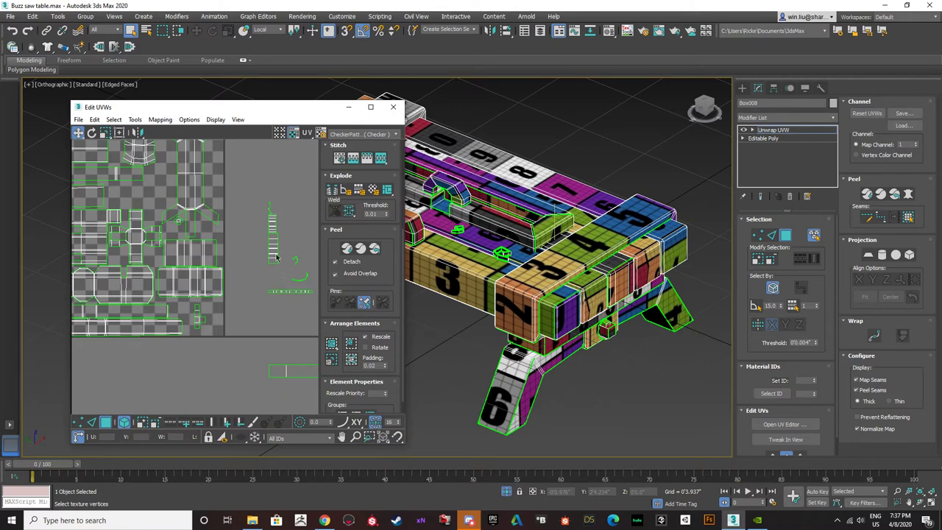
# - Move the striped ladder-like shells to the tile's right edge beside the elongated octagonal shell and scale them to 150%
pyautogui.click(276, 257)
pyautogui.moveTo(272, 230); pyautogui.dragTo(212, 171)
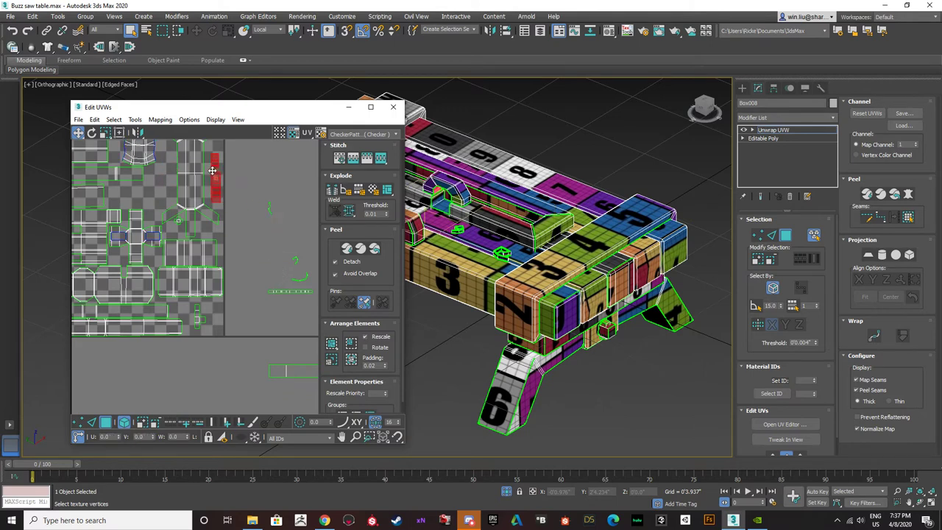
pyautogui.moveTo(212, 170); pyautogui.dragTo(206, 234, button='middle')
pyautogui.click(106, 133)
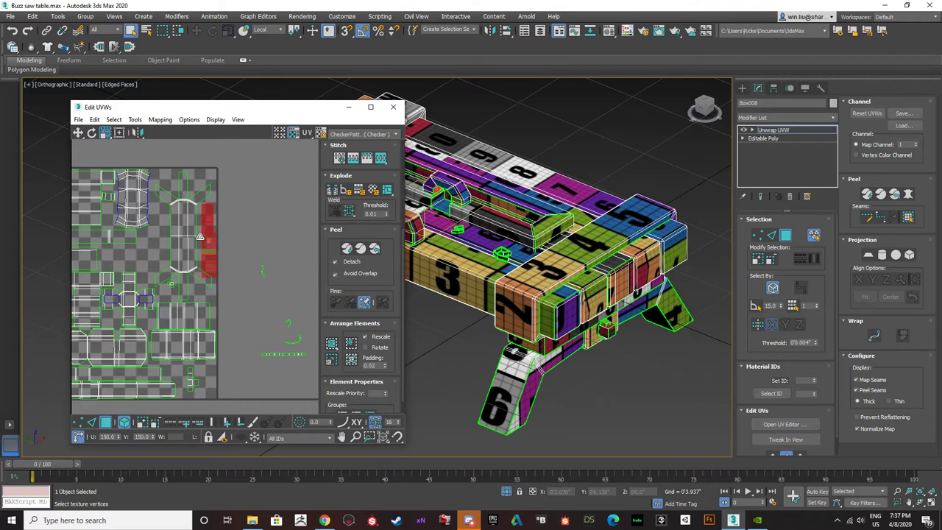
pyautogui.click(78, 133)
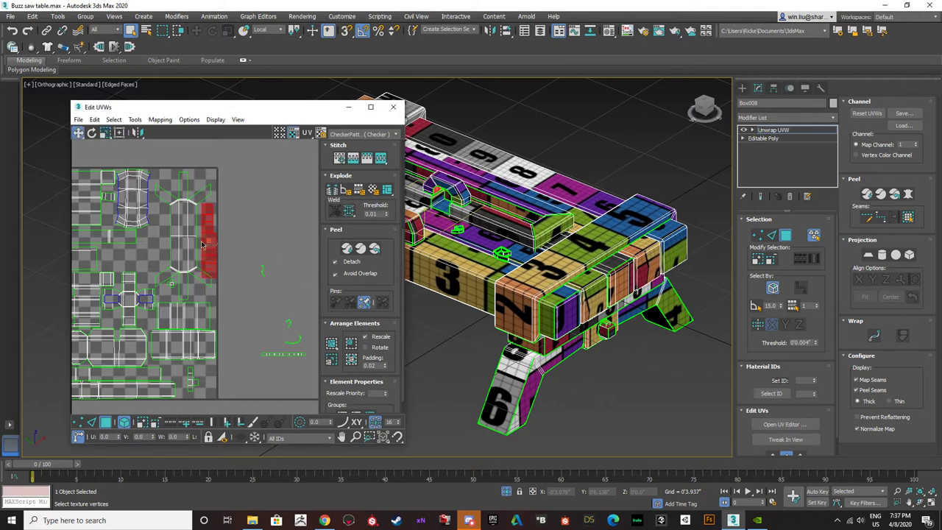
# - Separate the two striped shells, fitting the smaller at the tile's right edge and the larger between the handle shell and the octagonal shell
pyautogui.moveTo(211, 238); pyautogui.dragTo(208, 213)
pyautogui.click(257, 210)
pyautogui.click(243, 201)
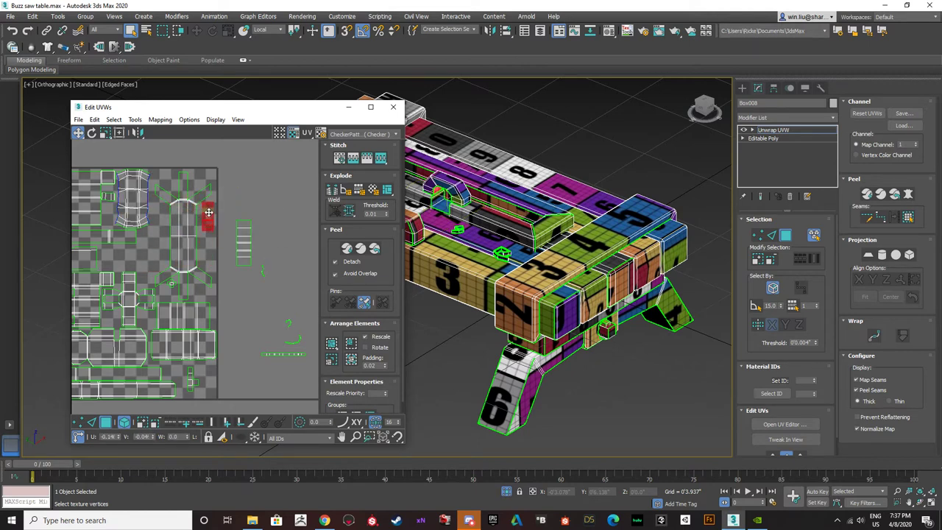
pyautogui.click(245, 245)
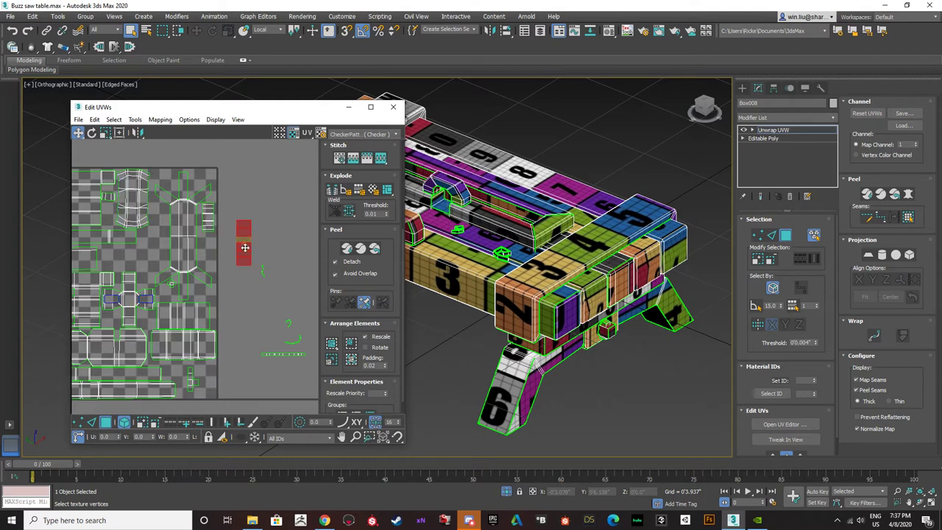
pyautogui.moveTo(246, 246); pyautogui.dragTo(161, 232)
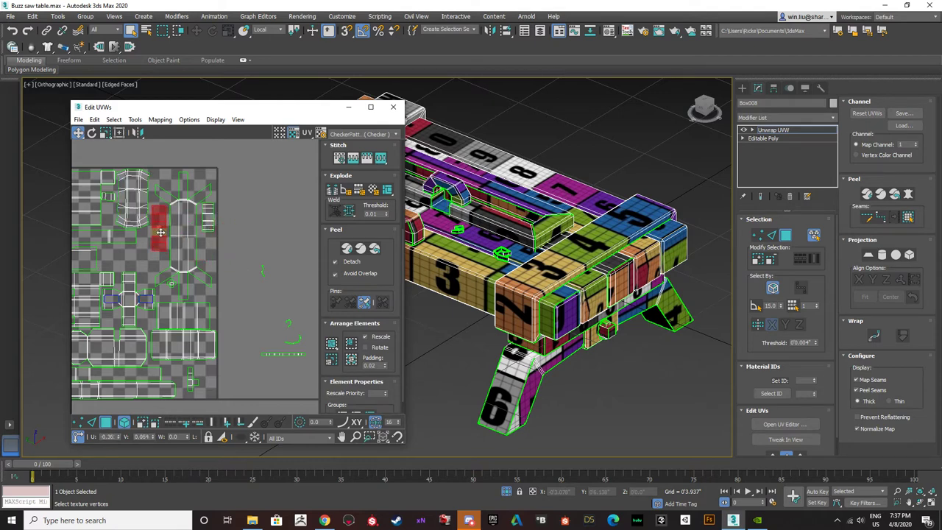
# - Move the thin segmented strip shell from the loose shells into the gap directly beneath the block shell near the tile's lower-right corner
pyautogui.scroll(-3, 180, 249)
pyautogui.moveTo(226, 273); pyautogui.dragTo(206, 210, button='middle')
pyautogui.moveTo(251, 249); pyautogui.dragTo(226, 216, button='middle')
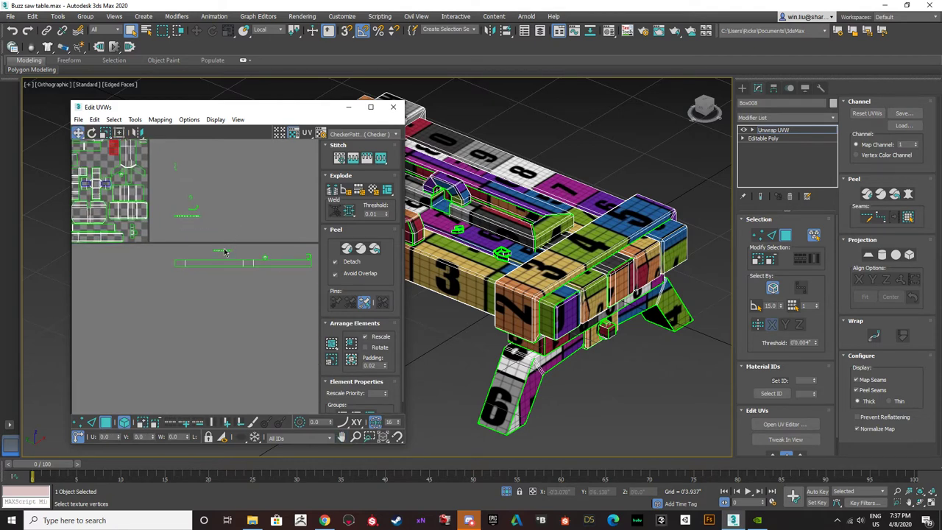
pyautogui.scroll(3, 226, 255)
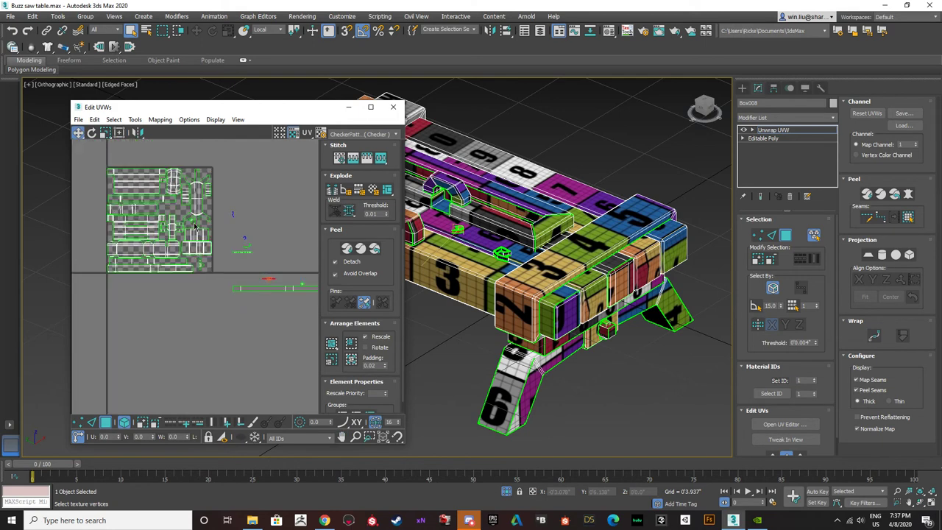
pyautogui.scroll(2, 246, 253)
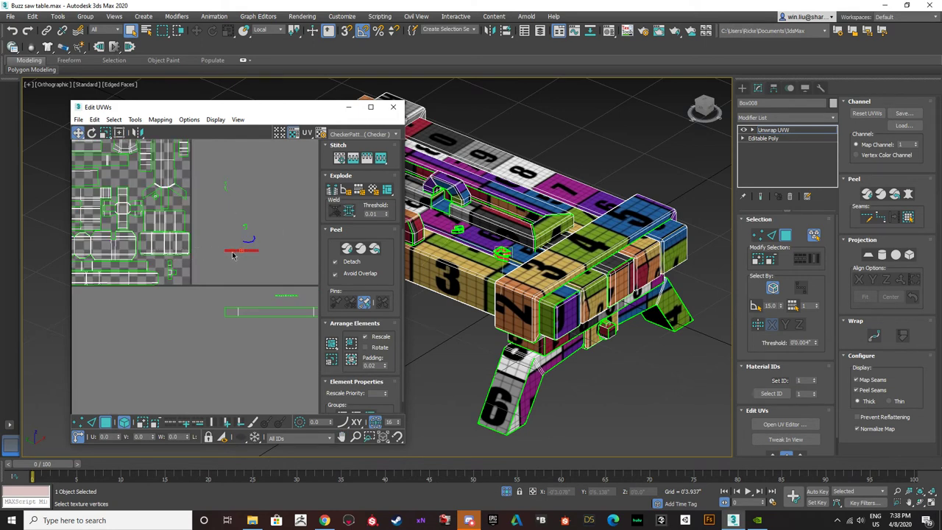
pyautogui.moveTo(232, 255); pyautogui.dragTo(212, 255)
# - Maximize the Edit UVWs window and move the long strip shell from below the tile up to its right edge
pyautogui.scroll(-4, 211, 243)
pyautogui.click(233, 295)
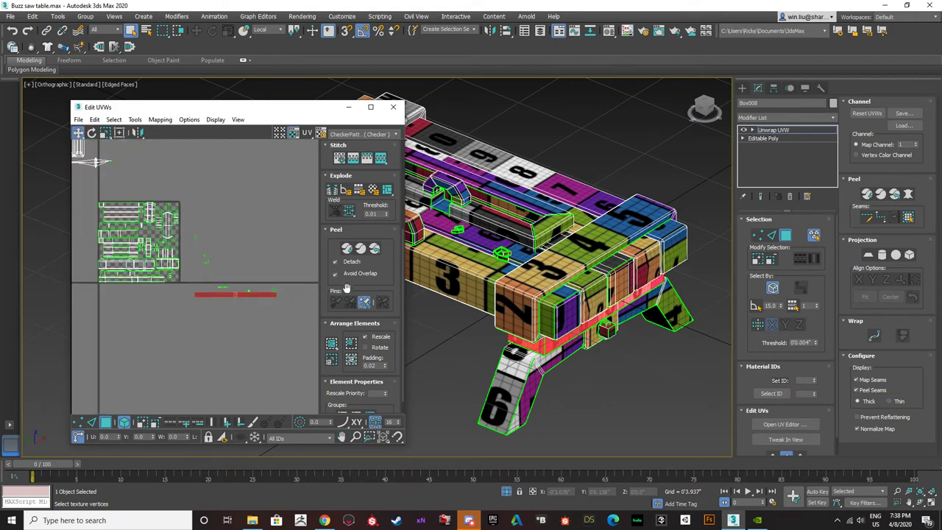
pyautogui.scroll(3, 228, 294)
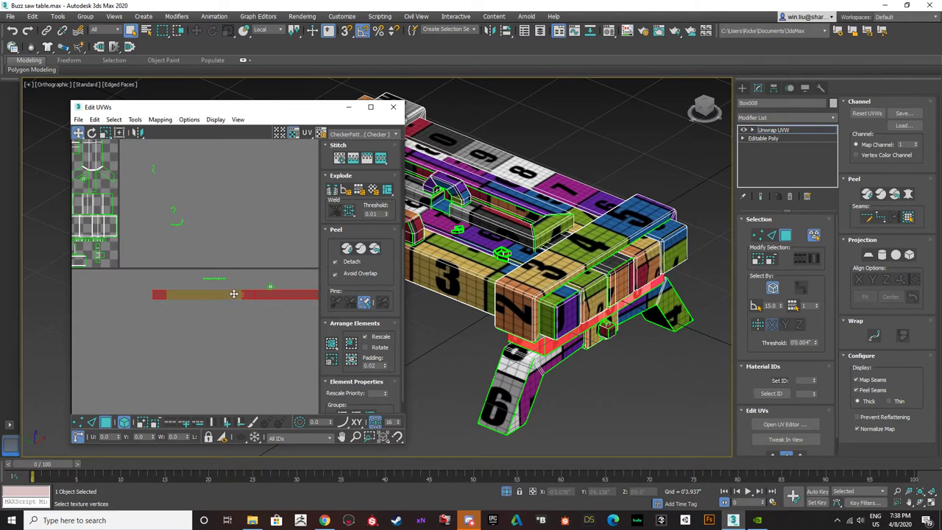
pyautogui.moveTo(193, 104); pyautogui.dragTo(197, 110)
pyautogui.doubleClick(199, 111)
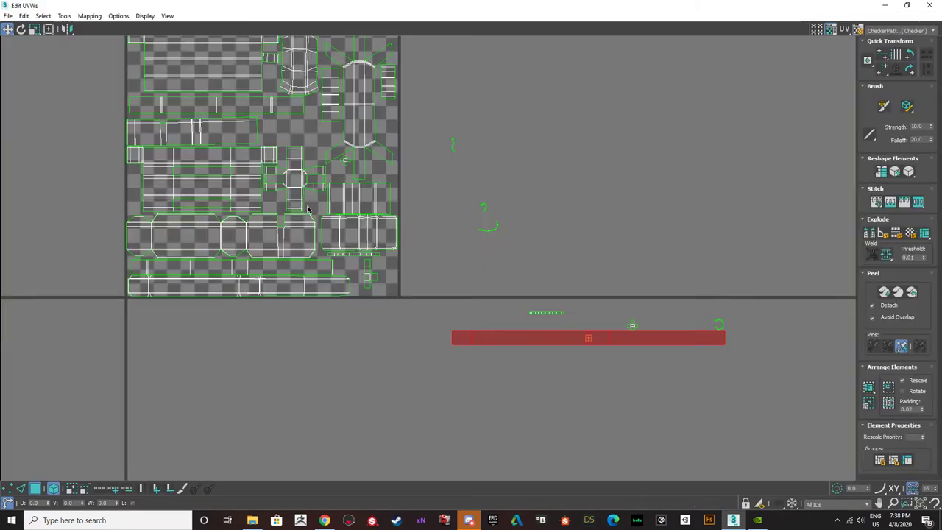
pyautogui.moveTo(480, 322); pyautogui.dragTo(423, 343, button='middle')
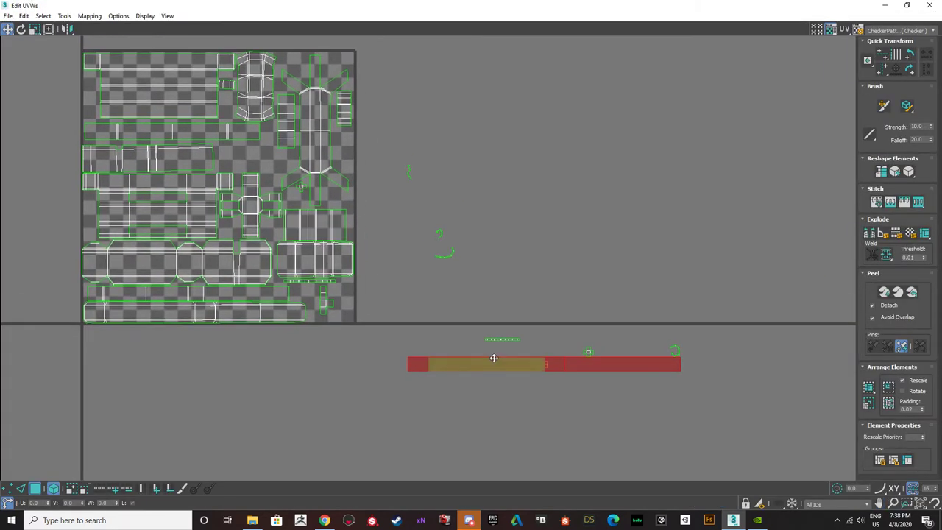
pyautogui.scroll(-2, 492, 362)
pyautogui.moveTo(492, 362); pyautogui.dragTo(409, 205)
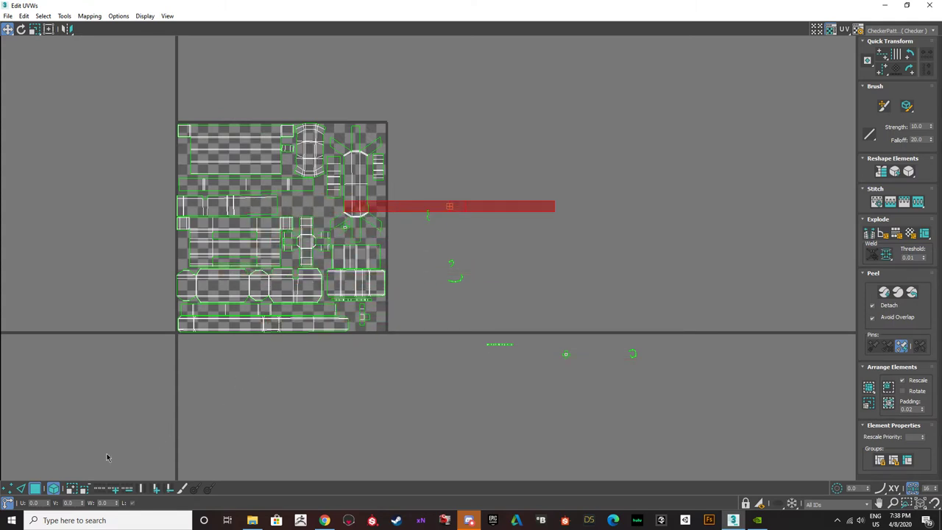
# - Break the long strip shell in two along its middle edge and return to polygon selection
pyautogui.click(22, 489)
pyautogui.scroll(3, 449, 210)
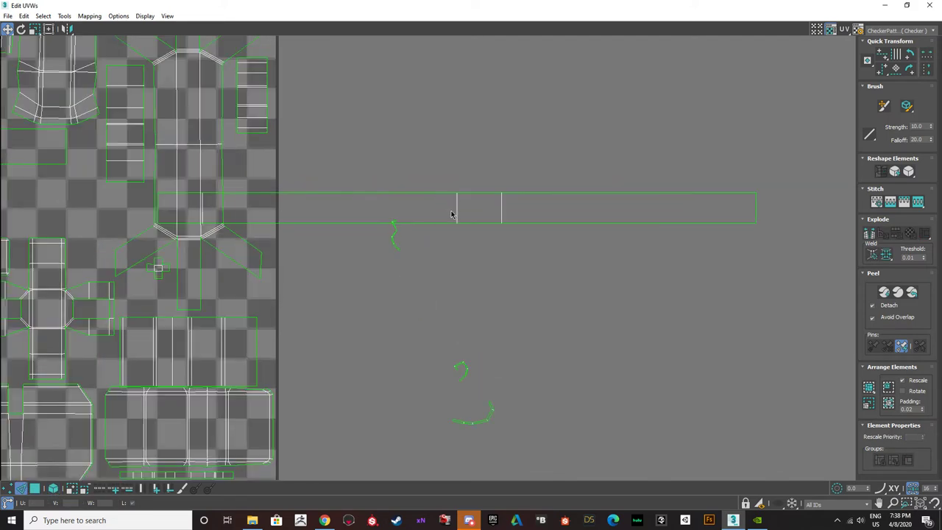
pyautogui.scroll(-2, 456, 212)
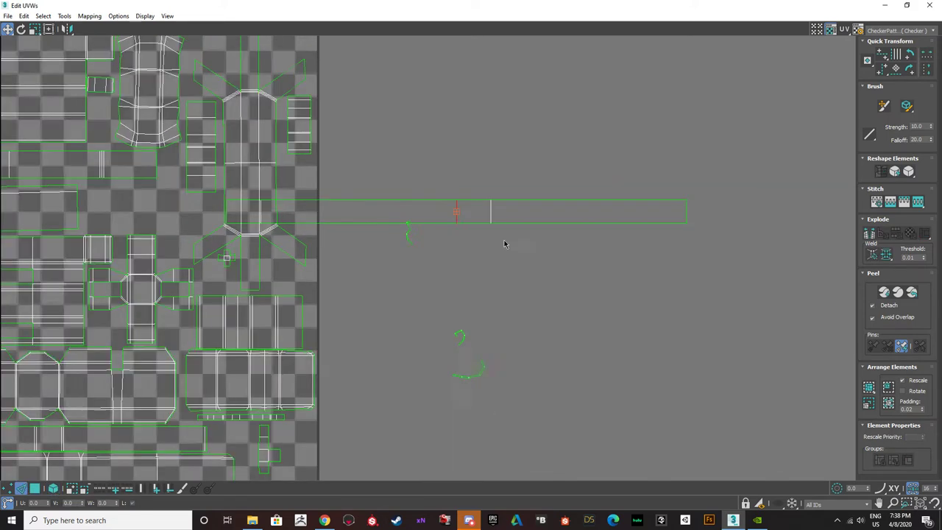
pyautogui.click(870, 234)
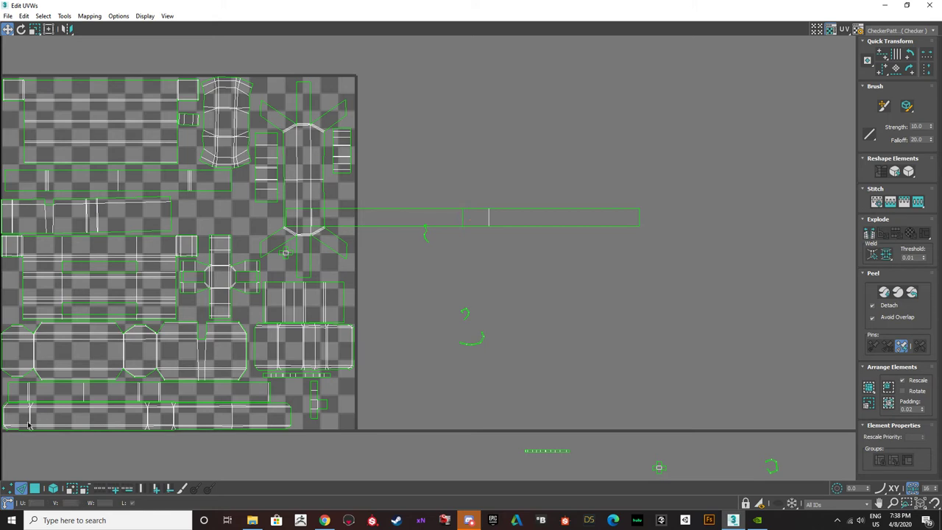
pyautogui.click(34, 489)
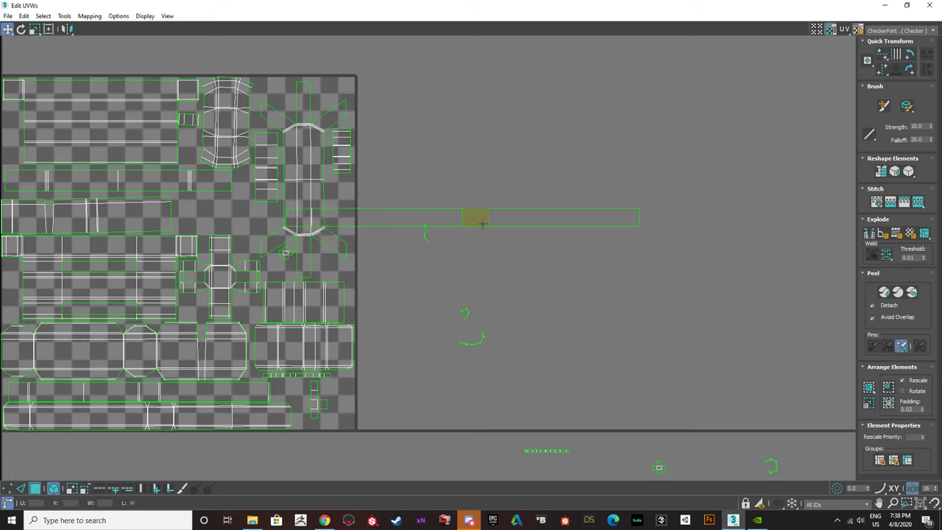
# - Pack the two strip halves together, move them clear of the tile to its right, and scale them down
pyautogui.click(870, 388)
pyautogui.scroll(-3, 354, 335)
pyautogui.moveTo(338, 371); pyautogui.dragTo(575, 225)
pyautogui.click(32, 30)
pyautogui.moveTo(391, 212); pyautogui.dragTo(396, 267)
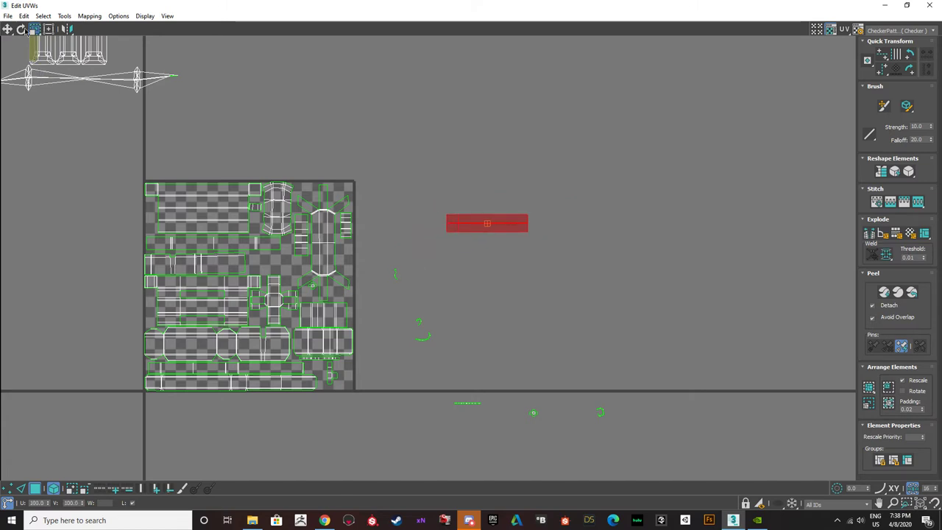
# - Fit the stacked strip halves into the gap between the curved handle shell and the cross-shaped shell, scaling them down to fit
pyautogui.click(8, 28)
pyautogui.scroll(3, 463, 235)
pyautogui.moveTo(463, 235); pyautogui.dragTo(159, 289)
pyautogui.click(35, 29)
pyautogui.click(7, 28)
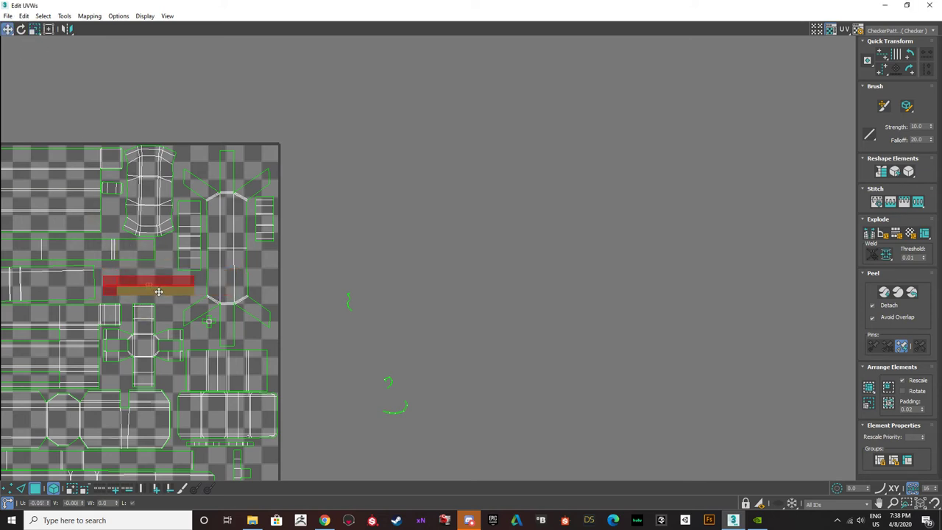
# - Move the thin dotted strip, small cross and small hook shells from below the tile into its lower-right corner gaps
pyautogui.scroll(-2, 312, 246)
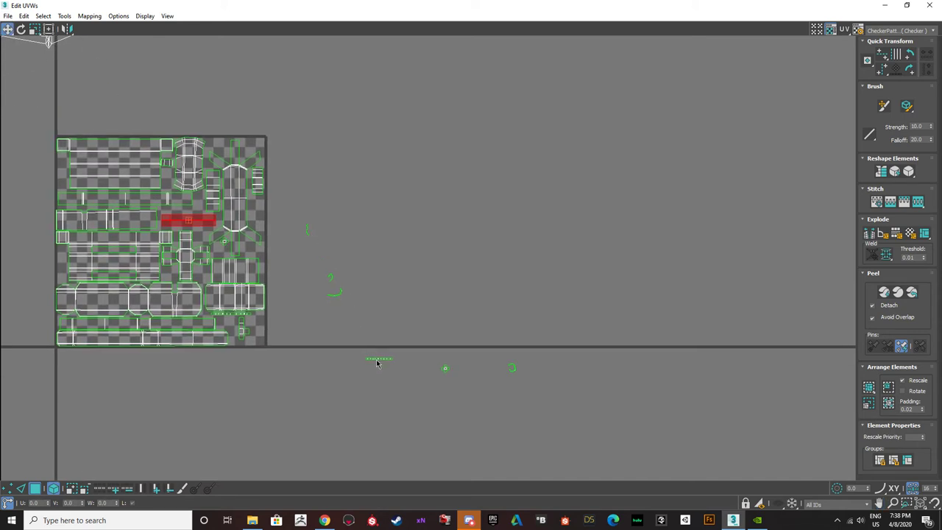
pyautogui.moveTo(375, 358); pyautogui.dragTo(271, 323)
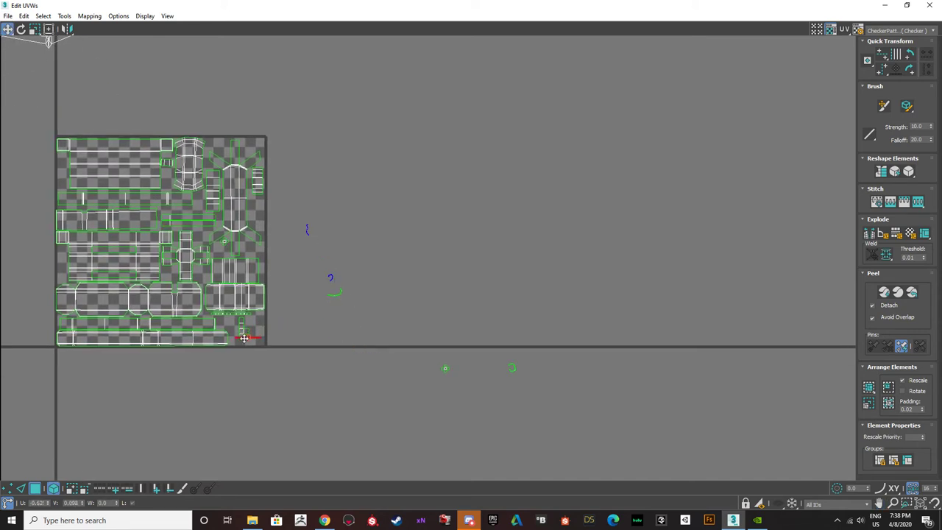
pyautogui.moveTo(445, 368); pyautogui.dragTo(296, 334)
pyautogui.click(222, 322)
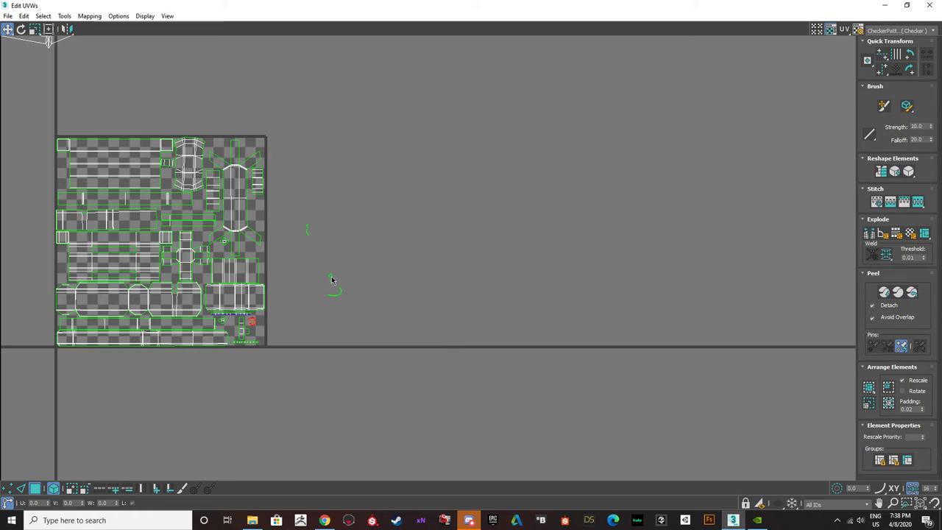
# - Fit the three remaining small curved shells from beside the tile into gaps between the packed shells
pyautogui.moveTo(330, 277); pyautogui.dragTo(104, 295)
pyautogui.scroll(3, 308, 236)
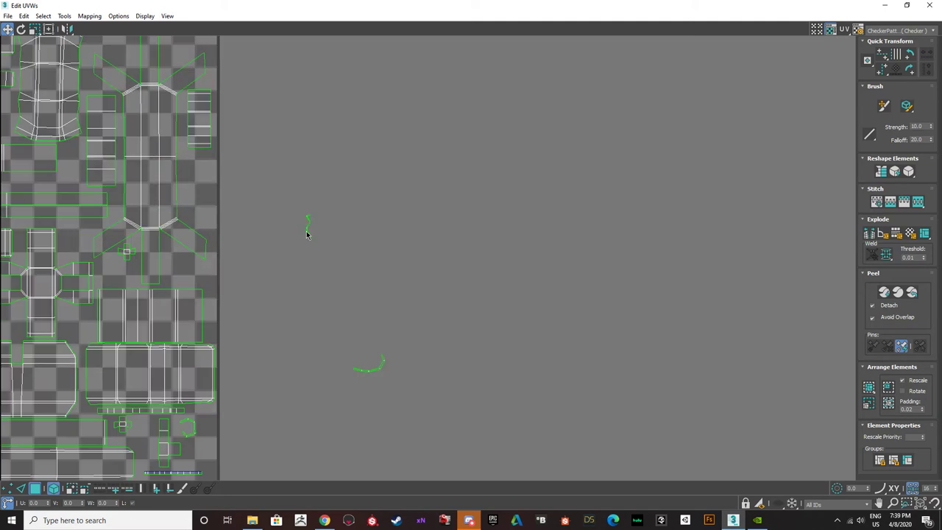
pyautogui.moveTo(307, 232); pyautogui.dragTo(66, 252)
pyautogui.moveTo(382, 365); pyautogui.dragTo(197, 273)
pyautogui.click(317, 294)
# - Select all the shells packed in the UV tile and check which faces of the table model they cover
pyautogui.scroll(-3, 279, 293)
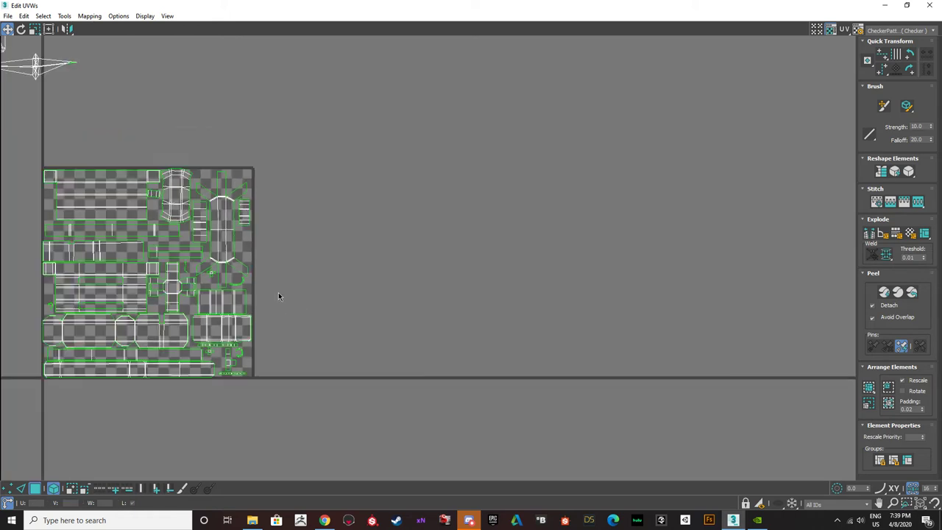
pyautogui.moveTo(278, 297); pyautogui.dragTo(337, 347, button='middle')
pyautogui.hotkey('ctrl', 'a')
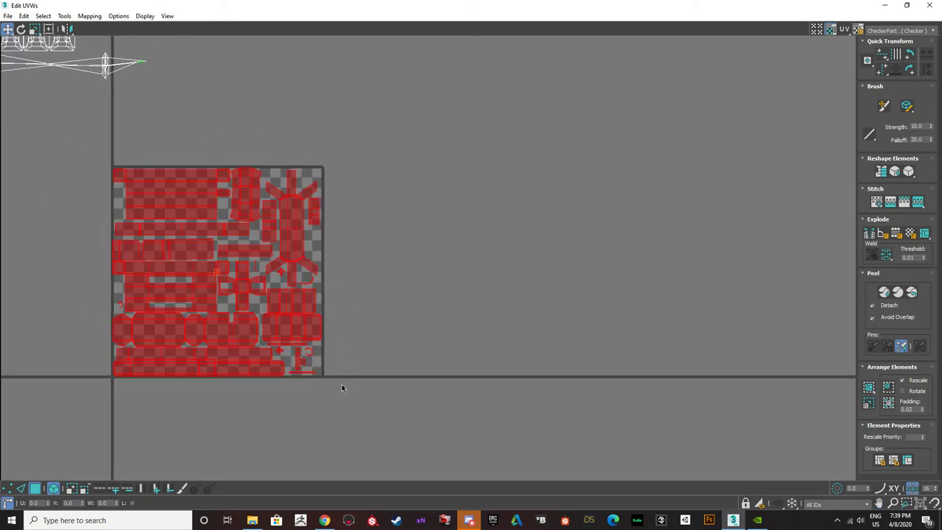
pyautogui.moveTo(357, 383); pyautogui.dragTo(51, 138)
pyautogui.scroll(3, 134, 198)
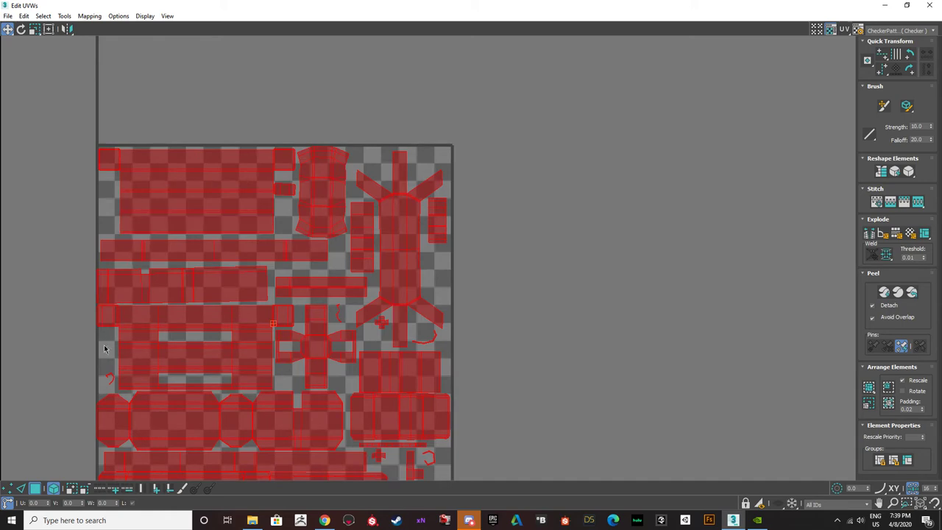
pyautogui.scroll(-3, 278, 272)
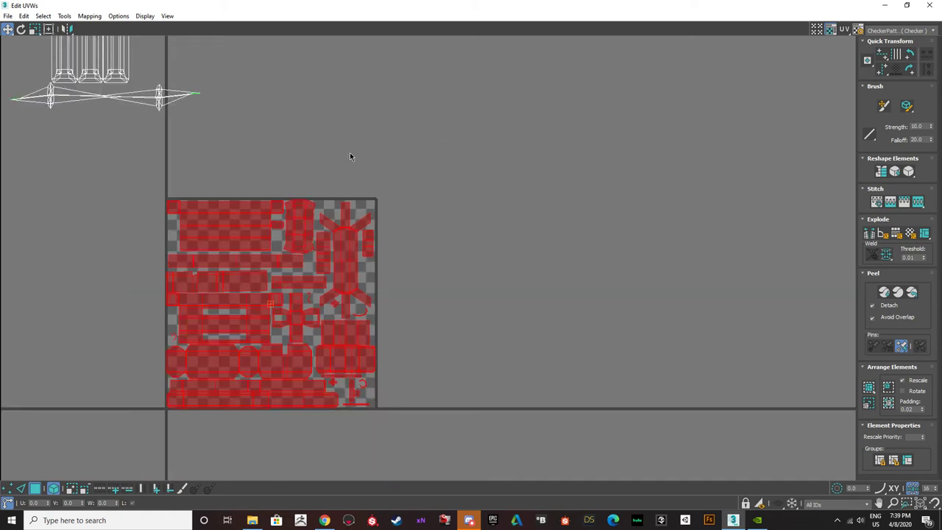
pyautogui.click(887, 6)
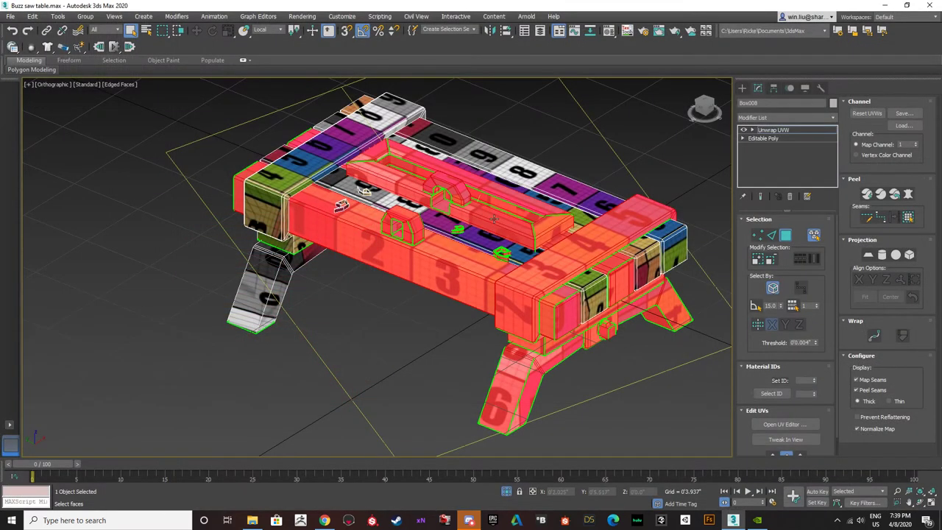
pyautogui.moveTo(494, 218); pyautogui.dragTo(551, 391, button='middle')
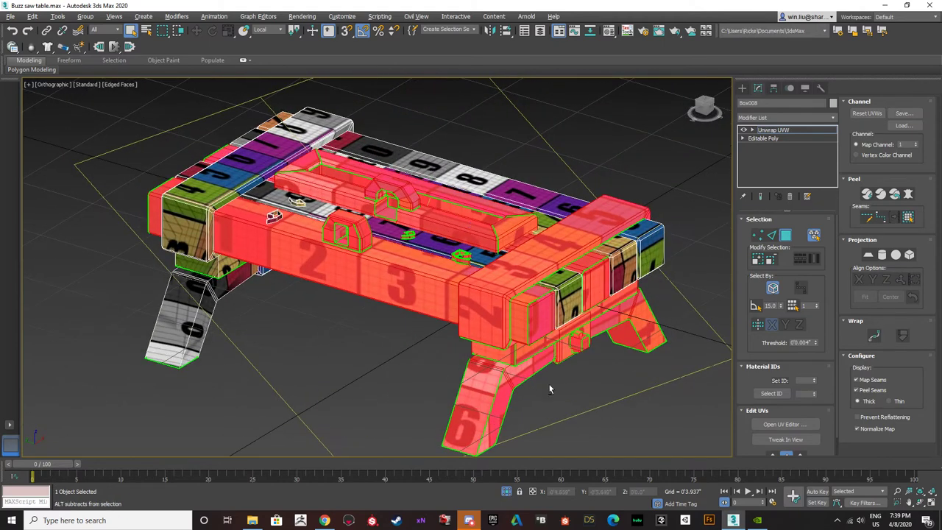
# - Reopen the UV editor, move the leftover shells outside the tile farther away from it, and reselect the packed shells
pyautogui.click(785, 424)
pyautogui.moveTo(155, 237); pyautogui.dragTo(301, 225, button='middle')
pyautogui.scroll(-3, 267, 231)
pyautogui.moveTo(125, 207); pyautogui.dragTo(214, 267, button='middle')
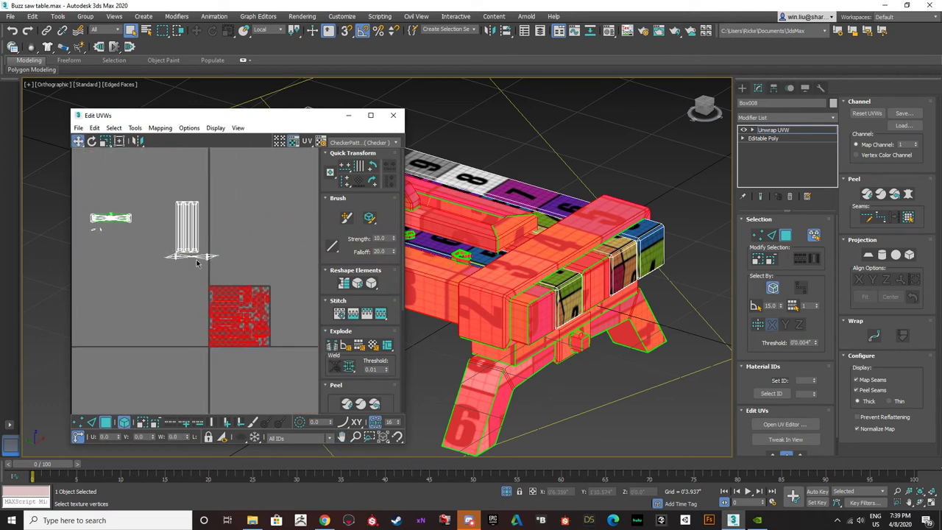
pyautogui.moveTo(225, 270); pyautogui.dragTo(11, 154)
pyautogui.moveTo(184, 234); pyautogui.dragTo(18, 240)
pyautogui.moveTo(169, 261); pyautogui.dragTo(147, 233, button='middle')
pyautogui.moveTo(144, 227); pyautogui.dragTo(251, 368)
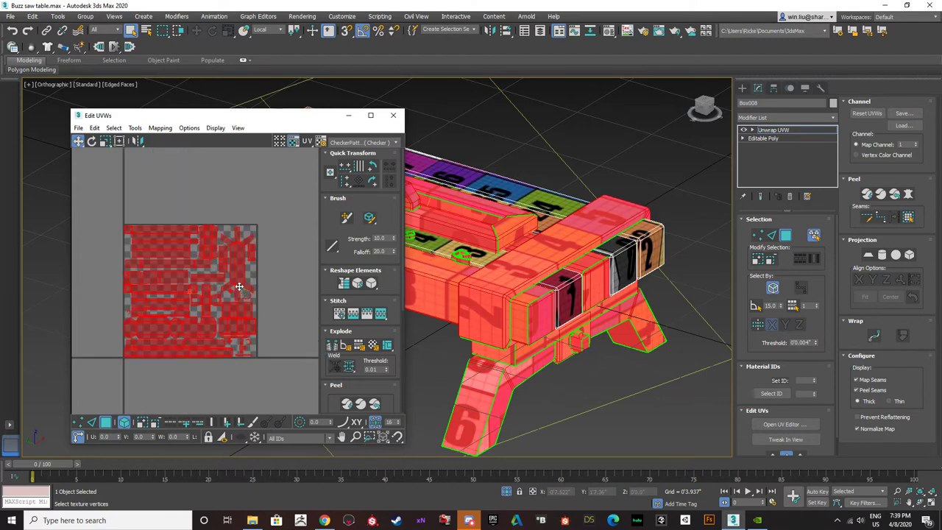
# - Uncover the table to check its checker texture and collapse its entire modifier stack to an Editable Poly
pyautogui.moveTo(309, 115); pyautogui.dragTo(25, 191)
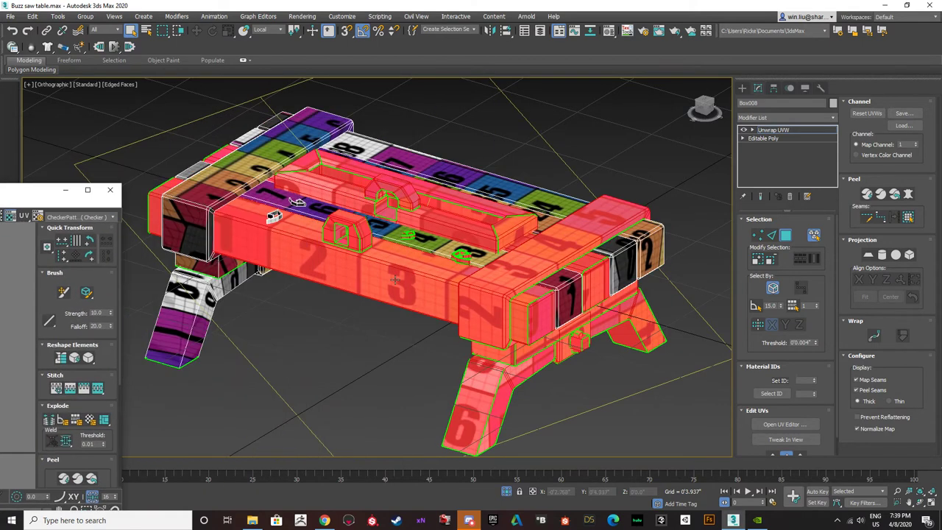
pyautogui.keyDown('alt'); pyautogui.moveTo(398, 274); pyautogui.dragTo(368, 280, button='middle'); pyautogui.keyUp('alt')
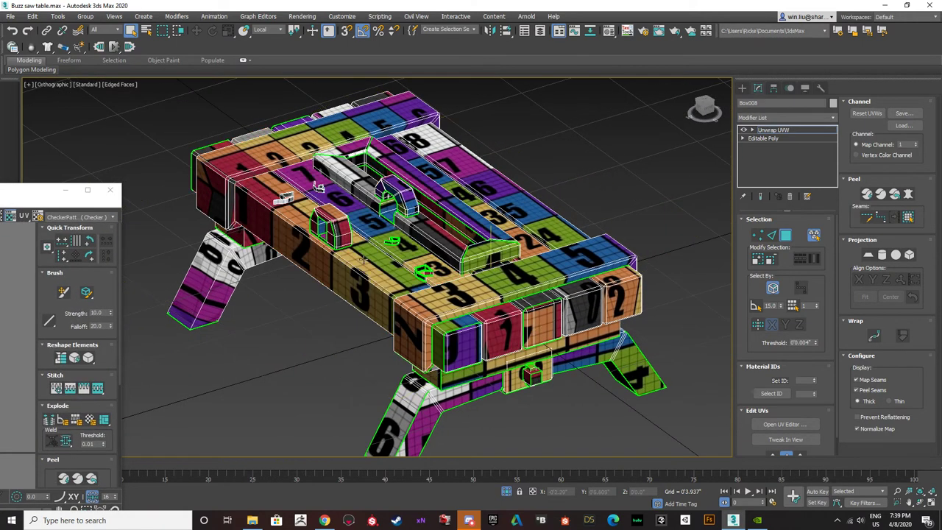
pyautogui.rightClick(783, 131)
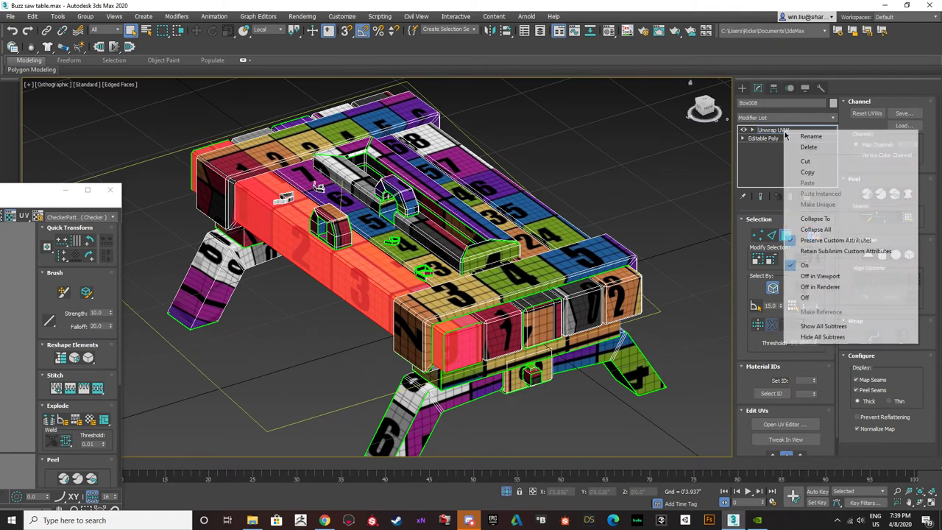
pyautogui.click(816, 230)
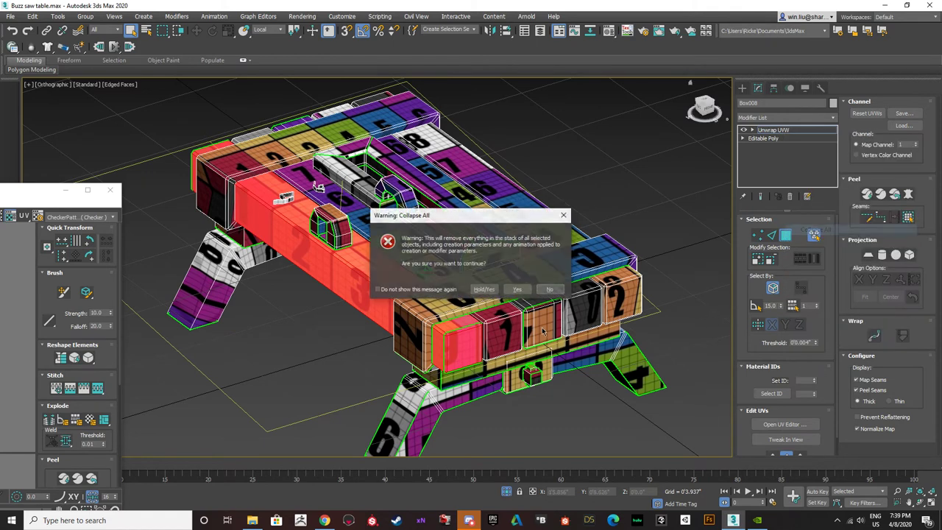
pyautogui.click(518, 291)
pyautogui.scroll(-5, 518, 290)
pyautogui.keyDown('alt'); pyautogui.moveTo(462, 318); pyautogui.dragTo(442, 317, button='middle'); pyautogui.keyUp('alt')
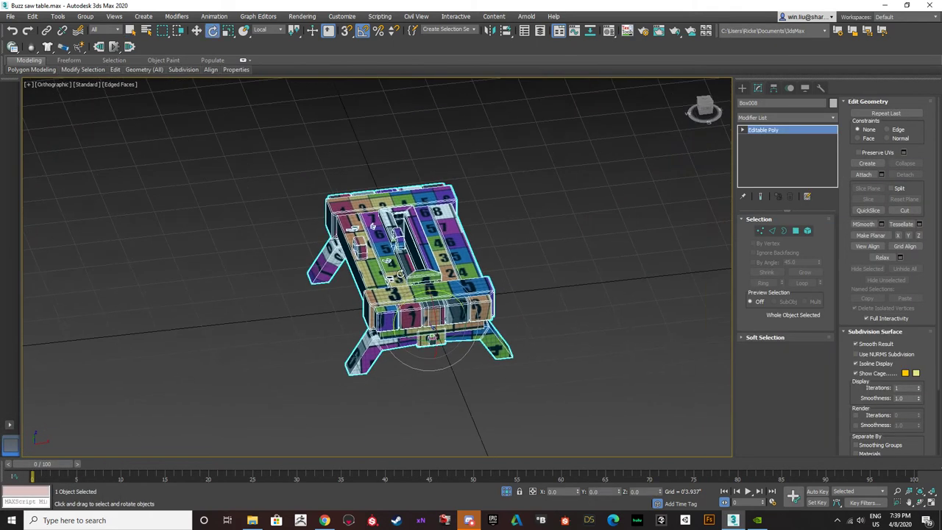
pyautogui.press('w')
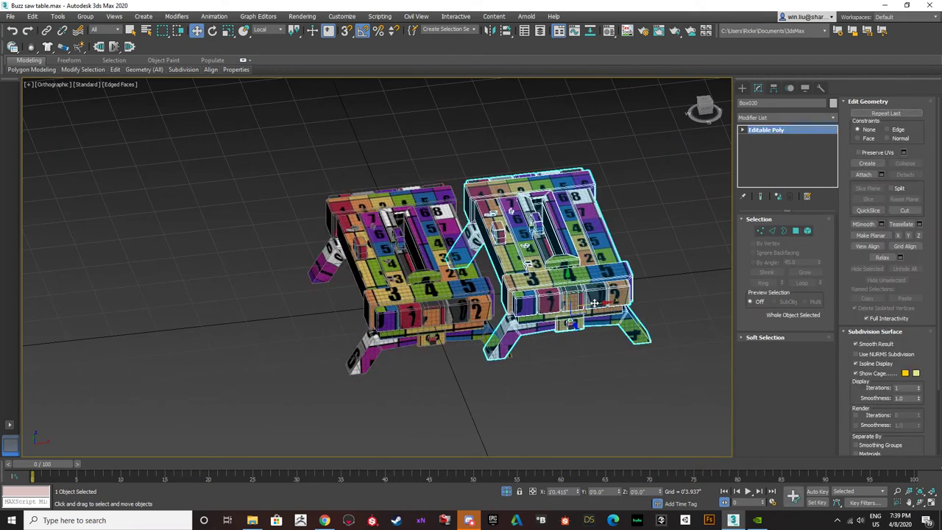
pyautogui.moveTo(595, 303)
pyautogui.keyDown('shift'); pyautogui.mouseDown()
pyautogui.moveTo(682, 293)
pyautogui.moveTo(657, 296)
pyautogui.mouseUp(); pyautogui.keyUp('shift')
pyautogui.click(509, 301)
pyautogui.hotkey('ctrl', 'z')
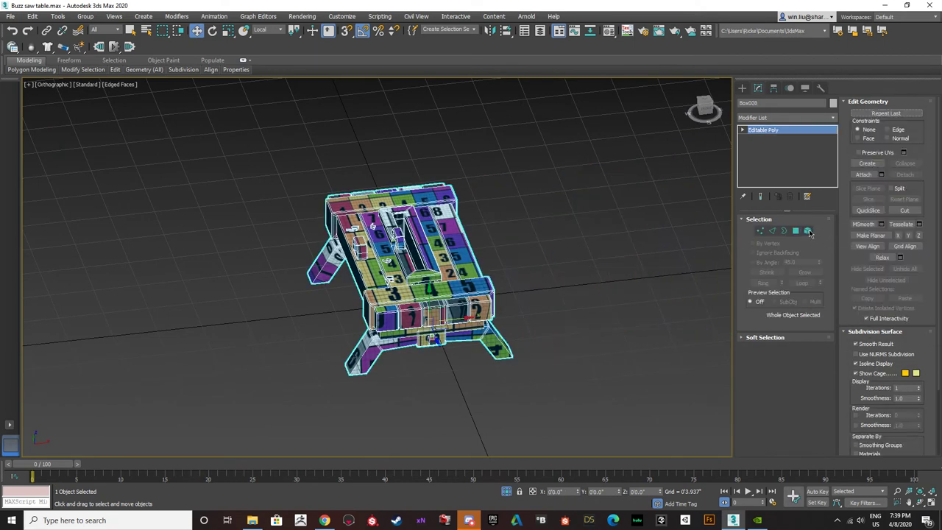
# - Clone the whole table along the X axis so the full copy stands beside the original
pyautogui.click(808, 231)
pyautogui.scroll(-4, 455, 279)
pyautogui.moveTo(455, 279)
pyautogui.mouseDown(button='middle')
pyautogui.moveTo(472, 290)
pyautogui.moveTo(398, 303)
pyautogui.mouseUp(button='middle')
pyautogui.click(808, 231)
pyautogui.scroll(-3, 397, 303)
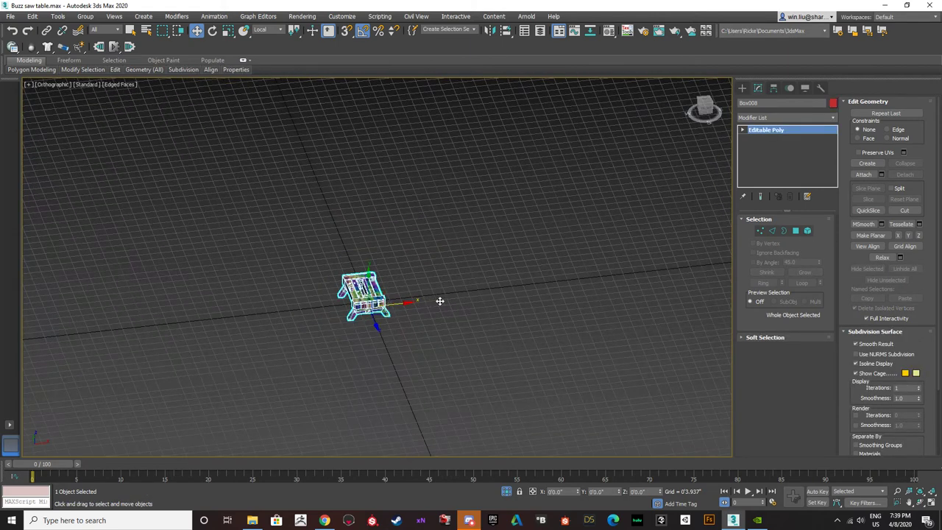
pyautogui.keyDown('shift'); pyautogui.moveTo(386, 305); pyautogui.dragTo(441, 299); pyautogui.keyUp('shift')
pyautogui.click(477, 301)
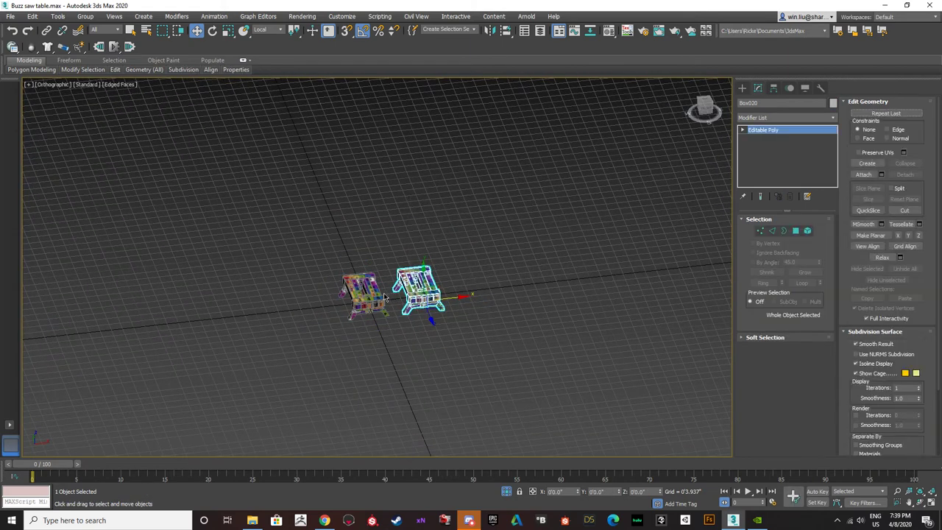
# - Delete the surplus plank elements from the original table's top, leaving only two planks
pyautogui.scroll(9, 384, 298)
pyautogui.click(347, 291)
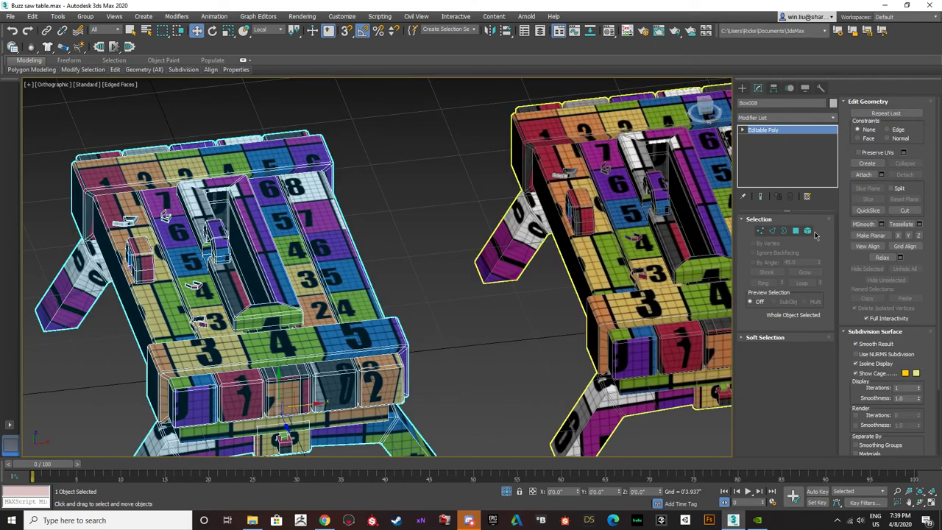
pyautogui.click(809, 231)
pyautogui.keyDown('alt'); pyautogui.moveTo(379, 280); pyautogui.dragTo(371, 309, button='middle'); pyautogui.keyUp('alt')
pyautogui.click(308, 309)
pyautogui.keyDown('ctrl'); pyautogui.click(332, 304); pyautogui.keyUp('ctrl')
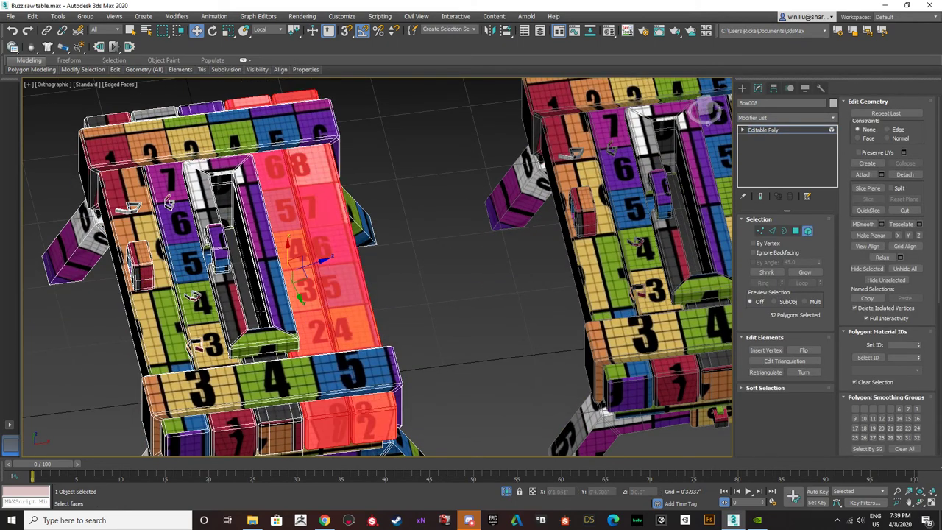
pyautogui.keyDown('alt'); pyautogui.moveTo(196, 318); pyautogui.dragTo(234, 305, button='middle'); pyautogui.keyUp('alt')
pyautogui.press('Delete')
# - Delete the crossbeam element at the far end of the original table
pyautogui.scroll(-3, 228, 311)
pyautogui.click(232, 187)
pyautogui.keyDown('alt'); pyautogui.moveTo(232, 187); pyautogui.dragTo(264, 227, button='middle'); pyautogui.keyUp('alt')
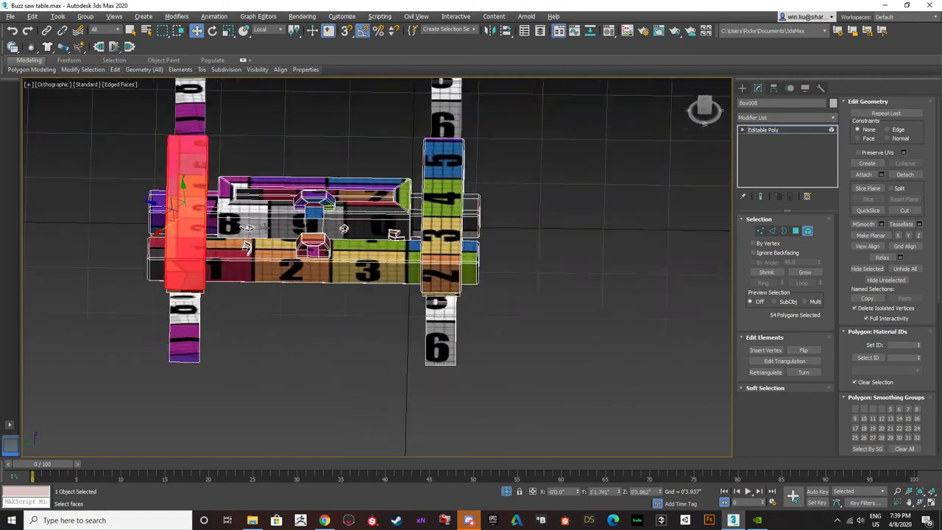
pyautogui.keyDown('alt'); pyautogui.moveTo(398, 265); pyautogui.dragTo(402, 263, button='middle'); pyautogui.keyUp('alt')
pyautogui.press('Delete')
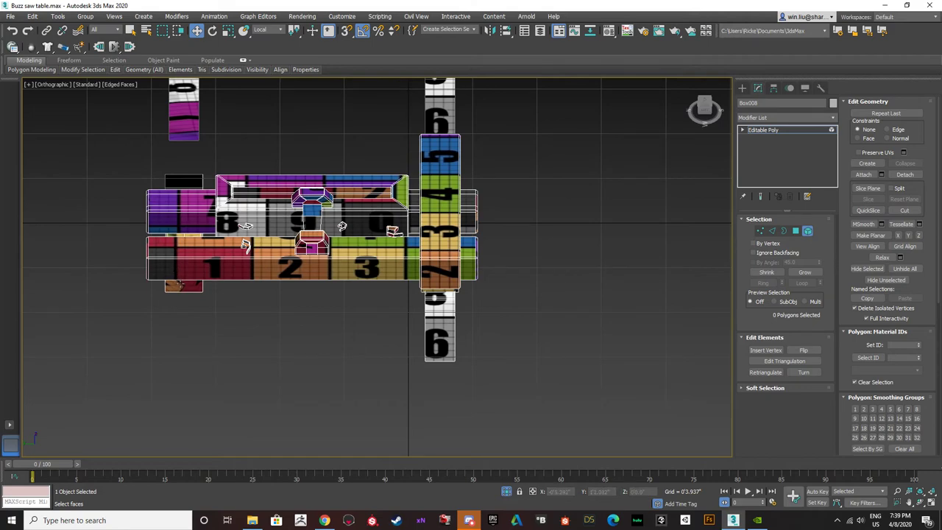
# - Delete the remaining support bar and bracket elements beneath the far end of the original table
pyautogui.keyDown('alt'); pyautogui.moveTo(182, 288); pyautogui.dragTo(325, 171, button='middle'); pyautogui.keyUp('alt')
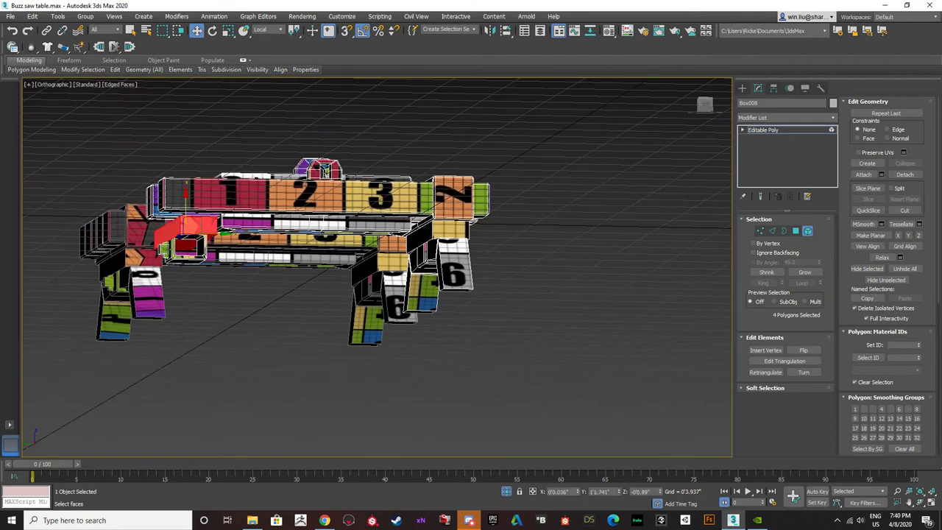
pyautogui.keyDown('ctrl'); pyautogui.click(172, 259); pyautogui.keyUp('ctrl')
pyautogui.keyDown('alt'); pyautogui.moveTo(172, 259); pyautogui.dragTo(248, 302, button='middle'); pyautogui.keyUp('alt')
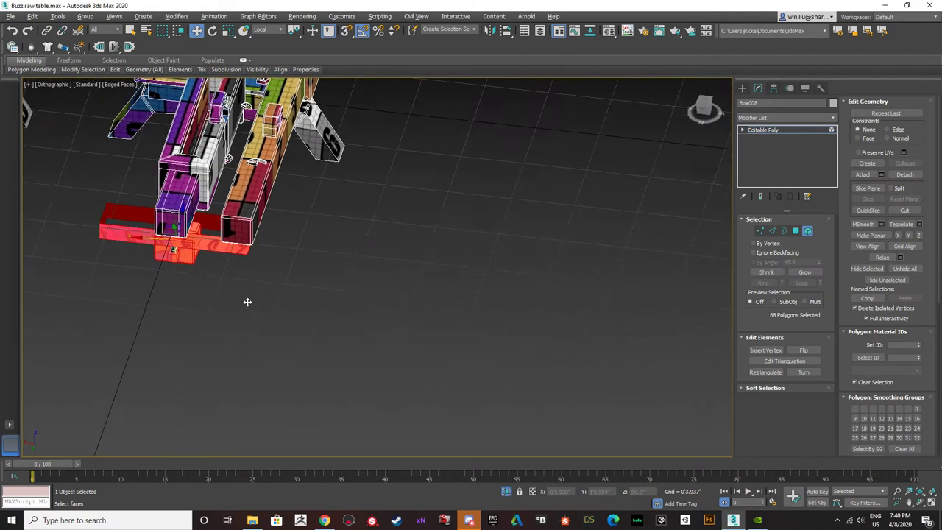
pyautogui.scroll(3, 177, 248)
pyautogui.keyDown('alt'); pyautogui.moveTo(182, 270); pyautogui.dragTo(181, 282, button='middle'); pyautogui.keyUp('alt')
pyautogui.press('Delete')
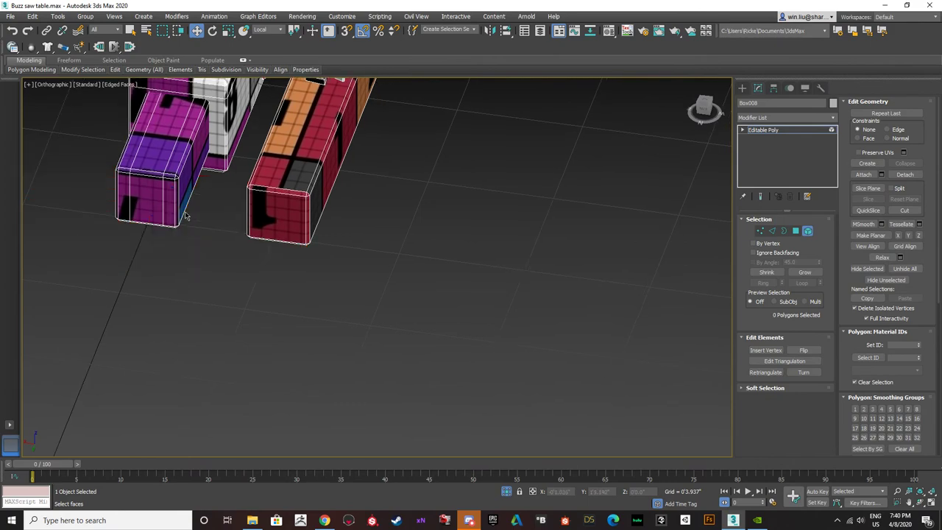
# - Leave element editing and move the reduced table along X, away from the full copy
pyautogui.scroll(-4, 185, 217)
pyautogui.keyDown('alt'); pyautogui.moveTo(184, 216); pyautogui.dragTo(82, 243, button='middle'); pyautogui.keyUp('alt')
pyautogui.click(808, 231)
pyautogui.moveTo(282, 224); pyautogui.dragTo(290, 291, button='middle')
pyautogui.scroll(3, 207, 263)
pyautogui.scroll(-3, 330, 277)
pyautogui.moveTo(321, 301)
pyautogui.mouseDown()
pyautogui.moveTo(441, 265)
pyautogui.moveTo(511, 258)
pyautogui.moveTo(309, 289)
pyautogui.mouseUp()
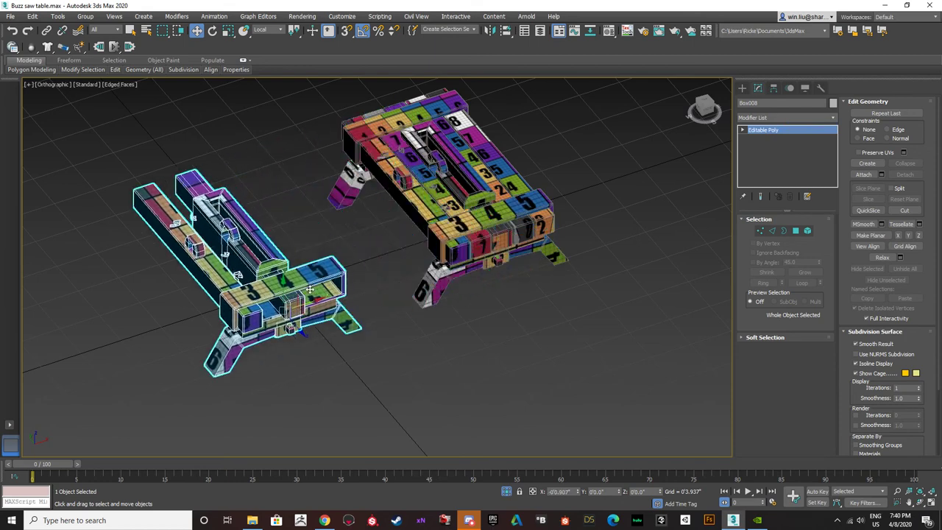
# - Try to overlay the reduced table on the full copy so that their near ends line up
pyautogui.click(482, 218)
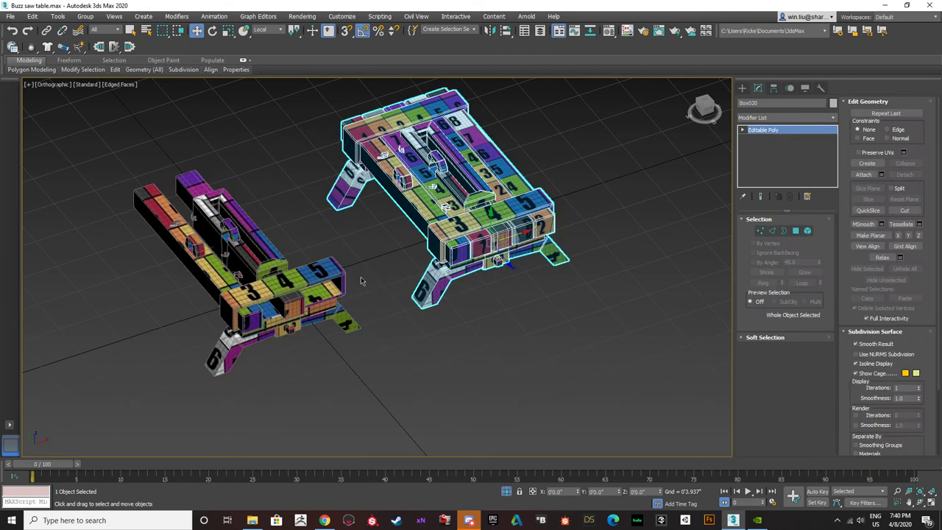
pyautogui.keyDown('alt'); pyautogui.moveTo(402, 259); pyautogui.dragTo(333, 324, button='middle'); pyautogui.keyUp('alt')
pyautogui.click(356, 320)
pyautogui.moveTo(346, 357); pyautogui.dragTo(542, 286)
pyautogui.scroll(6, 462, 302)
pyautogui.scroll(-8, 485, 295)
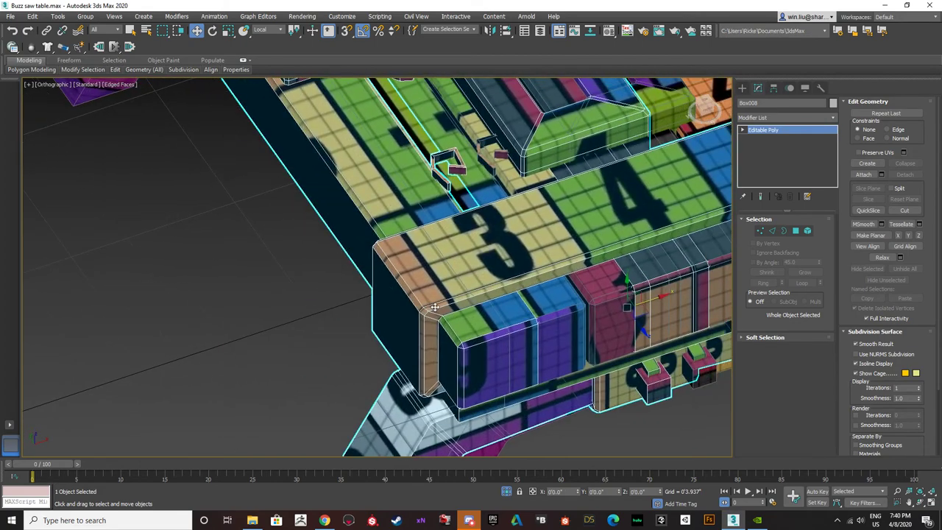
pyautogui.hotkey('ctrl', 'z')
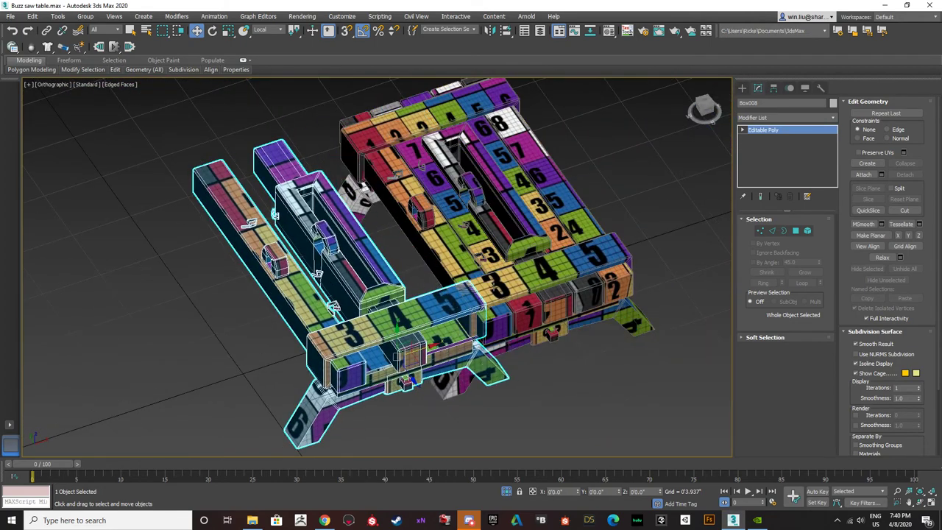
# - Freeze the full table copy as a reference
pyautogui.click(555, 295)
pyautogui.rightClick(554, 294)
pyautogui.click(589, 230)
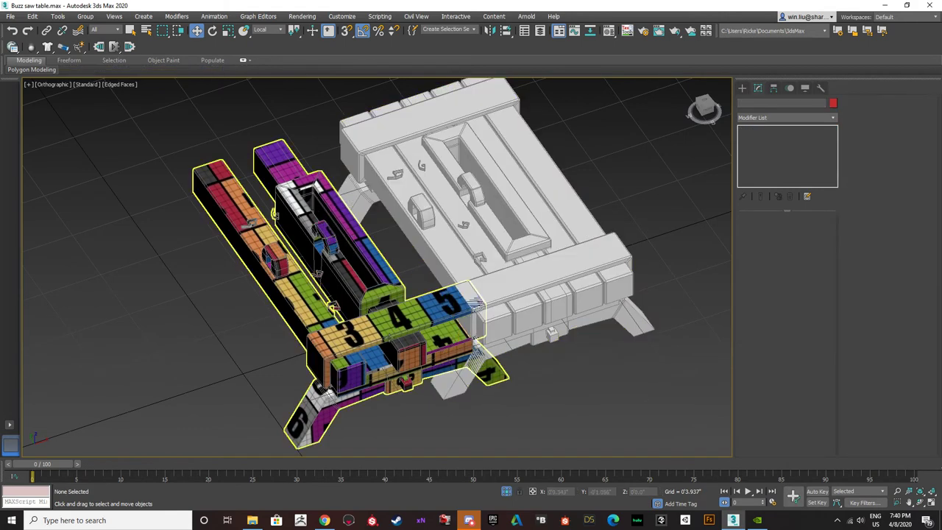
# - Move the reduced table onto the frozen full copy and snap their near end beams together at a matching corner
pyautogui.click(427, 350)
pyautogui.moveTo(425, 350); pyautogui.dragTo(535, 312)
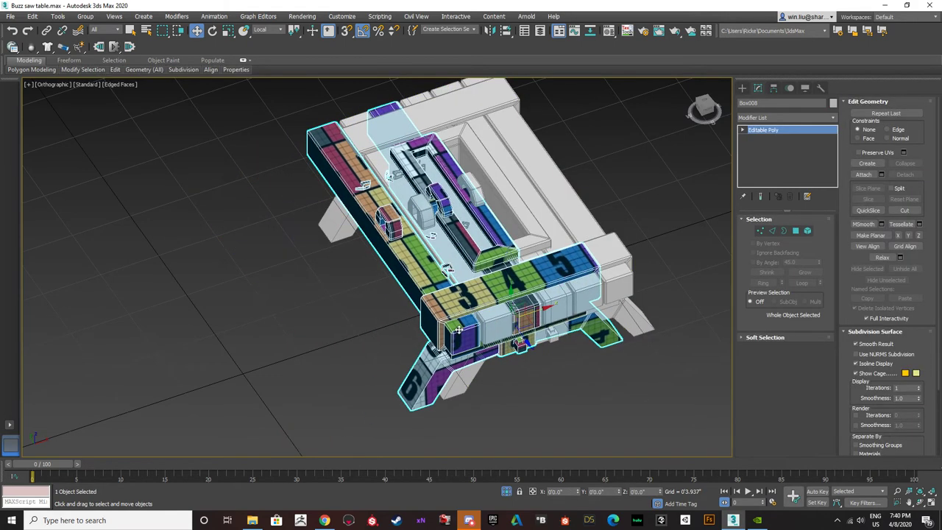
pyautogui.scroll(6, 437, 301)
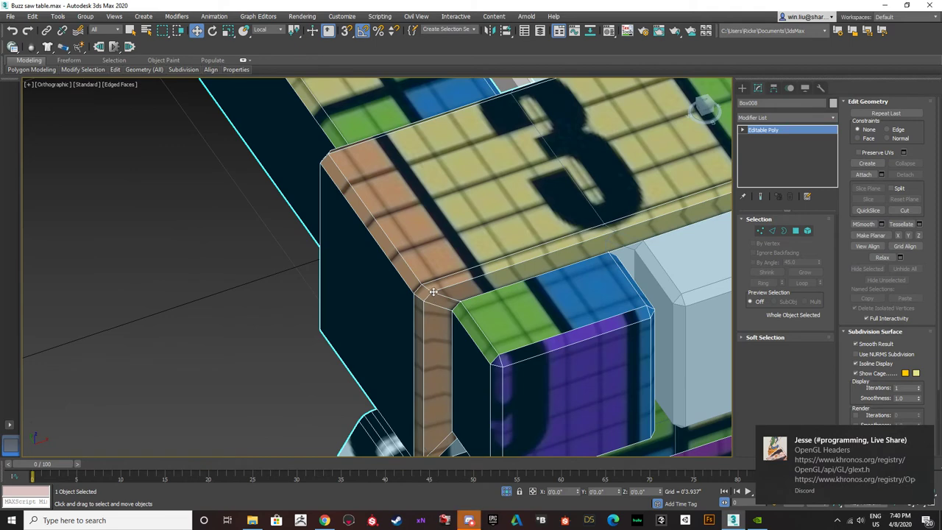
pyautogui.moveTo(433, 296); pyautogui.dragTo(611, 231)
pyautogui.scroll(-6, 567, 263)
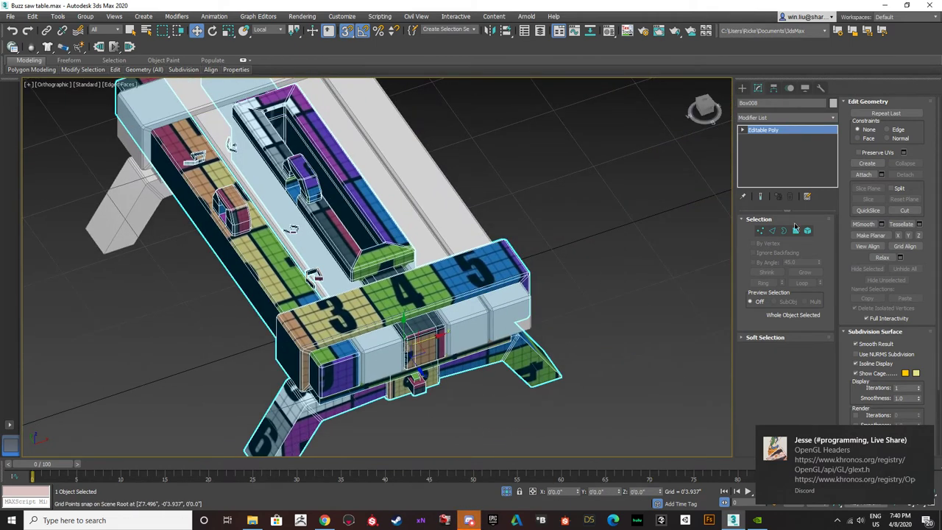
# - Clone the outer top plank as an element along the View X axis and snap it onto the second plank of the reference
pyautogui.click(807, 231)
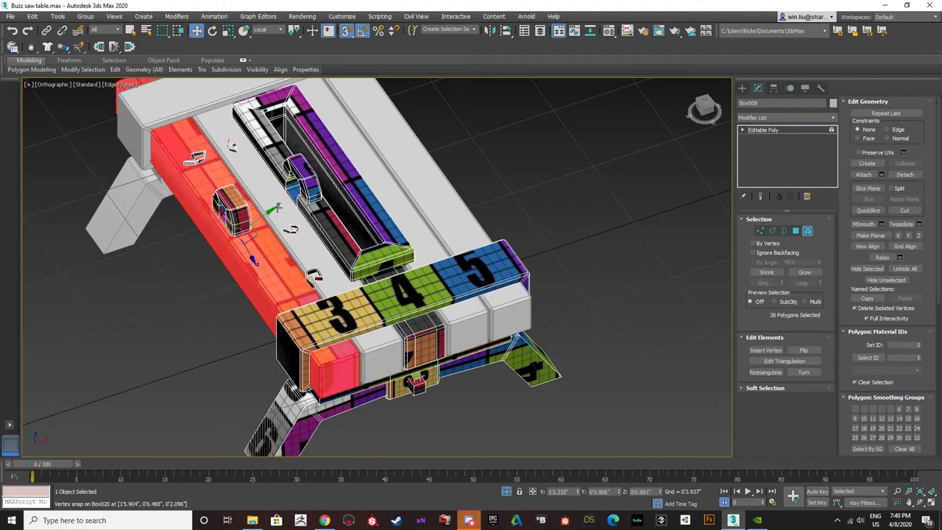
pyautogui.click(271, 30)
pyautogui.click(265, 40)
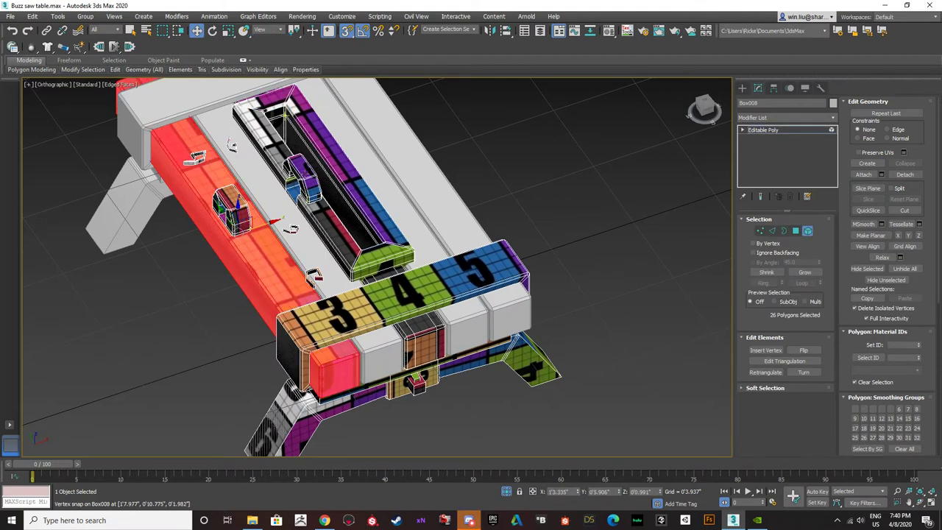
pyautogui.moveTo(273, 222); pyautogui.dragTo(295, 227)
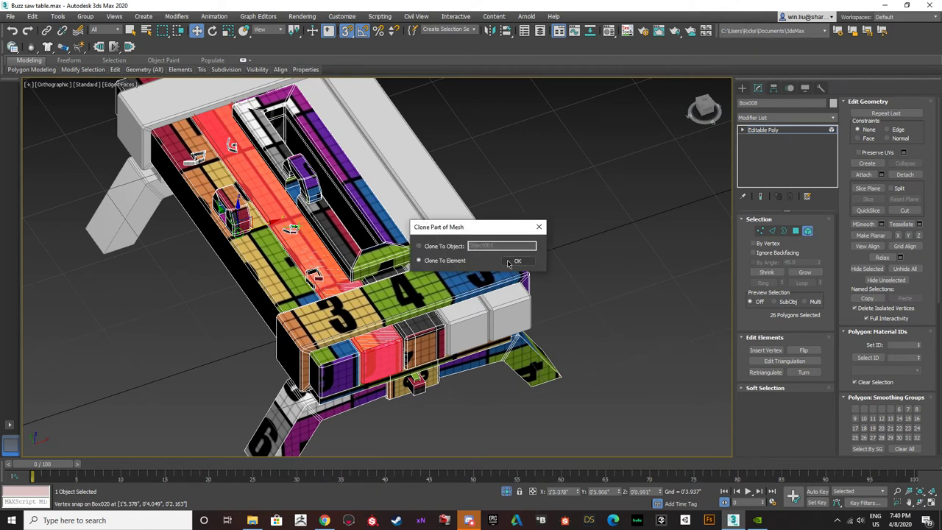
pyautogui.click(508, 264)
pyautogui.scroll(8, 346, 353)
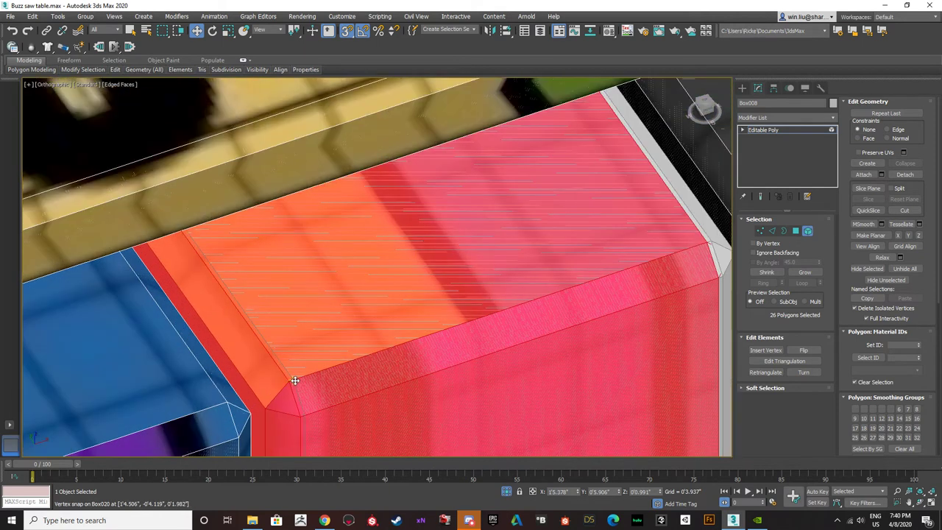
pyautogui.scroll(-12, 293, 382)
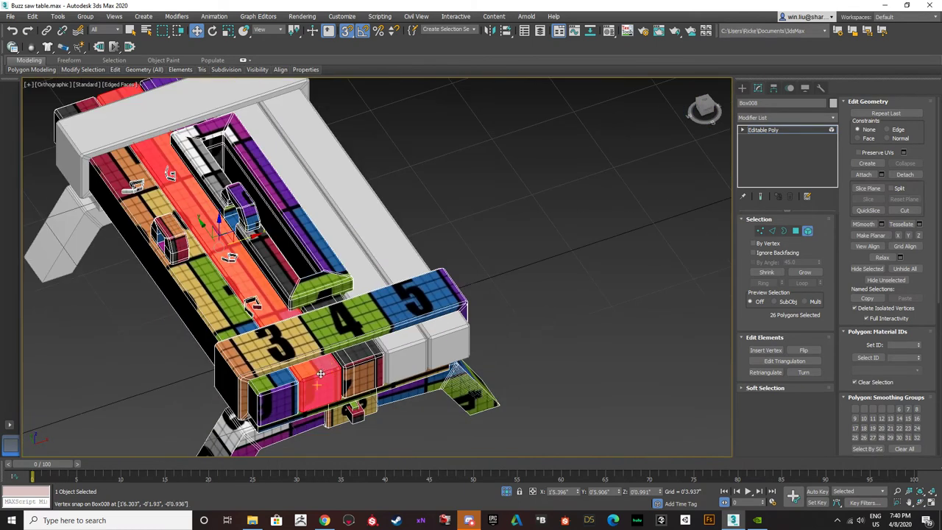
# - Clone the plank as an element across the blade slot and snap it onto the fourth plank of the reference
pyautogui.moveTo(142, 179)
pyautogui.mouseDown()
pyautogui.moveTo(202, 247)
pyautogui.moveTo(272, 295)
pyautogui.moveTo(390, 346)
pyautogui.moveTo(336, 355)
pyautogui.moveTo(394, 344)
pyautogui.moveTo(352, 356)
pyautogui.mouseUp()
pyautogui.click(518, 261)
pyautogui.scroll(6, 336, 343)
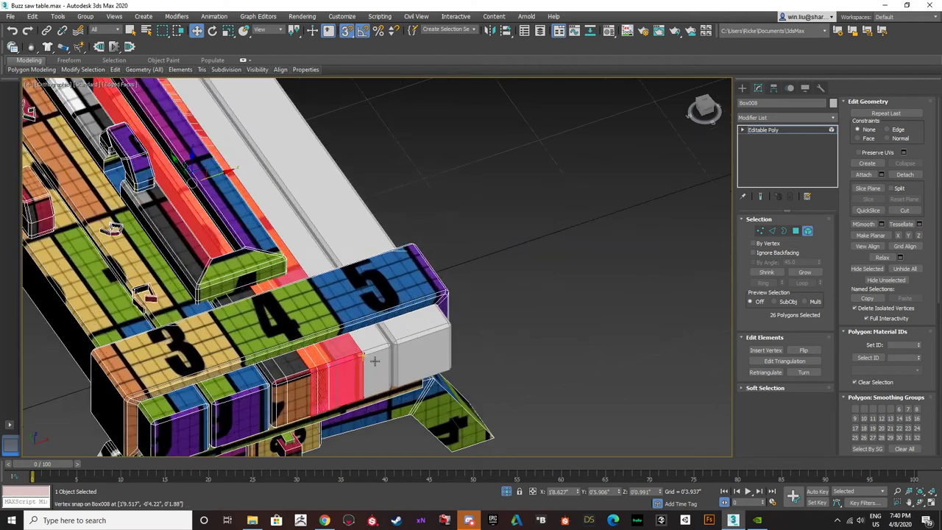
pyautogui.moveTo(328, 325); pyautogui.dragTo(469, 282)
pyautogui.scroll(-6, 434, 314)
pyautogui.scroll(-3, 433, 313)
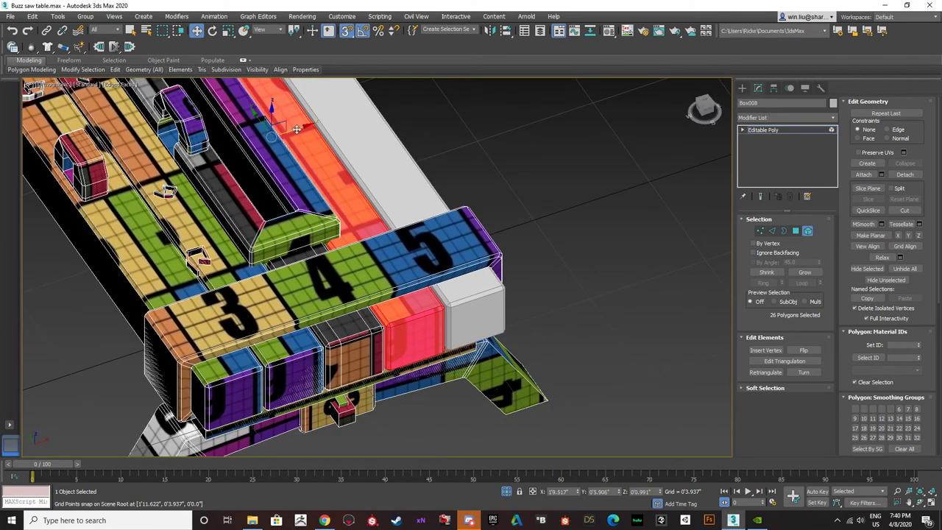
# - Clone the plank as an element once more and snap it onto the fifth, outermost plank of the reference
pyautogui.moveTo(296, 130)
pyautogui.mouseDown()
pyautogui.moveTo(471, 280)
pyautogui.moveTo(477, 287)
pyautogui.moveTo(459, 299)
pyautogui.moveTo(467, 300)
pyautogui.mouseUp()
pyautogui.click(513, 263)
pyautogui.scroll(5, 469, 290)
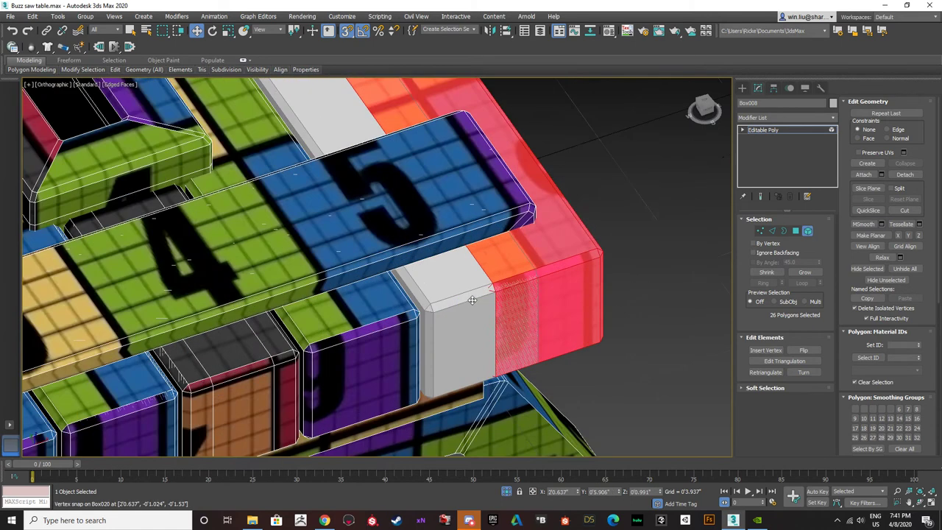
pyautogui.moveTo(502, 275); pyautogui.dragTo(415, 305)
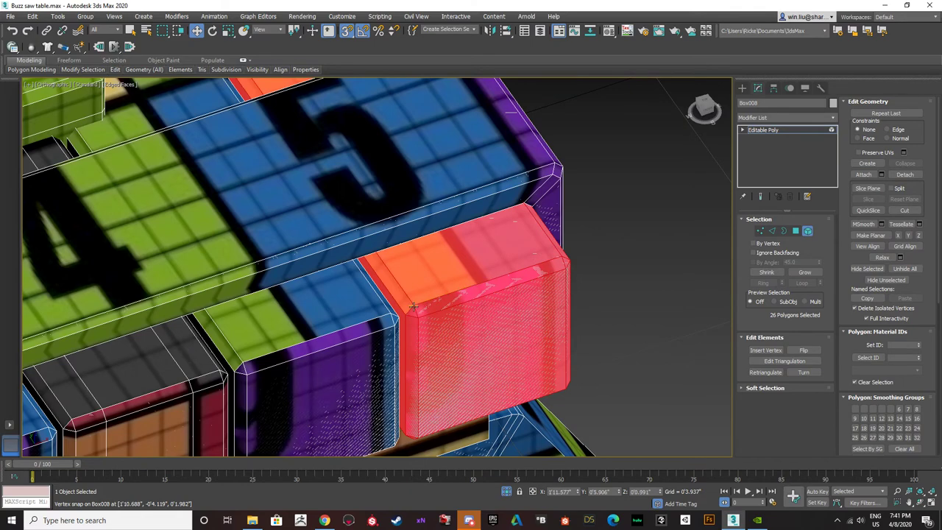
pyautogui.scroll(-6, 416, 306)
# - Clone the textured legs, cross brace, bracket and support bar as elements along Y and snap them onto the reference's opposite end
pyautogui.keyDown('alt'); pyautogui.moveTo(415, 306); pyautogui.dragTo(452, 326, button='middle'); pyautogui.keyUp('alt')
pyautogui.click(433, 327)
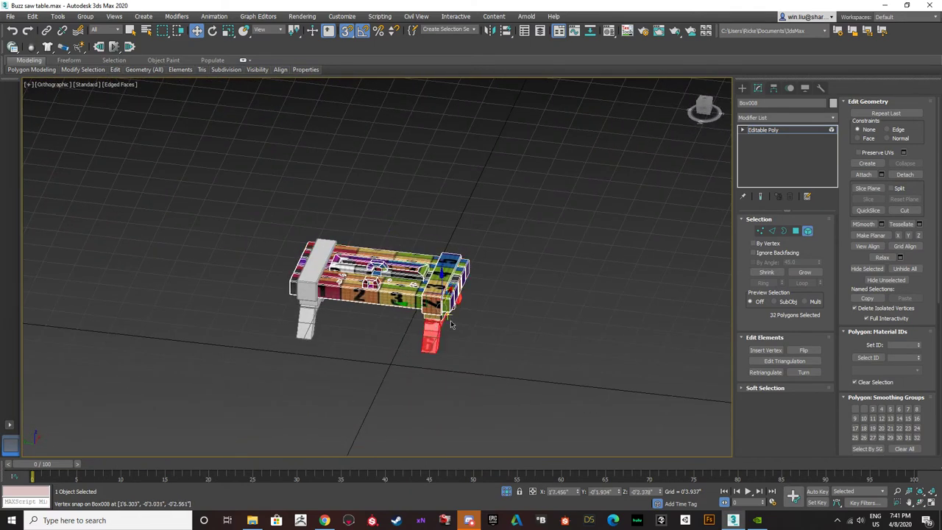
pyautogui.scroll(6, 452, 324)
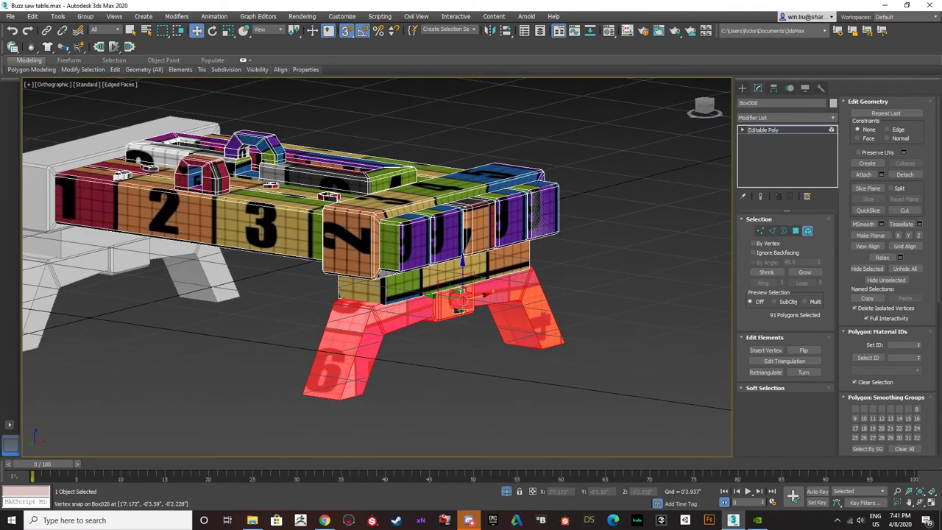
pyautogui.keyDown('ctrl'); pyautogui.click(439, 276); pyautogui.keyUp('ctrl')
pyautogui.moveTo(432, 293)
pyautogui.keyDown('alt'); pyautogui.mouseDown(button='middle')
pyautogui.moveTo(448, 312)
pyautogui.moveTo(419, 303)
pyautogui.mouseUp(button='middle'); pyautogui.keyUp('alt')
pyautogui.scroll(-5, 448, 311)
pyautogui.moveTo(421, 306)
pyautogui.keyDown('shift'); pyautogui.mouseDown()
pyautogui.moveTo(236, 331)
pyautogui.moveTo(247, 335)
pyautogui.mouseUp(); pyautogui.keyUp('shift')
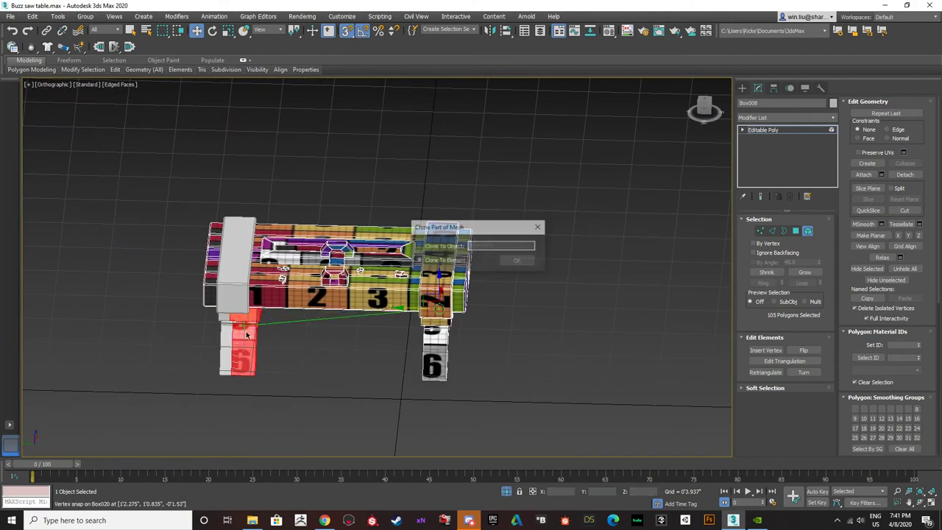
pyautogui.click(518, 264)
pyautogui.scroll(10, 259, 313)
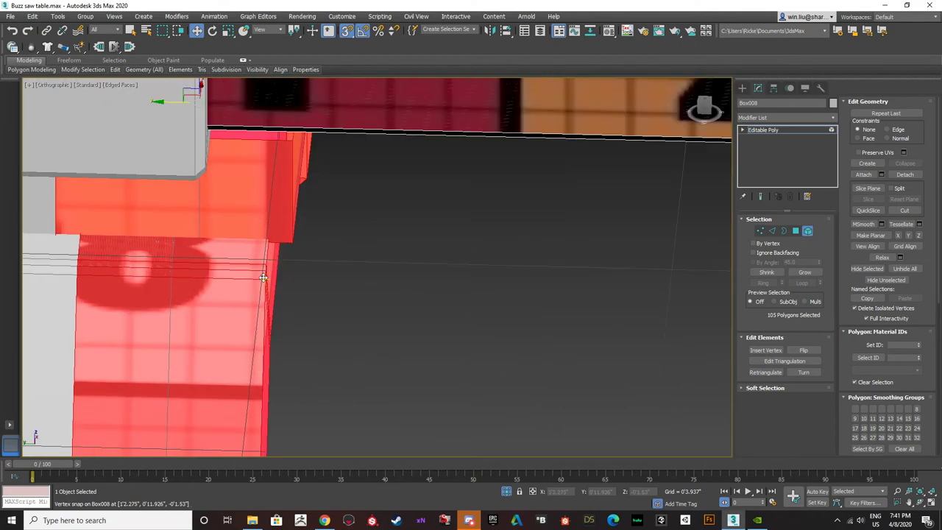
pyautogui.scroll(-10, 263, 277)
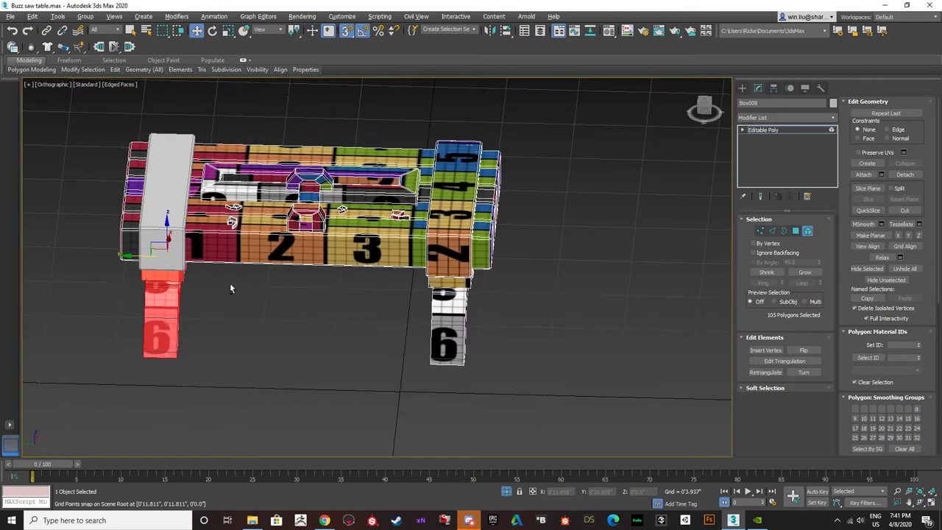
# - Clone the textured end crossbeam as an element along Y and snap it onto the crossbeam at the reference's opposite end
pyautogui.keyDown('alt'); pyautogui.moveTo(230, 284); pyautogui.dragTo(262, 277, button='middle'); pyautogui.keyUp('alt')
pyautogui.click(383, 257)
pyautogui.keyDown('alt'); pyautogui.moveTo(376, 250); pyautogui.dragTo(400, 272, button='middle'); pyautogui.keyUp('alt')
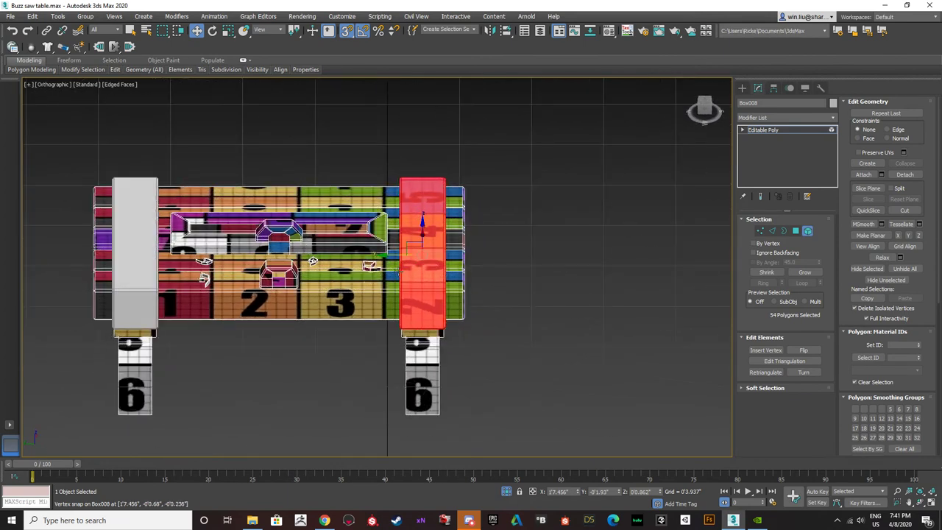
pyautogui.keyDown('shift'); pyautogui.moveTo(391, 254); pyautogui.dragTo(125, 261); pyautogui.keyUp('shift')
pyautogui.click(516, 261)
pyautogui.scroll(8, 143, 287)
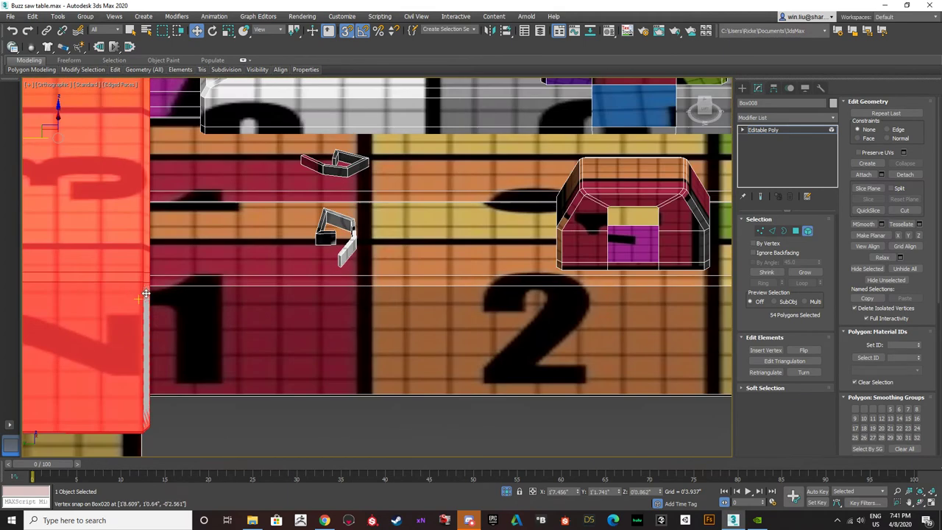
pyautogui.scroll(-5, 147, 284)
pyautogui.scroll(-3, 151, 284)
pyautogui.keyDown('alt'); pyautogui.moveTo(151, 285); pyautogui.dragTo(733, 245, button='middle'); pyautogui.keyUp('alt')
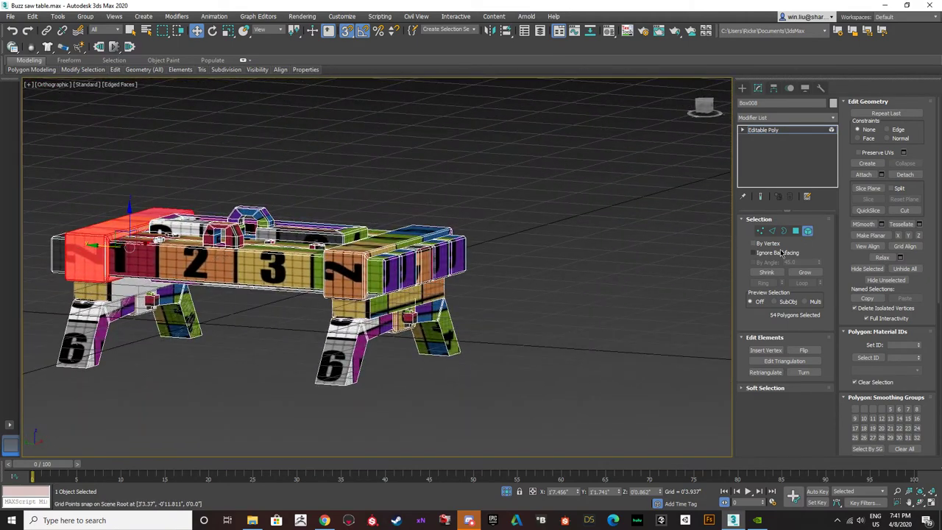
# - Leave element editing and move the rebuilt table along X, clear of the frozen reference
pyautogui.click(808, 231)
pyautogui.scroll(-3, 309, 266)
pyautogui.keyDown('alt'); pyautogui.moveTo(353, 262); pyautogui.dragTo(338, 289, button='middle'); pyautogui.keyUp('alt')
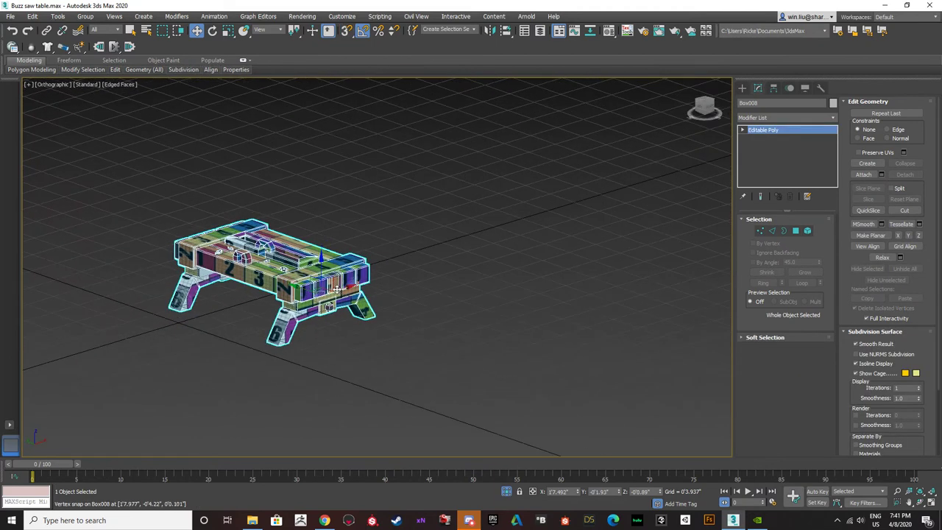
pyautogui.moveTo(337, 289); pyautogui.dragTo(129, 346)
pyautogui.keyDown('alt'); pyautogui.moveTo(185, 317); pyautogui.dragTo(221, 310, button='middle'); pyautogui.keyUp('alt')
pyautogui.keyDown('alt'); pyautogui.moveTo(294, 251); pyautogui.dragTo(309, 287, button='middle'); pyautogui.keyUp('alt')
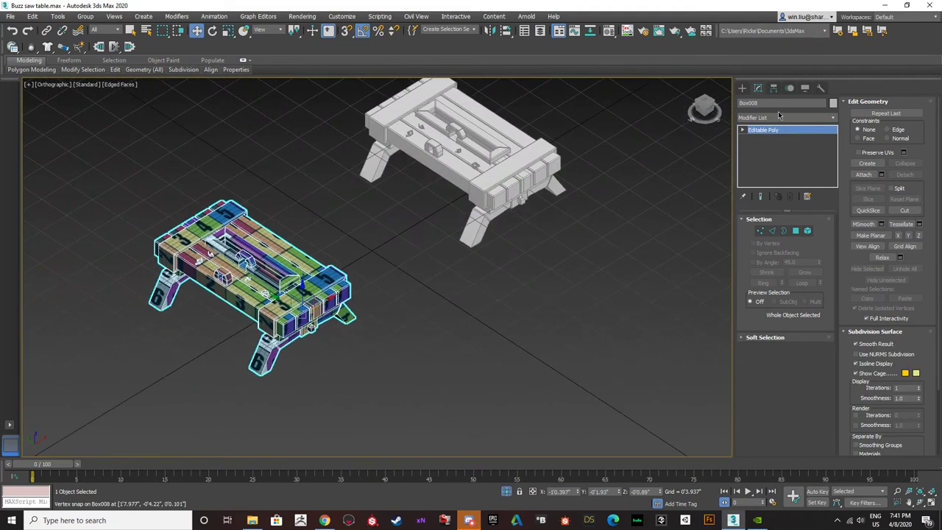
# - Apply Unwrap UVW to the rebuilt table and open its UV editor beside the model with whole-element selection enabled
pyautogui.click(834, 118)
pyautogui.press('u')
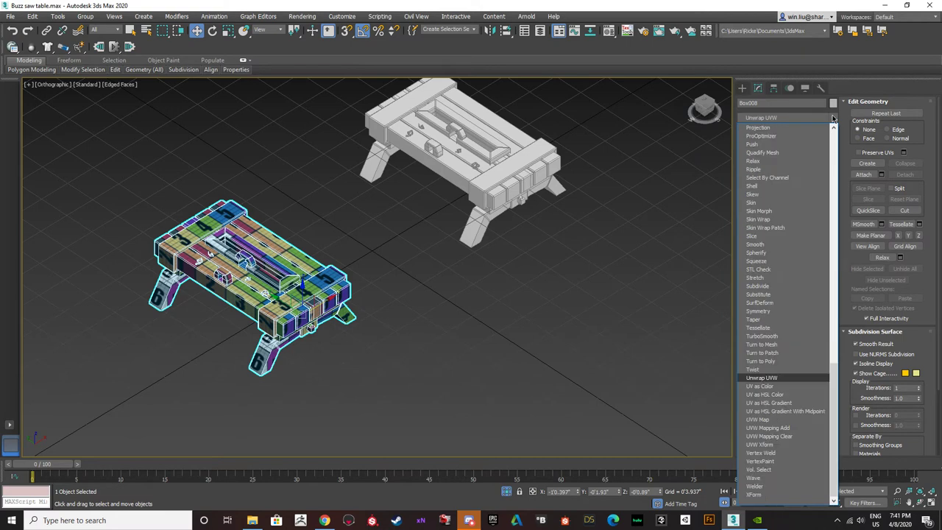
pyautogui.press('Return')
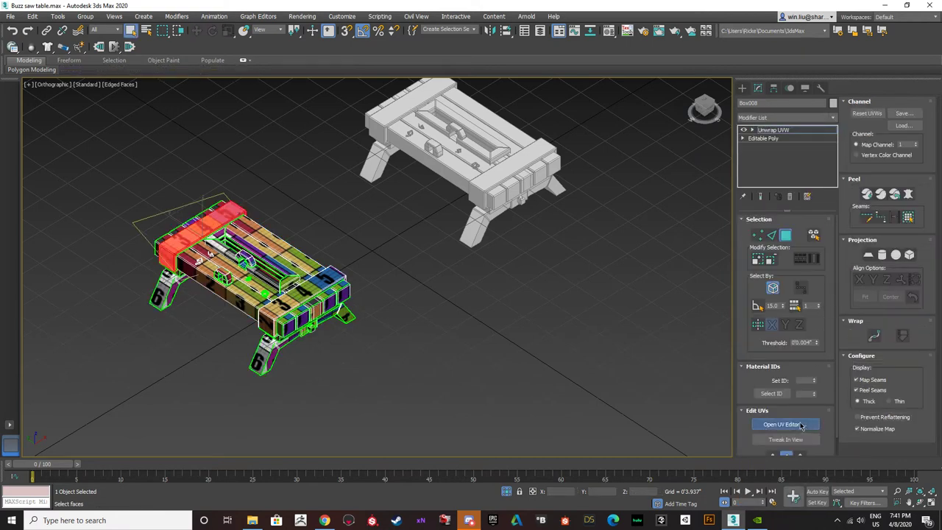
pyautogui.click(801, 426)
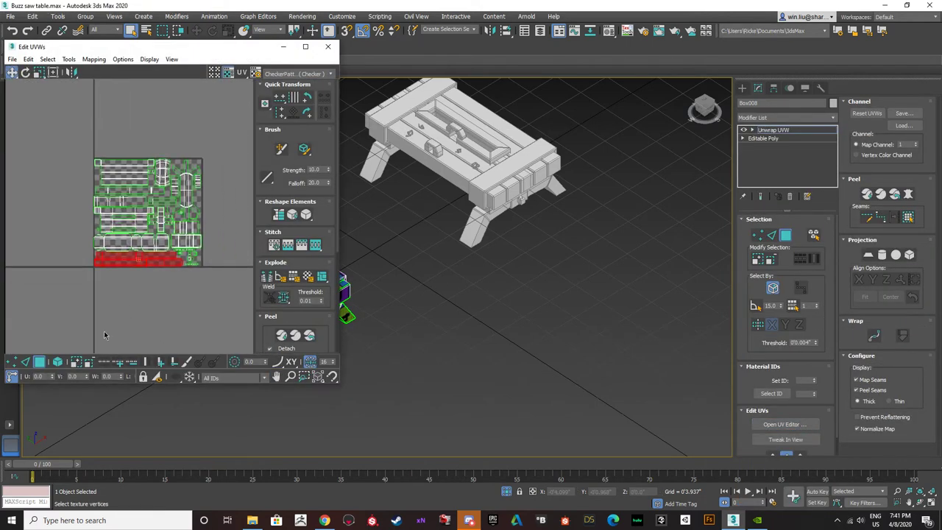
pyautogui.click(58, 364)
pyautogui.click(131, 321)
pyautogui.moveTo(228, 48); pyautogui.dragTo(636, 107)
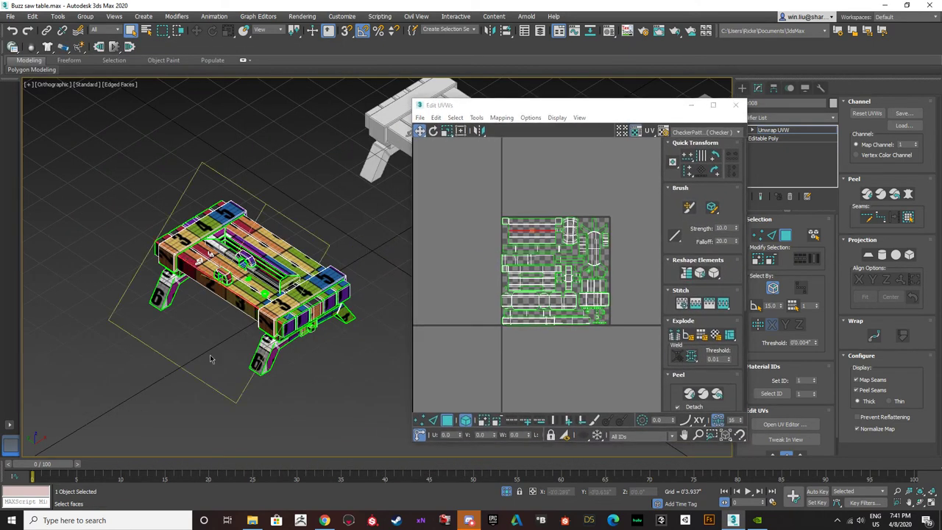
pyautogui.moveTo(462, 105); pyautogui.dragTo(430, 108)
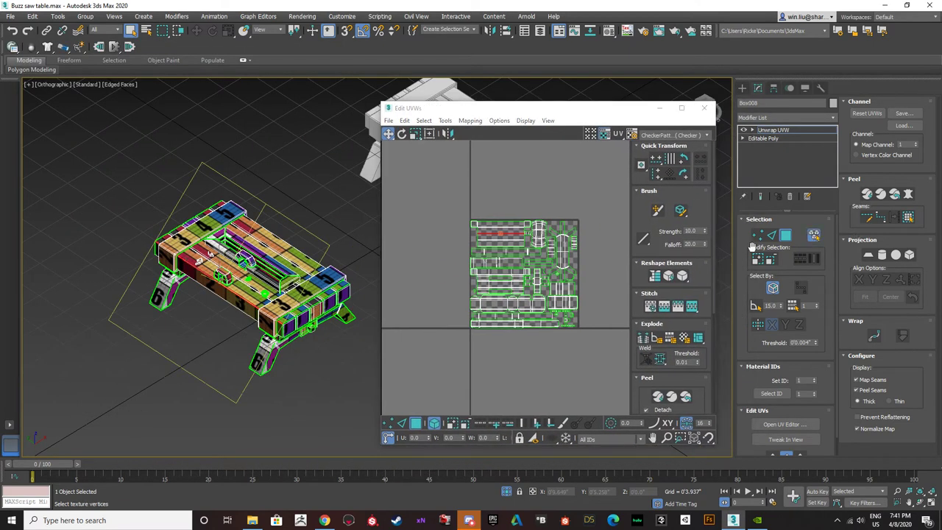
# - Select different top planks on the model to check which UV islands each one uses
pyautogui.click(252, 297)
pyautogui.click(254, 285)
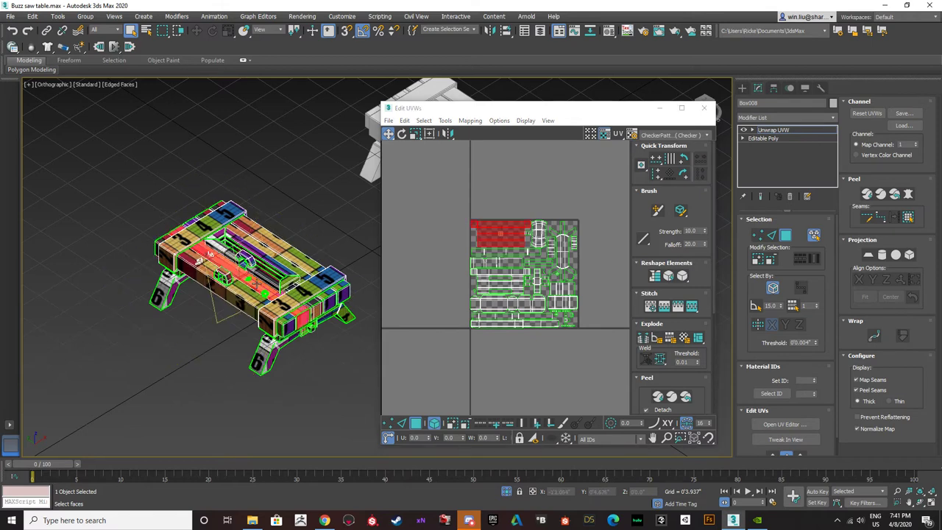
pyautogui.scroll(4, 283, 290)
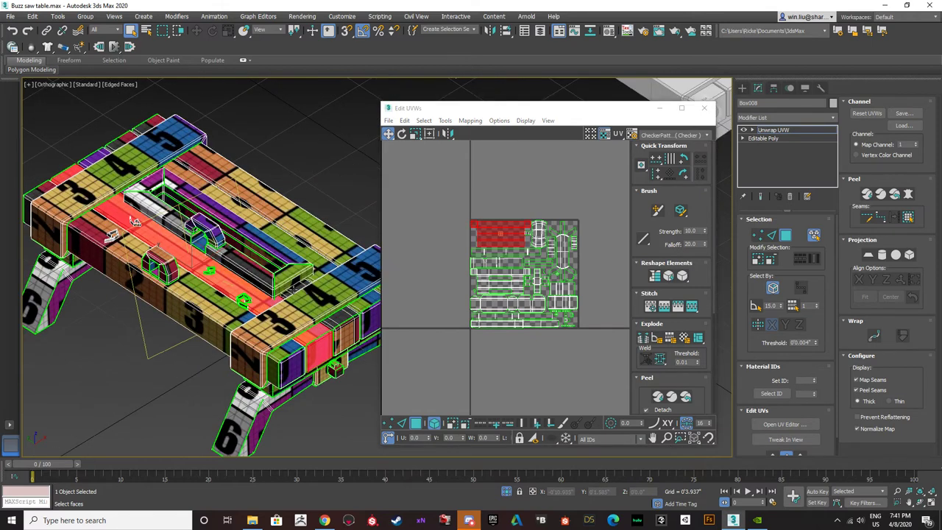
pyautogui.click(316, 270)
pyautogui.click(327, 247)
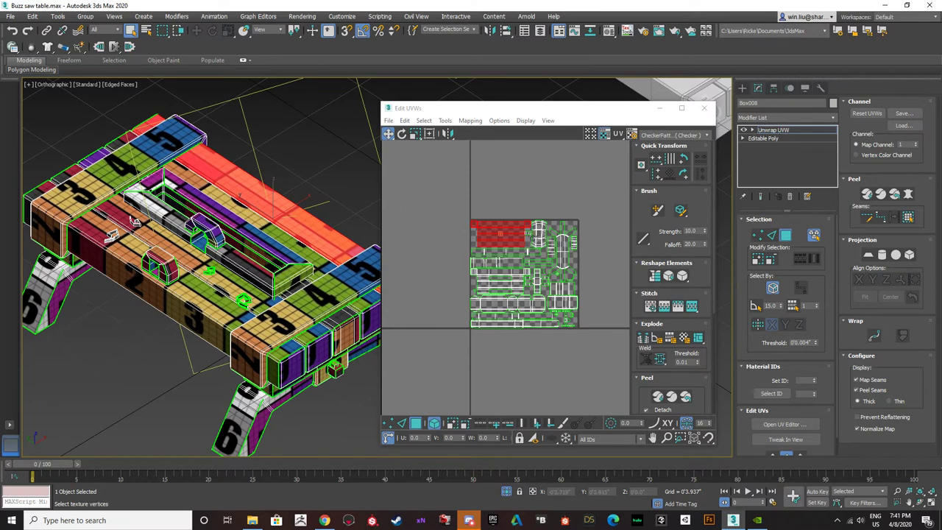
# - Try pulling the stacked plank UV islands apart above the UV tile, and undo the moves
pyautogui.moveTo(507, 236); pyautogui.dragTo(466, 176)
pyautogui.moveTo(503, 231); pyautogui.dragTo(546, 151)
pyautogui.hotkey('ctrl', 'z')
pyautogui.hotkey('ctrl', 'z')
pyautogui.hotkey('ctrl', 'z')
pyautogui.hotkey('ctrl', 'z')
pyautogui.hotkey('ctrl', 'z')
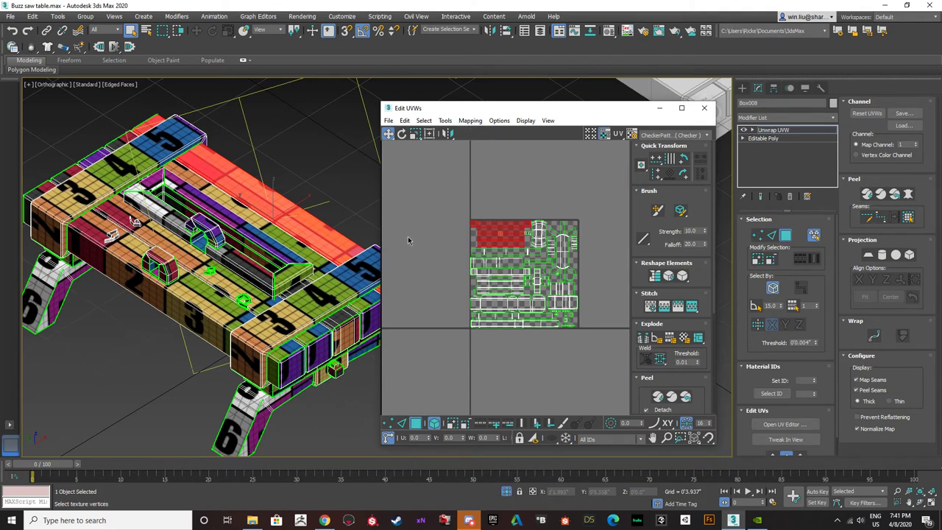
# - Move the near outer plank's UV island above the tile as a test, undo the move and clear the selection
pyautogui.scroll(3, 506, 238)
pyautogui.scroll(-1, 486, 230)
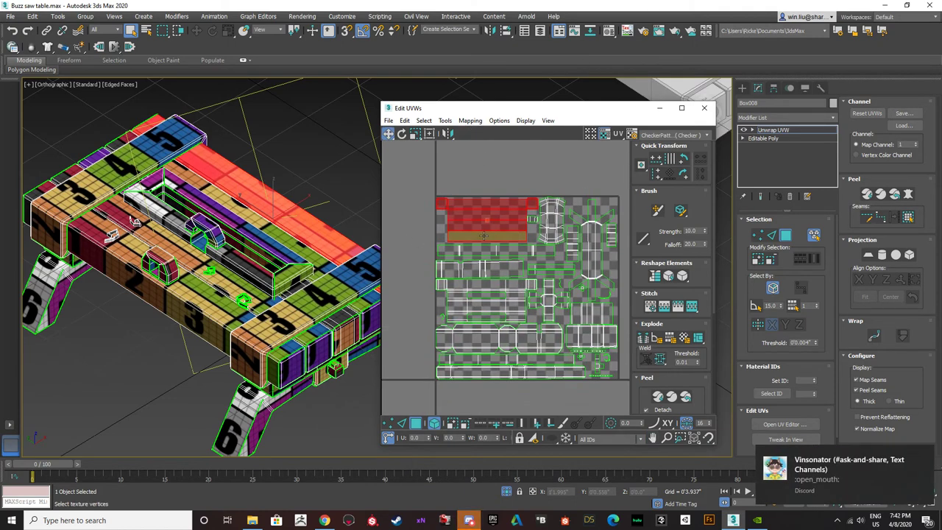
pyautogui.click(486, 190)
pyautogui.click(488, 220)
pyautogui.moveTo(487, 219); pyautogui.dragTo(500, 147)
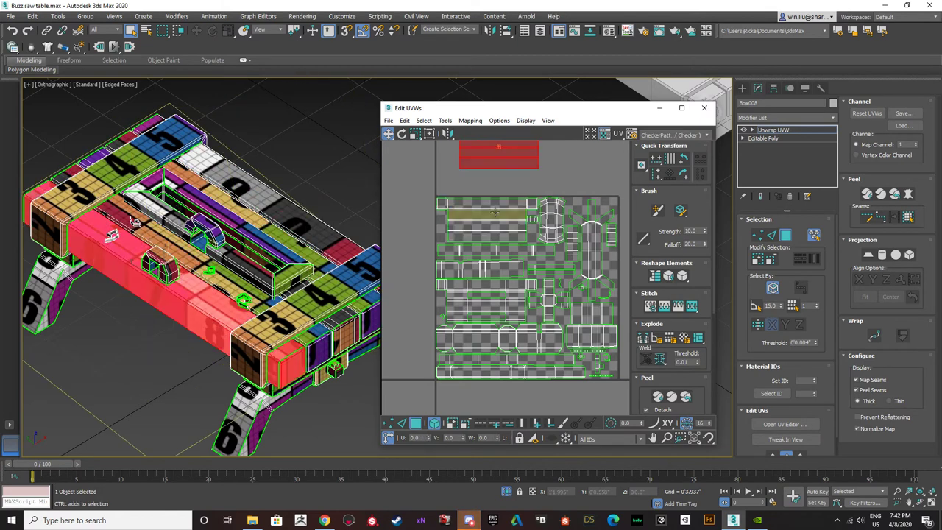
pyautogui.hotkey('ctrl', 'z')
pyautogui.moveTo(495, 211); pyautogui.dragTo(464, 286, button='middle')
pyautogui.hotkey('ctrl', 'z')
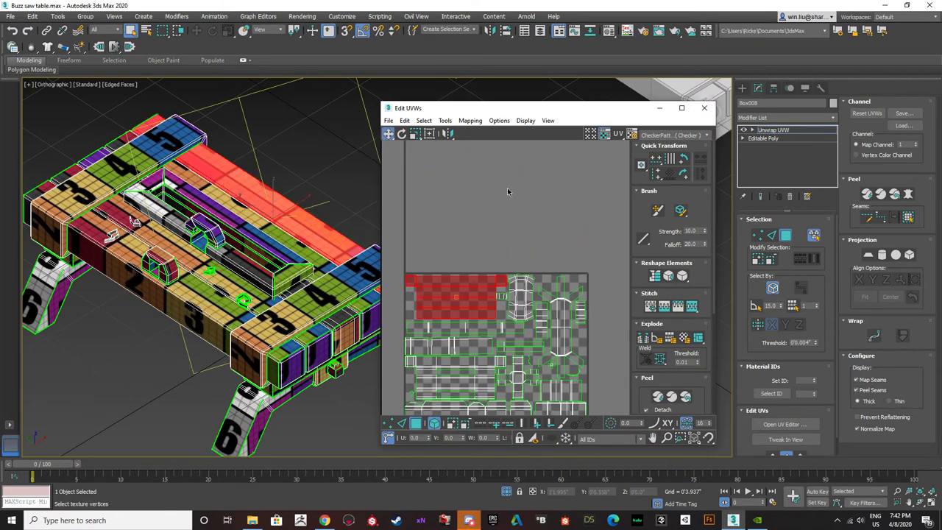
pyautogui.click(507, 191)
pyautogui.moveTo(221, 243); pyautogui.dragTo(223, 243, button='middle')
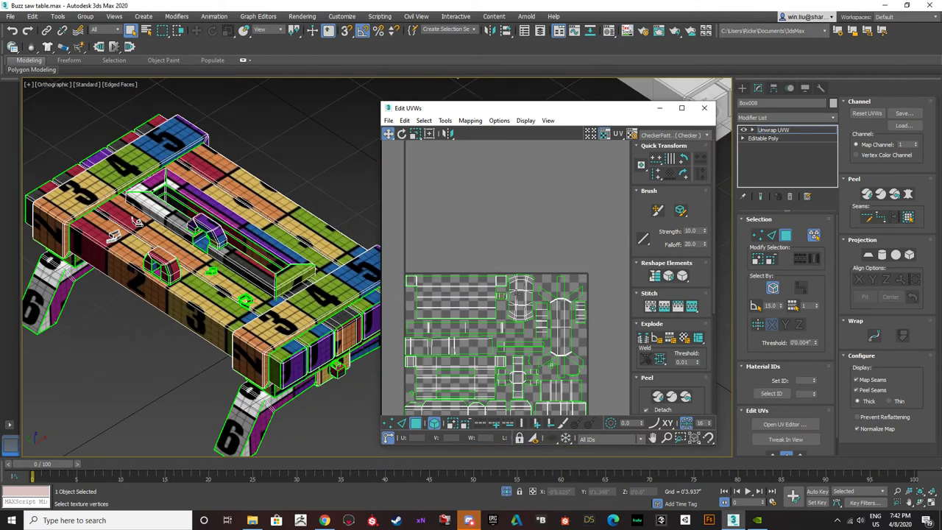
# - Close the UV editor, bring the saw blade and crank back into view, and leave the table's Unwrap UVW face level
pyautogui.scroll(-4, 464, 227)
pyautogui.click(707, 108)
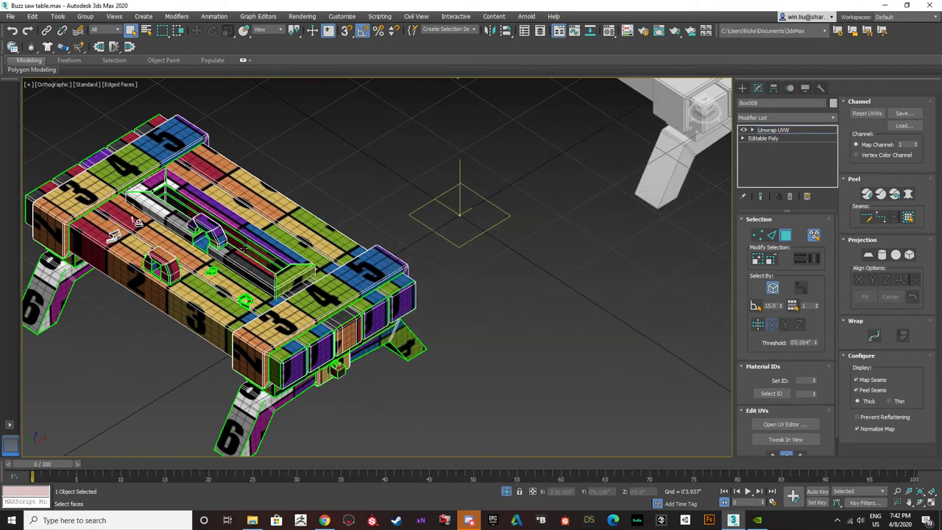
pyautogui.rightClick(243, 215)
pyautogui.click(284, 205)
pyautogui.scroll(-2, 315, 221)
pyautogui.keyDown('alt'); pyautogui.moveTo(315, 221); pyautogui.dragTo(357, 177, button='middle'); pyautogui.keyUp('alt')
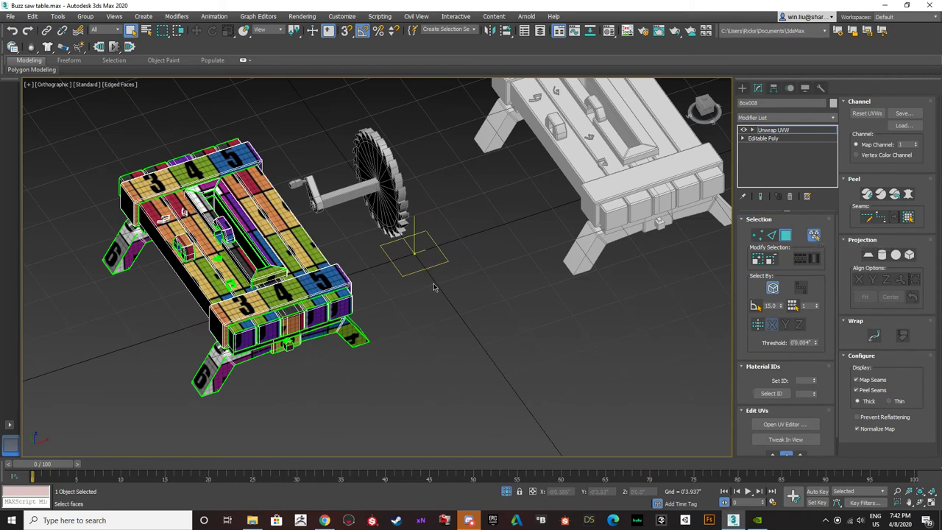
pyautogui.click(803, 131)
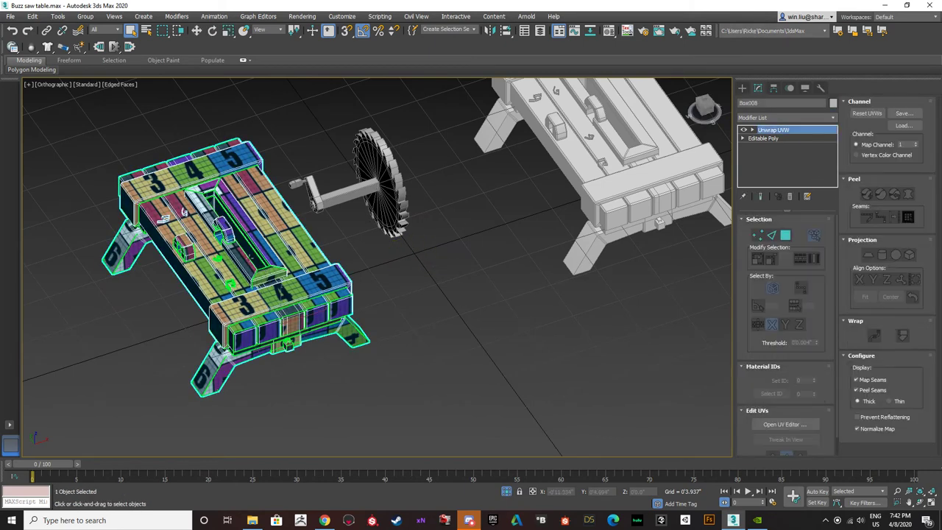
# - Move the rebuilt table along X until its central slot is centred on the saw blade in the Top view
pyautogui.moveTo(302, 317); pyautogui.dragTo(450, 281)
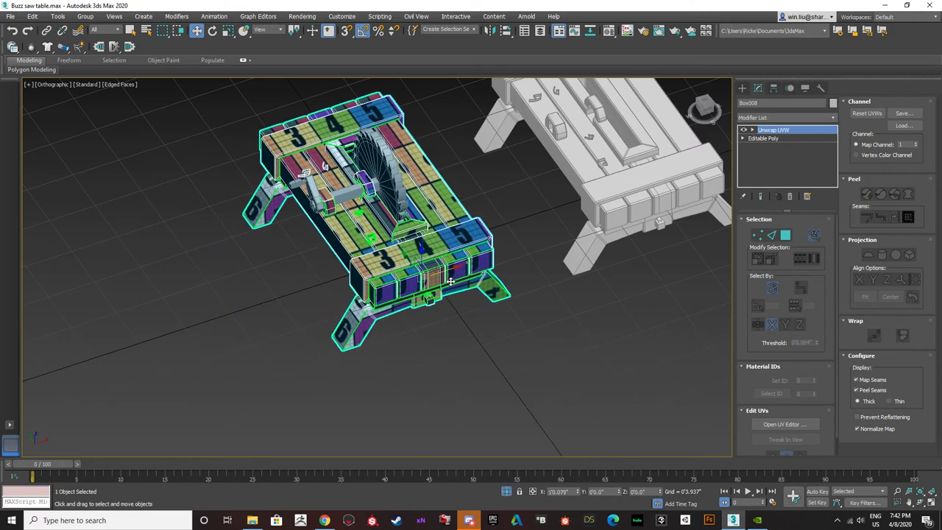
pyautogui.press('t')
pyautogui.scroll(5, 377, 282)
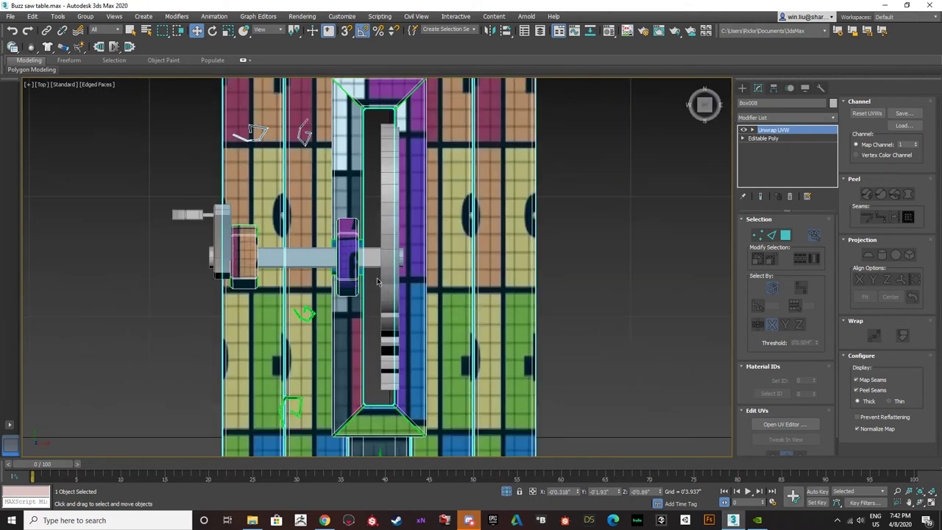
pyautogui.scroll(-5, 333, 340)
pyautogui.scroll(3, 342, 299)
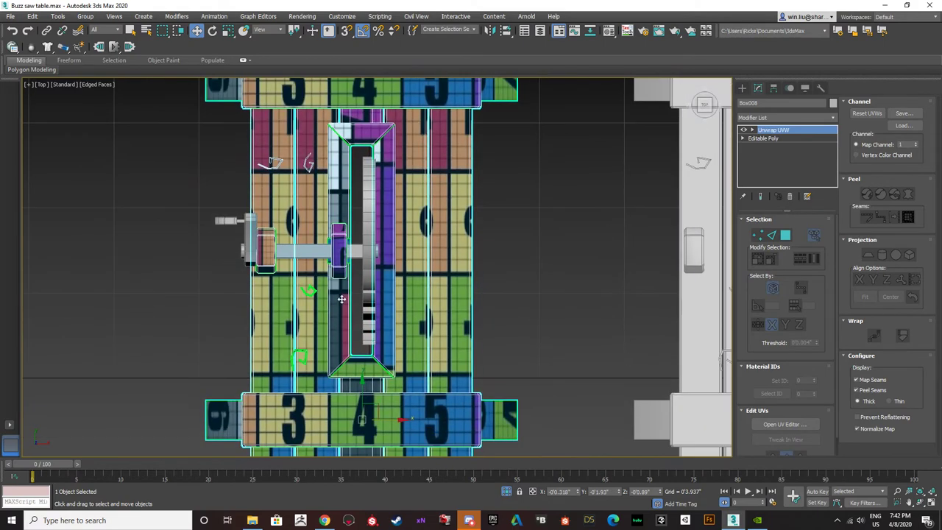
pyautogui.moveTo(387, 421); pyautogui.dragTo(395, 419)
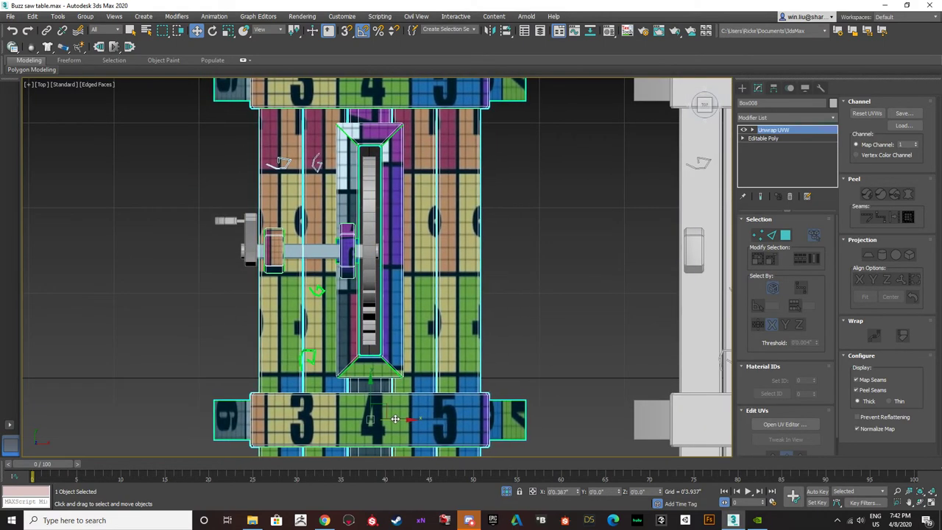
# - Select the saw blade together with its shaft and crank parts on the table
pyautogui.keyDown('alt'); pyautogui.moveTo(390, 419); pyautogui.dragTo(340, 209, button='middle'); pyautogui.keyUp('alt')
pyautogui.click(343, 221)
pyautogui.keyDown('alt'); pyautogui.moveTo(353, 289); pyautogui.dragTo(304, 293, button='middle'); pyautogui.keyUp('alt')
pyautogui.keyDown('ctrl'); pyautogui.click(294, 300); pyautogui.keyUp('ctrl')
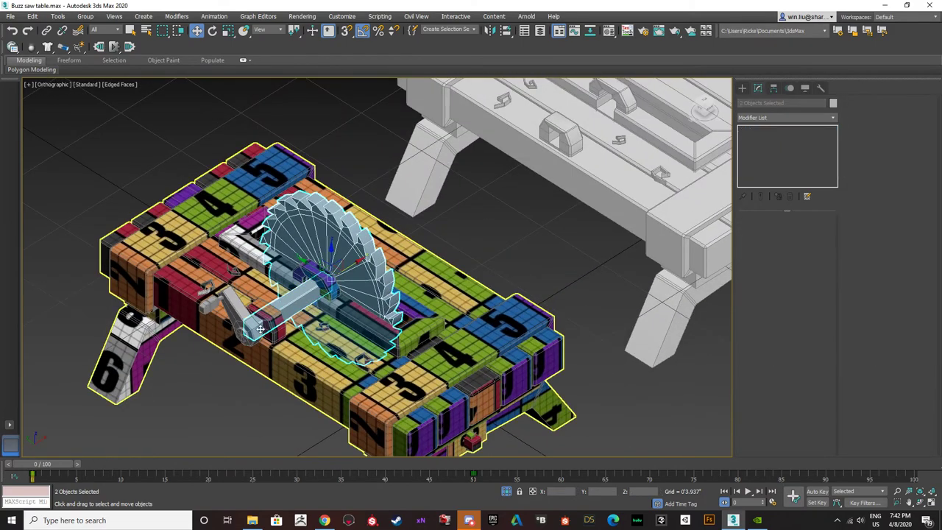
pyautogui.keyDown('ctrl'); pyautogui.click(234, 314); pyautogui.keyUp('ctrl')
pyautogui.keyDown('alt'); pyautogui.moveTo(209, 304); pyautogui.dragTo(218, 270, button='middle'); pyautogui.keyUp('alt')
pyautogui.click(302, 193)
pyautogui.keyDown('alt'); pyautogui.moveTo(305, 196); pyautogui.dragTo(296, 235, button='middle'); pyautogui.keyUp('alt')
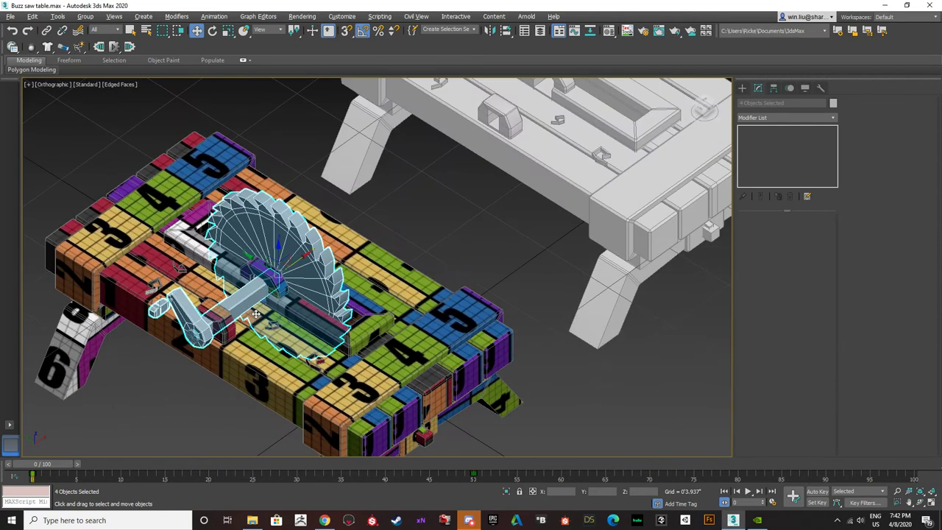
# - Isolate the selected saw parts, inspect the crank's open end, and end the isolation
pyautogui.rightClick(296, 235)
pyautogui.click(304, 208)
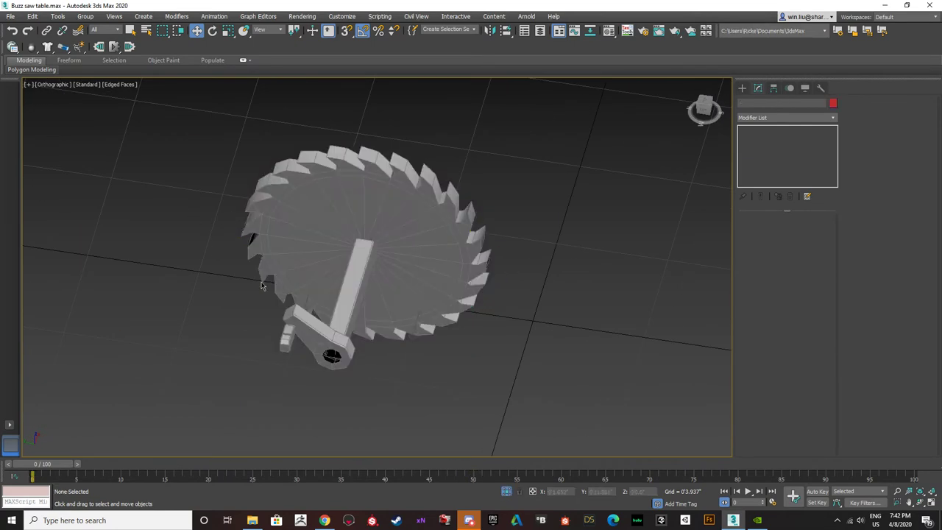
pyautogui.click(361, 237)
pyautogui.scroll(3, 352, 285)
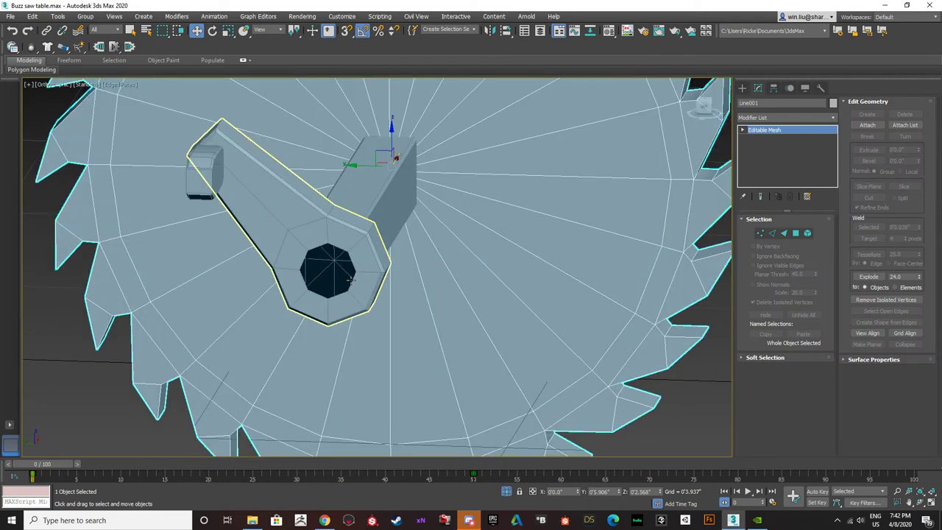
pyautogui.keyDown('alt'); pyautogui.moveTo(352, 284); pyautogui.dragTo(312, 314, button='middle'); pyautogui.keyUp('alt')
pyautogui.rightClick(312, 314)
pyautogui.click(356, 269)
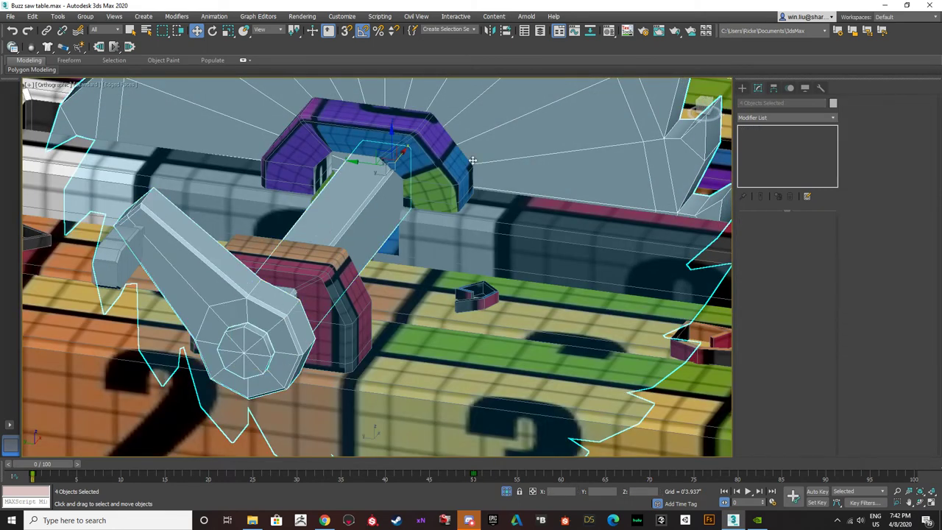
# - Add the crank's handle grip to the saw parts selection and isolate the whole blade and crank assembly
pyautogui.scroll(-3, 384, 210)
pyautogui.moveTo(385, 211); pyautogui.dragTo(360, 292, button='middle')
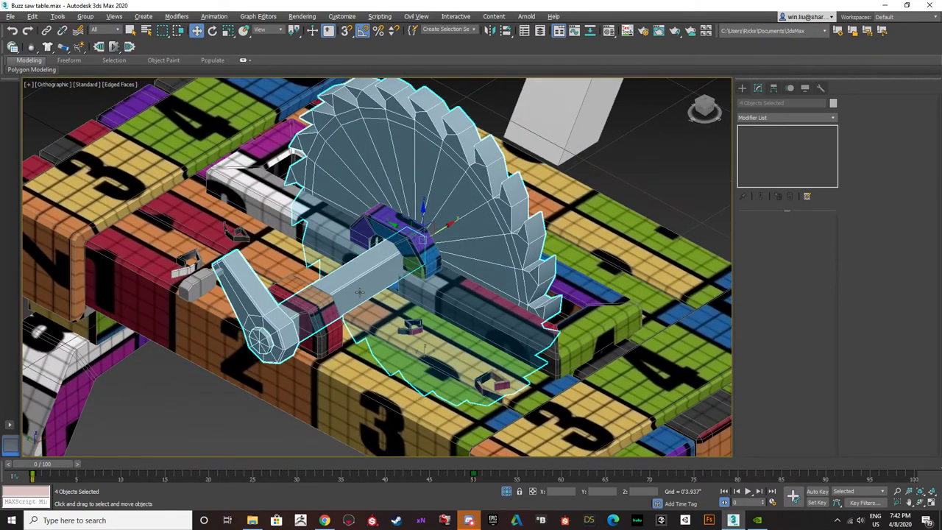
pyautogui.keyDown('ctrl'); pyautogui.click(195, 285); pyautogui.keyUp('ctrl')
pyautogui.rightClick(278, 304)
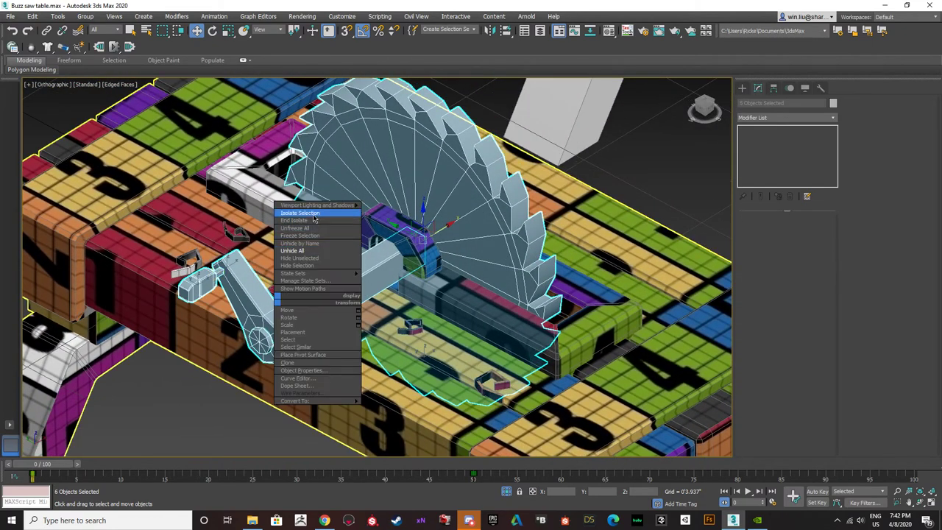
pyautogui.click(314, 216)
pyautogui.keyDown('alt'); pyautogui.moveTo(315, 221); pyautogui.dragTo(361, 326, button='middle'); pyautogui.keyUp('alt')
pyautogui.click(361, 326)
# - Convert the saw blade to an Editable Poly and apply an Unwrap UVW modifier to it
pyautogui.click(444, 260)
pyautogui.keyDown('alt'); pyautogui.moveTo(444, 260); pyautogui.dragTo(500, 198, button='middle'); pyautogui.keyUp('alt')
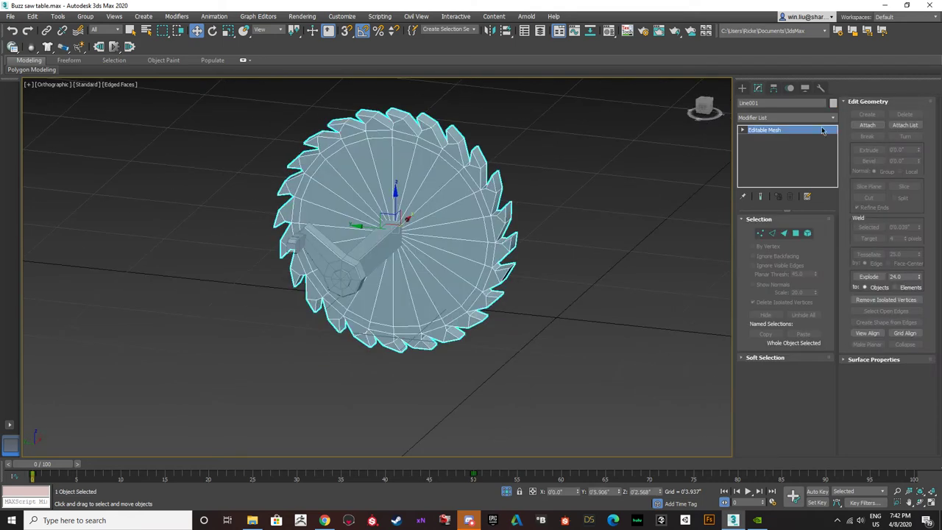
pyautogui.rightClick(830, 127)
pyautogui.click(817, 217)
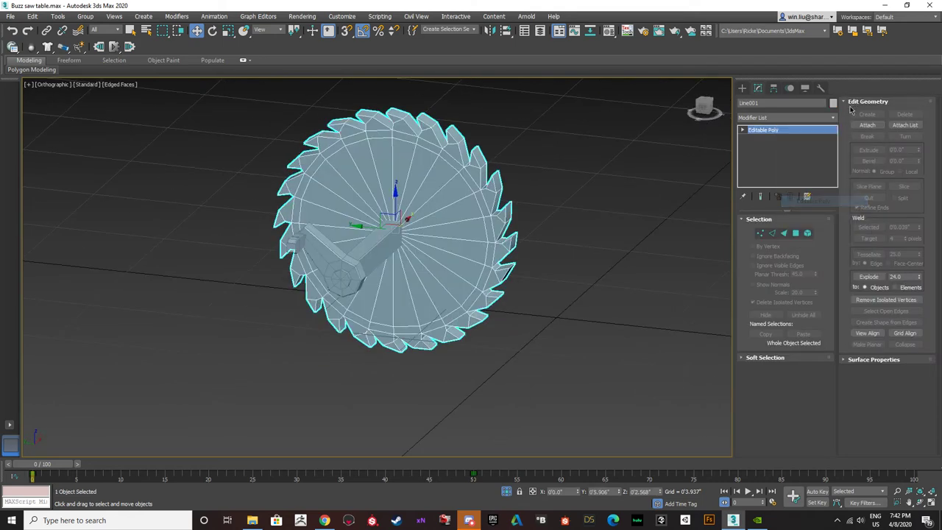
pyautogui.click(834, 119)
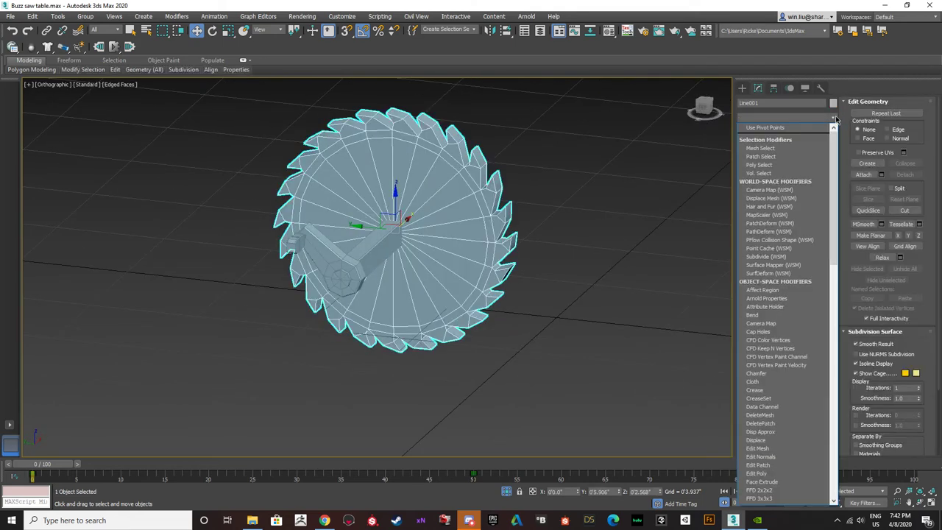
pyautogui.write('u')
pyautogui.press('Return')
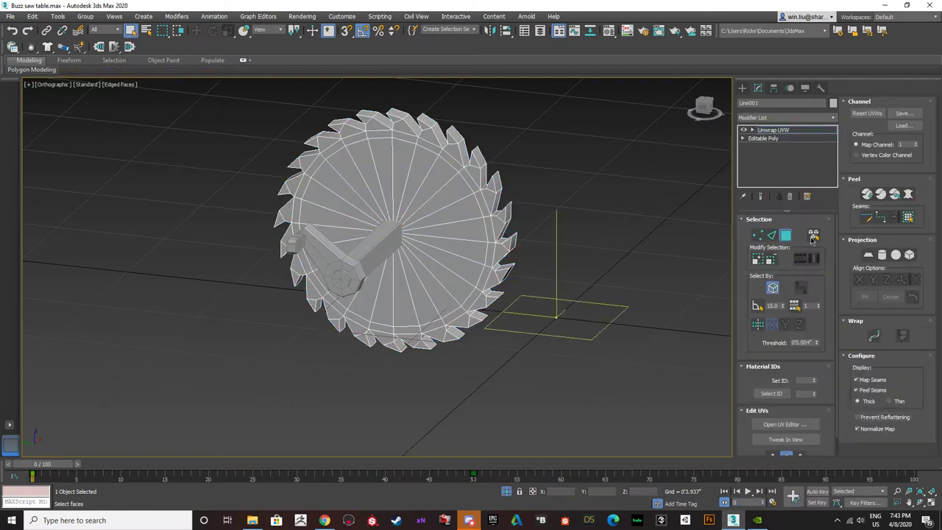
pyautogui.scroll(4, 467, 175)
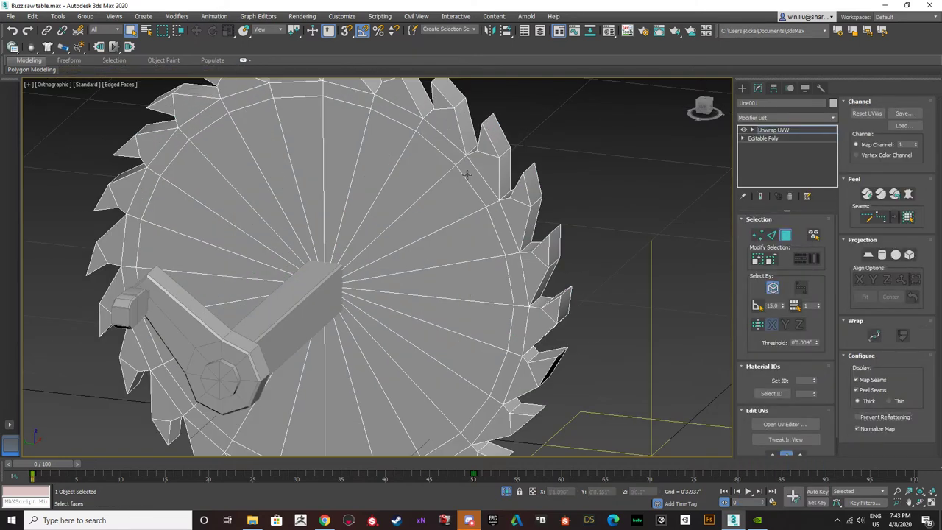
pyautogui.click(773, 236)
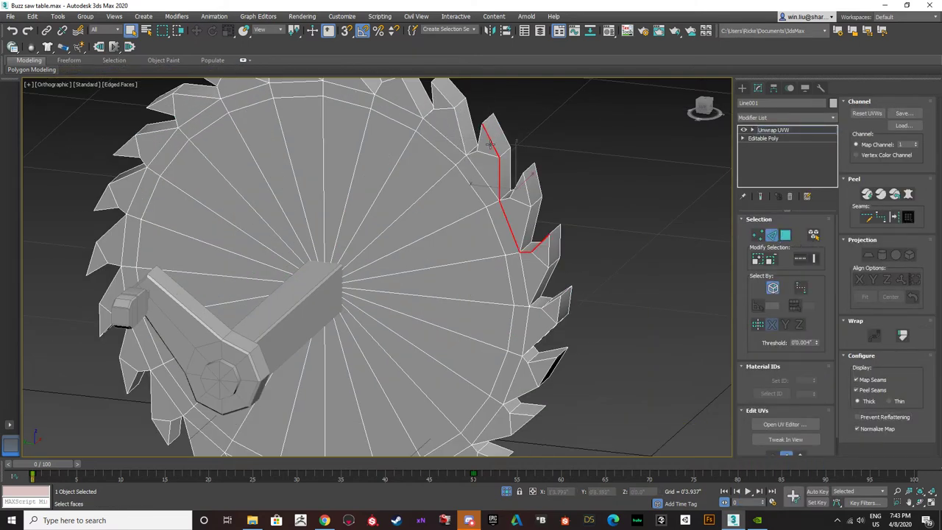
pyautogui.click(787, 236)
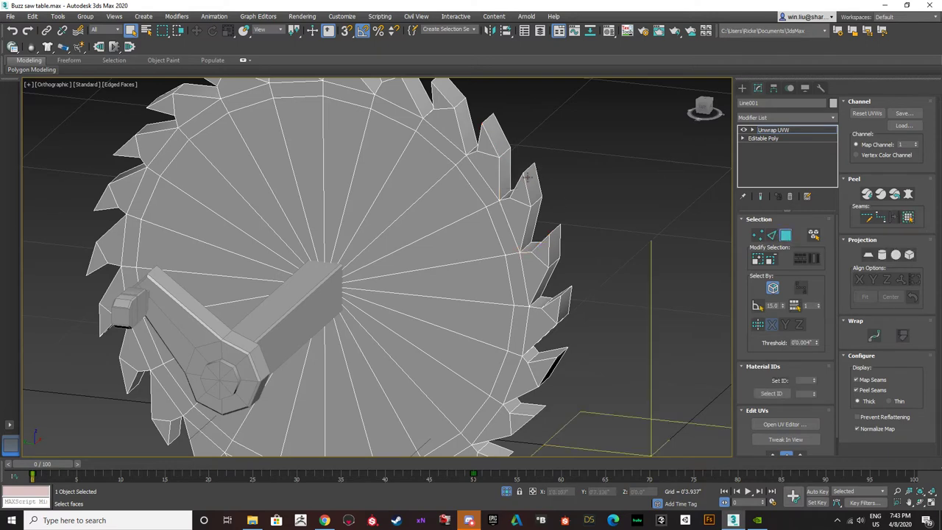
# - At face level, select the crank-side flat faces of the blade's upper teeth, the rim beneath them and adjoining wedges
pyautogui.keyDown('alt'); pyautogui.moveTo(527, 177); pyautogui.dragTo(541, 235, button='middle'); pyautogui.keyUp('alt')
pyautogui.click(502, 132)
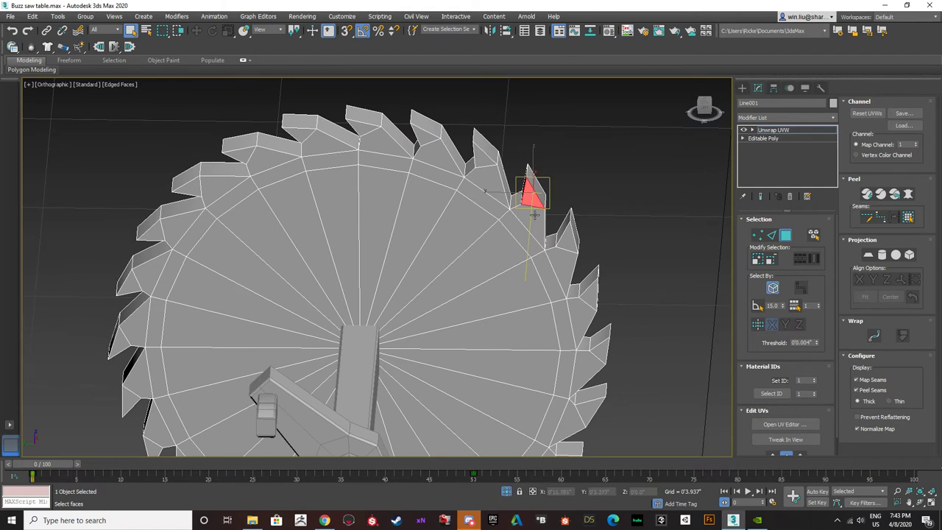
pyautogui.keyDown('ctrl'); pyautogui.click(485, 230); pyautogui.keyUp('ctrl')
pyautogui.keyDown('ctrl'); pyautogui.click(488, 184); pyautogui.keyUp('ctrl')
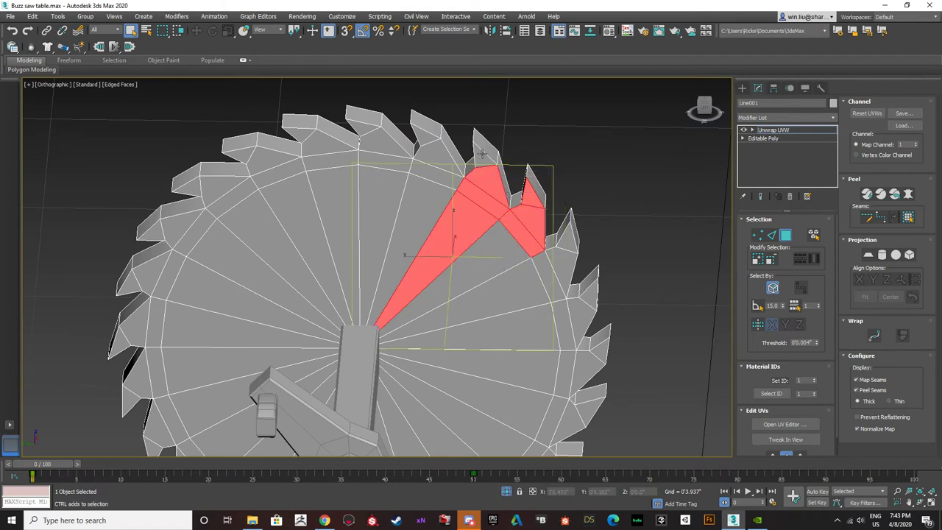
pyautogui.keyDown('ctrl'); pyautogui.click(470, 172); pyautogui.keyUp('ctrl')
pyautogui.keyDown('ctrl'); pyautogui.click(425, 151); pyautogui.keyUp('ctrl')
pyautogui.keyDown('ctrl'); pyautogui.click(425, 137); pyautogui.keyUp('ctrl')
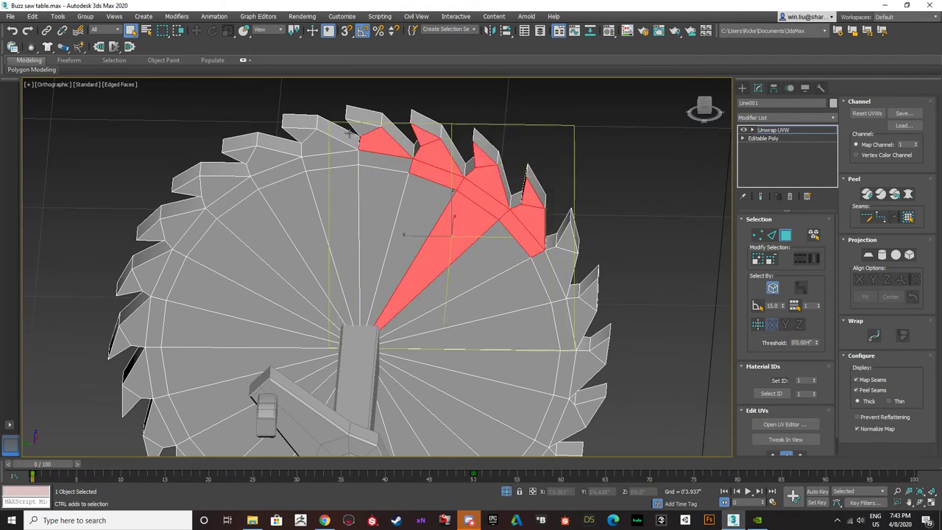
pyautogui.keyDown('ctrl'); pyautogui.click(378, 164); pyautogui.keyUp('ctrl')
pyautogui.keyDown('ctrl'); pyautogui.click(337, 156); pyautogui.keyUp('ctrl')
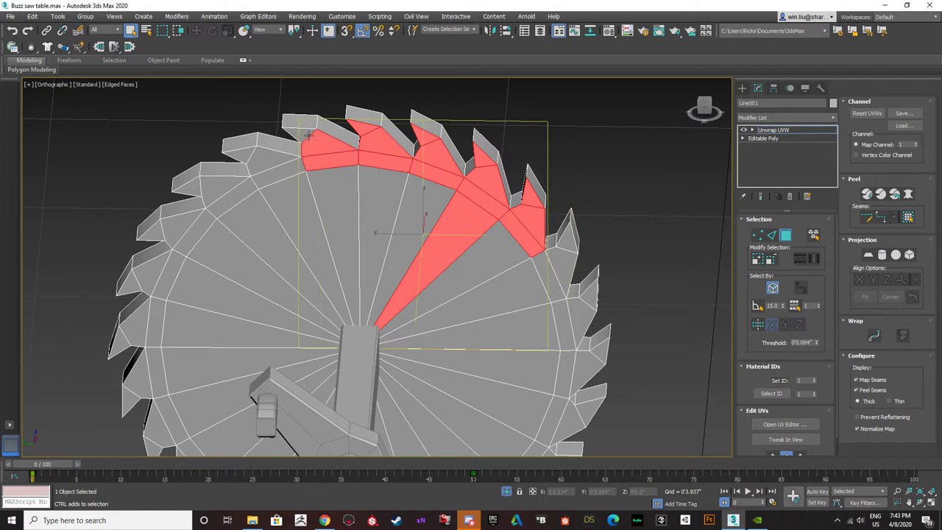
pyautogui.keyDown('ctrl'); pyautogui.click(342, 185); pyautogui.keyUp('ctrl')
pyautogui.keyDown('ctrl'); pyautogui.click(296, 202); pyautogui.keyUp('ctrl')
pyautogui.keyDown('ctrl'); pyautogui.click(245, 154); pyautogui.keyUp('ctrl')
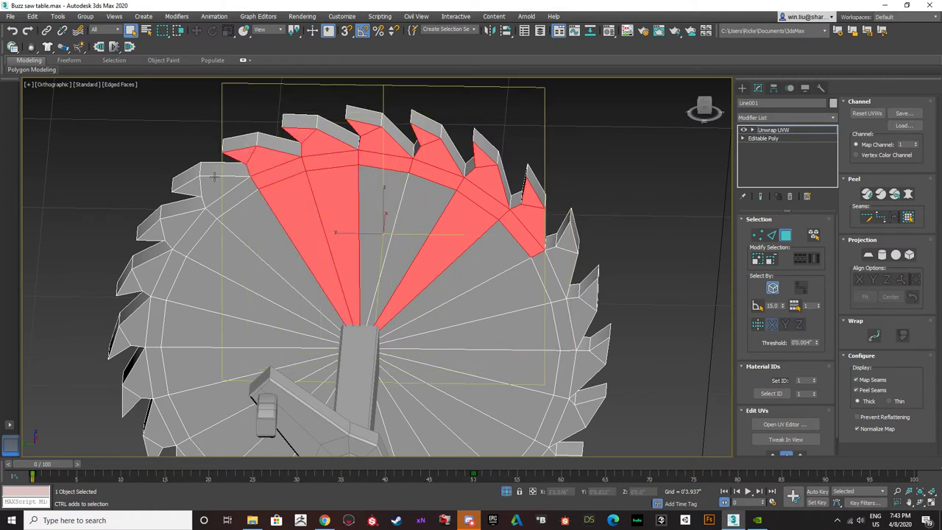
# - Extend the face selection counterclockwise down the blade's left side, adding its teeth, rim faces and inner wedges
pyautogui.keyDown('ctrl'); pyautogui.click(189, 185); pyautogui.keyUp('ctrl')
pyautogui.keyDown('ctrl'); pyautogui.click(217, 185); pyautogui.keyUp('ctrl')
pyautogui.keyDown('ctrl'); pyautogui.click(222, 204); pyautogui.keyUp('ctrl')
pyautogui.keyDown('ctrl'); pyautogui.click(256, 234); pyautogui.keyUp('ctrl')
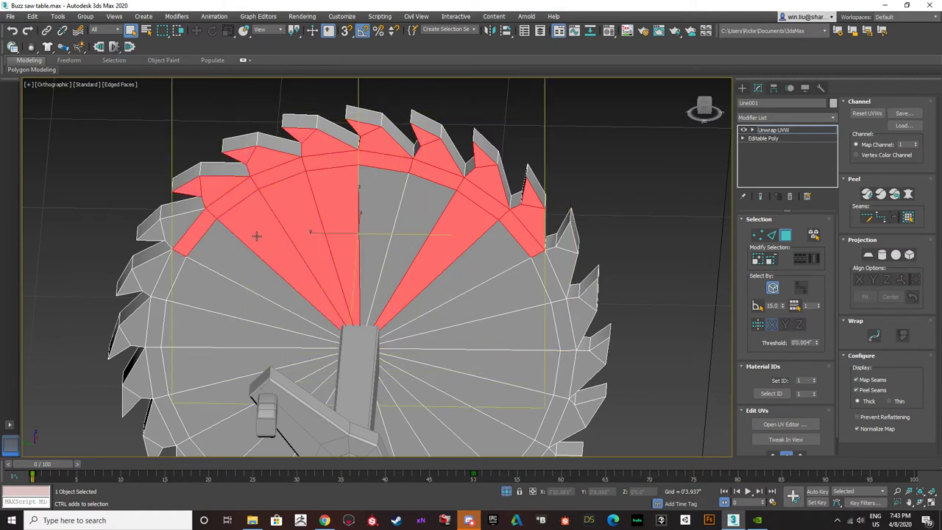
pyautogui.keyDown('ctrl'); pyautogui.click(238, 254); pyautogui.keyUp('ctrl')
pyautogui.keyDown('ctrl'); pyautogui.click(168, 228); pyautogui.keyUp('ctrl')
pyautogui.keyDown('ctrl'); pyautogui.click(148, 275); pyautogui.keyUp('ctrl')
pyautogui.keyDown('ctrl'); pyautogui.click(126, 288); pyautogui.keyUp('ctrl')
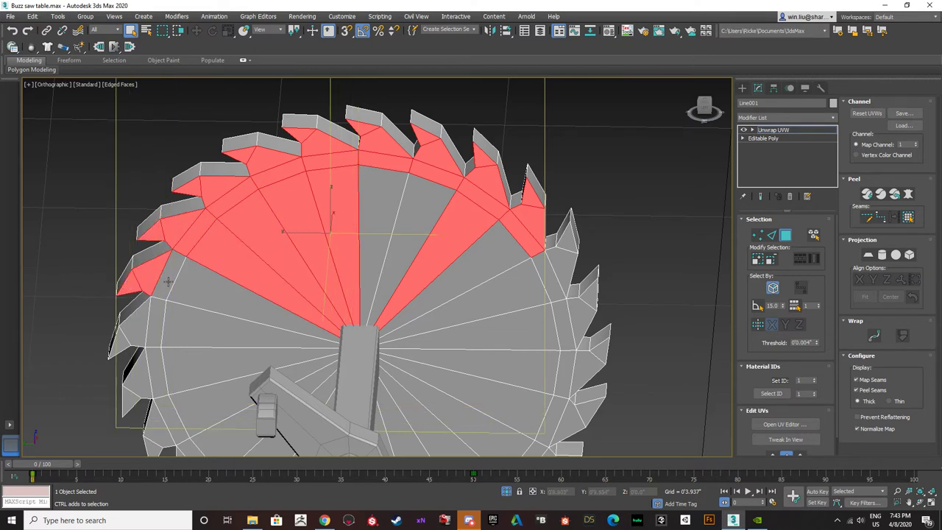
pyautogui.keyDown('ctrl'); pyautogui.click(173, 274); pyautogui.keyUp('ctrl')
pyautogui.keyDown('ctrl'); pyautogui.click(201, 300); pyautogui.keyUp('ctrl')
pyautogui.keyDown('ctrl'); pyautogui.click(153, 342); pyautogui.keyUp('ctrl')
pyautogui.keyDown('ctrl'); pyautogui.click(129, 338); pyautogui.keyUp('ctrl')
pyautogui.keyDown('ctrl'); pyautogui.click(120, 345); pyautogui.keyUp('ctrl')
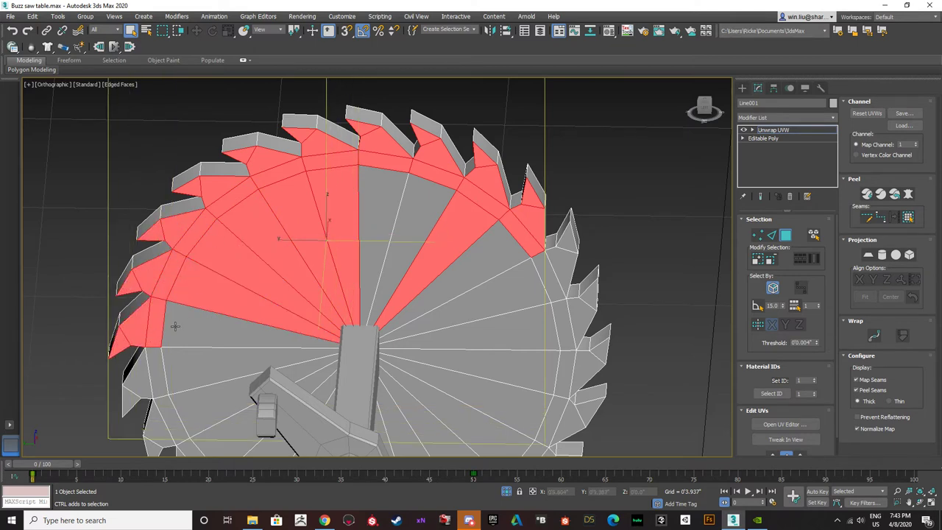
pyautogui.keyDown('ctrl'); pyautogui.click(177, 326); pyautogui.keyUp('ctrl')
pyautogui.keyDown('ctrl'); pyautogui.click(159, 370); pyautogui.keyUp('ctrl')
# - Add the skipped wedges near the blade's top and the tooth, rim and wedge faces on its upper right
pyautogui.keyDown('ctrl'); pyautogui.click(380, 255); pyautogui.keyUp('ctrl')
pyautogui.keyDown('ctrl'); pyautogui.click(398, 253); pyautogui.keyUp('ctrl')
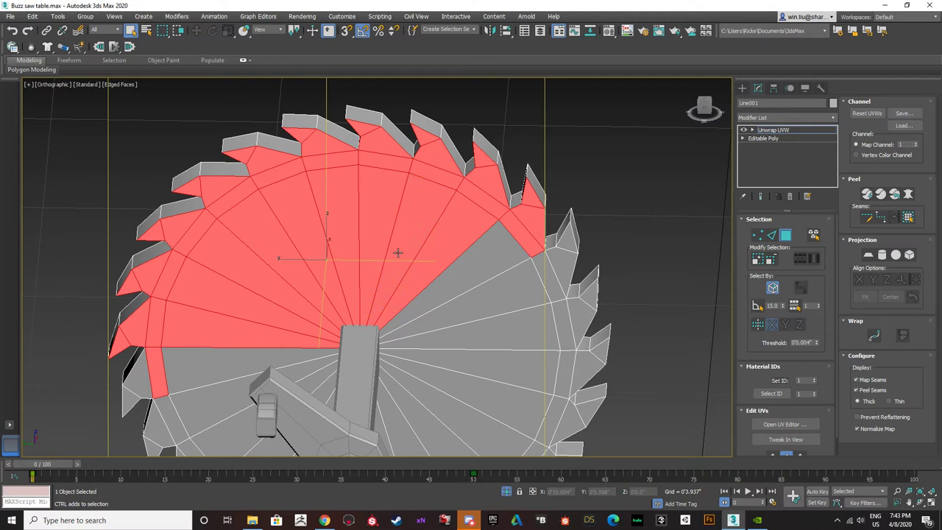
pyautogui.keyDown('ctrl'); pyautogui.click(516, 257); pyautogui.keyUp('ctrl')
pyautogui.keyDown('ctrl'); pyautogui.click(543, 268); pyautogui.keyUp('ctrl')
pyautogui.keyDown('ctrl'); pyautogui.click(556, 284); pyautogui.keyUp('ctrl')
pyautogui.keyDown('ctrl'); pyautogui.click(568, 241); pyautogui.keyUp('ctrl')
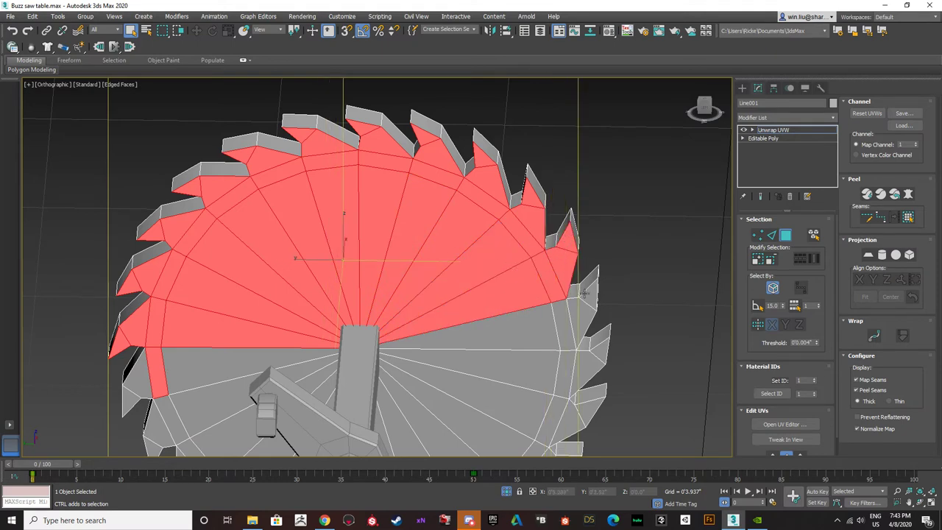
# - Add the crank-side tooth, rim and wedge faces down the blade's right side to its lower right
pyautogui.moveTo(525, 329); pyautogui.dragTo(518, 292, button='middle')
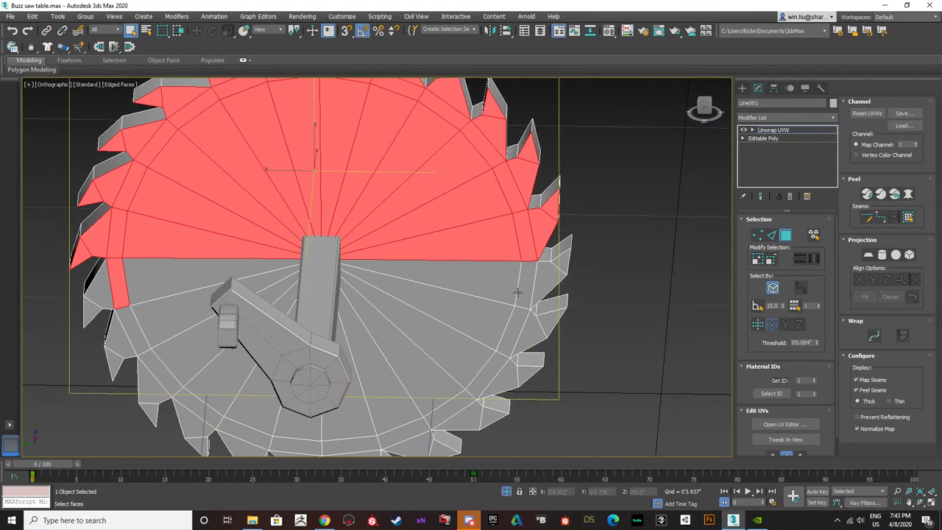
pyautogui.keyDown('ctrl'); pyautogui.click(538, 285); pyautogui.keyUp('ctrl')
pyautogui.keyDown('ctrl'); pyautogui.click(522, 286); pyautogui.keyUp('ctrl')
pyautogui.keyDown('ctrl'); pyautogui.click(503, 288); pyautogui.keyUp('ctrl')
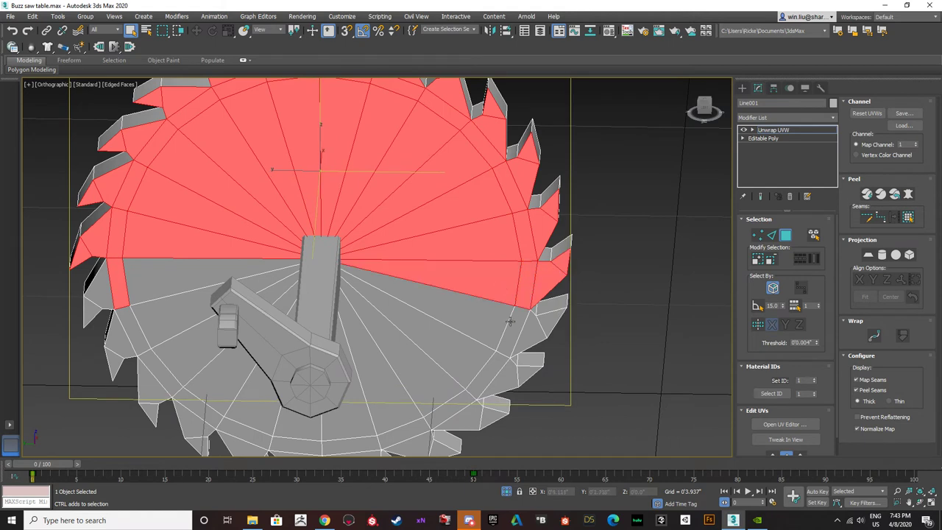
pyautogui.keyDown('ctrl'); pyautogui.click(510, 321); pyautogui.keyUp('ctrl')
pyautogui.keyDown('ctrl'); pyautogui.click(530, 329); pyautogui.keyUp('ctrl')
pyautogui.keyDown('ctrl'); pyautogui.click(538, 332); pyautogui.keyUp('ctrl')
pyautogui.keyDown('ctrl'); pyautogui.click(513, 376); pyautogui.keyUp('ctrl')
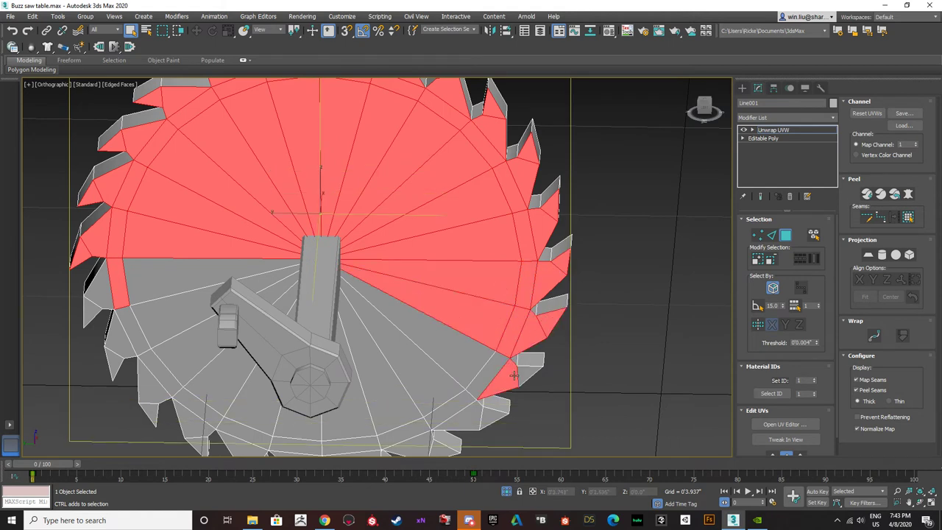
pyautogui.keyDown('ctrl'); pyautogui.click(462, 379); pyautogui.keyUp('ctrl')
pyautogui.keyDown('ctrl'); pyautogui.click(460, 403); pyautogui.keyUp('ctrl')
pyautogui.keyDown('ctrl'); pyautogui.click(451, 392); pyautogui.keyUp('ctrl')
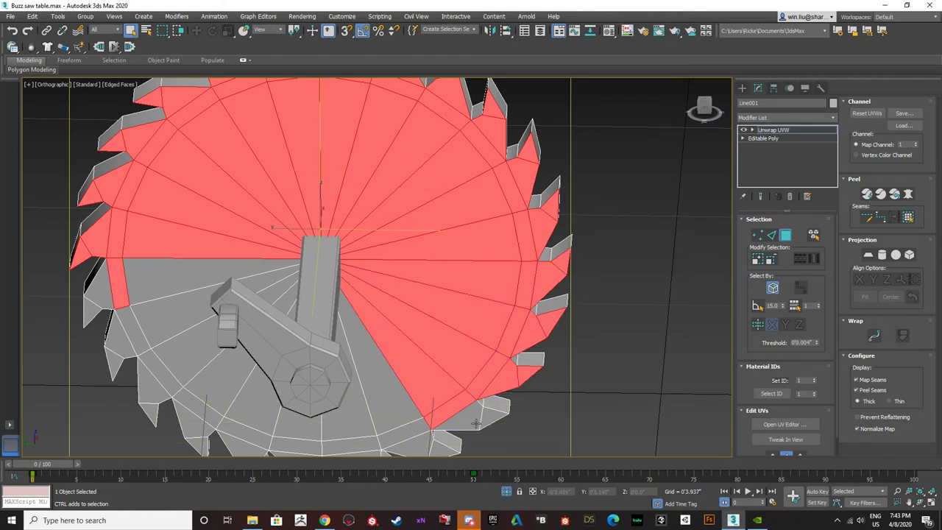
# - Extend the face selection clockwise across the blade's bottom, adding its teeth, rim faces and the wedges behind the crank
pyautogui.moveTo(486, 420); pyautogui.dragTo(515, 338, button='middle')
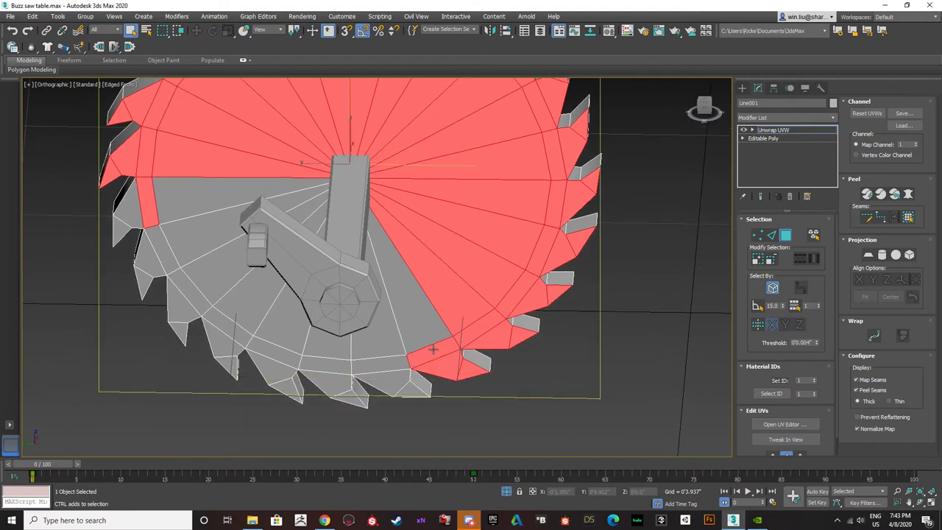
pyautogui.keyDown('ctrl'); pyautogui.click(388, 364); pyautogui.keyUp('ctrl')
pyautogui.keyDown('ctrl'); pyautogui.click(391, 376); pyautogui.keyUp('ctrl')
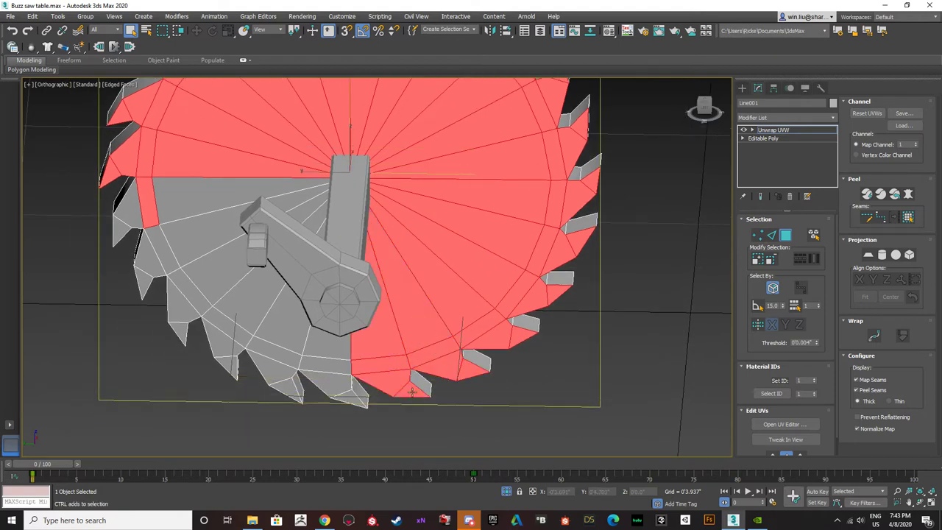
pyautogui.keyDown('ctrl'); pyautogui.click(343, 398); pyautogui.keyUp('ctrl')
pyautogui.keyDown('ctrl'); pyautogui.click(333, 361); pyautogui.keyUp('ctrl')
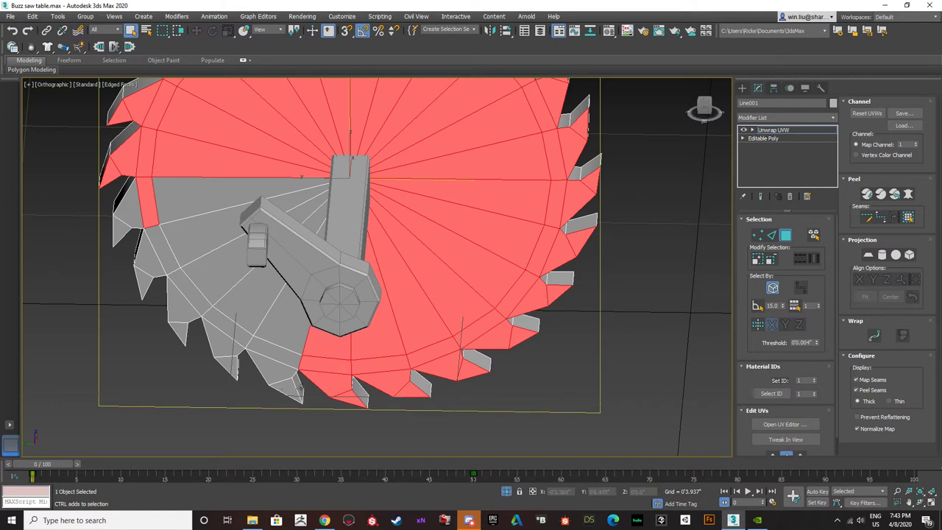
pyautogui.keyDown('ctrl'); pyautogui.click(300, 387); pyautogui.keyUp('ctrl')
pyautogui.keyDown('ctrl'); pyautogui.click(282, 344); pyautogui.keyUp('ctrl')
pyautogui.keyDown('ctrl'); pyautogui.click(254, 326); pyautogui.keyUp('ctrl')
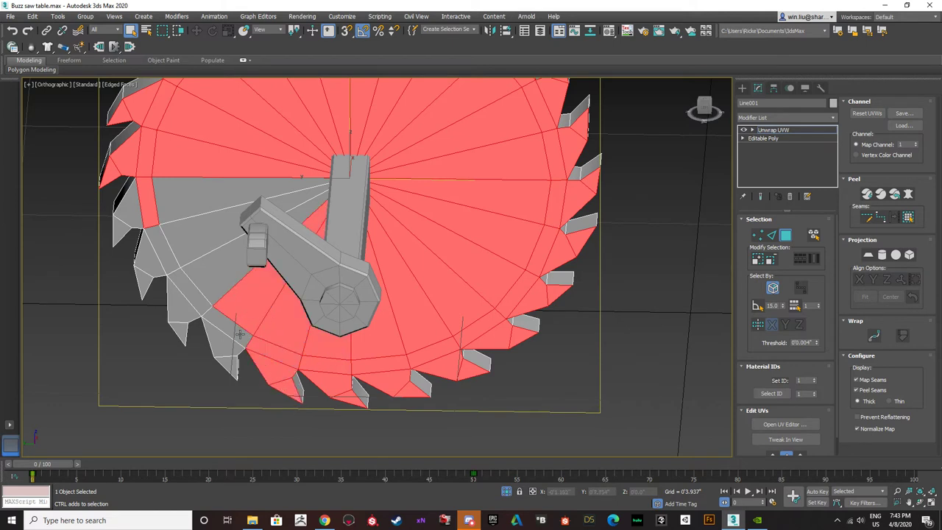
# - Add the remaining crank-side tooth, rim and wedge faces on the blade's lower left
pyautogui.keyDown('ctrl'); pyautogui.click(177, 329); pyautogui.keyUp('ctrl')
pyautogui.keyDown('ctrl'); pyautogui.click(189, 305); pyautogui.keyUp('ctrl')
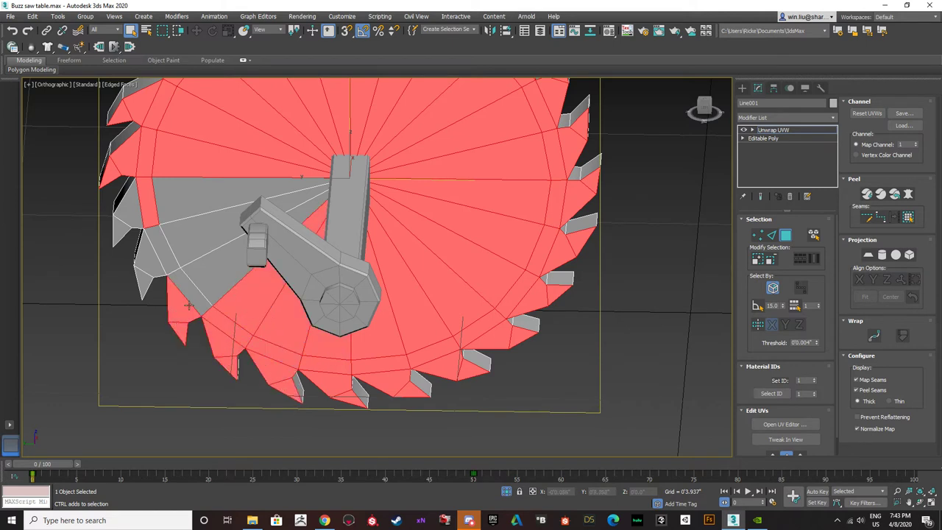
pyautogui.keyDown('ctrl'); pyautogui.click(204, 278); pyautogui.keyUp('ctrl')
pyautogui.keyDown('ctrl'); pyautogui.click(144, 271); pyautogui.keyUp('ctrl')
pyautogui.keyDown('ctrl'); pyautogui.click(171, 247); pyautogui.keyUp('ctrl')
pyautogui.keyDown('ctrl'); pyautogui.click(180, 220); pyautogui.keyUp('ctrl')
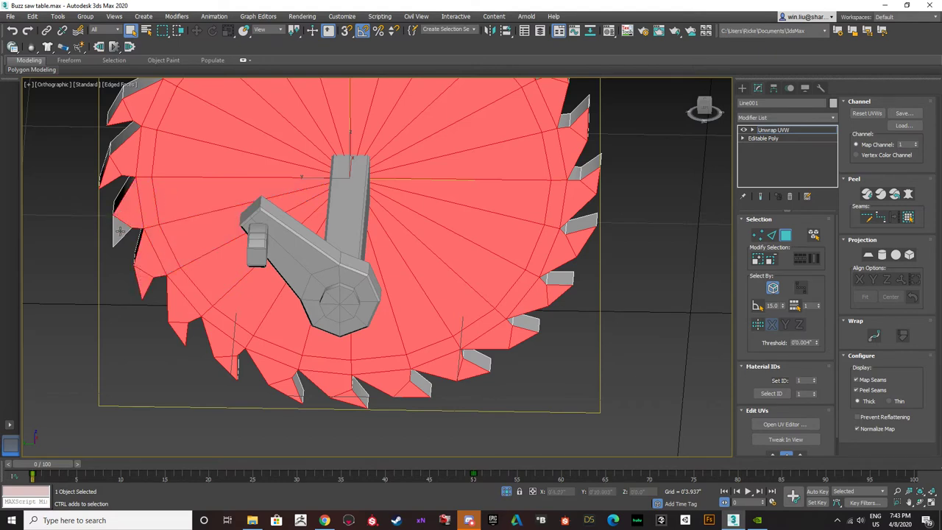
# - On the blade's opposite side, add a top tooth's flat faces, the rim face beneath and the adjoining wedge
pyautogui.scroll(-3, 309, 234)
pyautogui.keyDown('alt'); pyautogui.moveTo(379, 281); pyautogui.dragTo(555, 287, button='middle'); pyautogui.keyUp('alt')
pyautogui.moveTo(326, 117); pyautogui.dragTo(335, 135, button='middle')
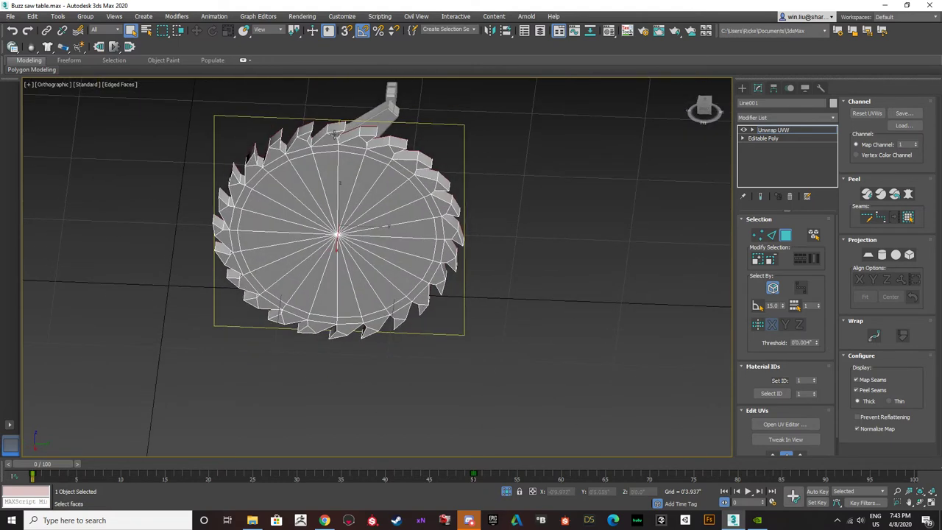
pyautogui.scroll(3, 336, 134)
pyautogui.keyDown('ctrl'); pyautogui.click(328, 144); pyautogui.keyUp('ctrl')
pyautogui.keyDown('ctrl'); pyautogui.click(318, 164); pyautogui.keyUp('ctrl')
pyautogui.keyDown('ctrl'); pyautogui.click(316, 193); pyautogui.keyUp('ctrl')
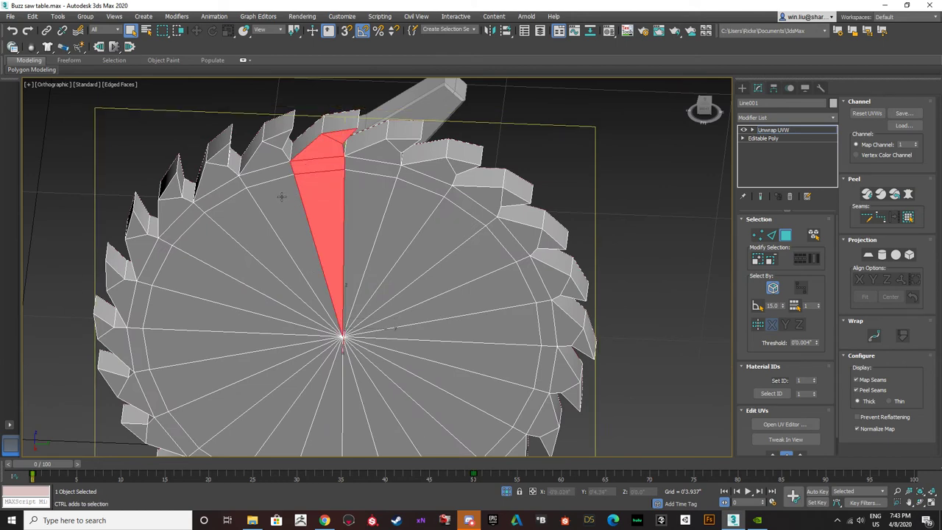
# - Add the next two teeth counterclockwise on this side, with their rim faces and the first tooth's wedge
pyautogui.keyDown('ctrl'); pyautogui.click(281, 197); pyautogui.keyUp('ctrl')
pyautogui.keyDown('ctrl'); pyautogui.click(265, 169); pyautogui.keyUp('ctrl')
pyautogui.hotkey('ctrl', 'z')
pyautogui.keyDown('ctrl'); pyautogui.click(272, 159); pyautogui.keyUp('ctrl')
pyautogui.keyDown('ctrl'); pyautogui.click(274, 144); pyautogui.keyUp('ctrl')
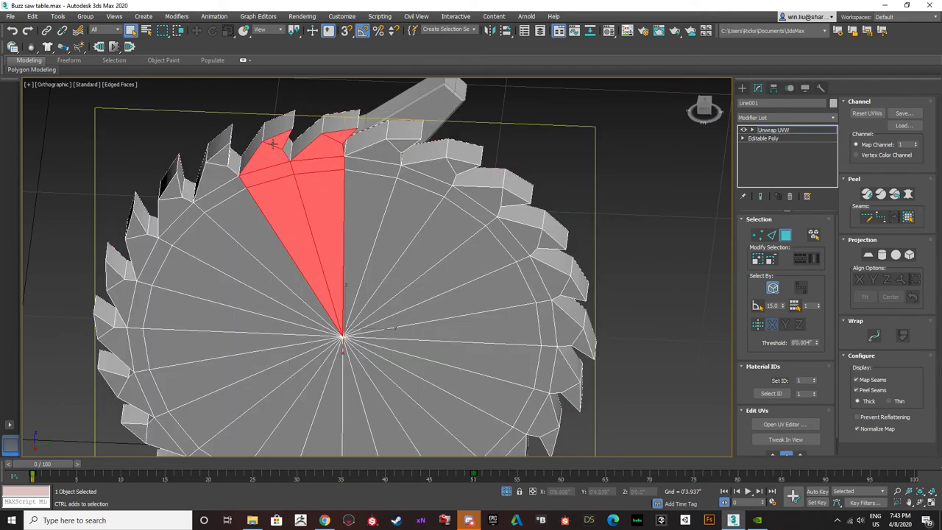
pyautogui.keyDown('ctrl'); pyautogui.click(226, 171); pyautogui.keyUp('ctrl')
pyautogui.keyDown('ctrl'); pyautogui.click(222, 159); pyautogui.keyUp('ctrl')
pyautogui.keyDown('ctrl'); pyautogui.click(231, 190); pyautogui.keyUp('ctrl')
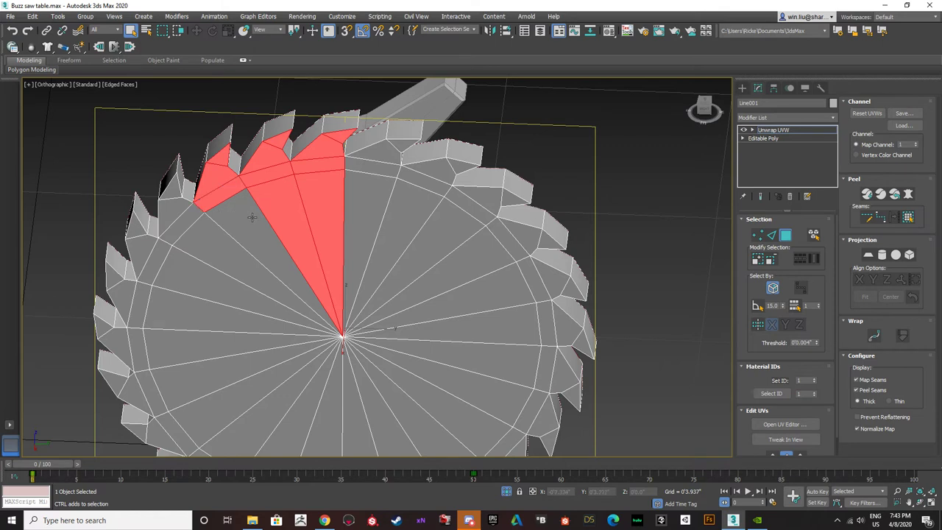
# - Extend the far-side face selection through the upper-left teeth, their rim faces and inner wedges
pyautogui.keyDown('ctrl'); pyautogui.click(252, 217); pyautogui.keyUp('ctrl')
pyautogui.keyDown('ctrl'); pyautogui.click(204, 238); pyautogui.keyUp('ctrl')
pyautogui.keyDown('ctrl'); pyautogui.click(190, 220); pyautogui.keyUp('ctrl')
pyautogui.keyDown('ctrl'); pyautogui.click(171, 213); pyautogui.keyUp('ctrl')
pyautogui.keyDown('ctrl'); pyautogui.click(172, 191); pyautogui.keyUp('ctrl')
pyautogui.keyDown('ctrl'); pyautogui.click(145, 244); pyautogui.keyUp('ctrl')
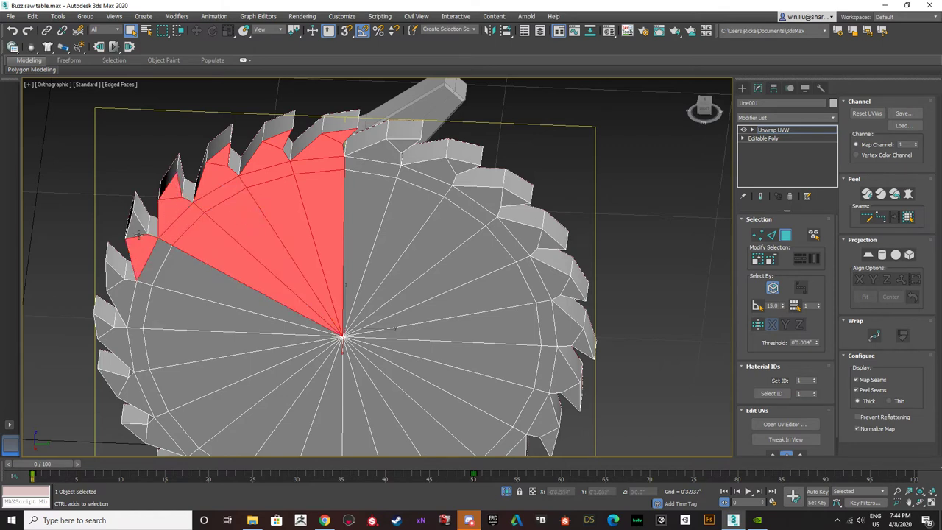
pyautogui.keyDown('ctrl'); pyautogui.click(138, 224); pyautogui.keyUp('ctrl')
pyautogui.keyDown('ctrl'); pyautogui.click(161, 259); pyautogui.keyUp('ctrl')
pyautogui.keyDown('ctrl'); pyautogui.click(183, 269); pyautogui.keyUp('ctrl')
# - Add the tooth, rim and wedge faces along the middle of the blade's left edge on the far side
pyautogui.keyDown('ctrl'); pyautogui.click(145, 303); pyautogui.keyUp('ctrl')
pyautogui.keyDown('ctrl'); pyautogui.click(122, 306); pyautogui.keyUp('ctrl')
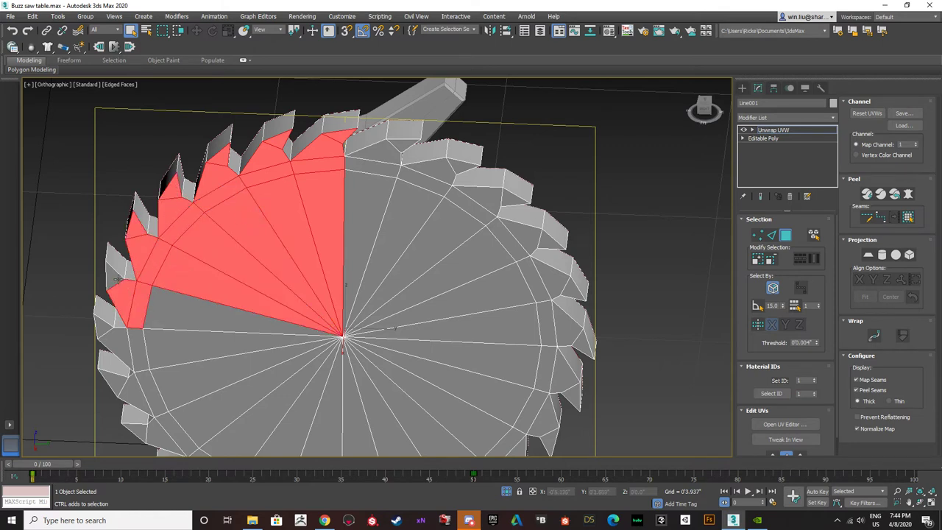
pyautogui.keyDown('ctrl'); pyautogui.click(116, 278); pyautogui.keyUp('ctrl')
pyautogui.keyDown('ctrl'); pyautogui.click(169, 307); pyautogui.keyUp('ctrl')
pyautogui.keyDown('ctrl'); pyautogui.click(142, 351); pyautogui.keyUp('ctrl')
pyautogui.keyDown('ctrl'); pyautogui.click(119, 346); pyautogui.keyUp('ctrl')
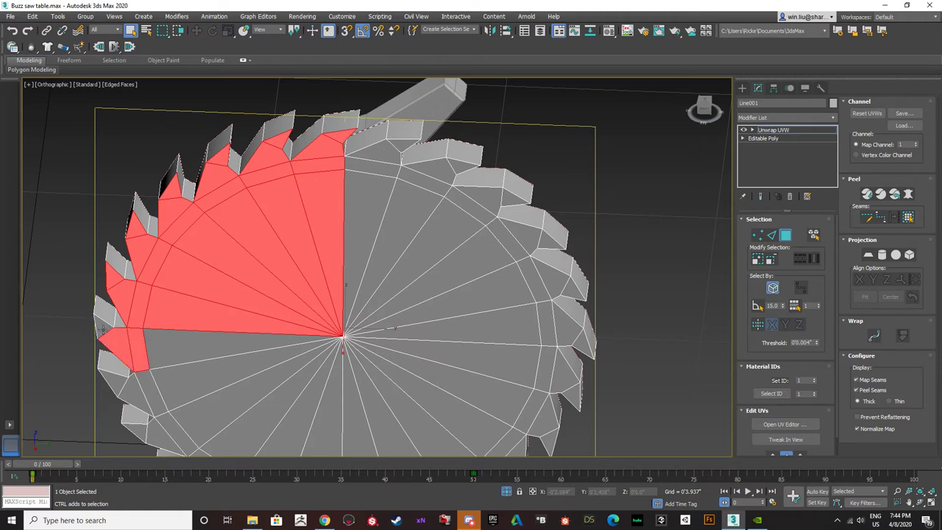
pyautogui.keyDown('ctrl'); pyautogui.click(160, 346); pyautogui.keyUp('ctrl')
# - Continue the far-side face selection down the blade's lower left, adding two more teeth with their rim faces and wedges
pyautogui.keyDown('alt'); pyautogui.moveTo(160, 346); pyautogui.dragTo(165, 284, button='middle'); pyautogui.keyUp('alt')
pyautogui.keyDown('ctrl'); pyautogui.click(144, 289); pyautogui.keyUp('ctrl')
pyautogui.keyDown('ctrl'); pyautogui.click(158, 296); pyautogui.keyUp('ctrl')
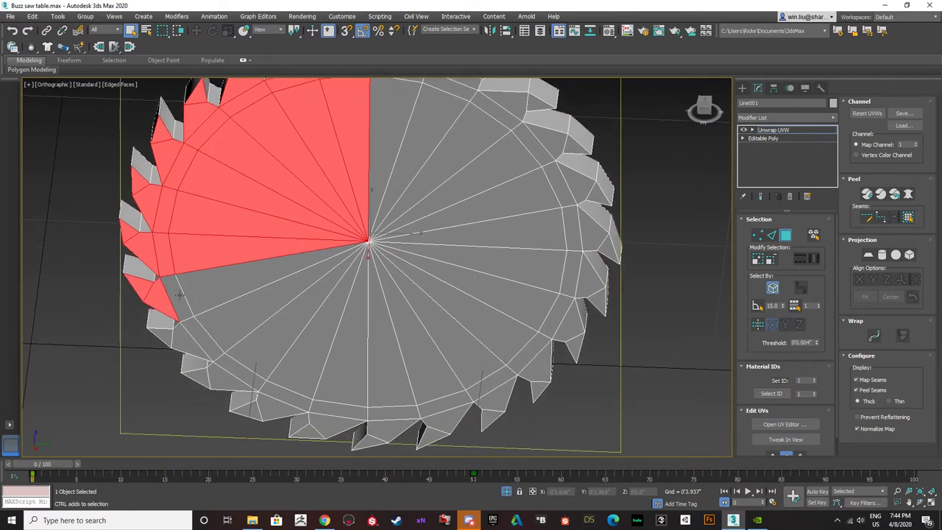
pyautogui.keyDown('ctrl'); pyautogui.click(188, 288); pyautogui.keyUp('ctrl')
pyautogui.keyDown('ctrl'); pyautogui.click(177, 300); pyautogui.keyUp('ctrl')
pyautogui.keyDown('ctrl'); pyautogui.click(164, 335); pyautogui.keyUp('ctrl')
pyautogui.keyDown('ctrl'); pyautogui.click(193, 342); pyautogui.keyUp('ctrl')
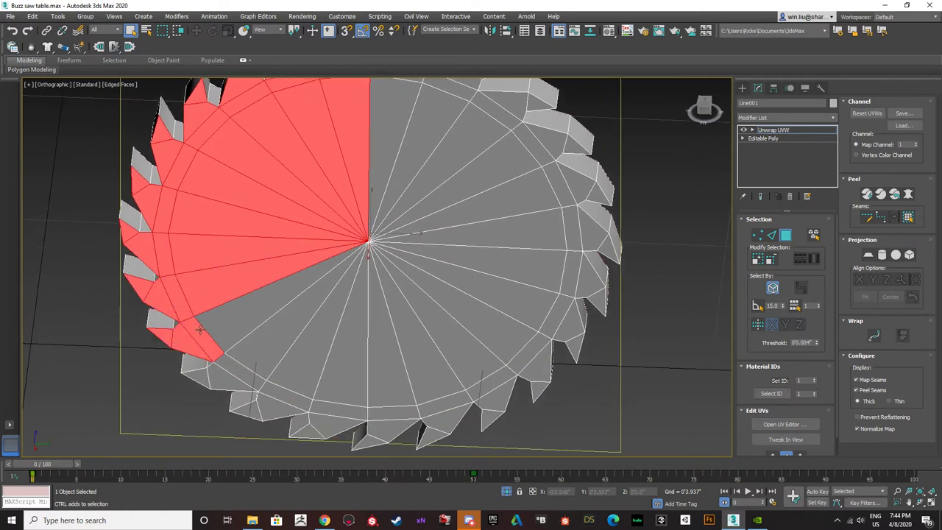
pyautogui.keyDown('ctrl'); pyautogui.click(252, 311); pyautogui.keyUp('ctrl')
# - Add the following two teeth toward the blade's bottom, including their rim faces and wedges
pyautogui.keyDown('alt'); pyautogui.moveTo(252, 311); pyautogui.dragTo(204, 322, button='middle'); pyautogui.keyUp('alt')
pyautogui.keyDown('ctrl'); pyautogui.click(204, 322); pyautogui.keyUp('ctrl')
pyautogui.keyDown('ctrl'); pyautogui.click(215, 318); pyautogui.keyUp('ctrl')
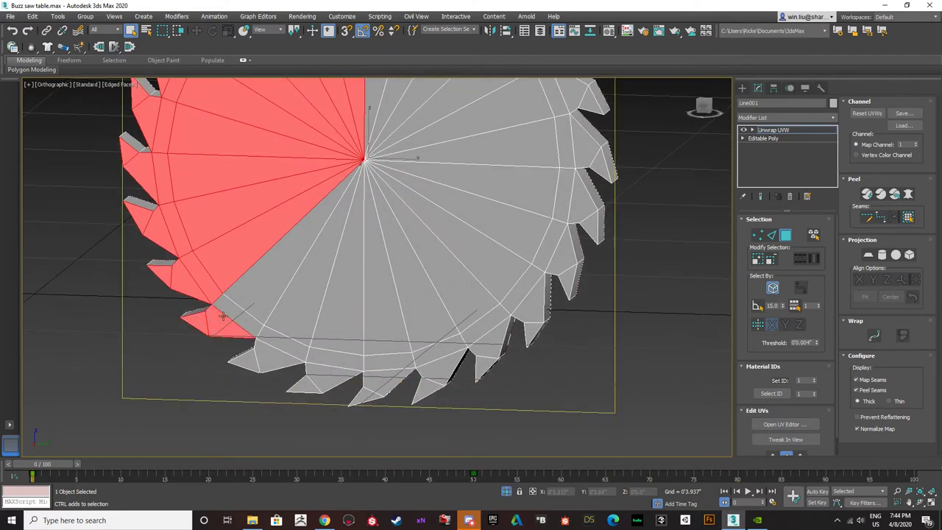
pyautogui.keyDown('ctrl'); pyautogui.click(225, 315); pyautogui.keyUp('ctrl')
pyautogui.keyDown('ctrl'); pyautogui.click(287, 271); pyautogui.keyUp('ctrl')
pyautogui.keyDown('ctrl'); pyautogui.click(247, 363); pyautogui.keyUp('ctrl')
pyautogui.keyDown('ctrl'); pyautogui.click(275, 357); pyautogui.keyUp('ctrl')
pyautogui.keyDown('ctrl'); pyautogui.click(283, 338); pyautogui.keyUp('ctrl')
pyautogui.keyDown('ctrl'); pyautogui.click(294, 324); pyautogui.keyUp('ctrl')
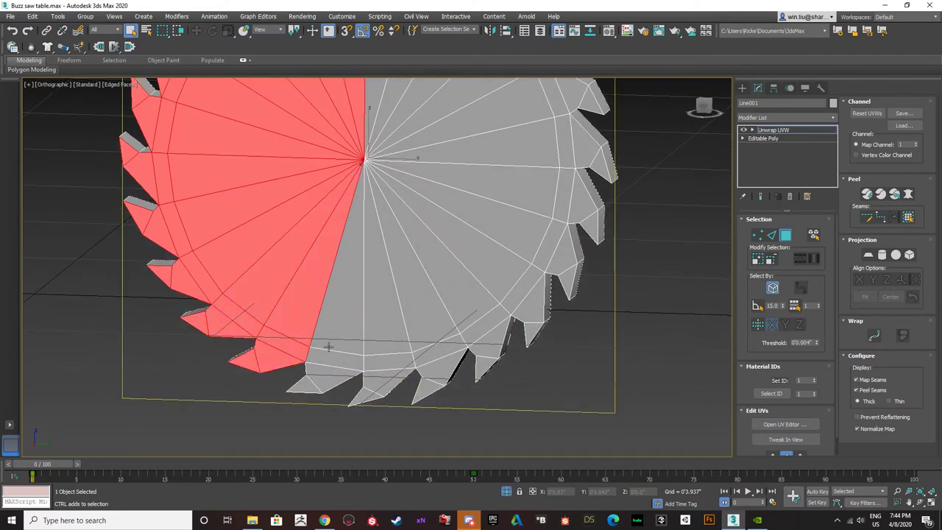
# - Extend the far-side face selection across the blade's bottom teeth, rim faces and wedges
pyautogui.keyDown('ctrl'); pyautogui.click(324, 372); pyautogui.keyUp('ctrl')
pyautogui.keyDown('ctrl'); pyautogui.click(340, 357); pyautogui.keyUp('ctrl')
pyautogui.keyDown('ctrl'); pyautogui.click(350, 312); pyautogui.keyUp('ctrl')
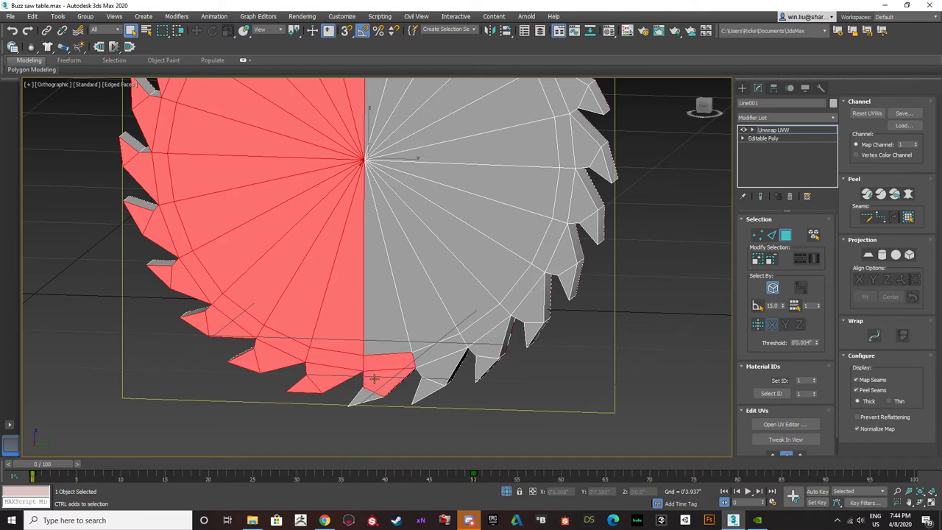
pyautogui.keyDown('ctrl'); pyautogui.click(372, 392); pyautogui.keyUp('ctrl')
pyautogui.keyDown('ctrl'); pyautogui.click(378, 330); pyautogui.keyUp('ctrl')
pyautogui.keyDown('ctrl'); pyautogui.click(421, 354); pyautogui.keyUp('ctrl')
pyautogui.keyDown('ctrl'); pyautogui.click(429, 384); pyautogui.keyUp('ctrl')
pyautogui.keyDown('ctrl'); pyautogui.click(422, 317); pyautogui.keyUp('ctrl')
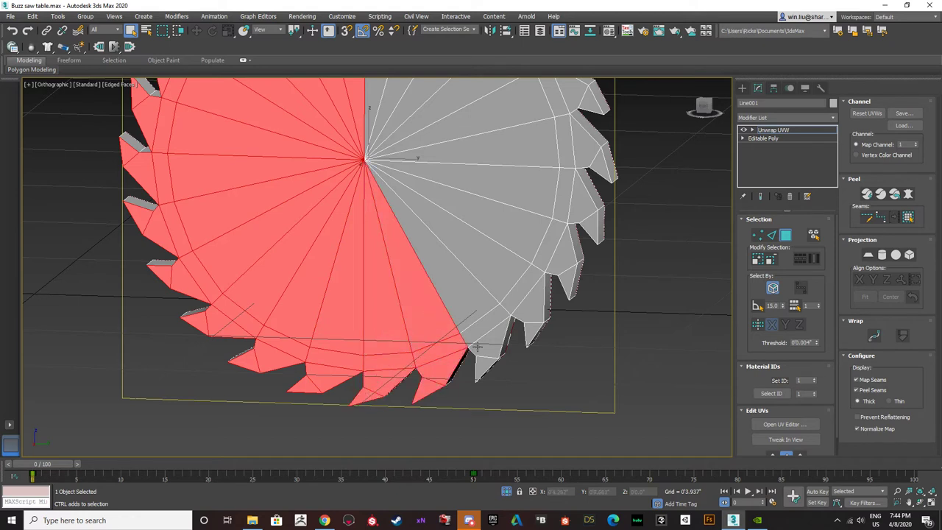
# - Add the far-side tooth, rim and wedge faces on the blade's lower right
pyautogui.keyDown('ctrl'); pyautogui.click(480, 332); pyautogui.keyUp('ctrl')
pyautogui.keyDown('ctrl'); pyautogui.click(459, 294); pyautogui.keyUp('ctrl')
pyautogui.keyDown('ctrl'); pyautogui.click(520, 305); pyautogui.keyUp('ctrl')
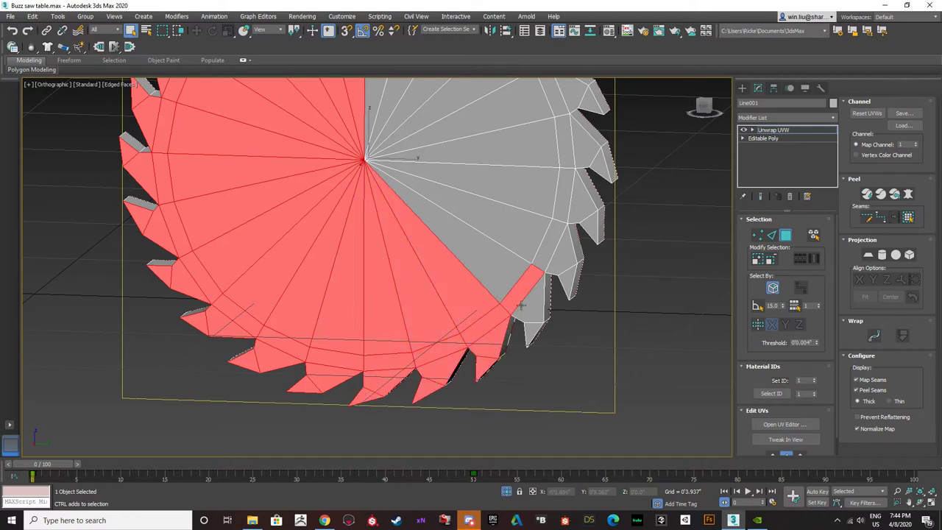
pyautogui.keyDown('ctrl'); pyautogui.click(531, 326); pyautogui.keyUp('ctrl')
pyautogui.keyDown('ctrl'); pyautogui.click(465, 252); pyautogui.keyUp('ctrl')
# - Extend the far-side face selection up the blade's right edge, adding its tooth, rim and wedge faces
pyautogui.moveTo(537, 240); pyautogui.dragTo(451, 394, button='middle')
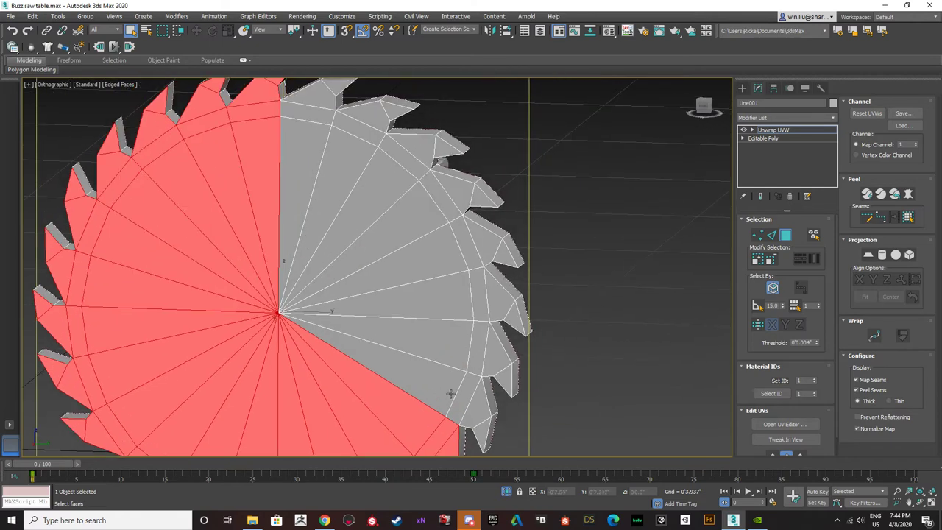
pyautogui.keyDown('ctrl'); pyautogui.click(481, 425); pyautogui.keyUp('ctrl')
pyautogui.keyDown('ctrl'); pyautogui.click(480, 410); pyautogui.keyUp('ctrl')
pyautogui.keyDown('ctrl'); pyautogui.click(463, 400); pyautogui.keyUp('ctrl')
pyautogui.keyDown('ctrl'); pyautogui.click(478, 359); pyautogui.keyUp('ctrl')
pyautogui.keyDown('ctrl'); pyautogui.click(506, 368); pyautogui.keyUp('ctrl')
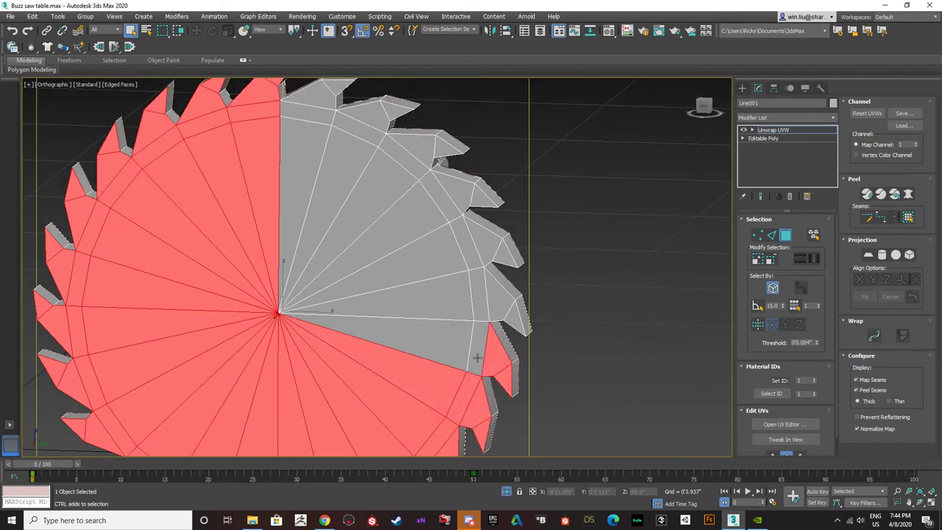
pyautogui.keyDown('ctrl'); pyautogui.click(441, 351); pyautogui.keyUp('ctrl')
pyautogui.keyDown('ctrl'); pyautogui.click(457, 297); pyautogui.keyUp('ctrl')
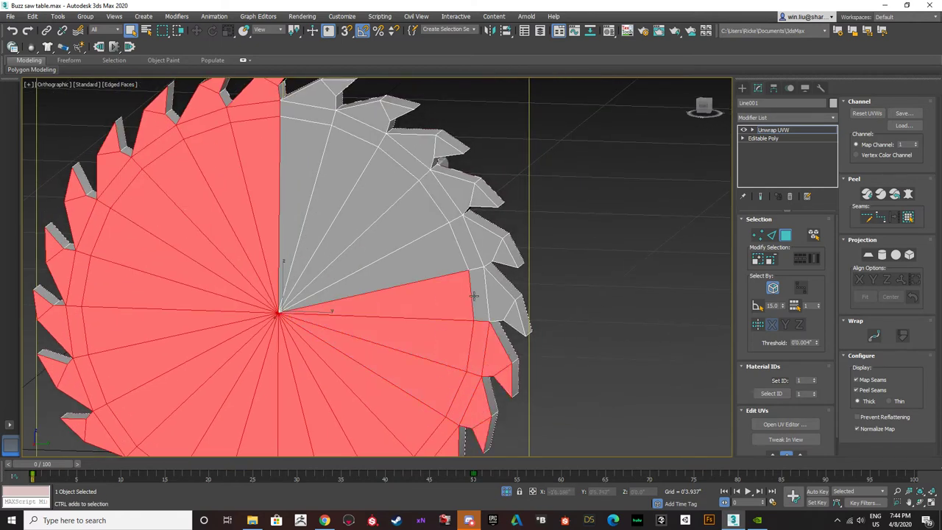
# - Add the upper-right teeth, rim faces and the last unselected wedges up to the blade's top
pyautogui.keyDown('ctrl'); pyautogui.click(482, 244); pyautogui.keyUp('ctrl')
pyautogui.keyDown('ctrl'); pyautogui.click(435, 251); pyautogui.keyUp('ctrl')
pyautogui.keyDown('ctrl'); pyautogui.click(431, 207); pyautogui.keyUp('ctrl')
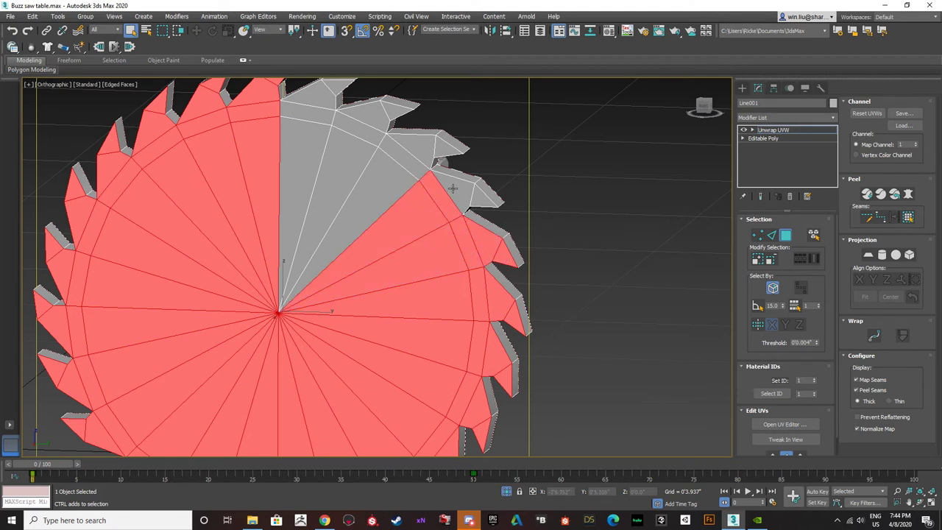
pyautogui.keyDown('ctrl'); pyautogui.click(412, 150); pyautogui.keyUp('ctrl')
pyautogui.keyDown('ctrl'); pyautogui.click(371, 156); pyautogui.keyUp('ctrl')
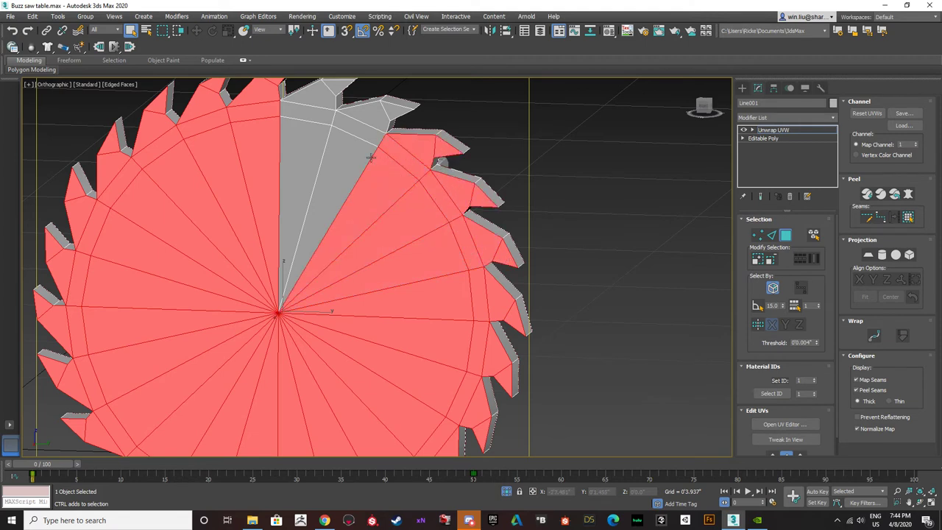
pyautogui.keyDown('ctrl'); pyautogui.click(363, 130); pyautogui.keyUp('ctrl')
pyautogui.keyDown('ctrl'); pyautogui.click(347, 164); pyautogui.keyUp('ctrl')
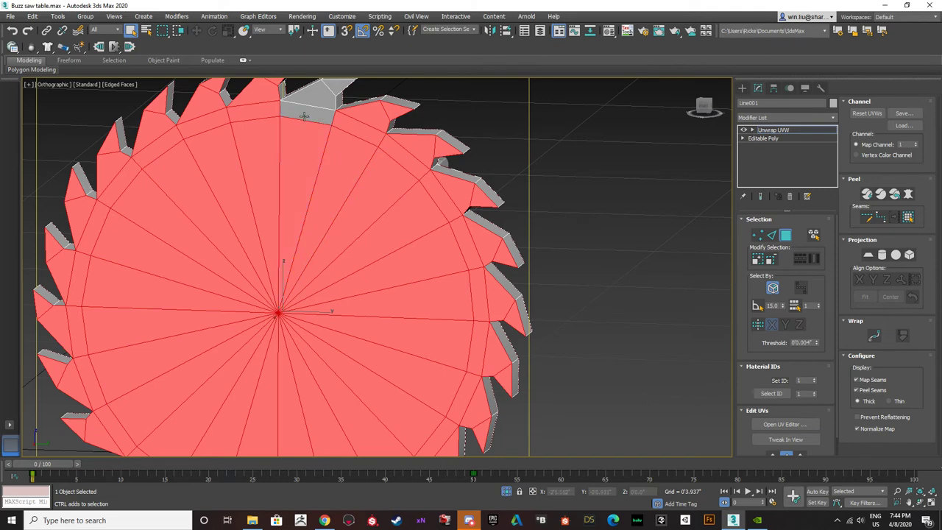
# - Add the last unselected rim and flat tooth faces at the top, leaving out the tooth's edge face
pyautogui.moveTo(304, 116); pyautogui.dragTo(304, 187, button='middle')
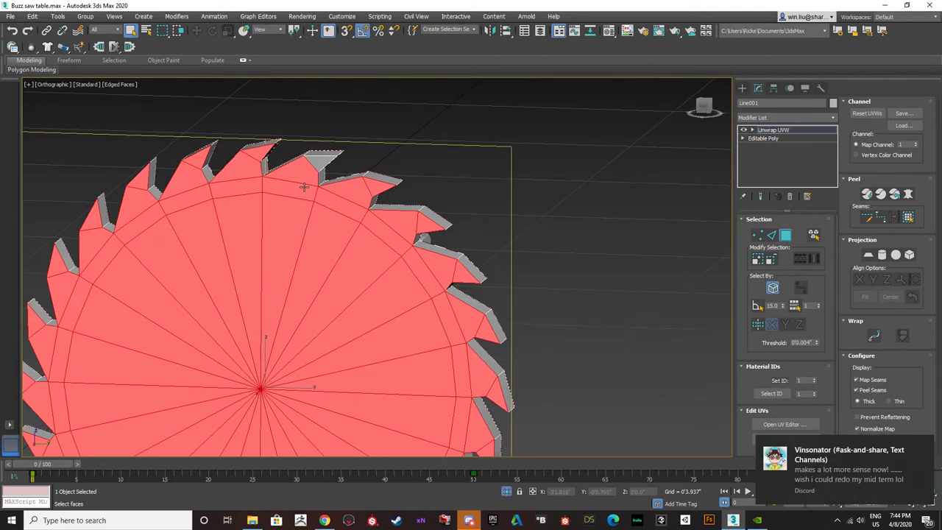
pyautogui.keyDown('ctrl'); pyautogui.click(327, 153); pyautogui.keyUp('ctrl')
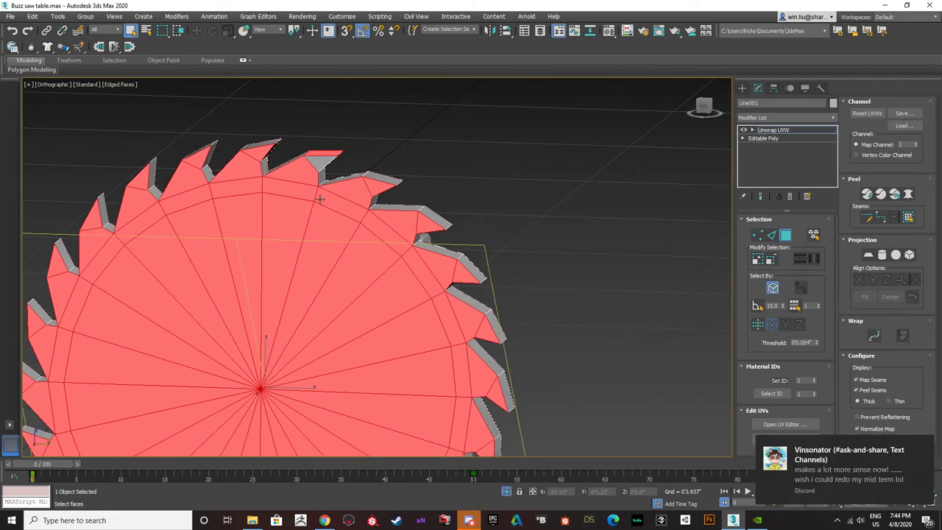
pyautogui.hotkey('ctrl', 'z')
pyautogui.keyDown('ctrl'); pyautogui.click(321, 164); pyautogui.keyUp('ctrl')
# - Open the UV editor with the flat faces of both blade sides selected
pyautogui.keyDown('alt'); pyautogui.moveTo(321, 164); pyautogui.dragTo(261, 264, button='middle'); pyautogui.keyUp('alt')
pyautogui.moveTo(261, 263); pyautogui.dragTo(310, 224, button='middle')
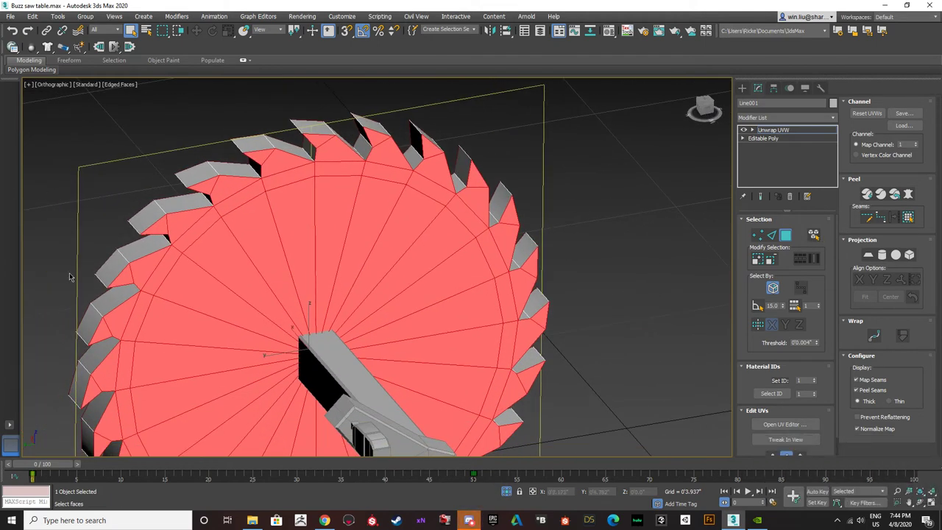
pyautogui.click(800, 425)
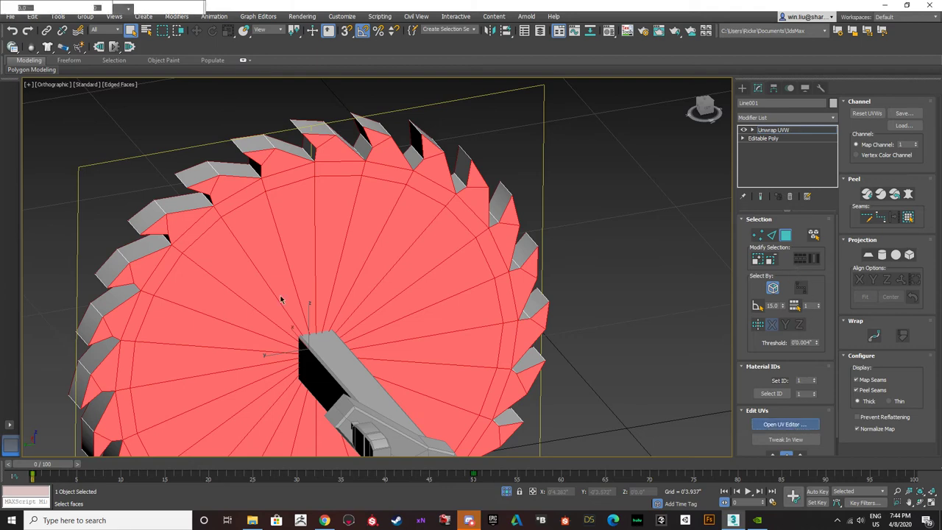
pyautogui.scroll(-4, 126, 241)
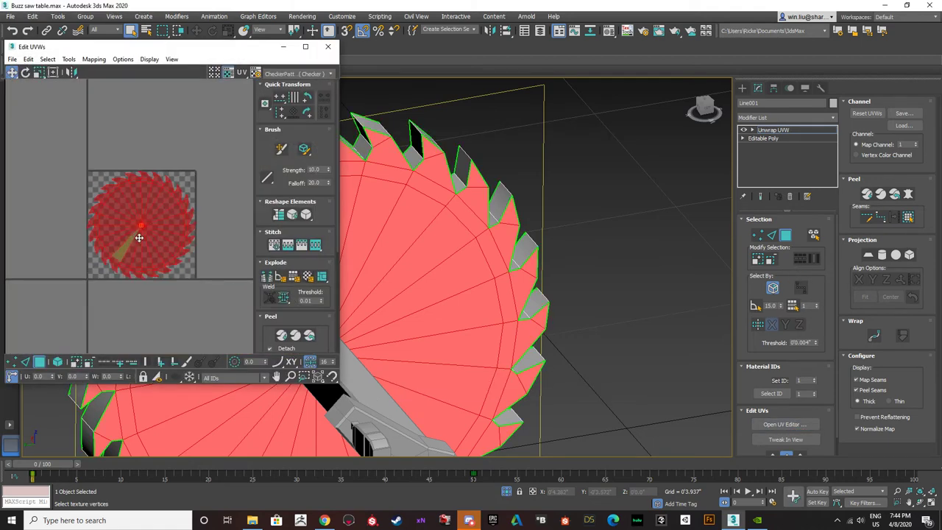
# - Move the flat-side UV shells off the UV tile and break the rim strip at one tooth's edge
pyautogui.moveTo(126, 241); pyautogui.dragTo(275, 182)
pyautogui.keyDown('alt'); pyautogui.moveTo(405, 167); pyautogui.dragTo(586, 237, button='middle'); pyautogui.keyUp('alt')
pyautogui.click(772, 235)
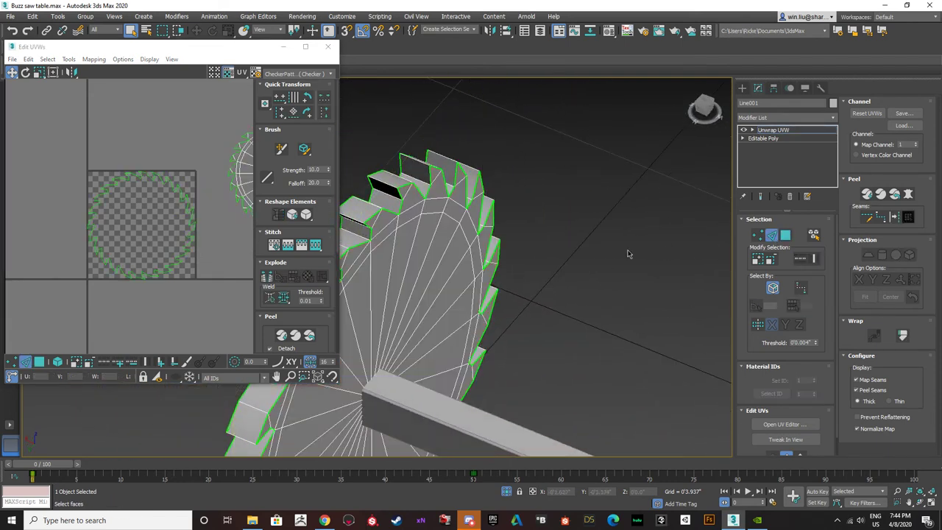
pyautogui.click(391, 184)
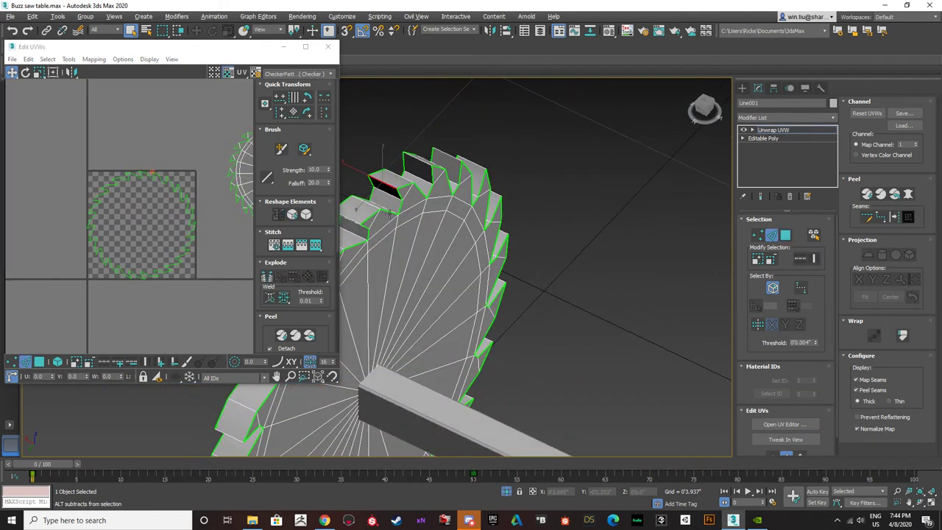
pyautogui.click(269, 279)
# - Select the whole rim strip as an element and relax its UVs with Relax By Polygon Angles
pyautogui.click(56, 363)
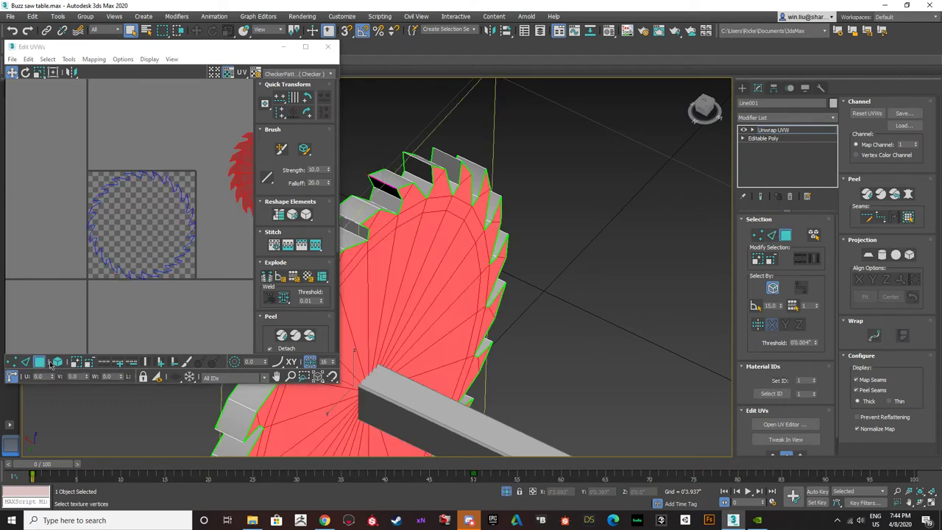
pyautogui.moveTo(193, 288); pyautogui.dragTo(9, 117)
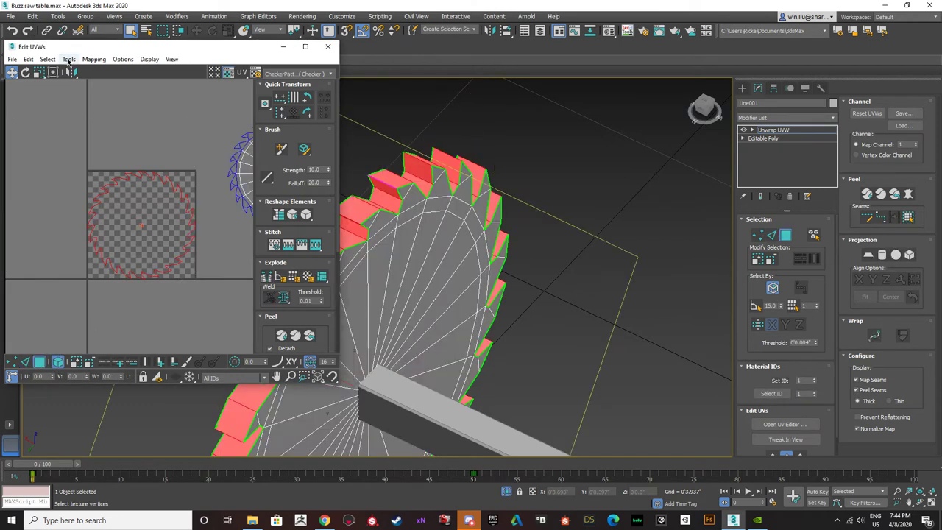
pyautogui.click(69, 60)
pyautogui.click(95, 219)
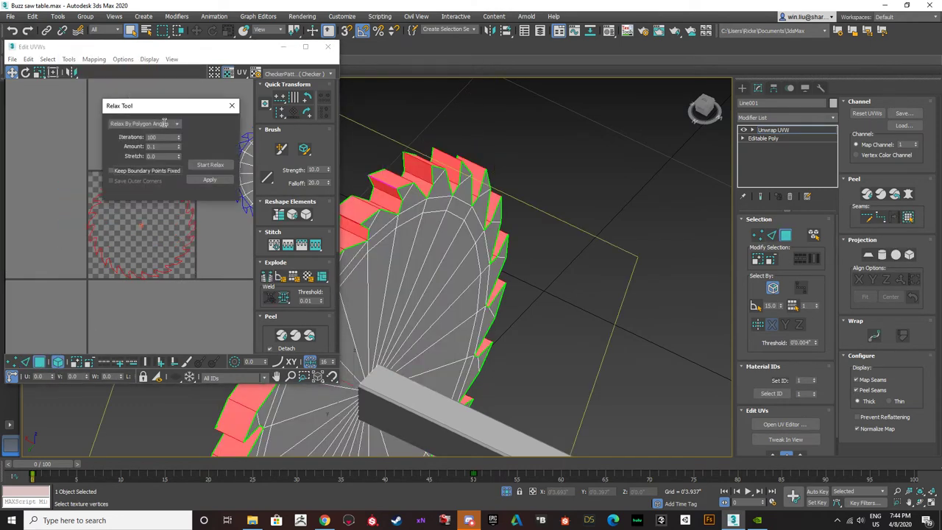
pyautogui.click(209, 164)
pyautogui.click(210, 165)
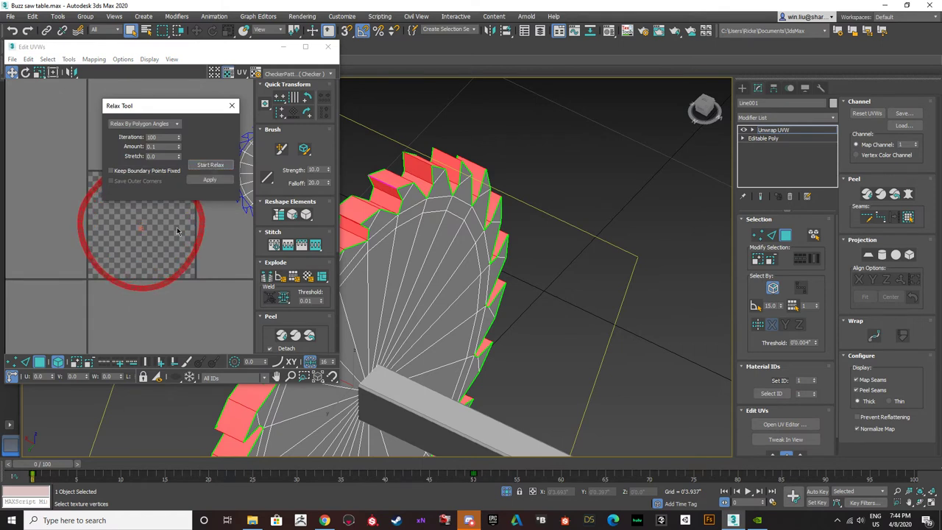
pyautogui.moveTo(176, 231); pyautogui.dragTo(126, 275, button='middle')
pyautogui.click(125, 274)
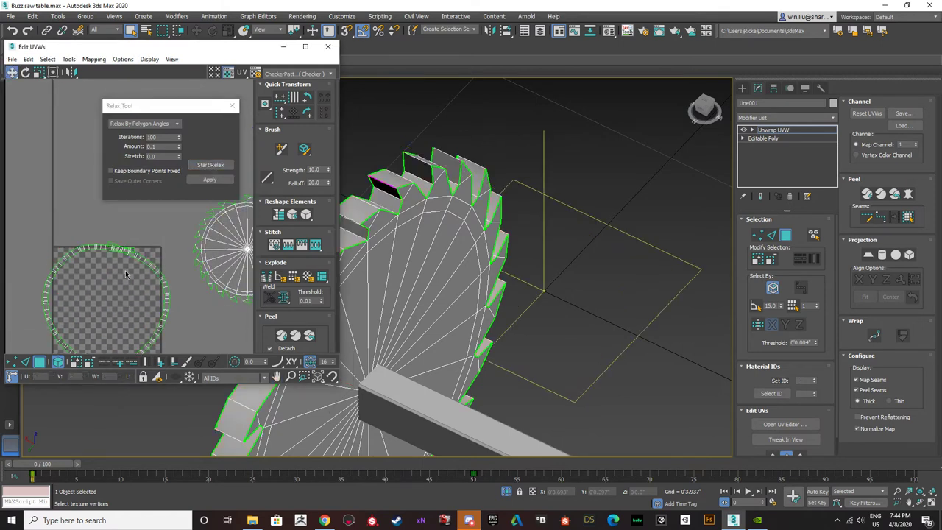
pyautogui.click(213, 165)
pyautogui.click(213, 165)
pyautogui.moveTo(184, 235); pyautogui.dragTo(137, 238, button='middle')
pyautogui.scroll(-2, 153, 261)
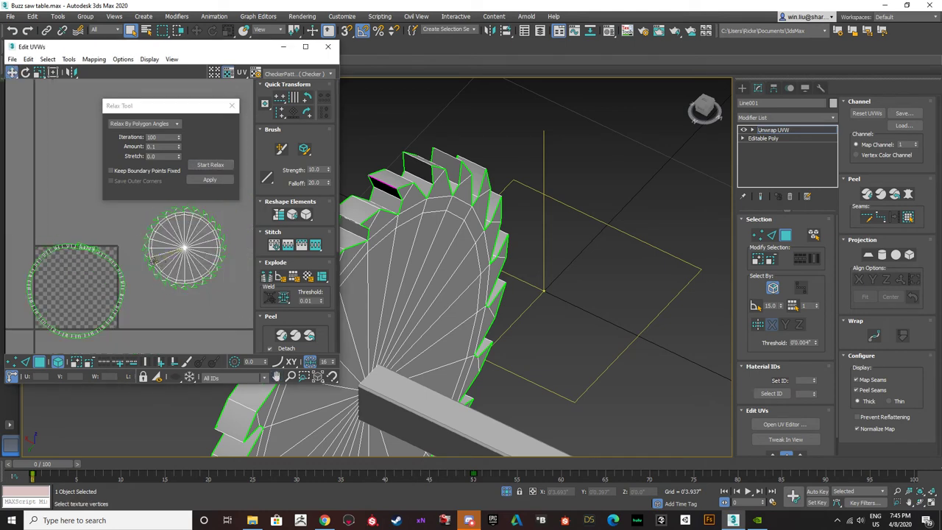
# - Try to move one flat-side shell off the other and undo the move
pyautogui.click(180, 259)
pyautogui.moveTo(180, 259); pyautogui.dragTo(234, 247)
pyautogui.hotkey('ctrl', 'z')
pyautogui.hotkey('ctrl', 'z')
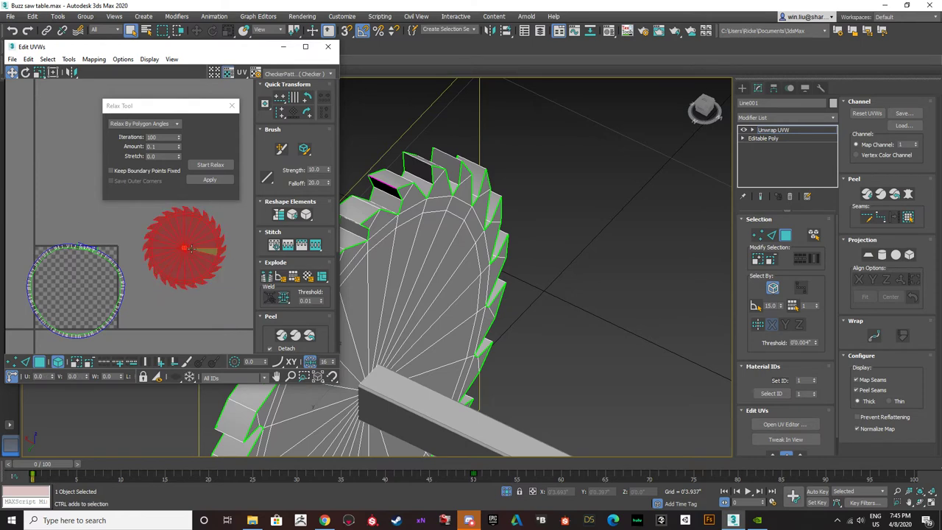
# - Try relaxing a flat-side shell by polygon angles and move it away from the other flat-side shell
pyautogui.click(118, 300)
pyautogui.click(183, 249)
pyautogui.moveTo(184, 270); pyautogui.dragTo(201, 269, button='middle')
pyautogui.click(187, 302)
pyautogui.click(198, 248)
pyautogui.click(197, 291)
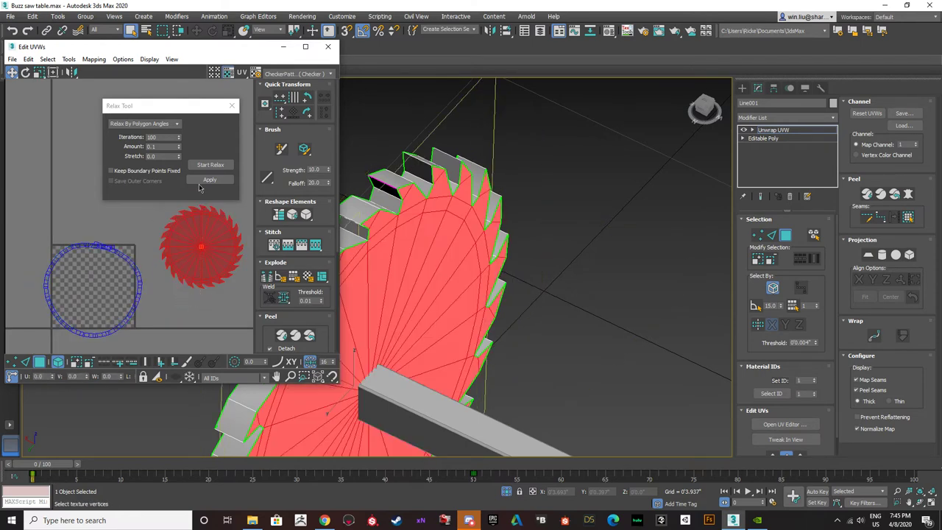
pyautogui.click(209, 166)
pyautogui.click(203, 168)
pyautogui.click(182, 243)
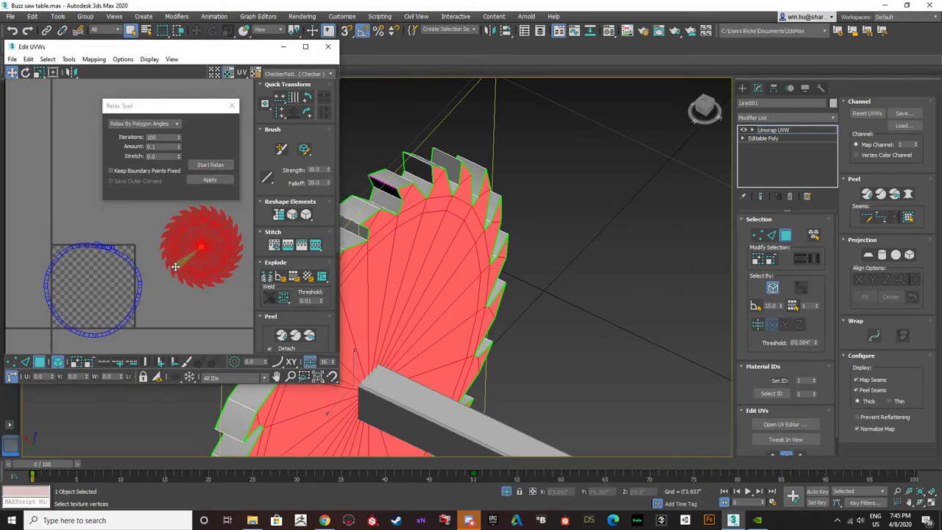
pyautogui.click(152, 275)
pyautogui.moveTo(174, 261); pyautogui.dragTo(187, 330)
# - Relax the remaining flat-side shell and undo the relaxing and moving of both shells
pyautogui.click(188, 242)
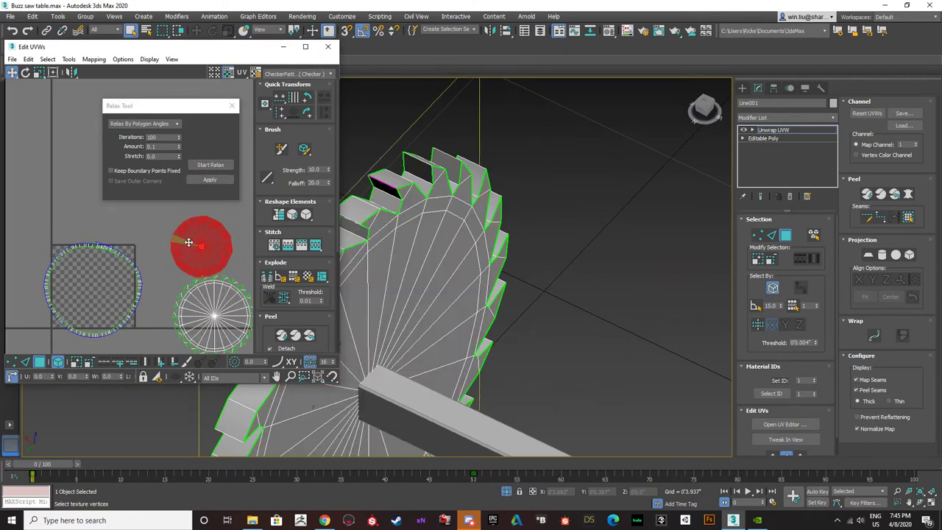
pyautogui.click(211, 166)
pyautogui.click(210, 166)
pyautogui.hotkey('ctrl', 'z')
pyautogui.hotkey('ctrl', 'z')
pyautogui.hotkey('ctrl', 'z')
pyautogui.hotkey('ctrl', 'z')
pyautogui.hotkey('ctrl', 'z')
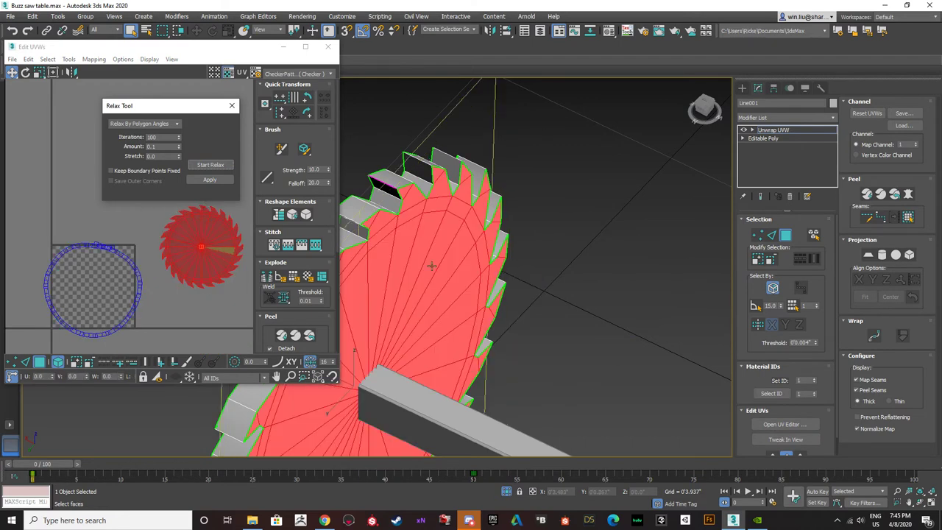
# - Assign the checkered UV reference material 02 - Default to the blade and inspect its flat side
pyautogui.moveTo(551, 299); pyautogui.dragTo(486, 236, button='middle')
pyautogui.press('m')
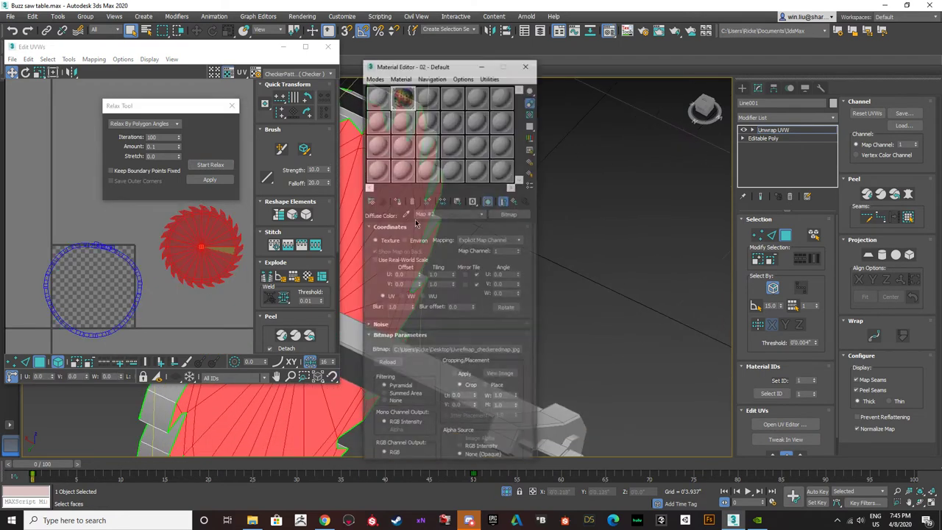
pyautogui.moveTo(352, 198); pyautogui.dragTo(352, 197)
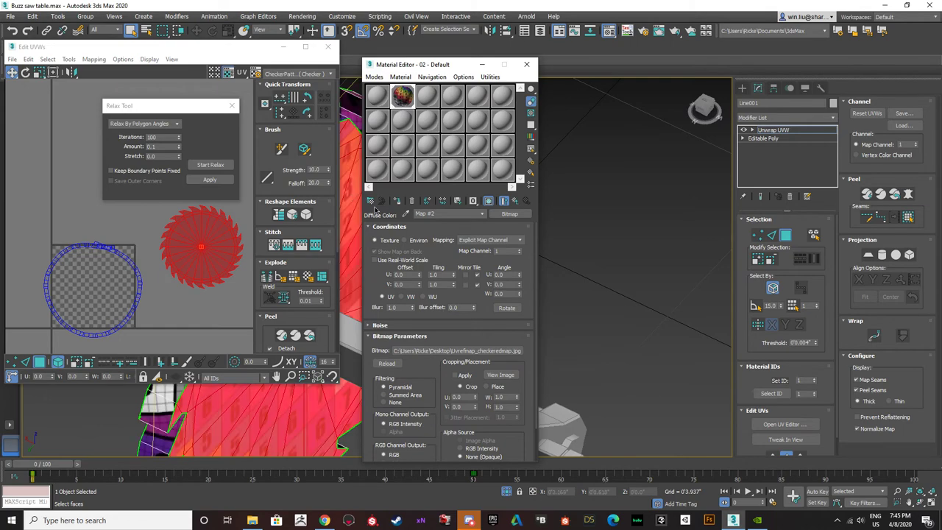
pyautogui.click(527, 64)
pyautogui.keyDown('alt'); pyautogui.moveTo(508, 210); pyautogui.dragTo(595, 196, button='middle'); pyautogui.keyUp('alt')
pyautogui.keyDown('alt'); pyautogui.moveTo(480, 239); pyautogui.dragTo(639, 246, button='middle'); pyautogui.keyUp('alt')
# - Select only one of the two overlapping flat-side shells in the UV layout
pyautogui.click(170, 312)
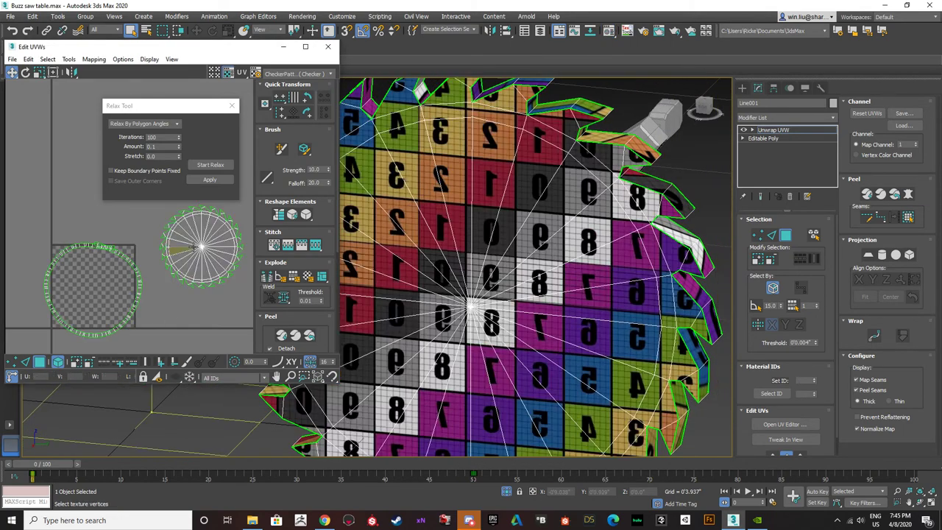
pyautogui.click(197, 247)
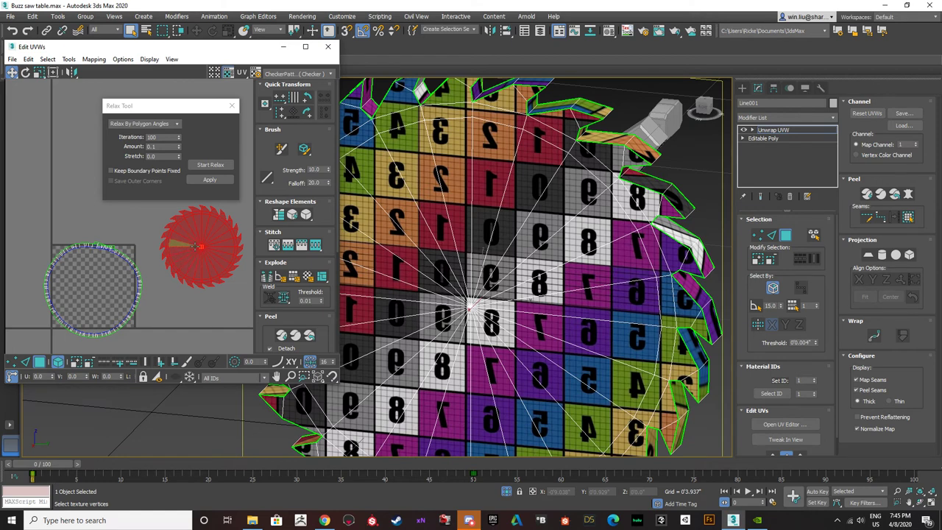
pyautogui.hotkey('ctrl', 'a')
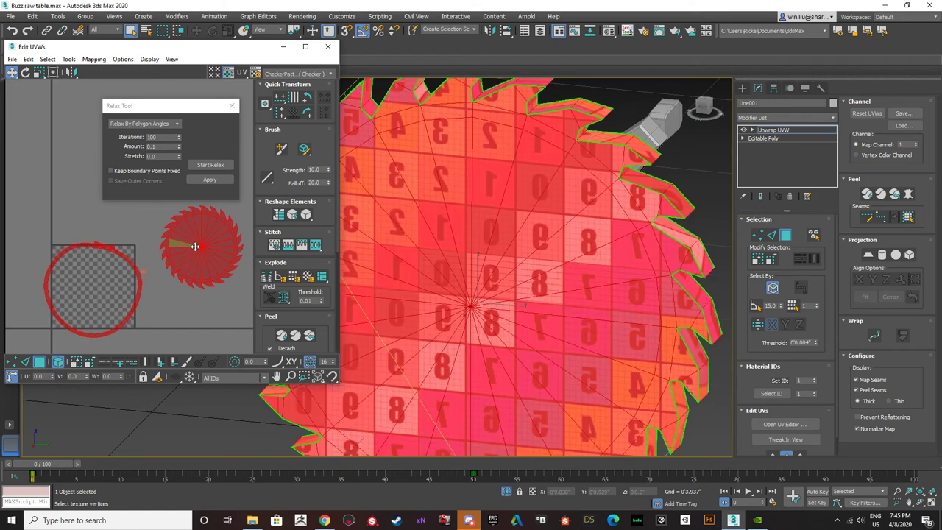
pyautogui.click(119, 344)
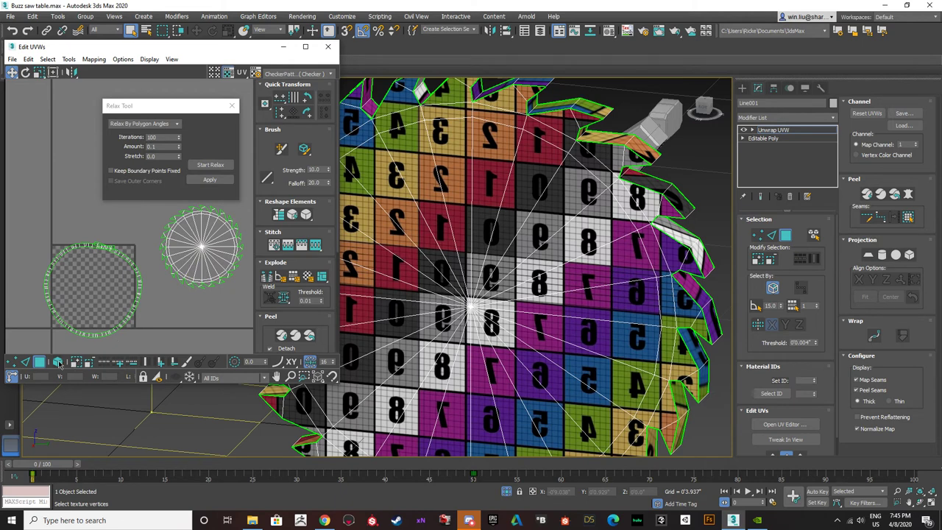
pyautogui.click(180, 262)
pyautogui.hotkey('ctrl', 'a')
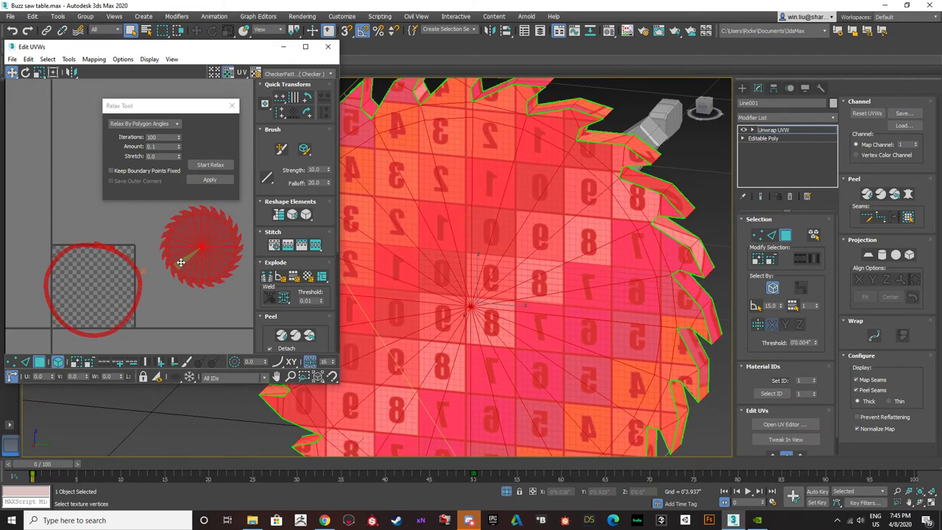
pyautogui.click(180, 263)
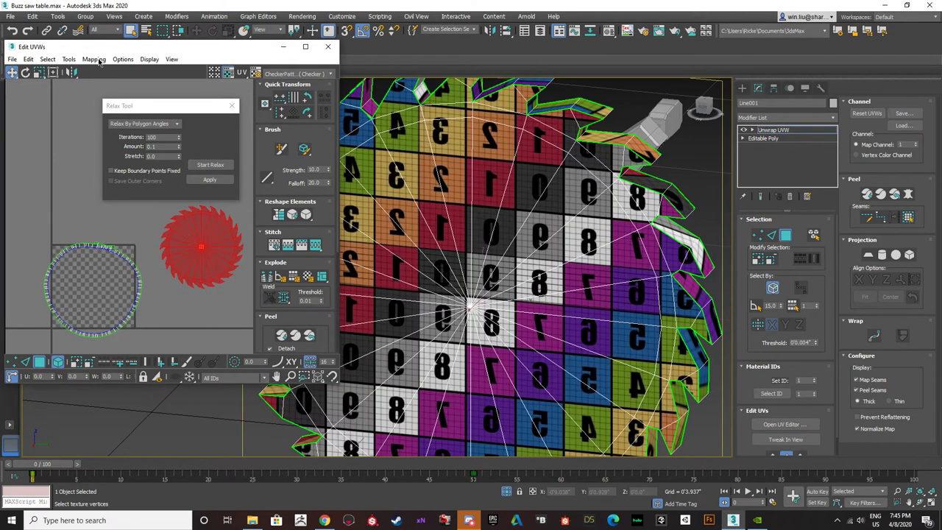
# - Separate the two flat-side shells and try a horizontal mirror to correct the reversed checker numbers
pyautogui.click(71, 73)
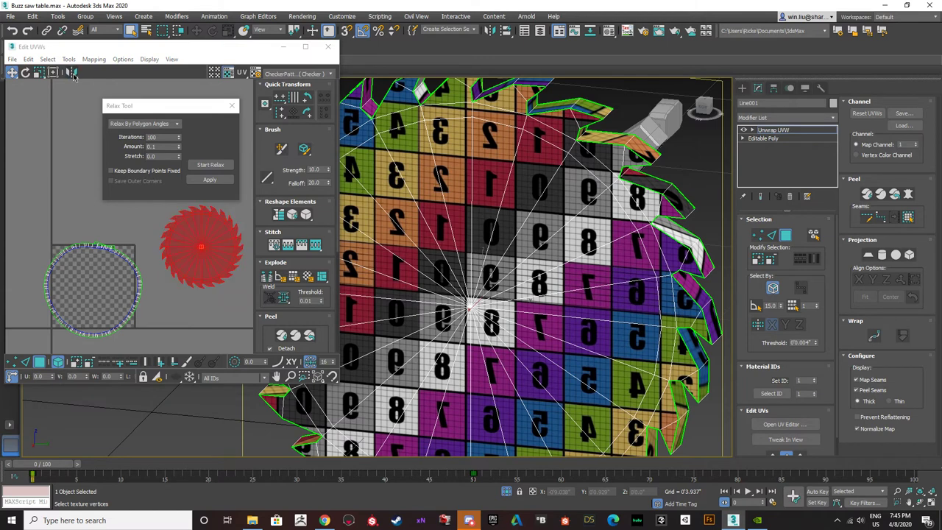
pyautogui.click(457, 186)
pyautogui.moveTo(178, 230); pyautogui.dragTo(76, 169)
pyautogui.hotkey('ctrl', 'z')
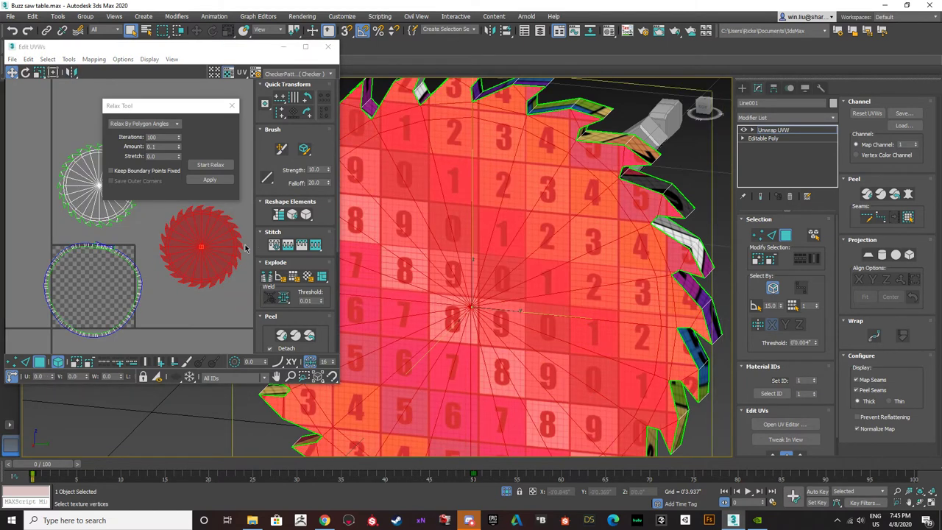
pyautogui.click(215, 304)
pyautogui.click(189, 266)
# - Stack the separated flat-side shell back onto the other one and check the checker pattern on the blade
pyautogui.moveTo(122, 233); pyautogui.dragTo(184, 254, button='middle')
pyautogui.scroll(-3, 185, 254)
pyautogui.moveTo(490, 234)
pyautogui.keyDown('alt'); pyautogui.mouseDown(button='middle')
pyautogui.moveTo(456, 248)
pyautogui.moveTo(492, 243)
pyautogui.mouseUp(button='middle'); pyautogui.keyUp('alt')
pyautogui.click(180, 257)
pyautogui.click(190, 260)
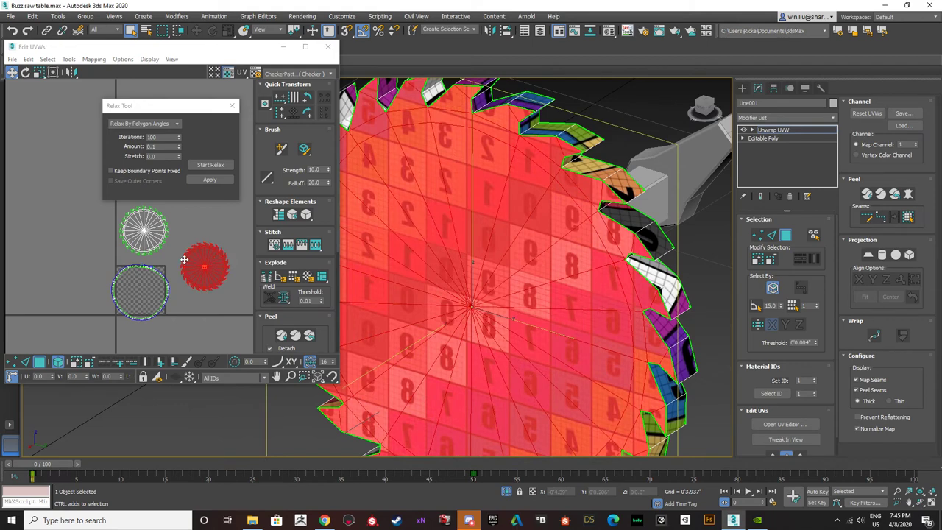
pyautogui.click(152, 223)
pyautogui.moveTo(152, 223); pyautogui.dragTo(214, 259)
pyautogui.click(459, 228)
pyautogui.keyDown('alt'); pyautogui.moveTo(478, 243); pyautogui.dragTo(549, 259, button='middle'); pyautogui.keyUp('alt')
# - Try moving one flat-side shell off the stack and undo its moves
pyautogui.click(204, 285)
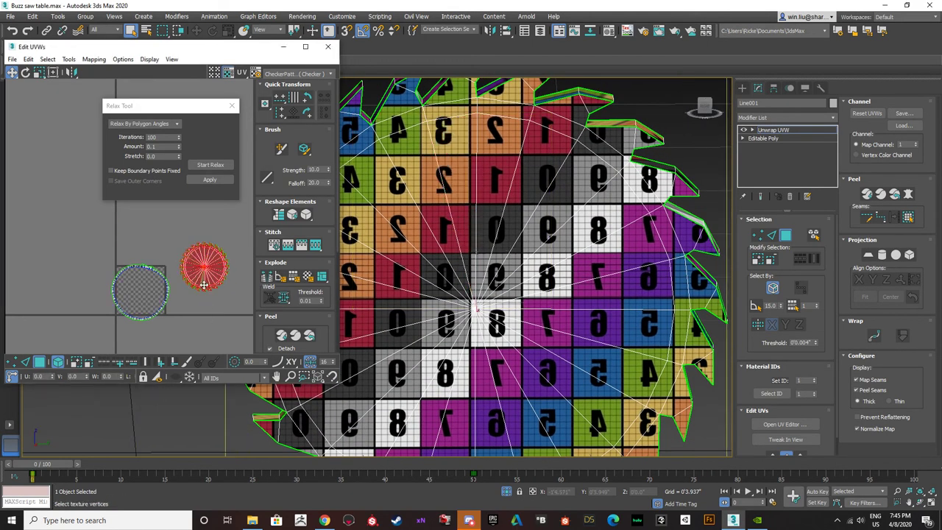
pyautogui.moveTo(204, 285); pyautogui.dragTo(170, 226)
pyautogui.moveTo(177, 218); pyautogui.dragTo(181, 247, button='middle')
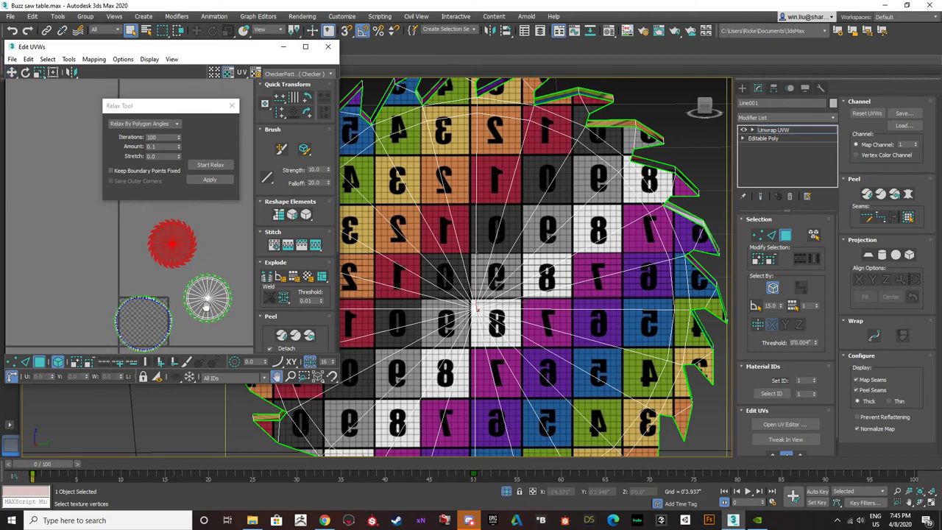
pyautogui.moveTo(180, 249); pyautogui.dragTo(169, 272)
pyautogui.hotkey('ctrl', 'z')
pyautogui.hotkey('ctrl', 'z')
pyautogui.hotkey('ctrl', 'z')
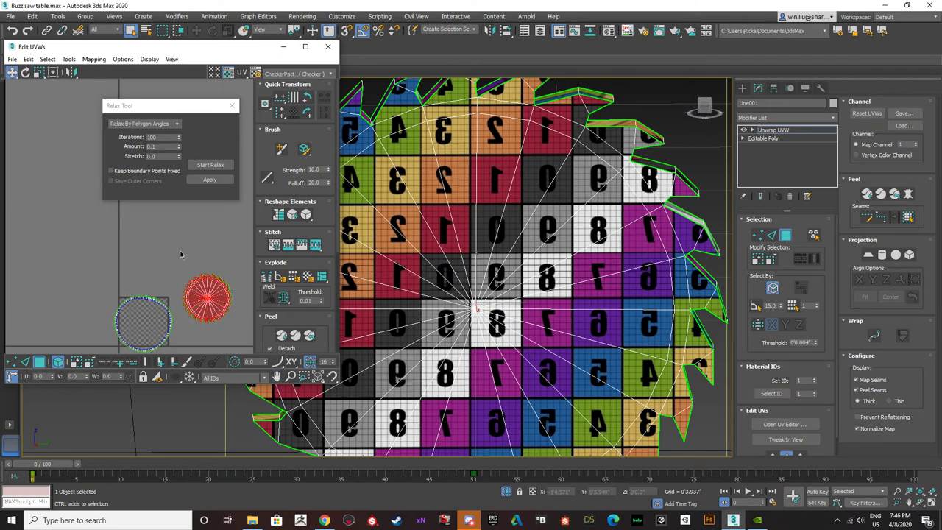
# - Break the ring-shaped rim shell at a crosswise edge in its lower part
pyautogui.moveTo(185, 262); pyautogui.dragTo(186, 235, button='middle')
pyautogui.scroll(3, 151, 280)
pyautogui.moveTo(145, 309); pyautogui.dragTo(142, 215, button='middle')
pyautogui.scroll(3, 128, 274)
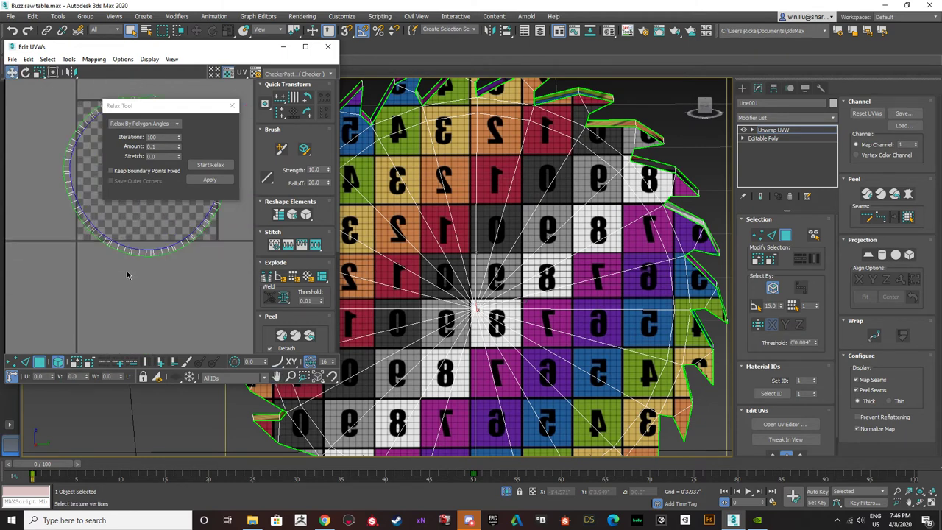
pyautogui.click(25, 361)
pyautogui.scroll(4, 149, 255)
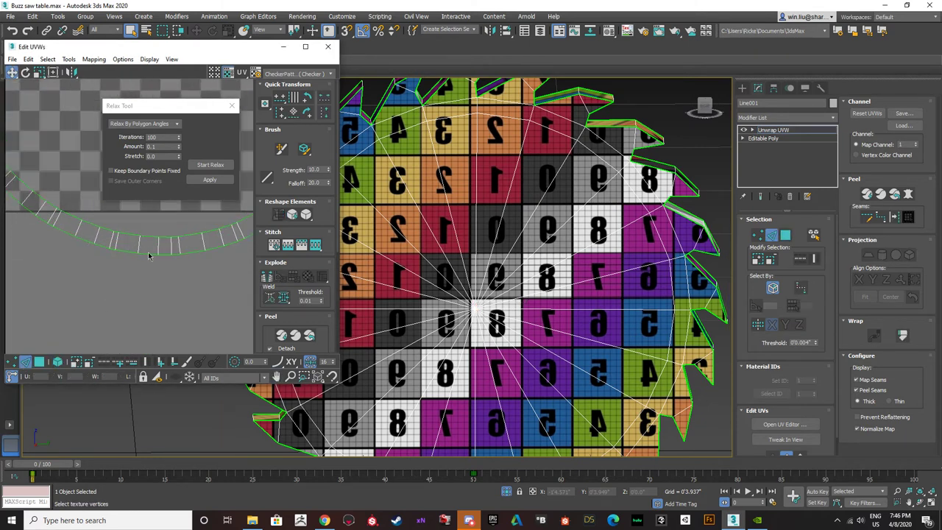
pyautogui.click(159, 246)
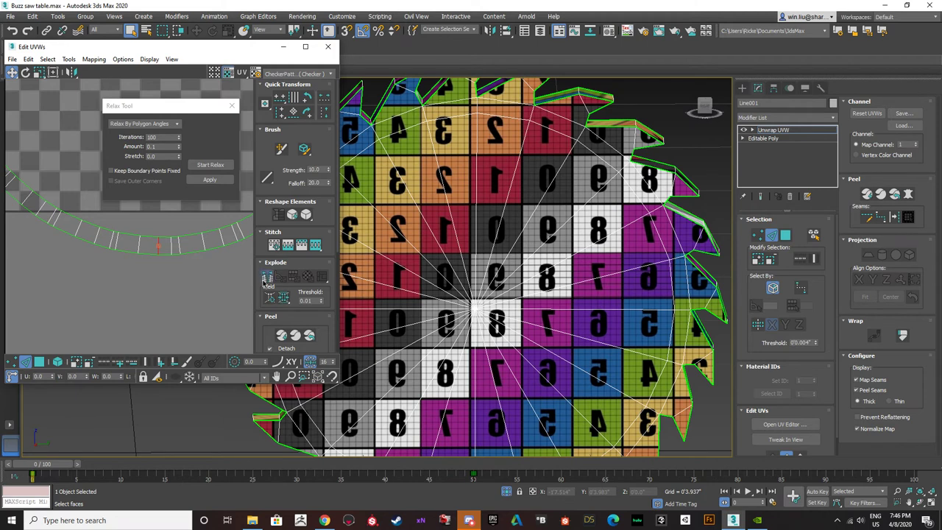
# - Select the left half of the broken rim ring as an element and relax it by polygon angles
pyautogui.scroll(-4, 141, 281)
pyautogui.moveTo(141, 280); pyautogui.dragTo(126, 336, button='middle')
pyautogui.click(40, 362)
pyautogui.click(57, 362)
pyautogui.moveTo(96, 264); pyautogui.dragTo(53, 317)
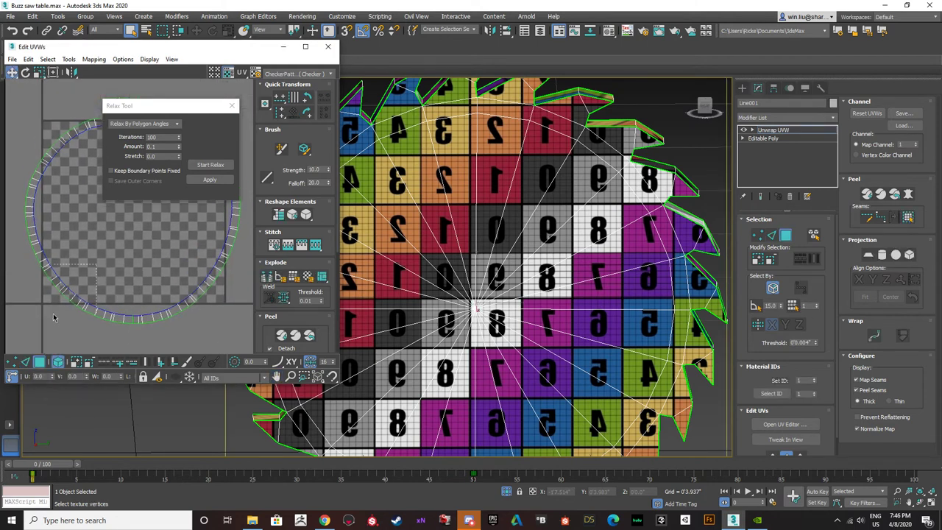
pyautogui.click(210, 165)
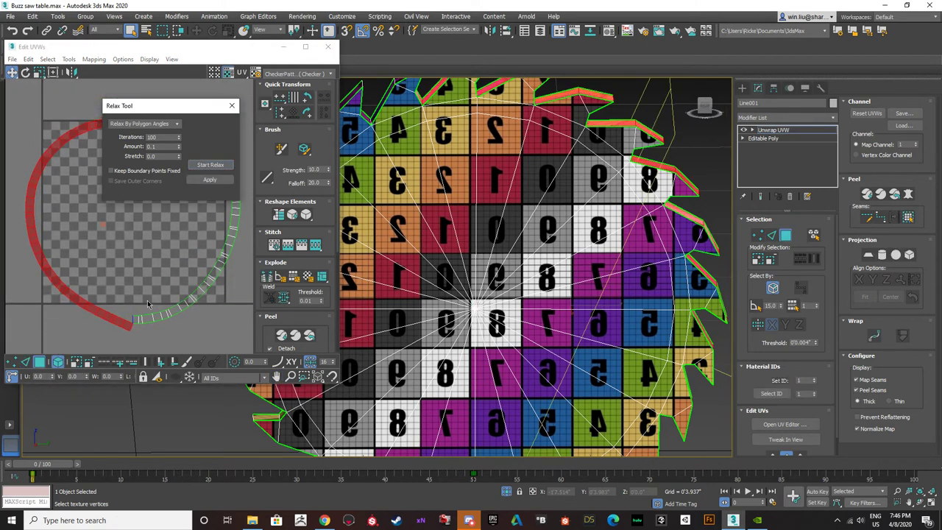
# - Move the right half of the rim ring up and left, clear of the UV tile
pyautogui.scroll(-4, 177, 290)
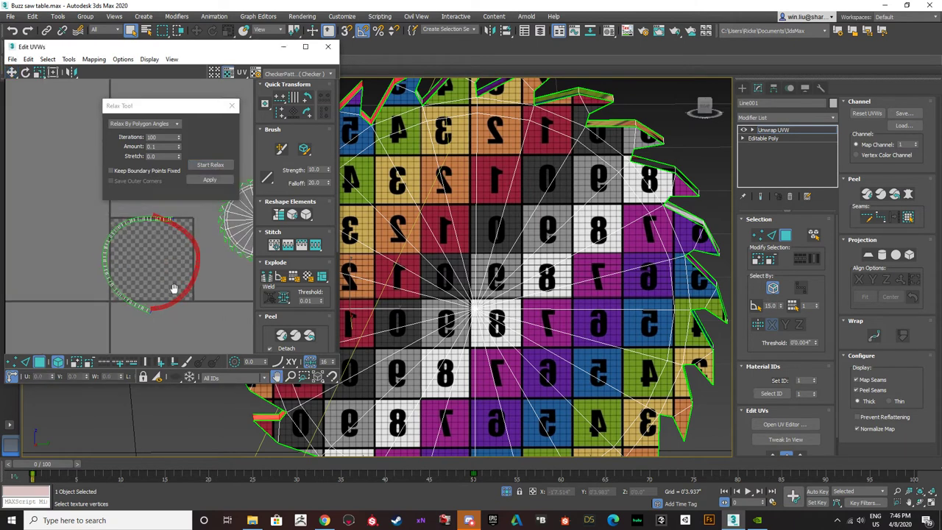
pyautogui.moveTo(175, 288); pyautogui.dragTo(194, 317, button='middle')
pyautogui.moveTo(190, 250); pyautogui.dragTo(98, 144)
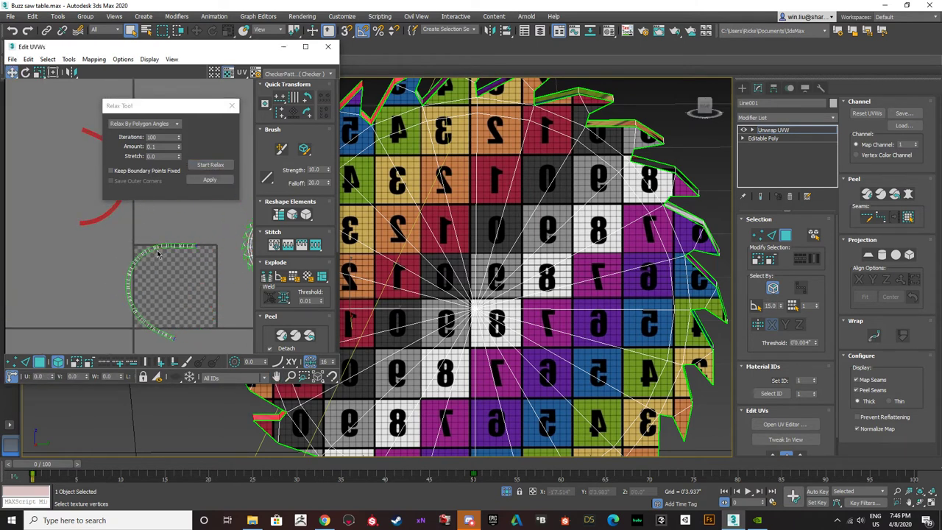
pyautogui.scroll(2, 157, 254)
pyautogui.scroll(-5, 567, 155)
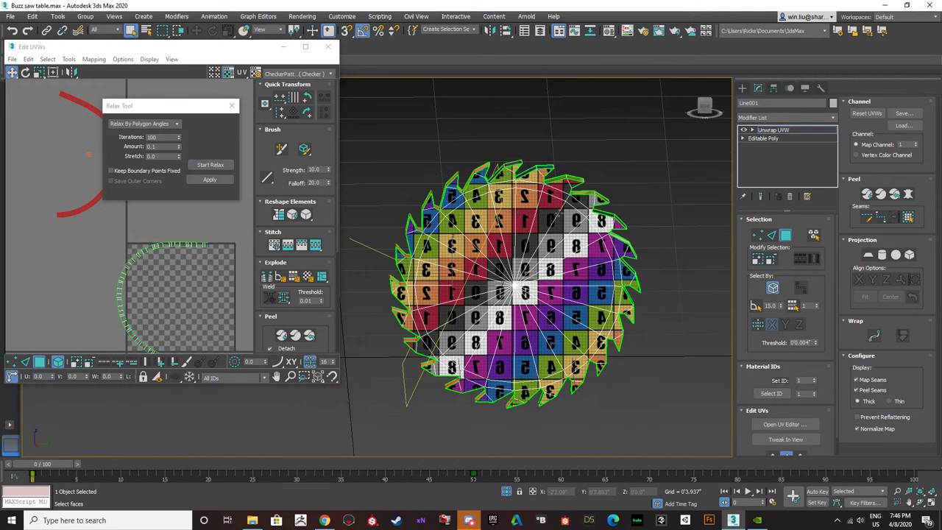
# - Pack the relaxed left half of the rim strip into the UV tile with Rescale enabled
pyautogui.keyDown('alt'); pyautogui.moveTo(567, 154); pyautogui.dragTo(198, 221, button='middle'); pyautogui.keyUp('alt')
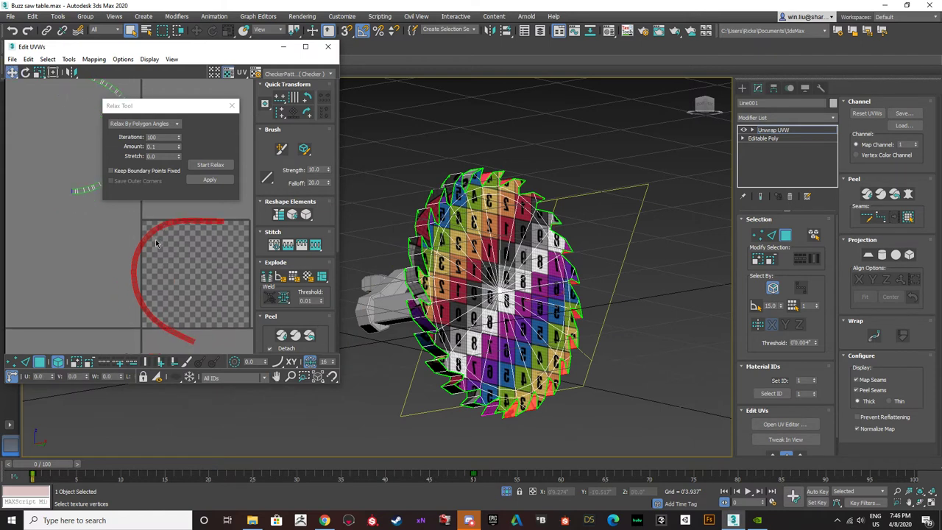
pyautogui.scroll(-6, 269, 301)
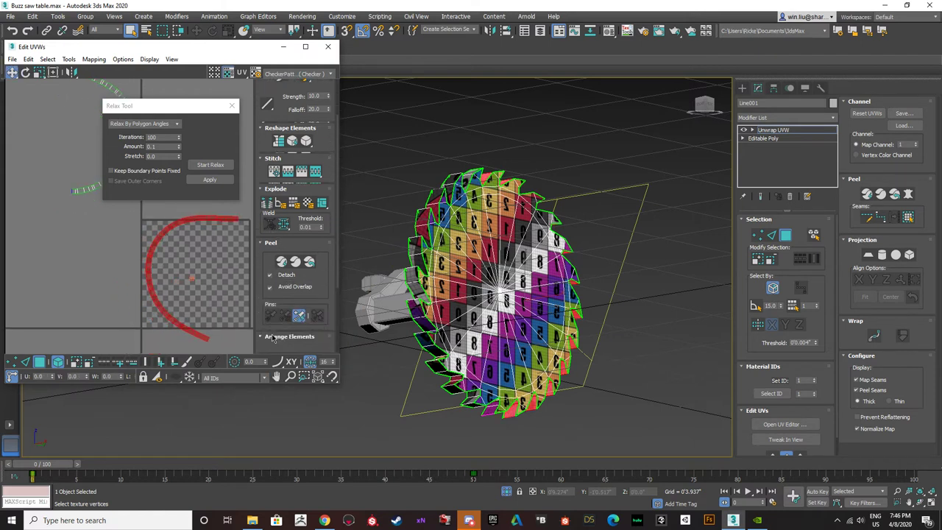
pyautogui.click(267, 341)
pyautogui.moveTo(201, 292); pyautogui.dragTo(181, 272, button='middle')
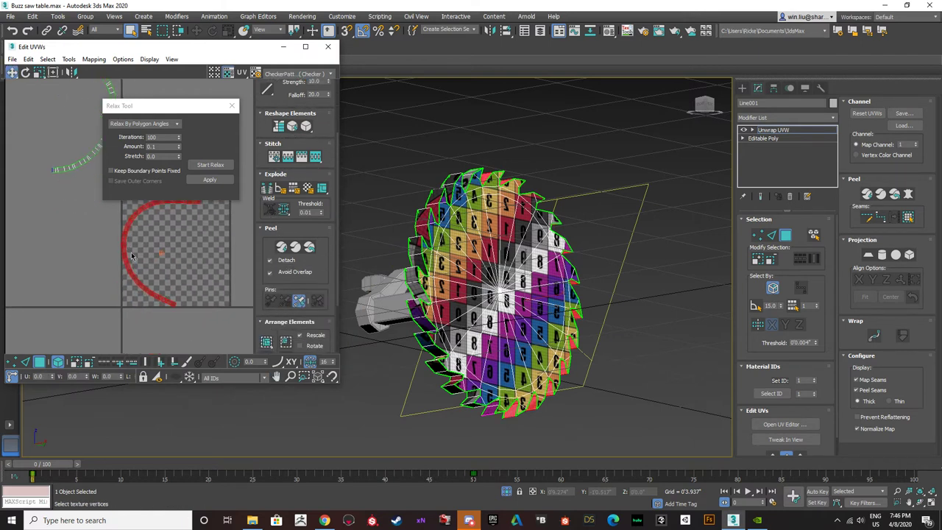
pyautogui.moveTo(125, 202); pyautogui.dragTo(128, 249, button='middle')
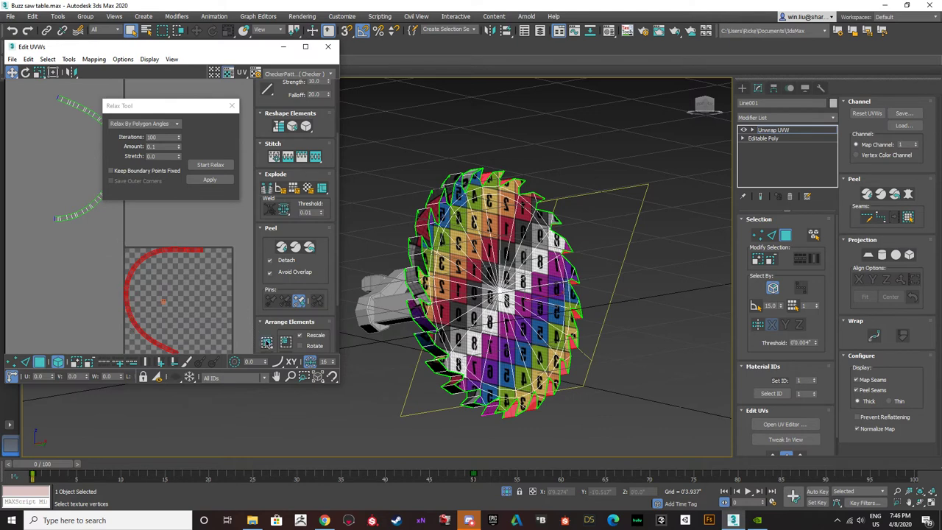
pyautogui.moveTo(136, 321); pyautogui.dragTo(123, 273, button='middle')
# - Maximize the UV editor and break the curved rim strip at a crosswise edge near the middle of its left bend
pyautogui.click(26, 361)
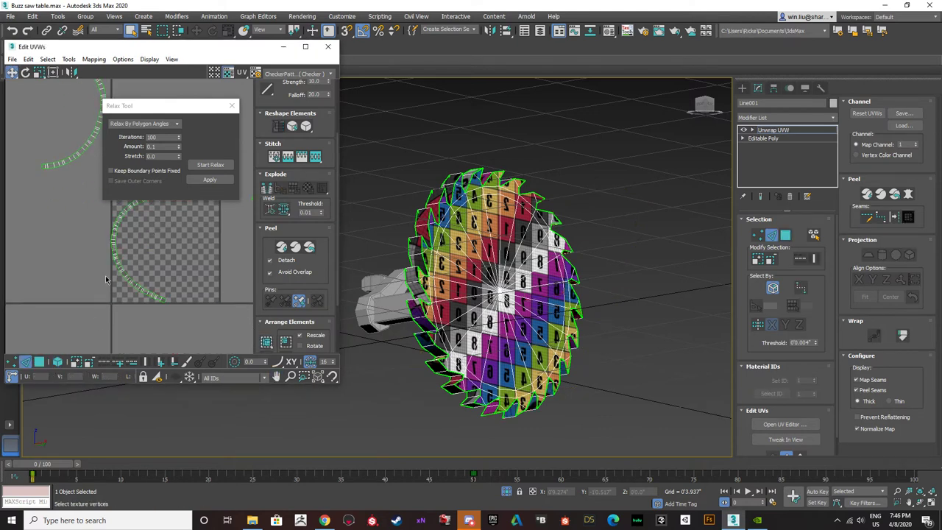
pyautogui.scroll(2, 112, 270)
pyautogui.moveTo(199, 107); pyautogui.dragTo(599, 221)
pyautogui.click(305, 47)
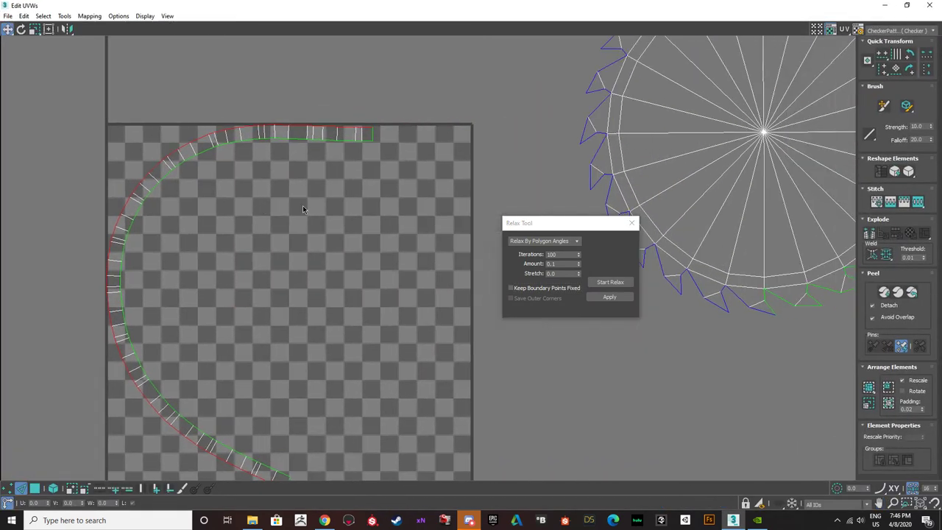
pyautogui.click(117, 263)
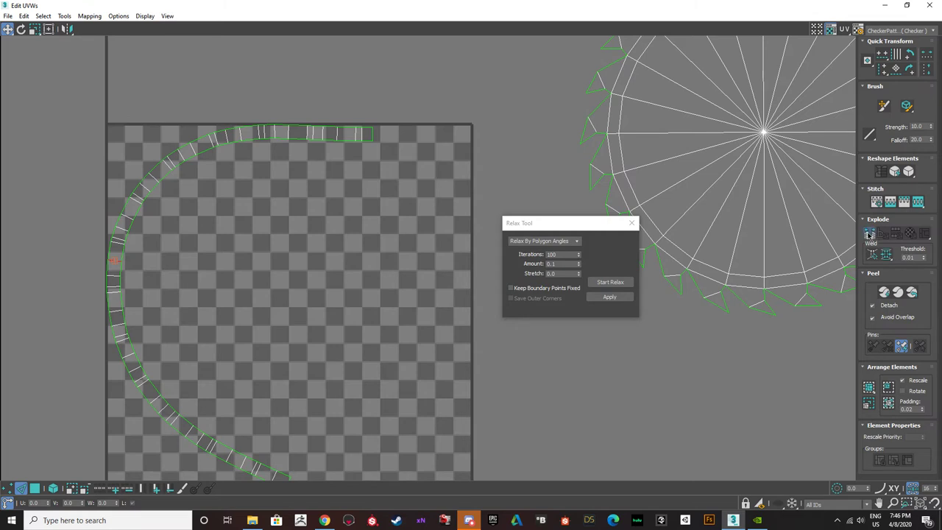
pyautogui.click(869, 234)
# - Select the upper piece of the broken strip as an element and move it up and left, away from the lower piece
pyautogui.click(34, 489)
pyautogui.click(53, 488)
pyautogui.click(206, 299)
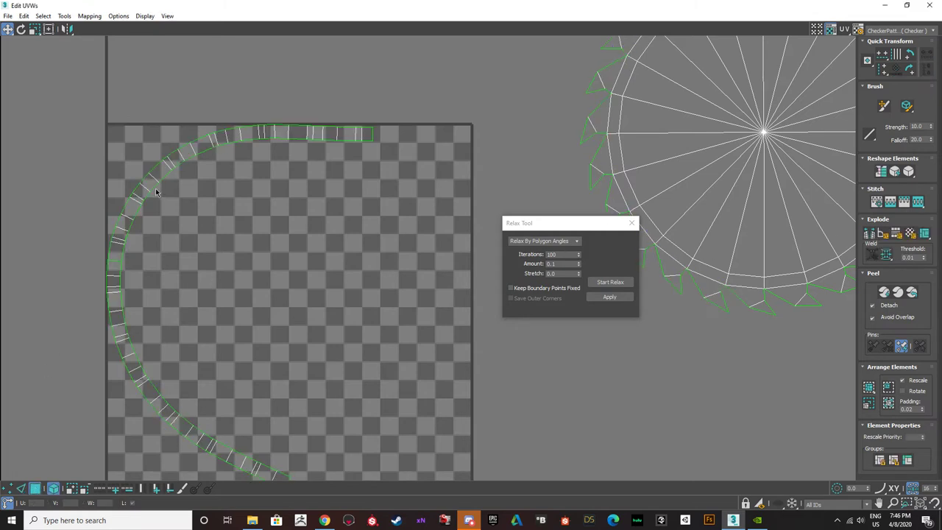
pyautogui.click(150, 193)
pyautogui.moveTo(125, 221); pyautogui.dragTo(83, 157)
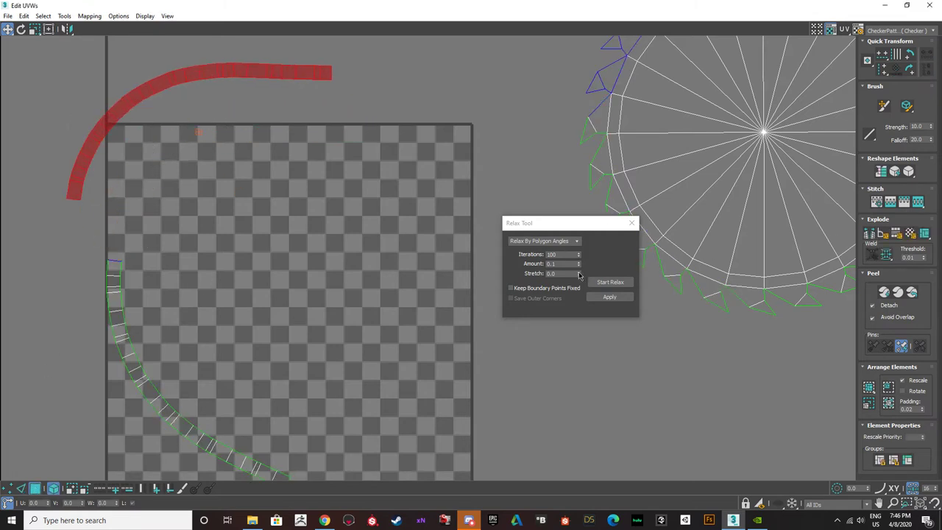
# - Relax the upper strip piece and the lower one by polygon angles with an amount of 1.0 until both are nearly straight
pyautogui.click(609, 282)
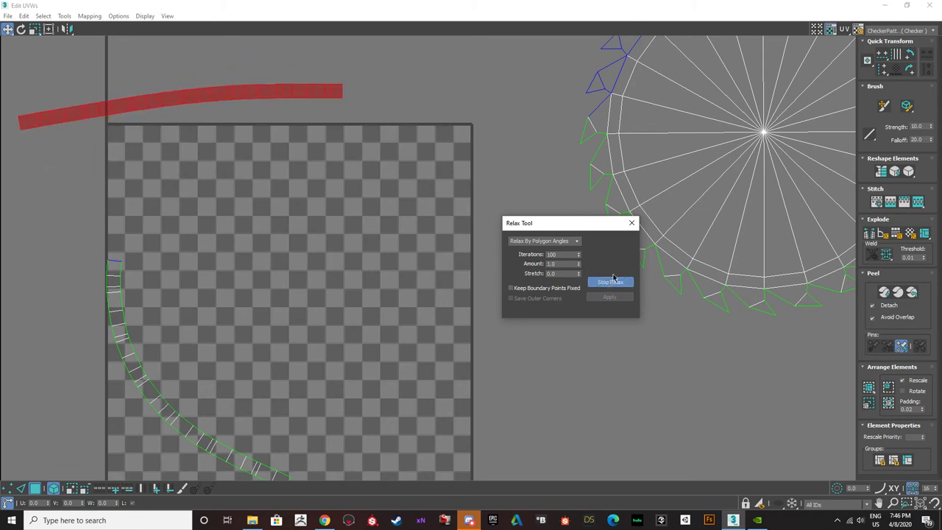
pyautogui.click(612, 281)
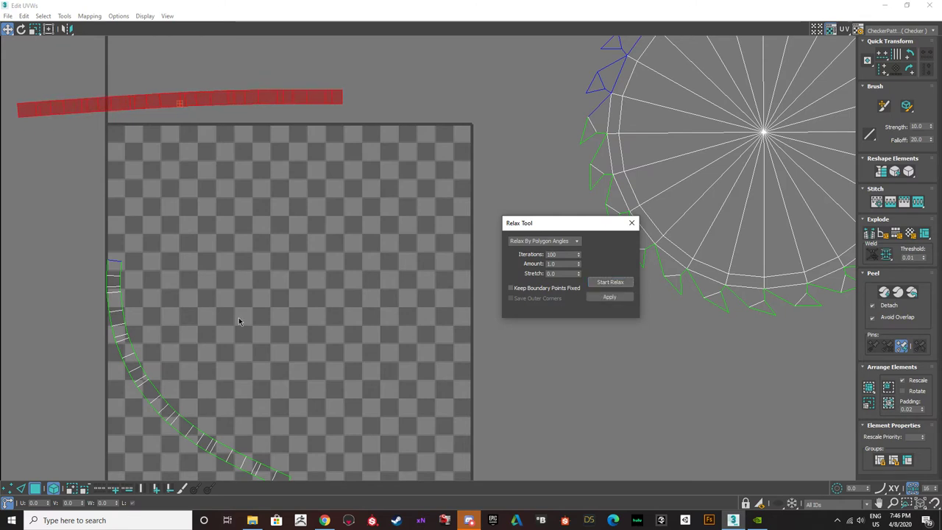
pyautogui.click(131, 325)
pyautogui.click(594, 282)
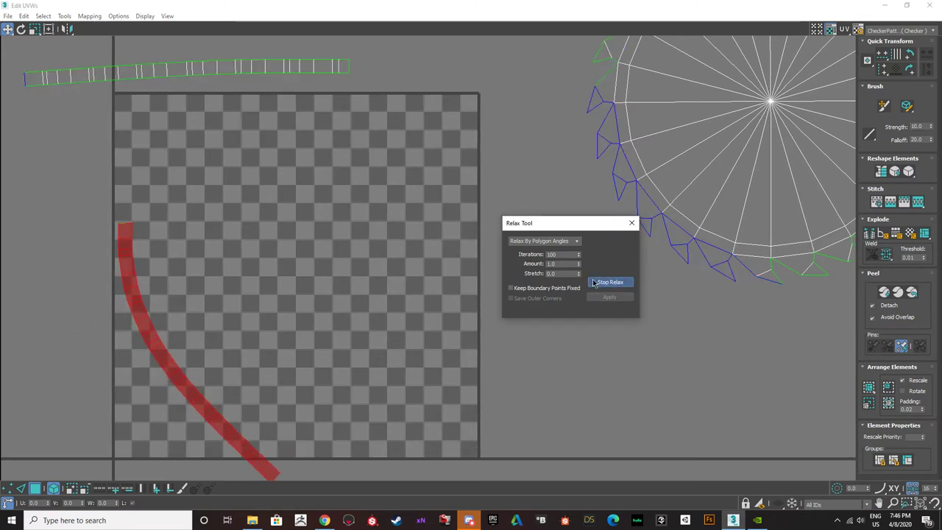
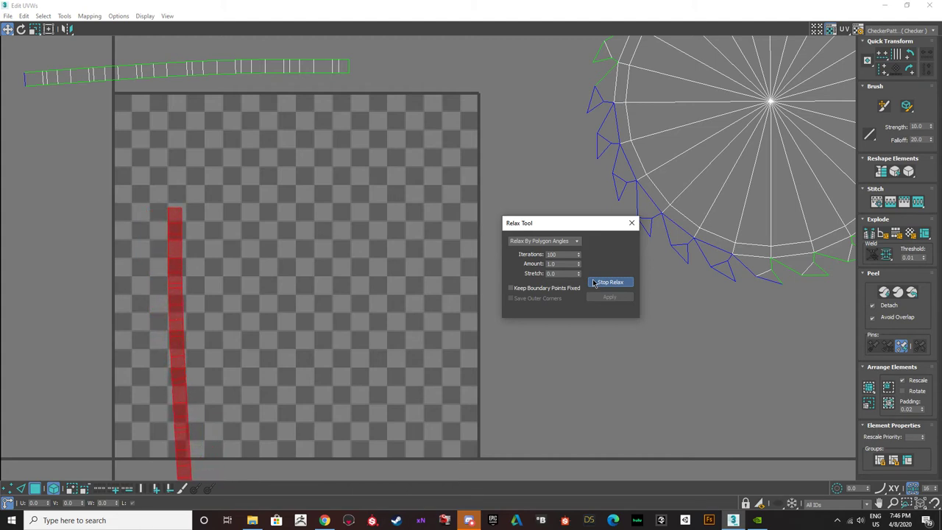
pyautogui.click(594, 282)
# - Stitch the two strip pieces back together at the top end edge of the lower piece
pyautogui.click(20, 488)
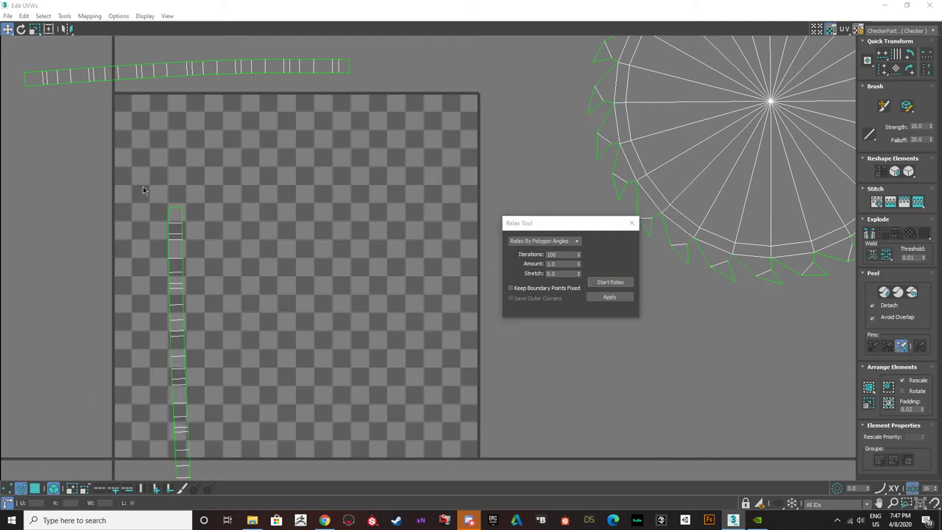
pyautogui.click(175, 208)
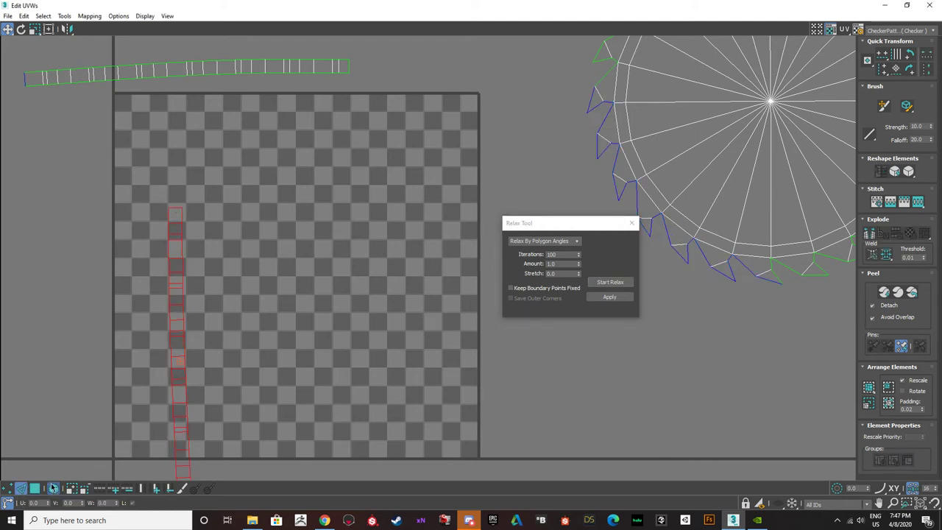
pyautogui.click(193, 188)
pyautogui.click(173, 209)
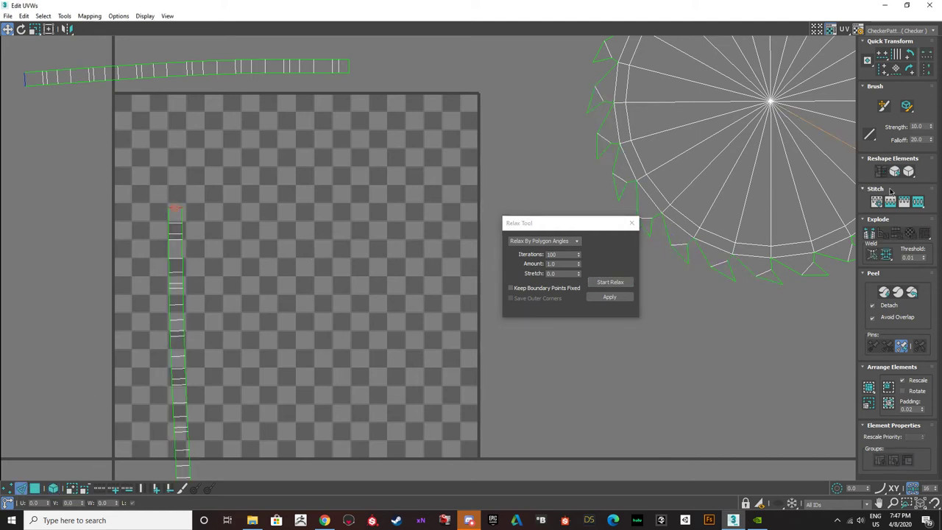
pyautogui.click(919, 201)
# - Select the long side edges of the joined strip and align them vertically
pyautogui.scroll(-4, 184, 254)
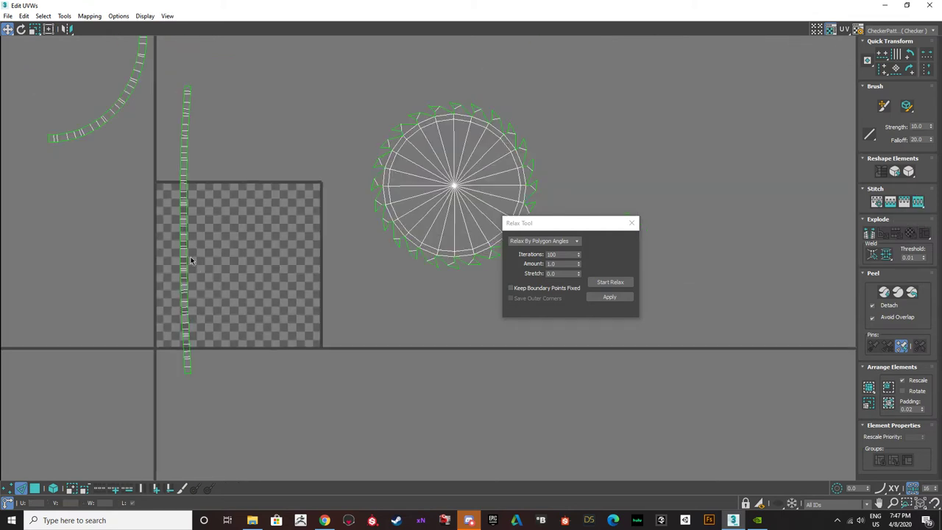
pyautogui.click(182, 229)
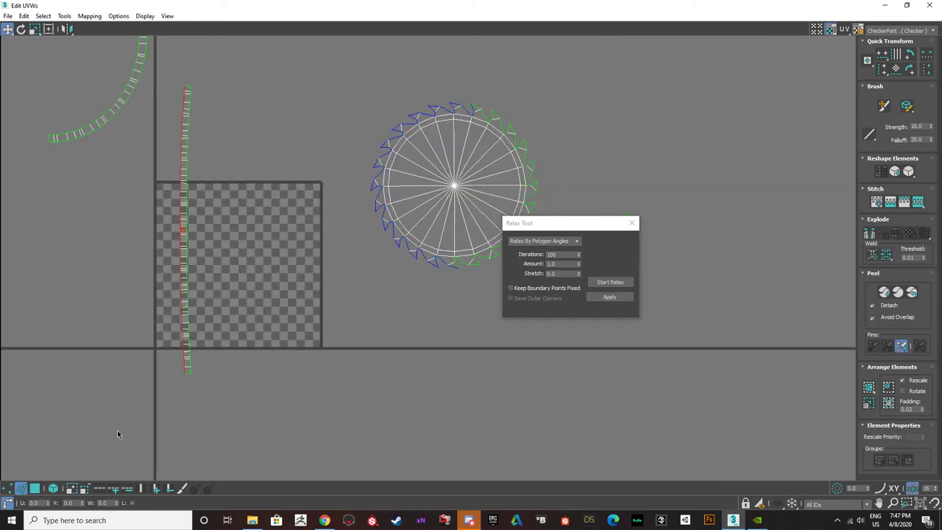
pyautogui.click(140, 489)
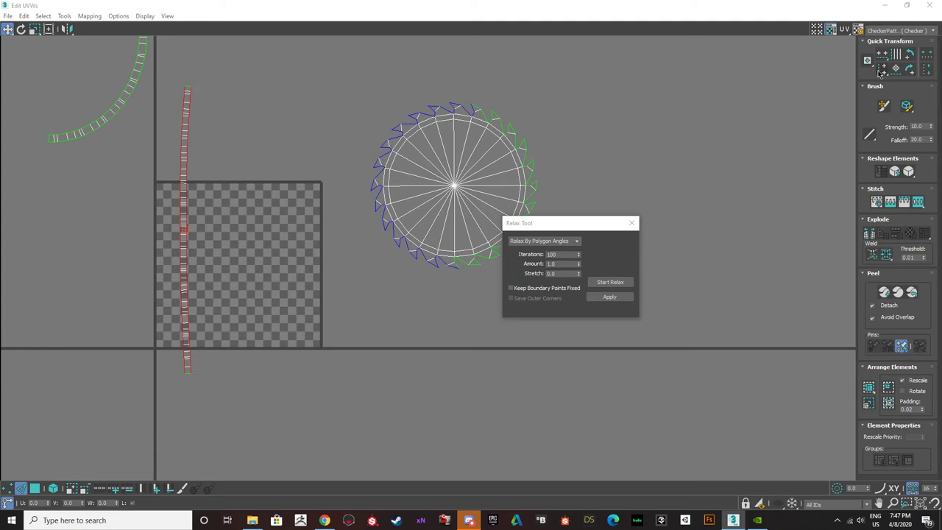
pyautogui.moveTo(881, 72); pyautogui.dragTo(883, 85)
pyautogui.click(283, 211)
# - Select the ring of crosswise edges along the straightened strip and align each of them horizontally
pyautogui.scroll(4, 193, 357)
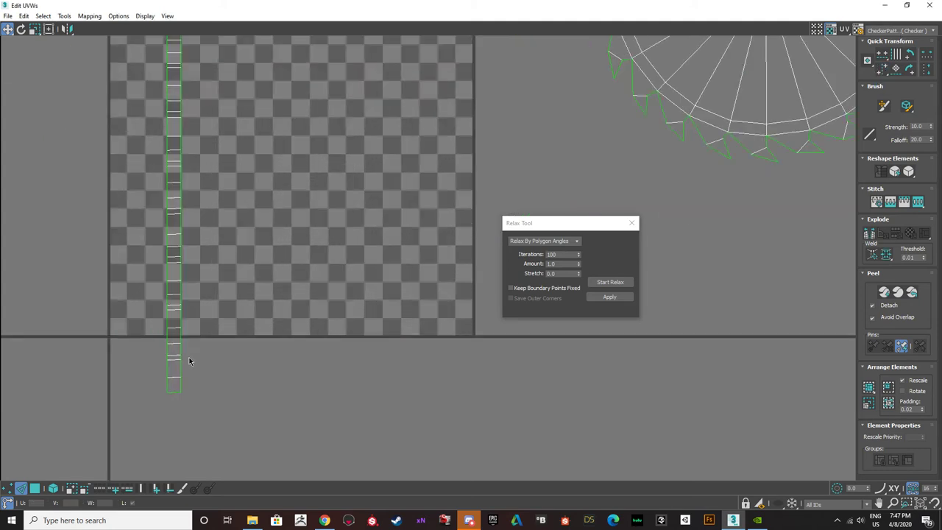
pyautogui.click(171, 392)
pyautogui.click(142, 488)
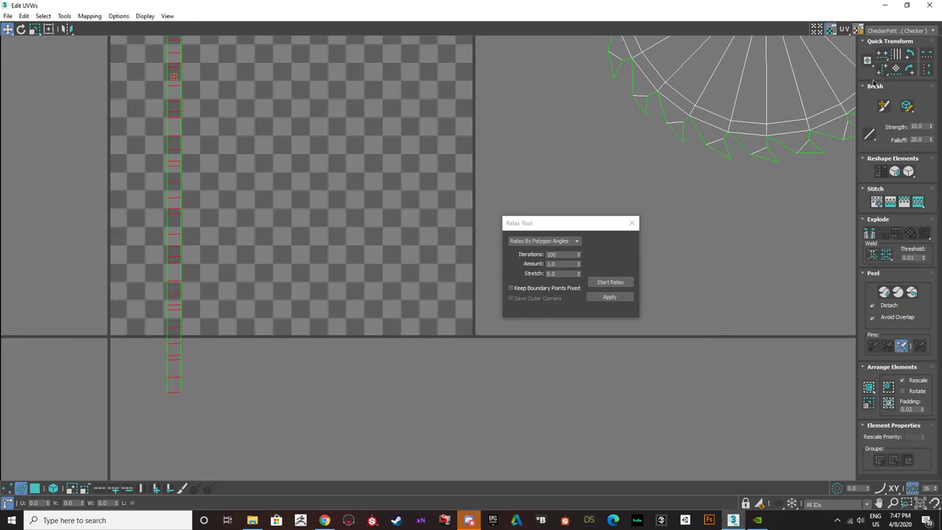
pyautogui.click(218, 257)
# - Select a crosswise edge near the middle of the other, still curved half of the rim
pyautogui.scroll(-5, 219, 257)
pyautogui.scroll(5, 263, 160)
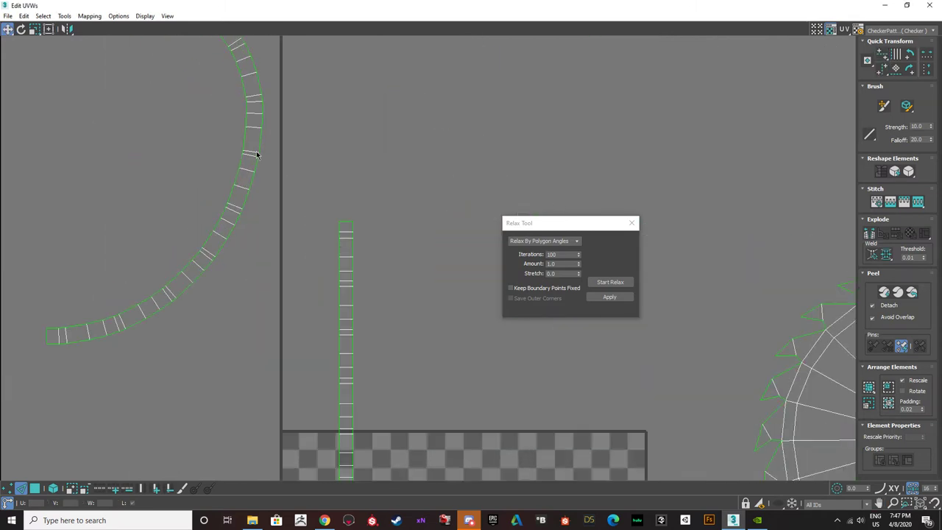
pyautogui.click(251, 151)
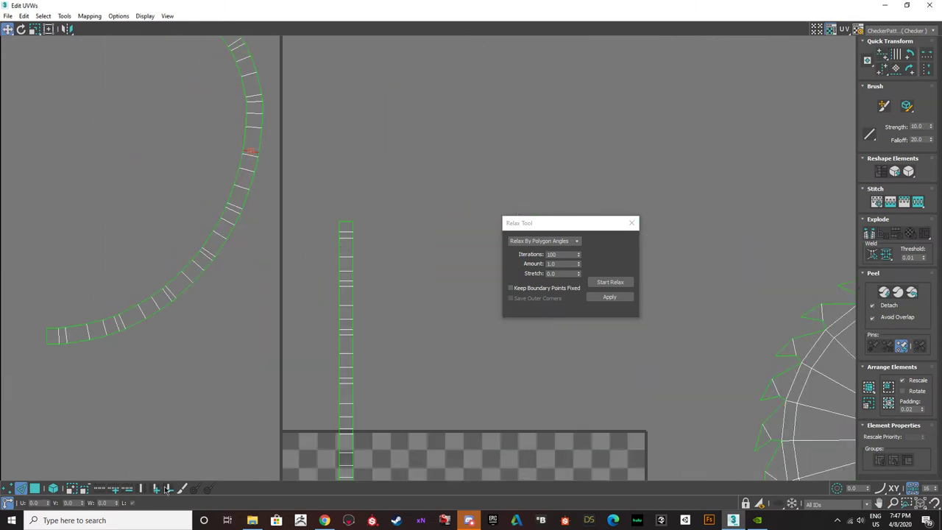
# - Break the curved UV strip at the selected edge and move its lower half away from the upper half
pyautogui.click(870, 235)
pyautogui.click(35, 488)
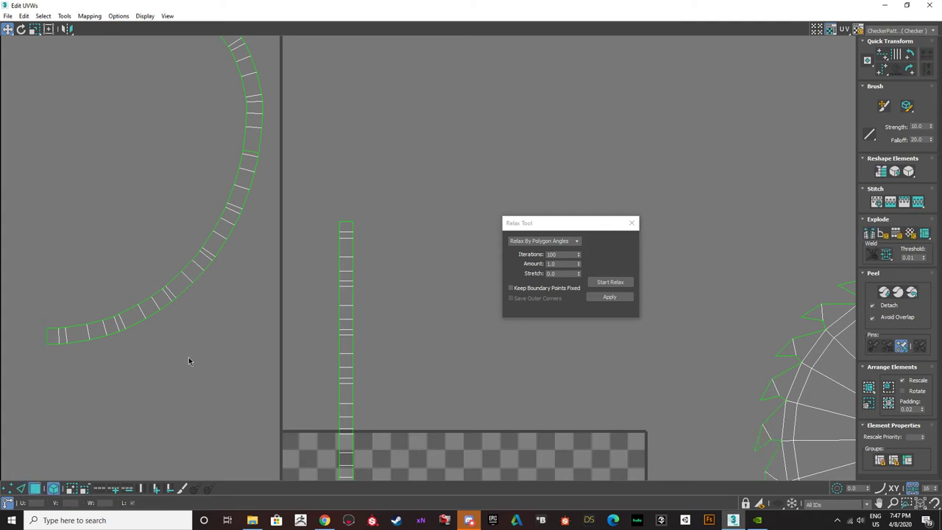
pyautogui.moveTo(193, 259); pyautogui.dragTo(172, 338)
pyautogui.scroll(-2, 304, 409)
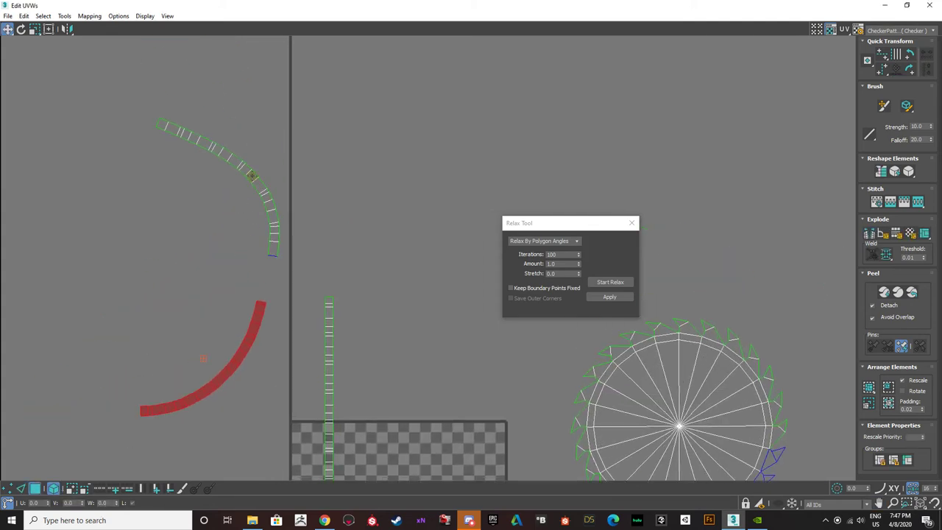
# - Straighten both halves of the strip by relaxing each with Relax By Polygon Angles
pyautogui.click(251, 175)
pyautogui.click(610, 282)
pyautogui.click(611, 282)
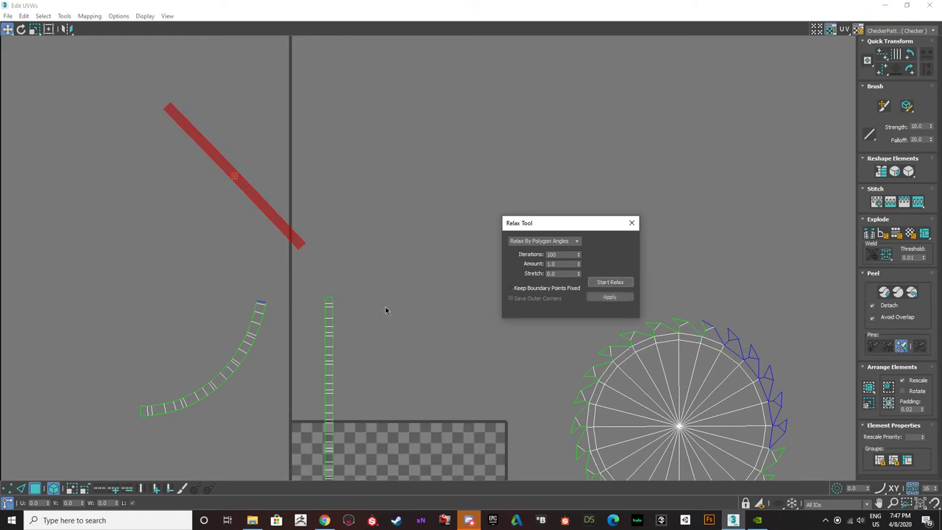
pyautogui.moveTo(269, 336); pyautogui.dragTo(220, 310)
pyautogui.click(622, 284)
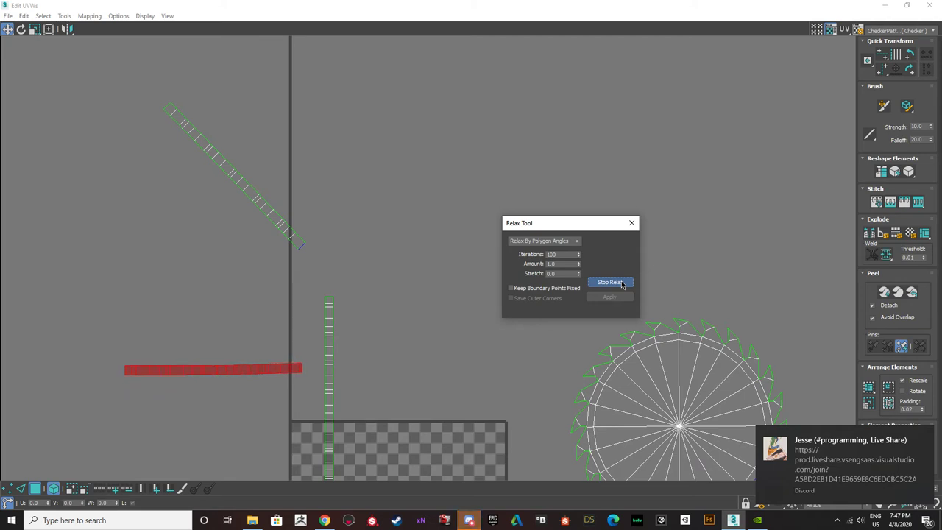
pyautogui.click(610, 283)
pyautogui.click(474, 158)
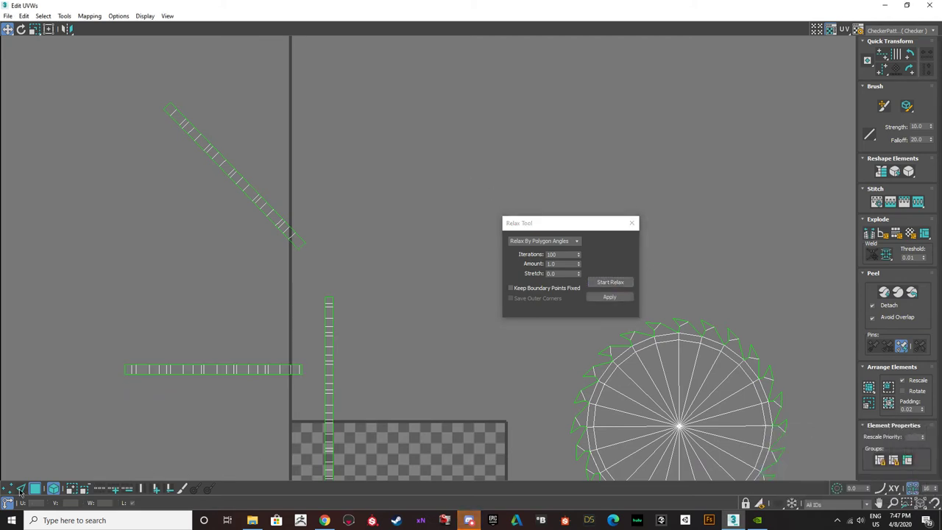
# - Stitch the two straightened strips together at their matching end edges into one long strip
pyautogui.scroll(3, 325, 364)
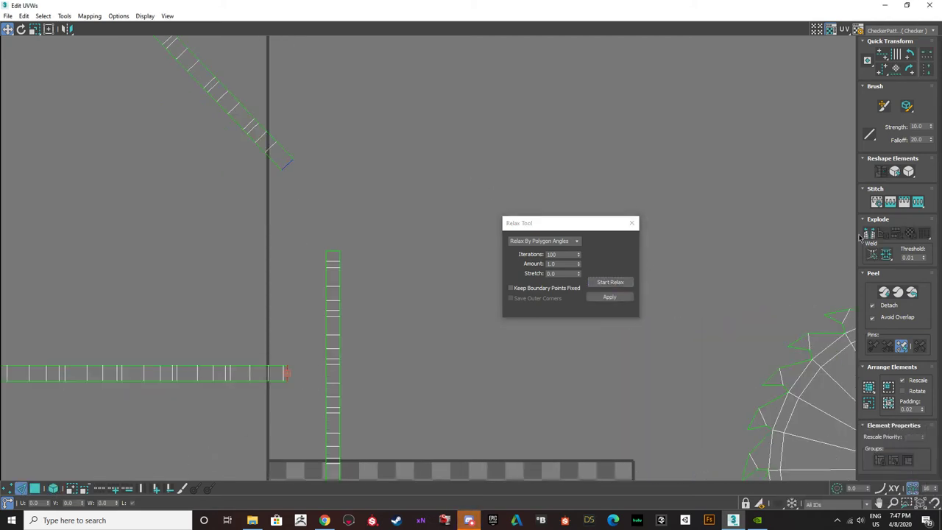
pyautogui.scroll(-2, 311, 349)
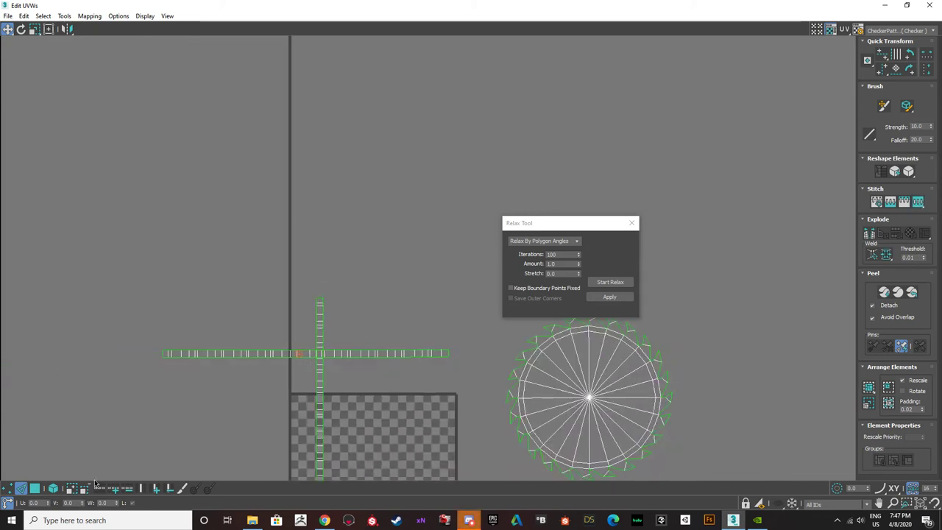
pyautogui.click(35, 488)
pyautogui.click(165, 353)
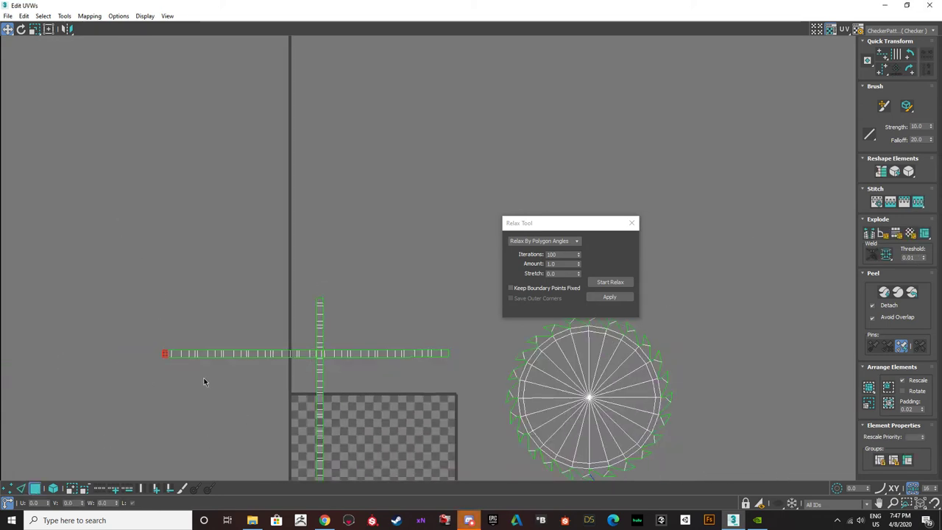
# - Select the joined strip as a whole element and rotate it to vertical
pyautogui.click(52, 488)
pyautogui.moveTo(164, 235); pyautogui.dragTo(242, 391)
pyautogui.click(20, 29)
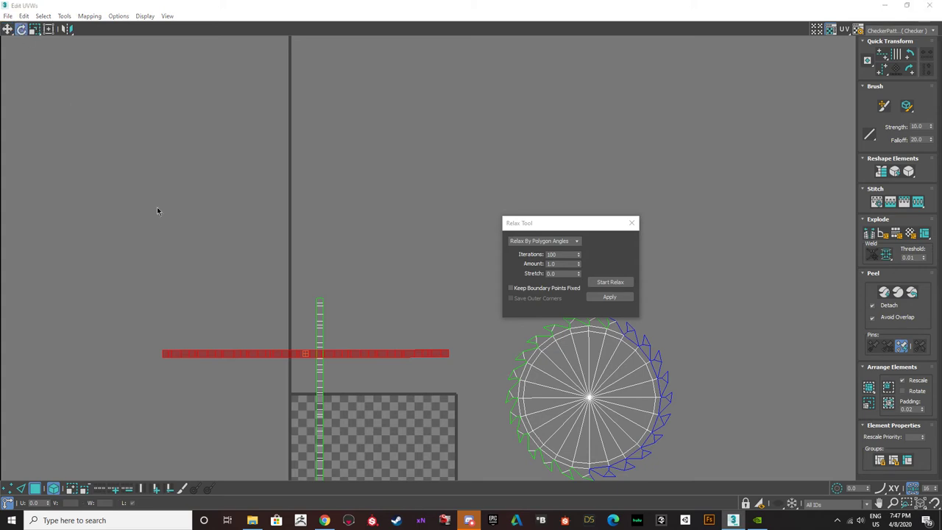
pyautogui.moveTo(212, 353); pyautogui.dragTo(307, 406)
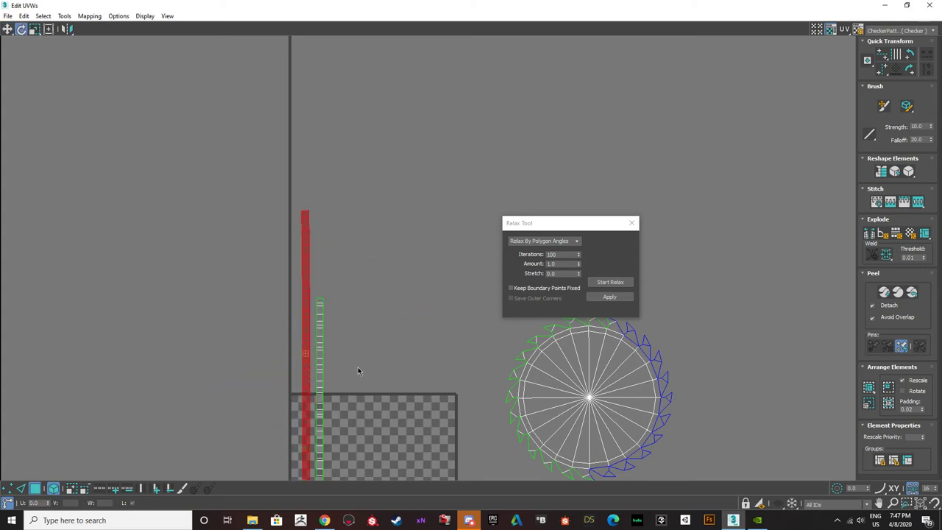
# - Select both vertical strips and pack them into the UV tile with Rescale on and 0.02 padding
pyautogui.moveTo(358, 371); pyautogui.dragTo(271, 242, button='middle')
pyautogui.moveTo(140, 208); pyautogui.dragTo(280, 324)
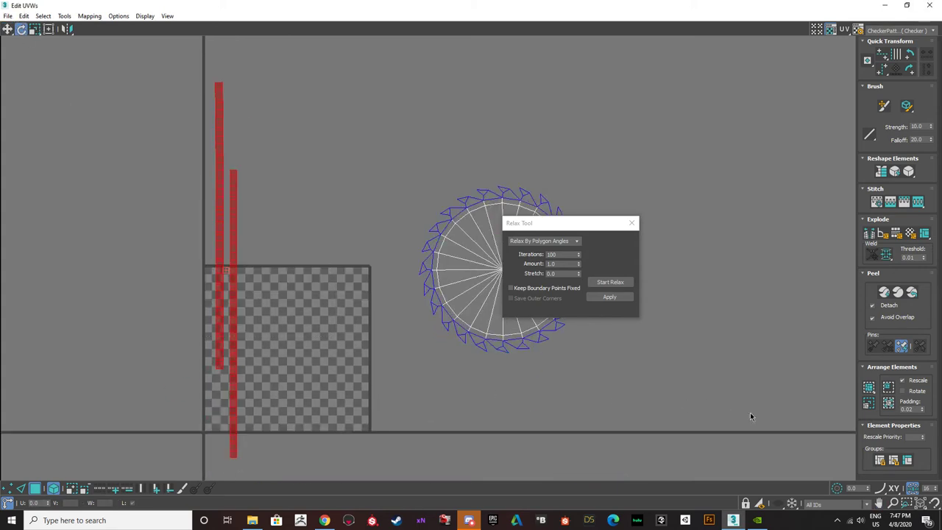
pyautogui.click(870, 387)
pyautogui.click(7, 29)
pyautogui.moveTo(410, 276); pyautogui.dragTo(331, 256, button='middle')
pyautogui.scroll(-3, 384, 316)
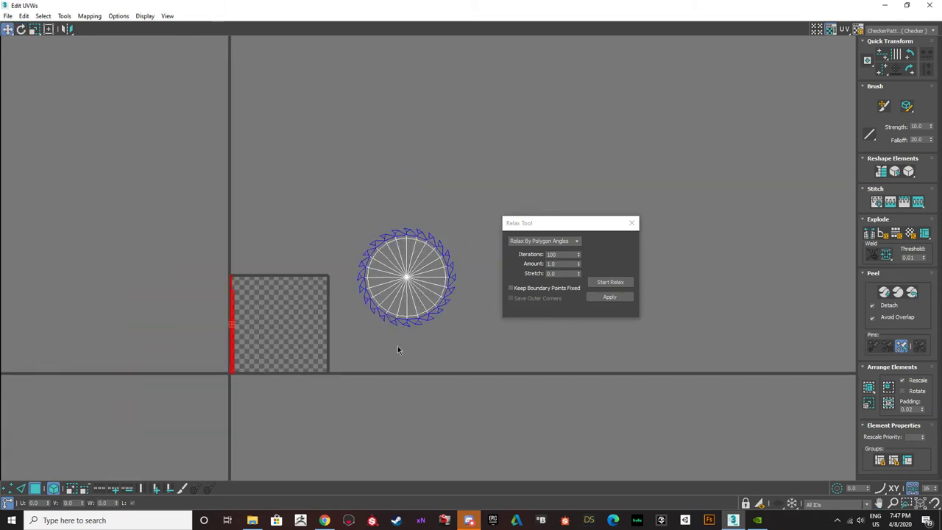
# - Try packing the strips and blade discs together into the UV tile, and undo that packing
pyautogui.click(384, 309)
pyautogui.moveTo(414, 395); pyautogui.dragTo(214, 221)
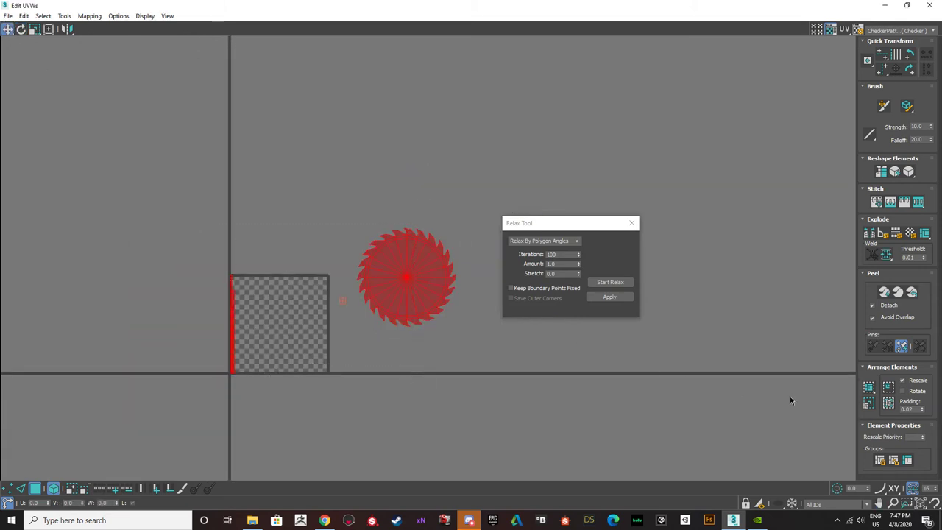
pyautogui.click(868, 388)
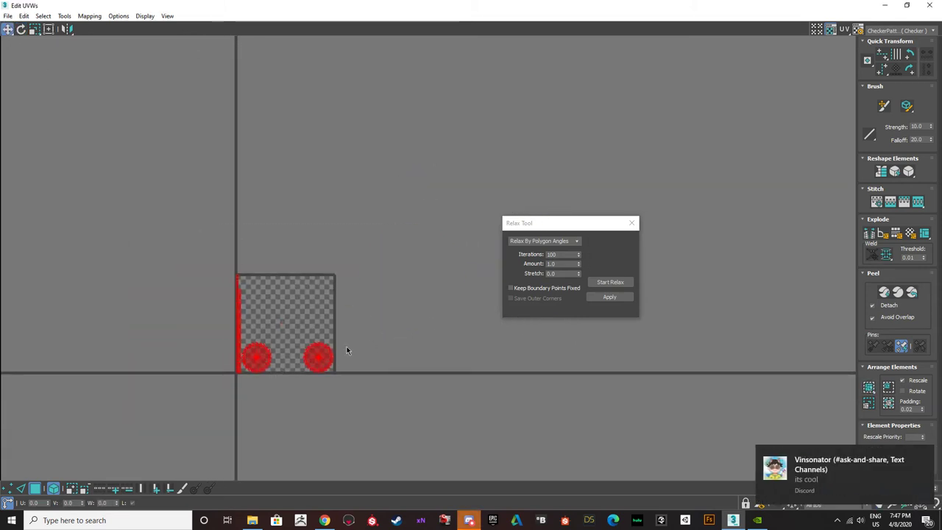
pyautogui.hotkey('ctrl', 'z')
# - Move all blade UV shells out of the tile and place the two strips beside the disc shells
pyautogui.moveTo(399, 282); pyautogui.dragTo(138, 312)
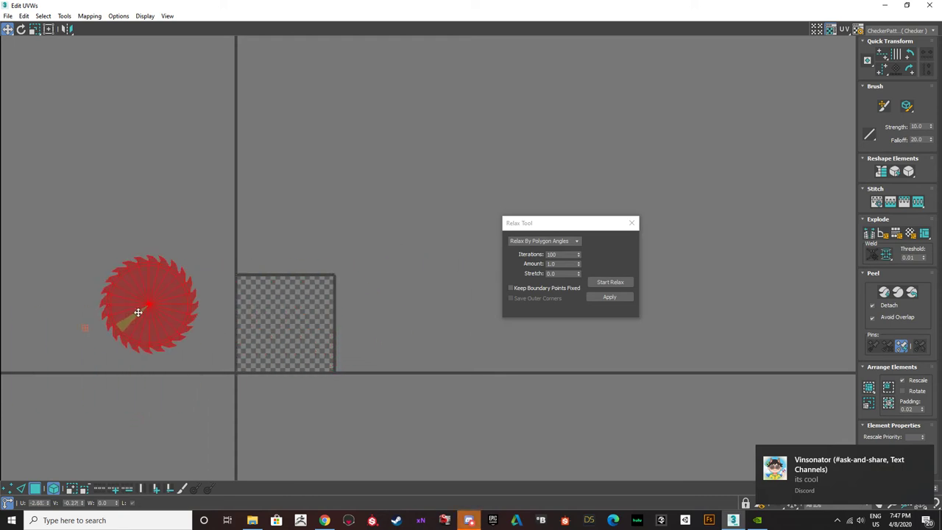
pyautogui.moveTo(50, 335); pyautogui.dragTo(240, 312, button='middle')
pyautogui.click(146, 331)
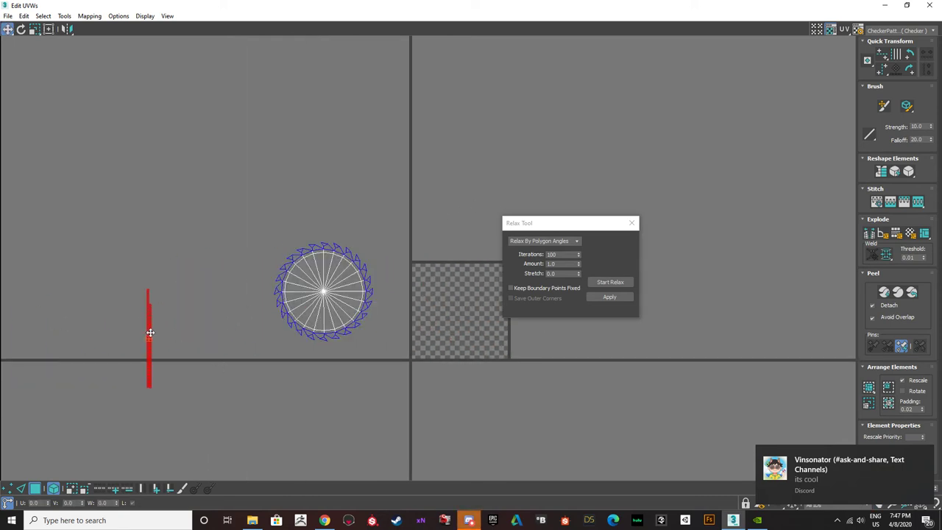
pyautogui.moveTo(151, 333); pyautogui.dragTo(268, 282)
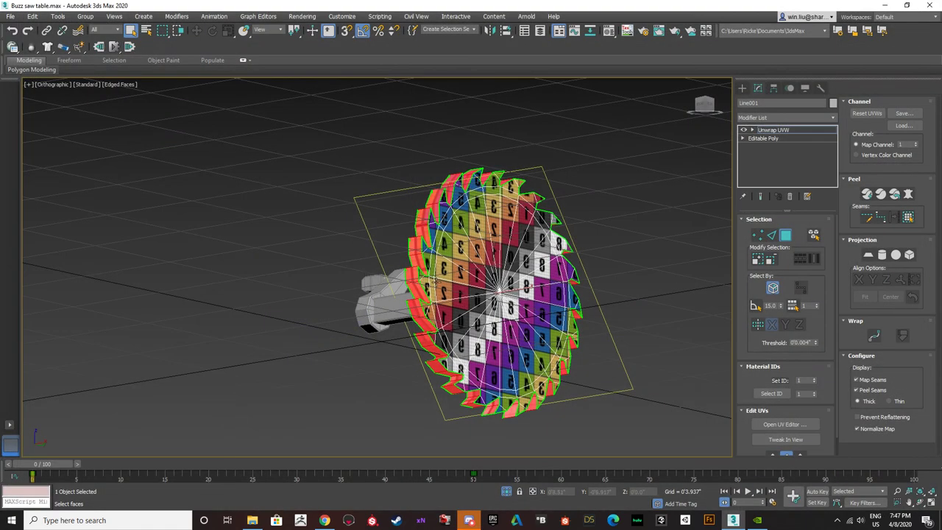
# - Open the Material Editor and assign the numbered checker map material to the square shaft behind the saw blade
pyautogui.keyDown('alt'); pyautogui.moveTo(417, 279); pyautogui.dragTo(444, 307, button='middle'); pyautogui.keyUp('alt')
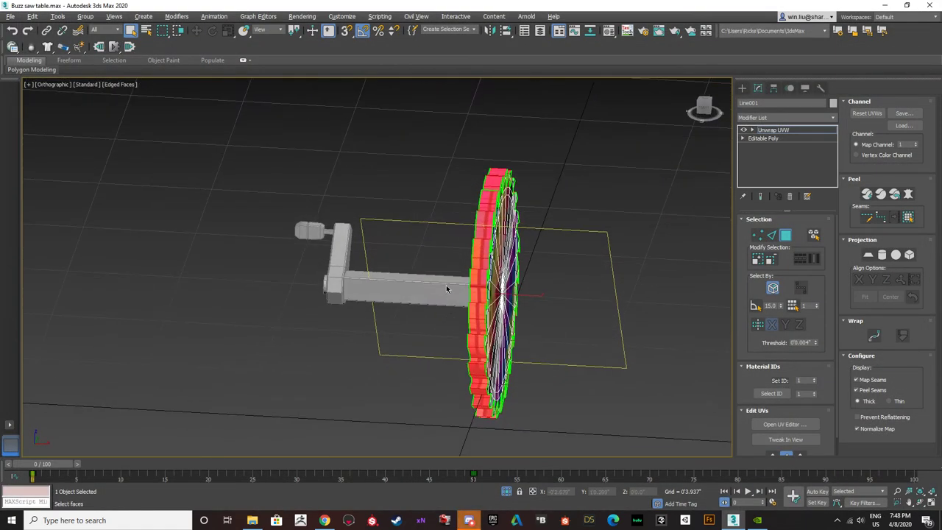
pyautogui.moveTo(550, 259); pyautogui.dragTo(570, 236, button='middle')
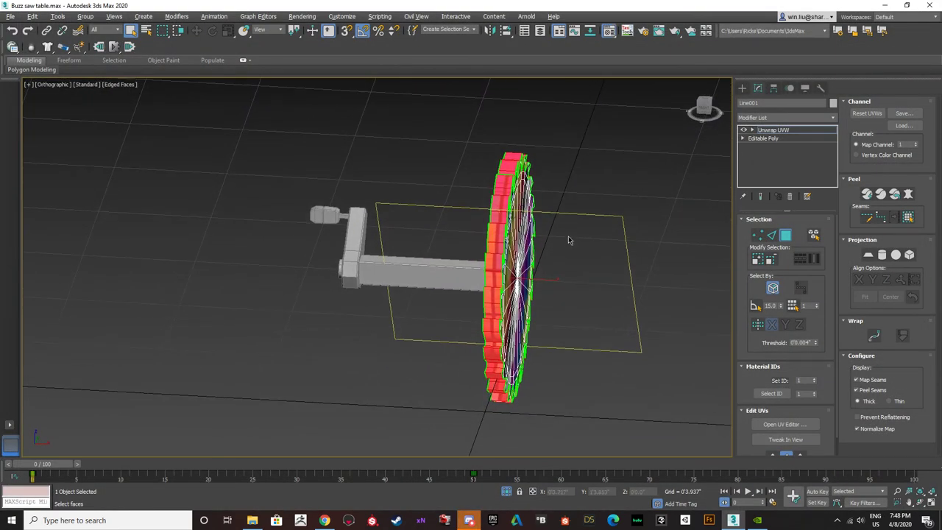
pyautogui.press('m')
pyautogui.moveTo(412, 64); pyautogui.dragTo(721, 84)
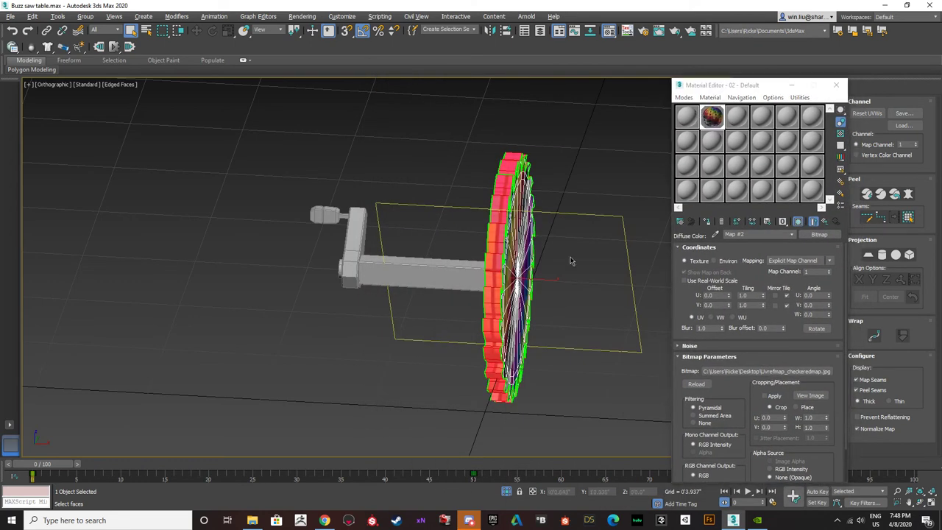
pyautogui.moveTo(713, 117); pyautogui.dragTo(410, 259)
pyautogui.moveTo(410, 259)
pyautogui.keyDown('alt'); pyautogui.mouseDown(button='middle')
pyautogui.moveTo(418, 273)
pyautogui.moveTo(409, 278)
pyautogui.mouseUp(button='middle'); pyautogui.keyUp('alt')
pyautogui.scroll(5, 409, 277)
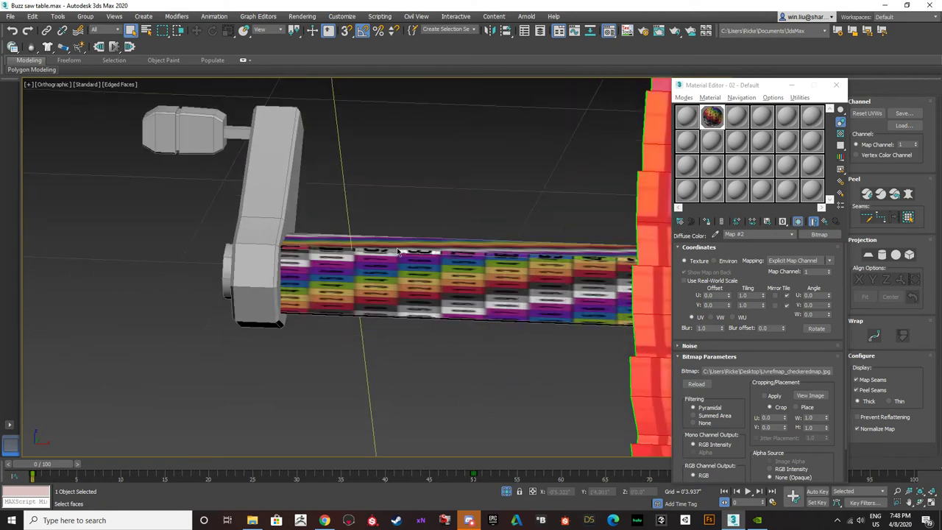
pyautogui.scroll(2, 402, 259)
pyautogui.scroll(-2, 402, 259)
# - Assign the same checker map material to the handle grip and the crank arm
pyautogui.click(268, 207)
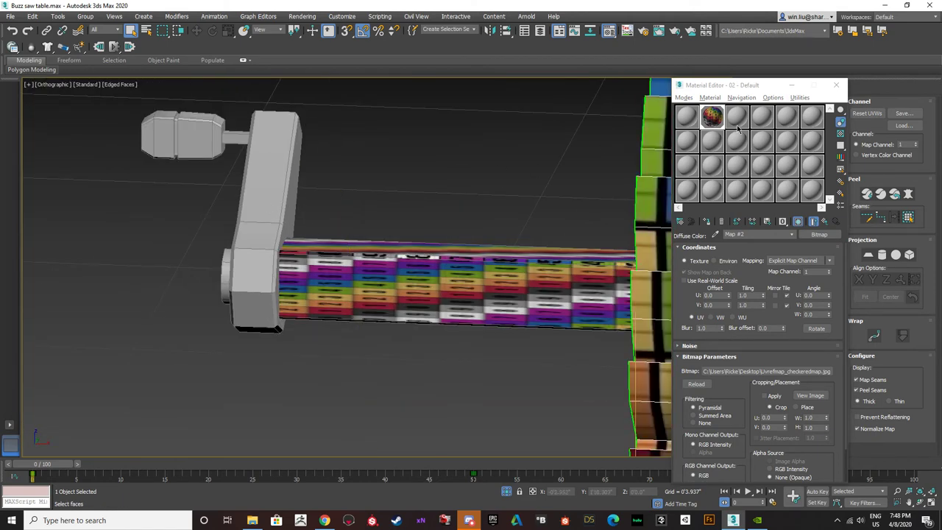
pyautogui.moveTo(708, 121); pyautogui.dragTo(483, 155)
pyautogui.moveTo(187, 146); pyautogui.dragTo(187, 146)
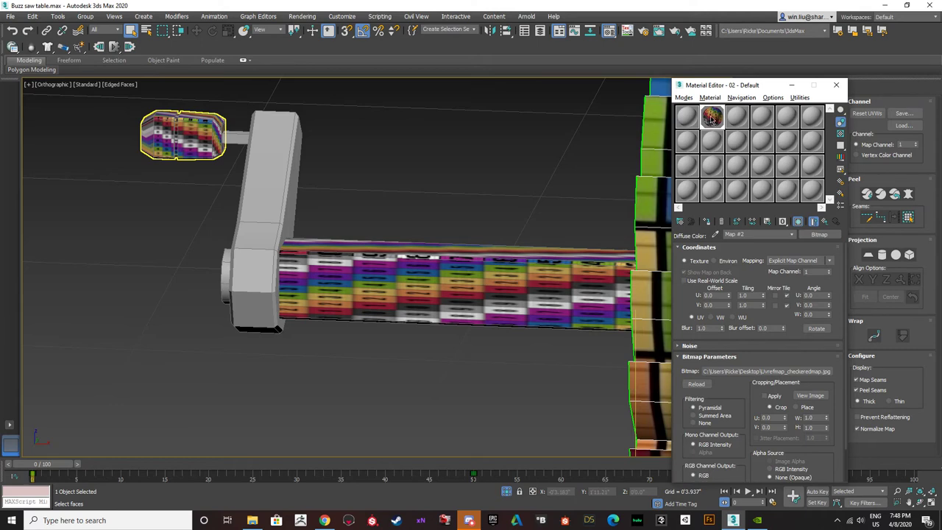
pyautogui.moveTo(712, 118); pyautogui.dragTo(279, 184)
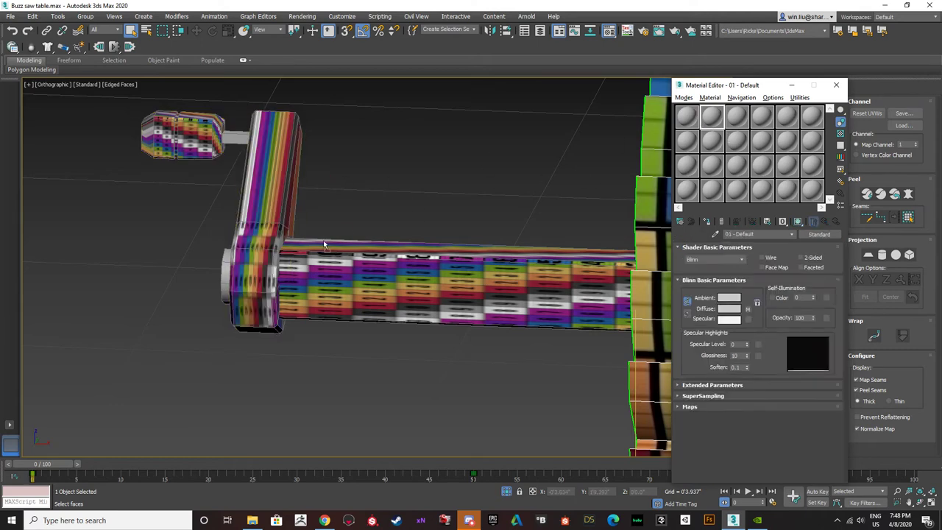
# - Assign the checker map material to the end cap beside the crank arm and close the Material Editor
pyautogui.moveTo(324, 245); pyautogui.dragTo(246, 267)
pyautogui.keyDown('alt'); pyautogui.moveTo(246, 266); pyautogui.dragTo(280, 268, button='middle'); pyautogui.keyUp('alt')
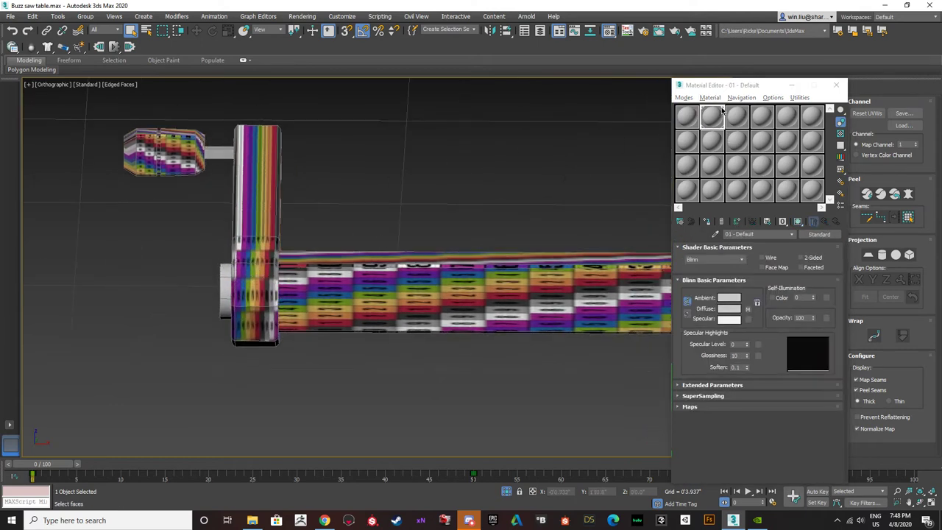
pyautogui.click(720, 115)
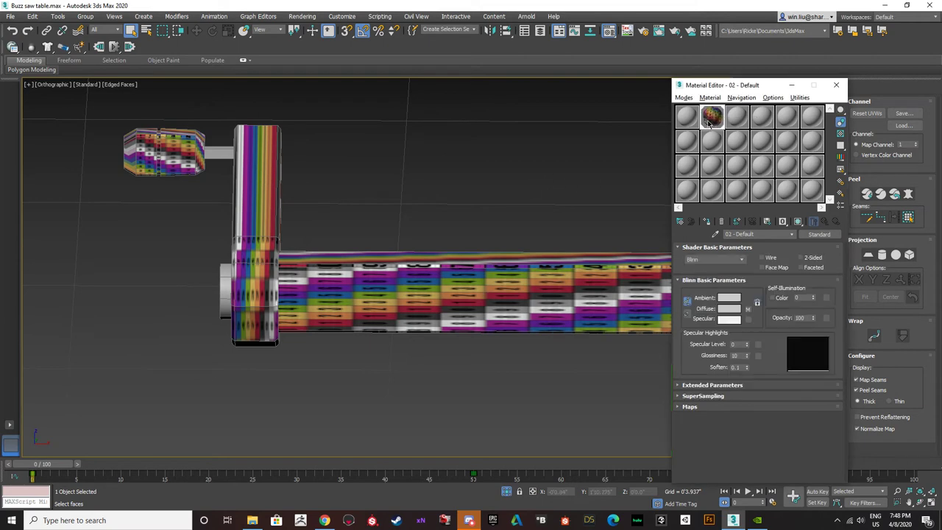
pyautogui.moveTo(708, 123); pyautogui.dragTo(227, 292)
pyautogui.scroll(-1, 234, 289)
pyautogui.keyDown('alt'); pyautogui.moveTo(305, 287); pyautogui.dragTo(429, 293, button='middle'); pyautogui.keyUp('alt')
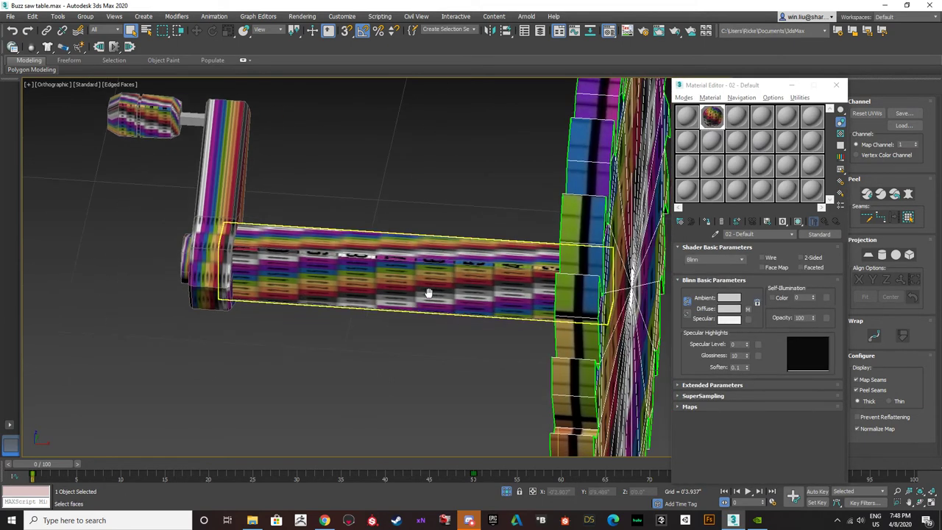
pyautogui.scroll(-5, 425, 287)
pyautogui.click(836, 85)
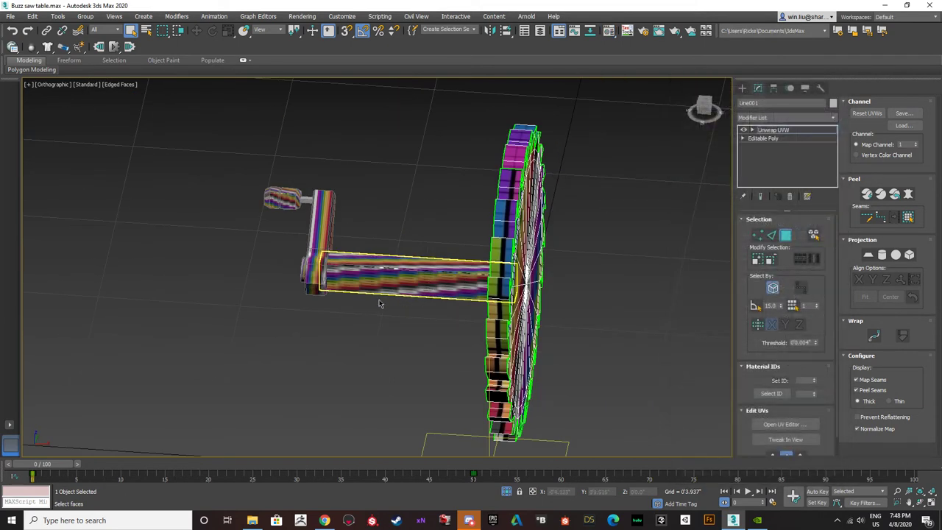
# - Collapse the saw blade's unwrap into its Editable Poly and add an Unwrap UVW modifier to the square shaft
pyautogui.click(785, 234)
pyautogui.click(398, 271)
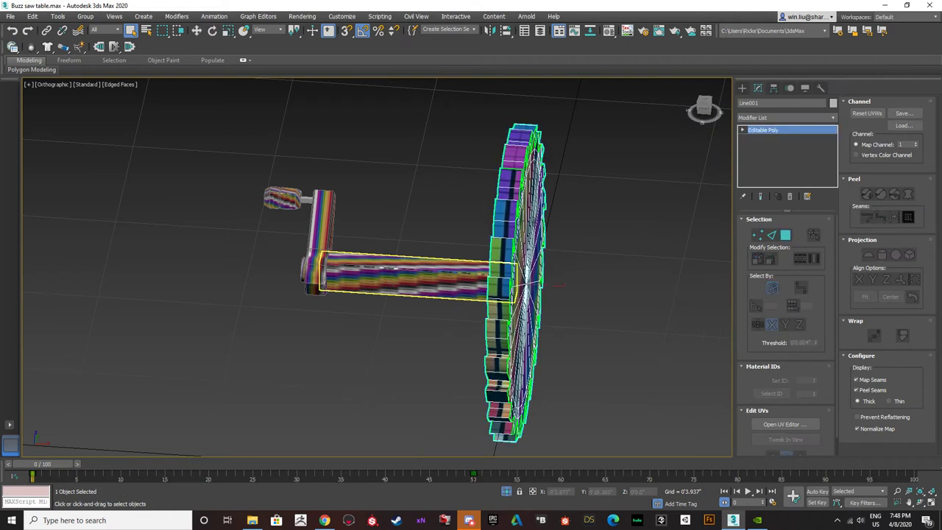
pyautogui.keyDown('alt'); pyautogui.moveTo(397, 270); pyautogui.dragTo(478, 269, button='middle'); pyautogui.keyUp('alt')
pyautogui.click(834, 117)
pyautogui.press('u')
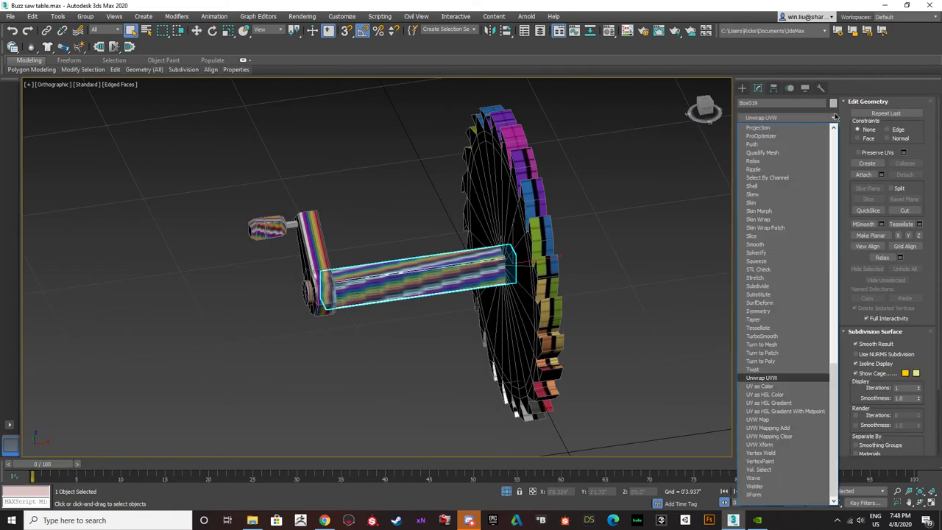
pyautogui.click(785, 374)
# - Open the UV editor for the square shaft, select all its side faces and apply a planar projection to them
pyautogui.click(785, 424)
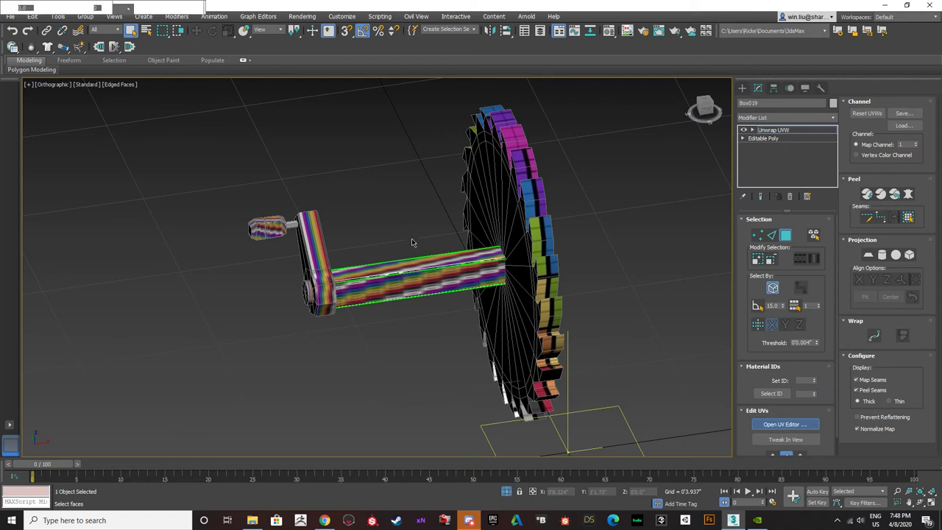
pyautogui.click(26, 362)
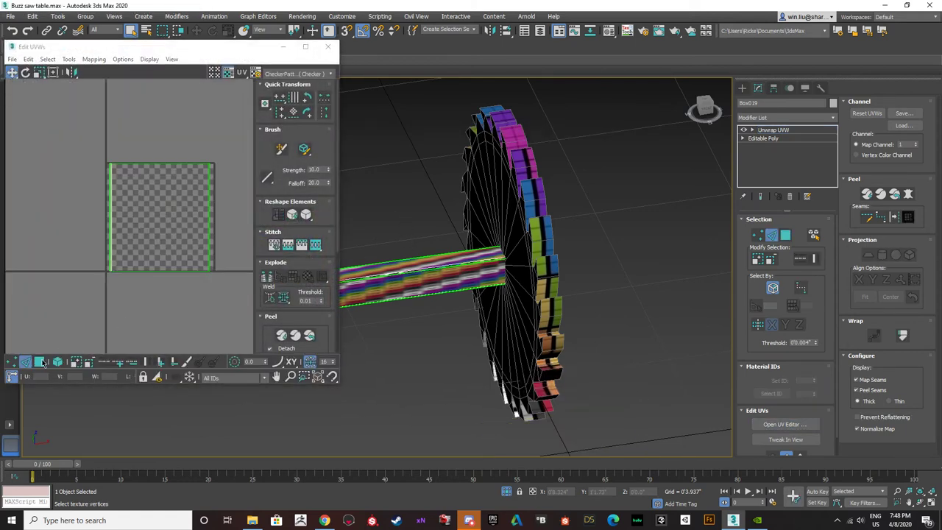
pyautogui.scroll(3, 415, 286)
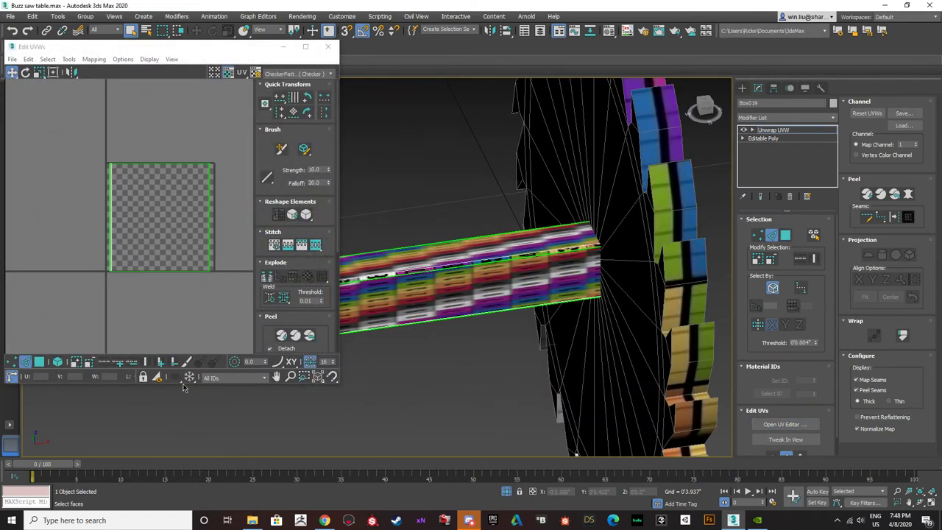
pyautogui.click(39, 361)
pyautogui.click(484, 278)
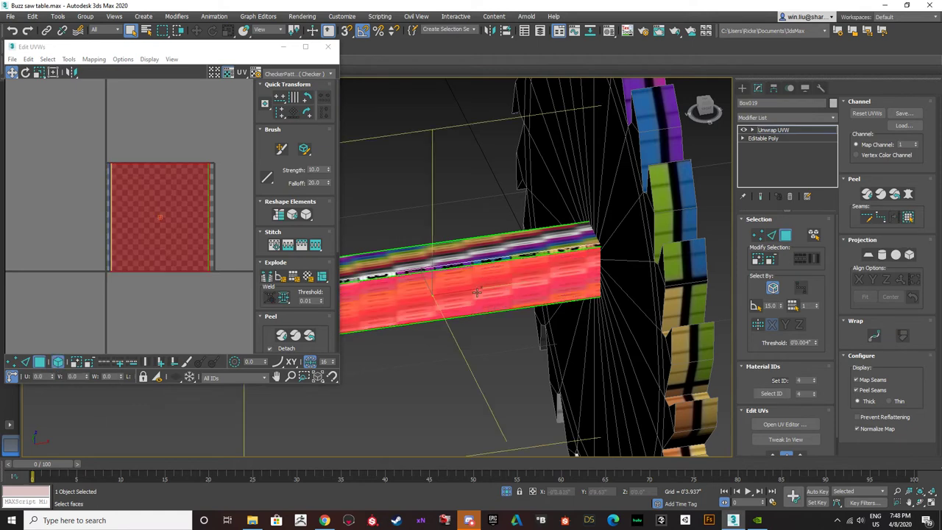
pyautogui.keyDown('ctrl'); pyautogui.click(398, 278); pyautogui.keyUp('ctrl')
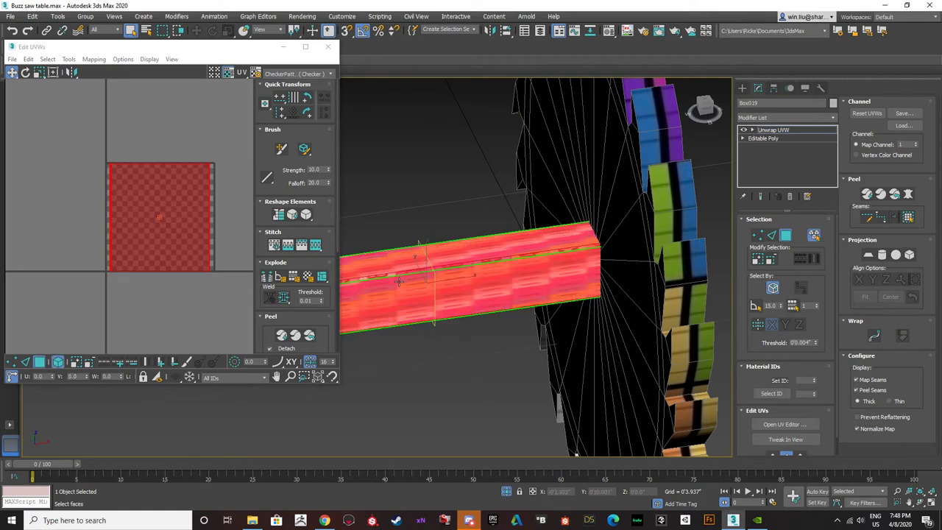
pyautogui.click(871, 255)
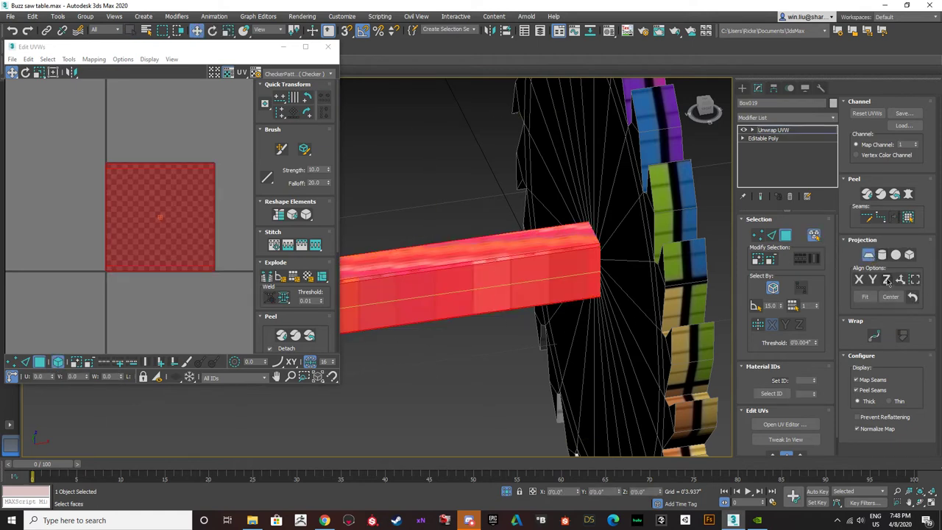
pyautogui.click(152, 280)
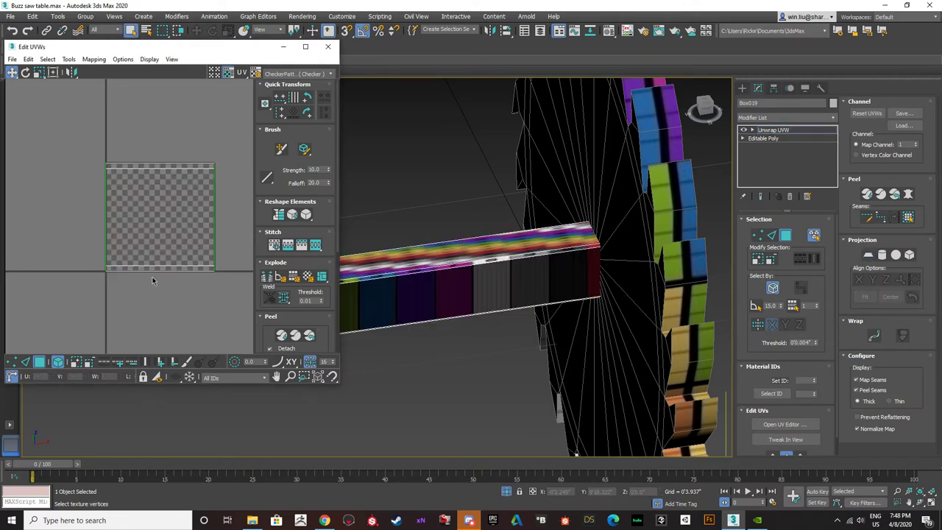
# - Select one lengthwise edge of the square shaft and break its UVs along that edge
pyautogui.click(26, 361)
pyautogui.click(58, 361)
pyautogui.click(408, 326)
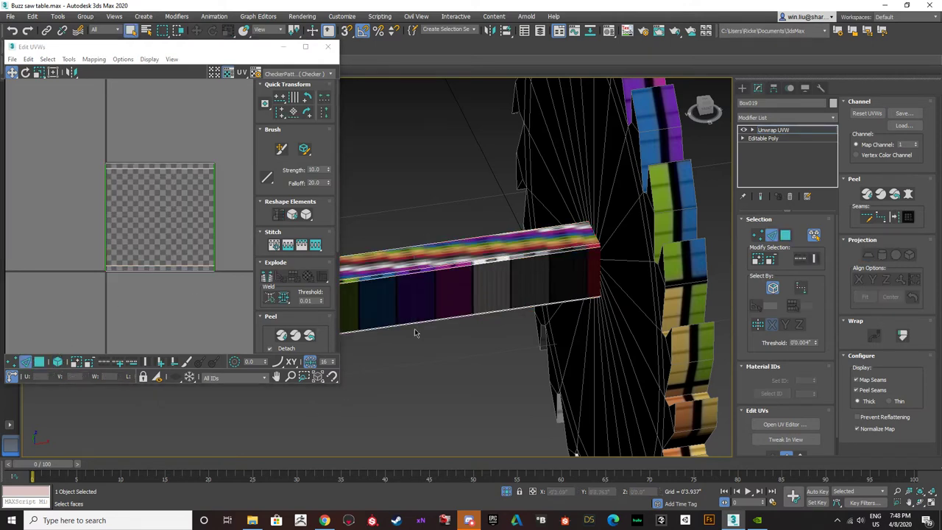
pyautogui.click(410, 319)
pyautogui.keyDown('alt'); pyautogui.moveTo(421, 348); pyautogui.dragTo(416, 350, button='middle'); pyautogui.keyUp('alt')
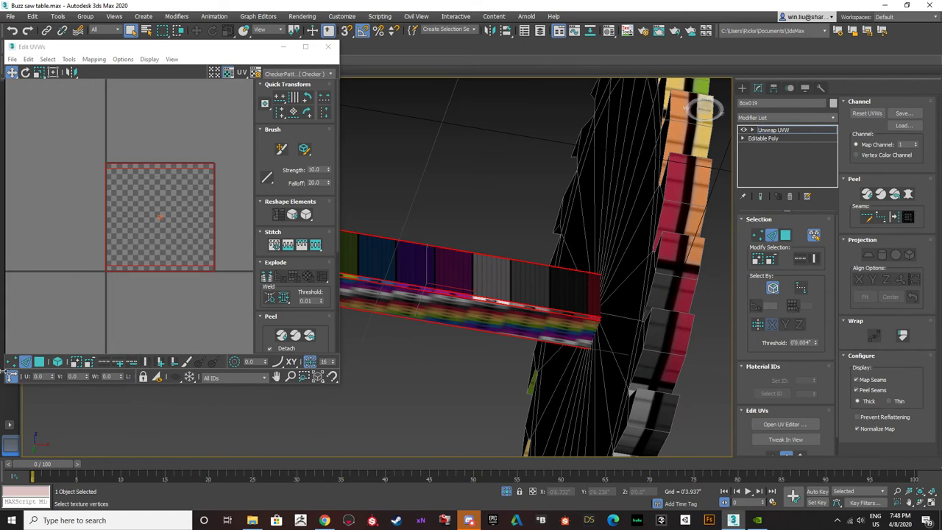
pyautogui.click(399, 296)
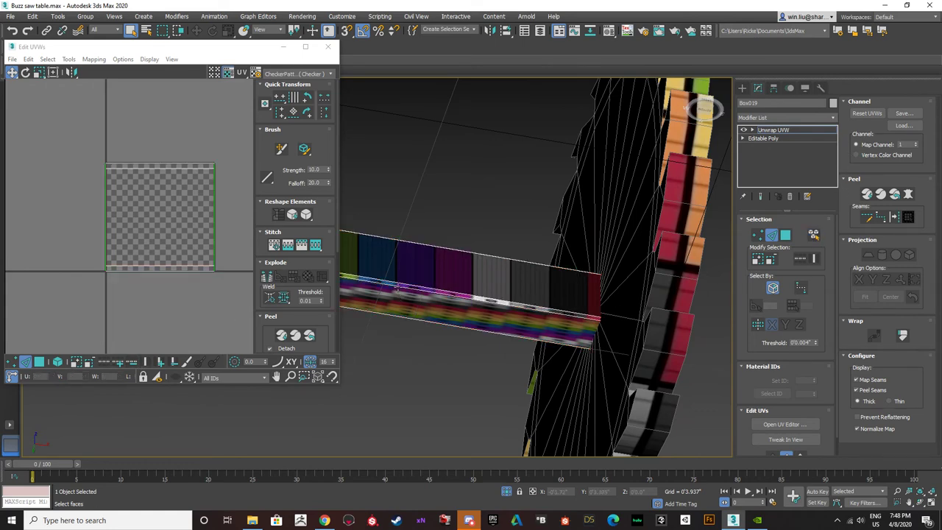
pyautogui.click(398, 287)
pyautogui.moveTo(465, 317); pyautogui.dragTo(705, 315, button='middle')
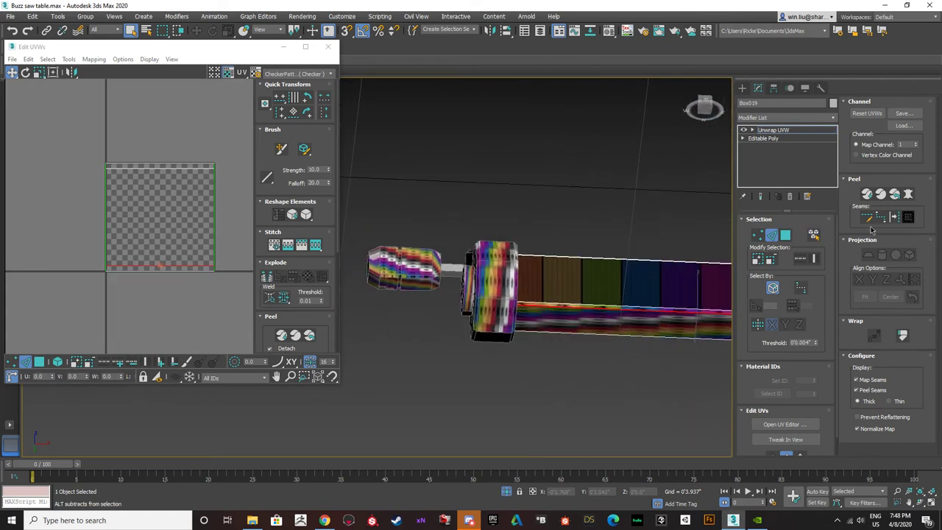
# - Select all the shaft's UV faces and relax them by polygon angles with 100 iterations and an amount of 1.0
pyautogui.click(39, 362)
pyautogui.click(57, 361)
pyautogui.moveTo(152, 300); pyautogui.dragTo(34, 116)
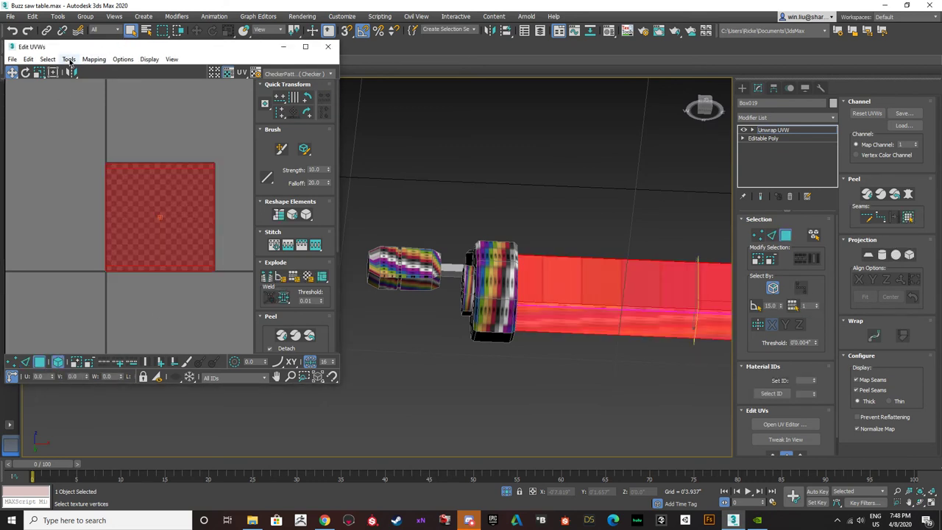
pyautogui.click(70, 60)
pyautogui.click(81, 224)
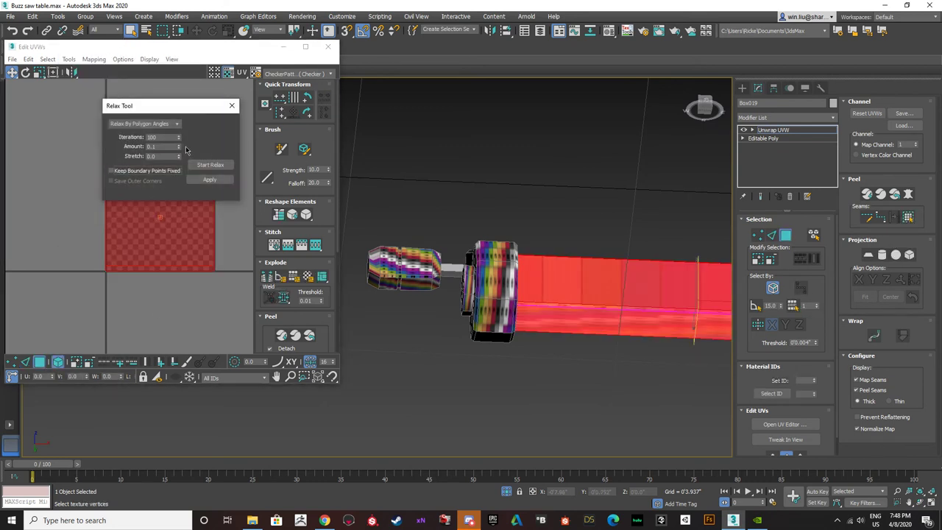
pyautogui.moveTo(170, 105); pyautogui.dragTo(293, 75)
pyautogui.click(334, 134)
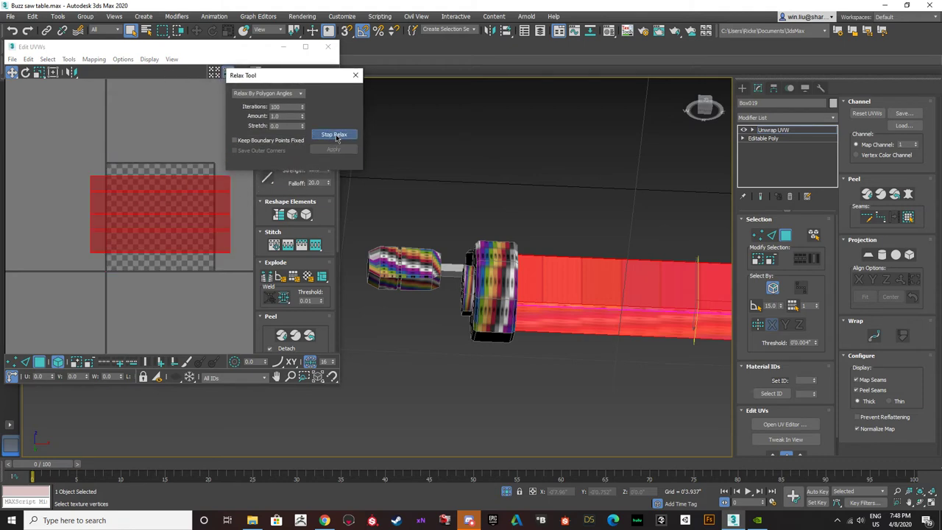
# - Move the shaft's flattened shell above the UV tile, leave its unwrap and select the crank arm
pyautogui.click(176, 281)
pyautogui.click(158, 214)
pyautogui.scroll(-1, 162, 224)
pyautogui.moveTo(164, 223); pyautogui.dragTo(106, 125)
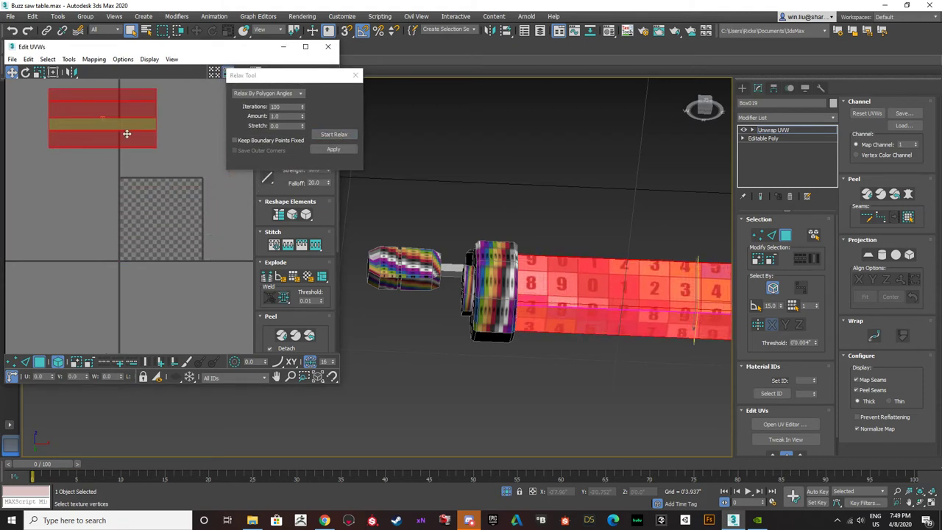
pyautogui.keyDown('alt'); pyautogui.moveTo(588, 290); pyautogui.dragTo(525, 295, button='middle'); pyautogui.keyUp('alt')
pyautogui.click(582, 378)
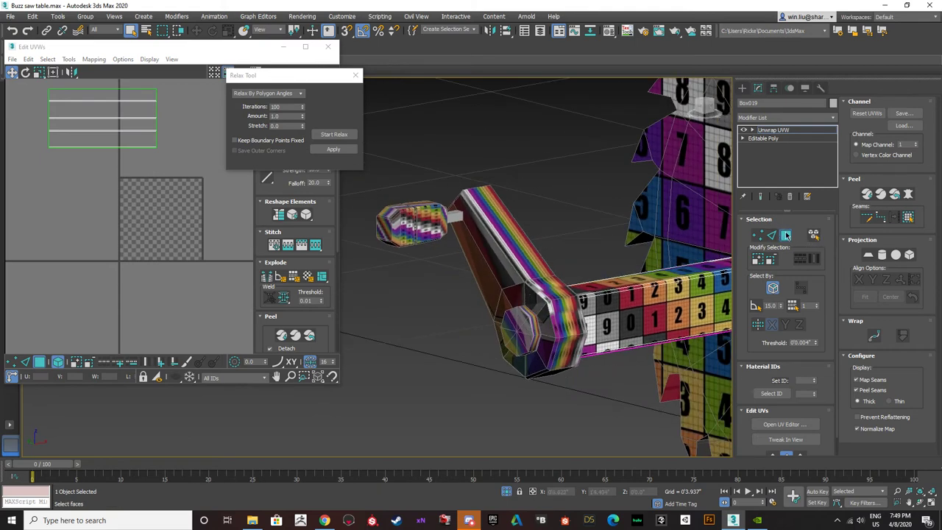
pyautogui.click(514, 277)
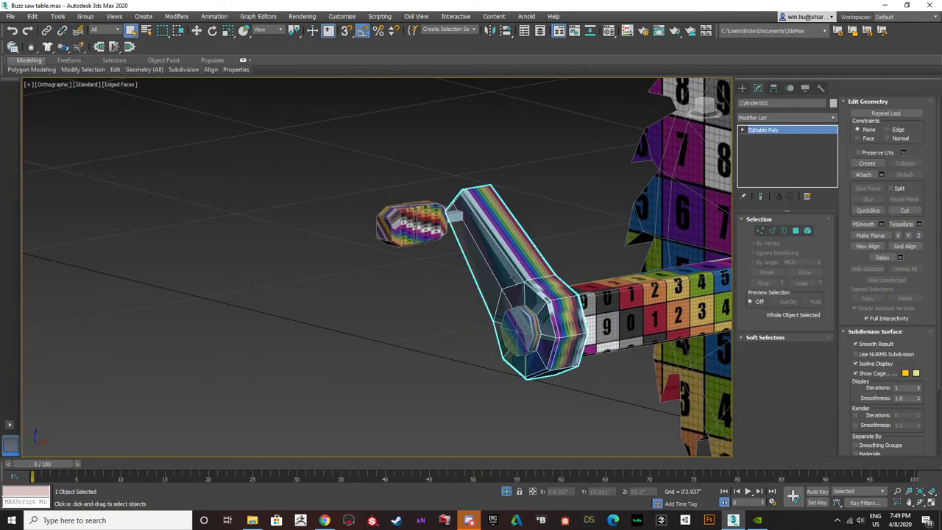
pyautogui.press('2')
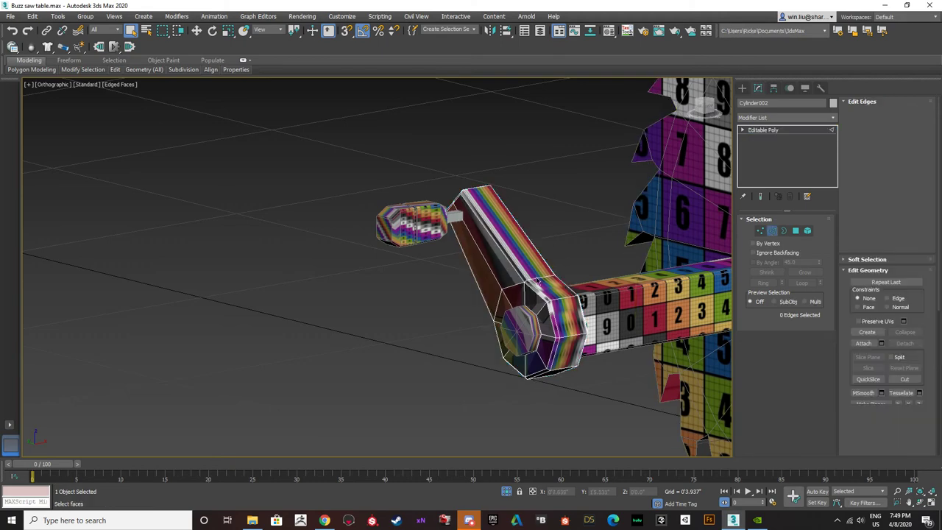
pyautogui.scroll(5, 549, 290)
pyautogui.doubleClick(566, 280)
pyautogui.scroll(-4, 567, 274)
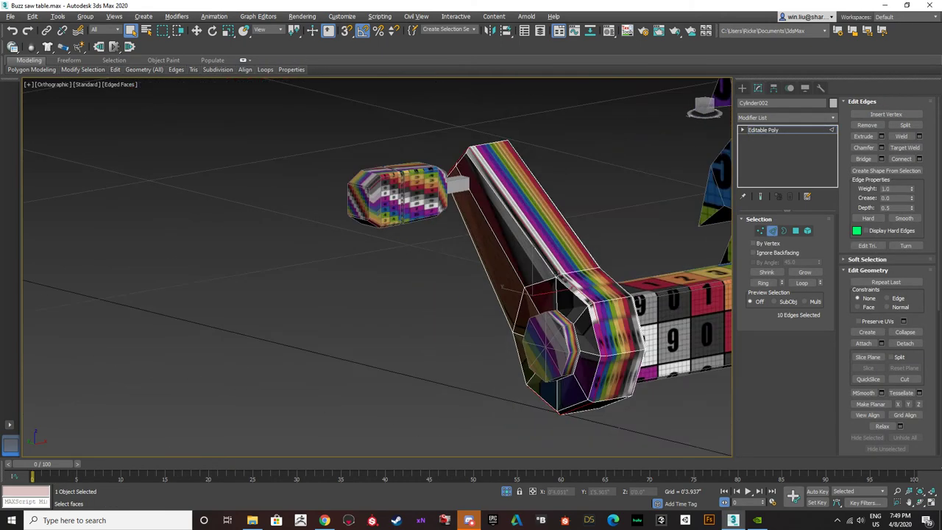
pyautogui.keyDown('alt'); pyautogui.moveTo(567, 274); pyautogui.dragTo(725, 280, button='middle'); pyautogui.keyUp('alt')
pyautogui.scroll(3, 561, 231)
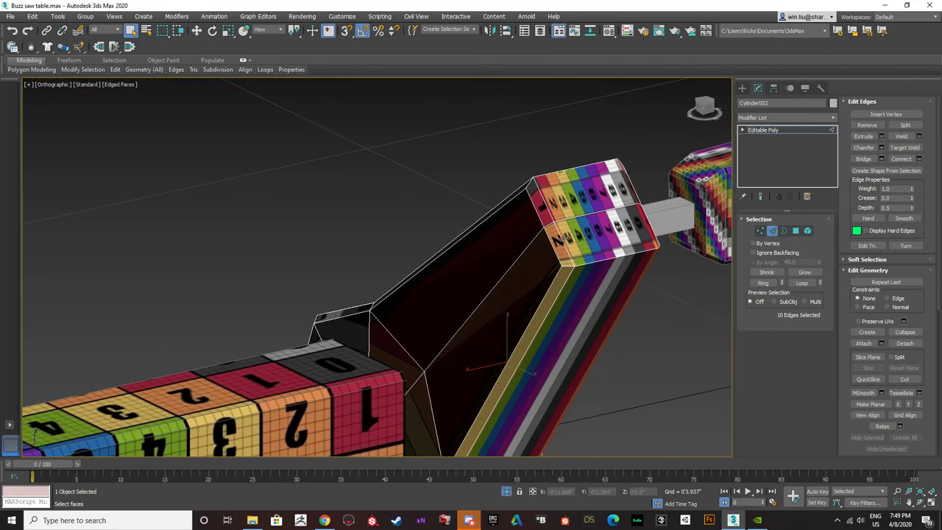
pyautogui.keyDown('ctrl'); pyautogui.doubleClick(560, 248); pyautogui.keyUp('ctrl')
pyautogui.scroll(-4, 560, 251)
pyautogui.keyDown('alt'); pyautogui.moveTo(569, 266); pyautogui.dragTo(542, 257, button='middle'); pyautogui.keyUp('alt')
pyautogui.scroll(3, 531, 241)
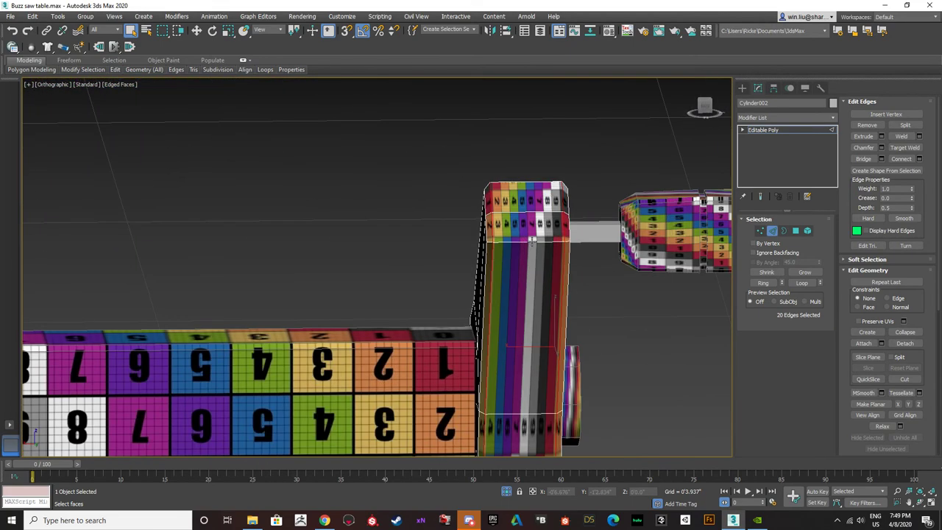
pyautogui.moveTo(547, 304)
pyautogui.keyDown('alt'); pyautogui.mouseDown(button='middle')
pyautogui.moveTo(519, 289)
pyautogui.moveTo(549, 301)
pyautogui.mouseUp(button='middle'); pyautogui.keyUp('alt')
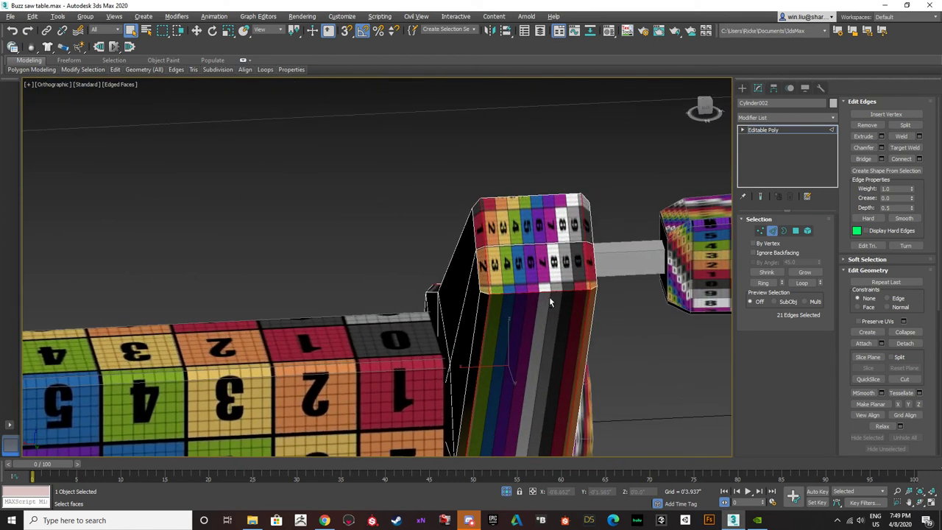
pyautogui.click(772, 231)
# - Add an Unwrap UVW modifier to the crank arm
pyautogui.click(833, 118)
pyautogui.write('un')
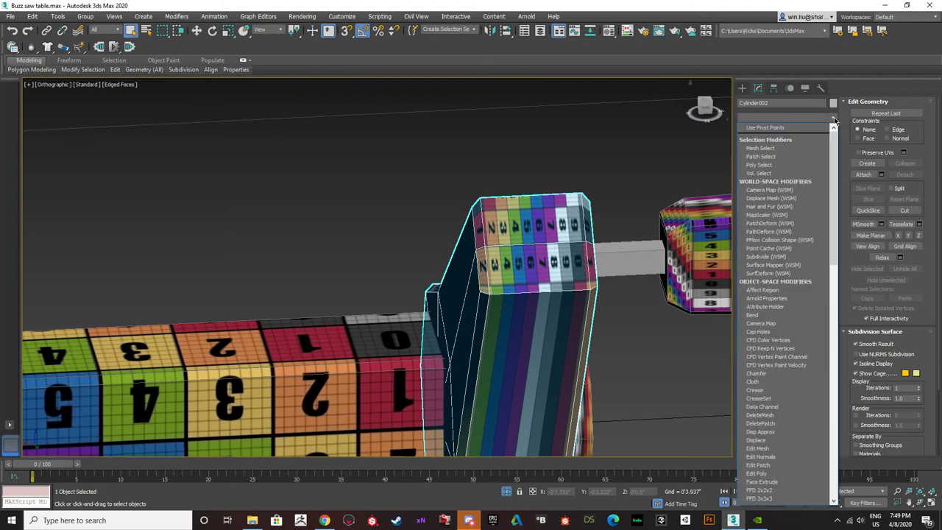
pyautogui.press('Return')
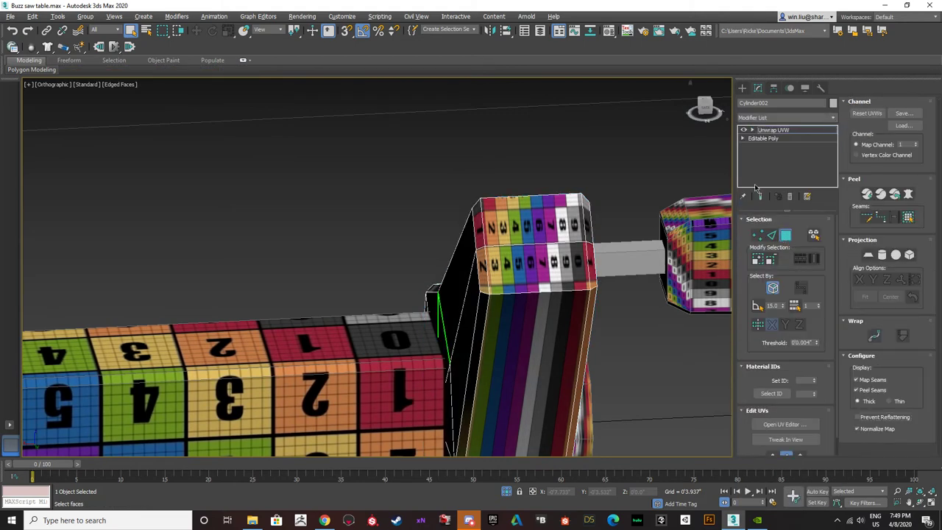
# - Select the edge loops along both sides of the crank arm plus a cross edge below its tip and break the UVs there
pyautogui.click(772, 235)
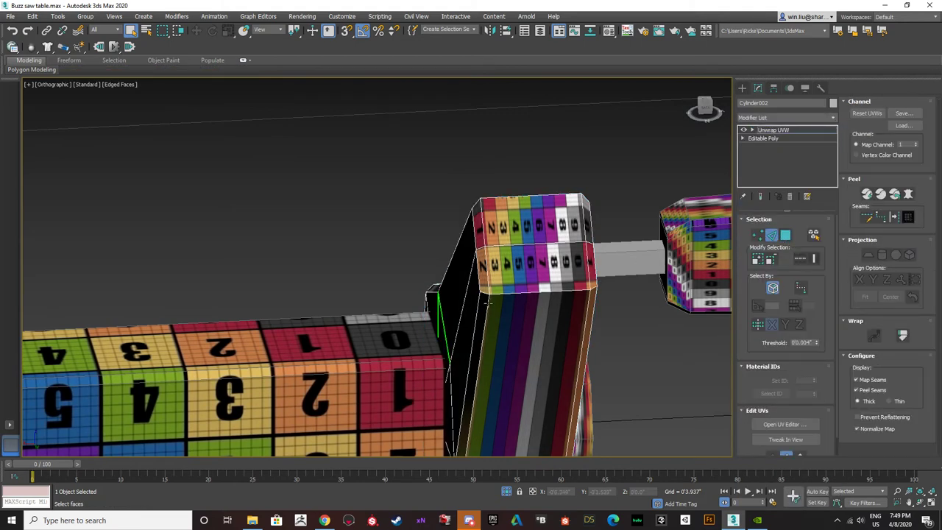
pyautogui.click(486, 300)
pyautogui.keyDown('ctrl'); pyautogui.click(587, 294); pyautogui.keyUp('ctrl')
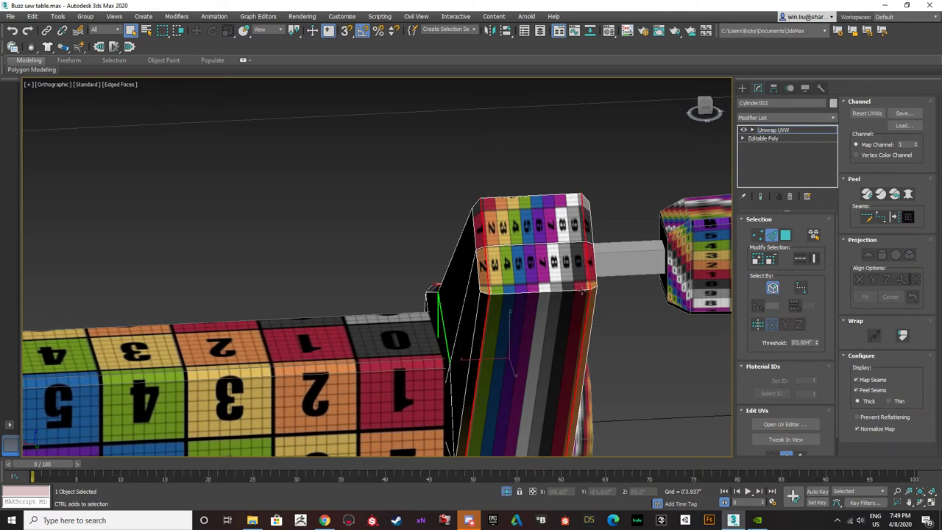
pyautogui.scroll(-2, 674, 325)
pyautogui.click(785, 424)
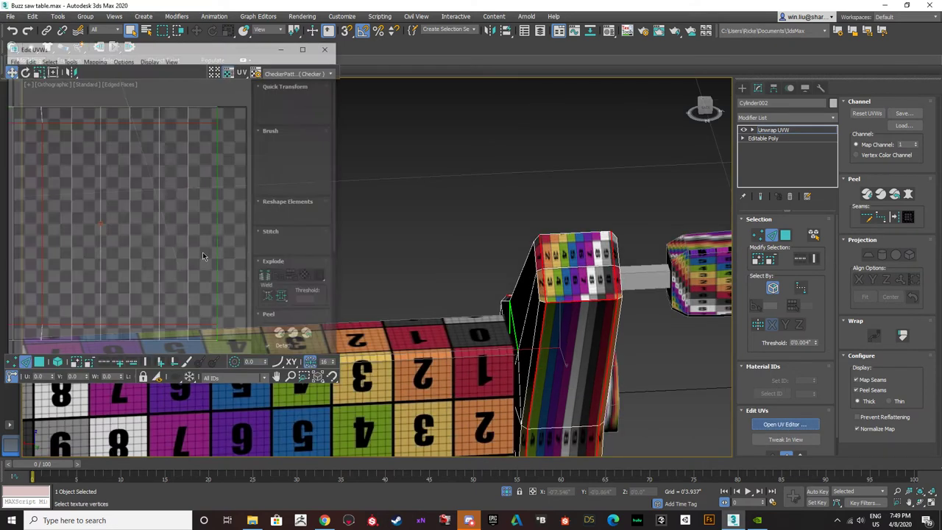
pyautogui.scroll(-3, 198, 284)
pyautogui.click(265, 277)
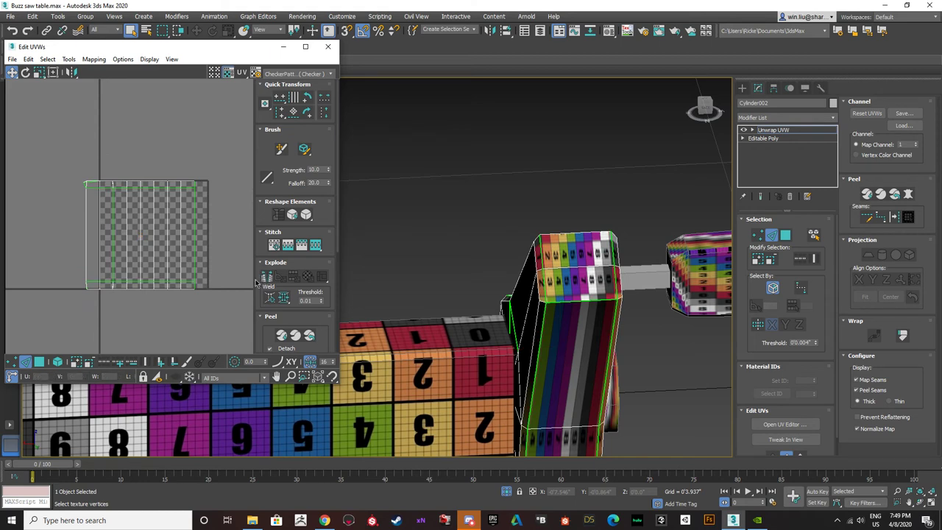
# - Move the crank arm's long band shell above the UV tile and its two-face tip shell out to the other side
pyautogui.click(44, 363)
pyautogui.click(130, 248)
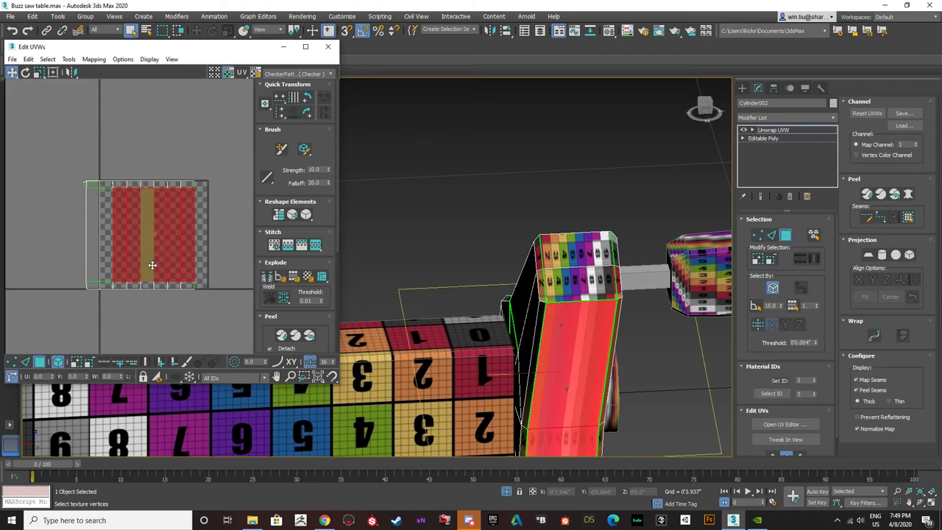
pyautogui.moveTo(152, 265); pyautogui.dragTo(200, 106)
pyautogui.click(101, 211)
pyautogui.moveTo(100, 221); pyautogui.dragTo(35, 150)
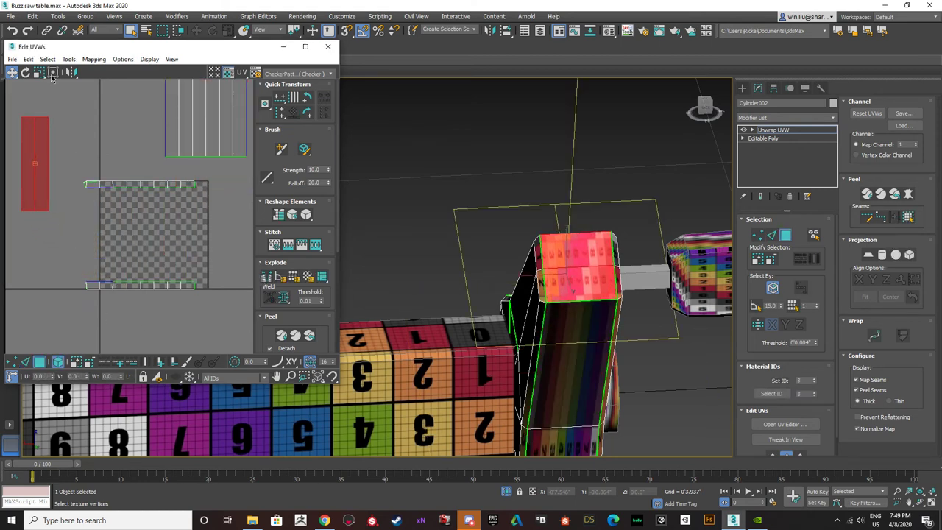
# - Relax the arm's tip shell by polygon angles with the amount set to 1.0
pyautogui.click(65, 59)
pyautogui.click(88, 224)
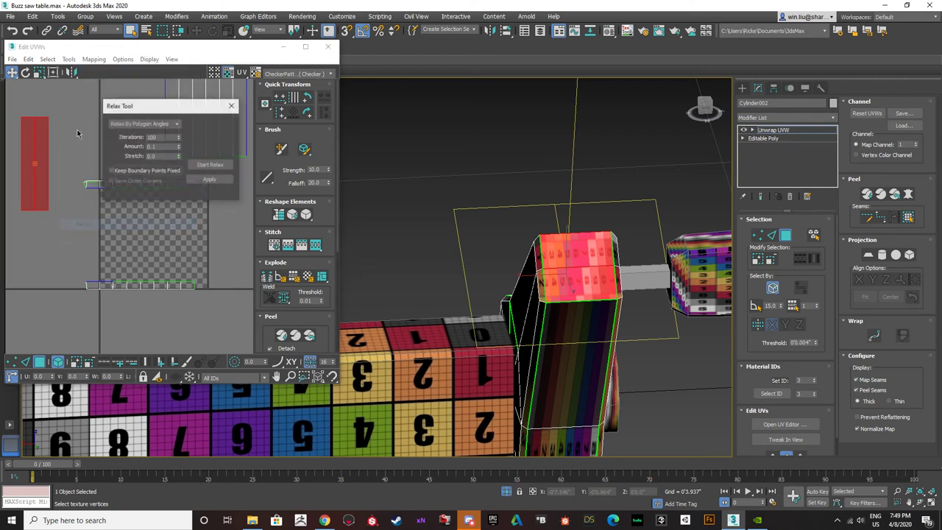
pyautogui.moveTo(178, 147); pyautogui.dragTo(178, 139)
pyautogui.click(210, 165)
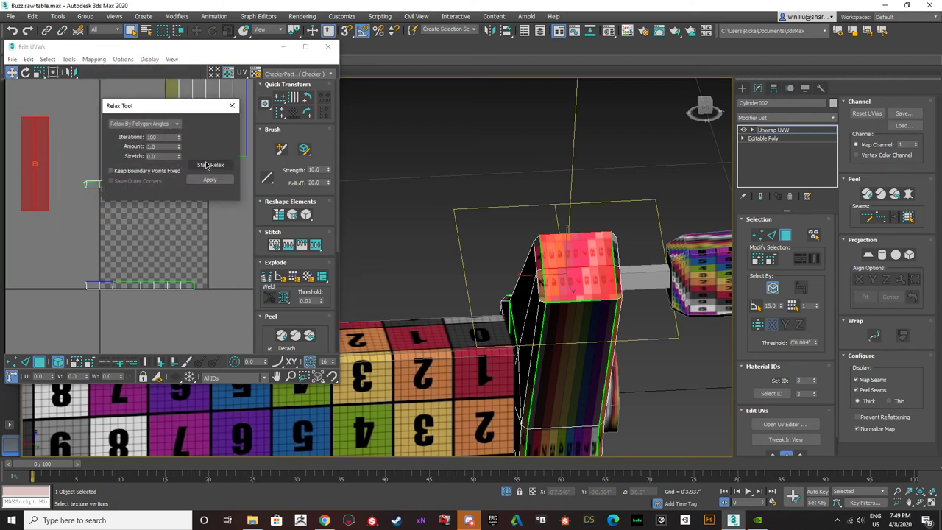
pyautogui.click(211, 165)
# - Select the crank arm's long band shell and relax it by polygon angles with the same settings
pyautogui.moveTo(156, 105); pyautogui.dragTo(84, 305)
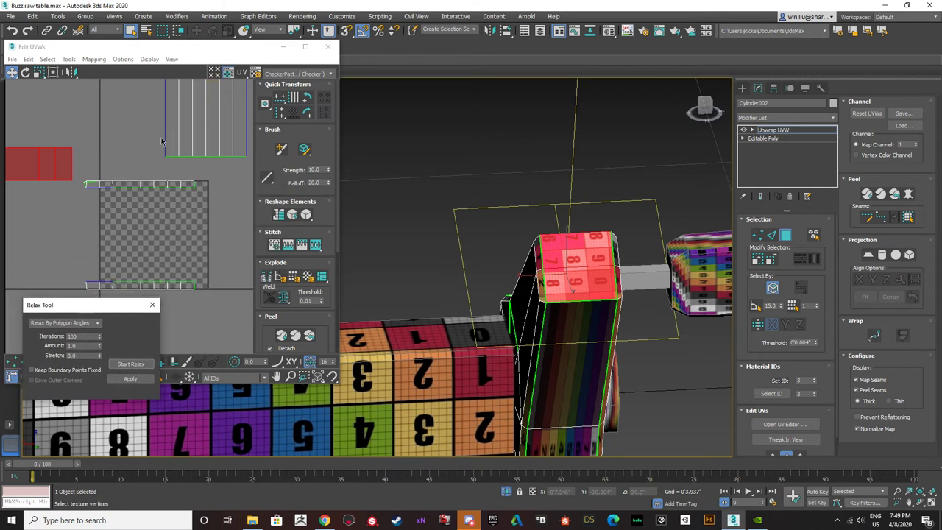
pyautogui.click(175, 124)
pyautogui.click(130, 364)
pyautogui.click(130, 363)
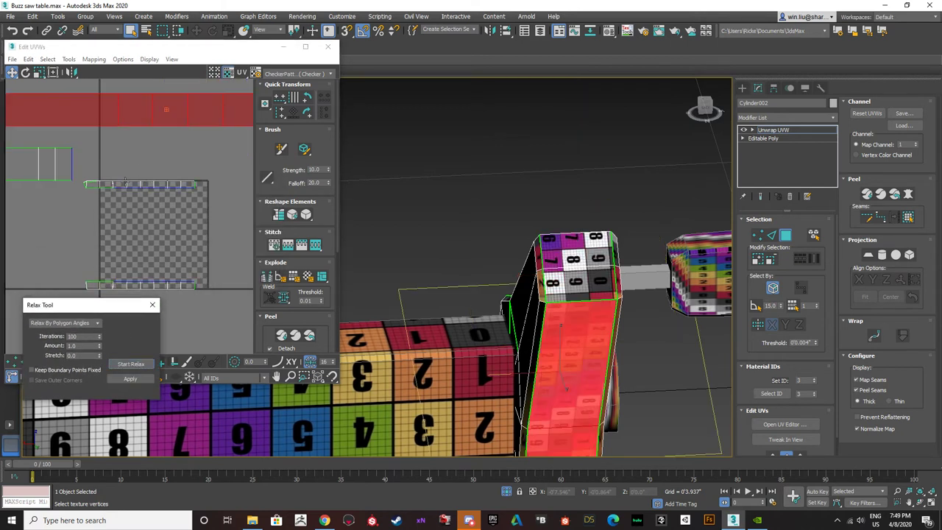
# - Relax both flat side shells of the crank arm by polygon angles with the amount at 1.0
pyautogui.scroll(-2, 129, 196)
pyautogui.moveTo(176, 208); pyautogui.dragTo(97, 181)
pyautogui.click(139, 363)
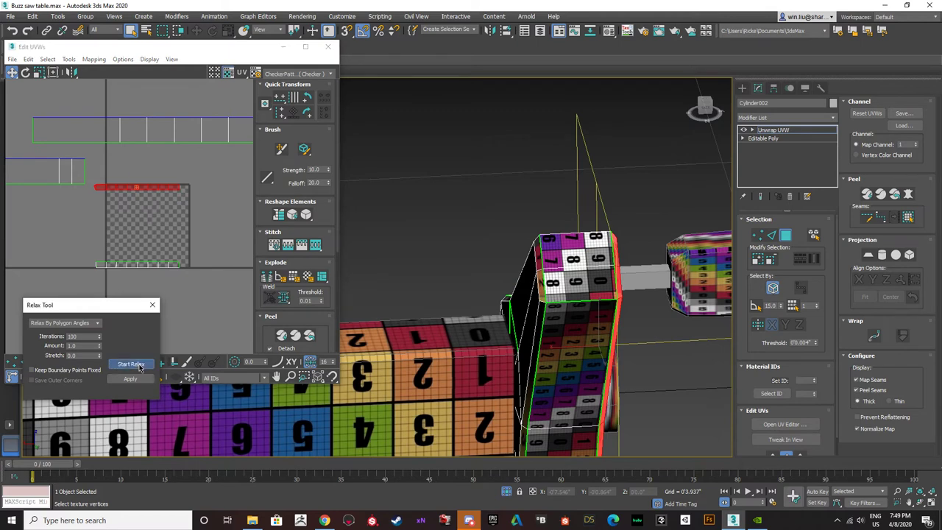
pyautogui.click(139, 362)
pyautogui.moveTo(181, 286); pyautogui.dragTo(132, 255)
pyautogui.click(131, 364)
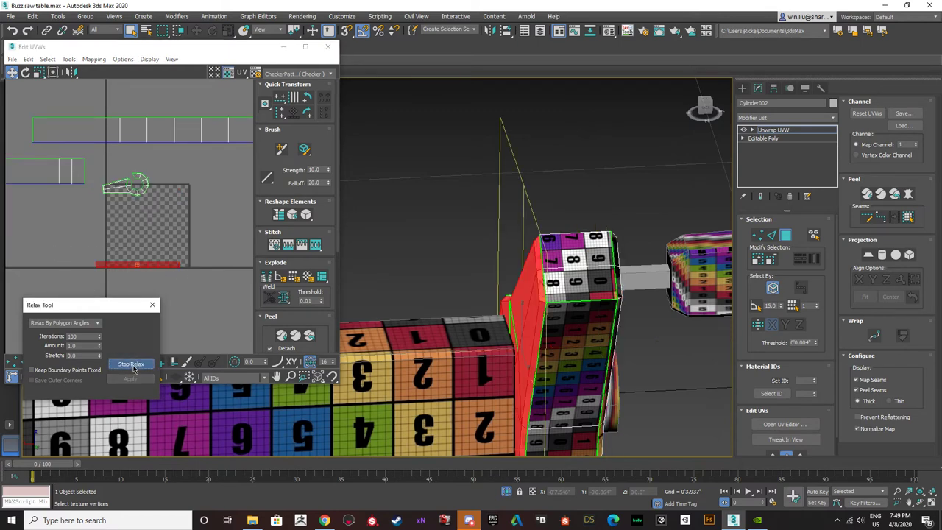
pyautogui.click(134, 364)
# - Stitch the split corner of the upper side shell back together to close the ring around its hole
pyautogui.click(137, 175)
pyautogui.scroll(5, 135, 184)
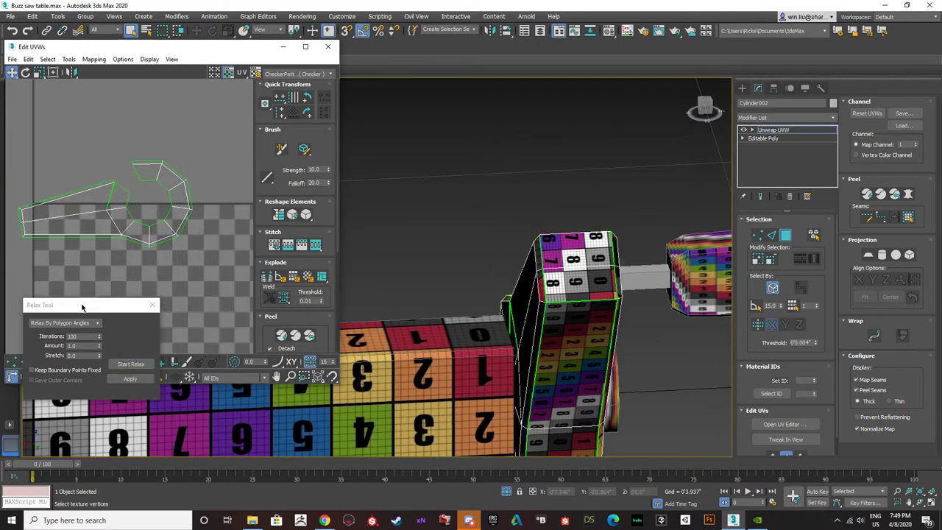
pyautogui.moveTo(111, 306); pyautogui.dragTo(245, 213)
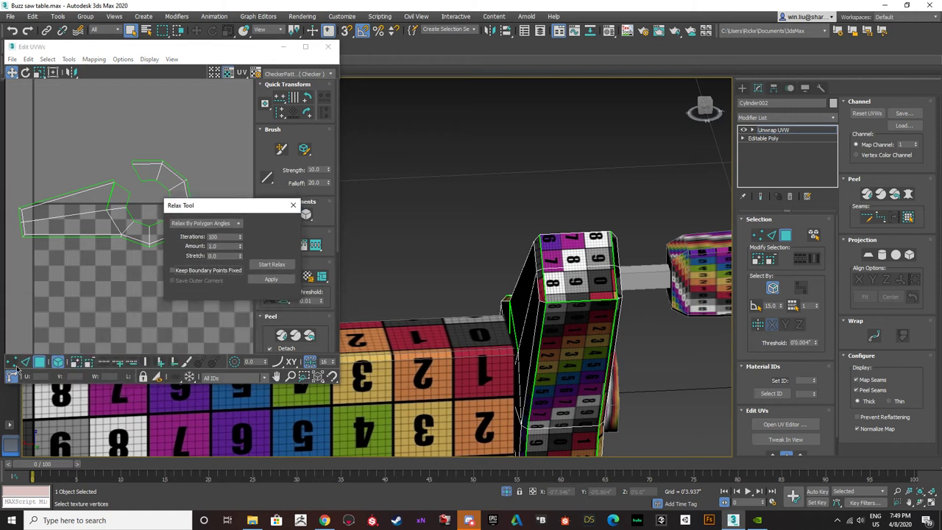
pyautogui.press('1')
pyautogui.moveTo(221, 206); pyautogui.dragTo(181, 274)
pyautogui.scroll(4, 137, 155)
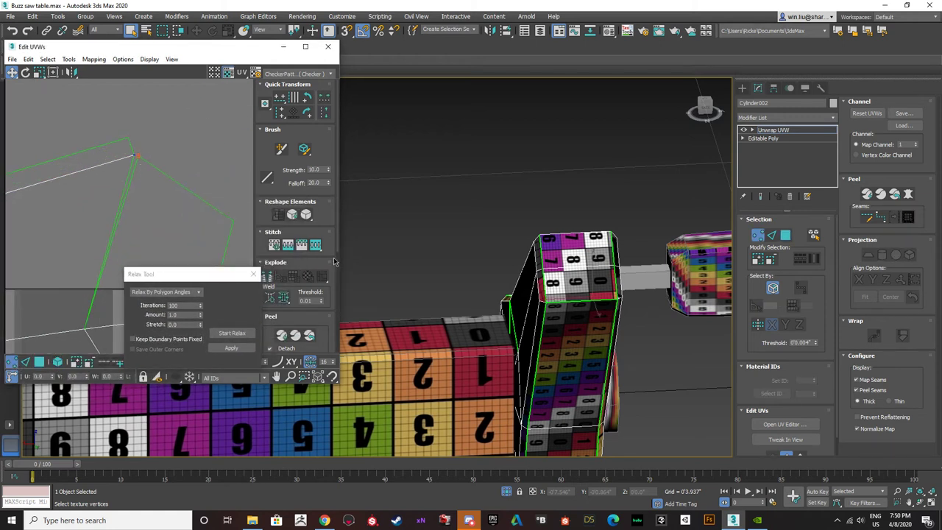
pyautogui.scroll(-4, 85, 156)
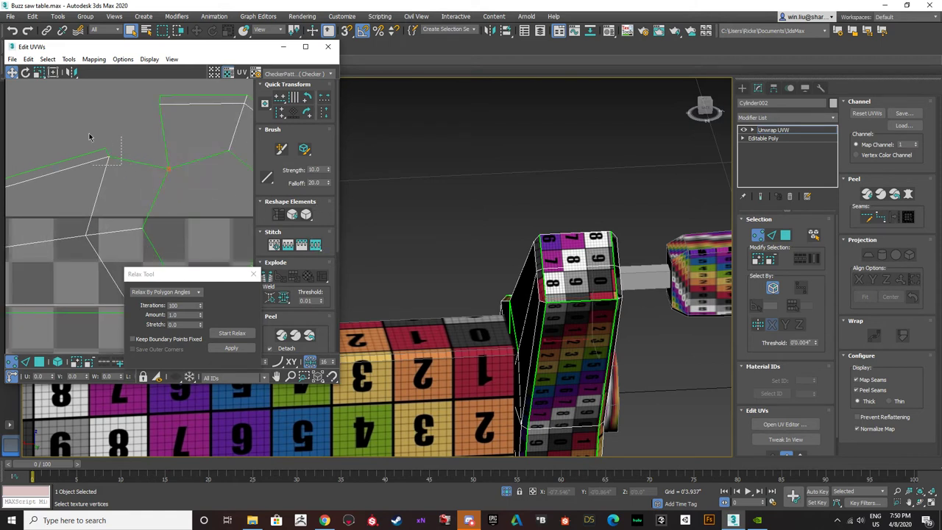
pyautogui.click(317, 247)
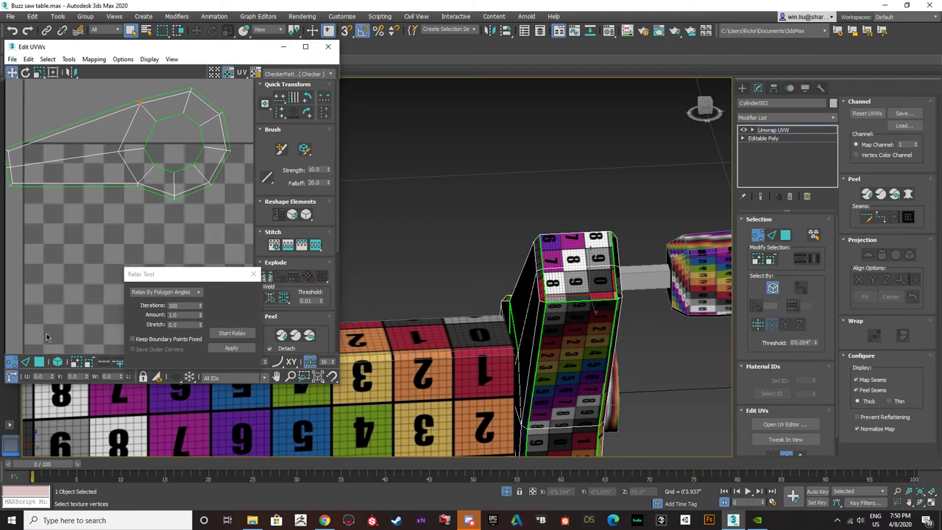
# - Select the crank arm's stitched side shell and move both flat side shells outside the UV tile, one below the other
pyautogui.click(57, 362)
pyautogui.click(88, 168)
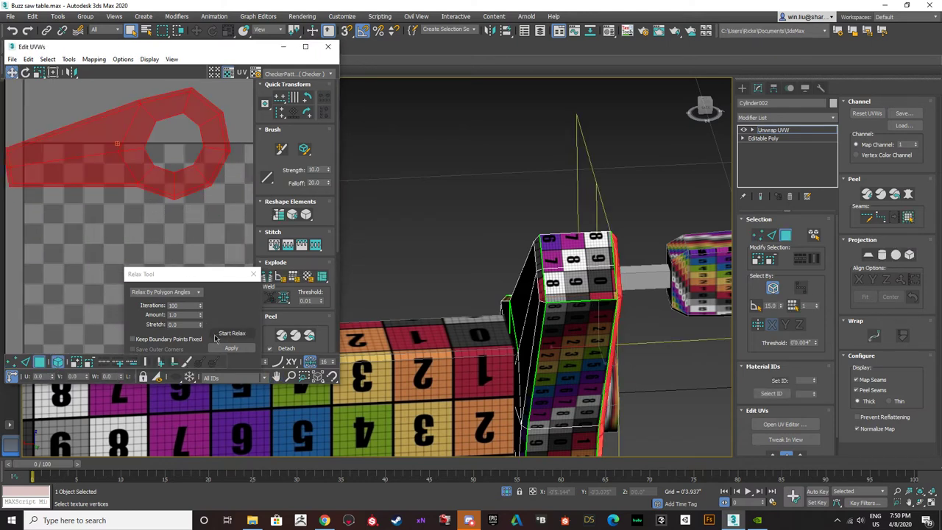
pyautogui.scroll(-6, 111, 177)
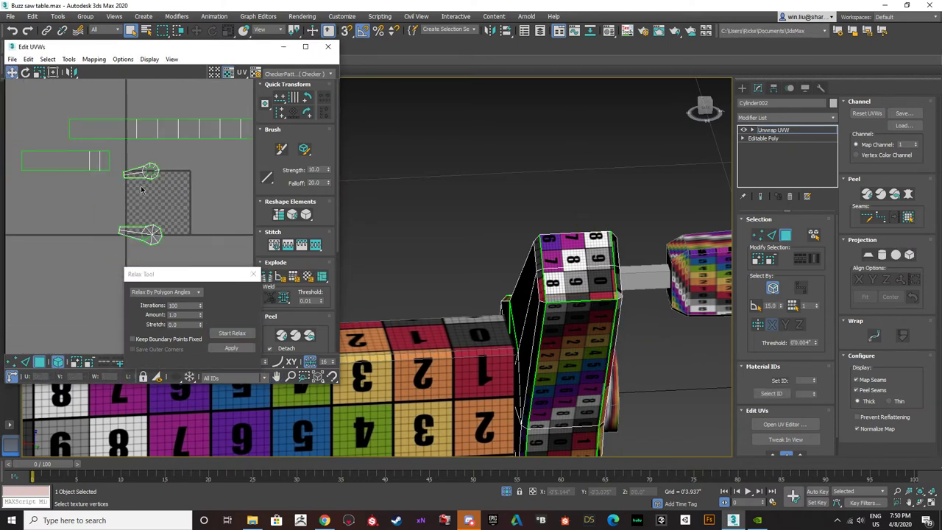
pyautogui.moveTo(119, 130); pyautogui.dragTo(118, 217)
pyautogui.scroll(-2, 108, 172)
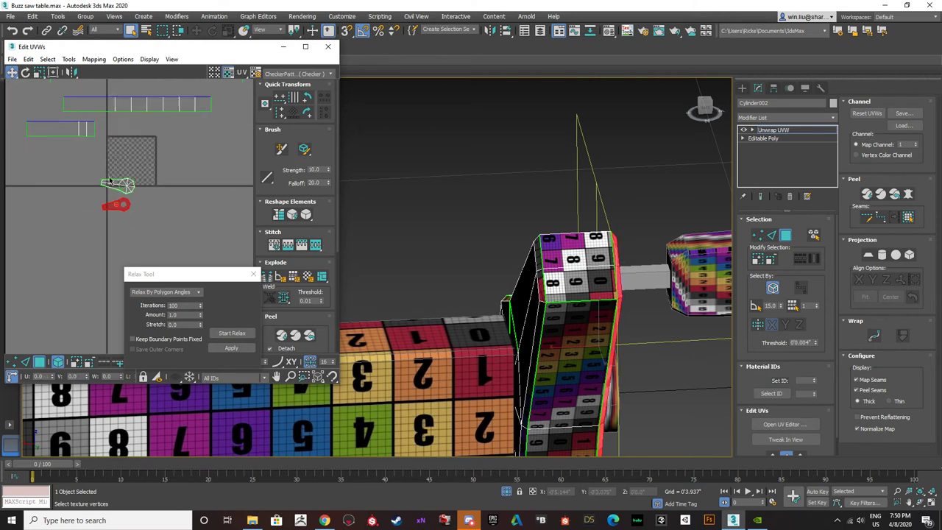
pyautogui.moveTo(93, 168); pyautogui.dragTo(153, 217)
pyautogui.moveTo(115, 181); pyautogui.dragTo(43, 169)
# - Stitch the crank arm's short tip shell to the long band shell along its end edge
pyautogui.click(75, 140)
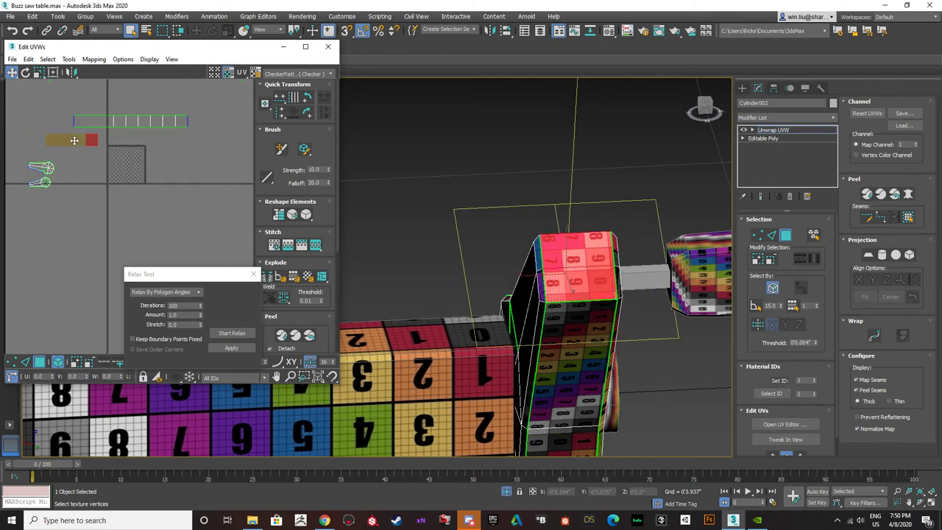
pyautogui.click(26, 362)
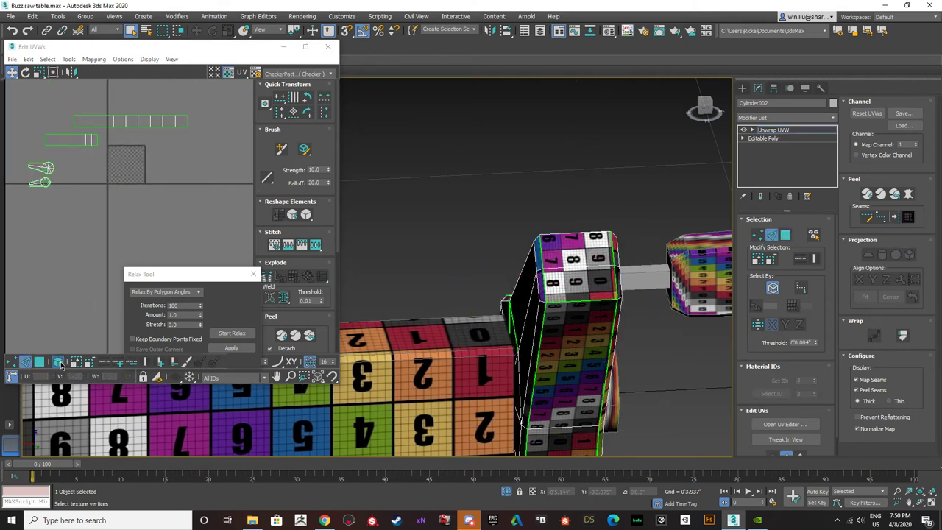
pyautogui.click(95, 139)
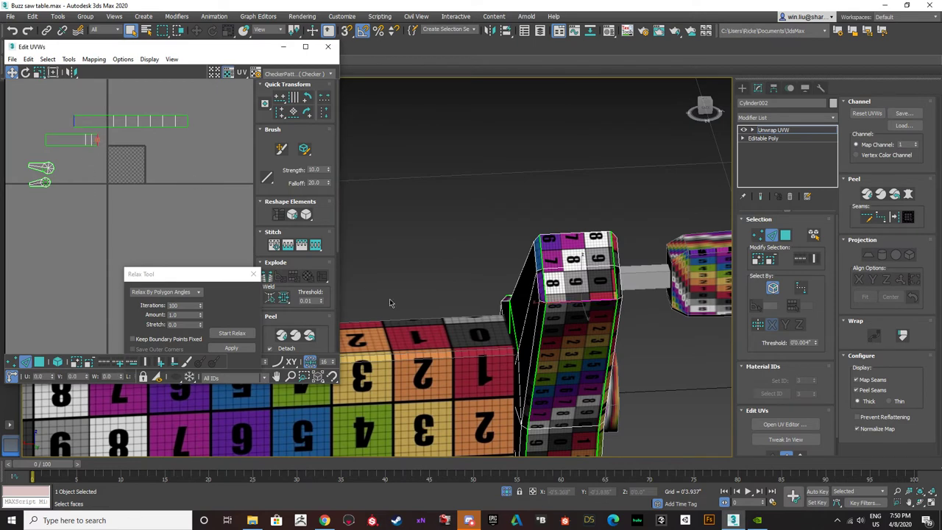
pyautogui.click(316, 245)
# - Select the joined band shell as a whole element and move it below the UV tile
pyautogui.click(39, 362)
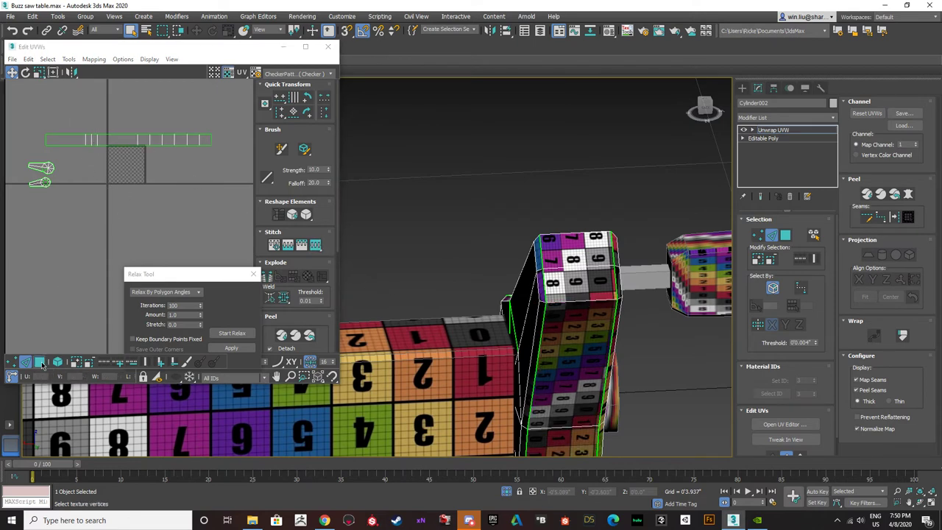
pyautogui.click(58, 361)
pyautogui.click(92, 226)
pyautogui.click(115, 139)
pyautogui.moveTo(106, 138); pyautogui.dragTo(36, 209)
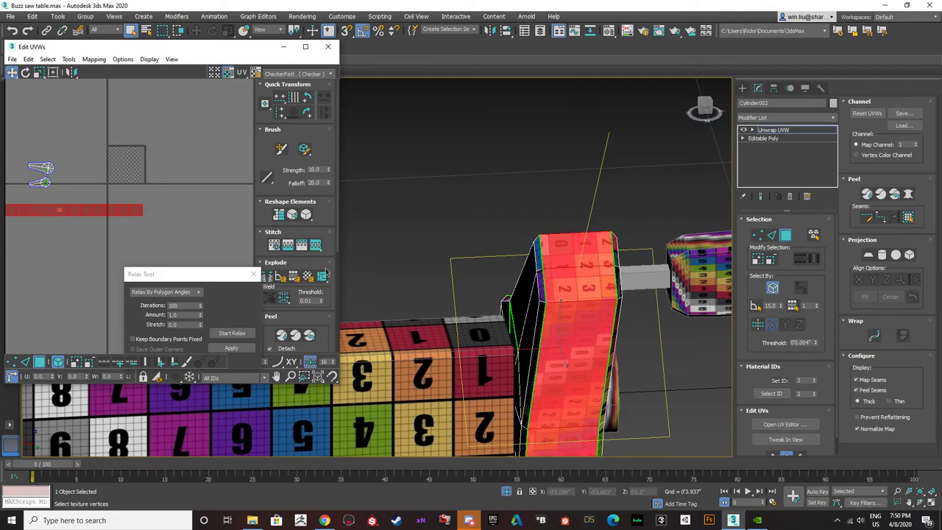
# - Leave the crank arm's unwrap selection and select the octagonal hub cylinder at the arm's wide end
pyautogui.scroll(-4, 560, 291)
pyautogui.keyDown('alt'); pyautogui.moveTo(560, 290); pyautogui.dragTo(456, 346, button='middle'); pyautogui.keyUp('alt')
pyautogui.scroll(4, 596, 324)
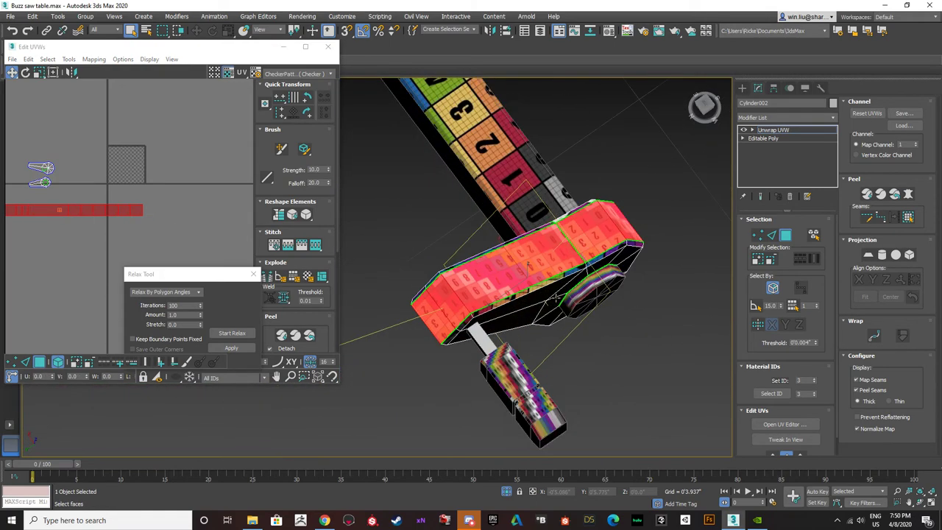
pyautogui.keyDown('alt'); pyautogui.moveTo(597, 324); pyautogui.dragTo(516, 243, button='middle'); pyautogui.keyUp('alt')
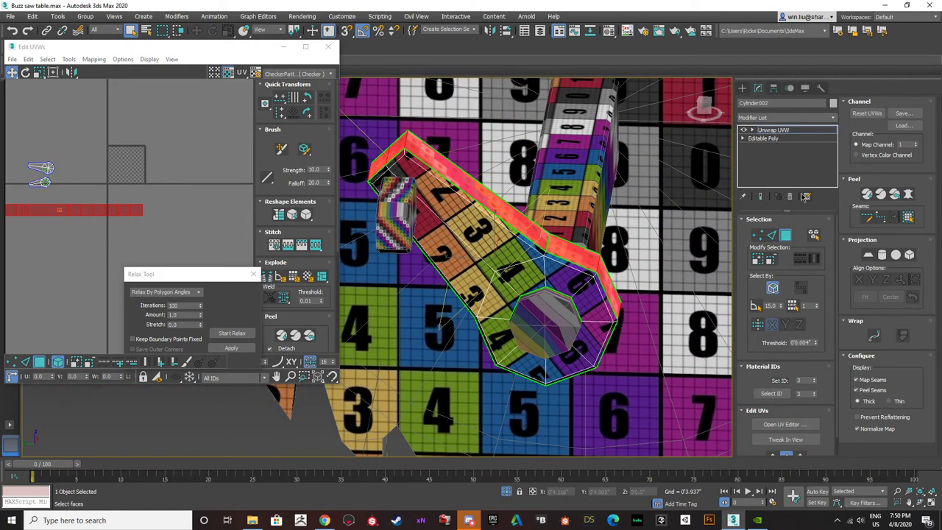
pyautogui.click(786, 234)
pyautogui.click(546, 324)
# - Select the edge loop around the hub's outer cap plus one side edge in the Editable Poly
pyautogui.press('2')
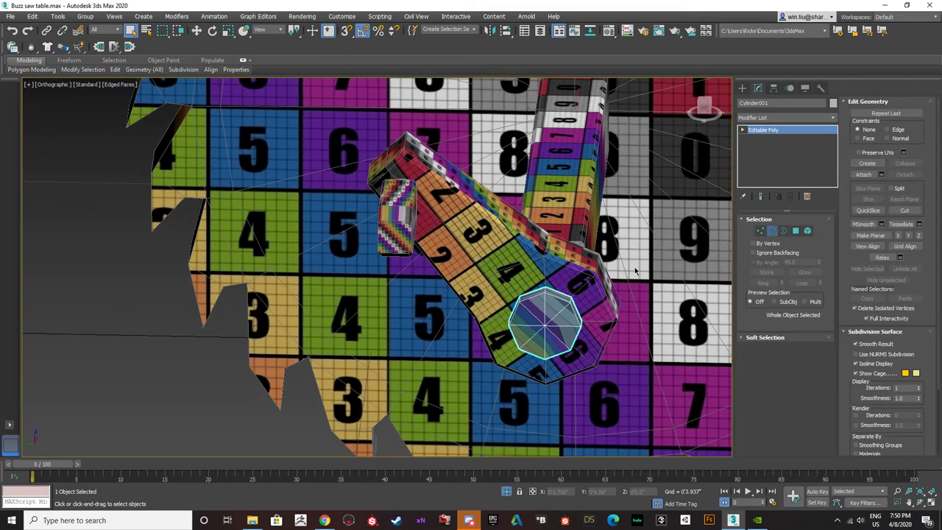
pyautogui.keyDown('alt'); pyautogui.moveTo(636, 271); pyautogui.dragTo(413, 201, button='middle'); pyautogui.keyUp('alt')
pyautogui.scroll(5, 514, 290)
pyautogui.click(514, 290)
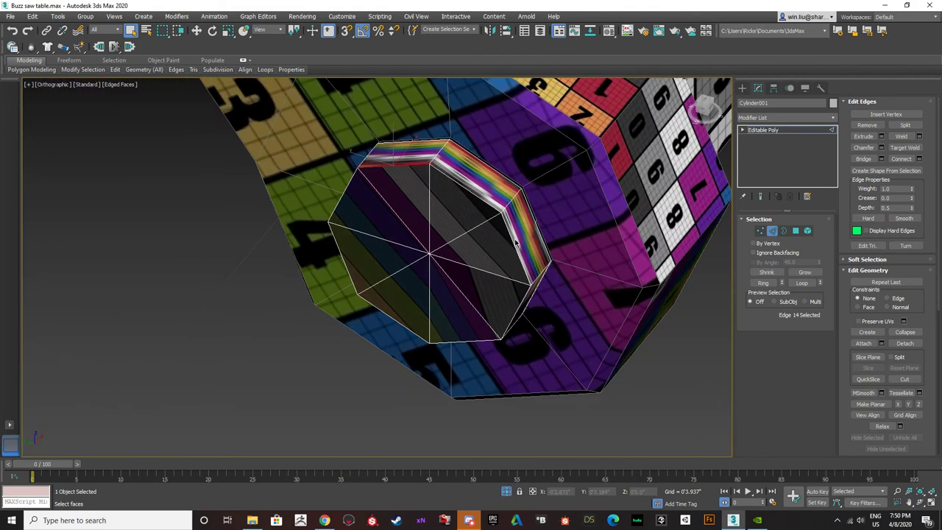
pyautogui.keyDown('alt'); pyautogui.moveTo(437, 245); pyautogui.dragTo(461, 237, button='middle'); pyautogui.keyUp('alt')
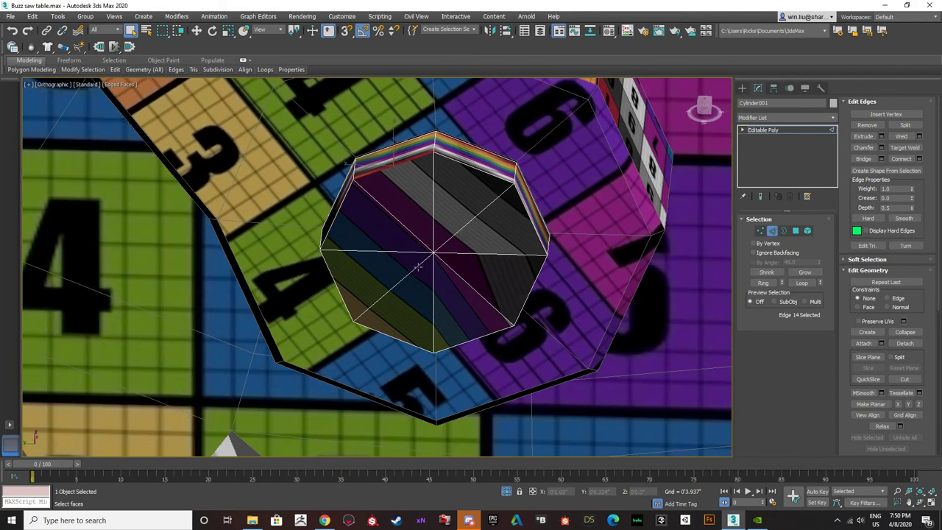
pyautogui.keyDown('alt'); pyautogui.moveTo(418, 266); pyautogui.dragTo(430, 185, button='middle'); pyautogui.keyUp('alt')
pyautogui.keyDown('alt'); pyautogui.moveTo(461, 236); pyautogui.dragTo(461, 196, button='middle'); pyautogui.keyUp('alt')
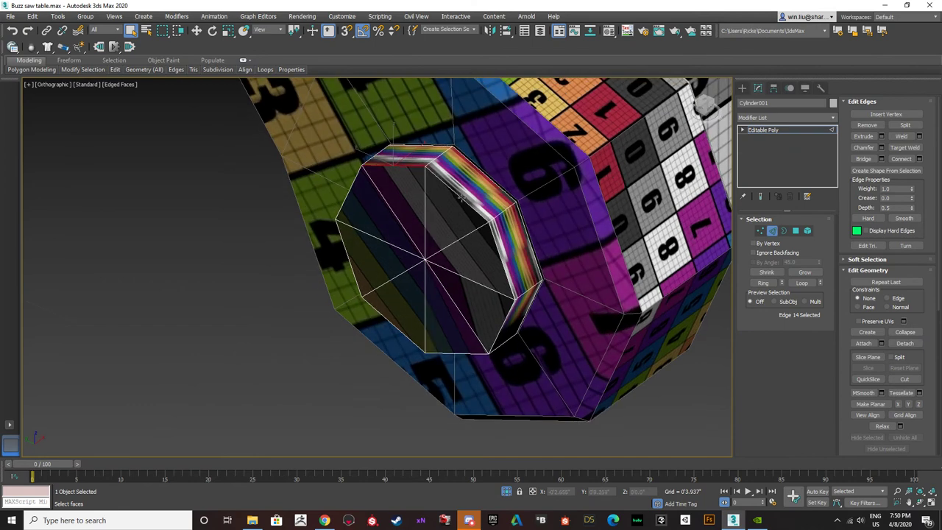
pyautogui.doubleClick(454, 190)
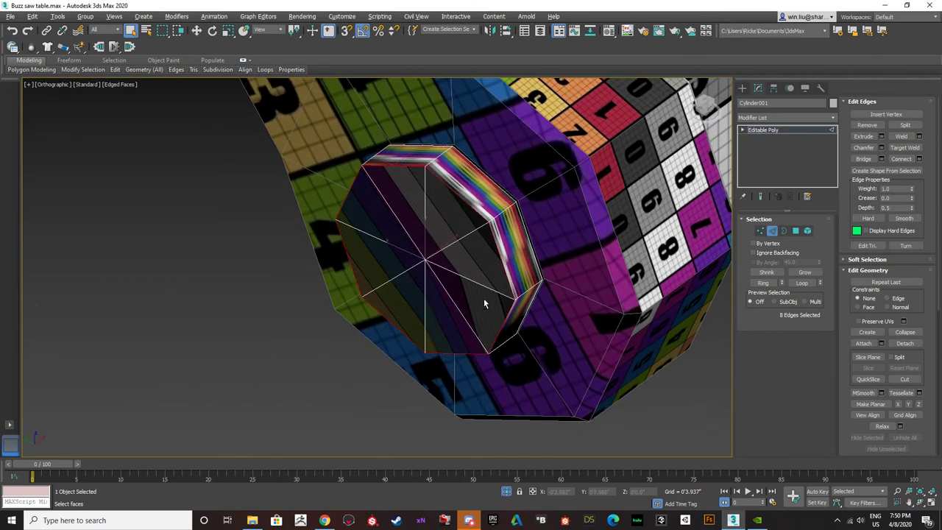
pyautogui.keyDown('alt'); pyautogui.moveTo(485, 304); pyautogui.dragTo(446, 337, button='middle'); pyautogui.keyUp('alt')
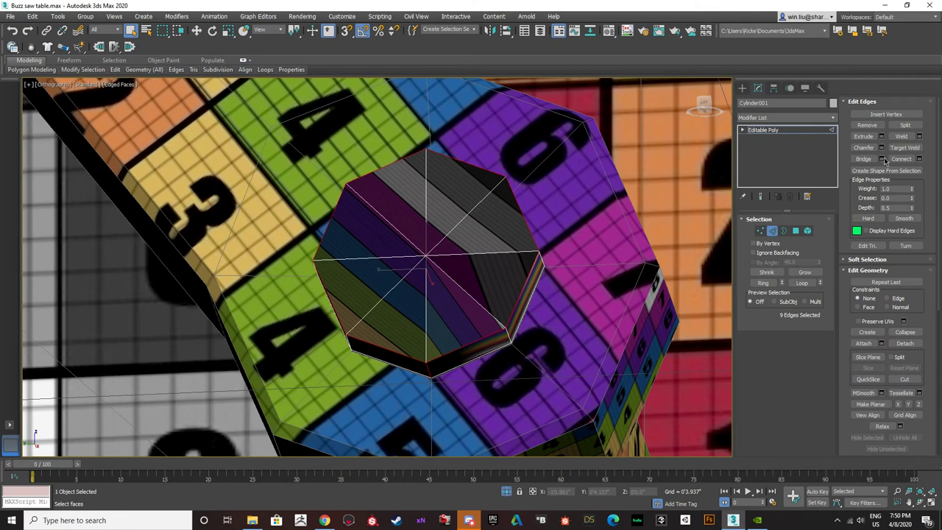
pyautogui.click(771, 230)
# - Add an Unwrap UVW modifier to the hub cylinder and open its UV editor
pyautogui.click(834, 117)
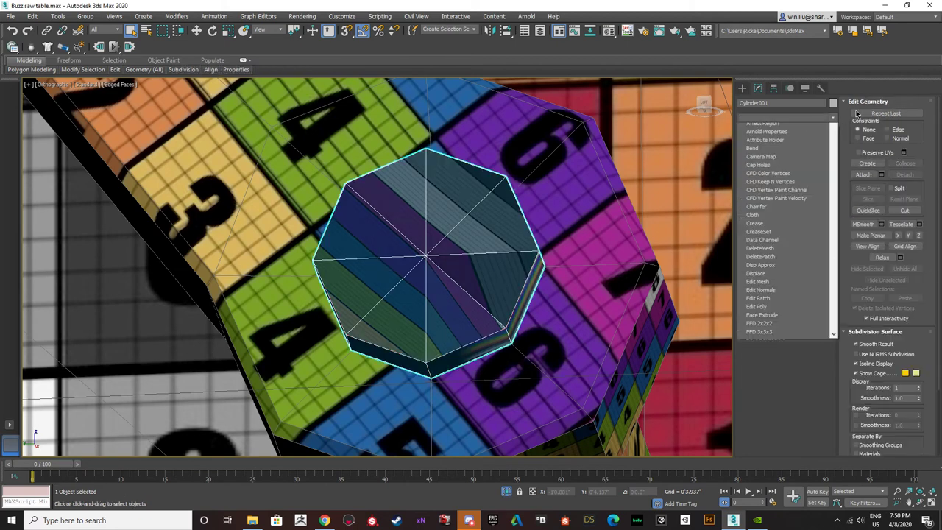
pyautogui.press('u')
pyautogui.press('Return')
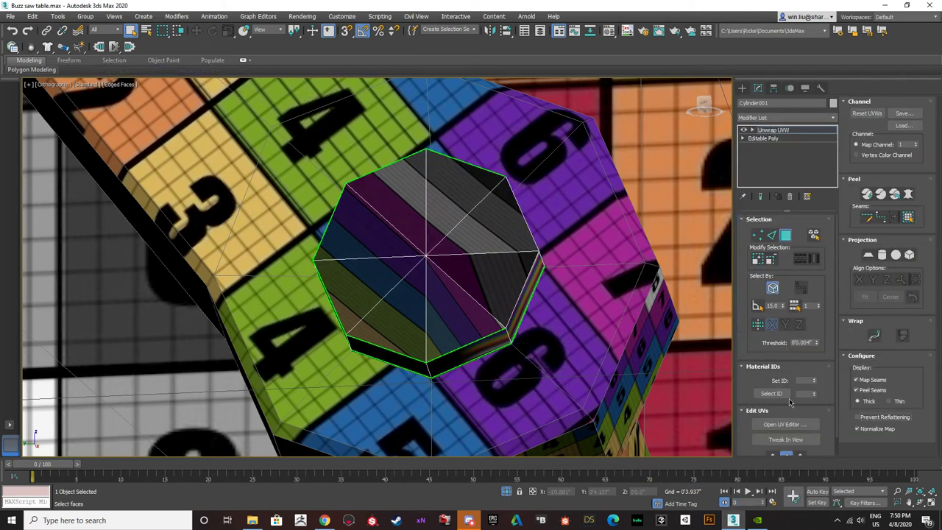
pyautogui.click(785, 425)
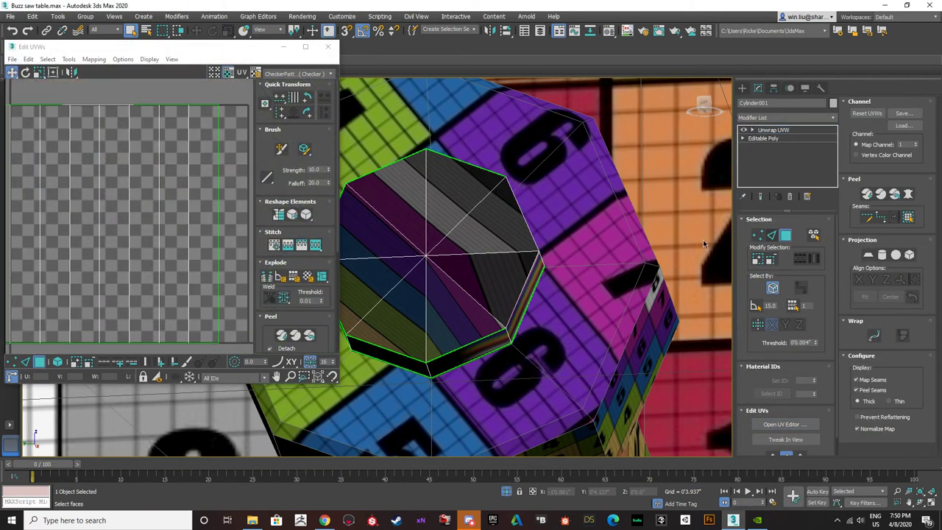
# - Select the hub's outer cap edge loop plus one side edge and break the UVs there
pyautogui.press('2')
pyautogui.click(519, 199)
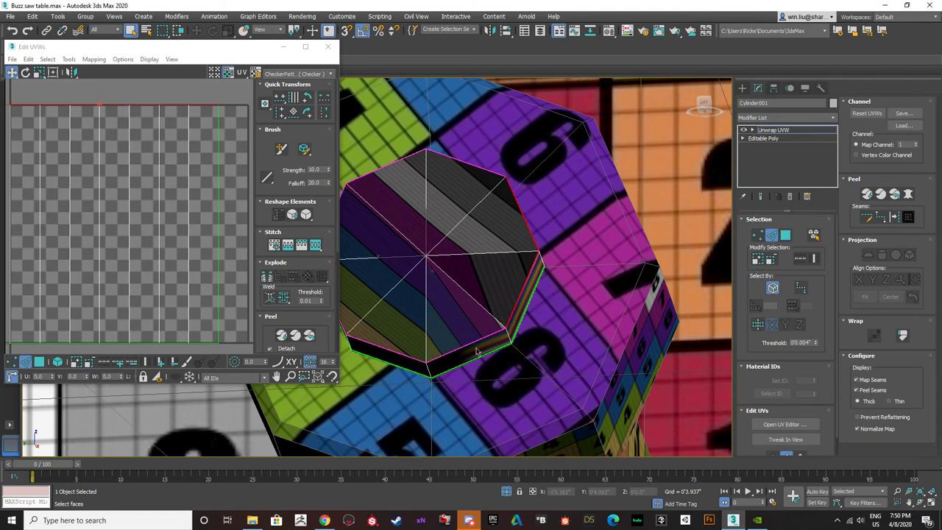
pyautogui.keyDown('ctrl'); pyautogui.click(429, 369); pyautogui.keyUp('ctrl')
pyautogui.click(266, 278)
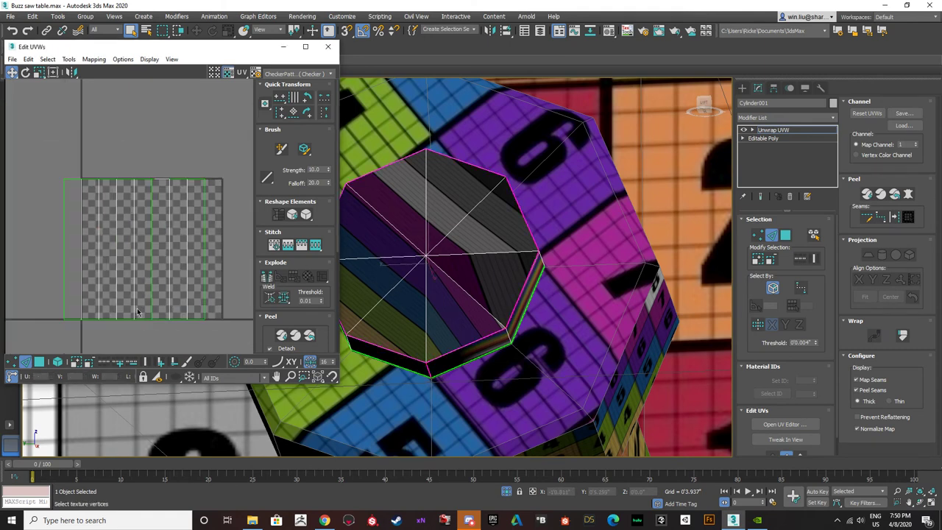
# - Move the two halves of the hub's side shell off the UV tile, away from the cap shell
pyautogui.click(39, 362)
pyautogui.click(58, 361)
pyautogui.click(106, 251)
pyautogui.scroll(-3, 105, 252)
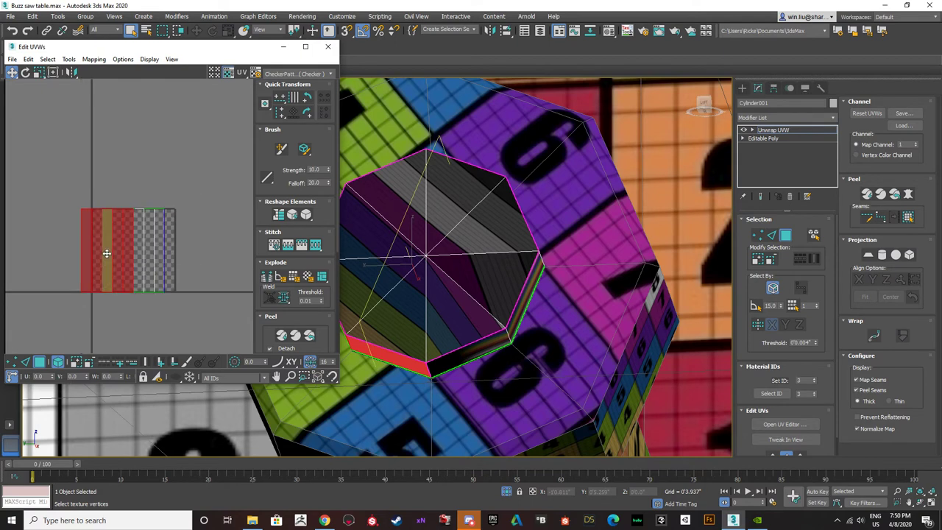
pyautogui.moveTo(106, 255); pyautogui.dragTo(88, 157)
pyautogui.moveTo(139, 280); pyautogui.dragTo(185, 151)
pyautogui.moveTo(187, 174); pyautogui.dragTo(221, 233, button='middle')
pyautogui.keyDown('alt'); pyautogui.moveTo(449, 239); pyautogui.dragTo(498, 265, button='middle'); pyautogui.keyUp('alt')
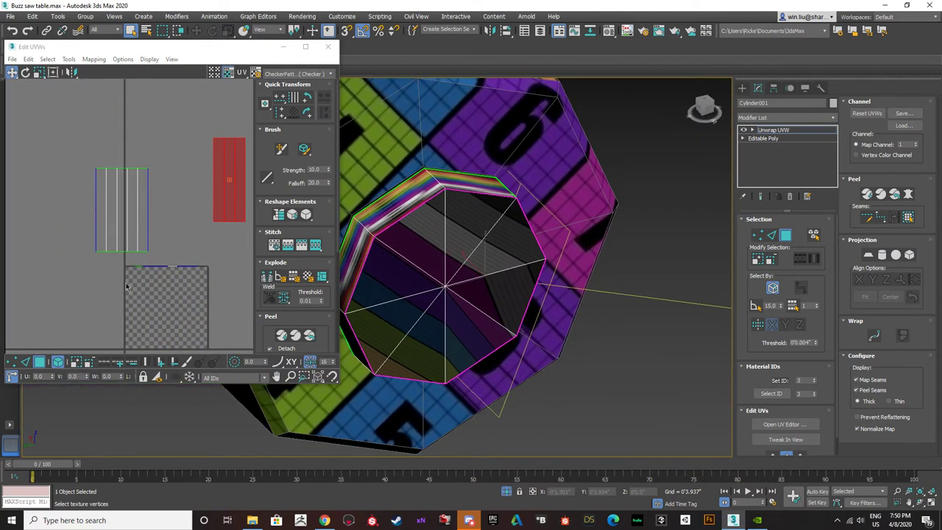
# - Stitch the two halves of the hub's side shell together along their shared vertical edge
pyautogui.click(39, 362)
pyautogui.click(147, 234)
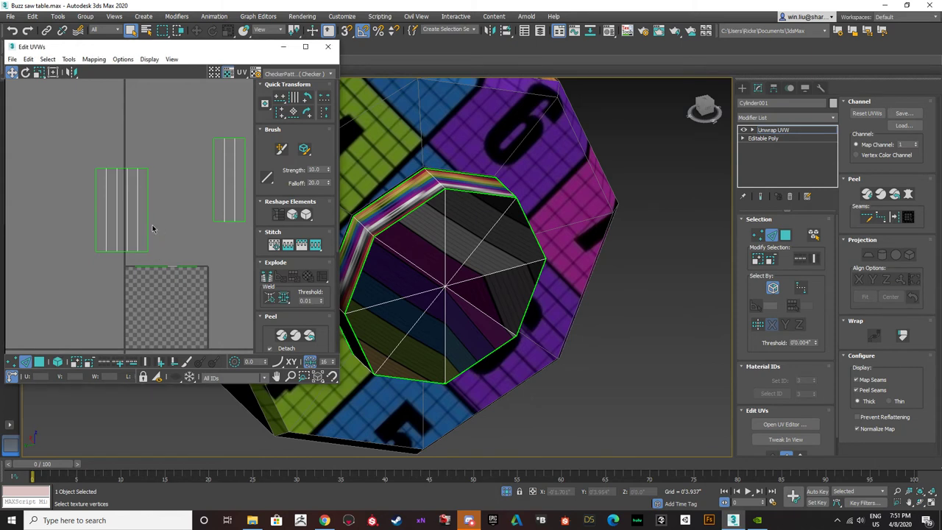
pyautogui.click(148, 223)
pyautogui.click(316, 244)
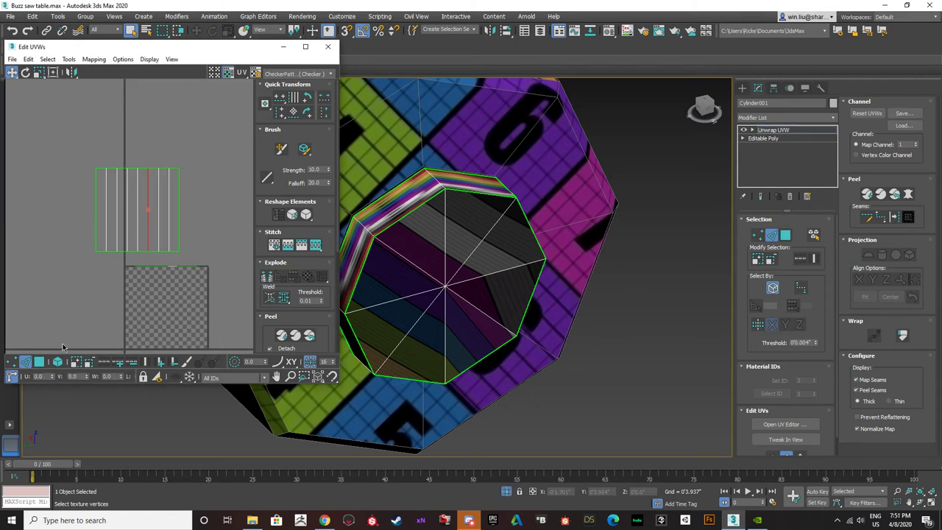
# - Relax the hub's joined side shell by polygon angles with the amount set to 1.0
pyautogui.click(39, 361)
pyautogui.click(57, 361)
pyautogui.click(175, 230)
pyautogui.click(74, 59)
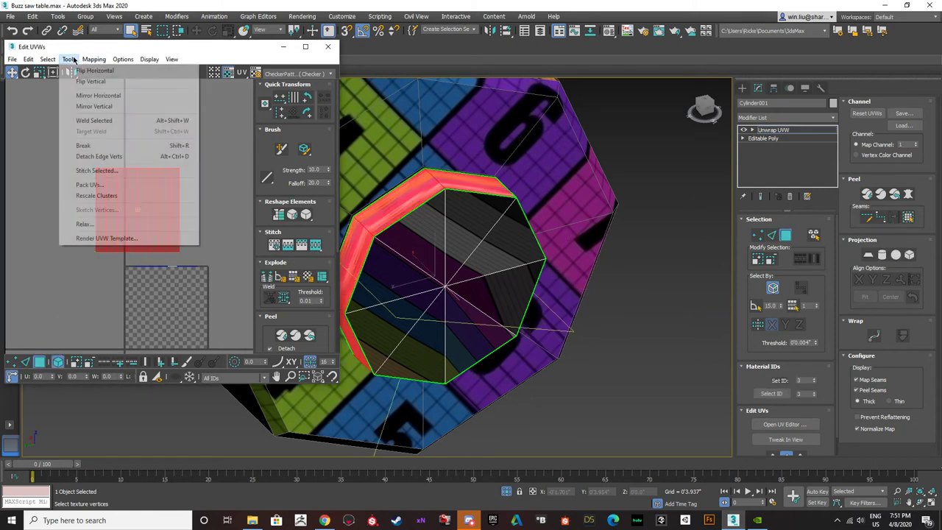
pyautogui.click(85, 224)
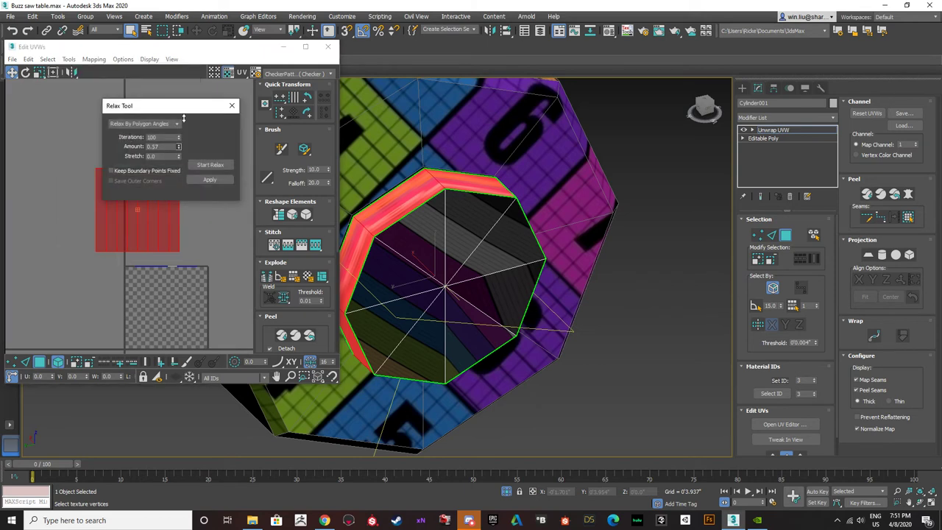
pyautogui.moveTo(184, 118); pyautogui.dragTo(179, 95)
pyautogui.click(204, 165)
pyautogui.click(202, 164)
# - Relax the hub's octagonal cap shell by polygon angles with the amount set to 1.0
pyautogui.moveTo(192, 340); pyautogui.dragTo(177, 290, button='middle')
pyautogui.moveTo(175, 280); pyautogui.dragTo(85, 214)
pyautogui.click(212, 168)
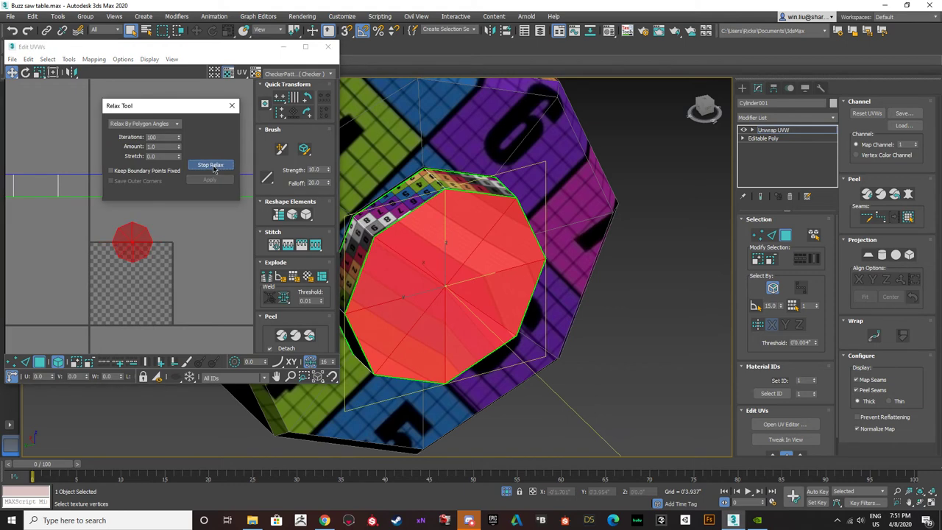
pyautogui.click(213, 168)
# - Move the hub's cap and side strip shells together off to one side of the UV tile and close the Relax tool
pyautogui.scroll(-3, 144, 245)
pyautogui.keyDown('ctrl'); pyautogui.click(137, 223); pyautogui.keyUp('ctrl')
pyautogui.click(142, 257)
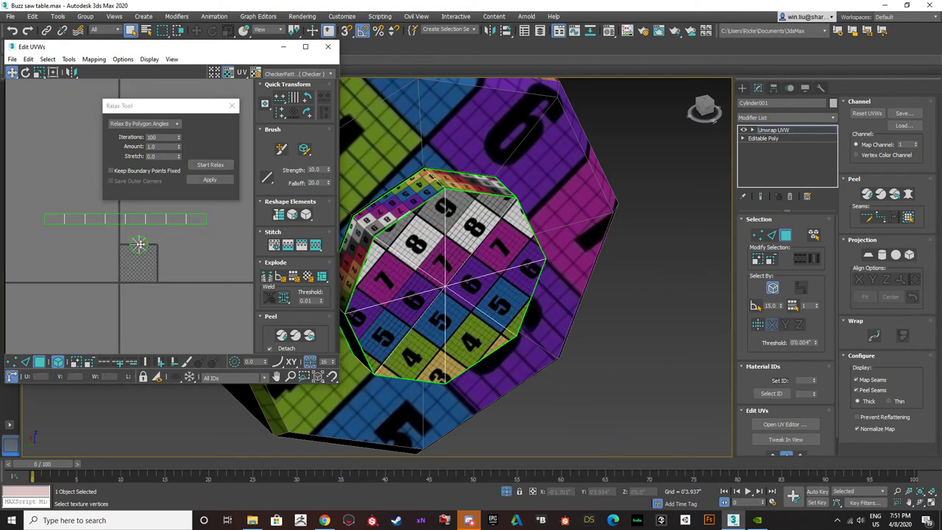
pyautogui.click(139, 245)
pyautogui.scroll(-2, 106, 221)
pyautogui.moveTo(113, 236); pyautogui.dragTo(201, 233)
pyautogui.click(232, 105)
# - Add an Unwrap UVW modifier to the small grey rod between the crank arm and the handle, and open its UVs for editing
pyautogui.moveTo(497, 224); pyautogui.dragTo(593, 276, button='middle')
pyautogui.scroll(-5, 592, 276)
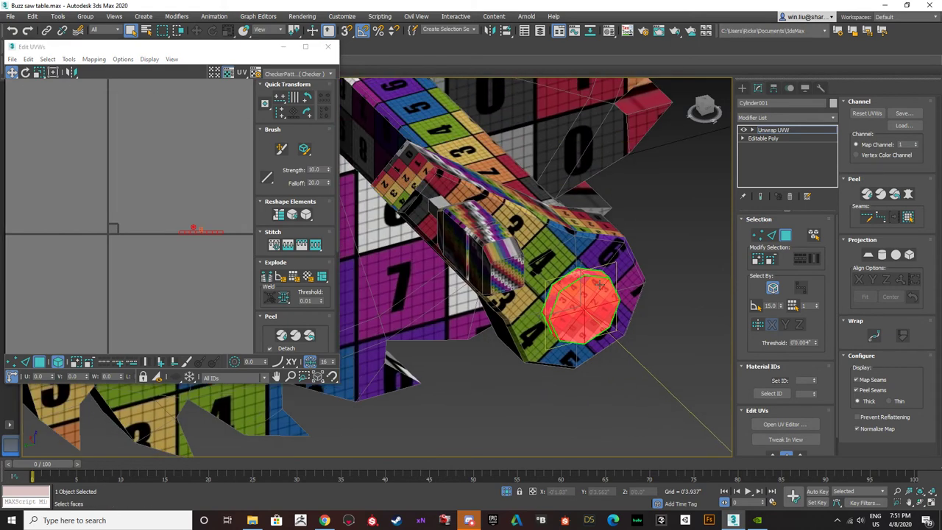
pyautogui.keyDown('alt'); pyautogui.moveTo(429, 265); pyautogui.dragTo(584, 282, button='middle'); pyautogui.keyUp('alt')
pyautogui.scroll(2, 585, 283)
pyautogui.scroll(3, 544, 278)
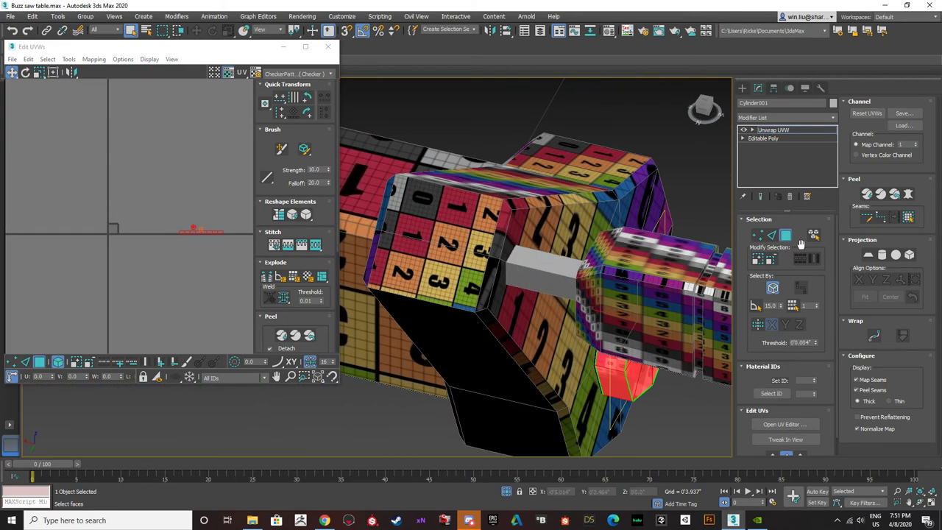
pyautogui.click(549, 269)
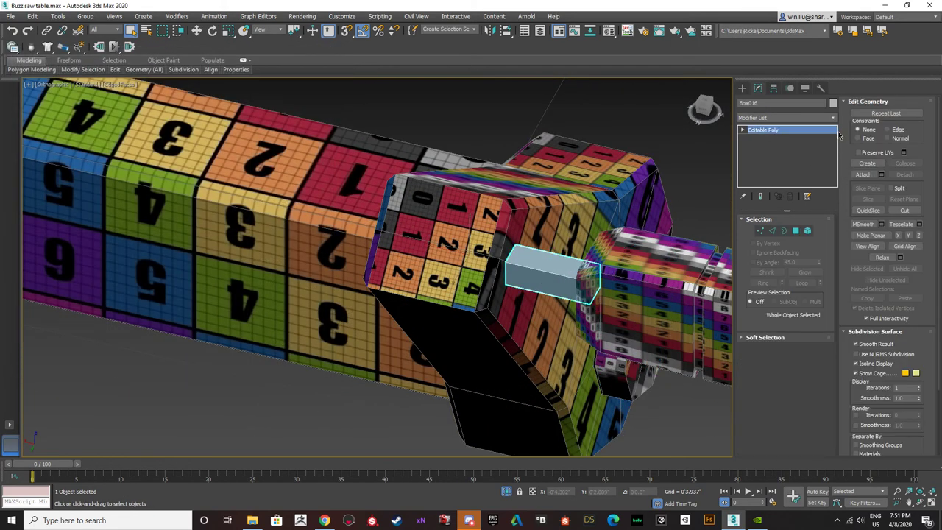
pyautogui.click(834, 119)
pyautogui.press('u')
pyautogui.press('Return')
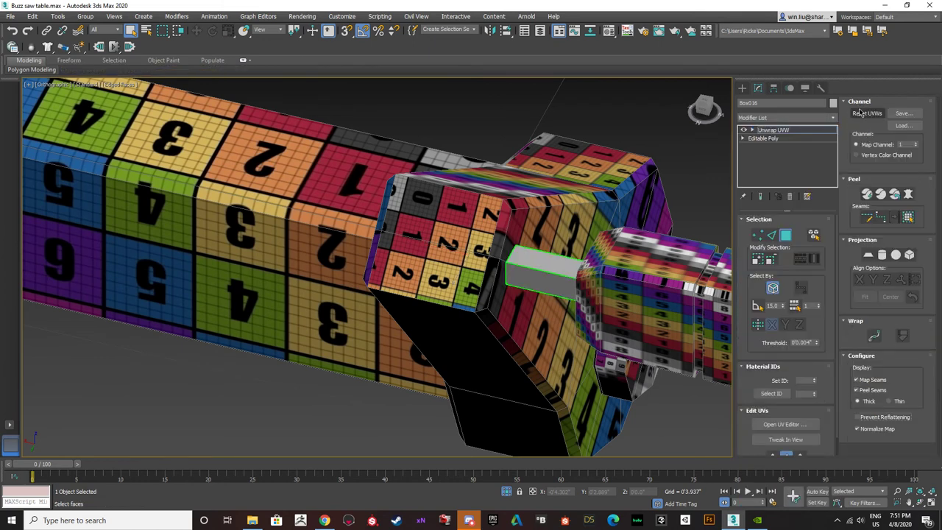
pyautogui.click(784, 424)
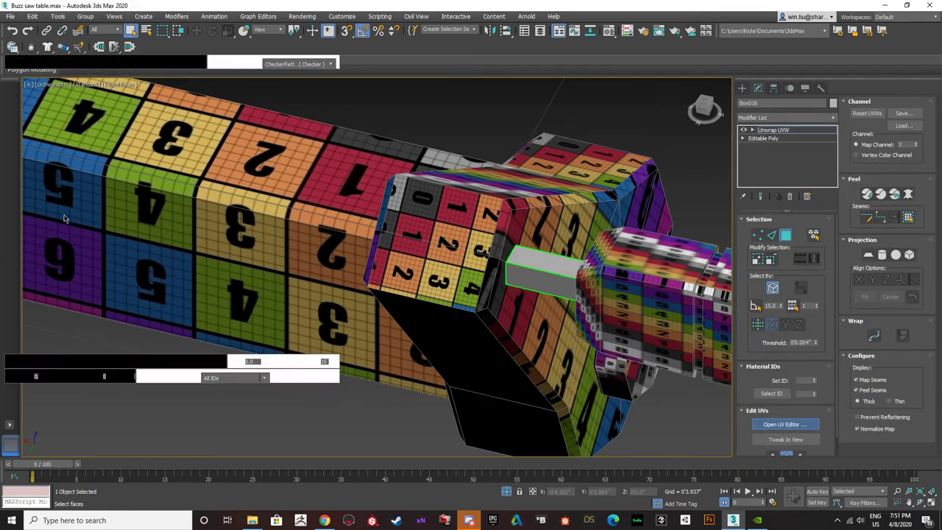
# - Relax all of the rod's faces by polygon angles with 100 iterations and an amount of 0.1
pyautogui.click(58, 361)
pyautogui.hotkey('ctrl', 'a')
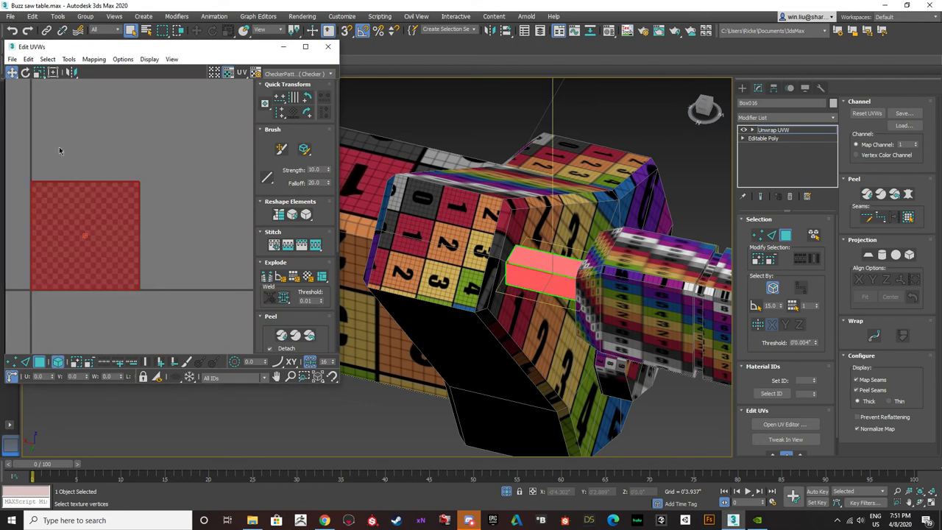
pyautogui.click(68, 59)
pyautogui.click(85, 224)
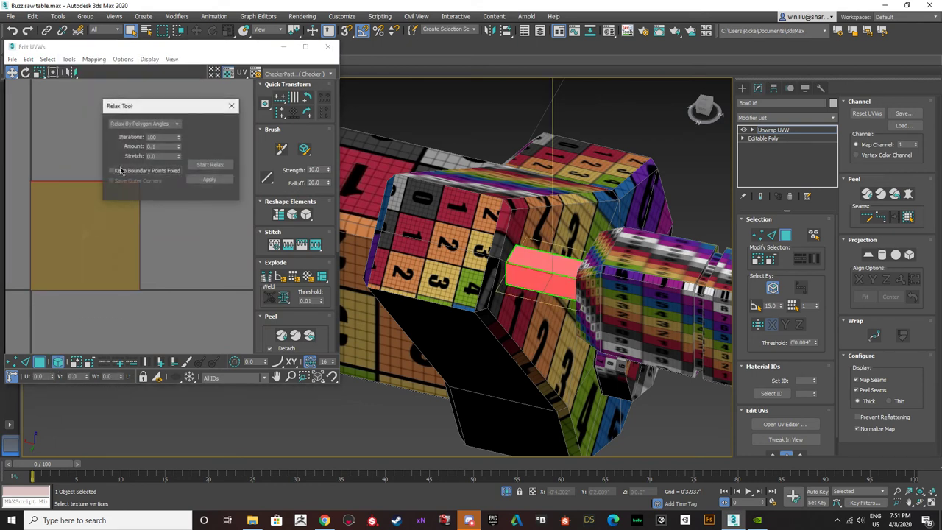
pyautogui.click(210, 164)
# - Spread the rod's overlapping rectangular UV shells apart side by side
pyautogui.moveTo(71, 241); pyautogui.dragTo(33, 221)
pyautogui.moveTo(103, 256); pyautogui.dragTo(271, 257)
pyautogui.moveTo(115, 293); pyautogui.dragTo(156, 298, button='middle')
pyautogui.scroll(-2, 99, 303)
pyautogui.moveTo(121, 301); pyautogui.dragTo(143, 292)
# - Stitch the rod's side shells together along their shared long edges into one strip
pyautogui.click(26, 361)
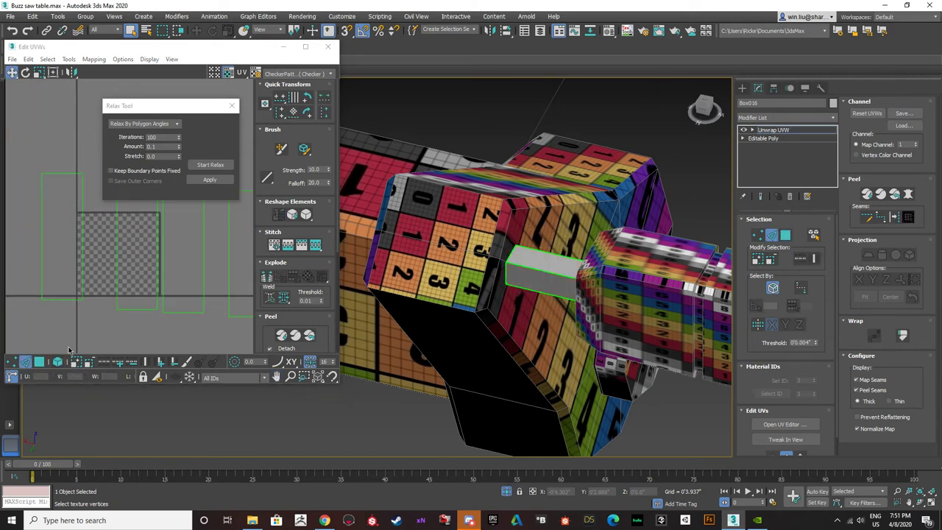
pyautogui.moveTo(228, 256); pyautogui.dragTo(176, 281, button='middle')
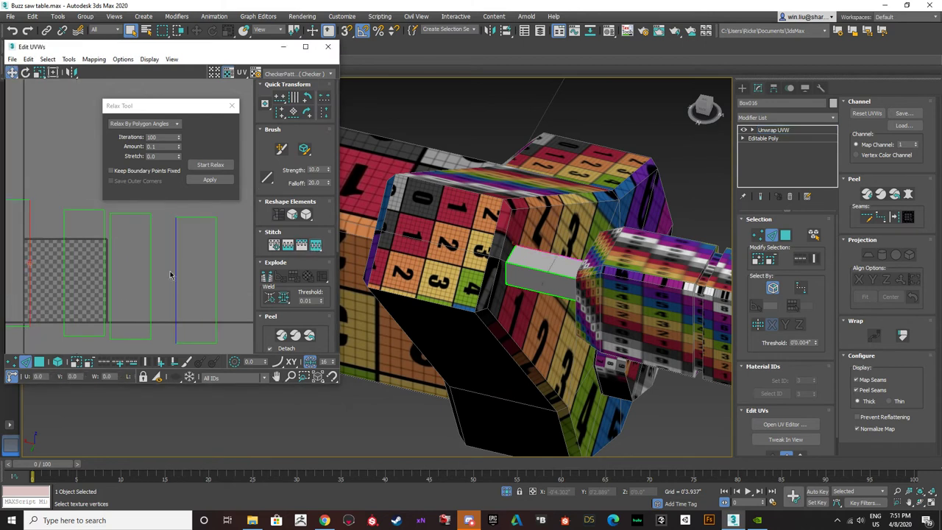
pyautogui.click(66, 272)
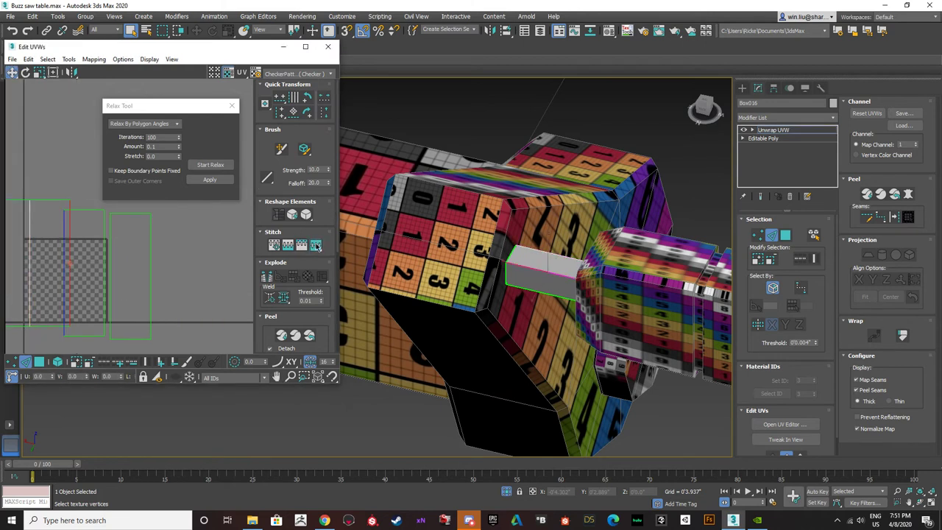
pyautogui.click(316, 245)
pyautogui.click(110, 212)
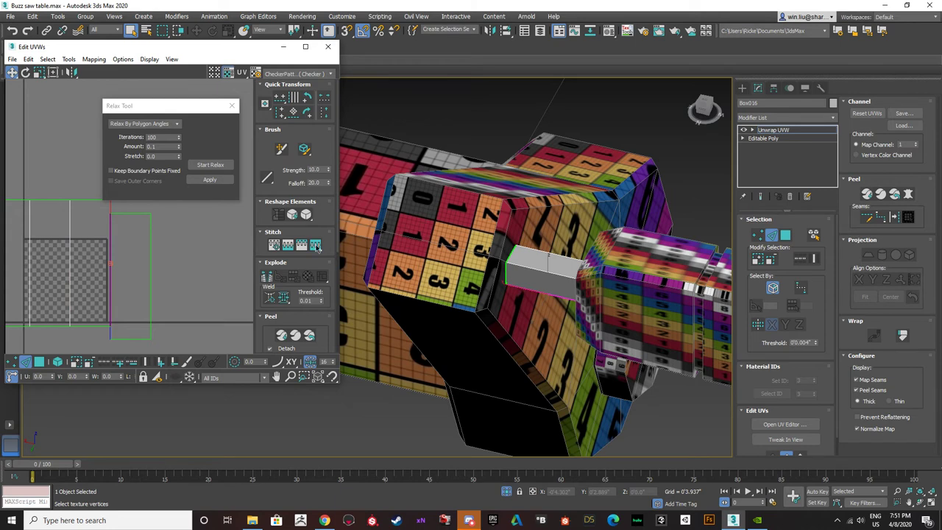
pyautogui.click(316, 248)
# - Relax the rod's joined shell by polygon angles and move it off the UV tile
pyautogui.scroll(-3, 73, 309)
pyautogui.click(39, 361)
pyautogui.click(57, 361)
pyautogui.moveTo(145, 332); pyautogui.dragTo(40, 257)
pyautogui.click(213, 165)
pyautogui.click(212, 165)
pyautogui.moveTo(71, 287); pyautogui.dragTo(178, 287)
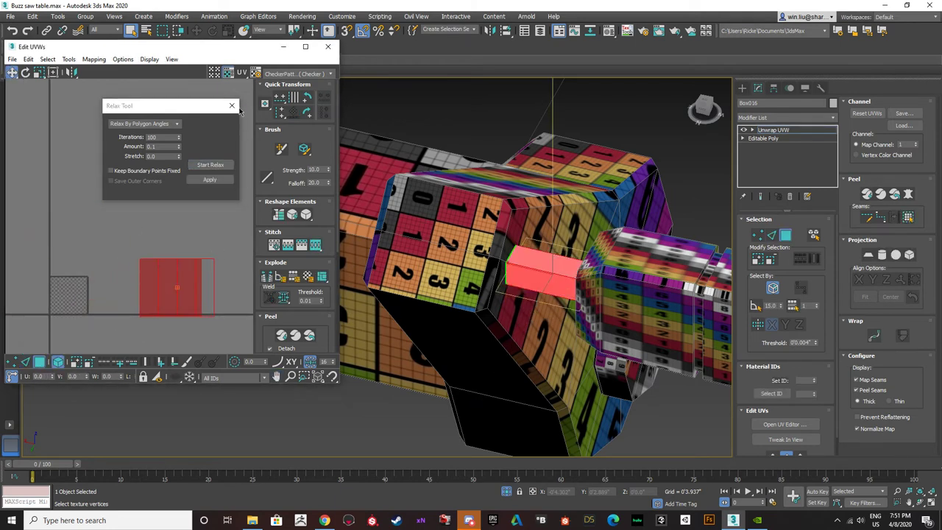
pyautogui.click(232, 105)
# - Add an Unwrap UVW modifier to the crank's chamfered handle grip and open its UVs for editing
pyautogui.keyDown('alt'); pyautogui.moveTo(531, 265); pyautogui.dragTo(558, 267, button='middle'); pyautogui.keyUp('alt')
pyautogui.click(786, 234)
pyautogui.click(646, 271)
pyautogui.scroll(-2, 606, 257)
pyautogui.click(835, 117)
pyautogui.click(834, 118)
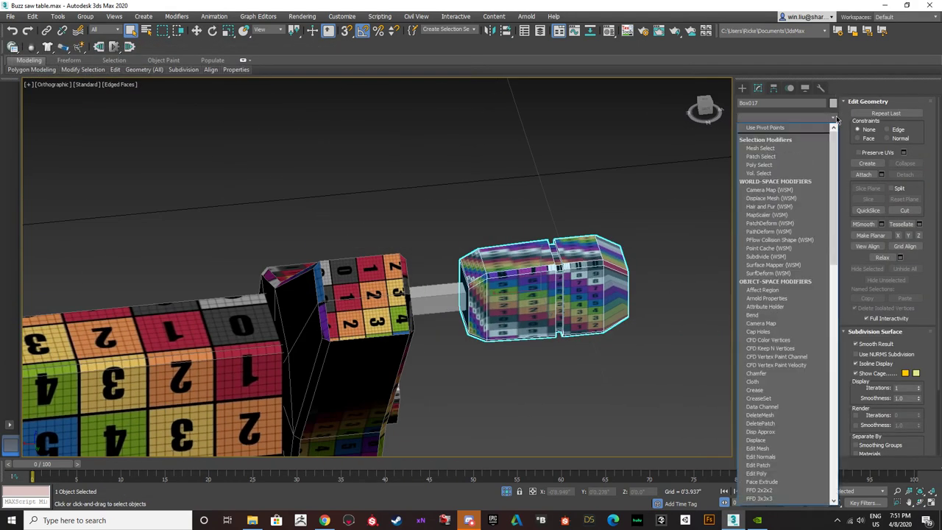
pyautogui.press('u')
pyautogui.press('Return')
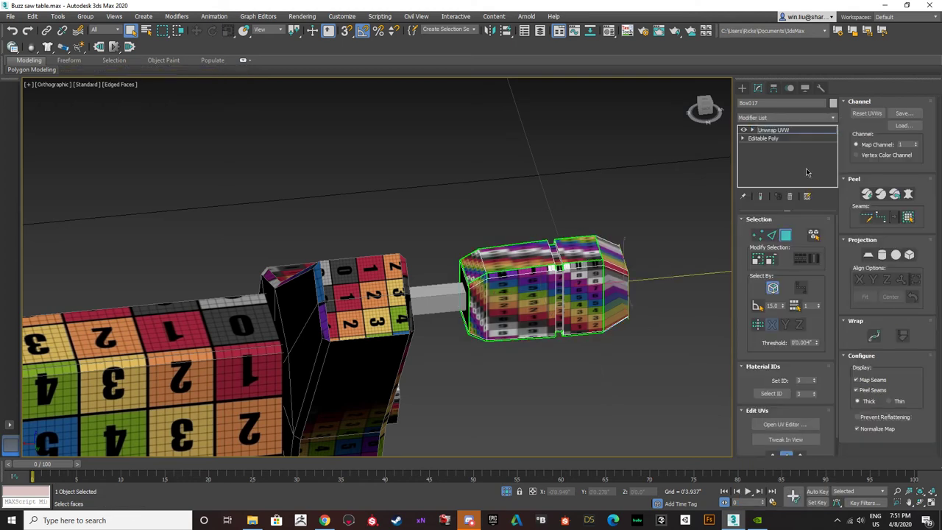
pyautogui.click(784, 425)
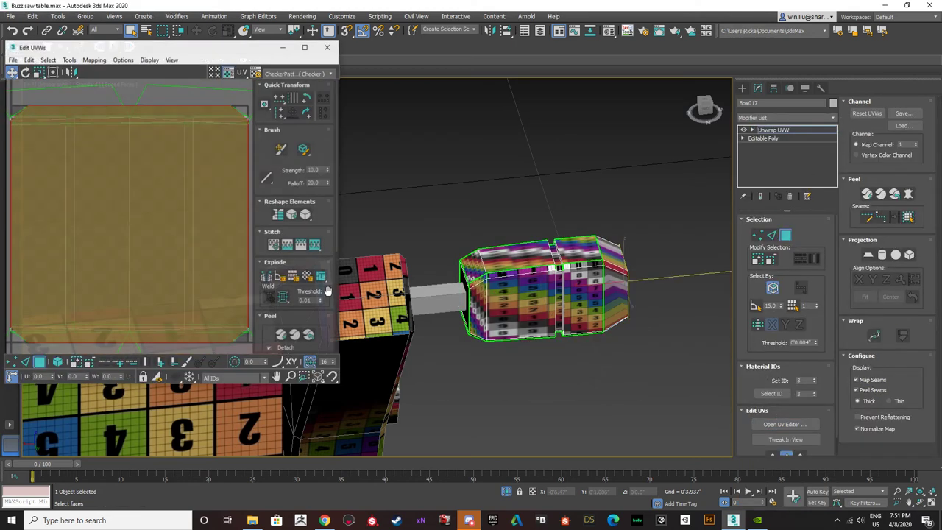
# - Select all faces of the handle grip and apply a planar projection aligned to the Y axis
pyautogui.scroll(-2, 127, 243)
pyautogui.moveTo(126, 245); pyautogui.dragTo(143, 242)
pyautogui.hotkey('ctrl', 'z')
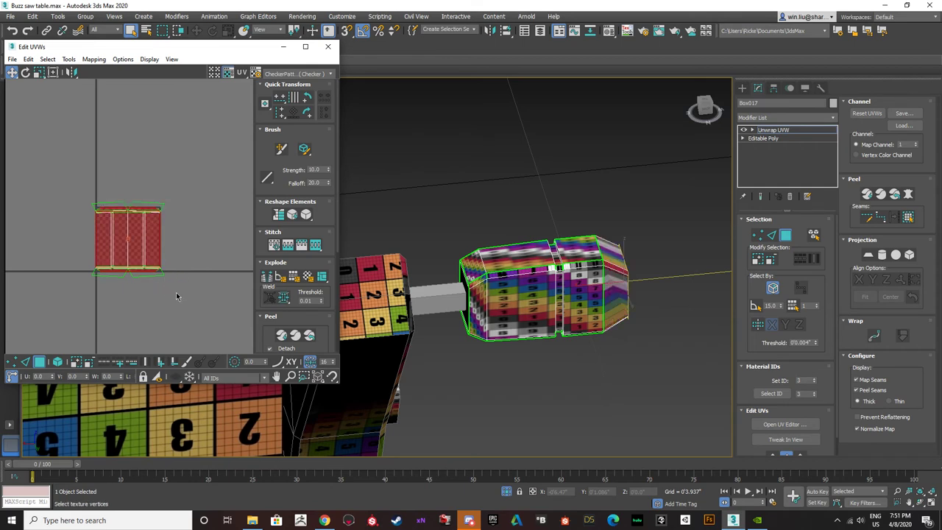
pyautogui.moveTo(182, 301); pyautogui.dragTo(50, 156)
pyautogui.click(869, 255)
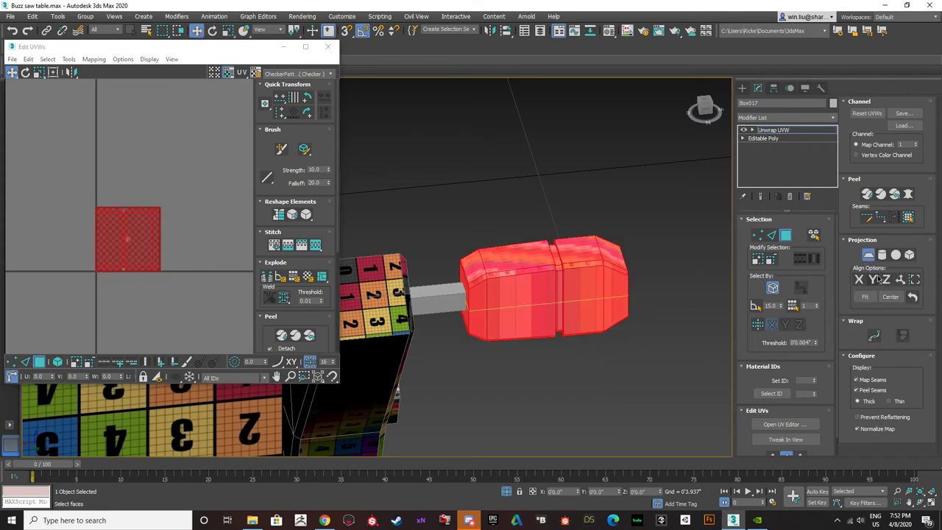
pyautogui.click(876, 279)
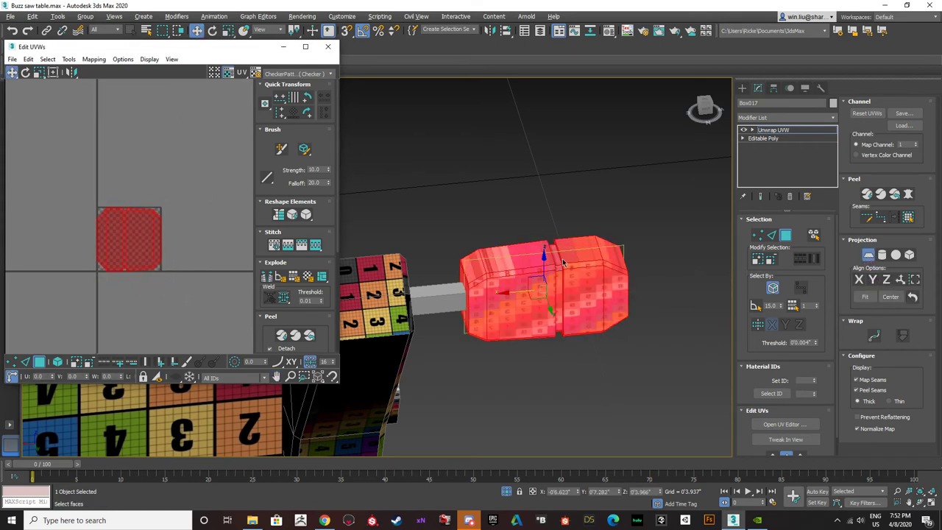
# - Select the edges around the flat end caps at both ends of the handle grip
pyautogui.scroll(5, 563, 263)
pyautogui.keyDown('alt'); pyautogui.moveTo(545, 284); pyautogui.dragTo(615, 240, button='middle'); pyautogui.keyUp('alt')
pyautogui.scroll(-3, 514, 241)
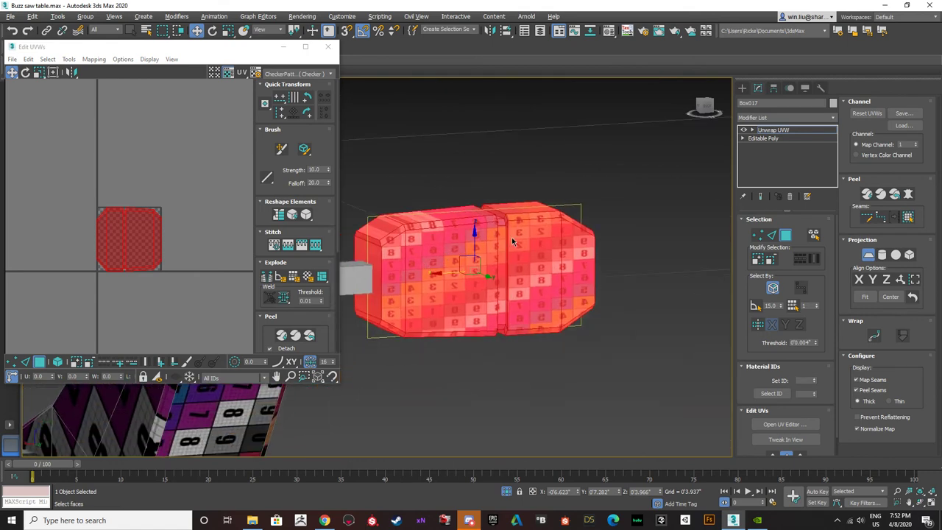
pyautogui.click(786, 235)
pyautogui.click(773, 237)
pyautogui.scroll(4, 463, 203)
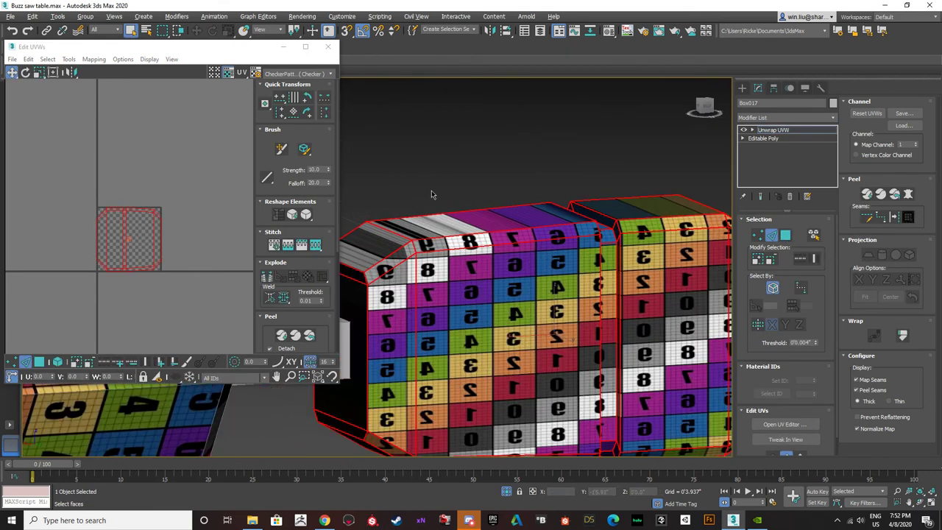
pyautogui.click(366, 280)
pyautogui.keyDown('alt'); pyautogui.moveTo(368, 283); pyautogui.dragTo(402, 271, button='middle'); pyautogui.keyUp('alt')
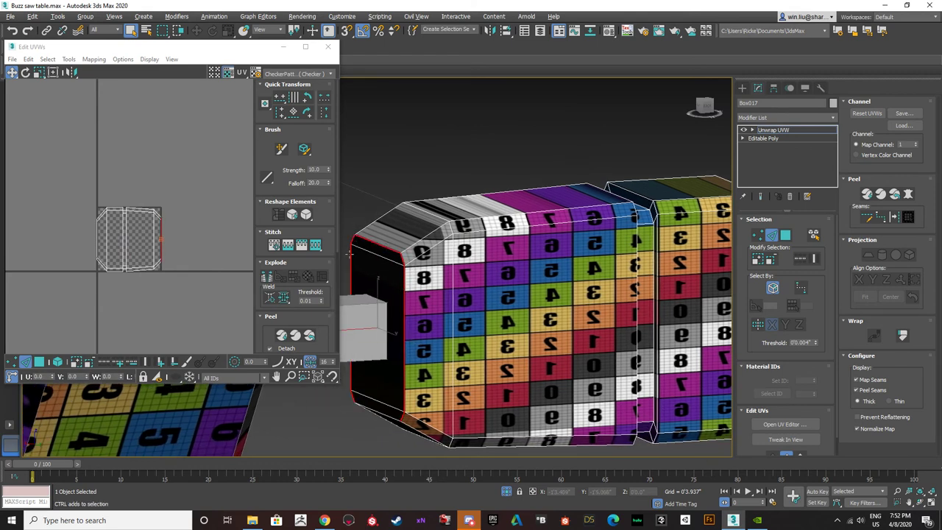
pyautogui.scroll(-3, 378, 414)
pyautogui.keyDown('alt'); pyautogui.moveTo(457, 390); pyautogui.dragTo(411, 385, button='middle'); pyautogui.keyUp('alt')
pyautogui.scroll(1, 475, 371)
pyautogui.keyDown('alt'); pyautogui.moveTo(475, 373); pyautogui.dragTo(505, 318, button='middle'); pyautogui.keyUp('alt')
pyautogui.keyDown('ctrl'); pyautogui.click(547, 315); pyautogui.keyUp('ctrl')
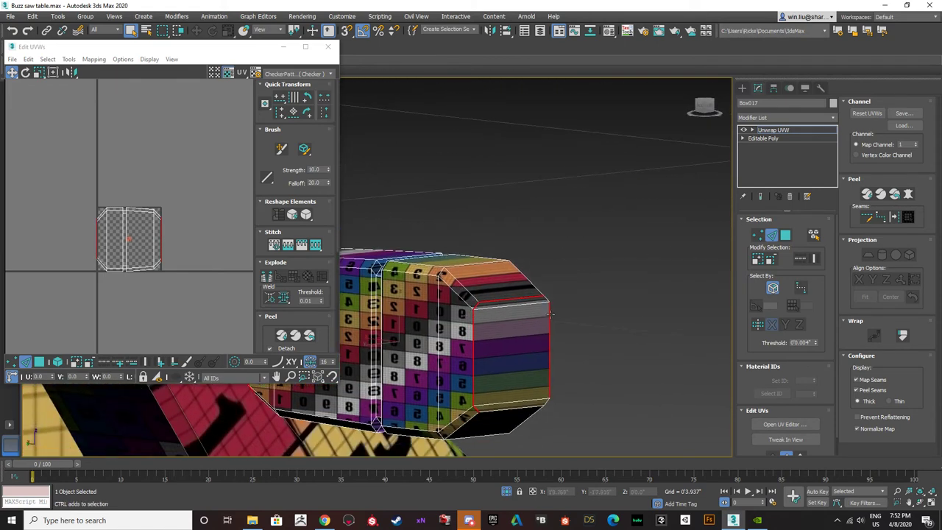
# - Add the lengthwise edges along the grip's lower side, across the groove, to the seam selection and break the UVs there
pyautogui.moveTo(545, 373); pyautogui.dragTo(545, 346, button='middle')
pyautogui.keyDown('alt'); pyautogui.moveTo(526, 380); pyautogui.dragTo(433, 351, button='middle'); pyautogui.keyUp('alt')
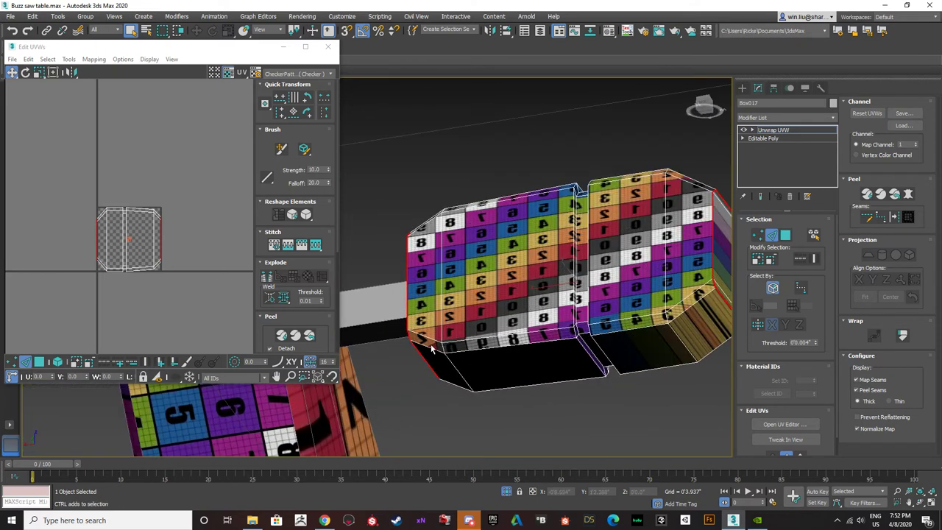
pyautogui.scroll(3, 575, 339)
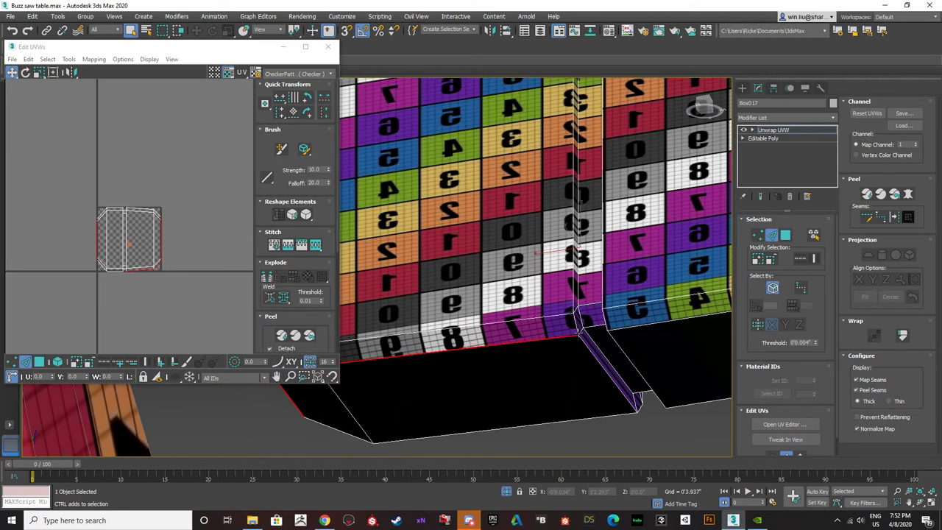
pyautogui.keyDown('alt'); pyautogui.moveTo(589, 329); pyautogui.dragTo(621, 342, button='middle'); pyautogui.keyUp('alt')
pyautogui.scroll(4, 632, 343)
pyautogui.keyDown('ctrl'); pyautogui.click(656, 353); pyautogui.keyUp('ctrl')
pyautogui.scroll(-5, 656, 354)
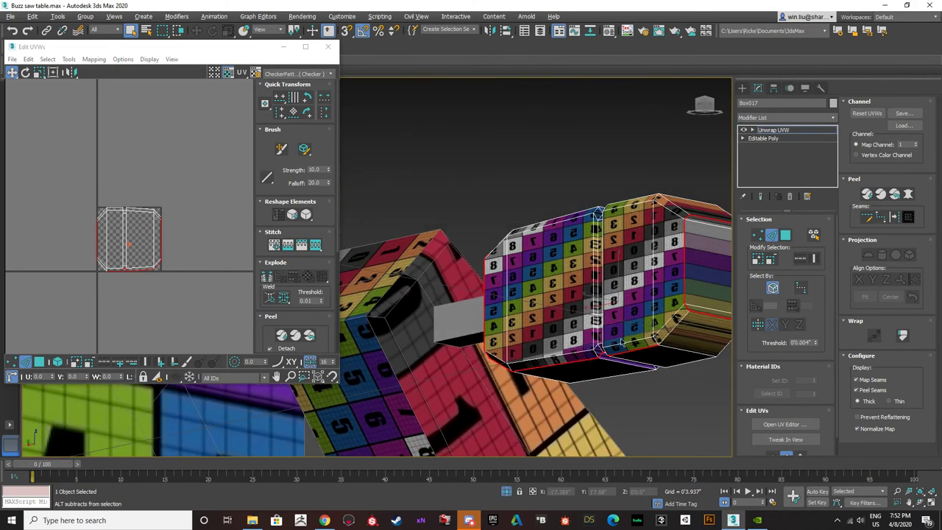
pyautogui.click(267, 277)
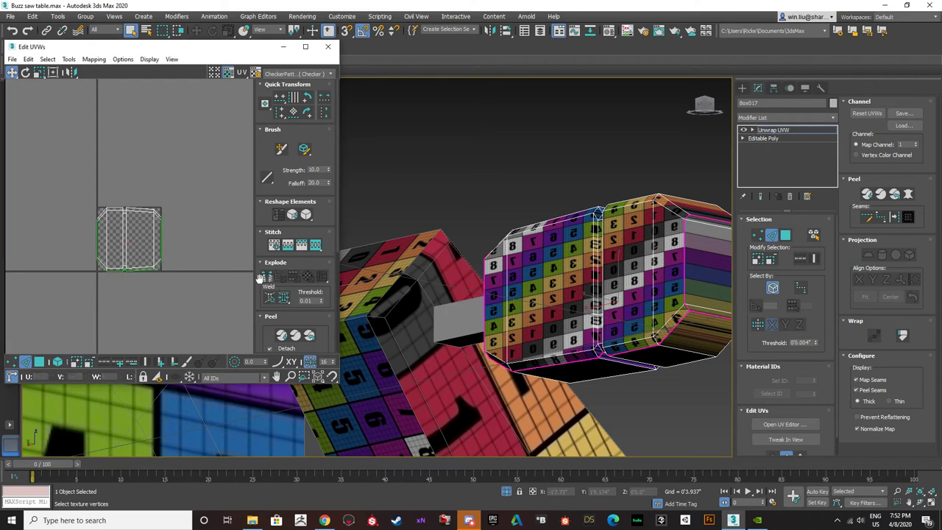
# - Relax all of the handle grip's faces by polygon angles with 100 iterations and an amount of 0.1
pyautogui.click(39, 361)
pyautogui.click(137, 313)
pyautogui.moveTo(187, 282); pyautogui.dragTo(44, 95)
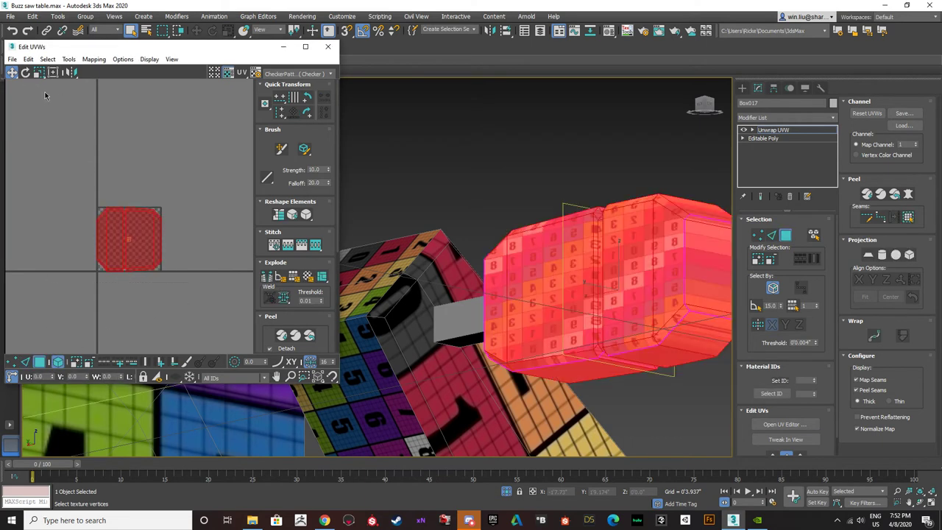
pyautogui.click(69, 59)
pyautogui.click(85, 224)
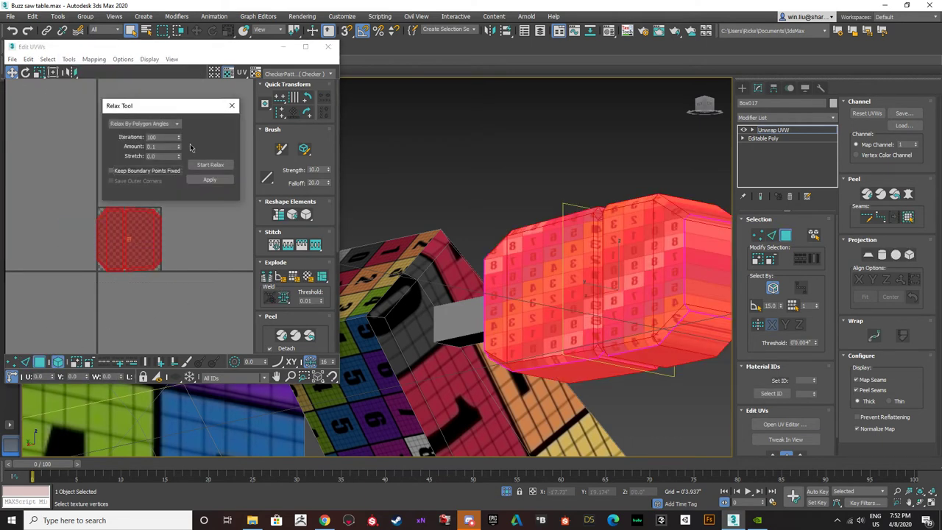
pyautogui.click(199, 165)
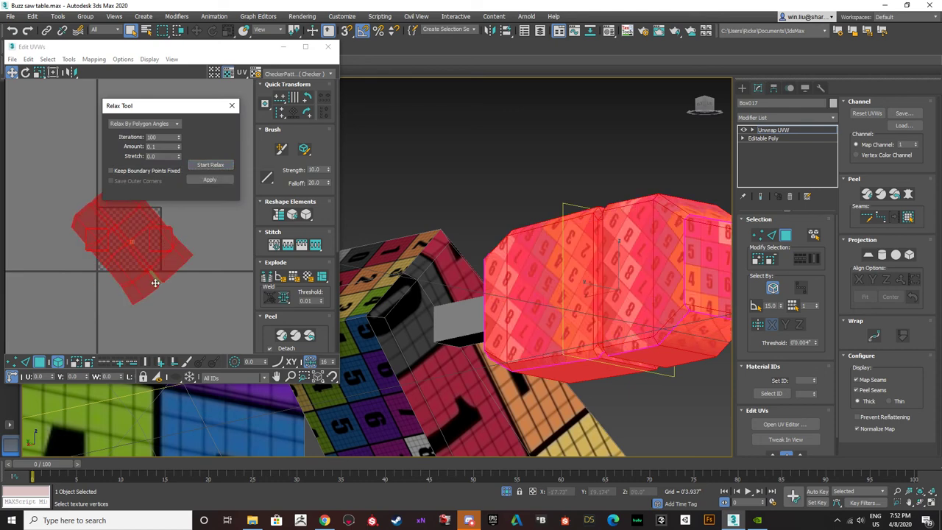
# - Move the grip's body shell away from its two end cap shells and rotate it about 40 degrees so it stands upright
pyautogui.moveTo(148, 295); pyautogui.dragTo(194, 316)
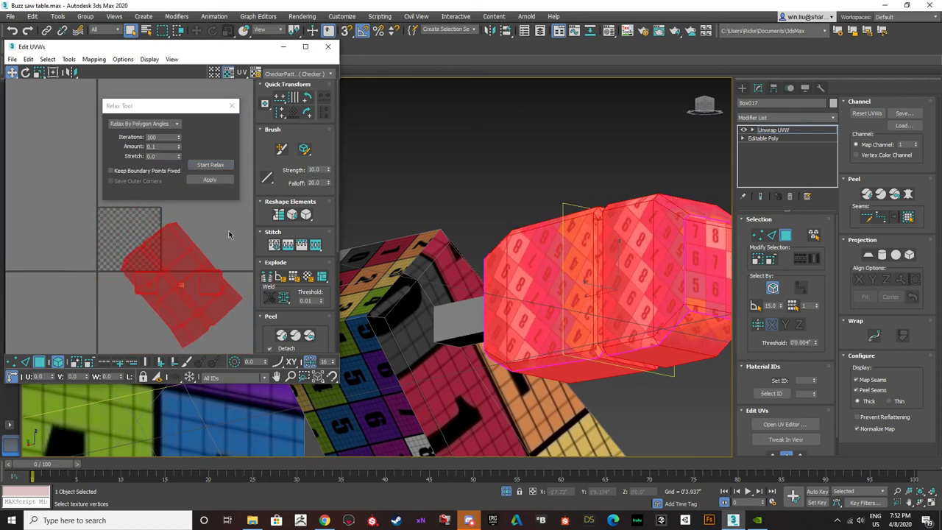
pyautogui.click(231, 231)
pyautogui.click(169, 260)
pyautogui.moveTo(169, 261); pyautogui.dragTo(93, 178)
pyautogui.click(26, 72)
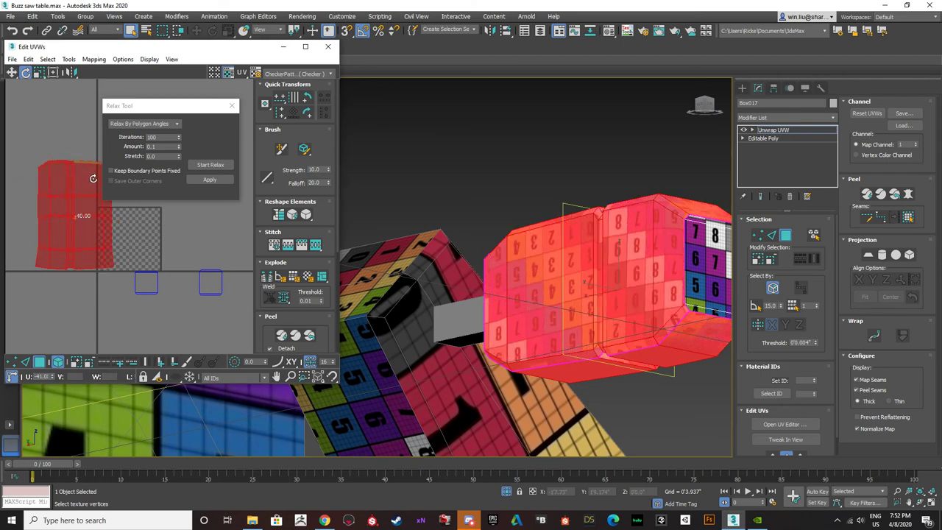
pyautogui.click(43, 317)
# - Select the grip's end cap edges in the UV layout and stitch both cap shells onto the body shell
pyautogui.click(26, 361)
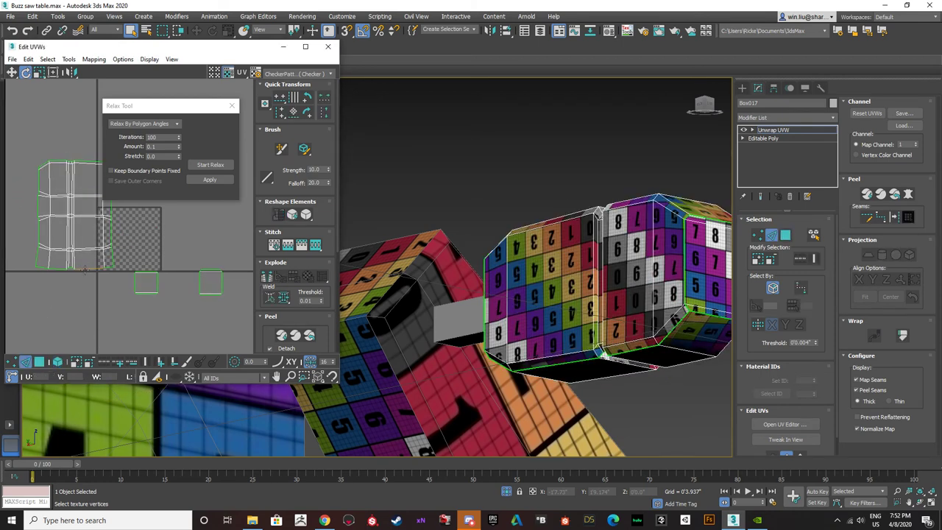
pyautogui.moveTo(160, 247); pyautogui.dragTo(155, 281, button='middle')
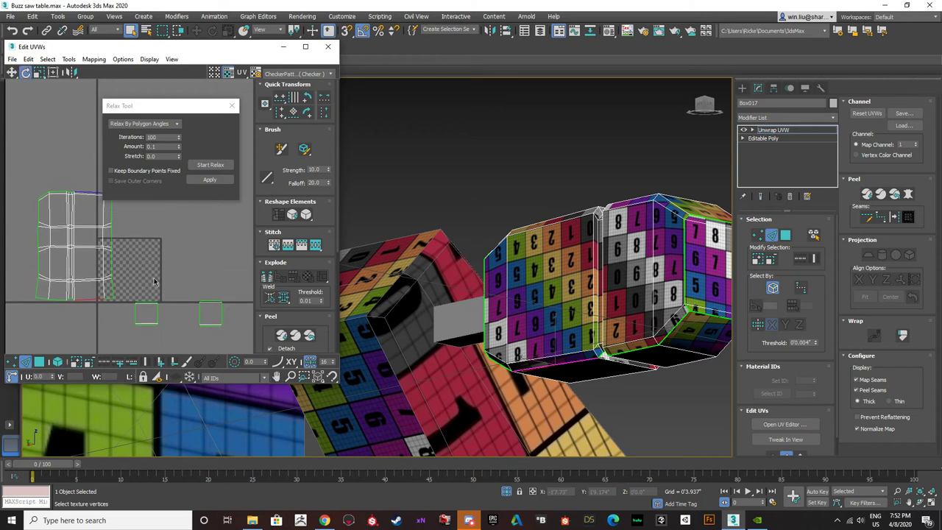
pyautogui.click(144, 302)
pyautogui.click(316, 245)
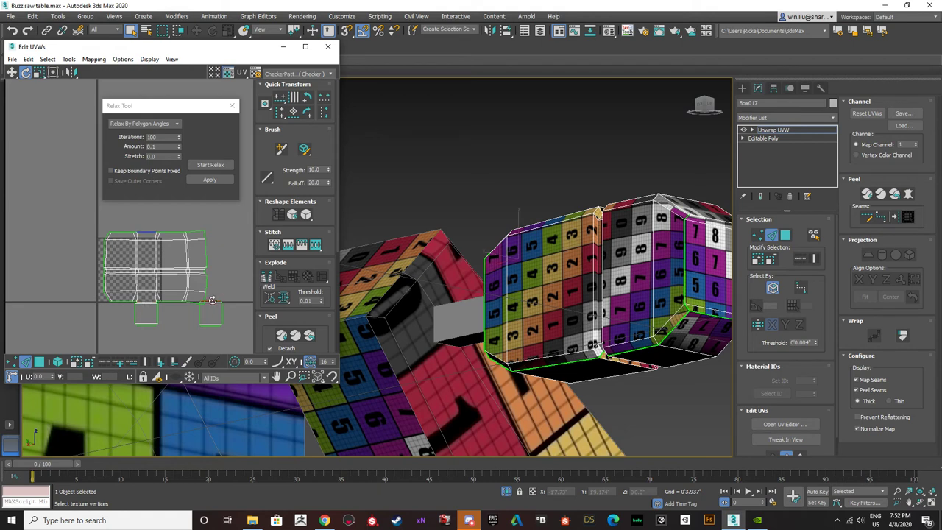
pyautogui.click(315, 245)
# - Rotate the whole stitched grip shell a quarter turn, then close the UV editor and leave the modifier's sub-object level
pyautogui.click(40, 362)
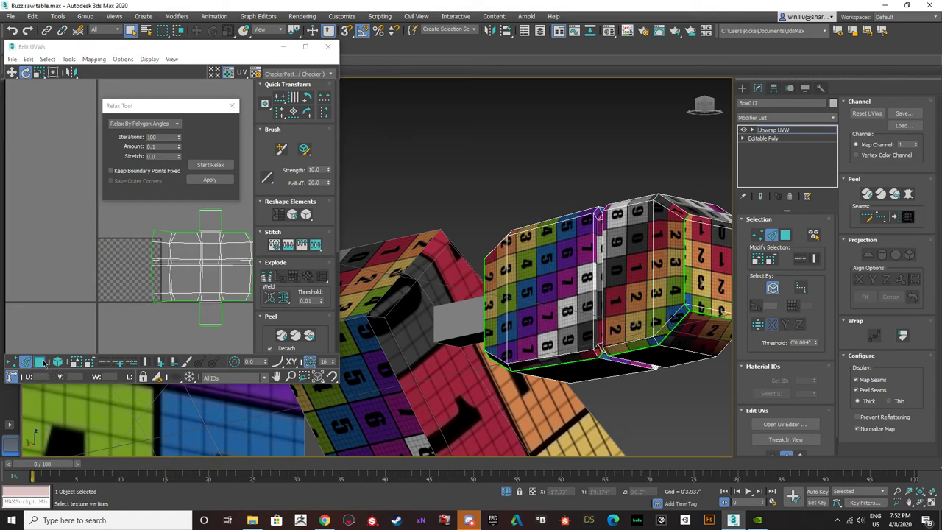
pyautogui.click(57, 362)
pyautogui.scroll(-4, 154, 310)
pyautogui.click(174, 310)
pyautogui.moveTo(173, 298); pyautogui.dragTo(198, 300)
pyautogui.click(209, 232)
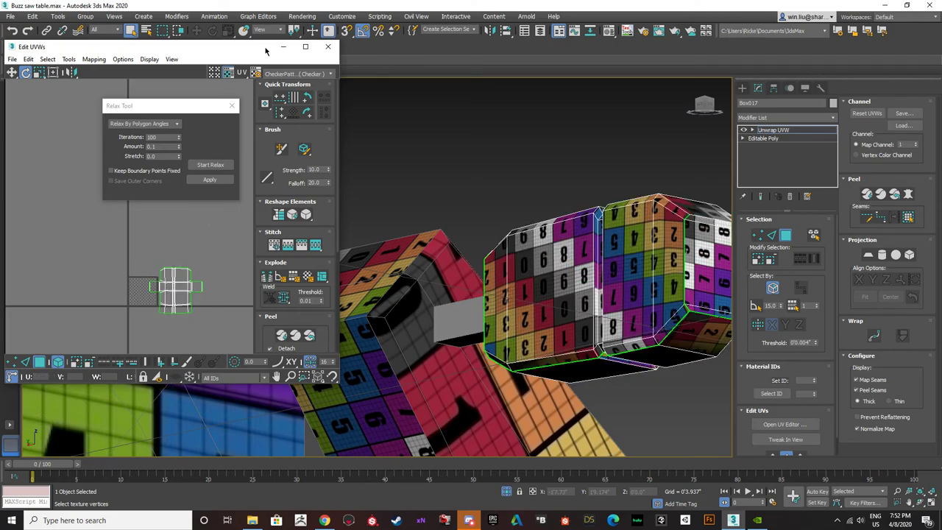
pyautogui.click(328, 48)
pyautogui.click(771, 130)
# - Bring the table and the other hidden parts back into view around the saw blade and crank
pyautogui.scroll(-12, 391, 289)
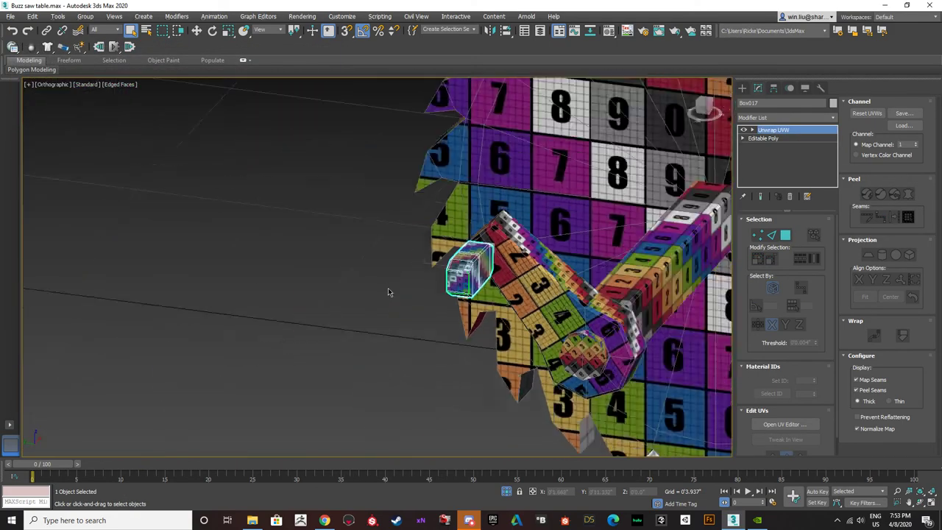
pyautogui.keyDown('alt'); pyautogui.moveTo(417, 288); pyautogui.dragTo(455, 326, button='middle'); pyautogui.keyUp('alt')
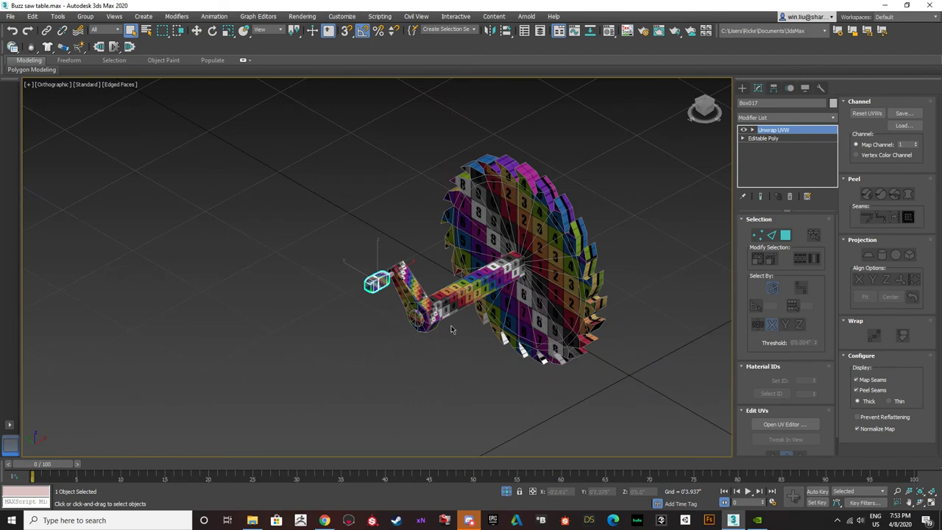
pyautogui.rightClick(449, 298)
pyautogui.click(468, 280)
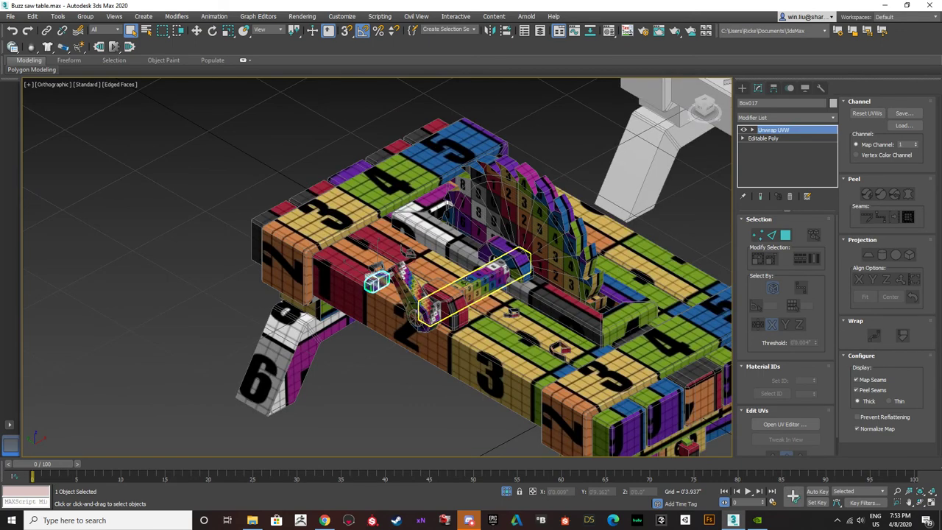
# - Select the table together with the saw blade, axle, crank arm, hub and handle grip
pyautogui.click(360, 261)
pyautogui.keyDown('alt'); pyautogui.moveTo(361, 261); pyautogui.dragTo(387, 276, button='middle'); pyautogui.keyUp('alt')
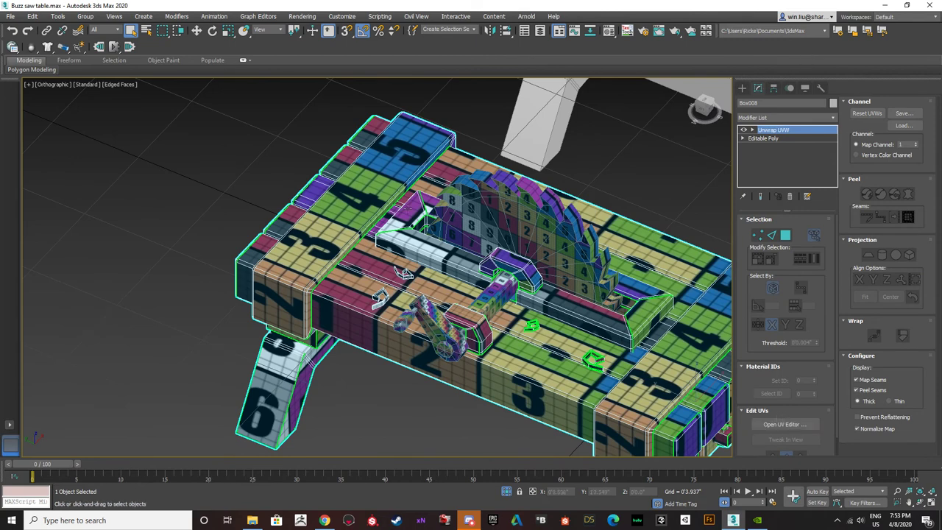
pyautogui.keyDown('alt'); pyautogui.moveTo(506, 221); pyautogui.dragTo(525, 224, button='middle'); pyautogui.keyUp('alt')
pyautogui.click(537, 230)
pyautogui.keyDown('alt'); pyautogui.moveTo(508, 280); pyautogui.dragTo(494, 277, button='middle'); pyautogui.keyUp('alt')
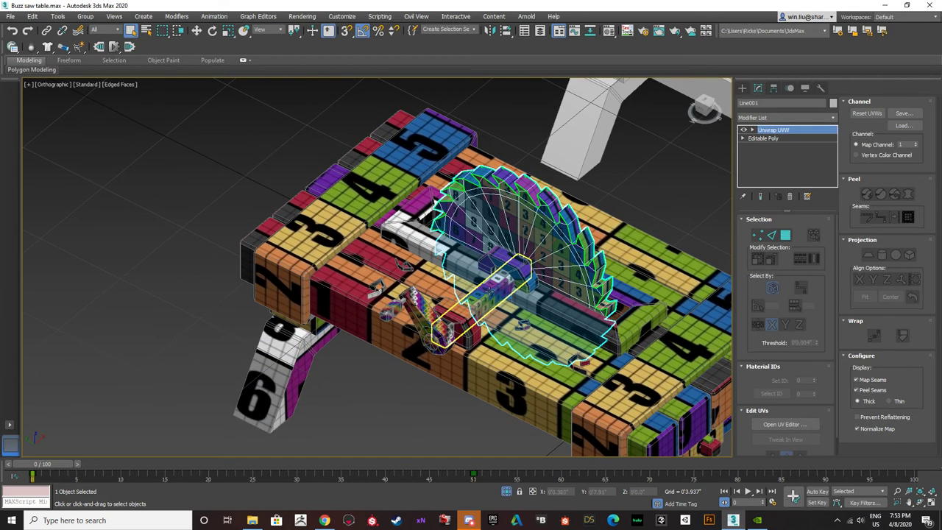
pyautogui.keyDown('ctrl'); pyautogui.click(491, 291); pyautogui.keyUp('ctrl')
pyautogui.keyDown('ctrl'); pyautogui.click(513, 263); pyautogui.keyUp('ctrl')
pyautogui.click(344, 259)
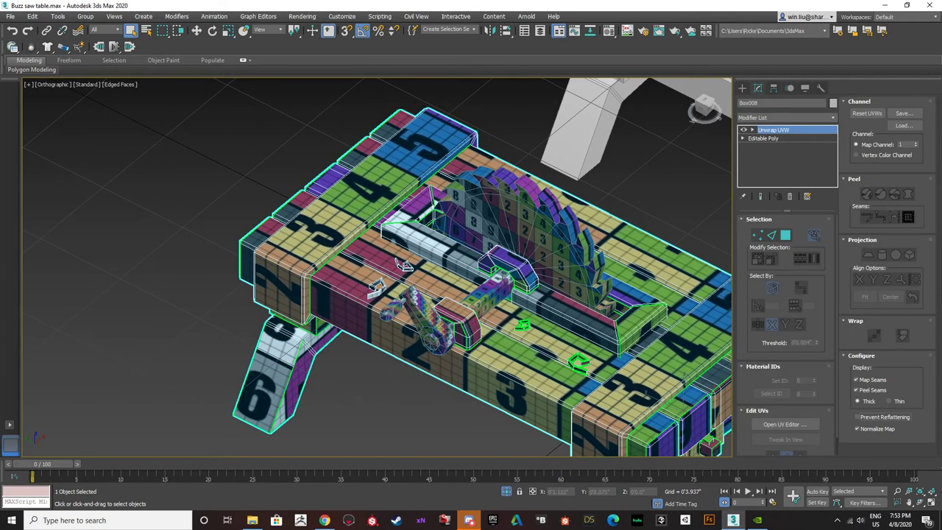
pyautogui.keyDown('ctrl'); pyautogui.click(498, 271); pyautogui.keyUp('ctrl')
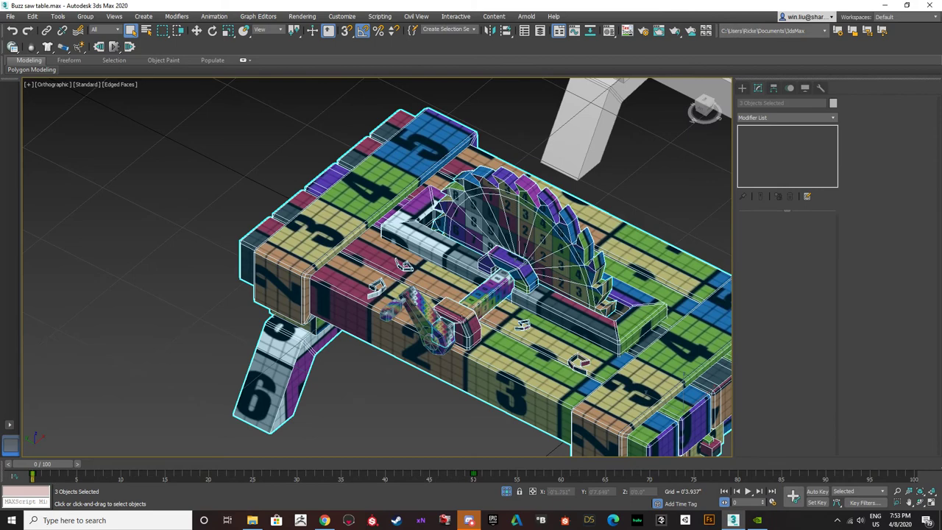
pyautogui.keyDown('ctrl'); pyautogui.click(424, 324); pyautogui.keyUp('ctrl')
pyautogui.keyDown('ctrl'); pyautogui.click(396, 305); pyautogui.keyUp('ctrl')
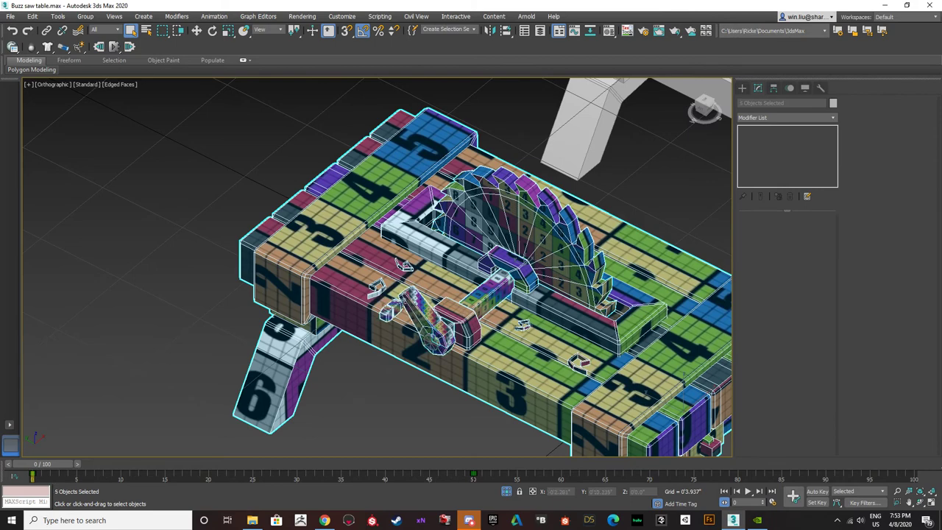
pyautogui.scroll(5, 403, 288)
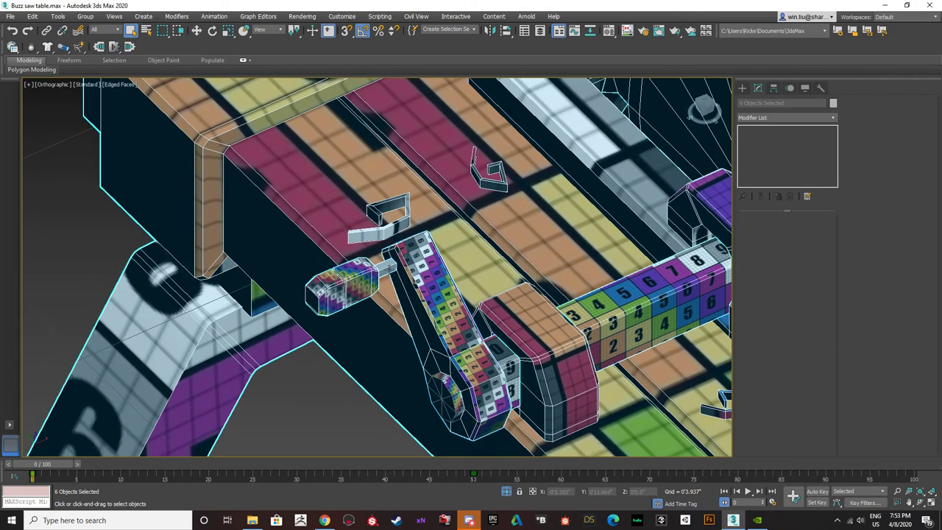
pyautogui.press('z')
# - Group the selected table, blade and crank parts under the default name and reselect them as one group
pyautogui.click(86, 17)
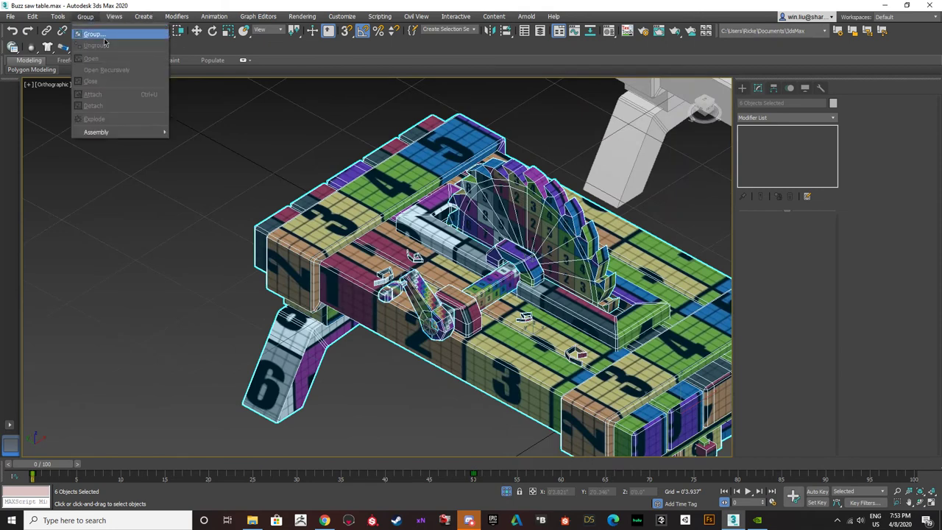
pyautogui.click(93, 33)
pyautogui.click(472, 280)
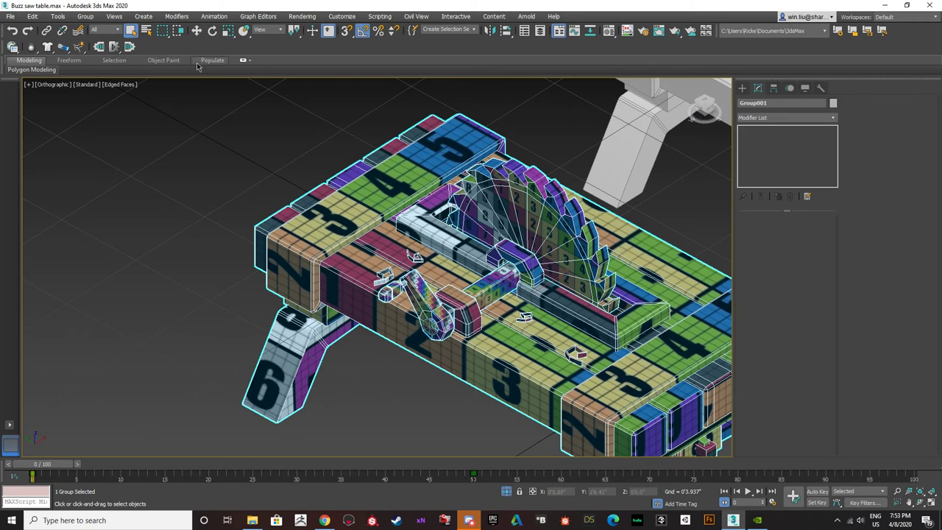
pyautogui.click(307, 139)
pyautogui.click(346, 176)
pyautogui.click(554, 158)
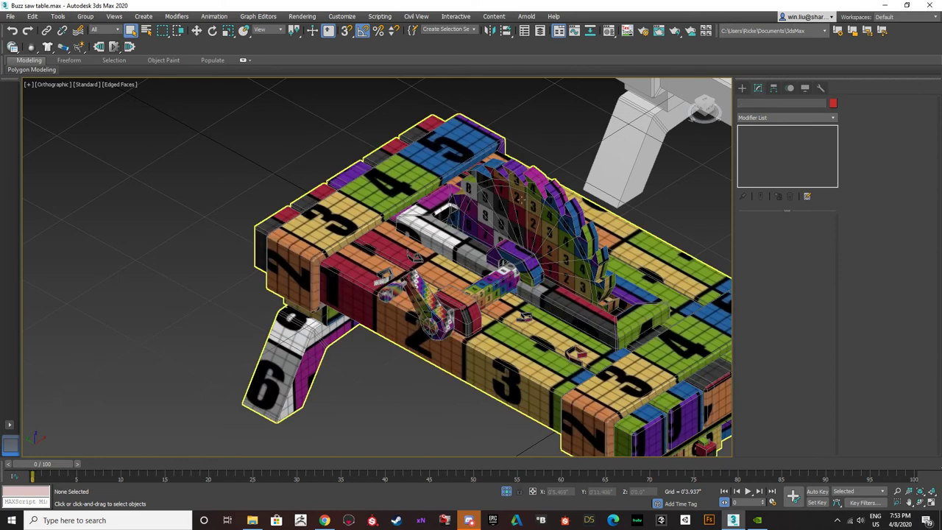
pyautogui.click(527, 205)
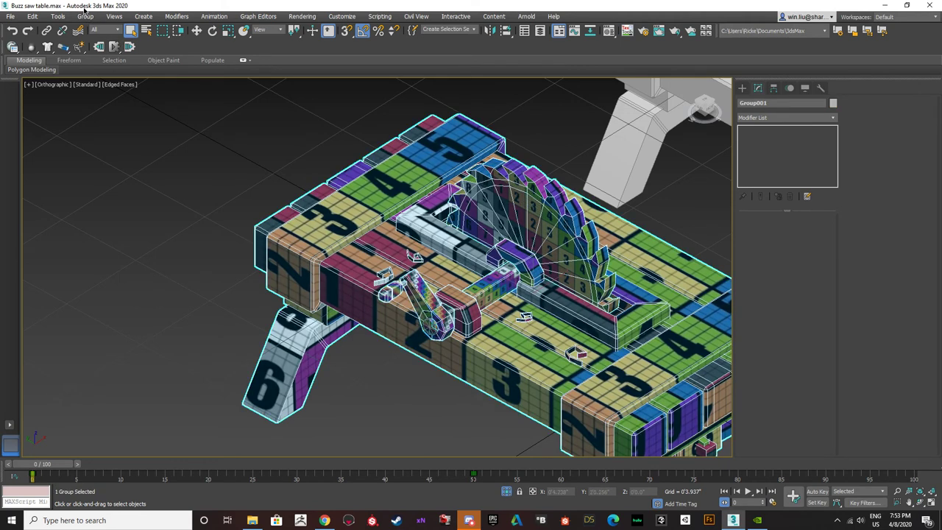
# - Open the group and try moving the saw blade on its own
pyautogui.click(87, 17)
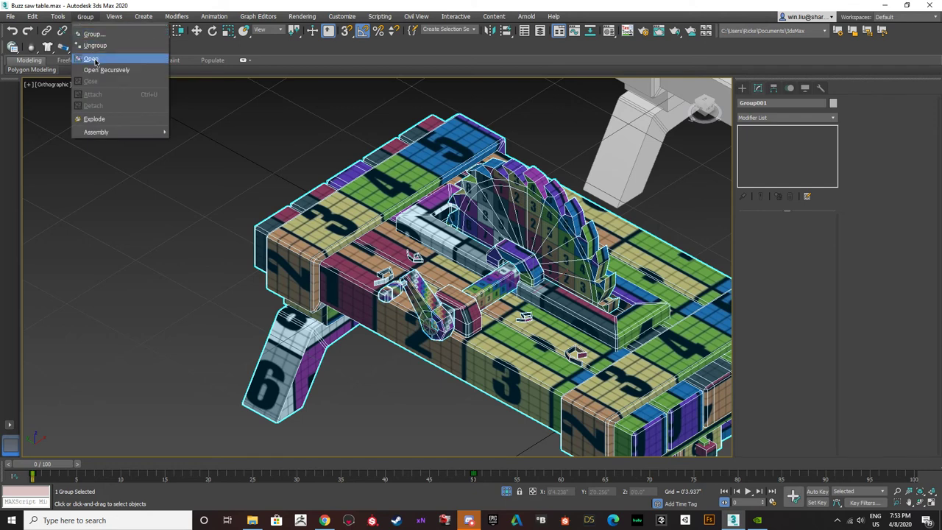
pyautogui.click(95, 62)
pyautogui.click(461, 230)
pyautogui.scroll(-2, 460, 278)
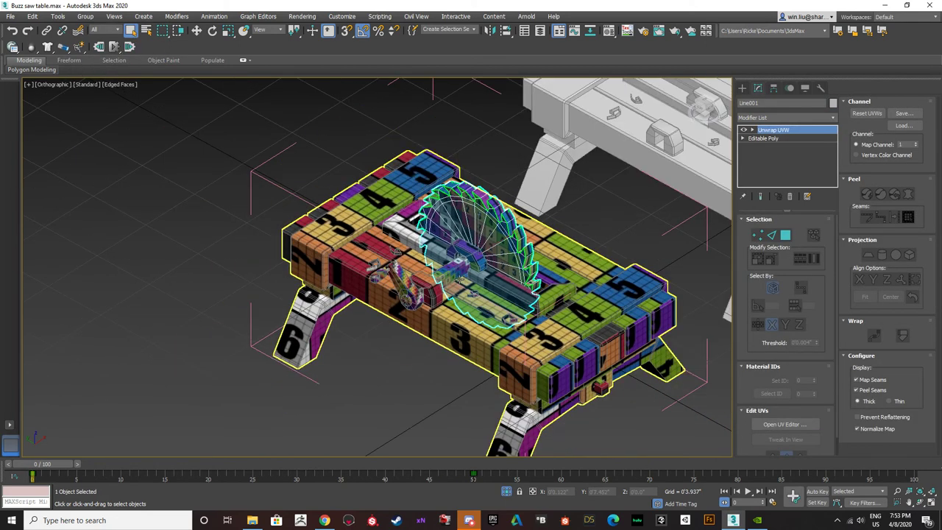
pyautogui.moveTo(461, 278); pyautogui.dragTo(425, 271, button='middle')
pyautogui.press('w')
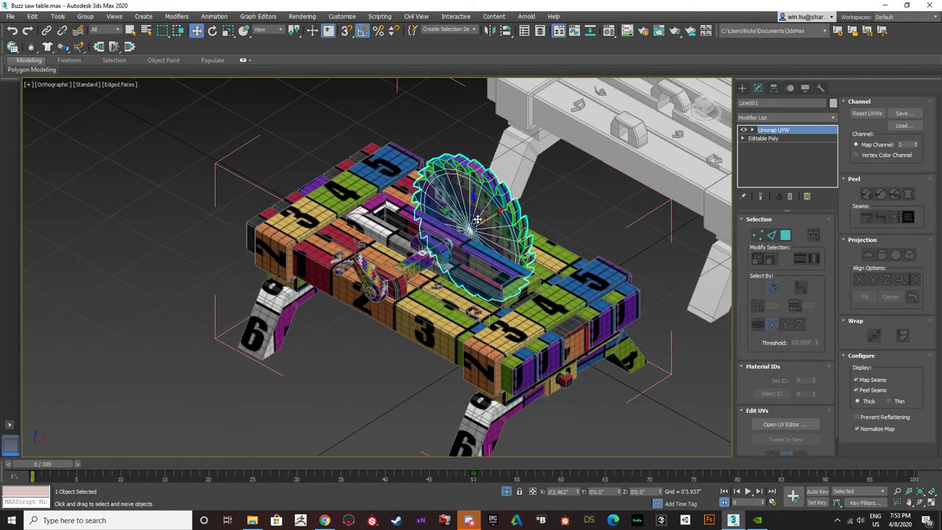
pyautogui.keyDown('alt'); pyautogui.moveTo(453, 243); pyautogui.dragTo(614, 205, button='middle'); pyautogui.keyUp('alt')
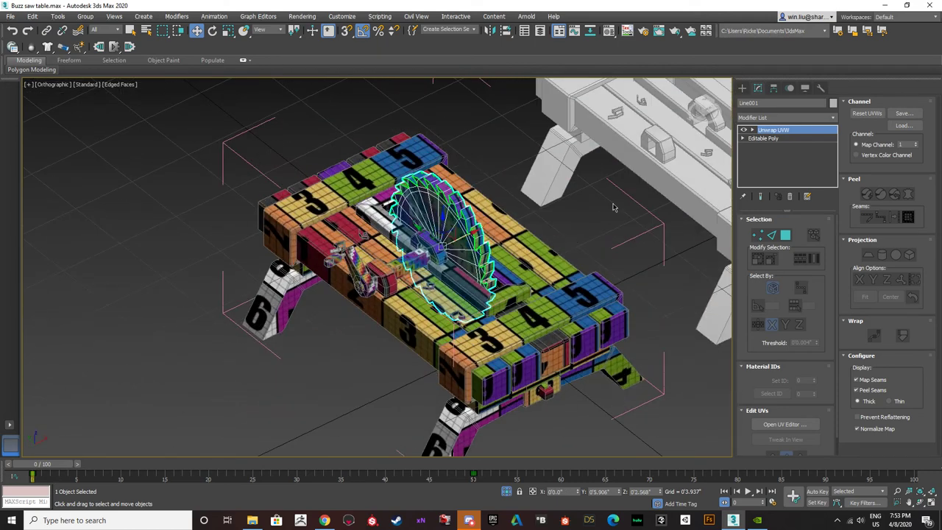
# - Close the group, try moving the whole table, and undo the move
pyautogui.click(86, 16)
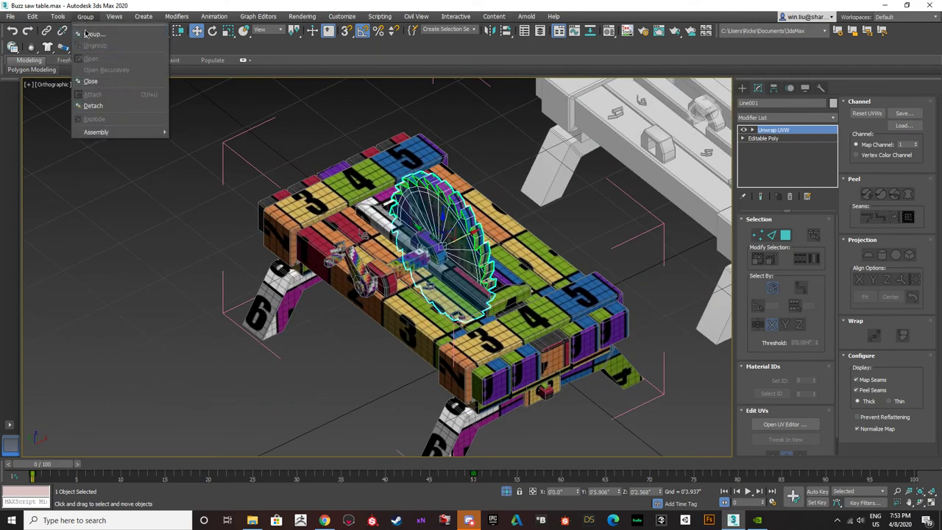
pyautogui.click(95, 70)
pyautogui.moveTo(468, 255); pyautogui.dragTo(403, 285)
pyautogui.hotkey('ctrl', 'z')
pyautogui.keyDown('alt'); pyautogui.moveTo(468, 257); pyautogui.dragTo(403, 257, button='middle'); pyautogui.keyUp('alt')
# - Inspect the small untextured cylinder at the saw blade's centre and ungroup the table's parts
pyautogui.scroll(8, 448, 268)
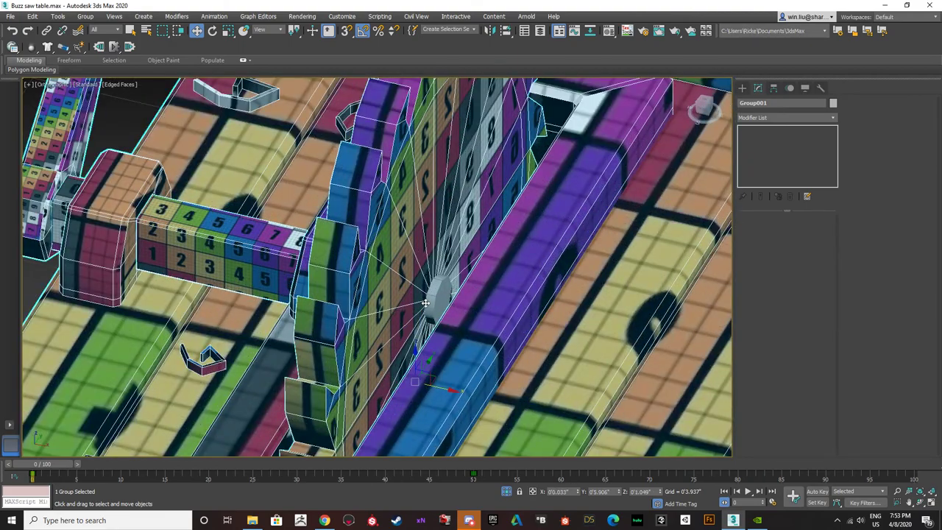
pyautogui.click(446, 302)
pyautogui.keyDown('alt'); pyautogui.moveTo(452, 299); pyautogui.dragTo(524, 313, button='middle'); pyautogui.keyUp('alt')
pyautogui.scroll(-5, 264, 197)
pyautogui.click(256, 204)
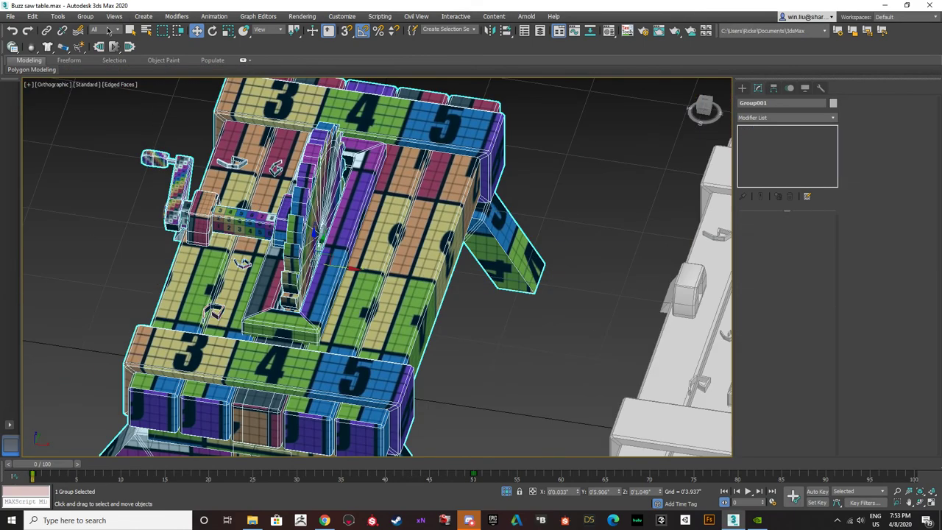
pyautogui.click(84, 17)
pyautogui.click(91, 46)
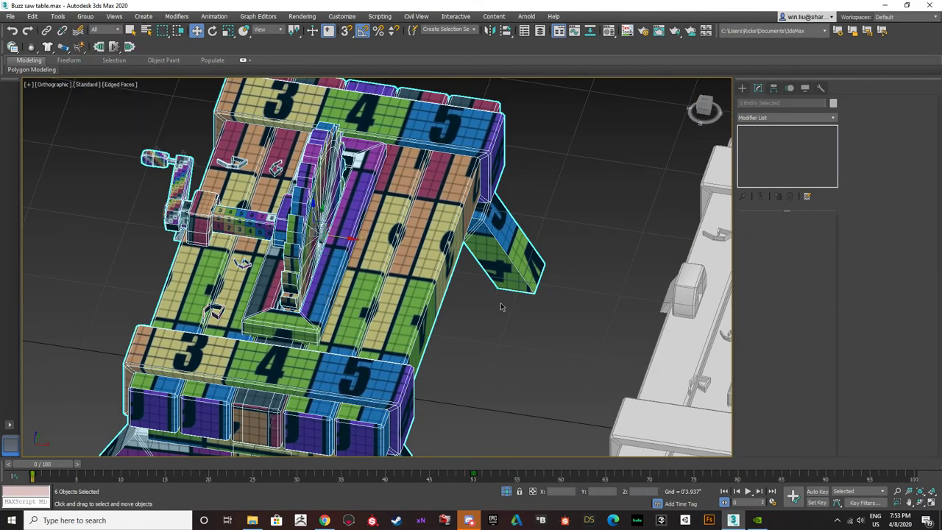
# - Add an Unwrap UVW modifier to the small cylinder at the blade's centre and open its UV editor
pyautogui.scroll(5, 324, 234)
pyautogui.click(324, 232)
pyautogui.keyDown('alt'); pyautogui.moveTo(326, 249); pyautogui.dragTo(321, 227, button='middle'); pyautogui.keyUp('alt')
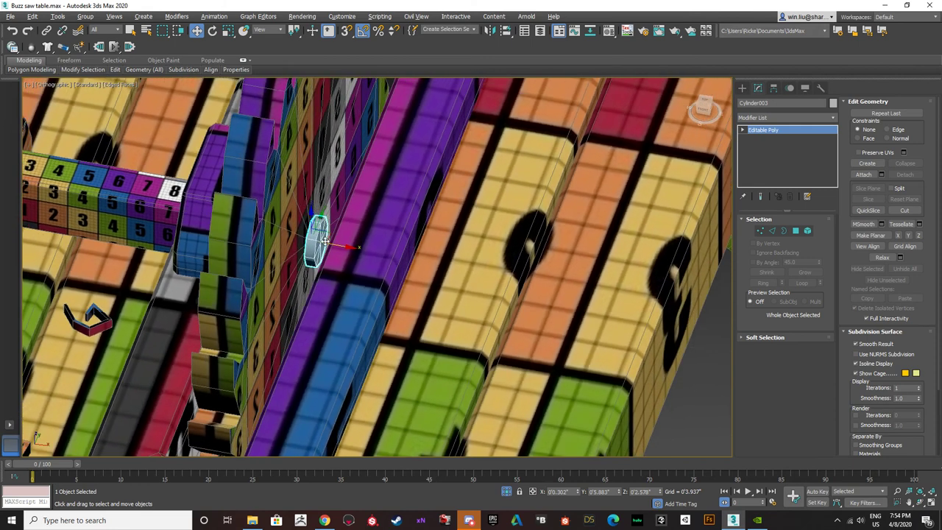
pyautogui.click(830, 119)
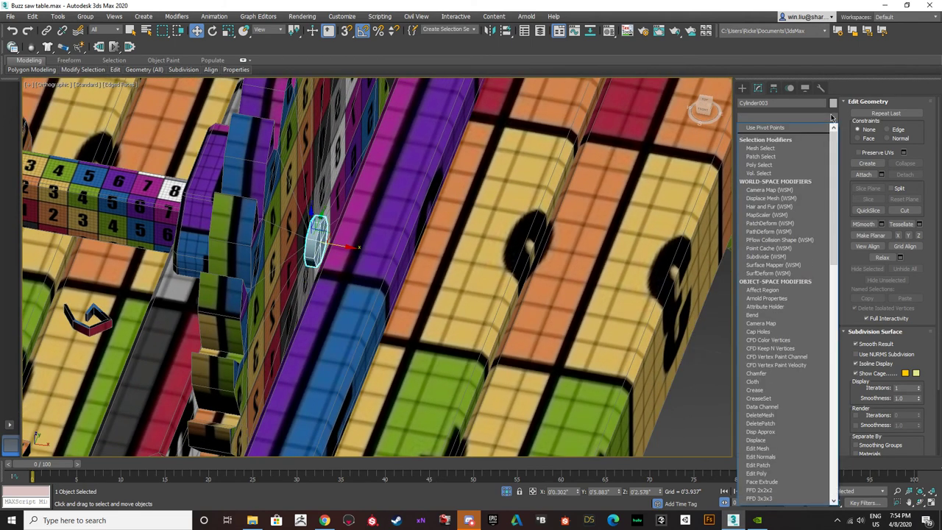
pyautogui.press('u')
pyautogui.press('Return')
pyautogui.click(785, 424)
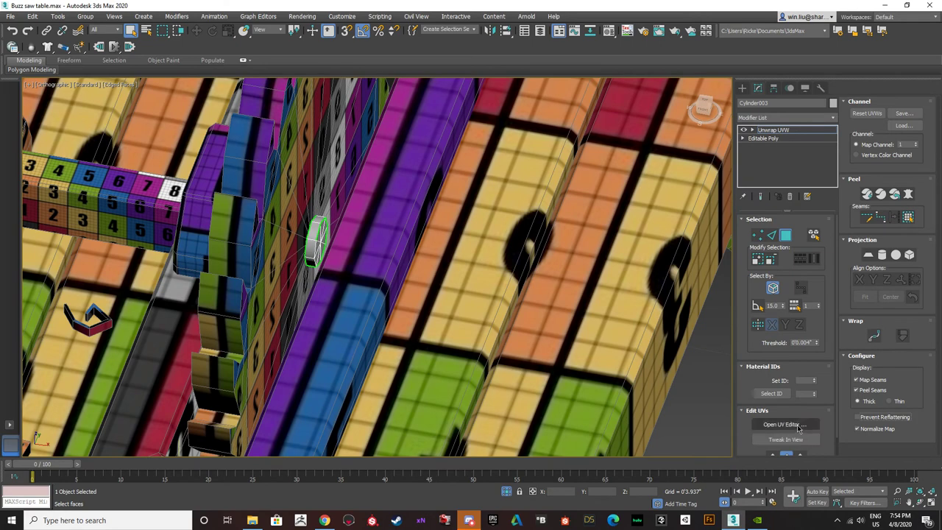
# - Select all of the small cylinder's faces and apply a planar projection aligned to X
pyautogui.scroll(-3, 132, 262)
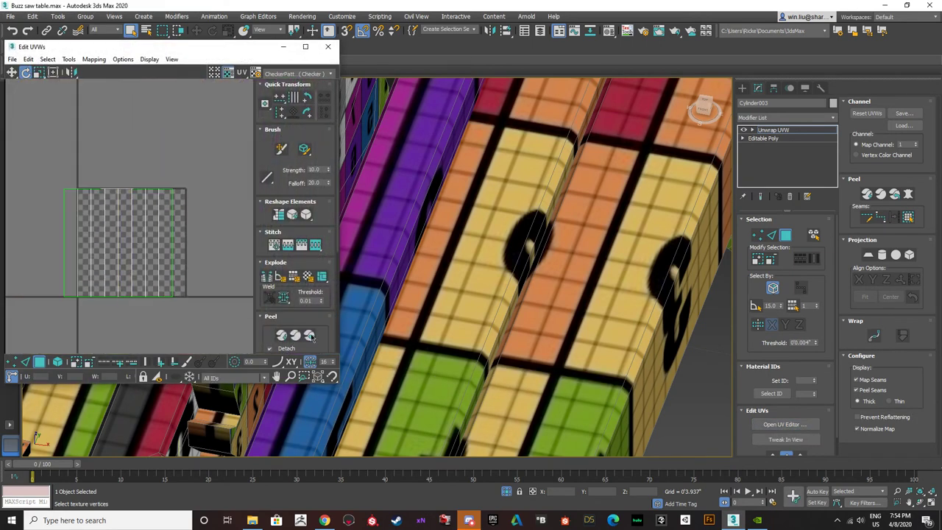
pyautogui.moveTo(421, 269); pyautogui.dragTo(505, 280, button='middle')
pyautogui.scroll(4, 418, 258)
pyautogui.keyDown('alt'); pyautogui.moveTo(430, 247); pyautogui.dragTo(413, 246, button='middle'); pyautogui.keyUp('alt')
pyautogui.click(85, 284)
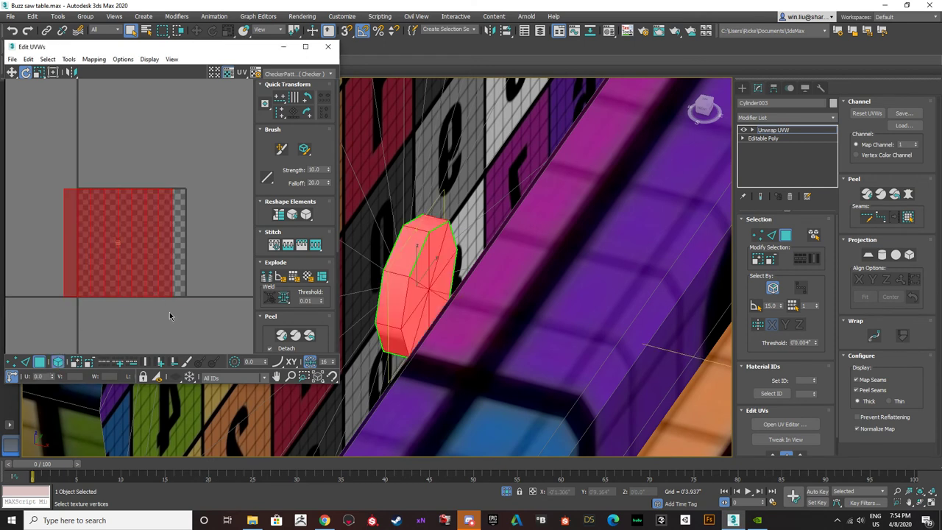
pyautogui.click(869, 254)
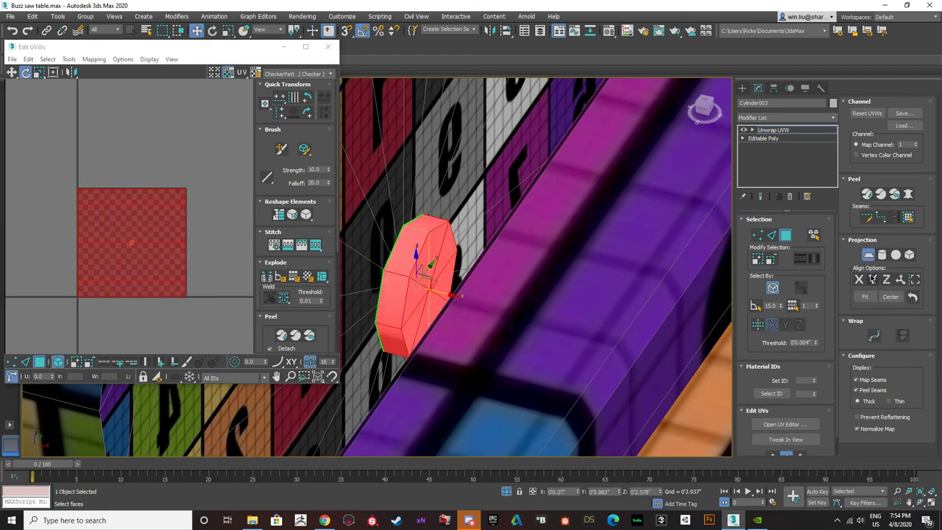
pyautogui.click(863, 282)
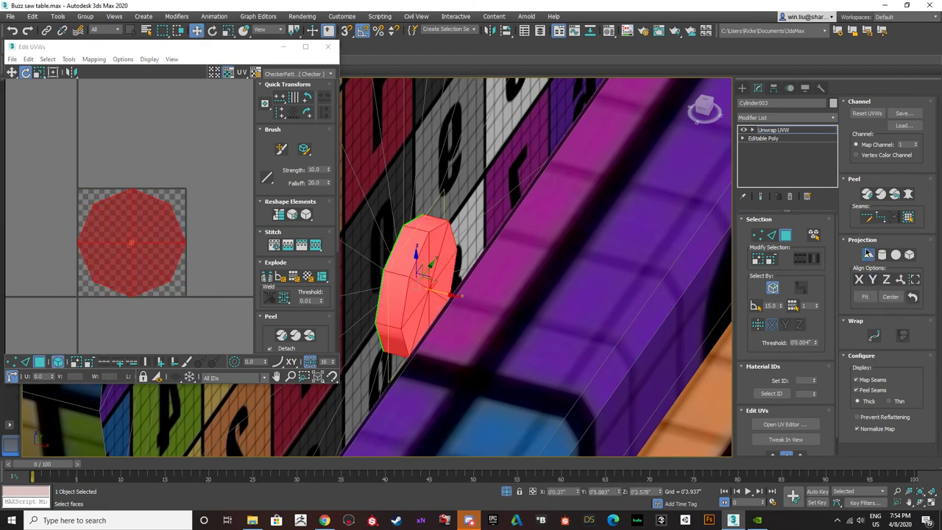
pyautogui.click(868, 254)
# - Select the edge loop around the small cylinder's front cap and break the UVs along it
pyautogui.click(768, 235)
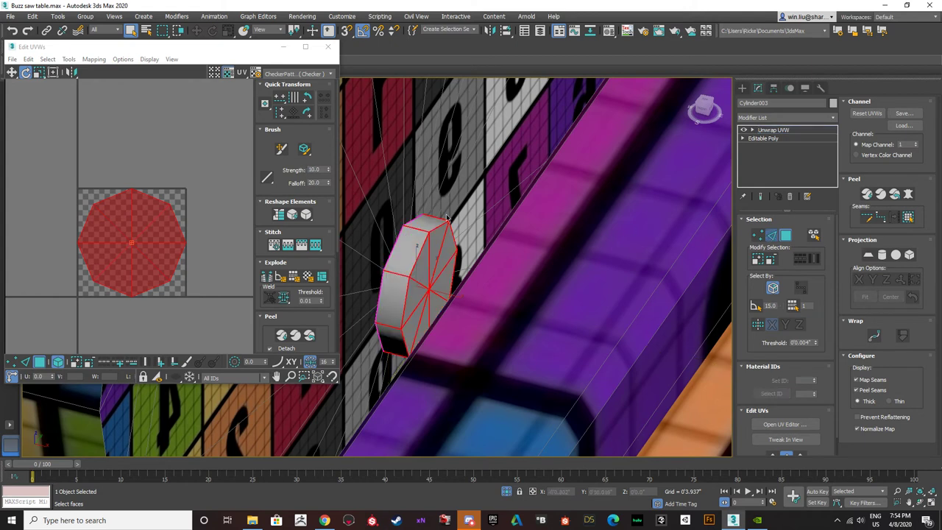
pyautogui.doubleClick(421, 250)
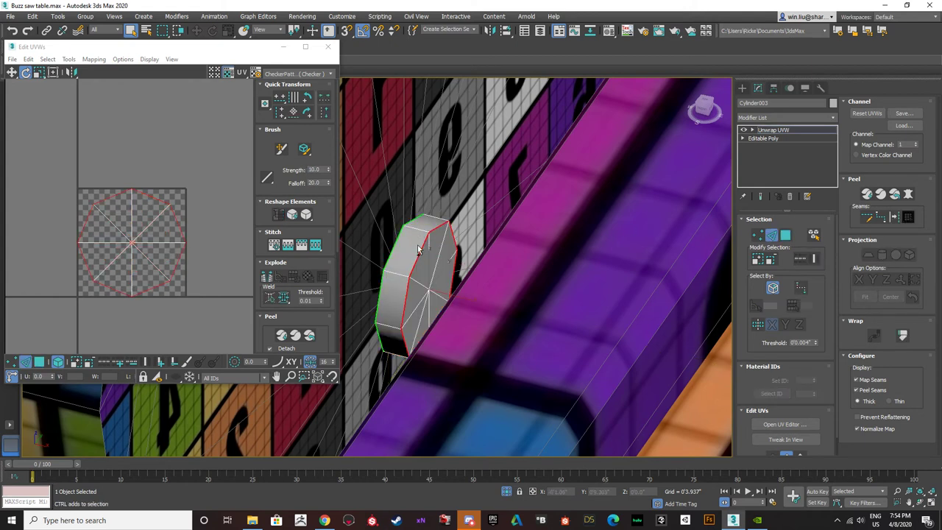
pyautogui.doubleClick(404, 310)
pyautogui.keyDown('alt'); pyautogui.moveTo(408, 341); pyautogui.dragTo(407, 222, button='middle'); pyautogui.keyUp('alt')
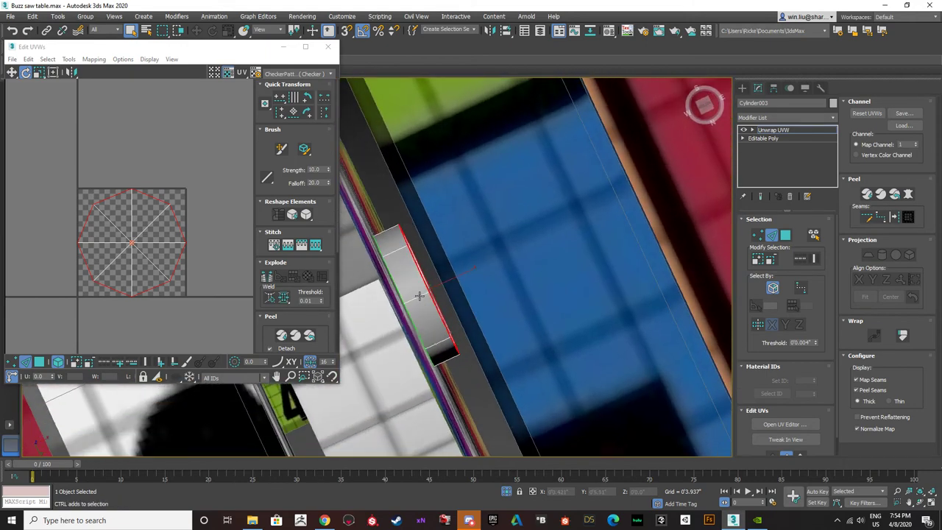
pyautogui.keyDown('alt'); pyautogui.moveTo(343, 315); pyautogui.dragTo(384, 382, button='middle'); pyautogui.keyUp('alt')
pyautogui.click(269, 278)
pyautogui.click(39, 362)
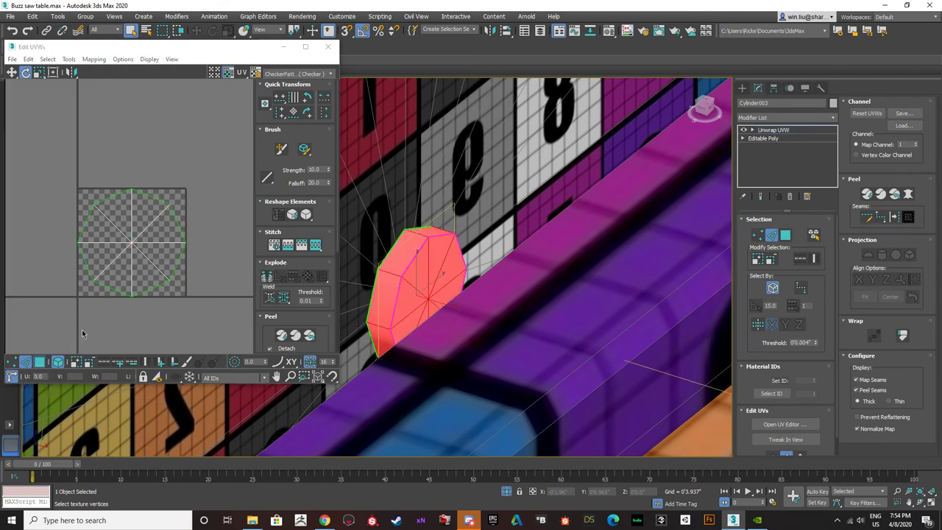
# - Relax all of the small cylinder's UV shells by polygon angles
pyautogui.click(67, 58)
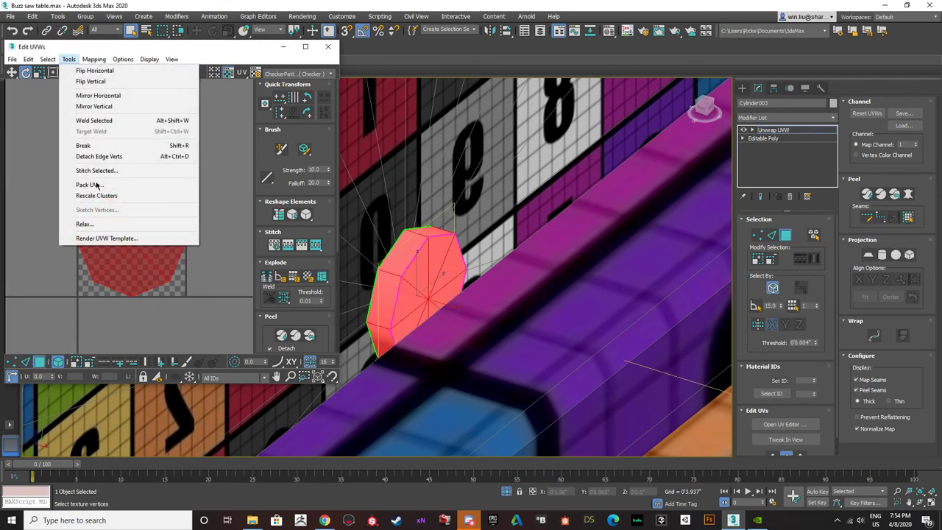
pyautogui.click(85, 224)
pyautogui.click(207, 166)
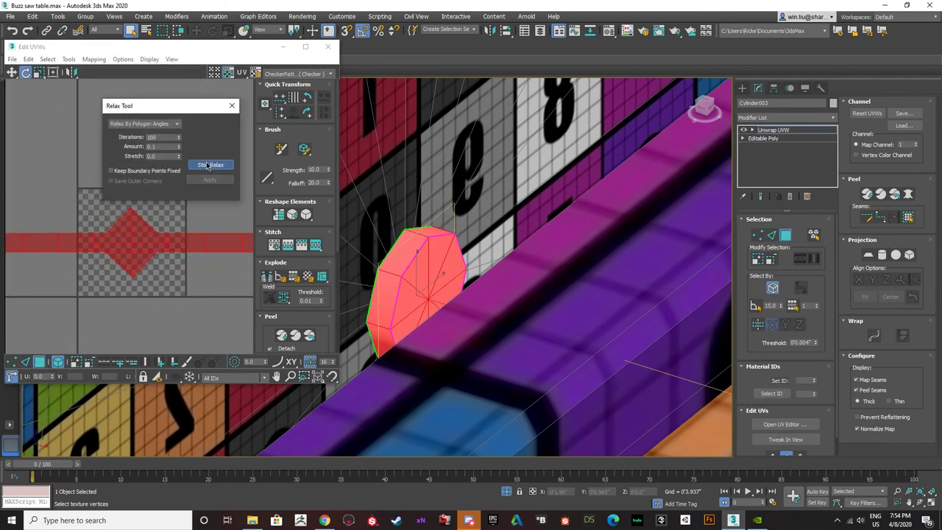
pyautogui.click(208, 165)
# - Select only the cylinder's cap shell and relax it by edge angles
pyautogui.click(173, 210)
pyautogui.click(132, 227)
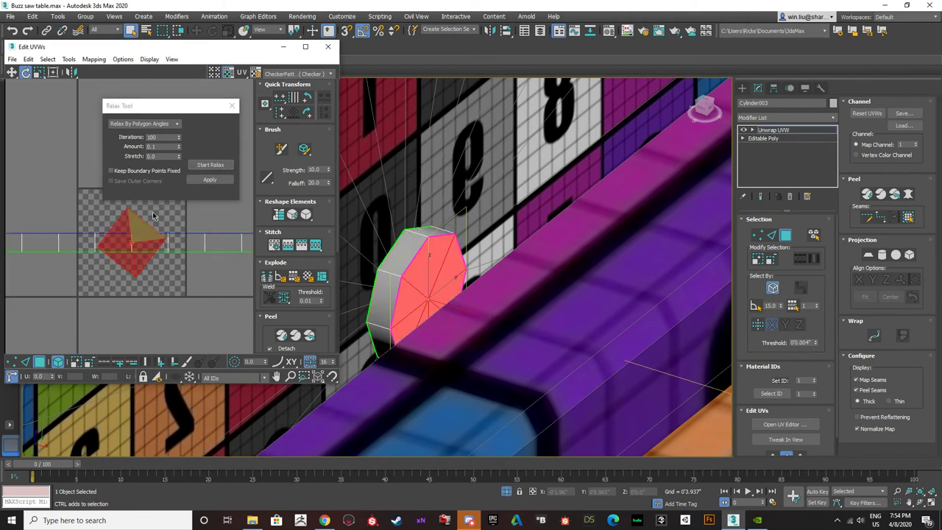
pyautogui.click(154, 123)
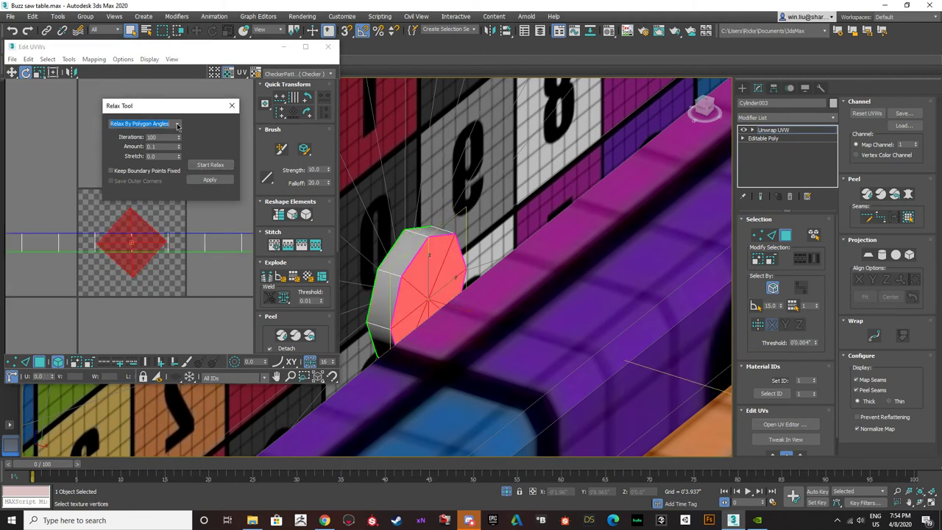
pyautogui.click(177, 123)
pyautogui.click(148, 139)
pyautogui.click(210, 165)
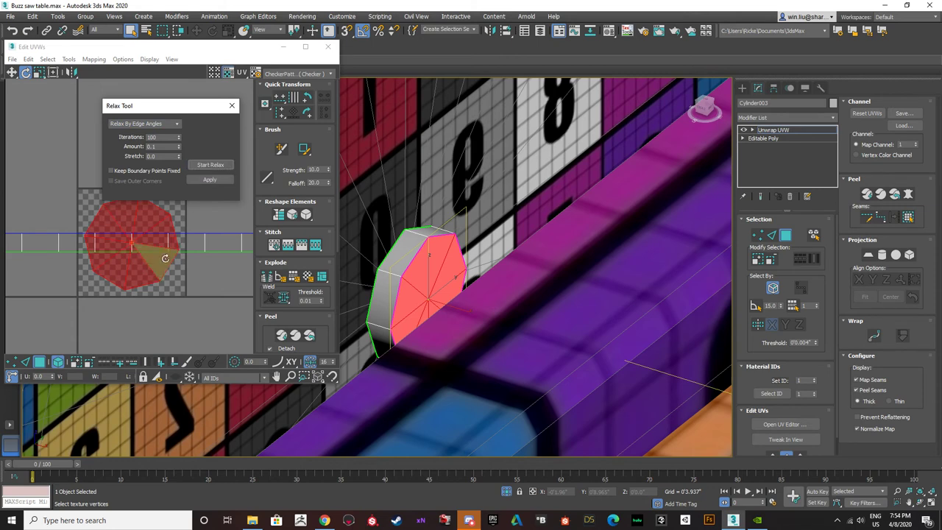
pyautogui.scroll(-3, 164, 260)
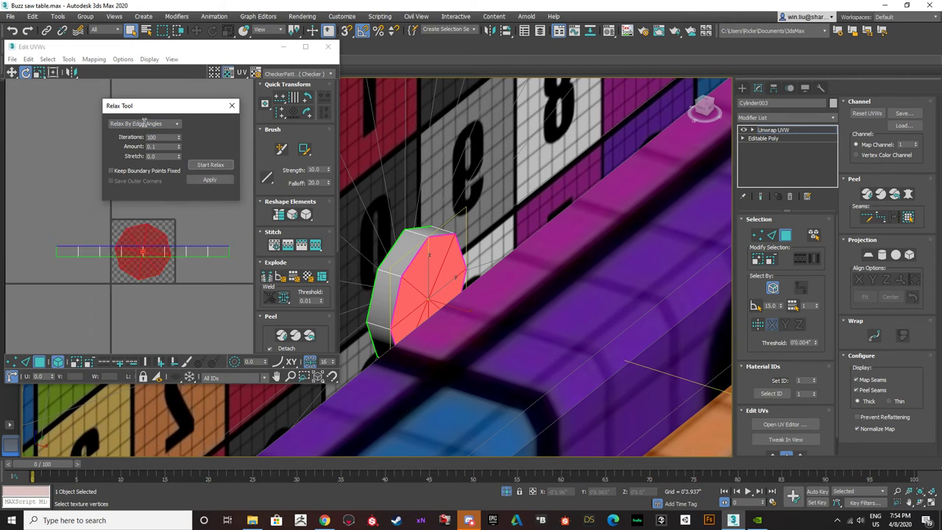
# - Move the cap's UV shell off the side strip, shift both shells outside the UV square, and close the Relax Tool and UV editor
pyautogui.scroll(3, 136, 243)
pyautogui.click(12, 72)
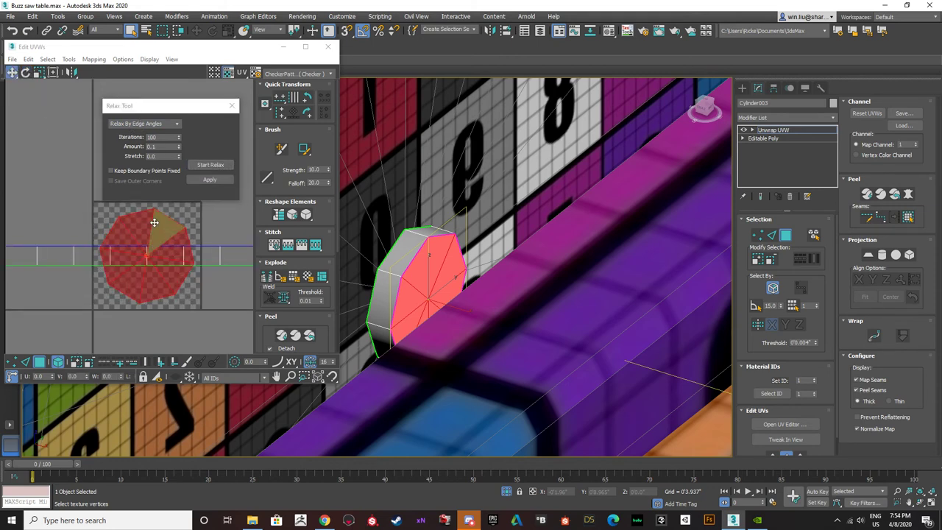
pyautogui.click(202, 227)
pyautogui.click(160, 236)
pyautogui.scroll(-3, 146, 249)
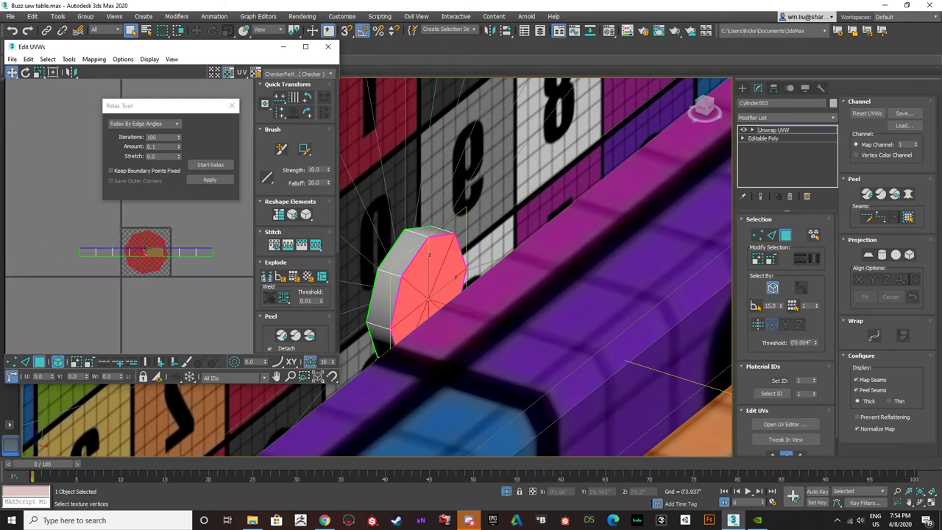
pyautogui.moveTo(146, 249); pyautogui.dragTo(105, 213)
pyautogui.scroll(-3, 125, 256)
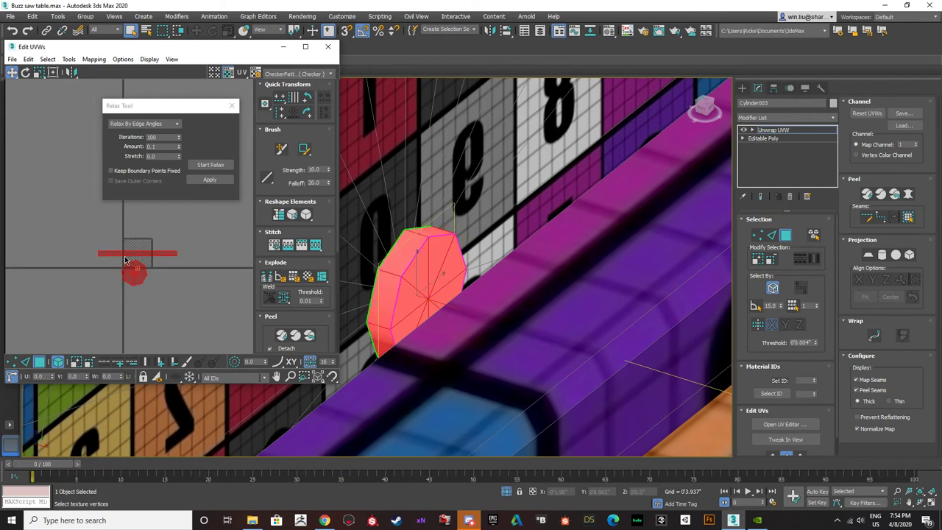
pyautogui.click(129, 263)
pyautogui.keyDown('ctrl'); pyautogui.click(131, 256); pyautogui.keyUp('ctrl')
pyautogui.moveTo(124, 256); pyautogui.dragTo(153, 293)
pyautogui.click(232, 107)
pyautogui.click(327, 47)
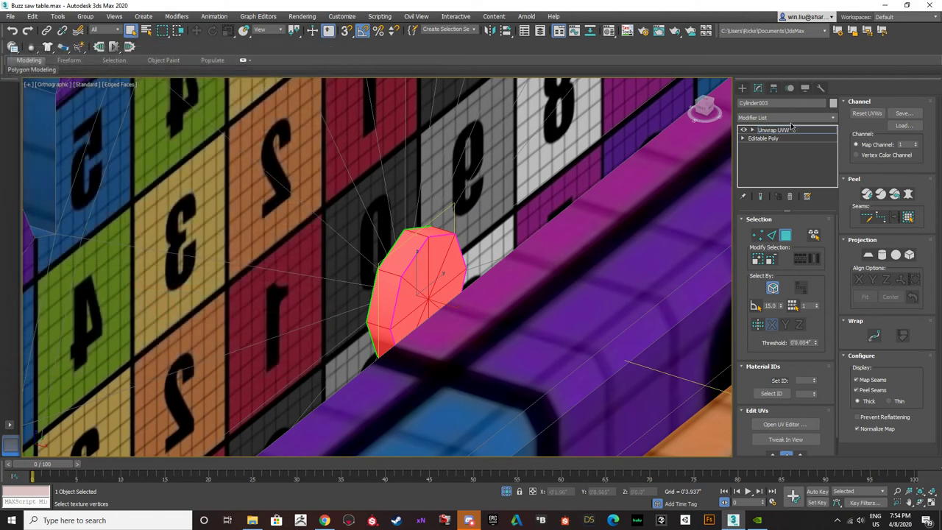
# - Leave the cylinder's face level, select all parts of the checkered table, and group them
pyautogui.rightClick(788, 130)
pyautogui.click(740, 185)
pyautogui.scroll(-12, 490, 220)
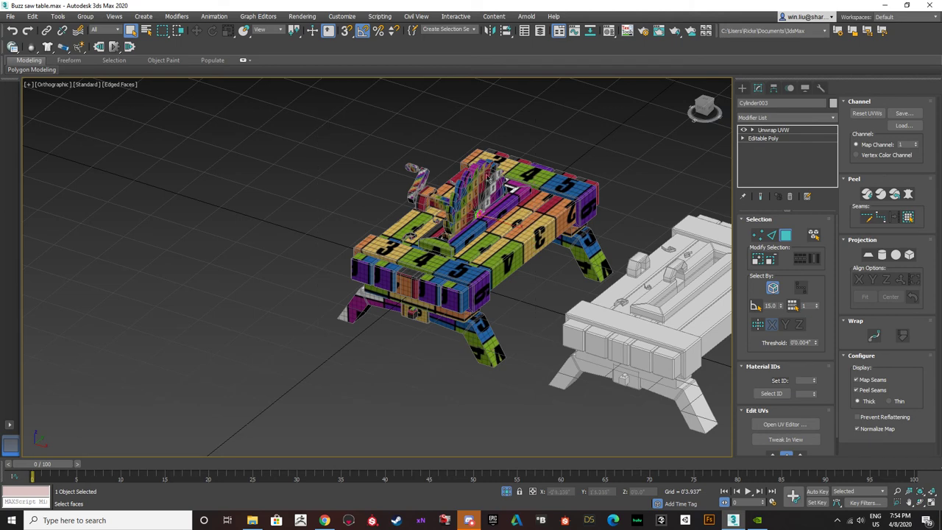
pyautogui.click(786, 131)
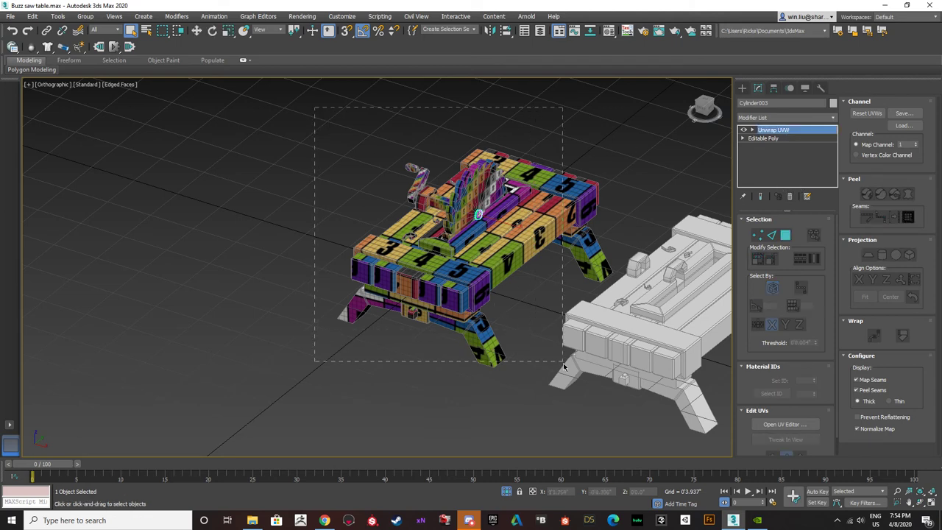
pyautogui.moveTo(564, 366); pyautogui.dragTo(552, 368)
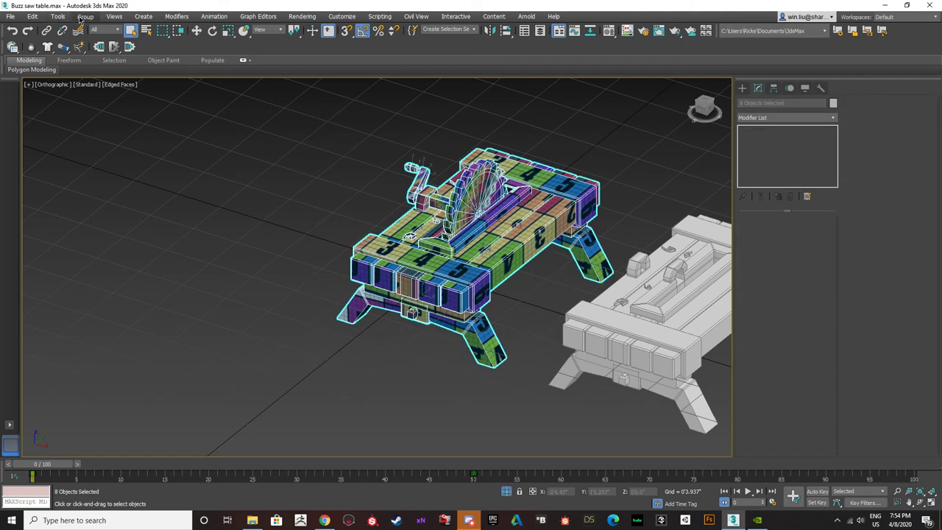
pyautogui.click(85, 17)
pyautogui.click(92, 36)
pyautogui.click(479, 278)
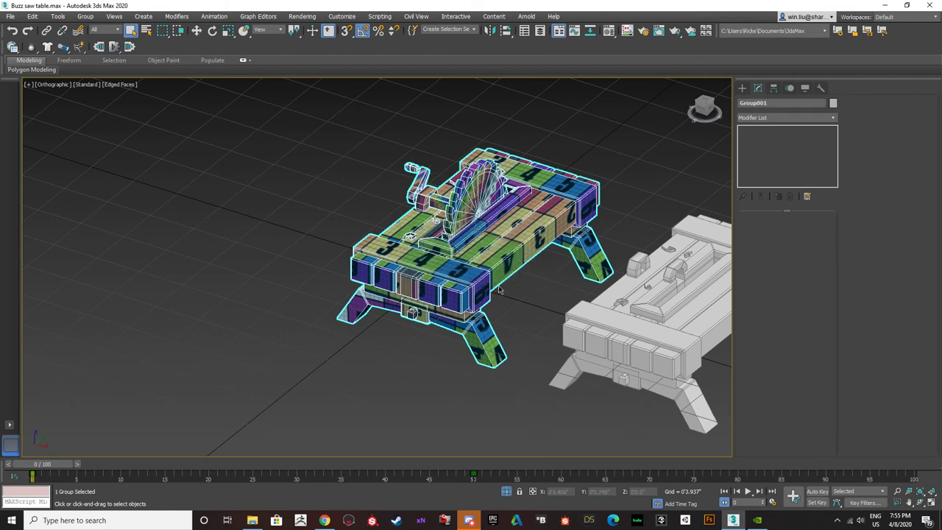
# - Add an Unwrap UVW modifier to the whole table group
pyautogui.click(834, 119)
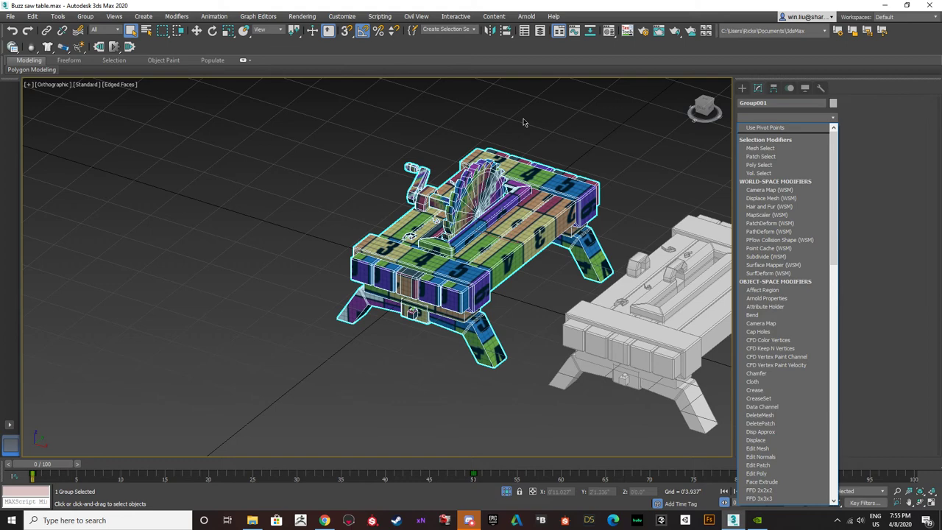
pyautogui.press('u')
pyautogui.press('Return')
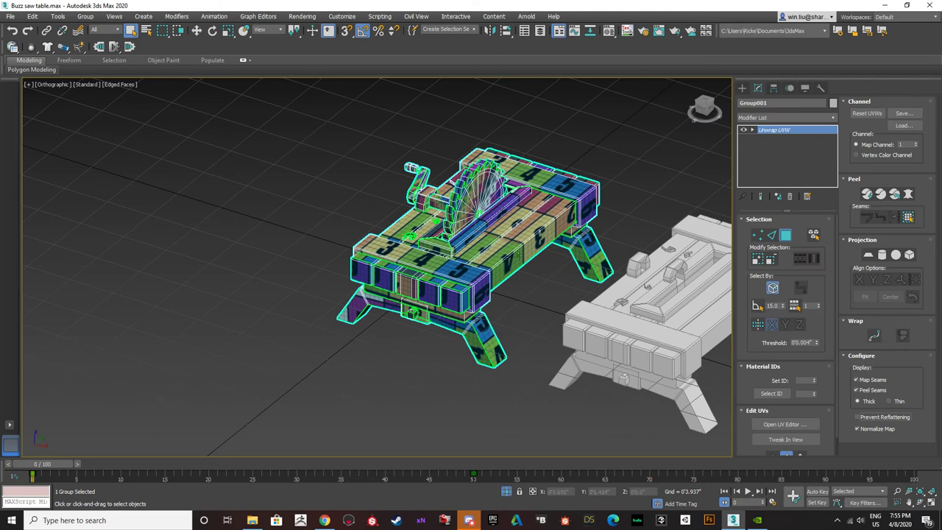
# - Open the table group and examine the main table body with its added Unwrap UVW modifier
pyautogui.click(85, 17)
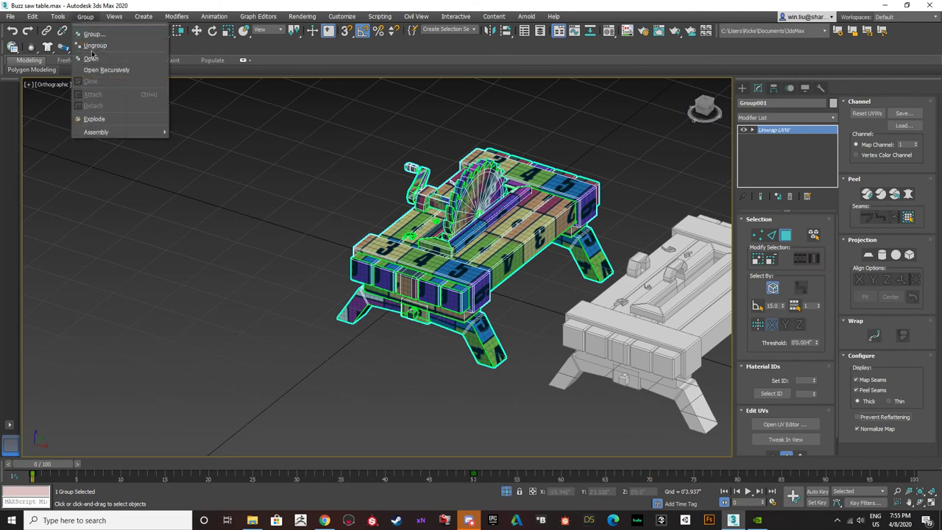
pyautogui.click(91, 59)
pyautogui.click(406, 259)
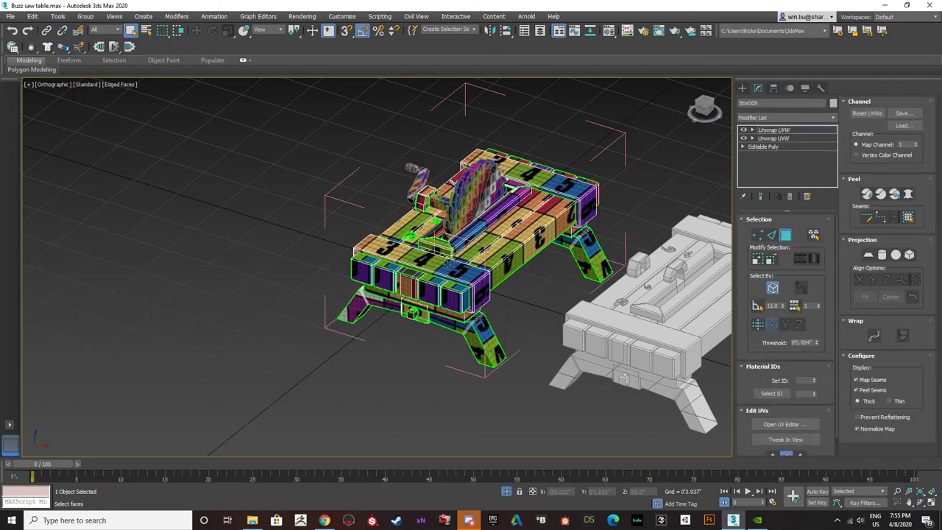
pyautogui.scroll(5, 457, 260)
pyautogui.scroll(-4, 460, 263)
pyautogui.scroll(6, 460, 262)
pyautogui.scroll(-4, 459, 263)
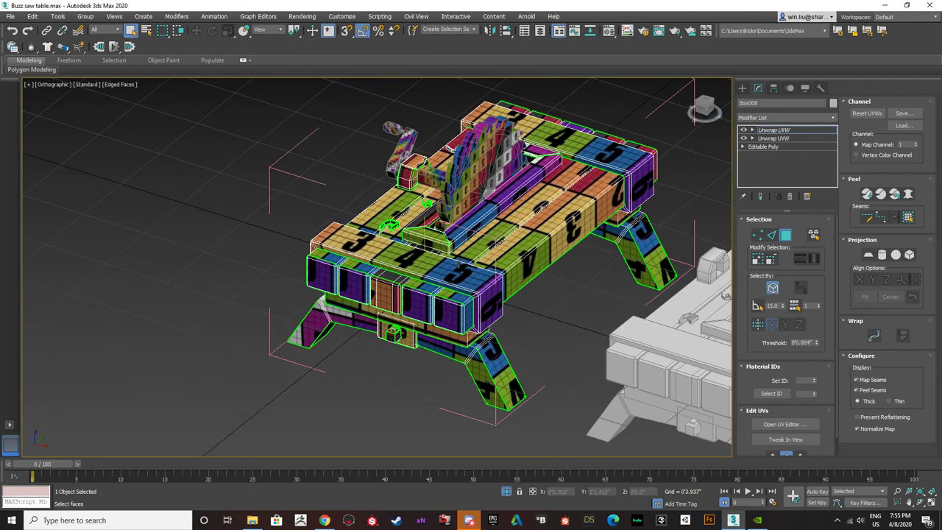
# - Leave face selection on the table body and close the group
pyautogui.click(80, 17)
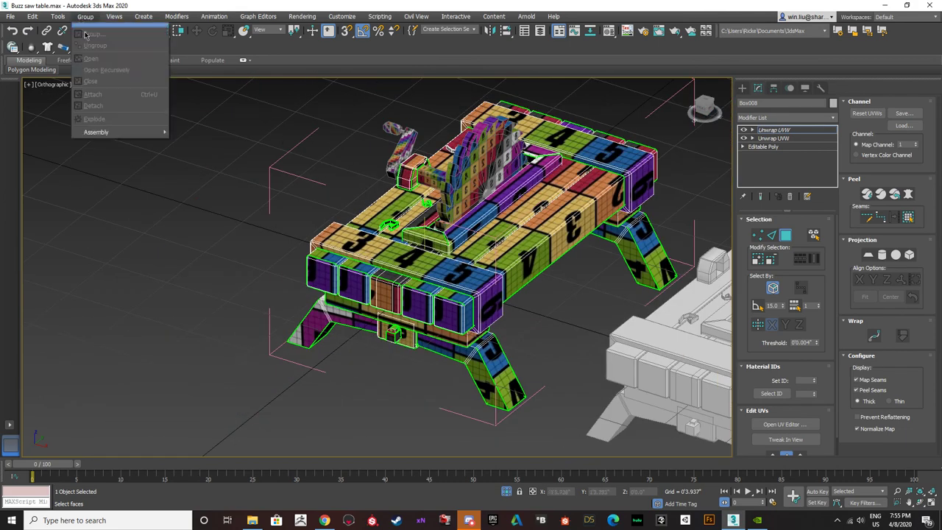
pyautogui.click(228, 261)
pyautogui.click(782, 235)
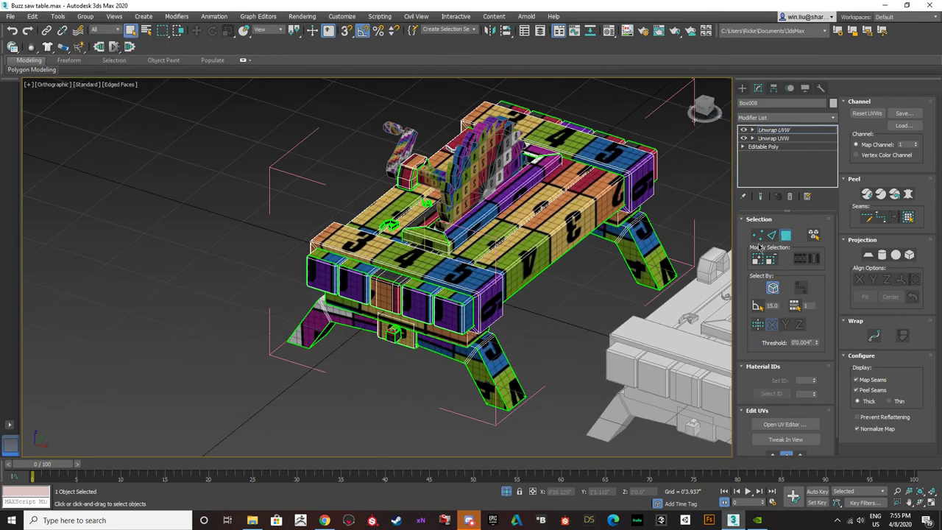
pyautogui.click(231, 194)
pyautogui.click(338, 242)
pyautogui.click(86, 16)
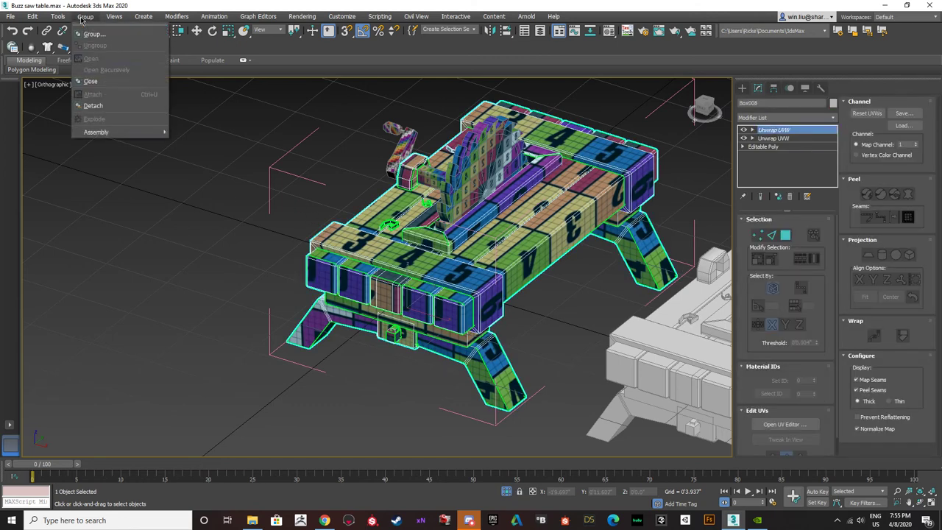
pyautogui.click(110, 83)
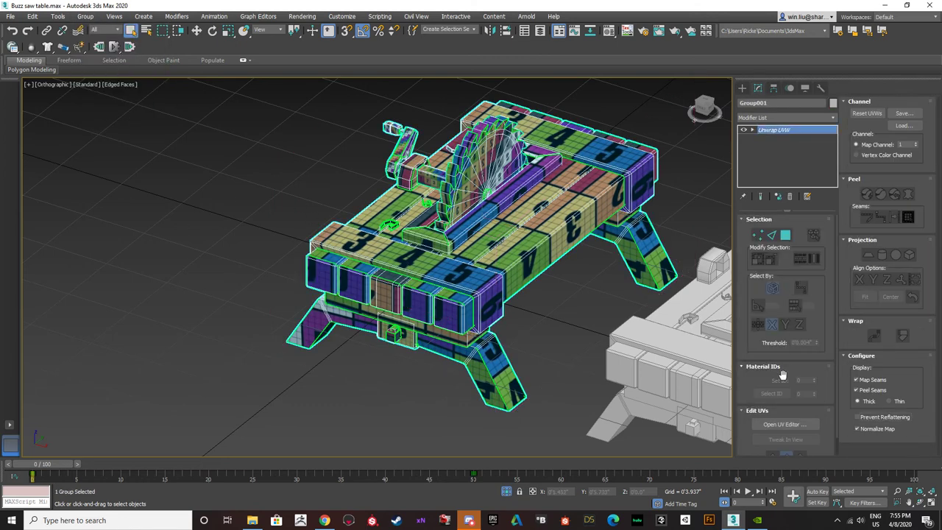
# - Open the UV editor for the whole table group and examine how its UV shells are laid out
pyautogui.click(785, 424)
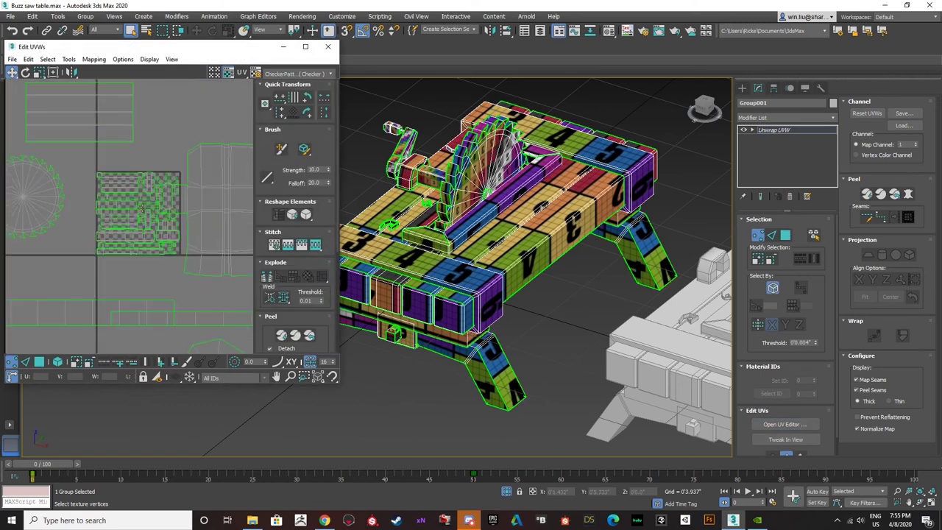
pyautogui.moveTo(146, 209); pyautogui.dragTo(123, 204, button='middle')
pyautogui.scroll(-6, 137, 213)
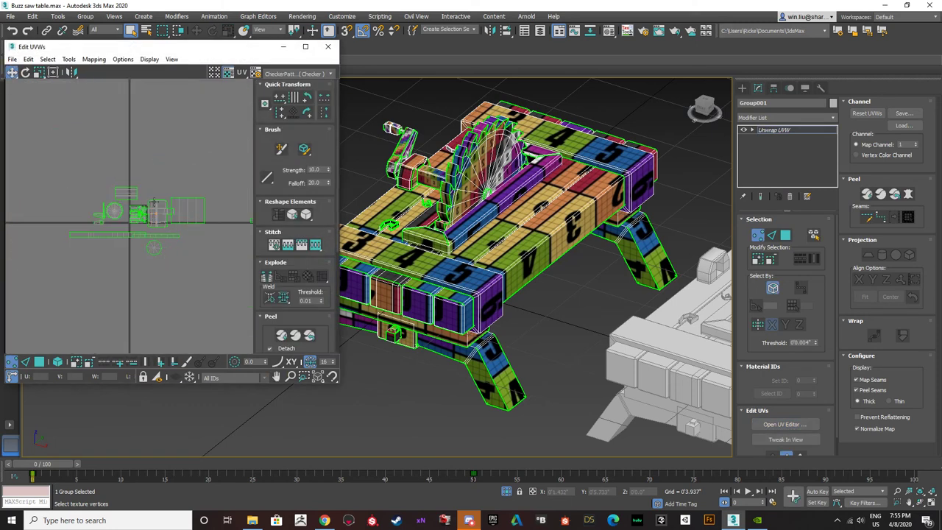
pyautogui.scroll(4, 91, 183)
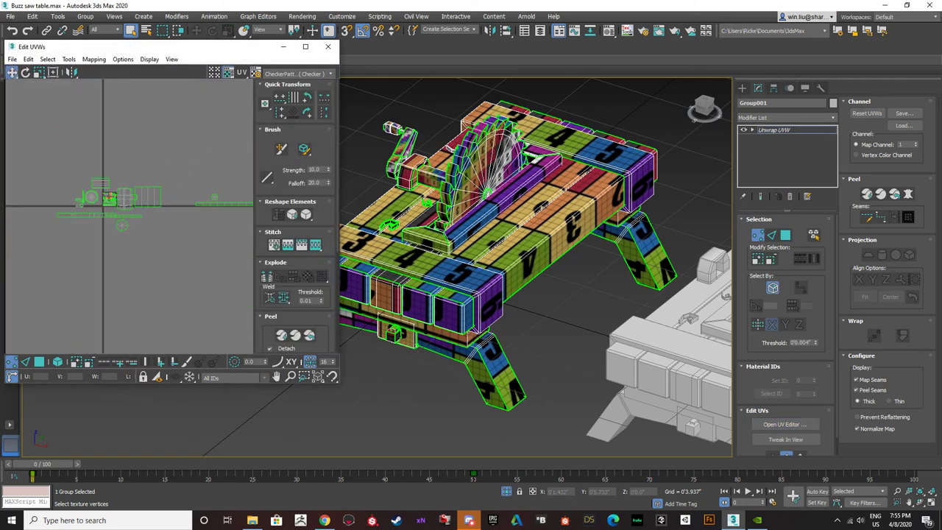
pyautogui.scroll(3, 87, 190)
pyautogui.scroll(-3, 132, 166)
pyautogui.moveTo(175, 213); pyautogui.dragTo(171, 221, button='middle')
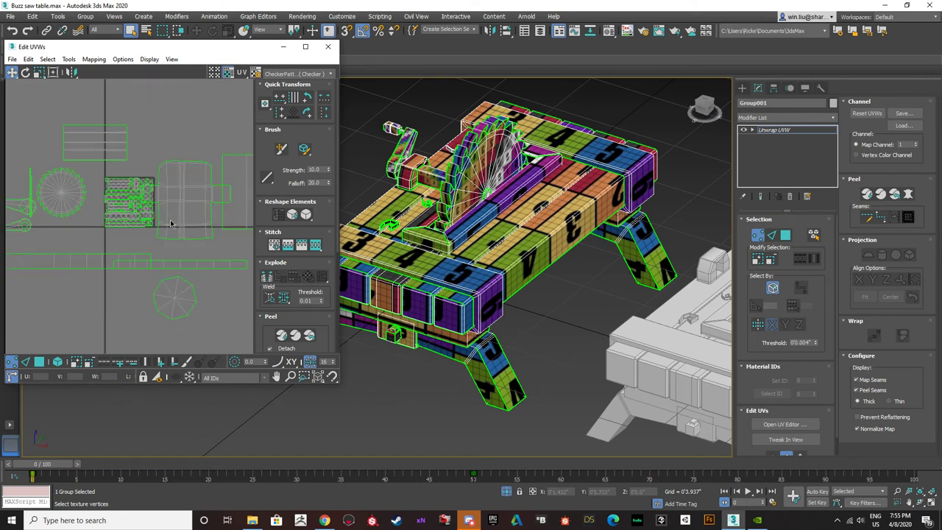
pyautogui.moveTo(104, 246); pyautogui.dragTo(95, 255, button='middle')
# - Select all of the group's UV shells by element and pack them into the UV square with rescaling on
pyautogui.click(57, 361)
pyautogui.scroll(-3, 66, 297)
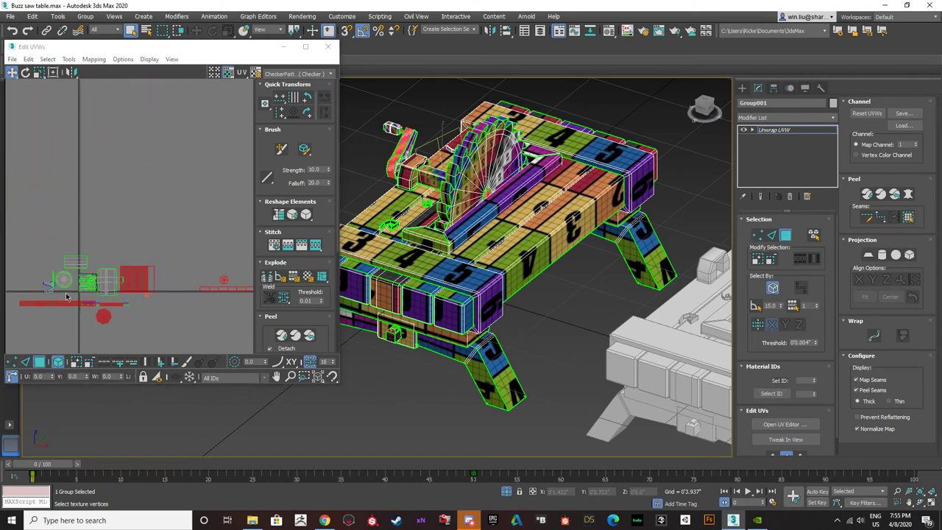
pyautogui.scroll(-2, 154, 268)
pyautogui.moveTo(16, 165); pyautogui.dragTo(15, 164)
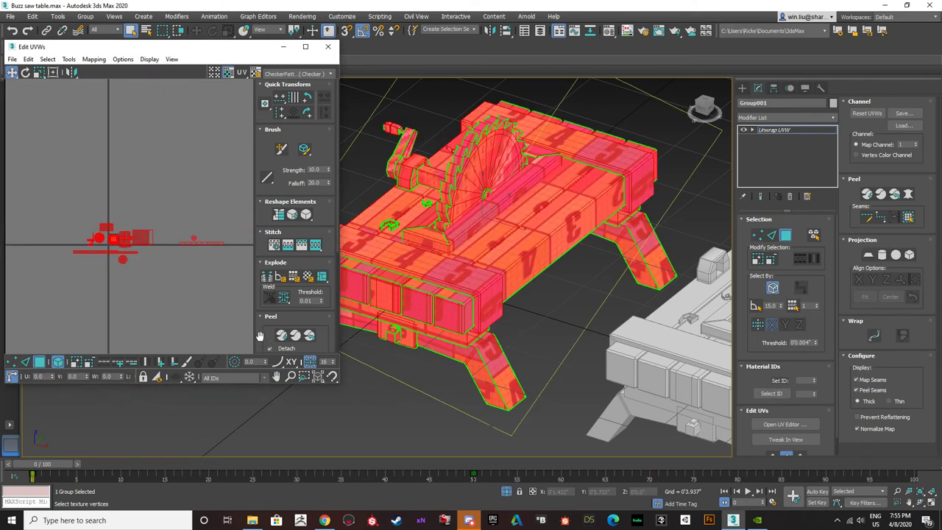
pyautogui.scroll(-3, 269, 299)
pyautogui.click(267, 327)
pyautogui.scroll(8, 110, 244)
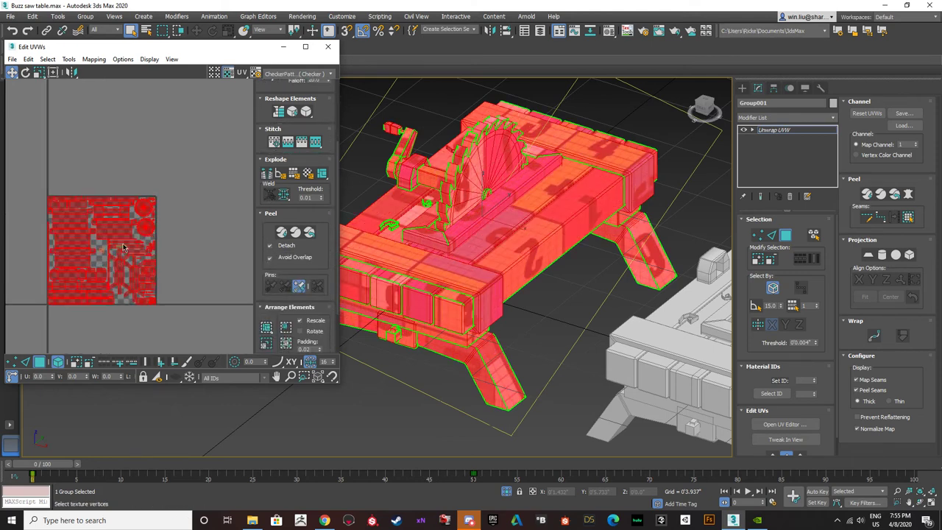
pyautogui.scroll(4, 195, 222)
pyautogui.scroll(-3, 201, 221)
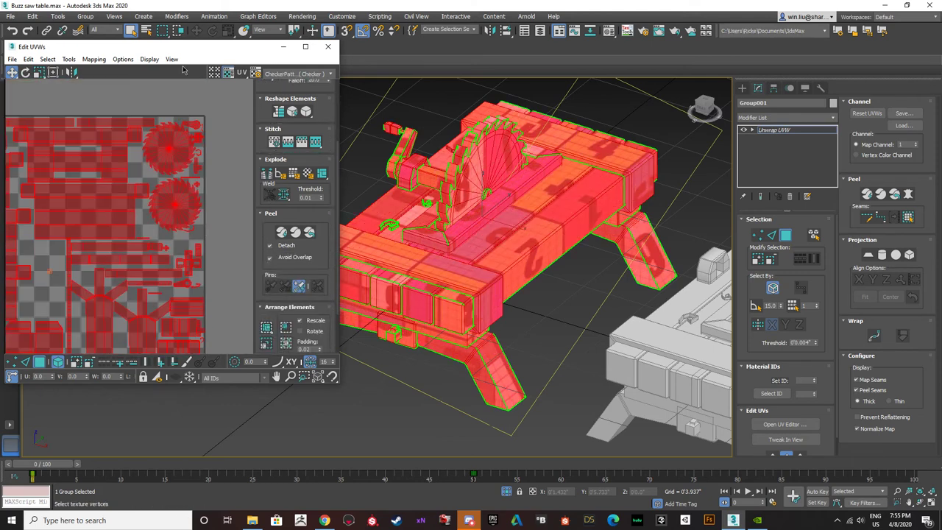
# - Maximize the UV editor window and clear the selection of the packed UV shells
pyautogui.doubleClick(186, 50)
pyautogui.scroll(-2, 323, 275)
pyautogui.moveTo(325, 277); pyautogui.dragTo(287, 214, button='middle')
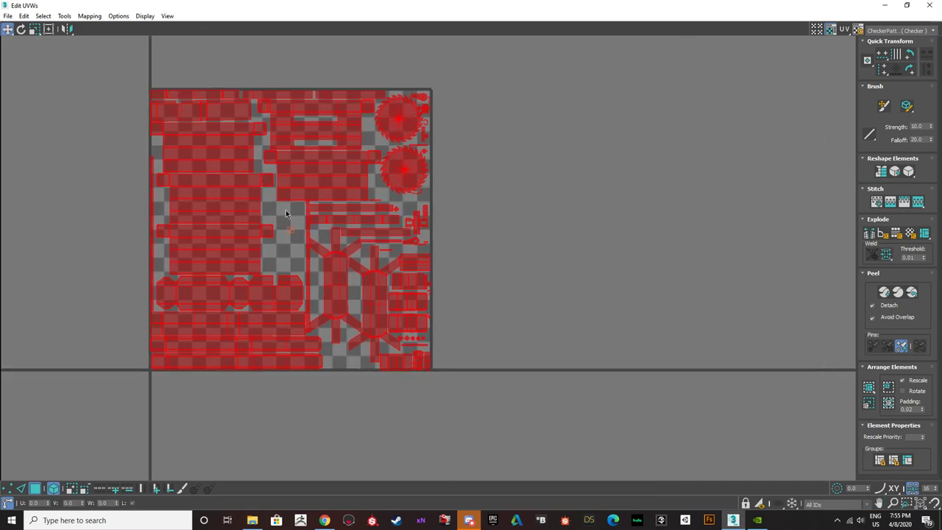
pyautogui.scroll(1, 374, 211)
pyautogui.scroll(2, 387, 208)
pyautogui.click(534, 170)
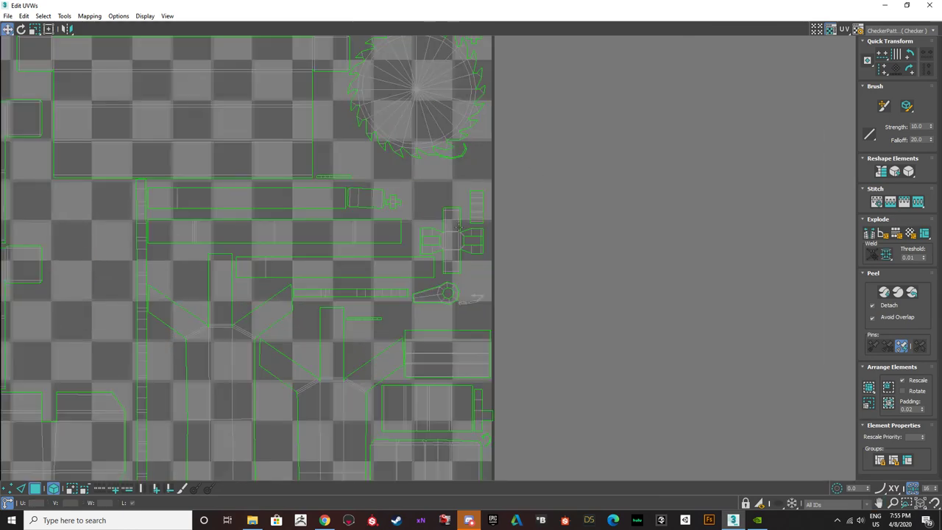
# - Move the small cross-shaped UV shell into the empty gap between the larger shells and scale it up
pyautogui.click(455, 238)
pyautogui.scroll(-1, 455, 238)
pyautogui.moveTo(455, 237); pyautogui.dragTo(266, 272)
pyautogui.click(36, 30)
pyautogui.scroll(4, 288, 271)
pyautogui.click(9, 29)
pyautogui.scroll(-1, 269, 273)
# - Examine the small UV shells near the layout's right edge, selecting the bracket and crank arm pieces
pyautogui.moveTo(473, 212); pyautogui.dragTo(417, 234, button='middle')
pyautogui.scroll(1, 479, 221)
pyautogui.click(433, 201)
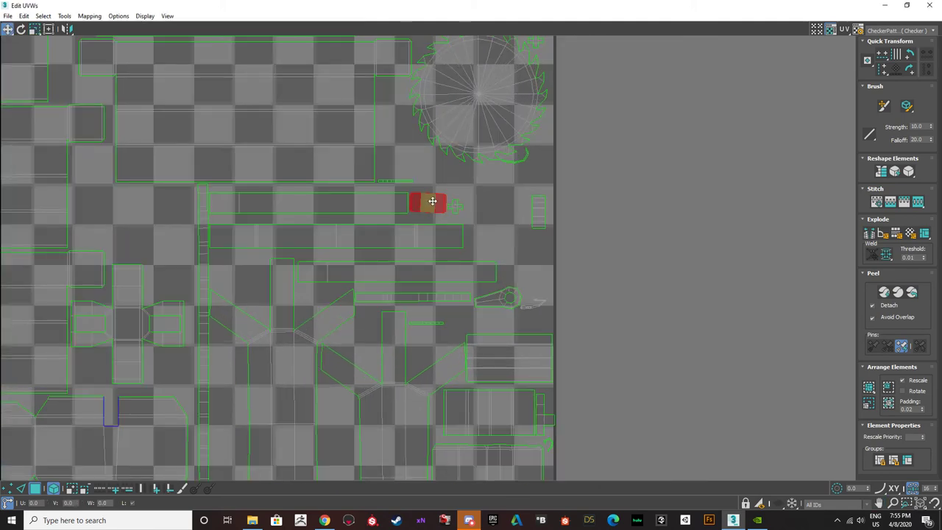
pyautogui.scroll(-1, 519, 215)
pyautogui.click(501, 283)
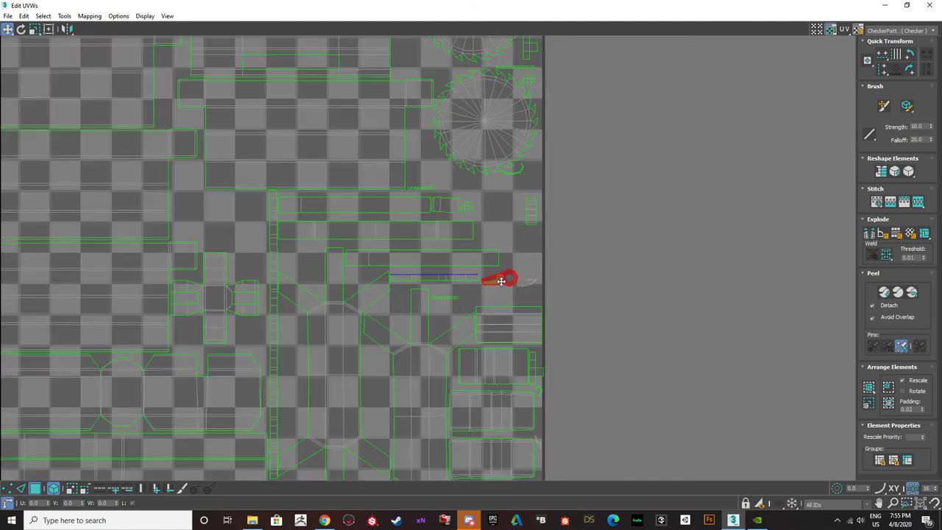
pyautogui.scroll(-1, 500, 281)
pyautogui.moveTo(502, 289); pyautogui.dragTo(424, 180, button='middle')
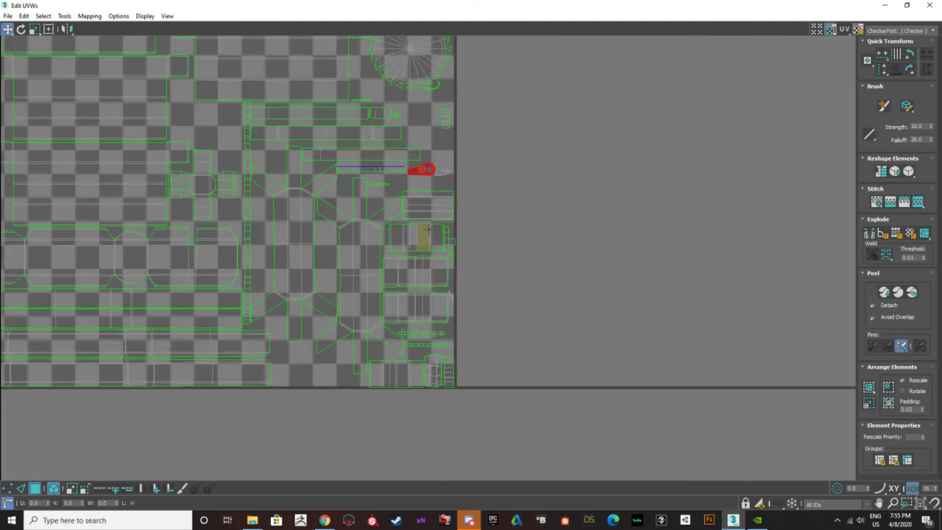
pyautogui.moveTo(346, 243); pyautogui.dragTo(287, 298, button='middle')
# - Stitch the split vertex at the inner corner of the rounded crank arm shell beside the upper saw blade
pyautogui.click(514, 90)
pyautogui.scroll(8, 513, 90)
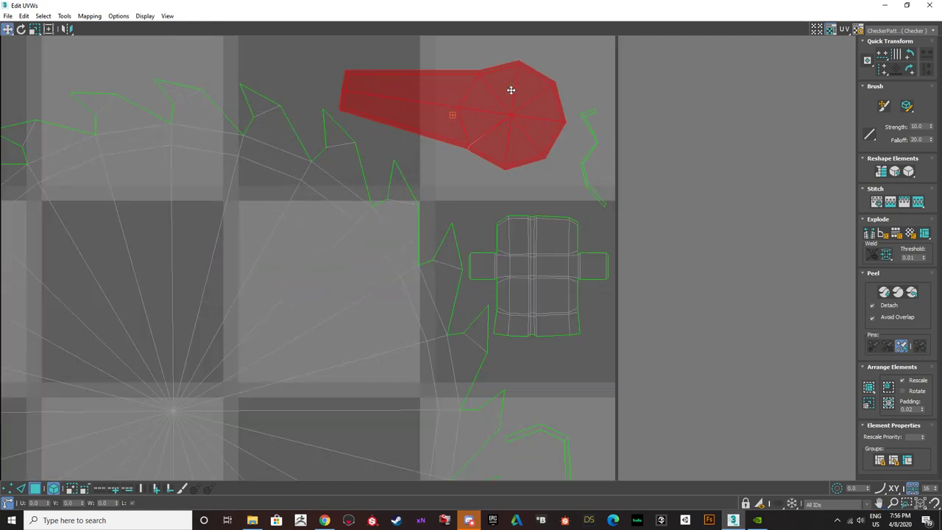
pyautogui.click(570, 157)
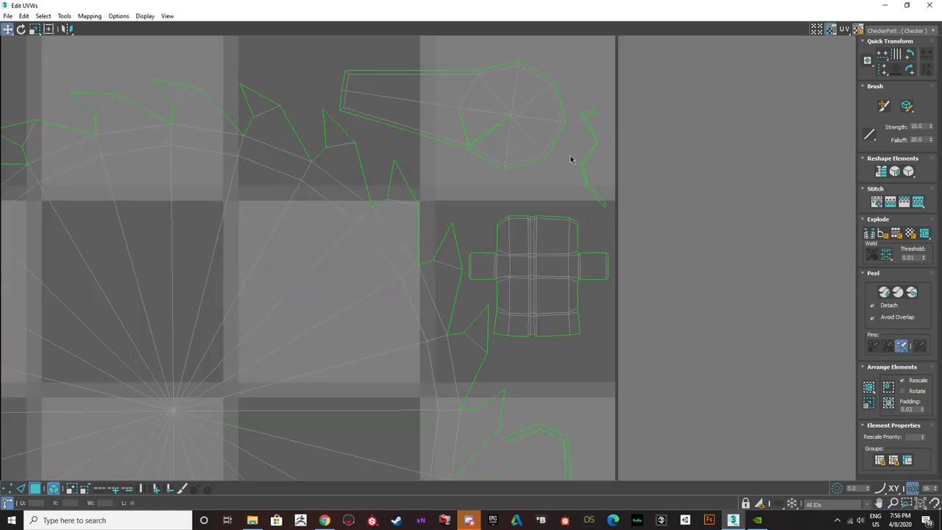
pyautogui.click(7, 488)
pyautogui.scroll(5, 427, 147)
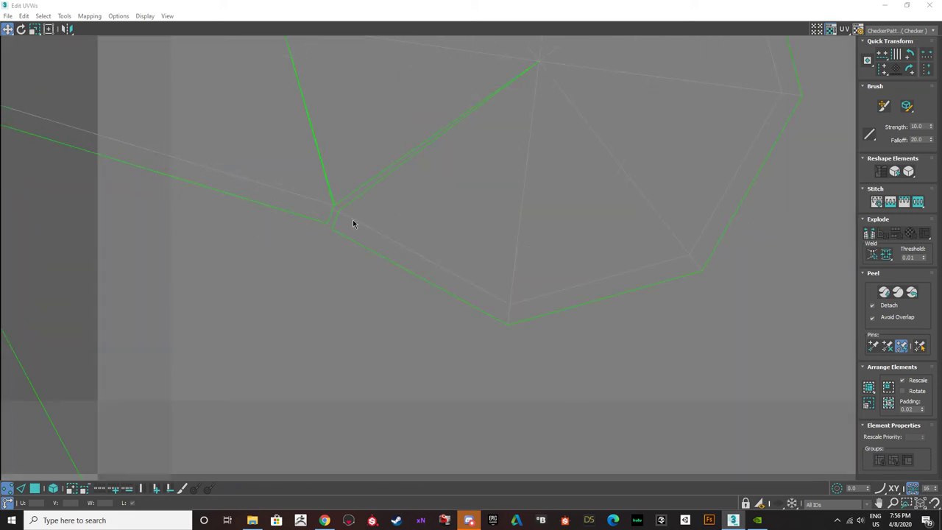
pyautogui.click(340, 210)
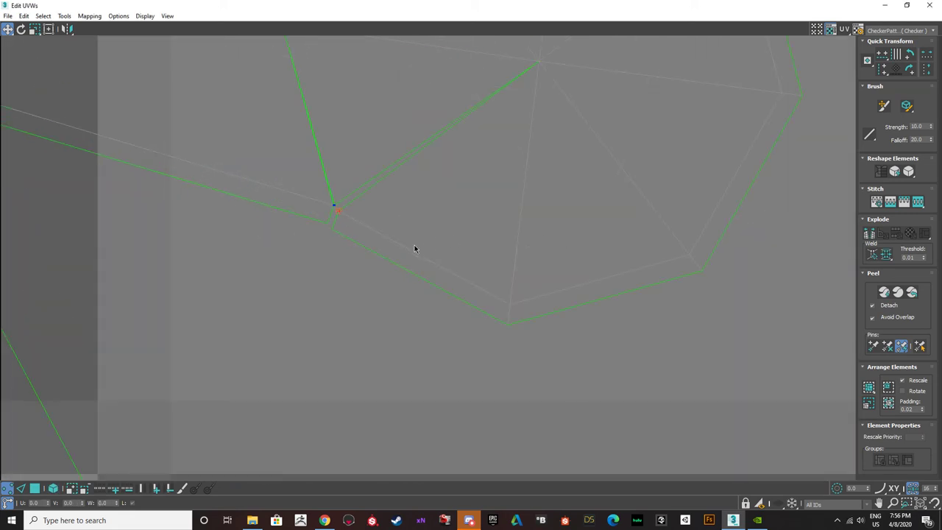
pyautogui.click(918, 204)
# - Stitch the remaining open seam inside the rounded crank arm shell
pyautogui.scroll(-3, 392, 202)
pyautogui.moveTo(334, 149); pyautogui.dragTo(302, 284, button='middle')
pyautogui.scroll(4, 291, 235)
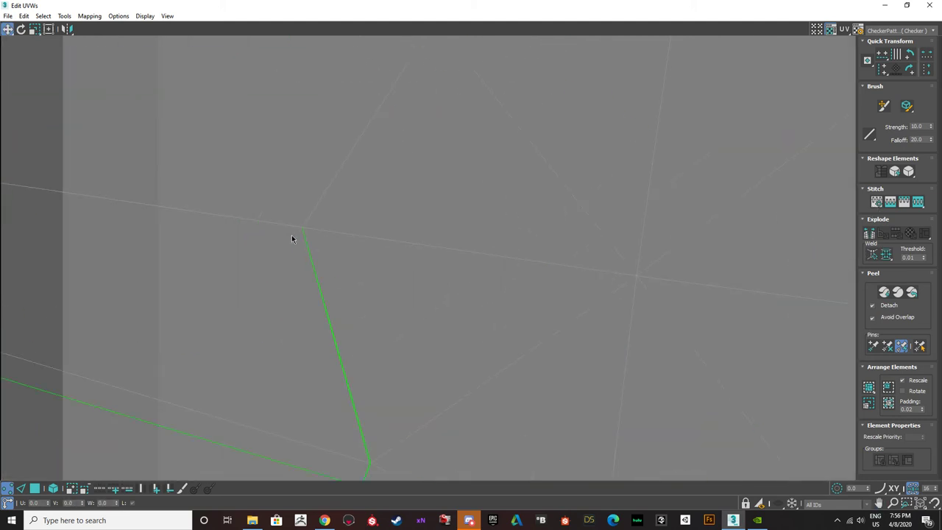
pyautogui.scroll(3, 348, 403)
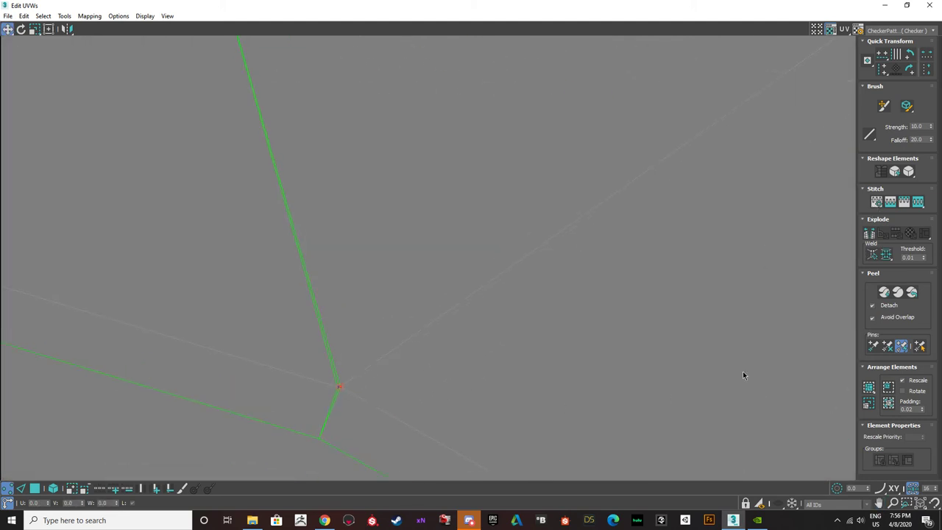
pyautogui.scroll(-10, 393, 303)
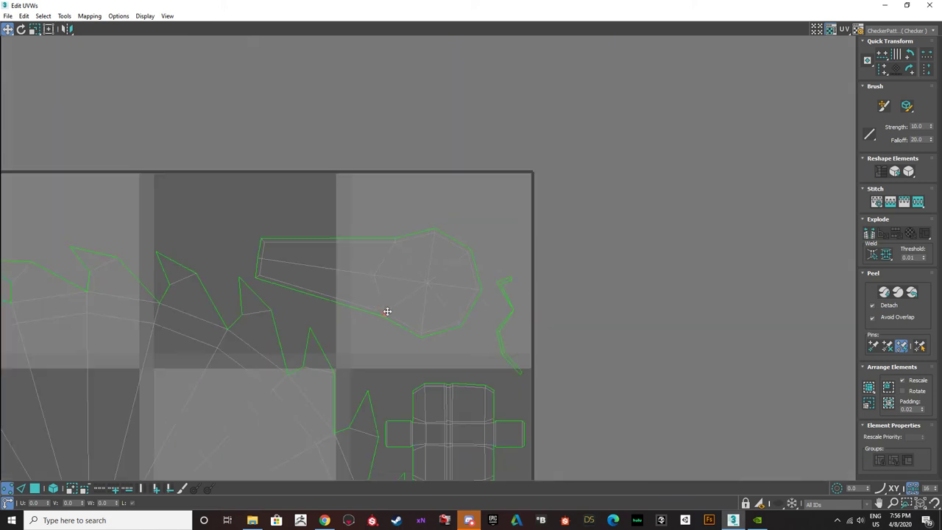
pyautogui.scroll(-2, 350, 289)
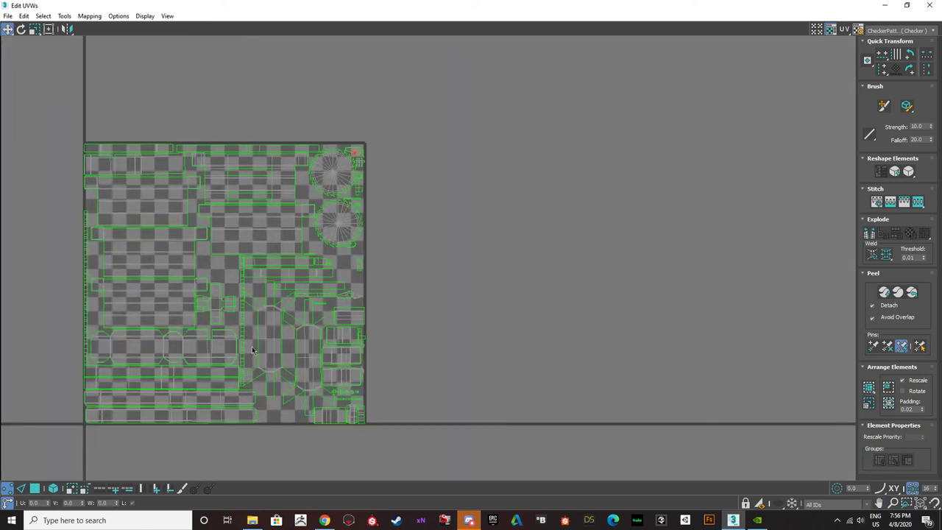
# - Switch to element selection and nudge the lower saw blade shell slightly away from the layout's right edge
pyautogui.click(53, 488)
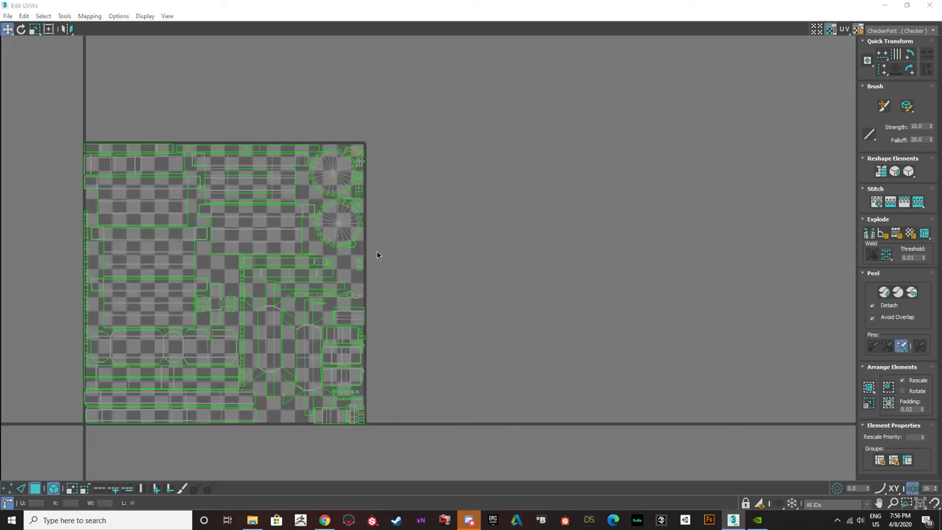
pyautogui.click(331, 217)
pyautogui.scroll(2, 332, 217)
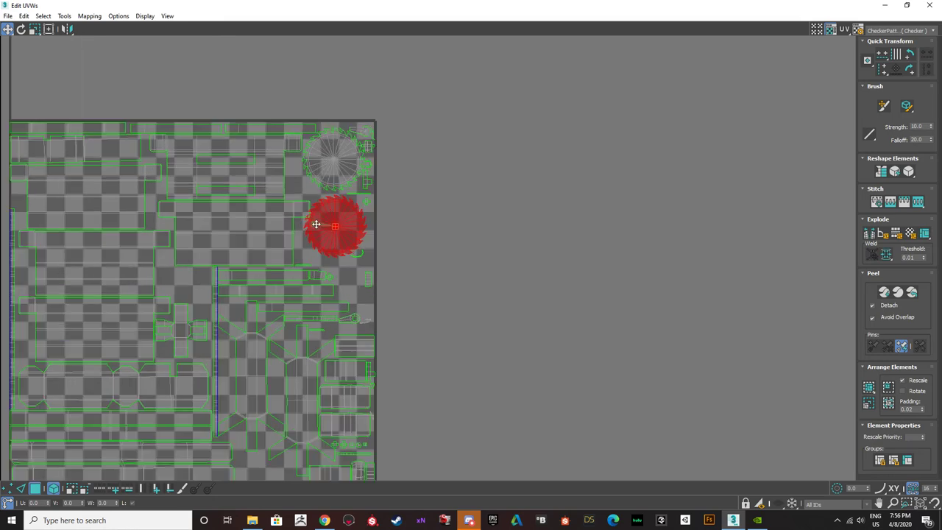
# - Examine the wide plank shells and the long octagonal shell in the packed layout
pyautogui.click(193, 211)
pyautogui.scroll(-2, 199, 210)
pyautogui.moveTo(204, 214); pyautogui.dragTo(239, 158, button='middle')
pyautogui.scroll(1, 184, 257)
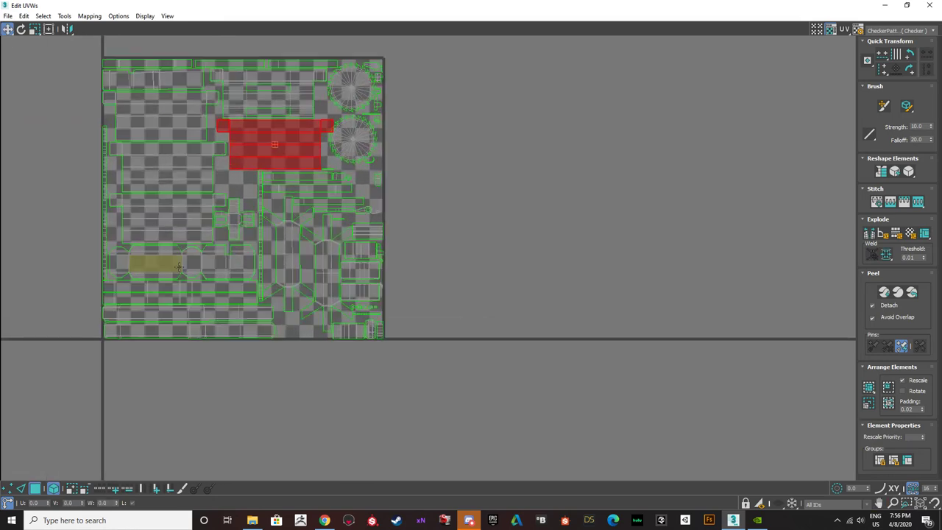
pyautogui.scroll(2, 179, 267)
pyautogui.click(160, 265)
pyautogui.moveTo(357, 11); pyautogui.dragTo(261, 1)
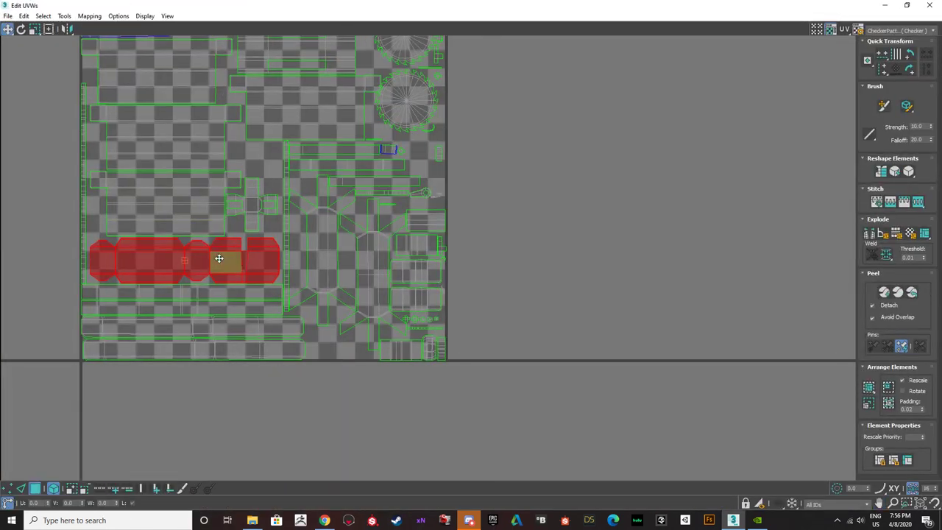
pyautogui.scroll(-2, 215, 246)
pyautogui.scroll(2, 294, 169)
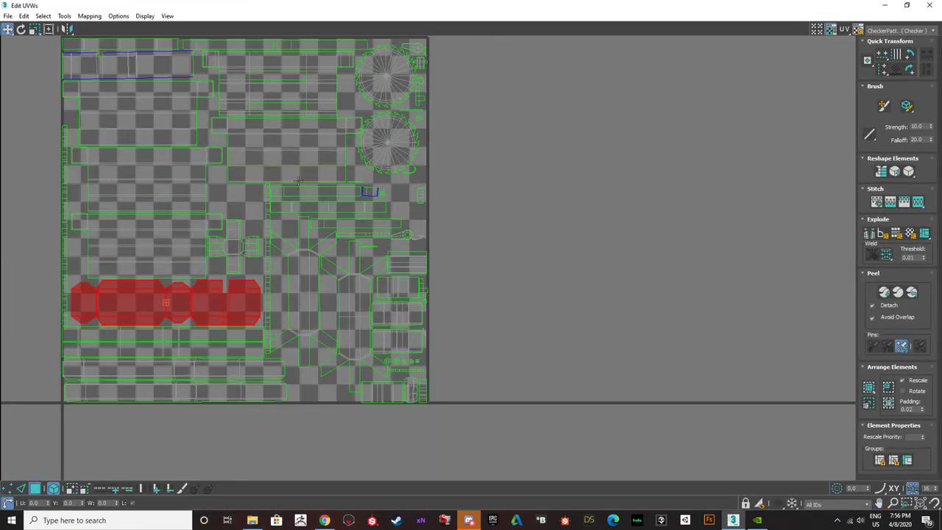
pyautogui.moveTo(216, 150); pyautogui.dragTo(276, 216, button='middle')
pyautogui.scroll(2, 265, 184)
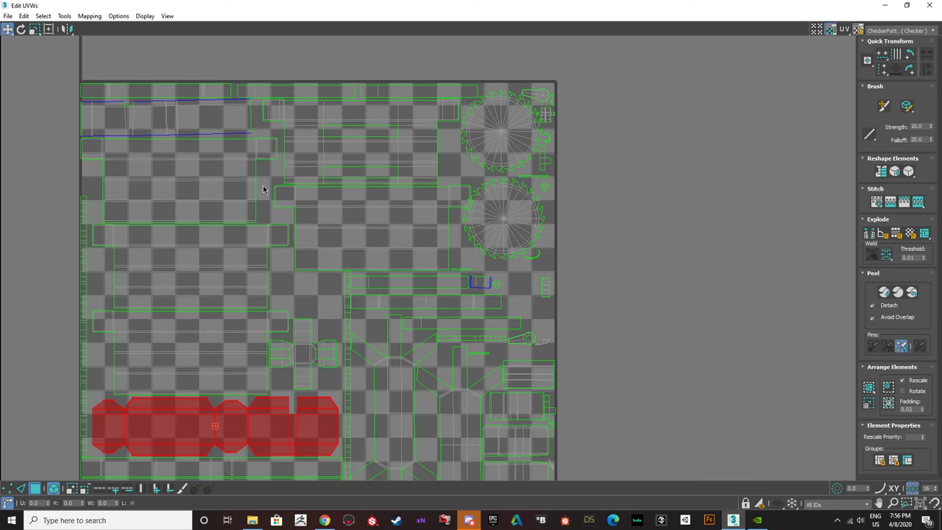
# - Undo the recent shell edits back to the fully selected packed layout
pyautogui.hotkey('ctrl', 'z')
pyautogui.hotkey('ctrl', 'z')
pyautogui.hotkey('ctrl', 'z')
pyautogui.hotkey('ctrl', 'z')
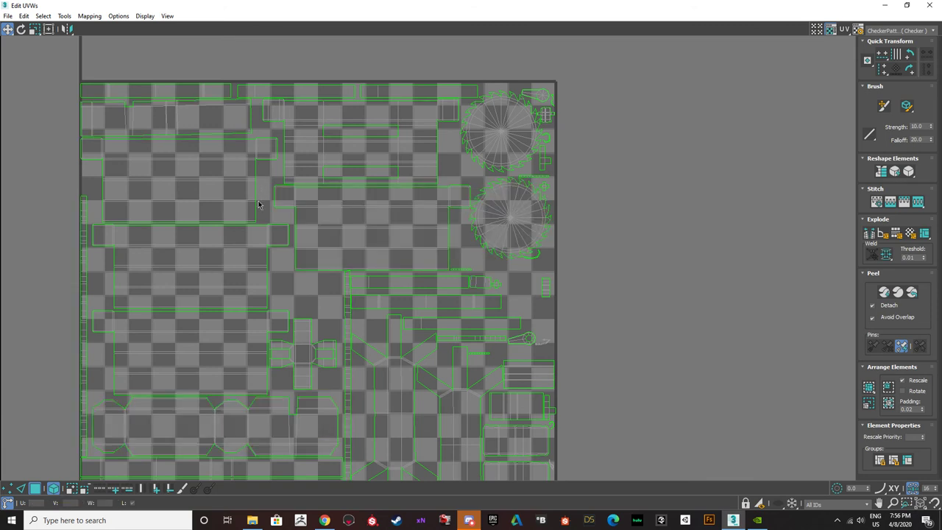
pyautogui.hotkey('ctrl', 'z')
pyautogui.hotkey('ctrl', 'z')
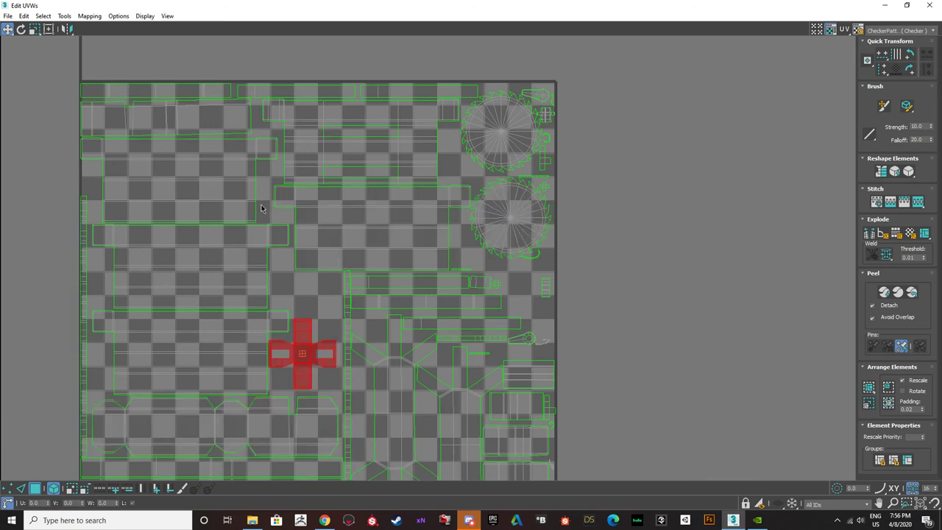
pyautogui.hotkey('ctrl', 'z')
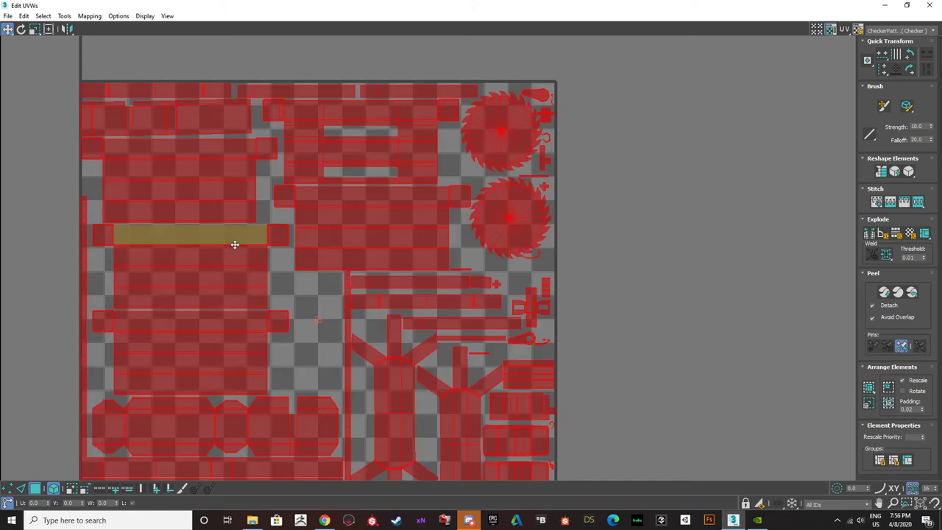
# - Compare the similar wide plank shells and move one over the matching shell directly below it
pyautogui.click(302, 290)
pyautogui.click(265, 286)
pyautogui.click(233, 260)
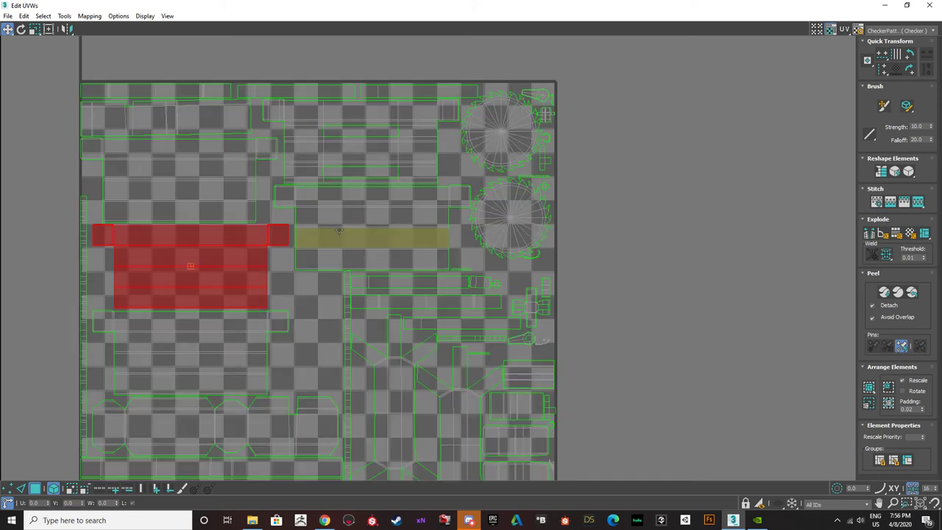
pyautogui.click(379, 238)
pyautogui.click(227, 181)
pyautogui.click(346, 147)
pyautogui.click(356, 232)
pyautogui.moveTo(228, 279); pyautogui.dragTo(230, 363)
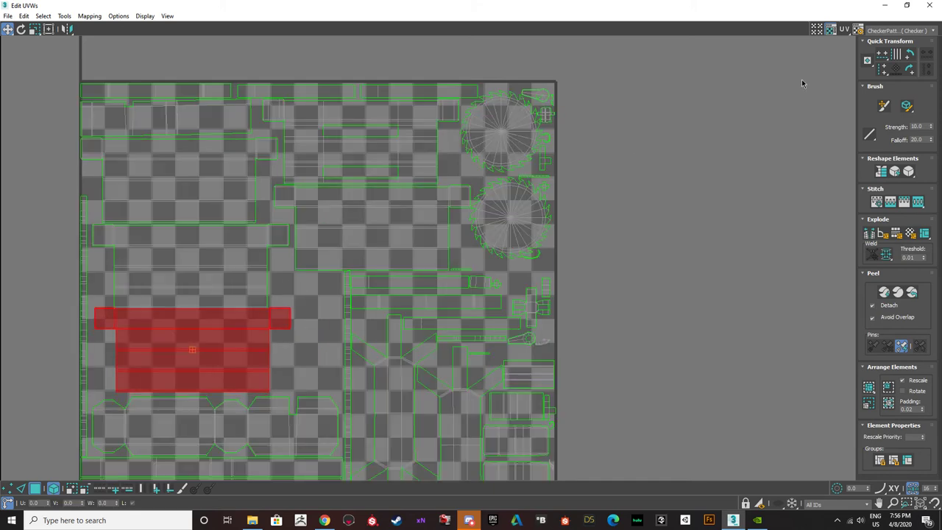
# - Close the UV editor, delete the group's Unwrap UVW modifier and add a fresh Unwrap UVW
pyautogui.click(931, 6)
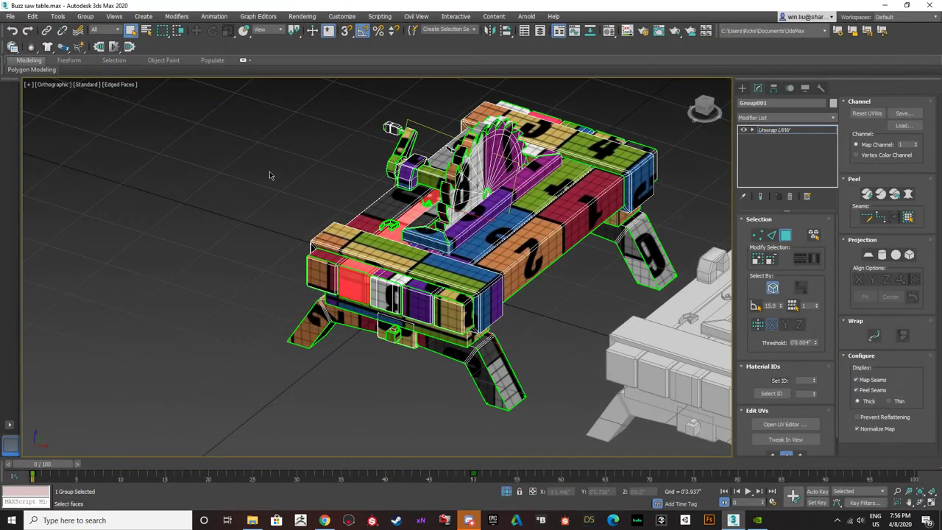
pyautogui.rightClick(782, 139)
pyautogui.click(794, 147)
pyautogui.click(833, 118)
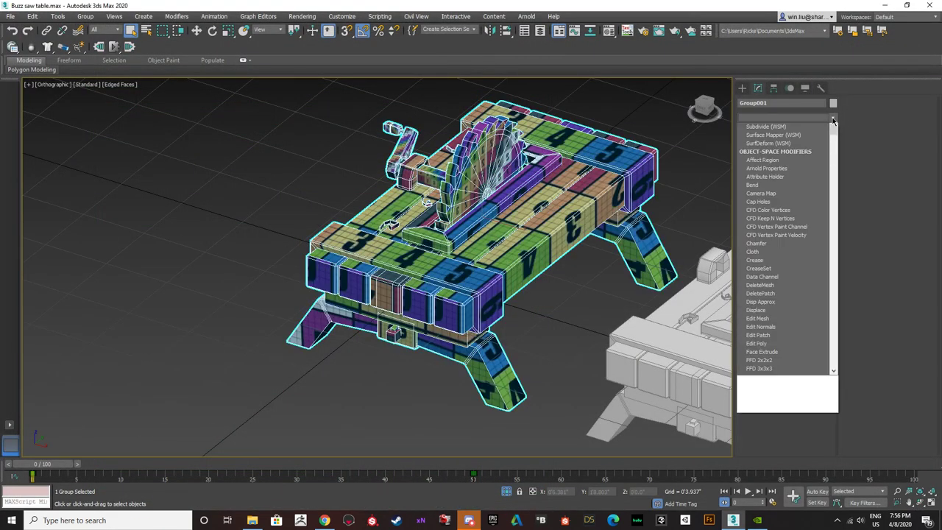
pyautogui.press('u')
pyautogui.press('Return')
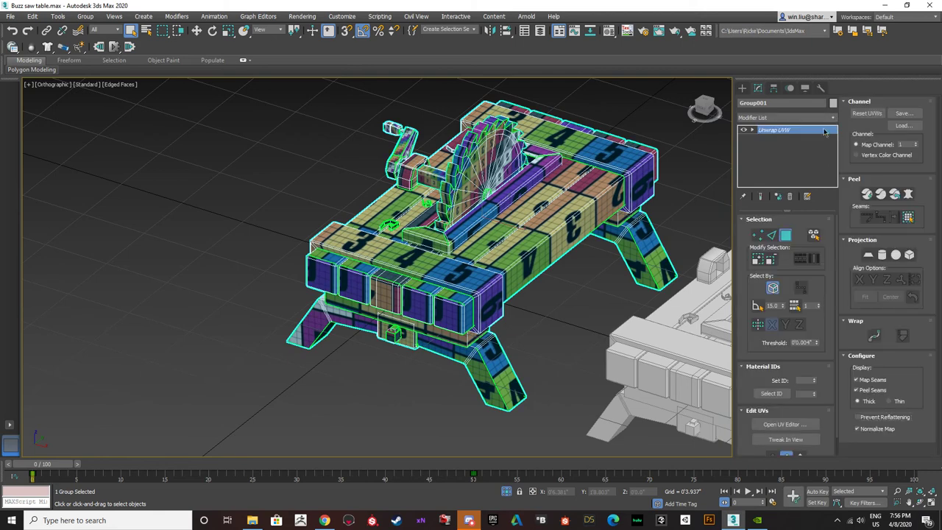
# - Open the UV editor for the group, enable element selection and examine the shells lying outside the UV square
pyautogui.click(818, 426)
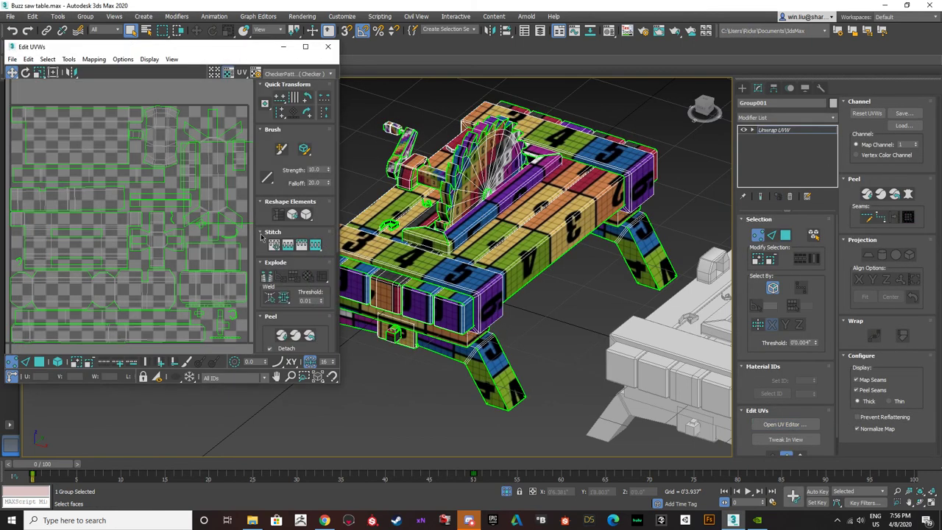
pyautogui.scroll(5, 164, 178)
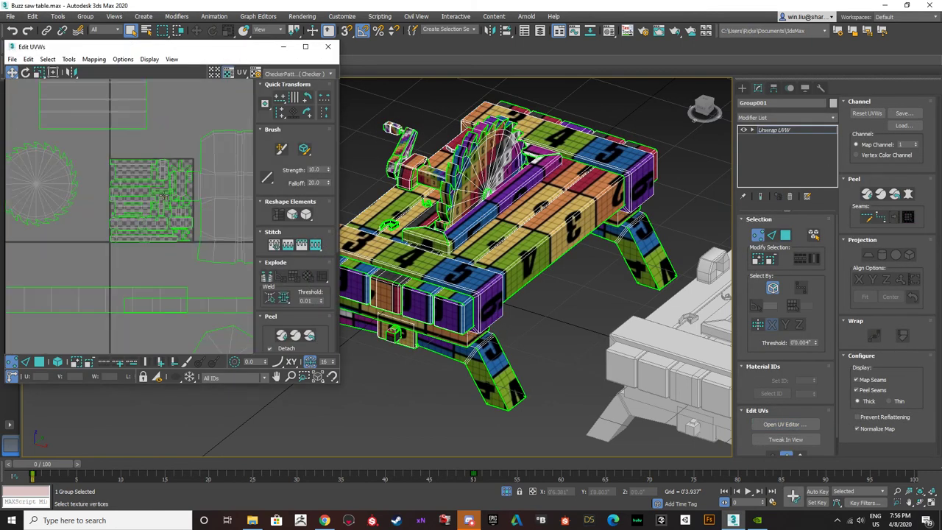
pyautogui.click(58, 361)
pyautogui.click(148, 298)
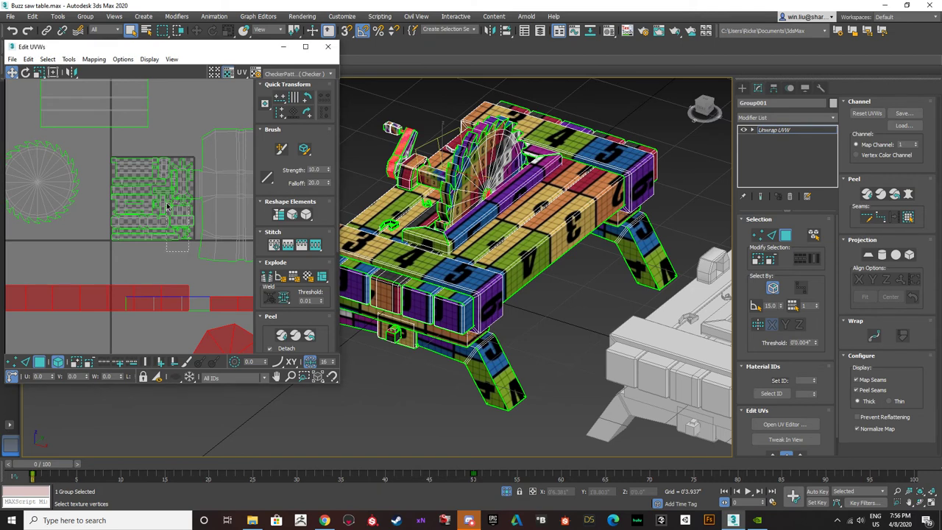
pyautogui.moveTo(153, 234); pyautogui.dragTo(147, 232)
pyautogui.moveTo(145, 257); pyautogui.dragTo(82, 263, button='middle')
pyautogui.scroll(-2, 82, 263)
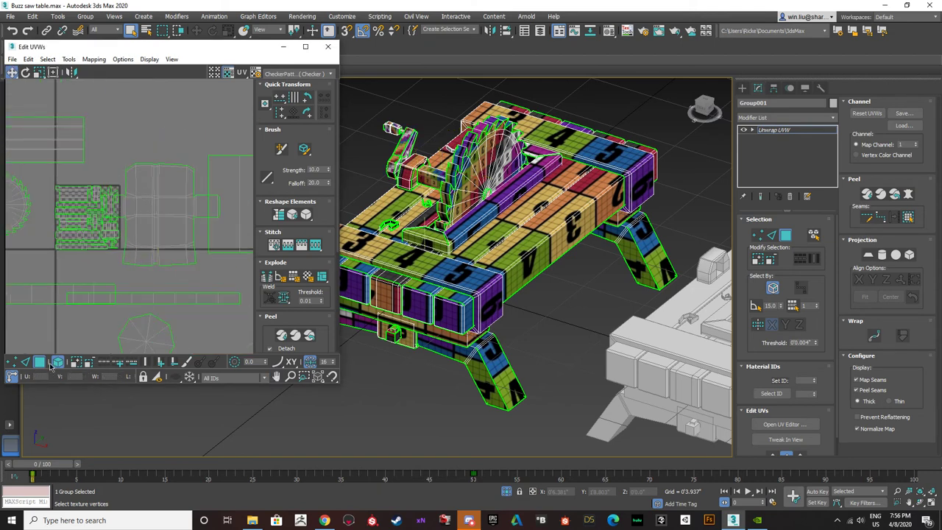
# - Move the large bracket-shaped shell beside the UV square farther up and to the right
pyautogui.click(145, 234)
pyautogui.scroll(-3, 145, 234)
pyautogui.moveTo(165, 206); pyautogui.dragTo(239, 126)
pyautogui.scroll(-2, 115, 223)
pyautogui.moveTo(116, 225); pyautogui.dragTo(161, 223, button='middle')
# - Select the large stray shells around the UV square and move them together below it
pyautogui.click(130, 250)
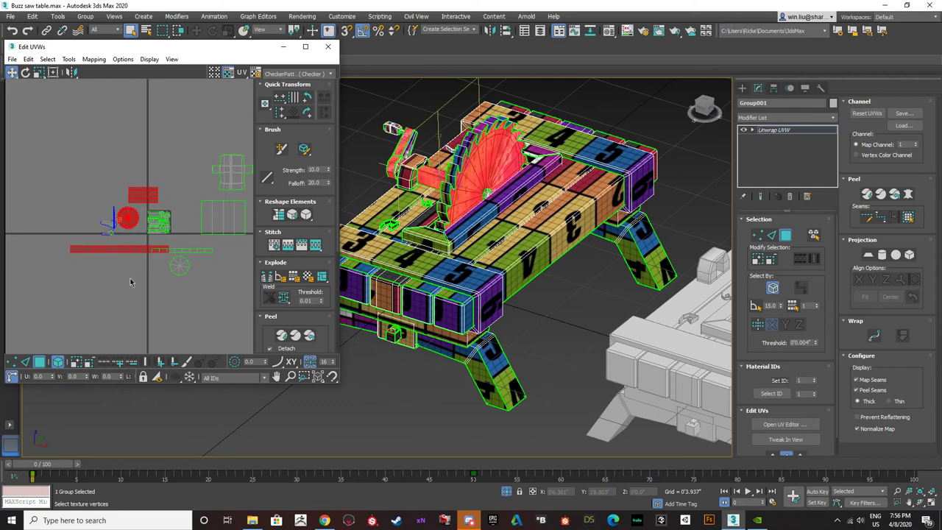
pyautogui.moveTo(131, 282); pyautogui.dragTo(74, 151)
pyautogui.keyDown('ctrl'); pyautogui.click(214, 225); pyautogui.keyUp('ctrl')
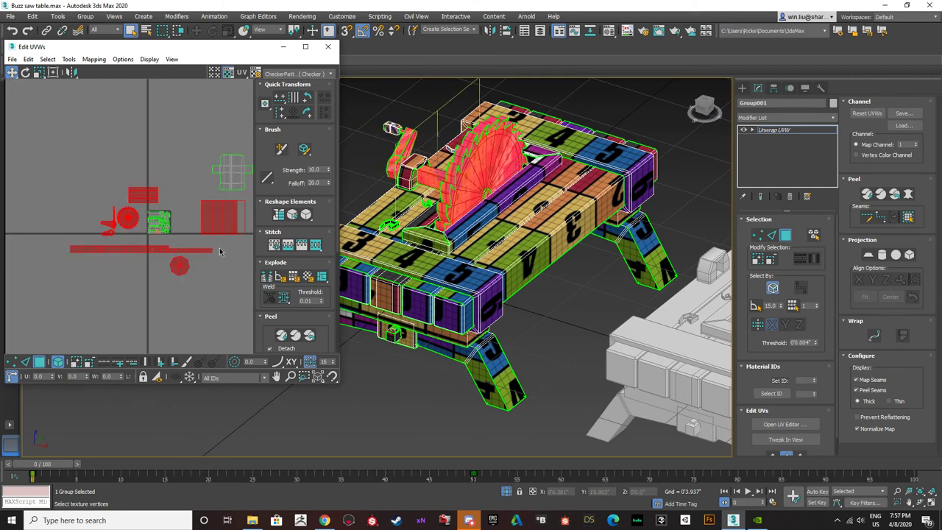
pyautogui.keyDown('ctrl'); pyautogui.click(233, 174); pyautogui.keyUp('ctrl')
pyautogui.moveTo(212, 234); pyautogui.dragTo(162, 310)
# - Maximize the UV editor and check the shells around the UV square
pyautogui.scroll(10, 161, 310)
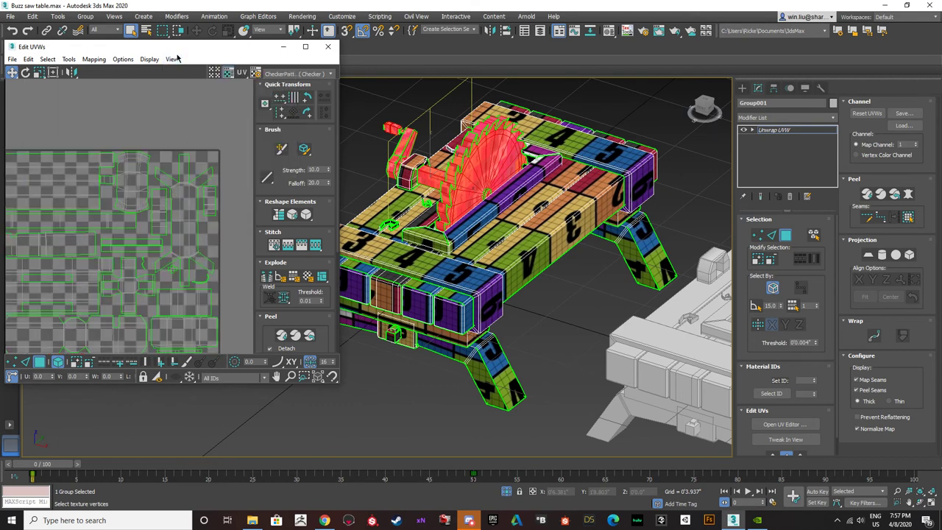
pyautogui.moveTo(188, 47); pyautogui.dragTo(516, 2)
pyautogui.scroll(-5, 381, 200)
pyautogui.scroll(-10, 461, 227)
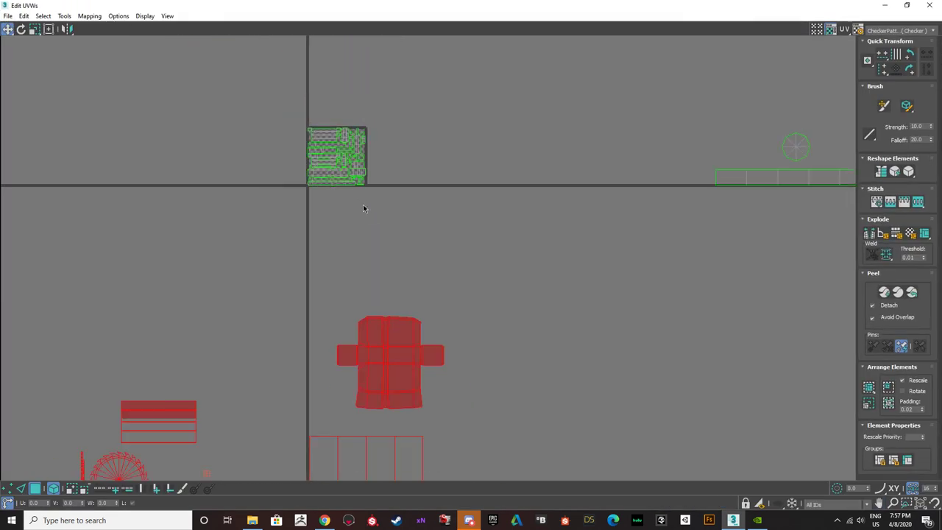
# - Move the octagonal shell and its long segmented strip from far outside to just below the UV square
pyautogui.scroll(-2, 559, 224)
pyautogui.moveTo(631, 243); pyautogui.dragTo(569, 180)
pyautogui.scroll(2, 578, 216)
pyautogui.moveTo(546, 211); pyautogui.dragTo(215, 254)
pyautogui.scroll(8, 262, 237)
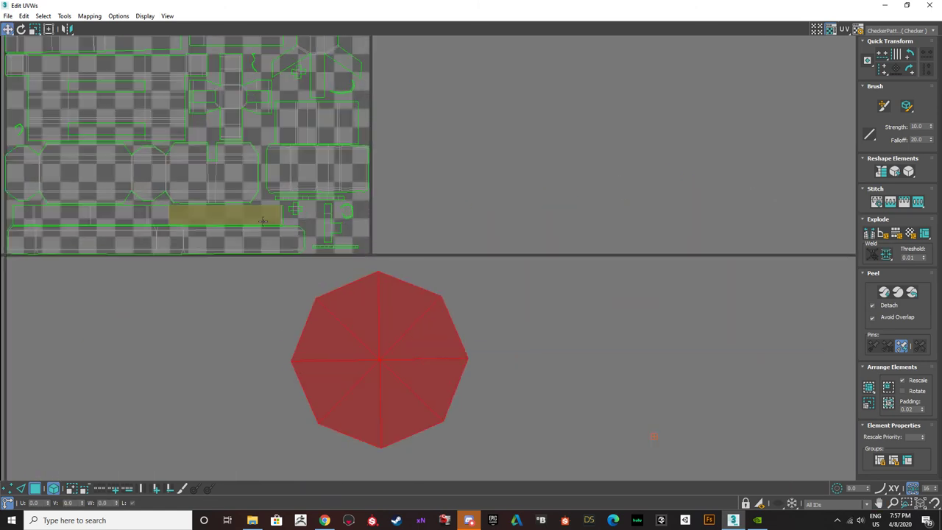
pyautogui.click(472, 271)
# - Select the octagonal shell and the long segmented strip below the UV square and scale them down together
pyautogui.scroll(-4, 435, 276)
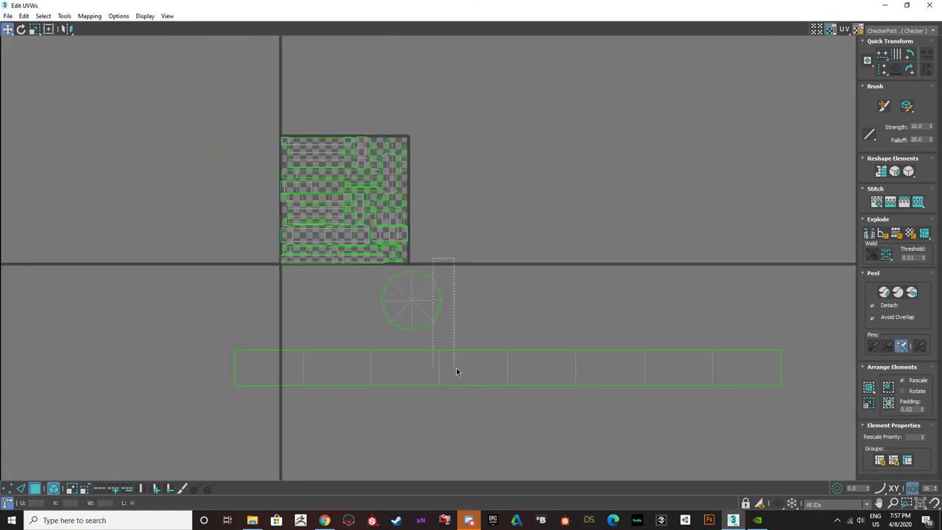
pyautogui.moveTo(457, 371); pyautogui.dragTo(458, 373)
pyautogui.click(38, 30)
pyautogui.moveTo(412, 279); pyautogui.dragTo(420, 441)
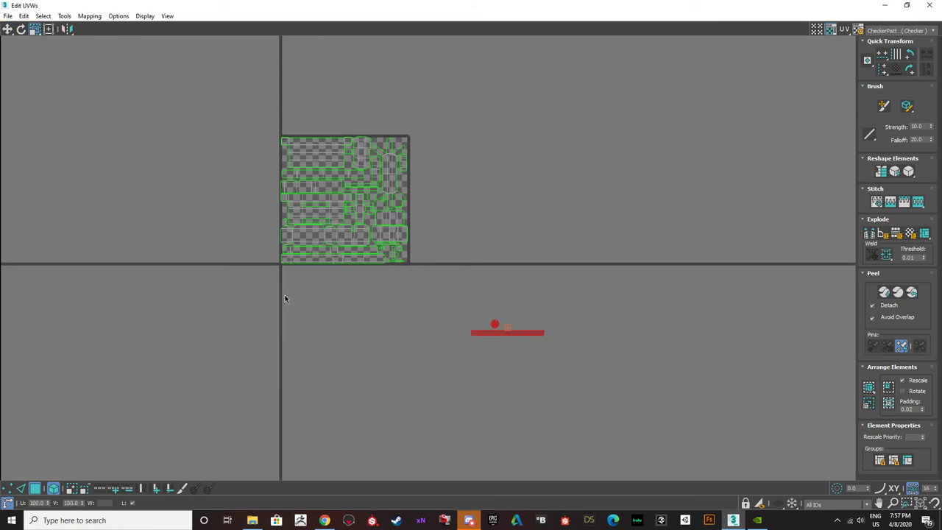
# - Move the octagonal shell and strip to the UV square's lower-right corner and scale them down further
pyautogui.click(7, 28)
pyautogui.scroll(5, 480, 337)
pyautogui.moveTo(488, 332); pyautogui.dragTo(293, 182)
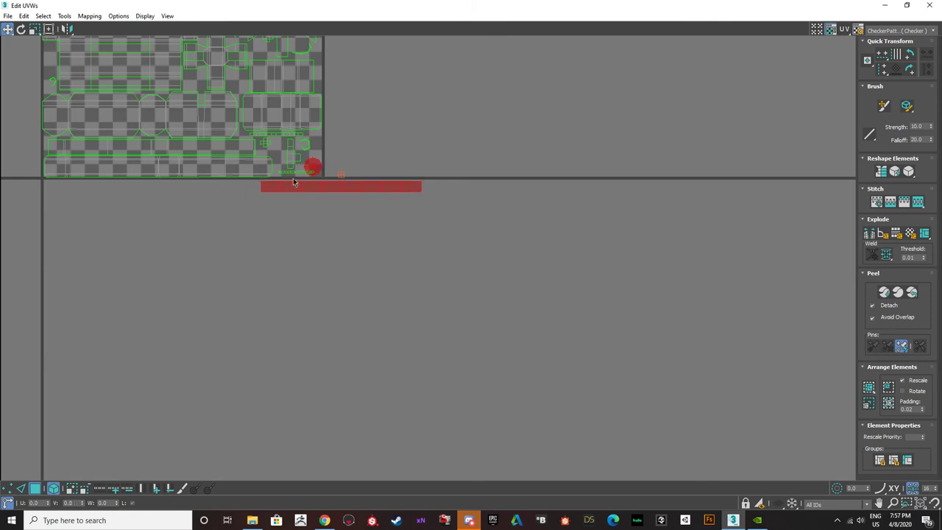
pyautogui.moveTo(293, 182); pyautogui.dragTo(301, 233, button='middle')
pyautogui.click(36, 29)
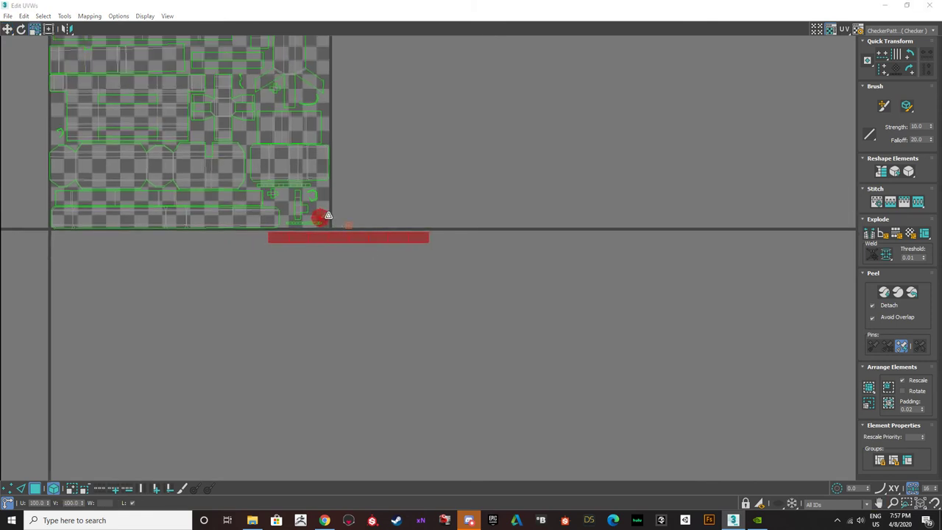
pyautogui.moveTo(328, 216); pyautogui.dragTo(343, 270)
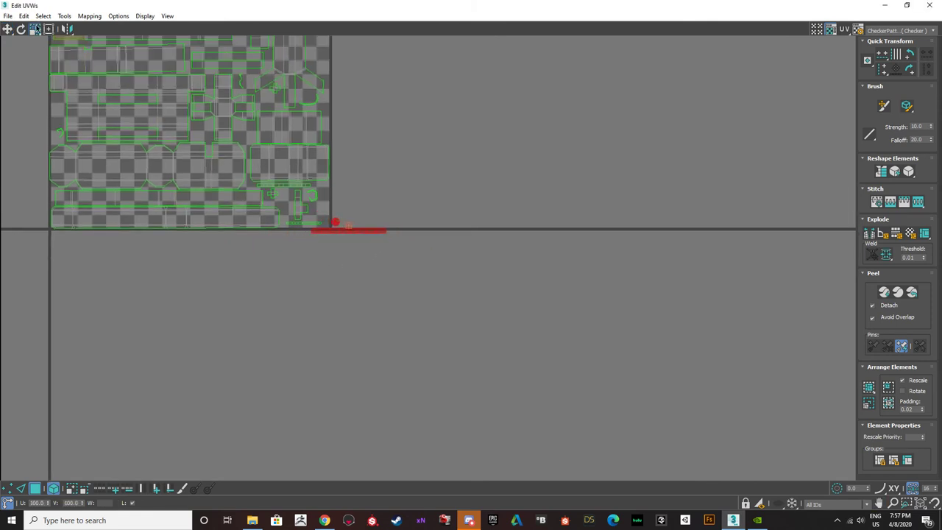
# - Place the small octagonal shell by itself inside the UV square's lower-right corner
pyautogui.click(8, 29)
pyautogui.moveTo(220, 196); pyautogui.dragTo(294, 283, button='middle')
pyautogui.scroll(4, 434, 302)
pyautogui.click(439, 307)
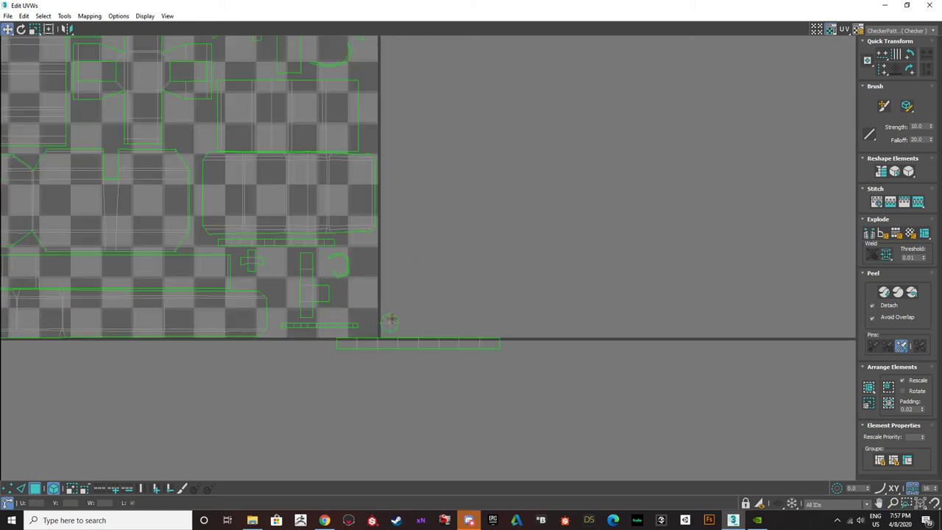
pyautogui.moveTo(392, 318); pyautogui.dragTo(364, 292)
# - Move the narrow segmented strip into the gap above the two paired long strips, shifting that pair down to make room
pyautogui.click(376, 341)
pyautogui.scroll(-4, 376, 340)
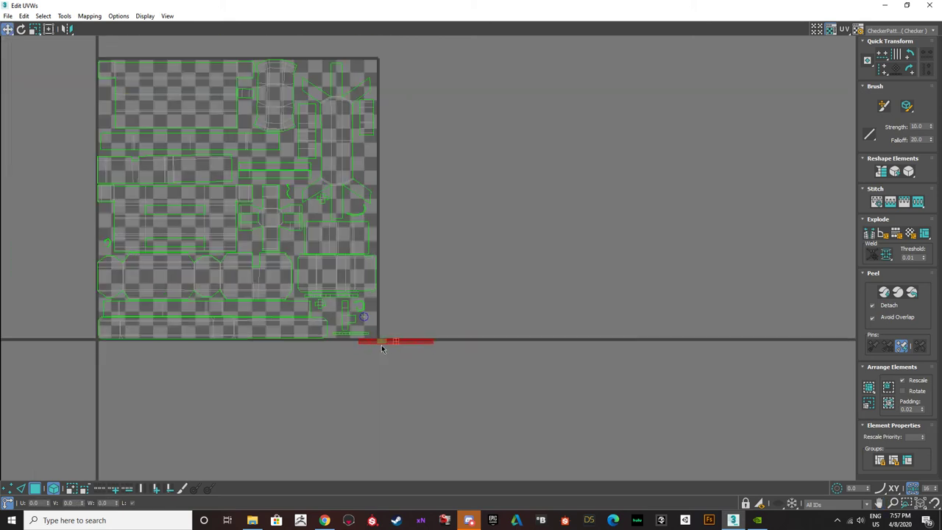
pyautogui.moveTo(381, 344); pyautogui.dragTo(248, 169)
pyautogui.scroll(2, 258, 161)
pyautogui.scroll(4, 257, 161)
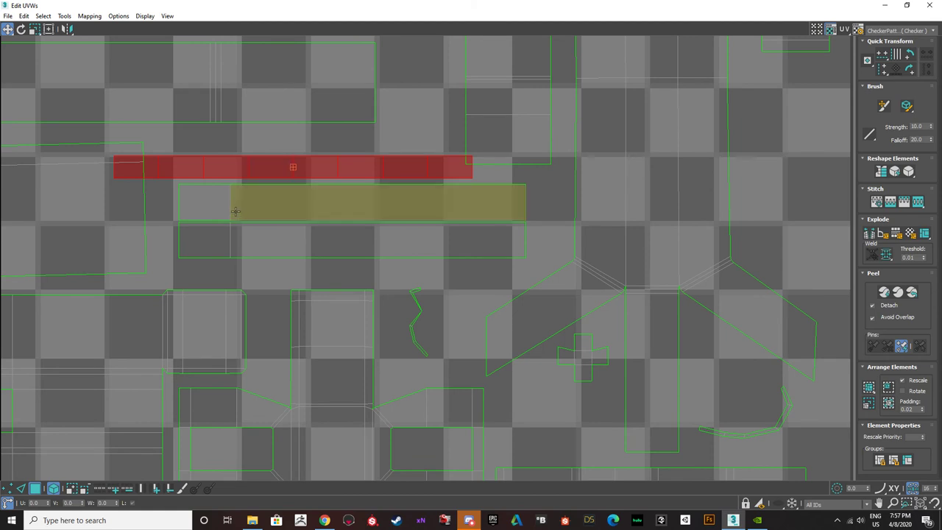
pyautogui.click(210, 204)
pyautogui.moveTo(210, 204); pyautogui.dragTo(214, 223)
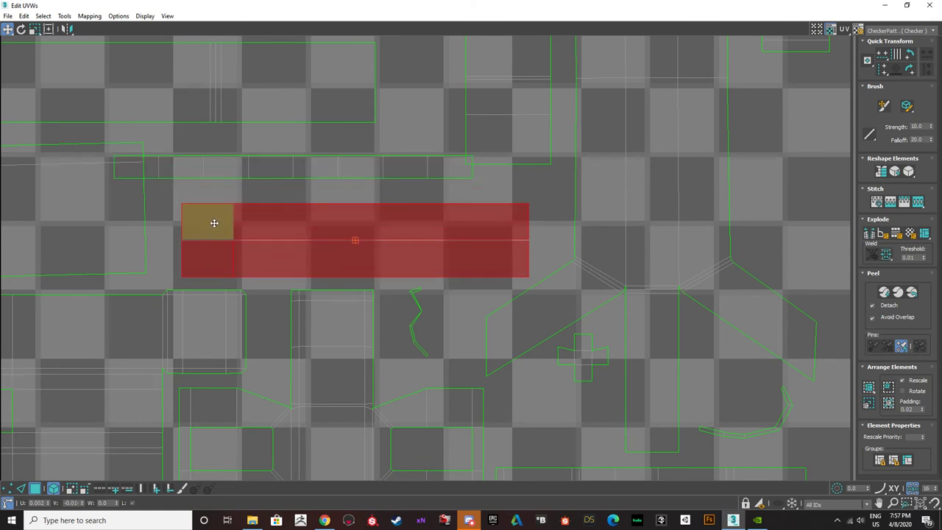
pyautogui.moveTo(211, 169); pyautogui.dragTo(256, 192)
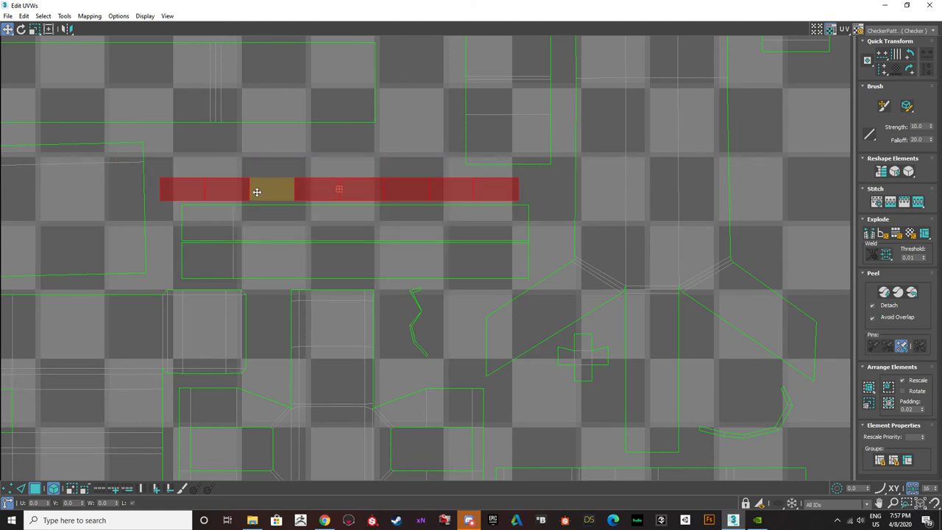
# - Move the toothed saw blade shells from the stray shells below up beside the right edge of the UV square
pyautogui.scroll(-10, 256, 192)
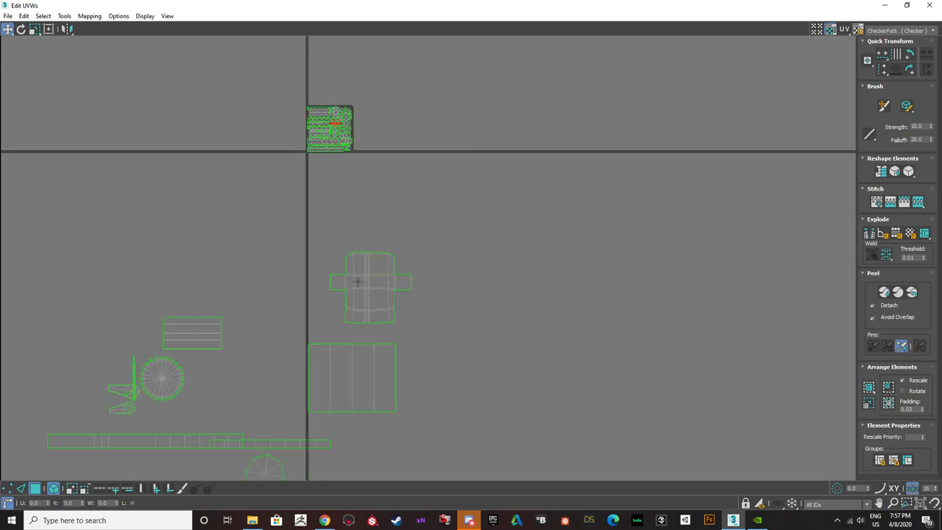
pyautogui.moveTo(269, 447); pyautogui.dragTo(302, 324, button='middle')
pyautogui.click(202, 252)
pyautogui.scroll(-2, 201, 253)
pyautogui.moveTo(202, 252); pyautogui.dragTo(335, 104)
pyautogui.scroll(8, 315, 98)
pyautogui.moveTo(293, 104); pyautogui.dragTo(338, 164, button='middle')
pyautogui.scroll(1, 252, 103)
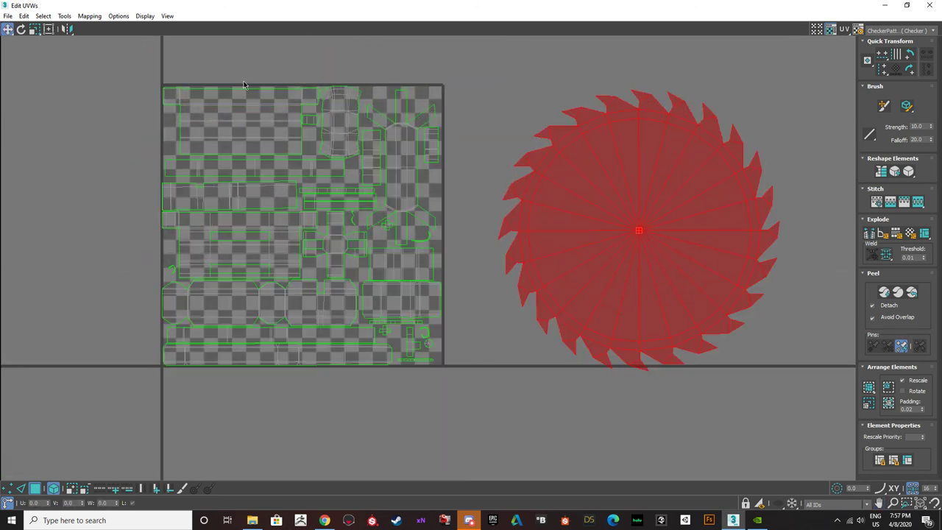
# - Select the wide upper-left shells of the UV square and check which model parts they belong to
pyautogui.click(228, 115)
pyautogui.scroll(-2, 229, 116)
pyautogui.scroll(2, 225, 140)
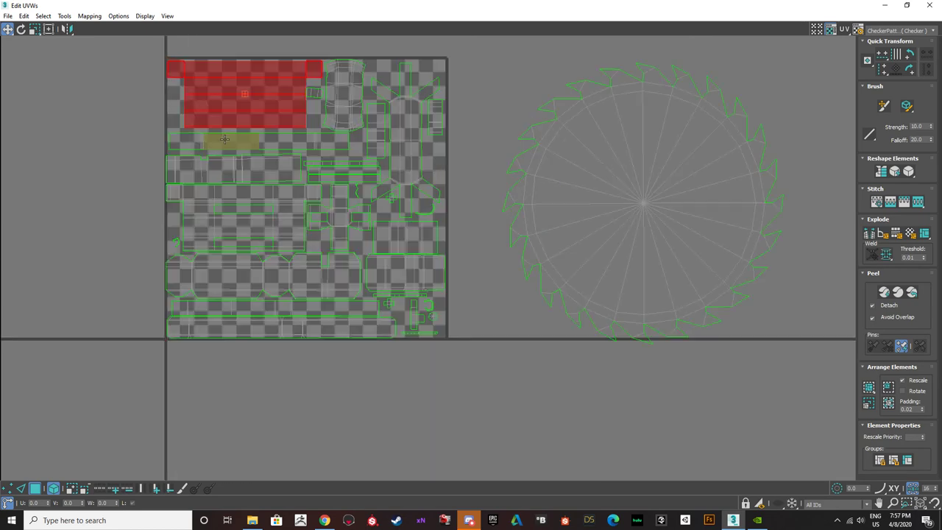
pyautogui.click(216, 144)
pyautogui.scroll(-1, 219, 139)
pyautogui.moveTo(271, 9); pyautogui.dragTo(121, 254)
pyautogui.doubleClick(191, 253)
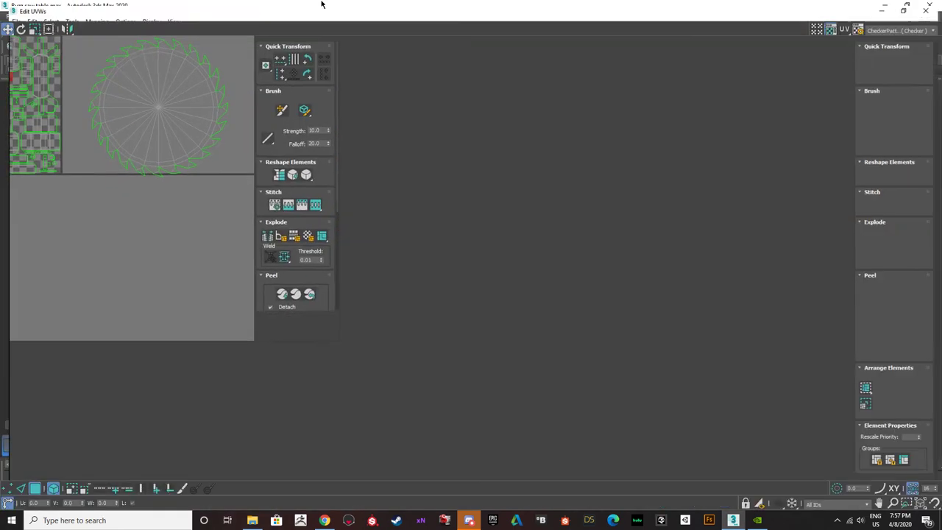
pyautogui.scroll(3, 226, 159)
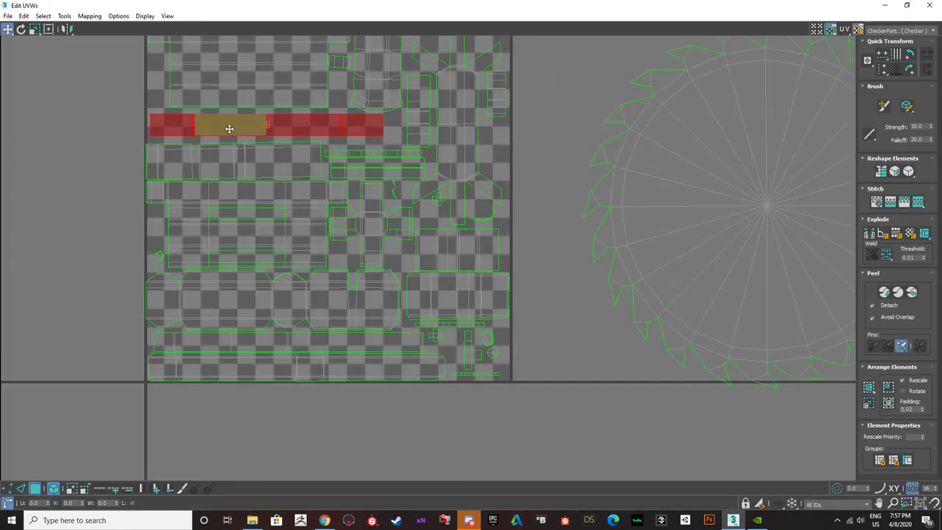
# - Select the barrel-shaped shell near the top of the UV square and zoom in on its part on the model
pyautogui.moveTo(230, 129); pyautogui.dragTo(177, 212, button='middle')
pyautogui.click(316, 130)
pyautogui.scroll(-4, 316, 130)
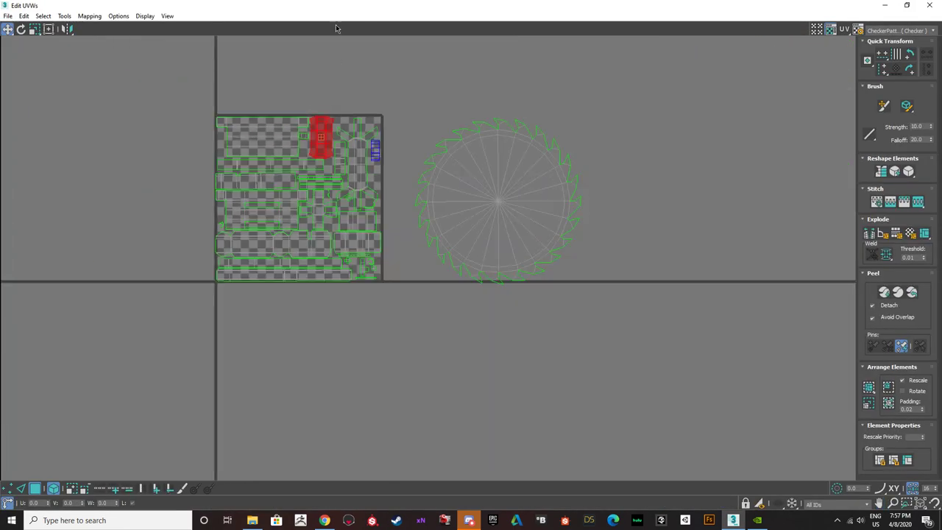
pyautogui.moveTo(339, 7); pyautogui.dragTo(412, 319)
pyautogui.click(403, 202)
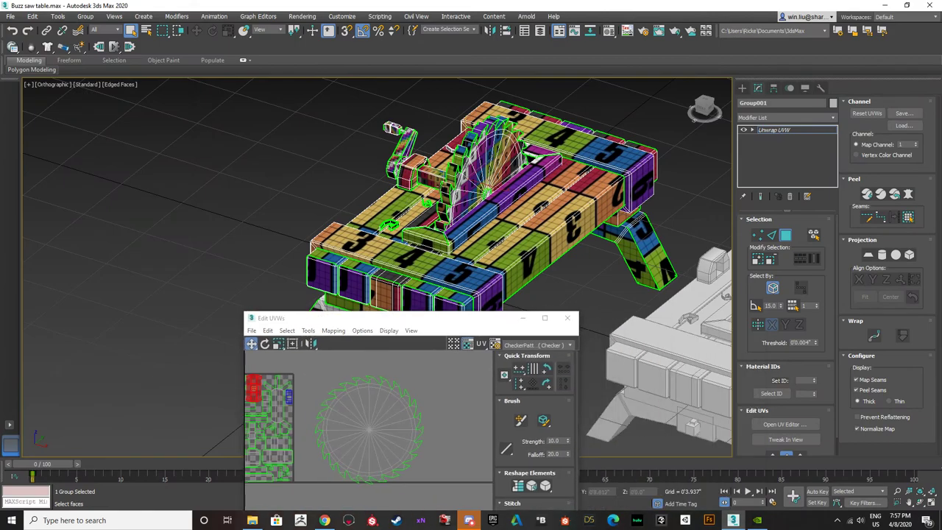
pyautogui.press('z')
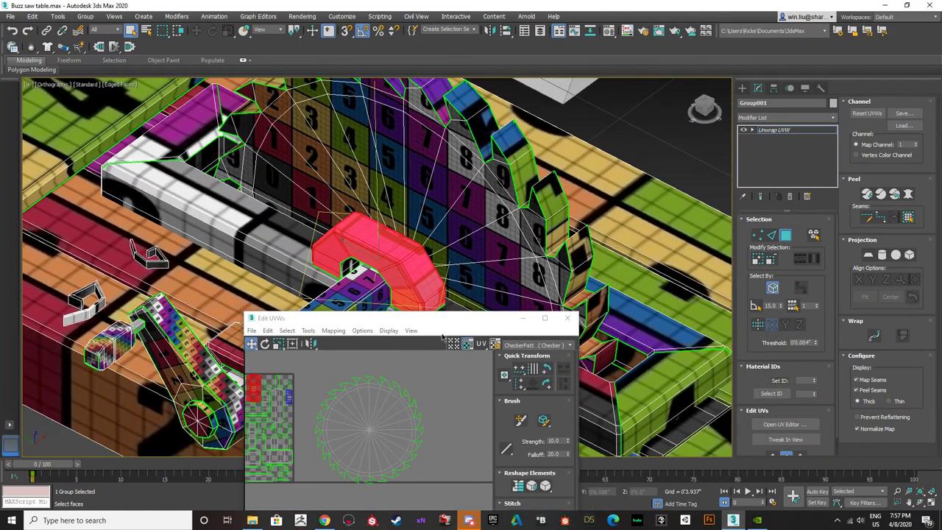
# - Move the barrel-shaped shell and the upright segmented strip out of the UV square, above and right of the saw blade shell
pyautogui.doubleClick(439, 321)
pyautogui.moveTo(320, 137); pyautogui.dragTo(568, 105)
pyautogui.scroll(5, 337, 147)
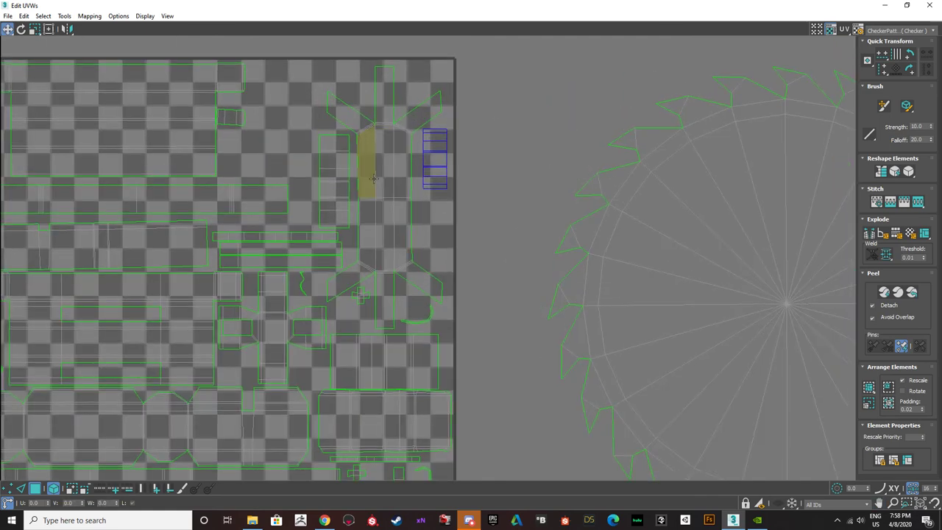
pyautogui.scroll(-3, 374, 179)
pyautogui.click(352, 178)
pyautogui.moveTo(352, 179); pyautogui.dragTo(639, 79)
# - Move one saw blade shell onto the upper part of the UV square and scale it down to fit there
pyautogui.click(569, 191)
pyautogui.moveTo(568, 192); pyautogui.dragTo(278, 85)
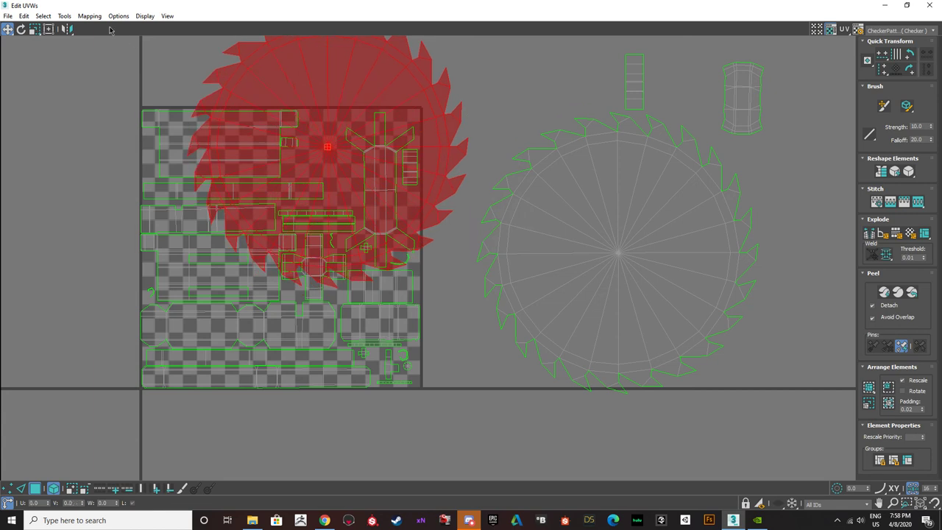
pyautogui.click(34, 29)
pyautogui.moveTo(351, 154); pyautogui.dragTo(355, 208)
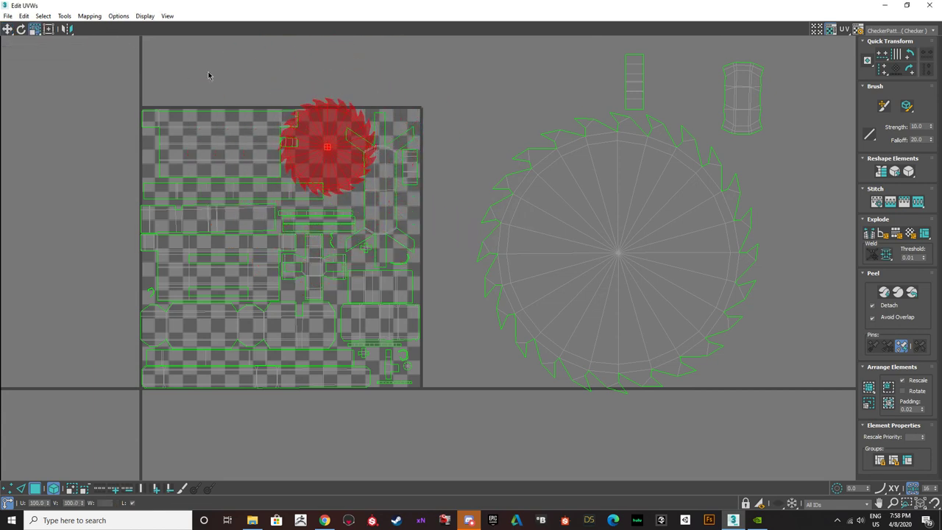
# - Scale down the six-armed shell on the UV square's right side and move it lower, clear of the saw blade
pyautogui.scroll(2, 362, 122)
pyautogui.scroll(-1, 374, 185)
pyautogui.click(374, 185)
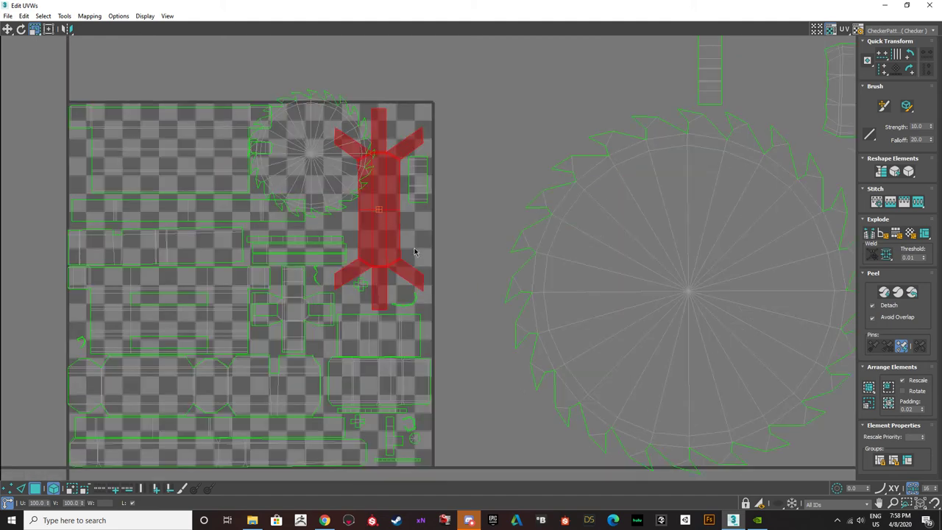
pyautogui.moveTo(377, 221); pyautogui.dragTo(381, 250)
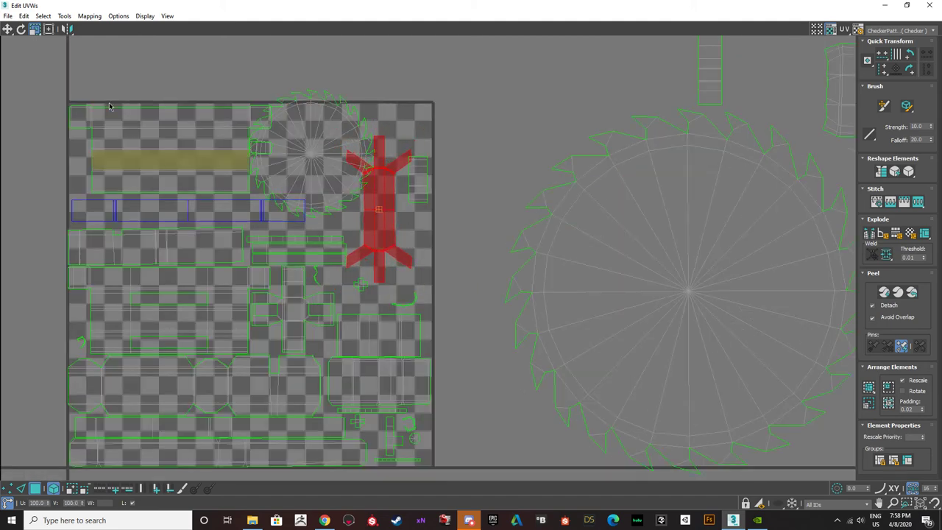
pyautogui.click(8, 29)
pyautogui.scroll(2, 402, 255)
pyautogui.moveTo(402, 255); pyautogui.dragTo(351, 200, button='middle')
pyautogui.moveTo(334, 181); pyautogui.dragTo(349, 239)
pyautogui.moveTo(349, 240); pyautogui.dragTo(326, 319, button='middle')
# - Place the short ladder-shaped strip in the UV square's top-right corner and shift the small saw blade fully inside the square
pyautogui.moveTo(329, 308); pyautogui.dragTo(358, 92)
pyautogui.click(221, 122)
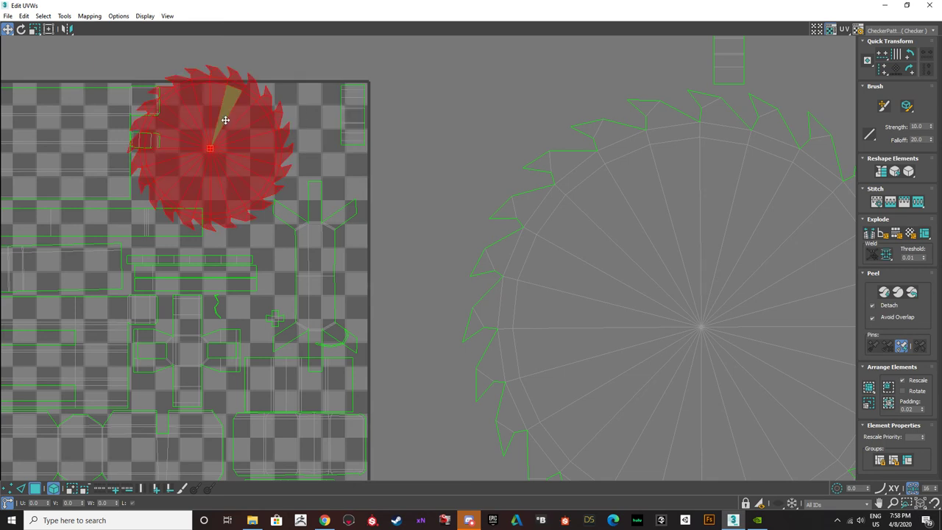
pyautogui.moveTo(221, 121); pyautogui.dragTo(254, 138)
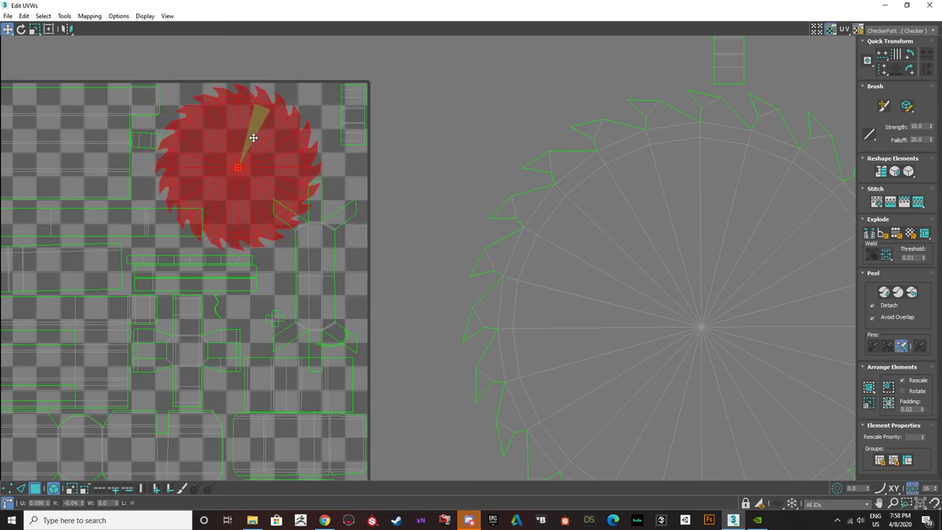
# - Move the small curved and cross-shaped shells into gaps farther left and place the six-armed shell near the square's right edge
pyautogui.moveTo(313, 260); pyautogui.dragTo(380, 207)
pyautogui.click(343, 337)
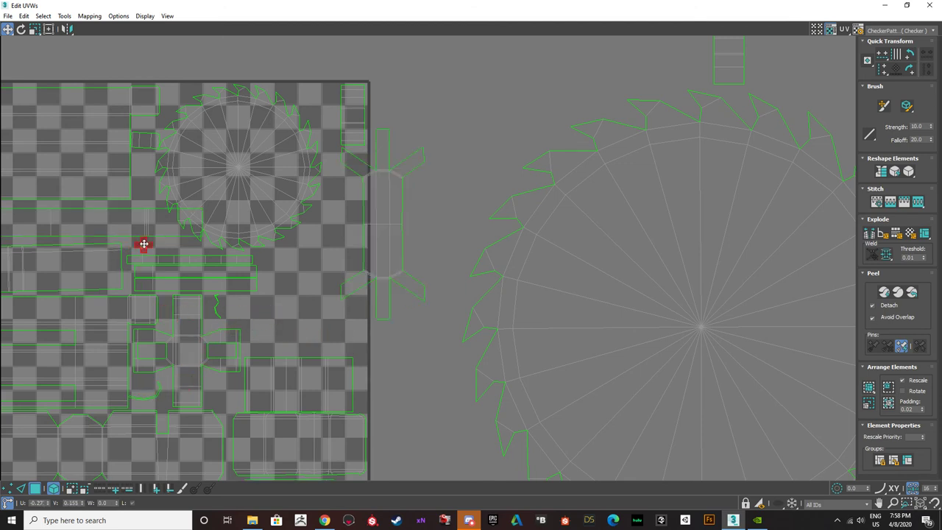
pyautogui.moveTo(390, 199); pyautogui.dragTo(341, 226)
# - Scale down the rectangular panel shell located below the six-armed shell
pyautogui.moveTo(343, 350); pyautogui.dragTo(341, 183, button='middle')
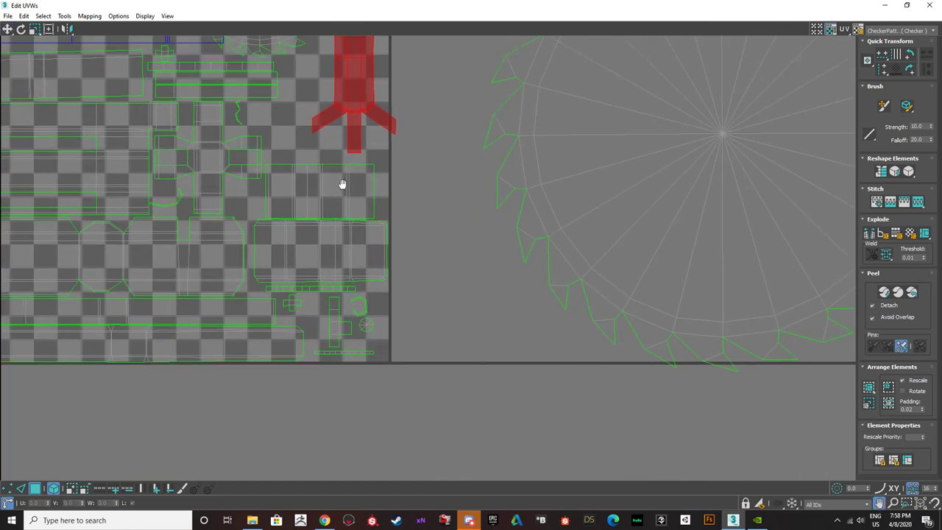
pyautogui.click(364, 198)
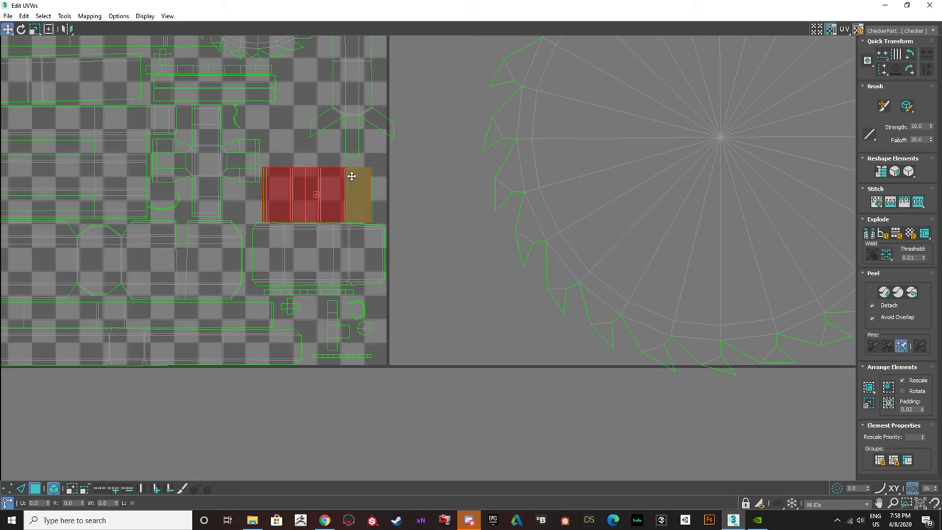
pyautogui.click(34, 29)
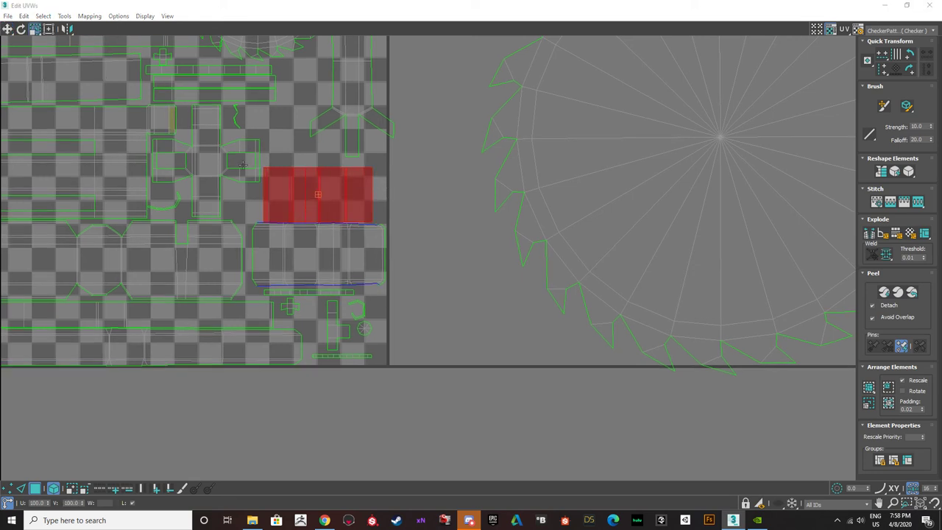
pyautogui.moveTo(302, 196)
pyautogui.mouseDown()
pyautogui.moveTo(301, 215)
pyautogui.moveTo(299, 206)
pyautogui.mouseUp()
# - Rotate the rectangular panel shell upright and fit it between the paired strips and the six-armed shell
pyautogui.click(8, 28)
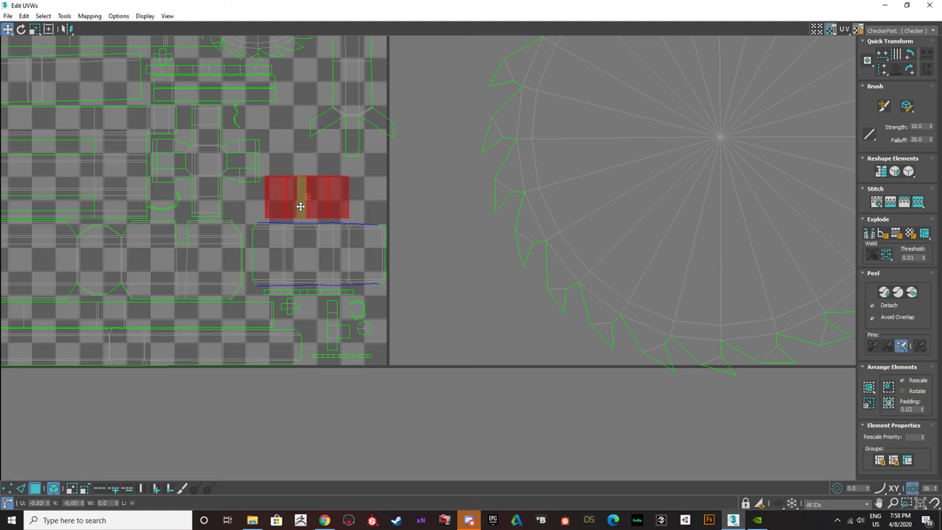
pyautogui.moveTo(350, 124); pyautogui.dragTo(302, 246, button='middle')
pyautogui.moveTo(300, 180); pyautogui.dragTo(291, 239)
pyautogui.moveTo(238, 316); pyautogui.dragTo(247, 244)
pyautogui.click(20, 29)
pyautogui.click(7, 29)
# - Nudge the six-armed shell slightly down and right to leave a gap beside the upright panel shell
pyautogui.scroll(3, 246, 249)
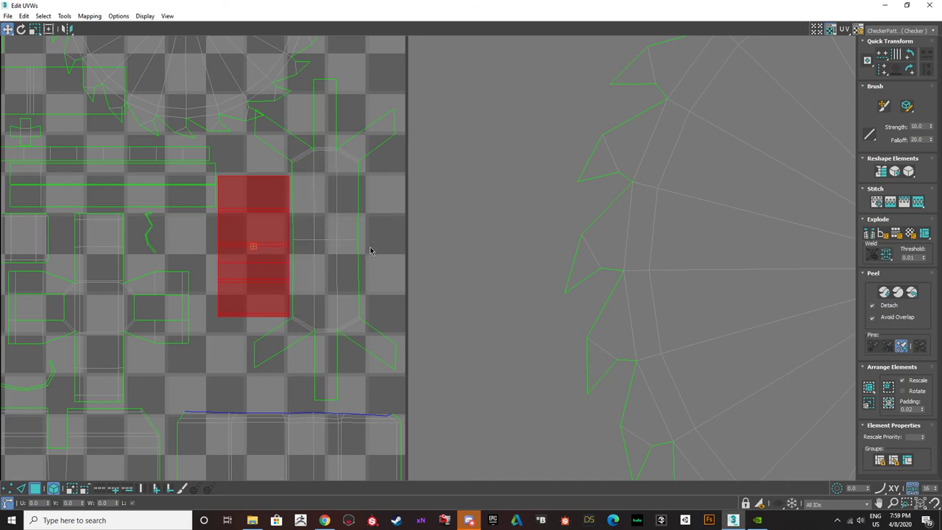
pyautogui.click(336, 221)
pyautogui.moveTo(335, 224); pyautogui.dragTo(335, 226)
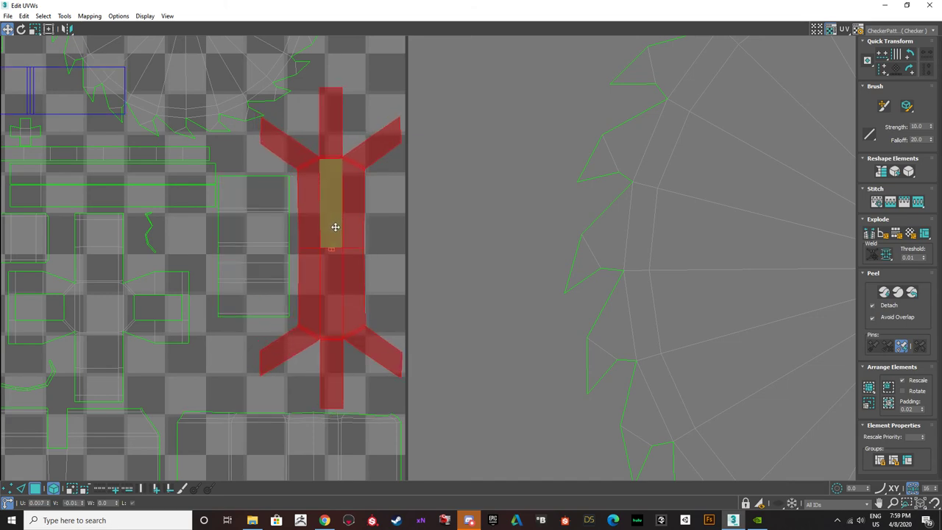
# - Move the remaining large saw blade shell over the small saw blade in the UV square
pyautogui.scroll(-5, 335, 226)
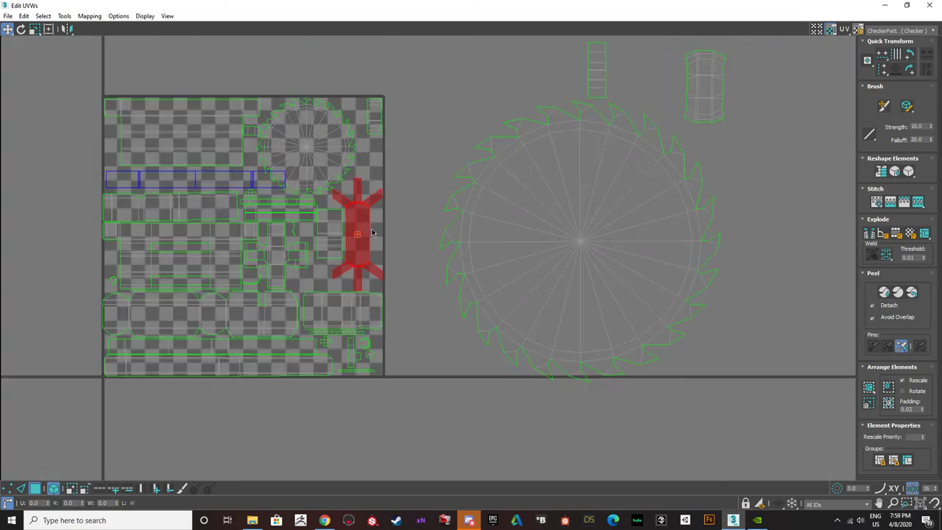
pyautogui.click(512, 230)
pyautogui.moveTo(511, 230); pyautogui.dragTo(287, 106)
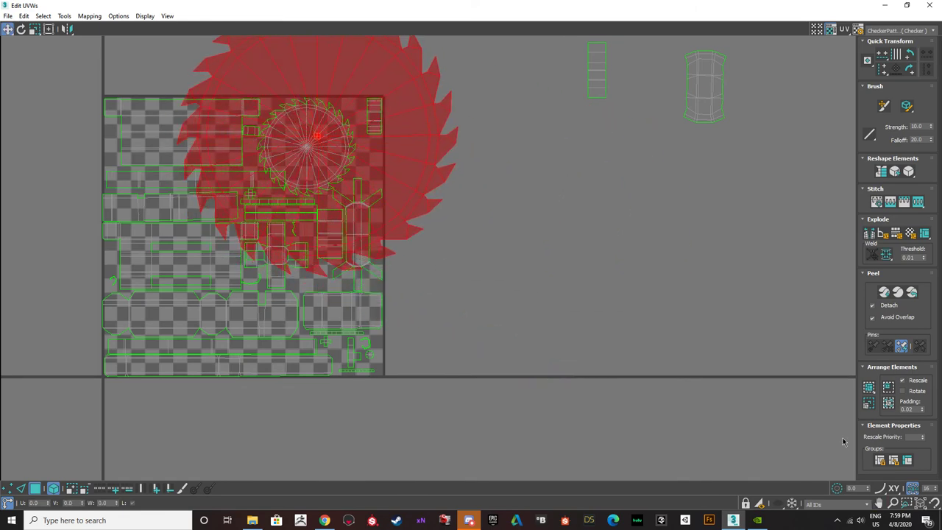
# - Select the large saw blade shell by its vertices and move its center onto the small blade's center
pyautogui.click(8, 488)
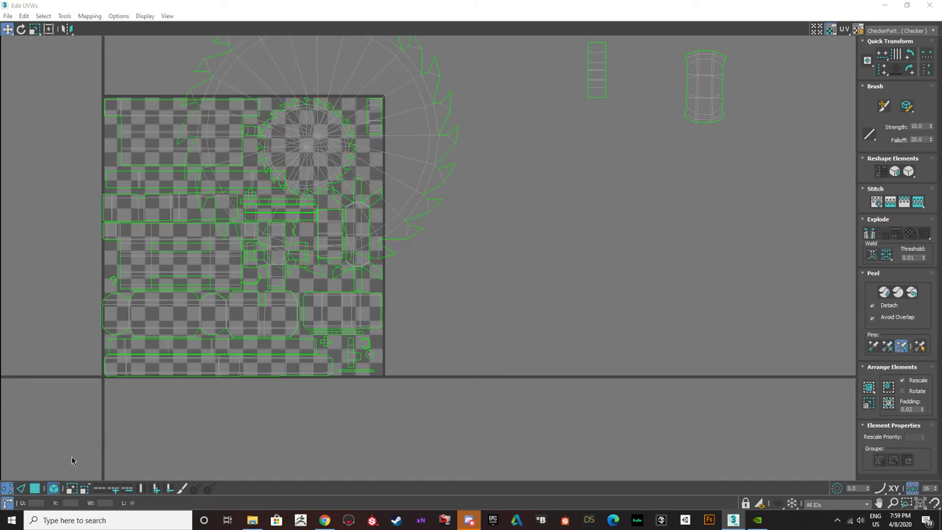
pyautogui.scroll(4, 307, 145)
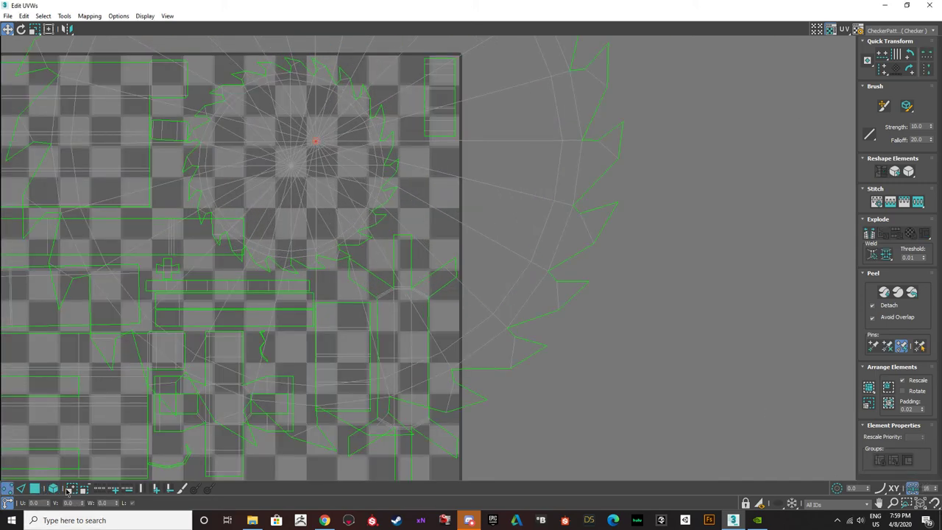
pyautogui.click(431, 158)
pyautogui.press('s')
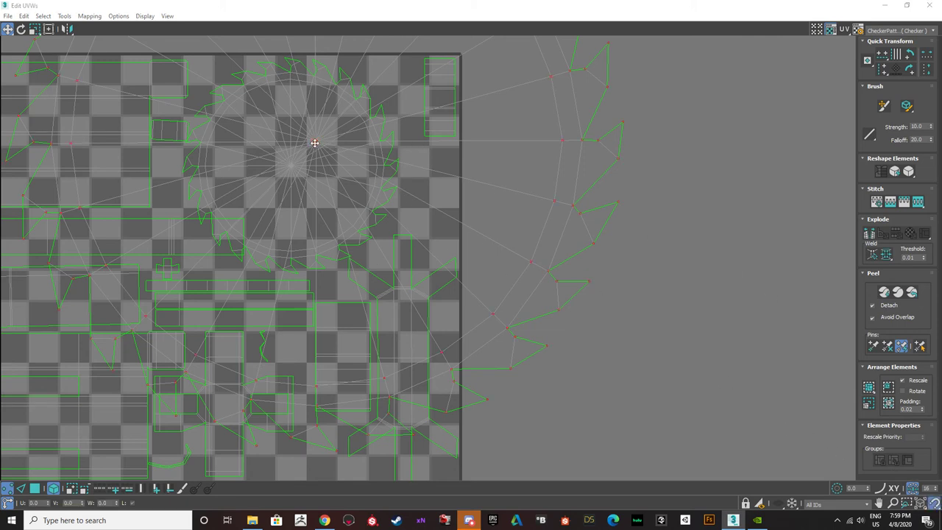
pyautogui.moveTo(294, 163); pyautogui.dragTo(471, 157)
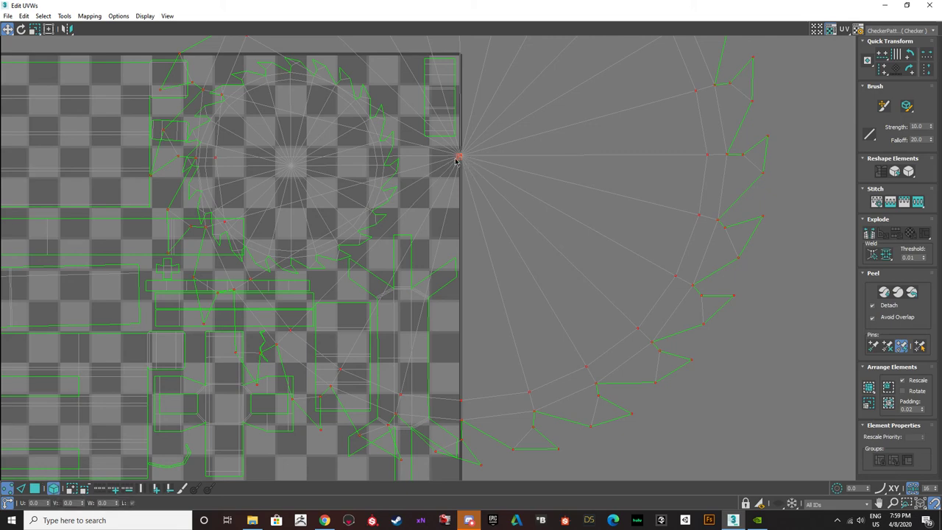
pyautogui.moveTo(460, 155); pyautogui.dragTo(294, 163)
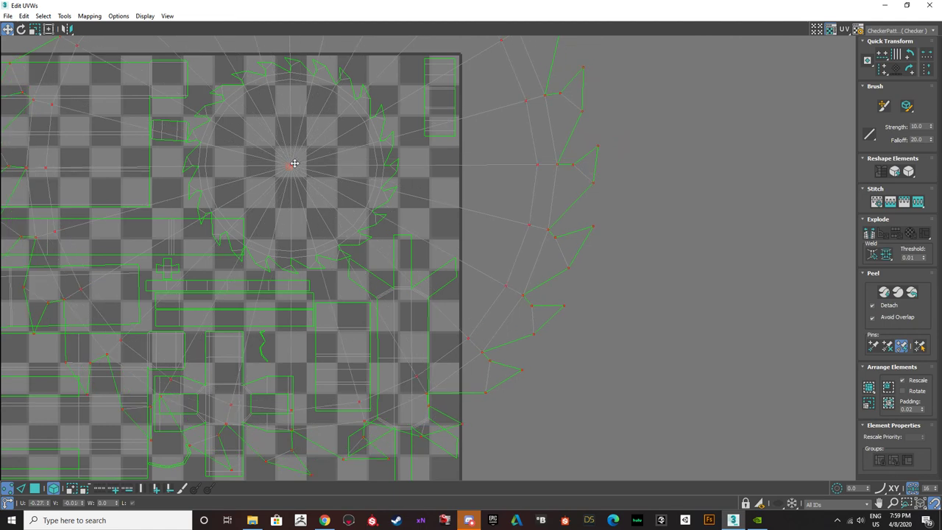
# - Scale the large saw blade shell down to match the size of the small blade beneath it
pyautogui.scroll(-3, 307, 190)
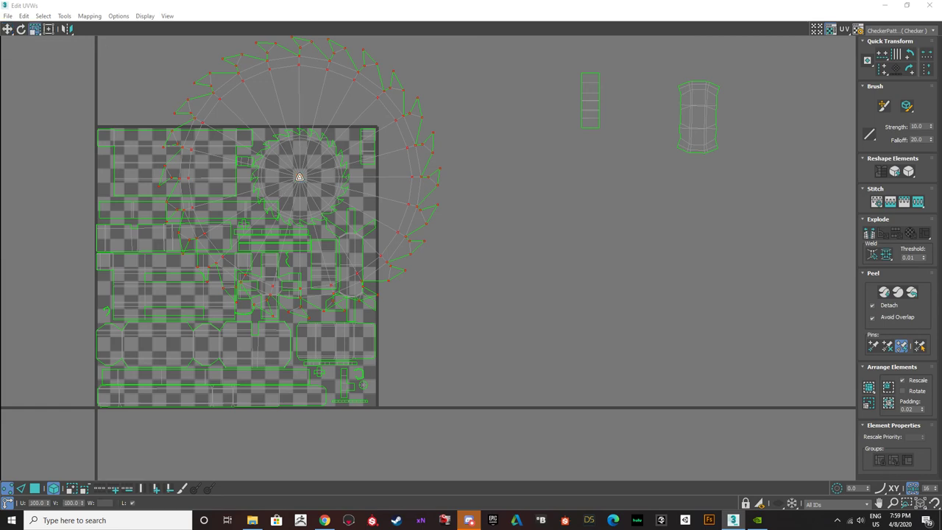
pyautogui.moveTo(300, 176); pyautogui.dragTo(305, 239)
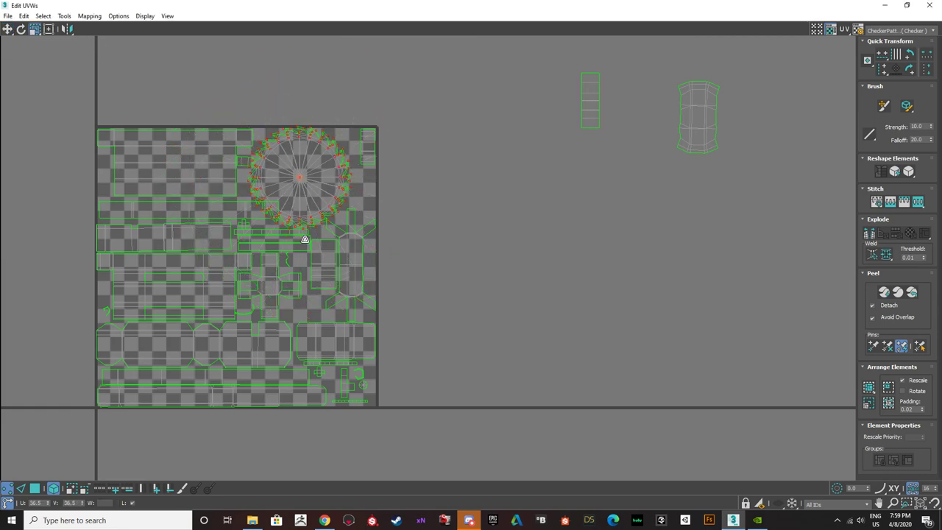
pyautogui.scroll(8, 360, 259)
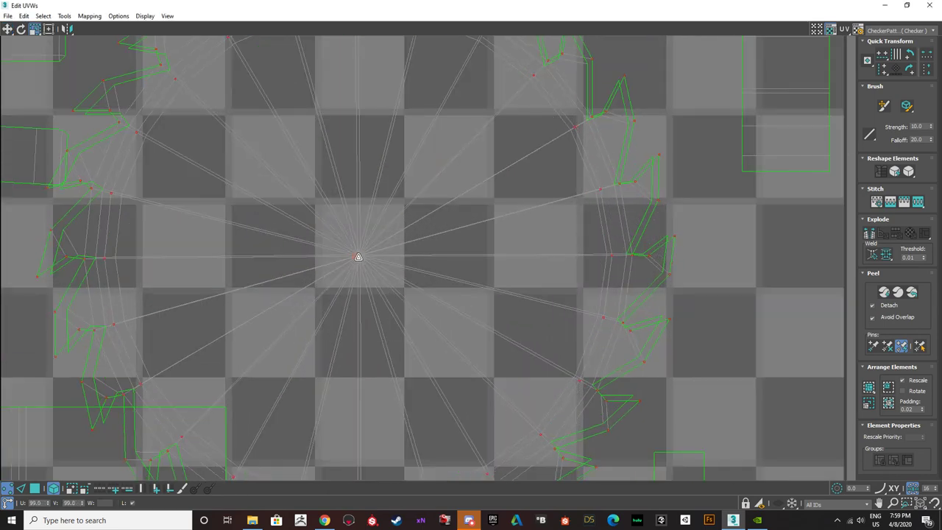
pyautogui.moveTo(360, 259); pyautogui.dragTo(362, 263)
pyautogui.moveTo(355, 261); pyautogui.dragTo(355, 261)
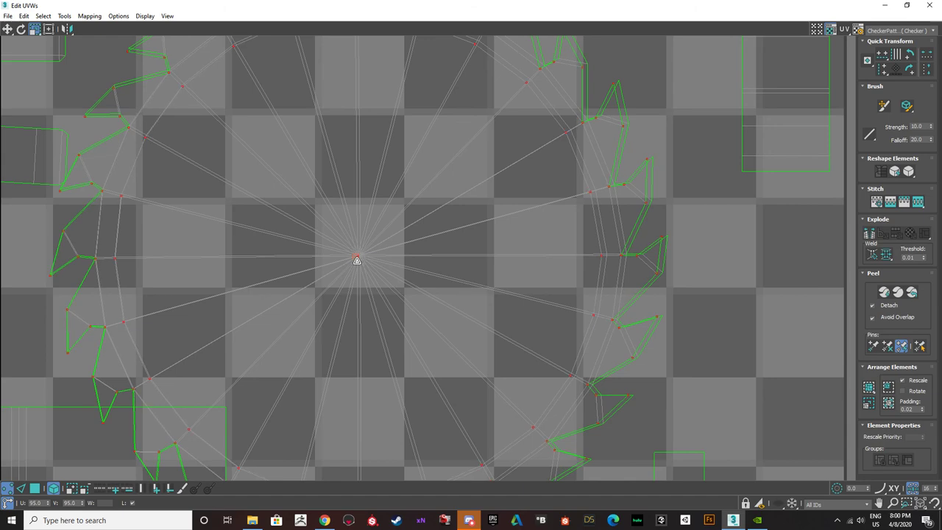
# - Snap the resized blade shell's center vertex onto the center vertex of the blade beneath it
pyautogui.scroll(6, 355, 256)
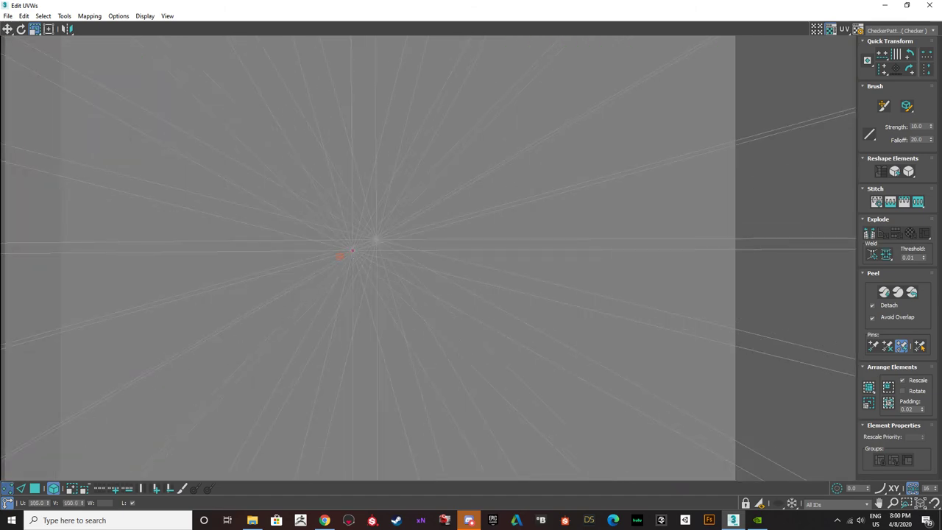
pyautogui.press('w')
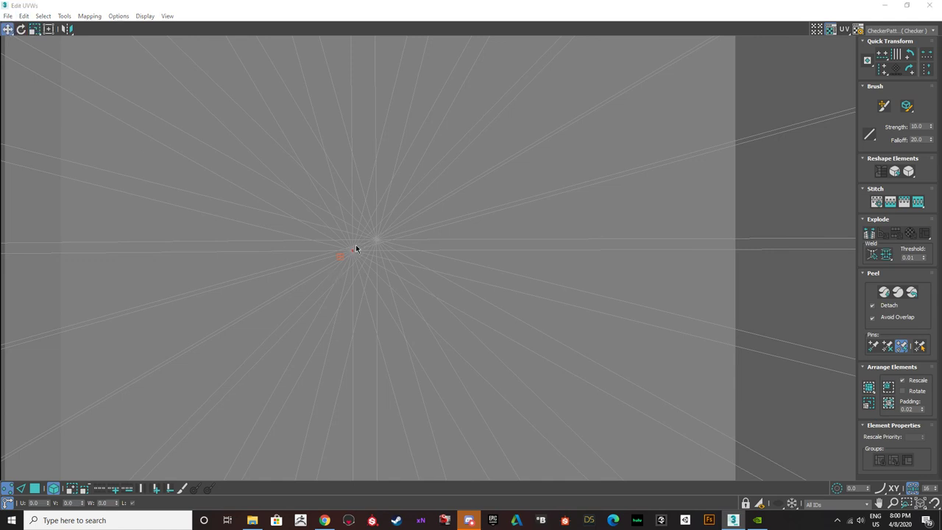
pyautogui.moveTo(354, 252); pyautogui.dragTo(360, 258)
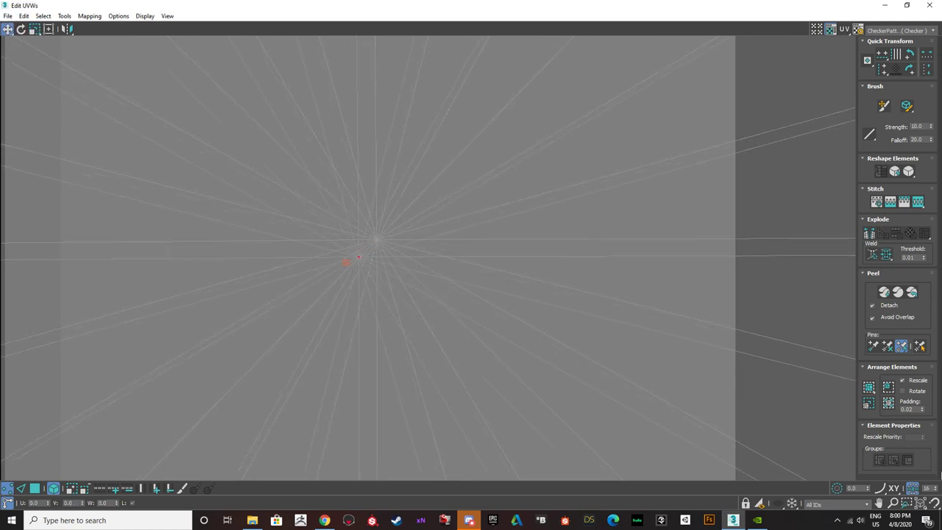
pyautogui.click(933, 503)
pyautogui.moveTo(361, 257); pyautogui.dragTo(376, 243)
# - Try to fine-tune the upper blade shell's scale and compare its tooth outline with the blade beneath it
pyautogui.scroll(-6, 377, 243)
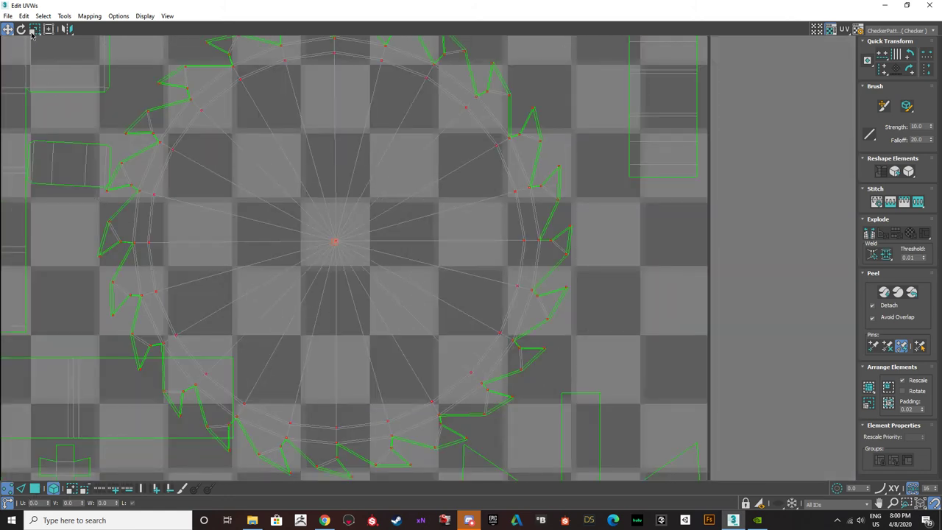
pyautogui.moveTo(335, 241); pyautogui.dragTo(333, 241)
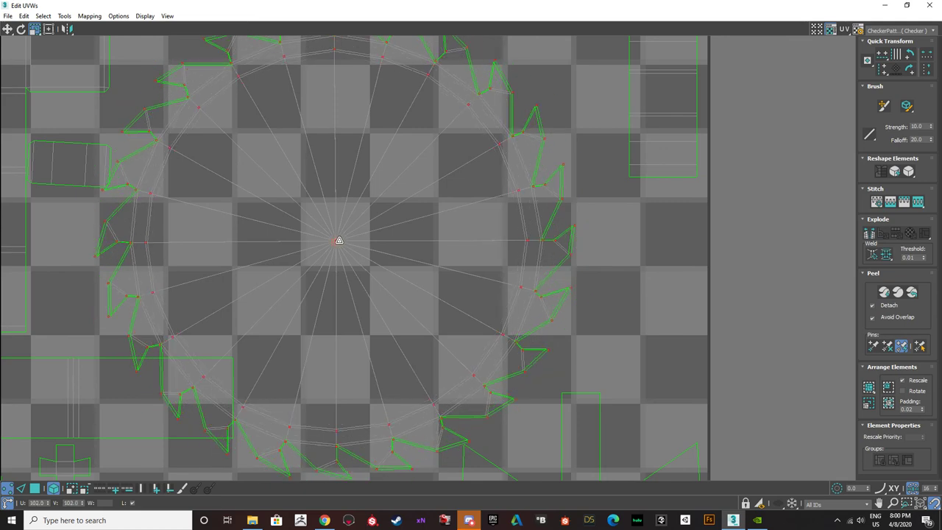
pyautogui.moveTo(339, 241); pyautogui.dragTo(342, 240)
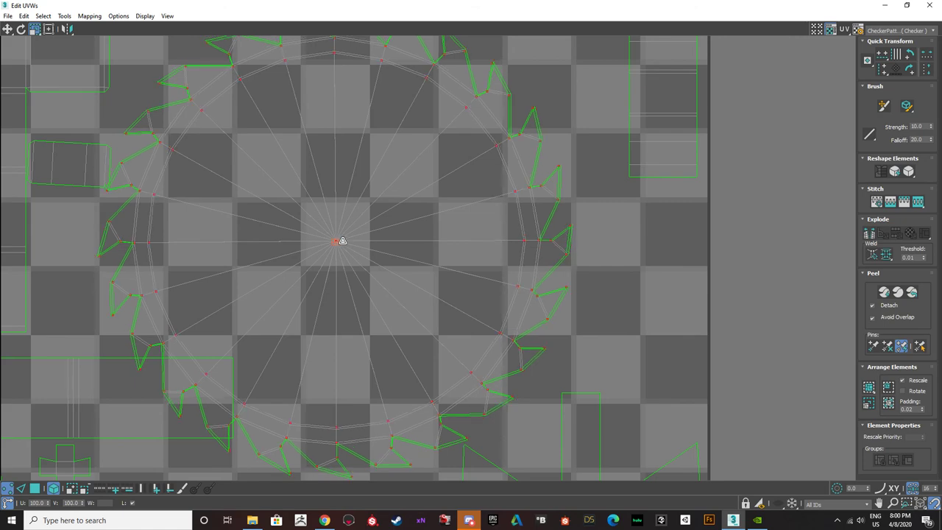
pyautogui.scroll(-4, 306, 223)
pyautogui.scroll(10, 279, 221)
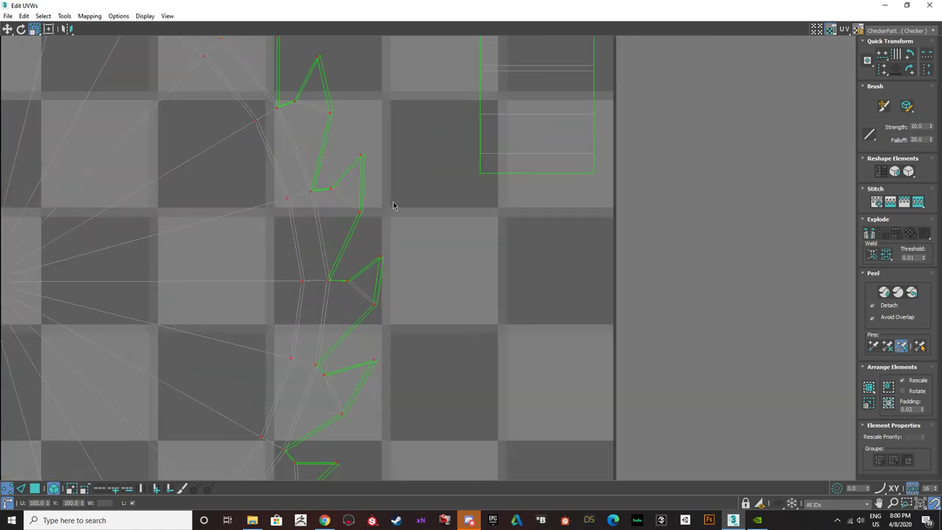
pyautogui.scroll(-6, 376, 178)
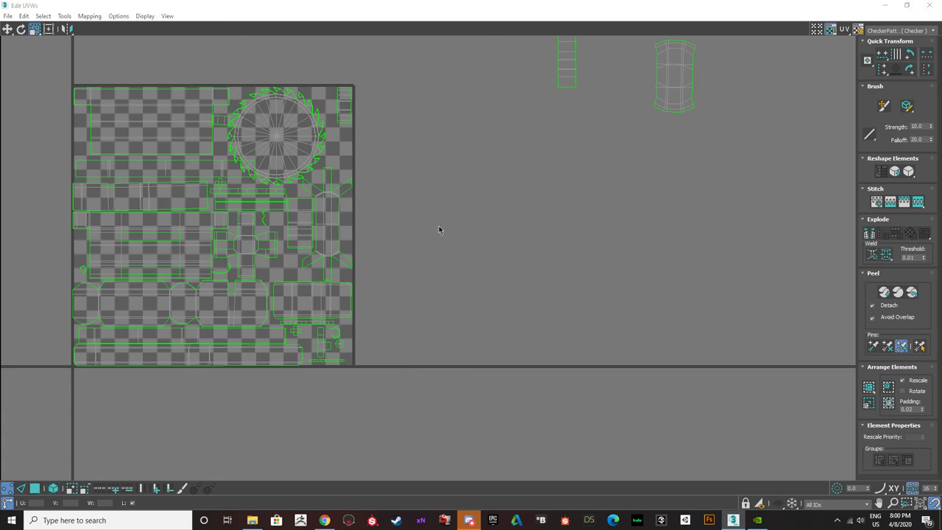
# - Switch to polygon element selection and select the two tapered round-headed arm shells left of the UV square's origin
pyautogui.moveTo(551, 65); pyautogui.dragTo(476, 161, button='middle')
pyautogui.scroll(-8, 479, 243)
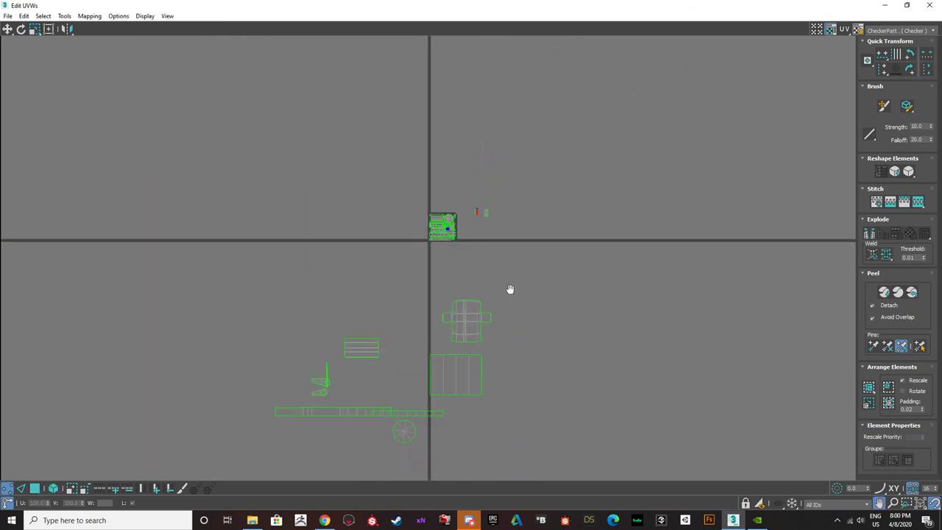
pyautogui.click(52, 490)
pyautogui.scroll(5, 318, 326)
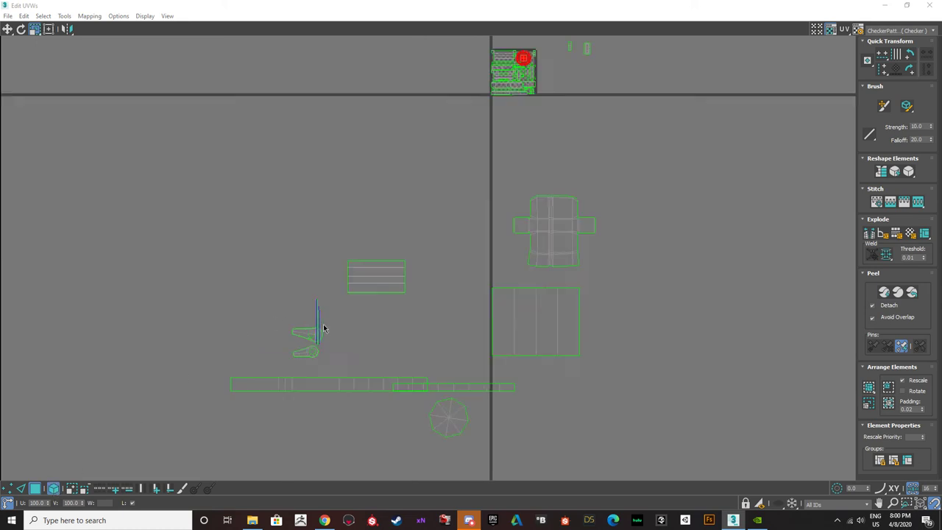
pyautogui.click(274, 333)
# - Try to enlarge the two tapered arm shells, and undo the scaling
pyautogui.scroll(-4, 275, 332)
pyautogui.moveTo(276, 336); pyautogui.dragTo(324, 298)
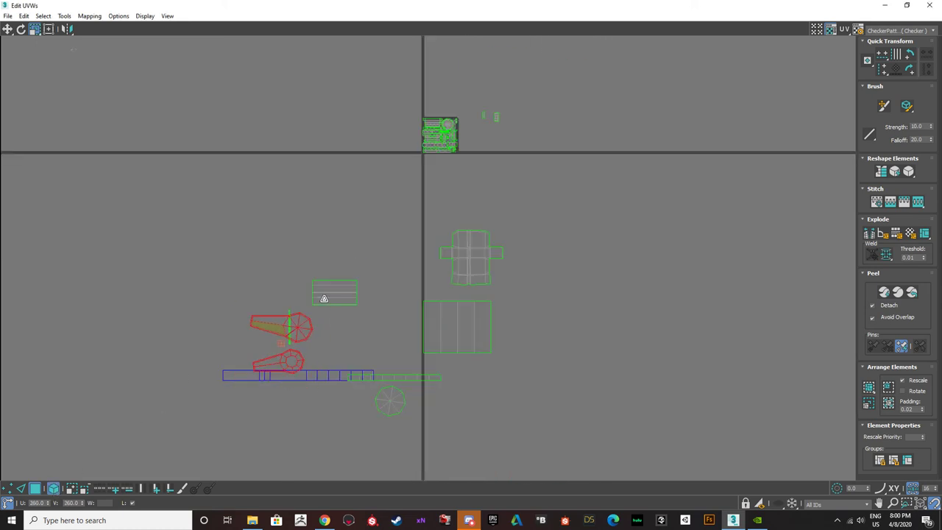
pyautogui.moveTo(284, 290); pyautogui.dragTo(258, 274, button='middle')
pyautogui.hotkey('ctrl', 'z')
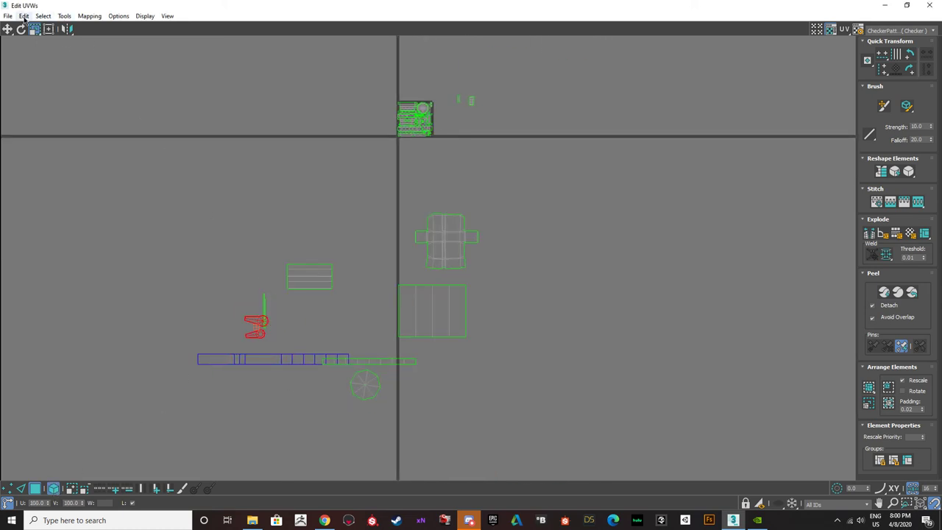
# - Move the two tapered arm shells into the empty area directly beside the UV square
pyautogui.click(8, 29)
pyautogui.moveTo(254, 324); pyautogui.dragTo(269, 314)
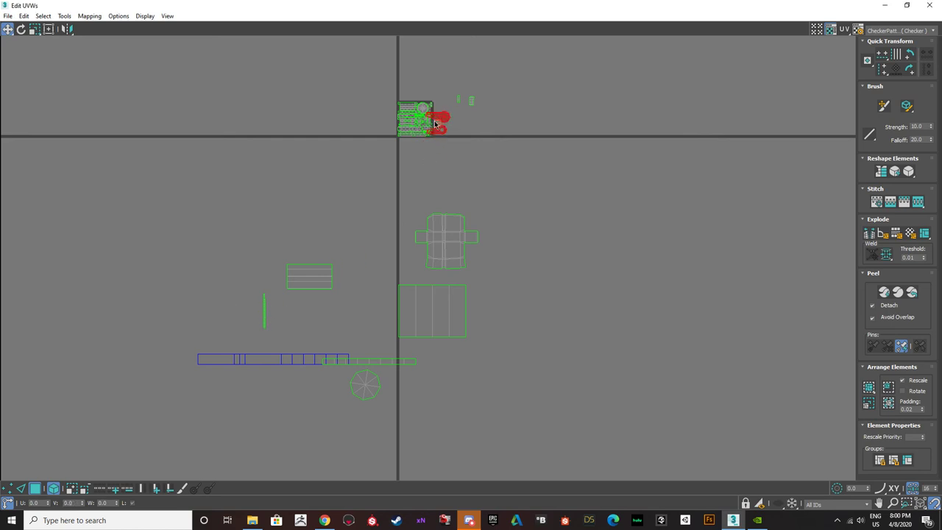
pyautogui.scroll(10, 435, 126)
pyautogui.moveTo(439, 162); pyautogui.dragTo(472, 215)
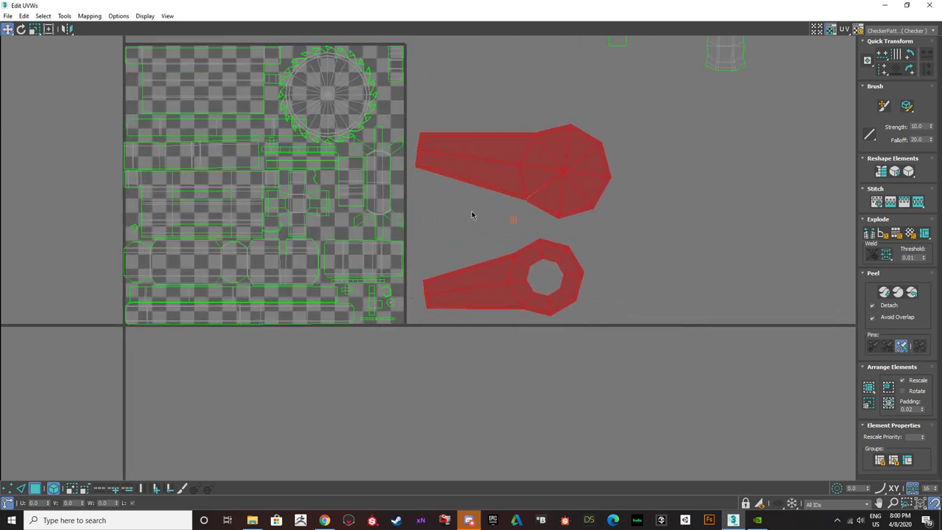
# - Try placing the solid-headed arm shell inside the UV square at full size, and undo the move
pyautogui.click(434, 147)
pyautogui.moveTo(434, 147); pyautogui.dragTo(304, 214)
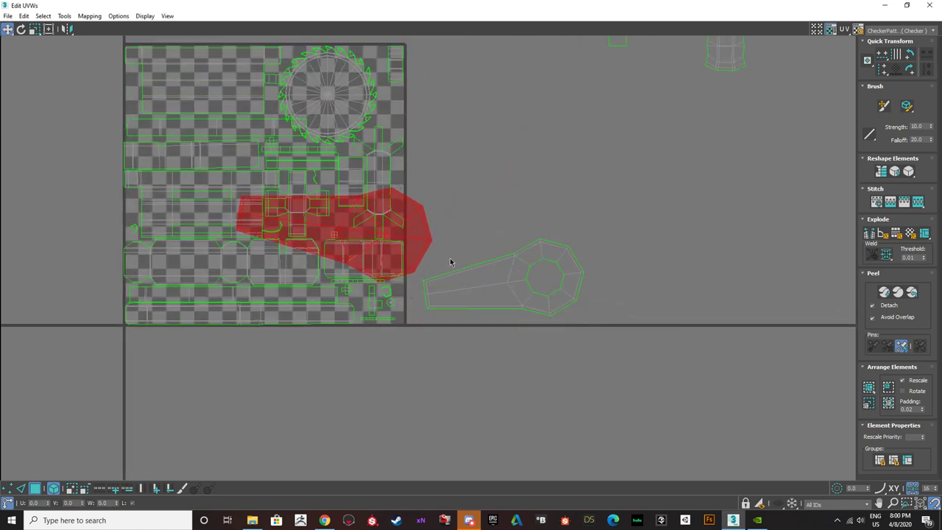
pyautogui.hotkey('ctrl', 'z')
pyautogui.hotkey('ctrl', 'z')
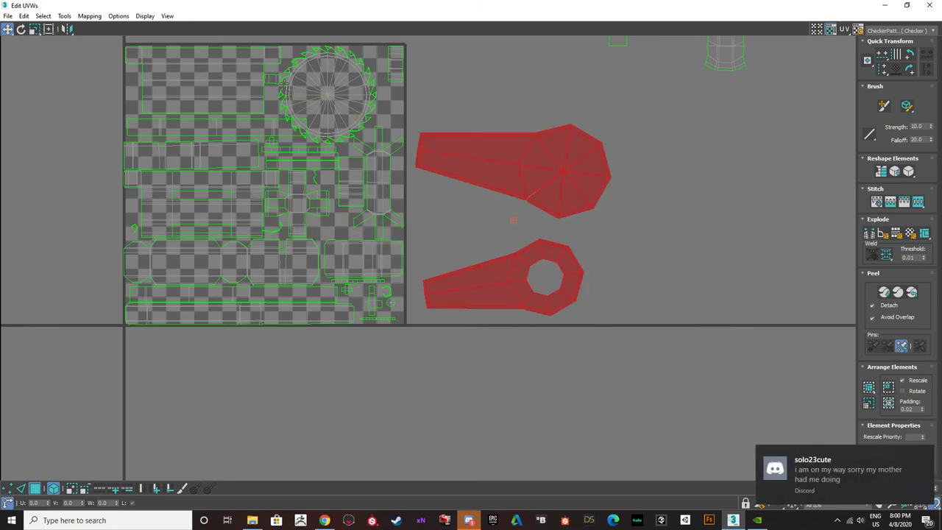
# - Scale down both arm shells together and move the solid-headed one into the gap above the beveled rectangular shell
pyautogui.click(35, 28)
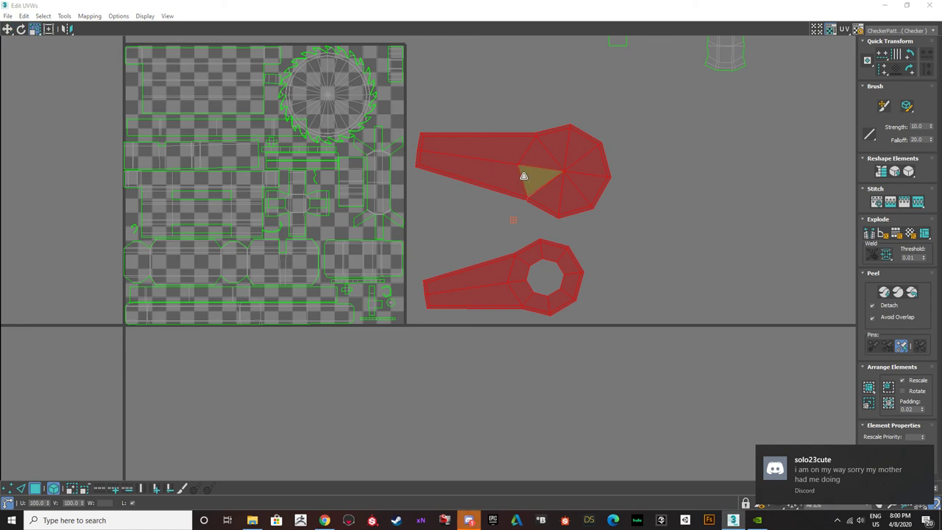
pyautogui.moveTo(522, 177); pyautogui.dragTo(536, 311)
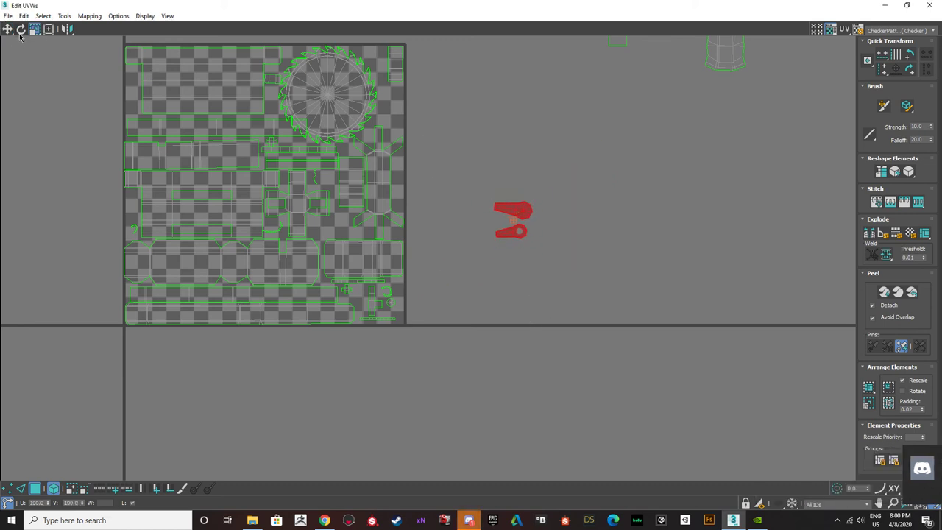
pyautogui.press('w')
pyautogui.scroll(4, 480, 230)
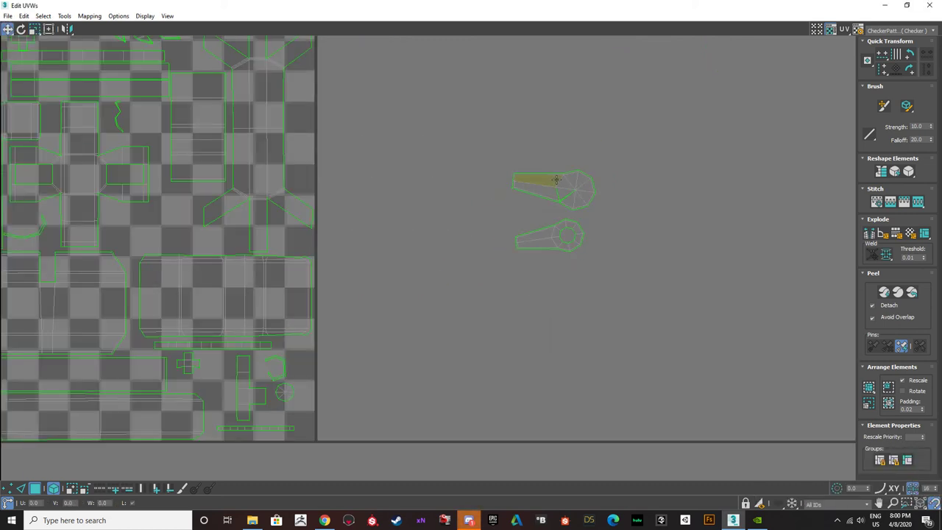
pyautogui.moveTo(558, 180); pyautogui.dragTo(148, 222)
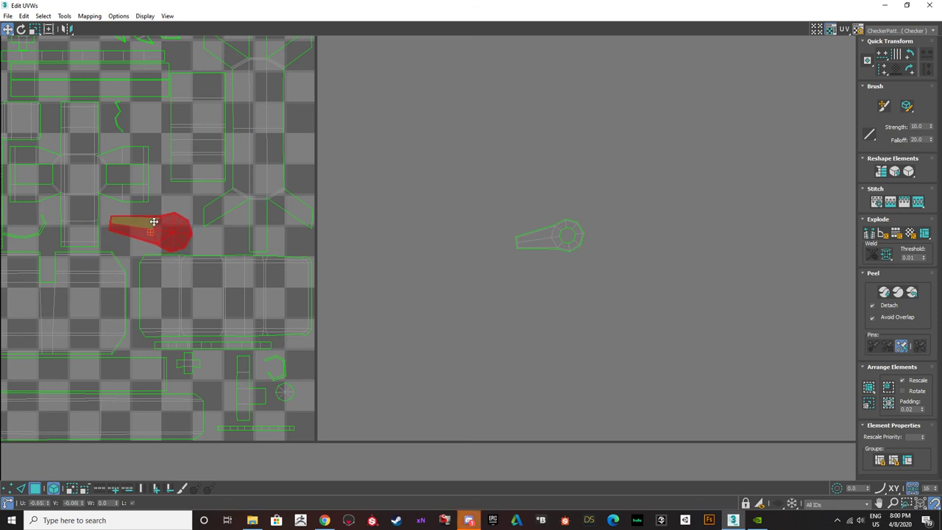
# - Rotate the ring-headed arm shell upright and fit it between the small cross shell and the T-shaped shell
pyautogui.moveTo(549, 243); pyautogui.dragTo(214, 357)
pyautogui.press('e')
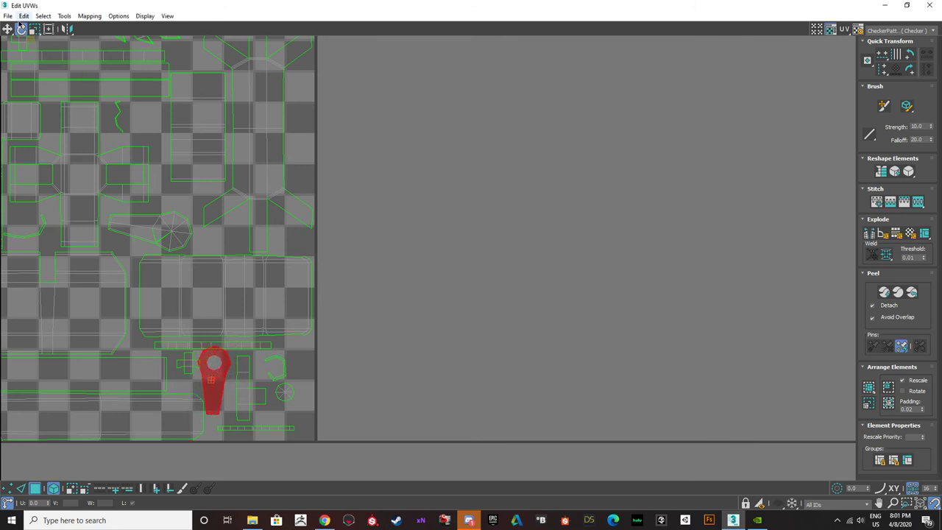
pyautogui.click(7, 28)
pyautogui.scroll(3, 206, 313)
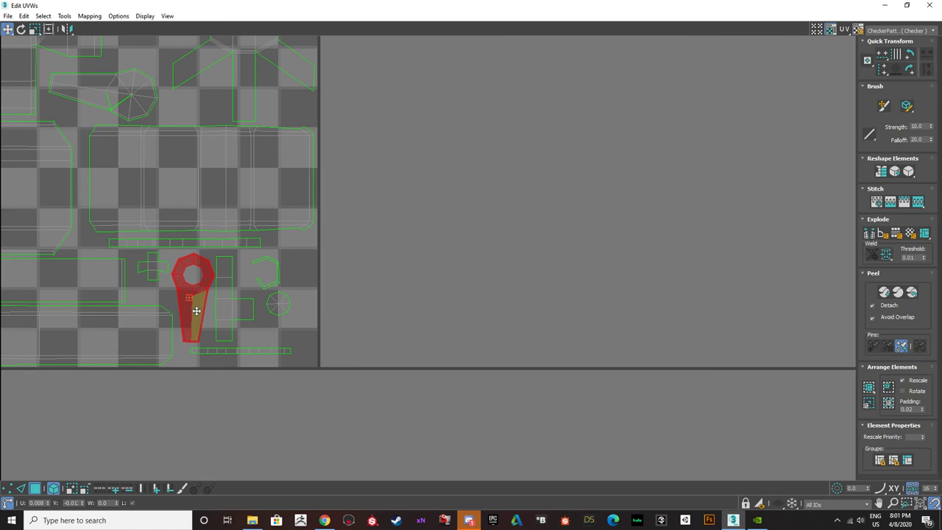
pyautogui.click(374, 354)
# - Shift the stacked T-shaped strip shells slightly right, away from the ring-headed arm shell
pyautogui.scroll(2, 203, 286)
pyautogui.click(242, 320)
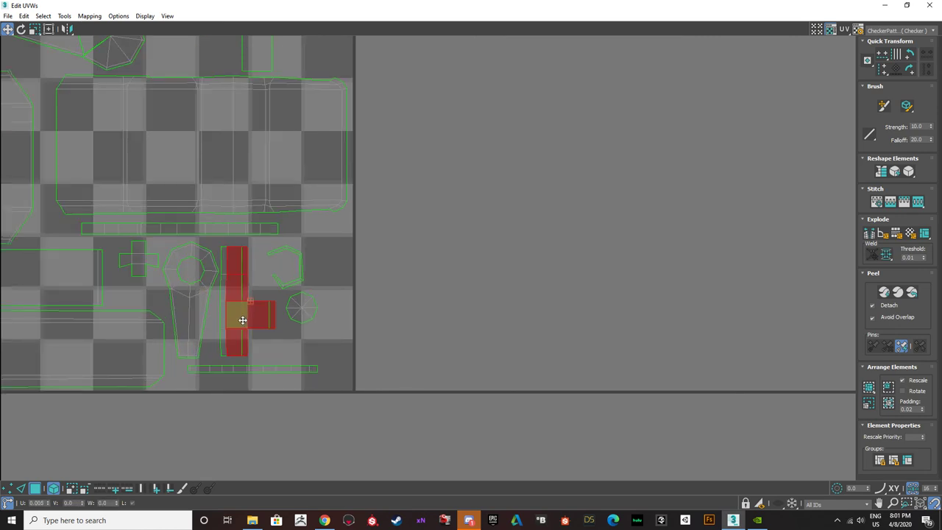
pyautogui.hotkey('ctrl', 'z')
pyautogui.moveTo(227, 328); pyautogui.dragTo(234, 329)
pyautogui.click(536, 305)
# - Move the thin vertical strip shell from the outlying shells onto the UV square, beside the saw blade
pyautogui.scroll(-11, 242, 309)
pyautogui.moveTo(247, 441); pyautogui.dragTo(263, 242, button='middle')
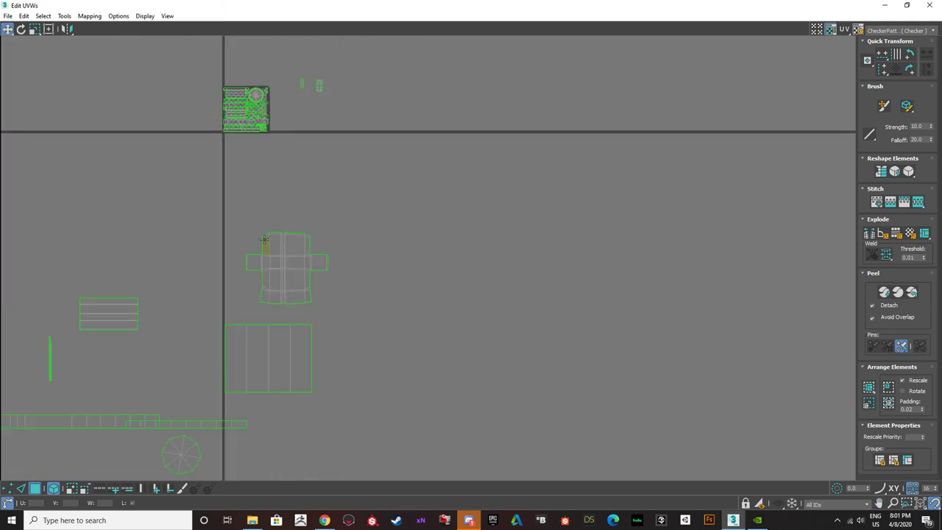
pyautogui.scroll(-2, 263, 261)
pyautogui.scroll(3, 152, 315)
pyautogui.click(119, 338)
pyautogui.scroll(-2, 115, 333)
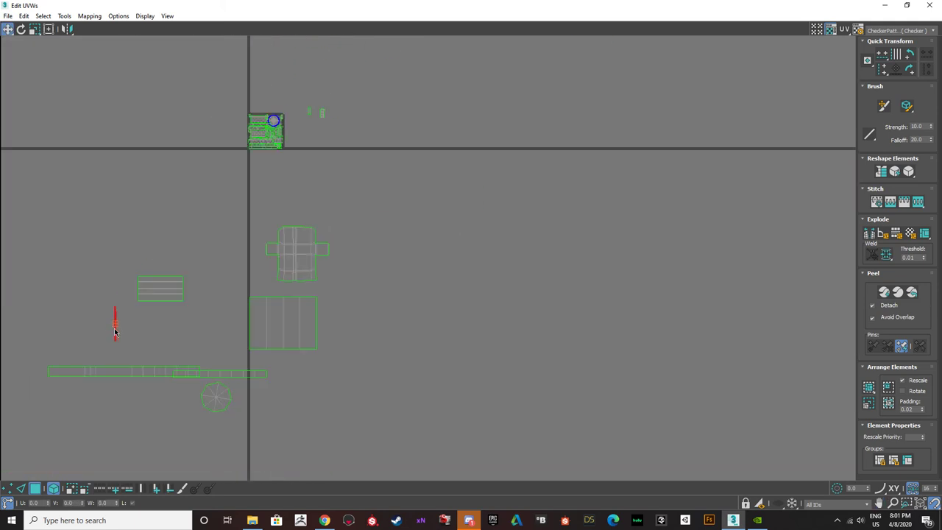
pyautogui.scroll(7, 283, 127)
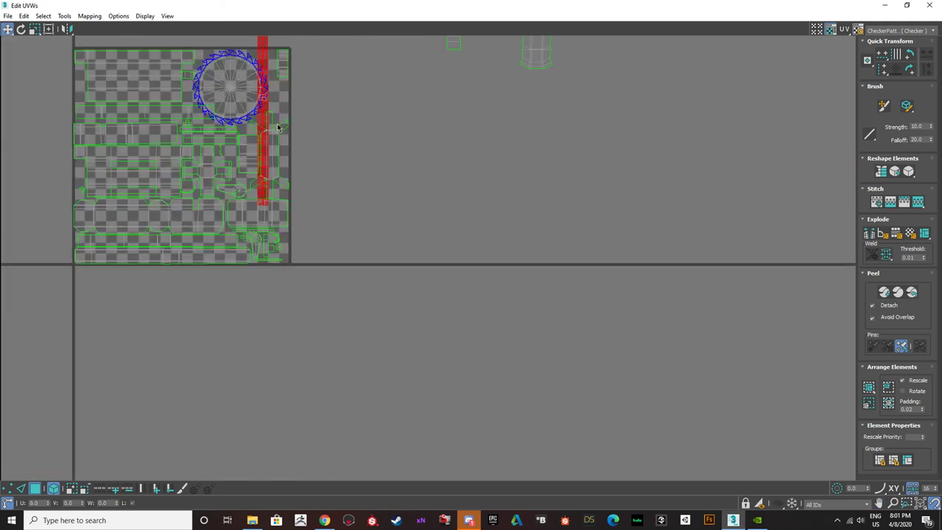
# - Scale down the thin vertical strip shell and fit it between the saw blade and the small segmented rectangle
pyautogui.moveTo(280, 126); pyautogui.dragTo(233, 193, button='middle')
pyautogui.moveTo(221, 166); pyautogui.dragTo(231, 131)
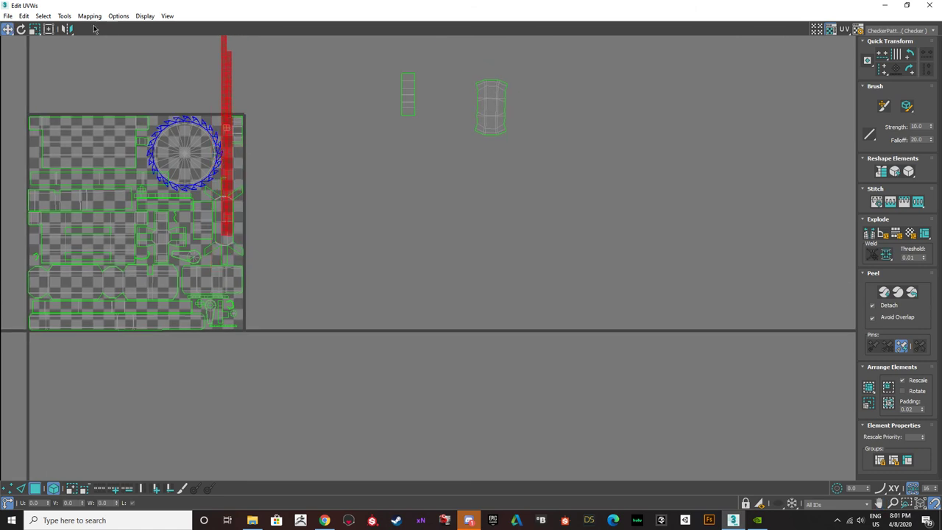
pyautogui.click(36, 29)
pyautogui.scroll(6, 263, 225)
pyautogui.moveTo(196, 137); pyautogui.dragTo(254, 330, button='middle')
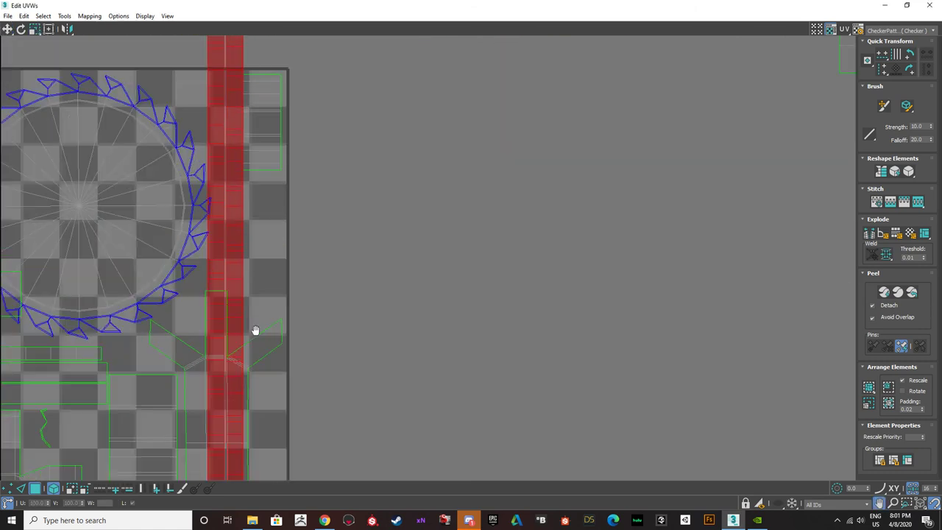
pyautogui.moveTo(239, 252); pyautogui.dragTo(255, 527)
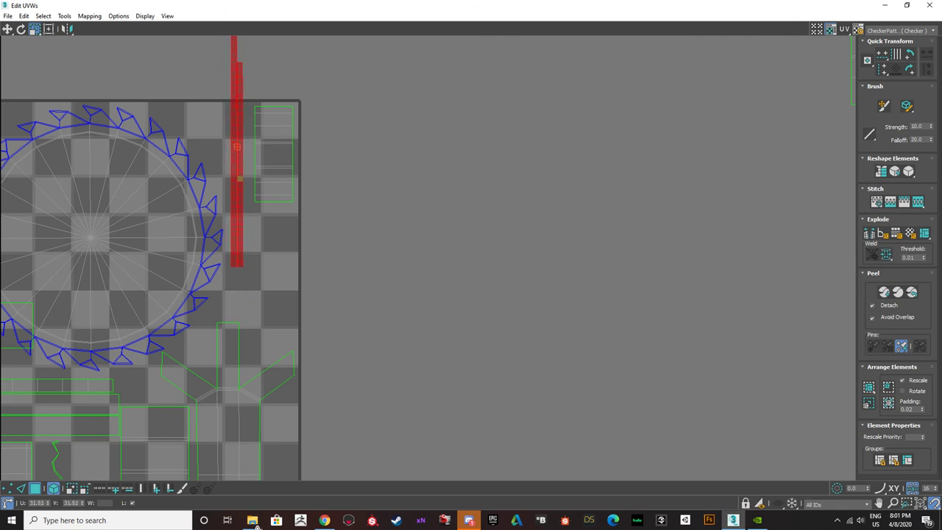
pyautogui.press('w')
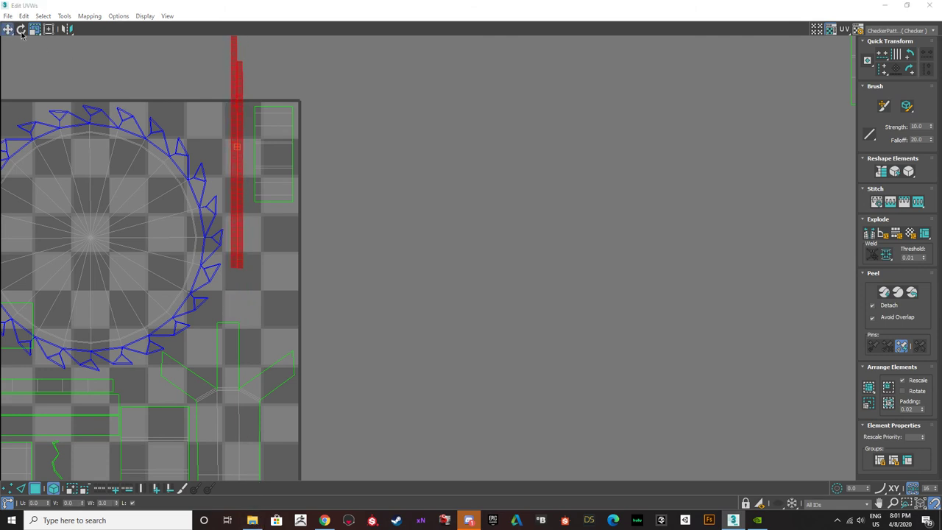
pyautogui.moveTo(243, 238); pyautogui.dragTo(251, 318)
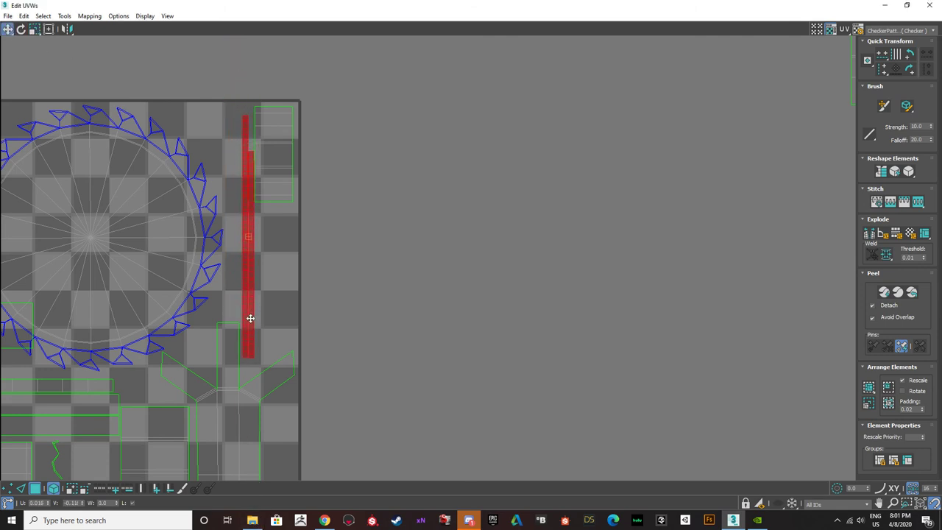
pyautogui.scroll(-5, 272, 221)
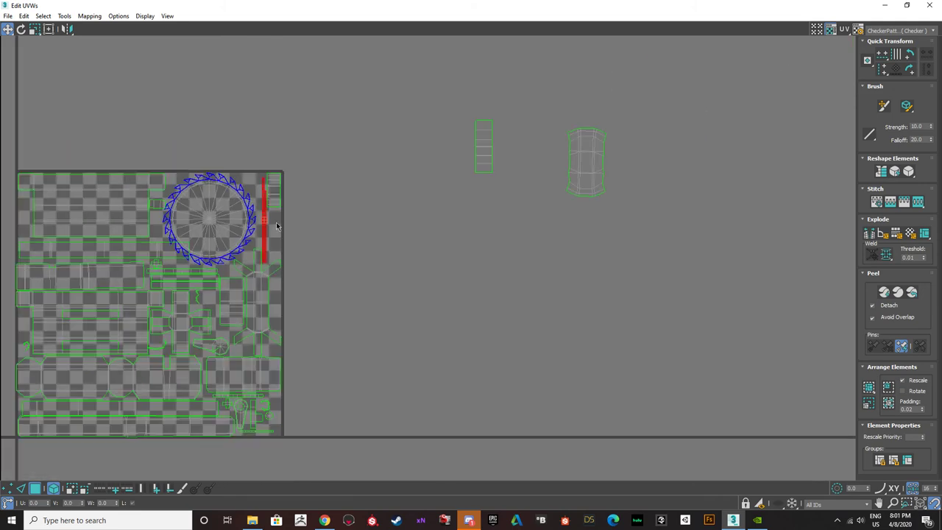
# - Move the outlying segmented rectangle shell below its small counterpart at the UV square's right edge and scale it down to fit
pyautogui.scroll(3, 353, 221)
pyautogui.click(402, 188)
pyautogui.moveTo(402, 188); pyautogui.dragTo(196, 255)
pyautogui.click(34, 28)
pyautogui.scroll(6, 215, 265)
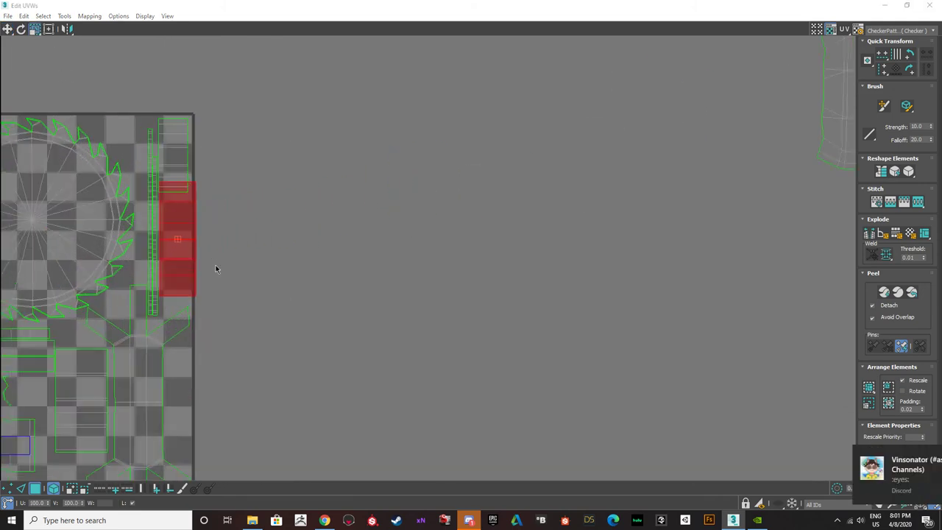
pyautogui.moveTo(172, 257); pyautogui.dragTo(172, 265)
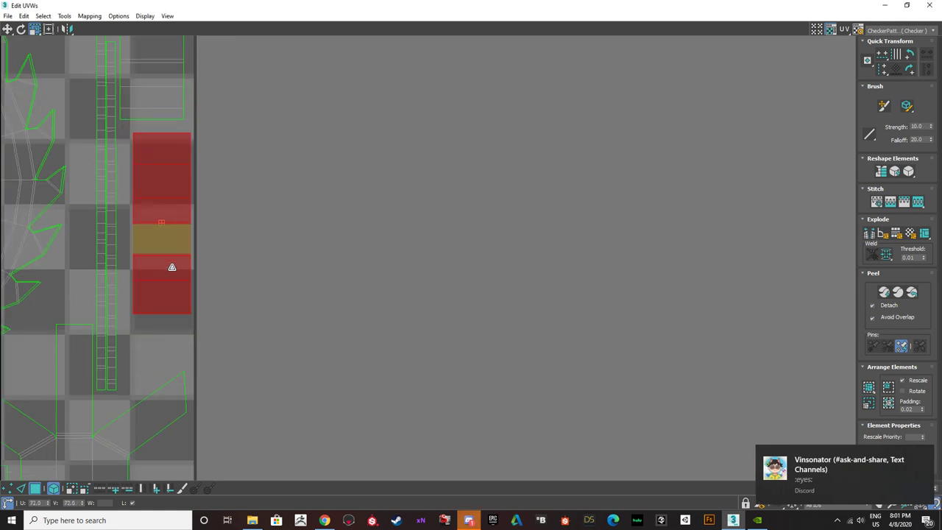
pyautogui.click(8, 29)
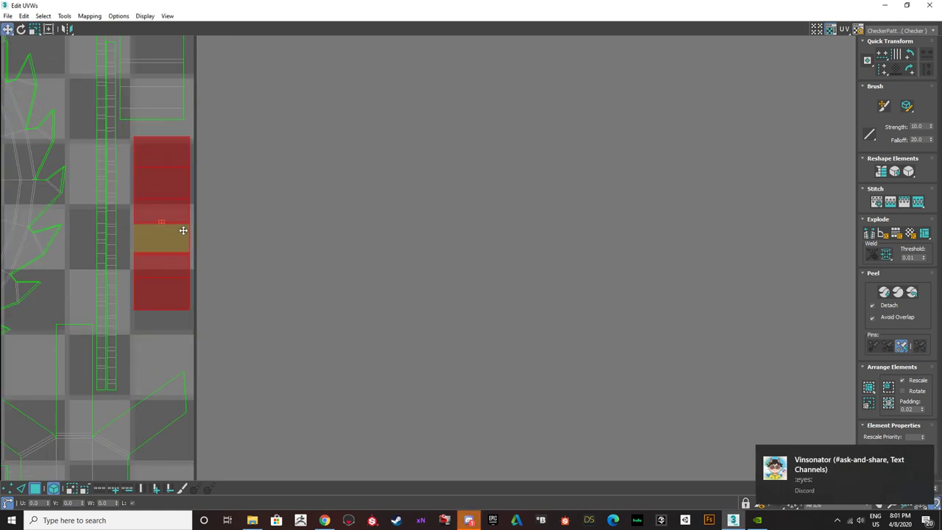
pyautogui.moveTo(185, 228); pyautogui.dragTo(177, 231)
pyautogui.scroll(-5, 288, 259)
# - Move the horizontally striped rectangular shell from below the UV square up to the saw blade's area
pyautogui.click(528, 166)
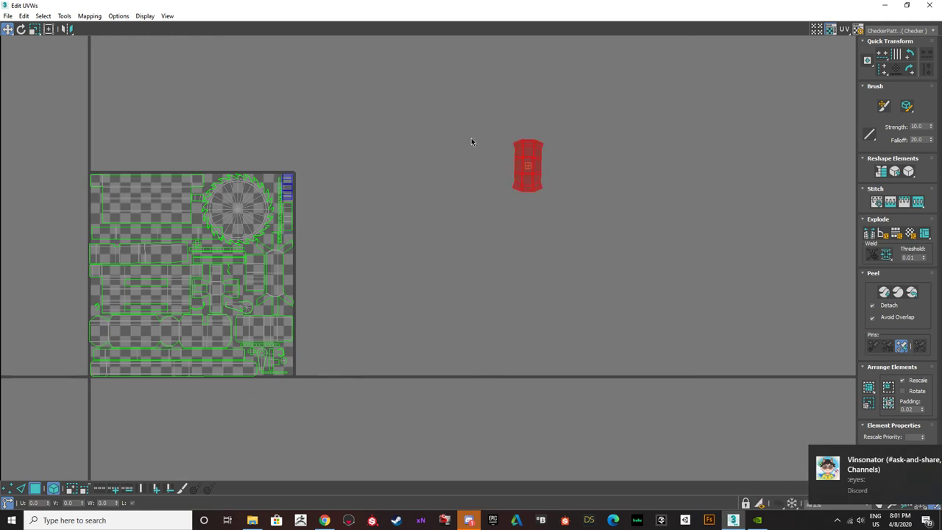
pyautogui.scroll(-10, 410, 269)
pyautogui.moveTo(413, 278); pyautogui.dragTo(360, 147, button='middle')
pyautogui.scroll(5, 282, 263)
pyautogui.scroll(-6, 299, 234)
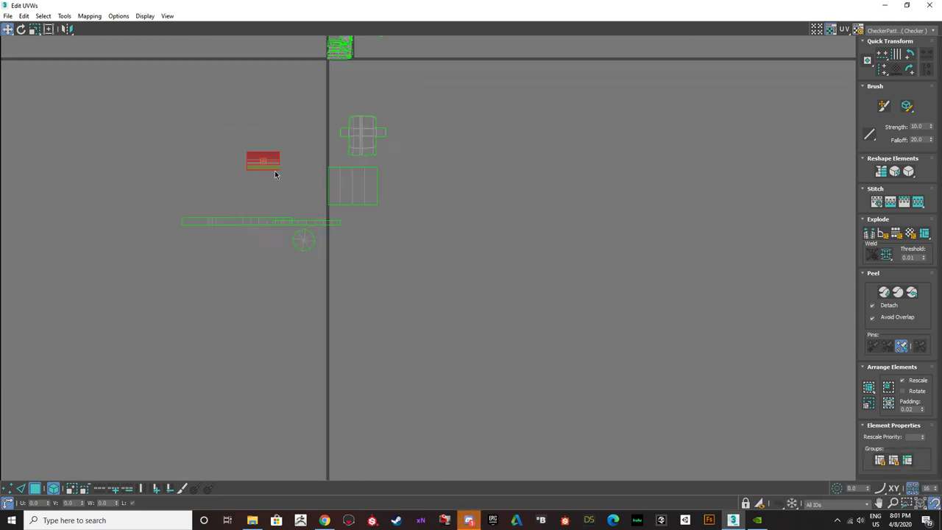
pyautogui.moveTo(273, 172); pyautogui.dragTo(273, 257, button='middle')
pyautogui.scroll(-2, 273, 257)
pyautogui.moveTo(273, 257); pyautogui.dragTo(345, 155)
pyautogui.scroll(8, 331, 157)
pyautogui.scroll(5, 331, 157)
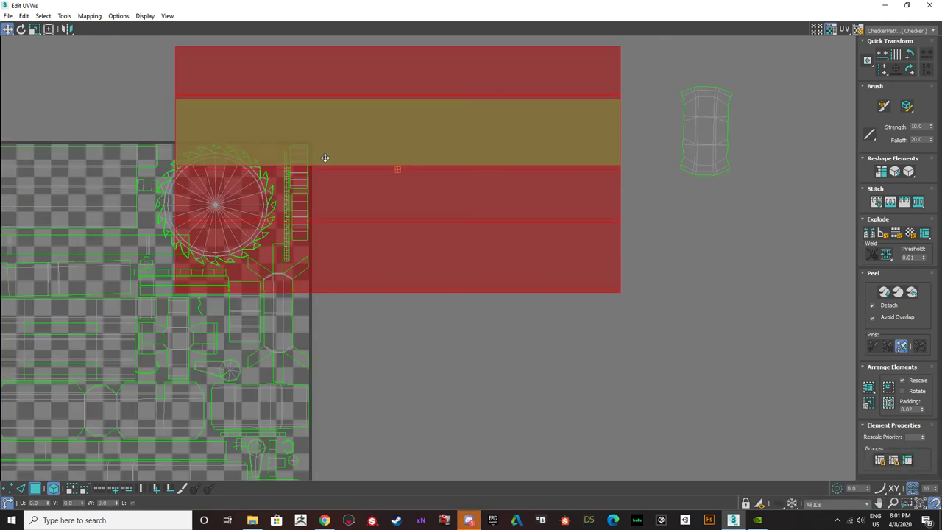
# - Scale down the horizontally striped rectangular shell and park it just above the UV square
pyautogui.scroll(-3, 332, 190)
pyautogui.scroll(1, 311, 204)
pyautogui.moveTo(331, 187); pyautogui.dragTo(239, 159)
pyautogui.click(35, 29)
pyautogui.click(7, 29)
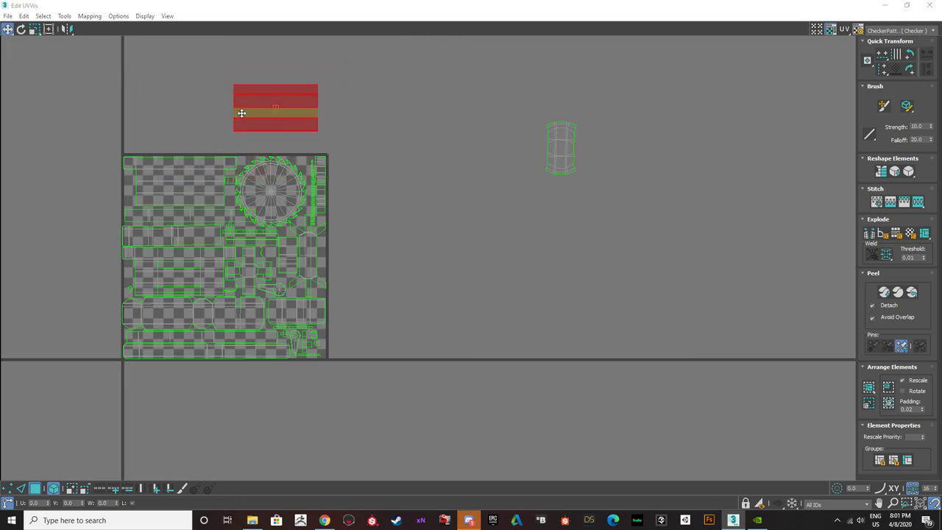
pyautogui.moveTo(237, 89); pyautogui.dragTo(46, 152)
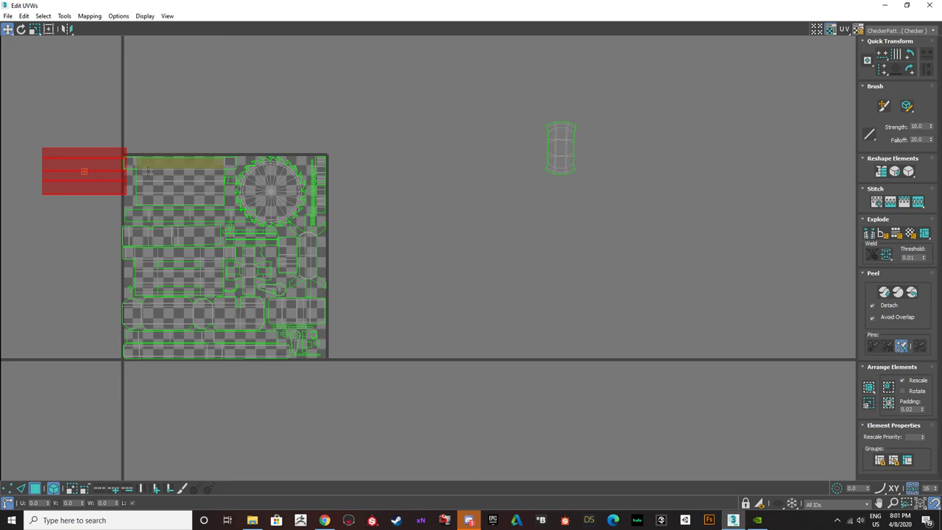
pyautogui.moveTo(95, 172); pyautogui.dragTo(219, 105)
# - Scale down the outlying curved-edged grid shell and fit it into the gap at the UV square's upper left edge
pyautogui.click(552, 131)
pyautogui.moveTo(562, 139); pyautogui.dragTo(126, 185)
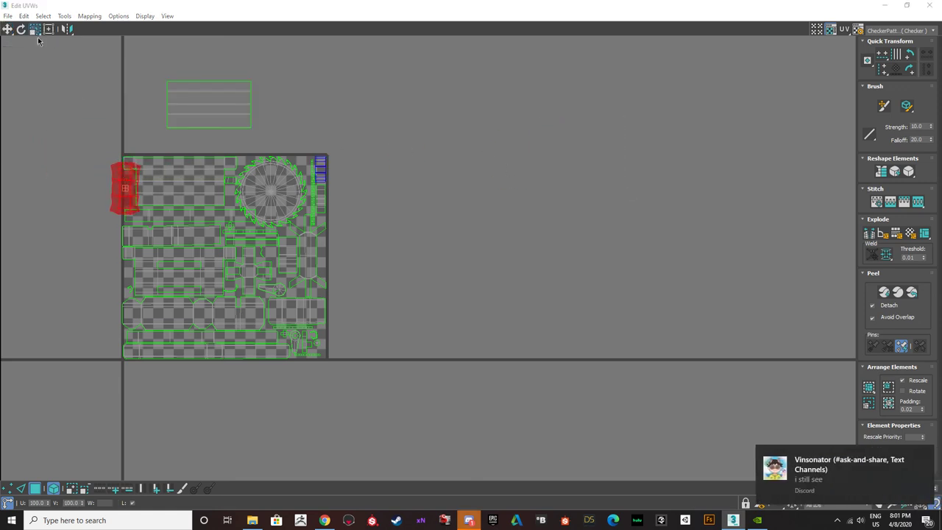
pyautogui.scroll(5, 128, 194)
pyautogui.moveTo(128, 195); pyautogui.dragTo(127, 224)
pyautogui.press('w')
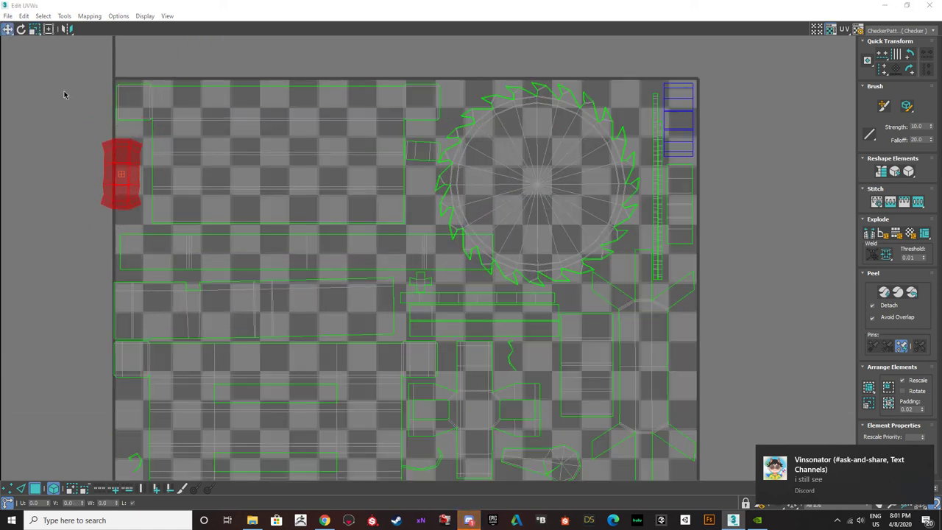
pyautogui.moveTo(115, 167); pyautogui.dragTo(141, 179)
pyautogui.scroll(3, 126, 165)
pyautogui.click(32, 32)
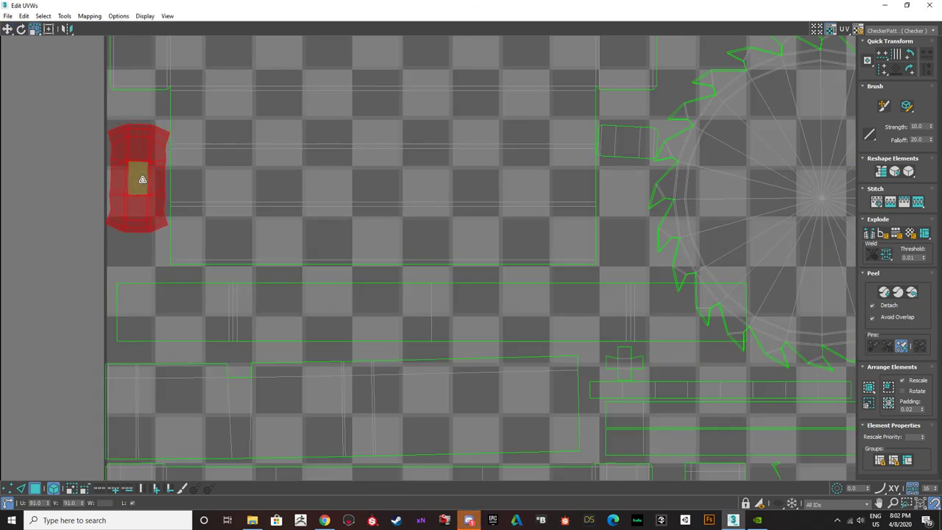
pyautogui.click(6, 31)
# - Bring the octagonal shell up from below beside the UV square and scale it down
pyautogui.scroll(-10, 87, 190)
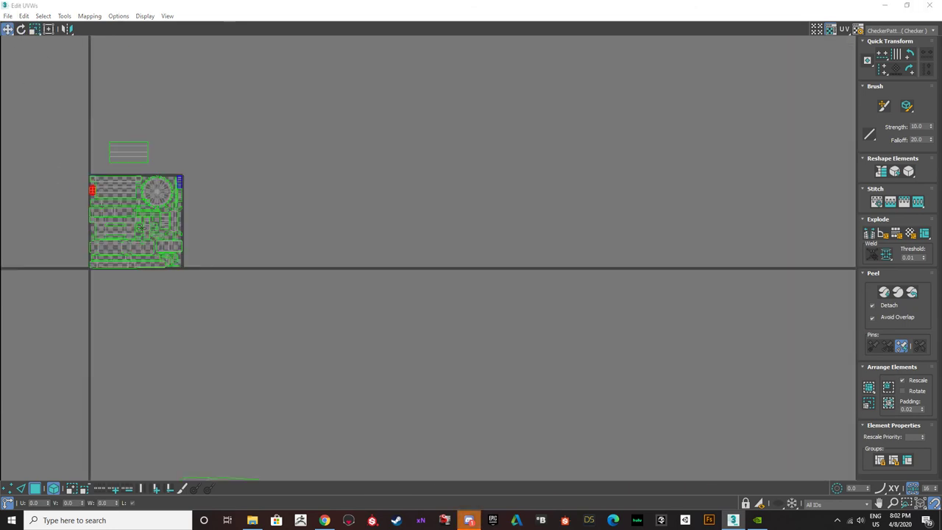
pyautogui.moveTo(188, 335); pyautogui.dragTo(214, 253, button='middle')
pyautogui.scroll(-4, 214, 252)
pyautogui.moveTo(262, 326); pyautogui.dragTo(299, 235, button='middle')
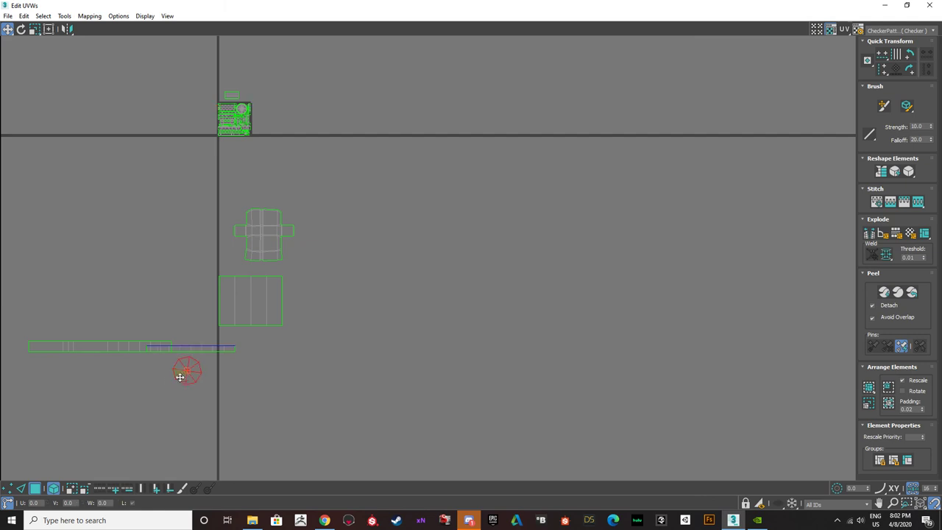
pyautogui.moveTo(263, 98); pyautogui.dragTo(262, 93)
pyautogui.scroll(10, 240, 118)
pyautogui.moveTo(240, 119); pyautogui.dragTo(221, 192, button='middle')
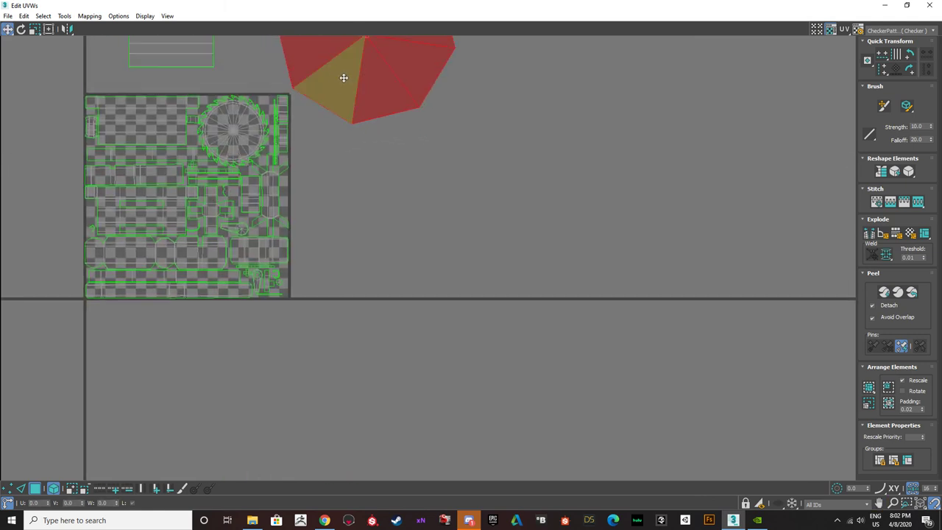
pyautogui.moveTo(343, 78); pyautogui.dragTo(352, 165)
pyautogui.click(34, 28)
pyautogui.click(7, 29)
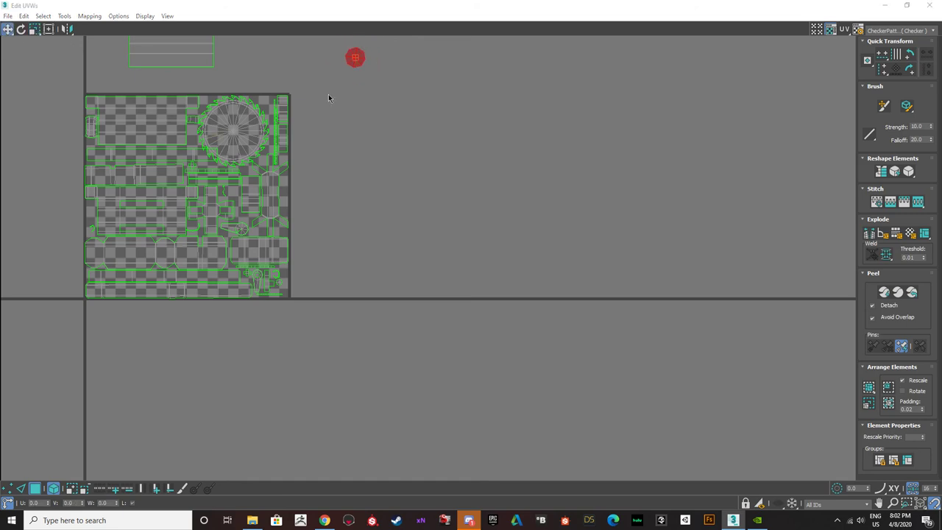
# - Move the octagonal shell into the left-edge gap above the small hook-shaped shell, scaling it down further to fit
pyautogui.moveTo(350, 54); pyautogui.dragTo(123, 192)
pyautogui.scroll(5, 90, 203)
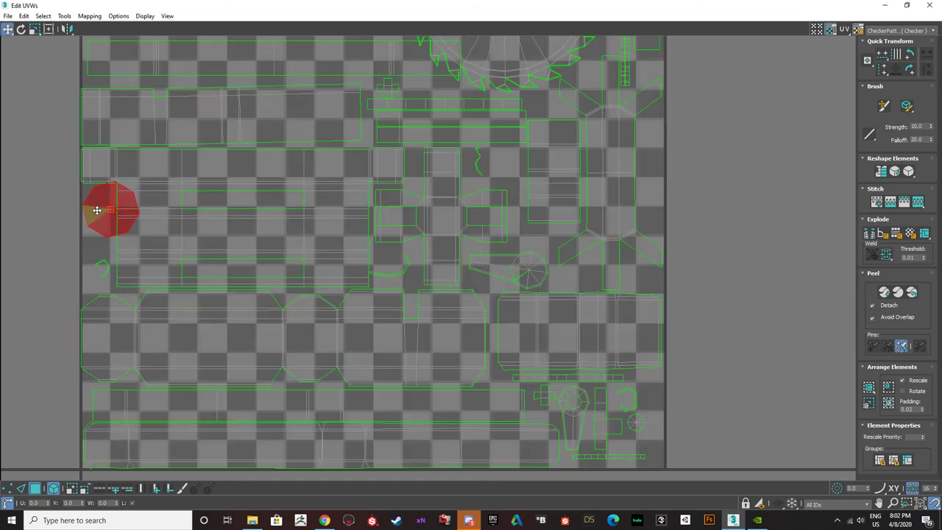
pyautogui.click(34, 29)
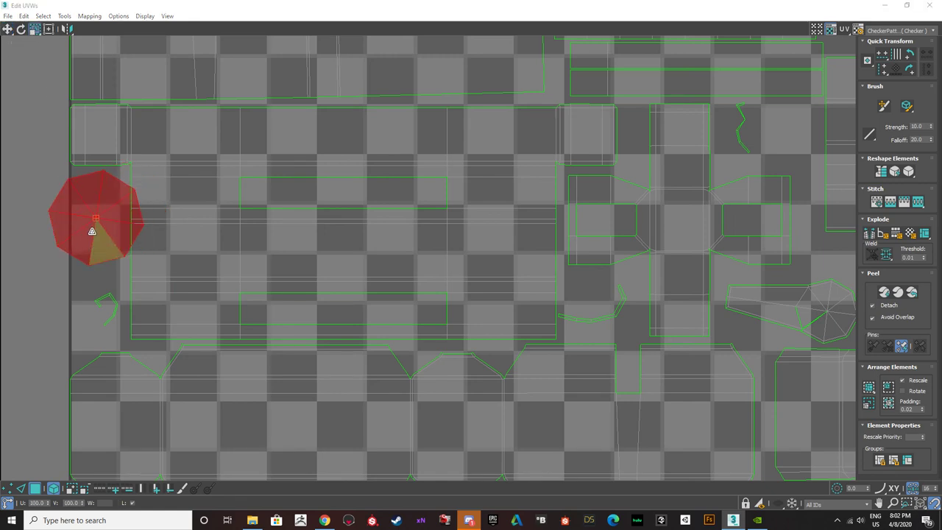
pyautogui.scroll(2, 88, 224)
pyautogui.moveTo(87, 223); pyautogui.dragTo(86, 264)
pyautogui.click(7, 30)
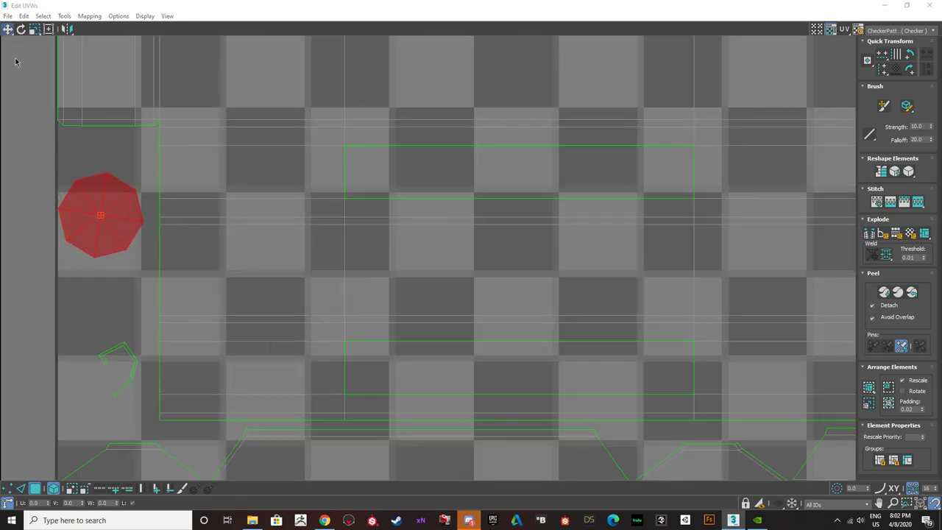
pyautogui.moveTo(78, 219); pyautogui.dragTo(83, 179)
# - Bring the grid shell with two side tabs up from below onto the UV square's lower left area and scale it down
pyautogui.scroll(-5, 83, 203)
pyautogui.scroll(-7, 234, 209)
pyautogui.moveTo(237, 207); pyautogui.dragTo(192, 50, button='middle')
pyautogui.scroll(-3, 193, 50)
pyautogui.click(269, 269)
pyautogui.moveTo(237, 273); pyautogui.dragTo(118, 83)
pyautogui.moveTo(151, 104); pyautogui.dragTo(142, 260, button='middle')
pyautogui.scroll(4, 148, 229)
pyautogui.scroll(3, 147, 229)
pyautogui.moveTo(148, 230); pyautogui.dragTo(233, 50)
pyautogui.click(34, 30)
pyautogui.moveTo(81, 88); pyautogui.dragTo(155, 388)
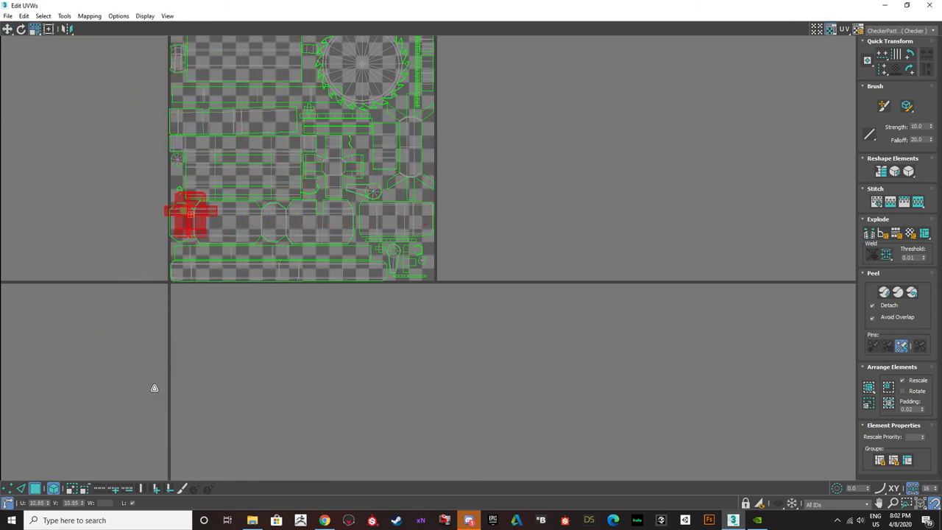
pyautogui.click(9, 29)
# - Move the side-tabbed grid shell to the UV square's right edge, scale it down further, and place it above the beveled rectangular shell
pyautogui.scroll(1, 137, 203)
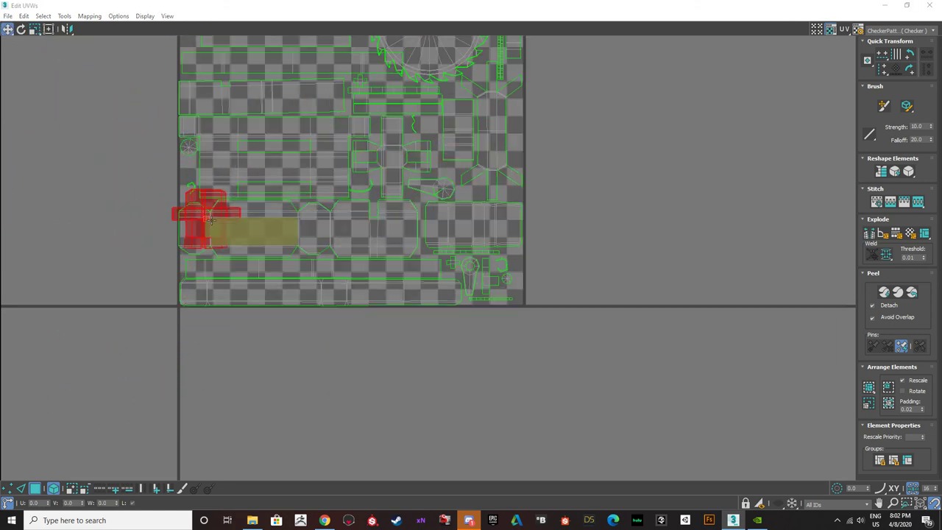
pyautogui.scroll(-1, 207, 222)
pyautogui.moveTo(210, 222); pyautogui.dragTo(471, 143)
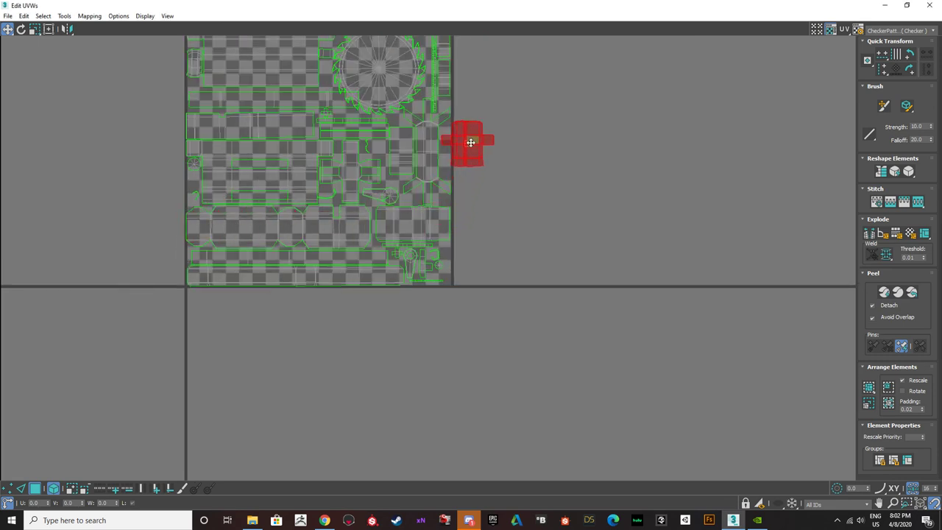
pyautogui.moveTo(471, 143); pyautogui.dragTo(416, 229, button='middle')
pyautogui.moveTo(416, 238); pyautogui.dragTo(426, 287)
pyautogui.click(34, 30)
pyautogui.scroll(4, 425, 241)
pyautogui.click(8, 29)
pyautogui.scroll(2, 421, 246)
pyautogui.moveTo(421, 246); pyautogui.dragTo(325, 364)
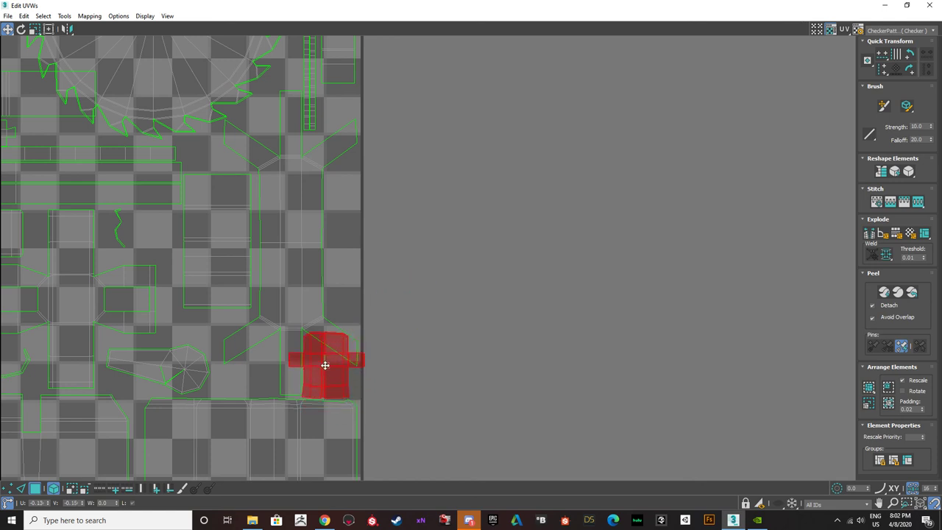
# - Shrink the side-tabbed grid shell further and fit it into the right-edge gap between the long vertical and beveled rectangular shells
pyautogui.click(35, 29)
pyautogui.scroll(3, 354, 373)
pyautogui.moveTo(354, 373); pyautogui.dragTo(265, 164, button='middle')
pyautogui.moveTo(226, 158); pyautogui.dragTo(228, 190)
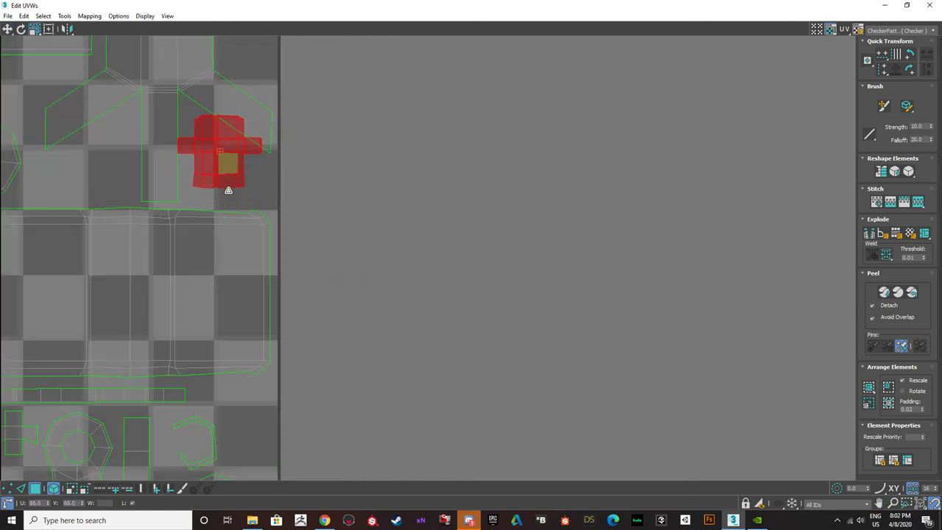
pyautogui.click(7, 29)
pyautogui.moveTo(216, 181); pyautogui.dragTo(199, 105, button='middle')
pyautogui.scroll(2, 199, 101)
pyautogui.moveTo(203, 85); pyautogui.dragTo(204, 109)
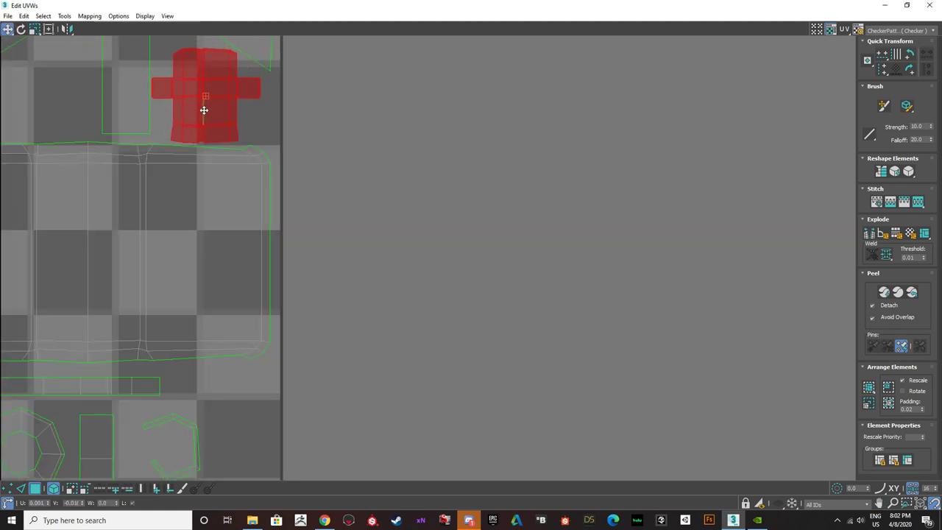
# - Move the large four-panel rectangular shell from below up to the UV square's right side
pyautogui.scroll(-10, 204, 109)
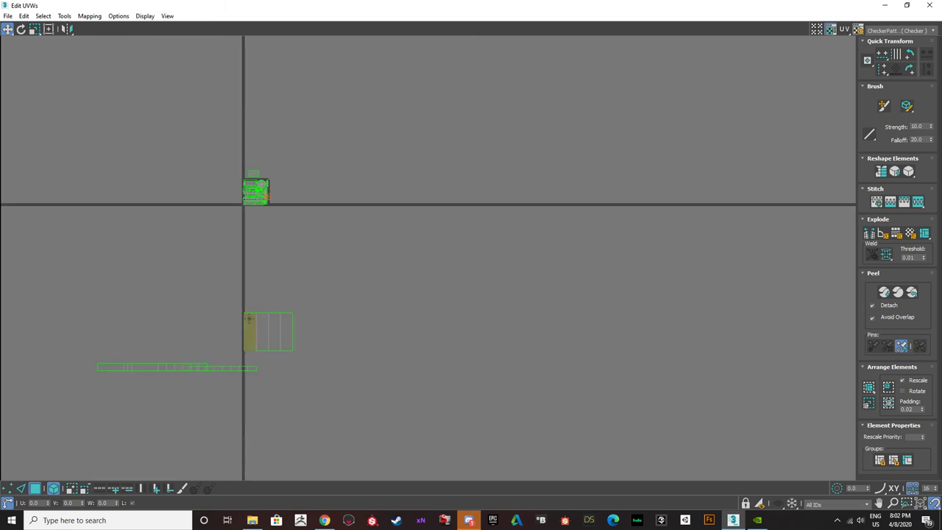
pyautogui.scroll(4, 267, 331)
pyautogui.moveTo(272, 326); pyautogui.dragTo(319, 55)
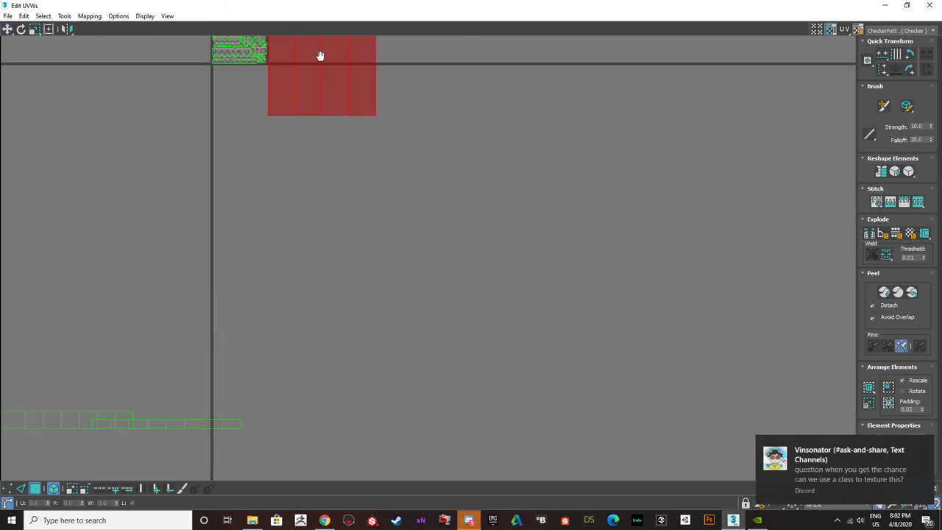
pyautogui.moveTo(319, 54); pyautogui.dragTo(322, 223, button='middle')
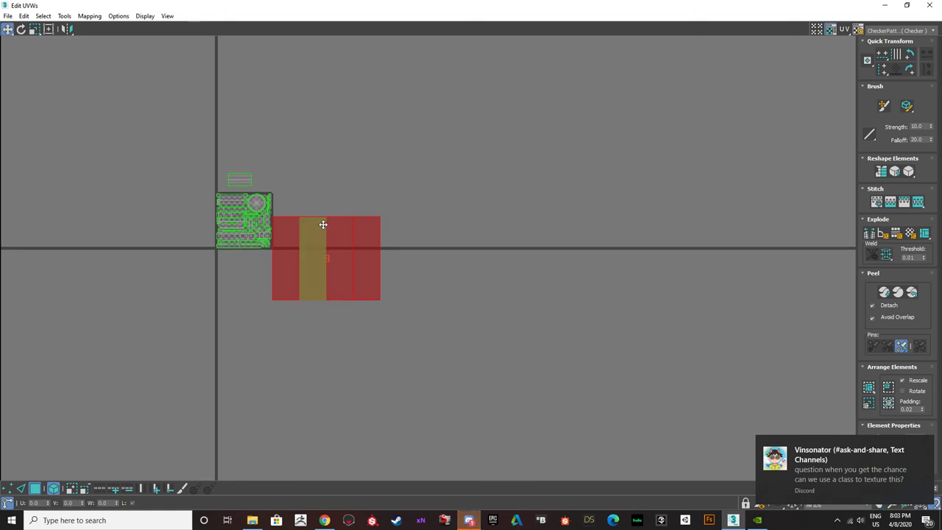
pyautogui.scroll(4, 301, 232)
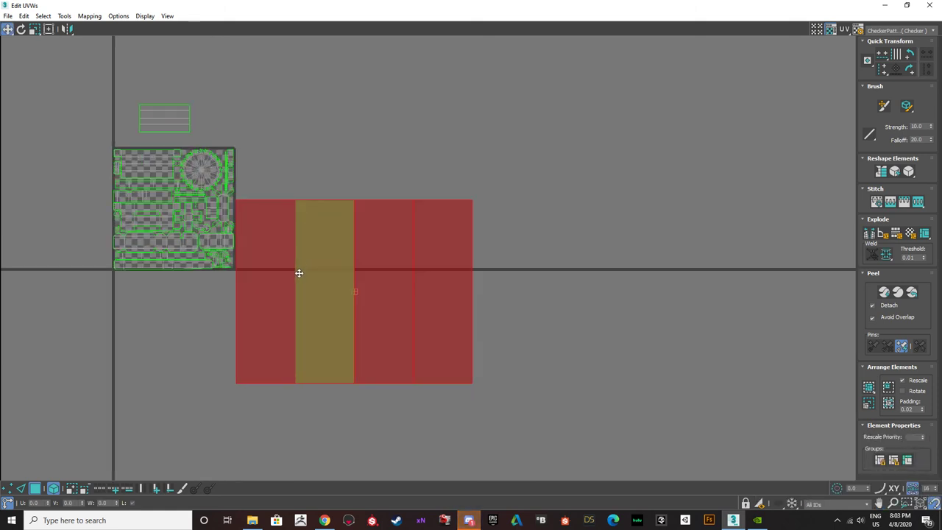
pyautogui.moveTo(299, 271); pyautogui.dragTo(268, 177)
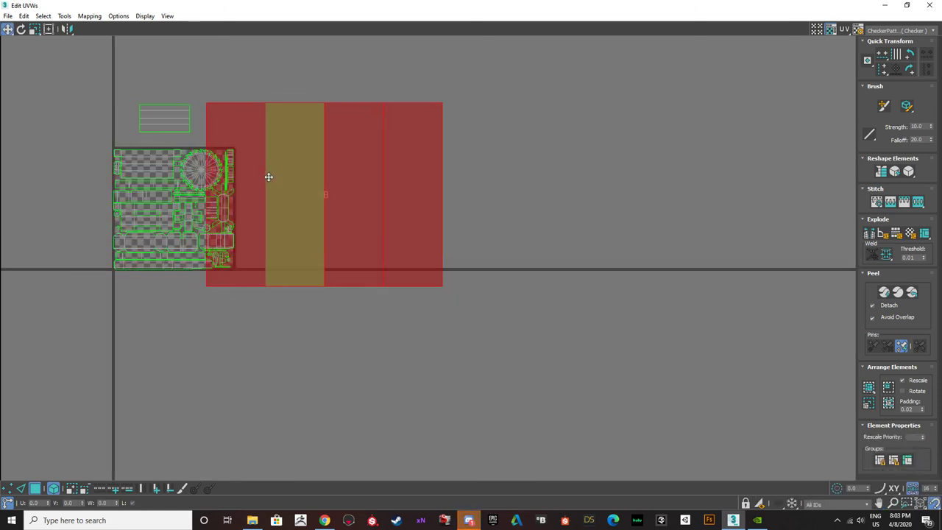
# - Scale down the large four-panel rectangular shell and place it on the UV square beside the saw blade shell
pyautogui.scroll(2, 44, 47)
pyautogui.click(33, 32)
pyautogui.scroll(3, 365, 204)
pyautogui.moveTo(366, 204); pyautogui.dragTo(406, 478)
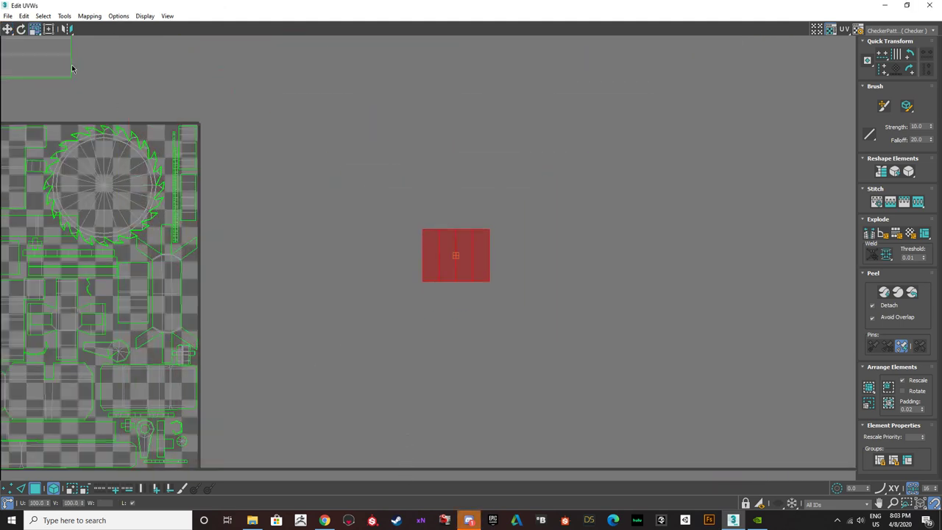
pyautogui.click(7, 29)
pyautogui.moveTo(287, 271); pyautogui.dragTo(366, 214, button='middle')
pyautogui.scroll(1, 528, 204)
pyautogui.moveTo(528, 204); pyautogui.dragTo(342, 299)
pyautogui.moveTo(278, 305); pyautogui.dragTo(498, 256, button='middle')
pyautogui.scroll(-3, 484, 254)
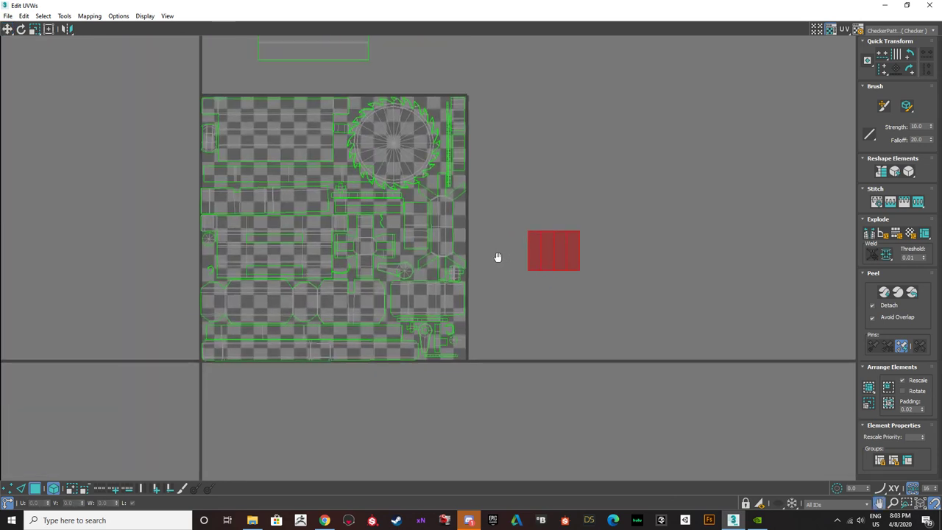
pyautogui.moveTo(550, 255); pyautogui.dragTo(338, 150)
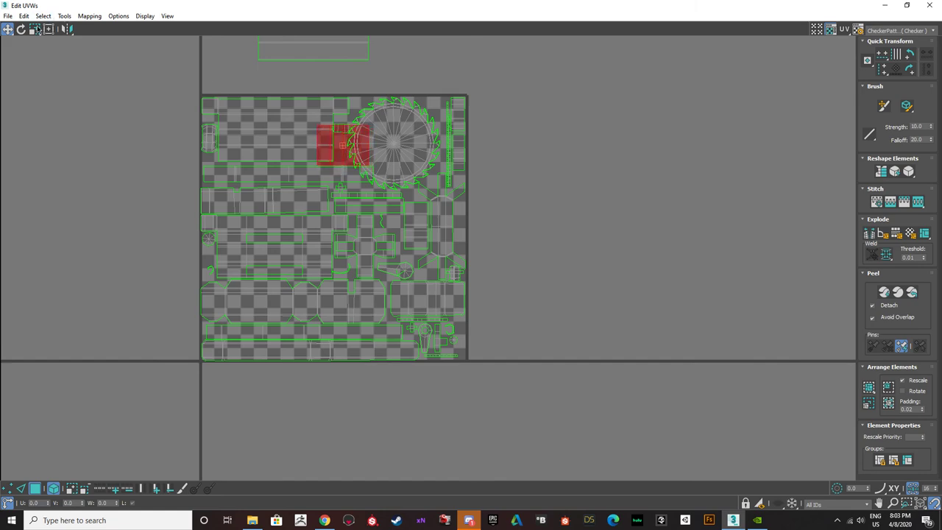
# - Shrink the four-panel shell further and fit it into the gap between the large rectangular shell and the saw blade
pyautogui.click(34, 28)
pyautogui.scroll(6, 332, 154)
pyautogui.moveTo(417, 203); pyautogui.dragTo(401, 257)
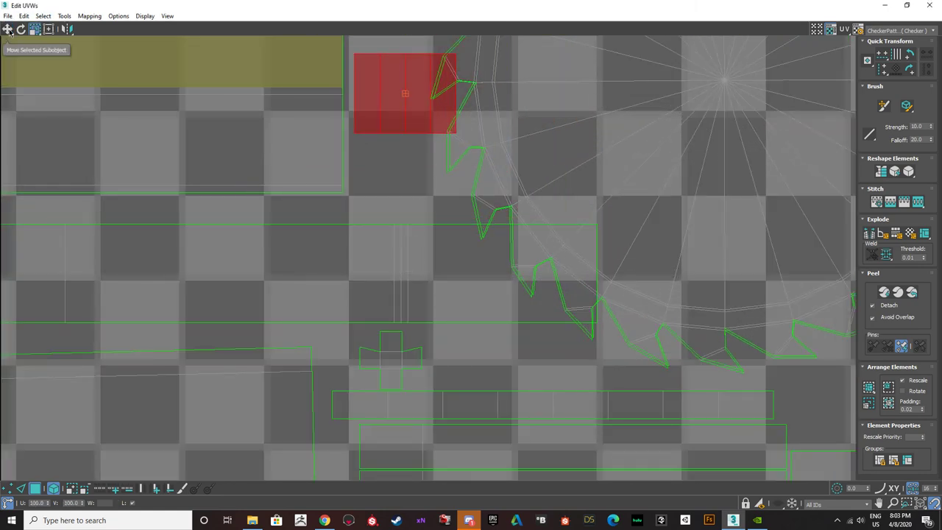
pyautogui.click(7, 29)
pyautogui.scroll(2, 372, 126)
pyautogui.moveTo(400, 117); pyautogui.dragTo(395, 218)
pyautogui.click(21, 29)
pyautogui.click(34, 30)
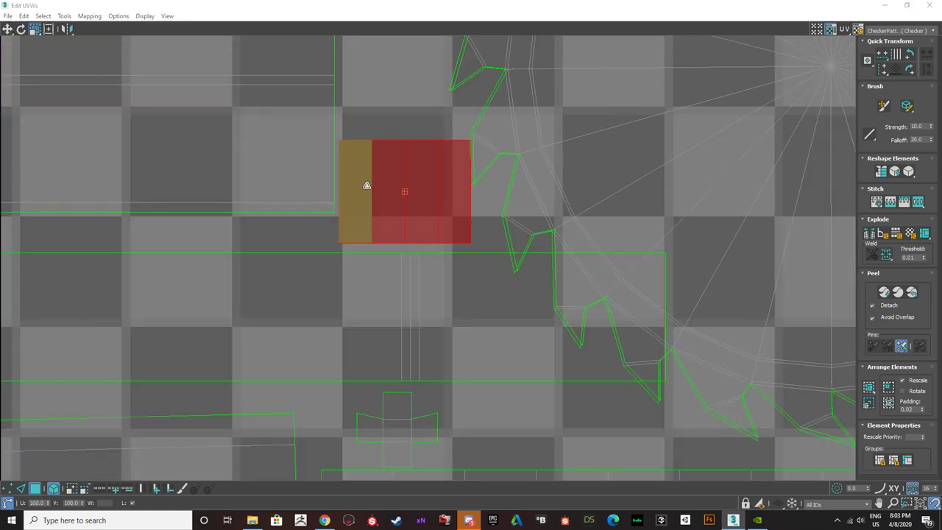
pyautogui.moveTo(366, 184); pyautogui.dragTo(366, 194)
pyautogui.click(8, 29)
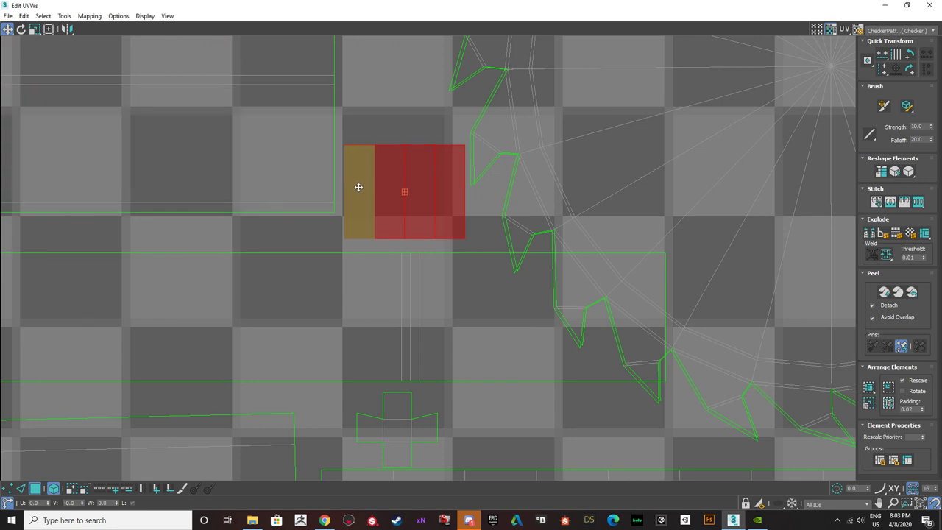
# - Move the two long segmented strip shells from below up beside the UV square's right side
pyautogui.scroll(-10, 360, 193)
pyautogui.scroll(-5, 353, 243)
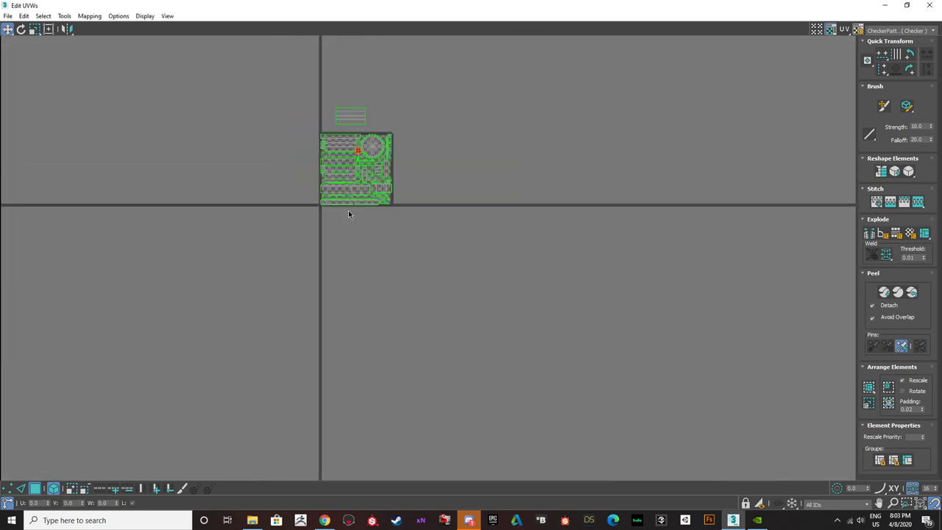
pyautogui.scroll(3, 324, 379)
pyautogui.click(268, 381)
pyautogui.moveTo(267, 382); pyautogui.dragTo(553, 80)
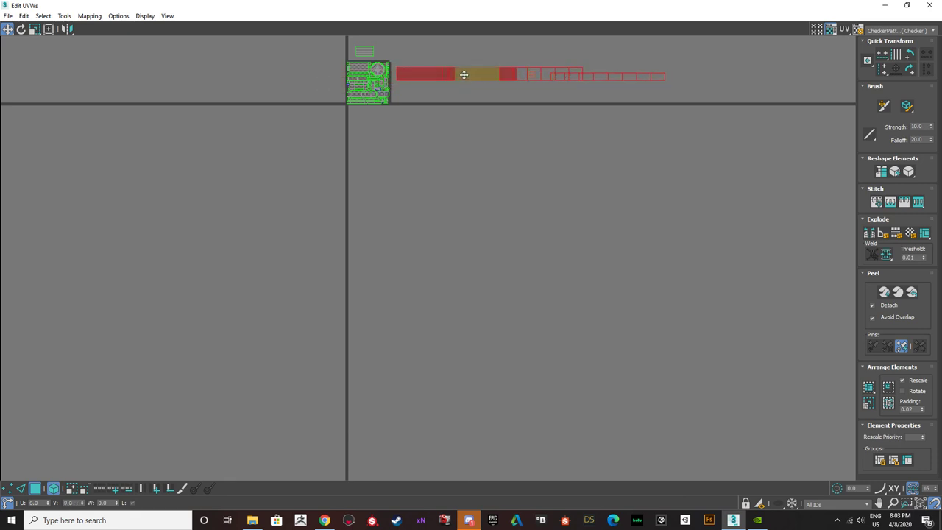
pyautogui.scroll(6, 463, 75)
pyautogui.scroll(-5, 377, 218)
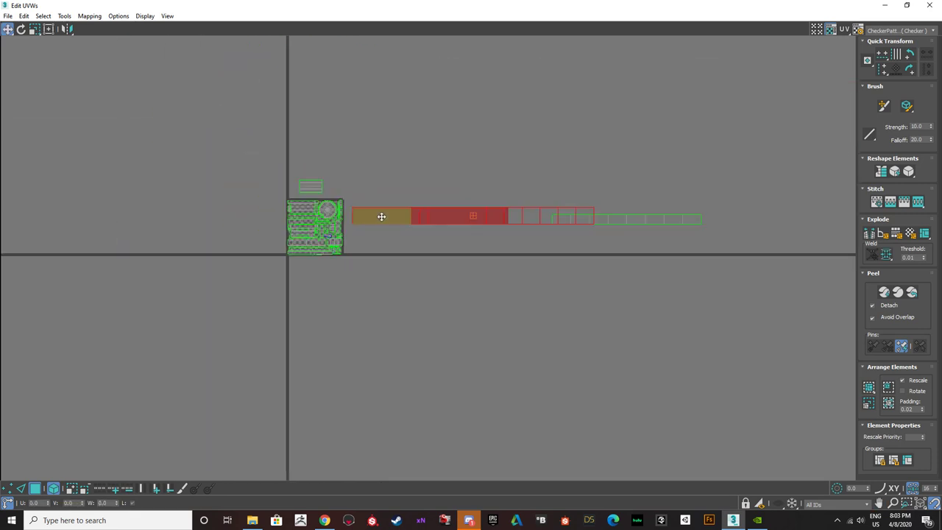
# - Move the wider segmented strip shell to the UV square's upper left and scale it down
pyautogui.moveTo(380, 217); pyautogui.dragTo(236, 293)
pyautogui.click(33, 30)
pyautogui.scroll(5, 238, 196)
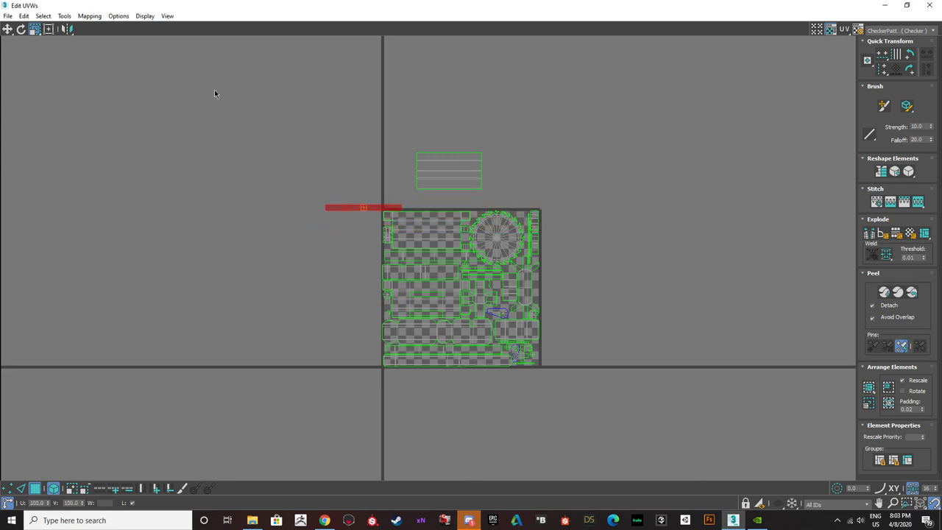
pyautogui.click(7, 29)
pyautogui.scroll(5, 378, 208)
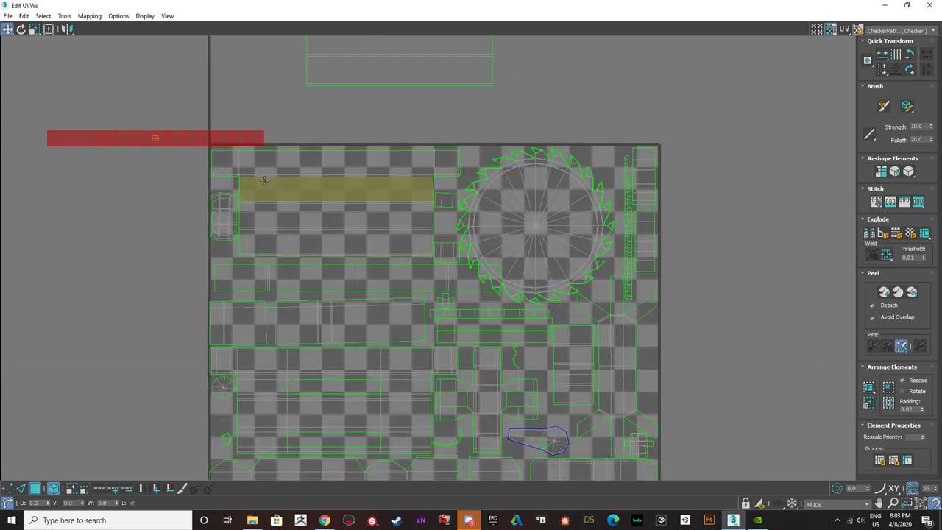
pyautogui.scroll(-3, 264, 179)
pyautogui.moveTo(263, 179); pyautogui.dragTo(255, 159, button='middle')
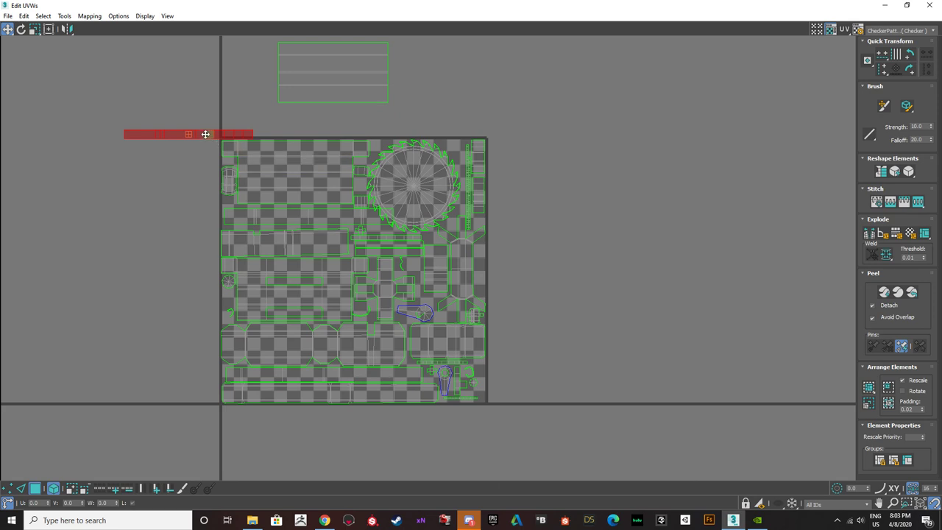
# - Move the scaled-down strip shell to the right of the UV square and rotate it to vertical
pyautogui.moveTo(204, 133); pyautogui.dragTo(524, 295)
pyautogui.press('e')
pyautogui.press('w')
pyautogui.scroll(2, 505, 293)
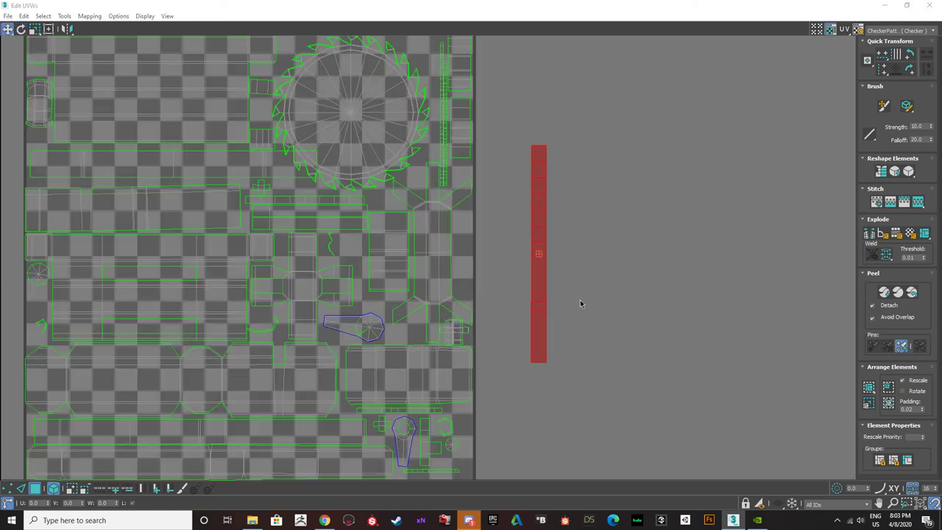
# - Shrink the vertical strip and fit it into the UV square's right-edge gap beside the long beveled vertical shell
pyautogui.moveTo(543, 292); pyautogui.dragTo(467, 290)
pyautogui.click(34, 29)
pyautogui.scroll(2, 467, 249)
pyautogui.moveTo(467, 258); pyautogui.dragTo(467, 293)
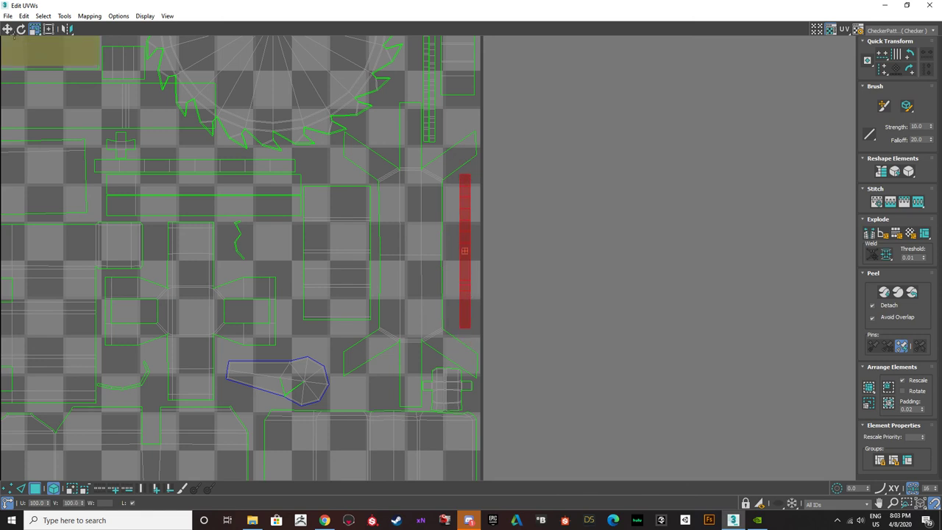
pyautogui.click(7, 28)
pyautogui.moveTo(467, 255); pyautogui.dragTo(458, 260)
# - Bring the remaining segmented strip shell toward the UV square, rotate it to vertical and place it along the square's right edge
pyautogui.scroll(-9, 458, 269)
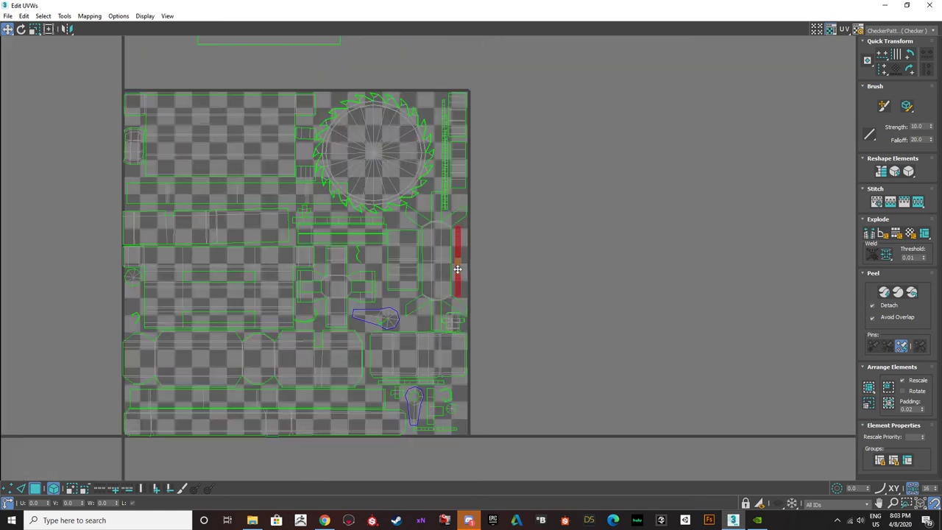
pyautogui.moveTo(557, 290); pyautogui.dragTo(488, 213, button='middle')
pyautogui.moveTo(772, 183); pyautogui.dragTo(437, 197)
pyautogui.click(20, 29)
pyautogui.scroll(5, 468, 194)
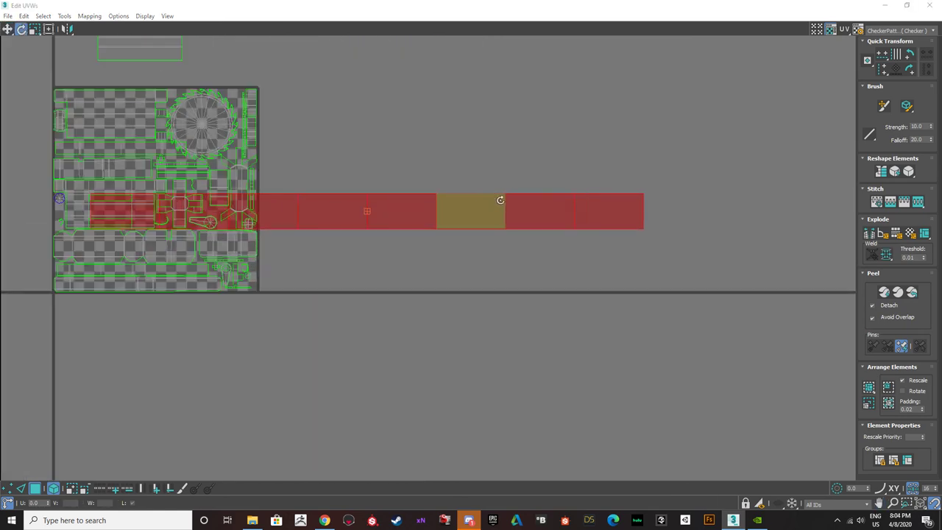
pyautogui.moveTo(498, 199); pyautogui.dragTo(366, 291)
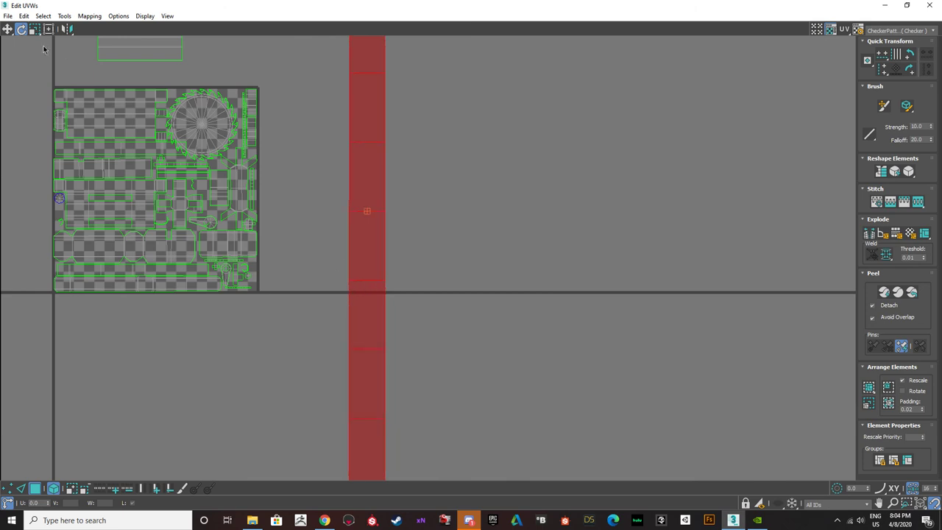
pyautogui.click(8, 30)
pyautogui.moveTo(354, 255); pyautogui.dragTo(267, 195)
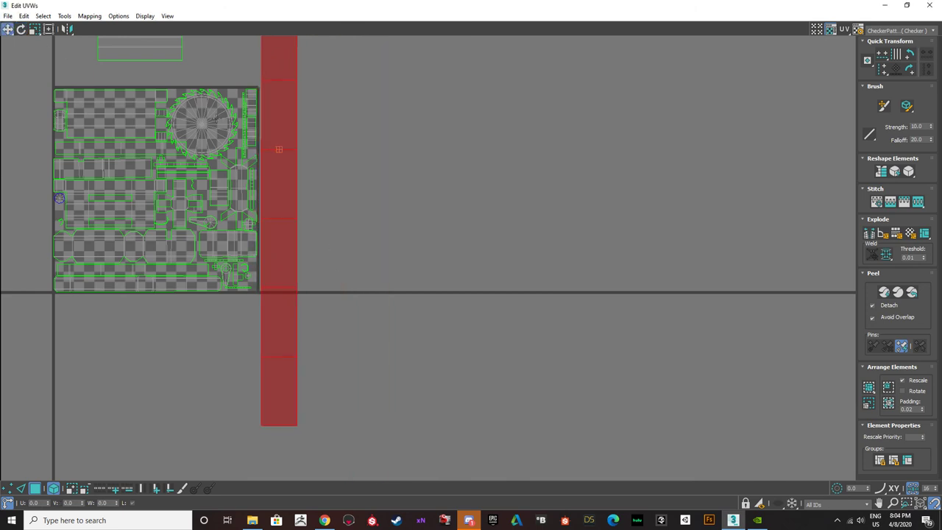
# - Scale down the second vertical strip and fit it at the UV square's right edge beside the first vertical strip
pyautogui.click(34, 28)
pyautogui.scroll(3, 294, 147)
pyautogui.moveTo(273, 147); pyautogui.dragTo(250, 223)
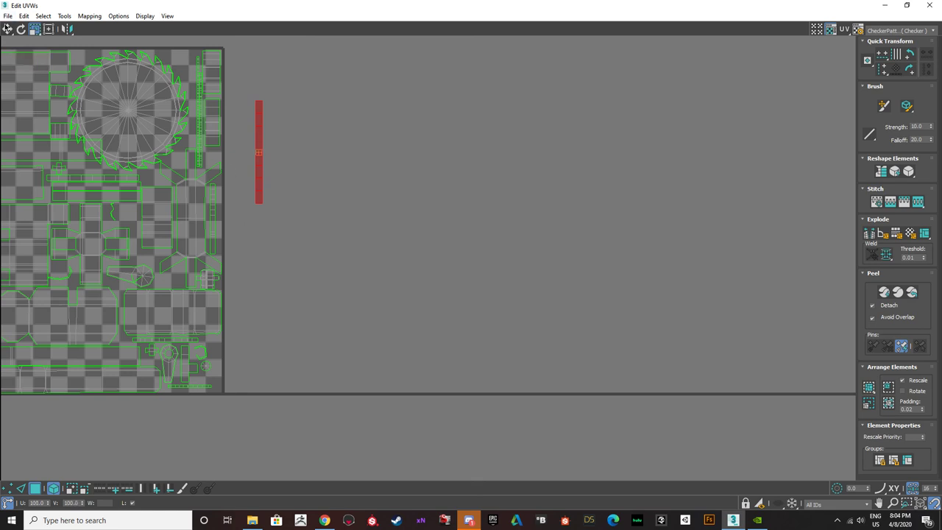
pyautogui.click(8, 29)
pyautogui.scroll(3, 290, 236)
pyautogui.moveTo(221, 116); pyautogui.dragTo(133, 245)
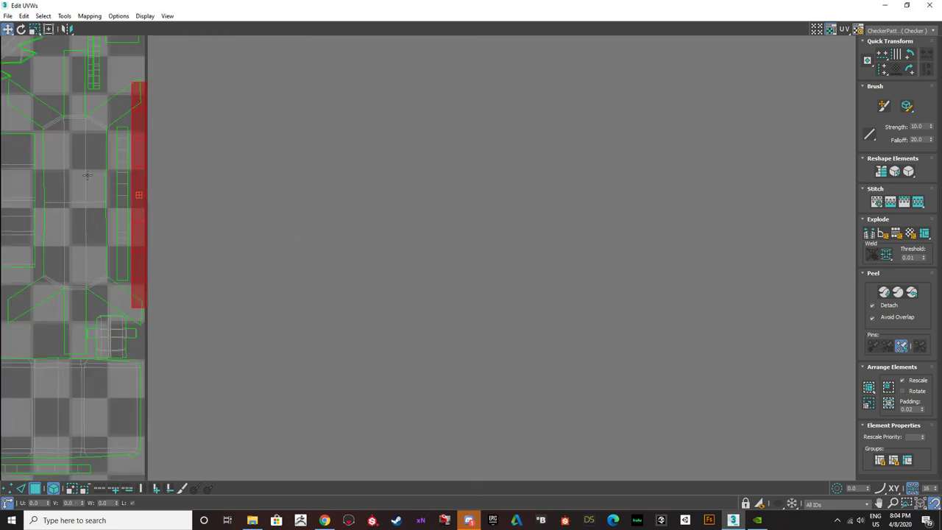
pyautogui.click(35, 29)
pyautogui.scroll(2, 124, 184)
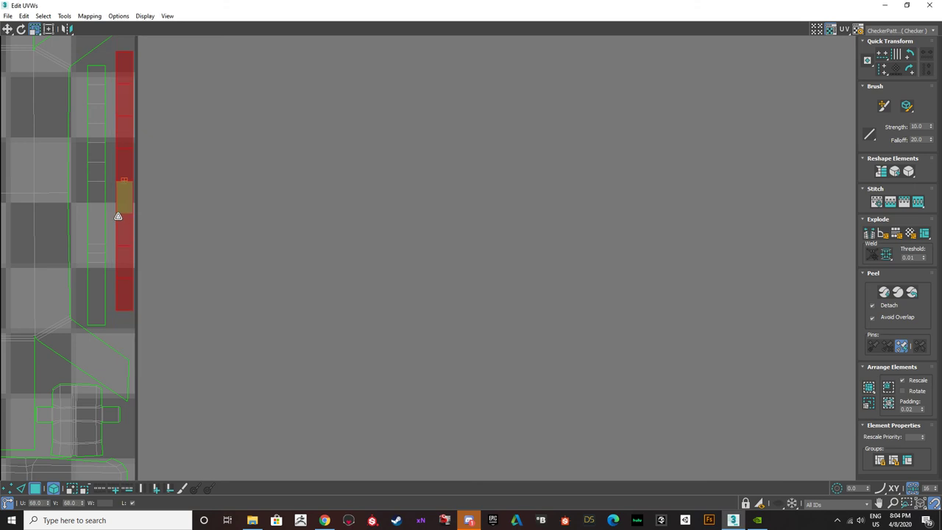
# - Move the four-panel rectangular shell from above the UV square down to the square's left edge
pyautogui.scroll(-8, 167, 208)
pyautogui.scroll(2, 179, 126)
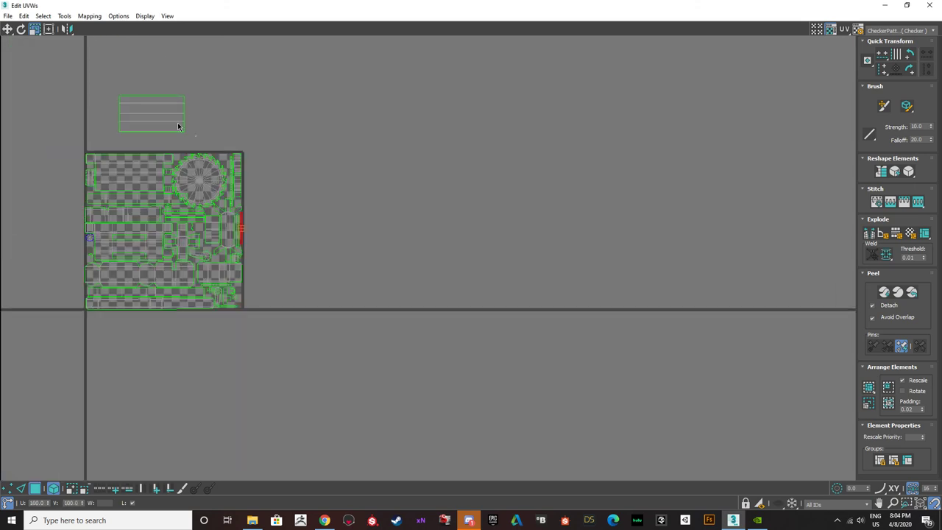
pyautogui.click(152, 112)
pyautogui.press('w')
pyautogui.scroll(2, 159, 122)
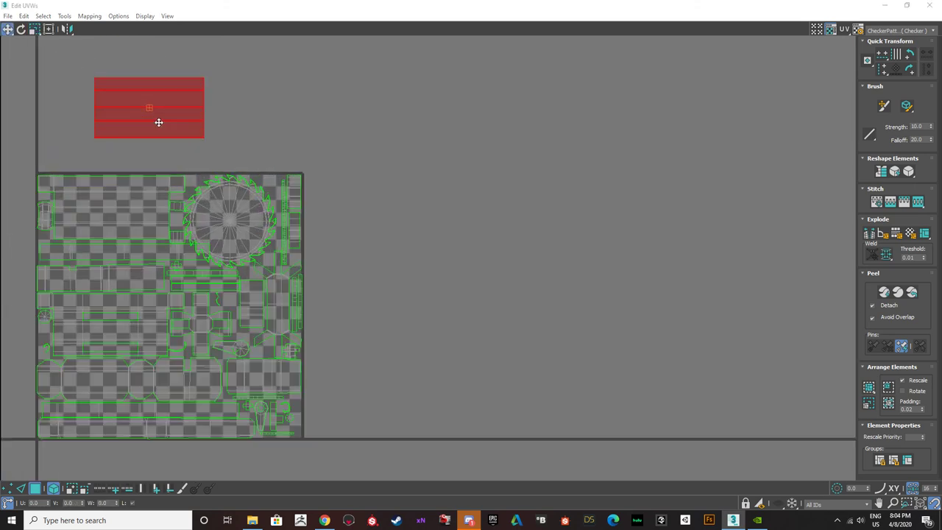
pyautogui.moveTo(158, 123); pyautogui.dragTo(49, 339)
pyautogui.moveTo(49, 339); pyautogui.dragTo(234, 309, button='middle')
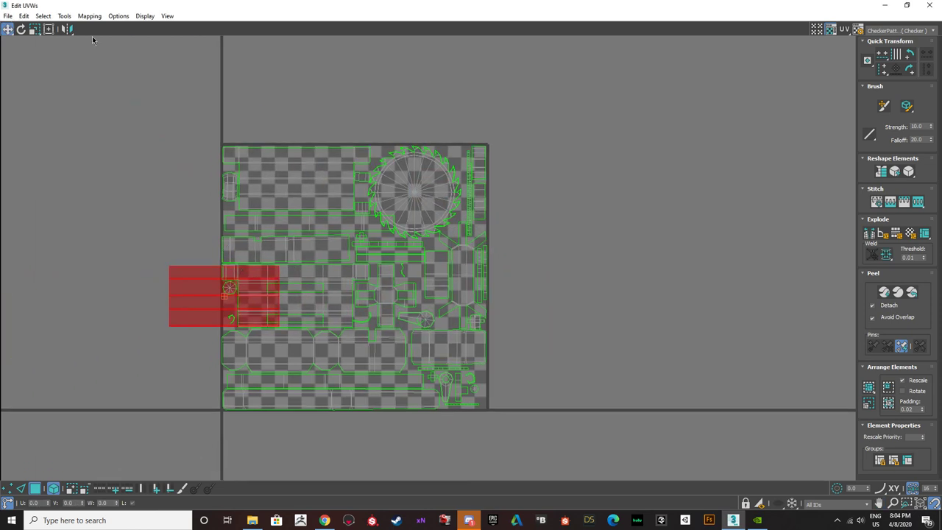
# - Rotate the four-panel shell at the left edge upright and scale it down to the size of the gap there
pyautogui.click(21, 29)
pyautogui.moveTo(215, 331); pyautogui.dragTo(204, 305)
pyautogui.click(35, 28)
pyautogui.scroll(5, 199, 266)
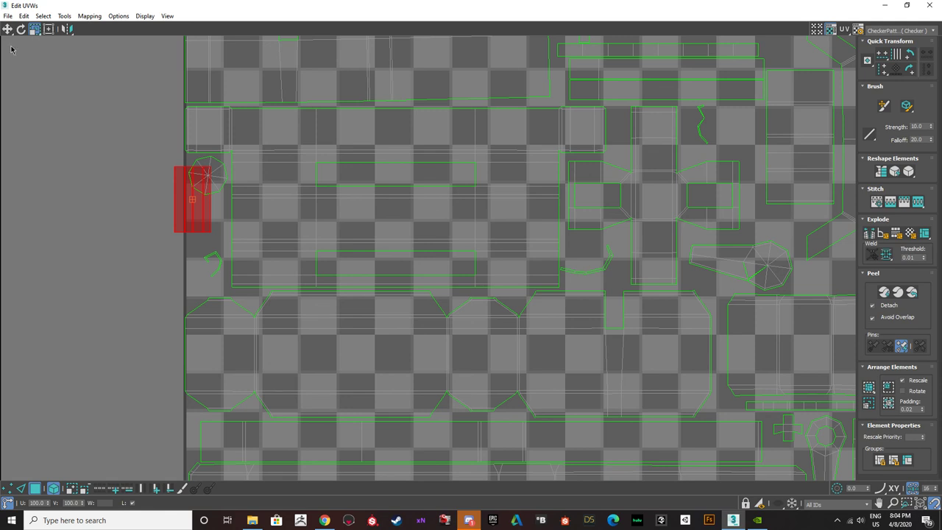
# - Shift the small hook-shaped shell lower and place the four-panel shell between it and the round shell at the left edge
pyautogui.click(7, 28)
pyautogui.scroll(4, 210, 264)
pyautogui.click(196, 245)
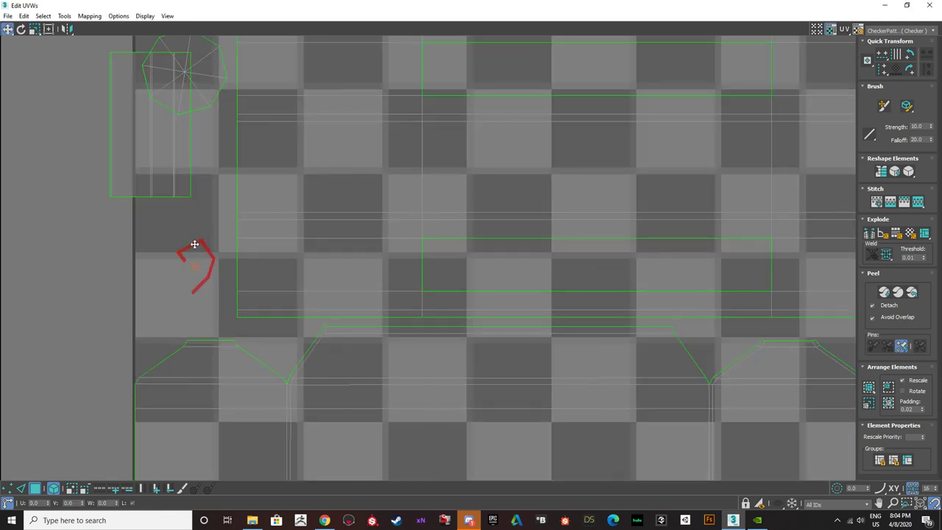
pyautogui.moveTo(195, 244); pyautogui.dragTo(204, 280)
pyautogui.click(169, 162)
pyautogui.moveTo(168, 162); pyautogui.dragTo(201, 234)
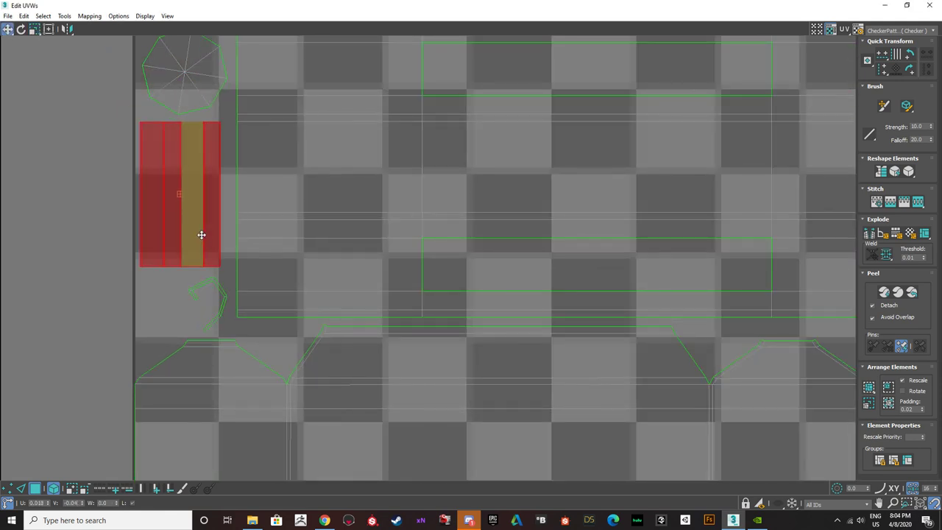
# - Check around the UV square for shells left outside, and restore the UV editor to a floating window
pyautogui.scroll(-6, 69, 263)
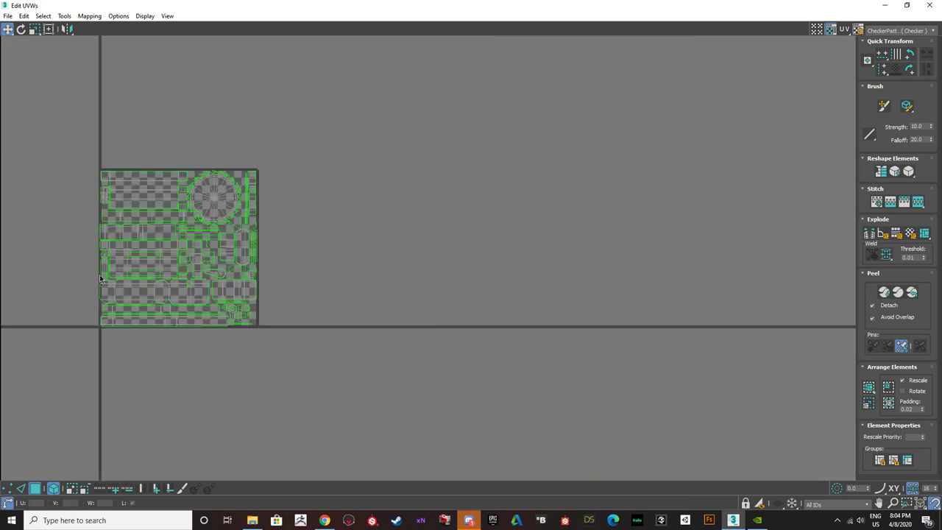
pyautogui.scroll(-1, 101, 275)
pyautogui.moveTo(100, 276); pyautogui.dragTo(183, 260, button='middle')
pyautogui.scroll(-11, 188, 266)
pyautogui.scroll(6, 216, 276)
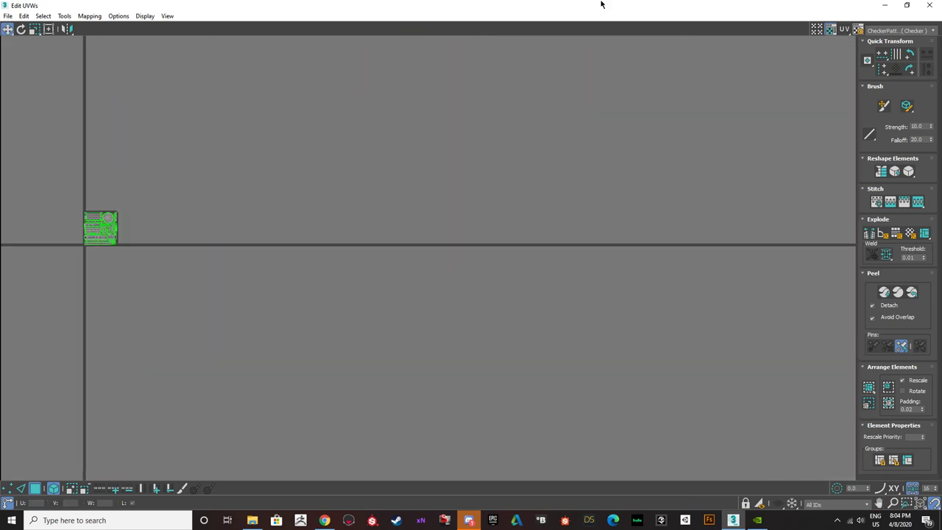
pyautogui.moveTo(601, 4); pyautogui.dragTo(525, 117)
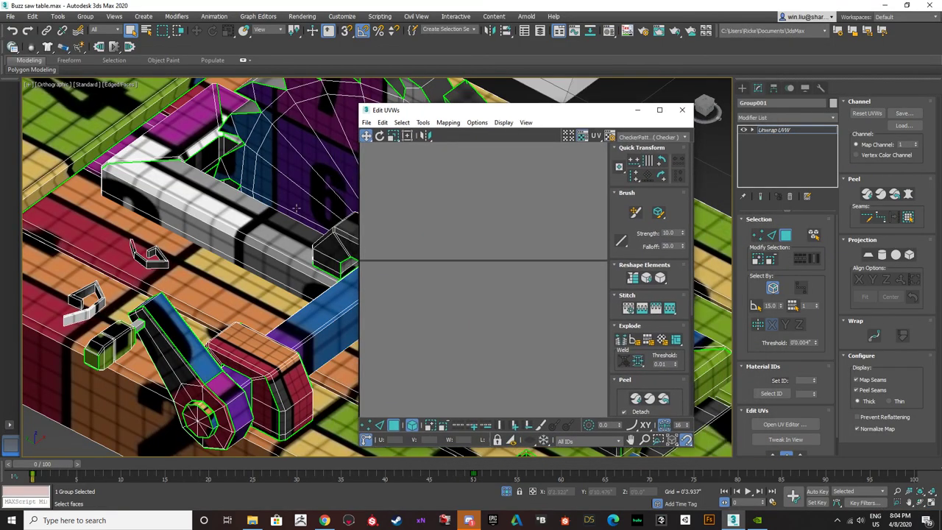
# - Try to select all of the buzz saw table's faces with a region selection in the viewport
pyautogui.scroll(-8, 297, 208)
pyautogui.moveTo(297, 209); pyautogui.dragTo(228, 229, button='middle')
pyautogui.scroll(-2, 228, 230)
pyautogui.moveTo(276, 297); pyautogui.dragTo(133, 153)
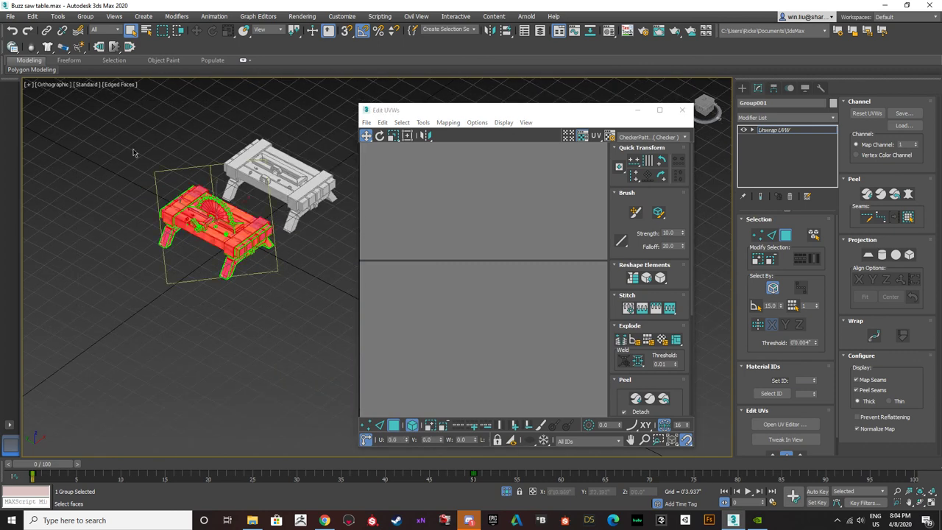
pyautogui.scroll(-3, 431, 309)
pyautogui.moveTo(431, 308); pyautogui.dragTo(497, 259, button='middle')
pyautogui.moveTo(374, 242); pyautogui.dragTo(466, 237, button='middle')
pyautogui.scroll(8, 454, 215)
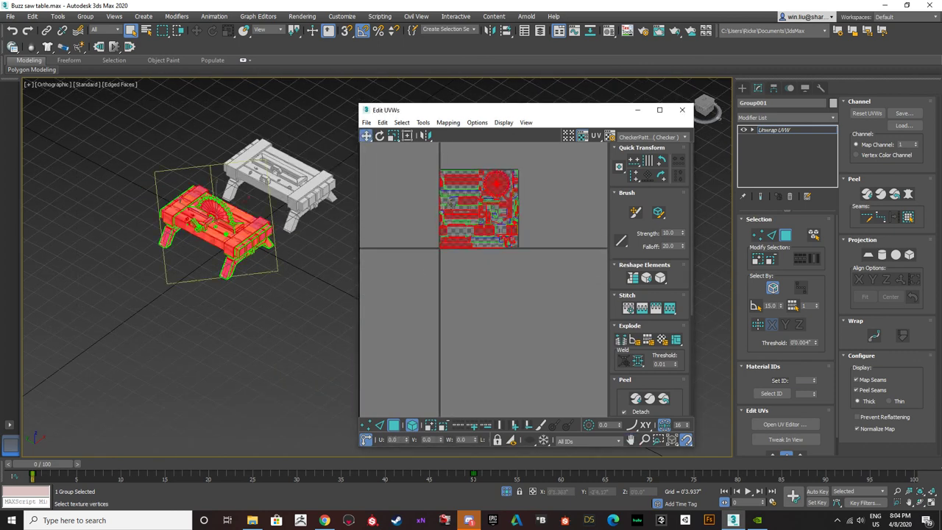
pyautogui.scroll(4, 497, 259)
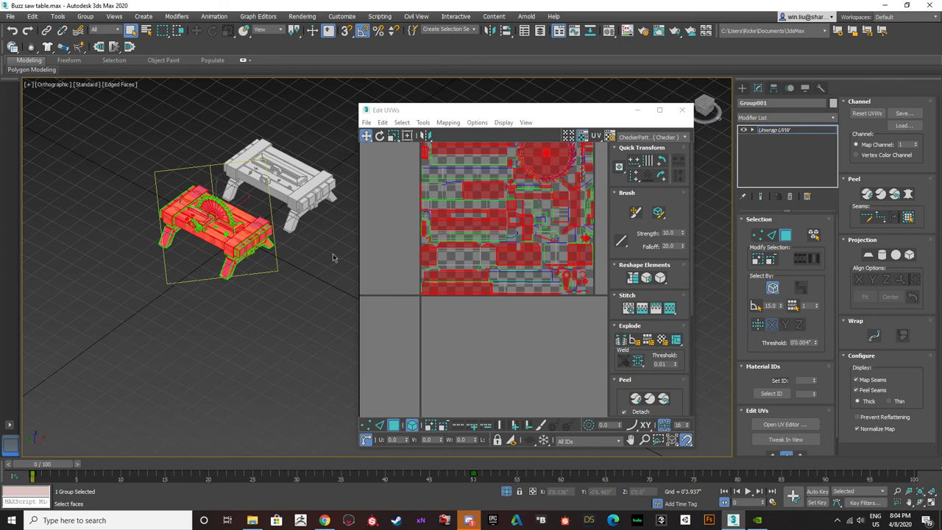
# - Turn on selection by element, select all of the table's UV shells, and reposition the UV editor window
pyautogui.click(811, 236)
pyautogui.hotkey('ctrl', 'a')
pyautogui.moveTo(474, 277); pyautogui.dragTo(416, 346, button='middle')
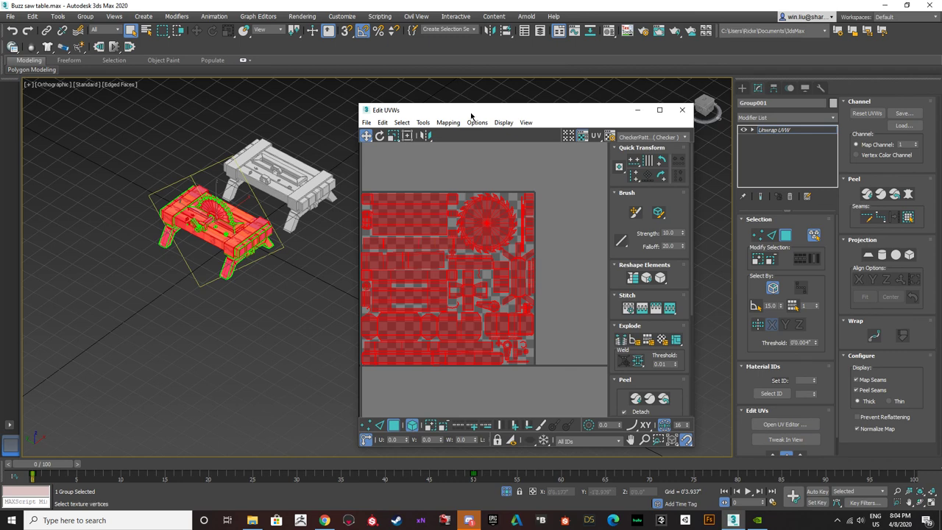
pyautogui.moveTo(471, 116); pyautogui.dragTo(458, 131)
pyautogui.scroll(-3, 471, 281)
pyautogui.moveTo(473, 280); pyautogui.dragTo(505, 267, button='middle')
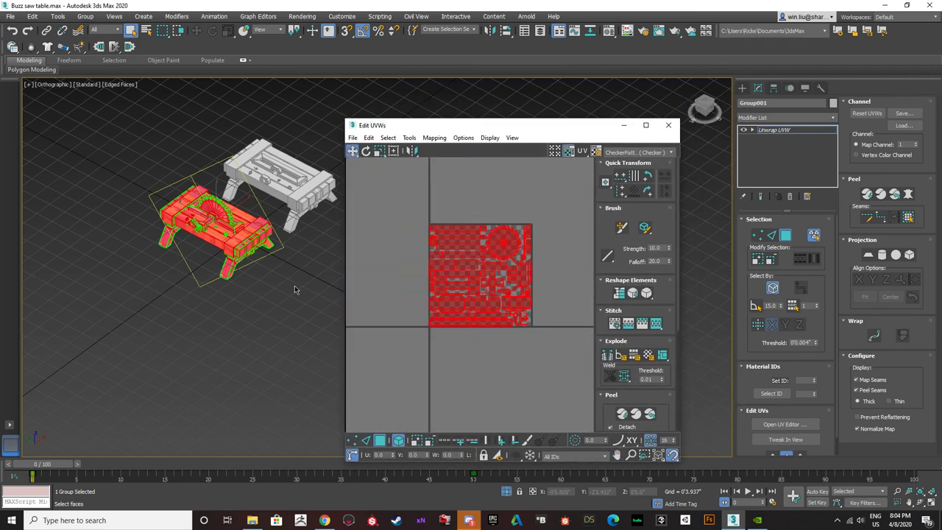
# - Clear the face selection, select the front side beam, and examine the checker pattern around it and the saw blade
pyautogui.scroll(4, 207, 237)
pyautogui.rightClick(207, 237)
pyautogui.click(247, 153)
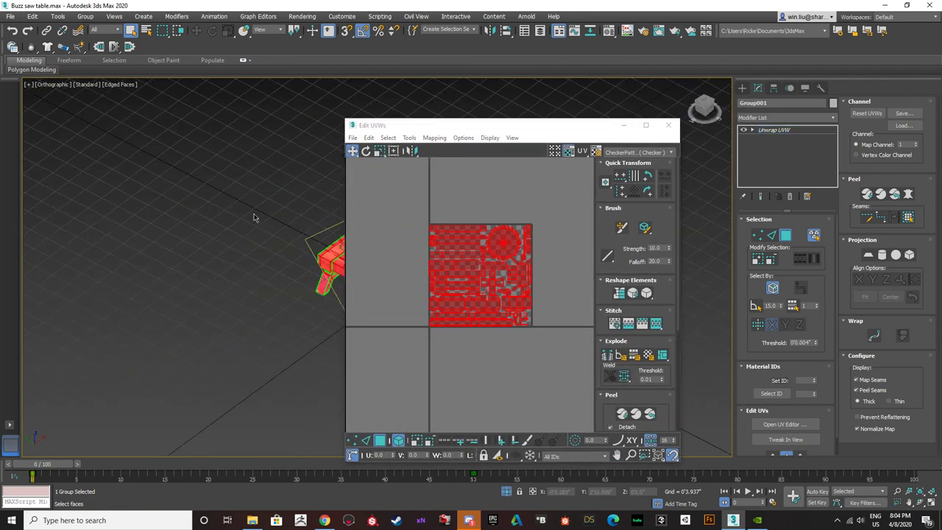
pyautogui.moveTo(254, 217); pyautogui.dragTo(109, 252, button='middle')
pyautogui.keyDown('alt'); pyautogui.moveTo(207, 253); pyautogui.dragTo(326, 282, button='middle'); pyautogui.keyUp('alt')
pyautogui.scroll(5, 294, 282)
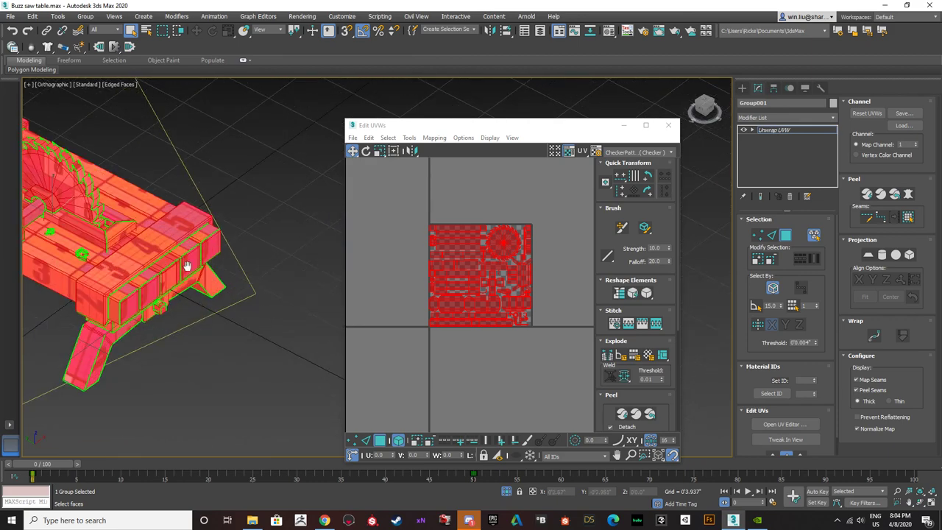
pyautogui.moveTo(188, 266); pyautogui.dragTo(225, 278, button='middle')
pyautogui.click(249, 373)
pyautogui.click(110, 259)
pyautogui.moveTo(60, 234); pyautogui.dragTo(115, 266, button='middle')
pyautogui.scroll(4, 115, 266)
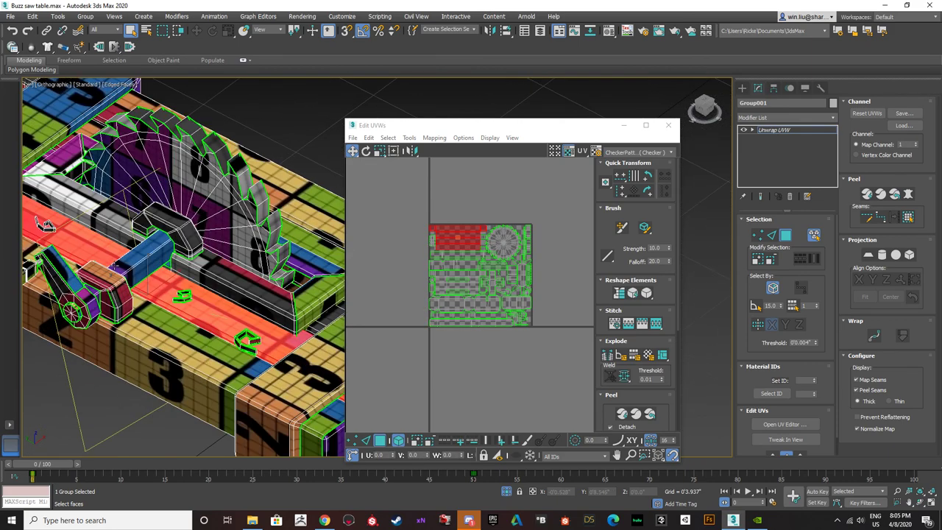
pyautogui.scroll(2, 45, 225)
pyautogui.scroll(-8, 55, 243)
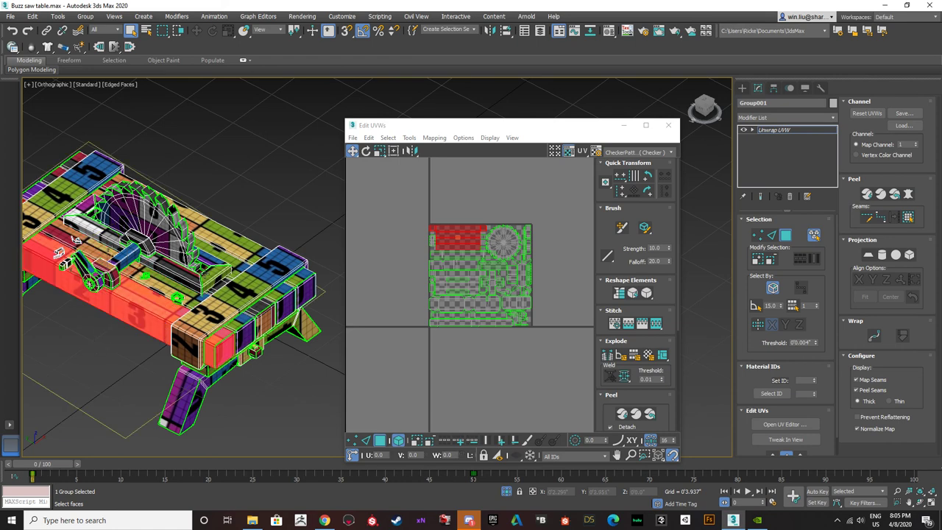
# - Select the end crossbeam in the viewport to locate its shell in the UV layout
pyautogui.click(205, 273)
pyautogui.click(224, 242)
pyautogui.click(179, 235)
pyautogui.hotkey('ctrl', 'y')
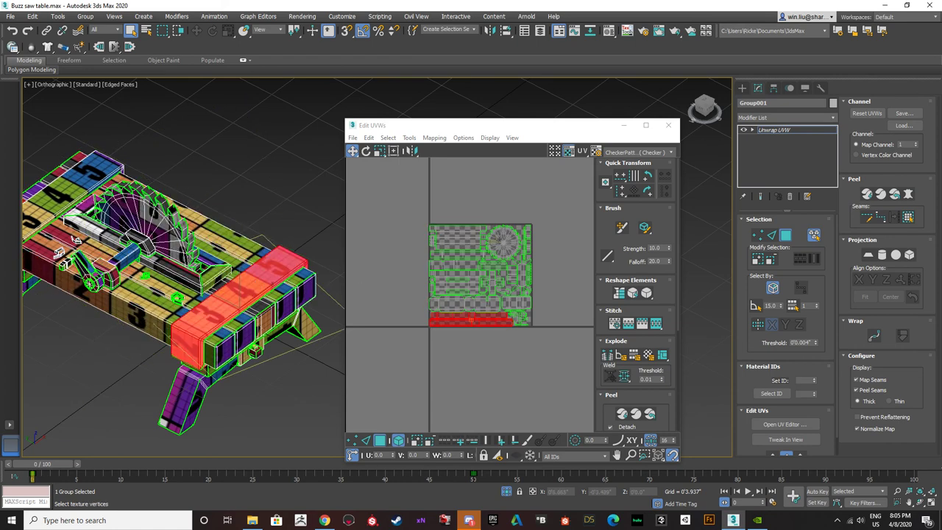
# - Scale the round saw blade shell down slightly and reposition it in the gap beside the narrow vertical strip
pyautogui.scroll(8, 501, 245)
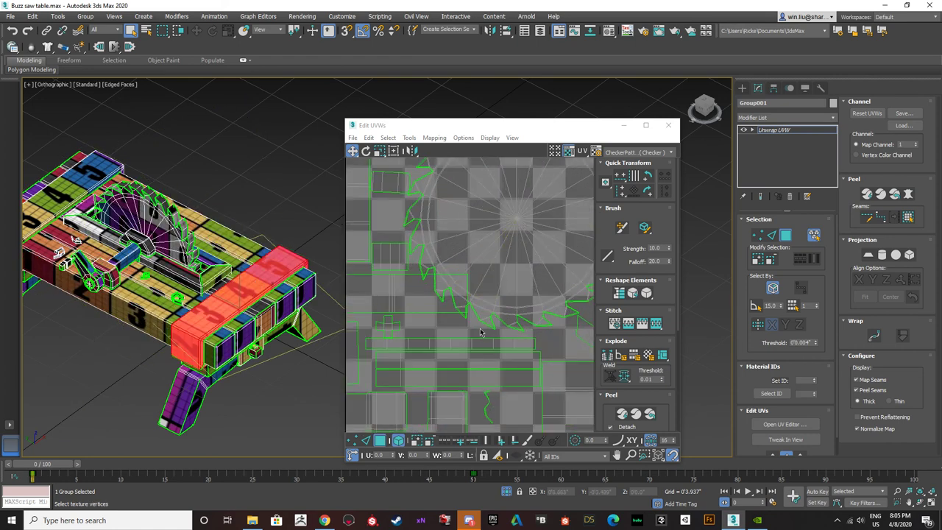
pyautogui.click(486, 289)
pyautogui.scroll(-5, 487, 289)
pyautogui.moveTo(402, 255); pyautogui.dragTo(430, 221, button='middle')
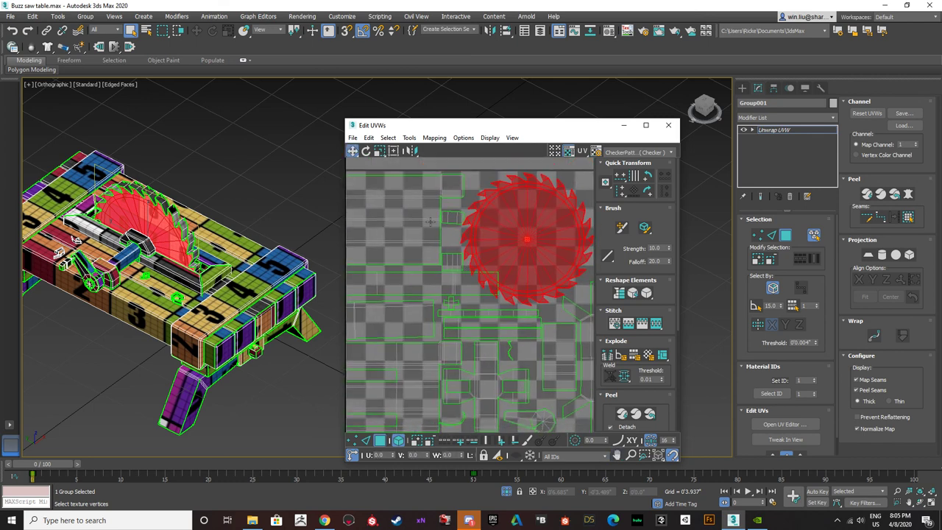
pyautogui.click(380, 151)
pyautogui.moveTo(531, 240); pyautogui.dragTo(527, 250)
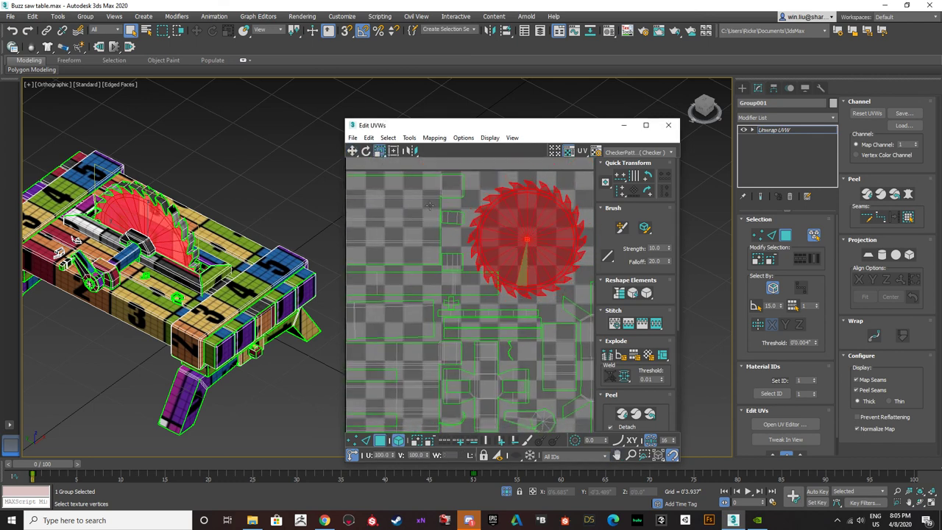
pyautogui.click(352, 150)
pyautogui.moveTo(511, 231); pyautogui.dragTo(452, 241, button='middle')
pyautogui.moveTo(473, 257); pyautogui.dragTo(479, 247)
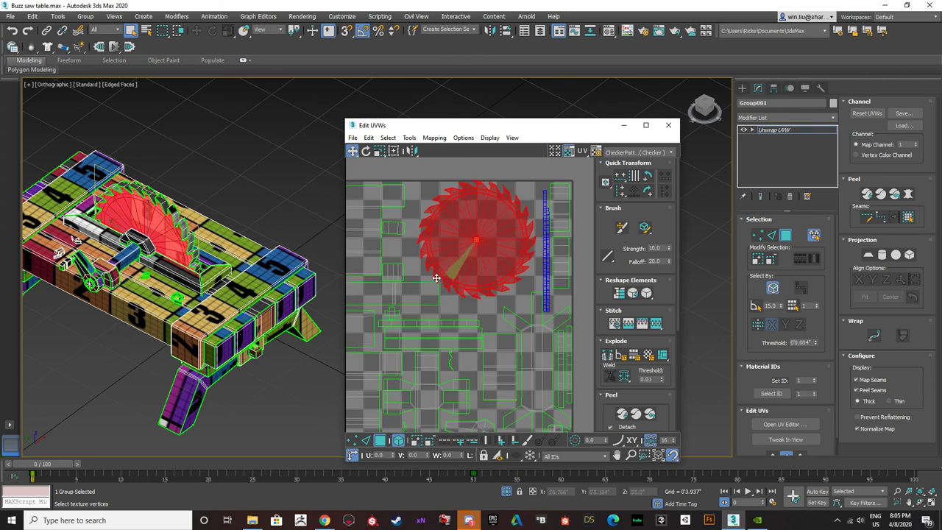
# - Scale the long horizontal strip shell in the middle of the layout down slightly and shift it toward the UV square's left edge
pyautogui.moveTo(365, 288); pyautogui.dragTo(476, 271, button='middle')
pyautogui.click(469, 271)
pyautogui.moveTo(380, 269); pyautogui.dragTo(450, 263, button='middle')
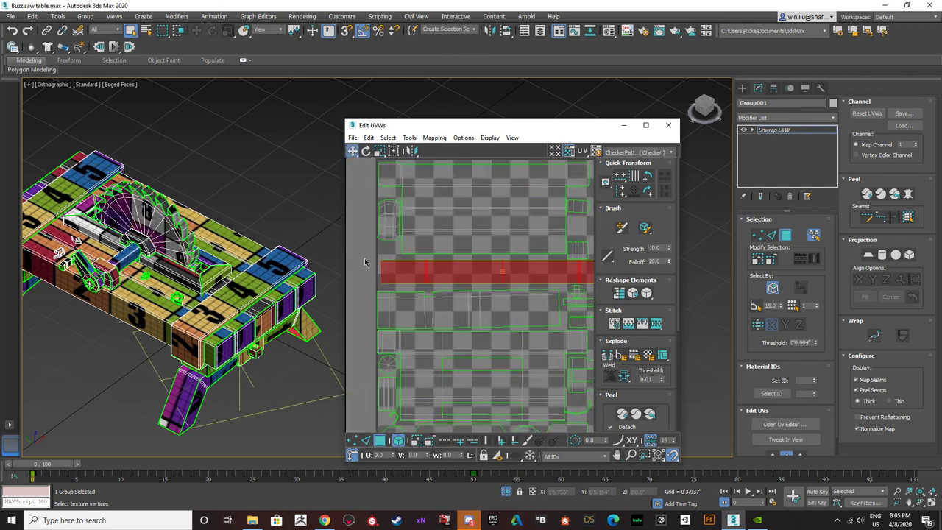
pyautogui.click(379, 151)
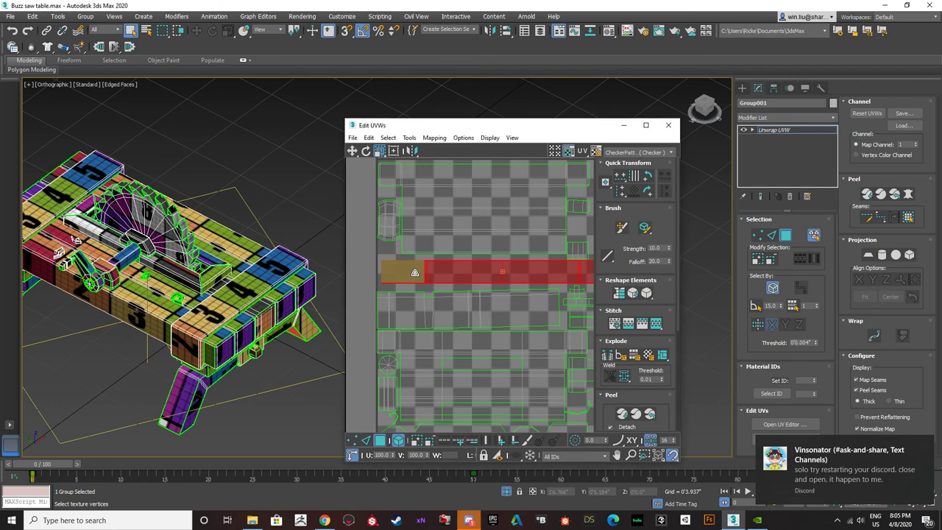
pyautogui.moveTo(414, 275); pyautogui.dragTo(421, 280)
pyautogui.click(353, 151)
pyautogui.scroll(2, 430, 279)
pyautogui.scroll(-2, 427, 282)
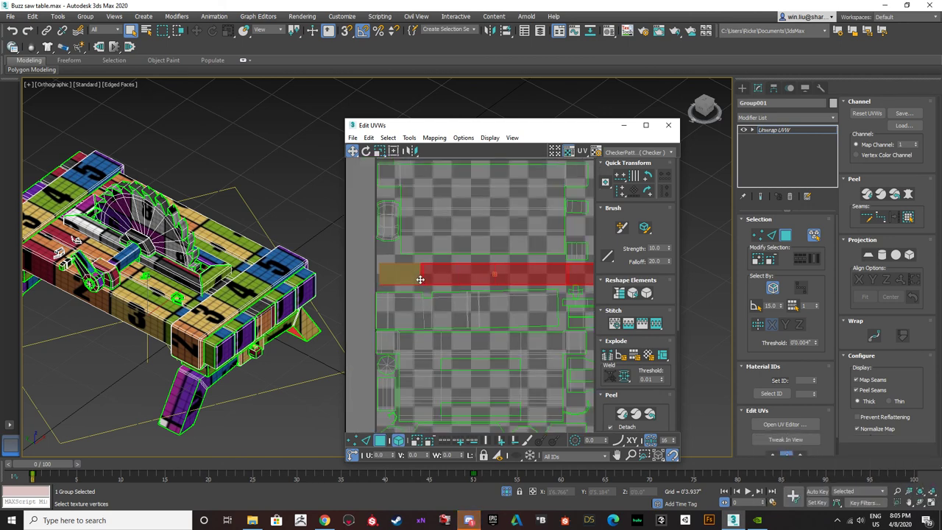
# - Inspect the spacing around the saw blade shell, and region-select all UV shells to review the whole layout
pyautogui.scroll(-2, 421, 280)
pyautogui.moveTo(420, 280); pyautogui.dragTo(368, 286, button='middle')
pyautogui.scroll(2, 488, 260)
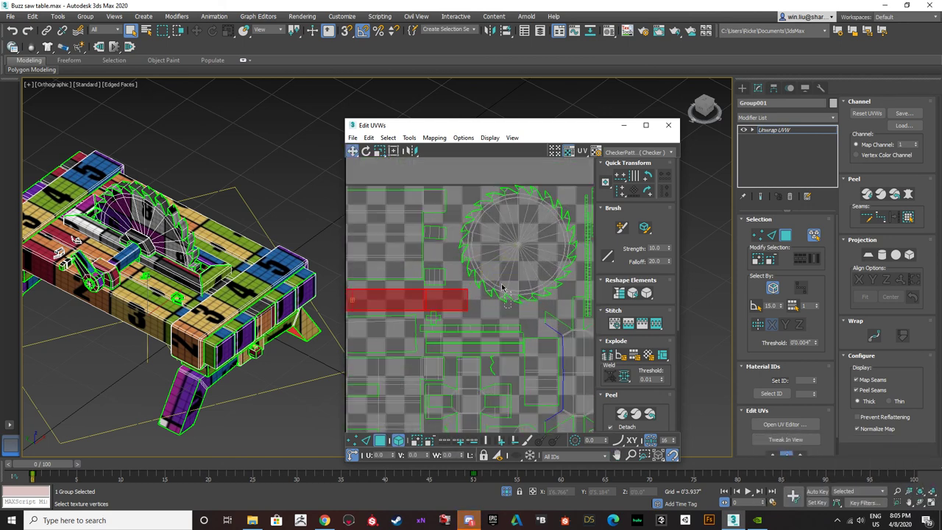
pyautogui.click(501, 287)
pyautogui.scroll(-1, 501, 287)
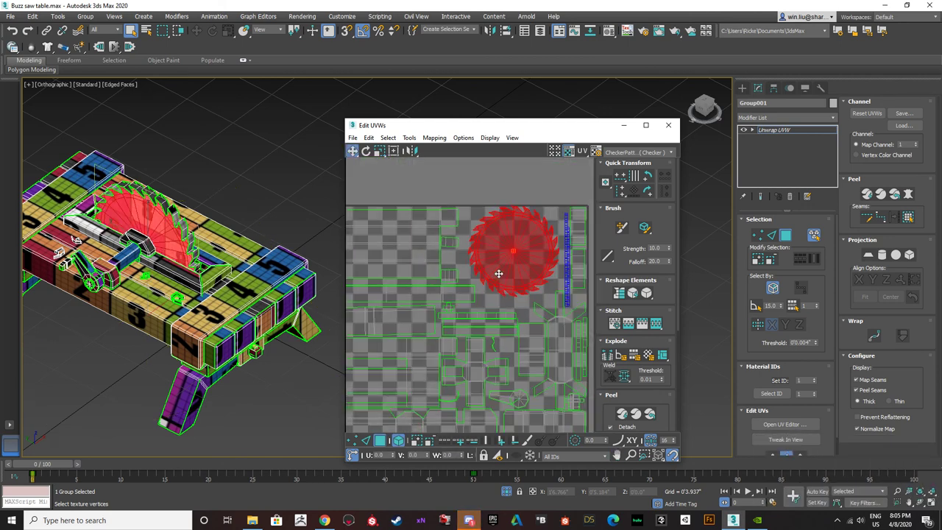
pyautogui.click(500, 190)
pyautogui.scroll(-2, 495, 269)
pyautogui.moveTo(530, 386); pyautogui.dragTo(502, 351, button='middle')
pyautogui.moveTo(507, 341); pyautogui.dragTo(316, 151)
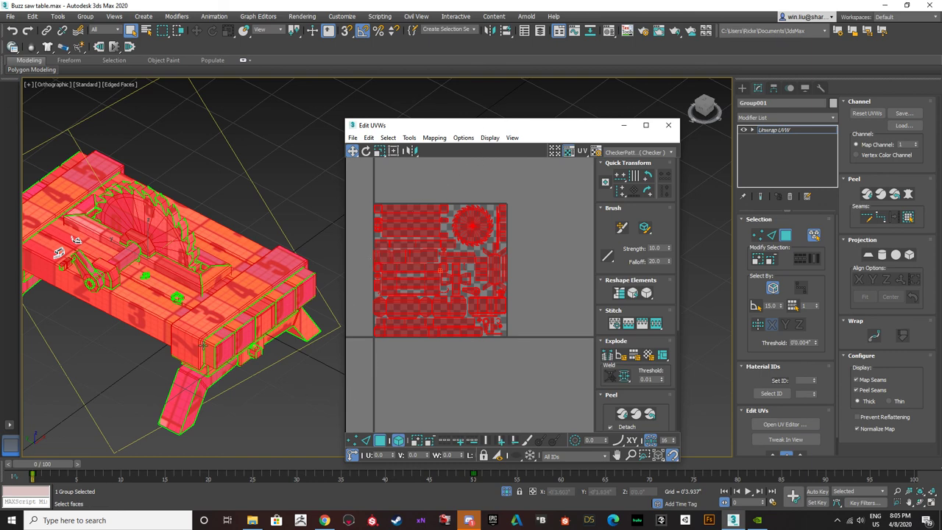
# - Select the front side beam in the viewport to locate its shell, and region-select all UV shells again
pyautogui.scroll(5, 203, 346)
pyautogui.click(218, 360)
pyautogui.scroll(-3, 218, 360)
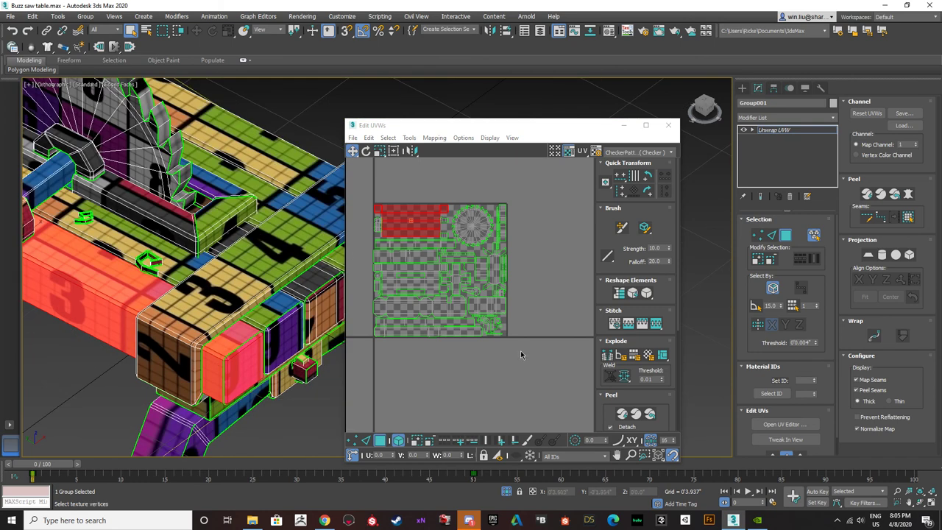
pyautogui.moveTo(521, 354); pyautogui.dragTo(349, 185)
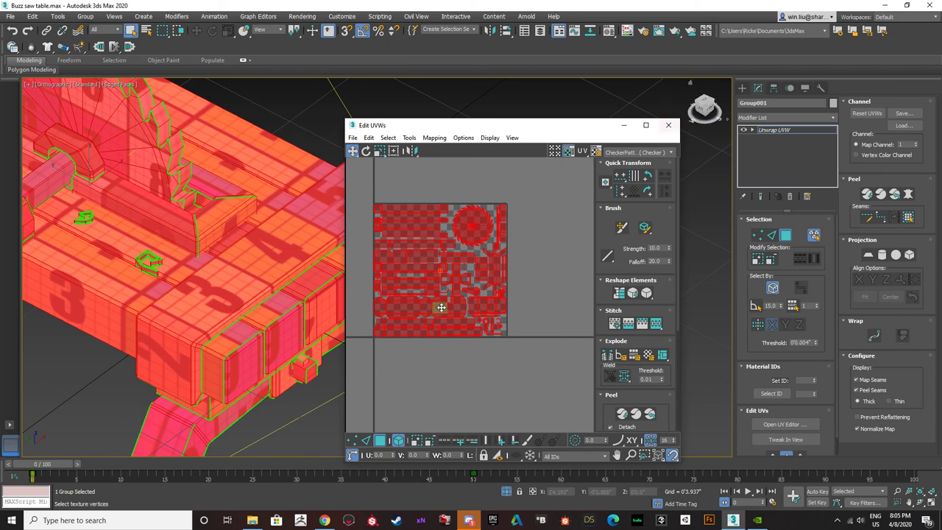
# - Compare the checker size on the front side beam and the end crossbeam by selecting each in the viewport
pyautogui.moveTo(441, 308); pyautogui.dragTo(467, 309, button='middle')
pyautogui.click(392, 365)
pyautogui.click(118, 309)
pyautogui.keyDown('alt'); pyautogui.moveTo(117, 309); pyautogui.dragTo(171, 304, button='middle'); pyautogui.keyUp('alt')
pyautogui.scroll(-4, 171, 304)
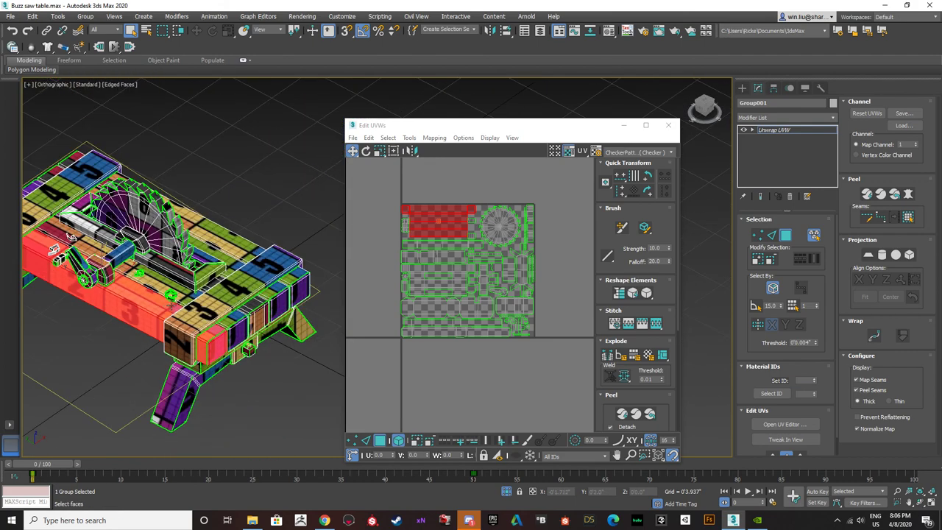
pyautogui.click(188, 293)
pyautogui.click(219, 278)
pyautogui.click(238, 283)
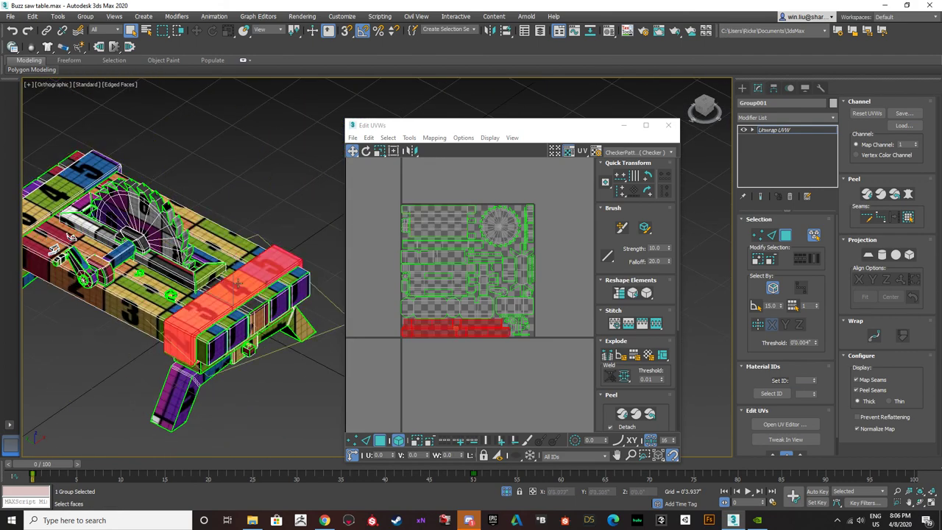
# - Select all of the table's faces and view the model from its front end
pyautogui.scroll(-3, 254, 397)
pyautogui.hotkey('ctrl', 'a')
pyautogui.keyDown('alt'); pyautogui.moveTo(130, 266); pyautogui.dragTo(92, 285, button='middle'); pyautogui.keyUp('alt')
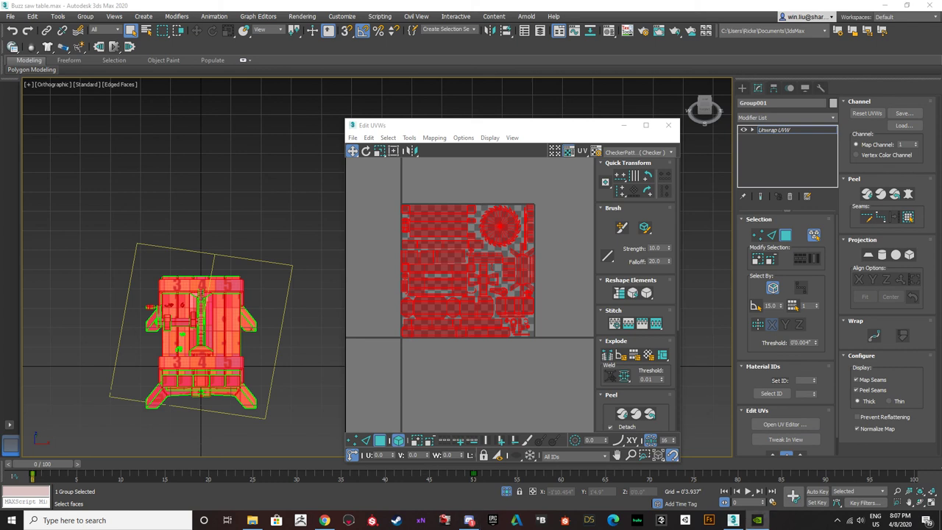
pyautogui.hotkey('alt', 'z')
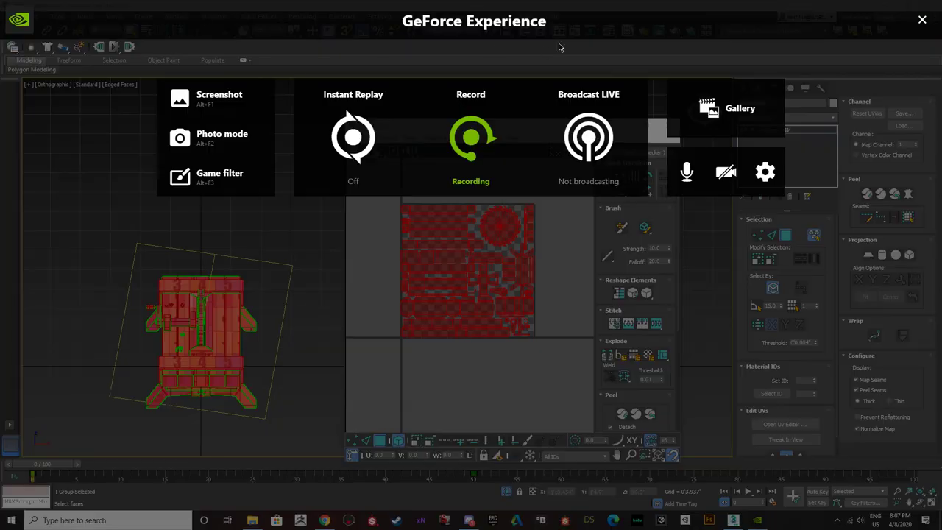